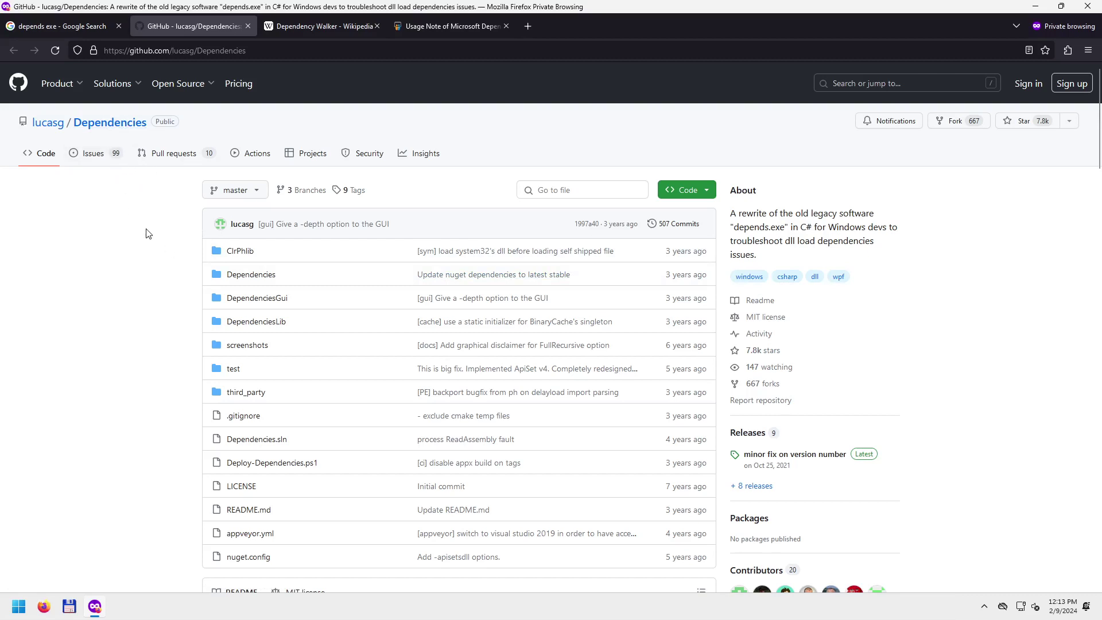
Read through the Dependencies repository's README, examining the Overview section on the legacy Dependency Walker and its shipping with Windows SDKs.
{"action": "scroll", "coordinate": [128, 224], "scroll_direction": "down", "scroll_amount": 3}
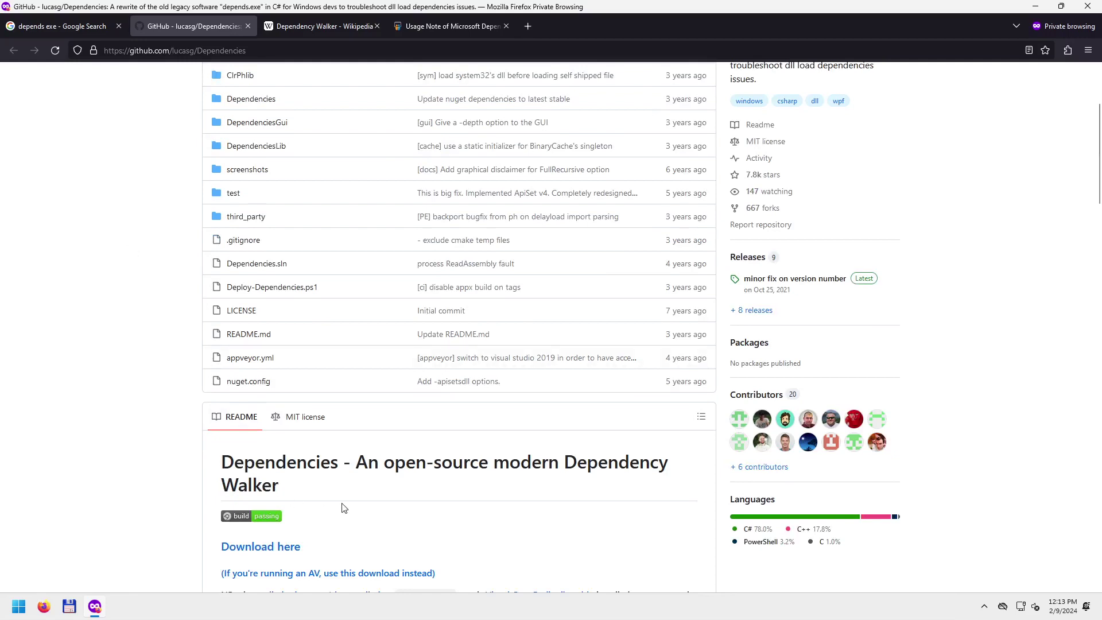
{"action": "scroll", "coordinate": [342, 507], "scroll_direction": "down", "scroll_amount": 2}
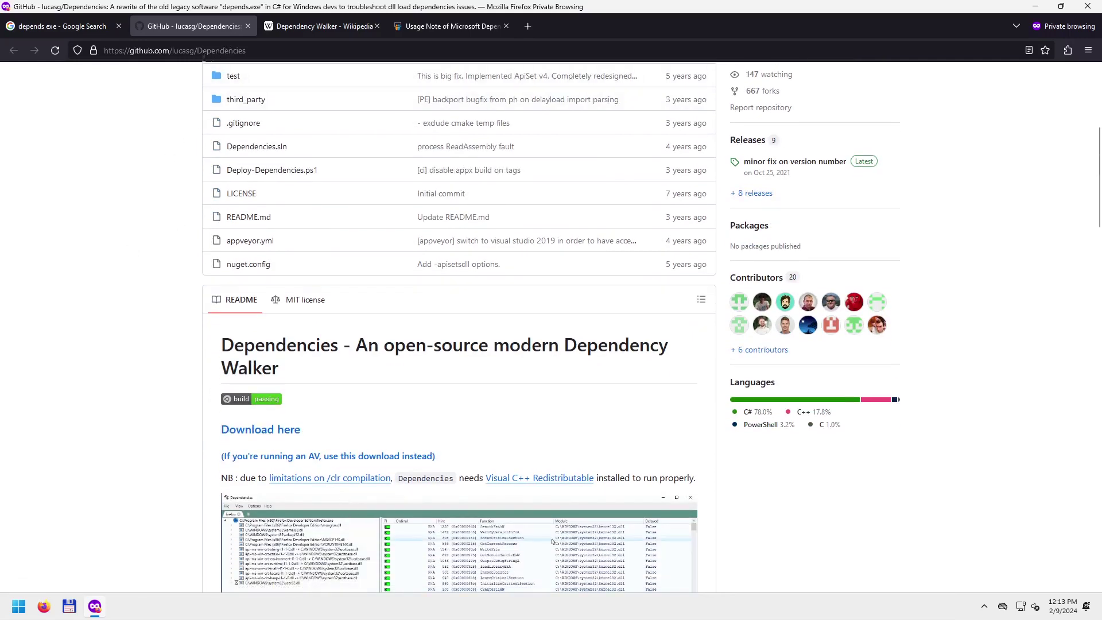
{"action": "scroll", "coordinate": [141, 103], "scroll_direction": "up", "scroll_amount": 2}
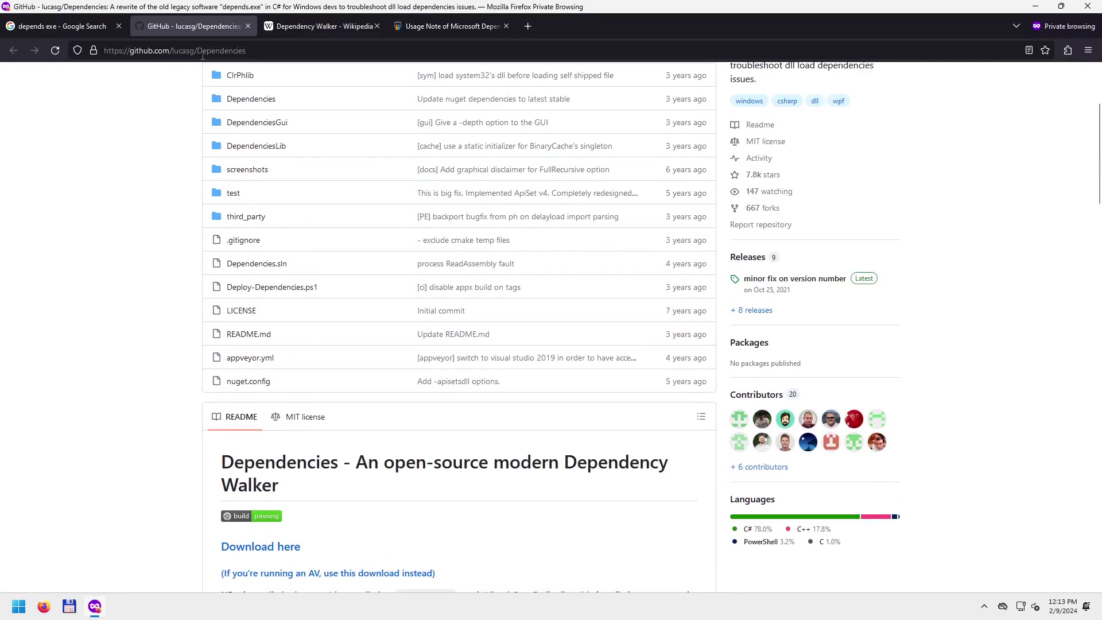
{"action": "scroll", "coordinate": [168, 315], "scroll_direction": "down", "scroll_amount": 1}
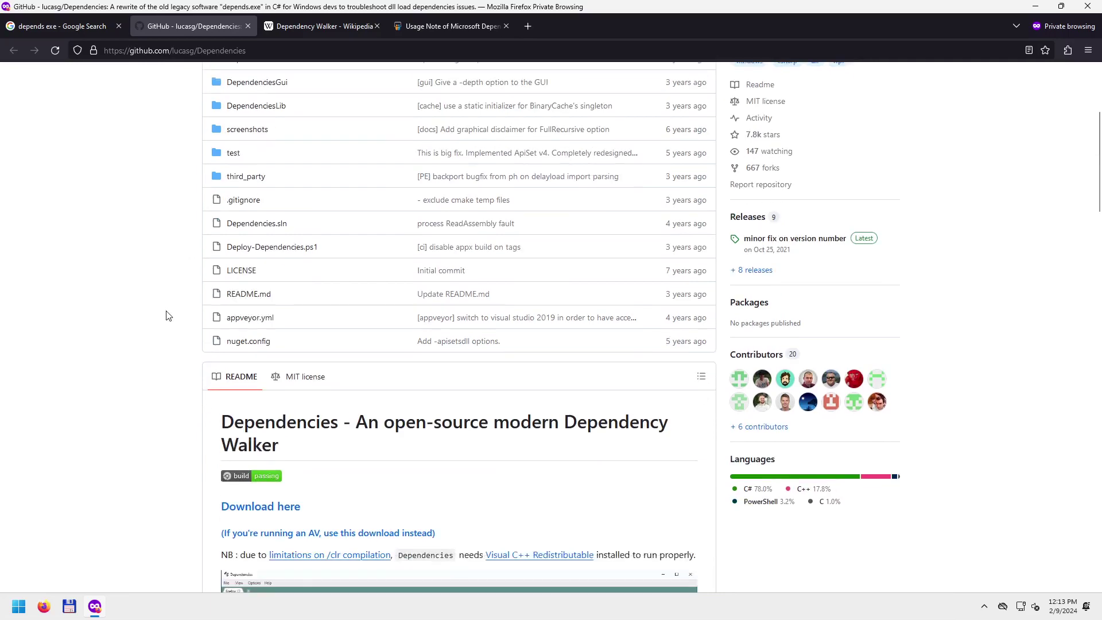
{"action": "scroll", "coordinate": [172, 321], "scroll_direction": "down", "scroll_amount": 3}
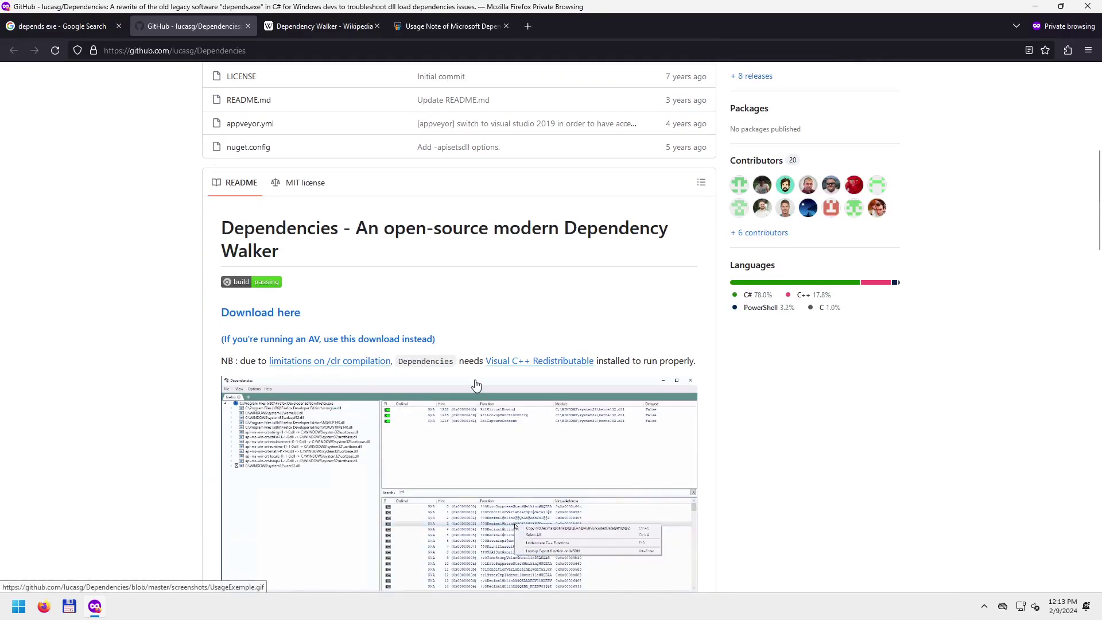
{"action": "scroll", "coordinate": [476, 388], "scroll_direction": "down", "scroll_amount": 3}
{"action": "scroll", "coordinate": [475, 384], "scroll_direction": "down", "scroll_amount": 4}
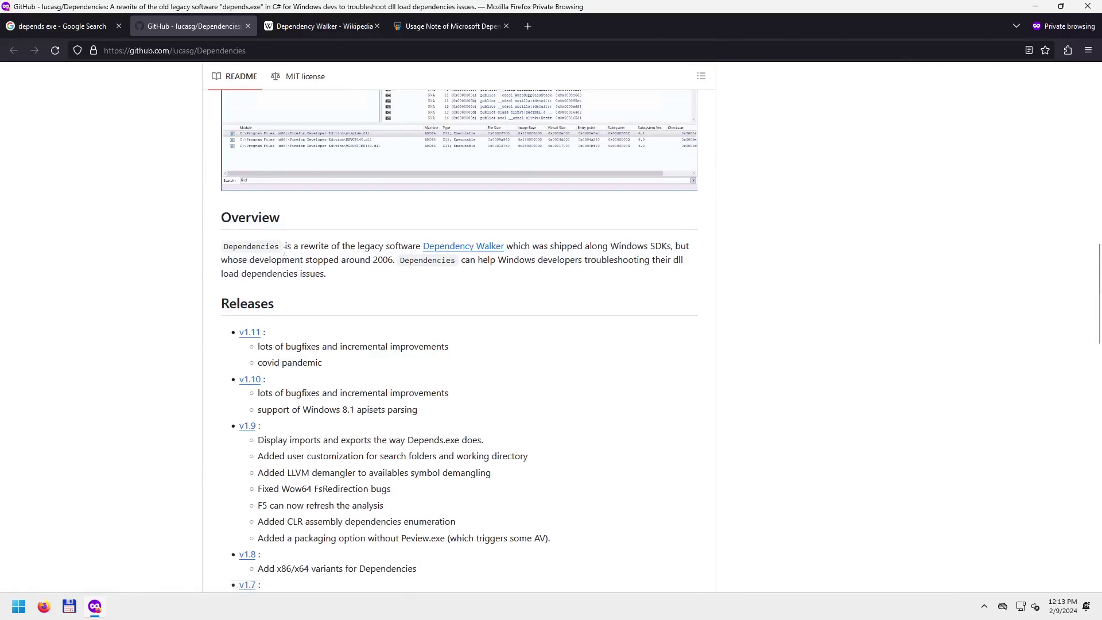
{"action": "left_click_drag", "start_coordinate": [288, 246], "coordinate": [414, 246]}
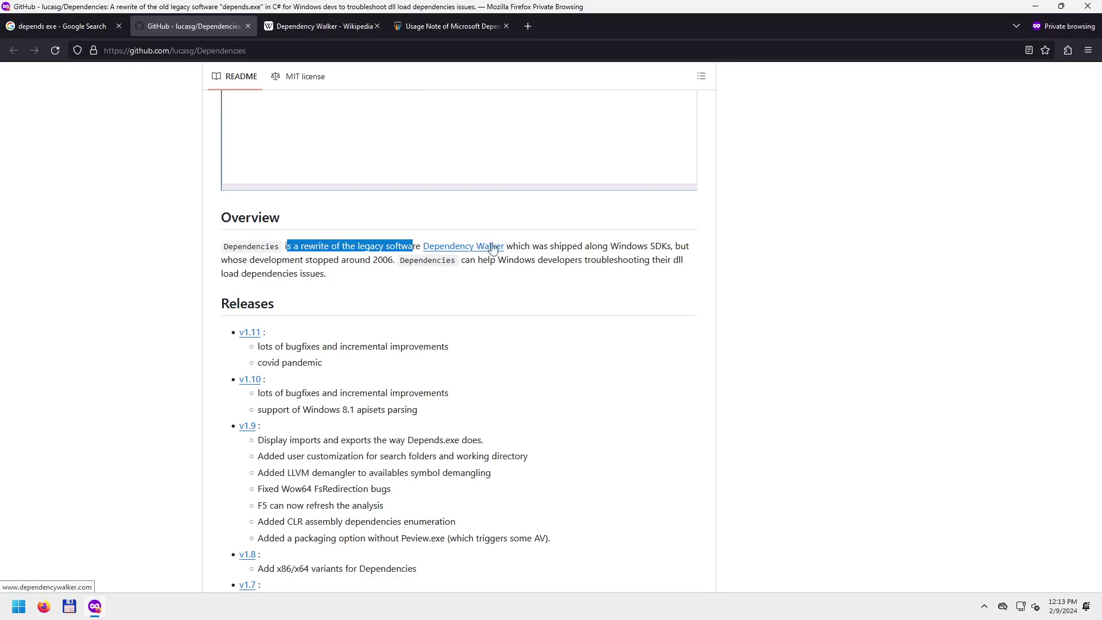
{"action": "left_click_drag", "start_coordinate": [533, 246], "coordinate": [675, 246]}
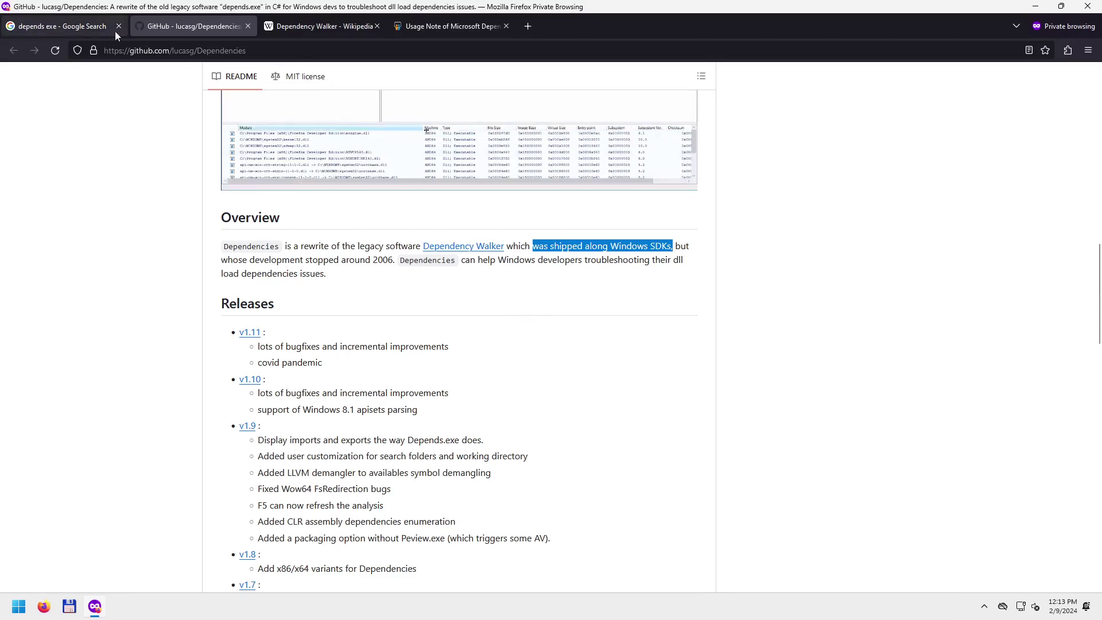
From the Wikipedia article on Dependency Walker, open its official website in a new tab and view it.
{"action": "left_click", "coordinate": [315, 26]}
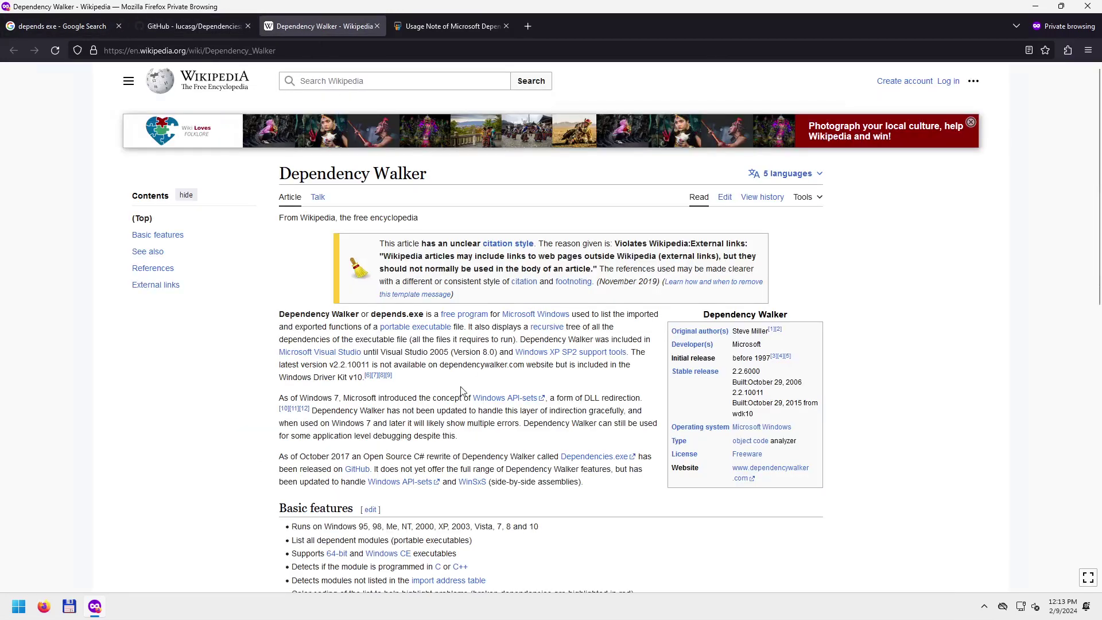
{"action": "right_click", "coordinate": [746, 472]}
{"action": "left_click", "coordinate": [801, 300]}
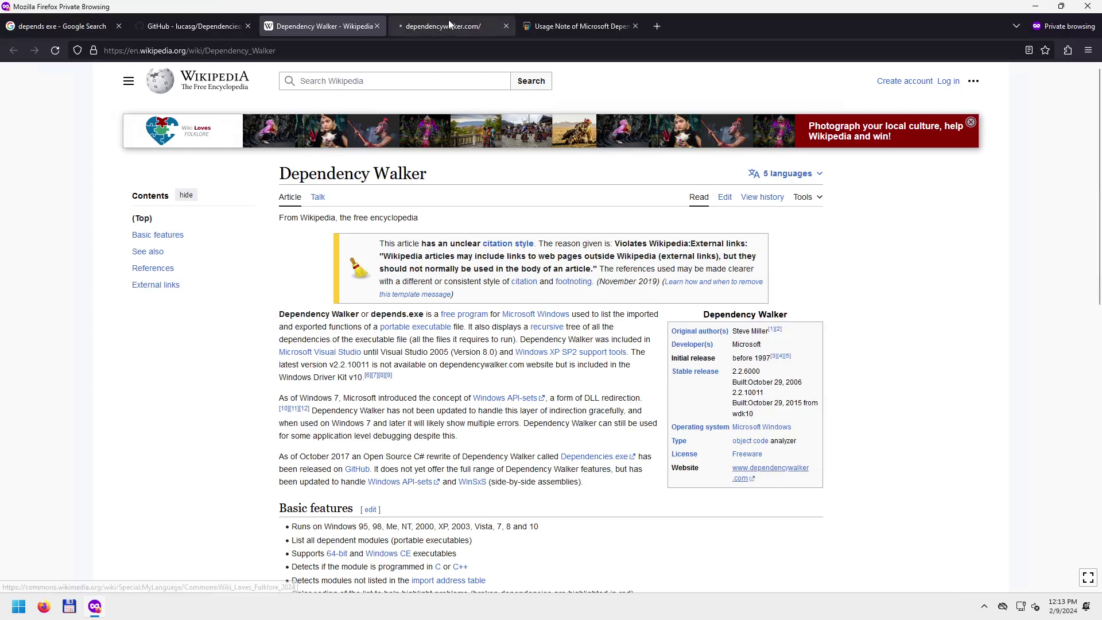
{"action": "key", "text": "ctrl+Tab"}
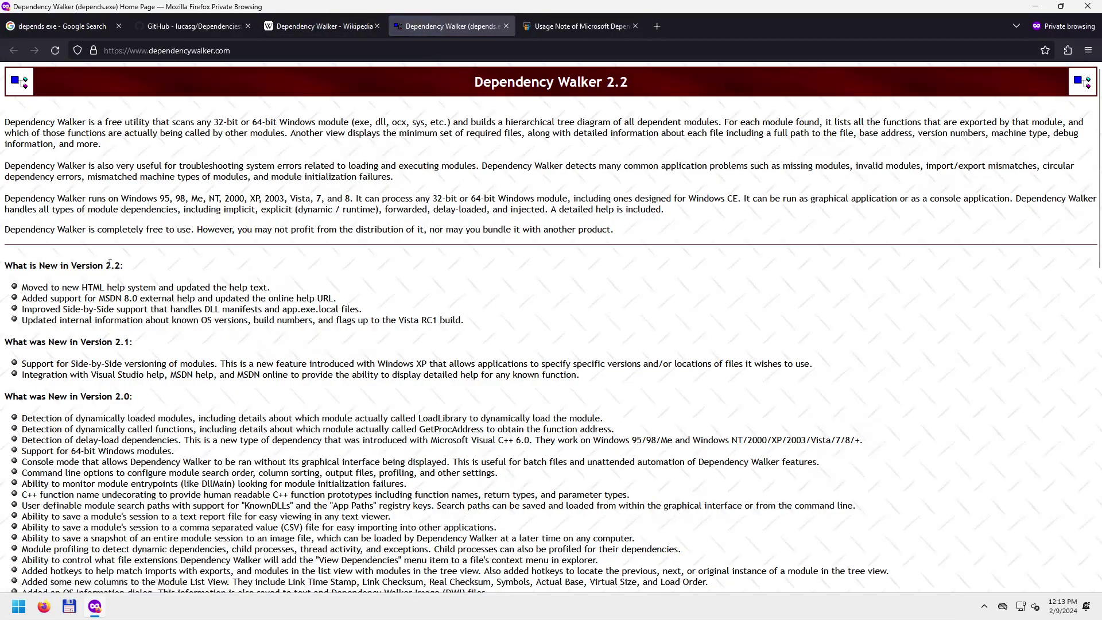
Read the "What is New in Version 2.2" section on the Dependency Walker website.
{"action": "left_click_drag", "start_coordinate": [107, 264], "coordinate": [123, 263]}
{"action": "left_click_drag", "start_coordinate": [67, 287], "coordinate": [202, 296]}
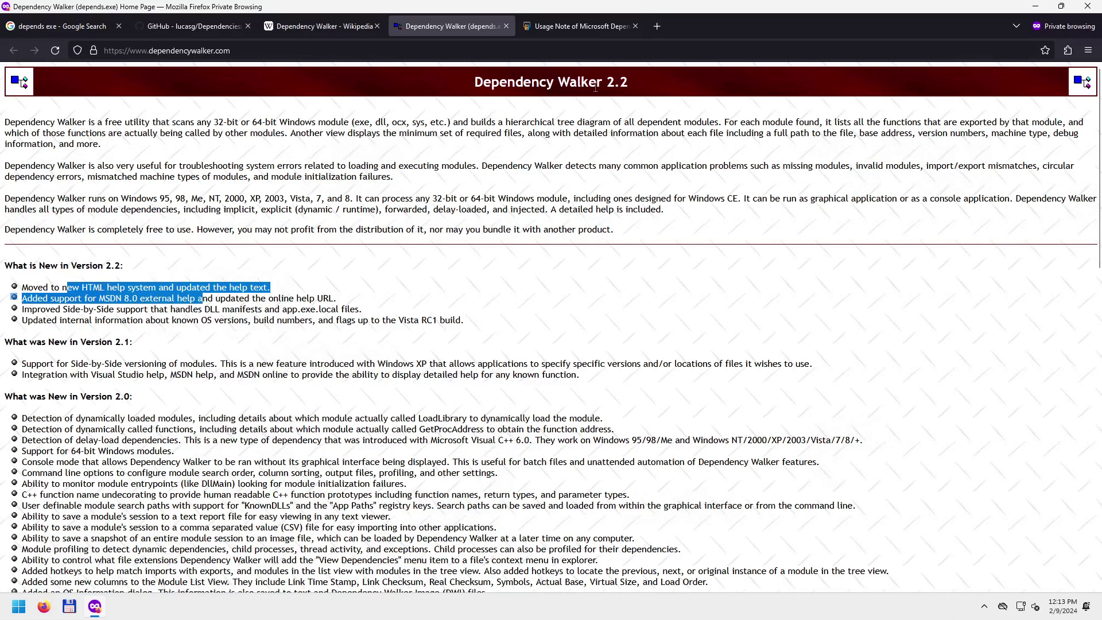
{"action": "left_click", "coordinate": [303, 296]}
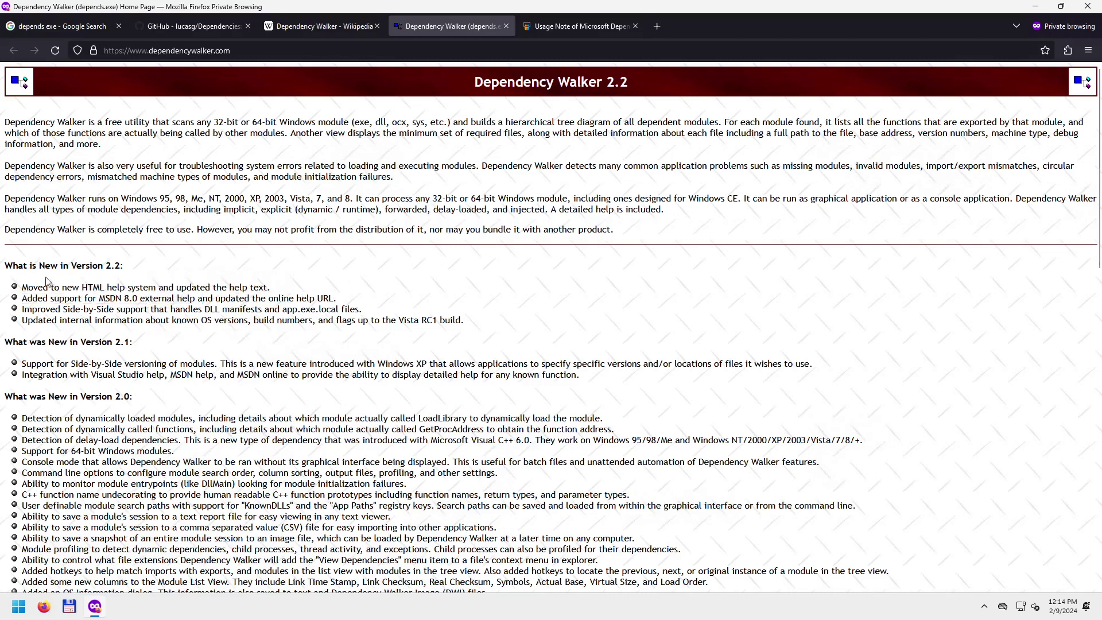
{"action": "left_click_drag", "start_coordinate": [32, 263], "coordinate": [296, 320]}
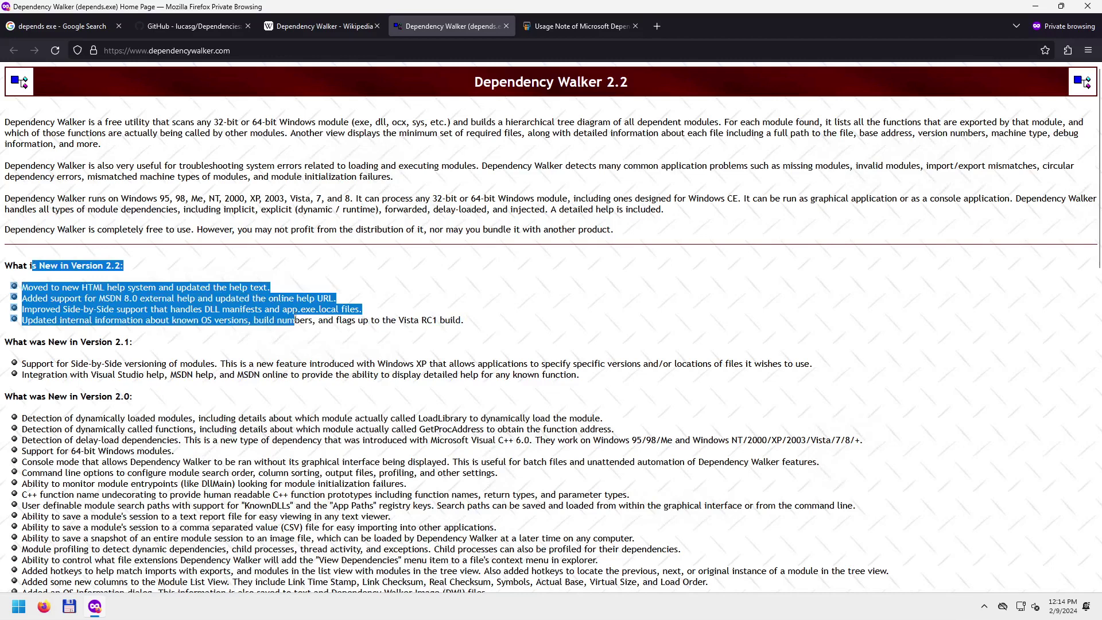
Return to the Wikipedia article and examine the passages on Windows Driver Kit v10 and the API-sets introduced with Windows 7.
{"action": "left_click", "coordinate": [192, 26]}
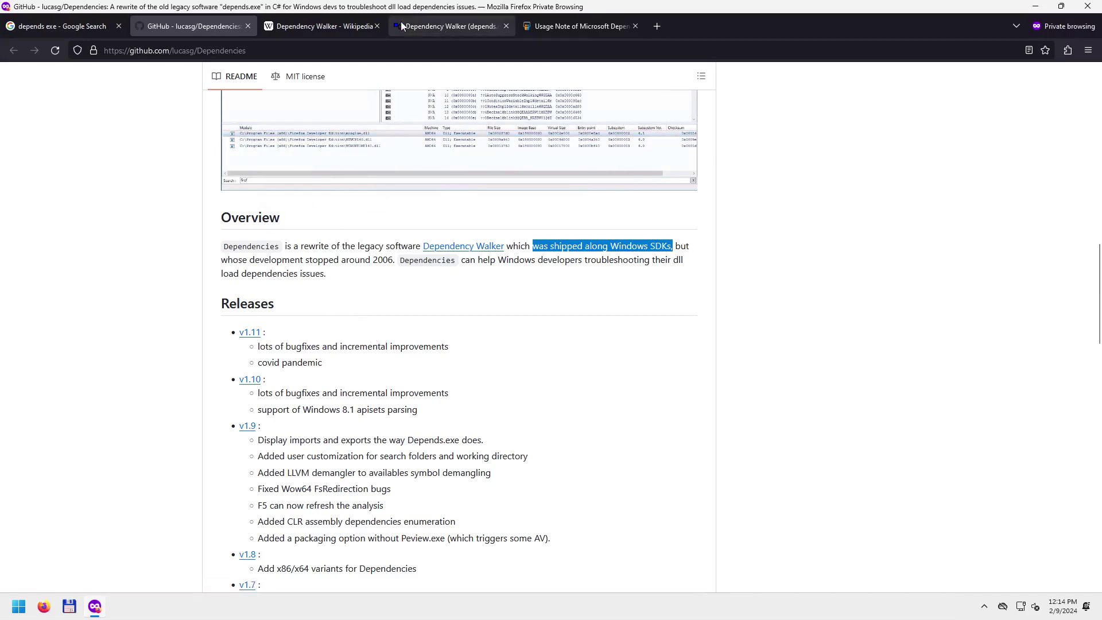
{"action": "left_click", "coordinate": [345, 26]}
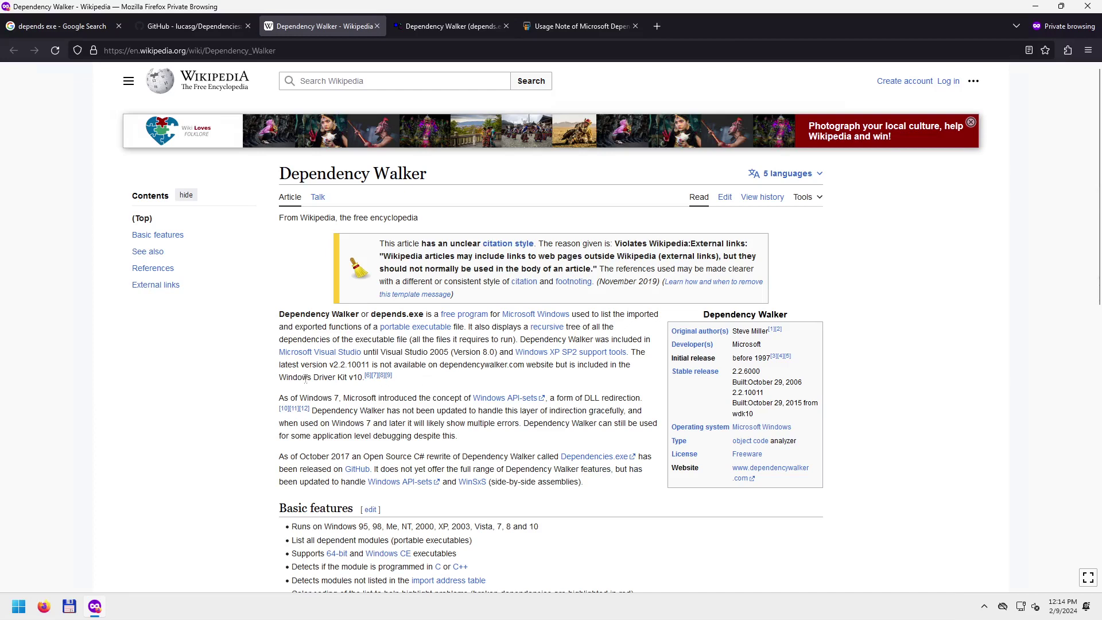
{"action": "left_click_drag", "start_coordinate": [304, 377], "coordinate": [361, 380]}
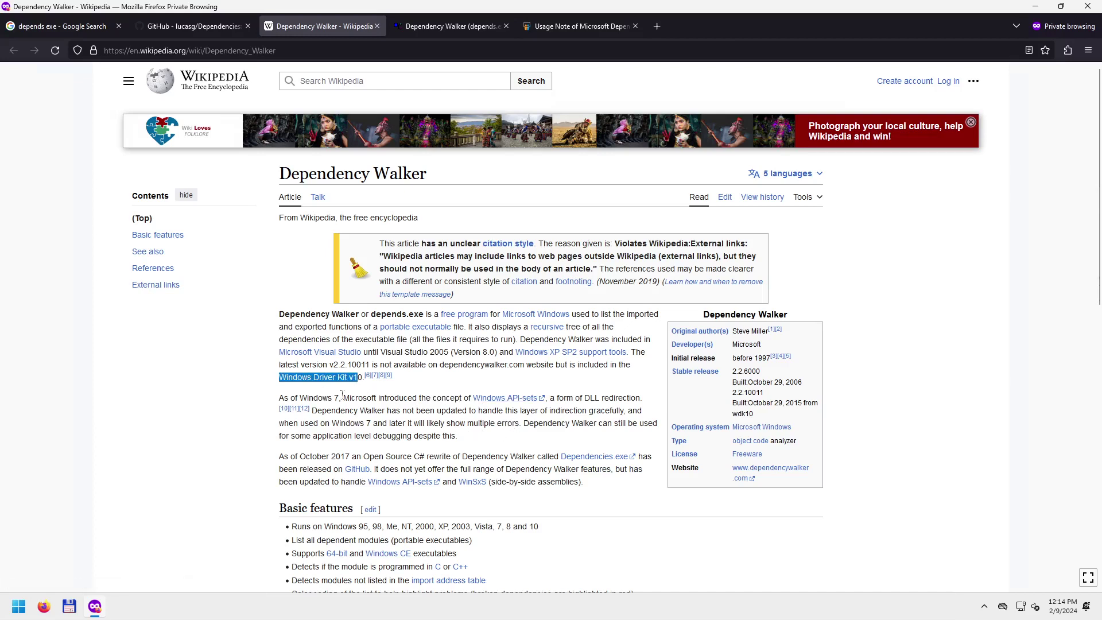
{"action": "left_click_drag", "start_coordinate": [323, 396], "coordinate": [461, 396]}
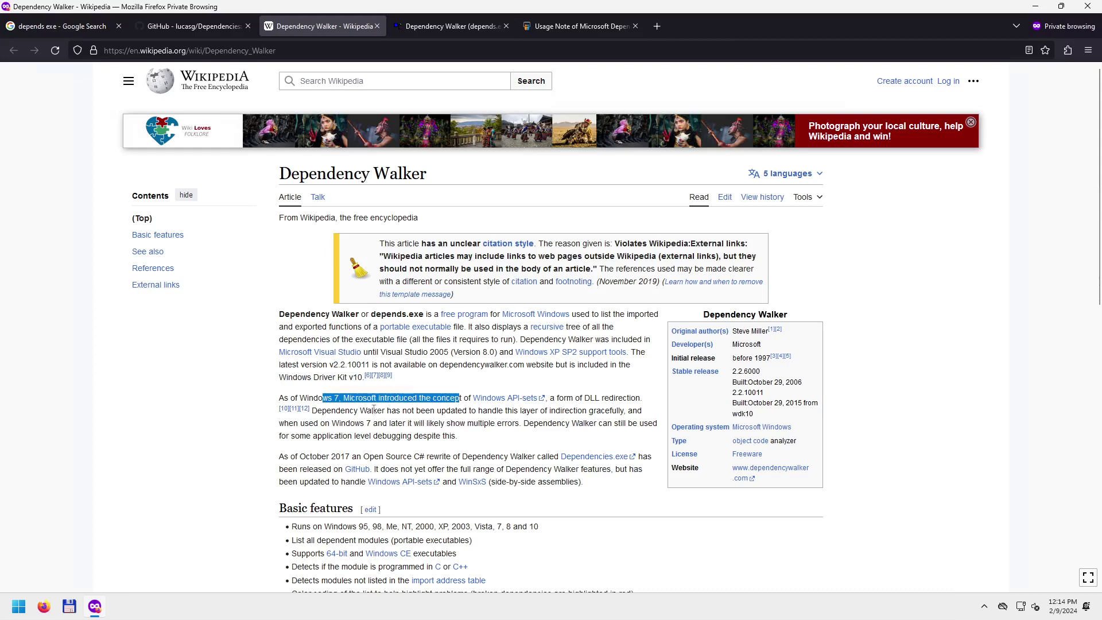
{"action": "left_click", "coordinate": [315, 398]}
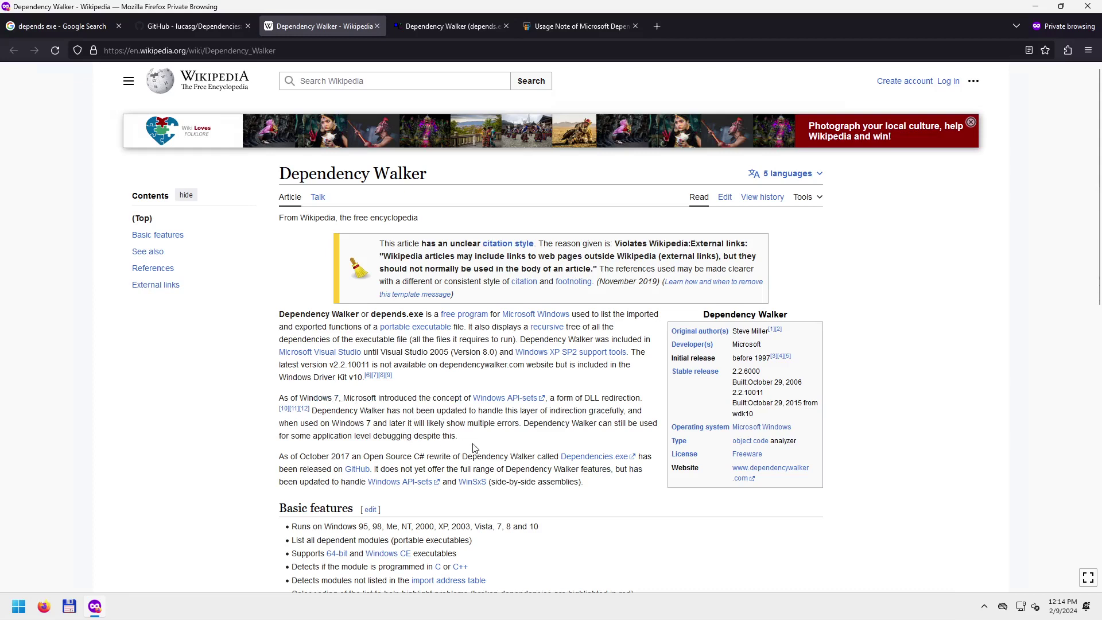
Open the article's Dependency Walker website link in another new tab and bring up the Windows System About page to check the system type.
{"action": "right_click", "coordinate": [748, 471]}
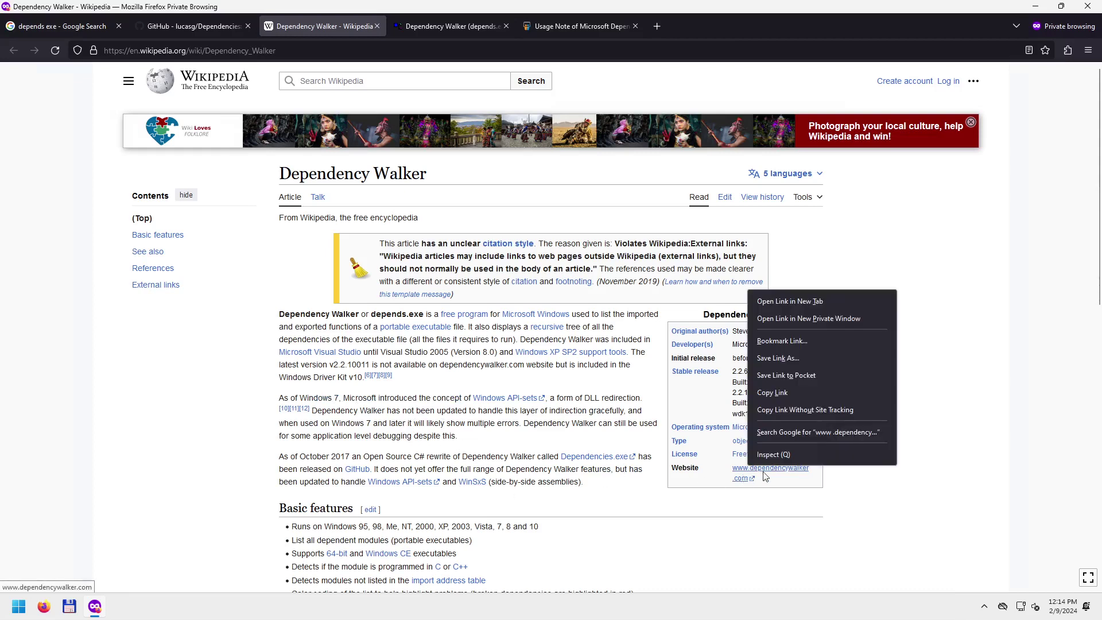
{"action": "left_click", "coordinate": [792, 302]}
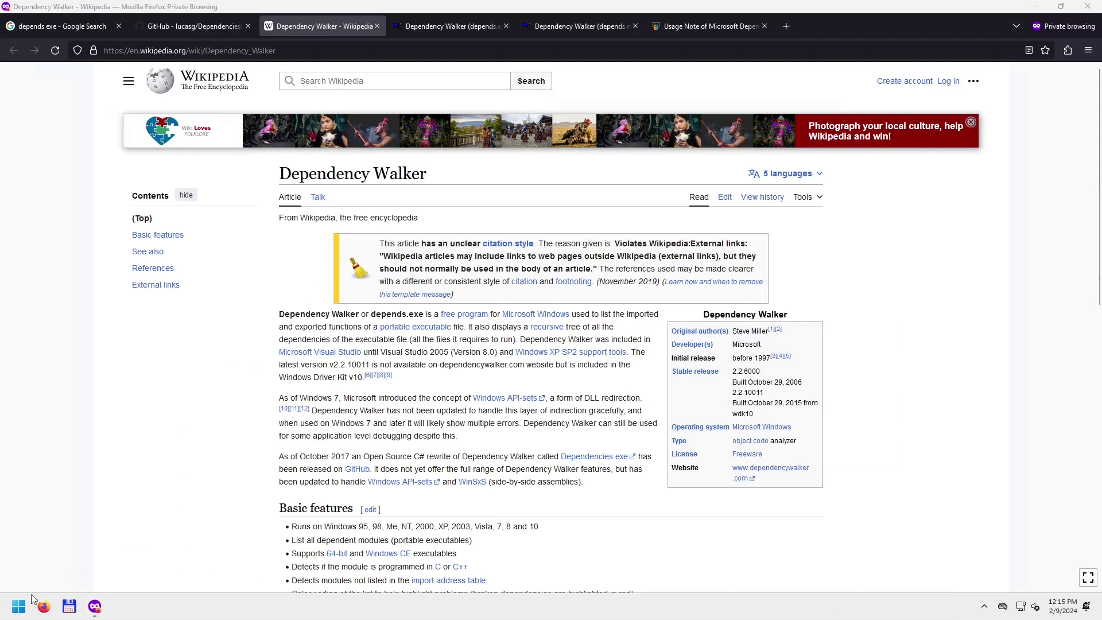
{"action": "right_click", "coordinate": [19, 606]}
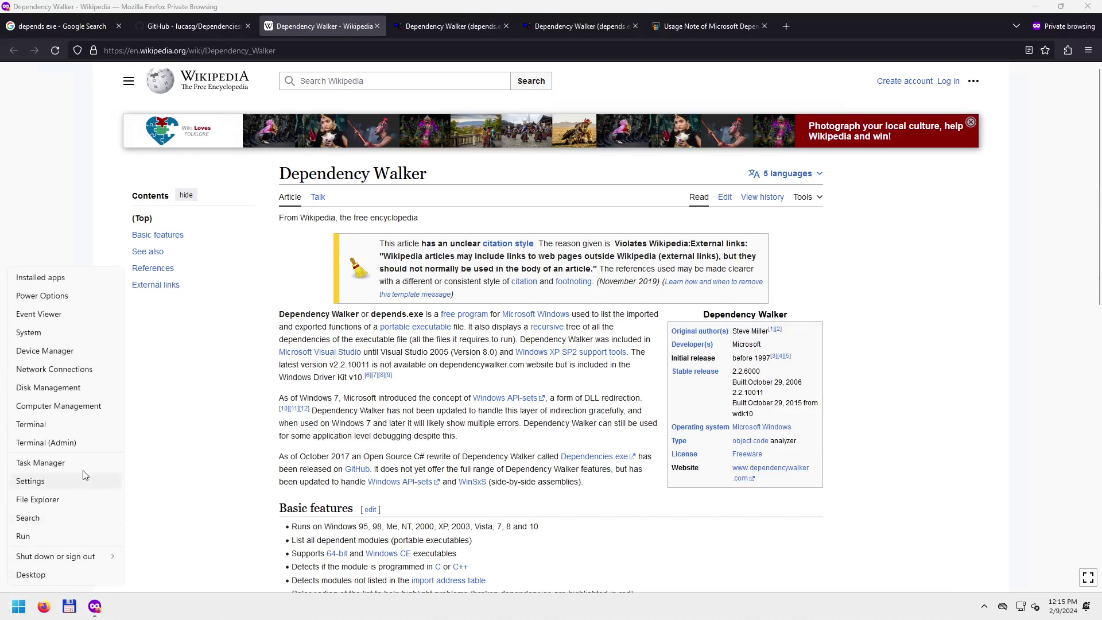
{"action": "left_click", "coordinate": [55, 333]}
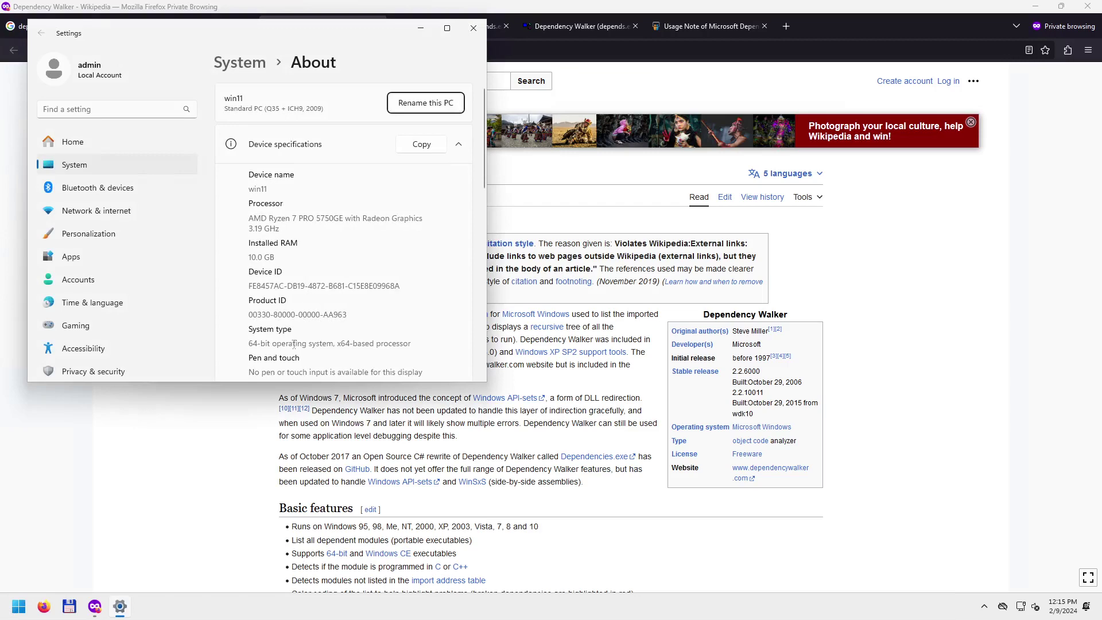
Download Dependency Walker version 2.2.6000 for x64 from its website and save depends22_x64 as a zipped folder in C:\temp\bin.
{"action": "left_click", "coordinate": [566, 26]}
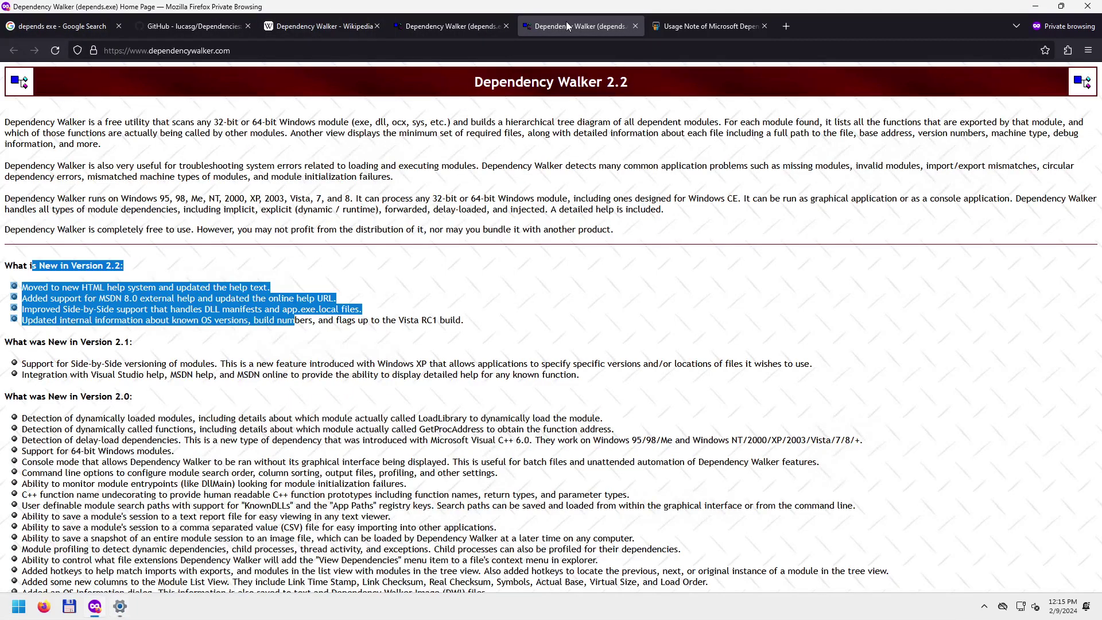
{"action": "left_click", "coordinate": [399, 267]}
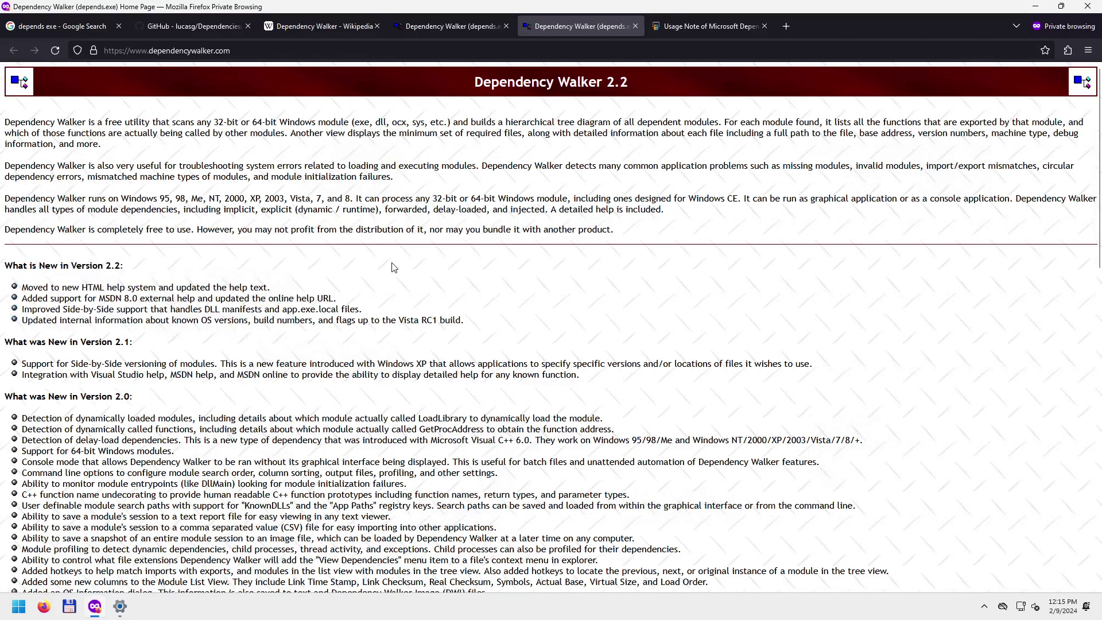
{"action": "scroll", "coordinate": [374, 264], "scroll_direction": "down", "scroll_amount": 6}
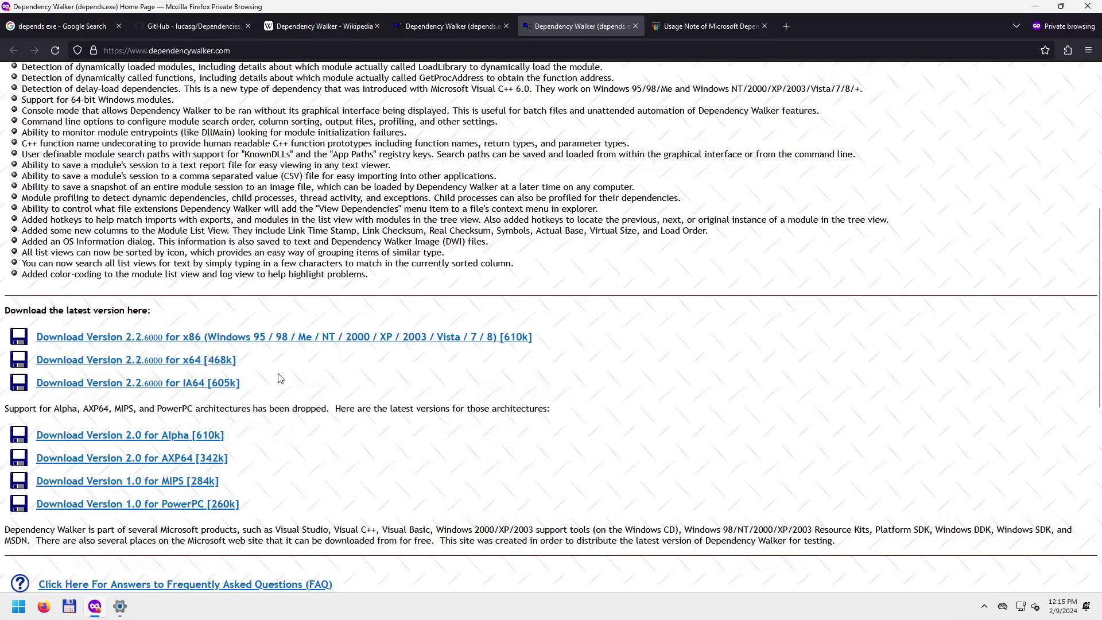
{"action": "left_click", "coordinate": [199, 362]}
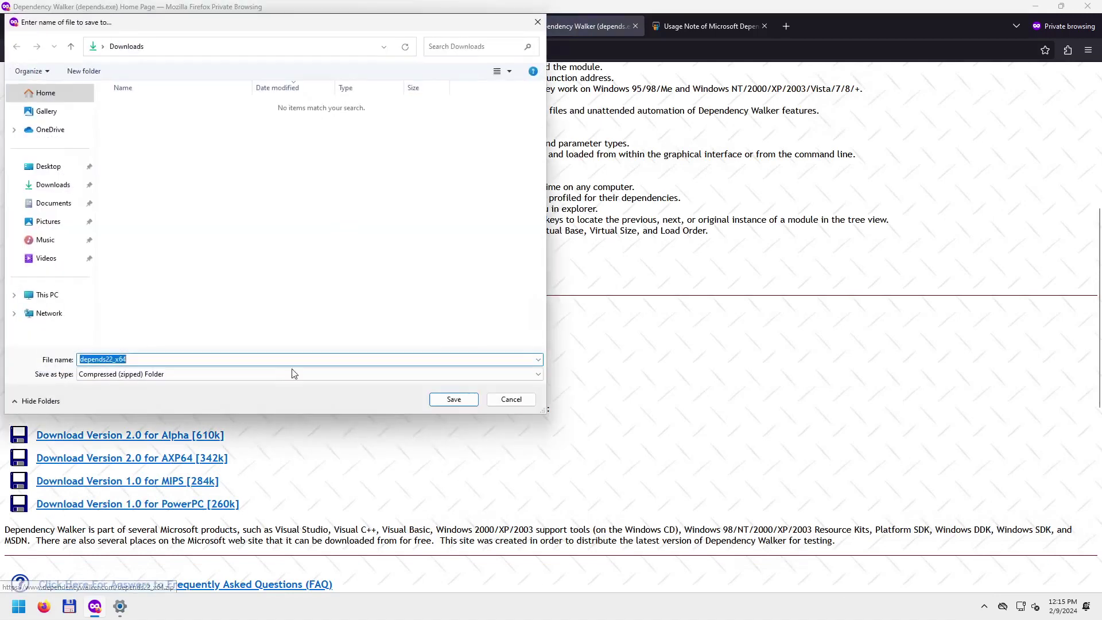
{"action": "left_click", "coordinate": [47, 294]}
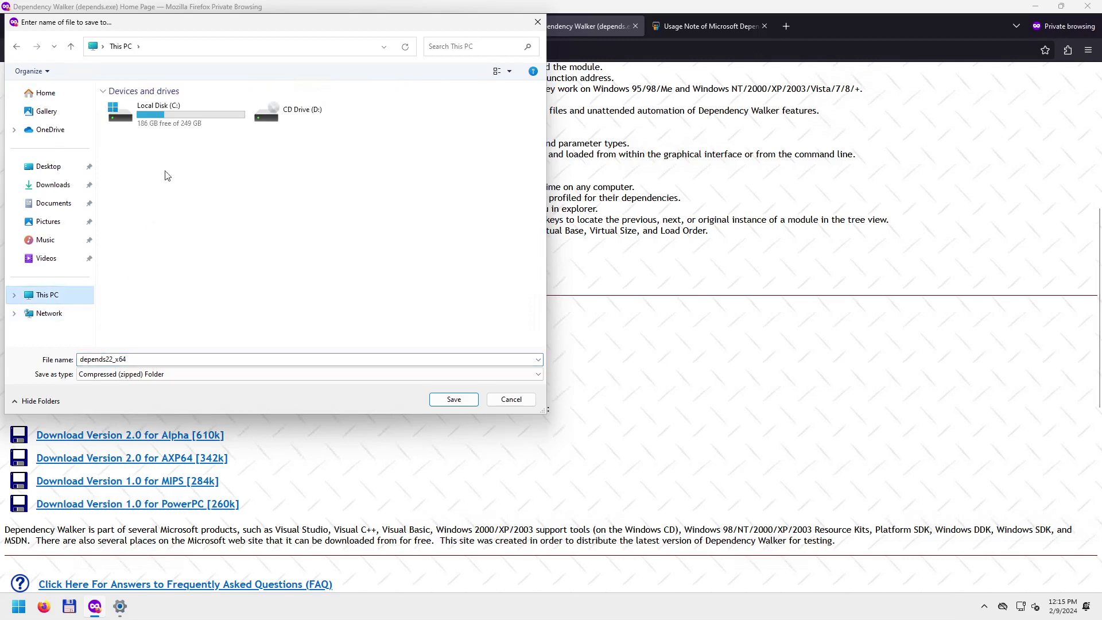
{"action": "double_click", "coordinate": [160, 109]}
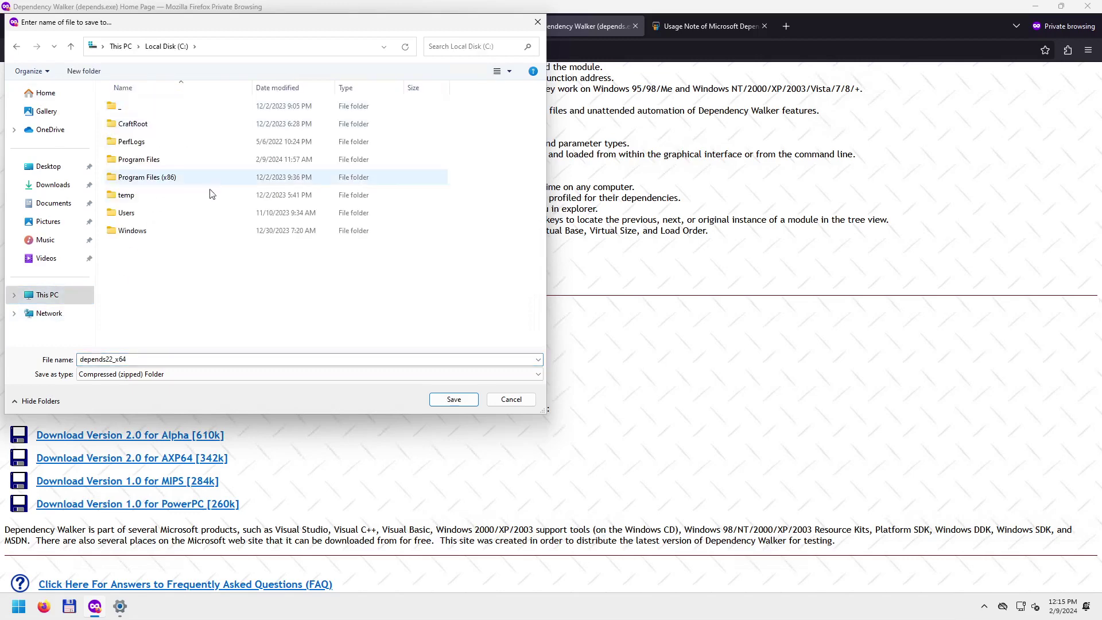
{"action": "double_click", "coordinate": [146, 195]}
{"action": "double_click", "coordinate": [136, 111]}
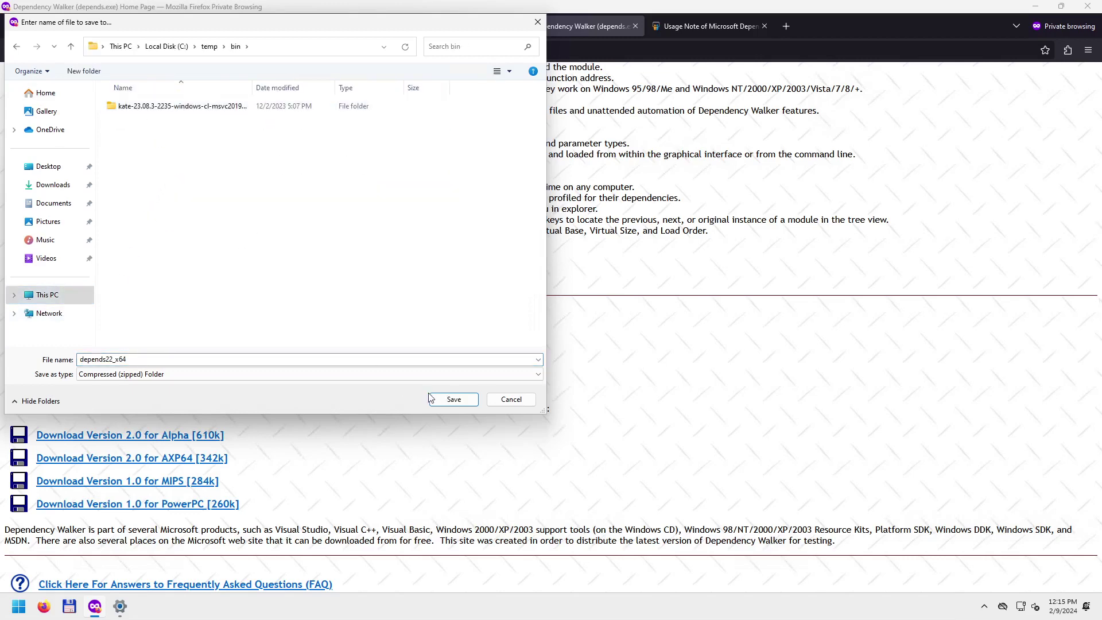
{"action": "left_click", "coordinate": [453, 398]}
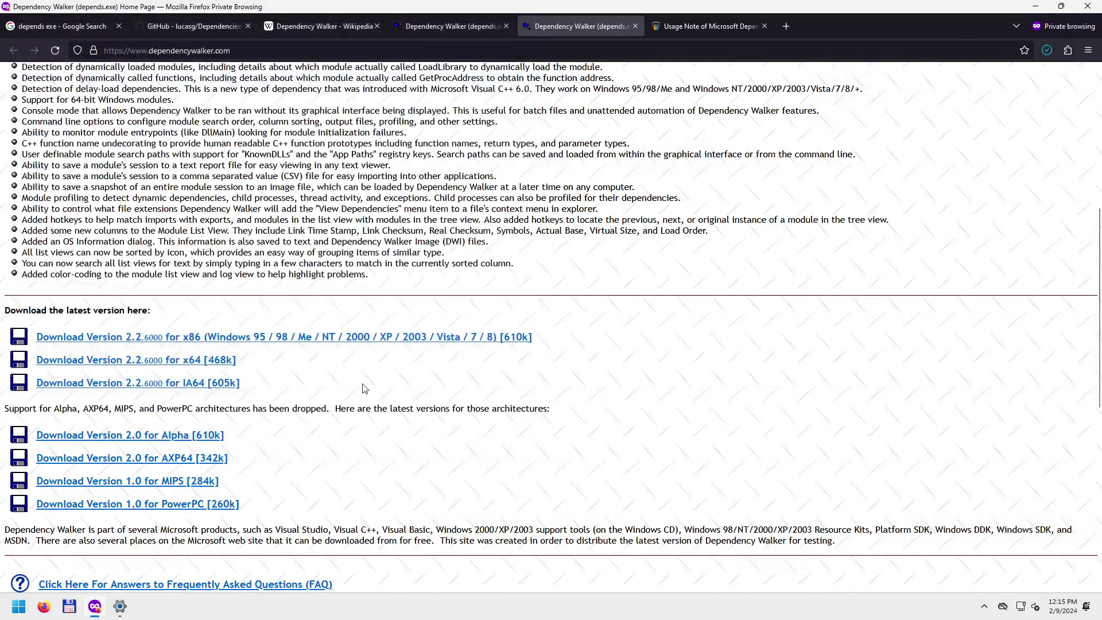
Look over the Dependency Walker page again, from its introduction through the version history to the download links.
{"action": "scroll", "coordinate": [418, 281], "scroll_direction": "up", "scroll_amount": 6}
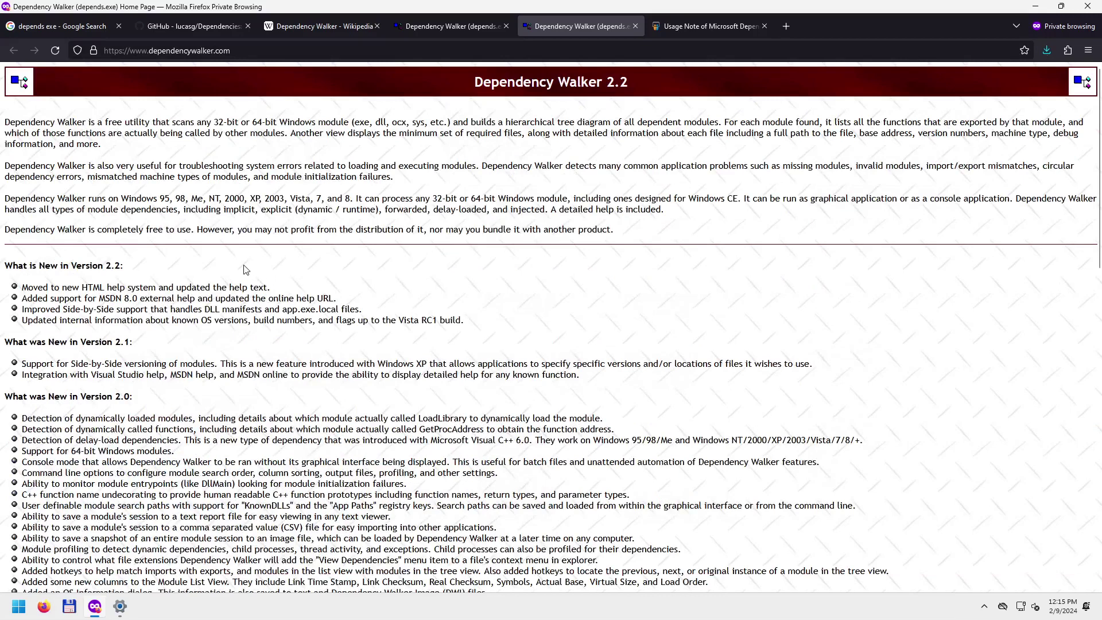
{"action": "scroll", "coordinate": [258, 259], "scroll_direction": "down", "scroll_amount": 4}
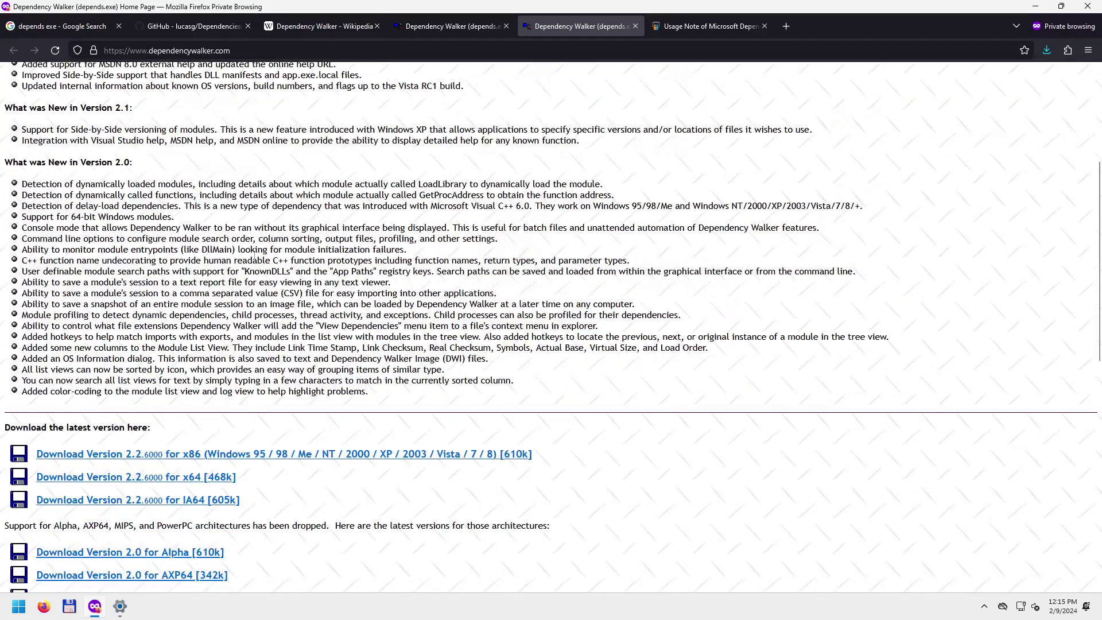
{"action": "scroll", "coordinate": [254, 255], "scroll_direction": "down", "scroll_amount": 3}
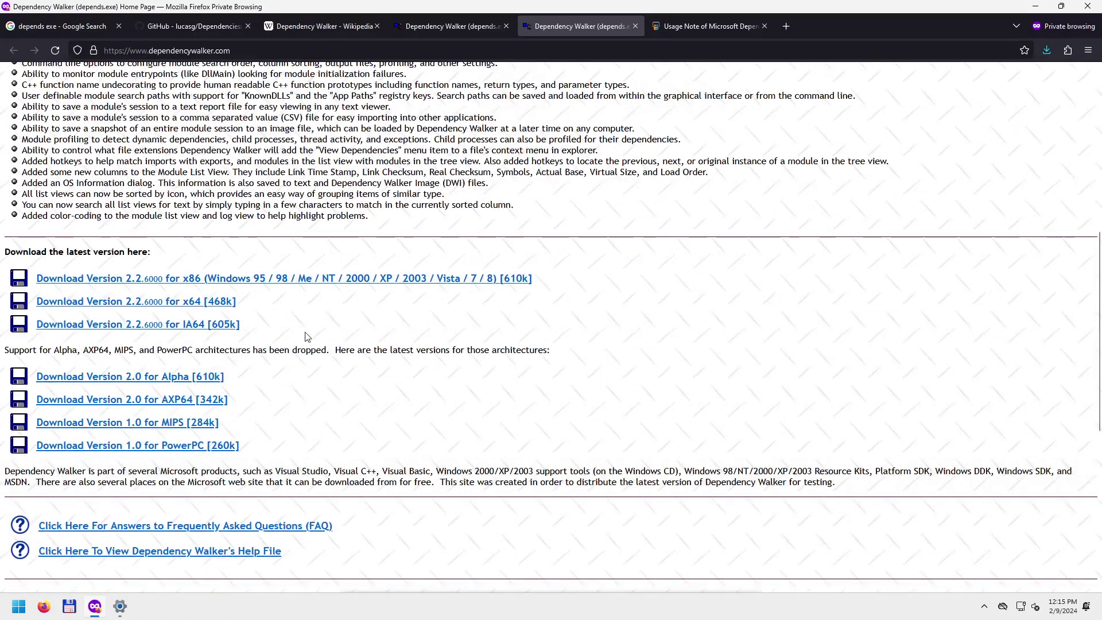
{"action": "scroll", "coordinate": [310, 337], "scroll_direction": "down", "scroll_amount": 1}
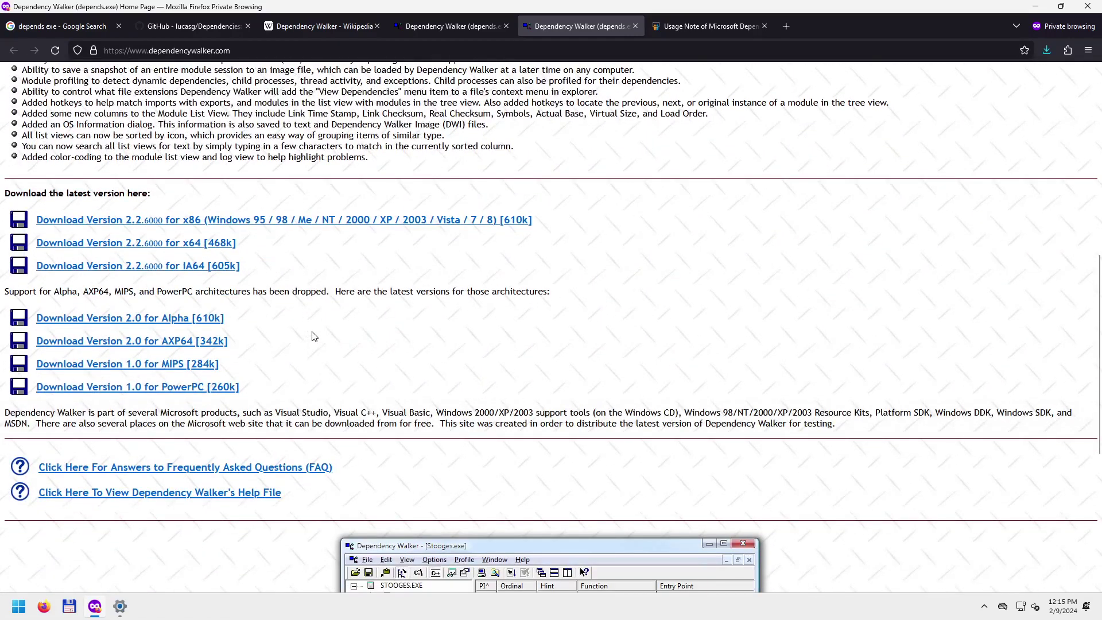
Switch to Total Commander, get past its shareware notice, and open the folder c:\temp\bin in the file pane containing the bin tab.
{"action": "scroll", "coordinate": [314, 337], "scroll_direction": "down", "scroll_amount": 1}
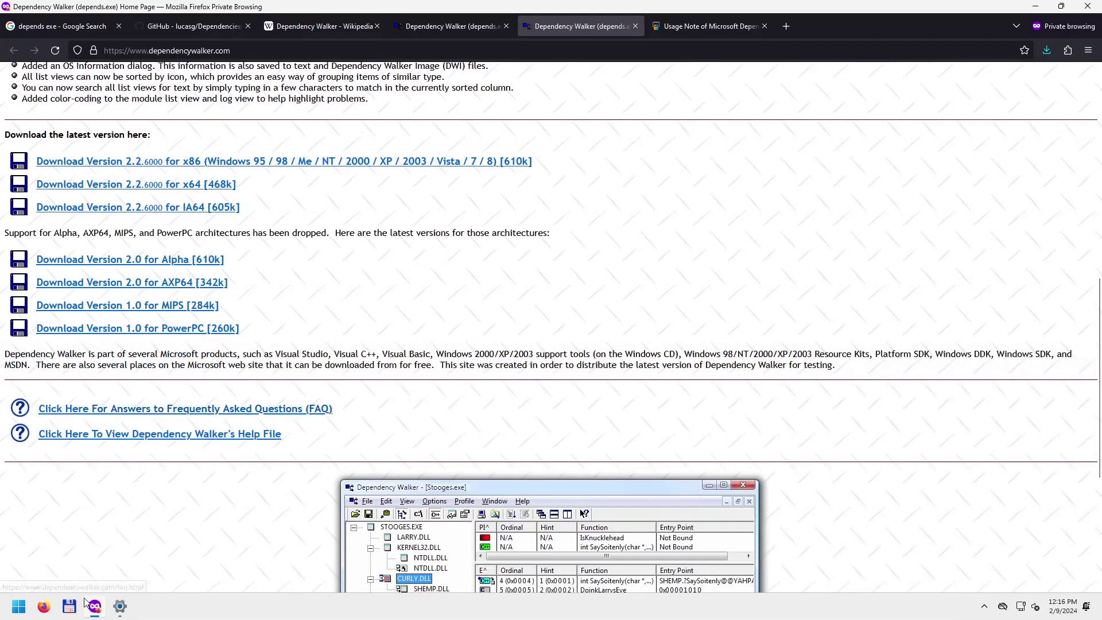
{"action": "left_click", "coordinate": [68, 607]}
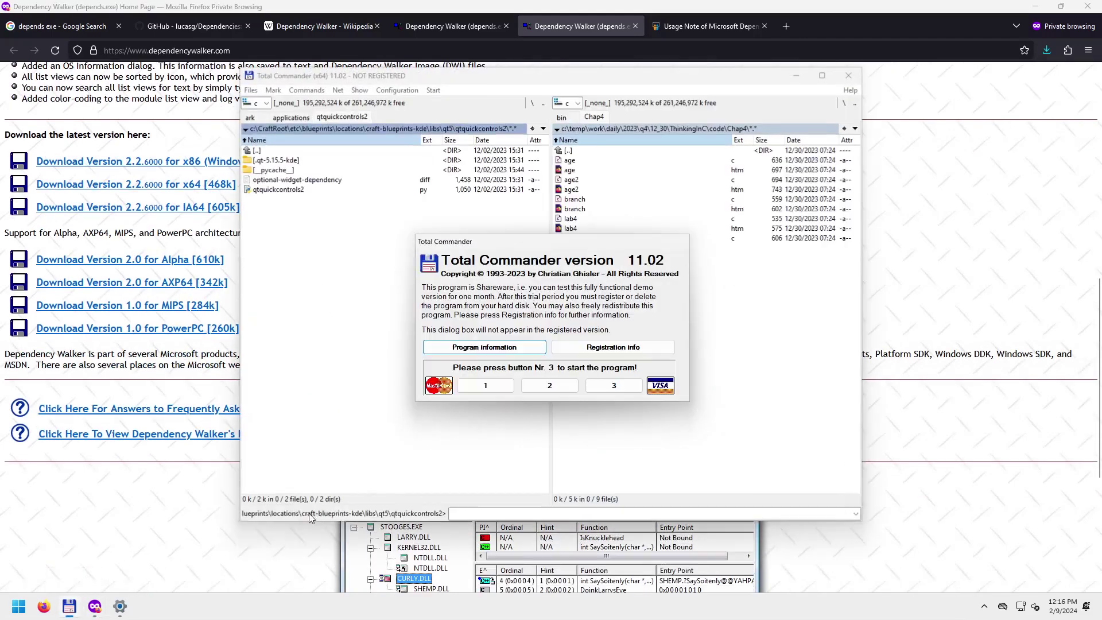
{"action": "left_click", "coordinate": [614, 385]}
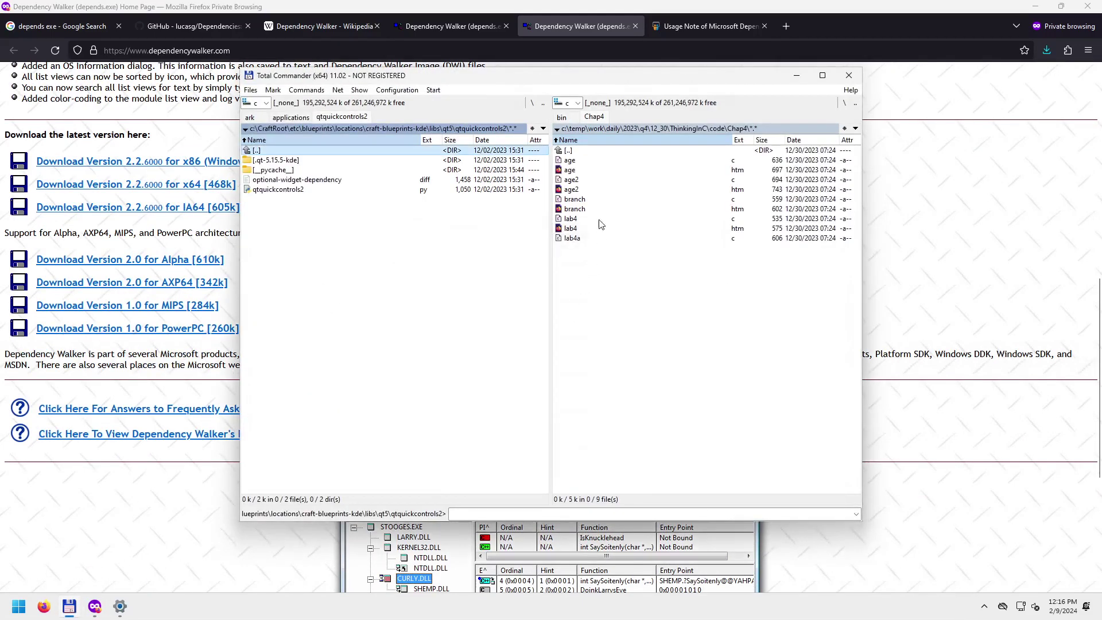
{"action": "left_click", "coordinate": [562, 117]}
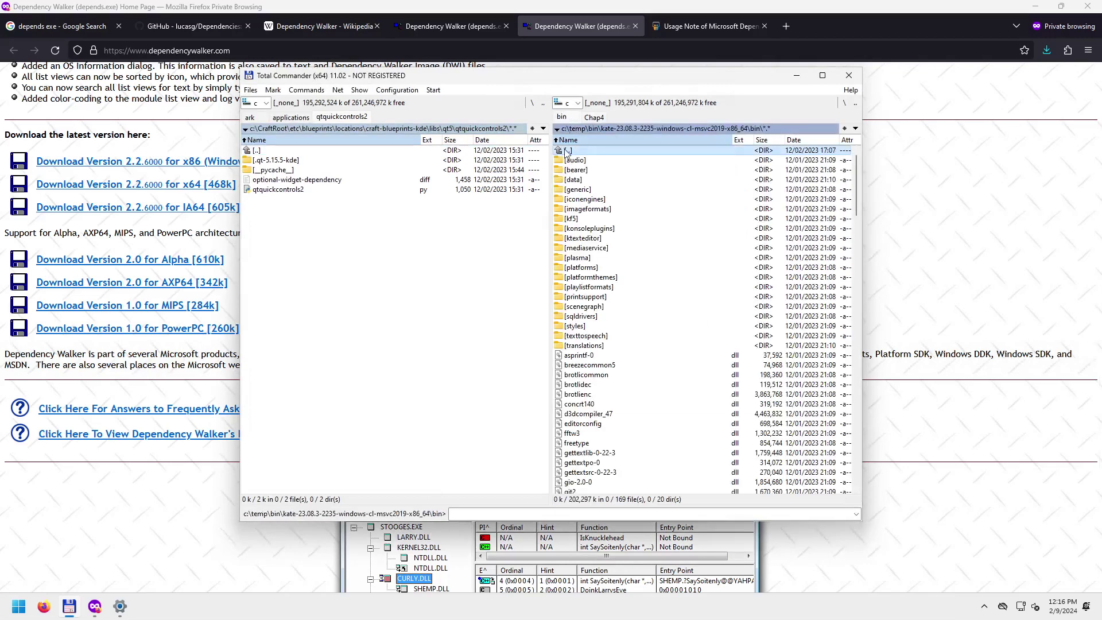
{"action": "left_click", "coordinate": [593, 129]}
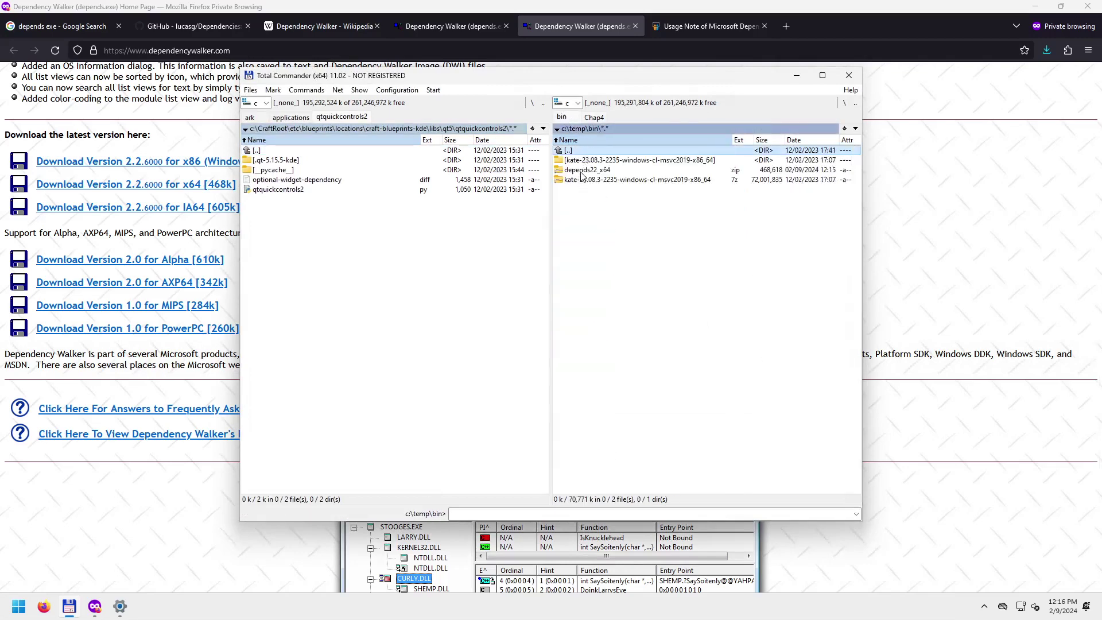
Extract depends22_x64.zip with 7-Zip into its own depends22_x64 folder and open that folder.
{"action": "right_click", "coordinate": [581, 172]}
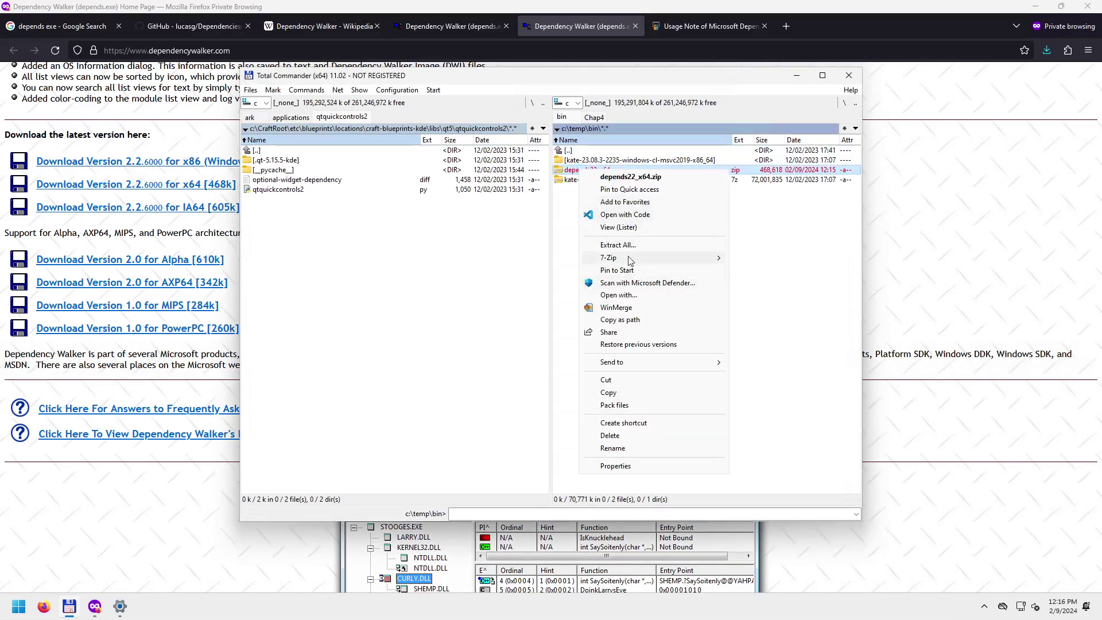
{"action": "mouse_move", "coordinate": [688, 257]}
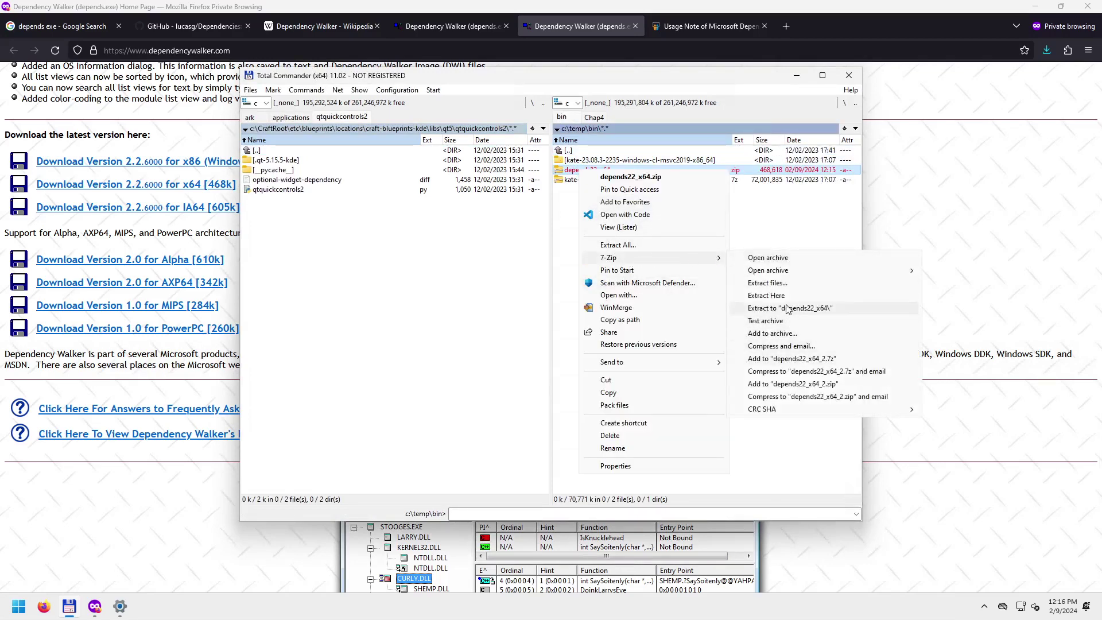
{"action": "left_click", "coordinate": [789, 308]}
{"action": "double_click", "coordinate": [581, 162]}
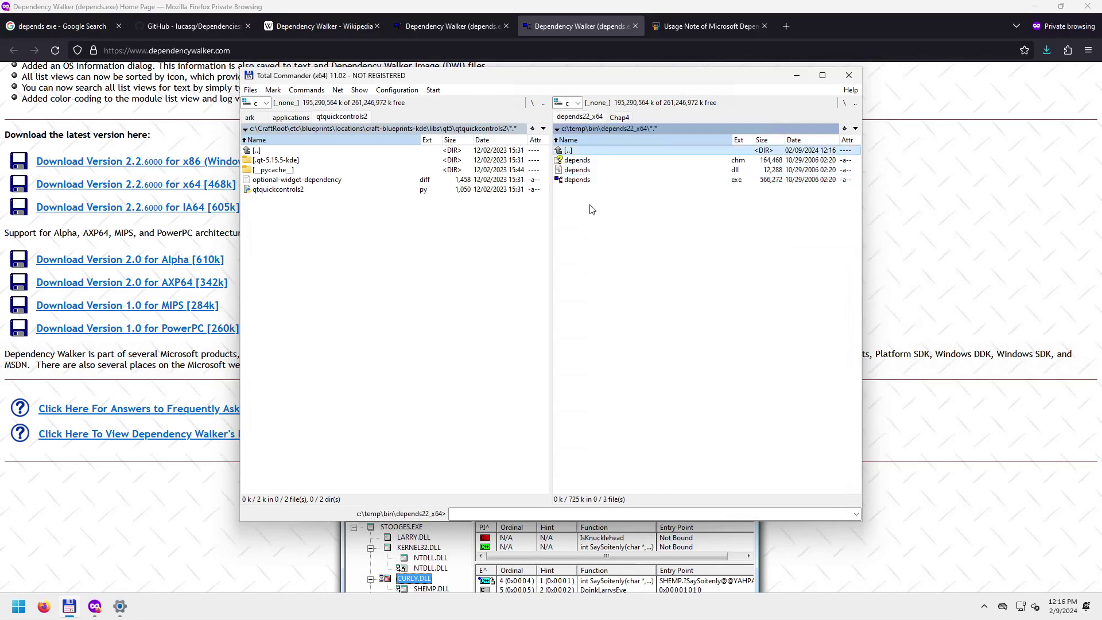
Launch depends.exe from the extracted folder and tile Dependency Walker side by side with Total Commander.
{"action": "double_click", "coordinate": [577, 181]}
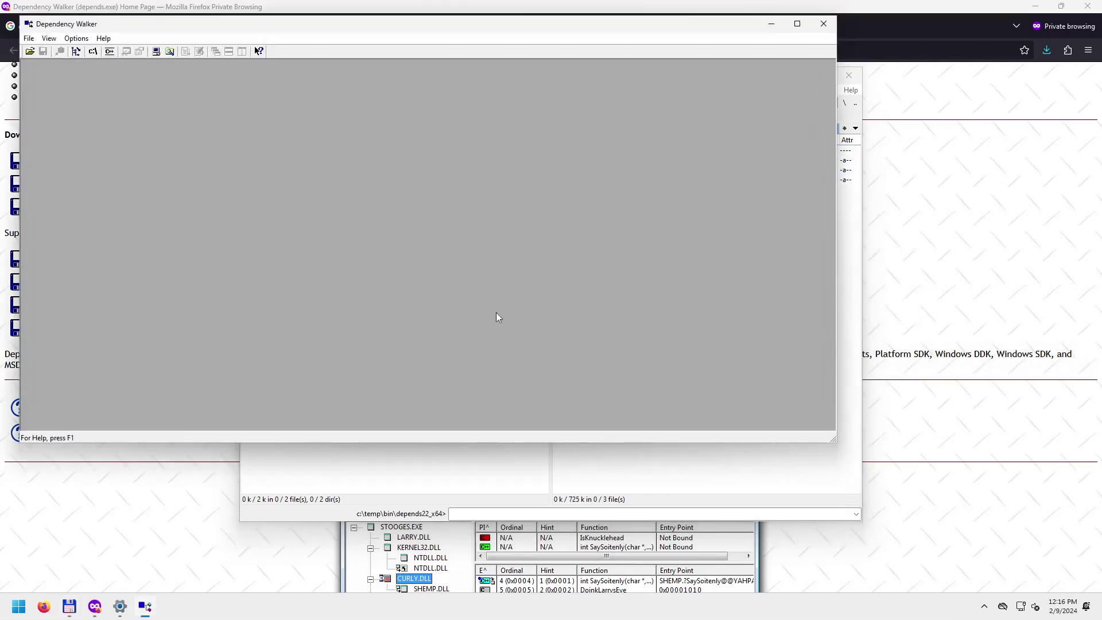
{"action": "left_click_drag", "start_coordinate": [512, 30], "coordinate": [2, 241]}
{"action": "left_click", "coordinate": [678, 198]}
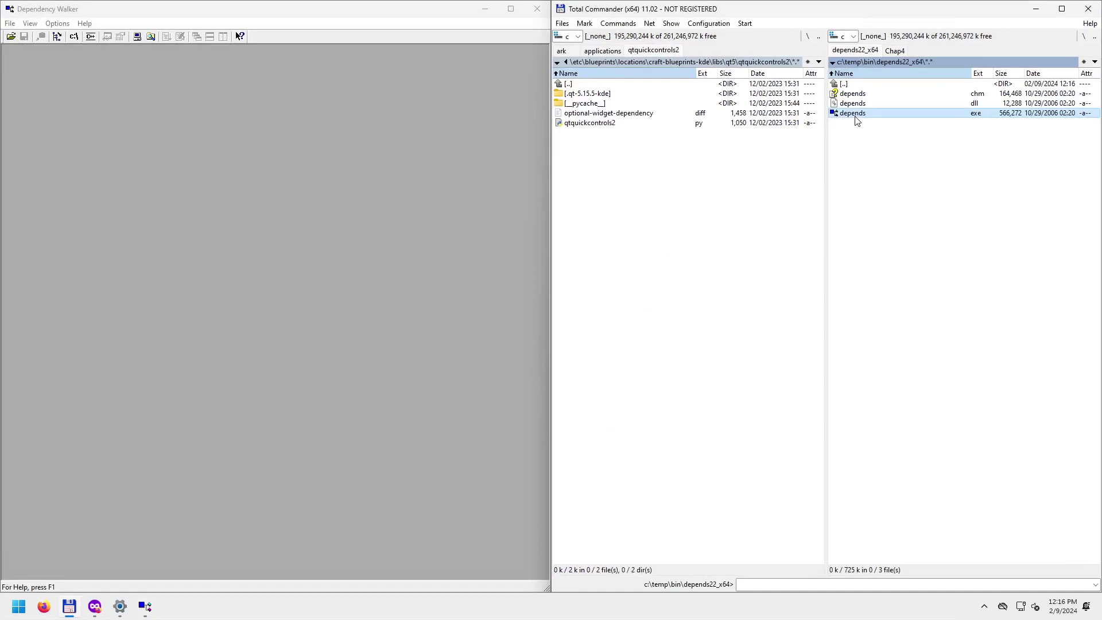
Load depends.exe from the depends22_x64 folder into Dependency Walker, then maximize the window and enlarge the module tree pane.
{"action": "left_click_drag", "start_coordinate": [853, 120], "coordinate": [269, 139]}
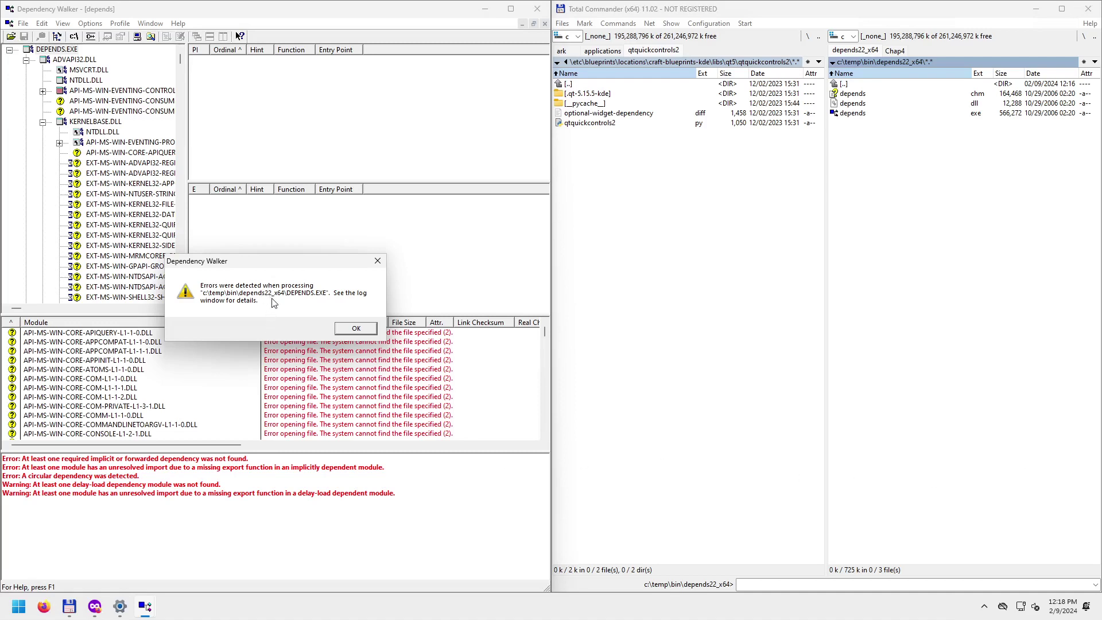
{"action": "left_click", "coordinate": [356, 328]}
{"action": "left_click_drag", "start_coordinate": [303, 314], "coordinate": [304, 216]}
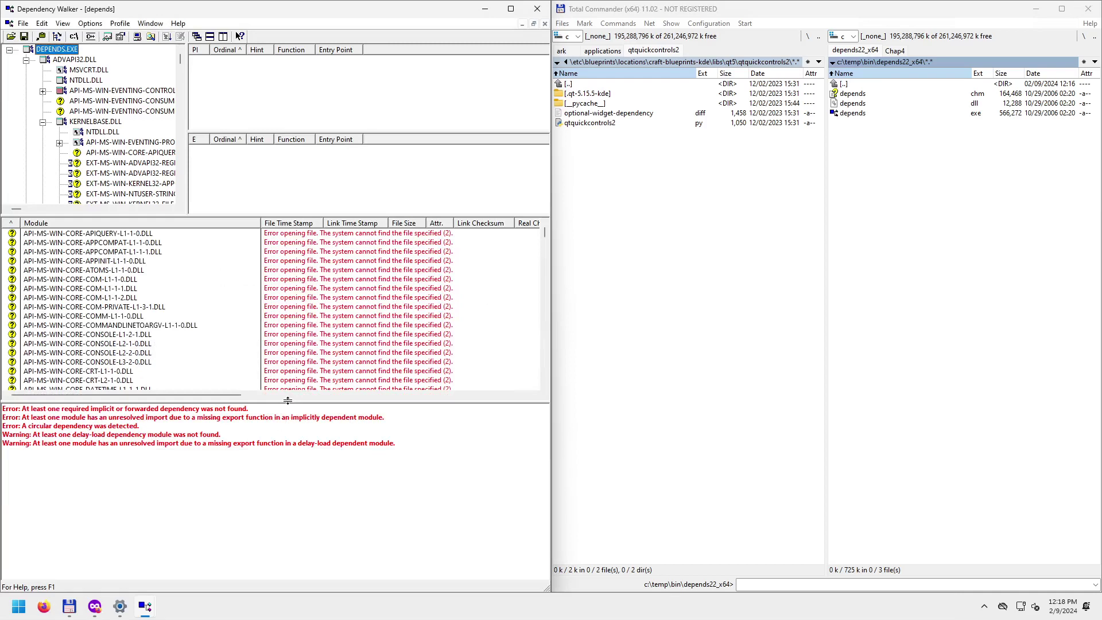
{"action": "left_click_drag", "start_coordinate": [288, 401], "coordinate": [282, 457]}
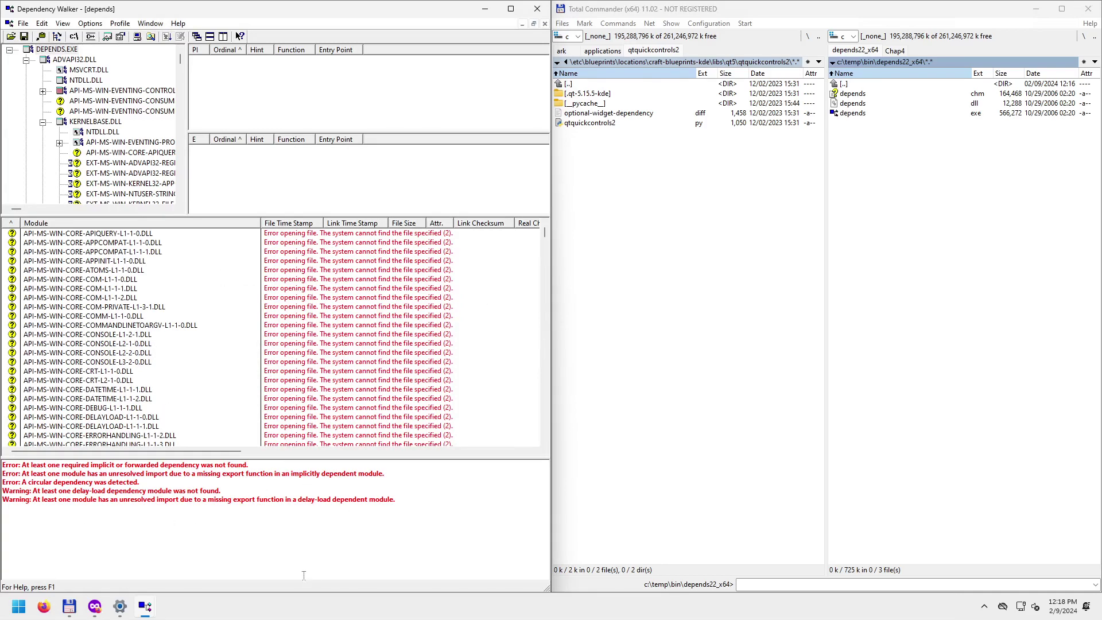
{"action": "left_click", "coordinate": [510, 9]}
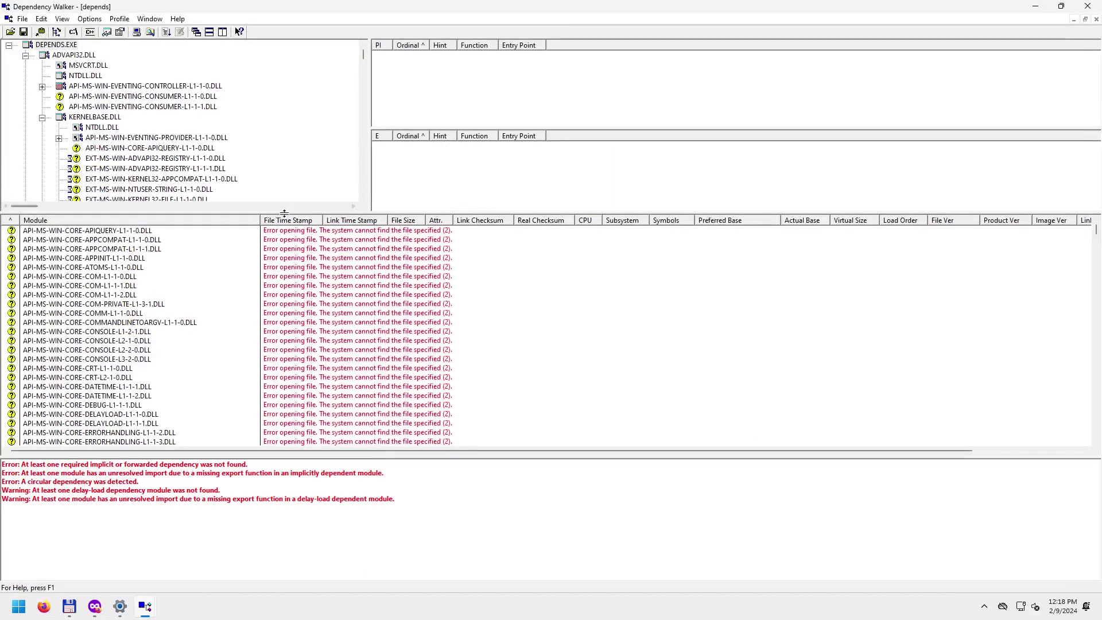
{"action": "left_click_drag", "start_coordinate": [284, 212], "coordinate": [283, 291]}
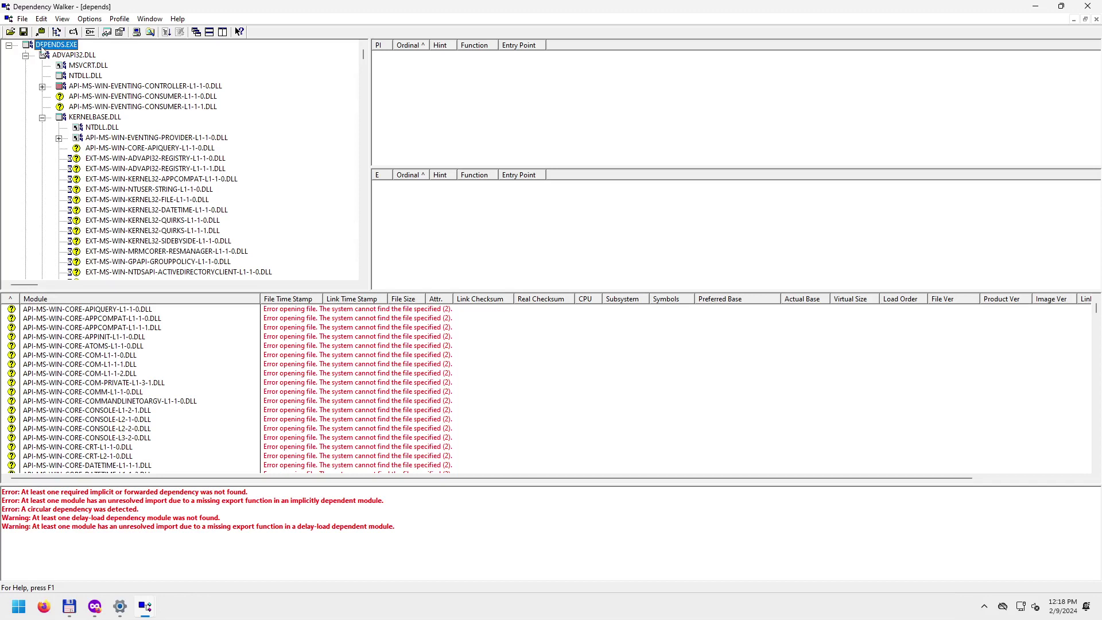
Examine the modules in the dependency tree, including API-MS-WIN-EVENTING-CONTROLLER-L1-1-0.DLL and API-MS-WIN-EVENTING-PROVIDER-L1-1-0.DLL under KERNELBASE.DLL, with their imports and exports.
{"action": "left_click", "coordinate": [81, 64]}
{"action": "left_click", "coordinate": [91, 84]}
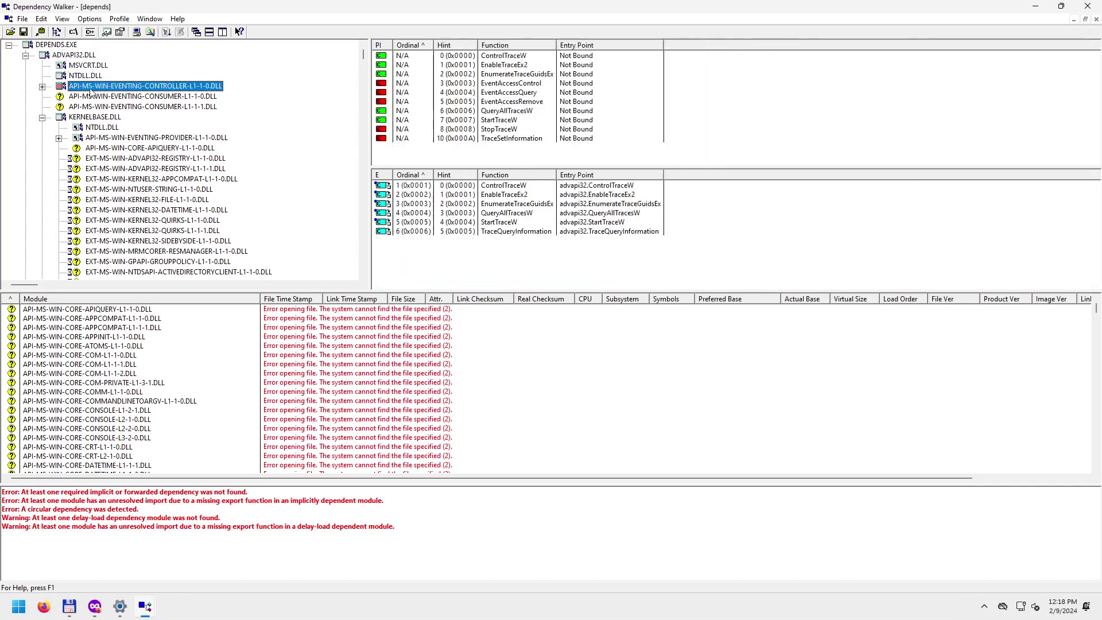
{"action": "left_click", "coordinate": [99, 127]}
{"action": "left_click", "coordinate": [100, 138]}
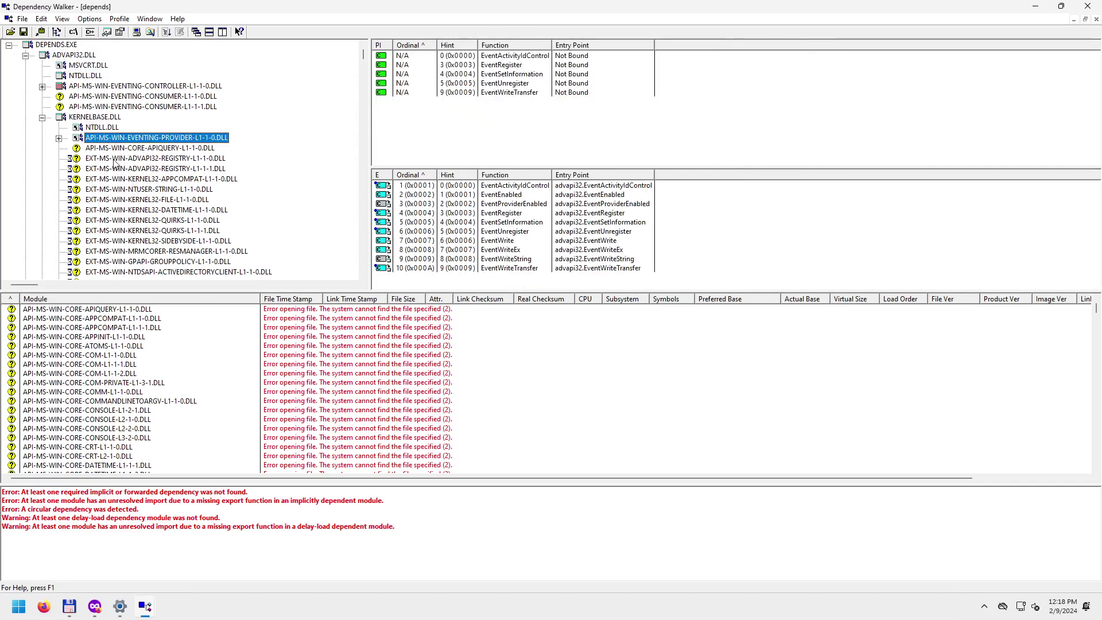
{"action": "scroll", "coordinate": [114, 164], "scroll_direction": "down", "scroll_amount": 9}
{"action": "scroll", "coordinate": [120, 162], "scroll_direction": "up", "scroll_amount": 8}
{"action": "scroll", "coordinate": [119, 161], "scroll_direction": "up", "scroll_amount": 1}
Examine the full list of functions exported by ADVAPI32.DLL, comparing the last and first ordinals.
{"action": "left_click", "coordinate": [71, 56]}
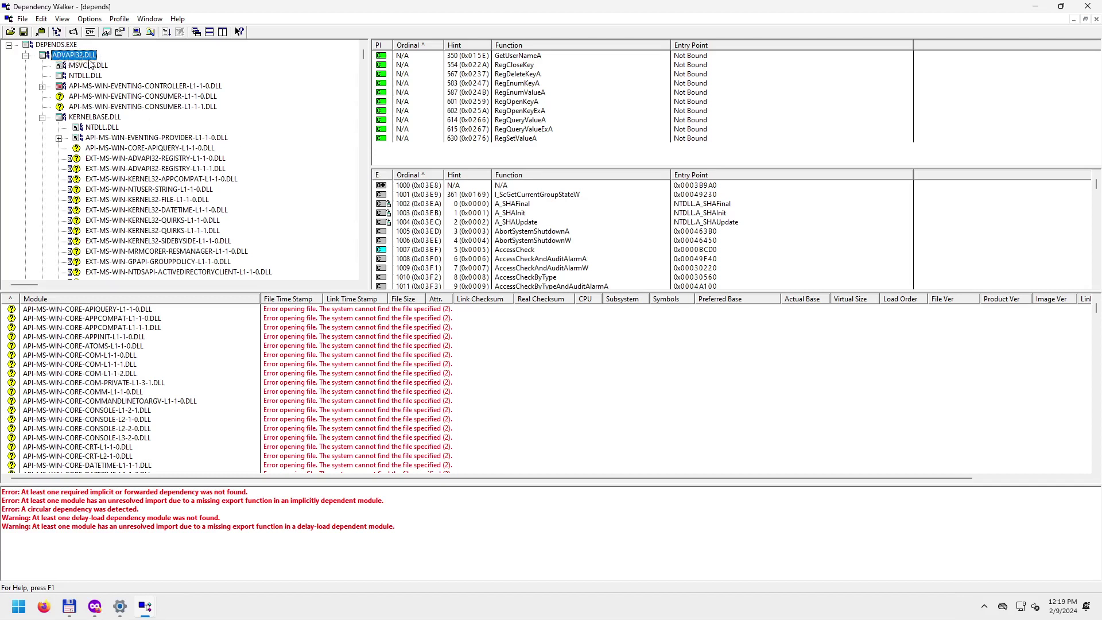
{"action": "left_click", "coordinate": [436, 189]}
{"action": "scroll", "coordinate": [461, 261], "scroll_direction": "down", "scroll_amount": 20}
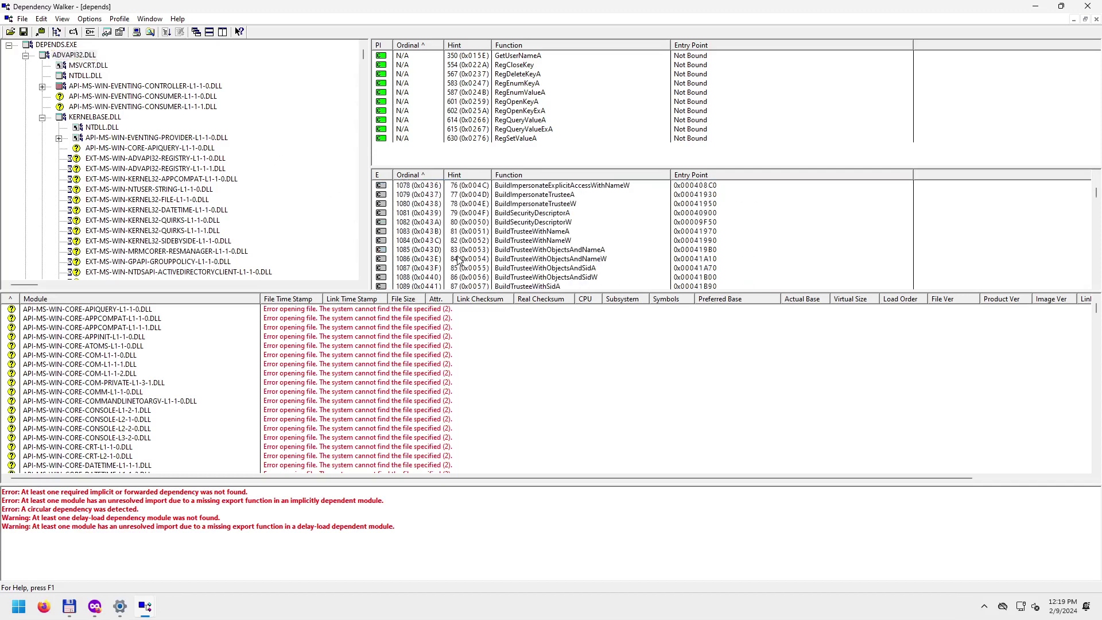
{"action": "scroll", "coordinate": [459, 261], "scroll_direction": "down", "scroll_amount": 15}
{"action": "left_click_drag", "start_coordinate": [1096, 197], "coordinate": [1096, 278]}
{"action": "left_click", "coordinate": [407, 278]}
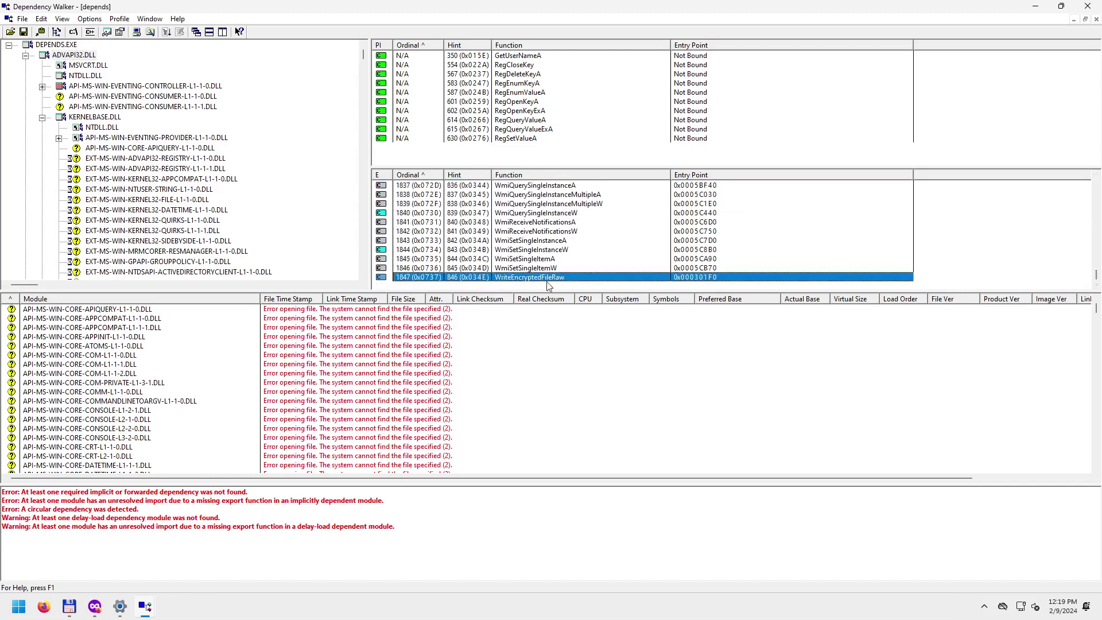
{"action": "left_click_drag", "start_coordinate": [1096, 278], "coordinate": [1097, 181]}
{"action": "left_click", "coordinate": [415, 185]}
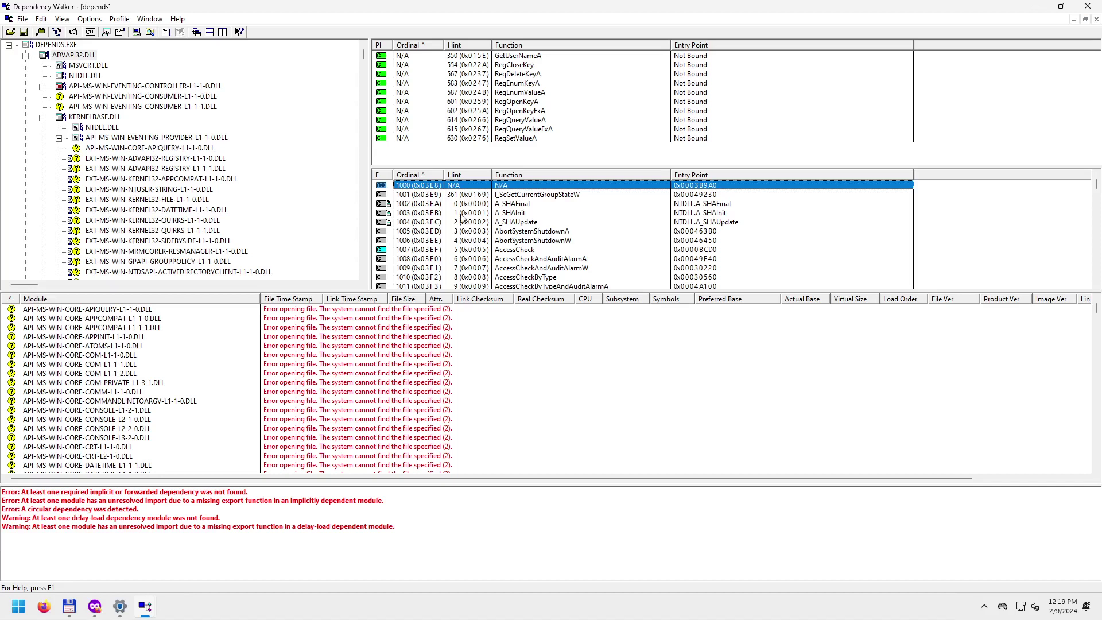
Inspect the first ADVAPI32.DLL exports: the unnamed ordinal 1000 entry, I_ScGetCurrentGroupStateW, A_SHAFinal and A_SHAInit.
{"action": "left_click", "coordinate": [413, 194]}
{"action": "left_click", "coordinate": [410, 186]}
{"action": "left_click", "coordinate": [526, 196]}
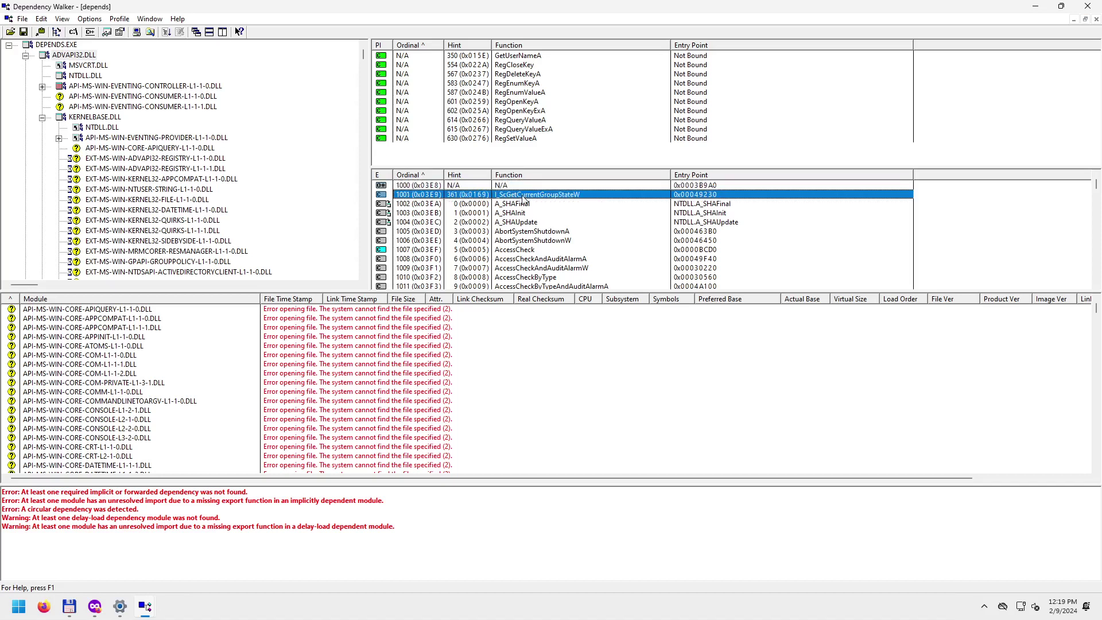
{"action": "left_click", "coordinate": [415, 186]}
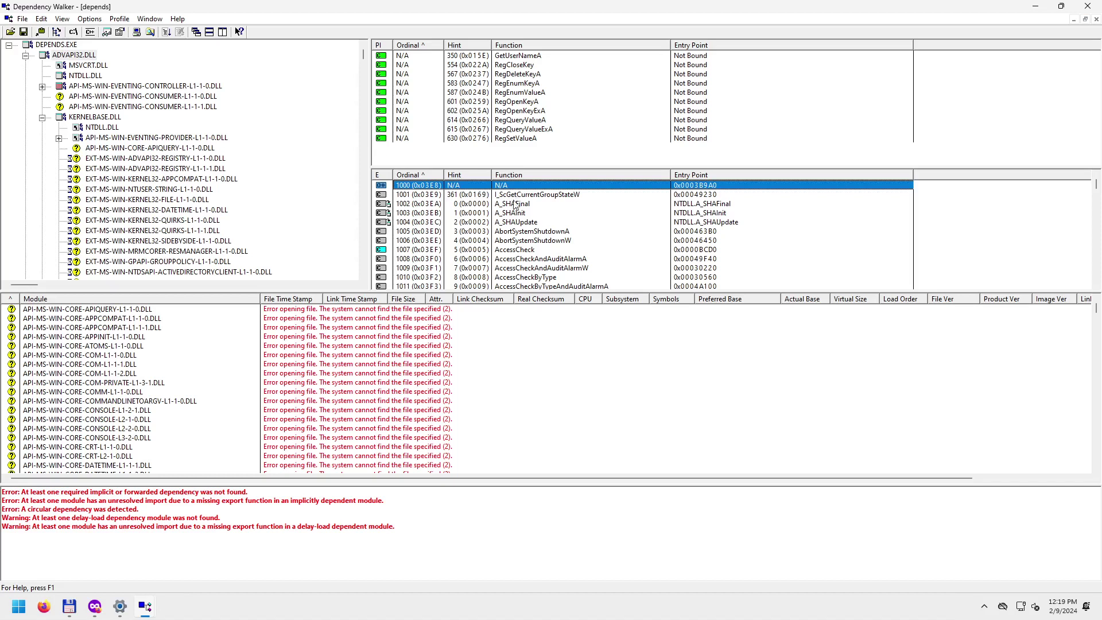
{"action": "left_click", "coordinate": [527, 204]}
{"action": "left_click", "coordinate": [523, 214]}
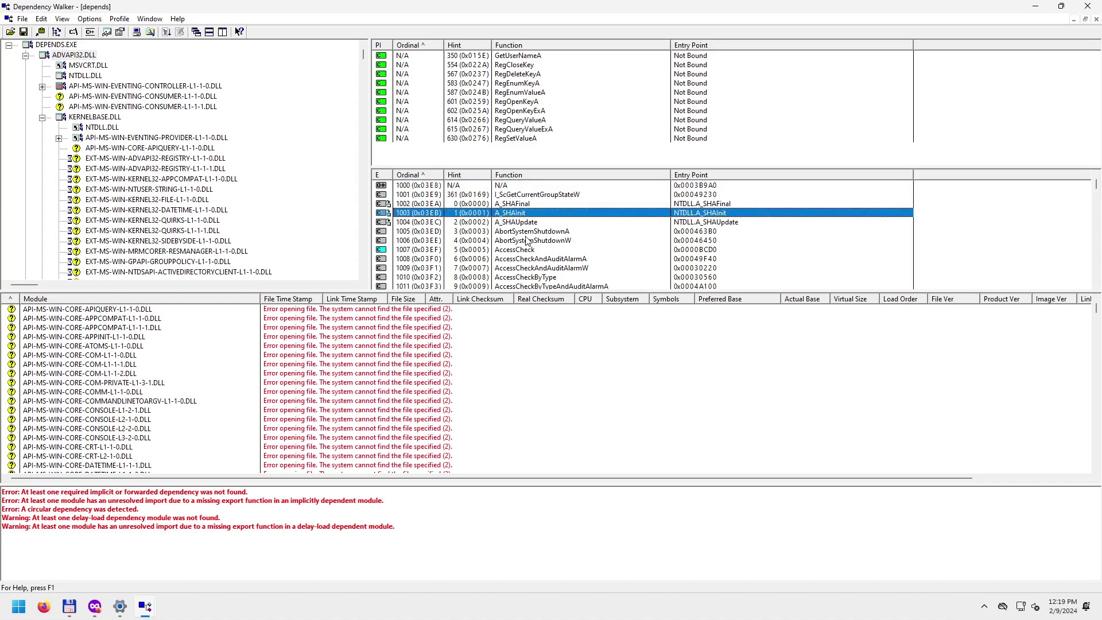
Compare the exported functions AbortSystemShutdownA and AbortSystemShutdownW of ADVAPI32.DLL.
{"action": "scroll", "coordinate": [527, 241], "scroll_direction": "down", "scroll_amount": 3}
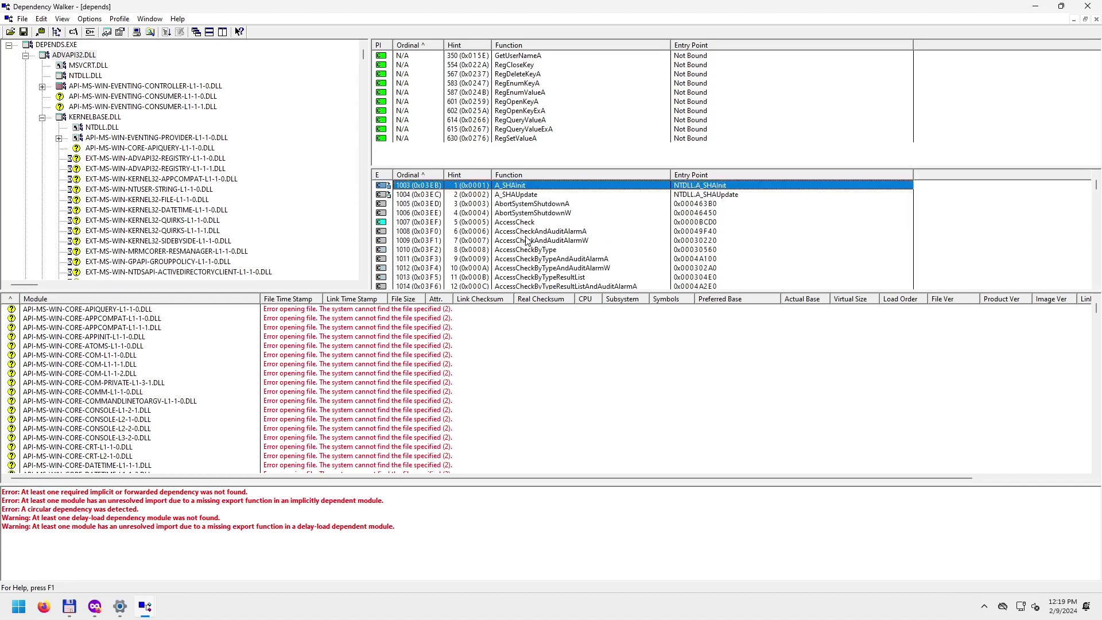
{"action": "left_click", "coordinate": [564, 206]}
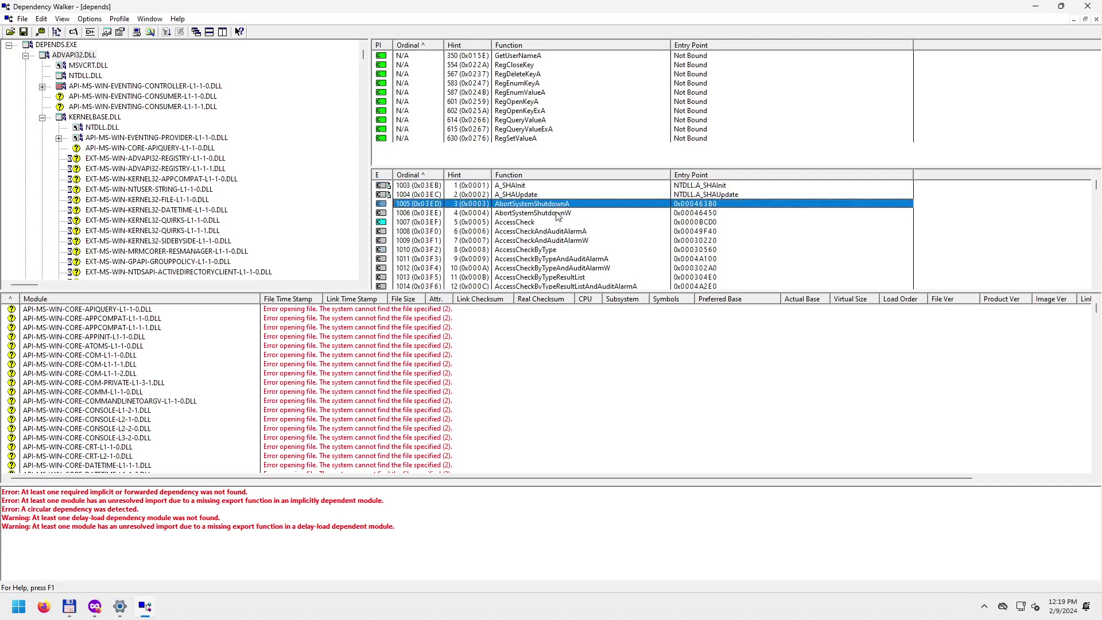
{"action": "left_click", "coordinate": [557, 214]}
{"action": "left_click", "coordinate": [560, 202]}
{"action": "left_click", "coordinate": [564, 215]}
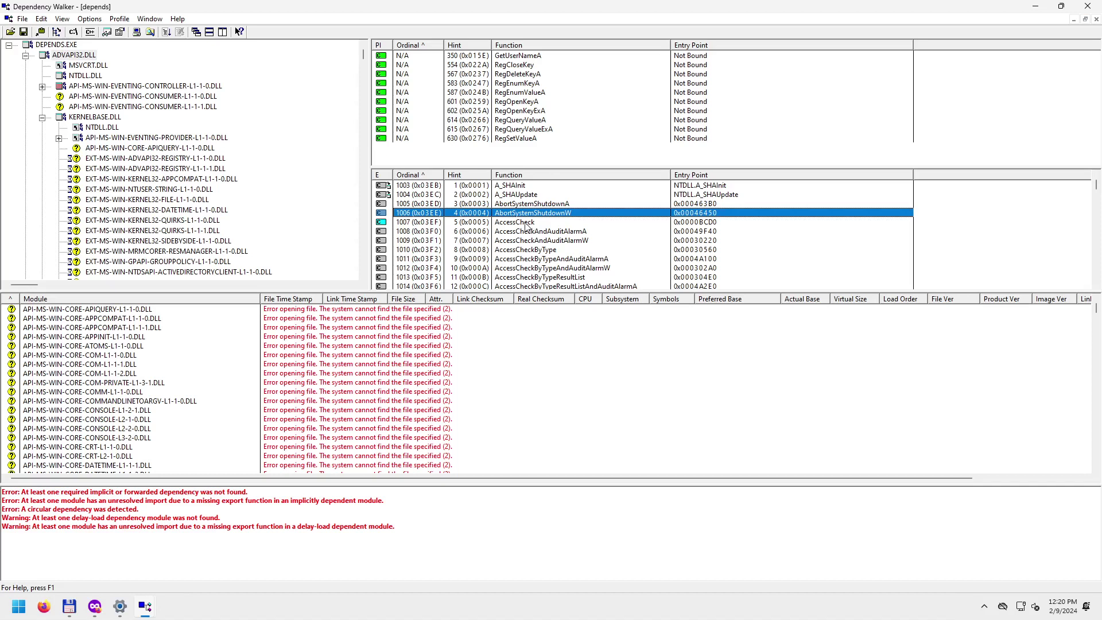
Inspect the AccessCheck export and compare the A and W variants of AccessCheckAndAuditAlarm.
{"action": "left_click", "coordinate": [518, 224]}
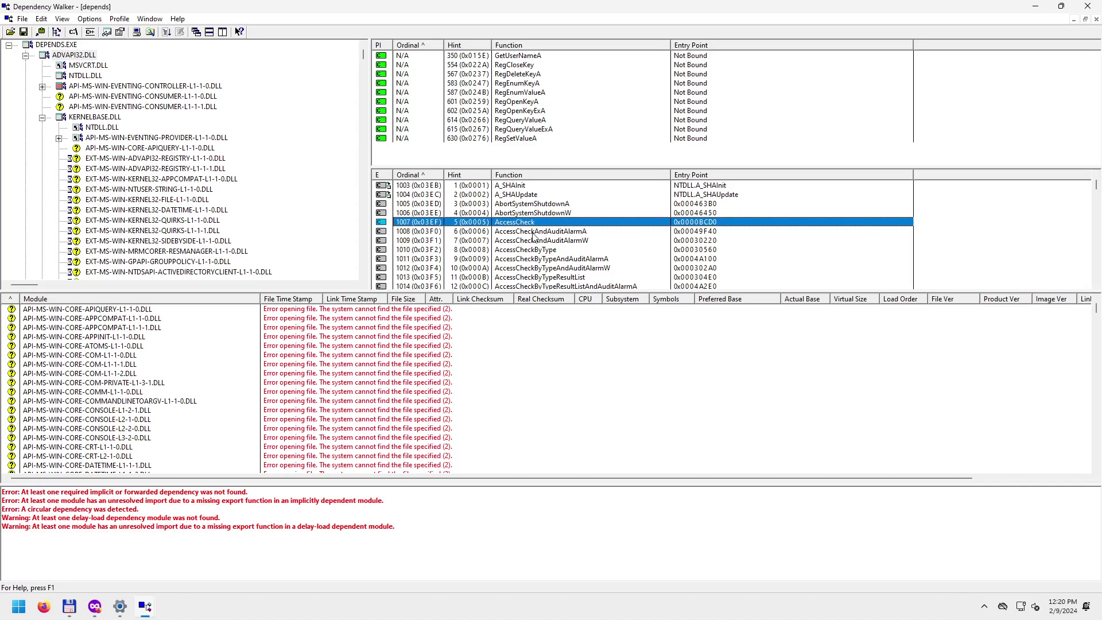
{"action": "left_click", "coordinate": [534, 231]}
{"action": "left_click", "coordinate": [539, 241]}
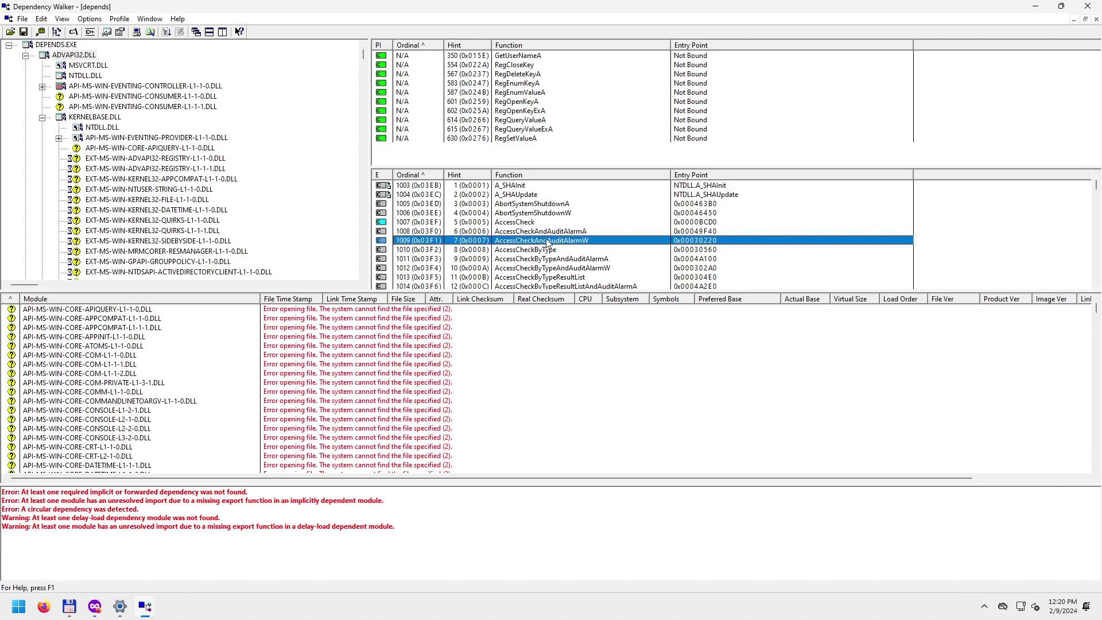
{"action": "left_click", "coordinate": [551, 232]}
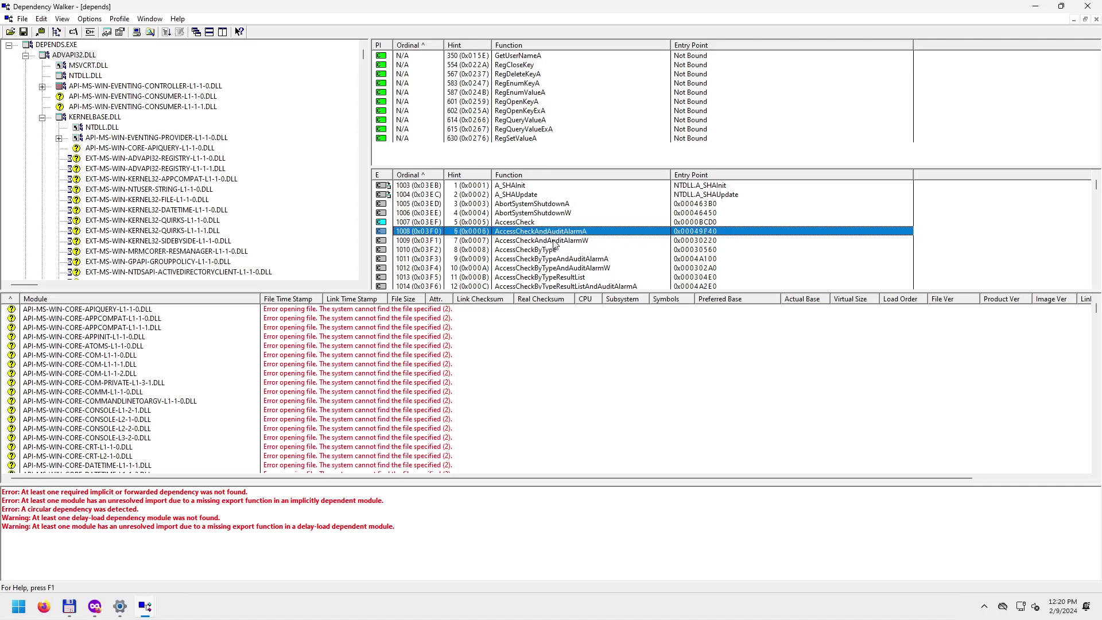
{"action": "left_click", "coordinate": [552, 241]}
{"action": "left_click", "coordinate": [580, 233]}
{"action": "left_click", "coordinate": [584, 241]}
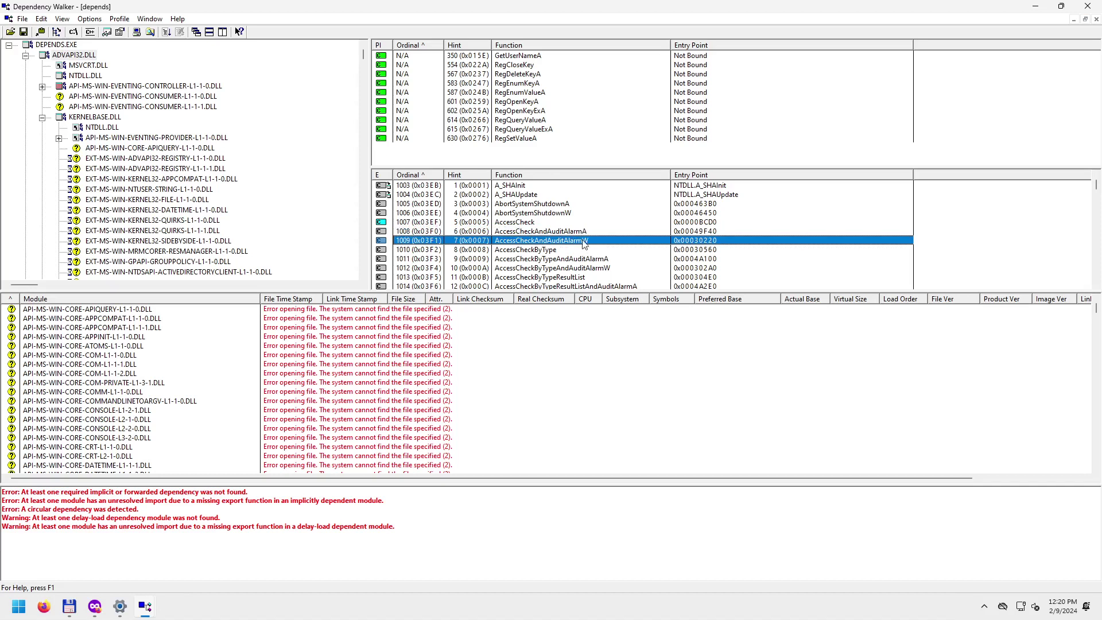
{"action": "left_click", "coordinate": [524, 233]}
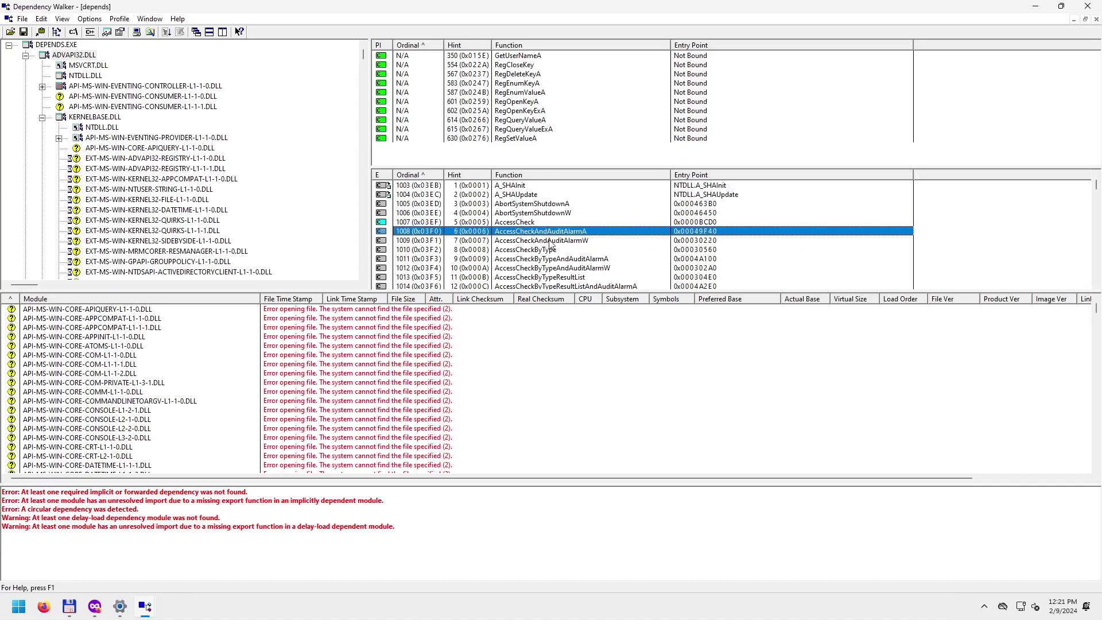
{"action": "left_click", "coordinate": [573, 241]}
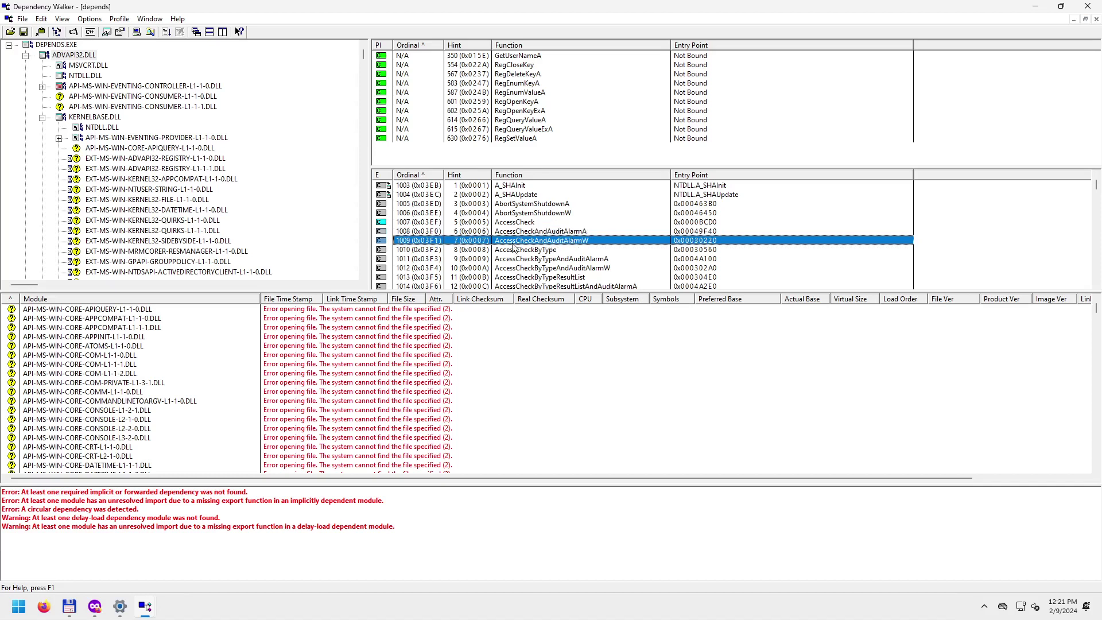
{"action": "left_click", "coordinate": [582, 232]}
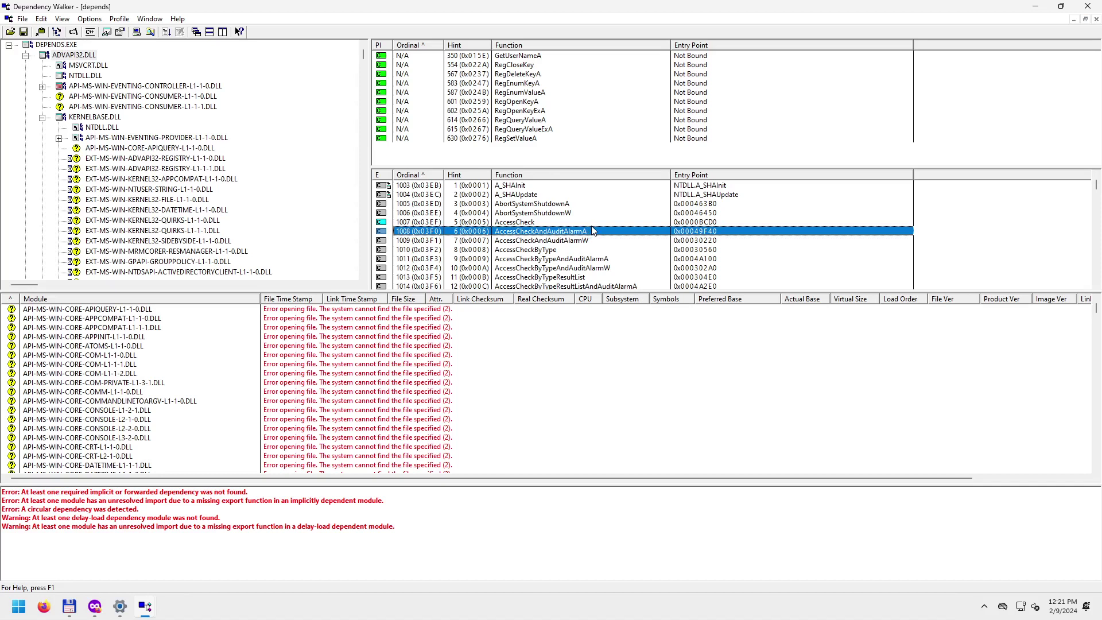
{"action": "scroll", "coordinate": [593, 231], "scroll_direction": "up", "scroll_amount": 1}
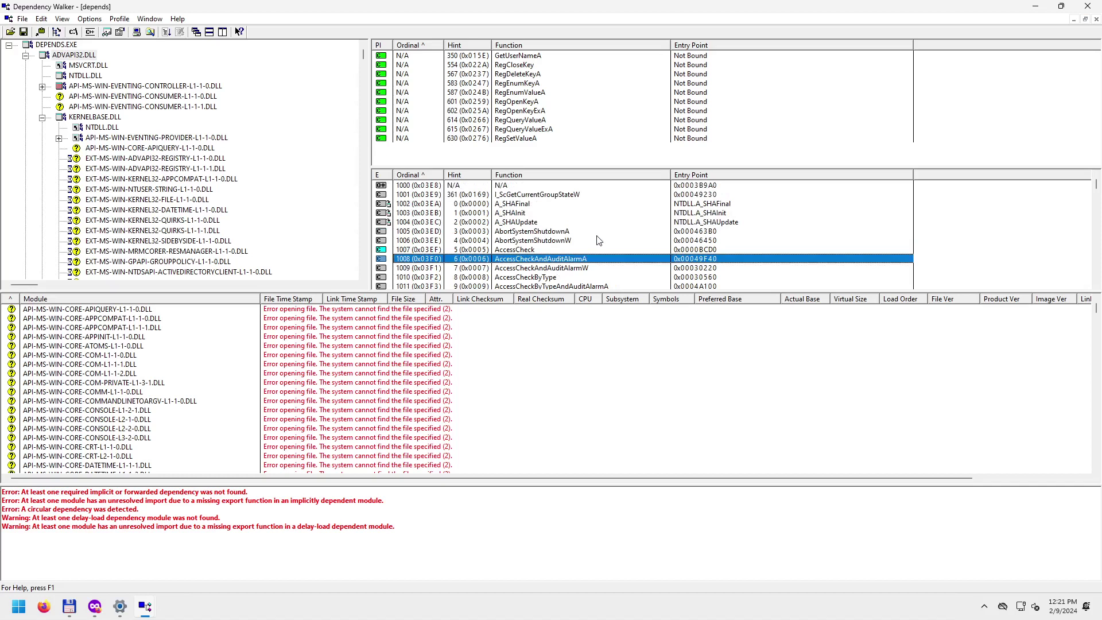
Inspect the ADVAPI32.DLL exports from AccessCheckAndAuditAlarmW through the AccessCheckByType variants to AccessCheckByTypeResultListAndAuditAlarmA.
{"action": "left_click", "coordinate": [578, 267]}
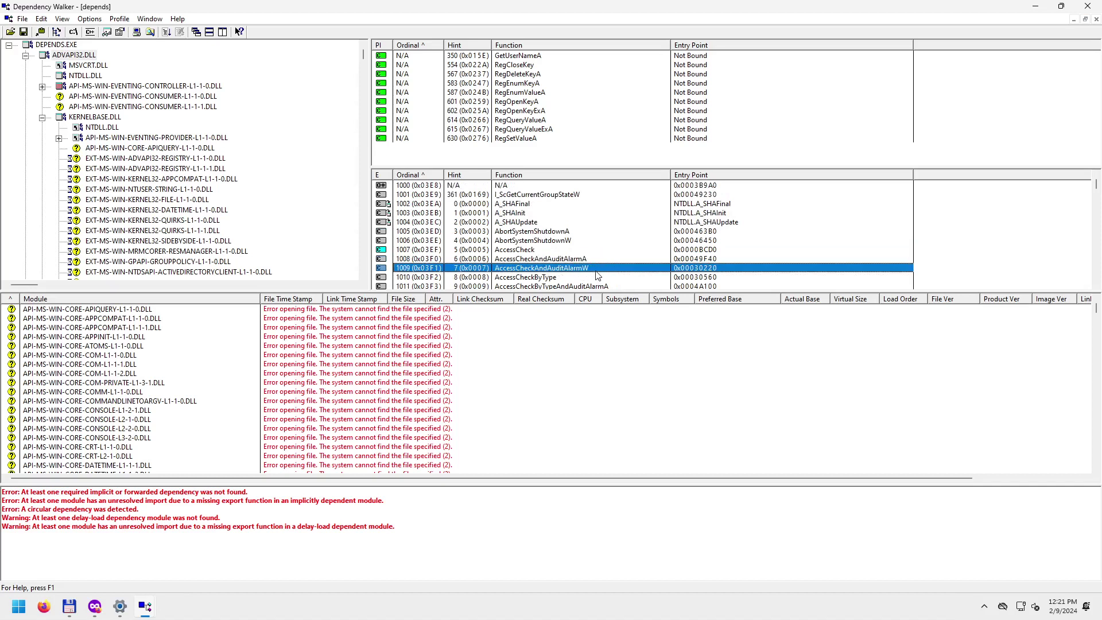
{"action": "scroll", "coordinate": [597, 276], "scroll_direction": "down", "scroll_amount": 2}
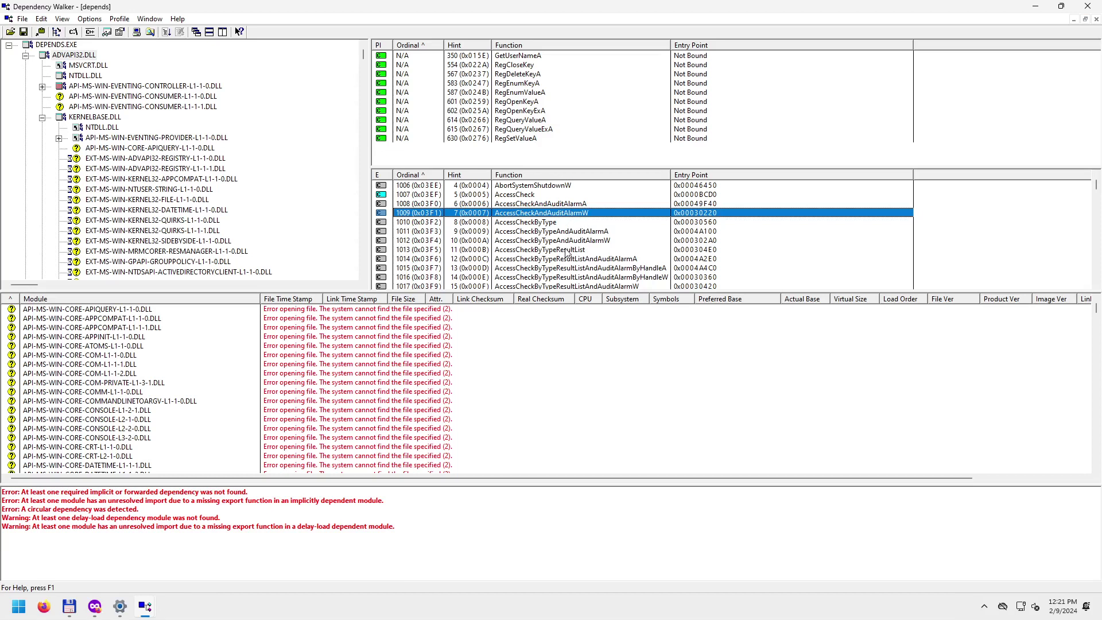
{"action": "left_click", "coordinate": [549, 223]}
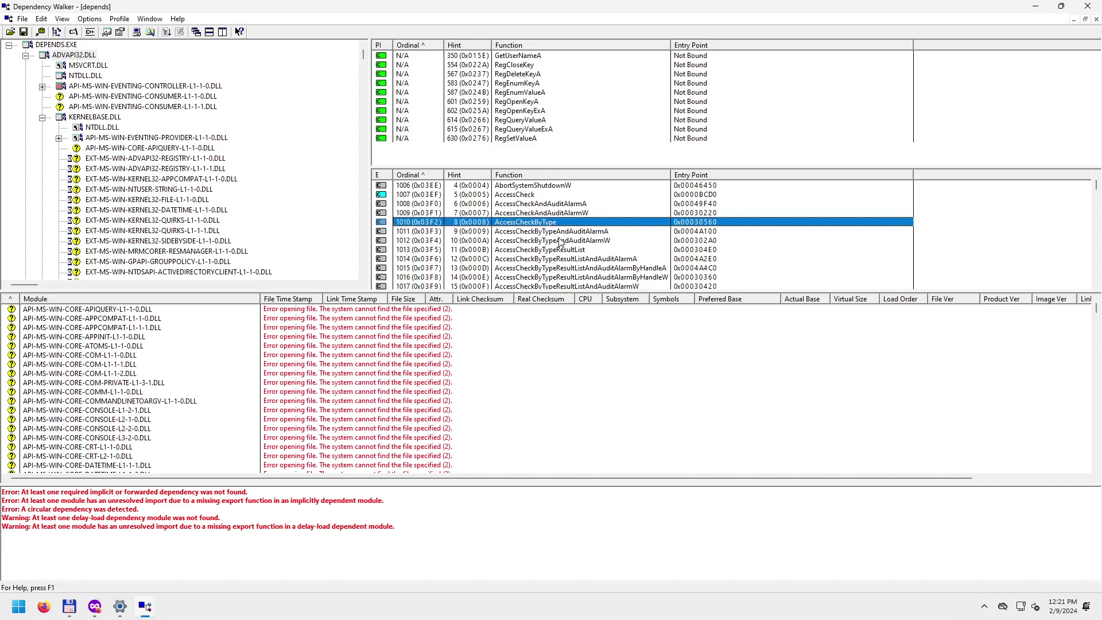
{"action": "left_click", "coordinate": [574, 233]}
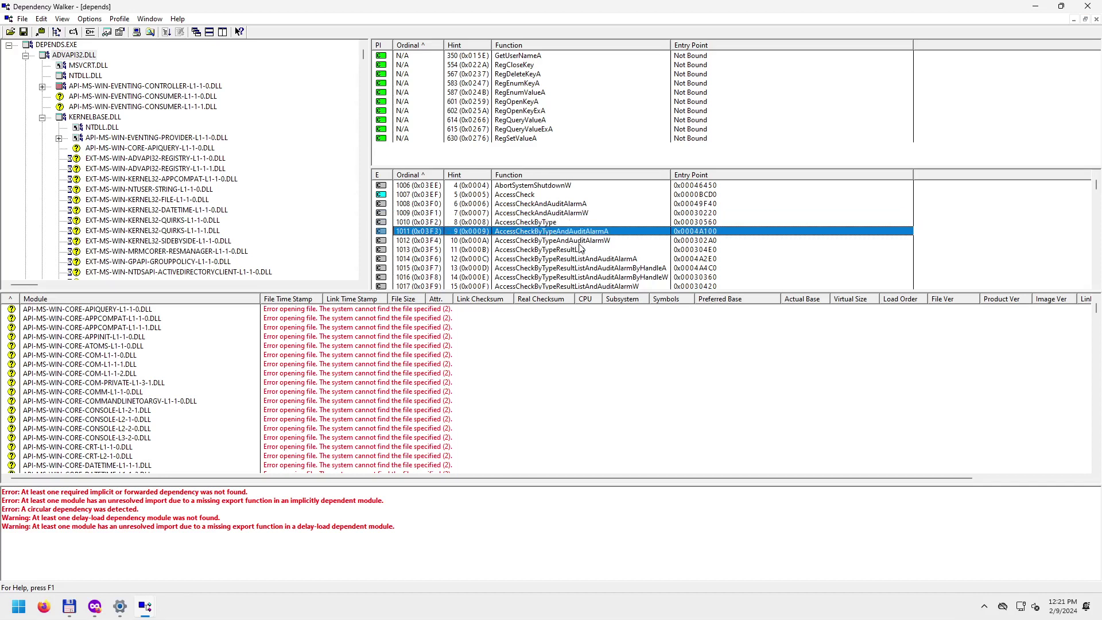
{"action": "left_click", "coordinate": [581, 241]}
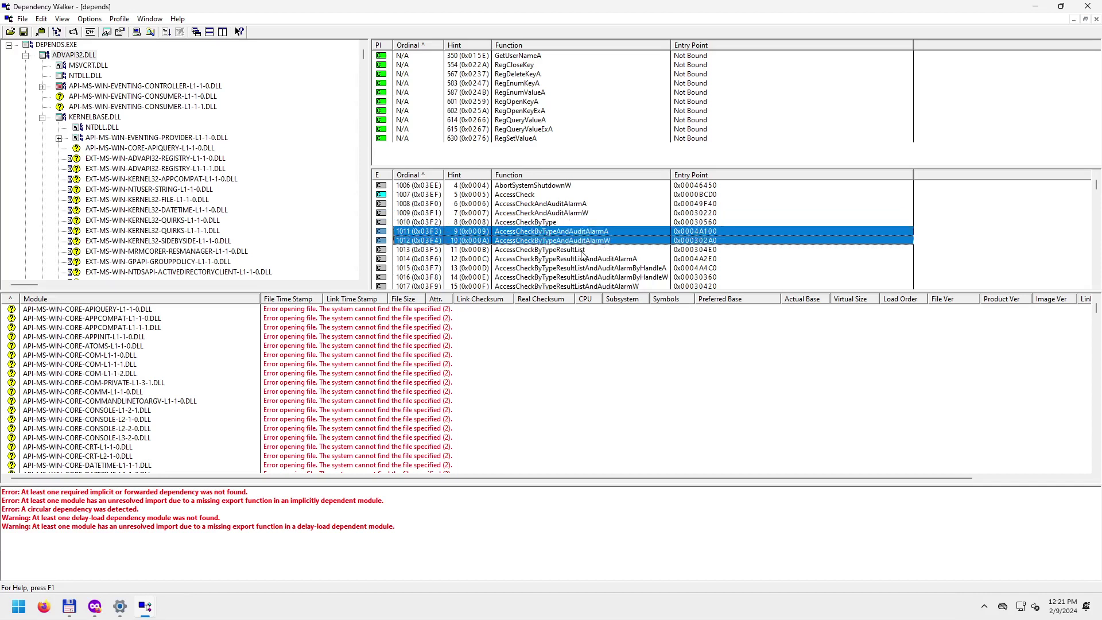
{"action": "left_click", "coordinate": [583, 250]}
{"action": "left_click", "coordinate": [585, 258]}
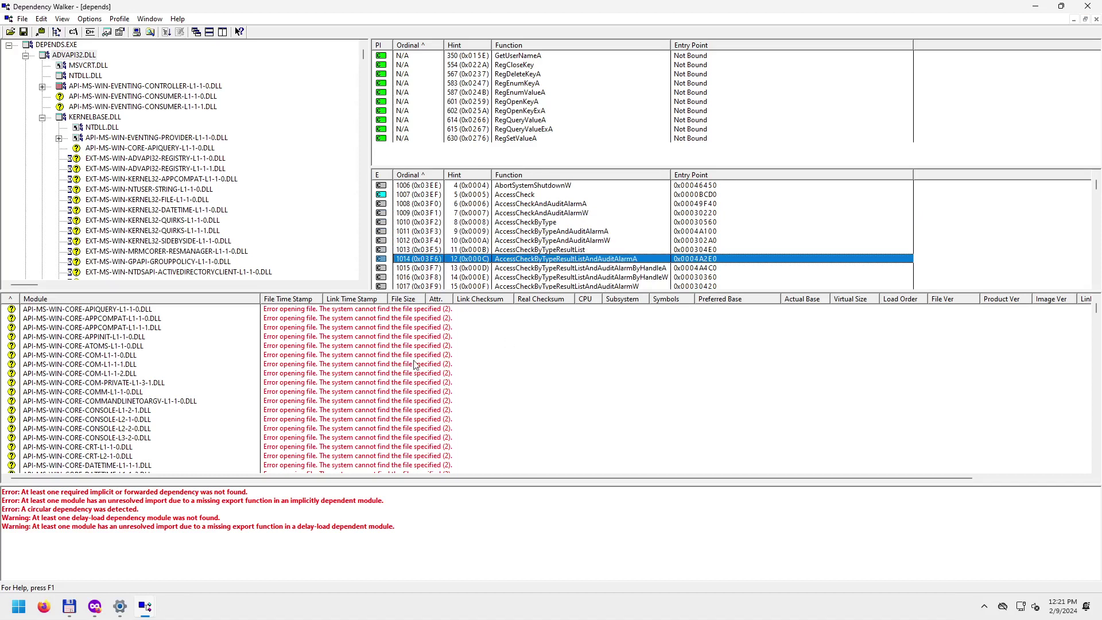
Inspect the API-MS-WIN-CORE entries at the start of the module list together with their file-opening errors.
{"action": "left_click", "coordinate": [55, 310]}
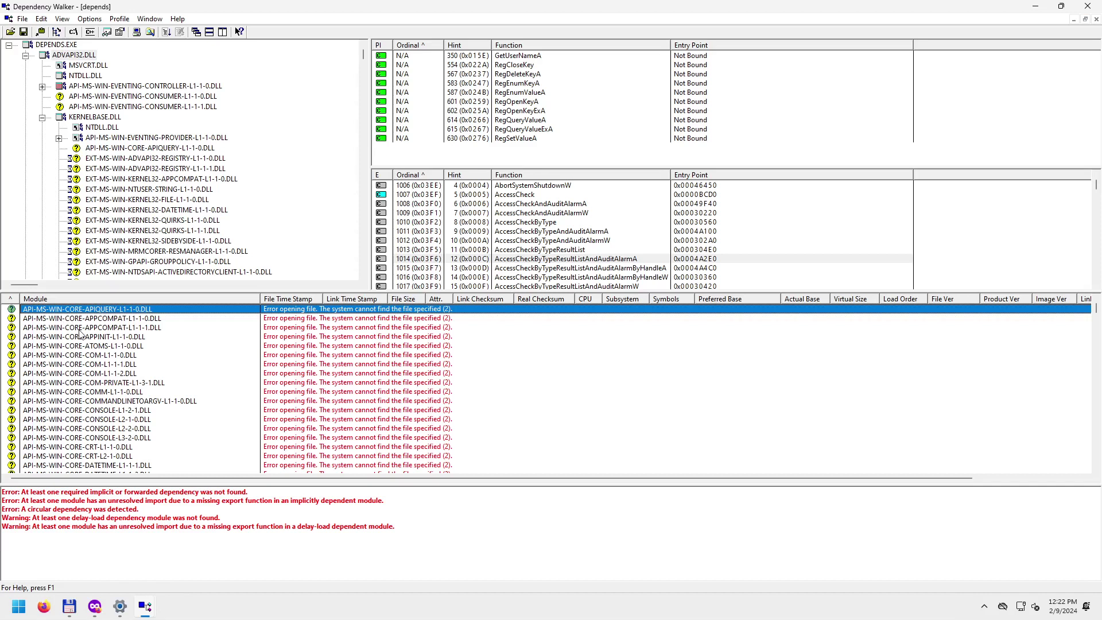
{"action": "left_click", "coordinate": [76, 338]}
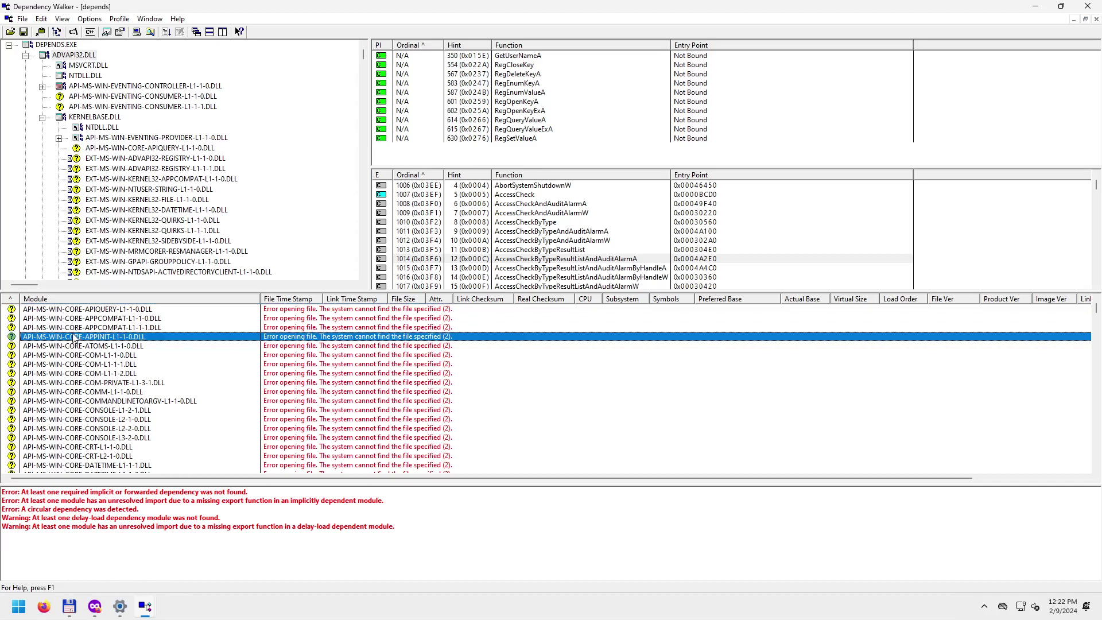
{"action": "left_click", "coordinate": [86, 384]}
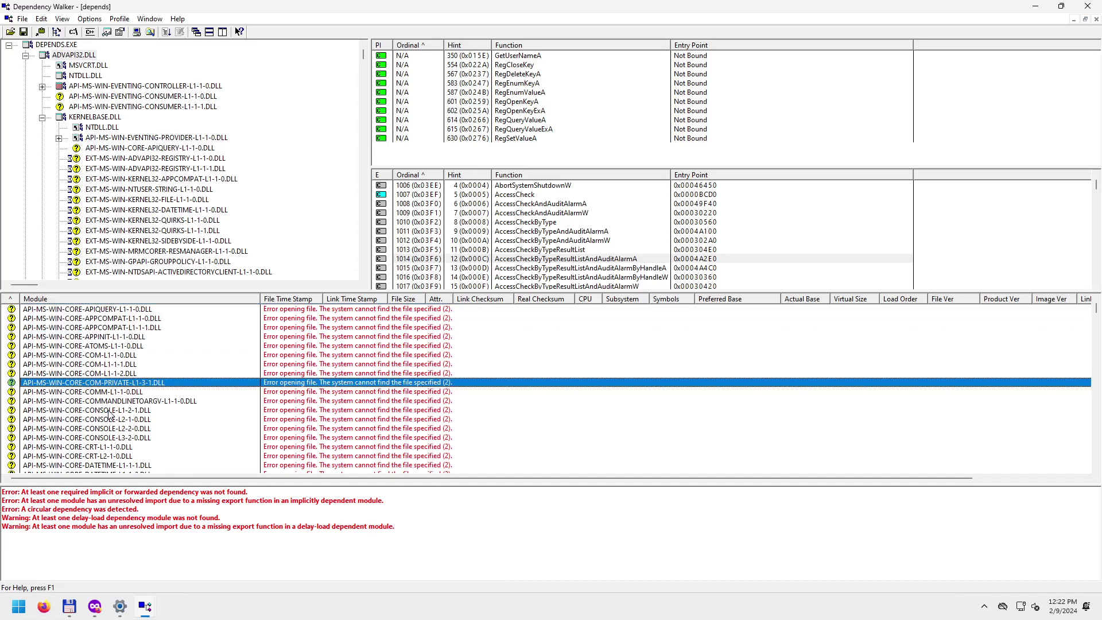
{"action": "left_click", "coordinate": [114, 354]}
{"action": "left_click", "coordinate": [112, 392]}
{"action": "left_click", "coordinate": [287, 313]}
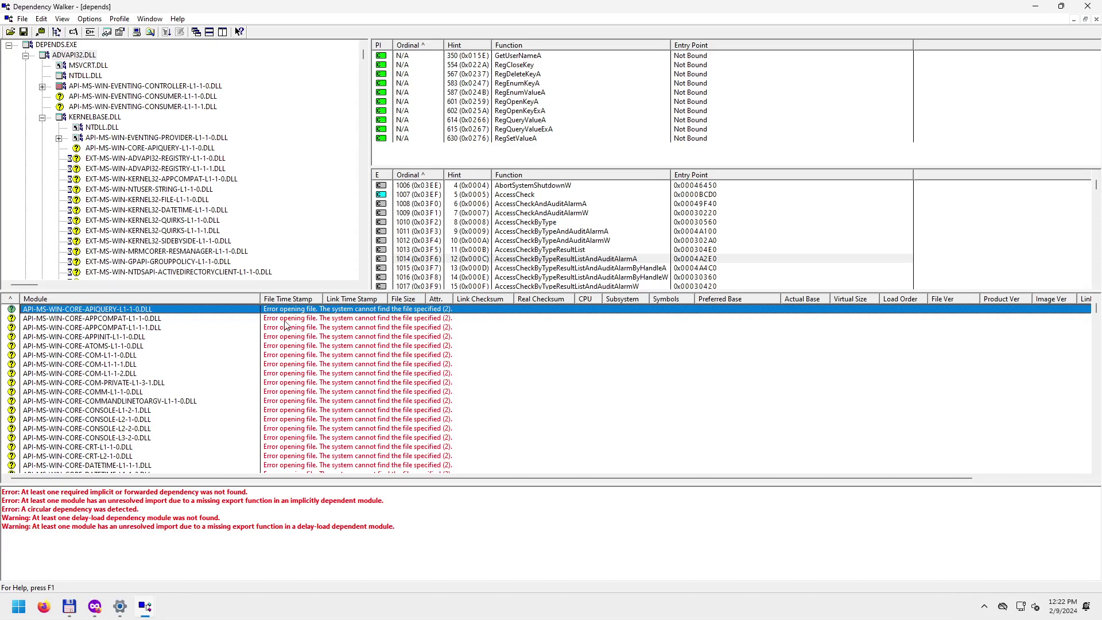
{"action": "left_click", "coordinate": [285, 320]}
{"action": "left_click", "coordinate": [282, 327]}
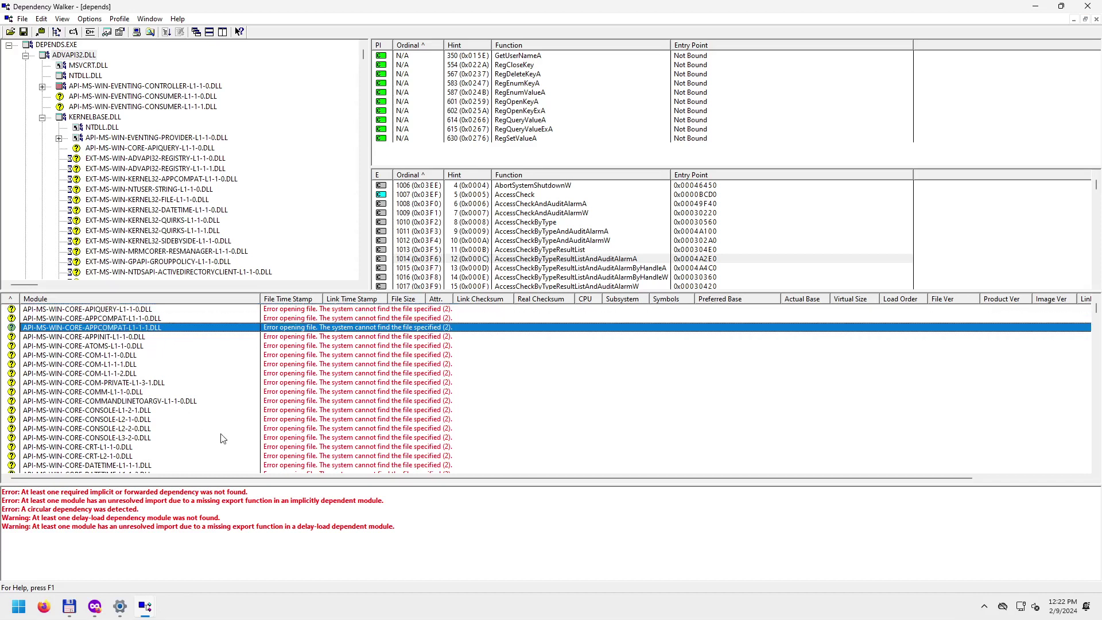
{"action": "left_click", "coordinate": [297, 311]}
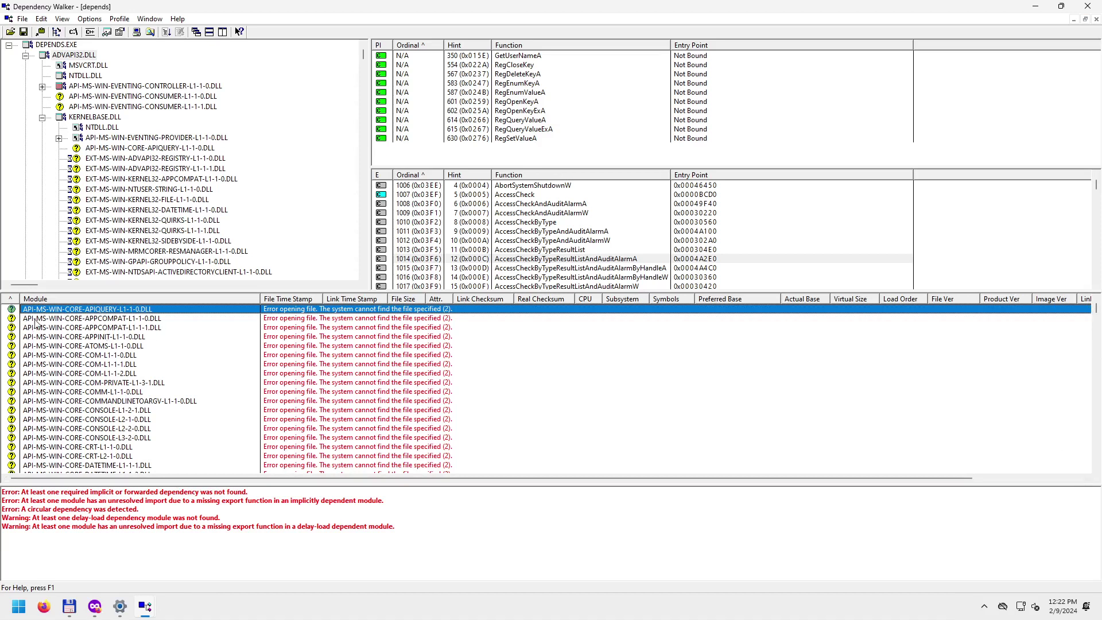
Examine the rest of the module list down to where the unresolved modules give way to ADVAPI32.DLL.
{"action": "scroll", "coordinate": [150, 328], "scroll_direction": "down", "scroll_amount": 5}
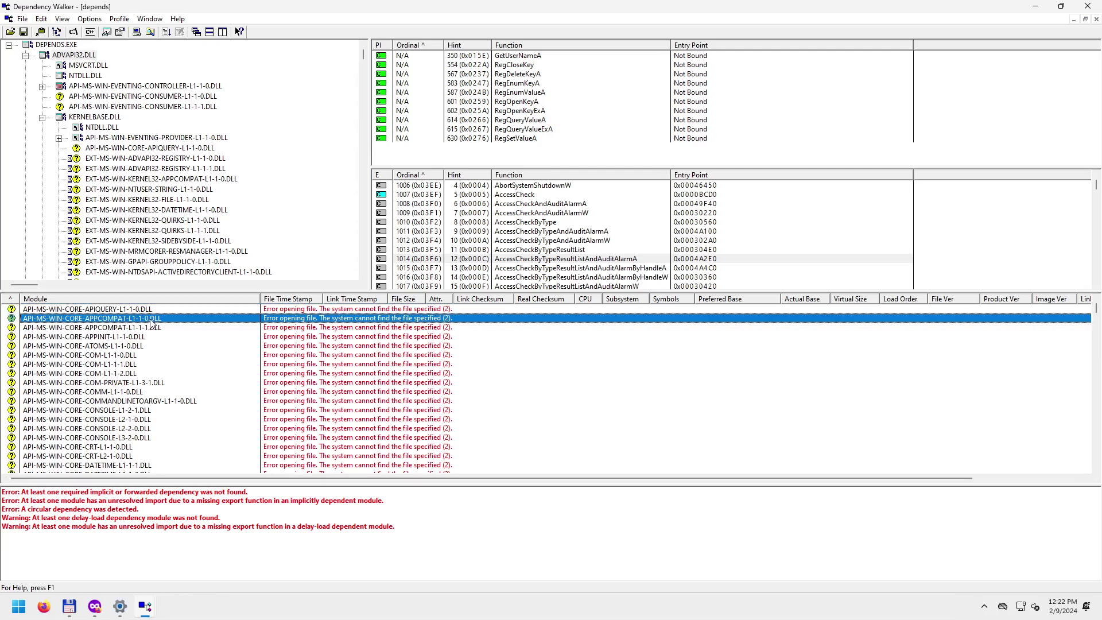
{"action": "scroll", "coordinate": [147, 384], "scroll_direction": "down", "scroll_amount": 15}
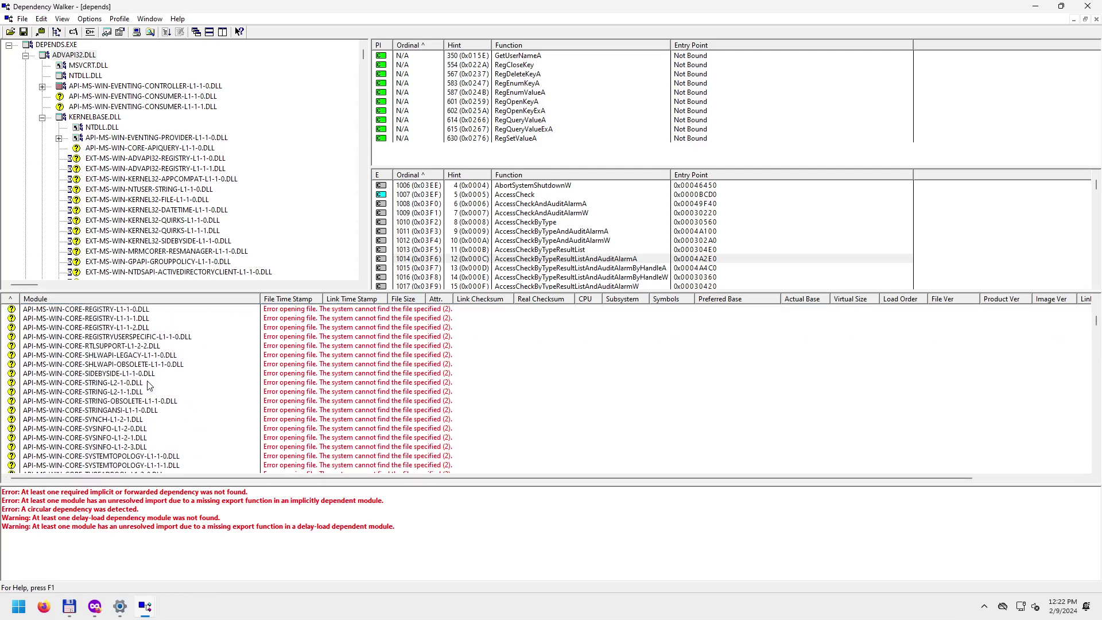
{"action": "scroll", "coordinate": [153, 388], "scroll_direction": "down", "scroll_amount": 12}
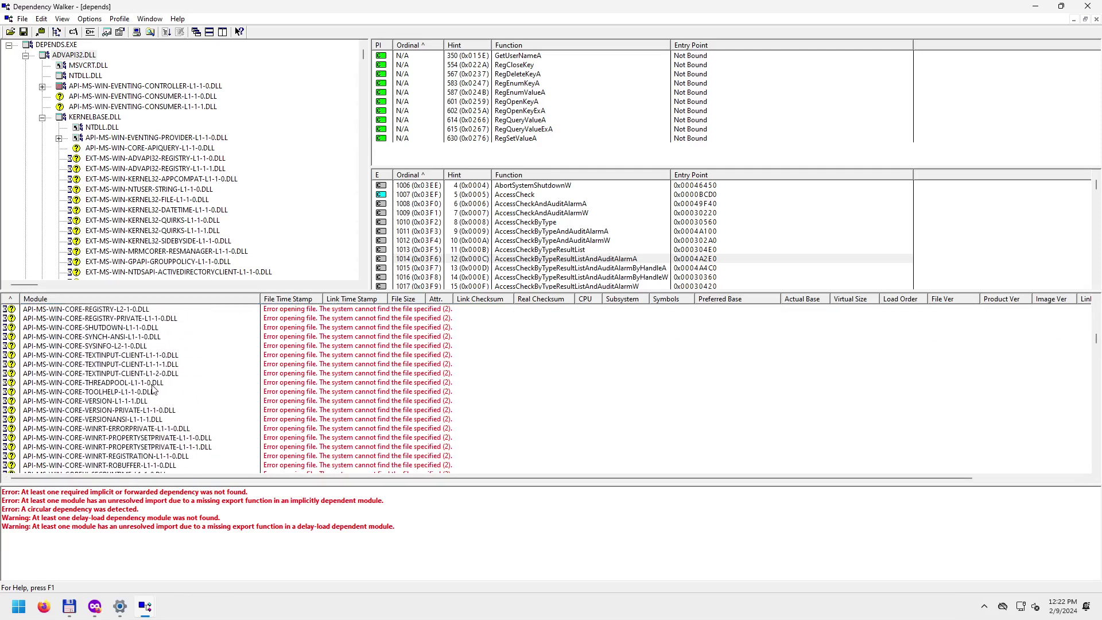
{"action": "left_click_drag", "start_coordinate": [1096, 343], "coordinate": [1096, 397]}
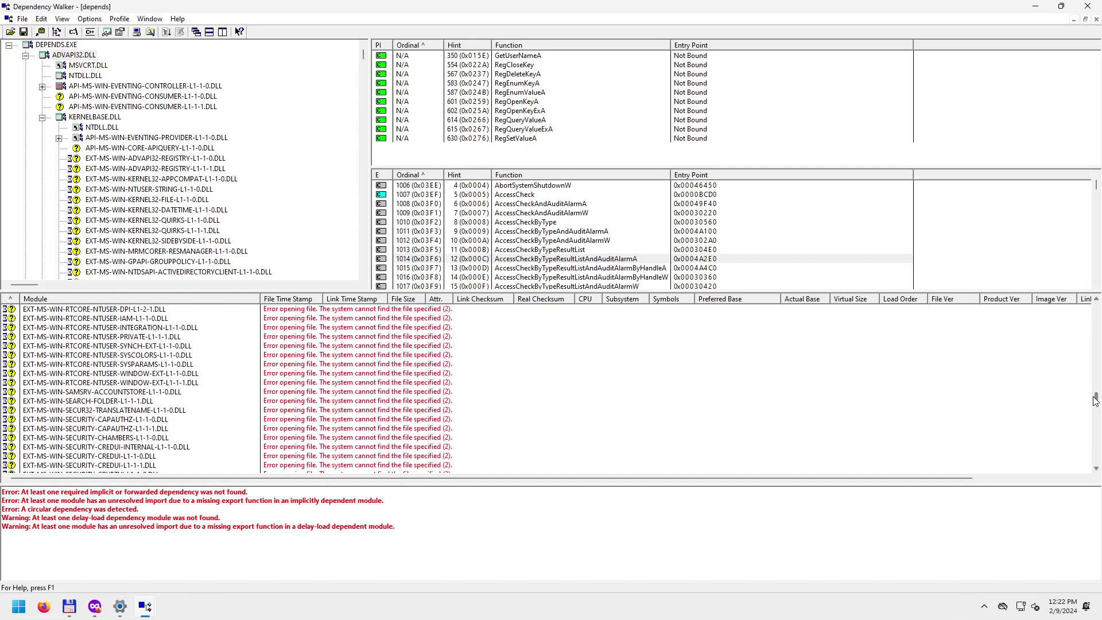
{"action": "left_click", "coordinate": [33, 356]}
{"action": "scroll", "coordinate": [620, 374], "scroll_direction": "down", "scroll_amount": 15}
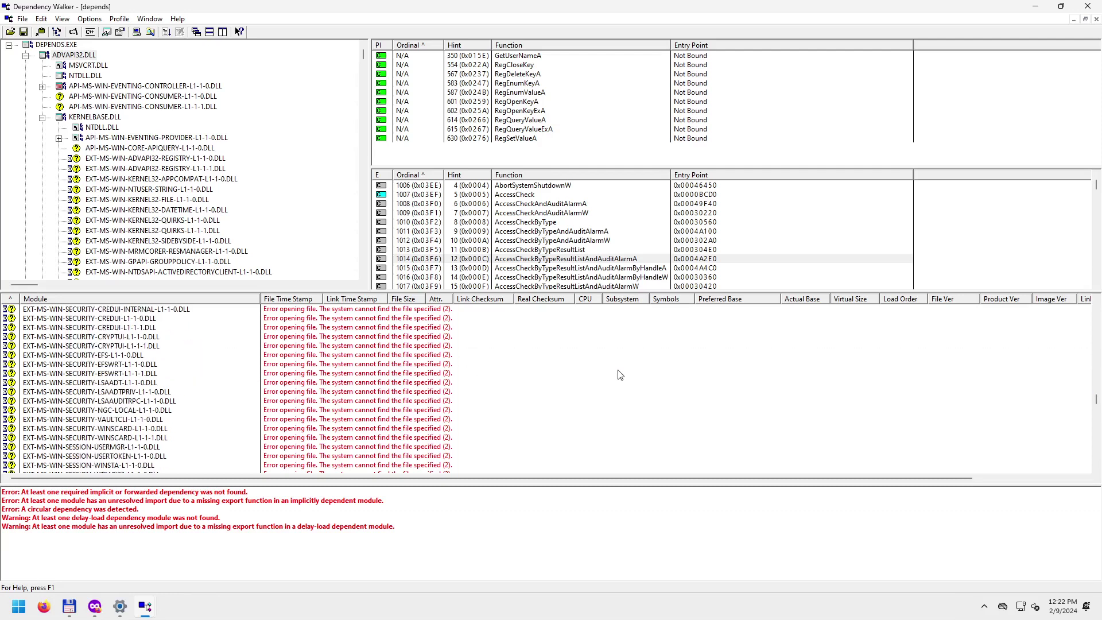
{"action": "scroll", "coordinate": [620, 374], "scroll_direction": "up", "scroll_amount": 4}
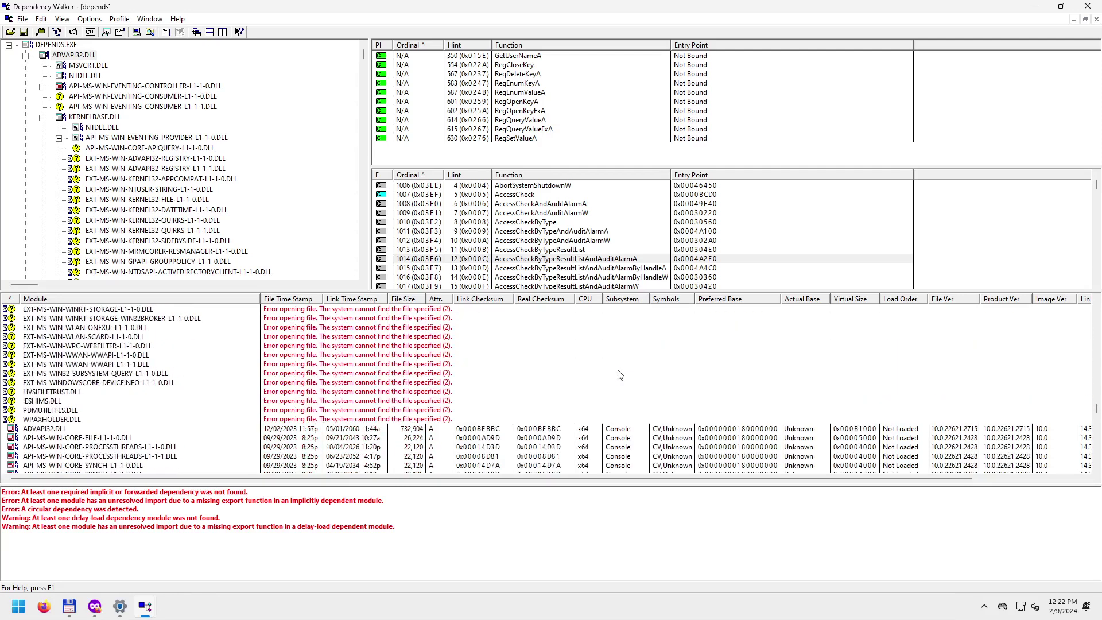
Select the modules HVSIFILETRUST.DLL through WPAXHOLDER.DLL in the module list for inspection.
{"action": "left_click", "coordinate": [311, 419]}
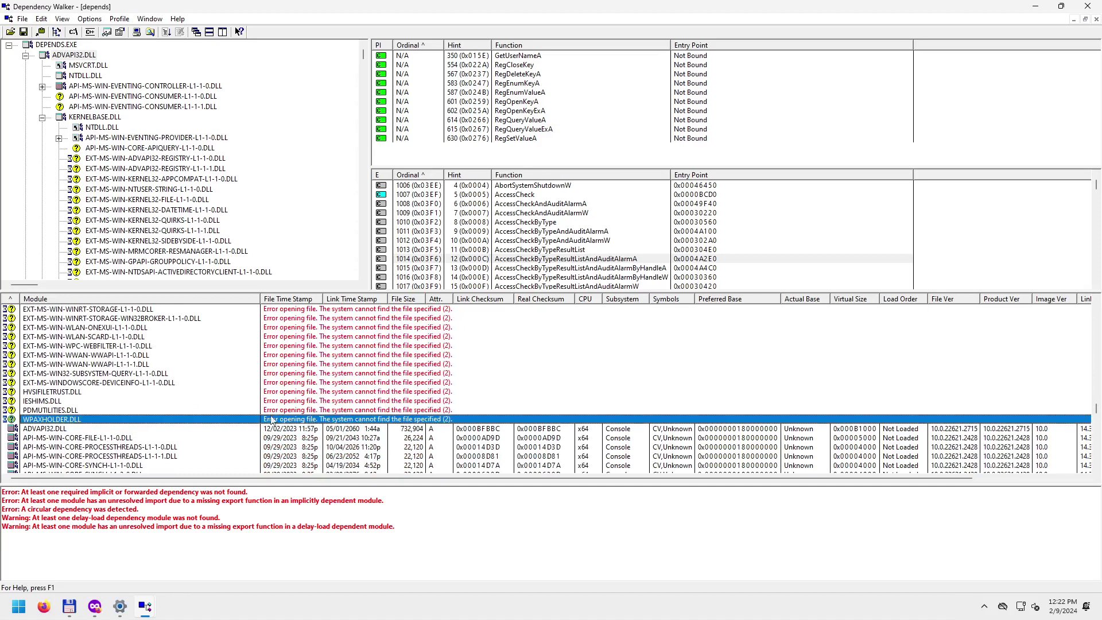
{"action": "left_click", "coordinate": [68, 393]}
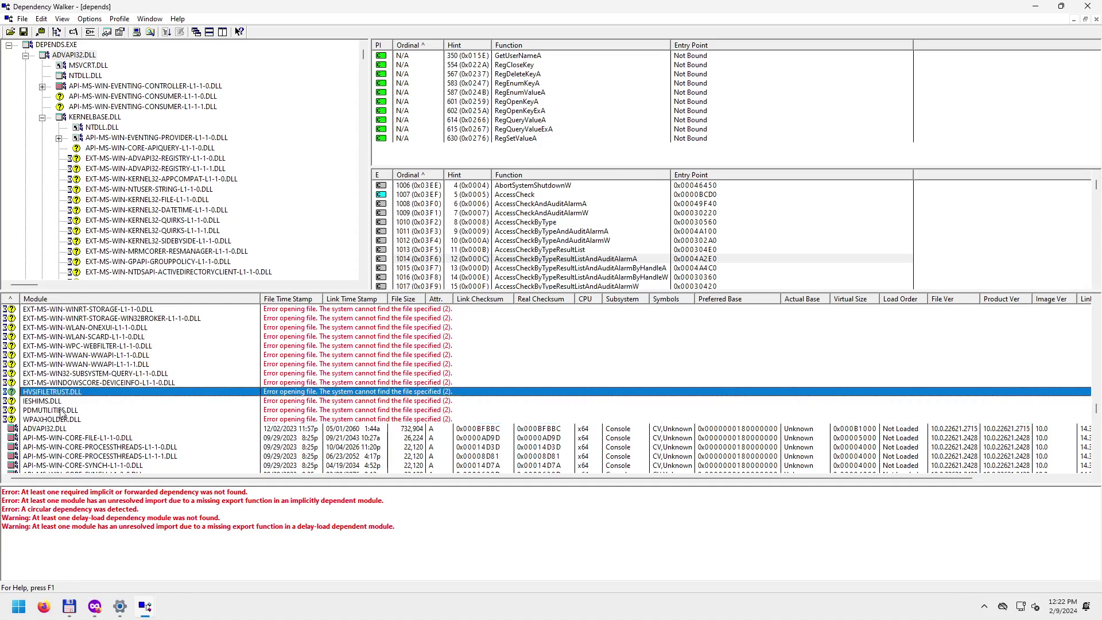
{"action": "left_click", "coordinate": [61, 421], "text": "shift"}
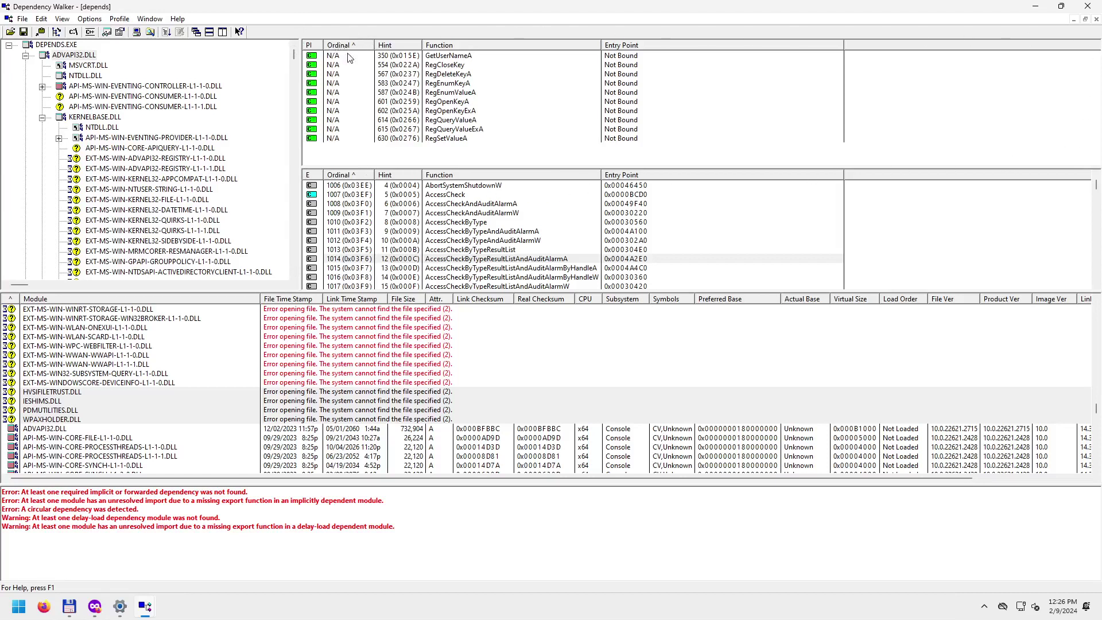
Compare the DEPENDS.EXE root with its ADVAPI32.DLL dependency and inspect that DLL's exports at ordinals 1000 and 1008.
{"action": "left_click", "coordinate": [70, 56]}
{"action": "left_click", "coordinate": [60, 45]}
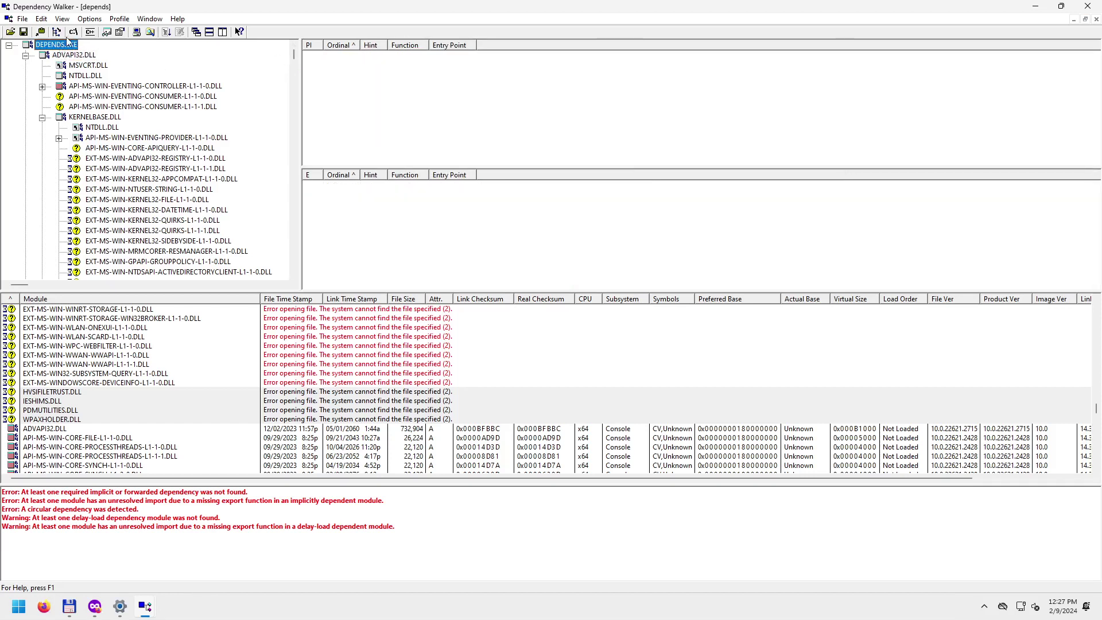
{"action": "left_click", "coordinate": [80, 56]}
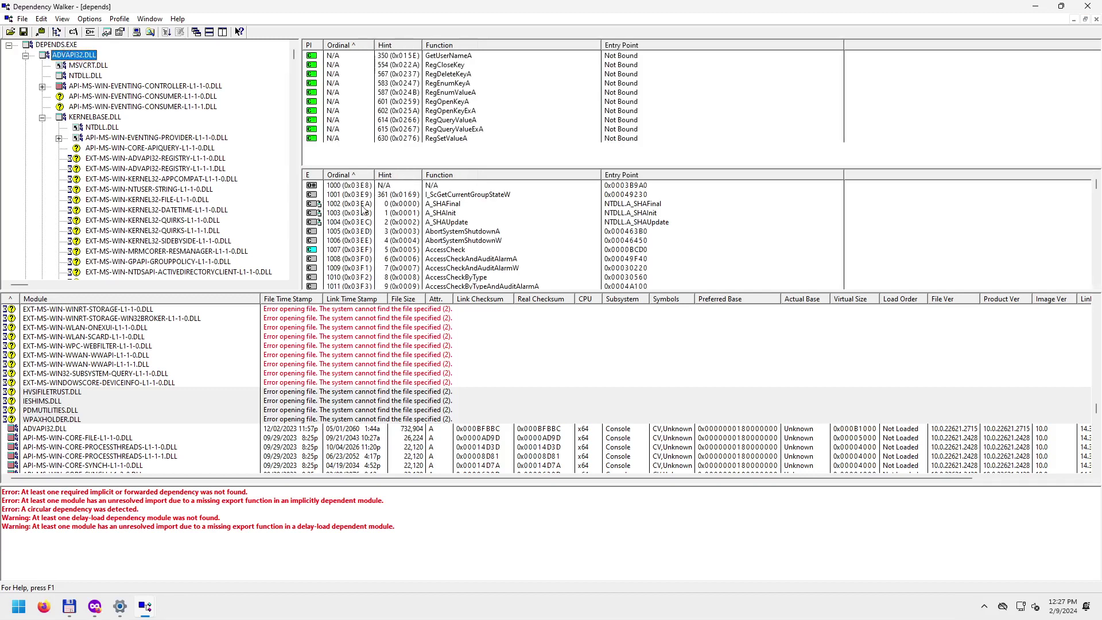
{"action": "left_click", "coordinate": [343, 186]}
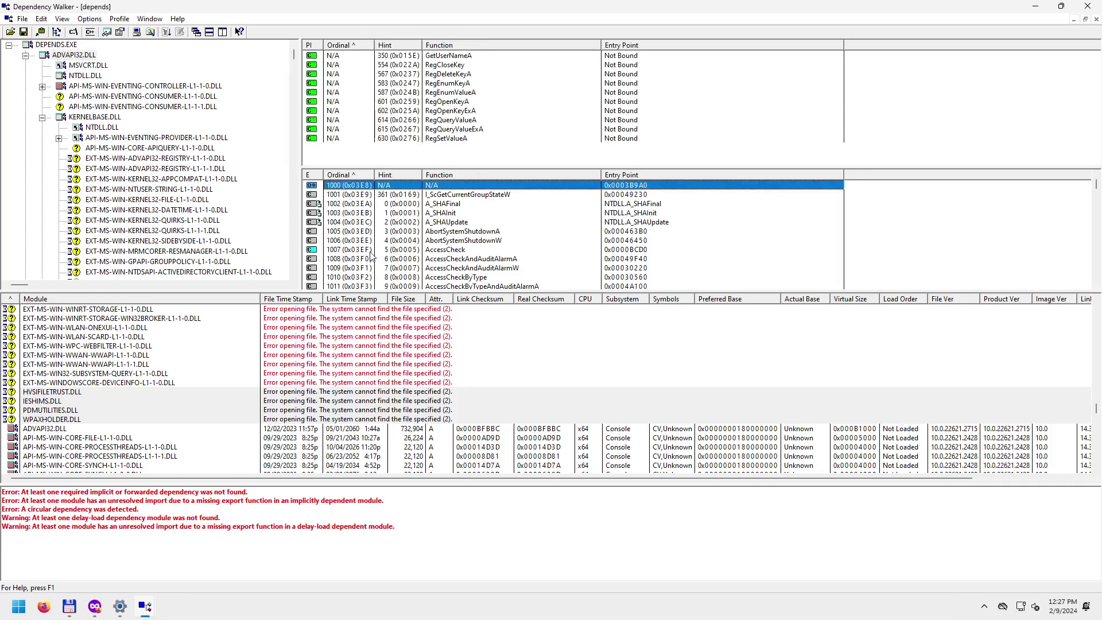
{"action": "left_click", "coordinate": [354, 259]}
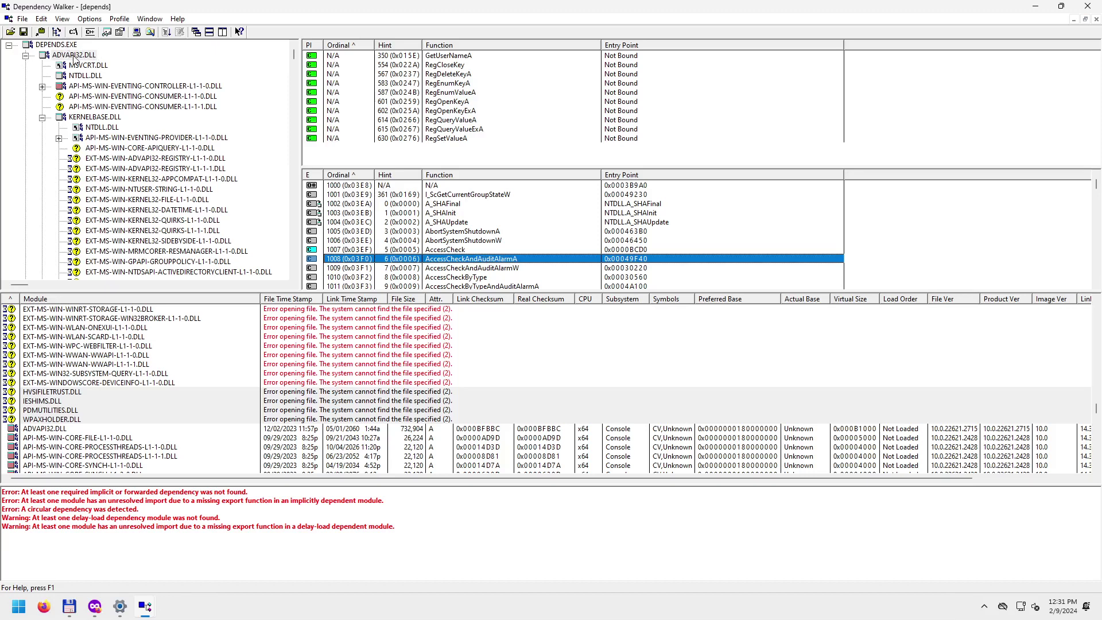
Inspect the functions imported from ADVAPI32.DLL, from GetUserNameA through the registry functions RegCloseKey to RegSetValueA.
{"action": "left_click", "coordinate": [460, 56]}
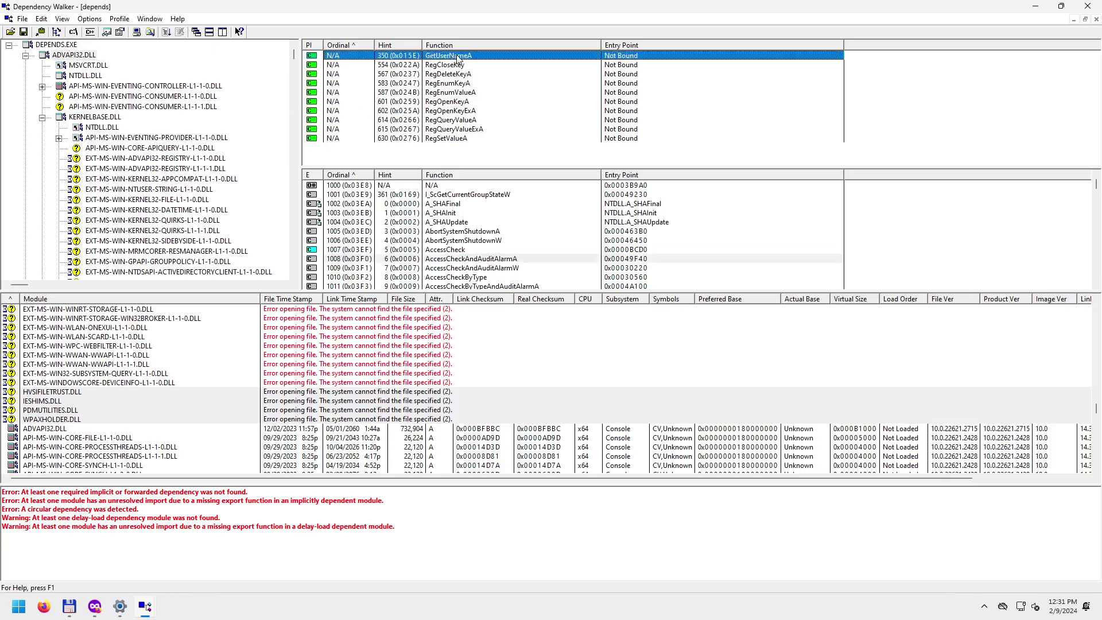
{"action": "left_click", "coordinate": [449, 66]}
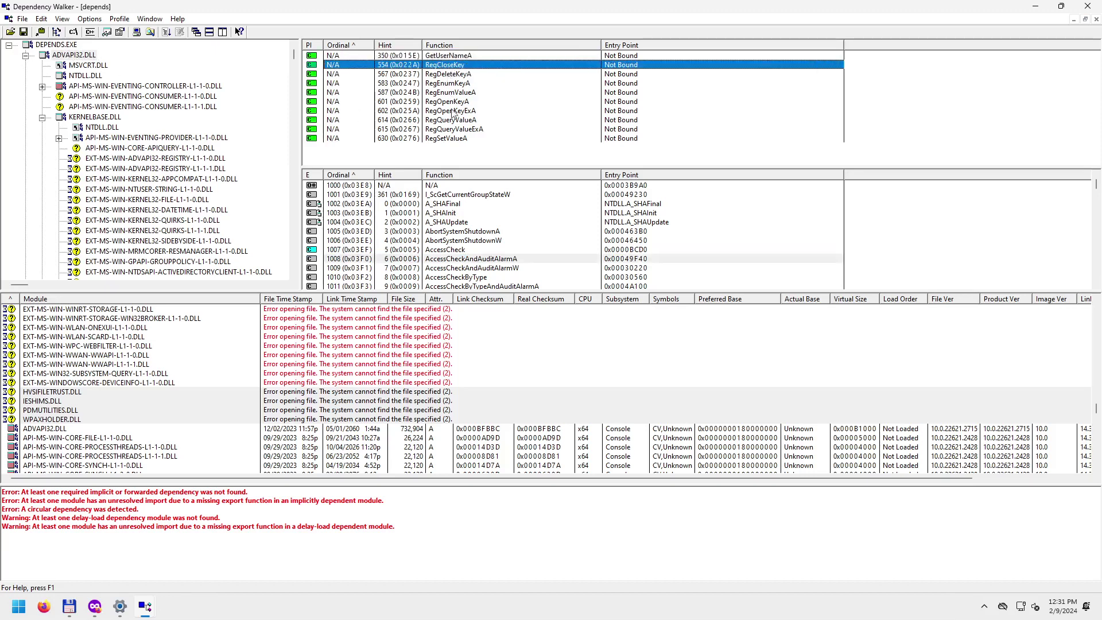
{"action": "left_click", "coordinate": [458, 139], "text": "shift"}
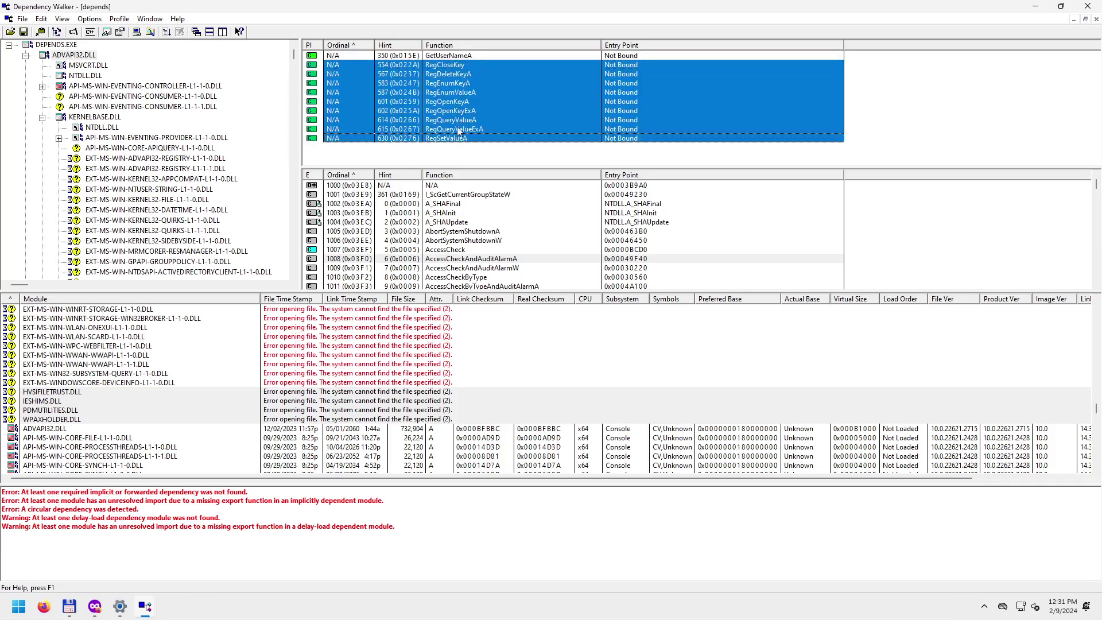
{"action": "left_click", "coordinate": [481, 85]}
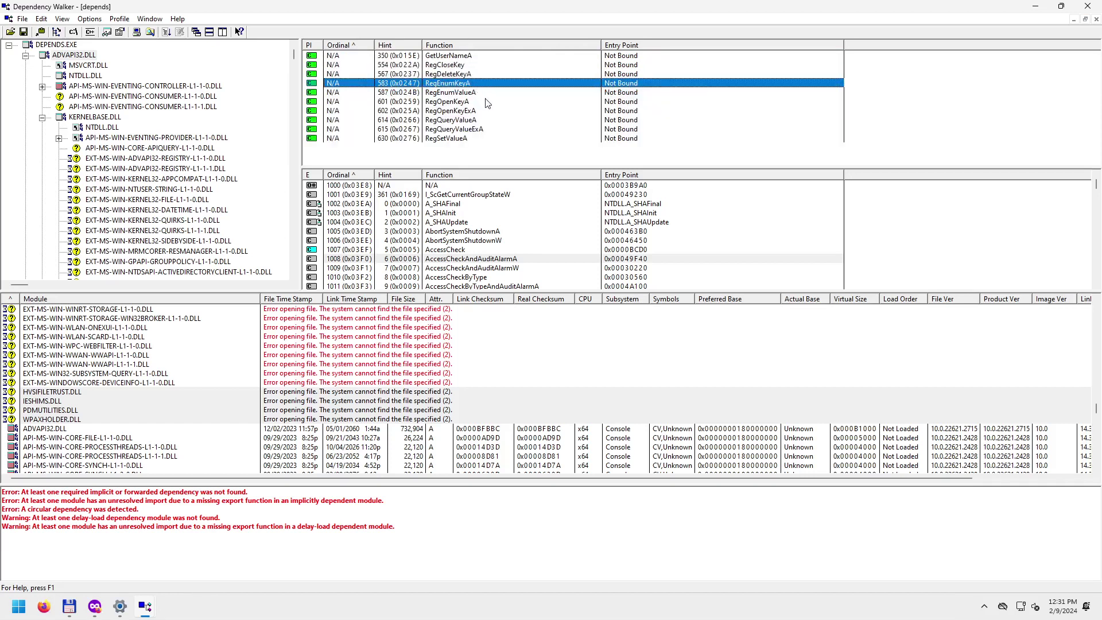
{"action": "left_click", "coordinate": [483, 93]}
{"action": "left_click", "coordinate": [478, 101]}
{"action": "left_click", "coordinate": [481, 111]}
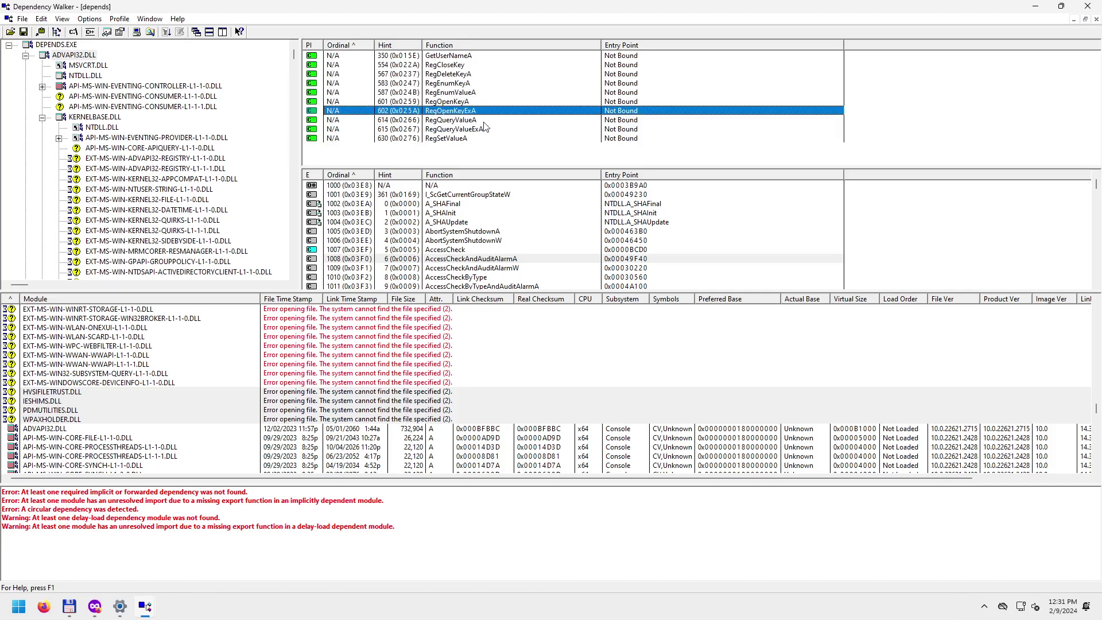
{"action": "left_click", "coordinate": [485, 119]}
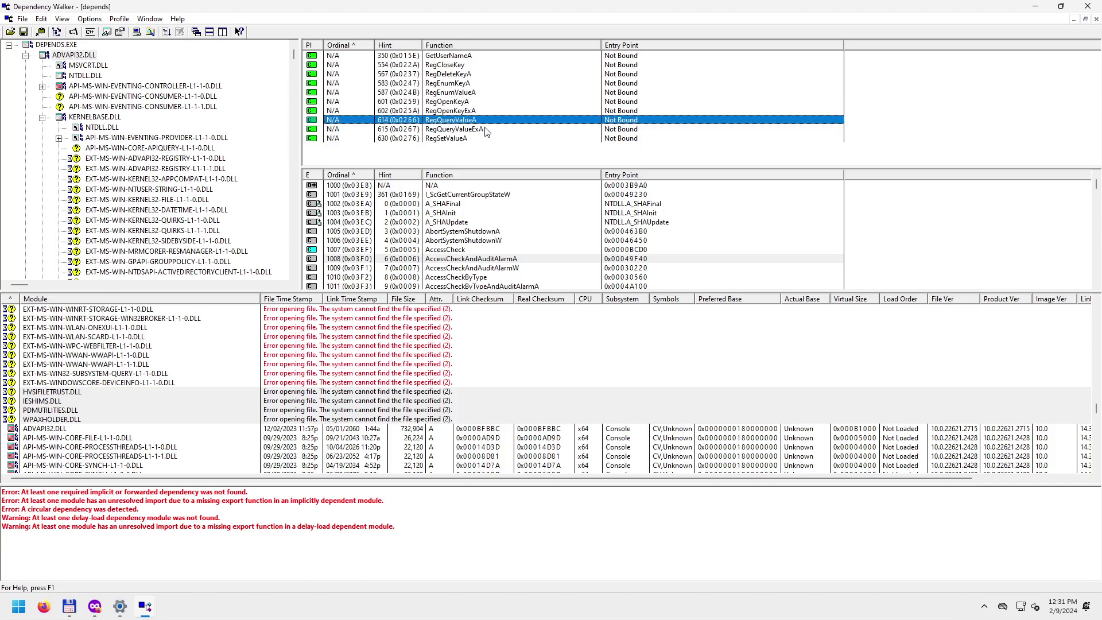
{"action": "left_click", "coordinate": [485, 129]}
{"action": "left_click", "coordinate": [479, 138]}
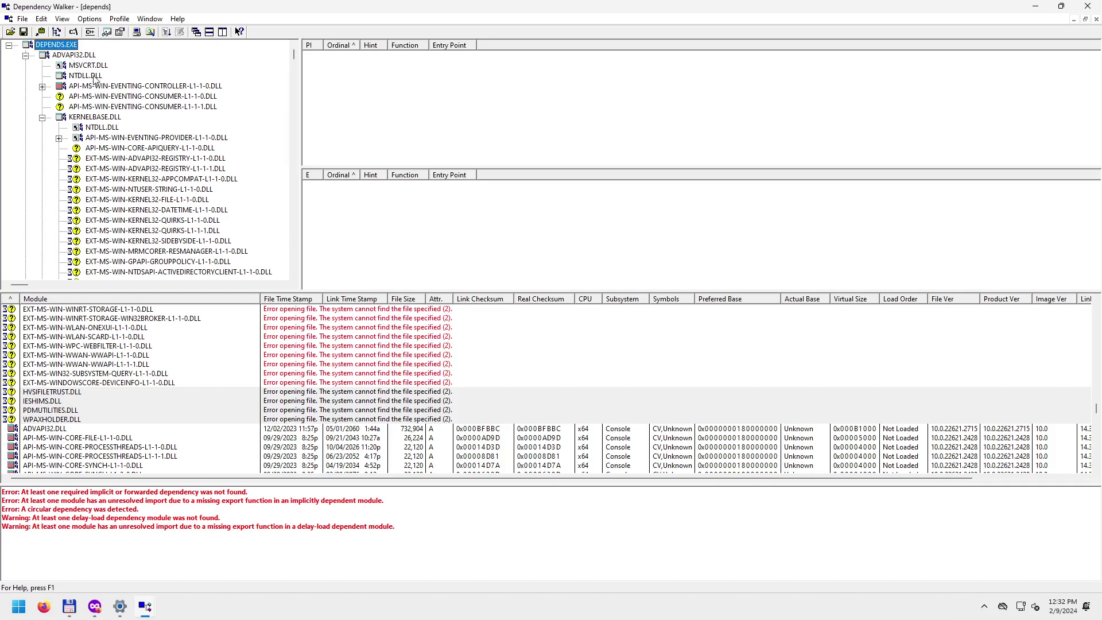
Show the functions DEPENDS.EXE imports from ADVAPI32.DLL, select RegDeleteKeyA and sort the imports by function name.
{"action": "left_click", "coordinate": [80, 56]}
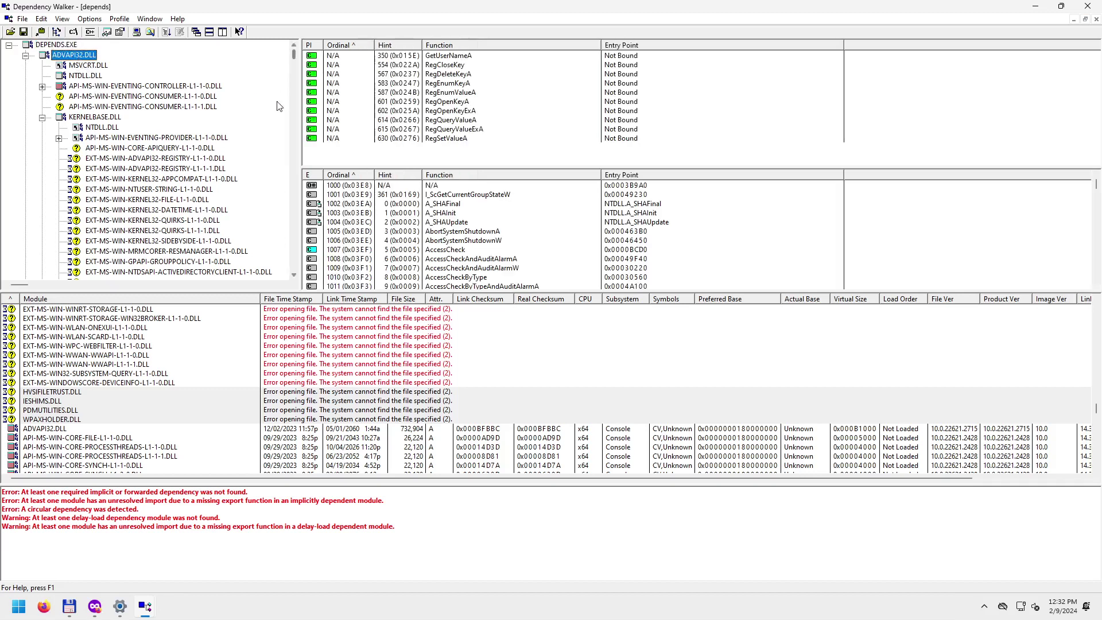
{"action": "left_click", "coordinate": [466, 75]}
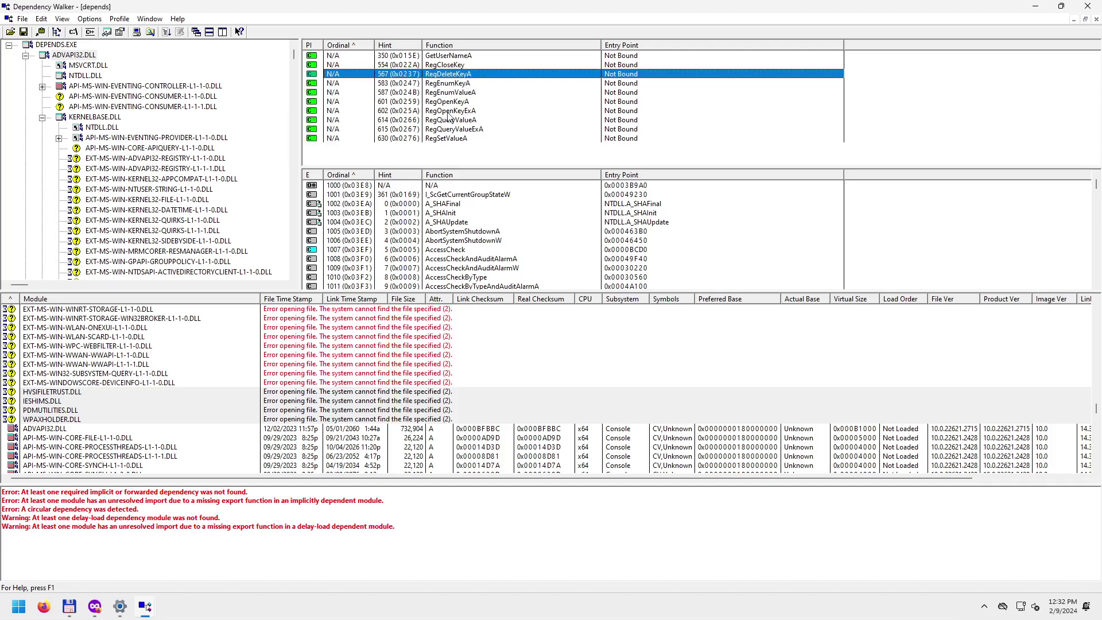
{"action": "left_click", "coordinate": [465, 45]}
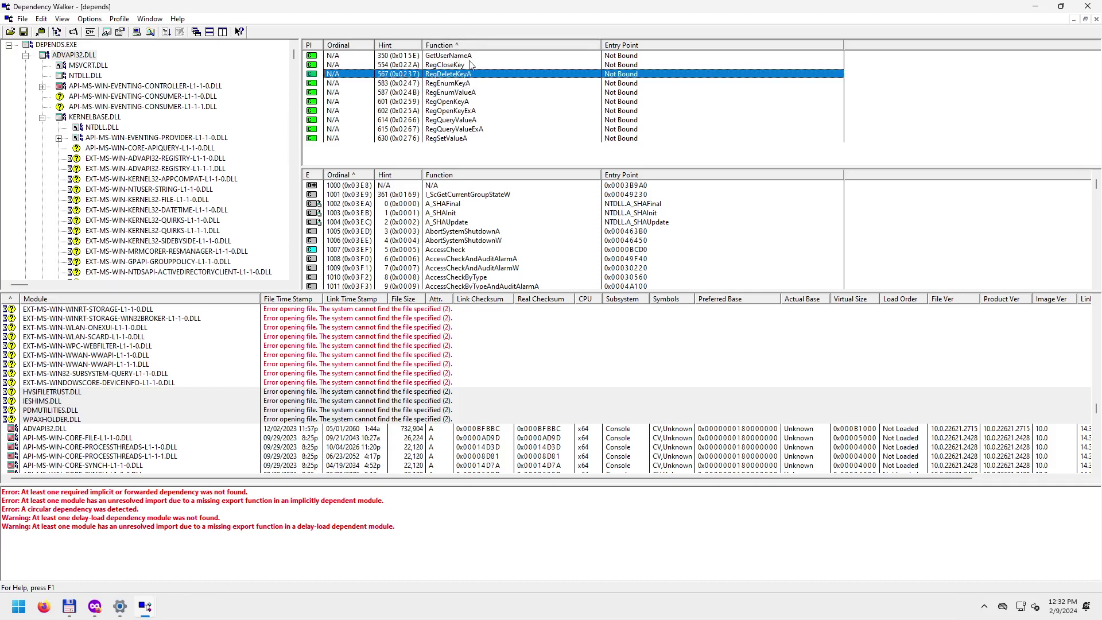
Sort the functions exported by ADVAPI32.DLL by function name and find GetUserNameA among them.
{"action": "left_click", "coordinate": [480, 175]}
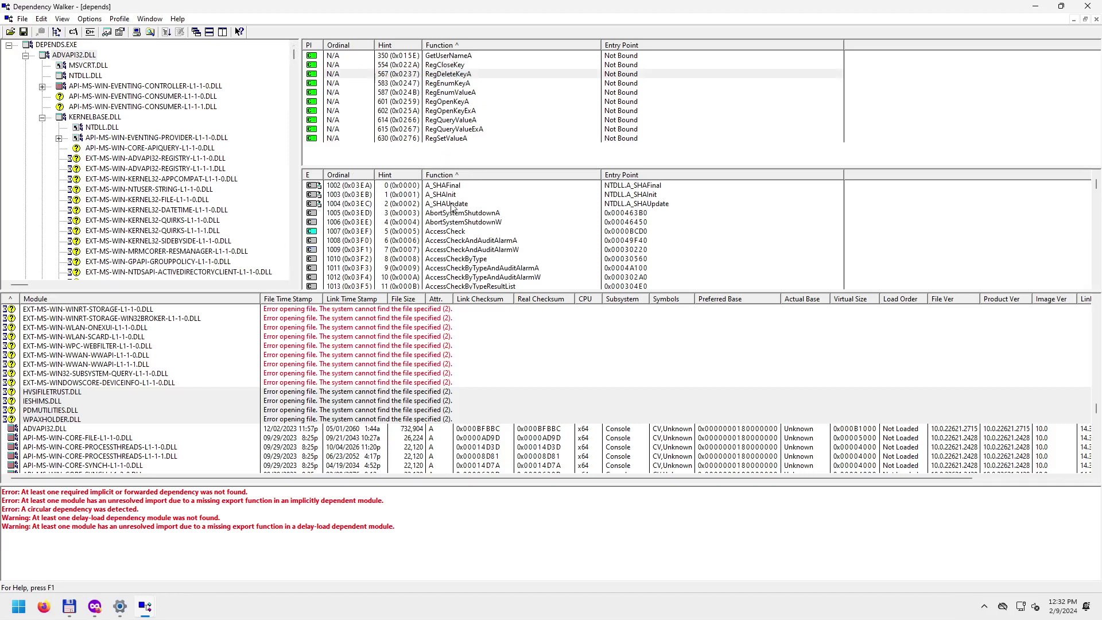
{"action": "left_click", "coordinate": [472, 223]}
{"action": "key", "text": "g"}
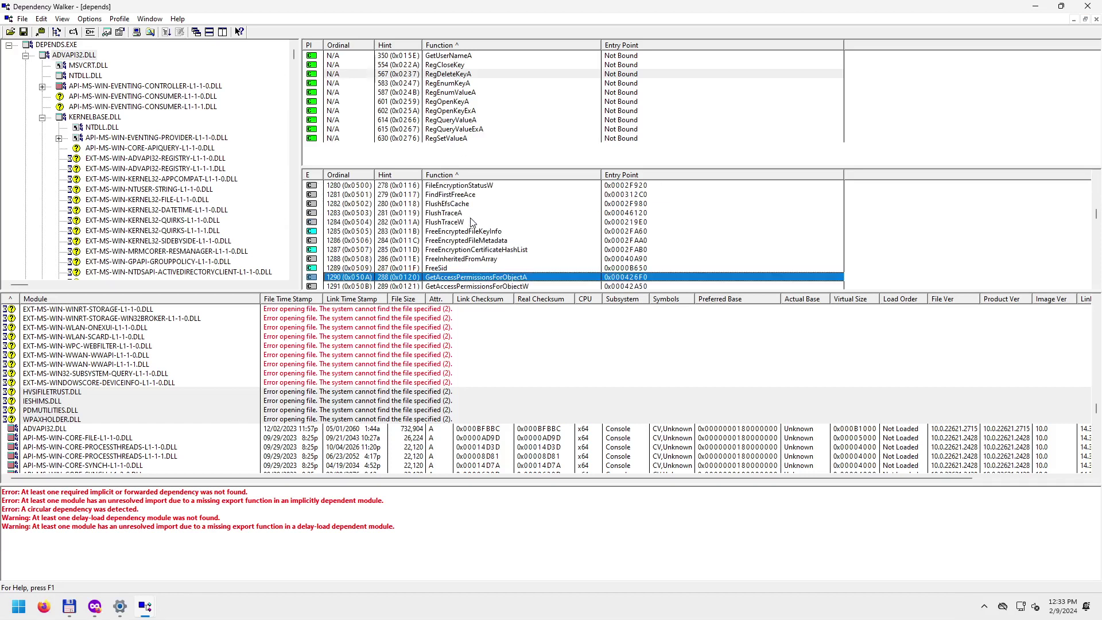
{"action": "type", "text": "getu"}
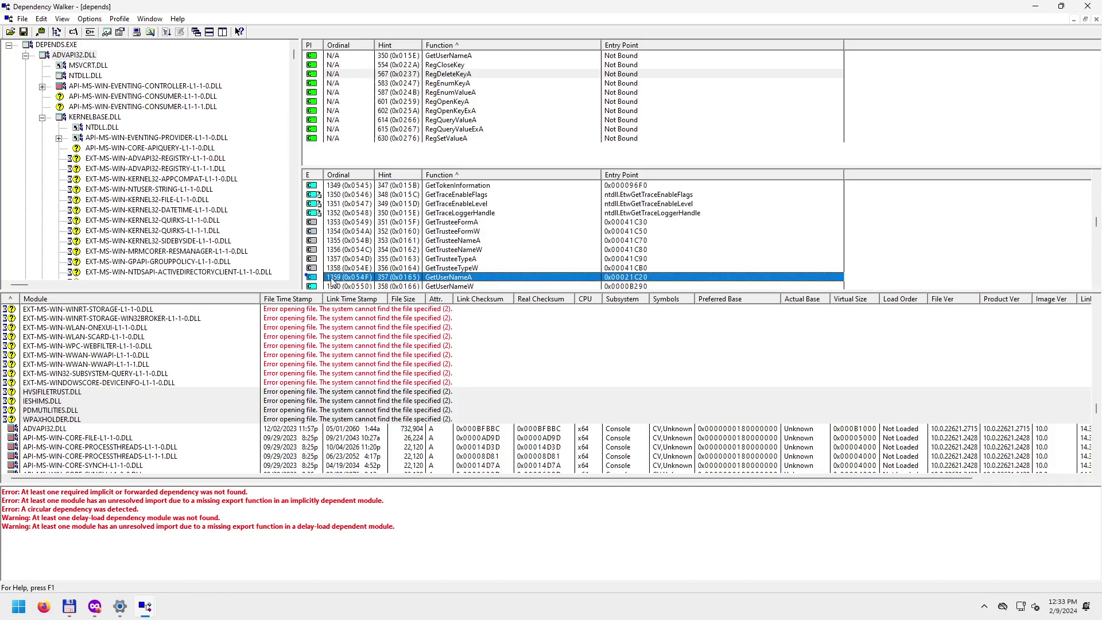
Find the RegCloseKey function imported by DEPENDS.EXE in ADVAPI32.DLL's list of exported functions.
{"action": "left_click", "coordinate": [71, 56]}
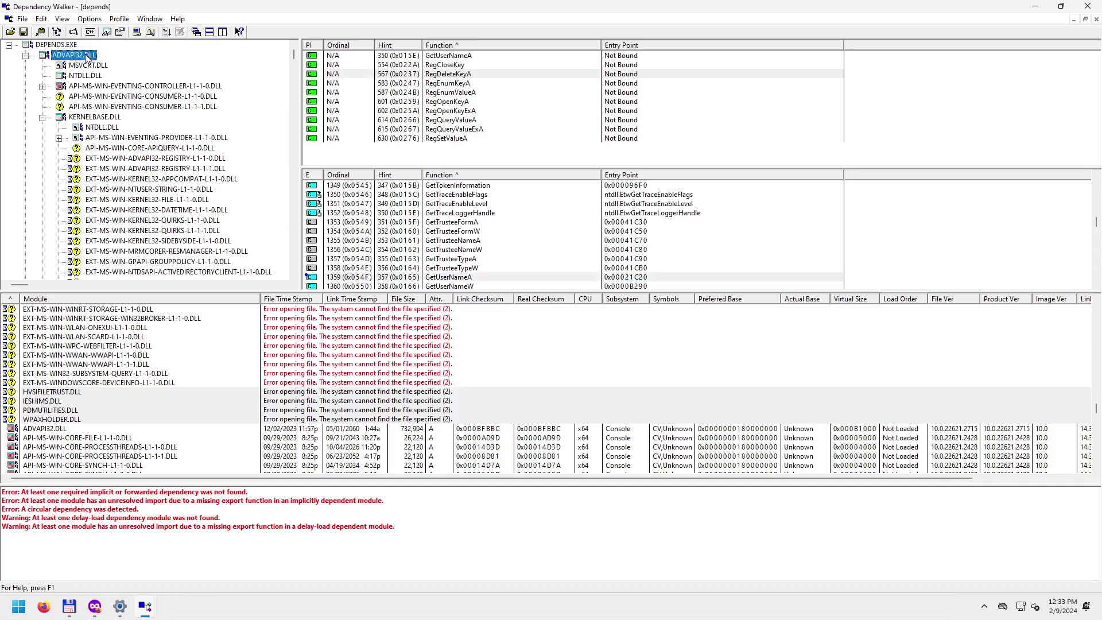
{"action": "left_click", "coordinate": [59, 45]}
{"action": "left_click", "coordinate": [76, 55]}
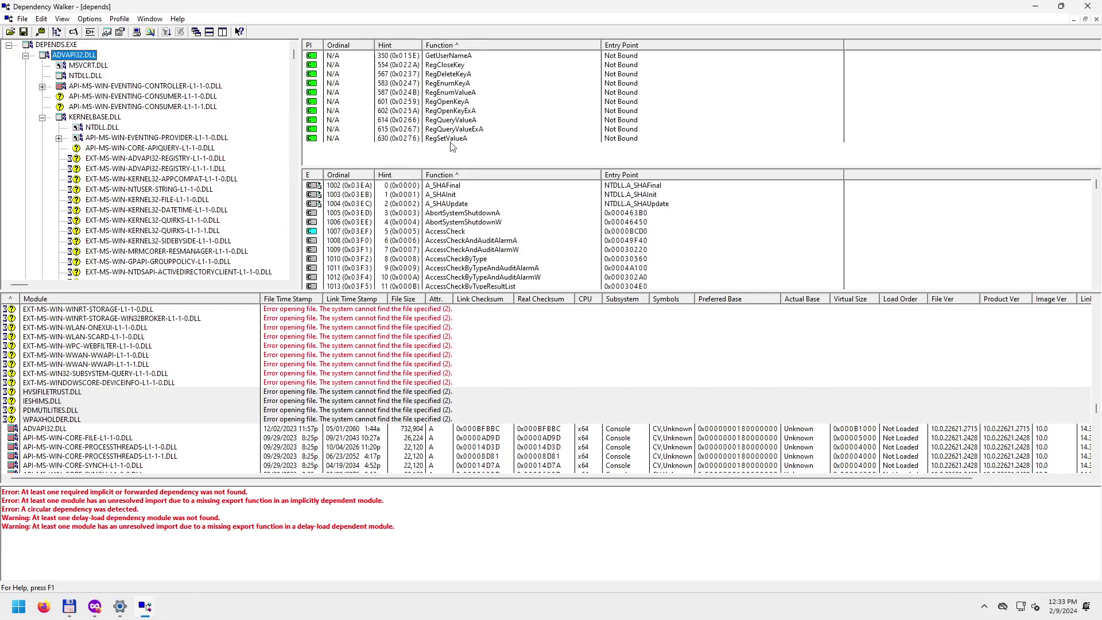
{"action": "left_click", "coordinate": [451, 66]}
{"action": "left_click", "coordinate": [466, 250]}
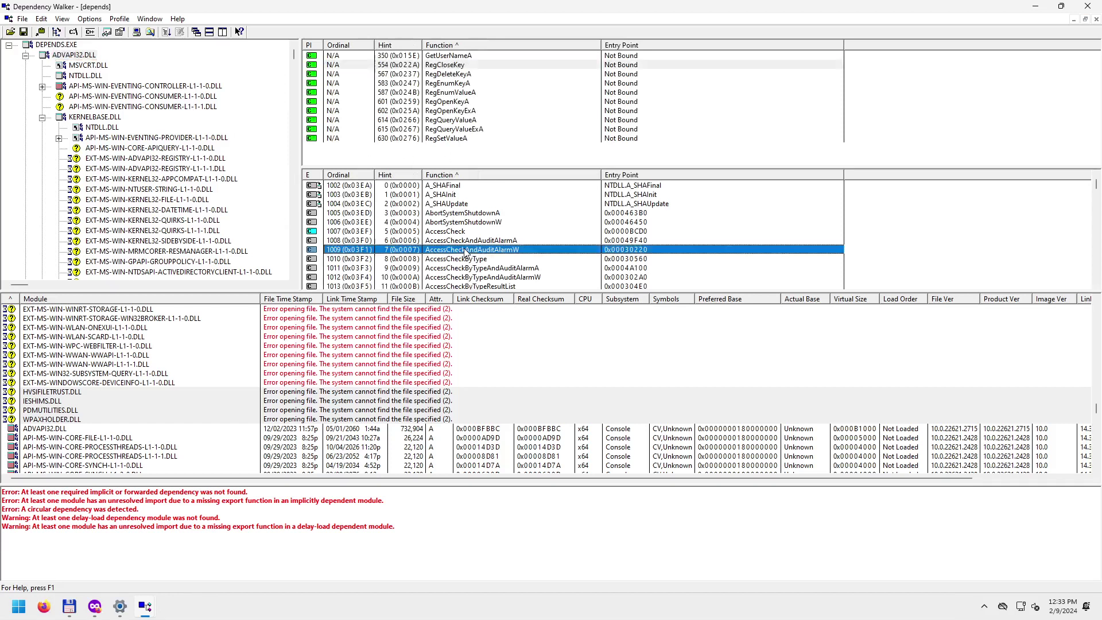
{"action": "type", "text": "reg"}
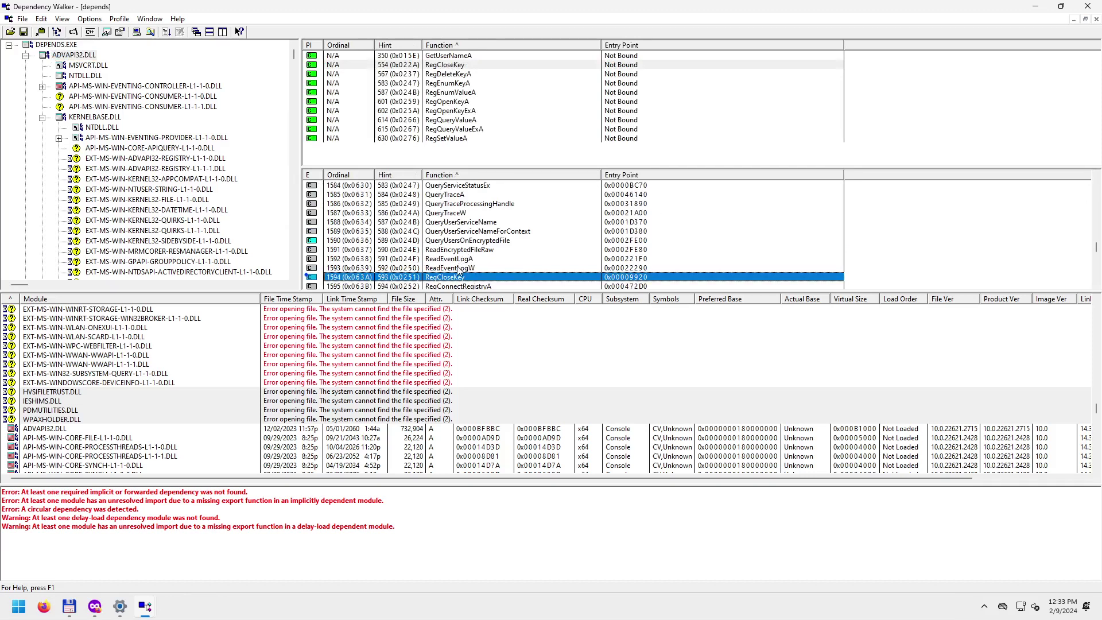
{"action": "left_click", "coordinate": [457, 267]}
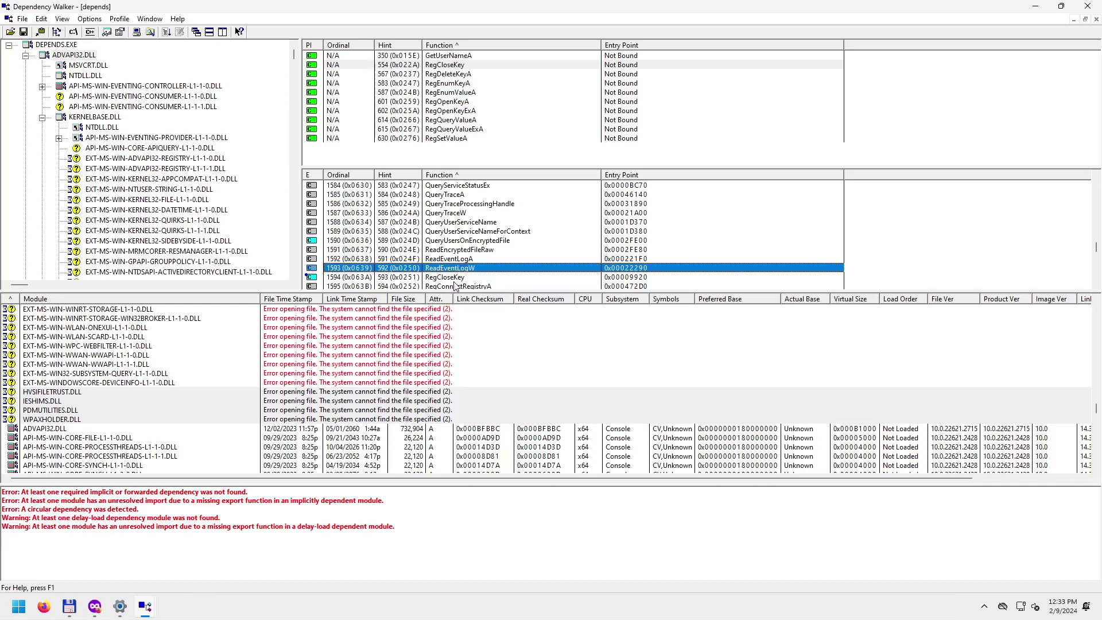
{"action": "left_click", "coordinate": [453, 280]}
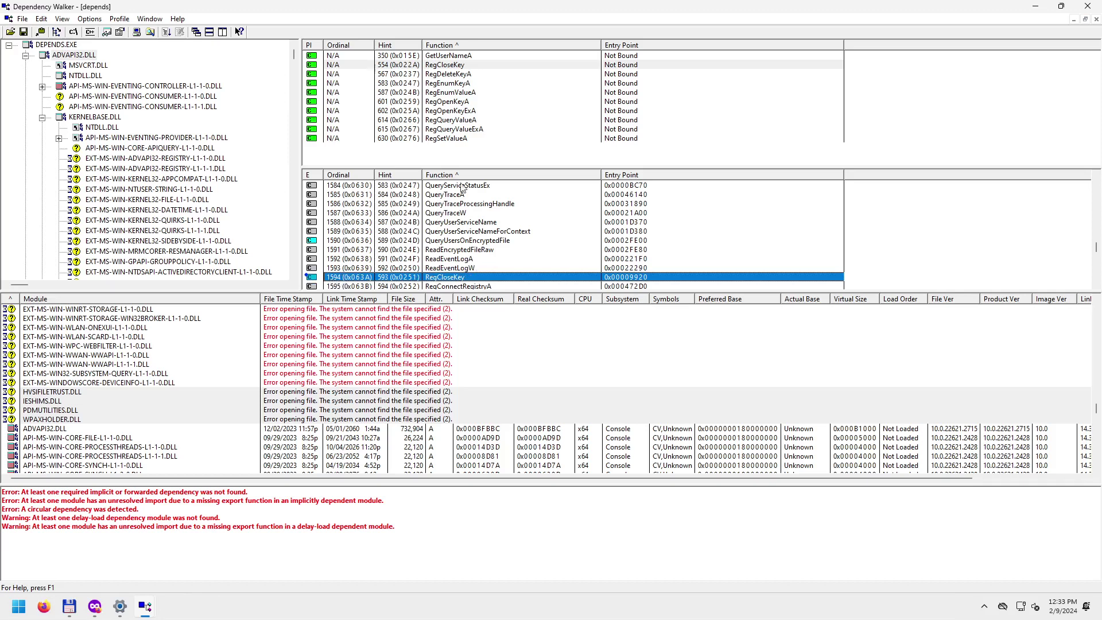
Select the imported function RegDeleteKeyA and find it among ADVAPI32.DLL's exported functions.
{"action": "left_click", "coordinate": [453, 75]}
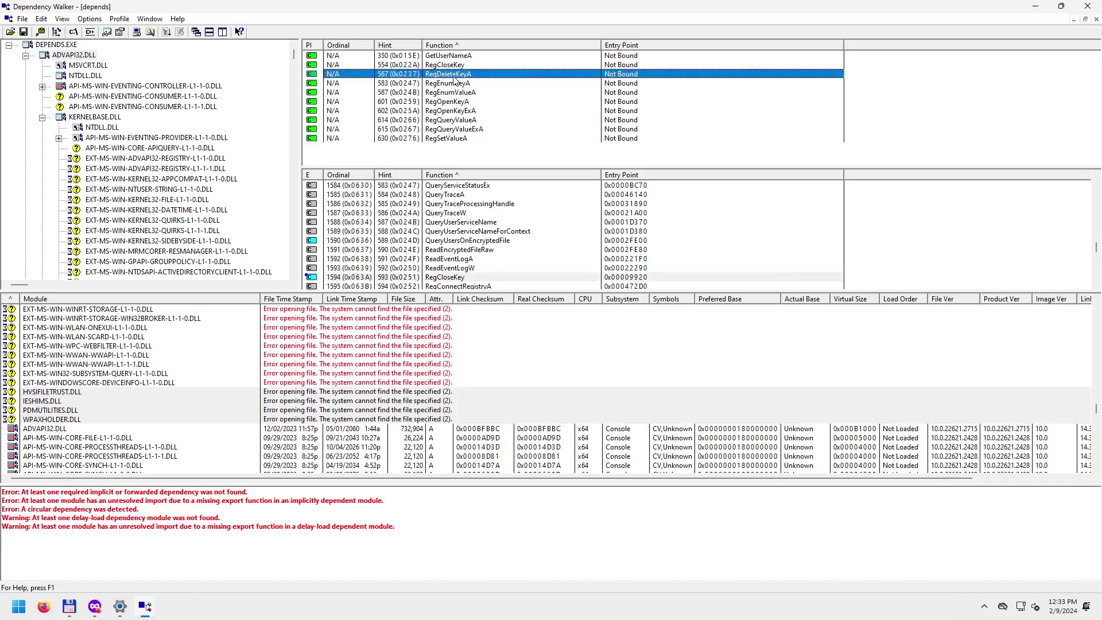
{"action": "left_click", "coordinate": [457, 277]}
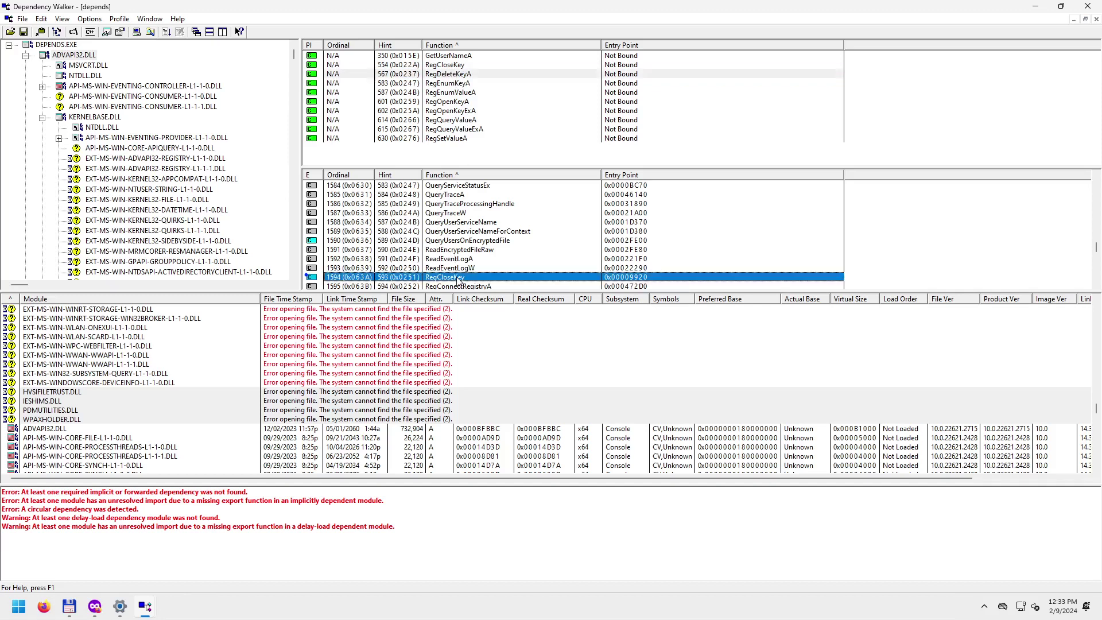
{"action": "type", "text": "RegD"}
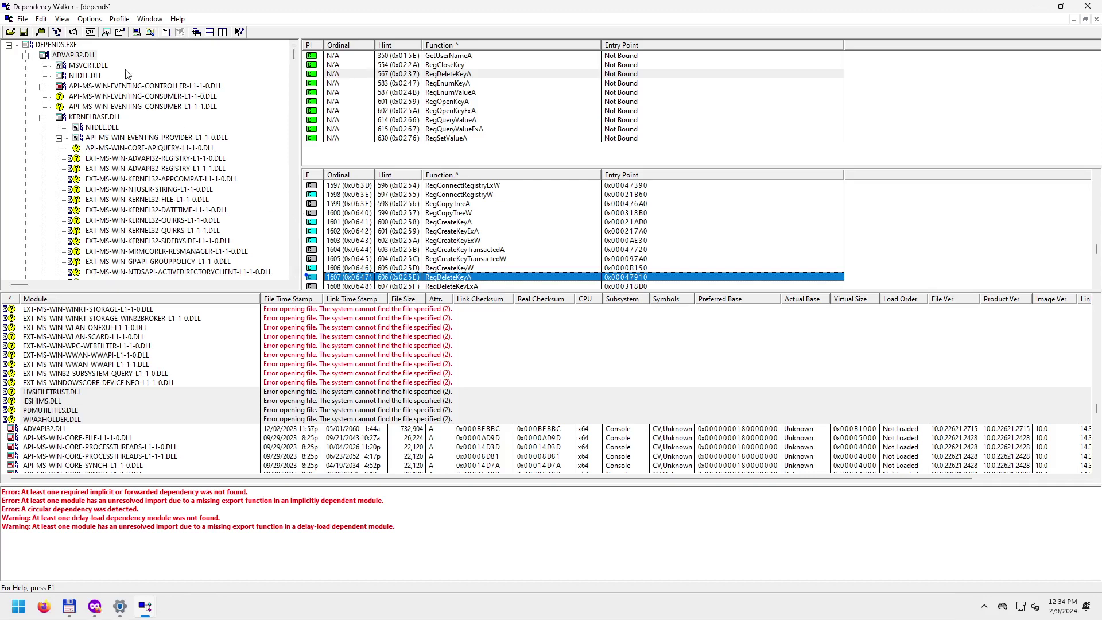
Review the error and warning messages logged for DEPENDS.EXE and select API-MS-WIN-CORE-SYSINFO-L1-1-0.DLL in the module list.
{"action": "left_click", "coordinate": [57, 45]}
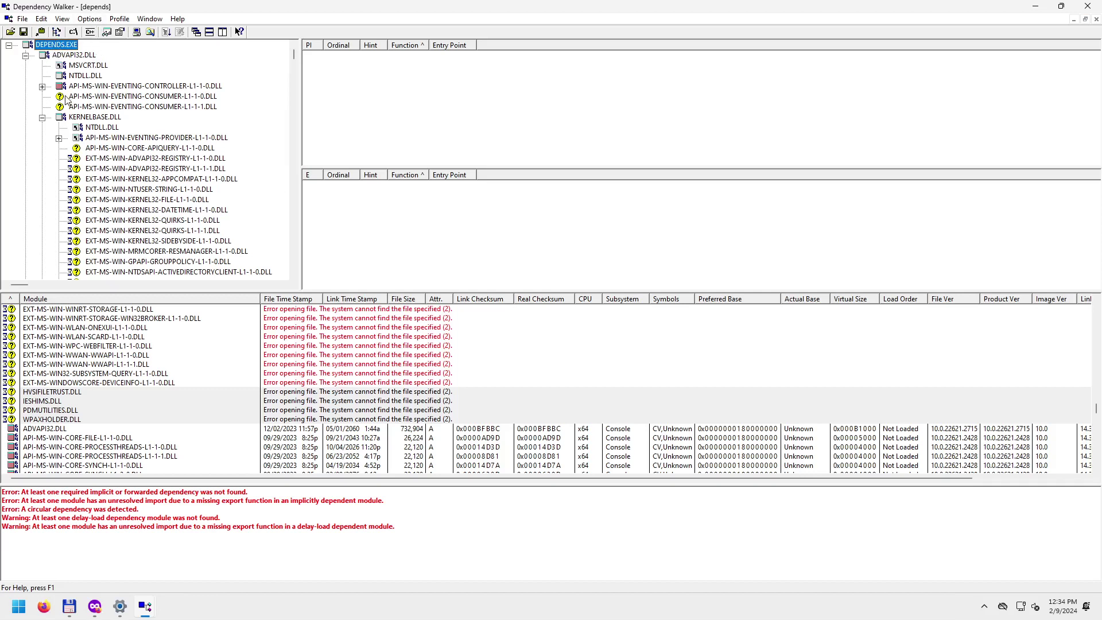
{"action": "left_click_drag", "start_coordinate": [8, 500], "coordinate": [277, 543]}
{"action": "scroll", "coordinate": [83, 378], "scroll_direction": "down", "scroll_amount": 4}
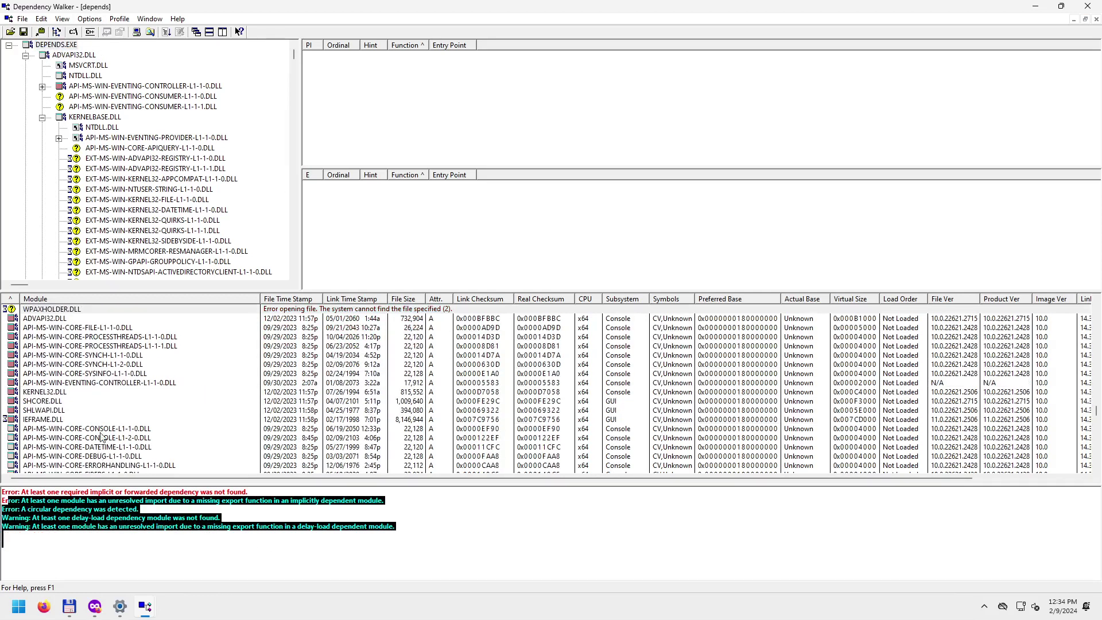
{"action": "left_click", "coordinate": [83, 374]}
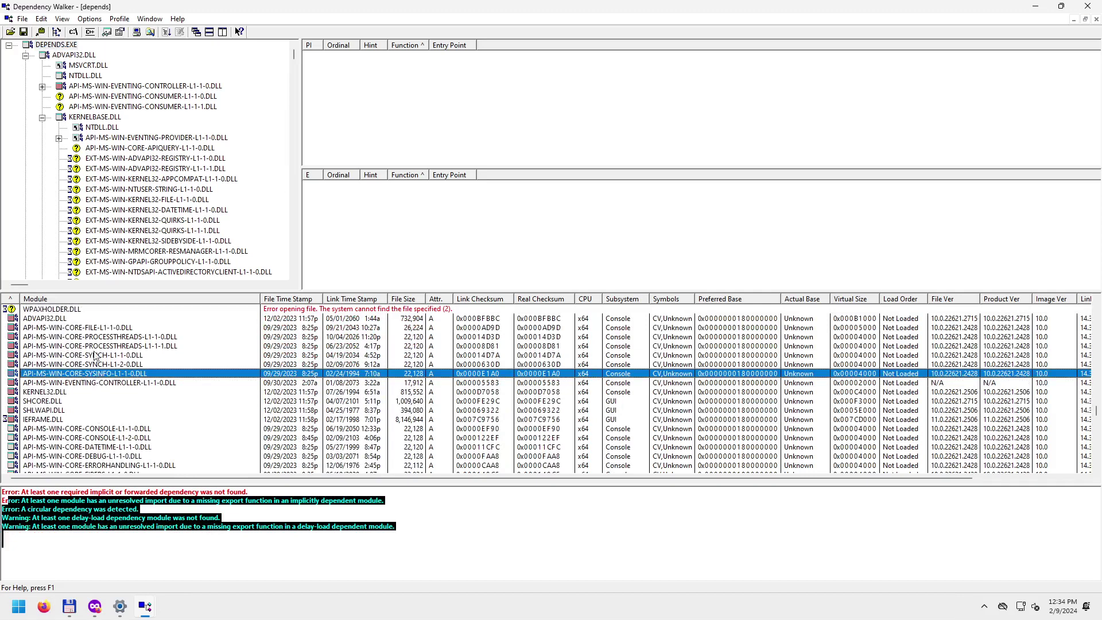
Collapse ADVAPI32.DLL and, under KERNEL32.DLL, the CORE-PROCESSTHREADS-L1-1-0, CORE-PROCESSTHREADS-L1-1-1 and CORE-SYNCH-L1-2-0 branches.
{"action": "left_click", "coordinate": [89, 56]}
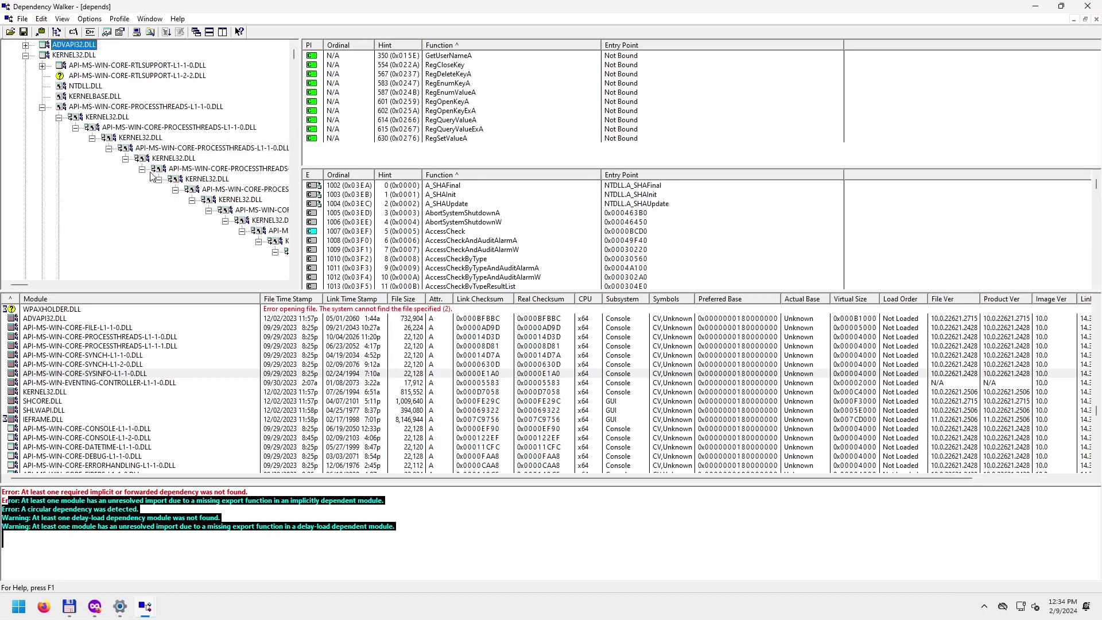
{"action": "left_click", "coordinate": [42, 107]}
{"action": "scroll", "coordinate": [46, 113], "scroll_direction": "down", "scroll_amount": 2}
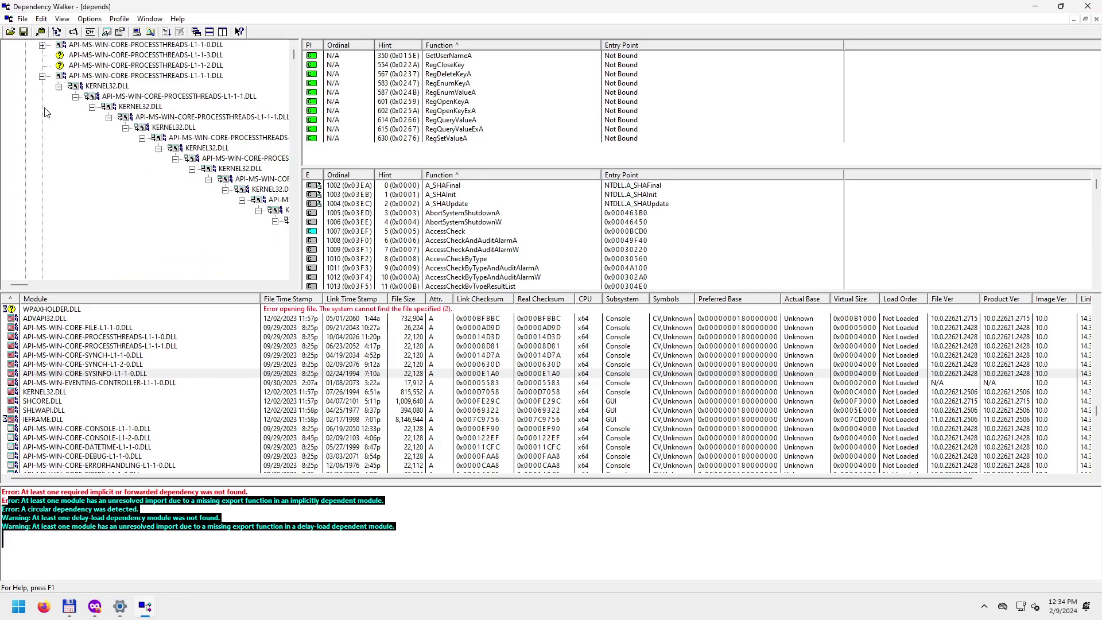
{"action": "left_click", "coordinate": [42, 75]}
{"action": "scroll", "coordinate": [46, 83], "scroll_direction": "down", "scroll_amount": 1}
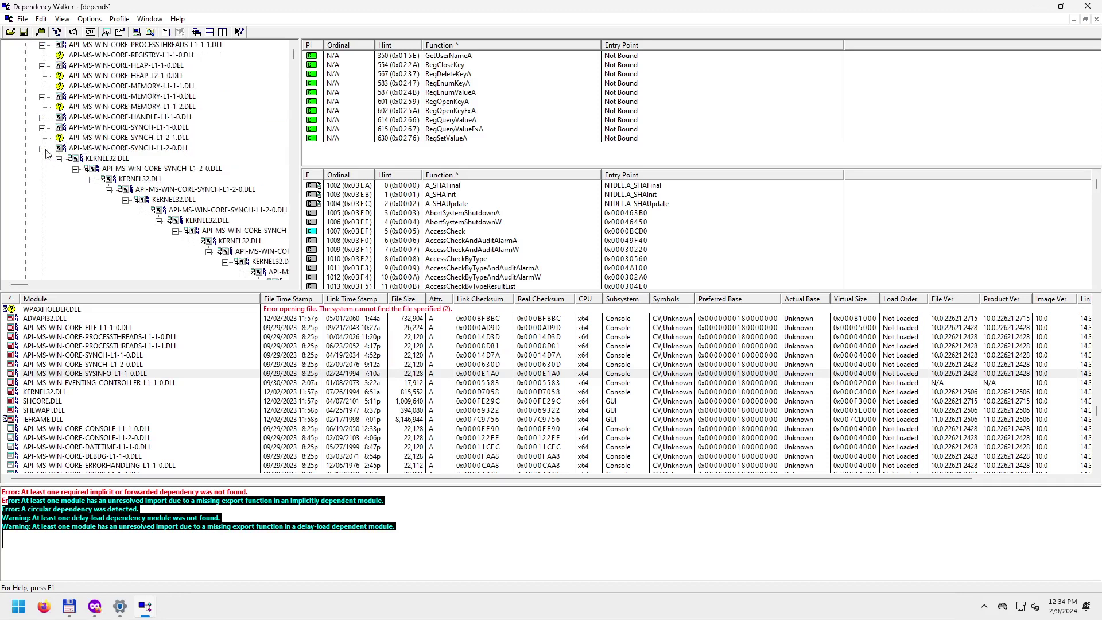
{"action": "left_click", "coordinate": [42, 148]}
{"action": "scroll", "coordinate": [43, 150], "scroll_direction": "down", "scroll_amount": 3}
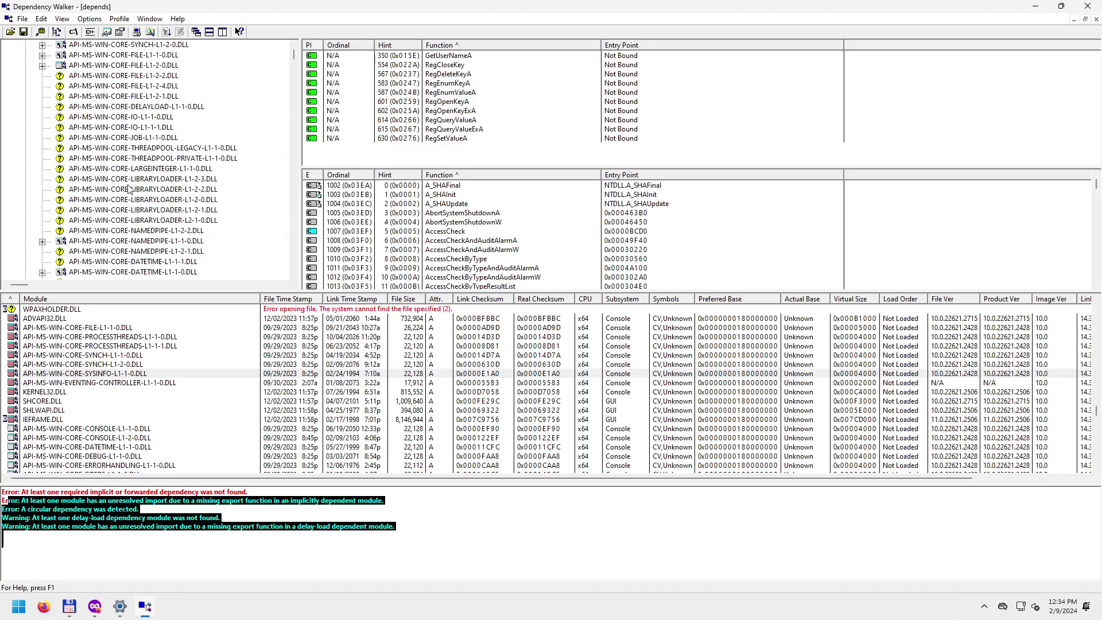
Inspect the functions KERNEL32.DLL imports from the missing modules API-MS-WIN-CORE-PROCESSTHREADS-L1-1-3.DLL and API-MS-WIN-CORE-RTLSUPPORT-L1-2-2.DLL.
{"action": "scroll", "coordinate": [126, 195], "scroll_direction": "up", "scroll_amount": 7}
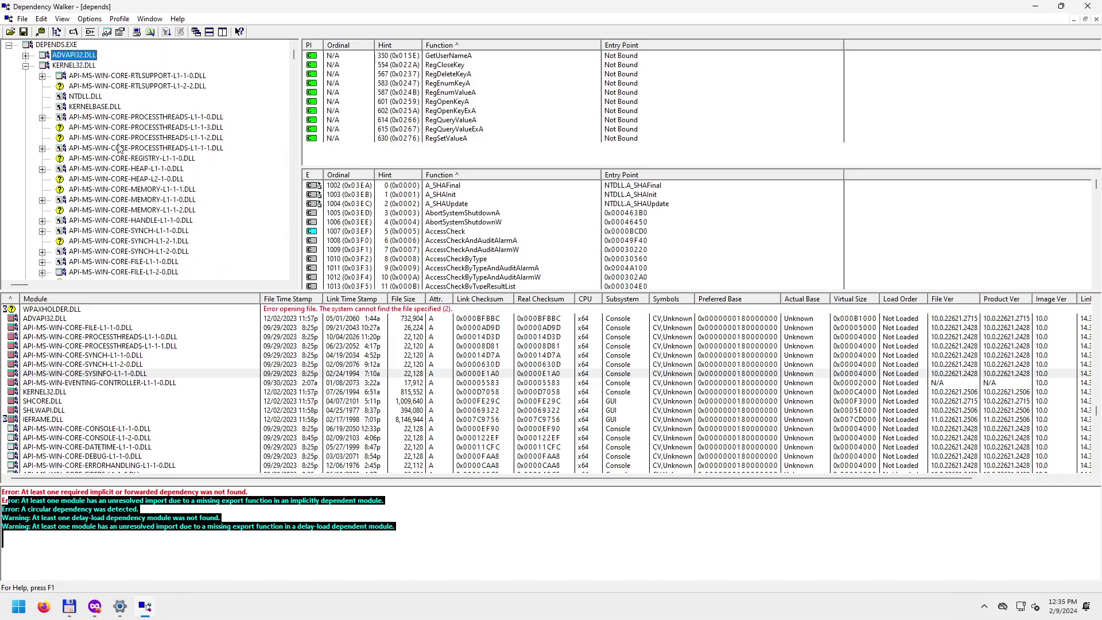
{"action": "left_click", "coordinate": [108, 129]}
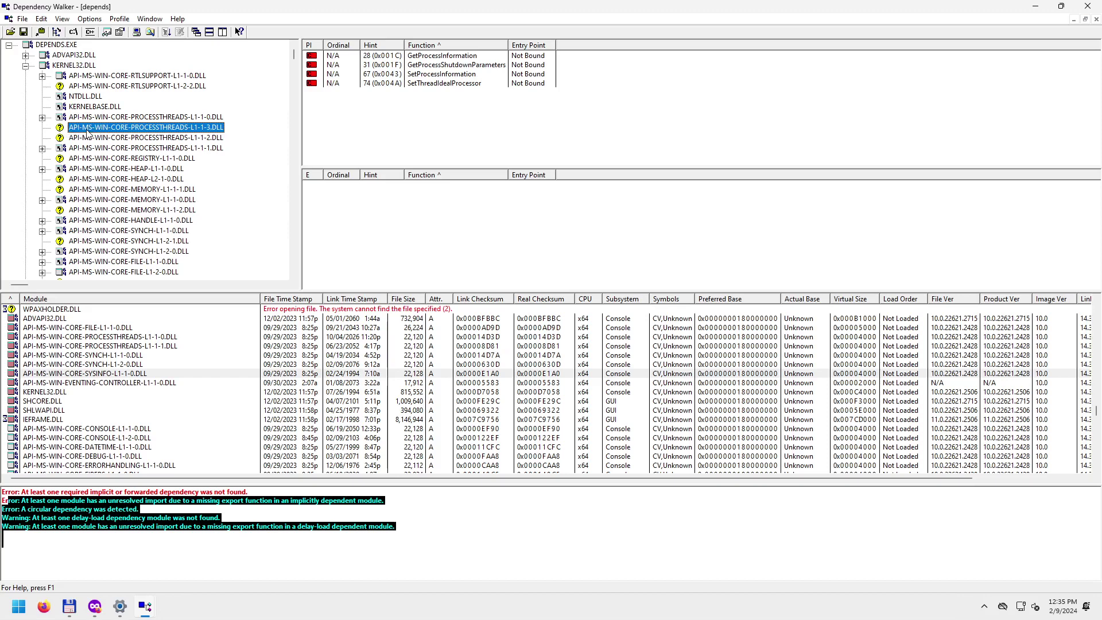
{"action": "left_click", "coordinate": [96, 88]}
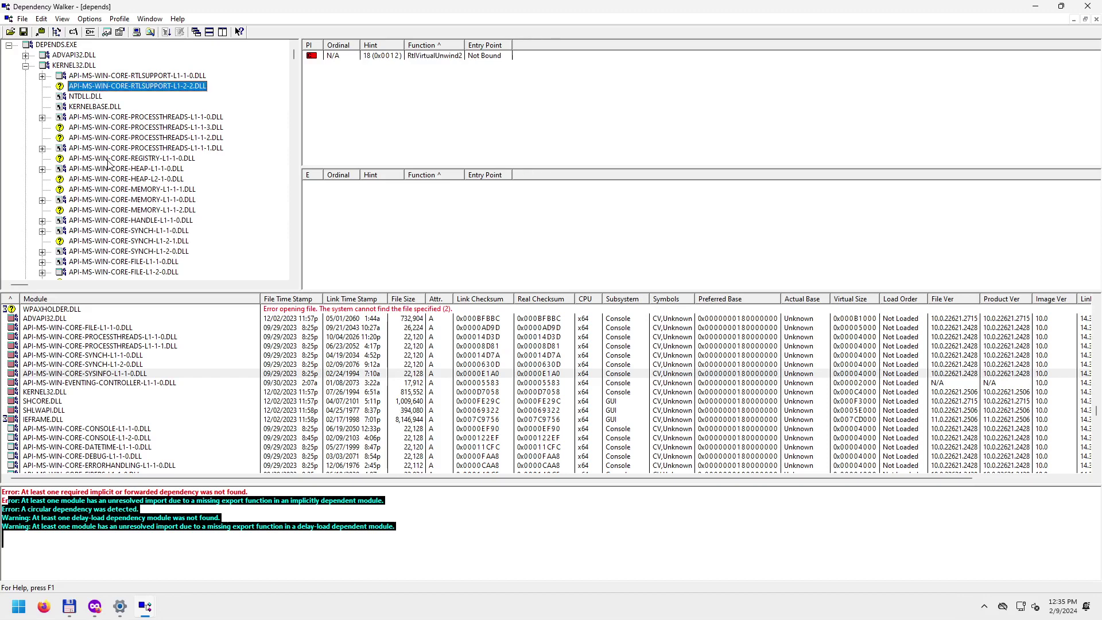
Collapse the API-MS-WIN-CORE-SYSINFO-L1-1-0.DLL branch under KERNEL32.DLL and look over the modules listed below it.
{"action": "scroll", "coordinate": [108, 163], "scroll_direction": "down", "scroll_amount": 10}
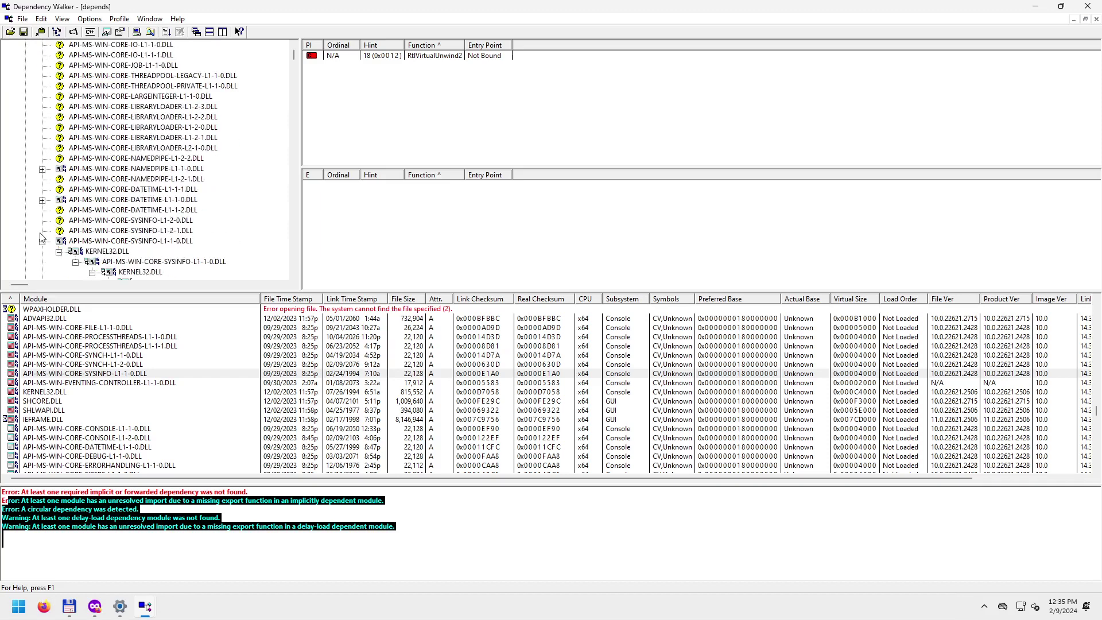
{"action": "left_click", "coordinate": [42, 241]}
{"action": "scroll", "coordinate": [70, 255], "scroll_direction": "down", "scroll_amount": 6}
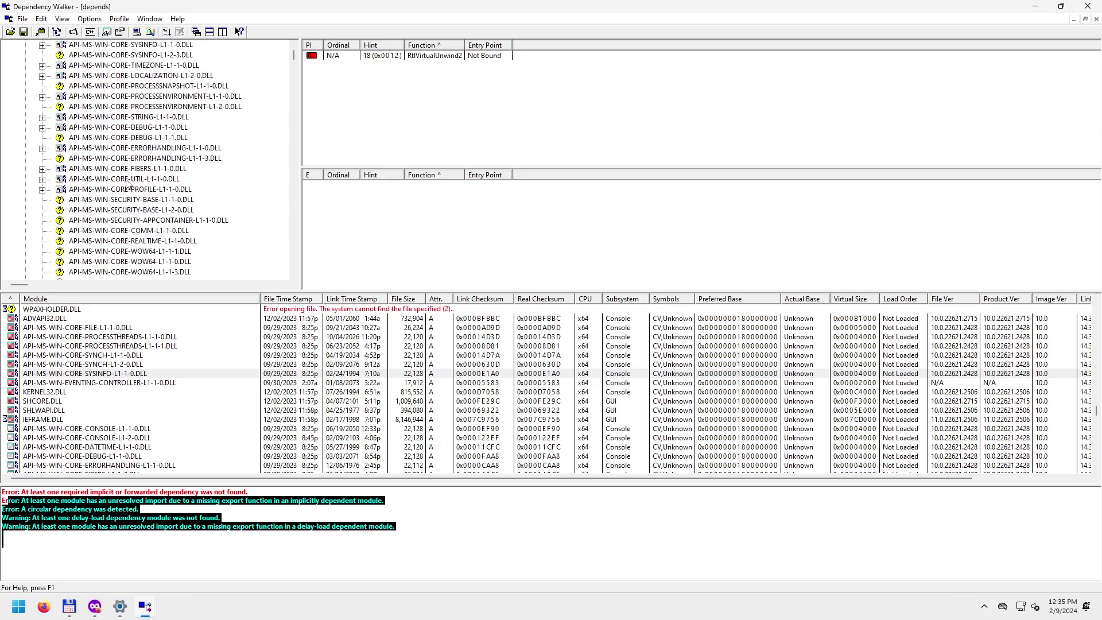
Collapse the remaining modules directly under DEPENDS.EXE, from KERNEL32.DLL through SHELL32.DLL, leaving only the direct dependencies listed.
{"action": "scroll", "coordinate": [149, 166], "scroll_direction": "up", "scroll_amount": 15}
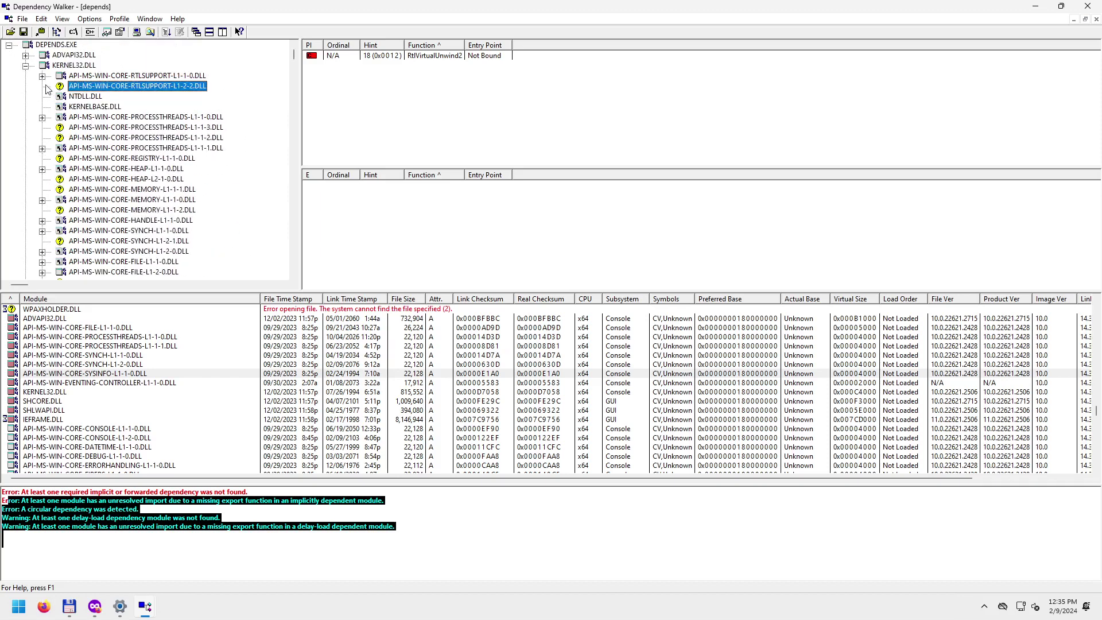
{"action": "left_click", "coordinate": [25, 66]}
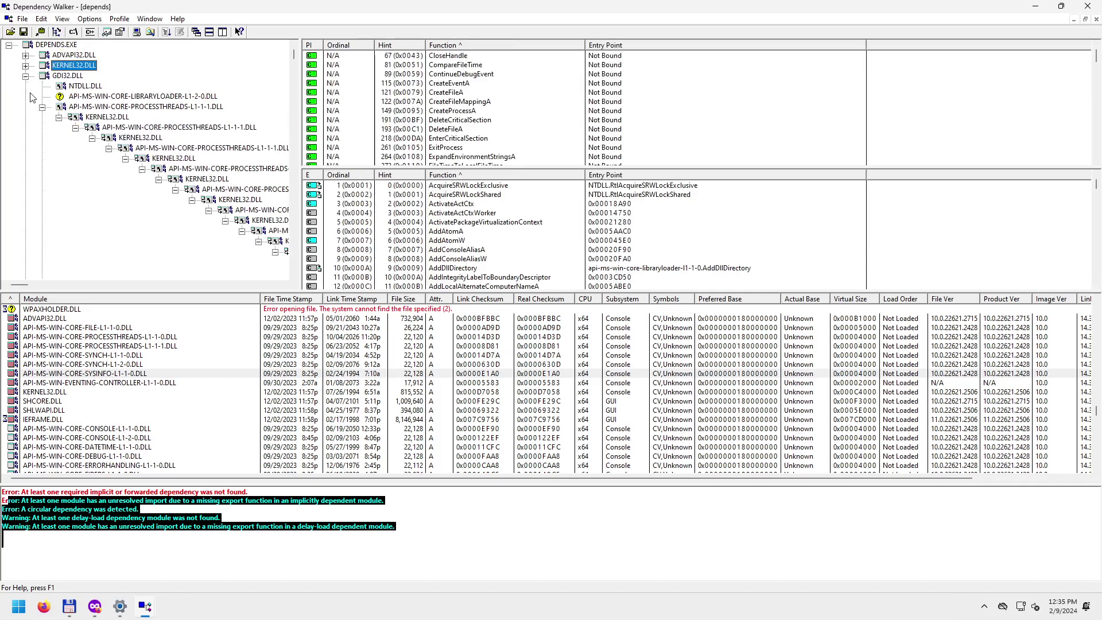
{"action": "scroll", "coordinate": [32, 98], "scroll_direction": "down", "scroll_amount": 1}
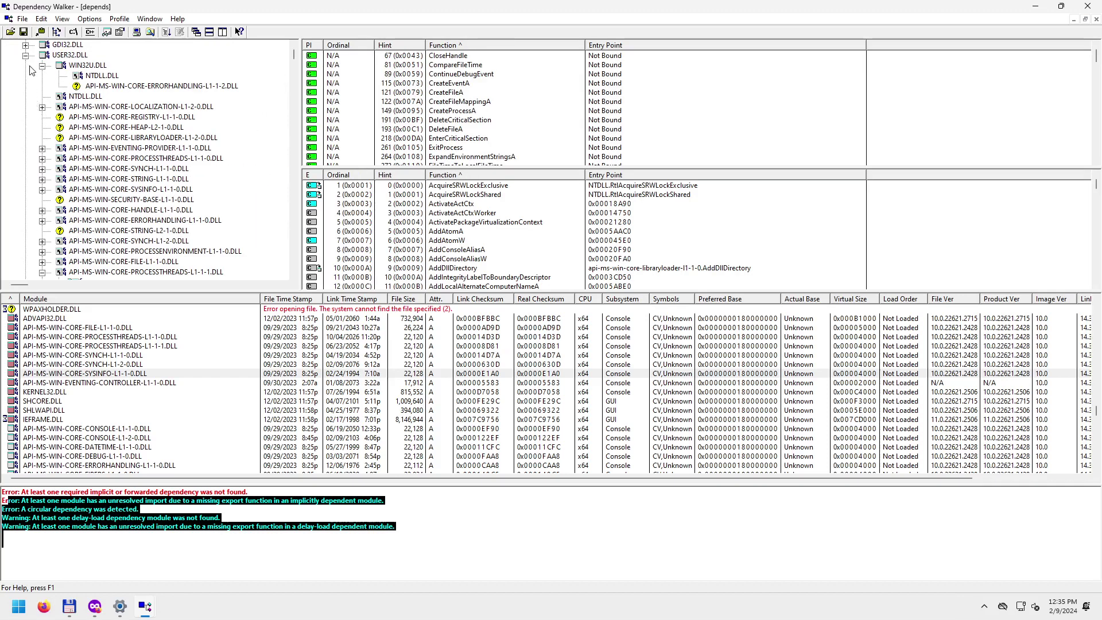
{"action": "scroll", "coordinate": [31, 70], "scroll_direction": "down", "scroll_amount": 1}
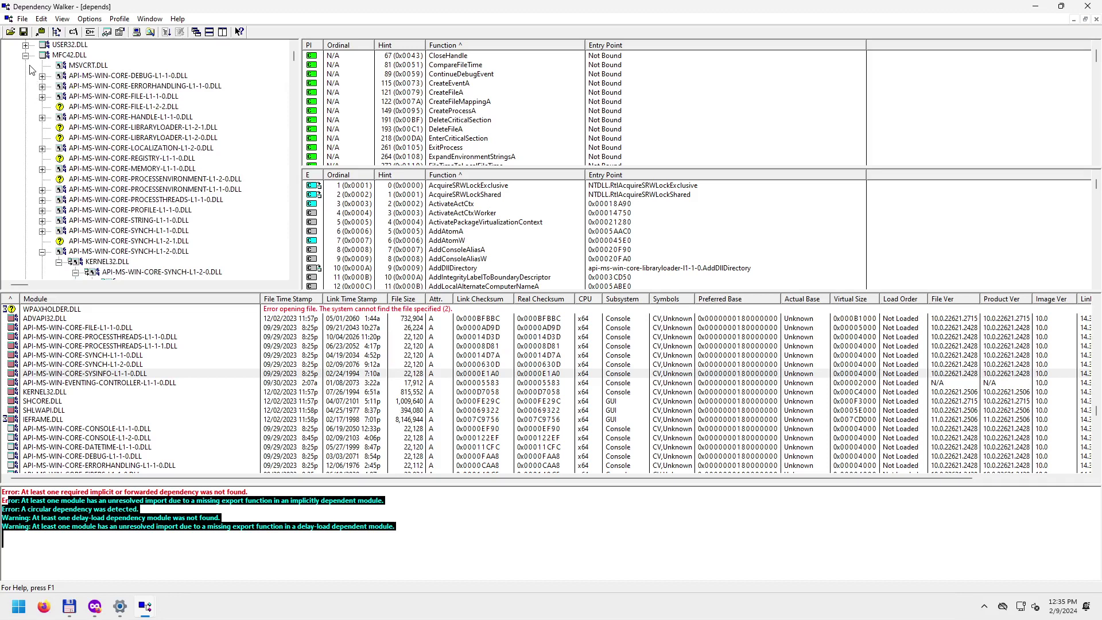
{"action": "left_click", "coordinate": [26, 55]}
{"action": "left_click", "coordinate": [25, 65]}
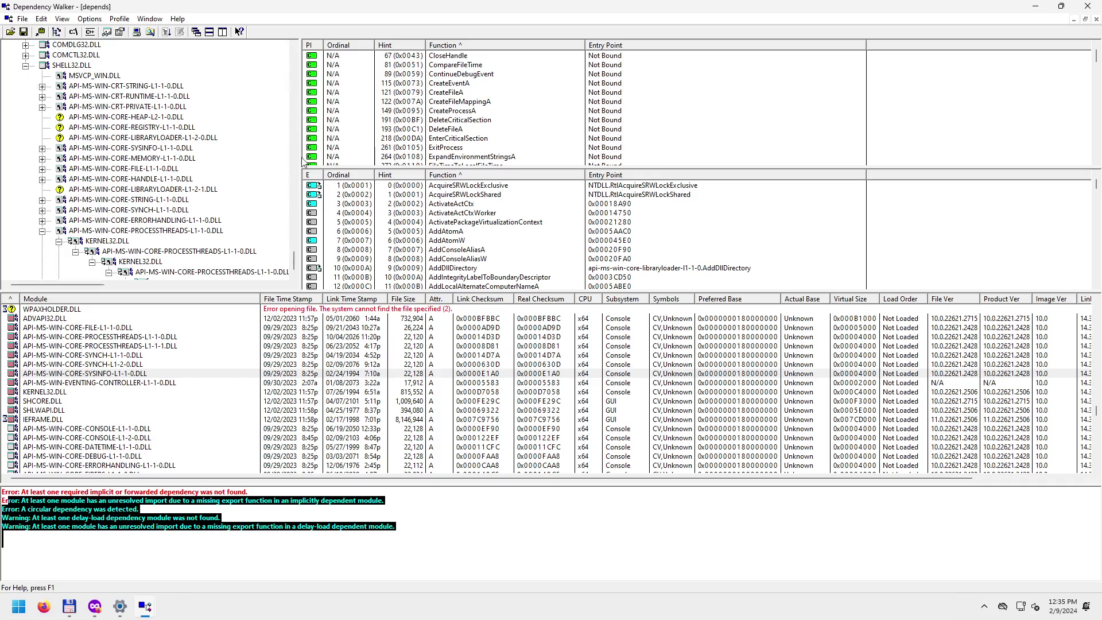
{"action": "key", "text": "ctrl+w"}
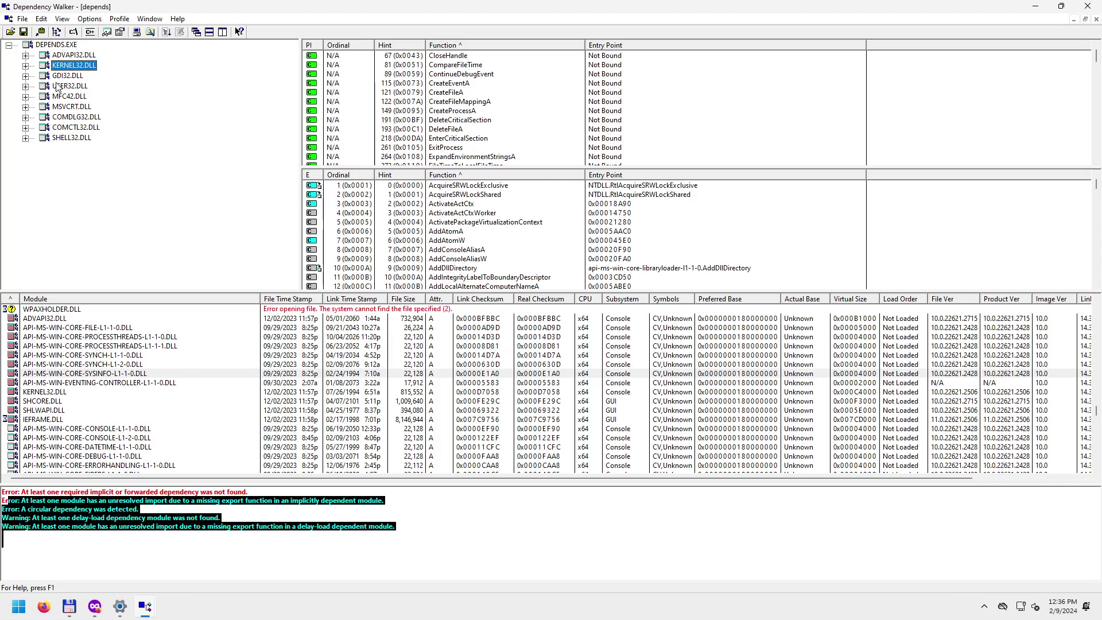
Switch to Total Commander and go up from the applications folder to the root of drive C.
{"action": "left_click", "coordinate": [70, 607]}
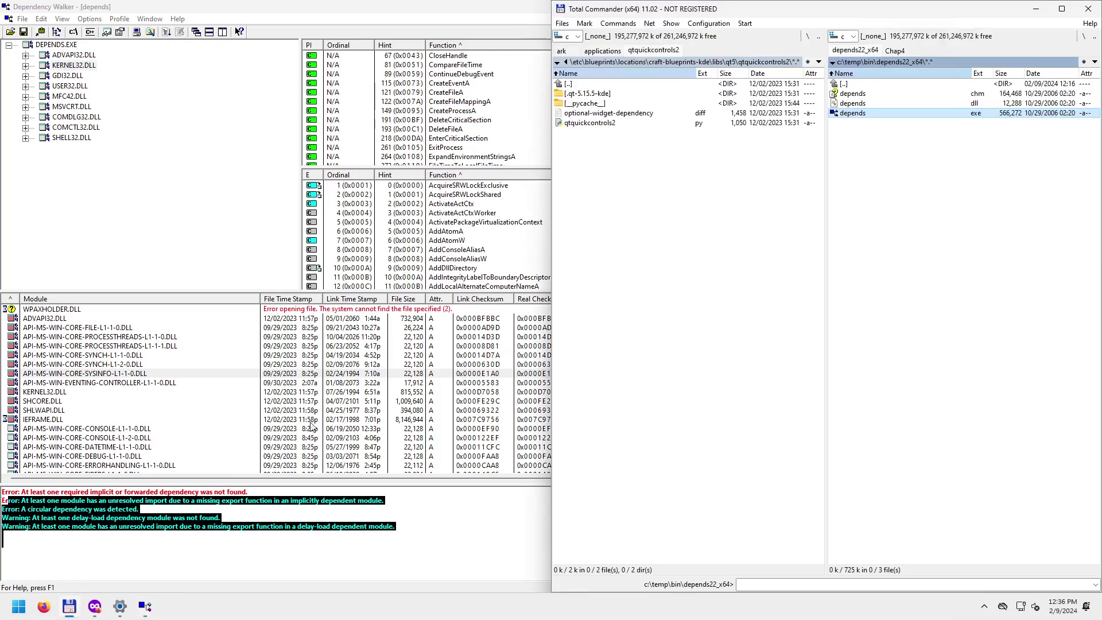
{"action": "left_click", "coordinate": [607, 51]}
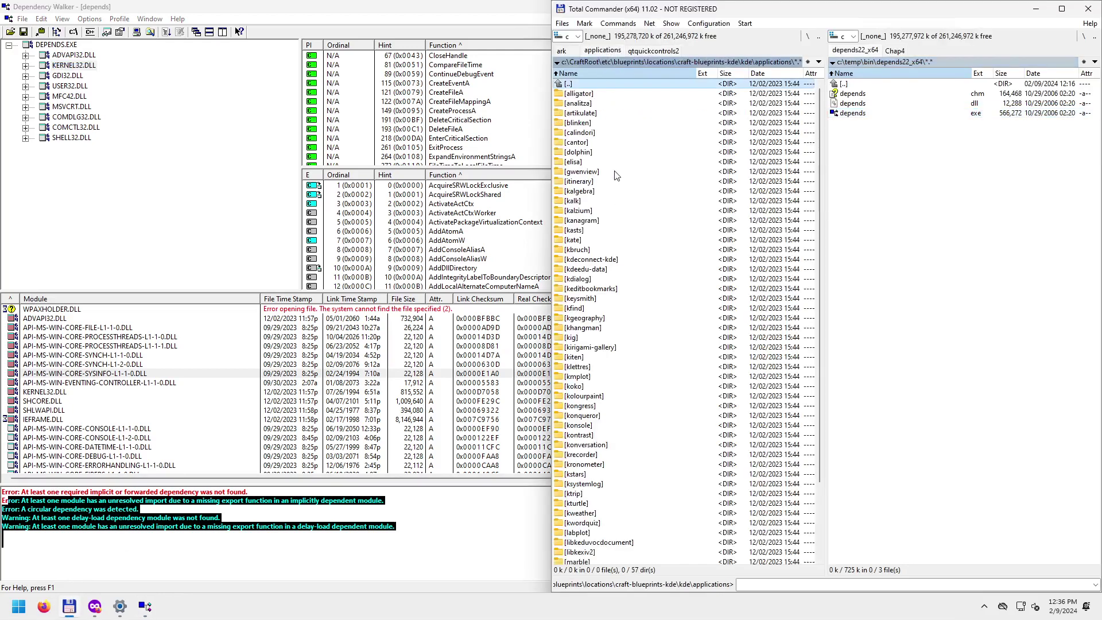
{"action": "key", "text": "BackSpace"}
{"action": "key", "text": "BackSpace"}
{"action": "key", "text": "BackSpace"}
{"action": "key", "text": "BackSpace"}
{"action": "key", "text": "BackSpace"}
{"action": "key", "text": "BackSpace"}
{"action": "key", "text": "BackSpace"}
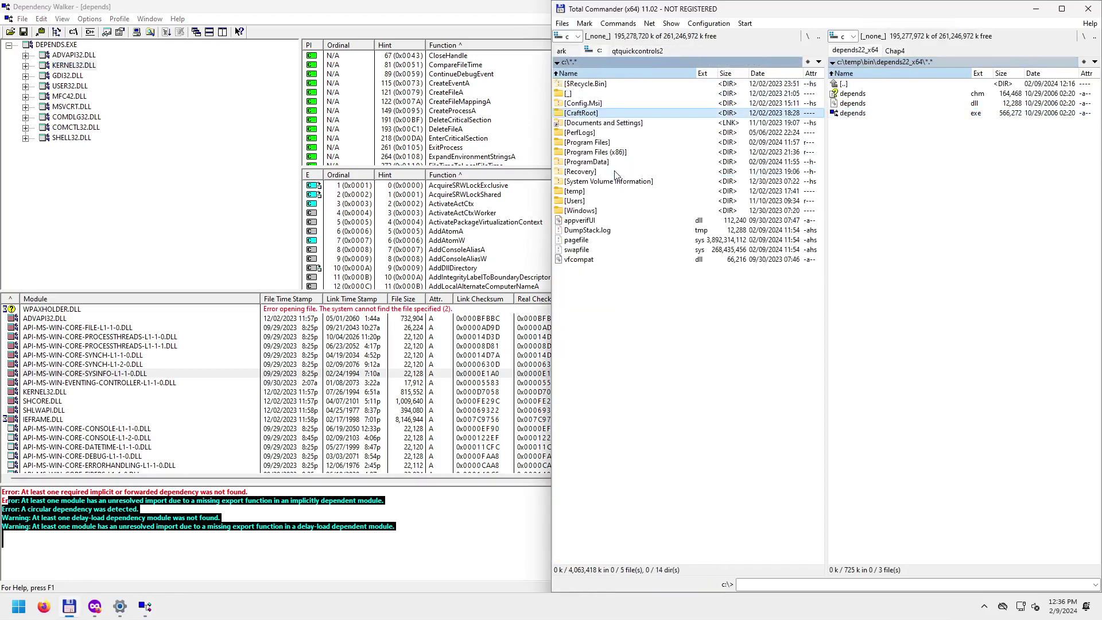
Open the Windows folder and highlight its SysWOW64 subfolder by searching for "sys".
{"action": "type", "text": "win"}
{"action": "key", "text": "Return"}
{"action": "type", "text": "sys"}
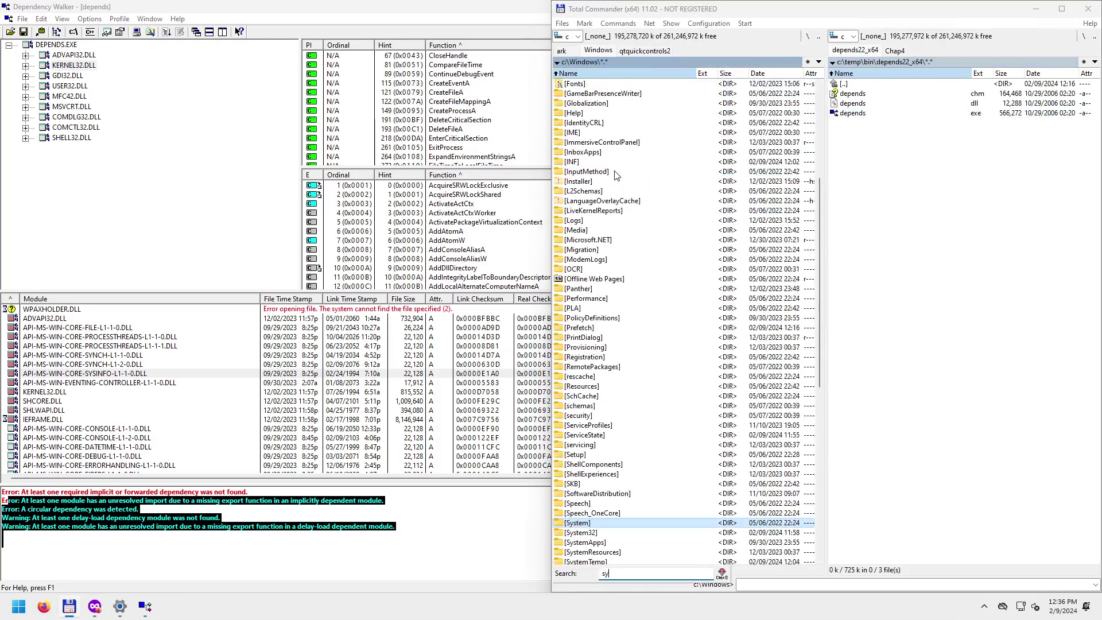
{"action": "key", "text": "Down"}
{"action": "key", "text": "Down"}
{"action": "key", "text": "Down"}
{"action": "key", "text": "Down"}
{"action": "key", "text": "Down"}
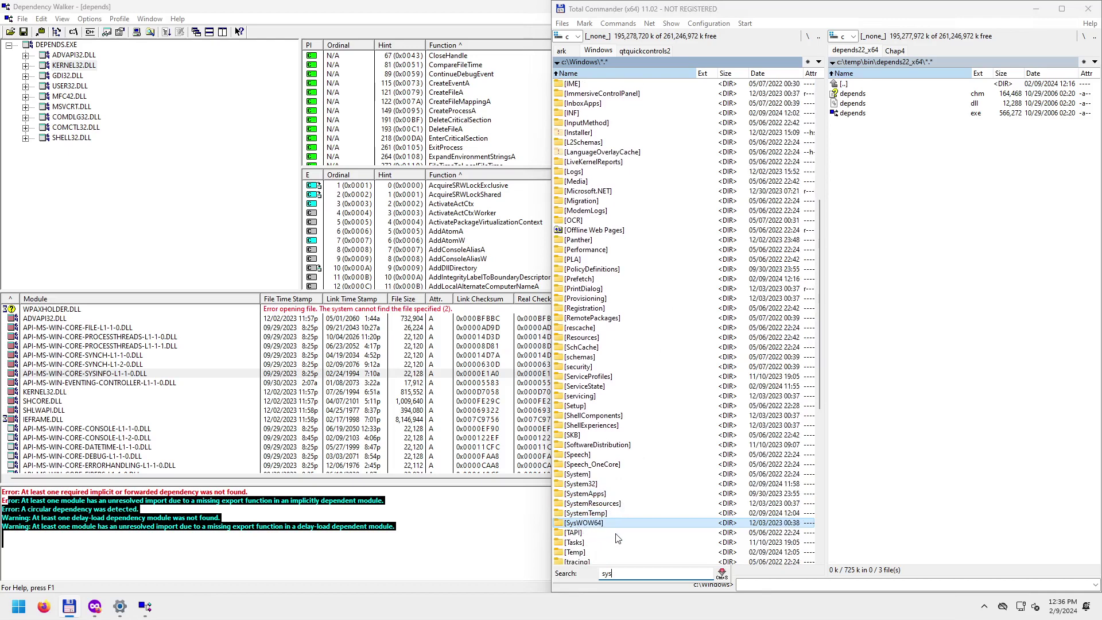
Close the quick search, switch back to Dependency Walker and show full paths for all modules.
{"action": "key", "text": "Escape"}
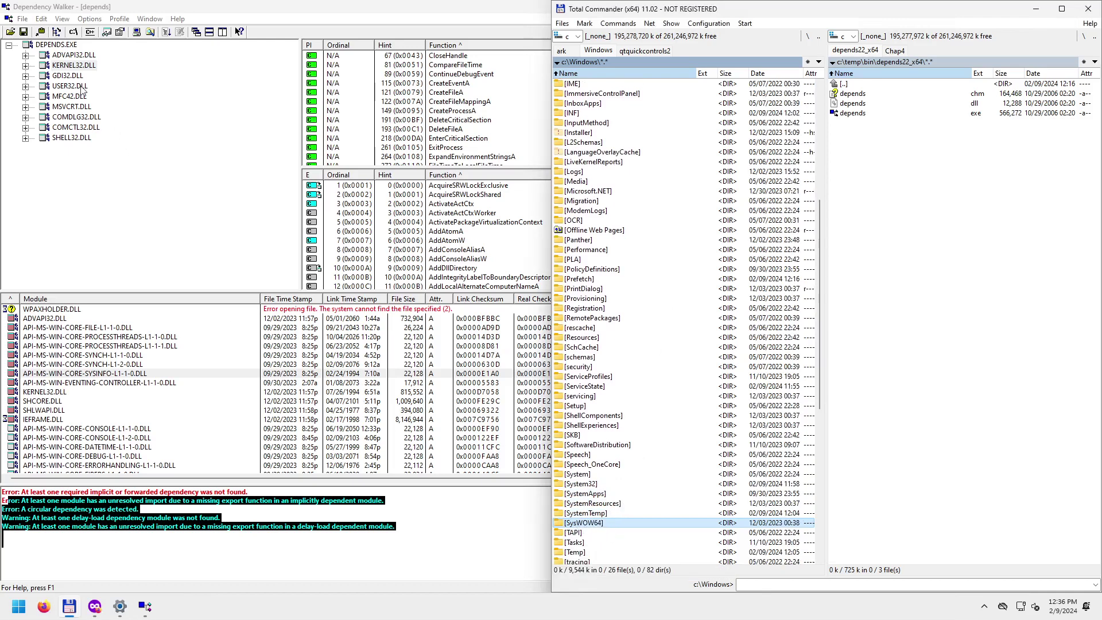
{"action": "right_click", "coordinate": [70, 58]}
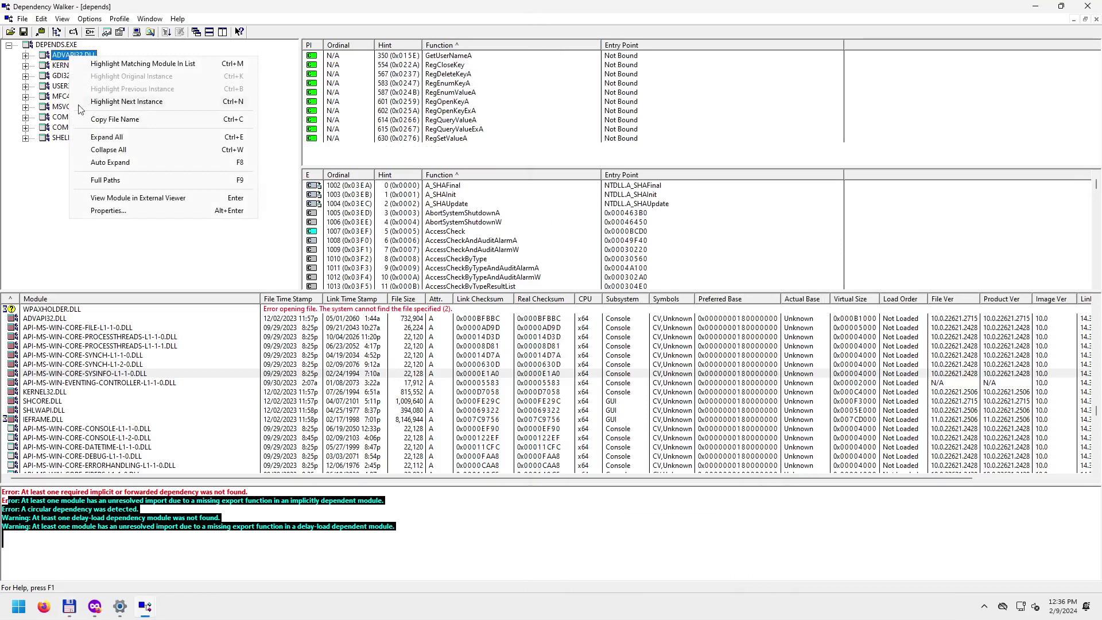
{"action": "left_click", "coordinate": [118, 180]}
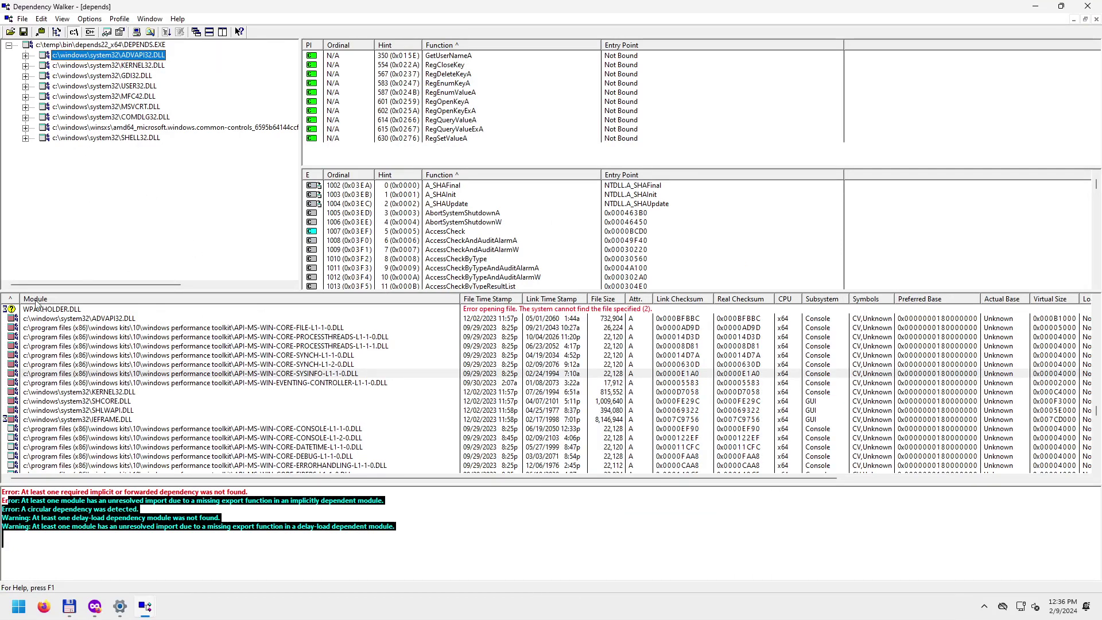
Examine the full paths of the API-MS-WIN-CORE modules and KERNEL32.DLL in the module list, and its columns through Subsystem Ver.
{"action": "left_click", "coordinate": [221, 355]}
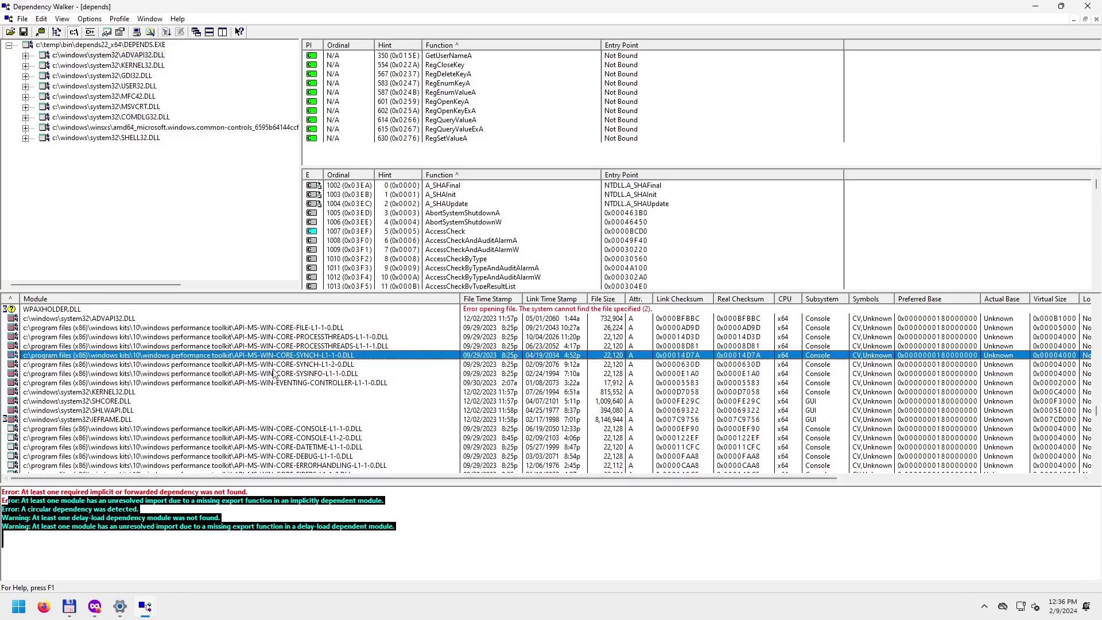
{"action": "left_click", "coordinate": [175, 345]}
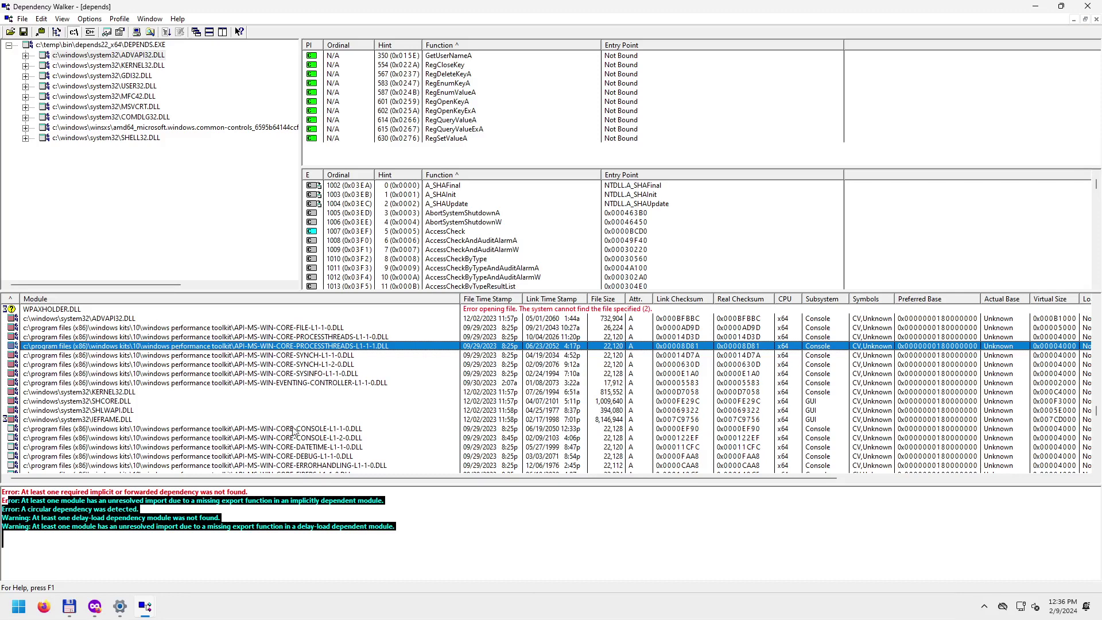
{"action": "left_click", "coordinate": [227, 329]}
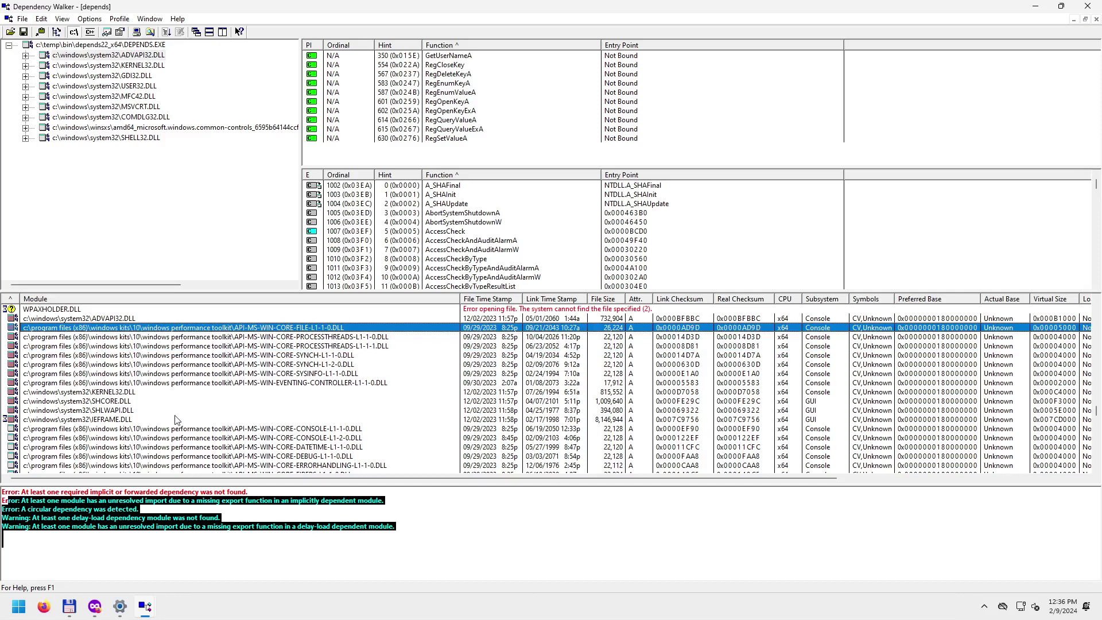
{"action": "left_click", "coordinate": [124, 394]}
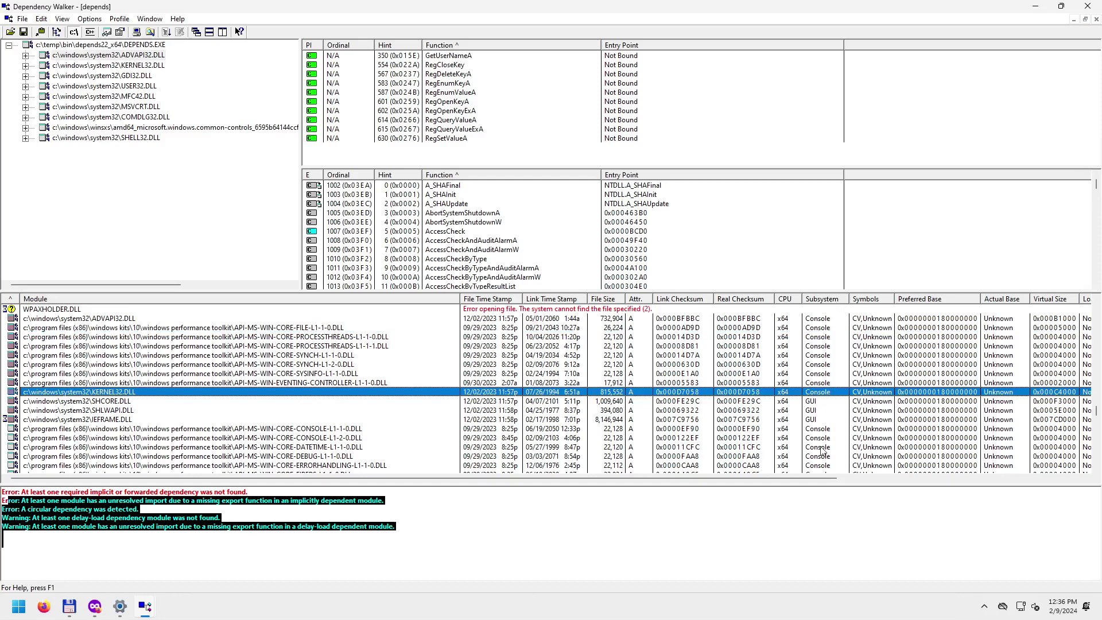
{"action": "left_click_drag", "start_coordinate": [822, 482], "coordinate": [848, 482]}
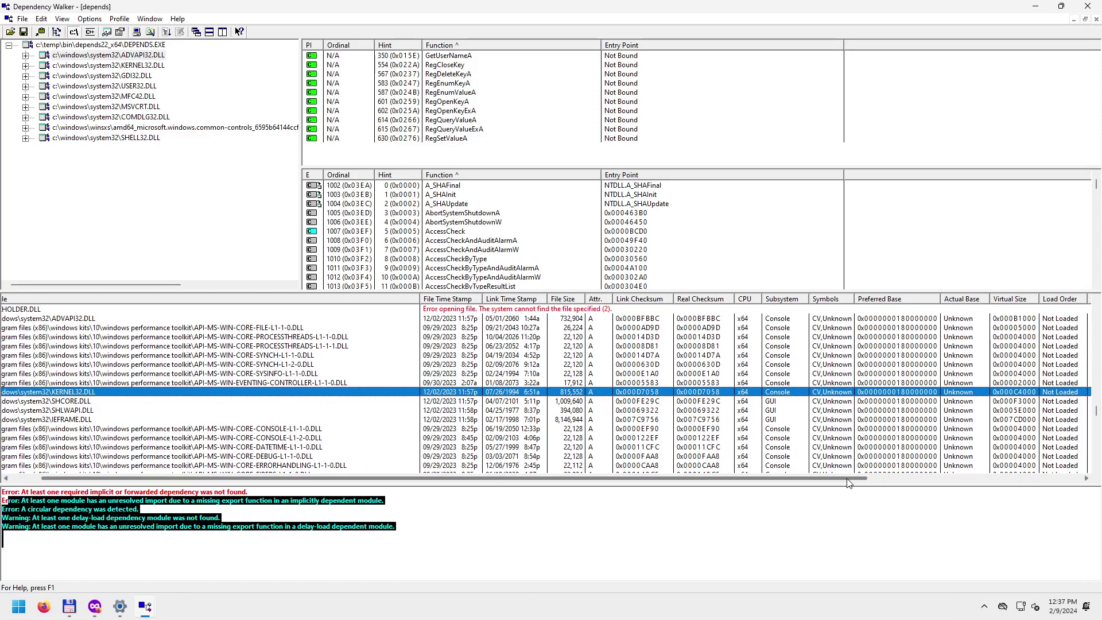
{"action": "left_click_drag", "start_coordinate": [848, 482], "coordinate": [925, 433]}
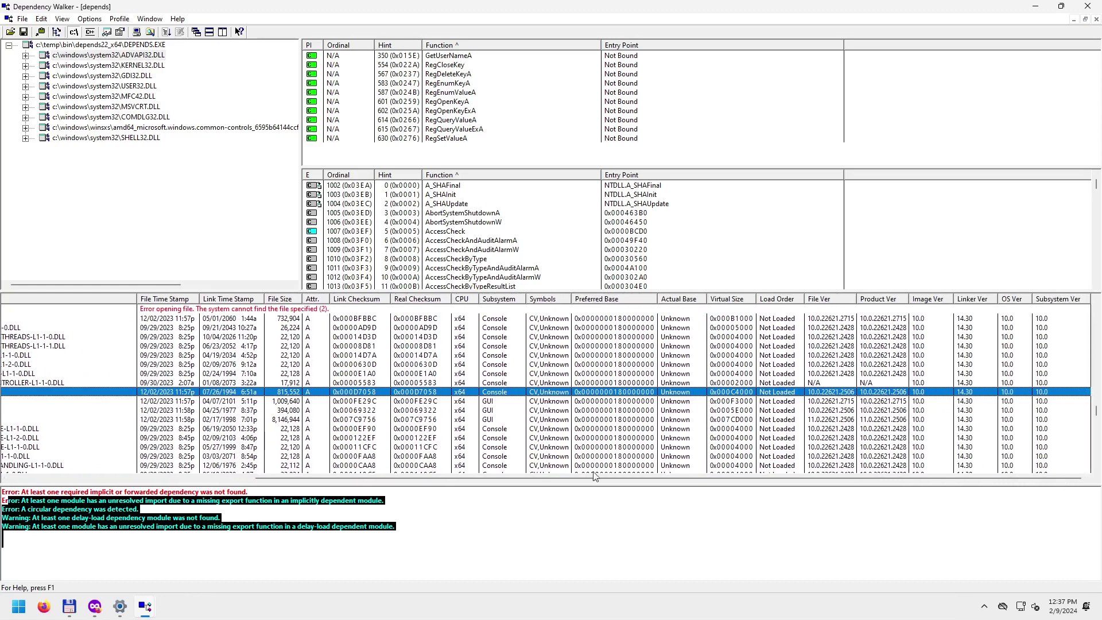
{"action": "left_click_drag", "start_coordinate": [594, 476], "coordinate": [377, 479]}
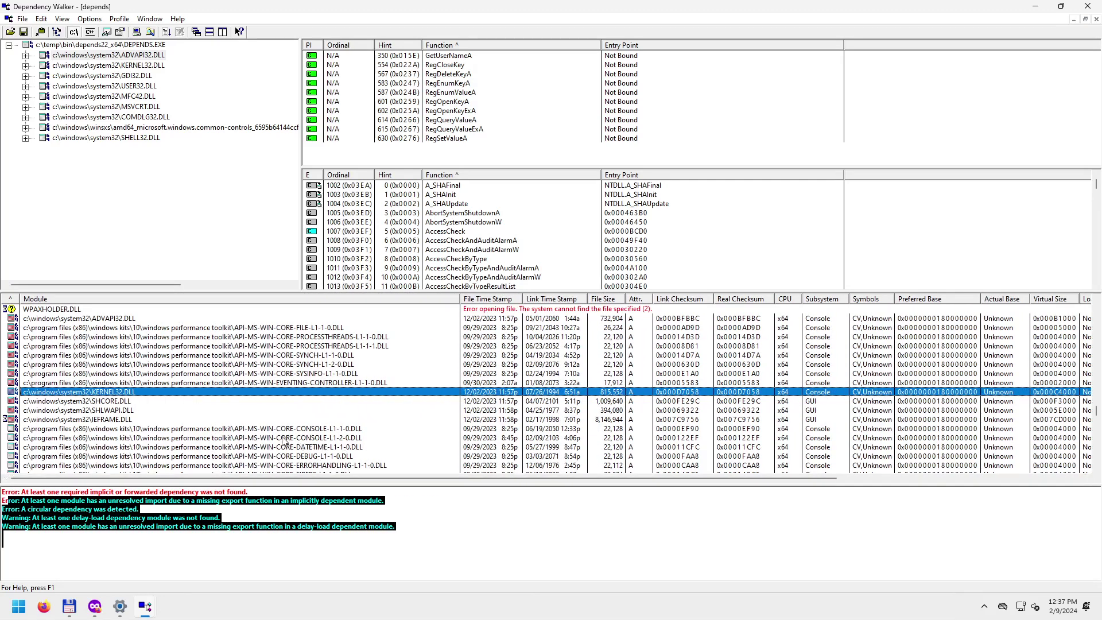
Look over the module paths further down the list, including COMDLG32.DLL, and highlight all the error and warning messages in the log.
{"action": "scroll", "coordinate": [222, 461], "scroll_direction": "down", "scroll_amount": 10}
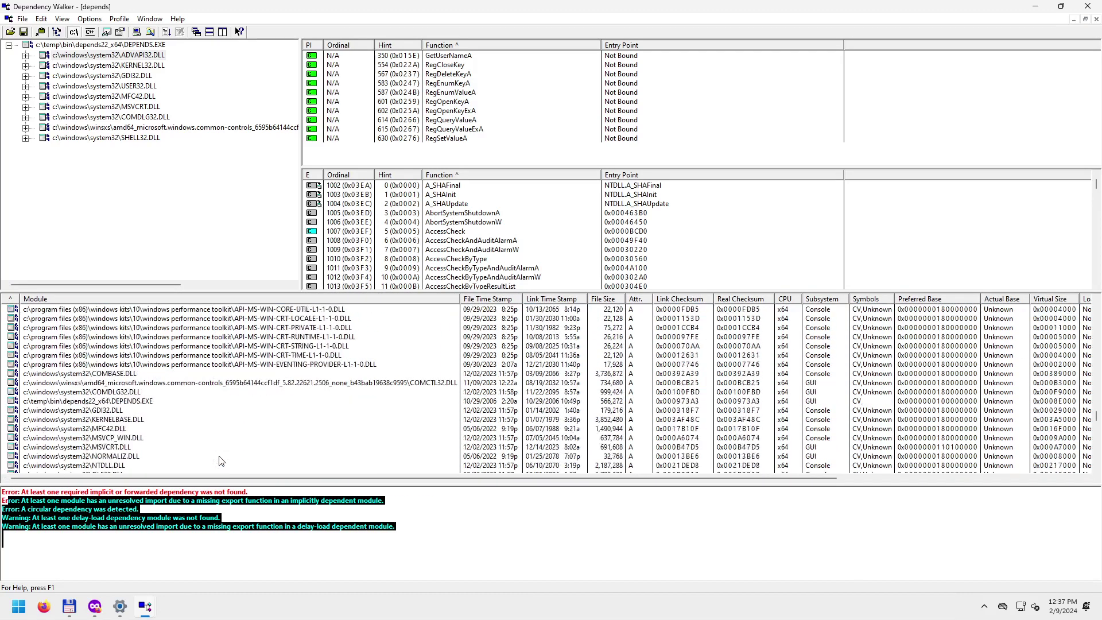
{"action": "scroll", "coordinate": [221, 461], "scroll_direction": "down", "scroll_amount": 1}
{"action": "left_click", "coordinate": [139, 365]}
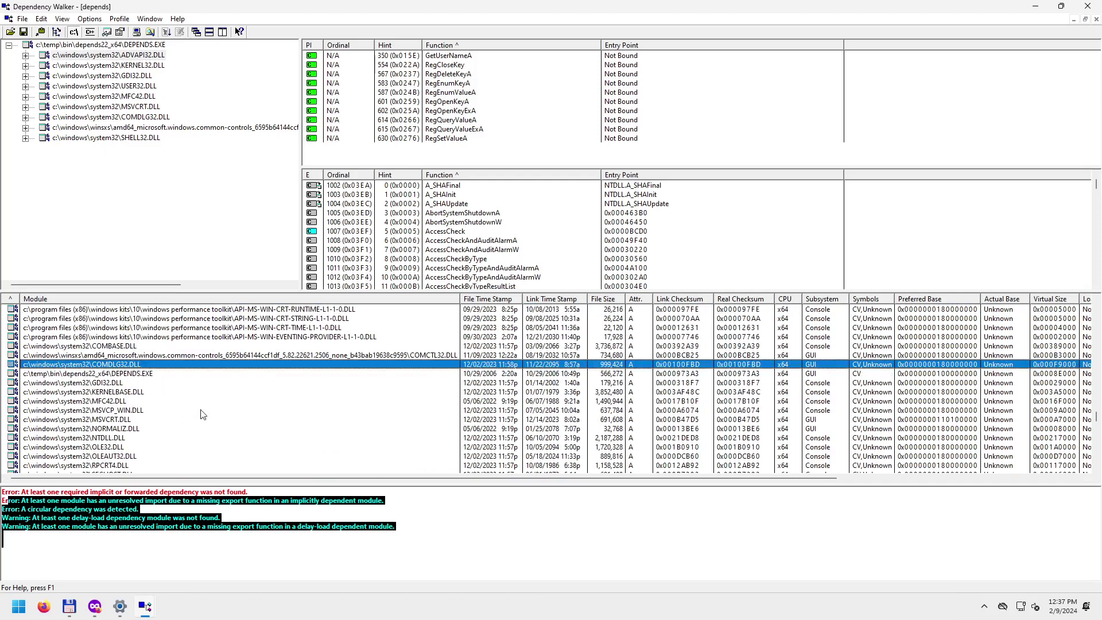
{"action": "scroll", "coordinate": [223, 421], "scroll_direction": "down", "scroll_amount": 3}
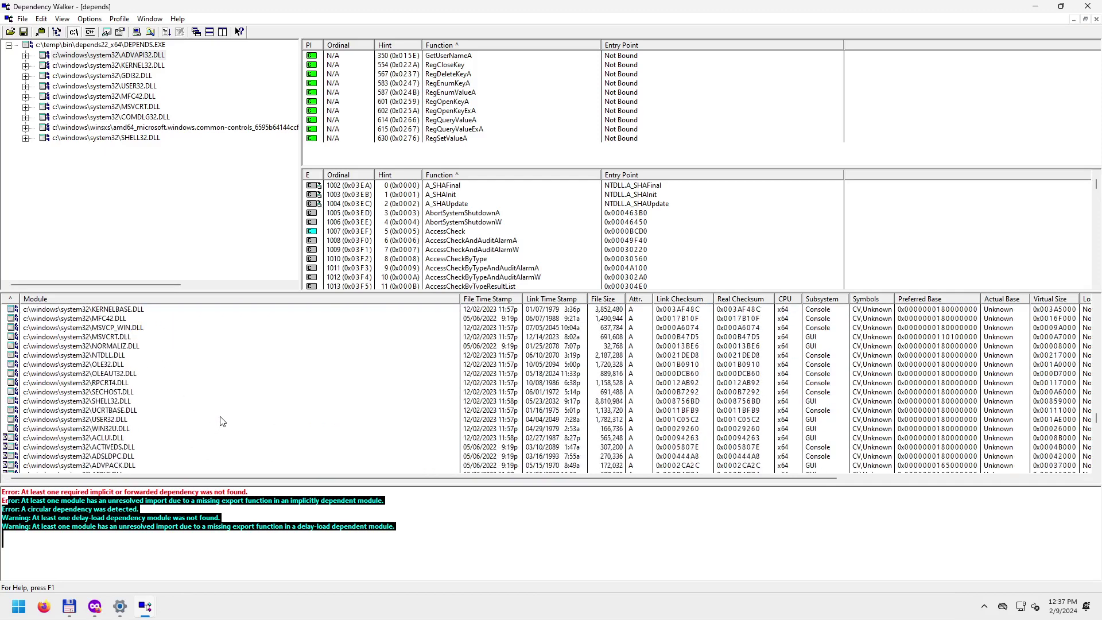
{"action": "scroll", "coordinate": [222, 422], "scroll_direction": "down", "scroll_amount": 5}
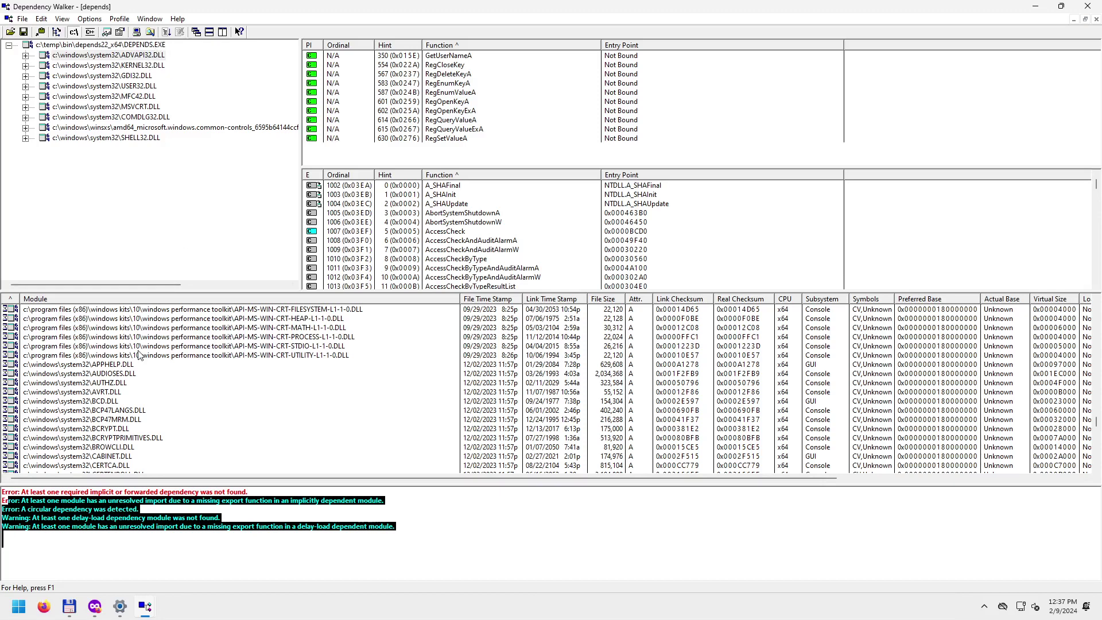
{"action": "left_click", "coordinate": [157, 544]}
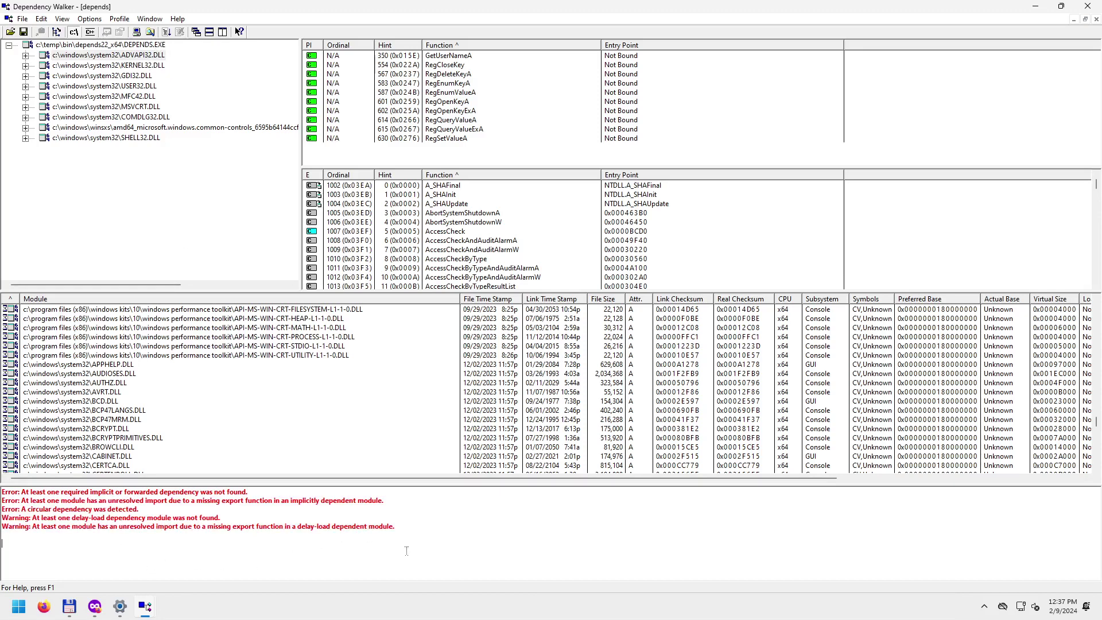
{"action": "left_click_drag", "start_coordinate": [406, 551], "coordinate": [25, 489]}
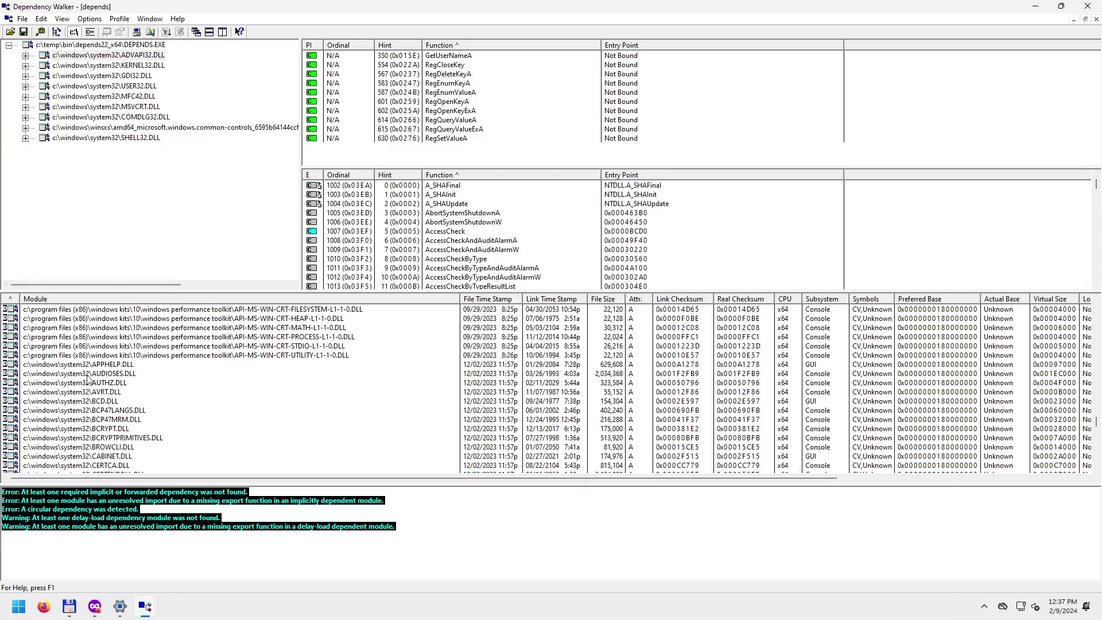
Select the API-MS-WIN-CRT modules from CONVERT-L1-1-0.DLL through UTILITY-L1-1-0.DLL in the module list.
{"action": "left_click", "coordinate": [199, 356]}
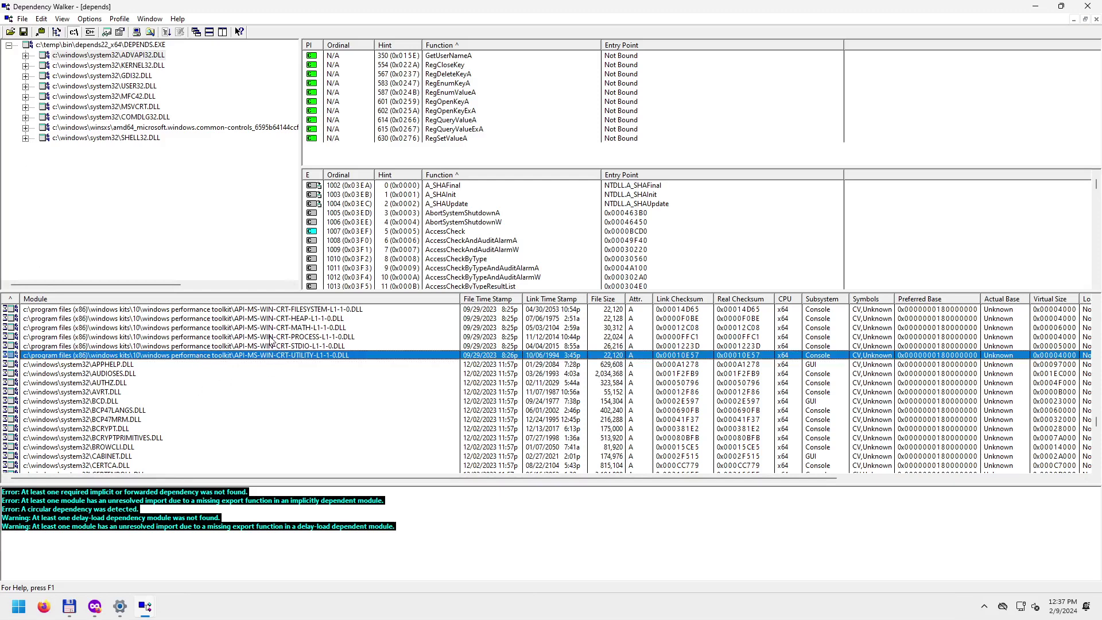
{"action": "scroll", "coordinate": [271, 343], "scroll_direction": "up", "scroll_amount": 2}
{"action": "left_click", "coordinate": [267, 346], "text": "shift"}
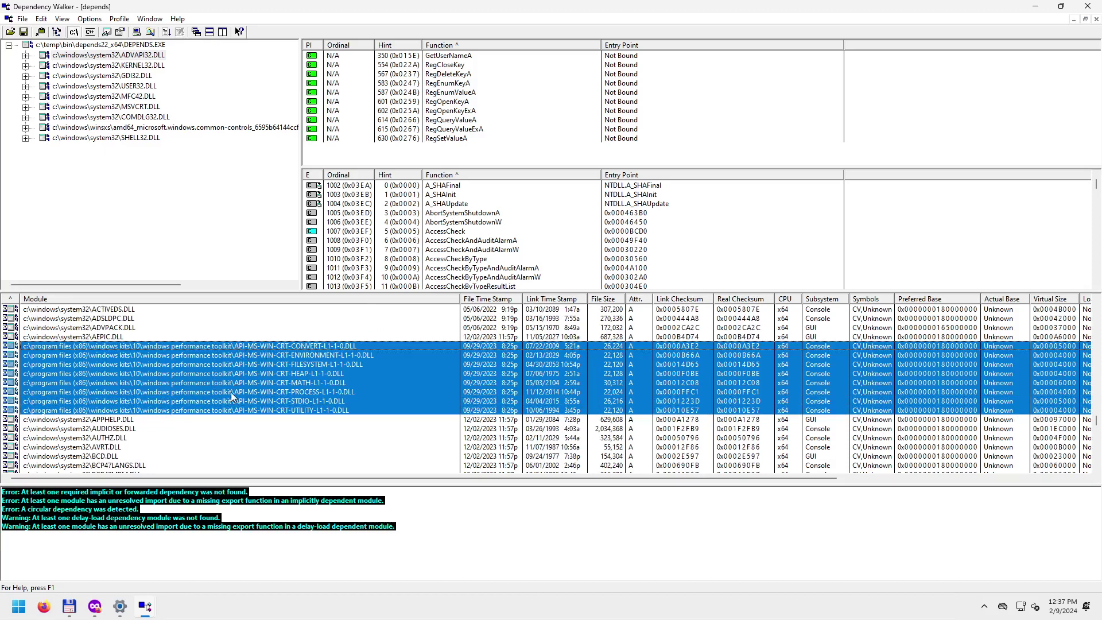
Review the module list across the missing EXT-MS-WIN modules and the flagged system32 modules, highlighting KERNEL32.DLL and SHLWAPI.DLL.
{"action": "scroll", "coordinate": [231, 391], "scroll_direction": "down", "scroll_amount": 5}
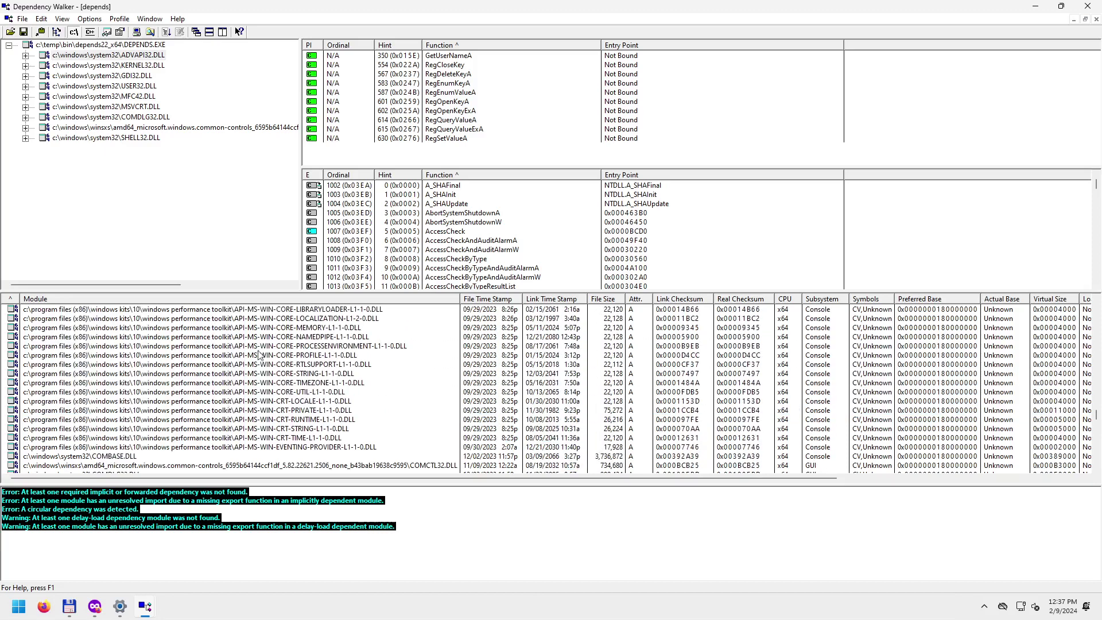
{"action": "scroll", "coordinate": [275, 370], "scroll_direction": "up", "scroll_amount": 5}
{"action": "scroll", "coordinate": [275, 370], "scroll_direction": "down", "scroll_amount": 15}
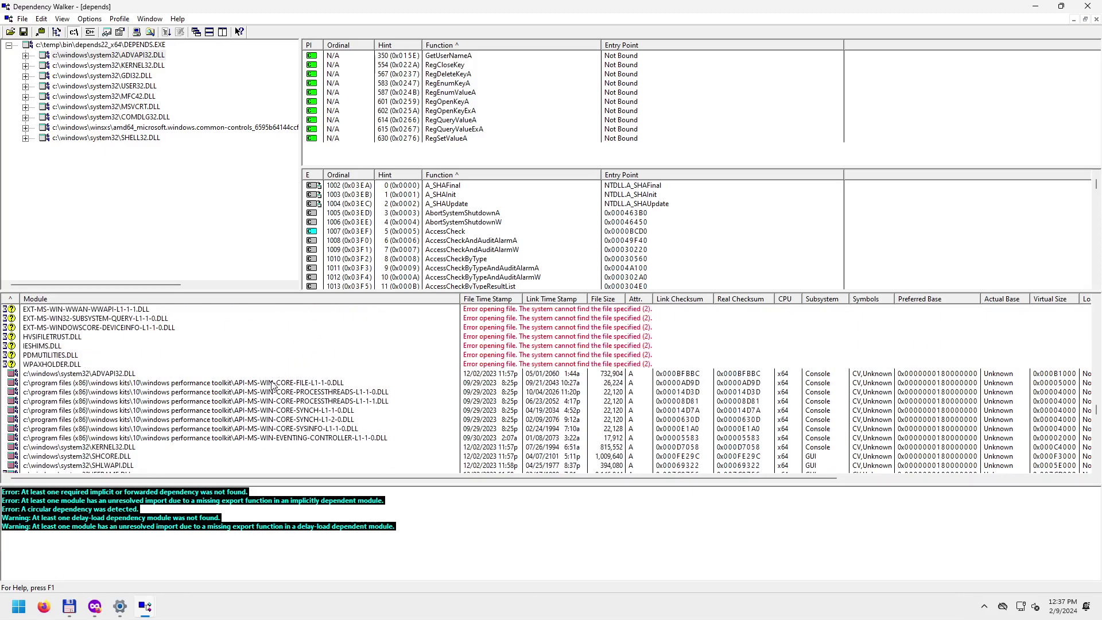
{"action": "left_click", "coordinate": [96, 346]}
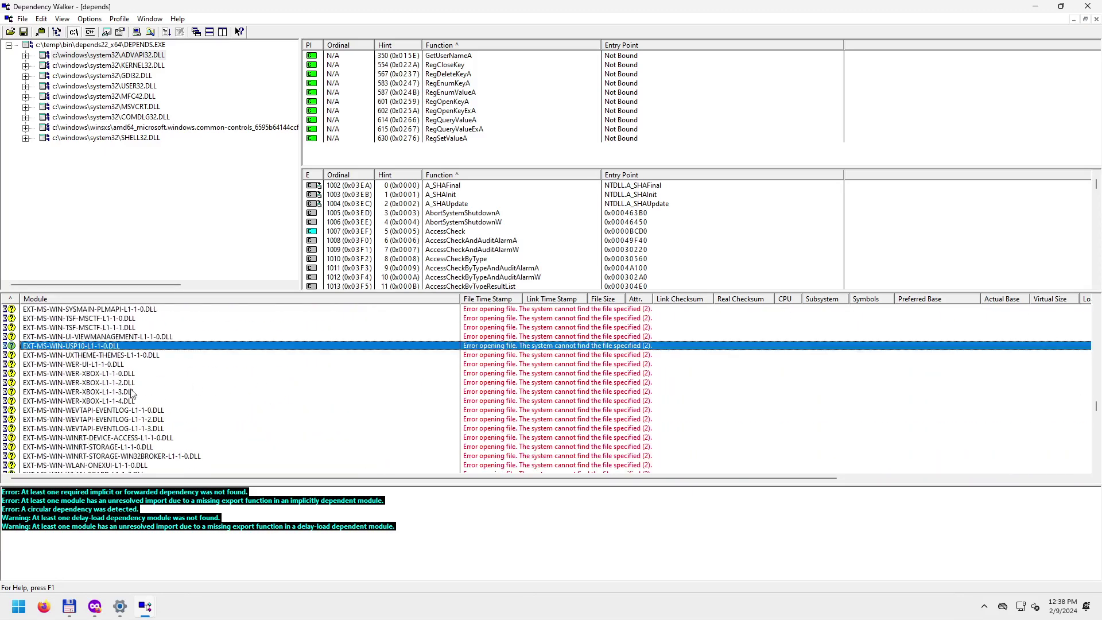
{"action": "scroll", "coordinate": [130, 394], "scroll_direction": "up", "scroll_amount": 15}
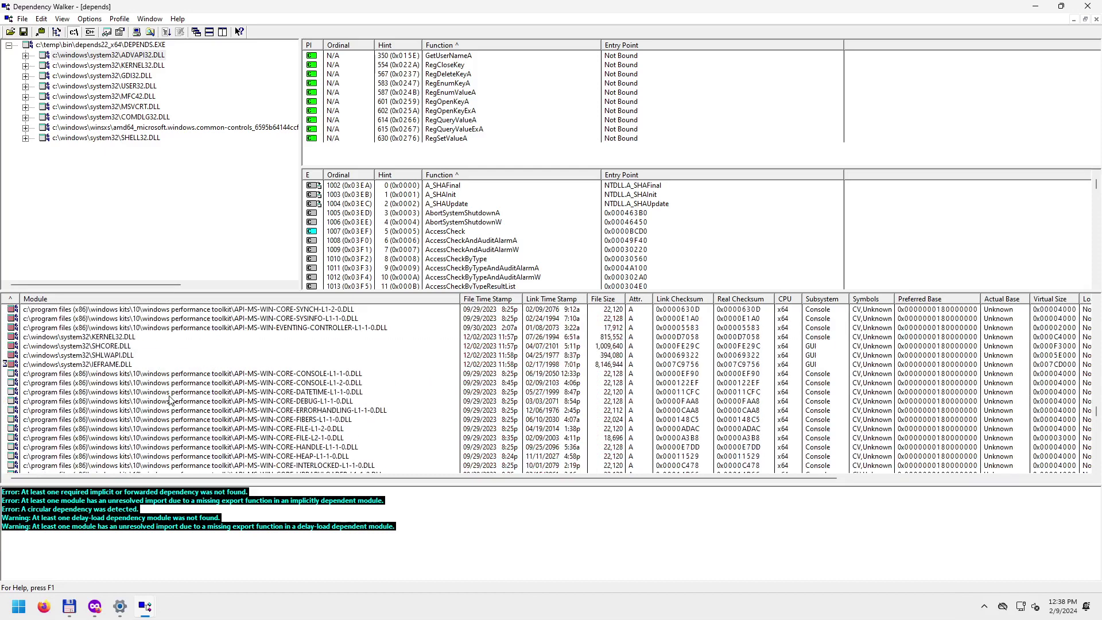
{"action": "left_click", "coordinate": [123, 365]}
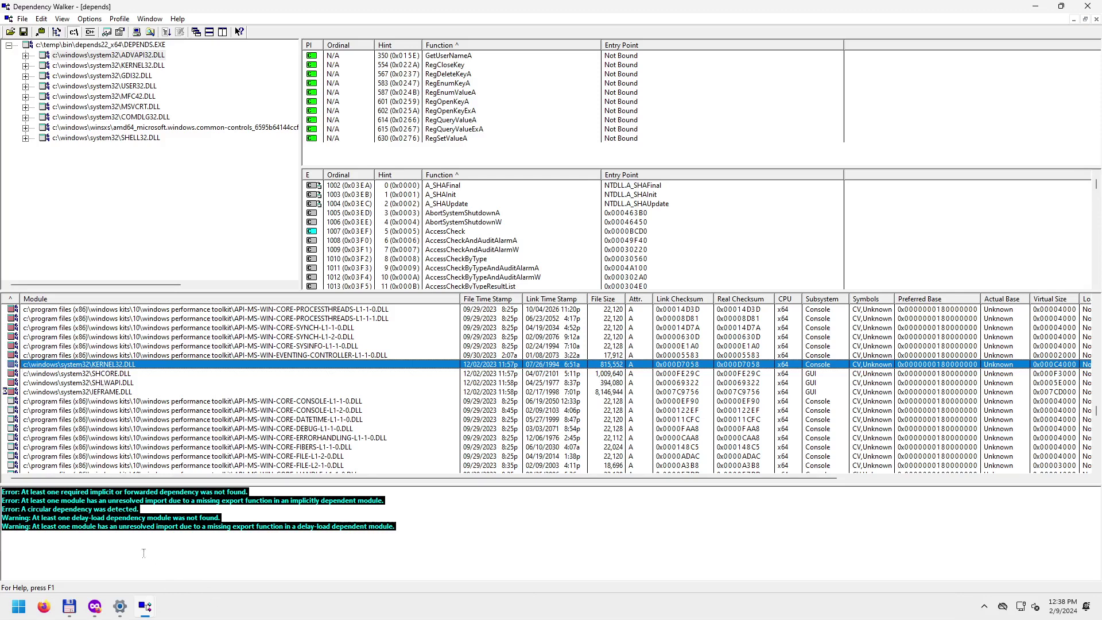
{"action": "left_click", "coordinate": [124, 383]}
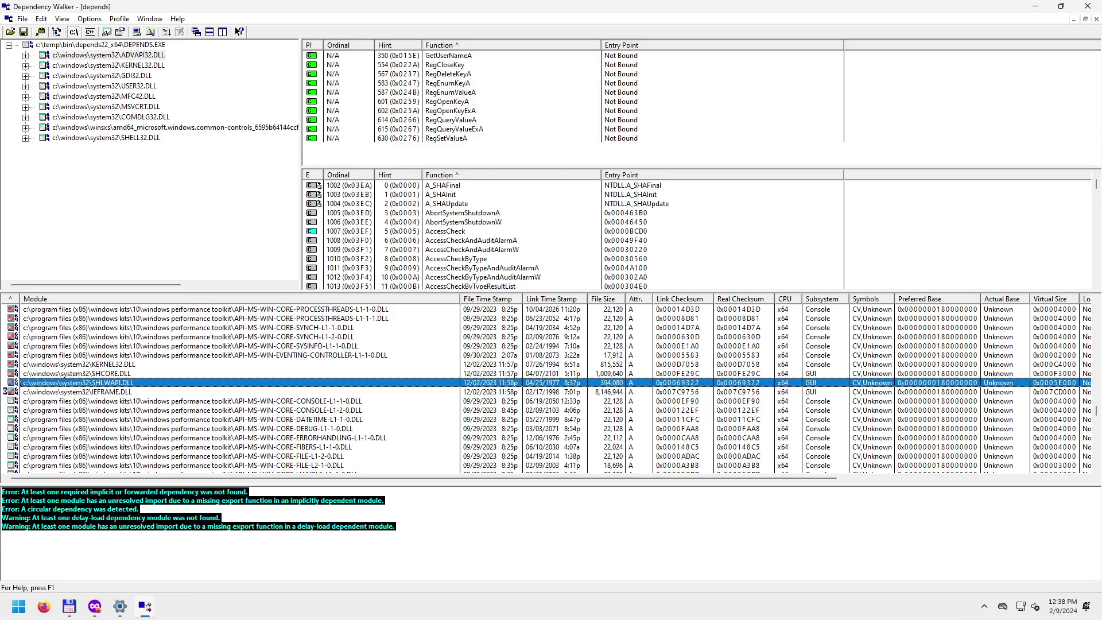
Switch to the Dependency Walker home page in Firefox and highlight the sentence on module dependency types, including "explicit (dynamic / runtime)".
{"action": "key", "text": "alt+Tab"}
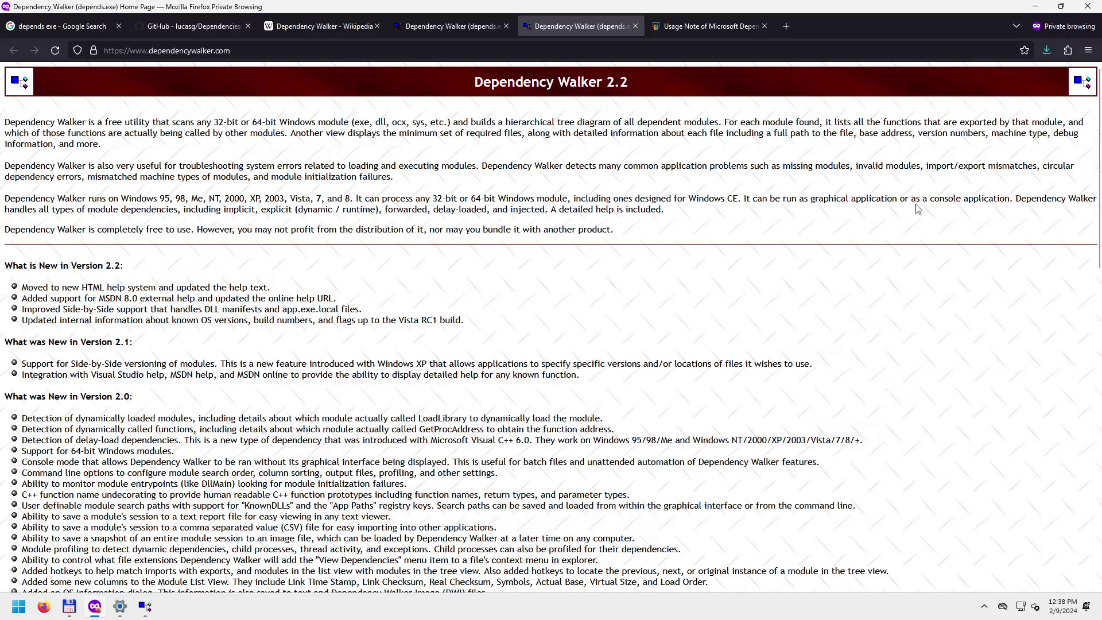
{"action": "left_click_drag", "start_coordinate": [1017, 198], "coordinate": [546, 210]}
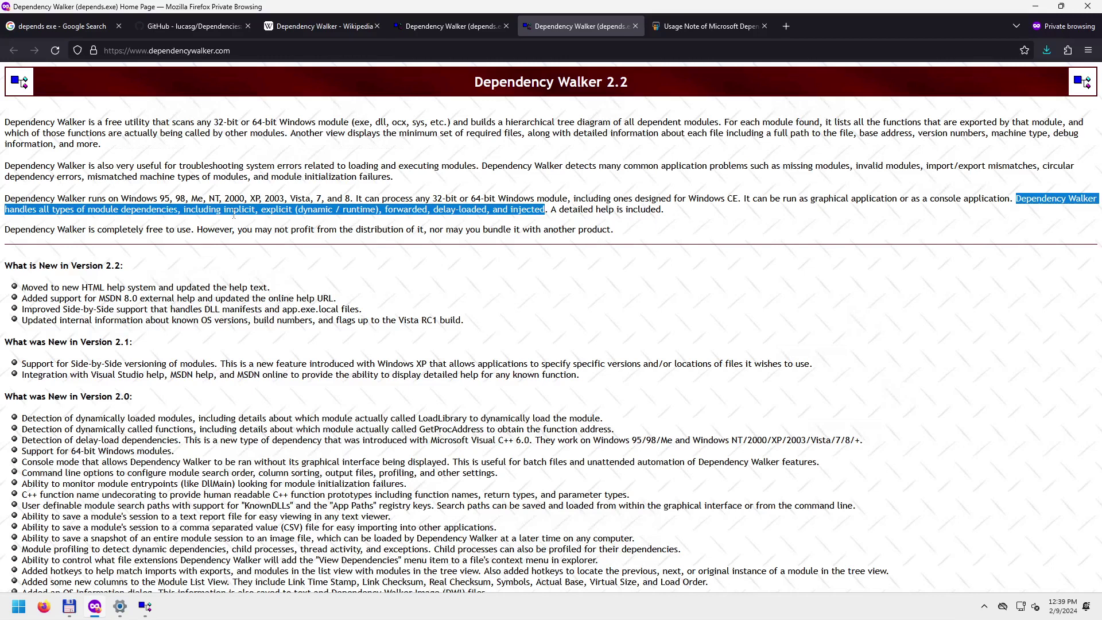
{"action": "left_click", "coordinate": [262, 217]}
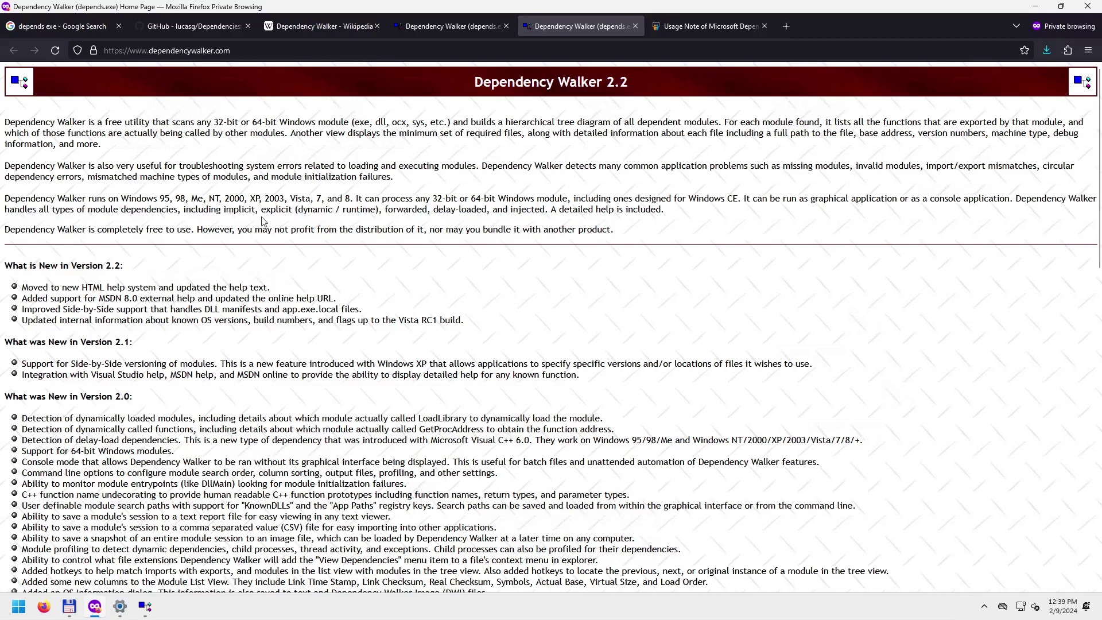
{"action": "left_click_drag", "start_coordinate": [261, 212], "coordinate": [377, 210]}
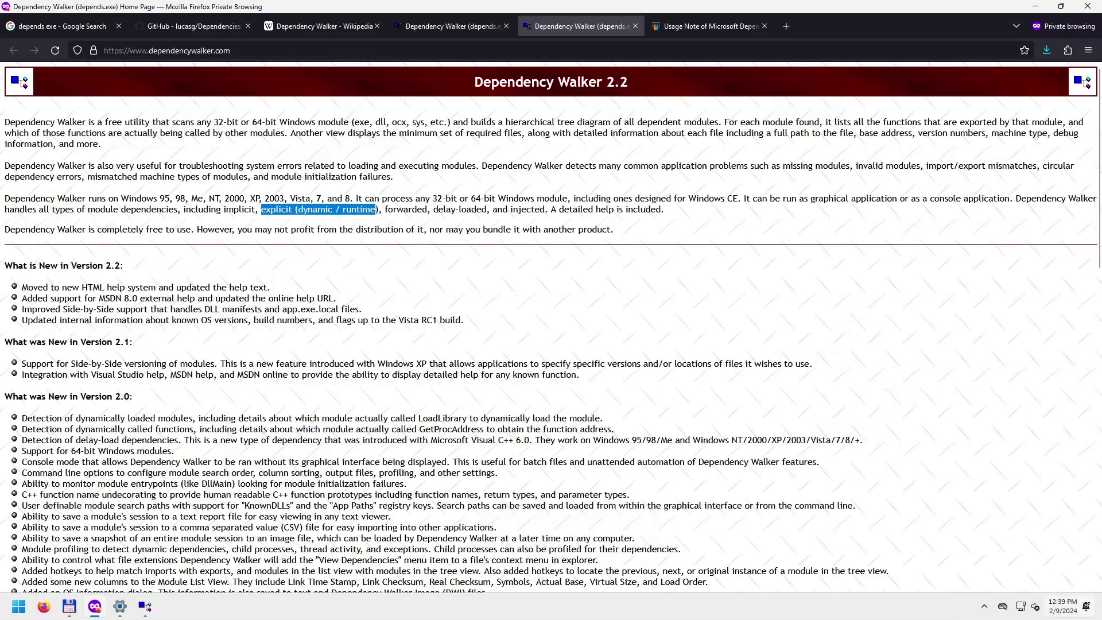
Highlight LoadLibrary and GetProcAddress in the Version 2.0 notes, and the forwarded, delay-loaded and injected dependency types in the introduction.
{"action": "double_click", "coordinate": [433, 417]}
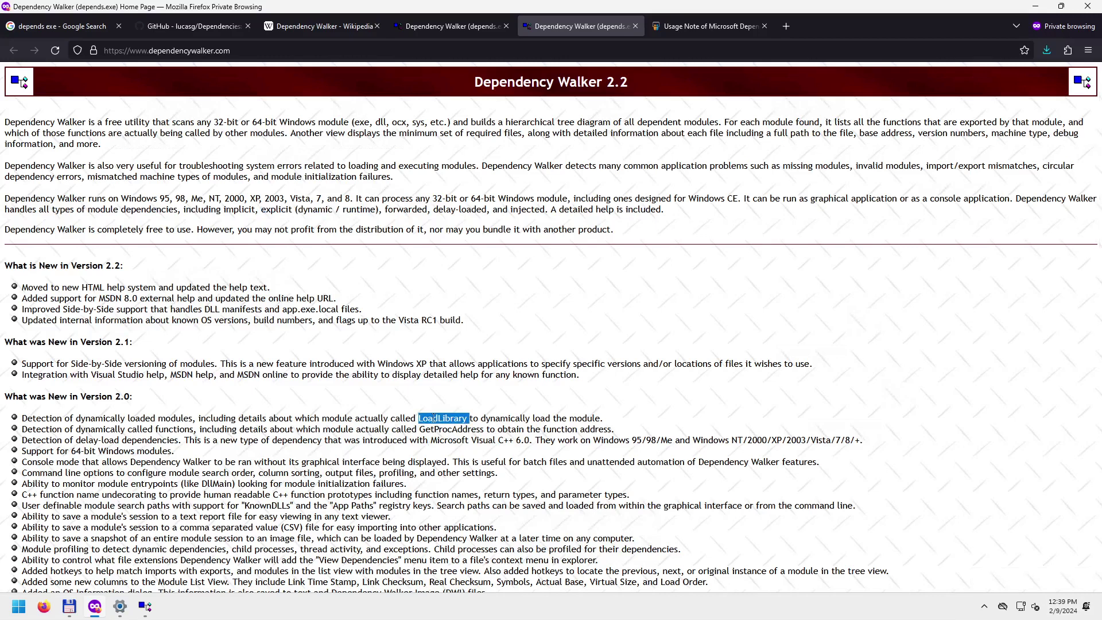
{"action": "double_click", "coordinate": [438, 429]}
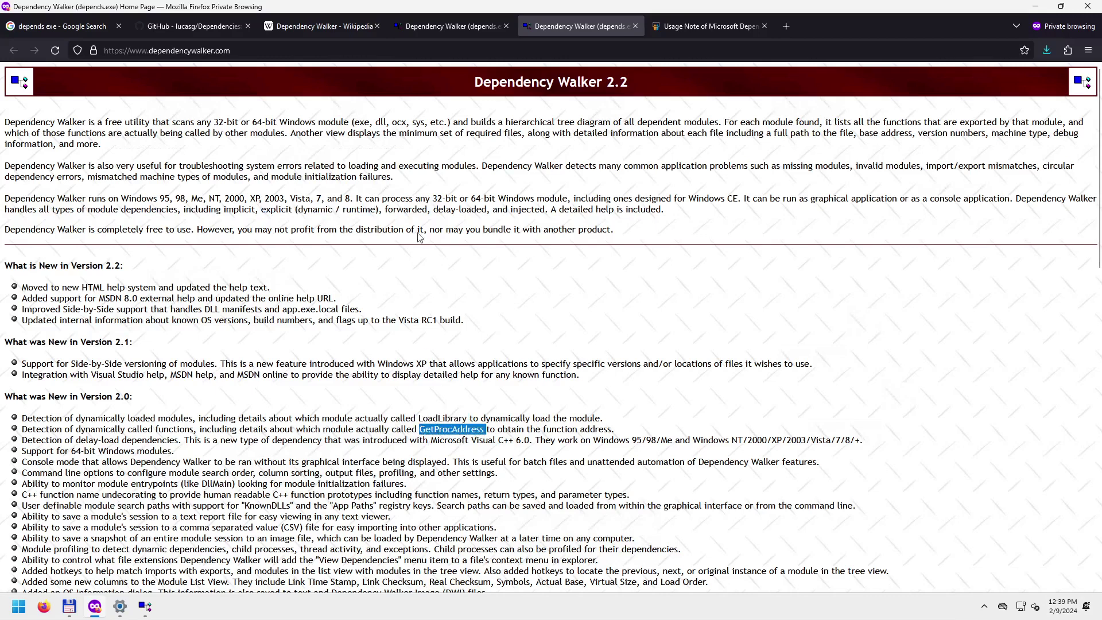
{"action": "double_click", "coordinate": [396, 207]}
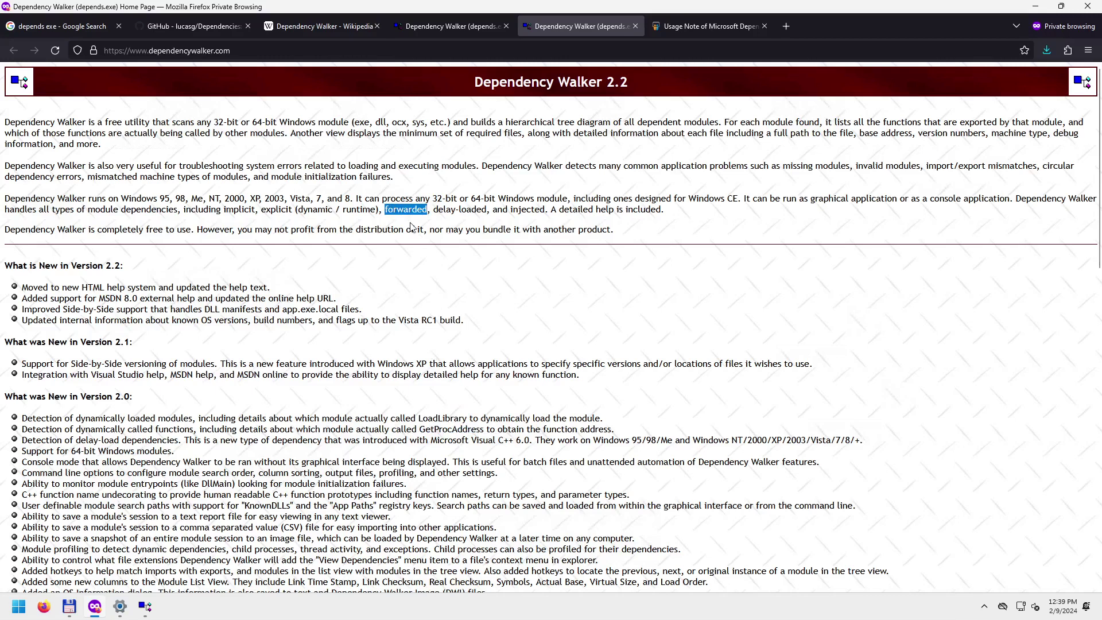
{"action": "left_click_drag", "start_coordinate": [437, 210], "coordinate": [477, 210]}
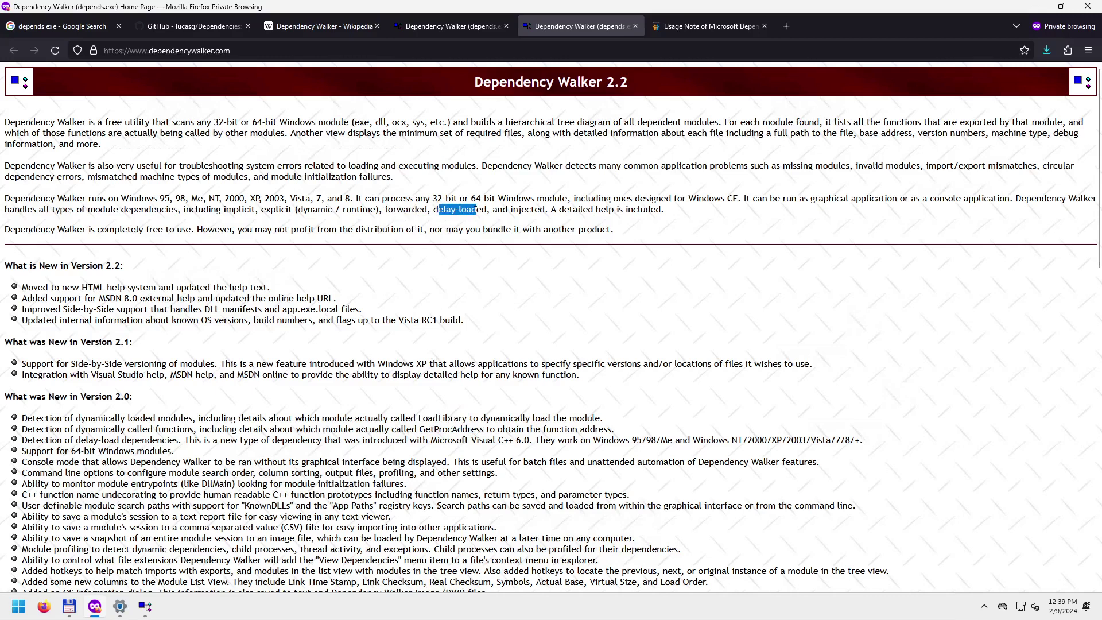
{"action": "double_click", "coordinate": [527, 210]}
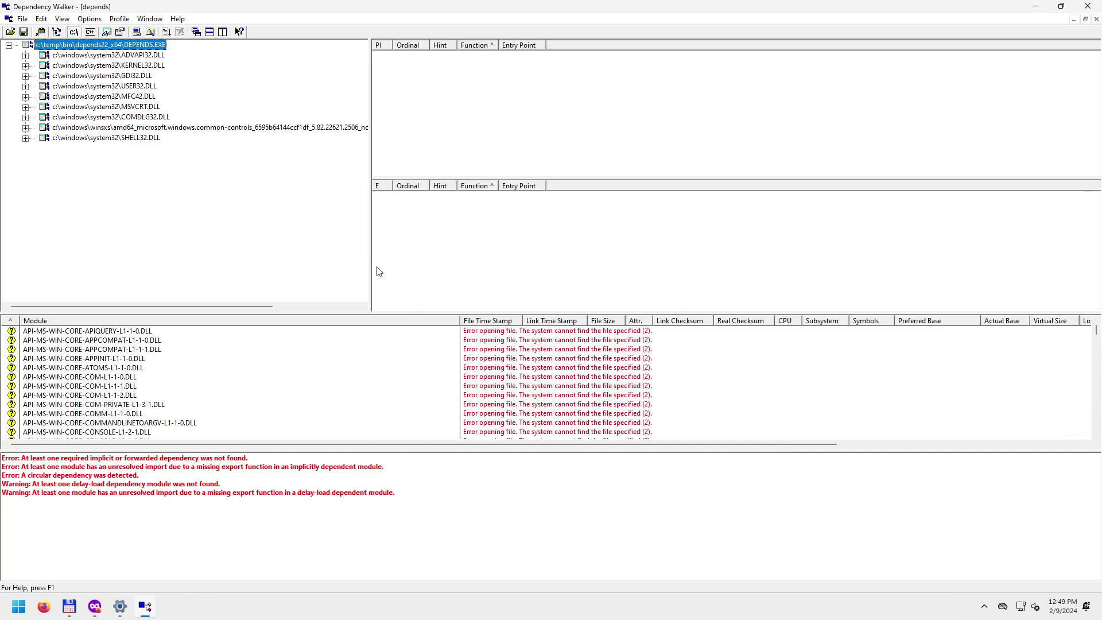
Widen the module tree until the full winsxs path of COMCTL32.DLL fits, and select that module to view its imports and exports.
{"action": "left_click_drag", "start_coordinate": [370, 273], "coordinate": [494, 286]}
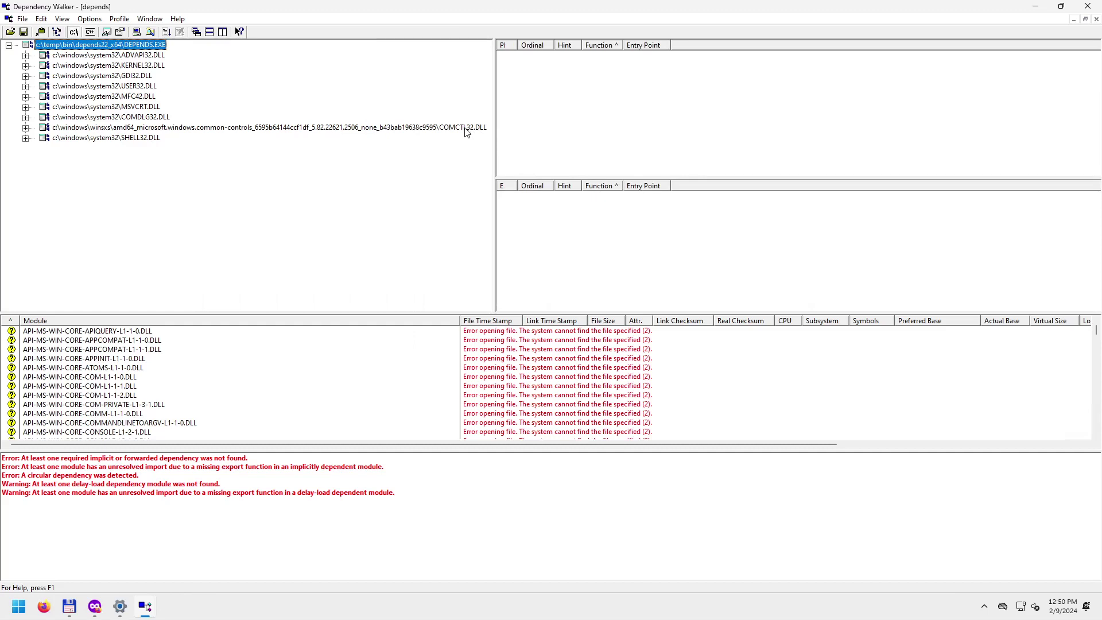
{"action": "left_click", "coordinate": [460, 131]}
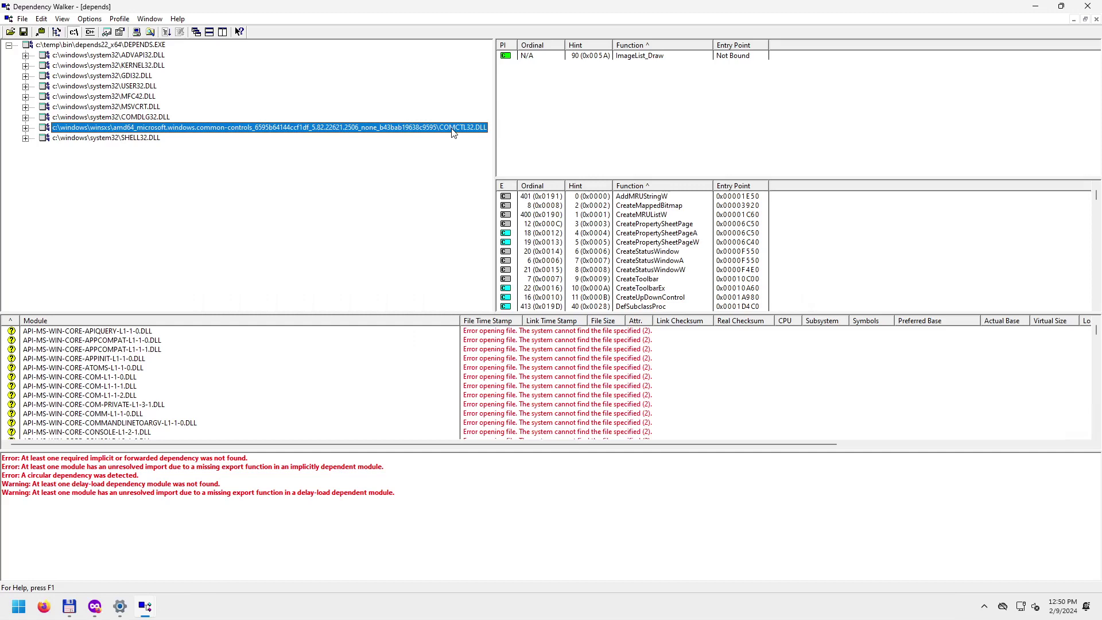
View SHELL32.DLL's imports and exports, and open and close a File Explorer window as an example of the Windows shell.
{"action": "left_click", "coordinate": [139, 140]}
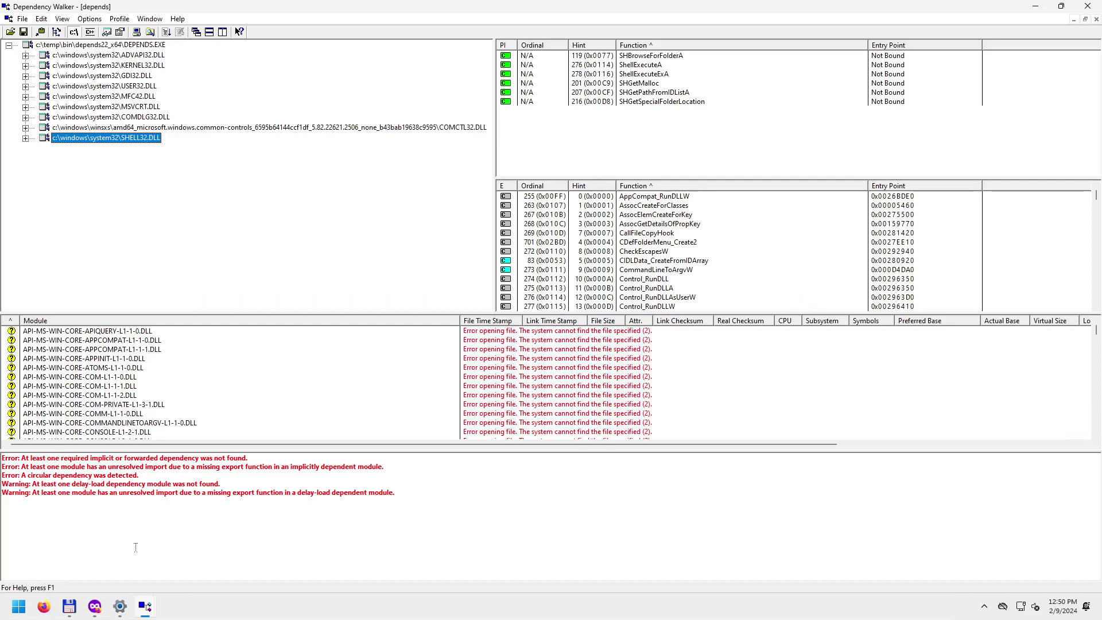
{"action": "left_click", "coordinate": [13, 610]}
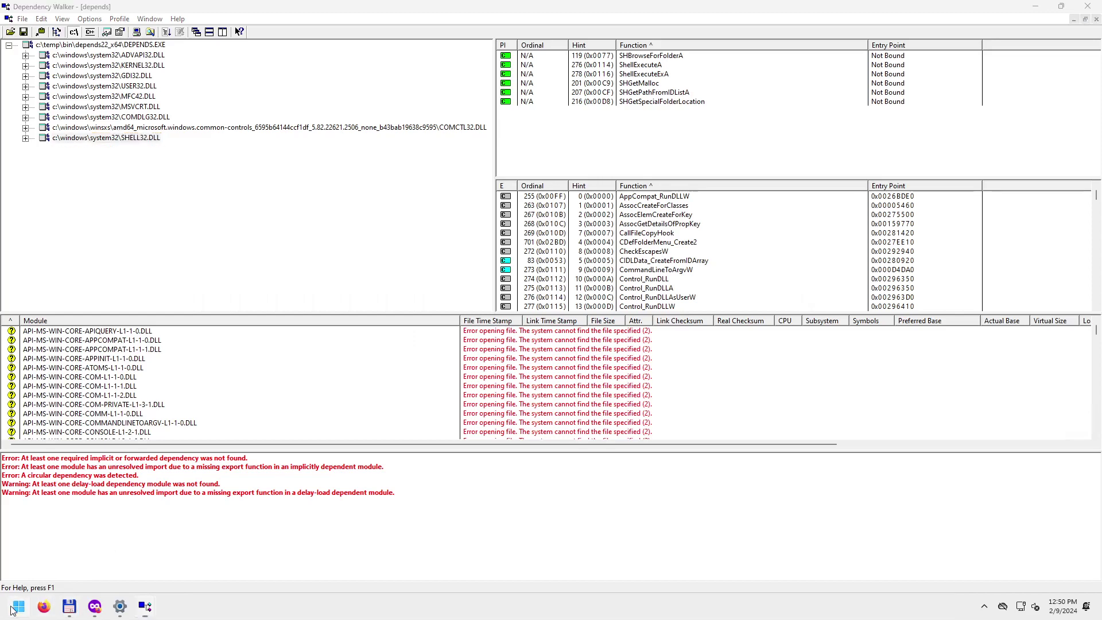
{"action": "left_click", "coordinate": [13, 609]}
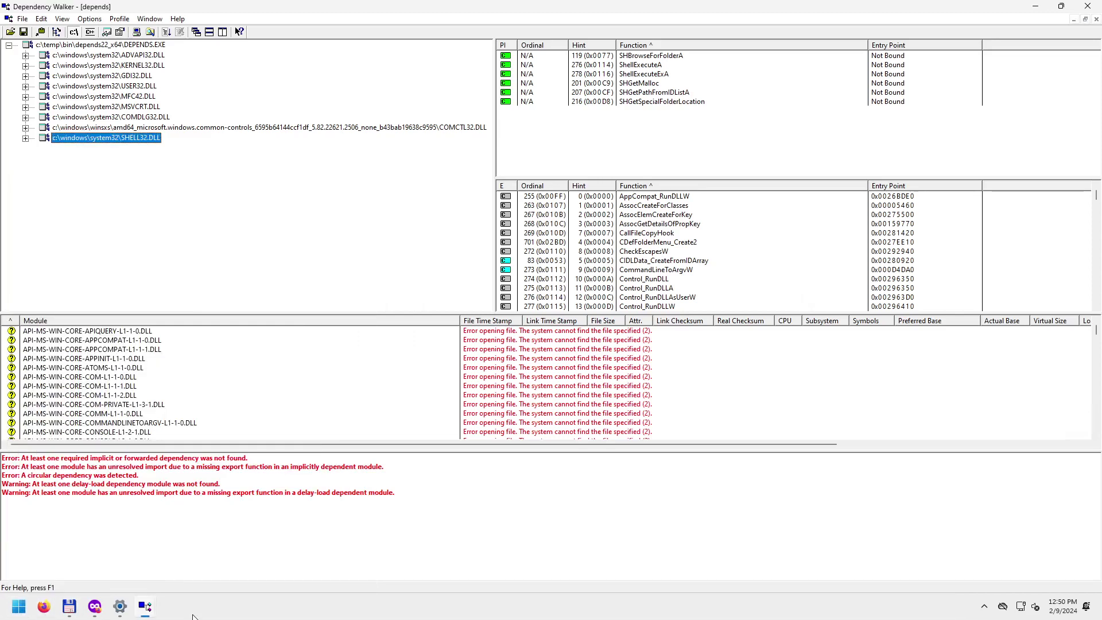
{"action": "right_click", "coordinate": [207, 611]}
{"action": "left_click", "coordinate": [395, 602]}
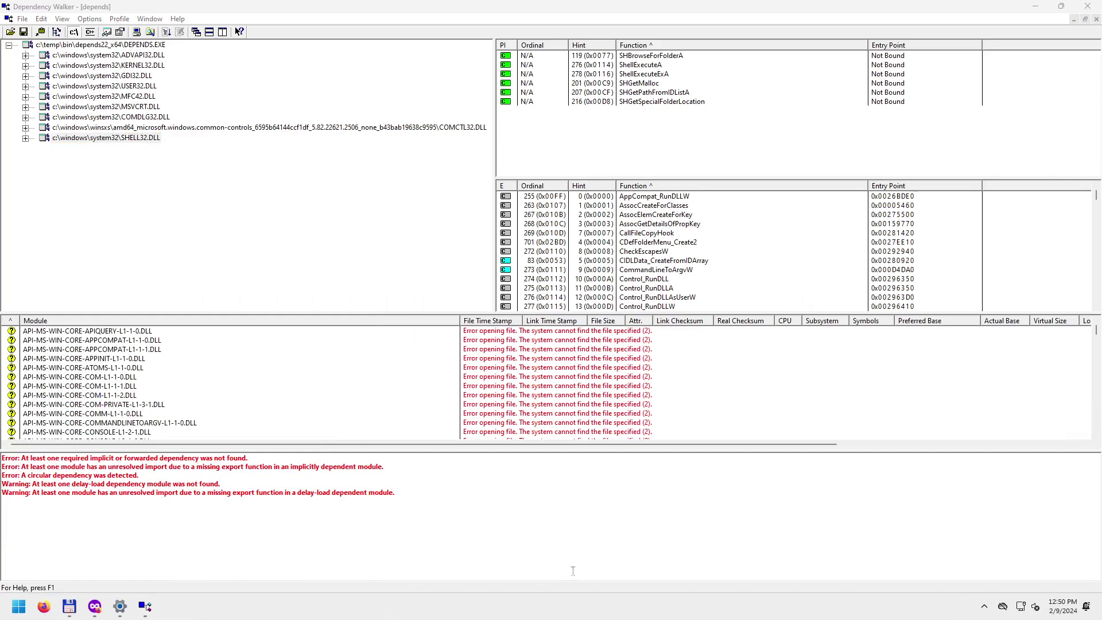
{"action": "right_click", "coordinate": [18, 608]}
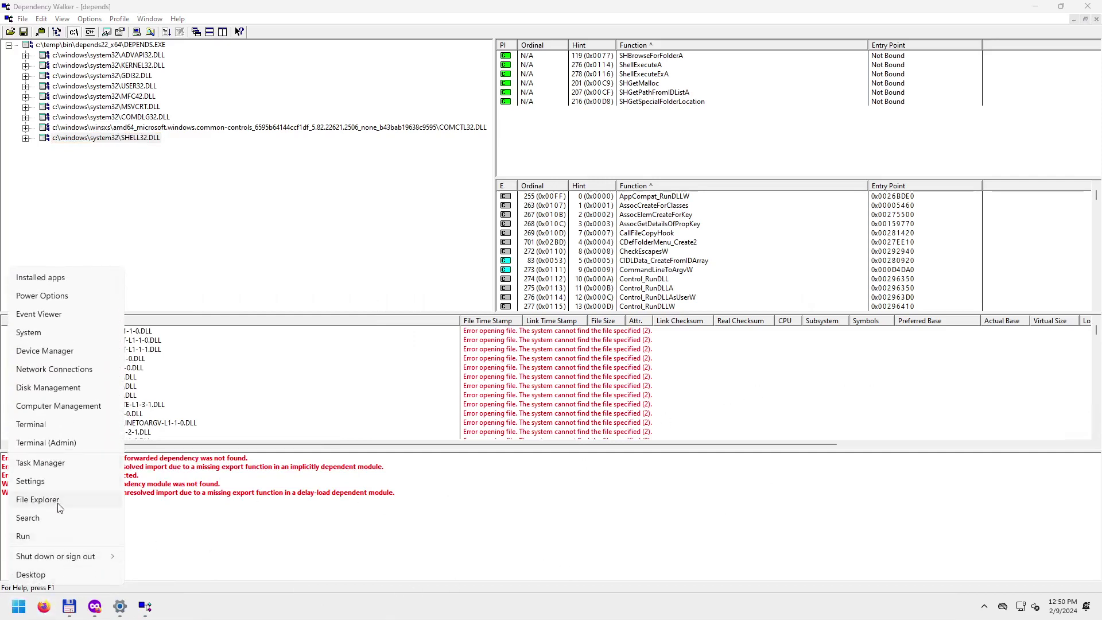
{"action": "left_click", "coordinate": [58, 500]}
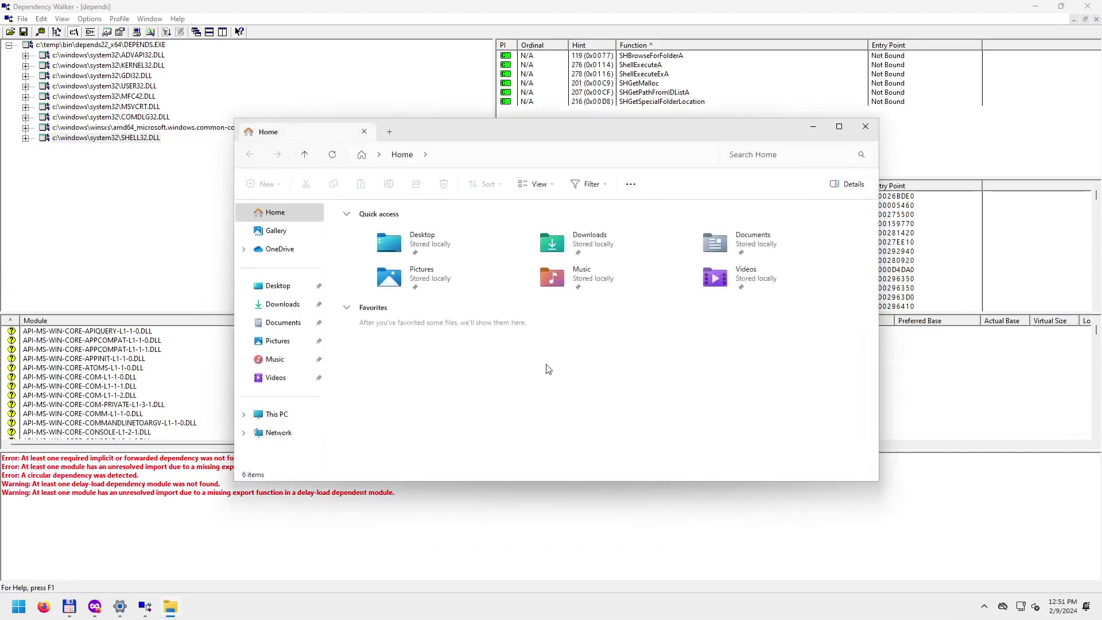
{"action": "left_click", "coordinate": [865, 126]}
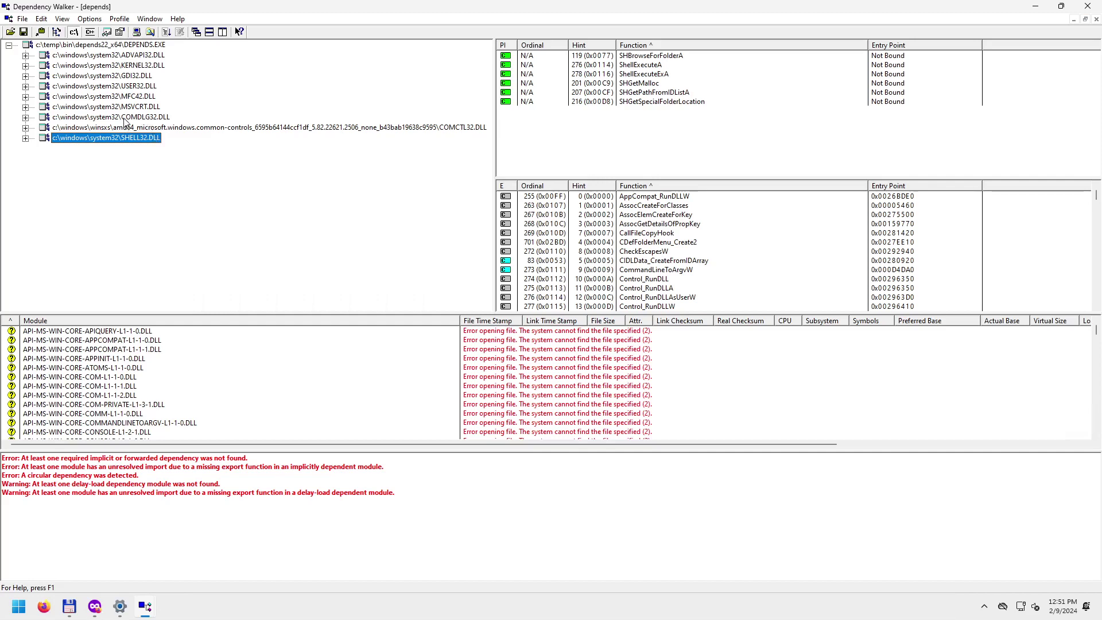
Select MSVCRT.DLL, MFC42.DLL, USER32.DLL and GDI32.DLL in turn to view their imports and exports.
{"action": "left_click", "coordinate": [134, 107]}
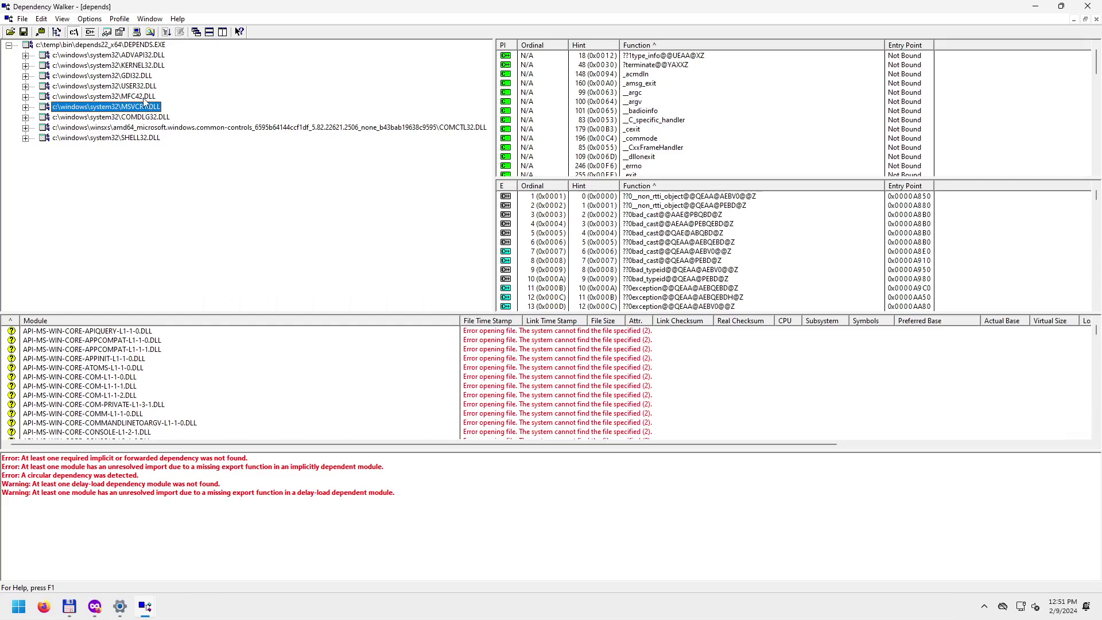
{"action": "left_click", "coordinate": [141, 96]}
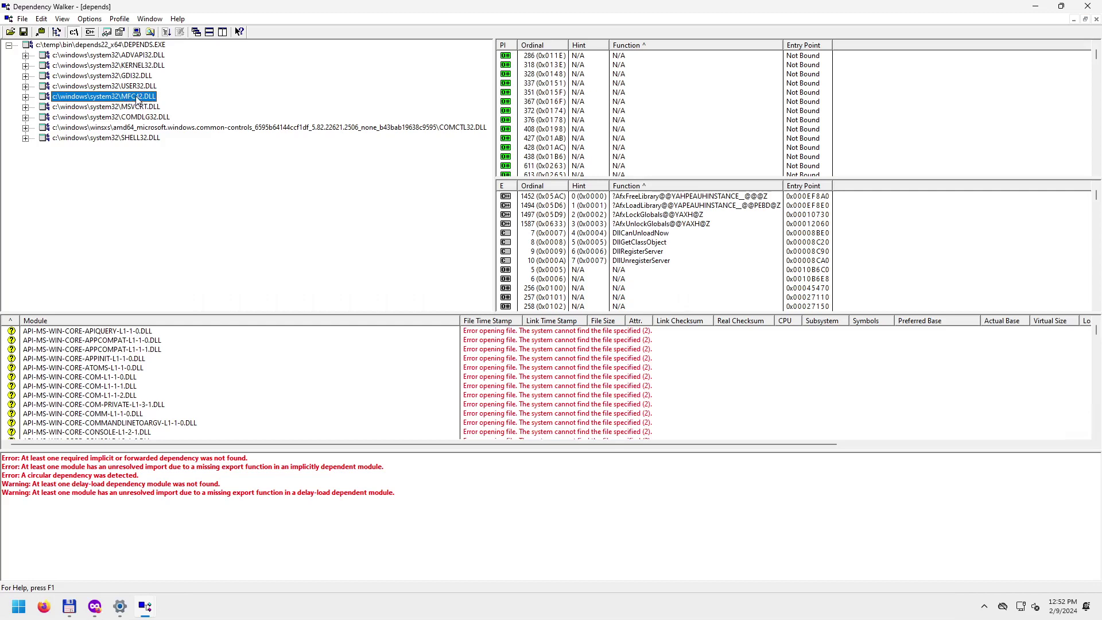
{"action": "key", "text": "Up"}
{"action": "key", "text": "Up"}
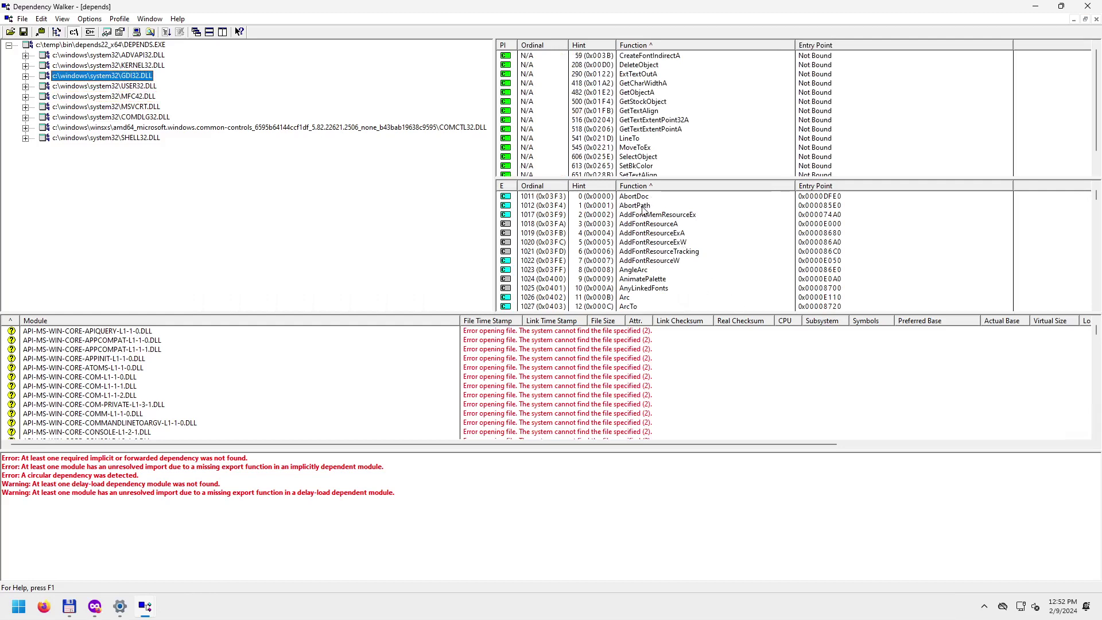
Examine GDI32.DLL's exported functions, highlighting AddFontResourceA, Arc and BRUSHOBJ_pvAllocRbrush.
{"action": "left_click", "coordinate": [672, 224]}
{"action": "scroll", "coordinate": [682, 269], "scroll_direction": "down", "scroll_amount": 1}
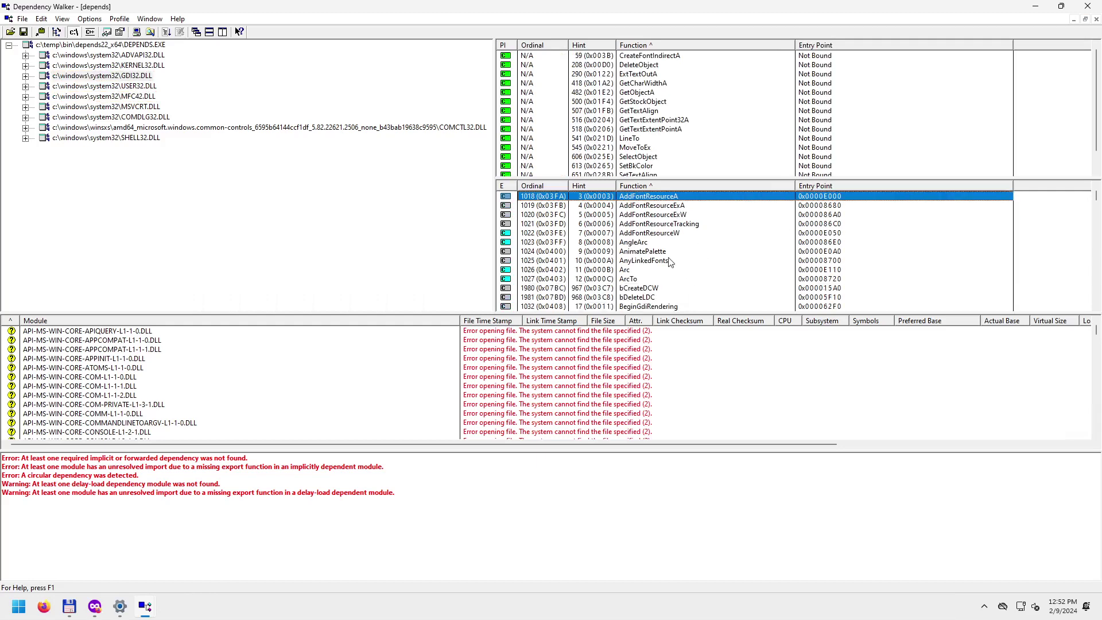
{"action": "scroll", "coordinate": [660, 251], "scroll_direction": "up", "scroll_amount": 2}
{"action": "scroll", "coordinate": [662, 287], "scroll_direction": "down", "scroll_amount": 4}
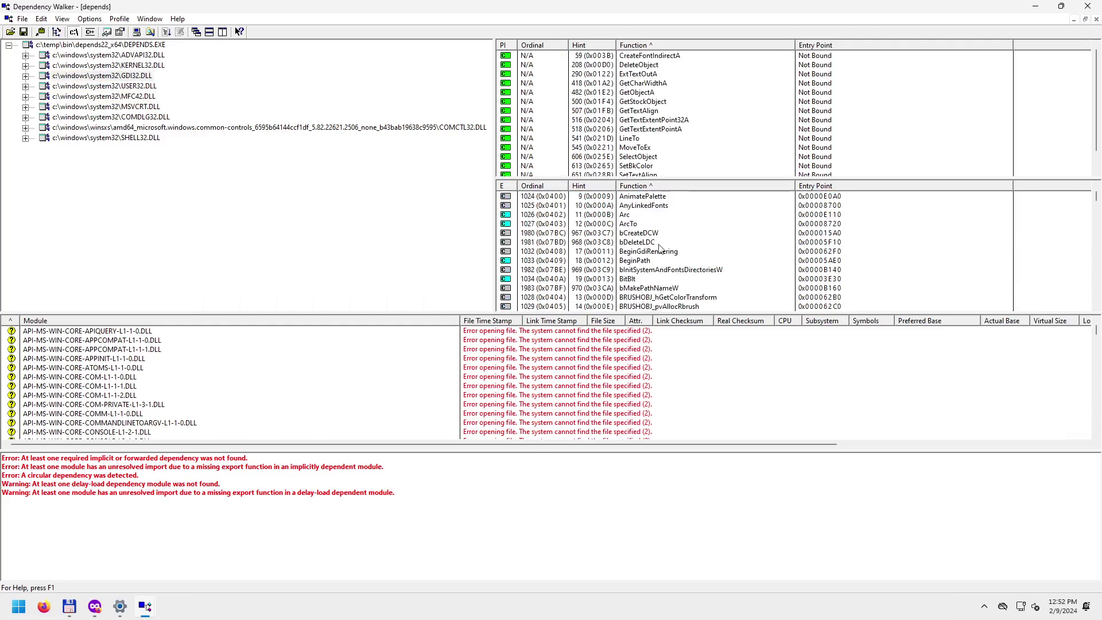
{"action": "left_click", "coordinate": [648, 217]}
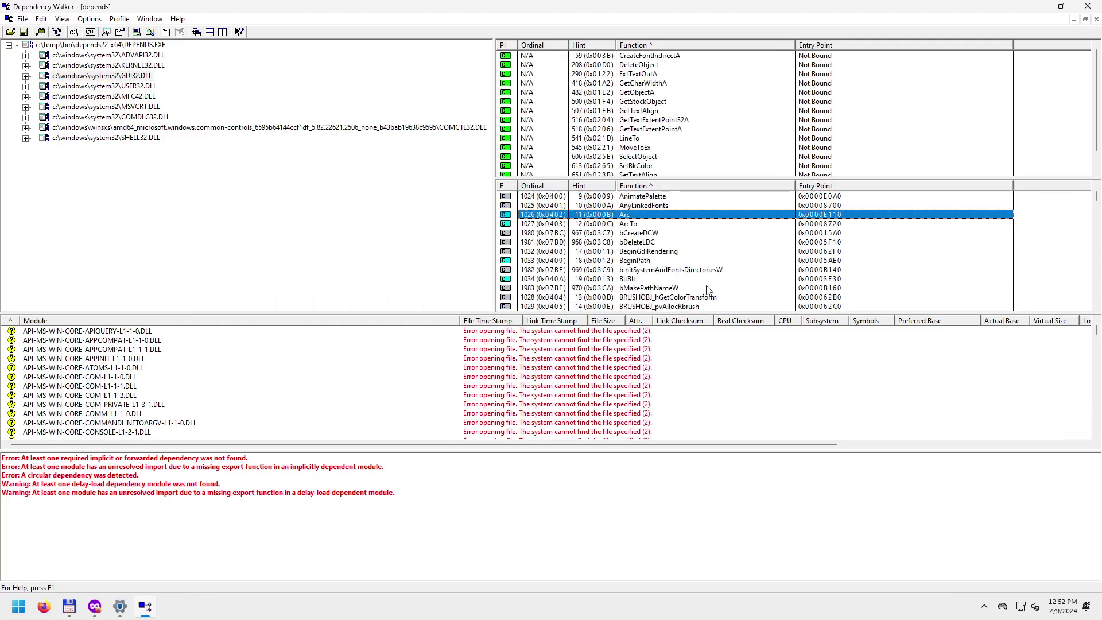
{"action": "scroll", "coordinate": [707, 289], "scroll_direction": "down", "scroll_amount": 1}
{"action": "left_click", "coordinate": [658, 225]}
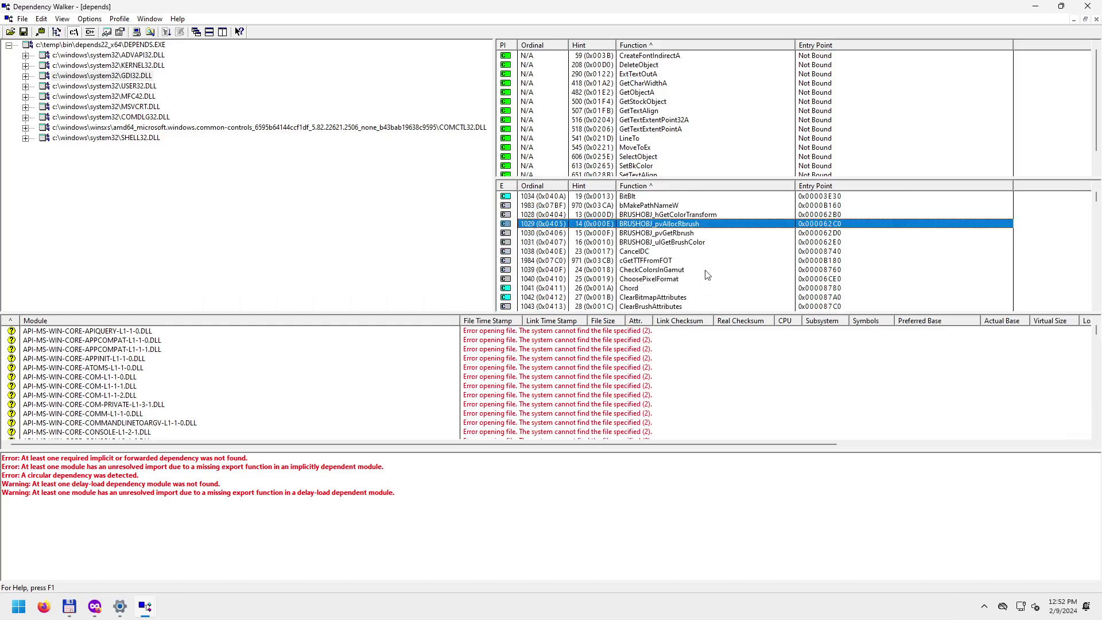
{"action": "scroll", "coordinate": [696, 290], "scroll_direction": "down", "scroll_amount": 5}
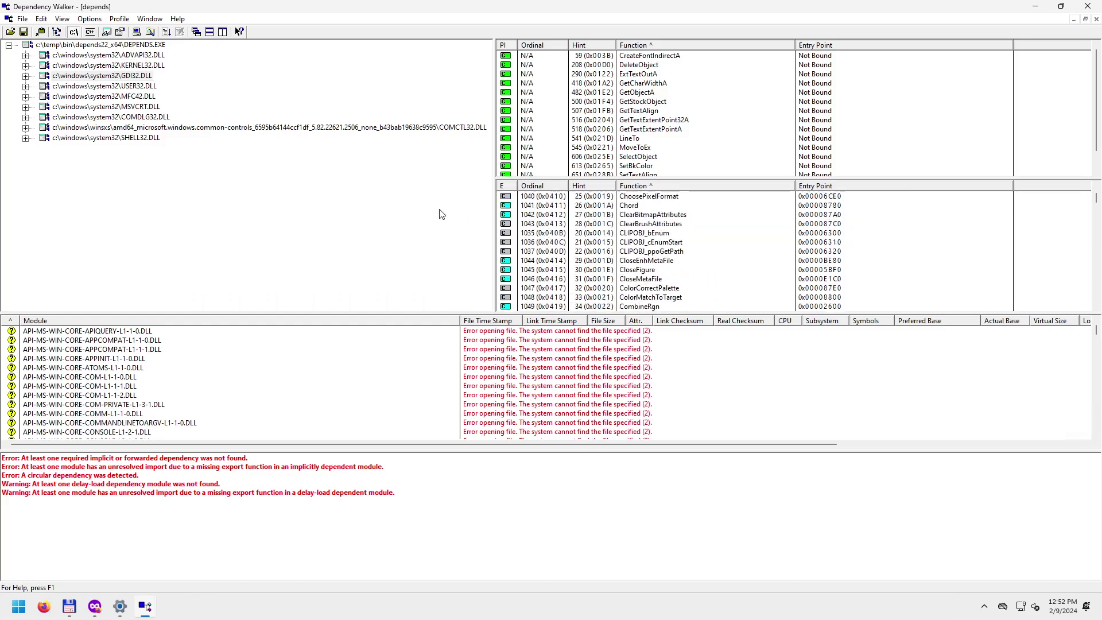
Select COMCTL32.DLL and examine its exported functions as far as the DPA and DSA entries.
{"action": "left_click", "coordinate": [240, 129]}
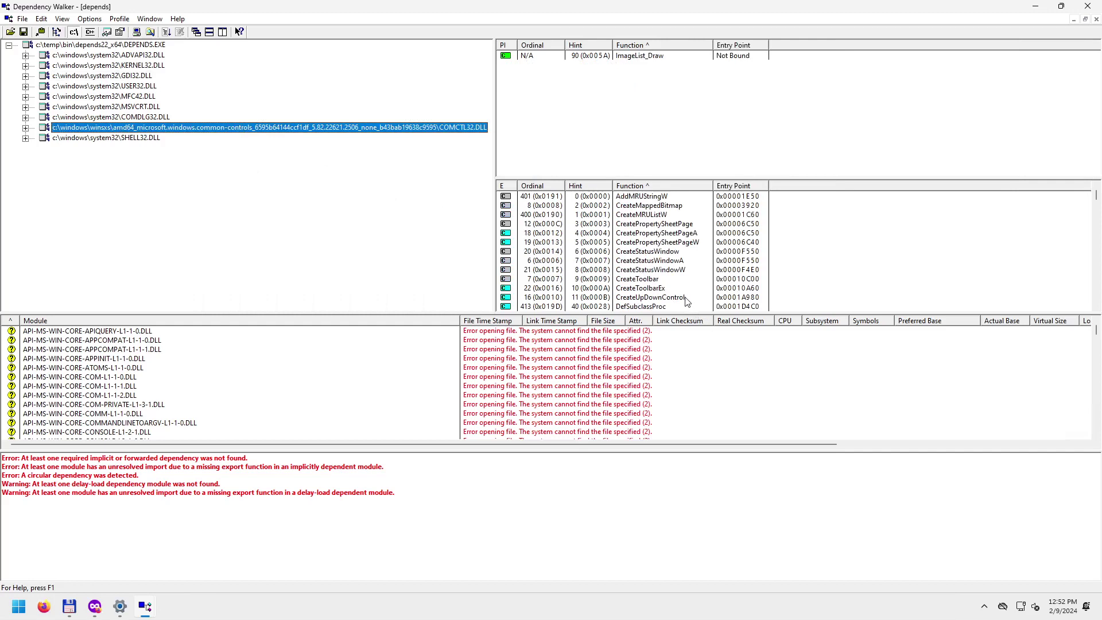
{"action": "scroll", "coordinate": [688, 279], "scroll_direction": "down", "scroll_amount": 2}
{"action": "scroll", "coordinate": [688, 279], "scroll_direction": "down", "scroll_amount": 7}
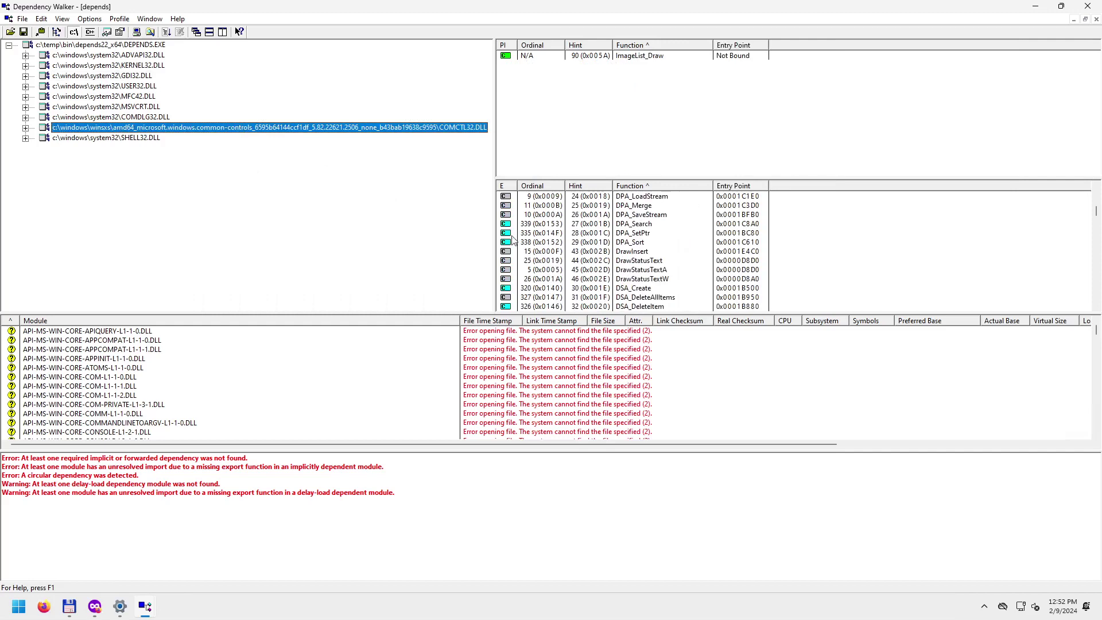
Select SHELL32.DLL and examine its exported functions down to the SHChangeNotify entries, highlighting SHChangeNotifyRegisterThread.
{"action": "left_click", "coordinate": [157, 139]}
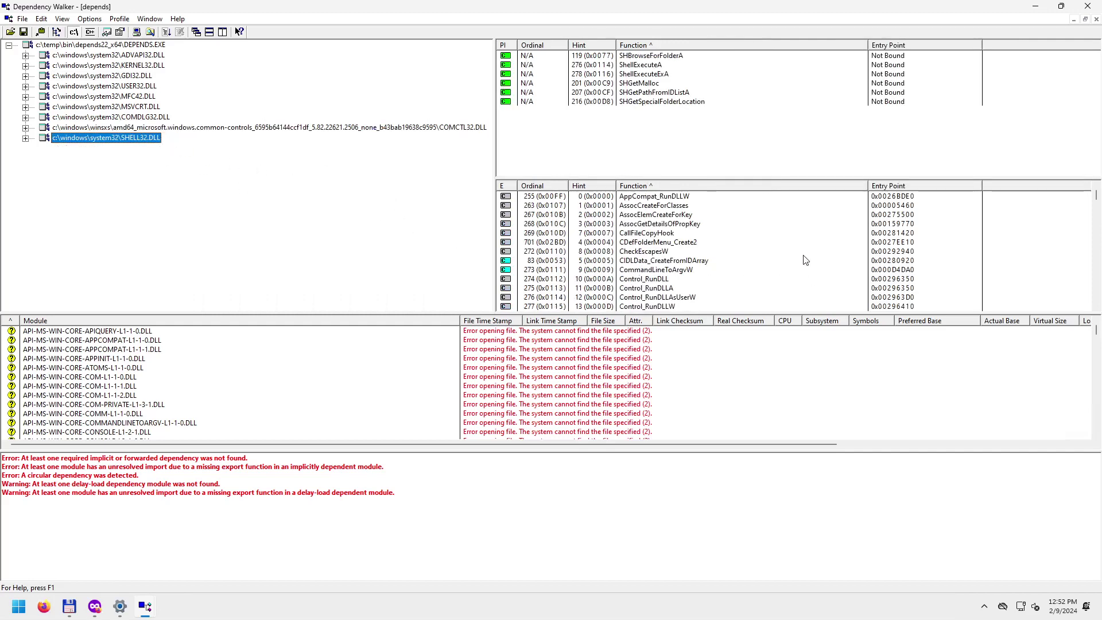
{"action": "scroll", "coordinate": [777, 237], "scroll_direction": "down", "scroll_amount": 5}
{"action": "scroll", "coordinate": [778, 236], "scroll_direction": "down", "scroll_amount": 10}
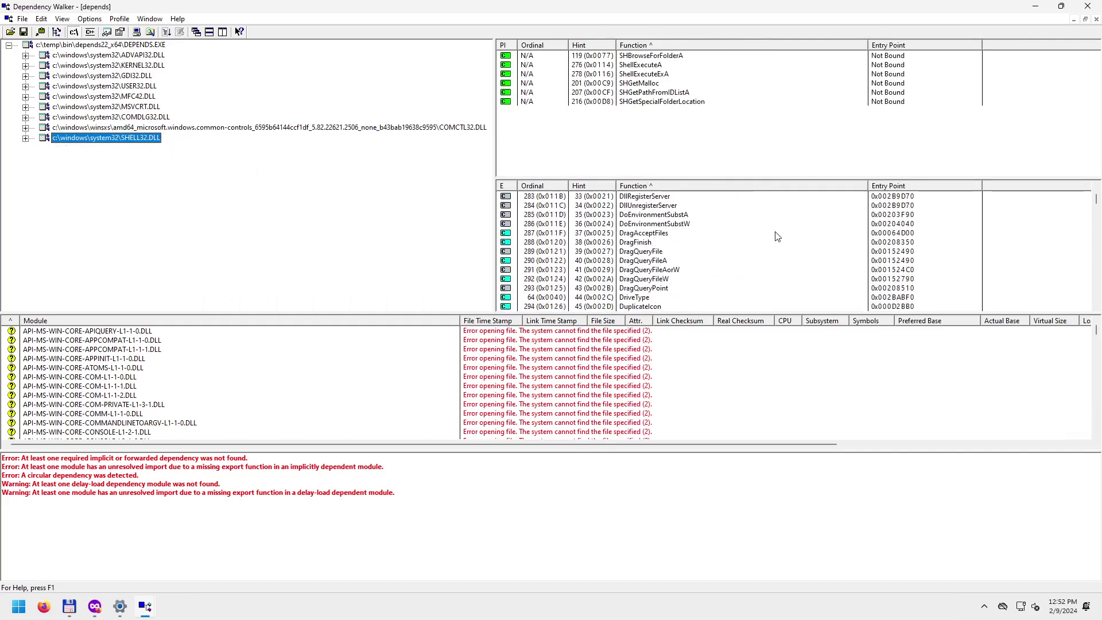
{"action": "scroll", "coordinate": [777, 237], "scroll_direction": "down", "scroll_amount": 4}
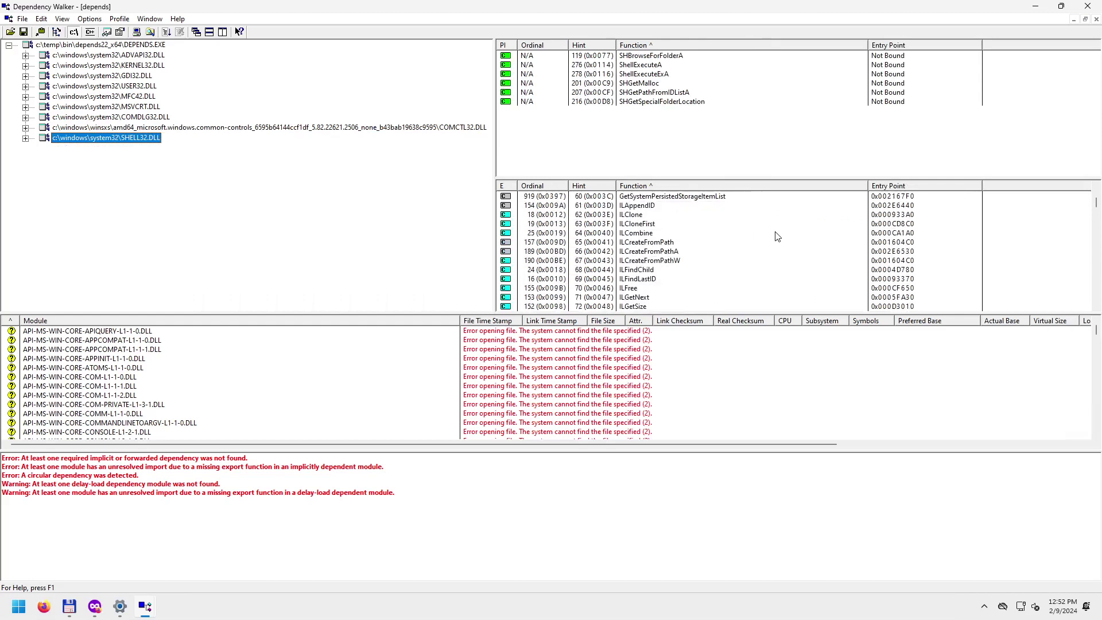
{"action": "scroll", "coordinate": [716, 222], "scroll_direction": "down", "scroll_amount": 6}
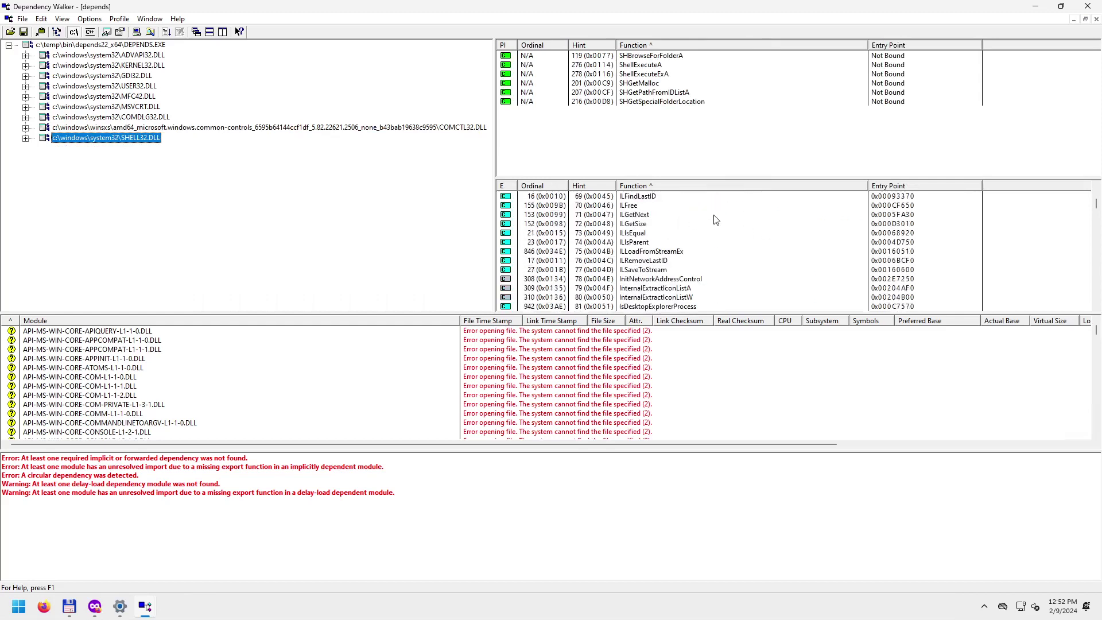
{"action": "scroll", "coordinate": [716, 222], "scroll_direction": "down", "scroll_amount": 20}
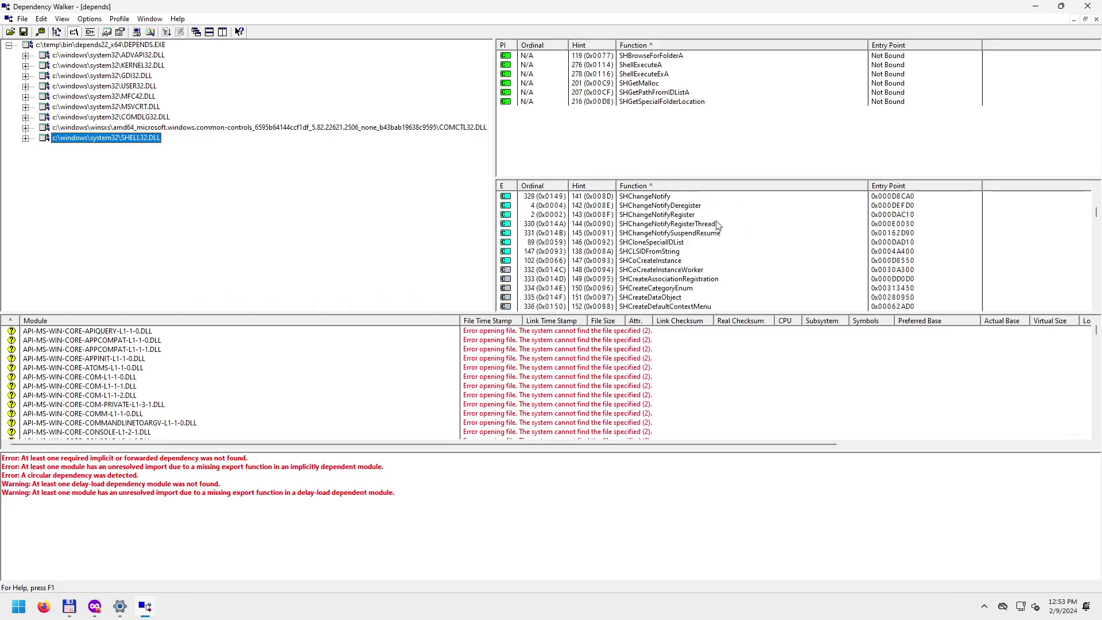
{"action": "left_click", "coordinate": [650, 224]}
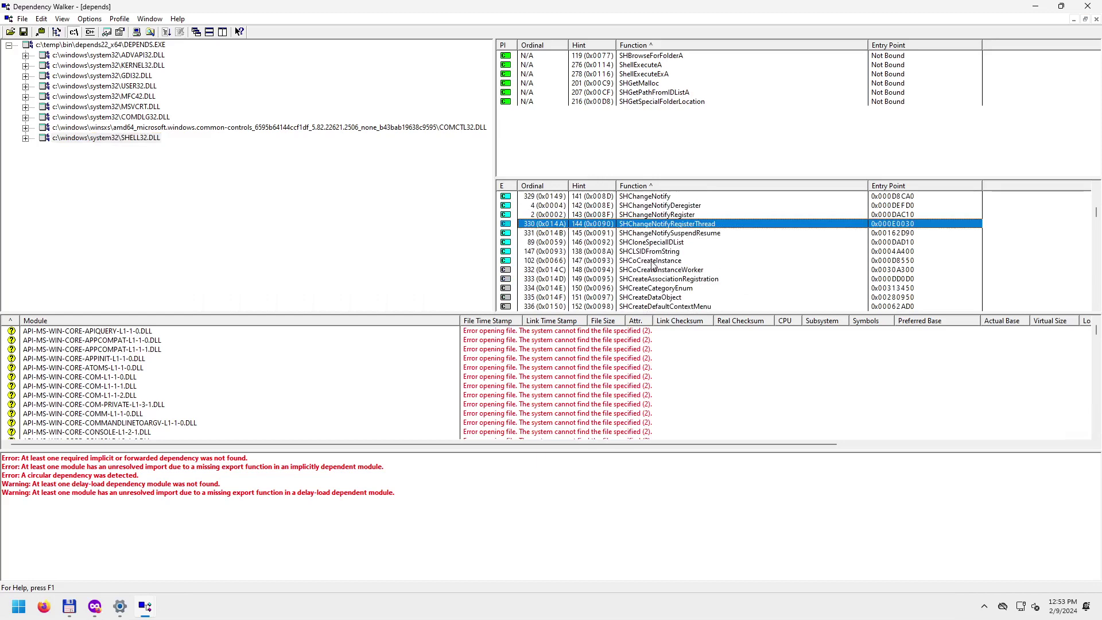
Select COMCTL32.DLL again, enlarge its export function list, and highlight DllGetVersion.
{"action": "left_click", "coordinate": [284, 128]}
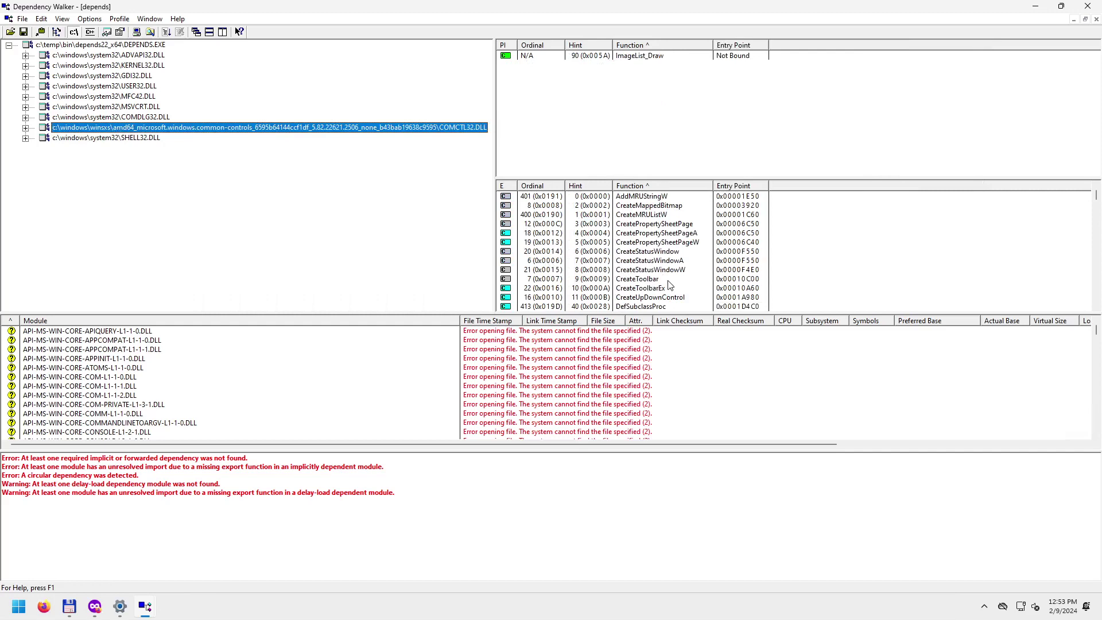
{"action": "left_click_drag", "start_coordinate": [667, 178], "coordinate": [665, 129]}
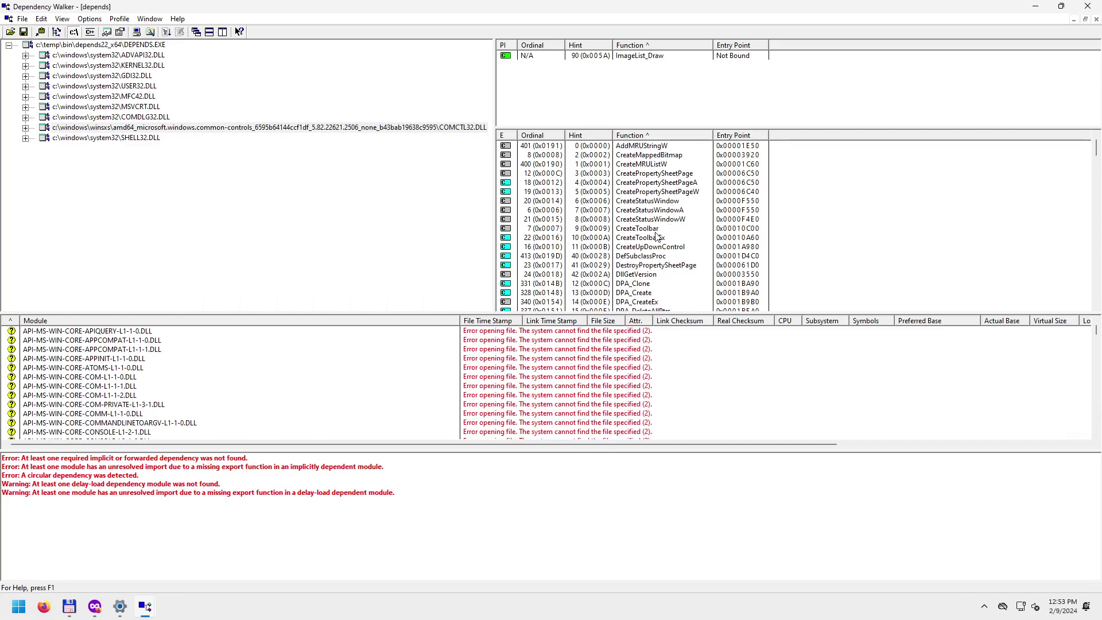
{"action": "scroll", "coordinate": [651, 295], "scroll_direction": "down", "scroll_amount": 2}
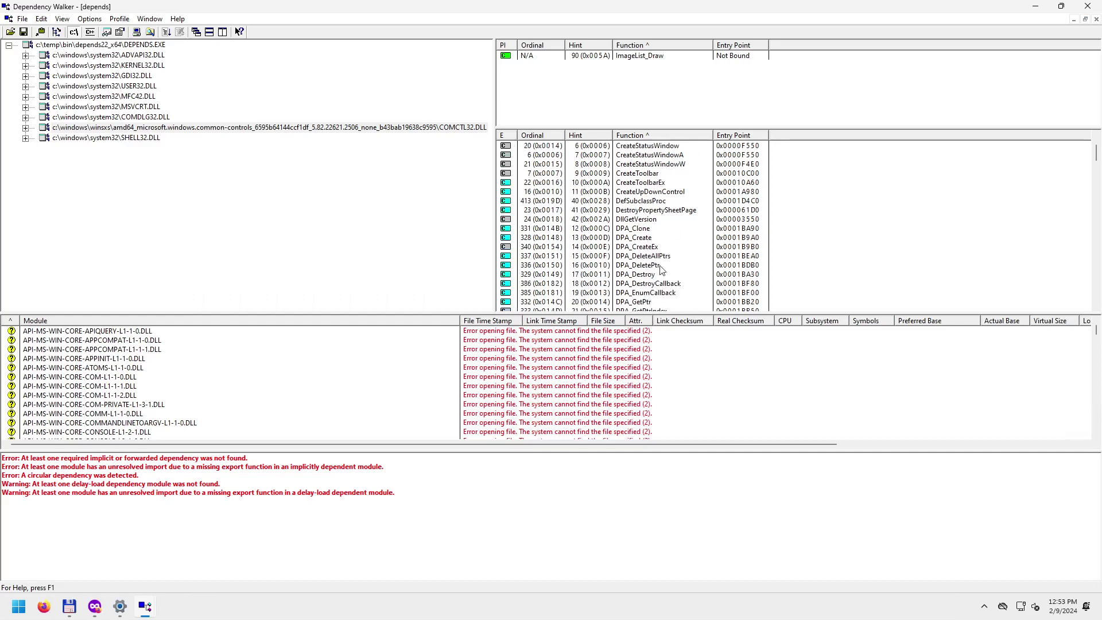
{"action": "left_click", "coordinate": [646, 220]}
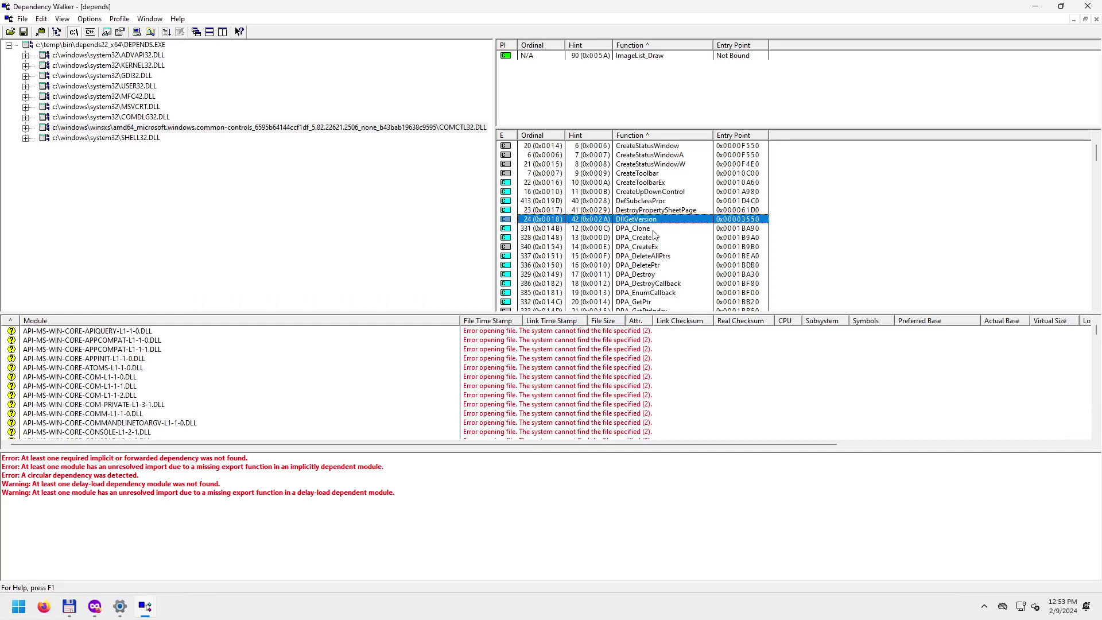
Examine COMCTL32.DLL's exports down to the ImageList functions and return to the start of the list.
{"action": "scroll", "coordinate": [657, 241], "scroll_direction": "down", "scroll_amount": 10}
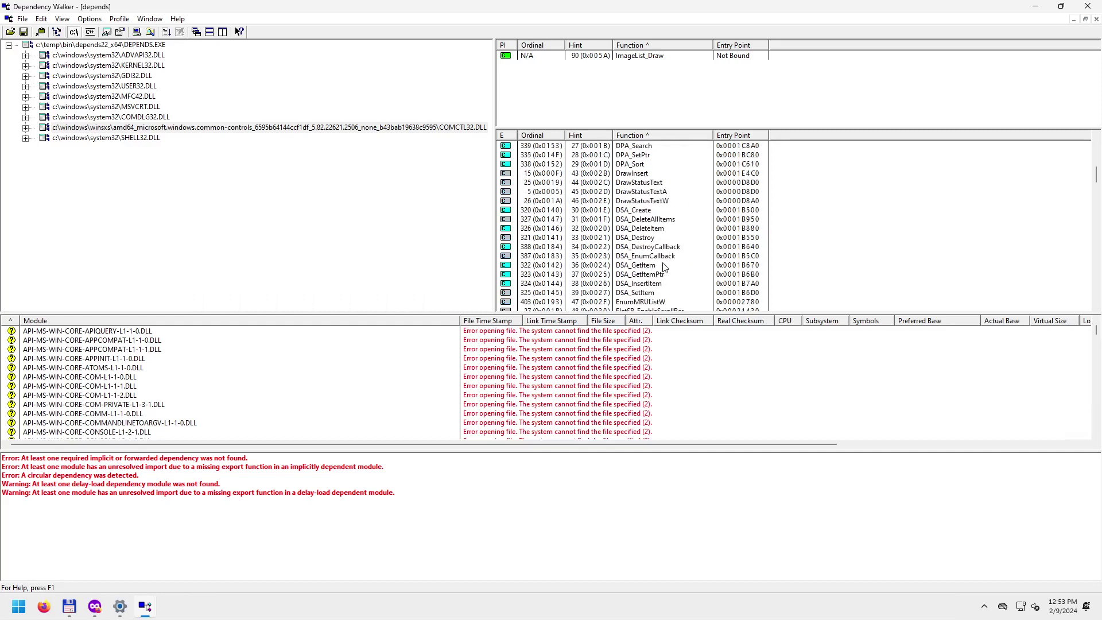
{"action": "scroll", "coordinate": [664, 267], "scroll_direction": "down", "scroll_amount": 5}
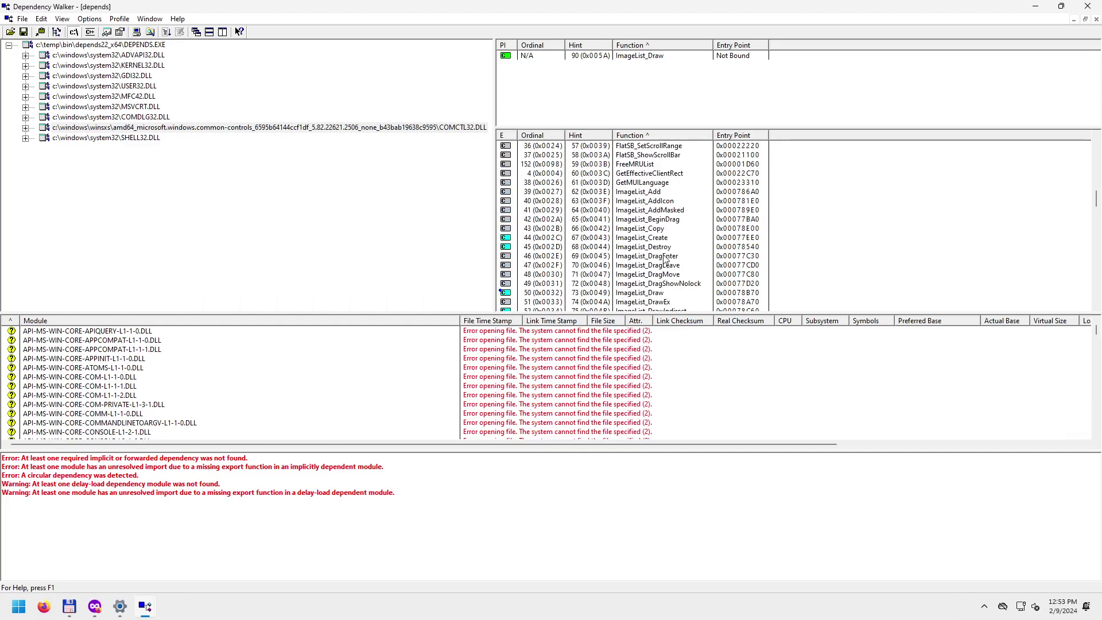
{"action": "left_click", "coordinate": [641, 198]}
{"action": "scroll", "coordinate": [743, 259], "scroll_direction": "up", "scroll_amount": 12}
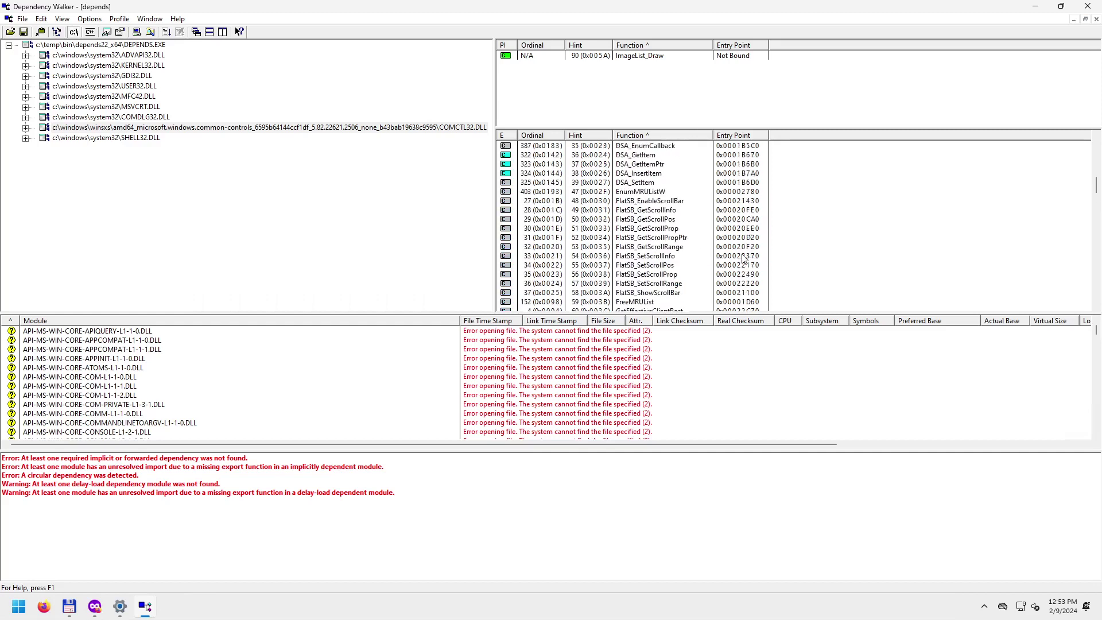
{"action": "scroll", "coordinate": [744, 258], "scroll_direction": "up", "scroll_amount": 7}
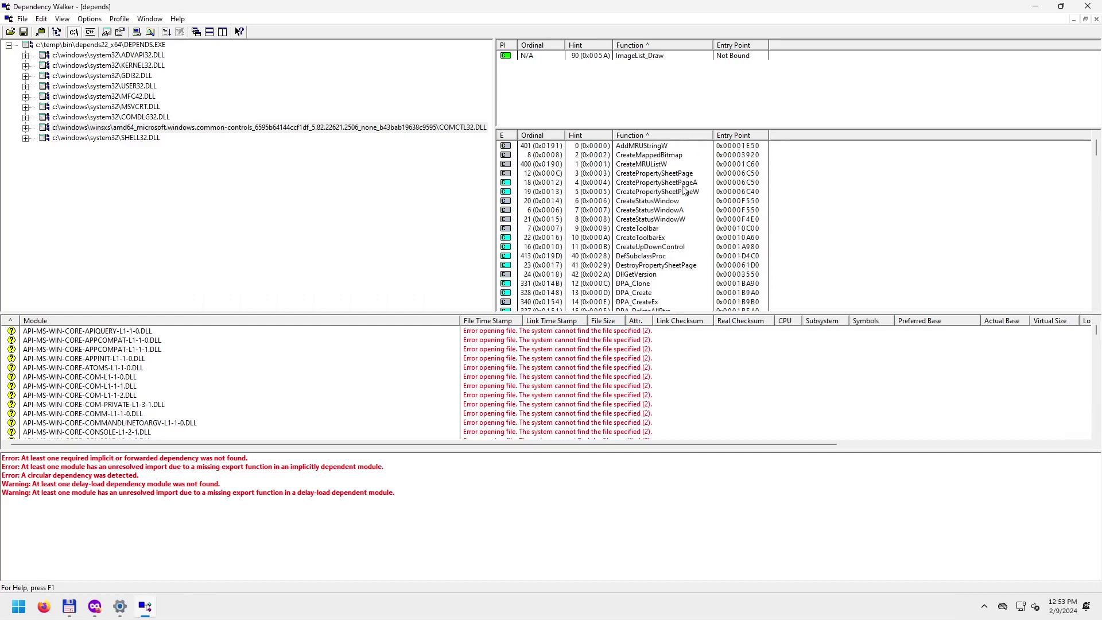
Highlight CreateToolbarEx in COMCTL32.DLL's exports and review the list down to the InitCommonControls and PropertySheet functions.
{"action": "left_click", "coordinate": [653, 230]}
{"action": "left_click", "coordinate": [656, 238]}
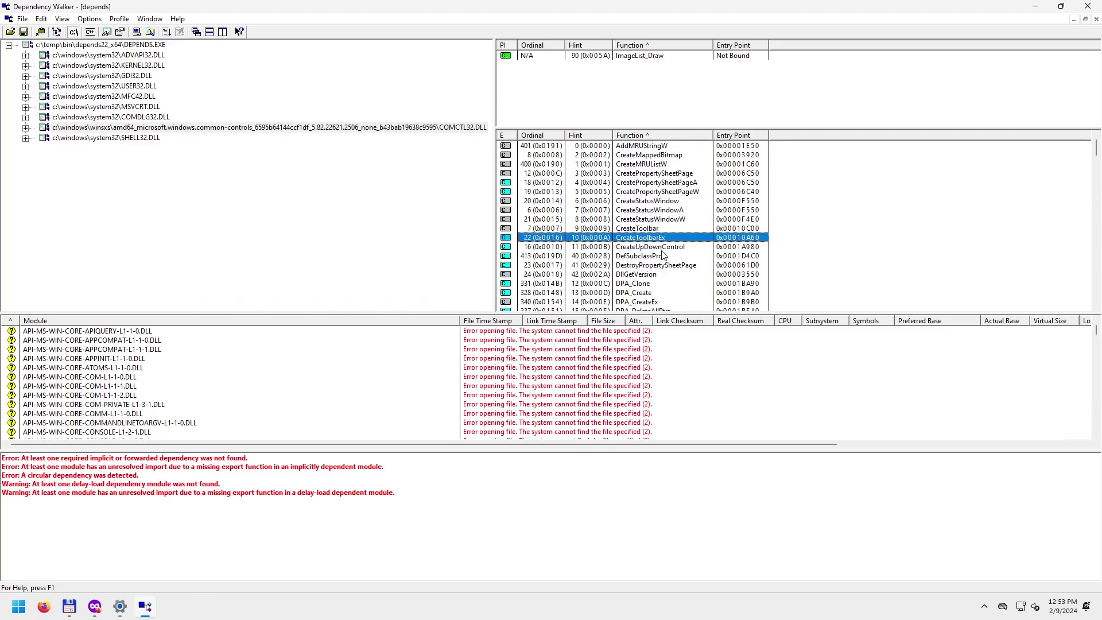
{"action": "scroll", "coordinate": [703, 281], "scroll_direction": "down", "scroll_amount": 15}
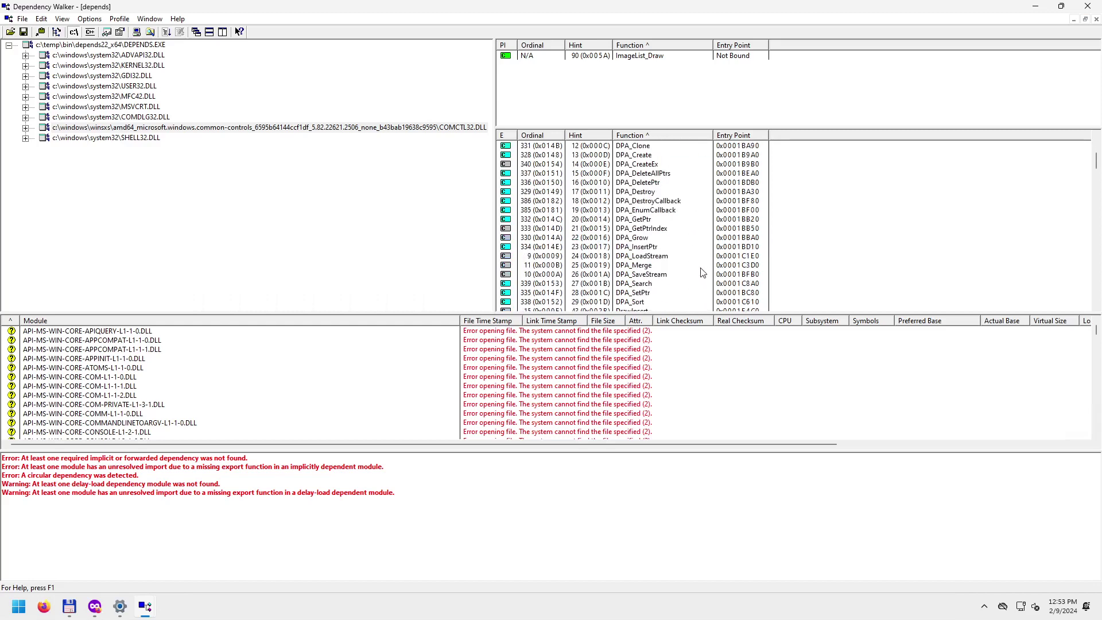
{"action": "scroll", "coordinate": [699, 277], "scroll_direction": "down", "scroll_amount": 12}
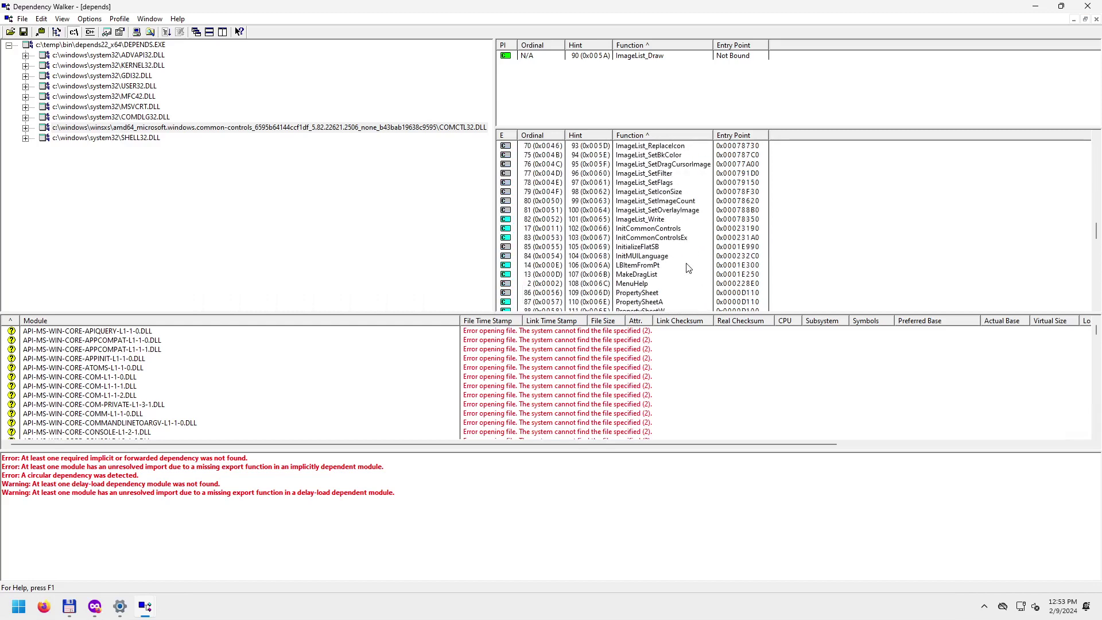
{"action": "scroll", "coordinate": [688, 268], "scroll_direction": "down", "scroll_amount": 2}
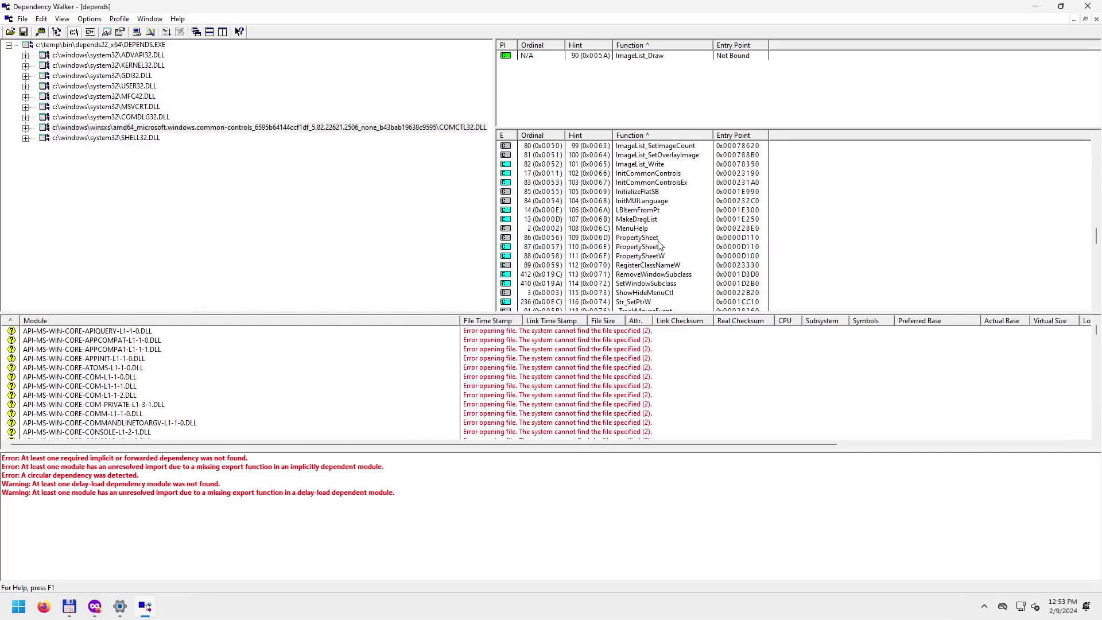
Review COMCTL32.DLL's remaining exports down to the unnamed ordinal entries and highlight the PropertySheet function.
{"action": "scroll", "coordinate": [673, 271], "scroll_direction": "down", "scroll_amount": 2}
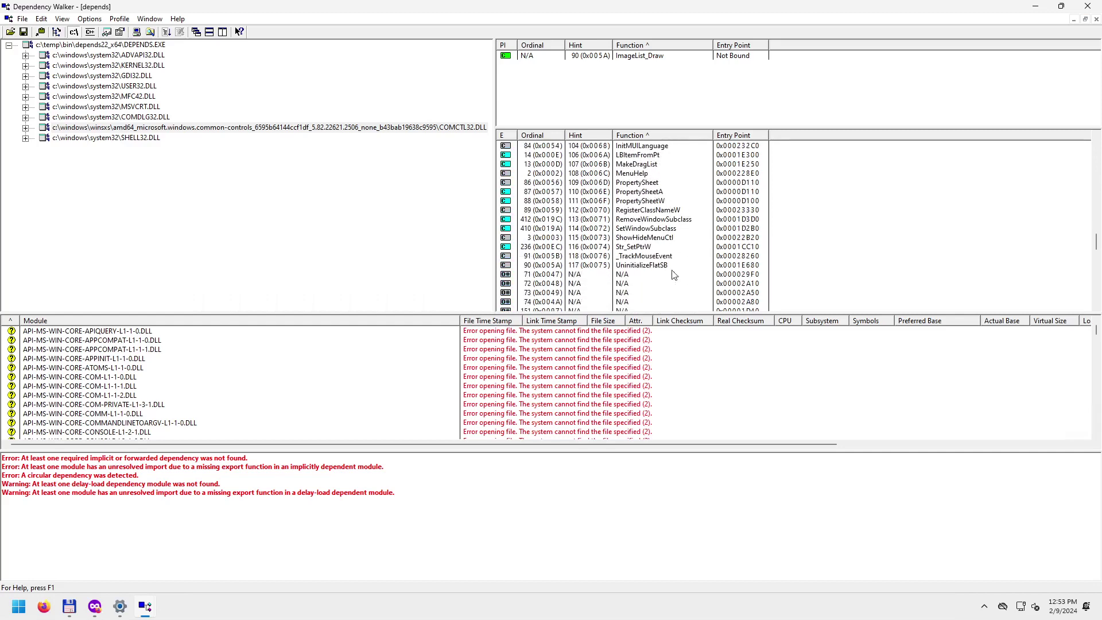
{"action": "scroll", "coordinate": [674, 276], "scroll_direction": "down", "scroll_amount": 20}
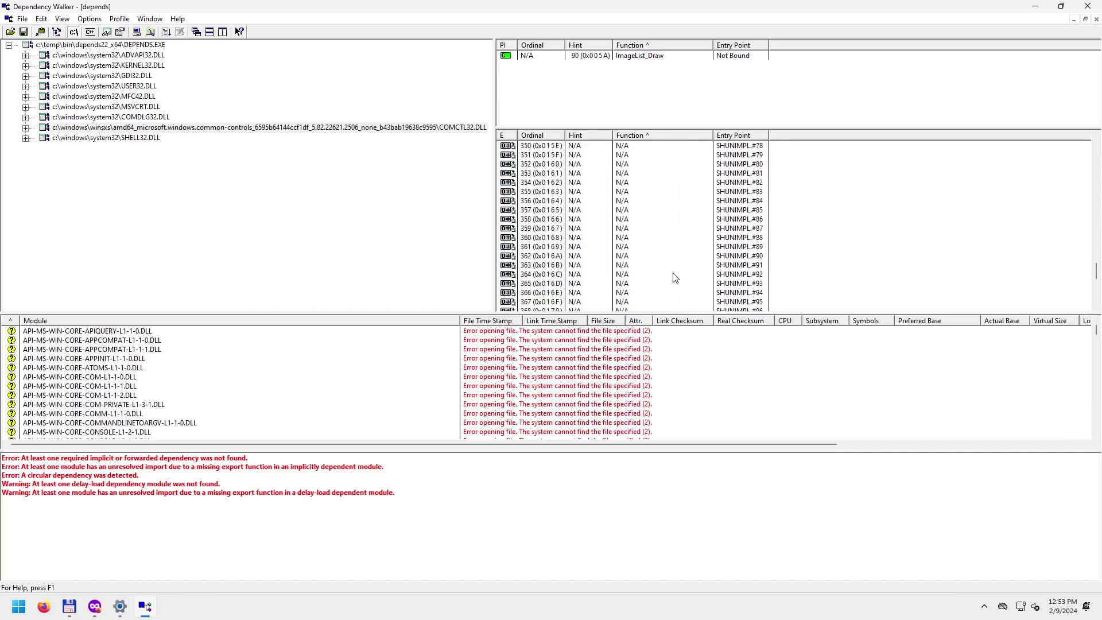
{"action": "scroll", "coordinate": [675, 278], "scroll_direction": "up", "scroll_amount": 20}
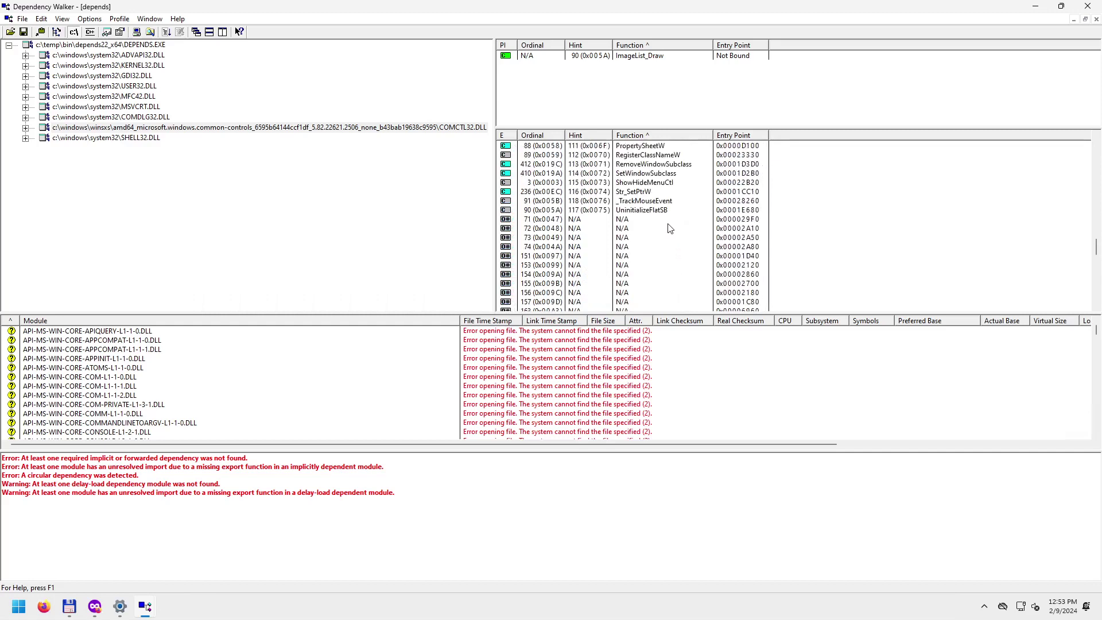
{"action": "scroll", "coordinate": [639, 224], "scroll_direction": "up", "scroll_amount": 2}
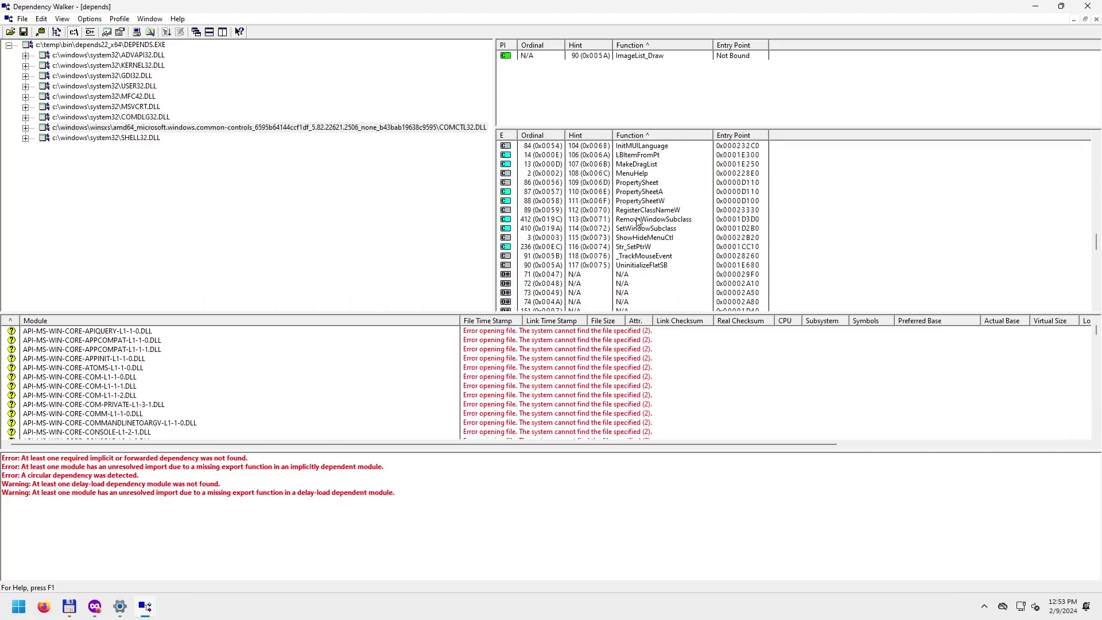
{"action": "left_click", "coordinate": [646, 183]}
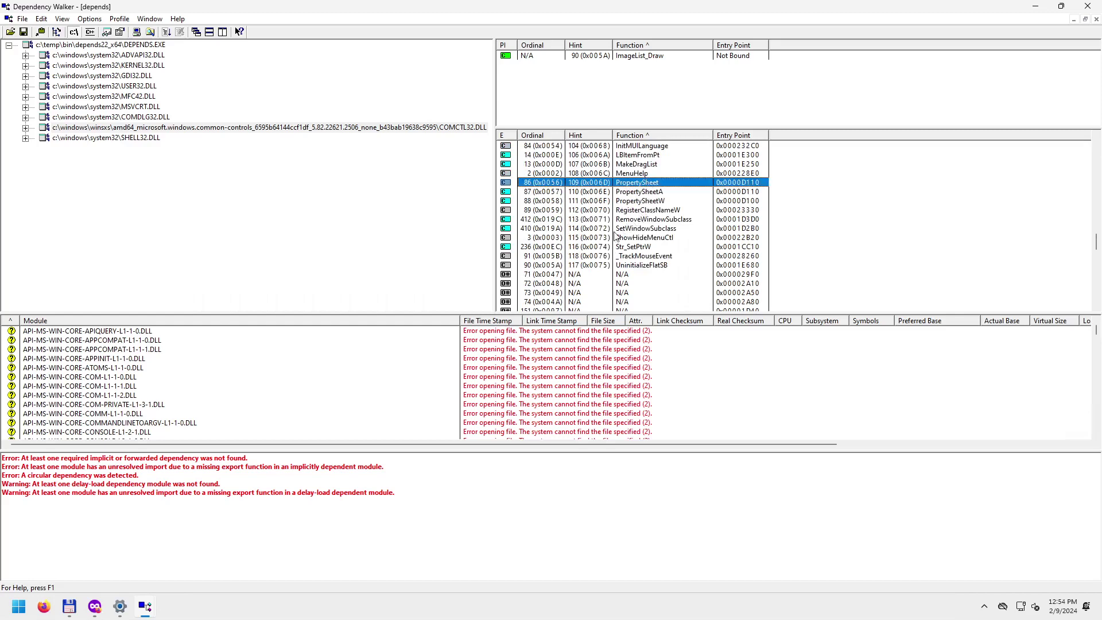
{"action": "scroll", "coordinate": [676, 228], "scroll_direction": "up", "scroll_amount": 3}
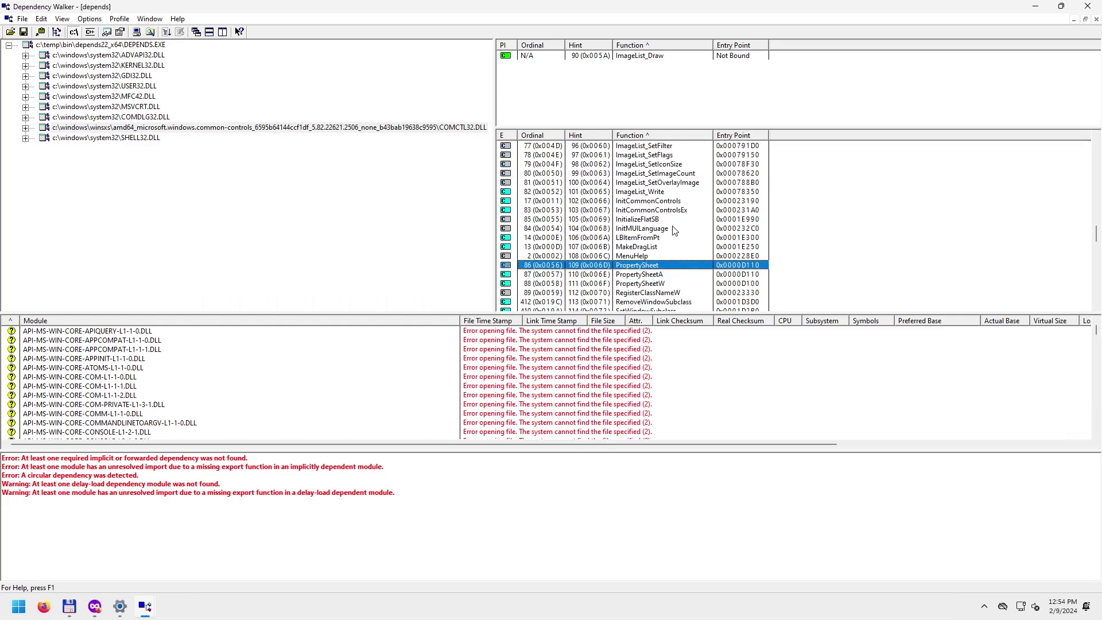
Select COMDLG32.DLL and highlight its ChooseColorA, ChooseFontA and GetOpenFileNameA exports.
{"action": "left_click", "coordinate": [152, 139]}
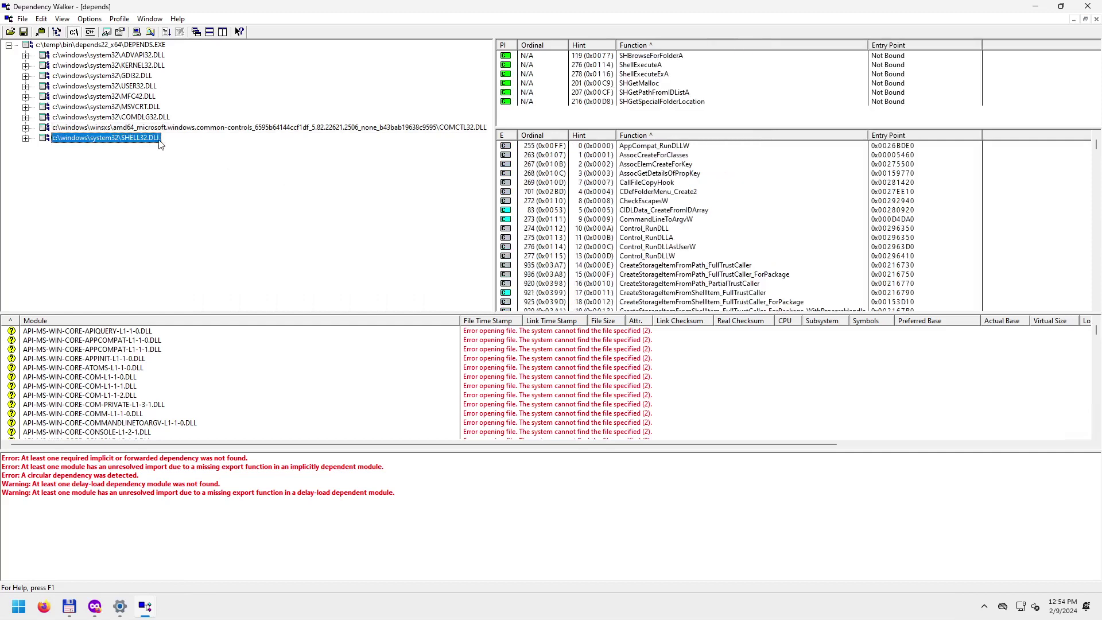
{"action": "left_click", "coordinate": [136, 117]}
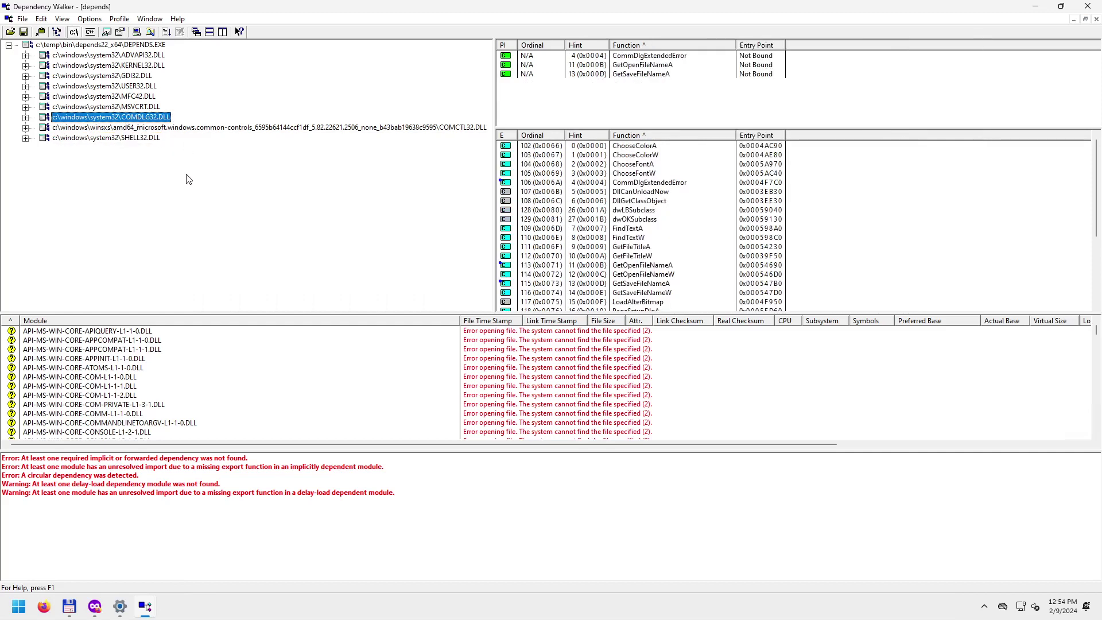
{"action": "left_click", "coordinate": [653, 148]}
{"action": "left_click", "coordinate": [639, 166]}
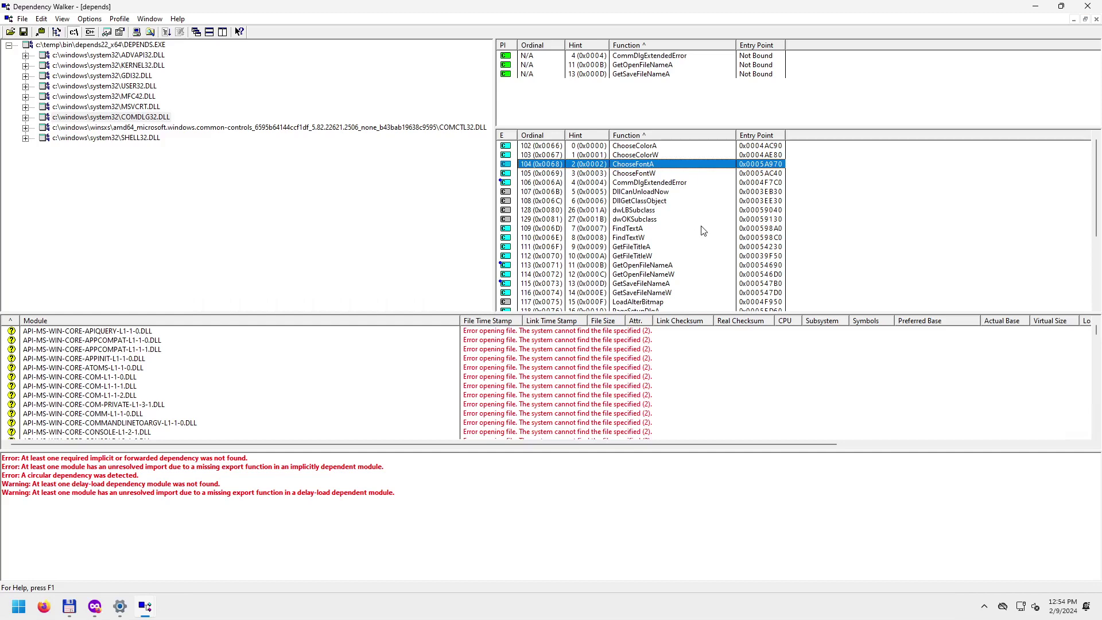
{"action": "left_click", "coordinate": [664, 266]}
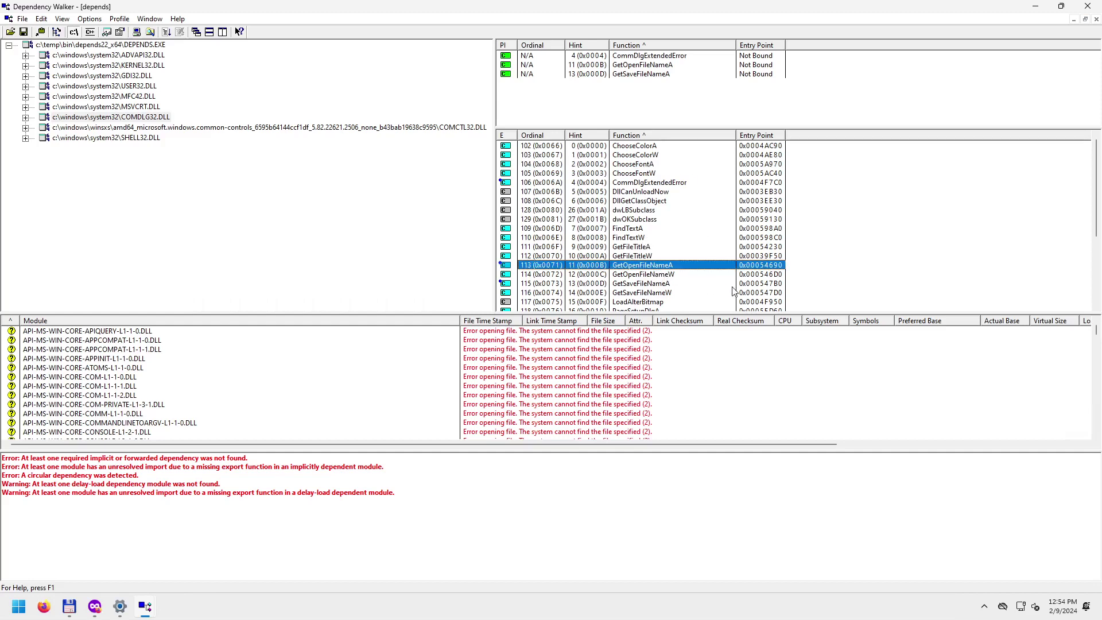
Examine the rest of COMDLG32.DLL's exports, highlighting PrintDlgA and PageSetupDlgA.
{"action": "scroll", "coordinate": [733, 290], "scroll_direction": "down", "scroll_amount": 3}
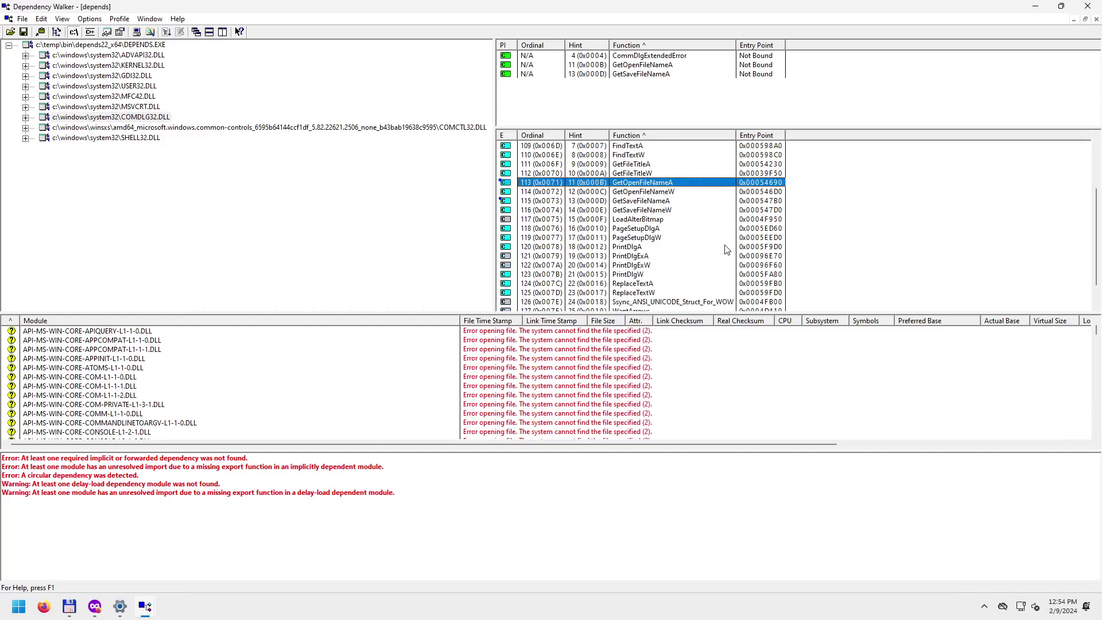
{"action": "left_click", "coordinate": [638, 248]}
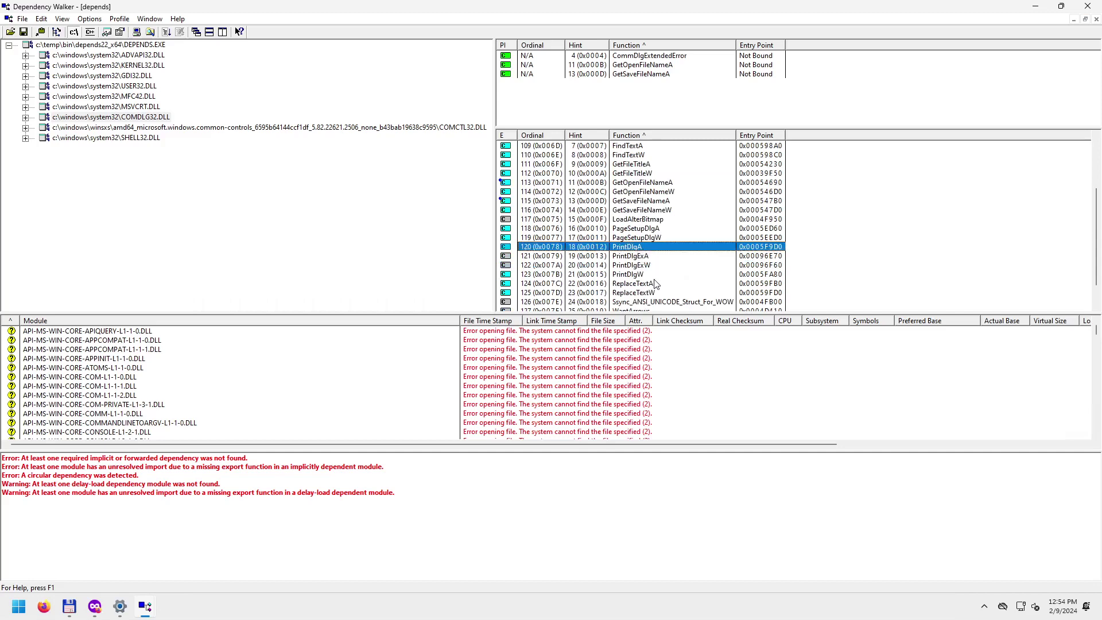
{"action": "scroll", "coordinate": [670, 282], "scroll_direction": "down", "scroll_amount": 1}
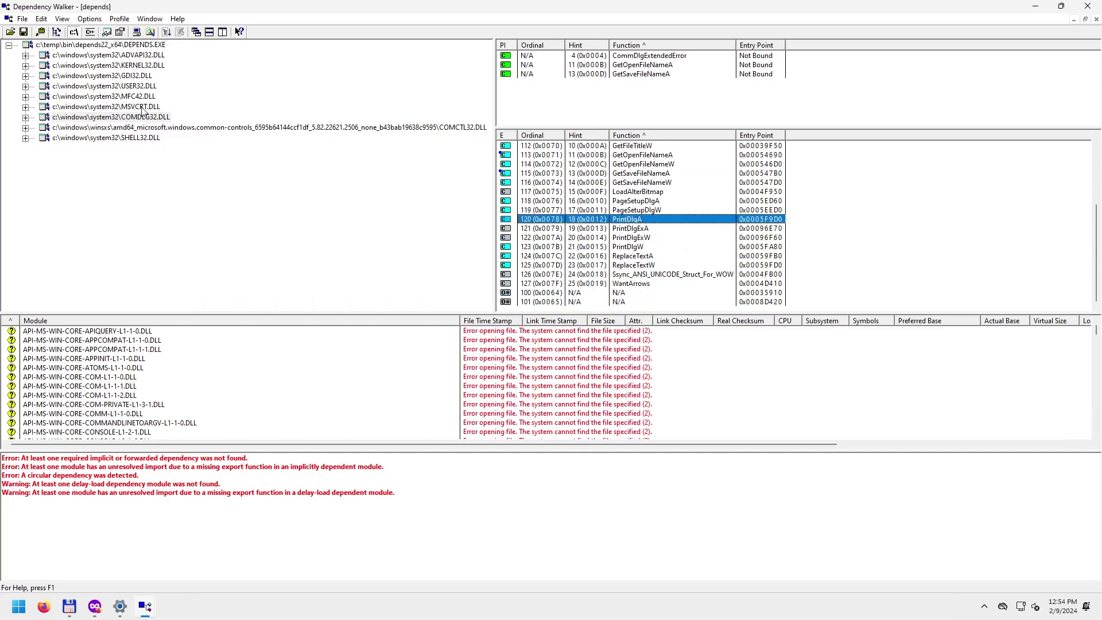
{"action": "left_click", "coordinate": [634, 202]}
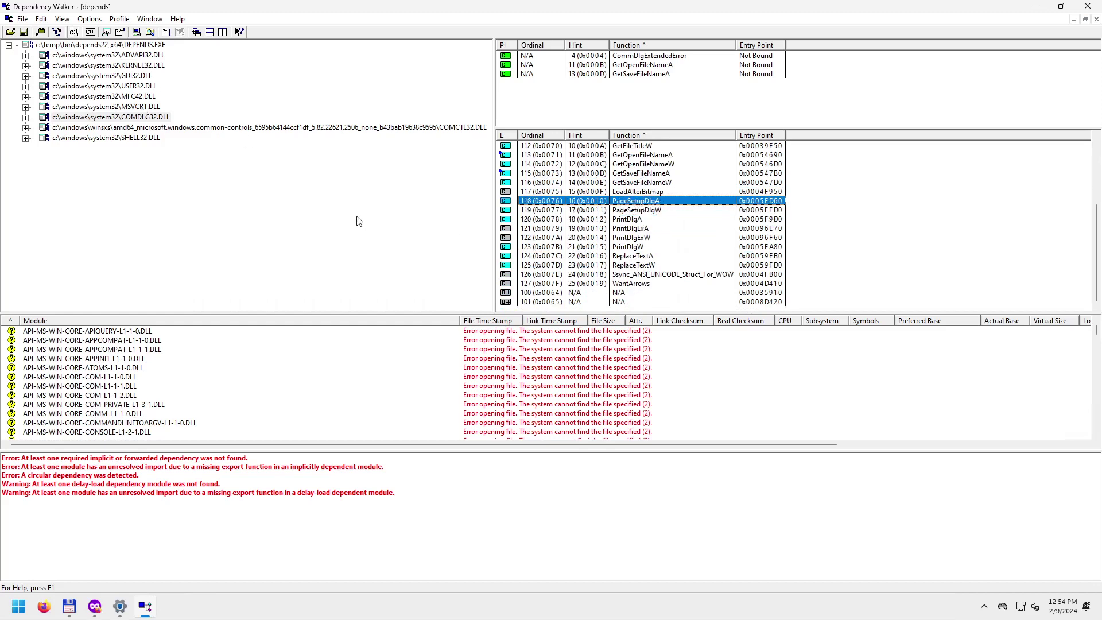
Select MSVCRT.DLL and undecorate the C++ function names in its import and export lists.
{"action": "left_click", "coordinate": [132, 107]}
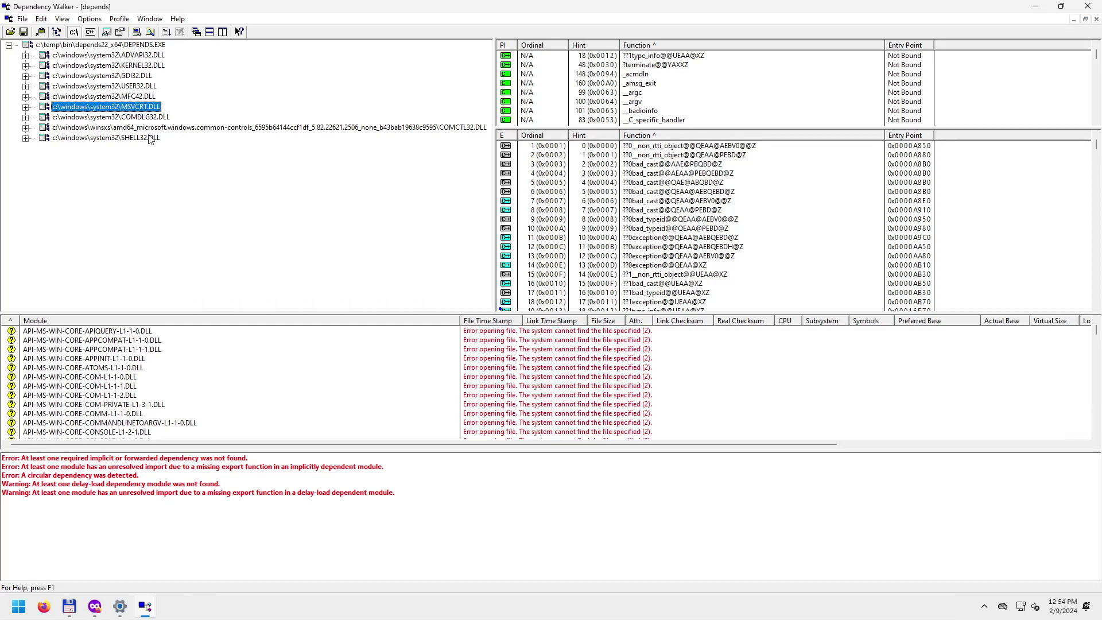
{"action": "left_click", "coordinate": [509, 174]}
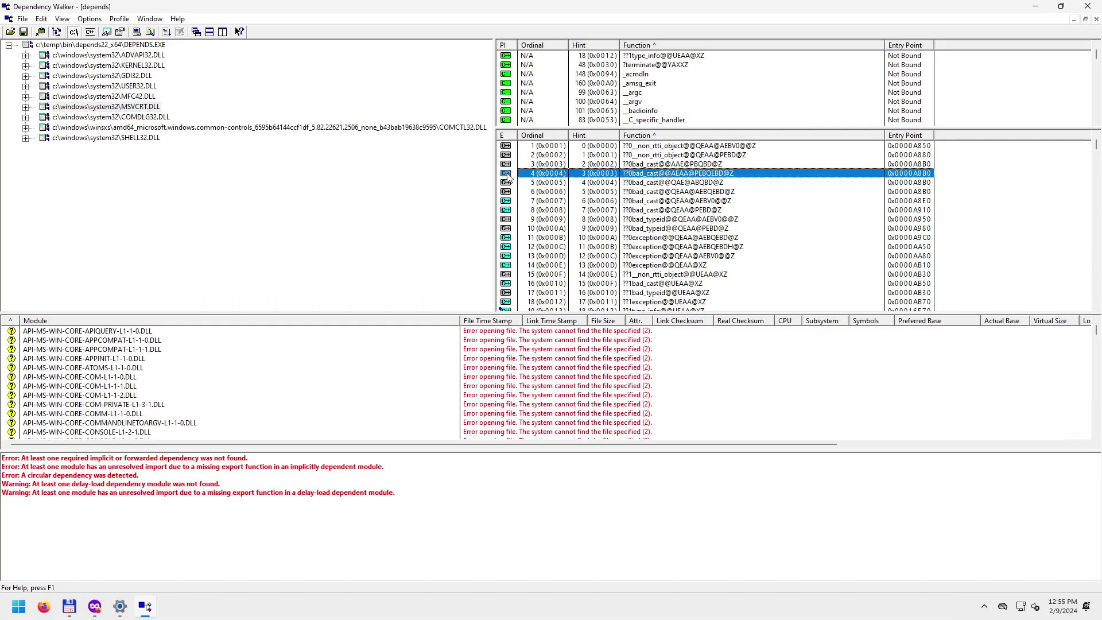
{"action": "right_click", "coordinate": [562, 177]}
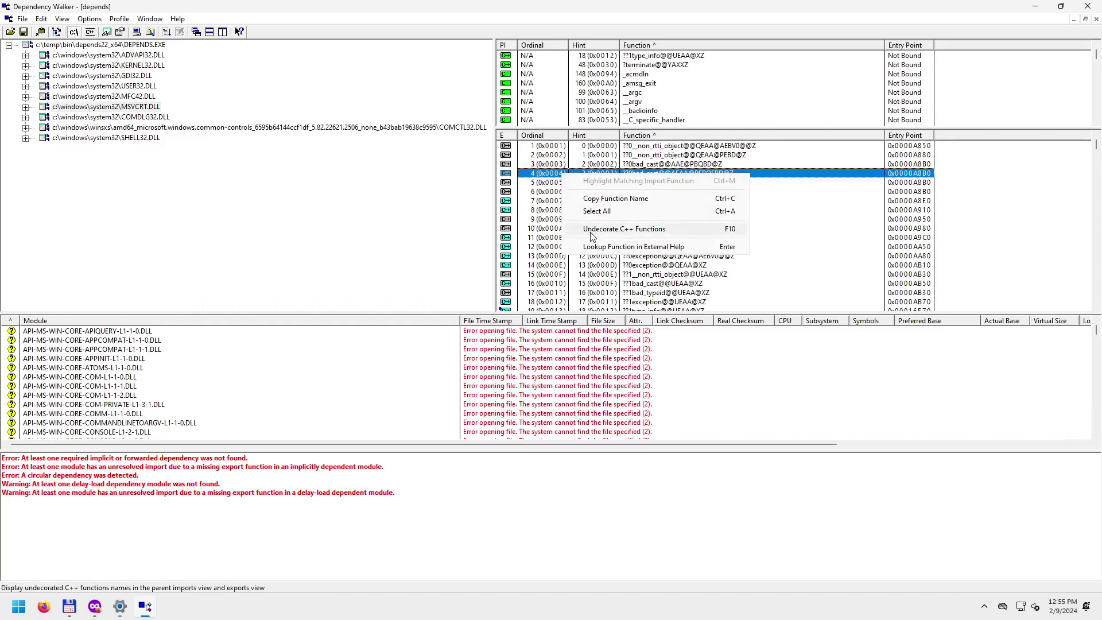
{"action": "key", "text": "Escape"}
{"action": "left_click", "coordinate": [631, 184]}
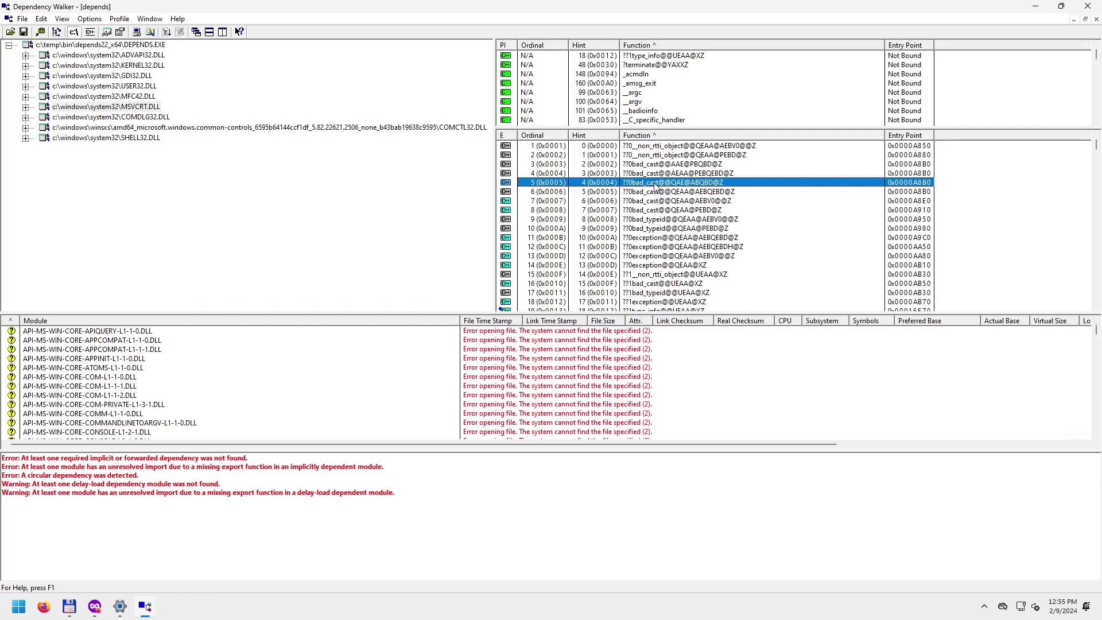
{"action": "right_click", "coordinate": [648, 185]}
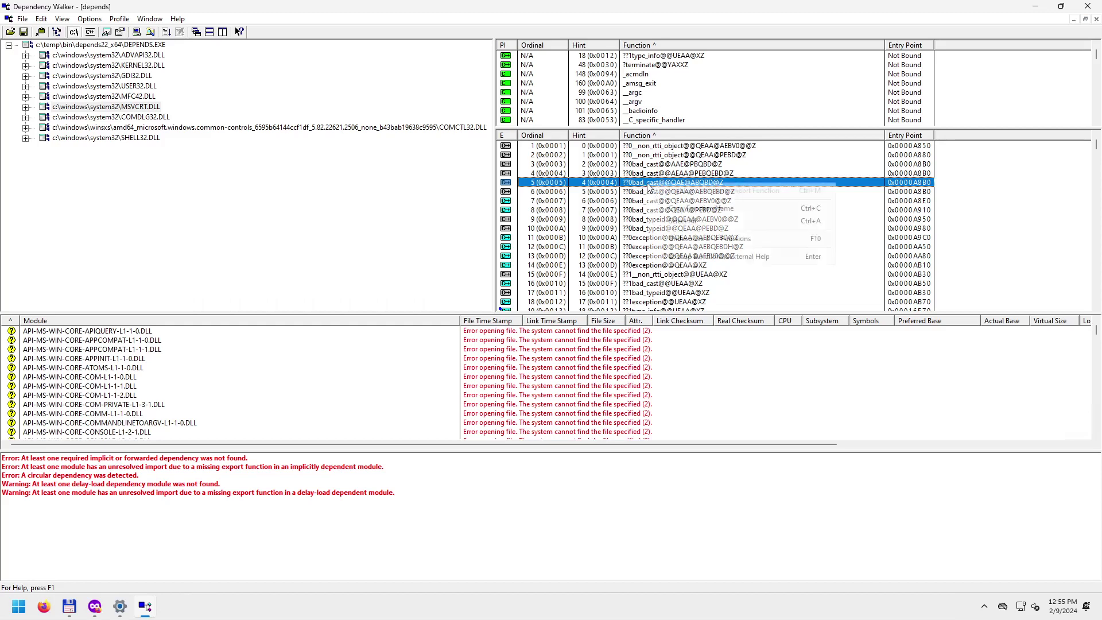
{"action": "left_click", "coordinate": [690, 240]}
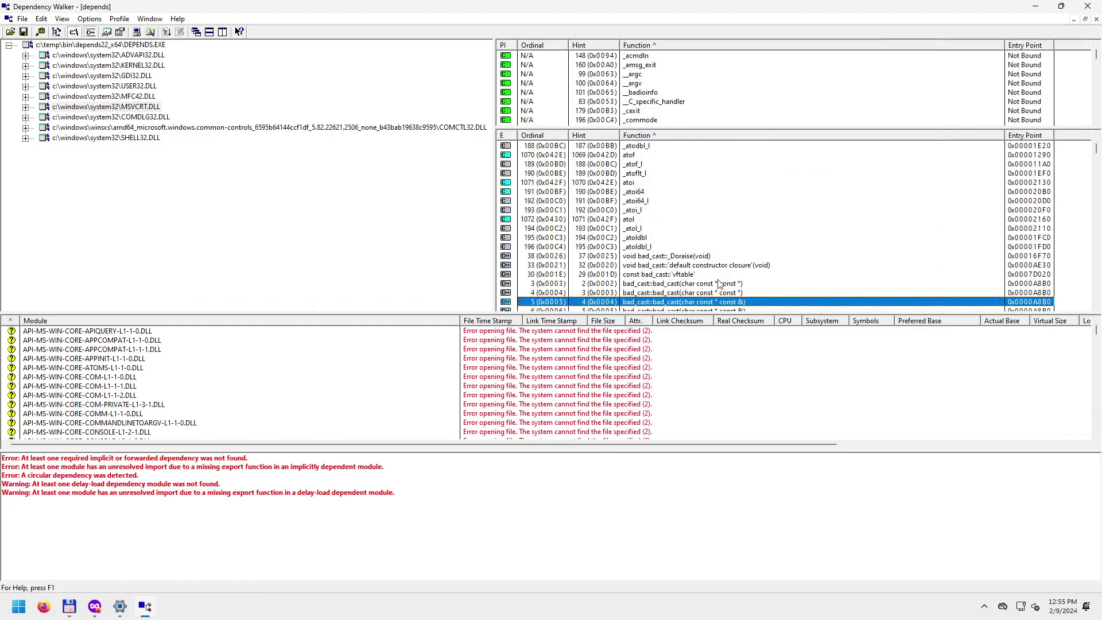
Compare the overloaded bad_cast constructors in MSVCRT.DLL's exports, highlighting the variants with different parameter types.
{"action": "scroll", "coordinate": [653, 189], "scroll_direction": "up", "scroll_amount": 1}
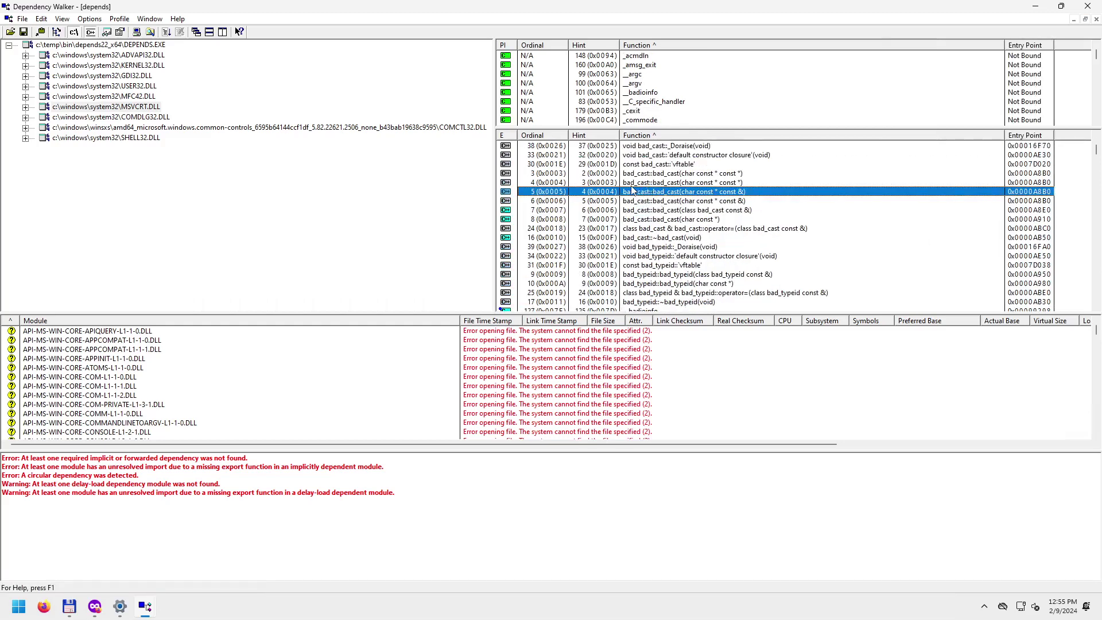
{"action": "scroll", "coordinate": [660, 190], "scroll_direction": "up", "scroll_amount": 2}
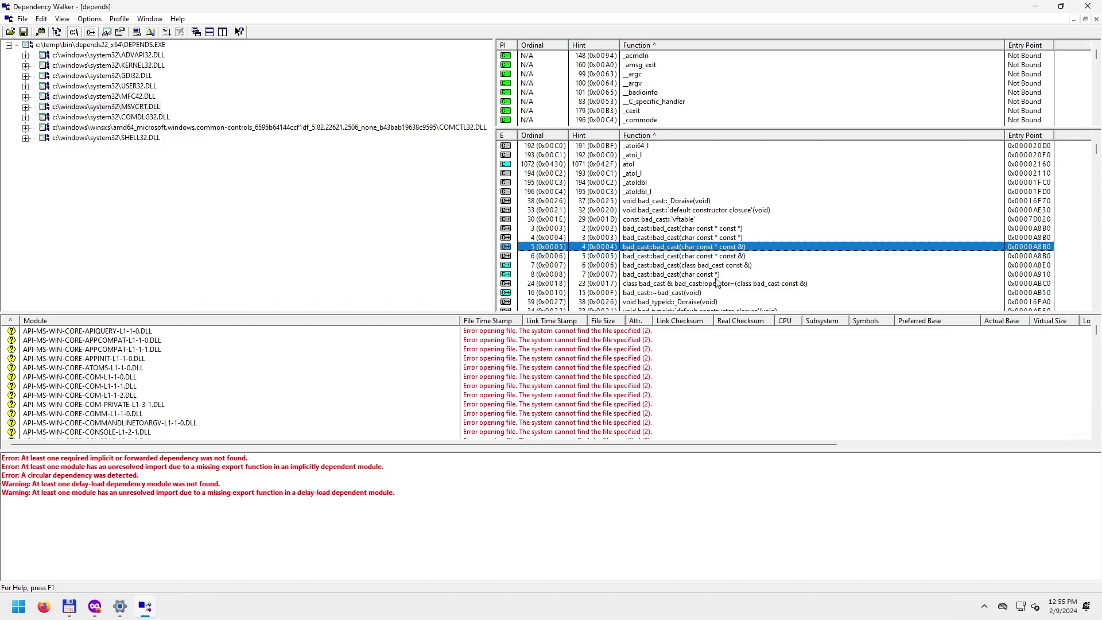
{"action": "left_click", "coordinate": [681, 258]}
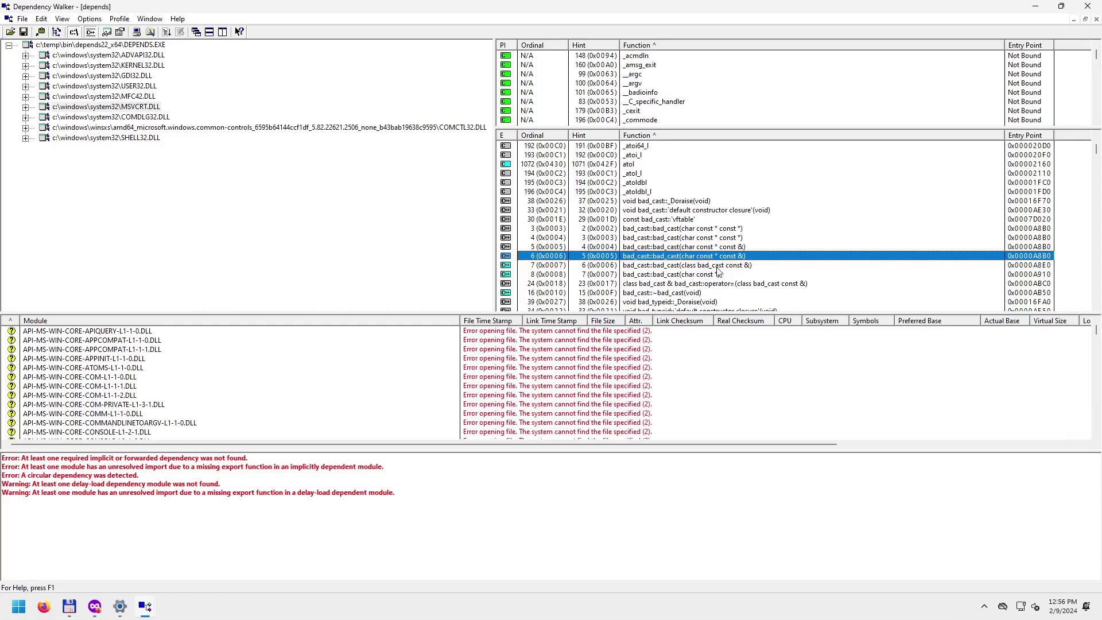
{"action": "left_click", "coordinate": [691, 239]}
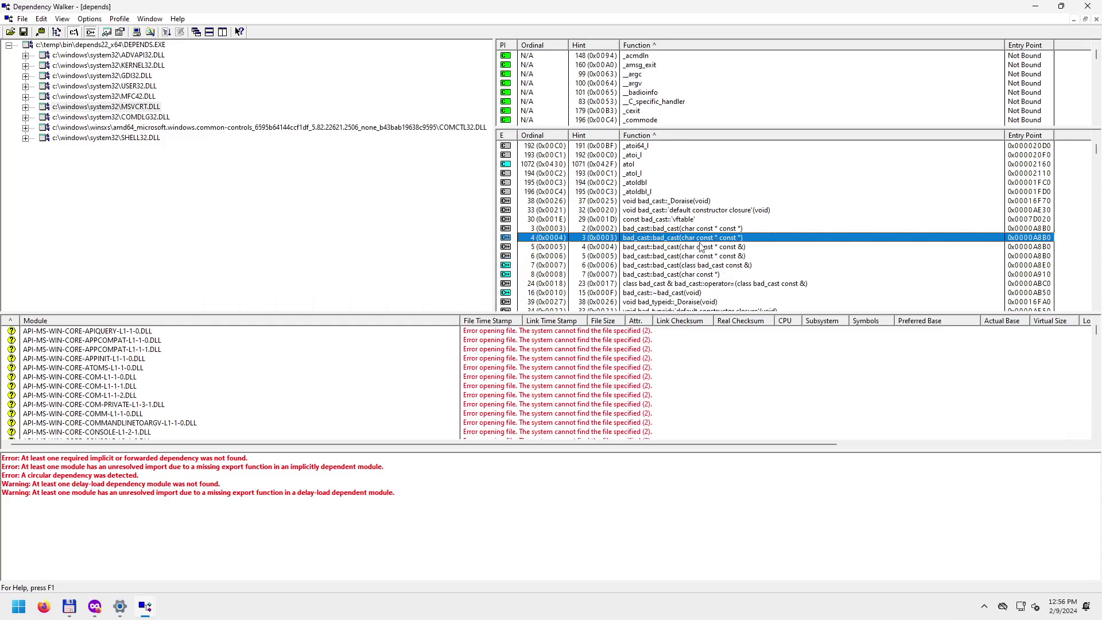
{"action": "left_click", "coordinate": [728, 249]}
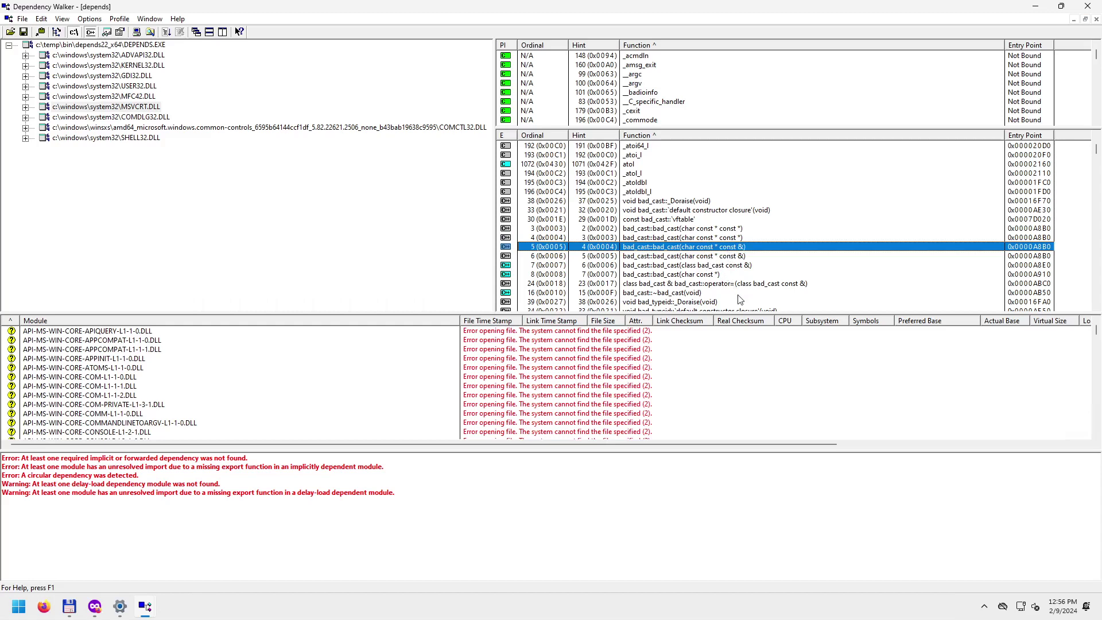
Highlight the ~bad_cast destructor, compare it with a bad_cast constructor, and highlight the ~bad_typeid destructor.
{"action": "scroll", "coordinate": [703, 273], "scroll_direction": "down", "scroll_amount": 2}
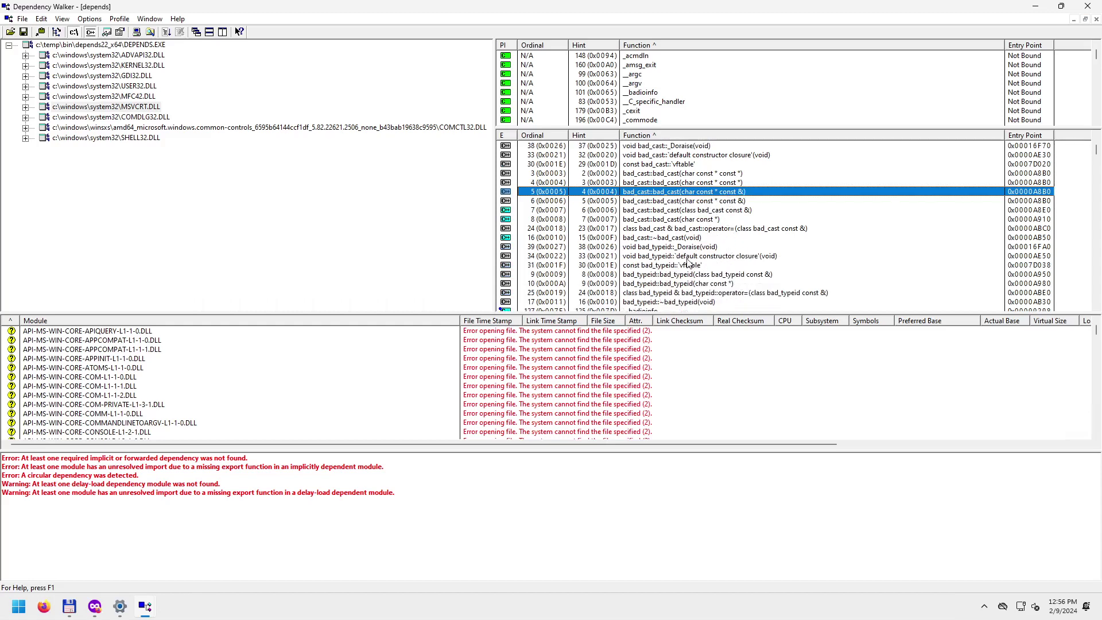
{"action": "left_click", "coordinate": [653, 237]}
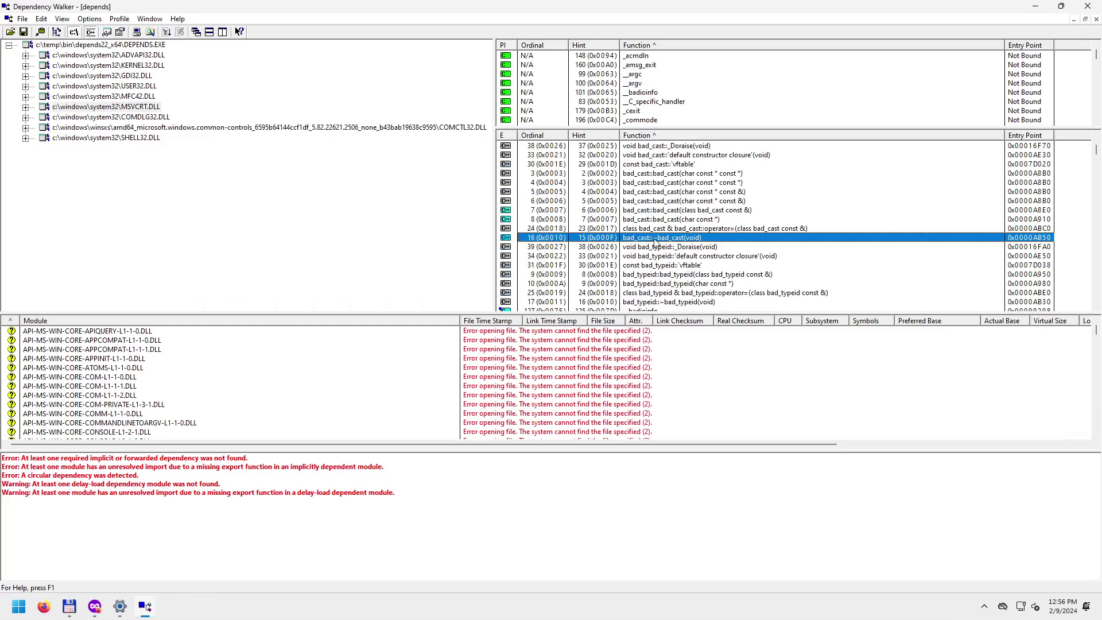
{"action": "left_click", "coordinate": [661, 174]}
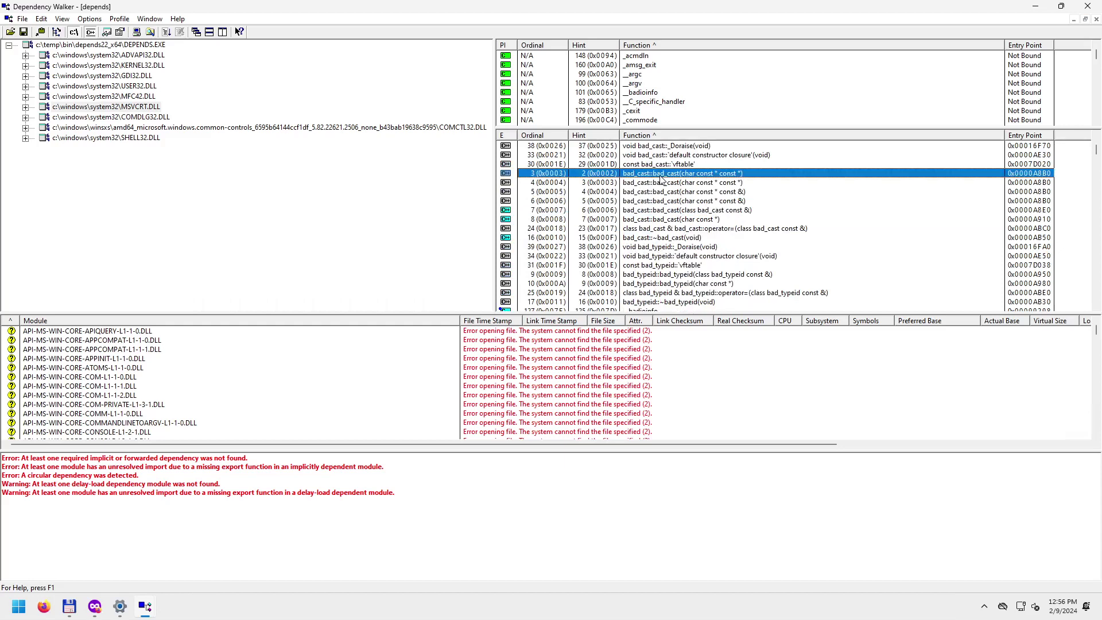
{"action": "left_click", "coordinate": [659, 237]}
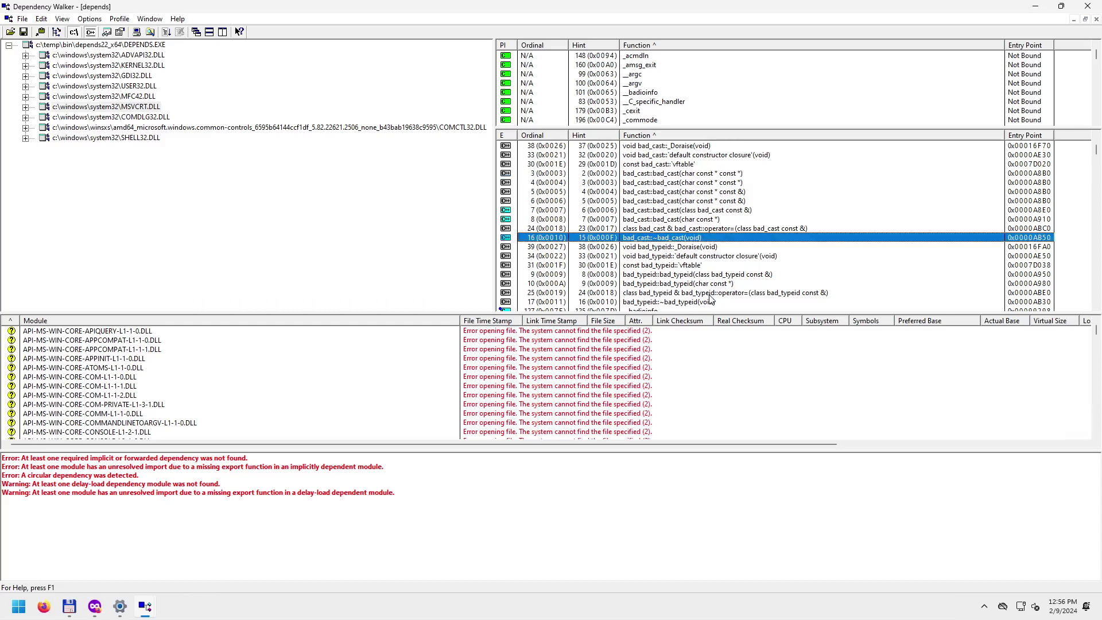
{"action": "scroll", "coordinate": [712, 299], "scroll_direction": "down", "scroll_amount": 2}
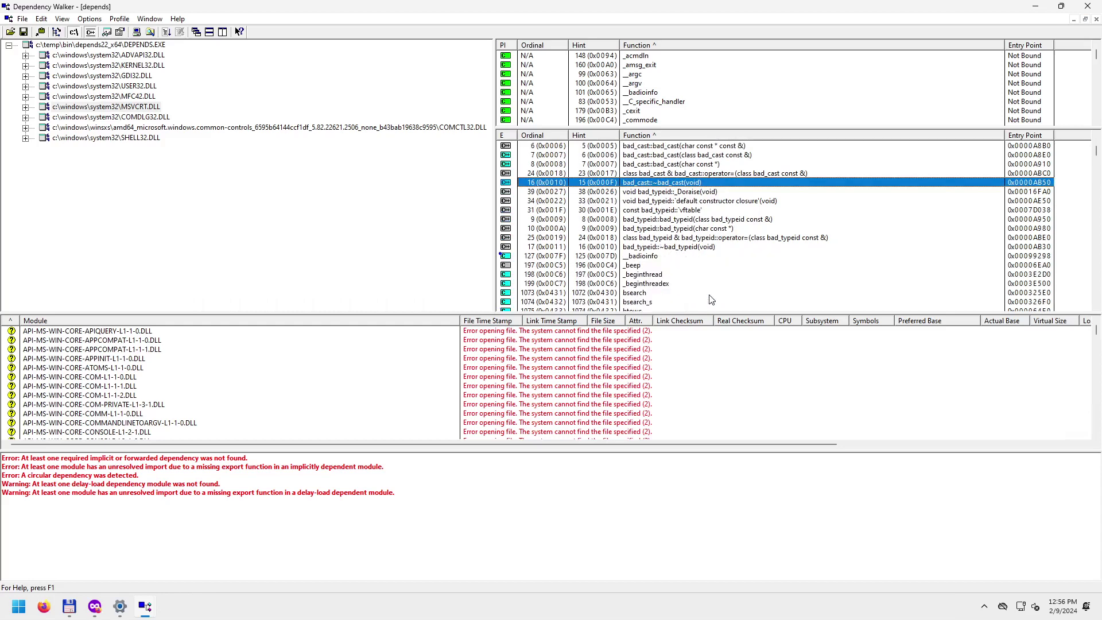
{"action": "left_click", "coordinate": [664, 248]}
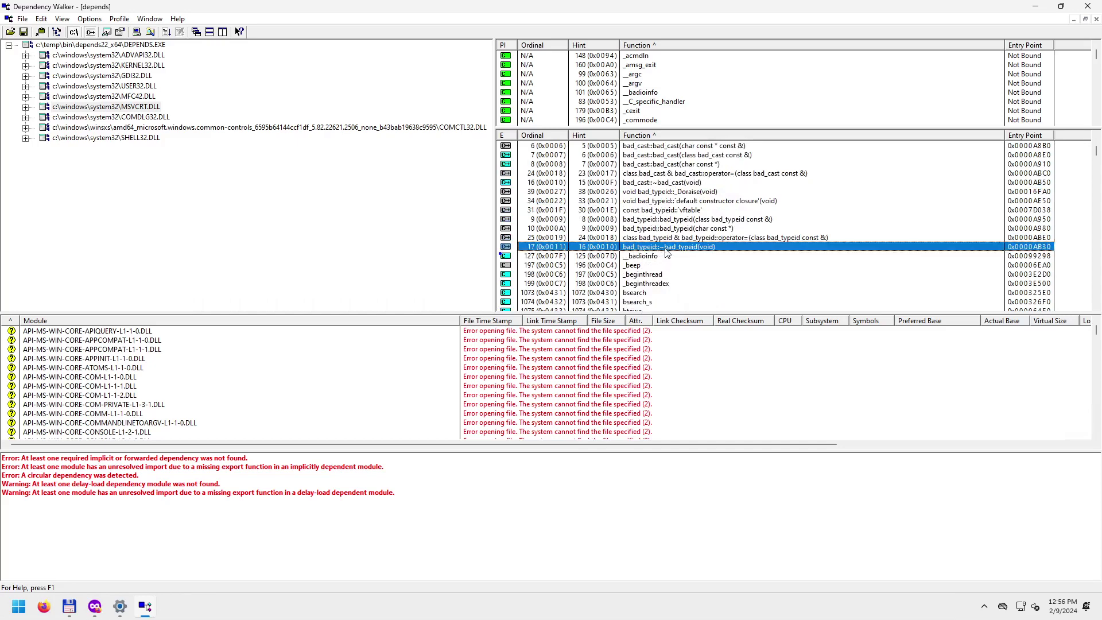
Browse MSVCRT.DLL's exports down to the _cprintf functions, return to the bad_typeid entries, and highlight __badioinfo.
{"action": "scroll", "coordinate": [674, 267], "scroll_direction": "down", "scroll_amount": 4}
{"action": "scroll", "coordinate": [677, 270], "scroll_direction": "down", "scroll_amount": 10}
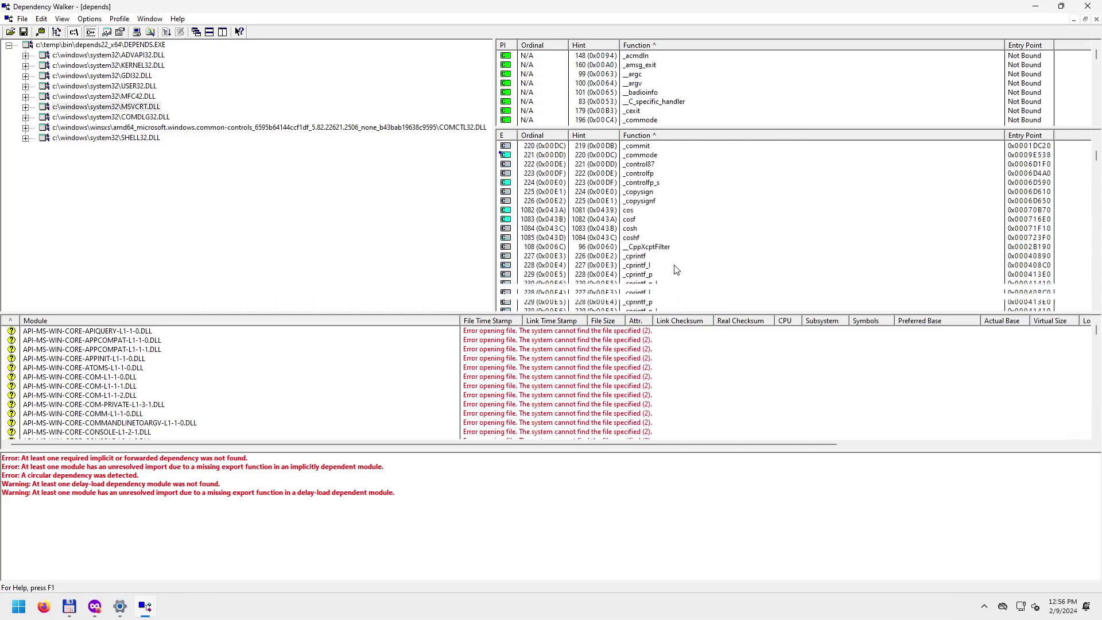
{"action": "scroll", "coordinate": [608, 250], "scroll_direction": "up", "scroll_amount": 14}
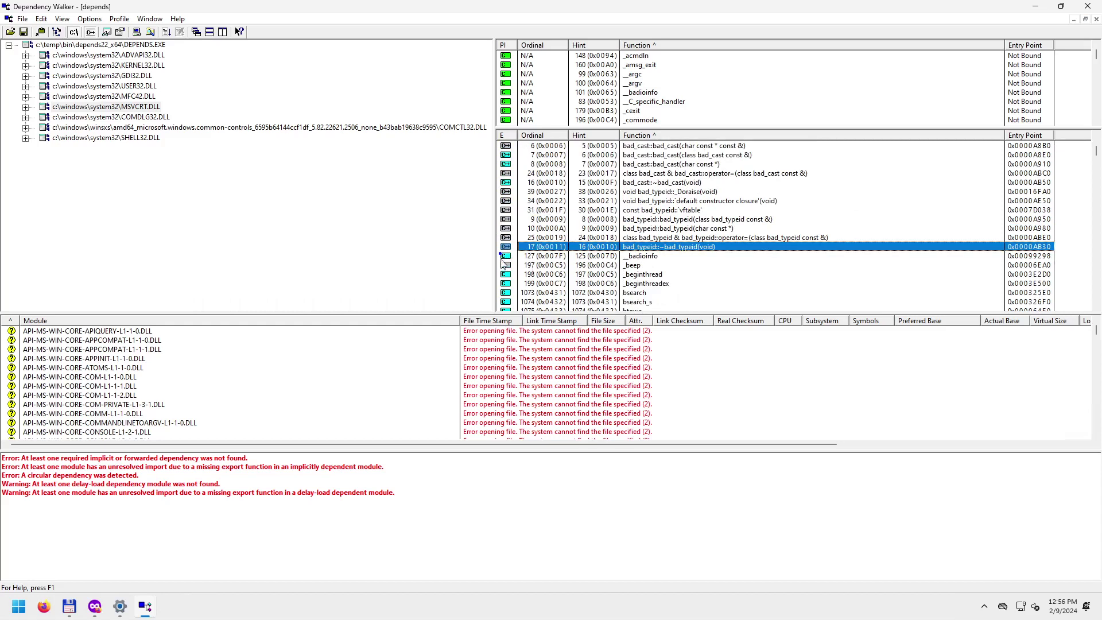
{"action": "left_click", "coordinate": [506, 257]}
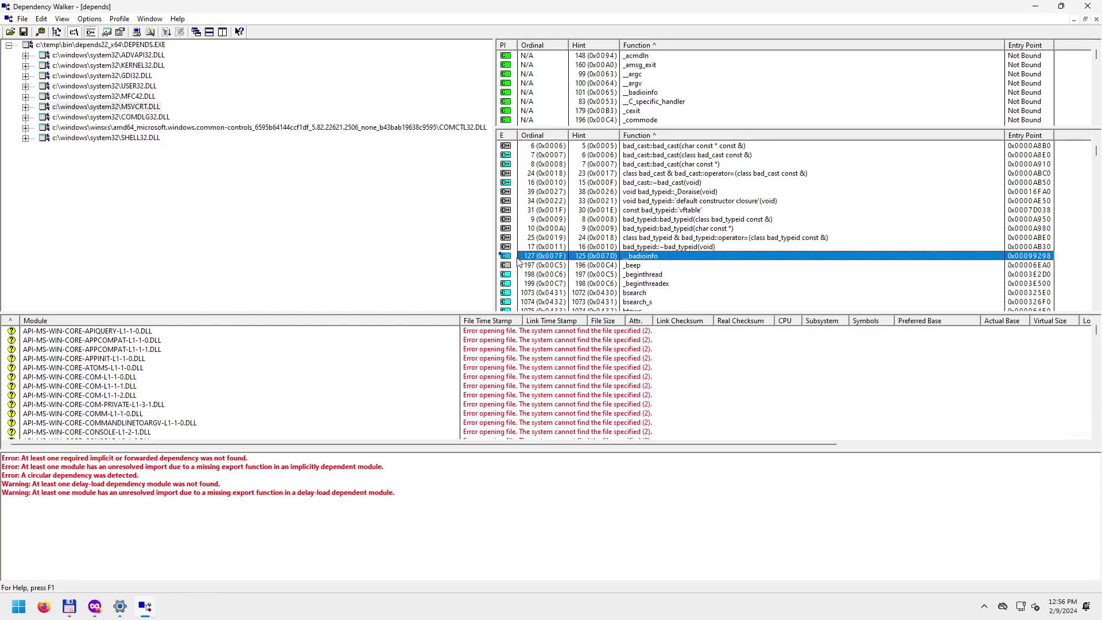
{"action": "scroll", "coordinate": [633, 272], "scroll_direction": "down", "scroll_amount": 2}
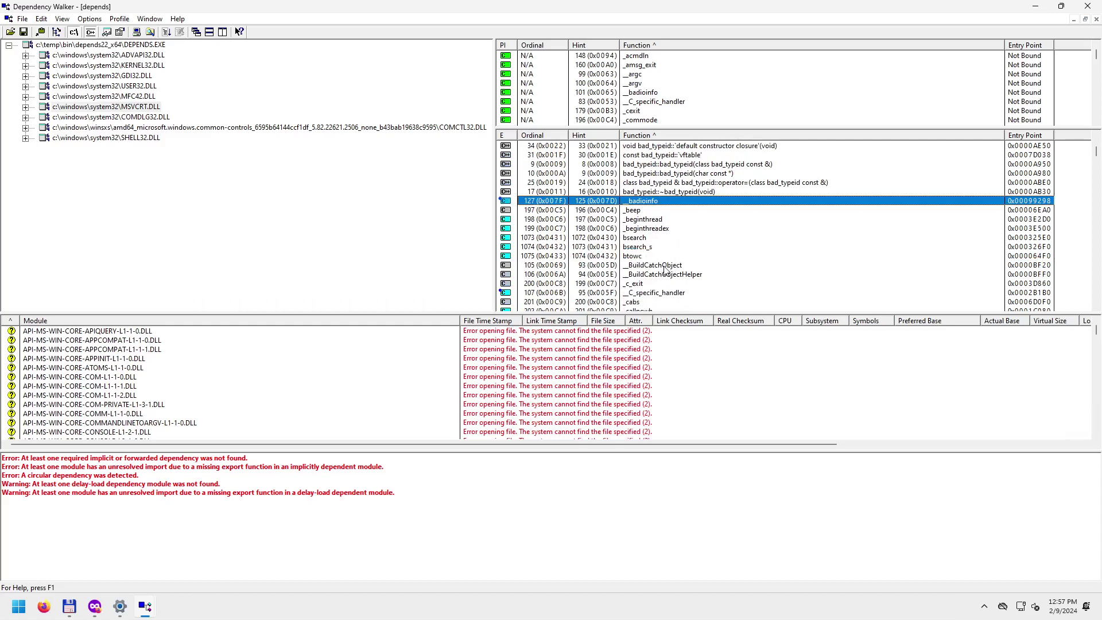
Browse MSVCRT.DLL's exports past the bad_typeid entries and highlight the calloc and ceil functions.
{"action": "scroll", "coordinate": [667, 269], "scroll_direction": "down", "scroll_amount": 2}
{"action": "scroll", "coordinate": [661, 254], "scroll_direction": "down", "scroll_amount": 2}
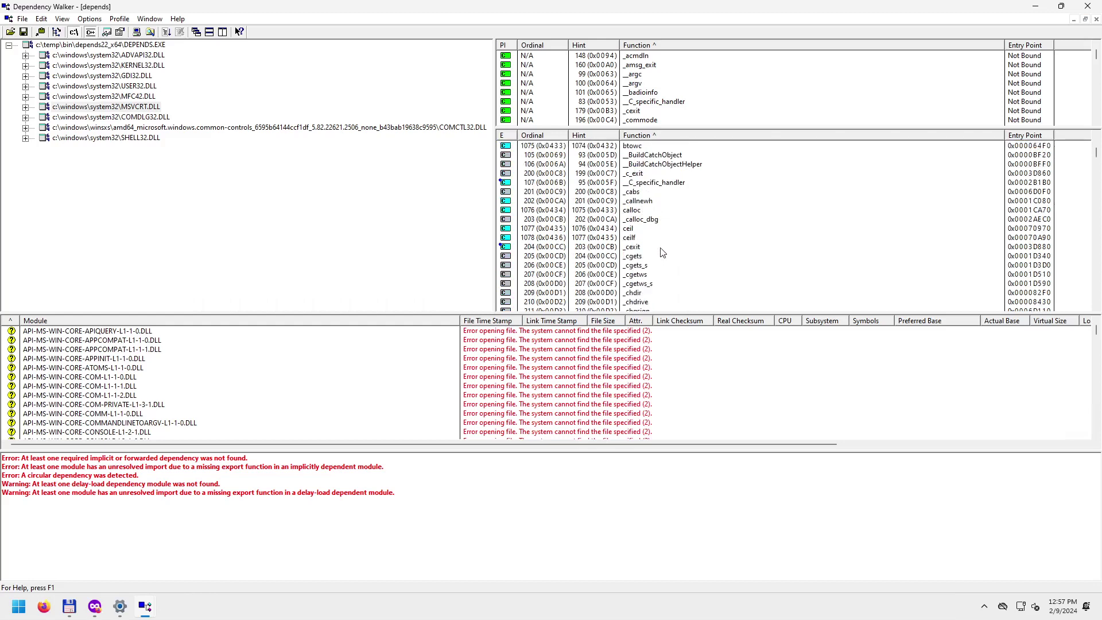
{"action": "left_click", "coordinate": [636, 211]}
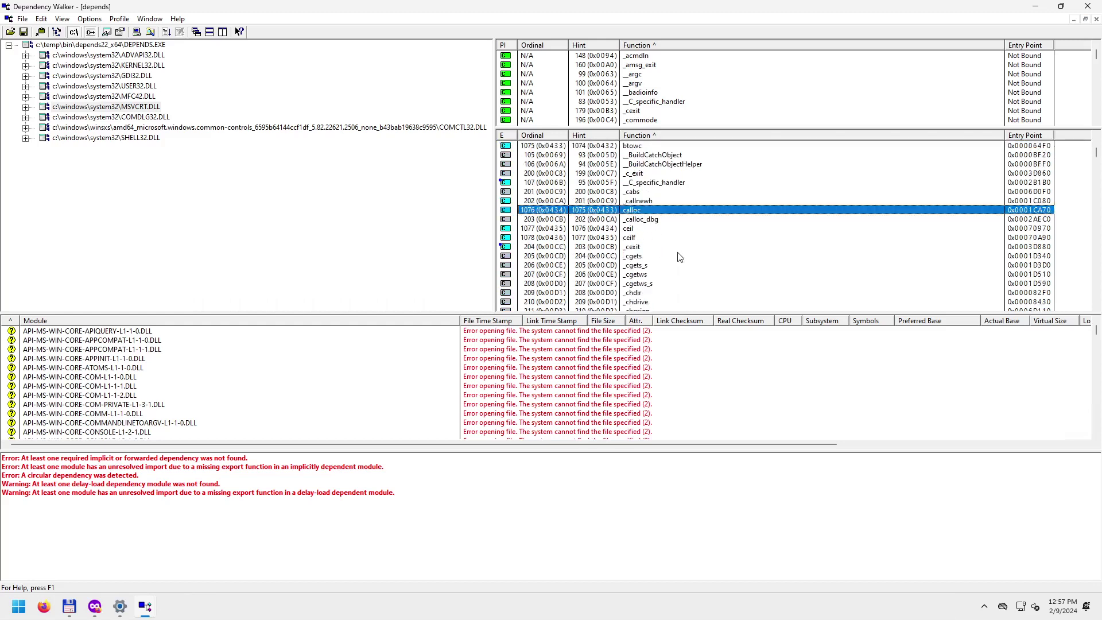
{"action": "scroll", "coordinate": [682, 241], "scroll_direction": "down", "scroll_amount": 2}
{"action": "left_click", "coordinate": [634, 174]}
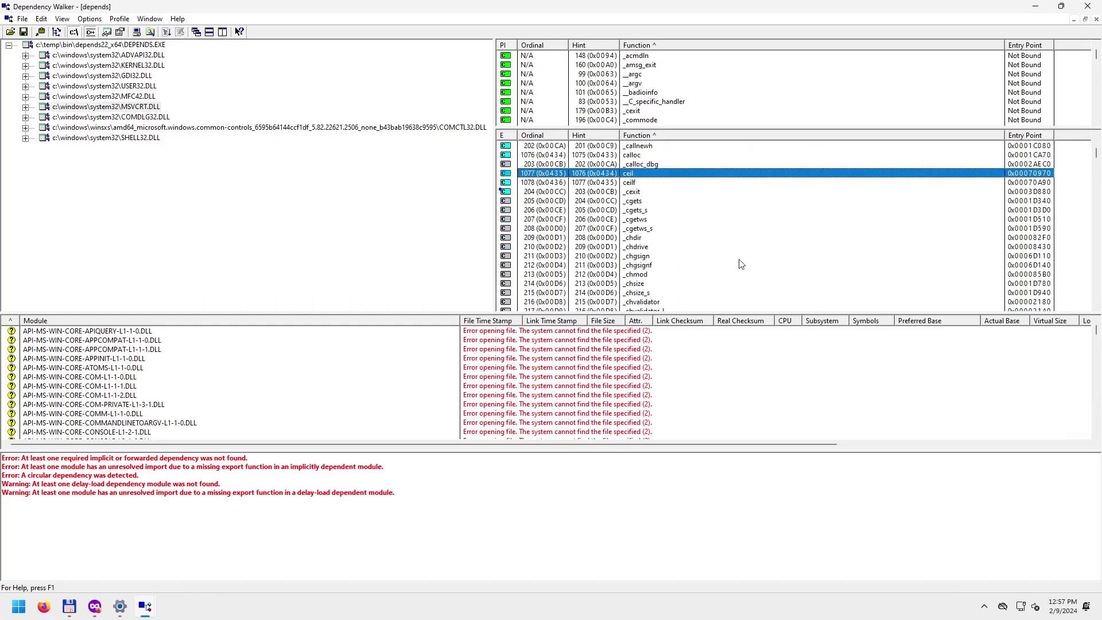
Continue through MSVCRT.DLL's exports starting with c and highlight the cos math function.
{"action": "scroll", "coordinate": [740, 263], "scroll_direction": "down", "scroll_amount": 2}
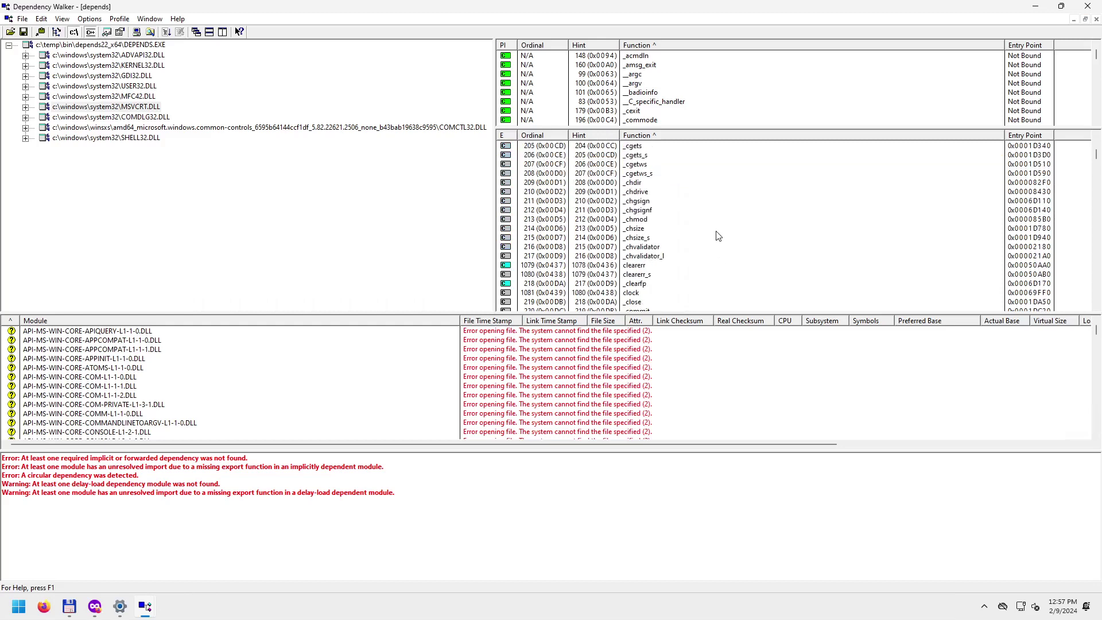
{"action": "scroll", "coordinate": [718, 236], "scroll_direction": "down", "scroll_amount": 2}
{"action": "scroll", "coordinate": [718, 236], "scroll_direction": "down", "scroll_amount": 2}
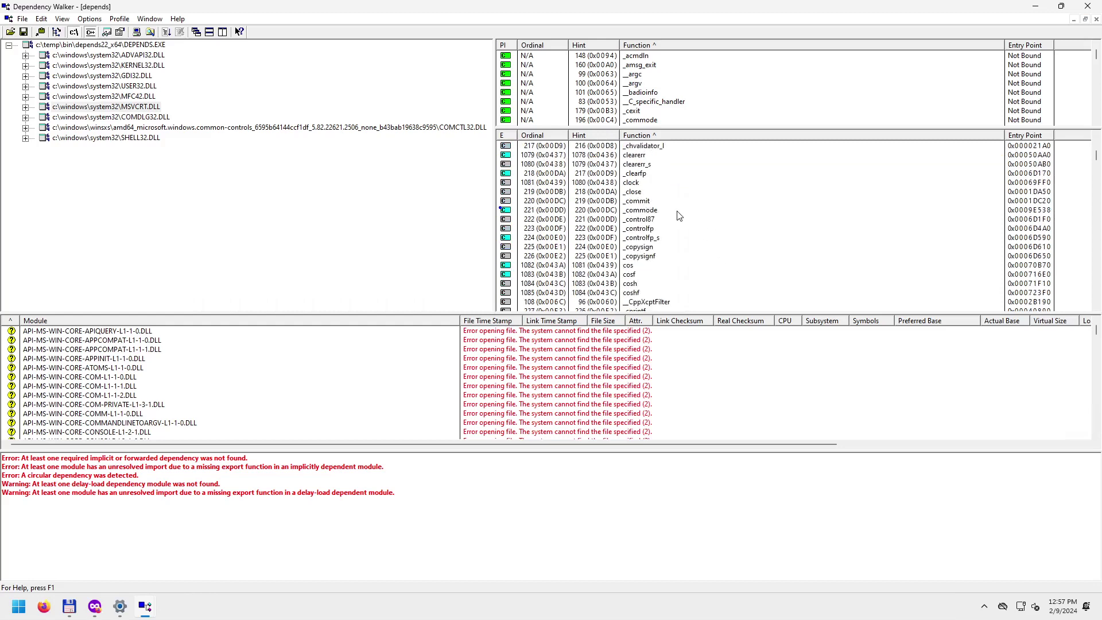
{"action": "scroll", "coordinate": [680, 215], "scroll_direction": "down", "scroll_amount": 2}
{"action": "left_click", "coordinate": [635, 212]}
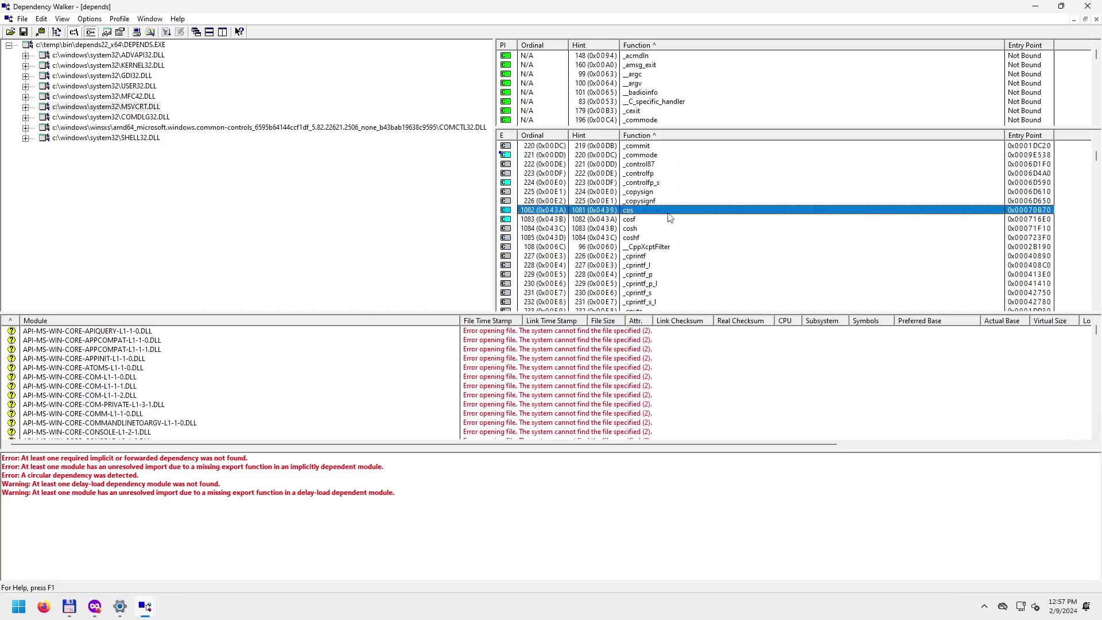
Locate the time and console input functions in MSVCRT.DLL's exports, highlighting ctime and _cscanf.
{"action": "scroll", "coordinate": [709, 248], "scroll_direction": "down", "scroll_amount": 3}
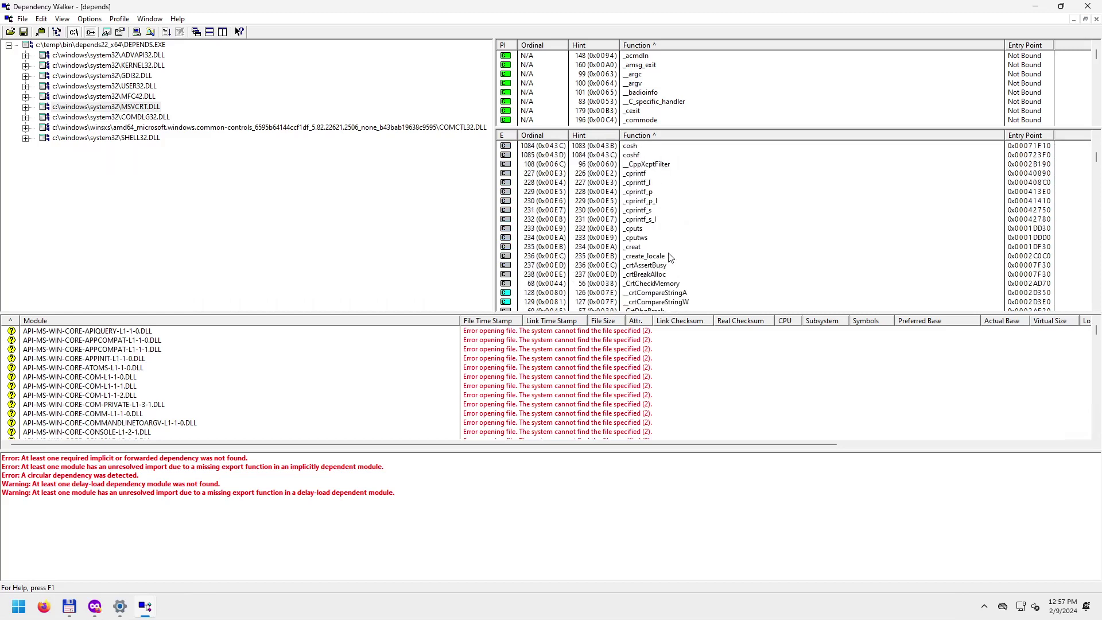
{"action": "scroll", "coordinate": [670, 256], "scroll_direction": "down", "scroll_amount": 4}
{"action": "scroll", "coordinate": [671, 257], "scroll_direction": "down", "scroll_amount": 10}
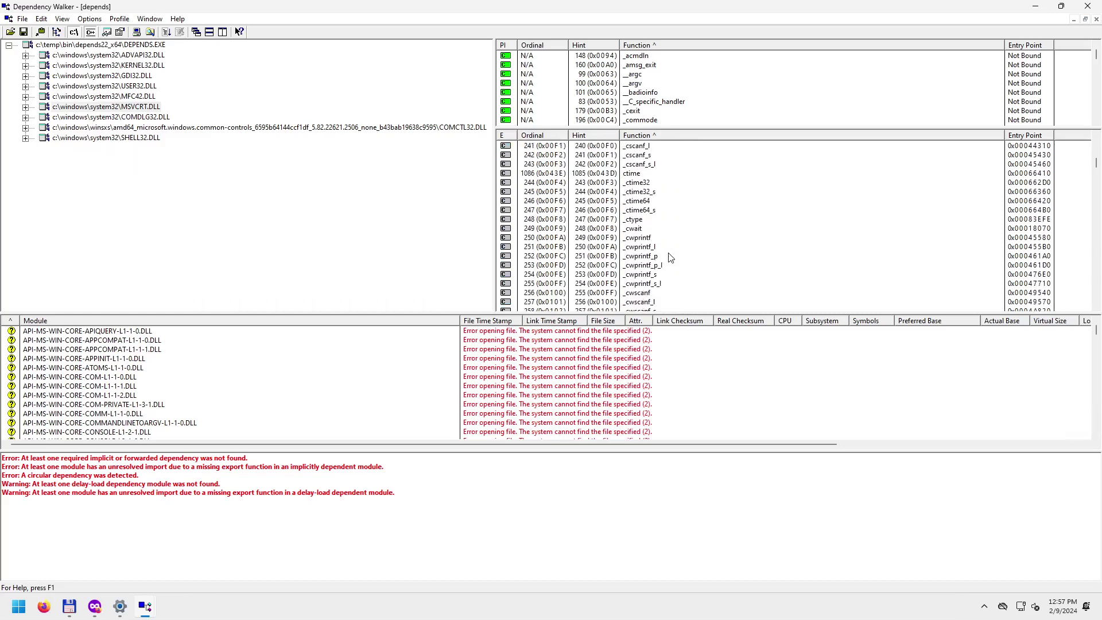
{"action": "left_click", "coordinate": [638, 255]}
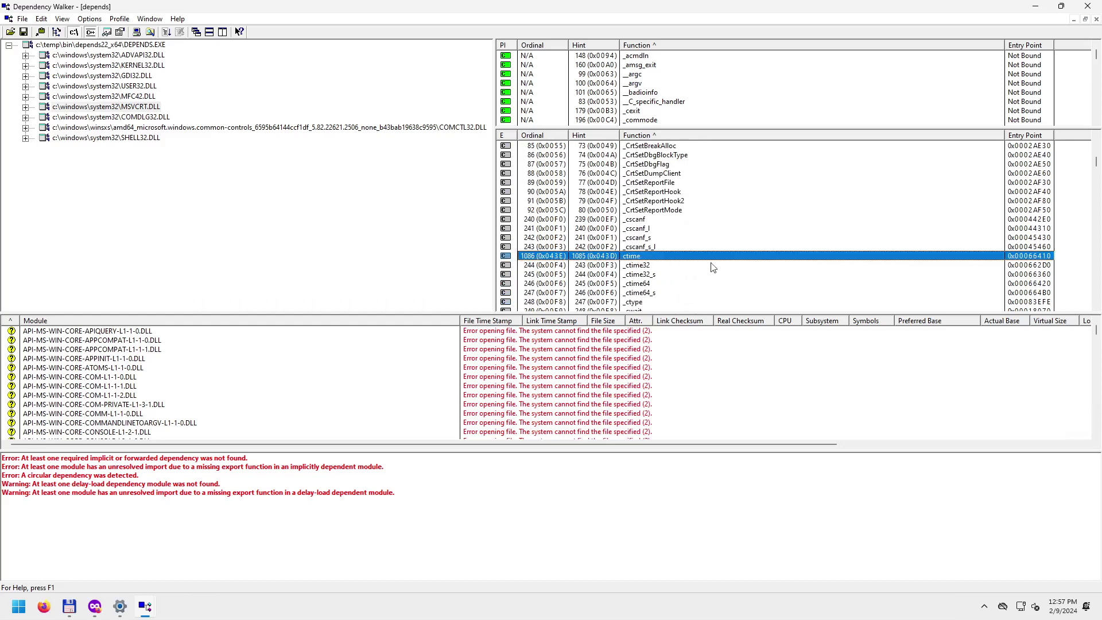
{"action": "left_click", "coordinate": [648, 221]}
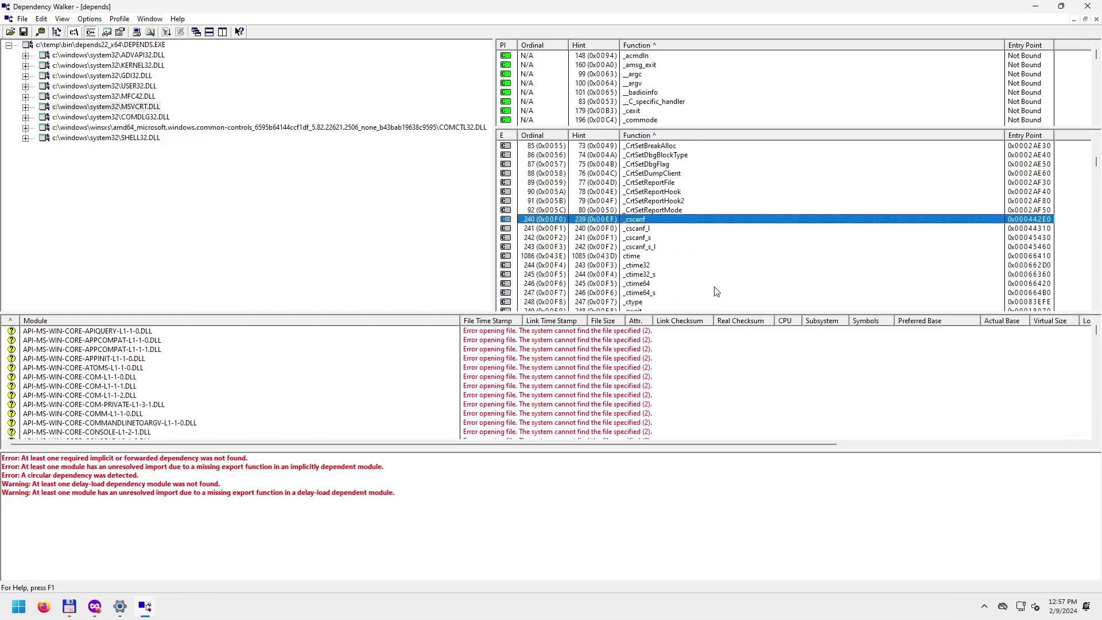
Highlight the wide-character console function _cwprintf and the div function in MSVCRT.DLL's exports.
{"action": "scroll", "coordinate": [717, 290], "scroll_direction": "down", "scroll_amount": 3}
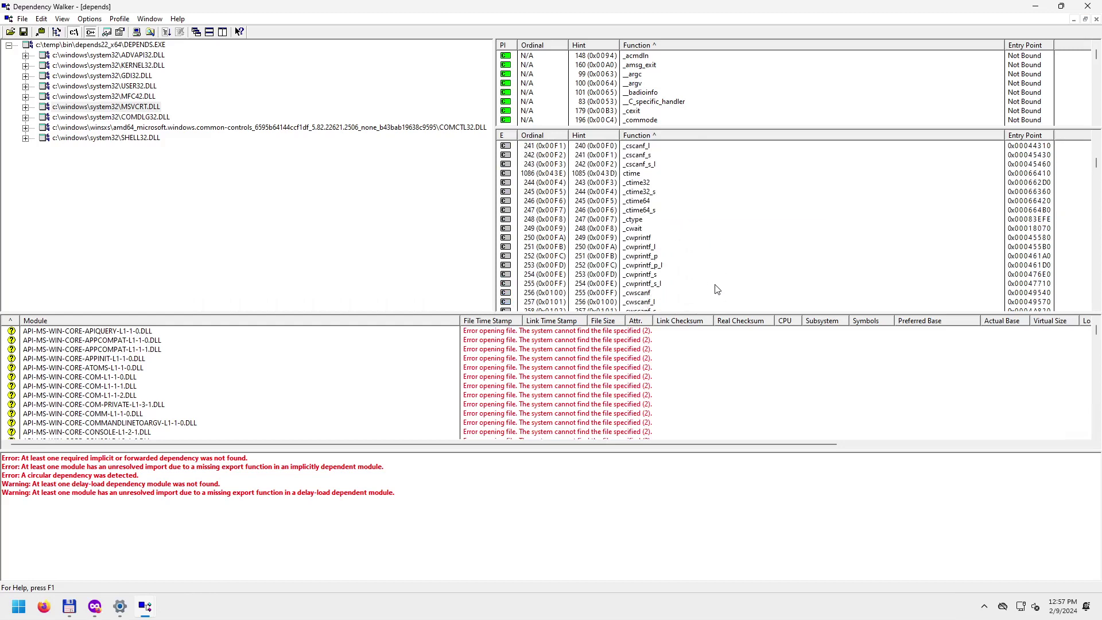
{"action": "scroll", "coordinate": [706, 281], "scroll_direction": "down", "scroll_amount": 2}
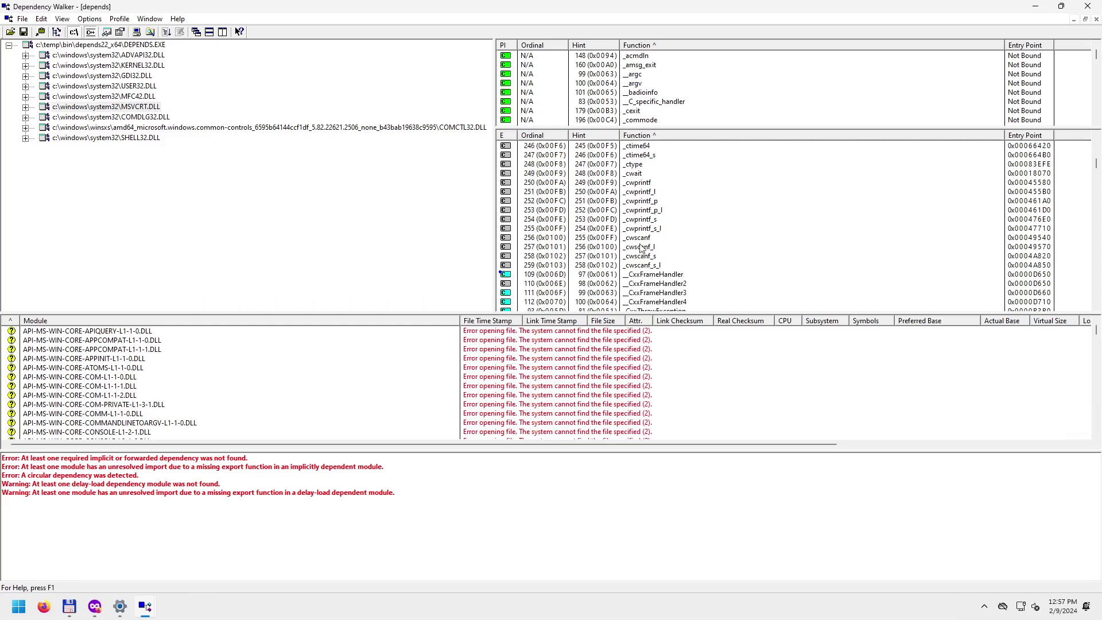
{"action": "left_click", "coordinate": [645, 183]}
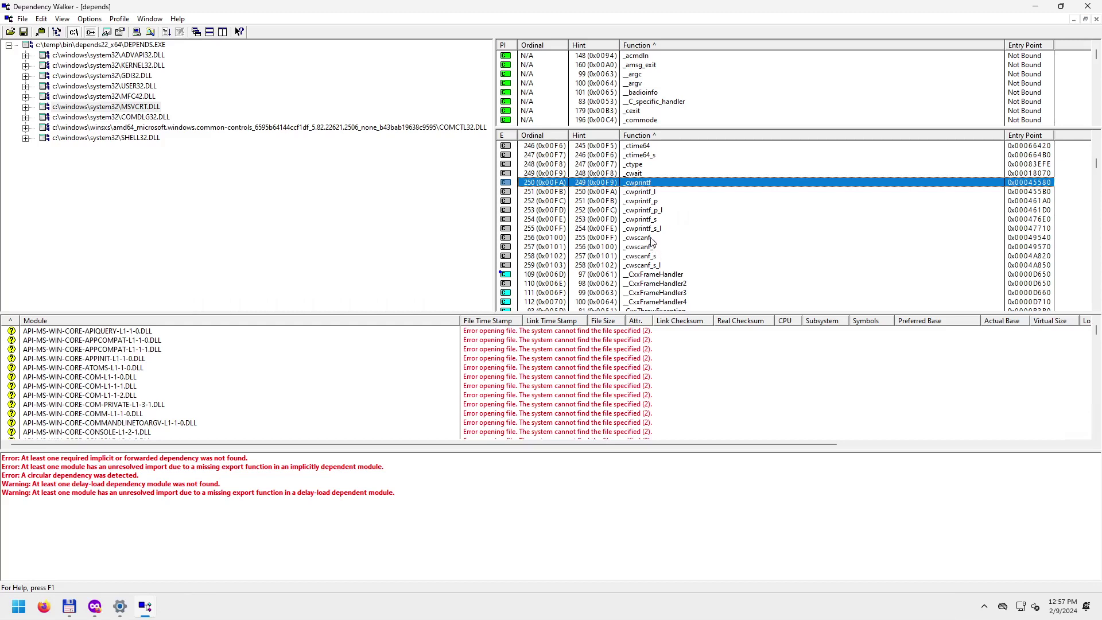
{"action": "scroll", "coordinate": [664, 239], "scroll_direction": "down", "scroll_amount": 3}
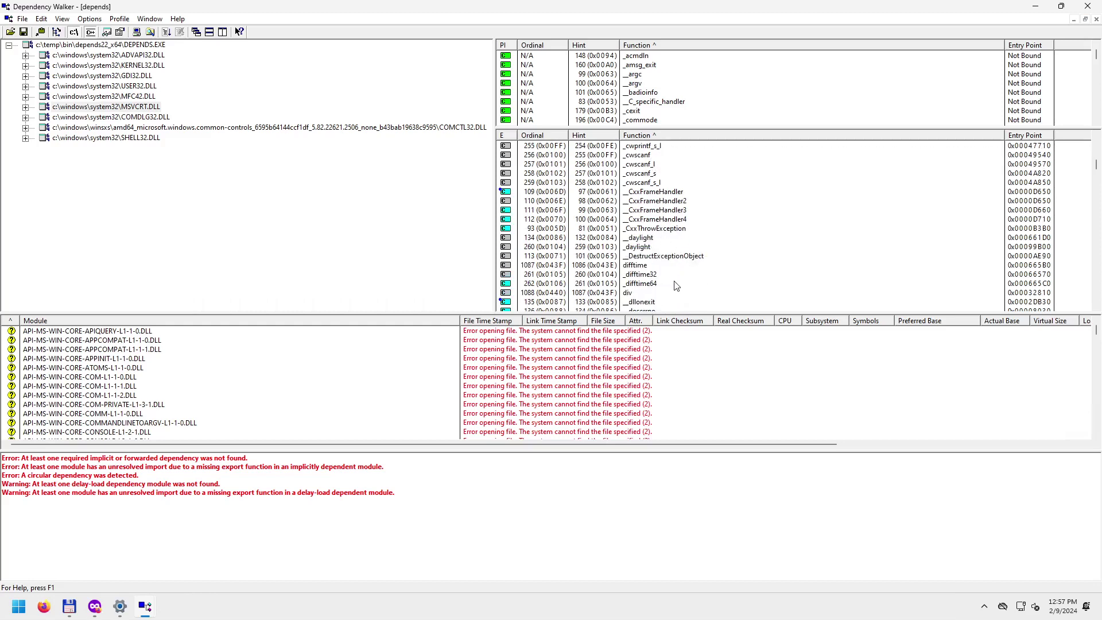
{"action": "scroll", "coordinate": [676, 285], "scroll_direction": "down", "scroll_amount": 2}
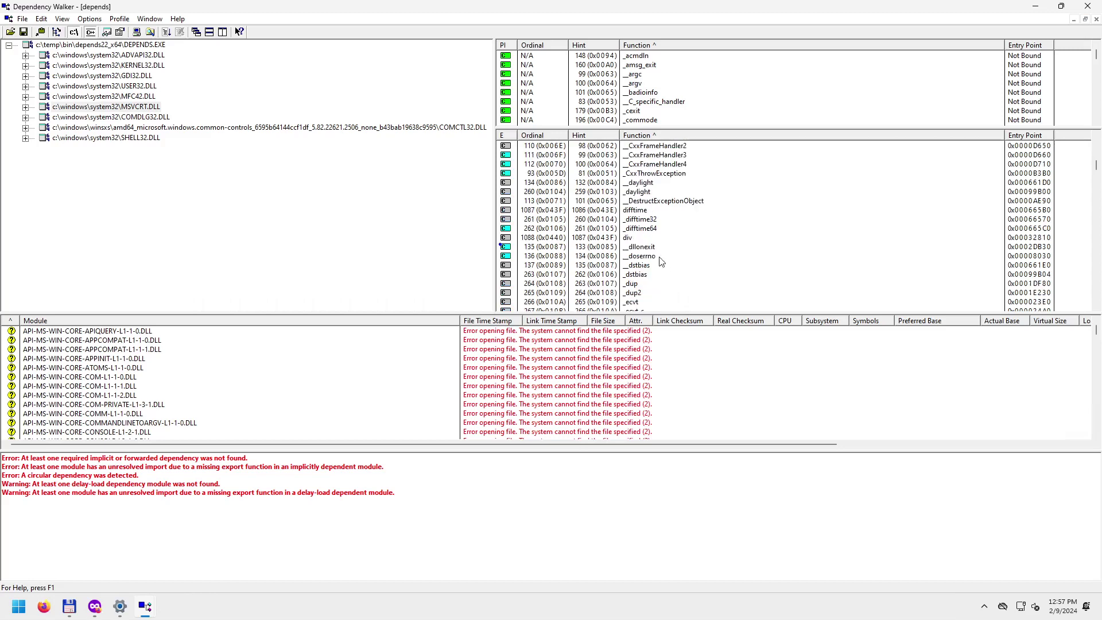
{"action": "left_click", "coordinate": [638, 240]}
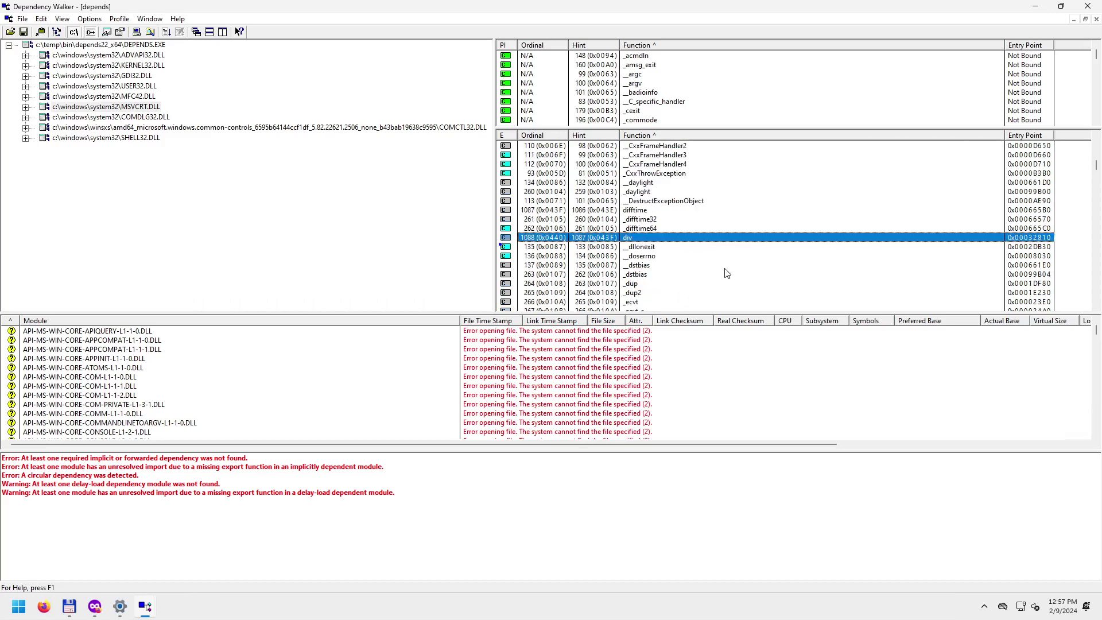
Highlight the exception(char const * const &) constructor and the ~exception destructor in MSVCRT.DLL's exports.
{"action": "scroll", "coordinate": [718, 261], "scroll_direction": "down", "scroll_amount": 3}
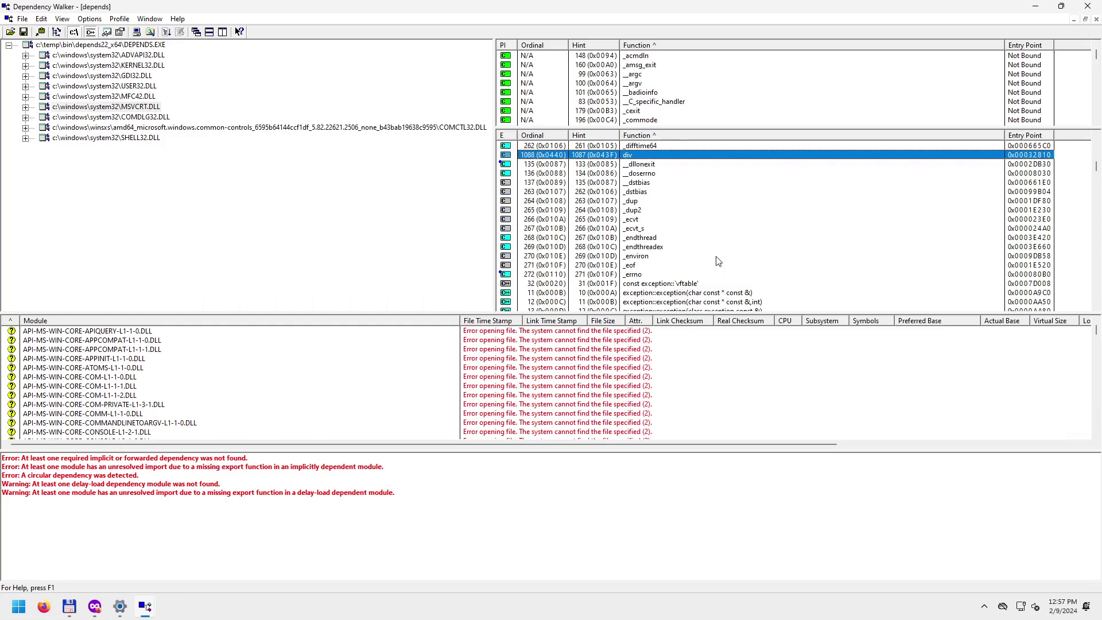
{"action": "scroll", "coordinate": [717, 261], "scroll_direction": "down", "scroll_amount": 2}
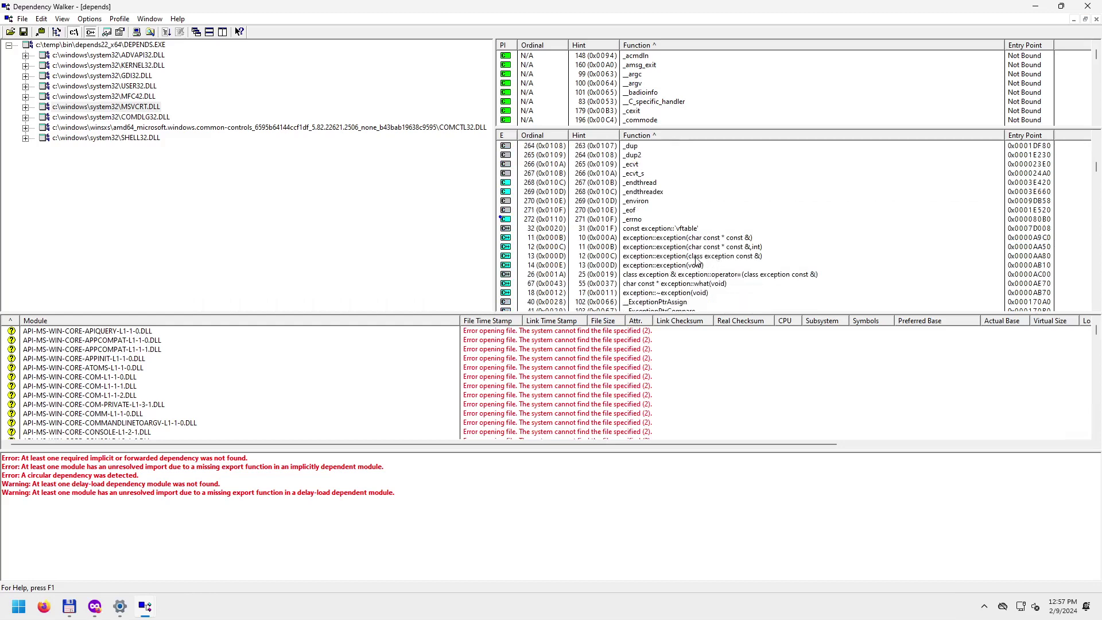
{"action": "left_click", "coordinate": [673, 238]}
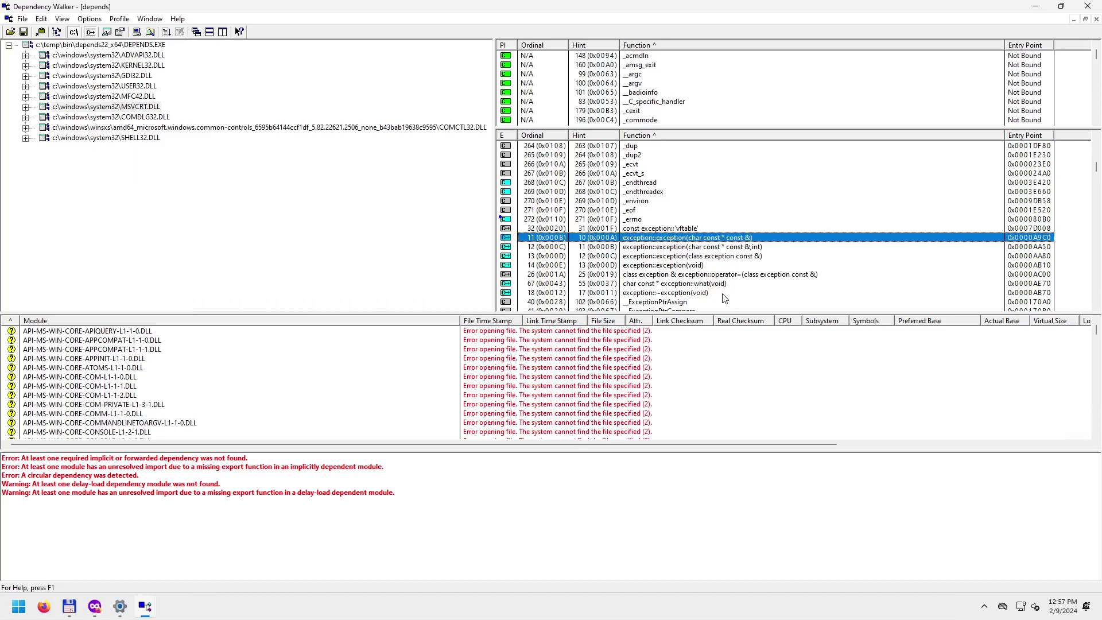
{"action": "scroll", "coordinate": [724, 297], "scroll_direction": "down", "scroll_amount": 2}
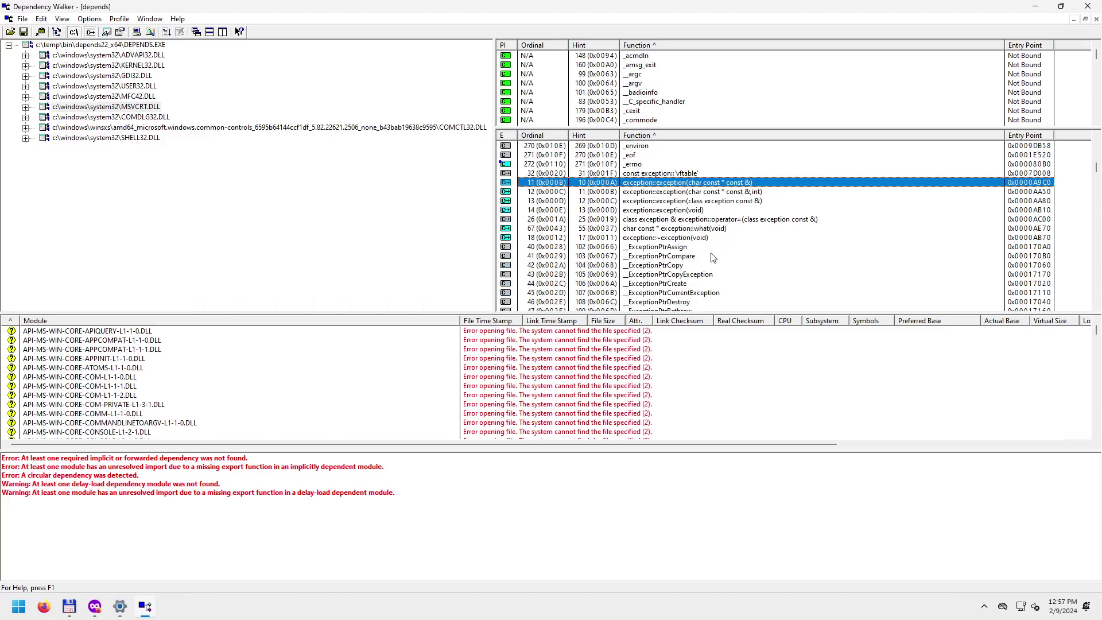
{"action": "left_click", "coordinate": [690, 238]}
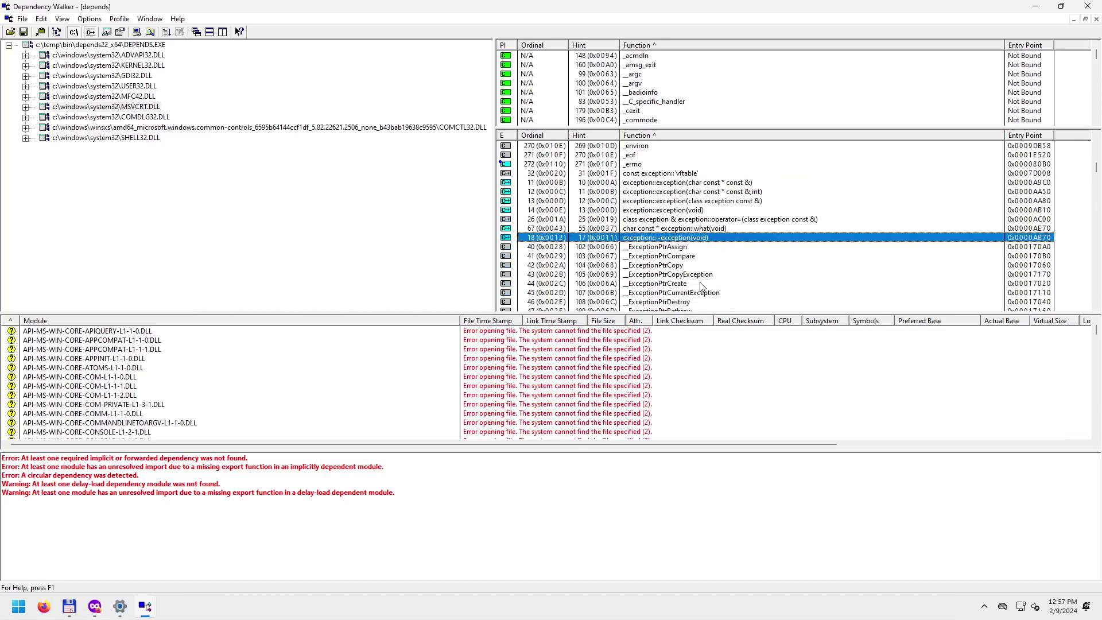
Find the exit, fabs and fclose functions in MSVCRT.DLL's exports and highlight each one.
{"action": "scroll", "coordinate": [702, 287], "scroll_direction": "down", "scroll_amount": 6}
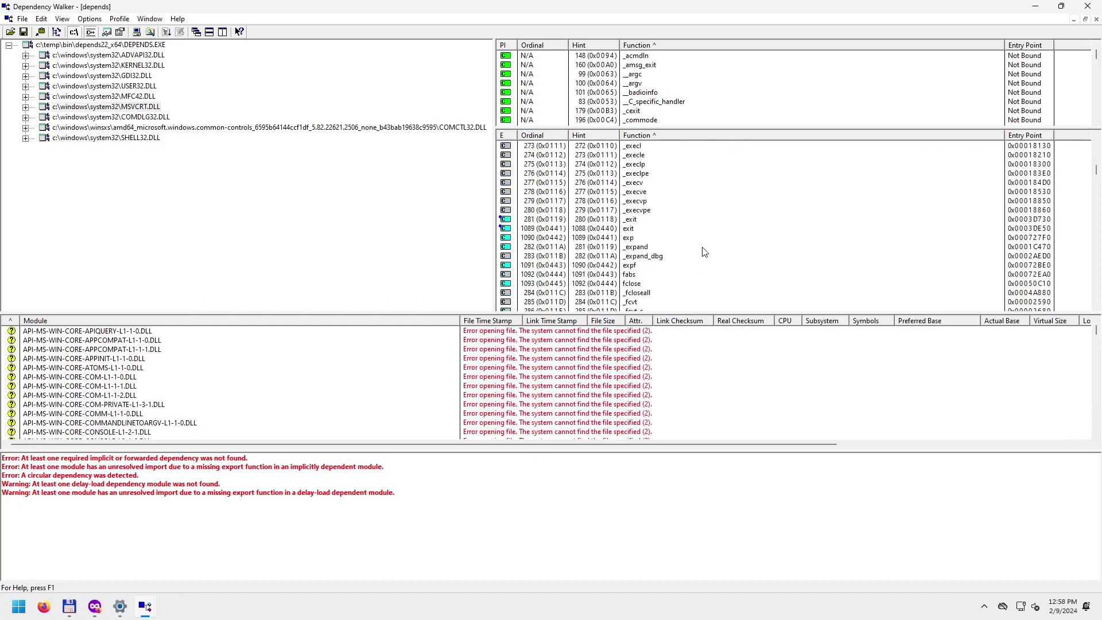
{"action": "scroll", "coordinate": [706, 252], "scroll_direction": "up", "scroll_amount": 1}
{"action": "left_click", "coordinate": [637, 256]}
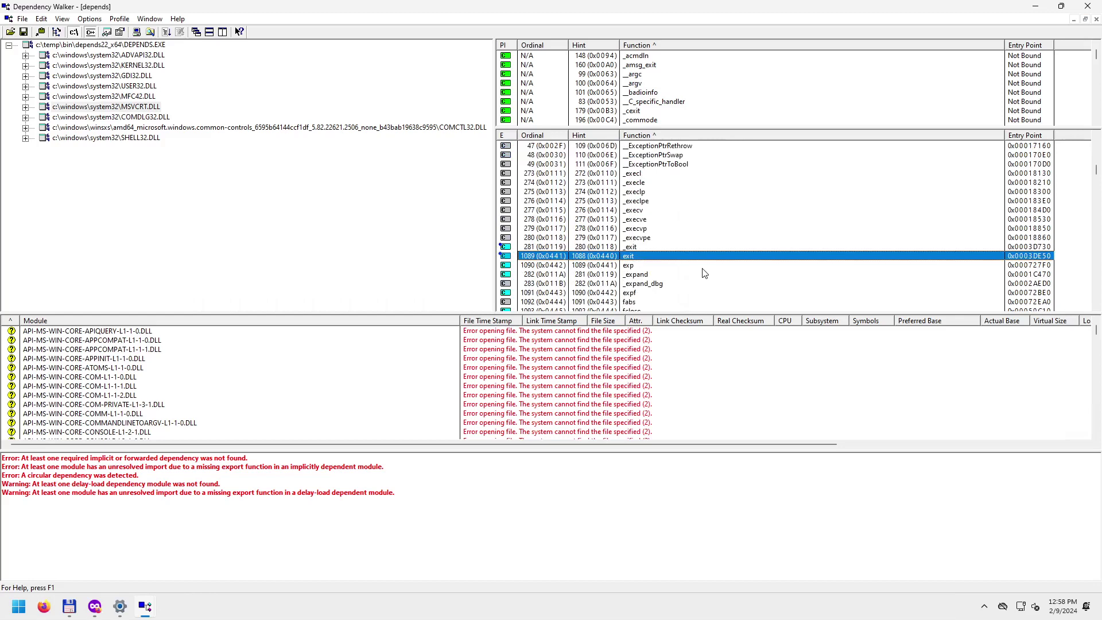
{"action": "scroll", "coordinate": [704, 272], "scroll_direction": "down", "scroll_amount": 1}
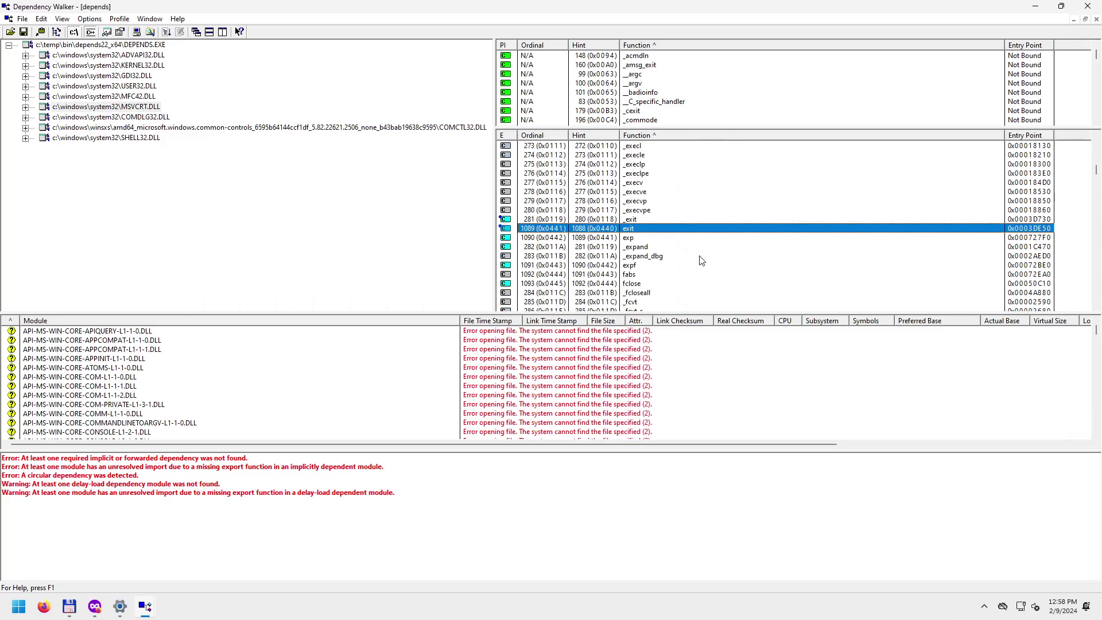
{"action": "scroll", "coordinate": [700, 260], "scroll_direction": "down", "scroll_amount": 1}
{"action": "left_click", "coordinate": [642, 249]}
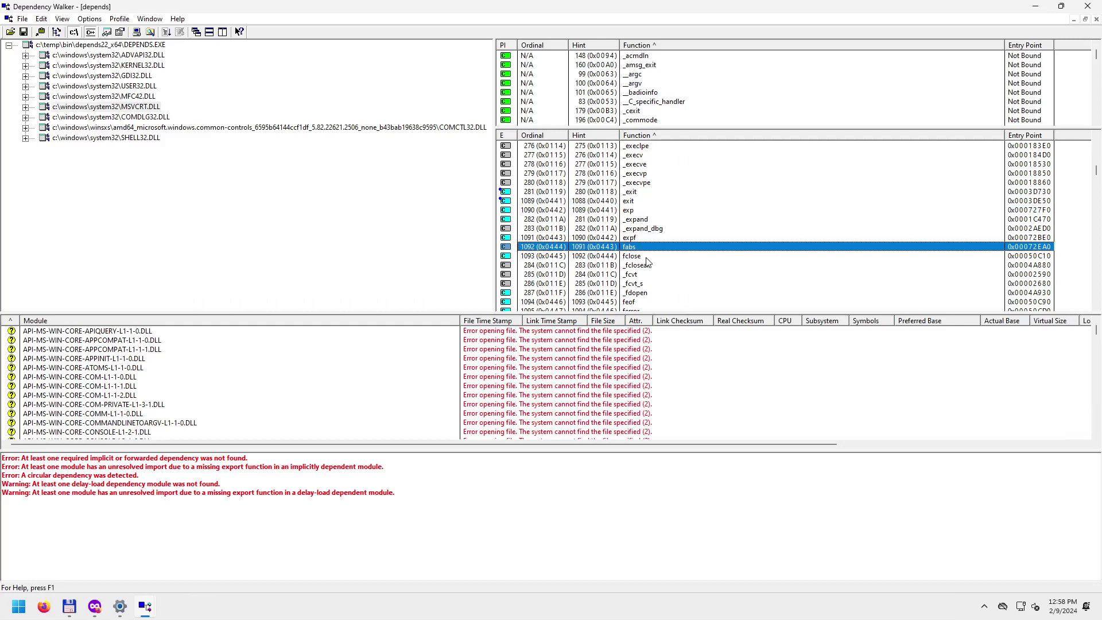
{"action": "left_click", "coordinate": [646, 257]}
Locate the file-opening functions in MSVCRT.DLL's exports and compare fopen with its secure variant fopen_s.
{"action": "scroll", "coordinate": [708, 279], "scroll_direction": "down", "scroll_amount": 2}
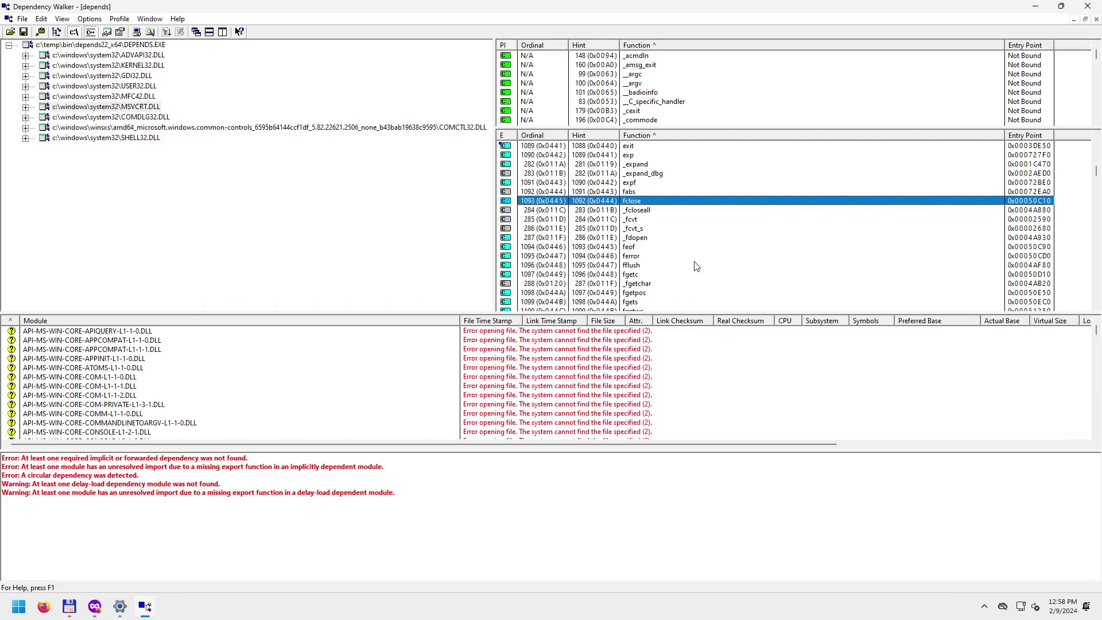
{"action": "scroll", "coordinate": [696, 265], "scroll_direction": "down", "scroll_amount": 1}
{"action": "scroll", "coordinate": [687, 234], "scroll_direction": "down", "scroll_amount": 1}
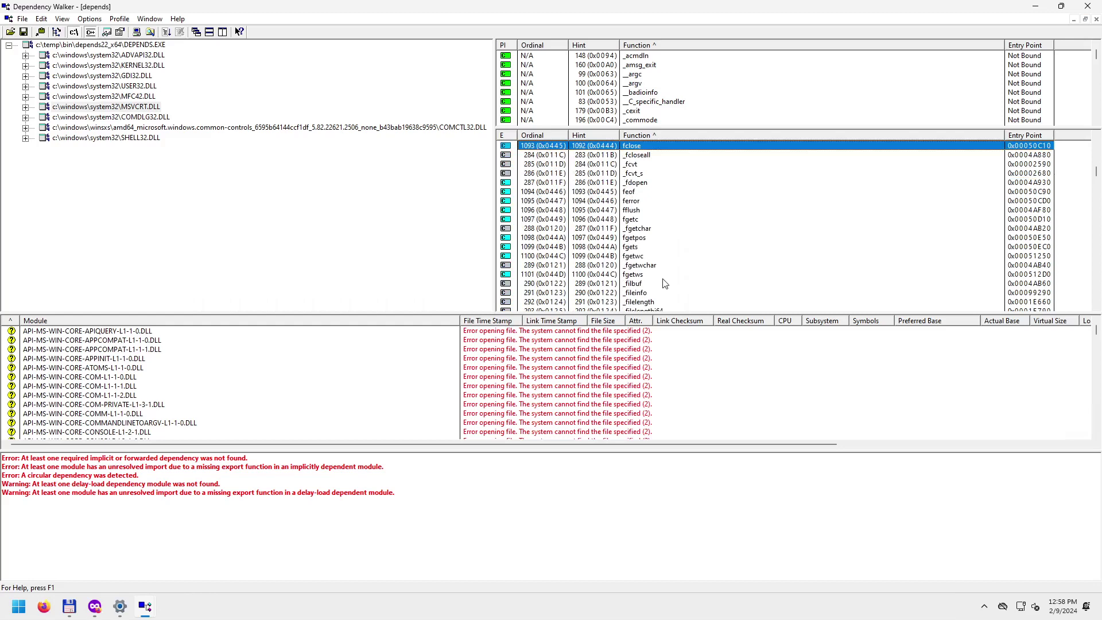
{"action": "scroll", "coordinate": [672, 279], "scroll_direction": "down", "scroll_amount": 2}
{"action": "scroll", "coordinate": [672, 279], "scroll_direction": "down", "scroll_amount": 6}
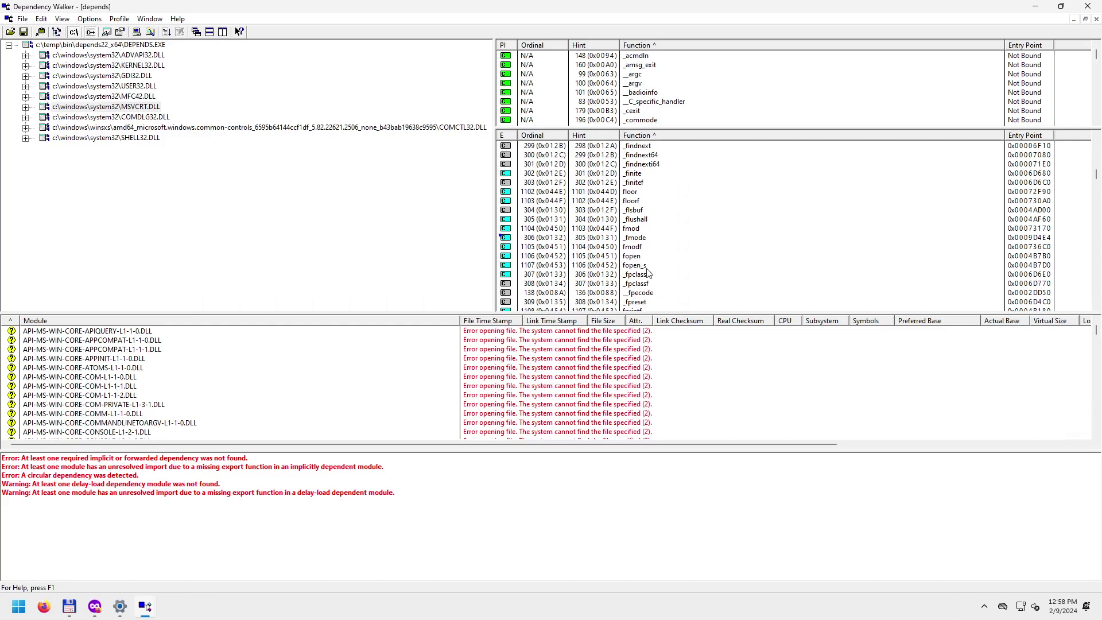
{"action": "left_click", "coordinate": [644, 266]}
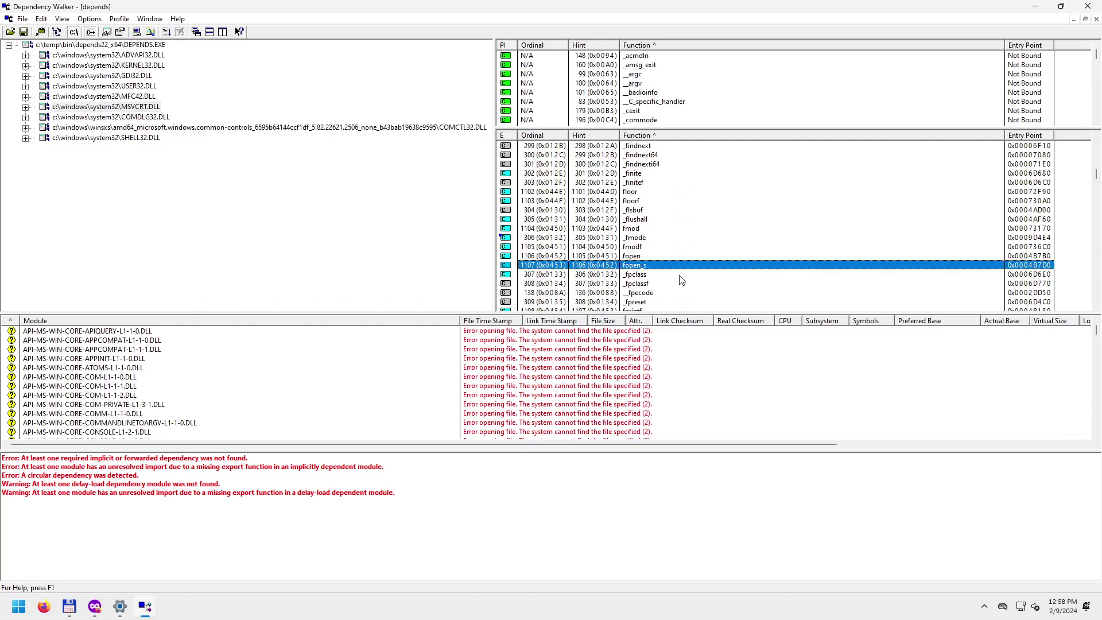
{"action": "left_click", "coordinate": [632, 258]}
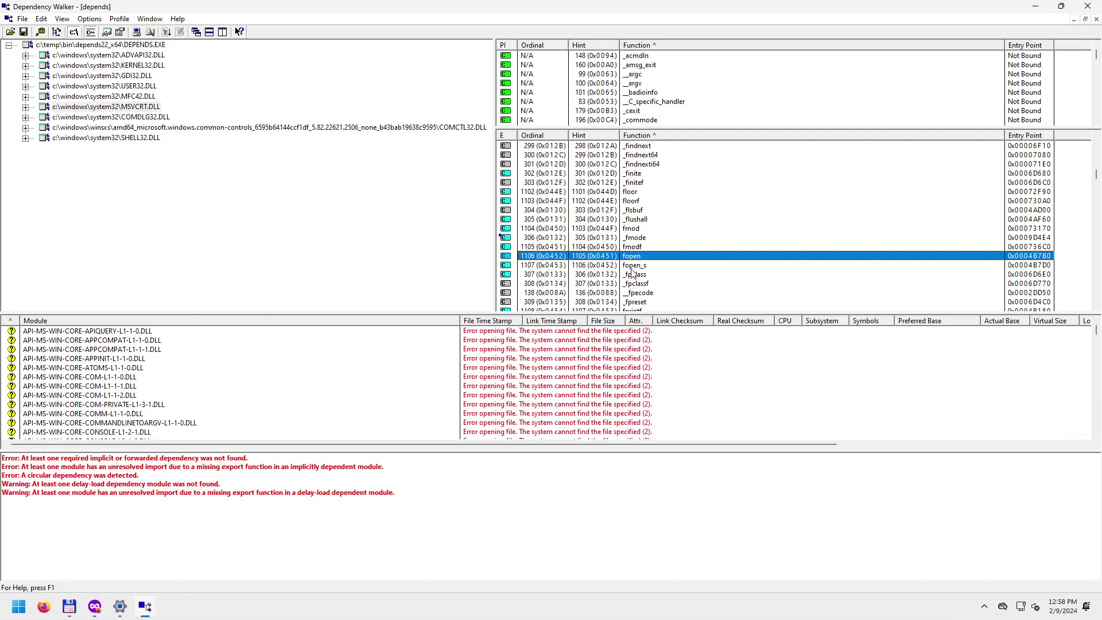
{"action": "left_click", "coordinate": [634, 268]}
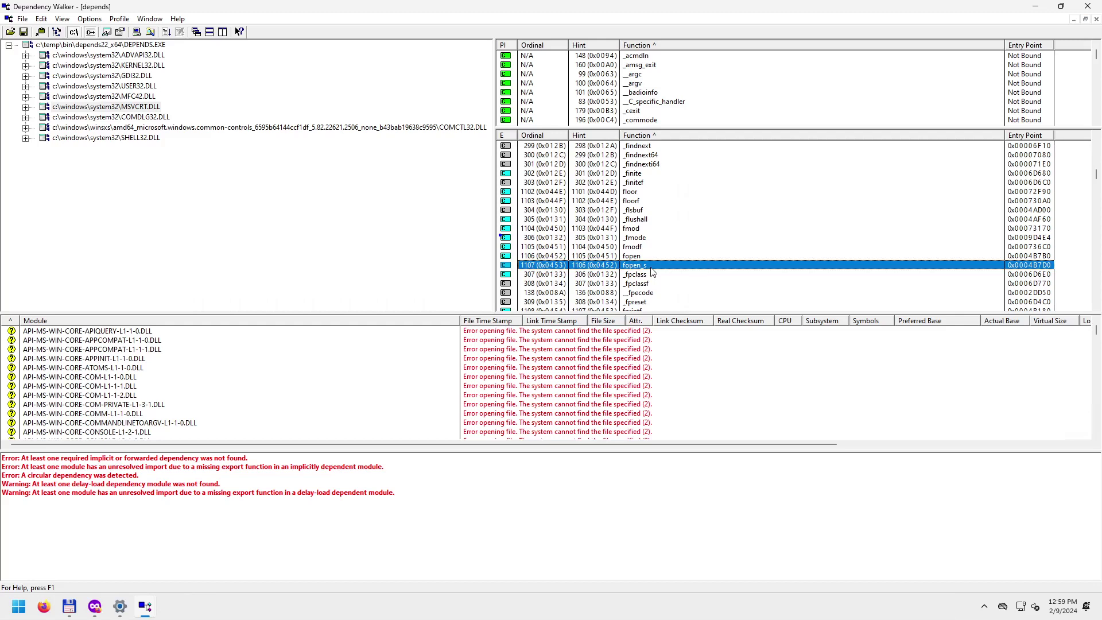
Highlight fprintf and its secure variant fprintf_s, and browse MSVCRT.DLL's exports on to the free functions.
{"action": "scroll", "coordinate": [654, 268], "scroll_direction": "down", "scroll_amount": 2}
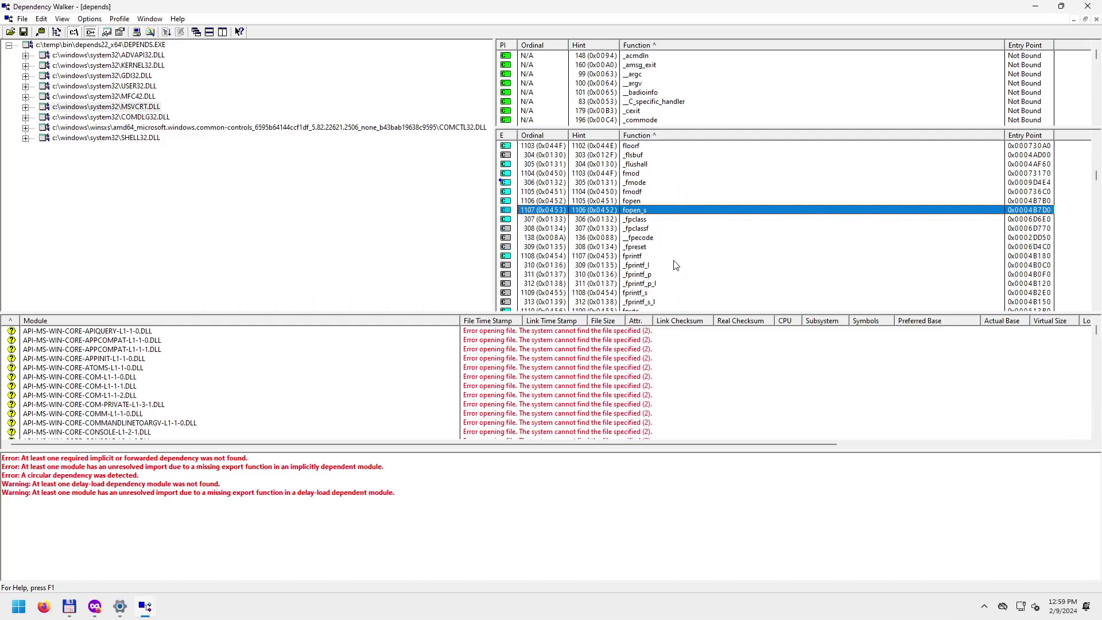
{"action": "left_click", "coordinate": [645, 257]}
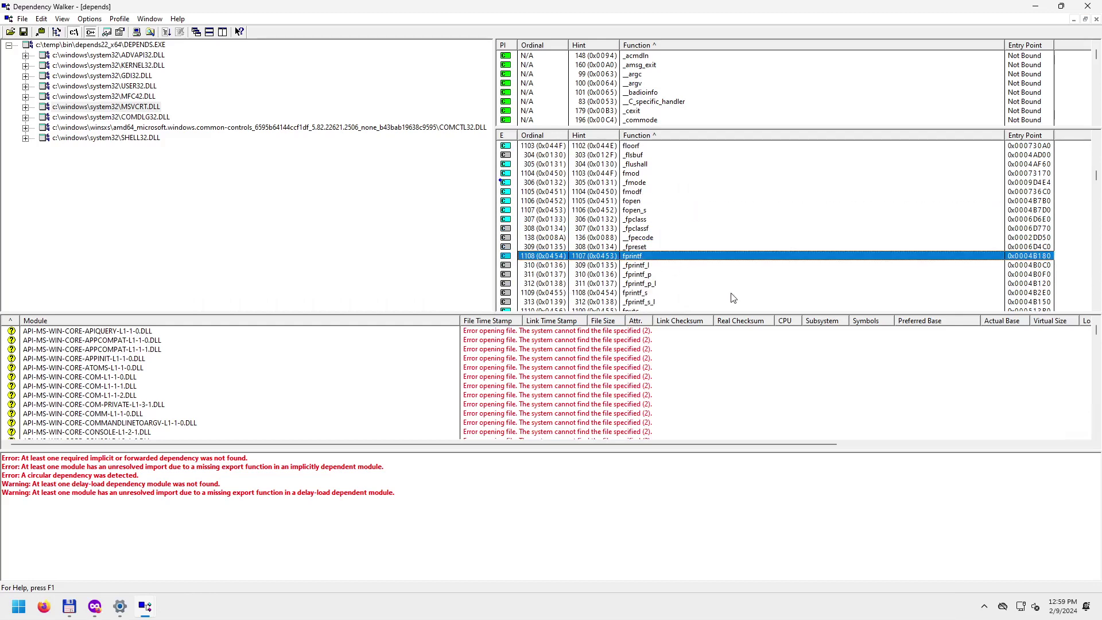
{"action": "scroll", "coordinate": [674, 269], "scroll_direction": "down", "scroll_amount": 1}
{"action": "left_click", "coordinate": [642, 266]}
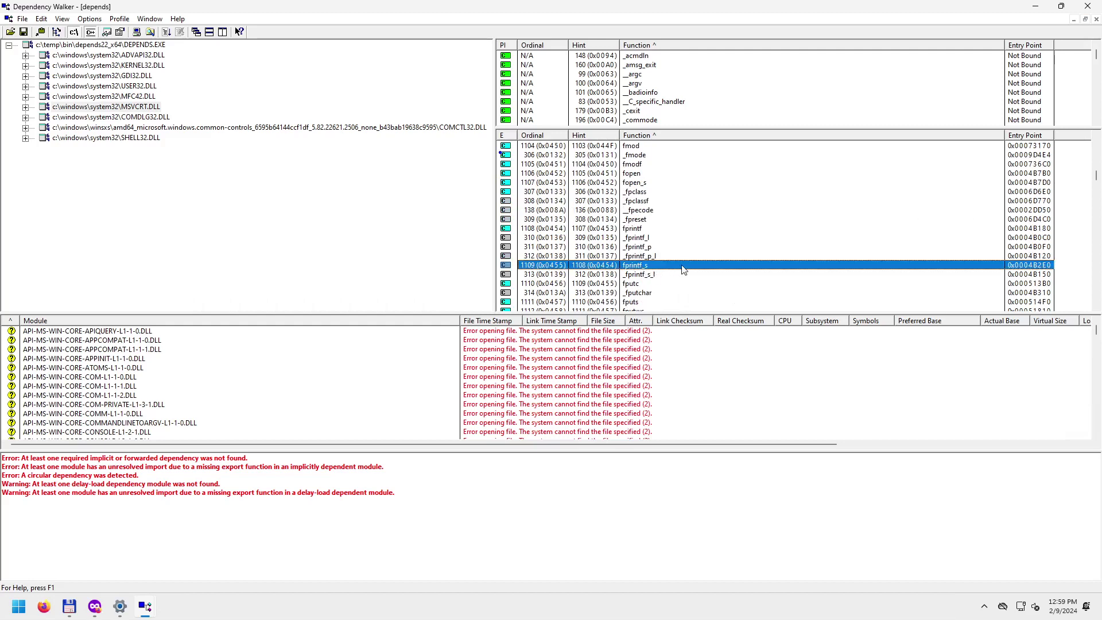
{"action": "scroll", "coordinate": [683, 270], "scroll_direction": "down", "scroll_amount": 2}
{"action": "scroll", "coordinate": [673, 271], "scroll_direction": "down", "scroll_amount": 2}
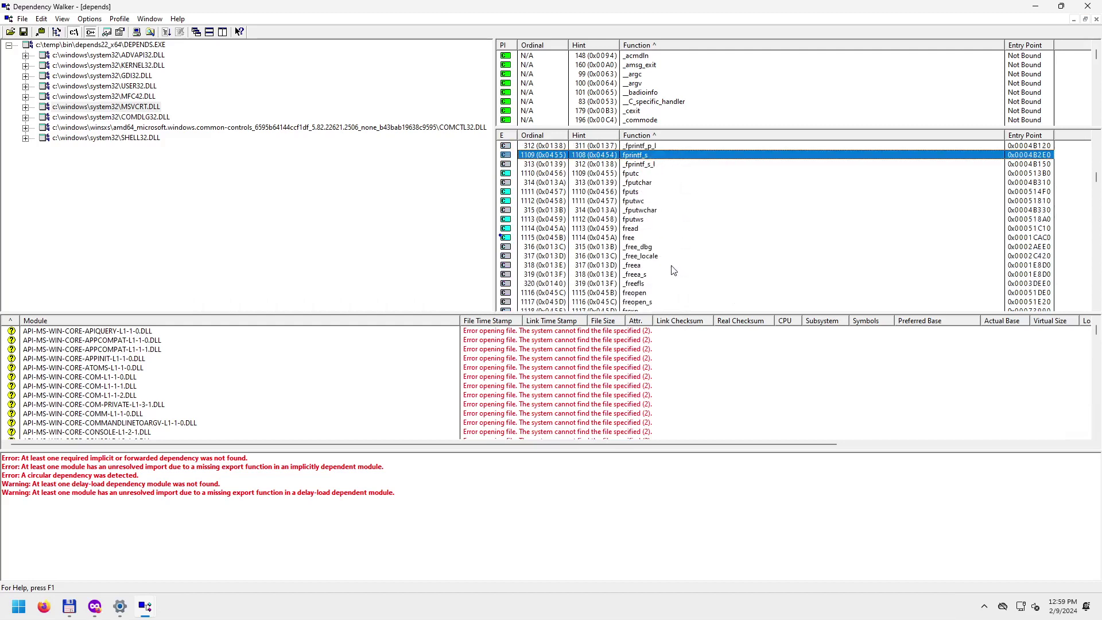
Find the free, fscanf_s and _fstat functions in MSVCRT.DLL's exports and highlight each one.
{"action": "scroll", "coordinate": [677, 270], "scroll_direction": "down", "scroll_amount": 2}
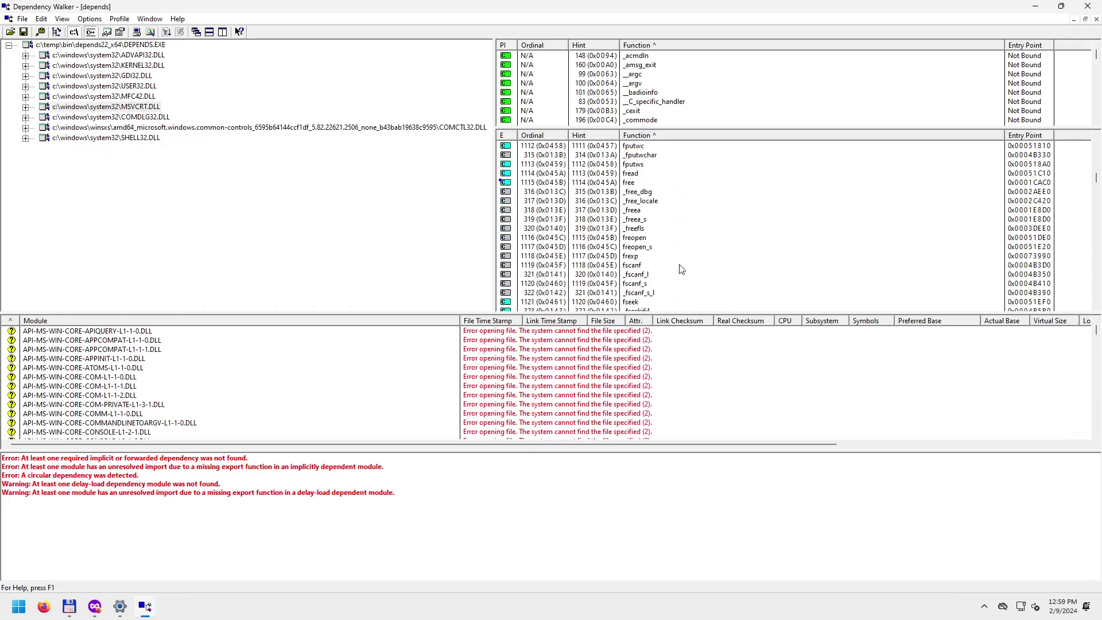
{"action": "left_click", "coordinate": [633, 183]}
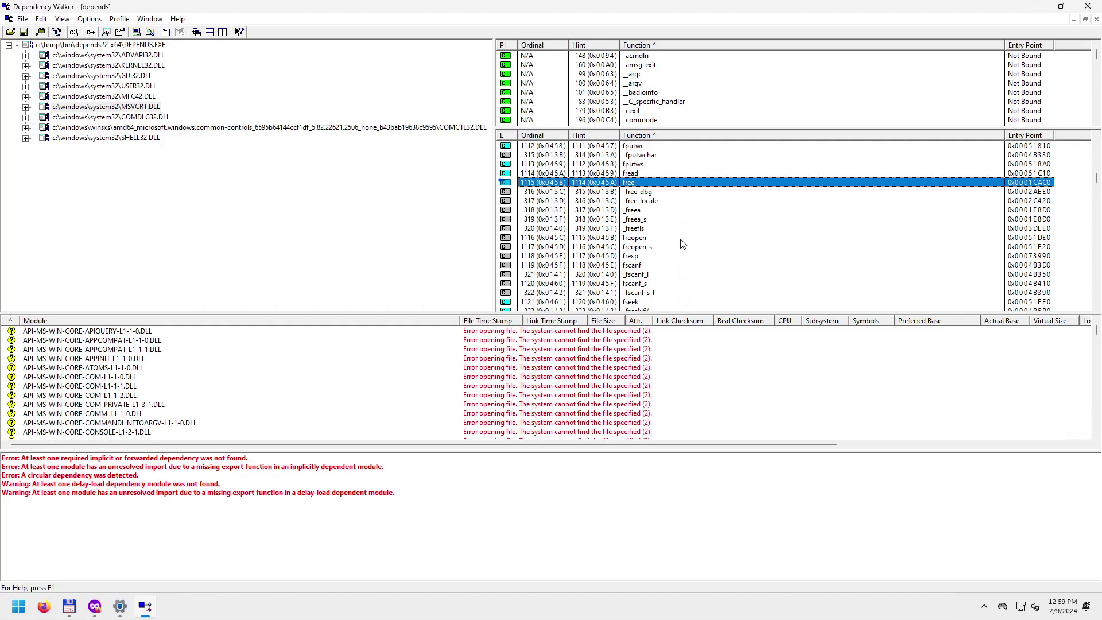
{"action": "scroll", "coordinate": [680, 251], "scroll_direction": "down", "scroll_amount": 1}
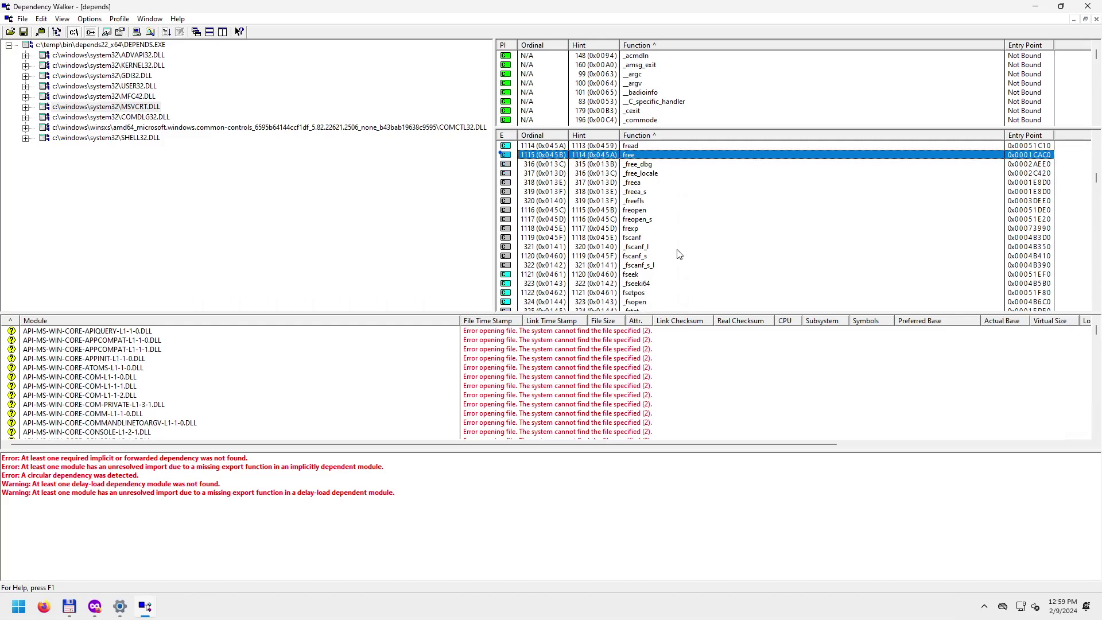
{"action": "scroll", "coordinate": [679, 252], "scroll_direction": "down", "scroll_amount": 3}
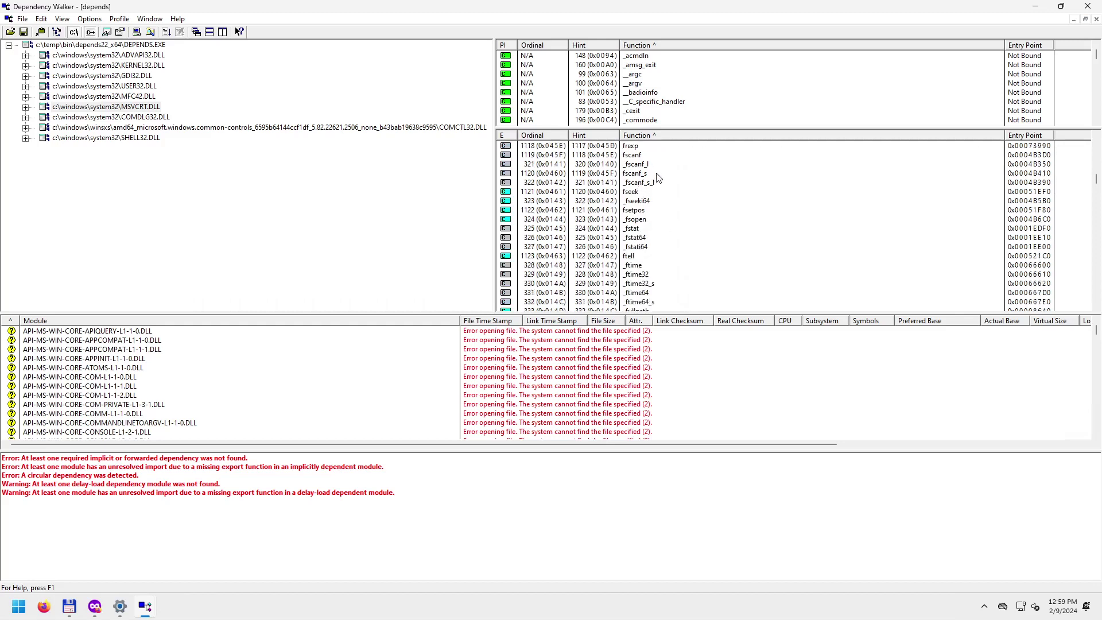
{"action": "left_click", "coordinate": [654, 173]}
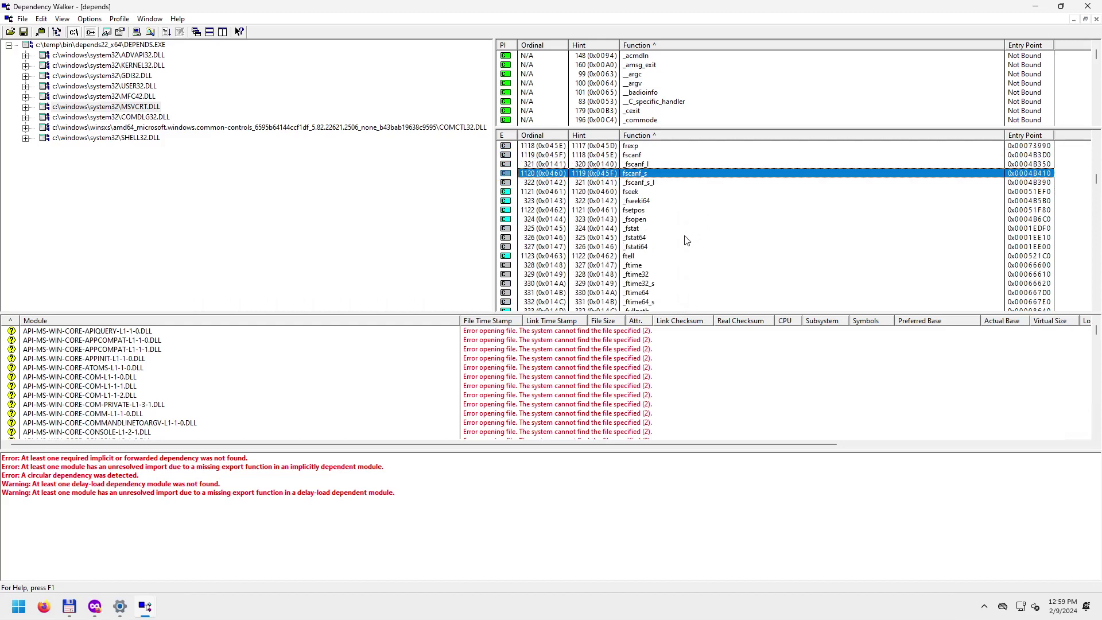
{"action": "scroll", "coordinate": [678, 257], "scroll_direction": "down", "scroll_amount": 1}
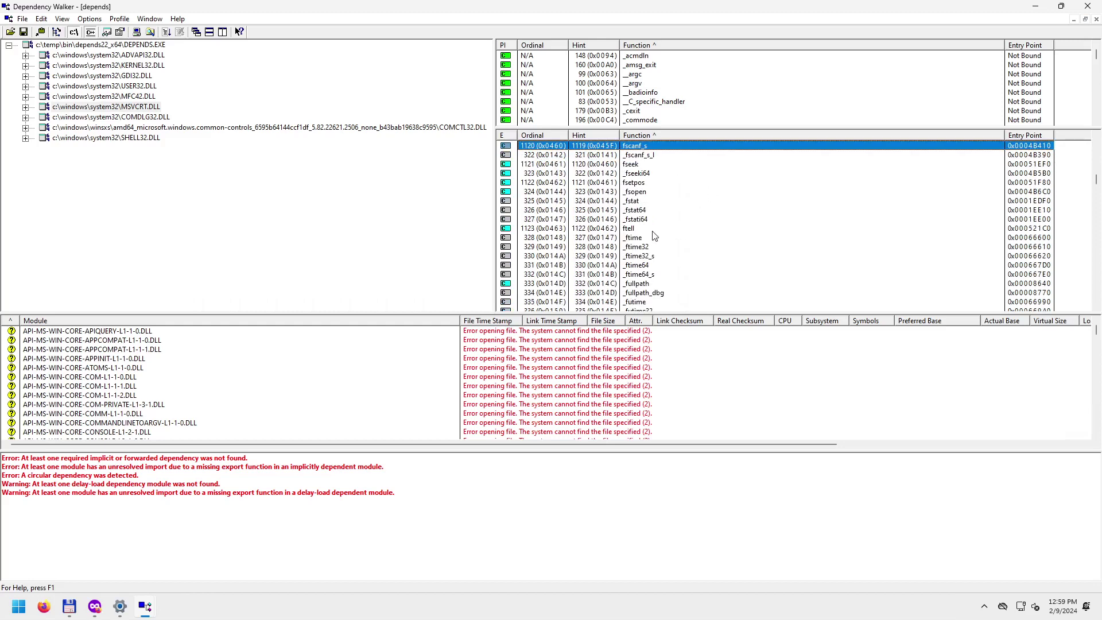
{"action": "left_click", "coordinate": [636, 202]}
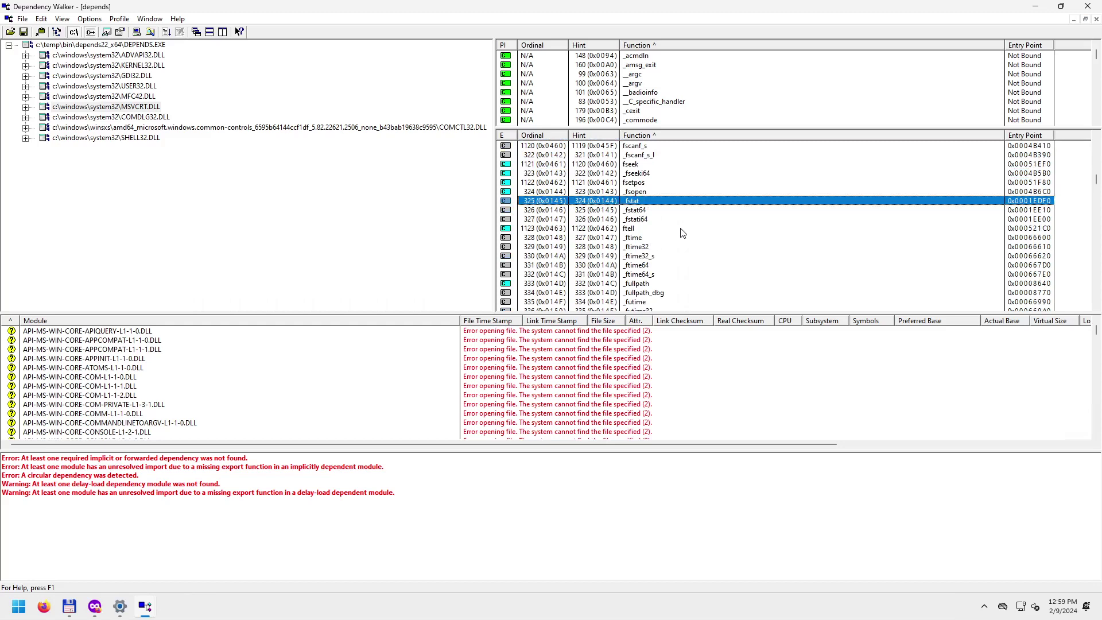
Browse MSVCRT.DLL's exports past the getenv and gmtime functions and highlight the integer conversion function _i64toa.
{"action": "scroll", "coordinate": [681, 232], "scroll_direction": "down", "scroll_amount": 5}
{"action": "scroll", "coordinate": [674, 235], "scroll_direction": "down", "scroll_amount": 15}
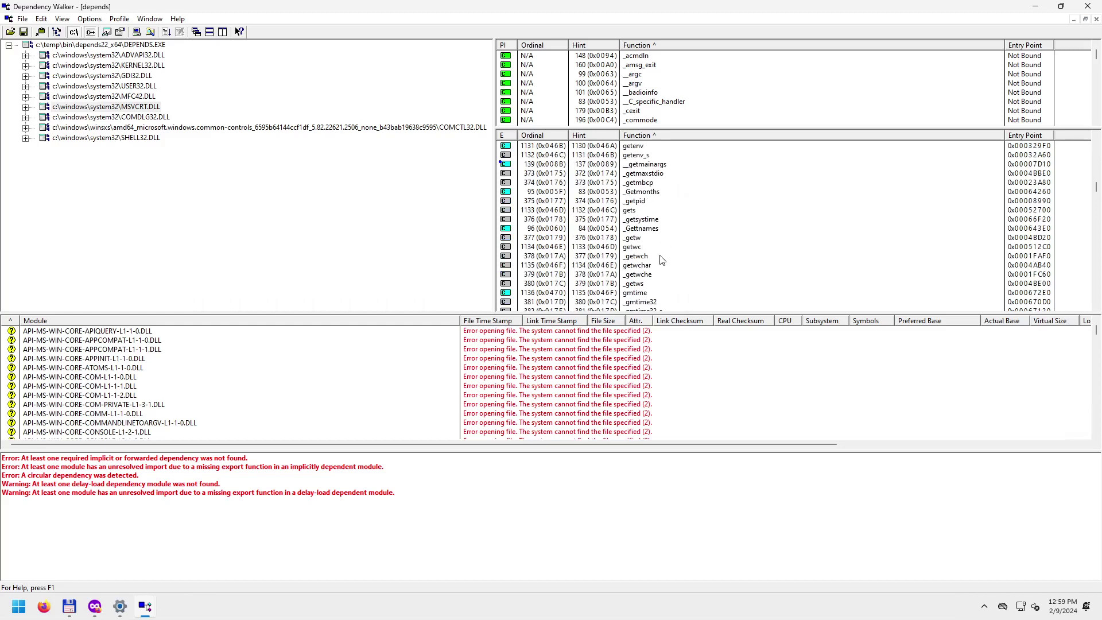
{"action": "scroll", "coordinate": [660, 257], "scroll_direction": "down", "scroll_amount": 3}
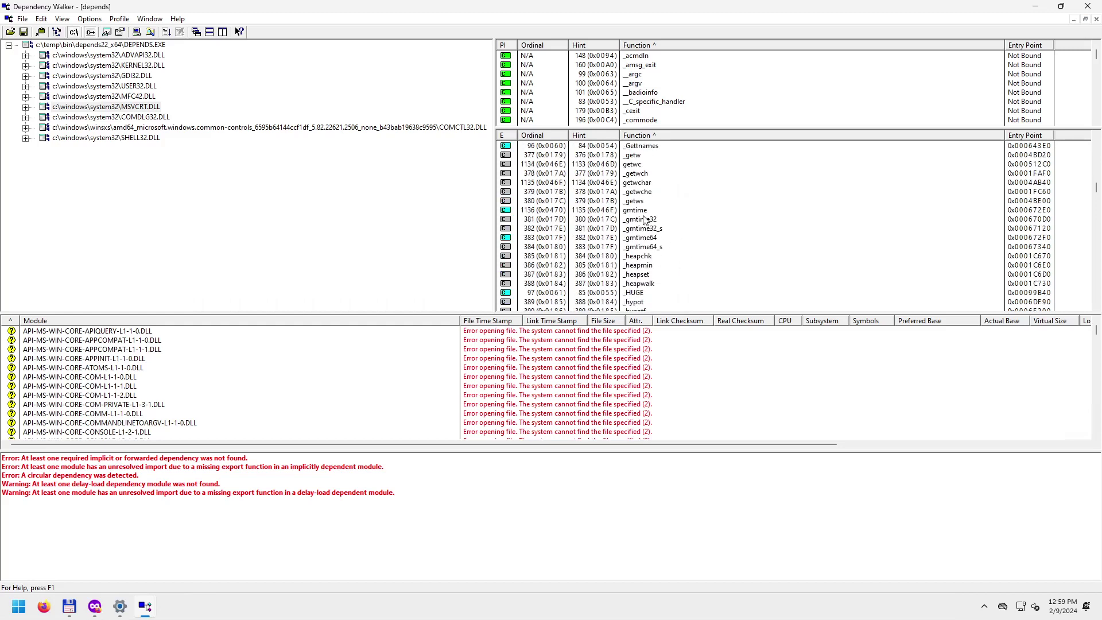
{"action": "scroll", "coordinate": [706, 280], "scroll_direction": "down", "scroll_amount": 4}
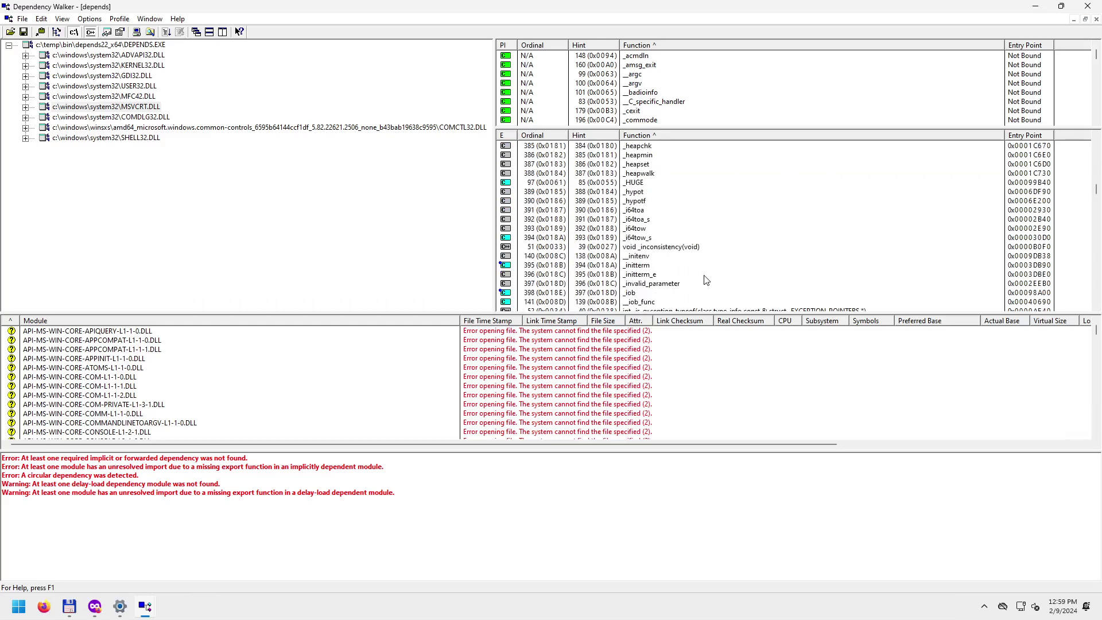
{"action": "left_click", "coordinate": [644, 211]}
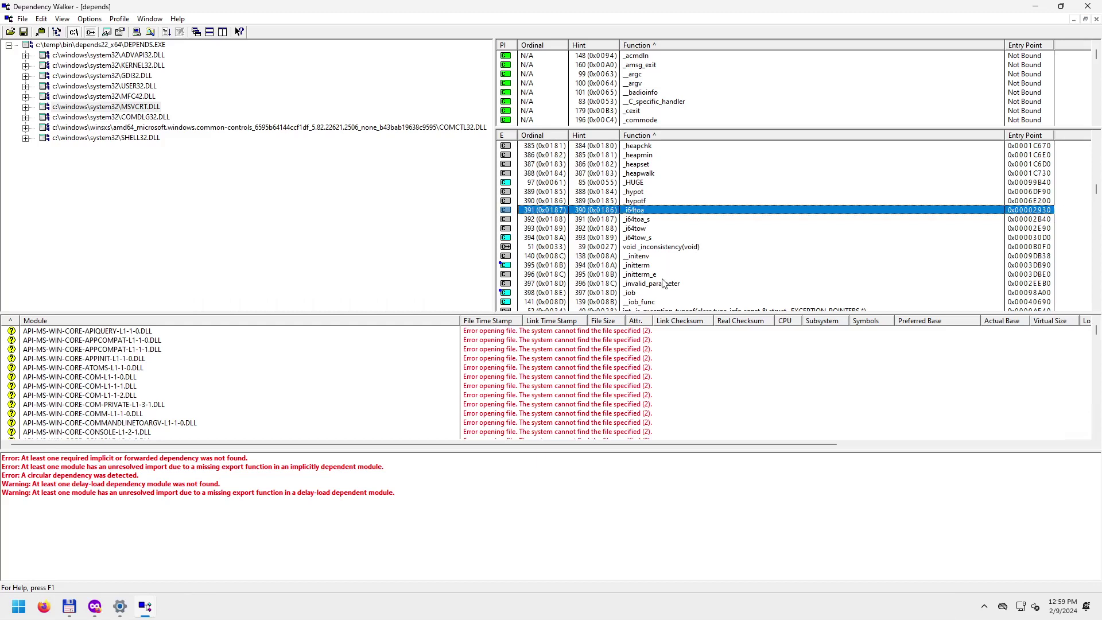
Highlight isalpha in MSVCRT.DLL's exports and browse the character classification functions through to isxdigit.
{"action": "scroll", "coordinate": [667, 268], "scroll_direction": "down", "scroll_amount": 2}
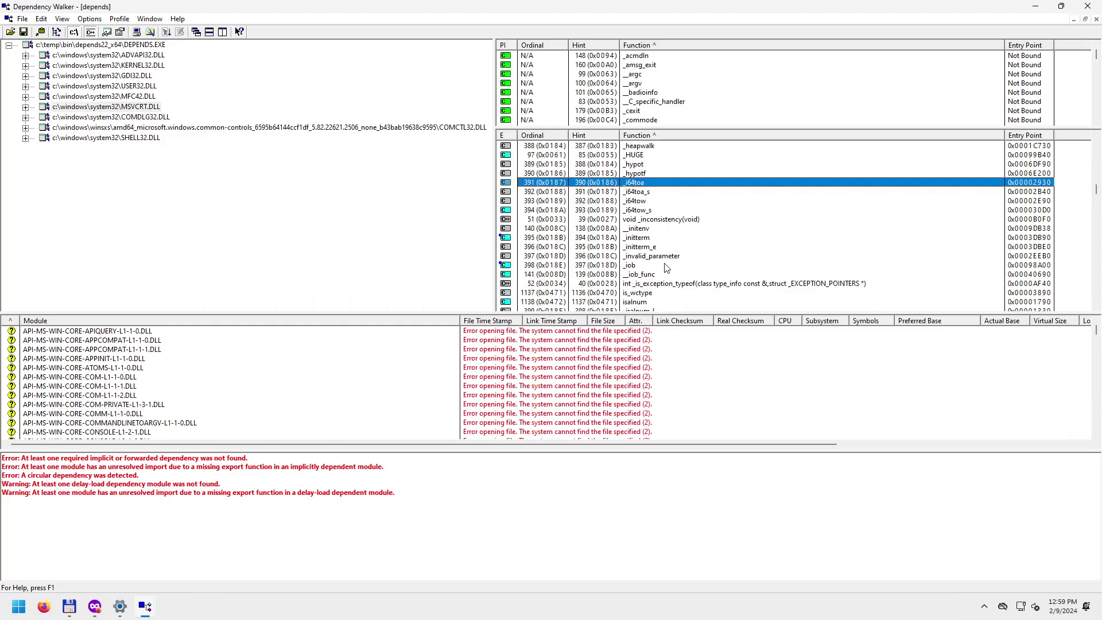
{"action": "scroll", "coordinate": [666, 268], "scroll_direction": "down", "scroll_amount": 3}
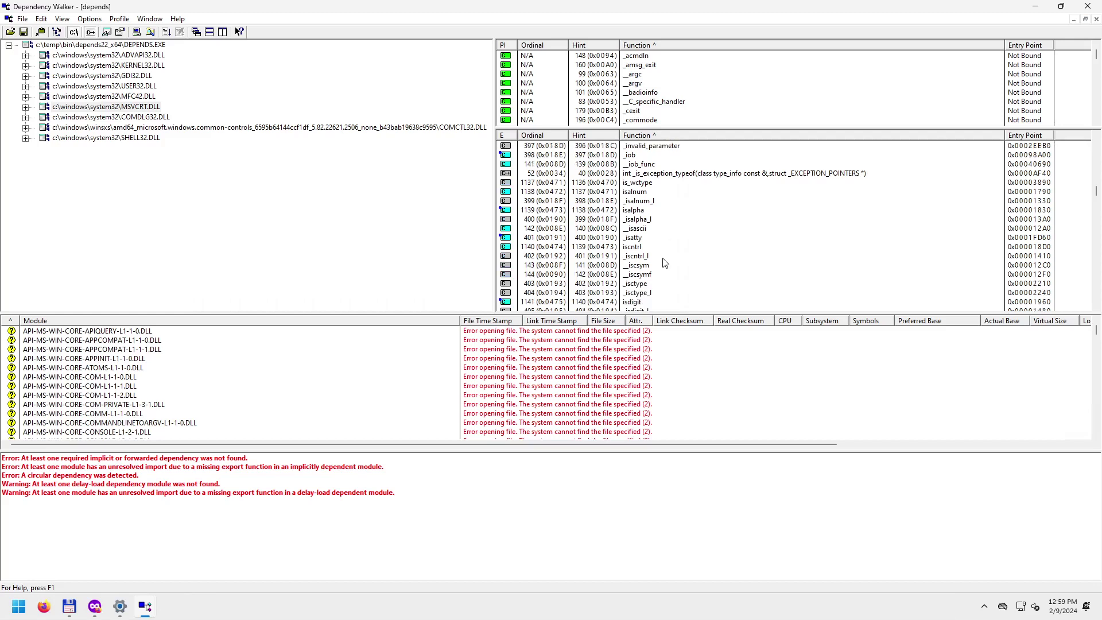
{"action": "left_click", "coordinate": [641, 209]}
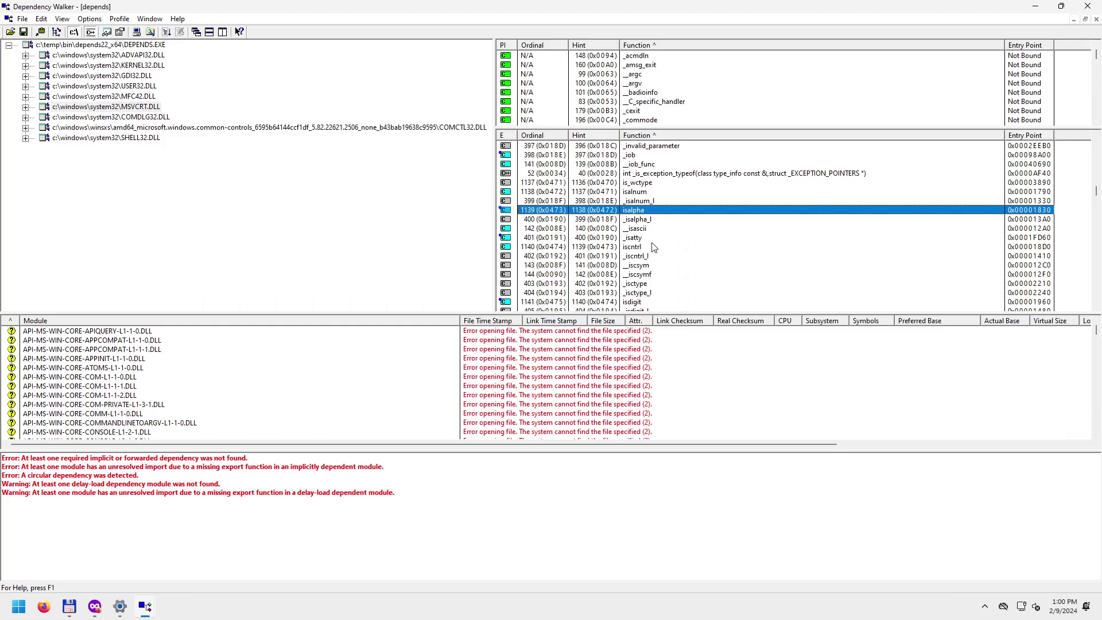
{"action": "scroll", "coordinate": [660, 221], "scroll_direction": "down", "scroll_amount": 1}
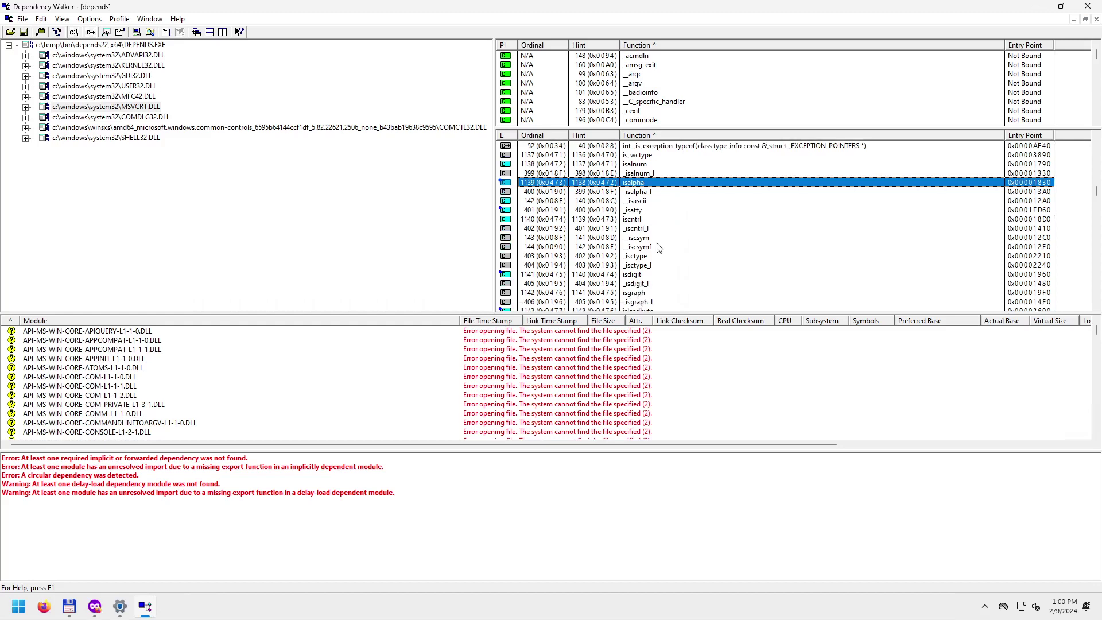
{"action": "scroll", "coordinate": [660, 252], "scroll_direction": "down", "scroll_amount": 4}
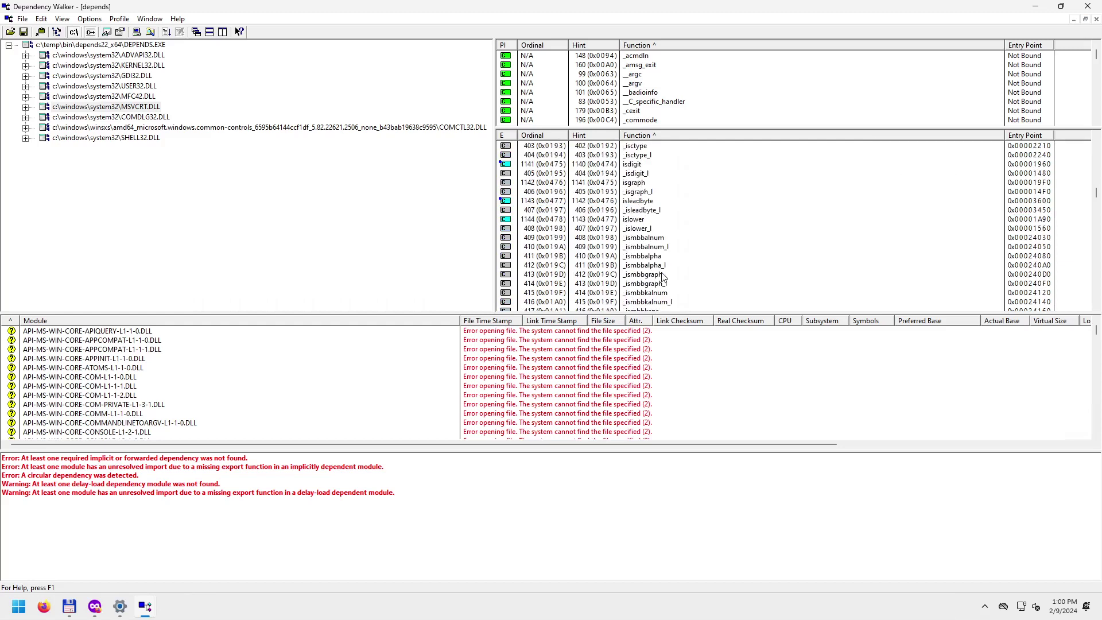
{"action": "scroll", "coordinate": [658, 251], "scroll_direction": "down", "scroll_amount": 3}
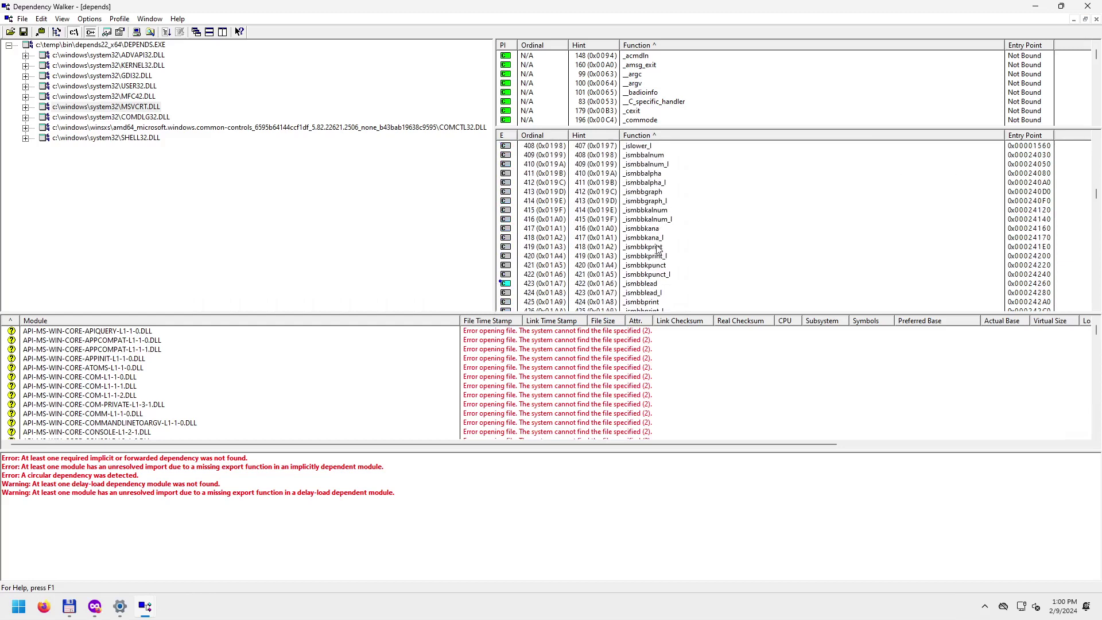
{"action": "scroll", "coordinate": [699, 286], "scroll_direction": "down", "scroll_amount": 3}
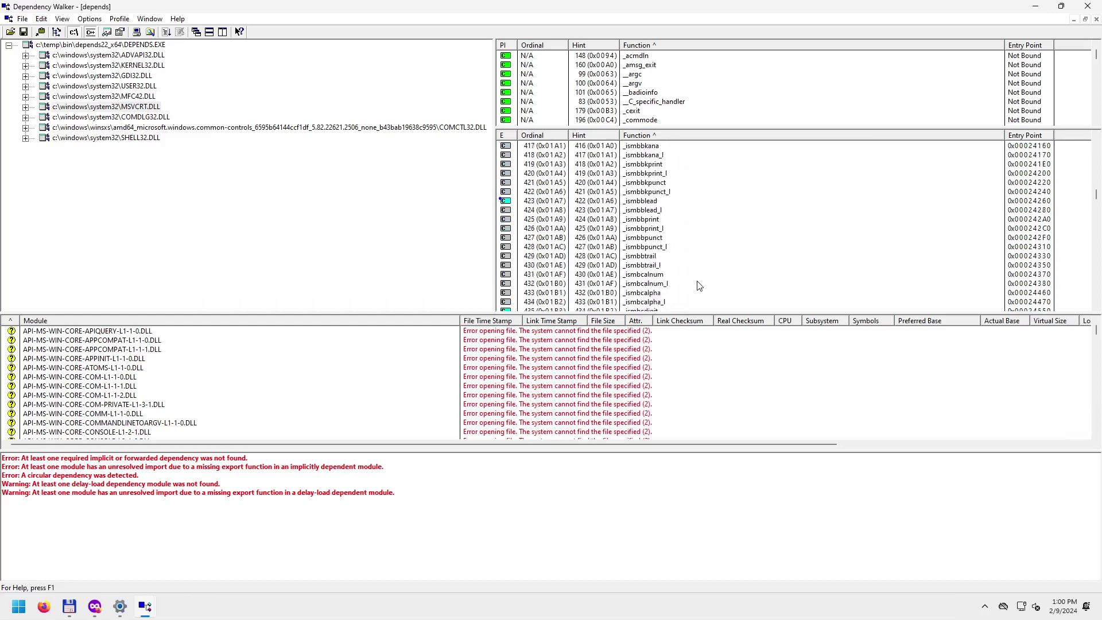
{"action": "scroll", "coordinate": [699, 285], "scroll_direction": "down", "scroll_amount": 20}
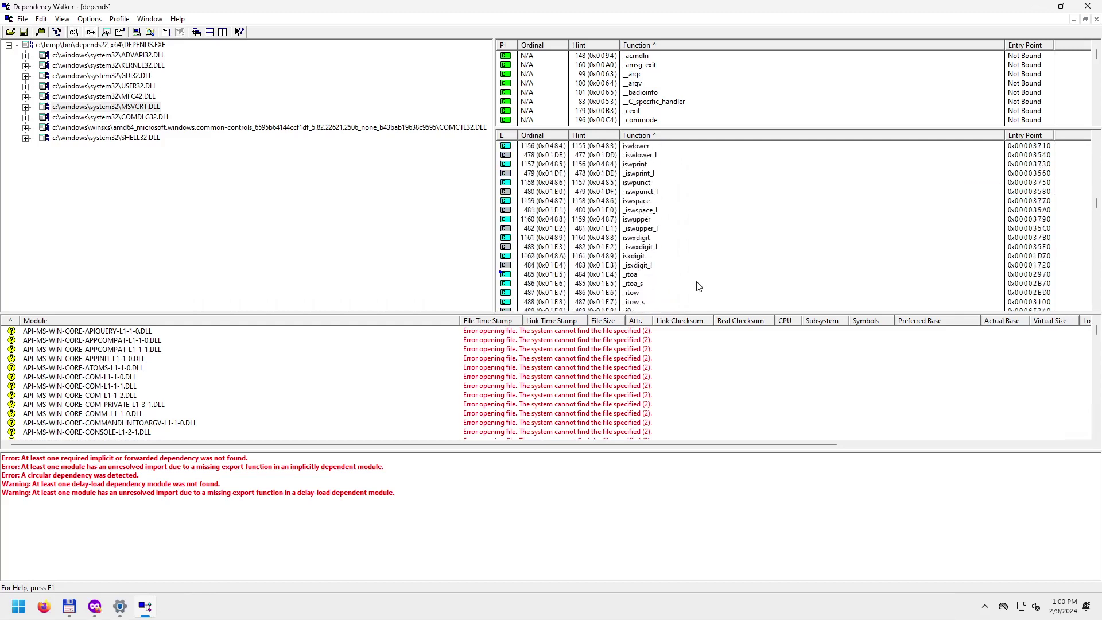
Highlight _locking and log in MSVCRT.DLL's exports, and look up log by name from farther up the list.
{"action": "scroll", "coordinate": [698, 285], "scroll_direction": "down", "scroll_amount": 9}
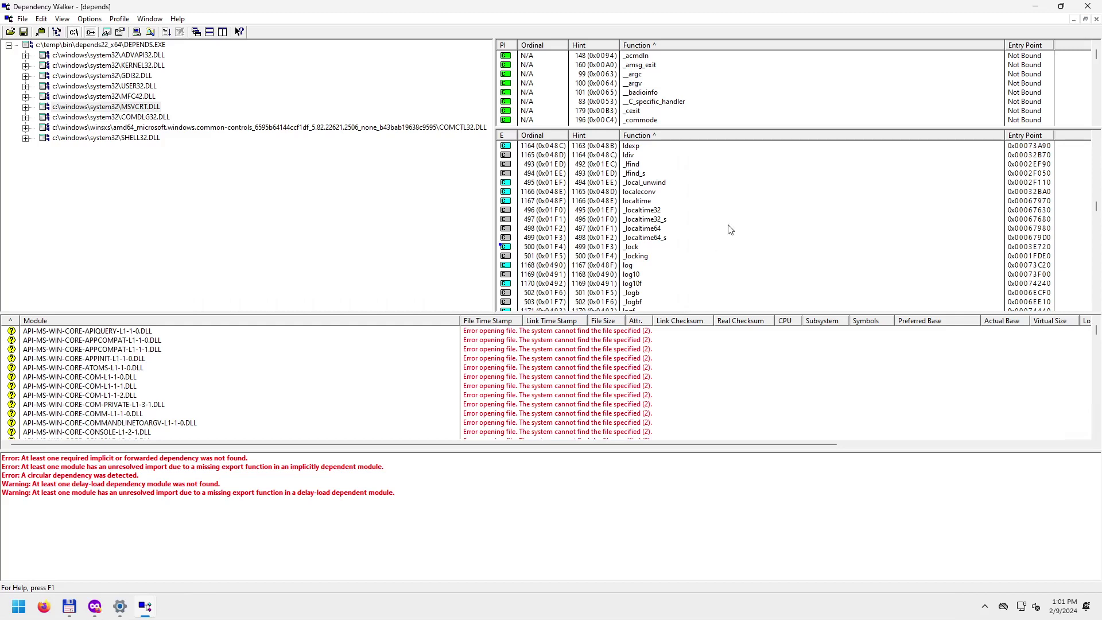
{"action": "scroll", "coordinate": [691, 239], "scroll_direction": "down", "scroll_amount": 2}
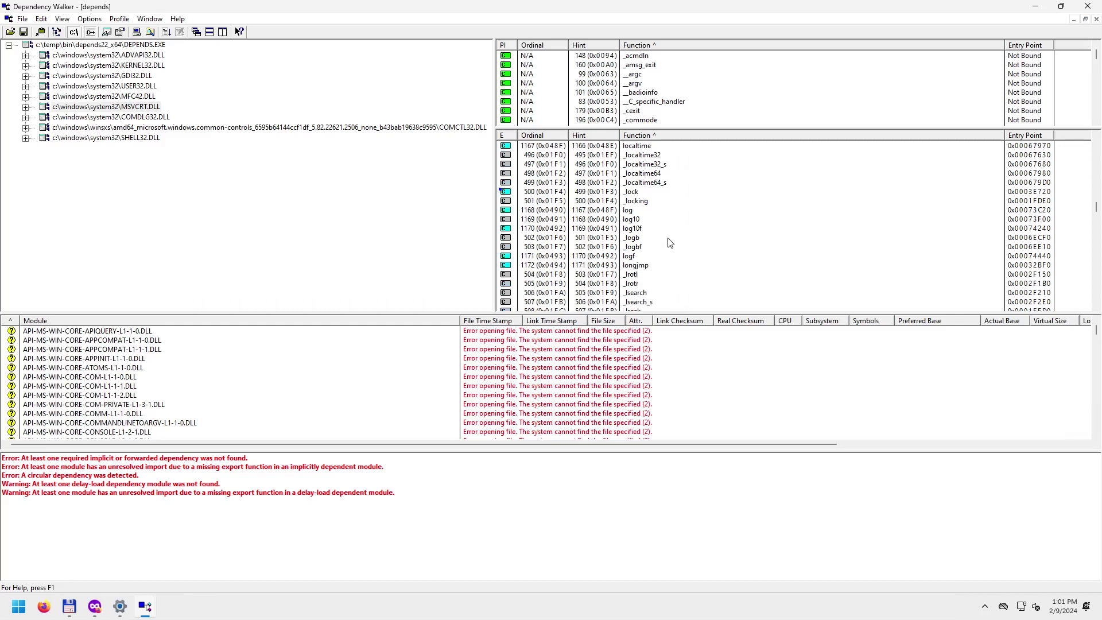
{"action": "left_click", "coordinate": [638, 202]}
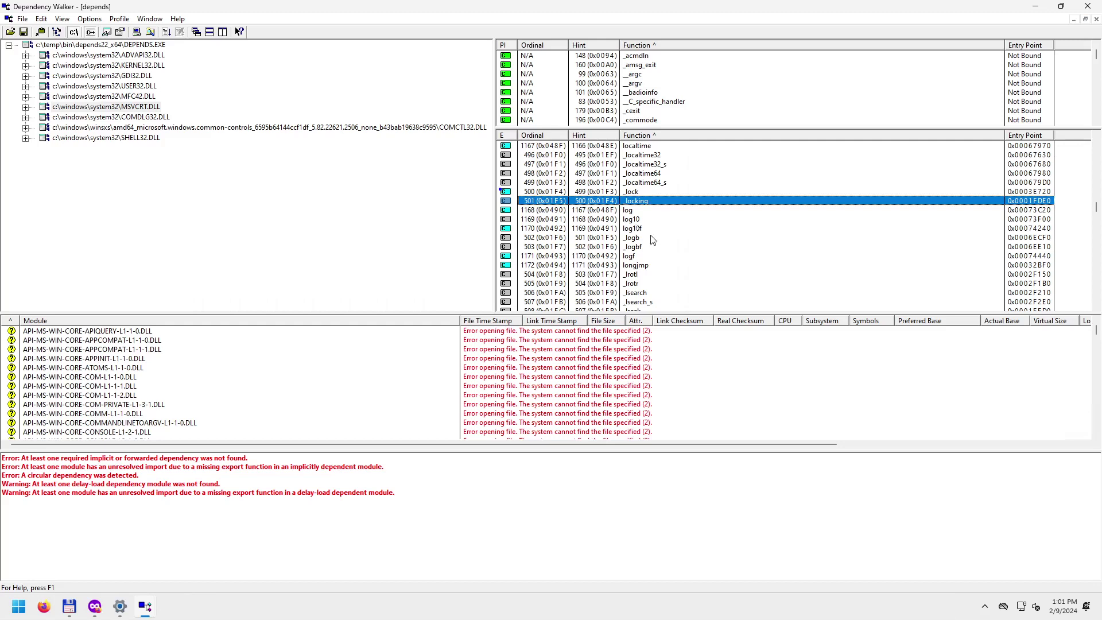
{"action": "left_click", "coordinate": [636, 211]}
{"action": "scroll", "coordinate": [659, 198], "scroll_direction": "up", "scroll_amount": 9}
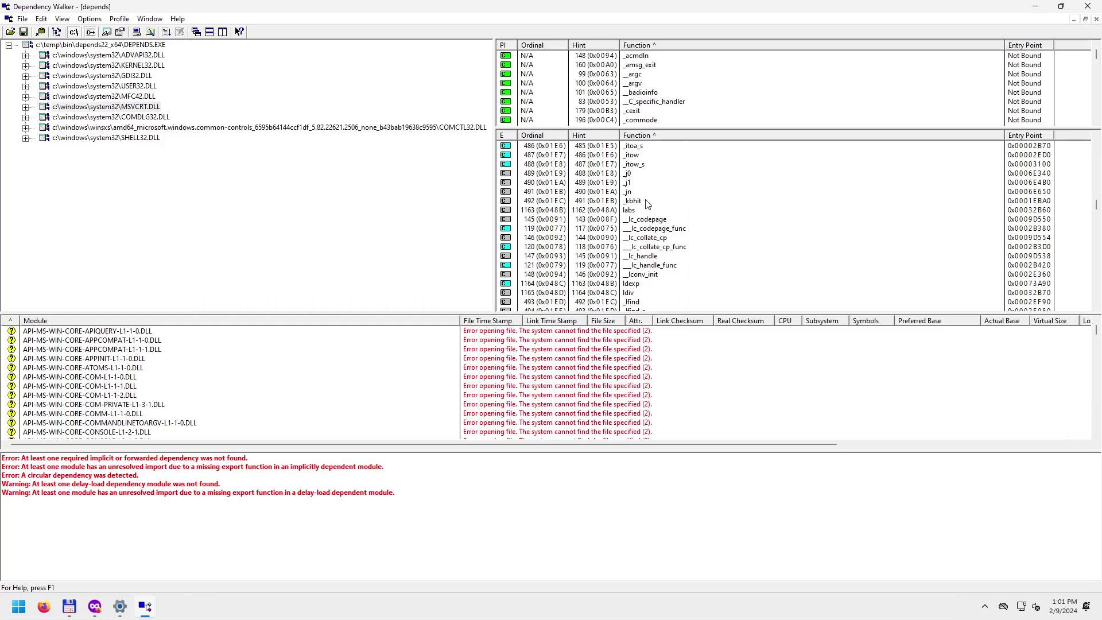
{"action": "type", "text": "log"}
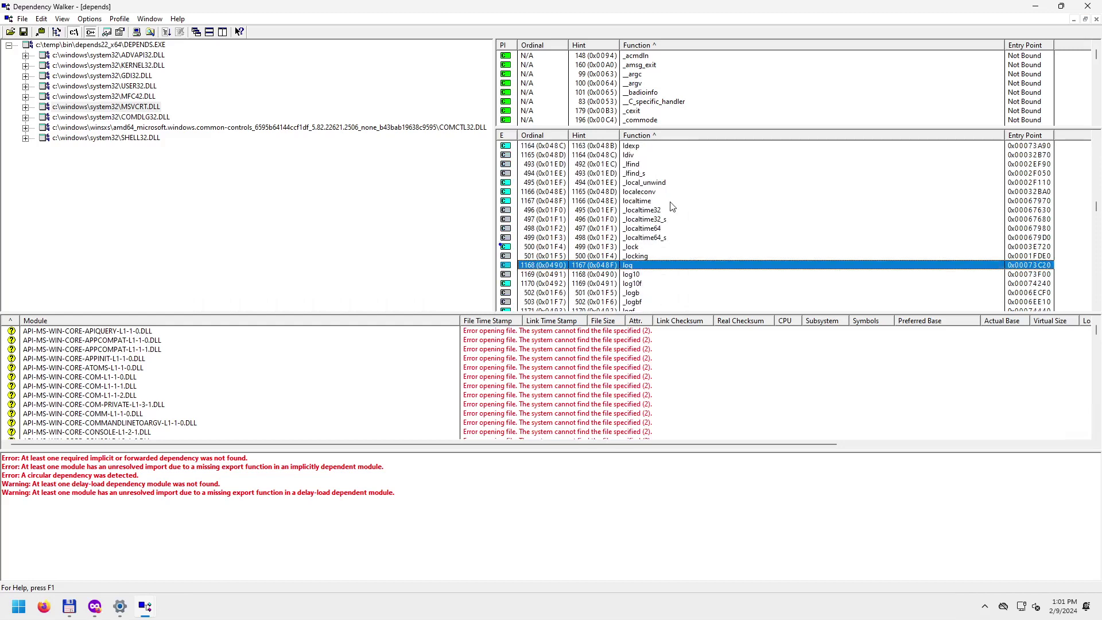
Browse past malloc to the multi-byte functions in MSVCRT.DLL's exports and highlight _mbccpy_s_l and _mbccpy_s.
{"action": "scroll", "coordinate": [673, 207], "scroll_direction": "down", "scroll_amount": 10}
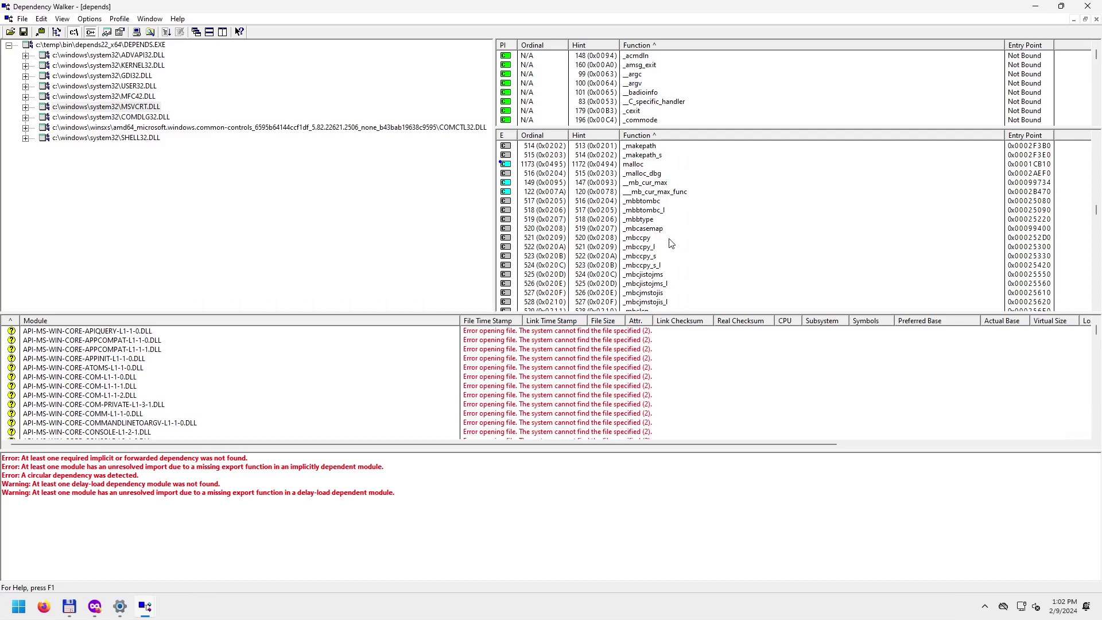
{"action": "scroll", "coordinate": [671, 241], "scroll_direction": "down", "scroll_amount": 3}
{"action": "scroll", "coordinate": [675, 238], "scroll_direction": "up", "scroll_amount": 2}
{"action": "left_click", "coordinate": [645, 209]}
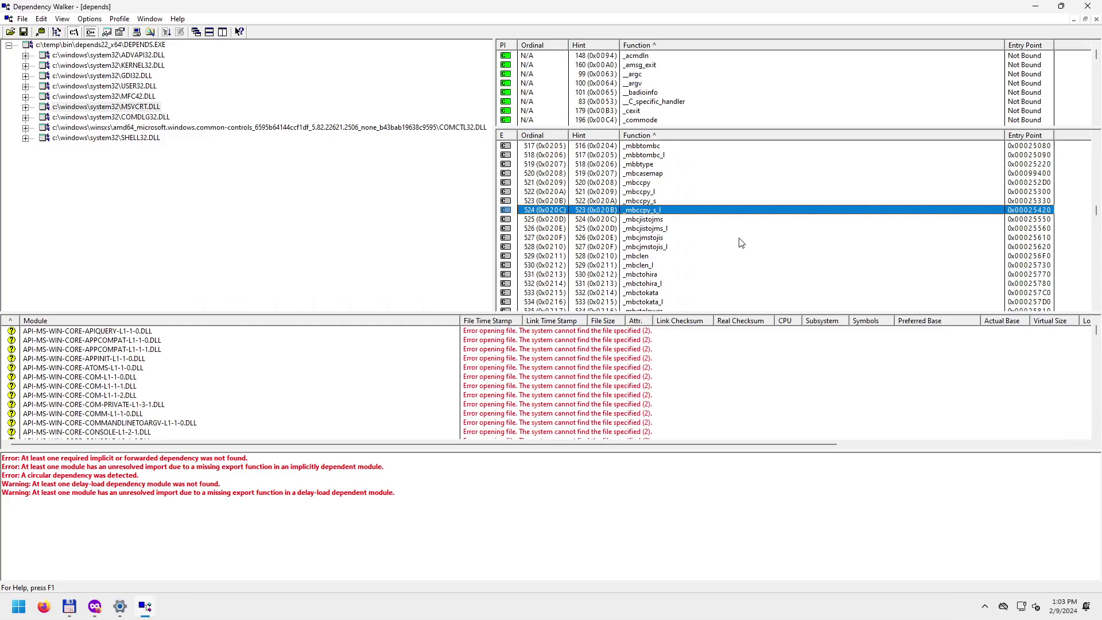
{"action": "left_click", "coordinate": [637, 201]}
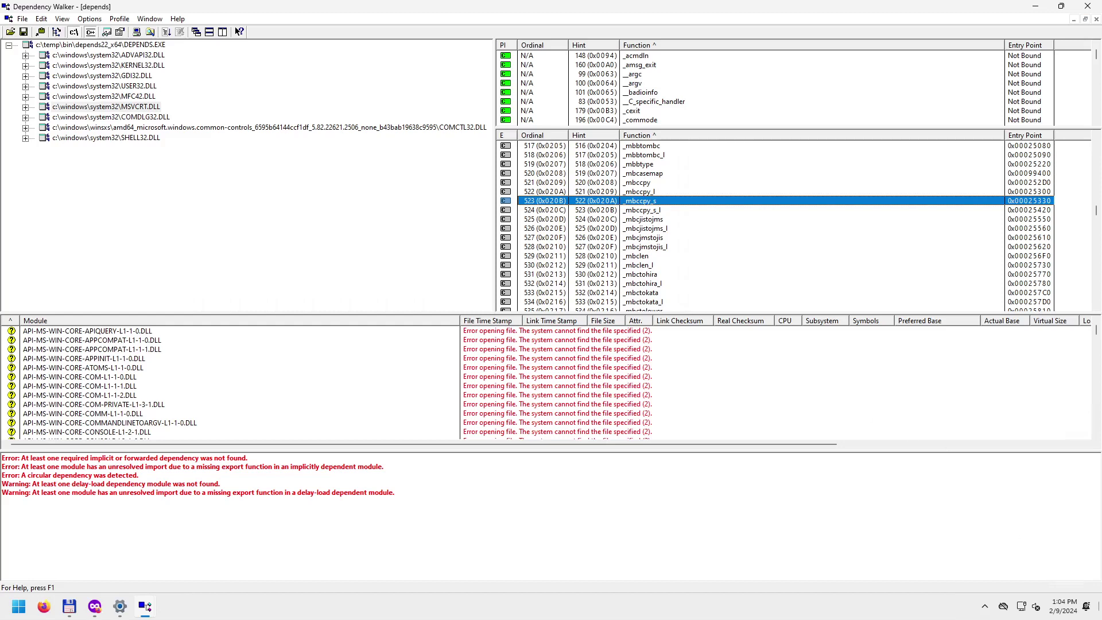
Switch to Firefox and review the East Asian multi-byte code pages table in Wikipedia's Windows code page article.
{"action": "key", "text": "alt+Tab"}
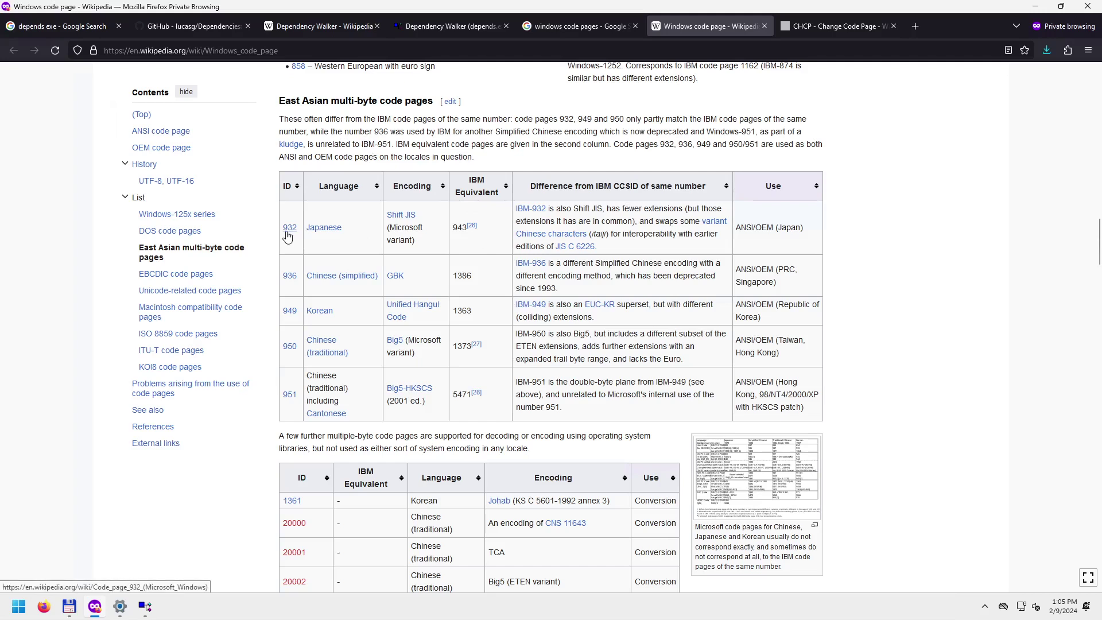
{"action": "mouse_move", "coordinate": [284, 234]}
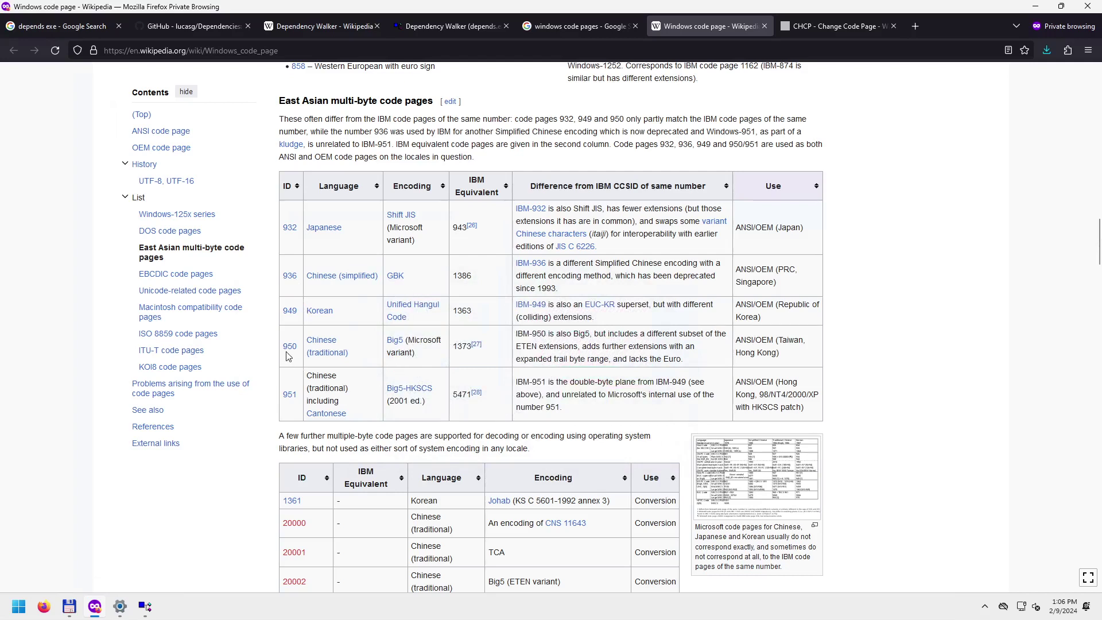
{"action": "mouse_move", "coordinate": [335, 350]}
{"action": "scroll", "coordinate": [417, 410], "scroll_direction": "down", "scroll_amount": 2}
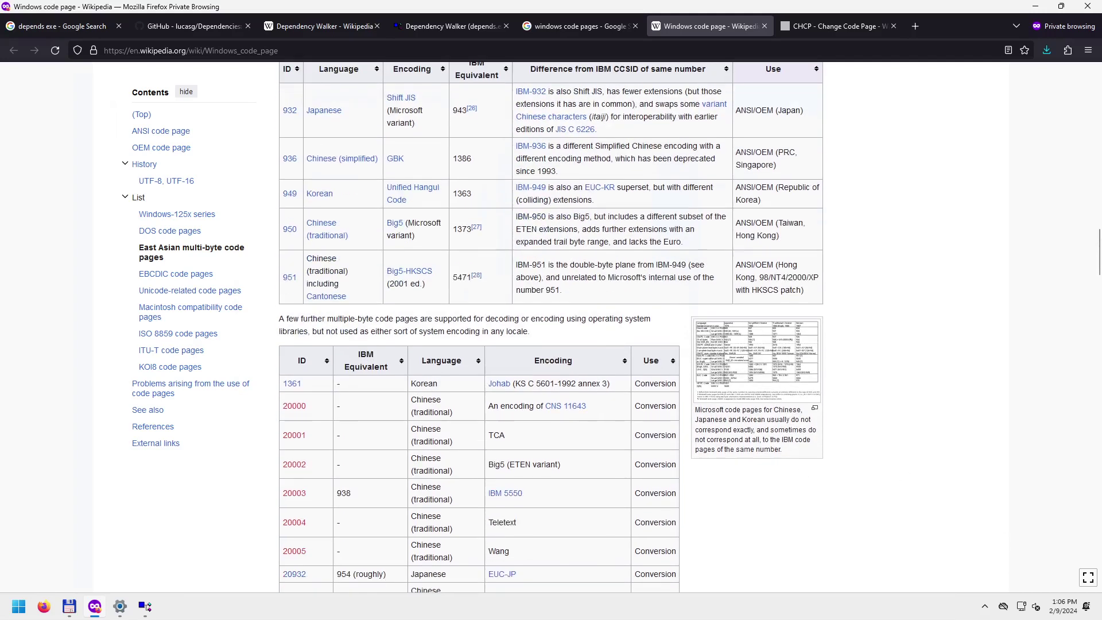
Switch back to Dependency Walker and highlight the multi-byte functions _mbbtombc and _mbccpy in MSVCRT.DLL's exports.
{"action": "key", "text": "alt+Tab"}
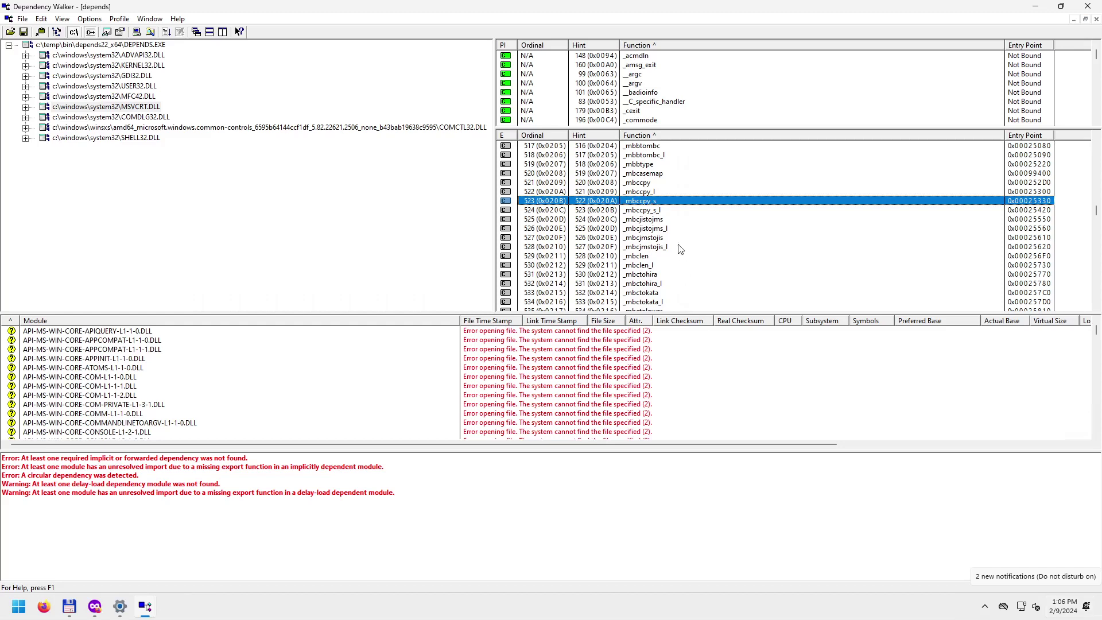
{"action": "scroll", "coordinate": [652, 251], "scroll_direction": "up", "scroll_amount": 4}
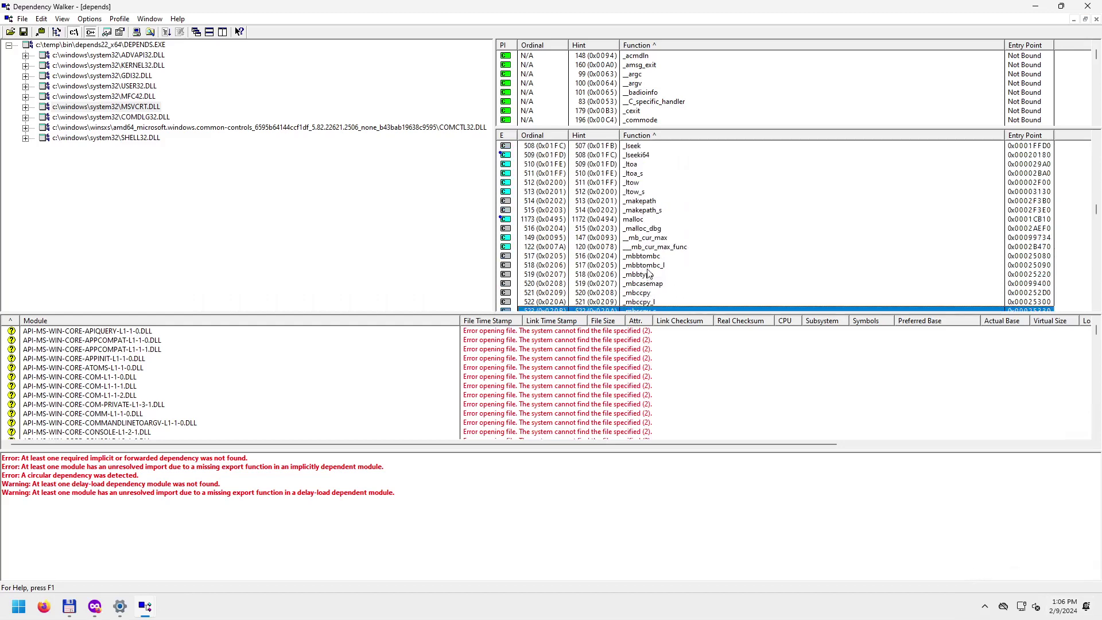
{"action": "left_click", "coordinate": [639, 259]}
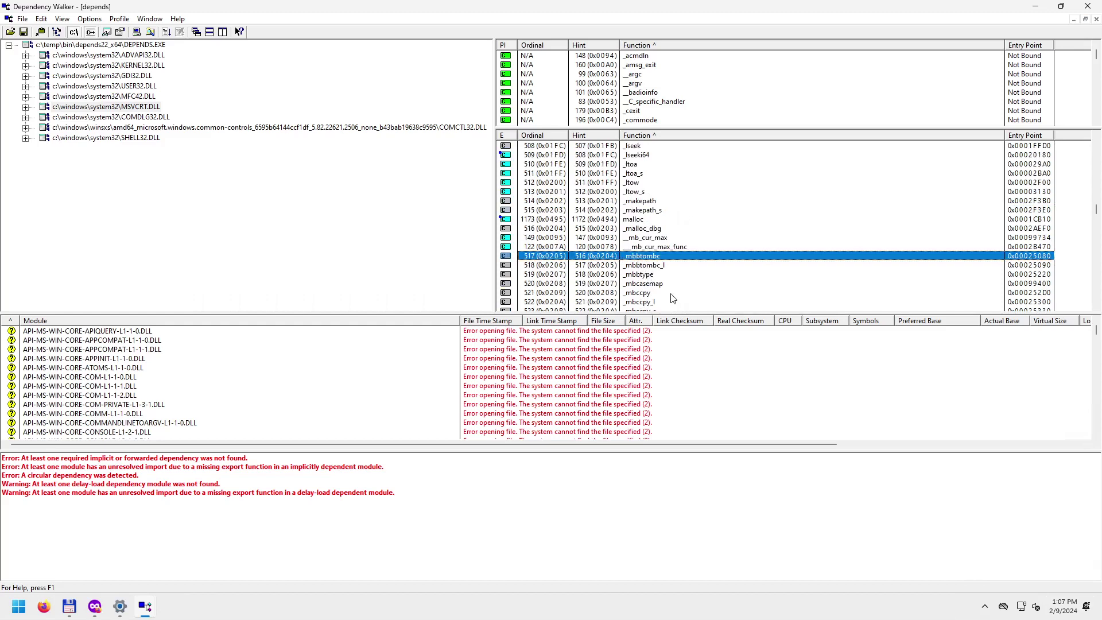
{"action": "scroll", "coordinate": [672, 299], "scroll_direction": "down", "scroll_amount": 2}
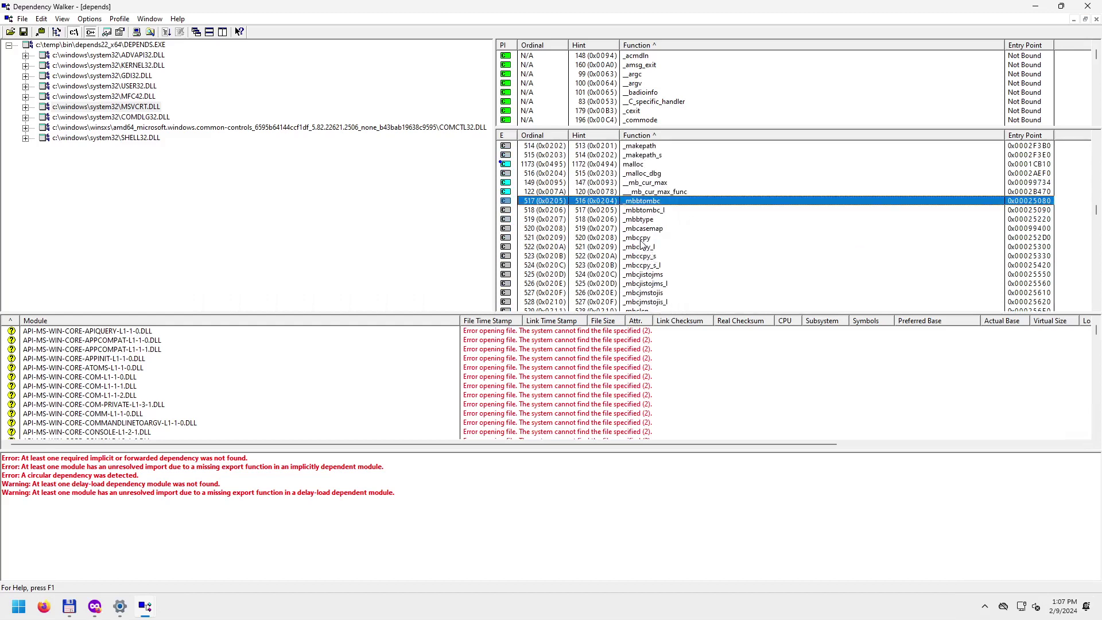
{"action": "left_click", "coordinate": [641, 240]}
{"action": "scroll", "coordinate": [654, 253], "scroll_direction": "down", "scroll_amount": 2}
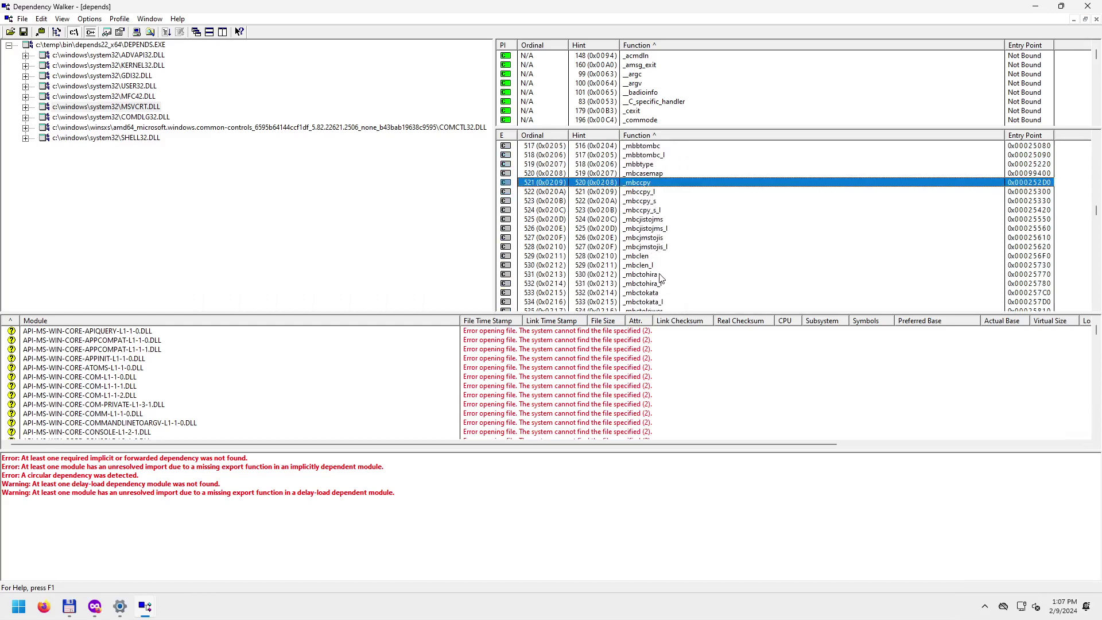
Browse further through the multi-byte functions in MSVCRT.DLL's exports and highlight the string copy function _mbscpy_s.
{"action": "scroll", "coordinate": [661, 278], "scroll_direction": "down", "scroll_amount": 3}
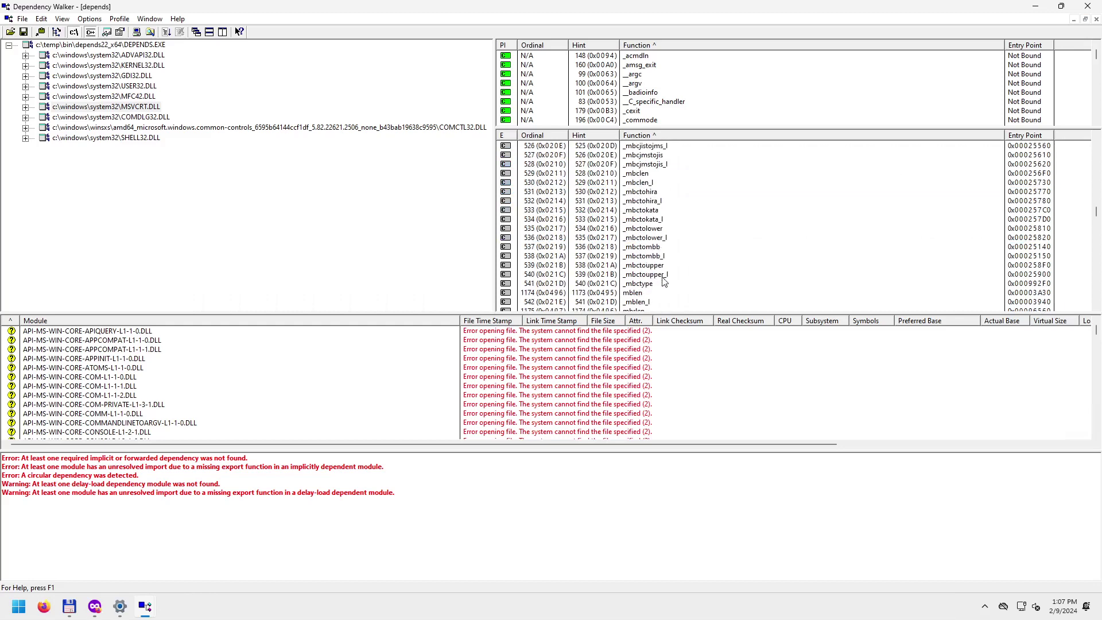
{"action": "scroll", "coordinate": [664, 280], "scroll_direction": "down", "scroll_amount": 6}
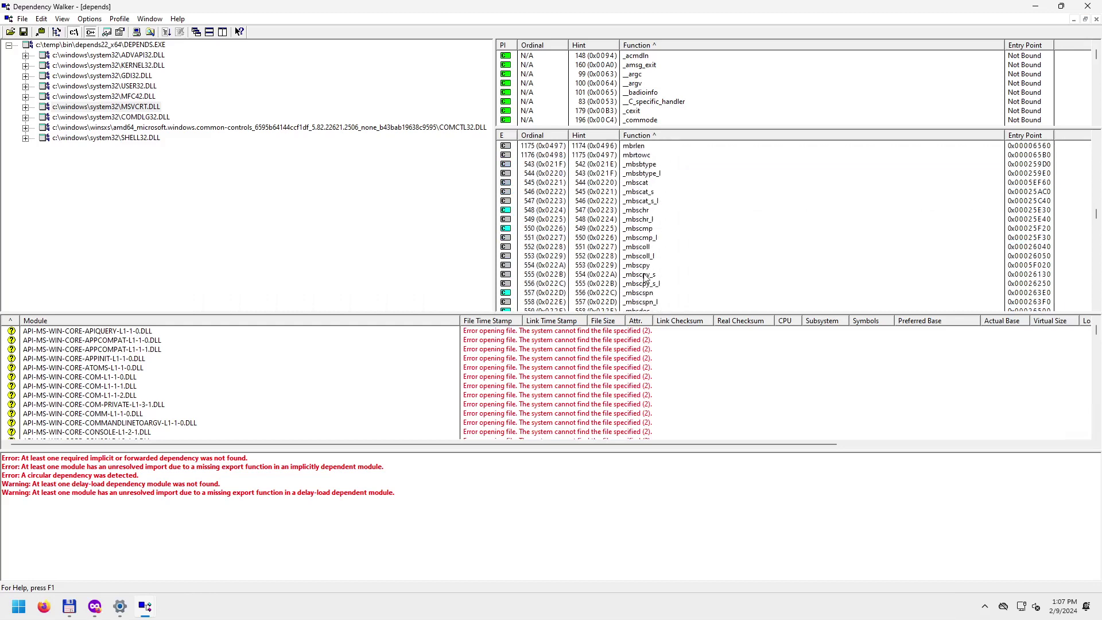
{"action": "left_click", "coordinate": [644, 276]}
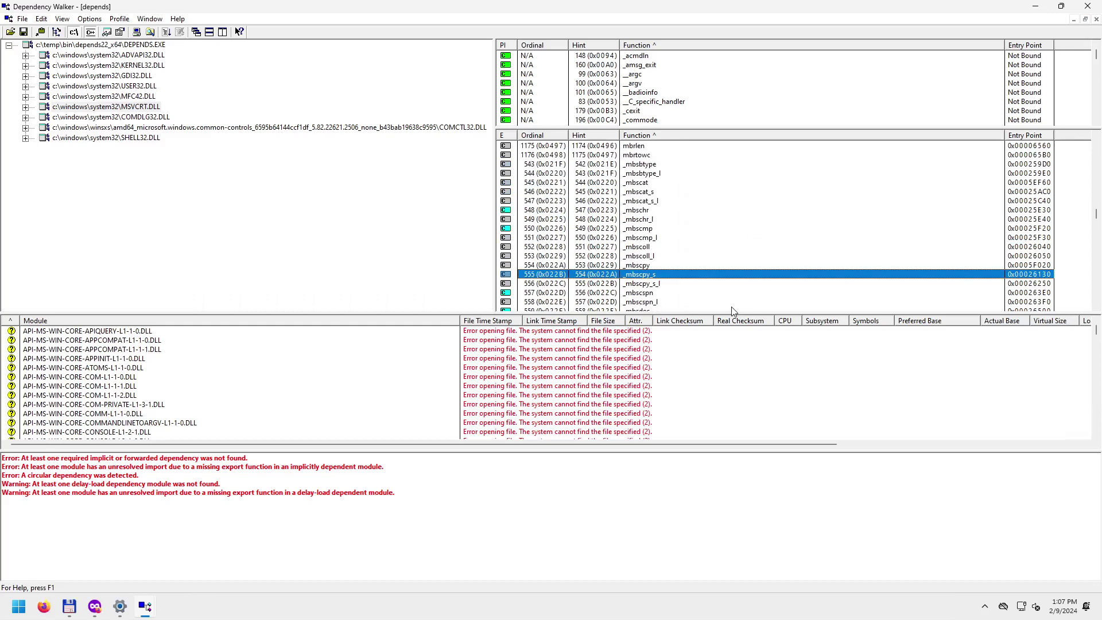
Browse past the multi-byte functions in MSVCRT.DLL's exports and highlight _mkdir and the memory function memcpy.
{"action": "scroll", "coordinate": [728, 307], "scroll_direction": "down", "scroll_amount": 12}
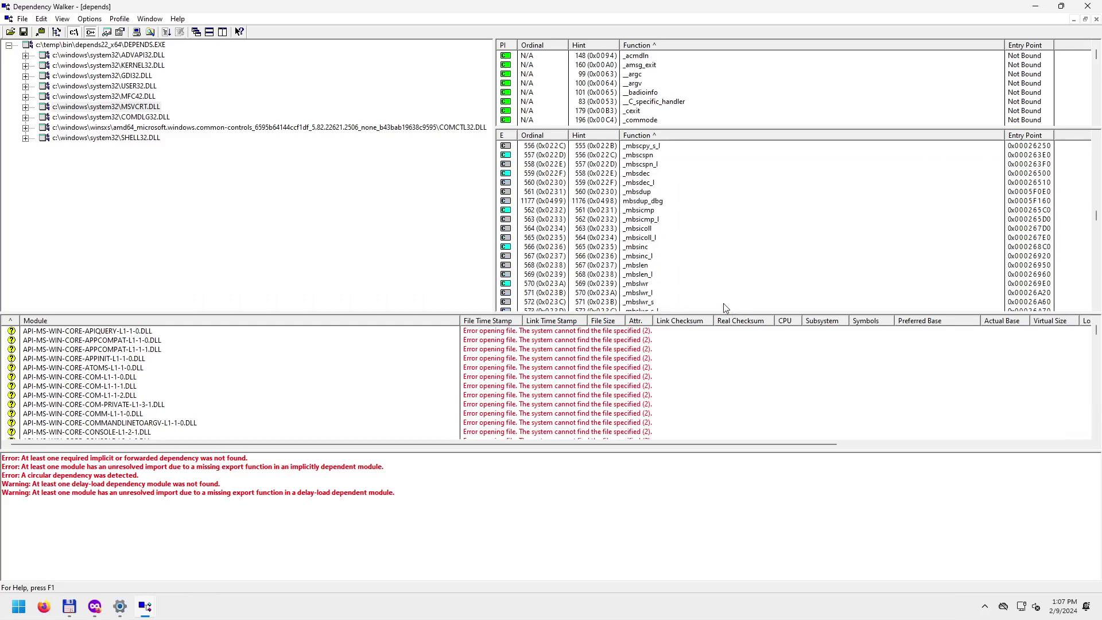
{"action": "scroll", "coordinate": [705, 302], "scroll_direction": "down", "scroll_amount": 20}
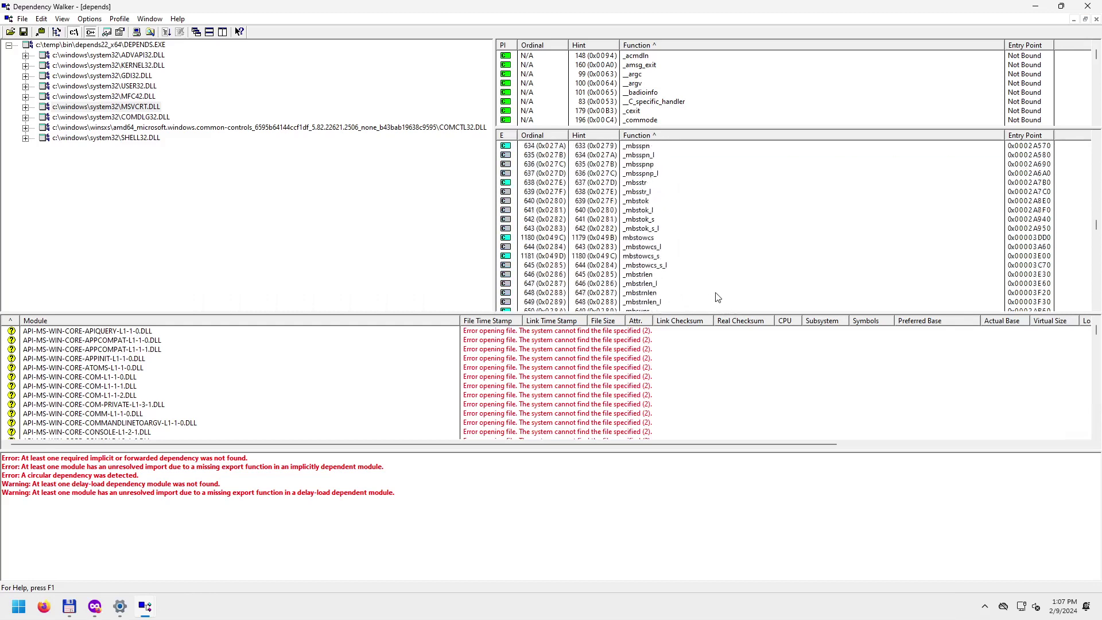
{"action": "scroll", "coordinate": [728, 295], "scroll_direction": "down", "scroll_amount": 2}
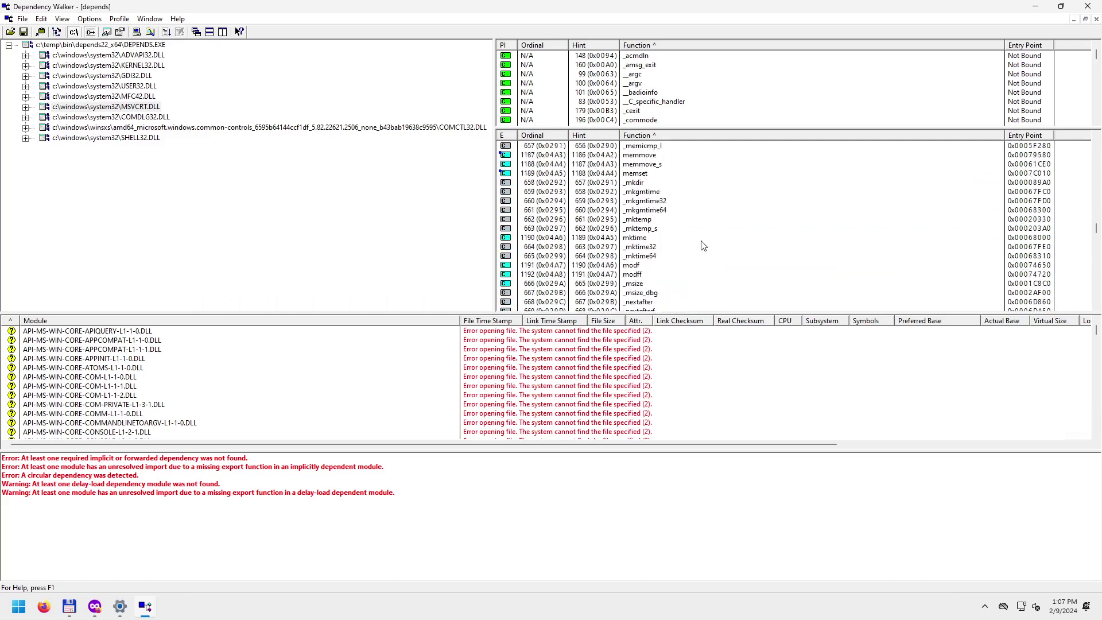
{"action": "left_click", "coordinate": [650, 184]}
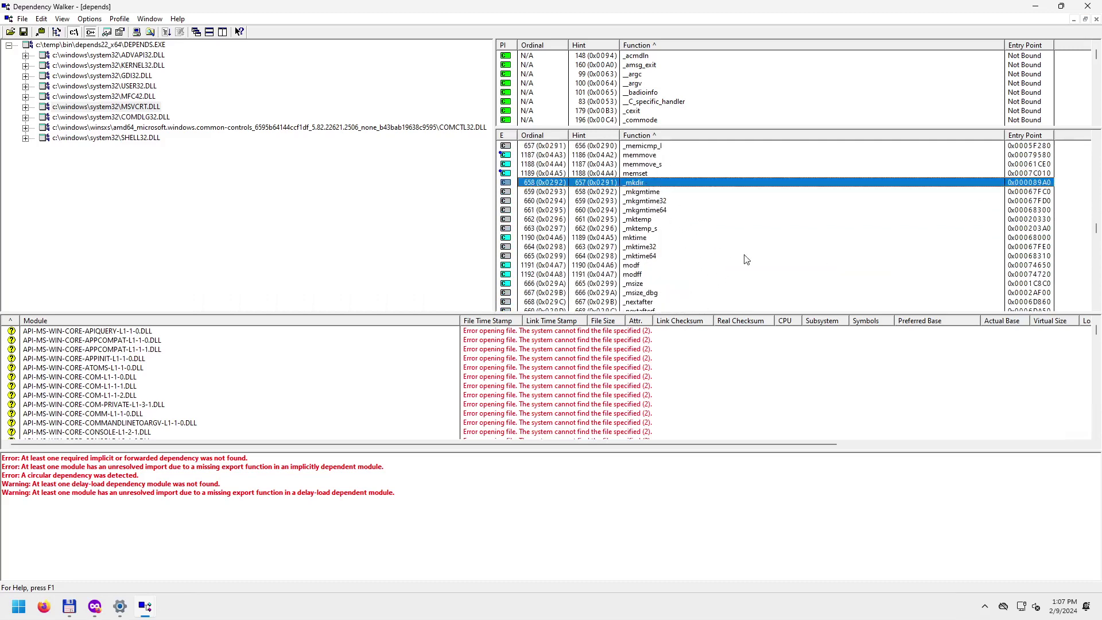
{"action": "scroll", "coordinate": [705, 280], "scroll_direction": "up", "scroll_amount": 3}
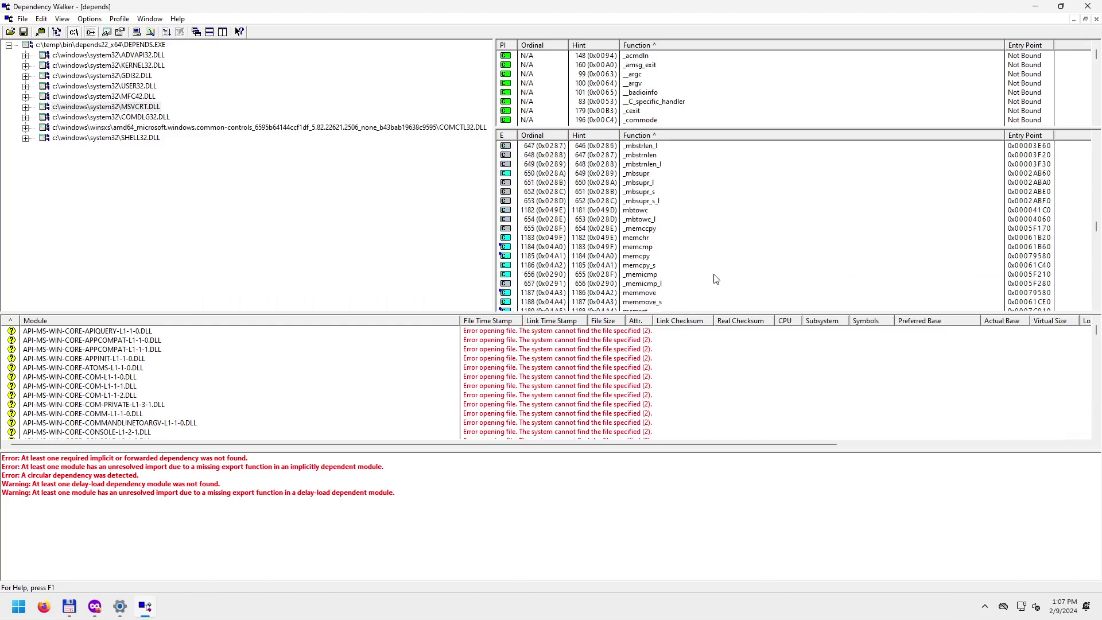
{"action": "left_click", "coordinate": [640, 257]}
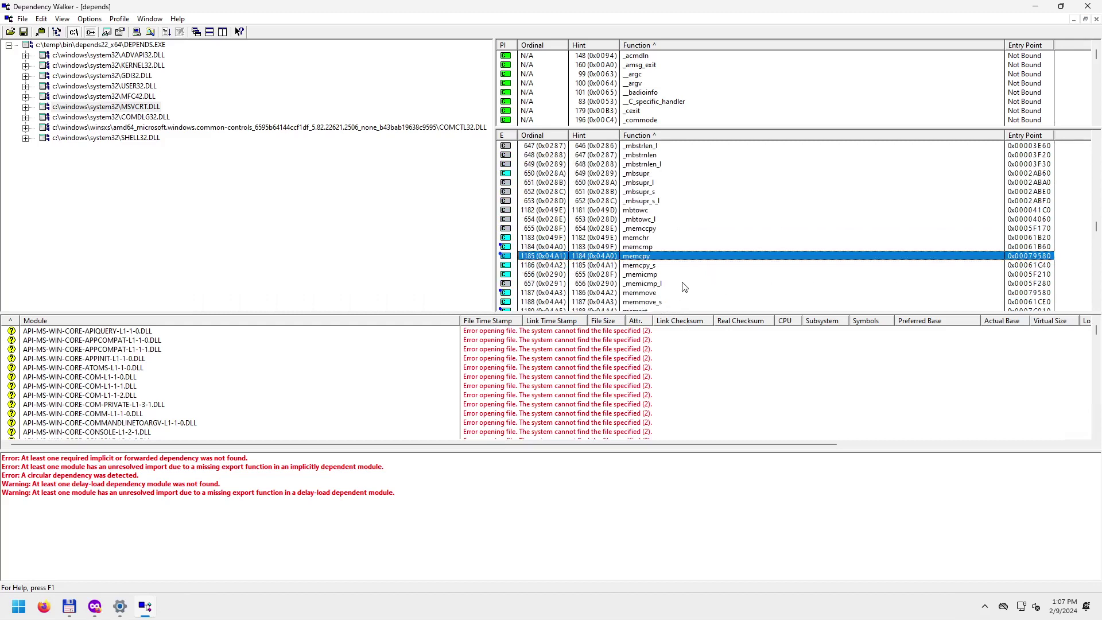
Highlight the C++ export void * operator new(unsigned __int64) and the math function pow in MSVCRT.DLL's exports.
{"action": "scroll", "coordinate": [683, 287], "scroll_direction": "down", "scroll_amount": 6}
{"action": "scroll", "coordinate": [684, 285], "scroll_direction": "down", "scroll_amount": 5}
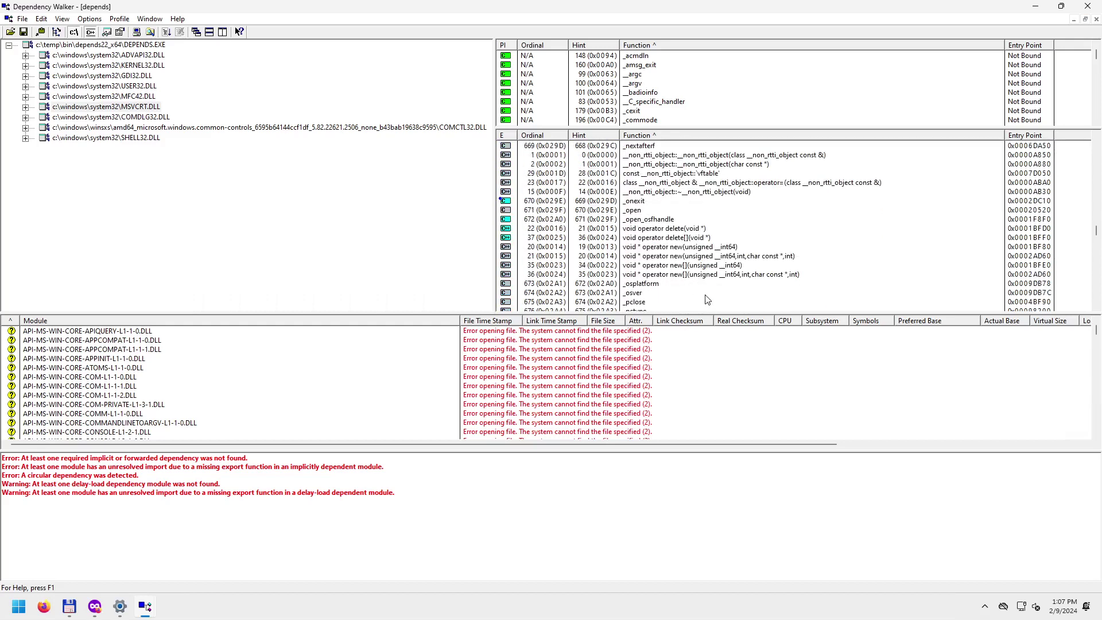
{"action": "scroll", "coordinate": [705, 299], "scroll_direction": "down", "scroll_amount": 1}
{"action": "left_click", "coordinate": [681, 220]}
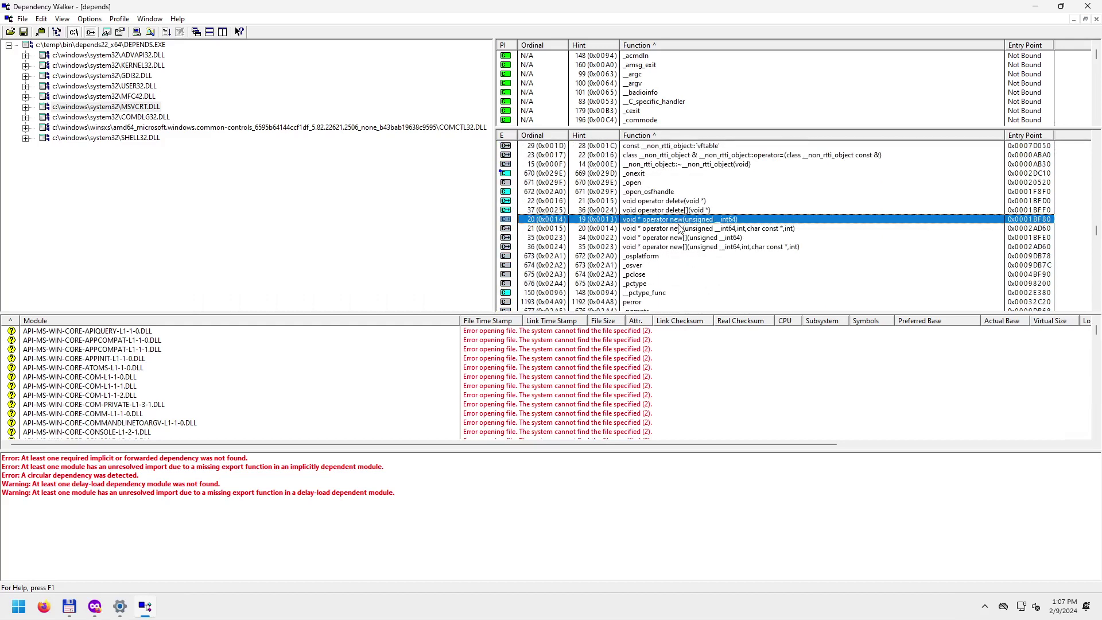
{"action": "scroll", "coordinate": [684, 280], "scroll_direction": "down", "scroll_amount": 2}
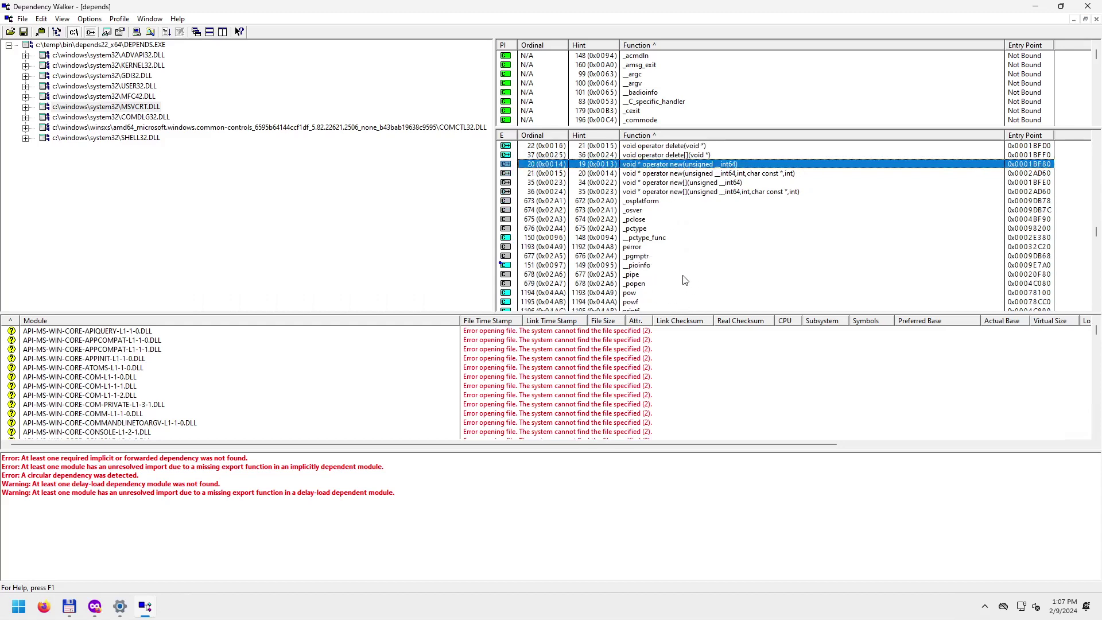
{"action": "scroll", "coordinate": [685, 280], "scroll_direction": "down", "scroll_amount": 2}
{"action": "scroll", "coordinate": [685, 279], "scroll_direction": "down", "scroll_amount": 2}
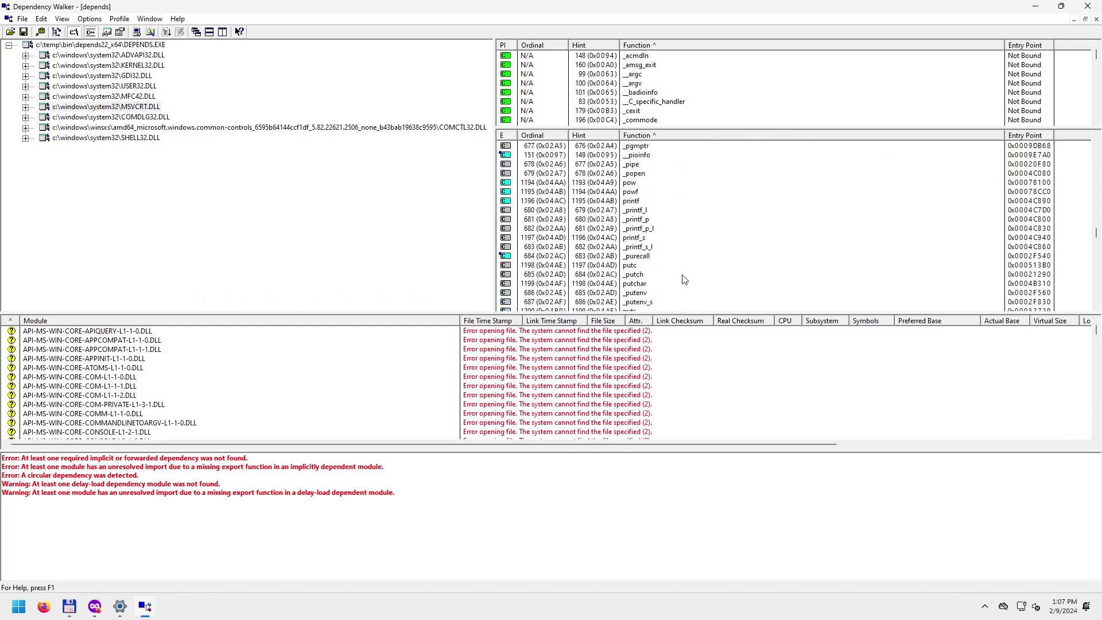
{"action": "left_click", "coordinate": [636, 193]}
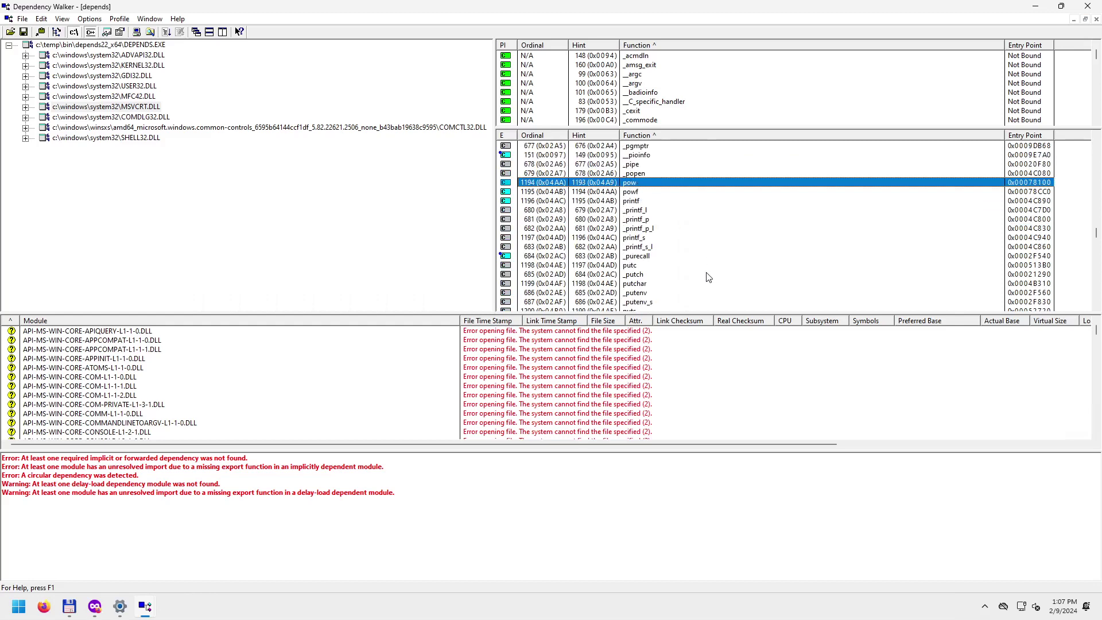
Browse the MSVCRT.DLL exports following pow, highlighting the putc and rand functions.
{"action": "scroll", "coordinate": [708, 275], "scroll_direction": "down", "scroll_amount": 1}
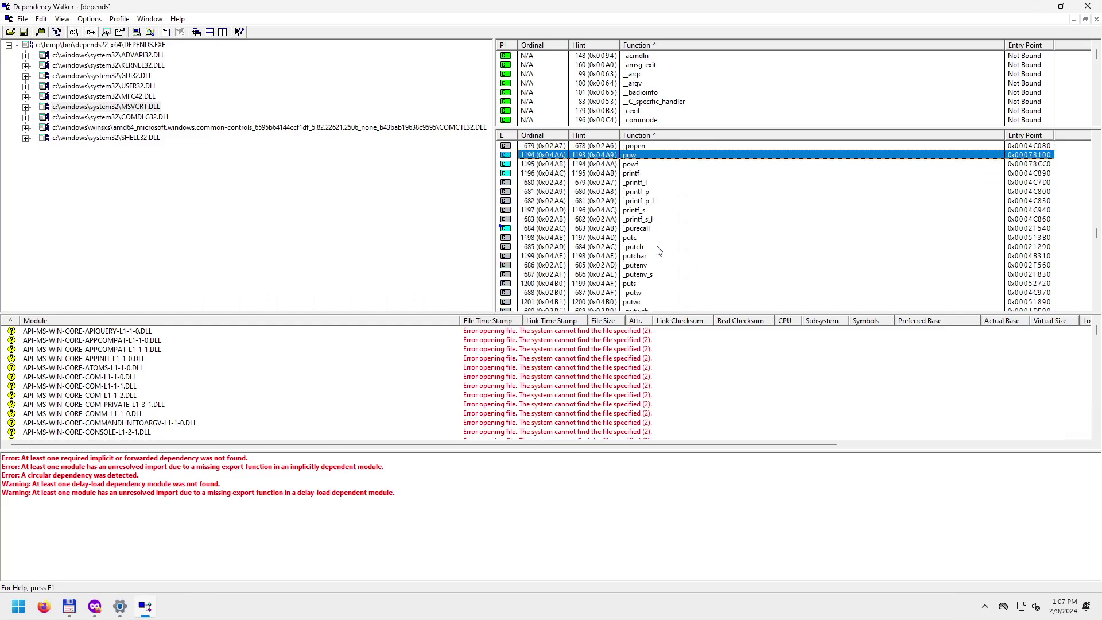
{"action": "scroll", "coordinate": [652, 281], "scroll_direction": "down", "scroll_amount": 2}
{"action": "left_click", "coordinate": [638, 183]}
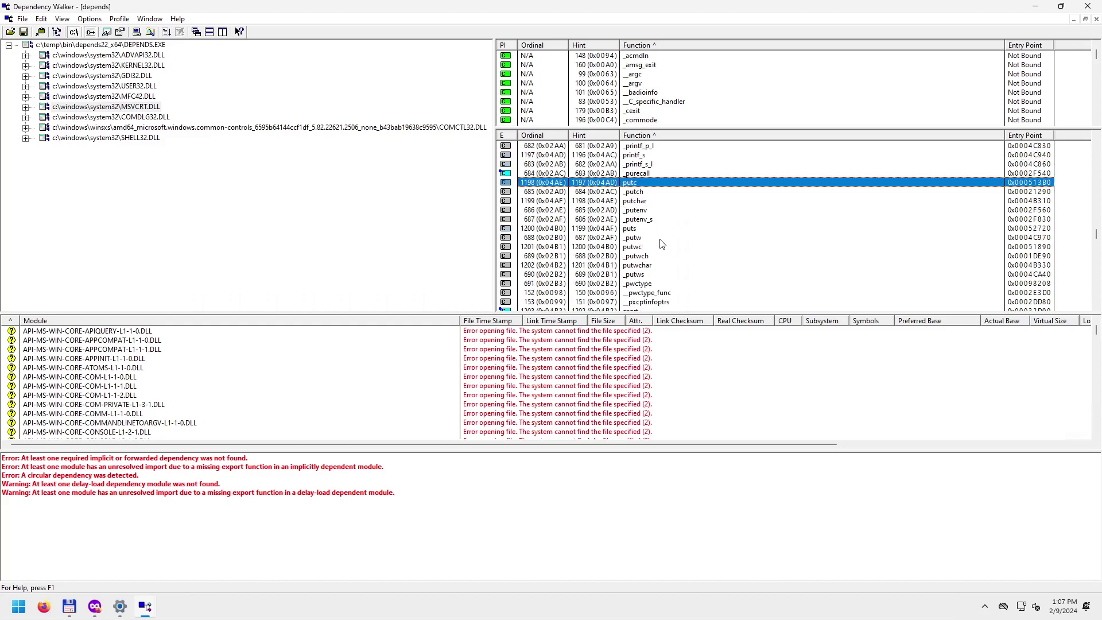
{"action": "scroll", "coordinate": [666, 240], "scroll_direction": "down", "scroll_amount": 1}
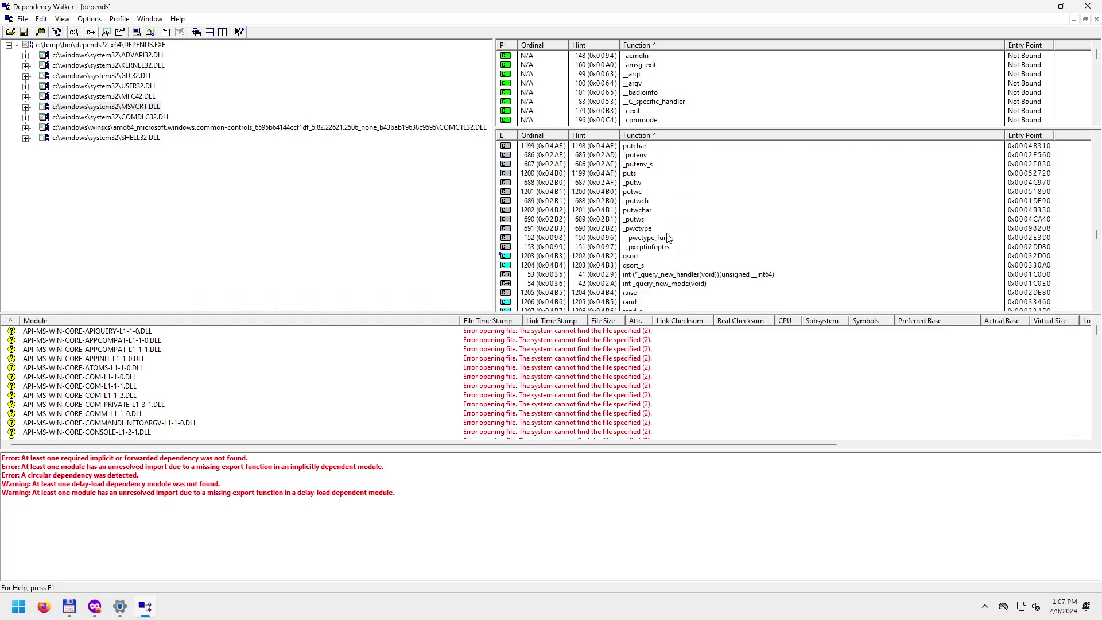
{"action": "scroll", "coordinate": [691, 256], "scroll_direction": "down", "scroll_amount": 2}
{"action": "scroll", "coordinate": [691, 256], "scroll_direction": "down", "scroll_amount": 3}
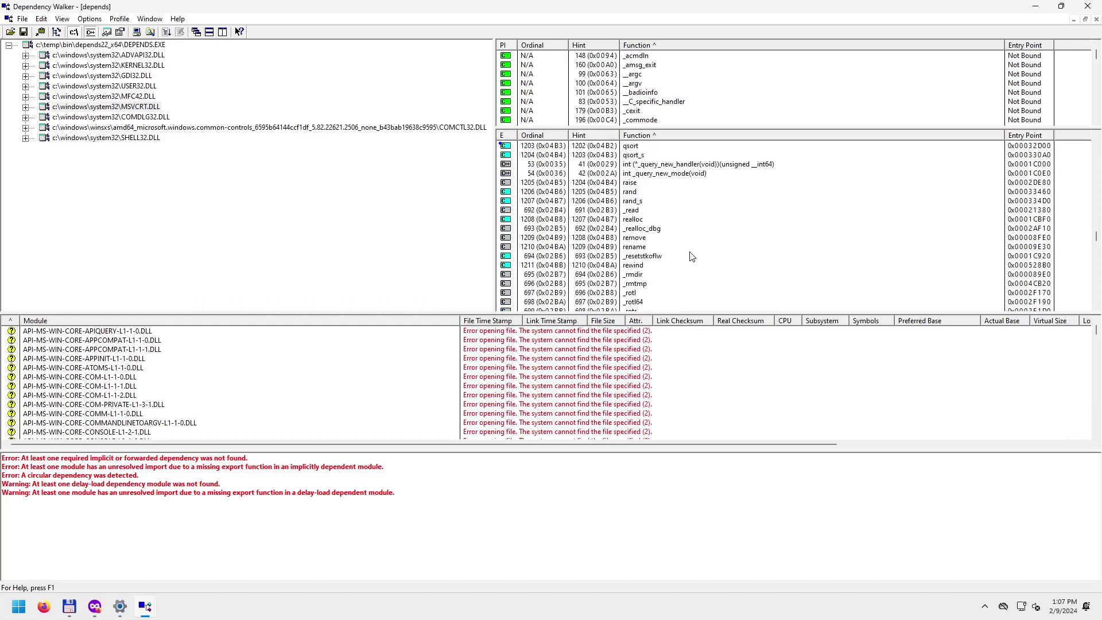
{"action": "left_click", "coordinate": [642, 192]}
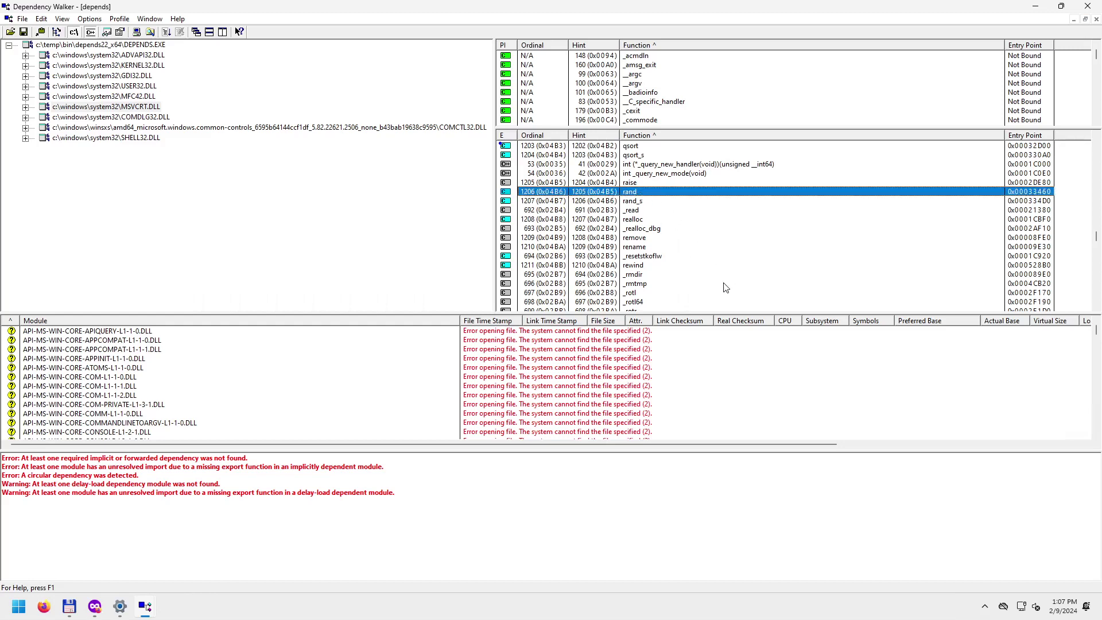
Continue through the MSVCRT.DLL exports after rand and highlight the scanf_s function.
{"action": "scroll", "coordinate": [720, 287], "scroll_direction": "down", "scroll_amount": 2}
{"action": "scroll", "coordinate": [688, 270], "scroll_direction": "down", "scroll_amount": 2}
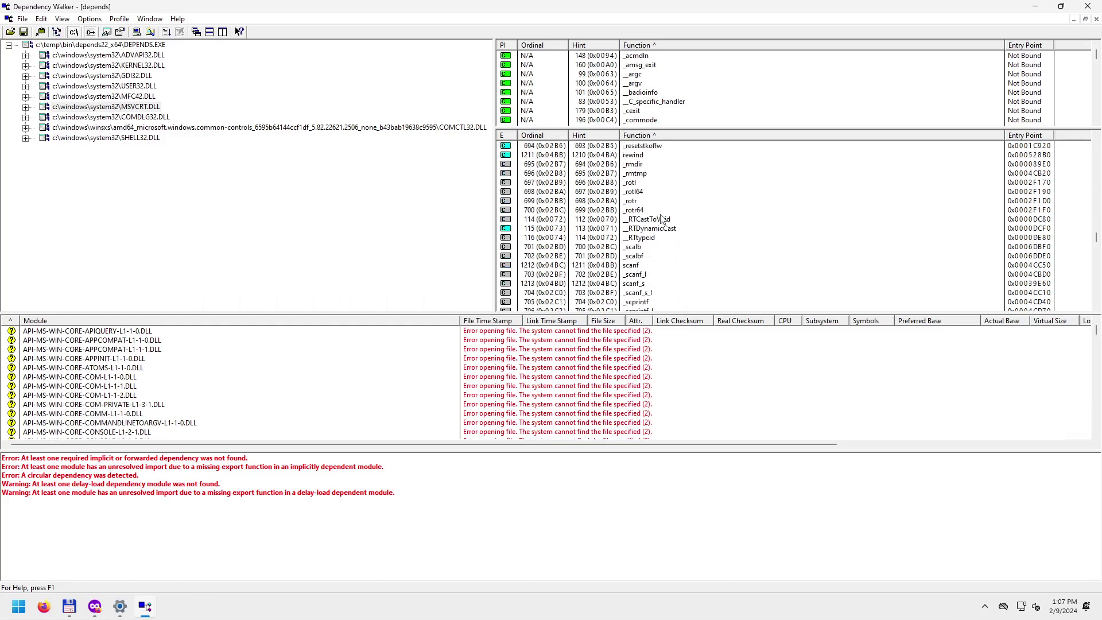
{"action": "left_click", "coordinate": [645, 164]}
{"action": "scroll", "coordinate": [725, 273], "scroll_direction": "down", "scroll_amount": 3}
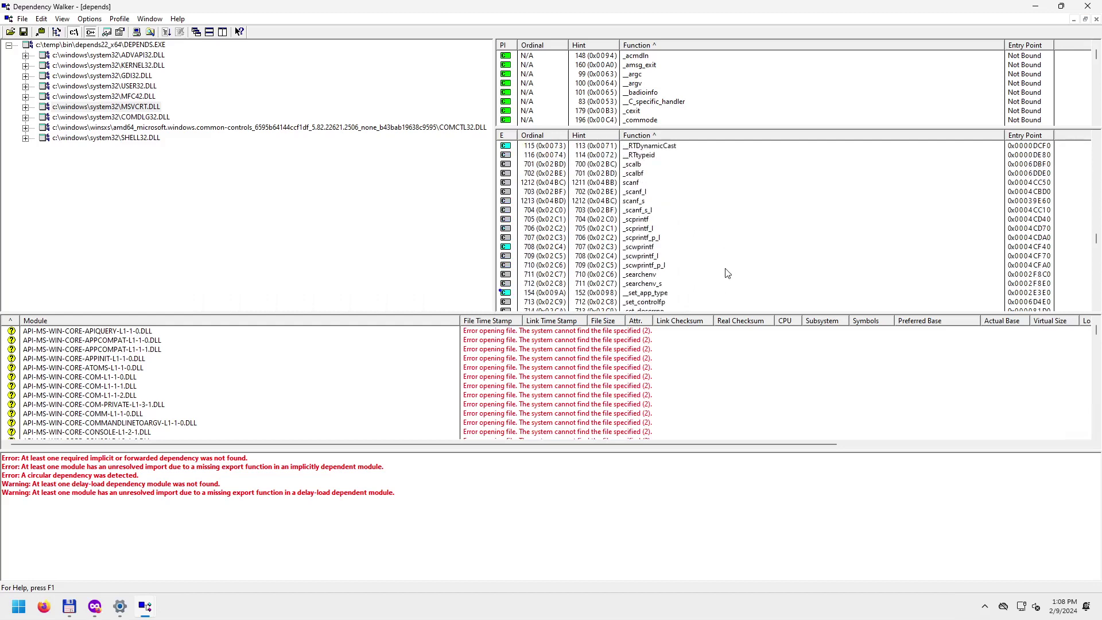
{"action": "left_click", "coordinate": [654, 202]}
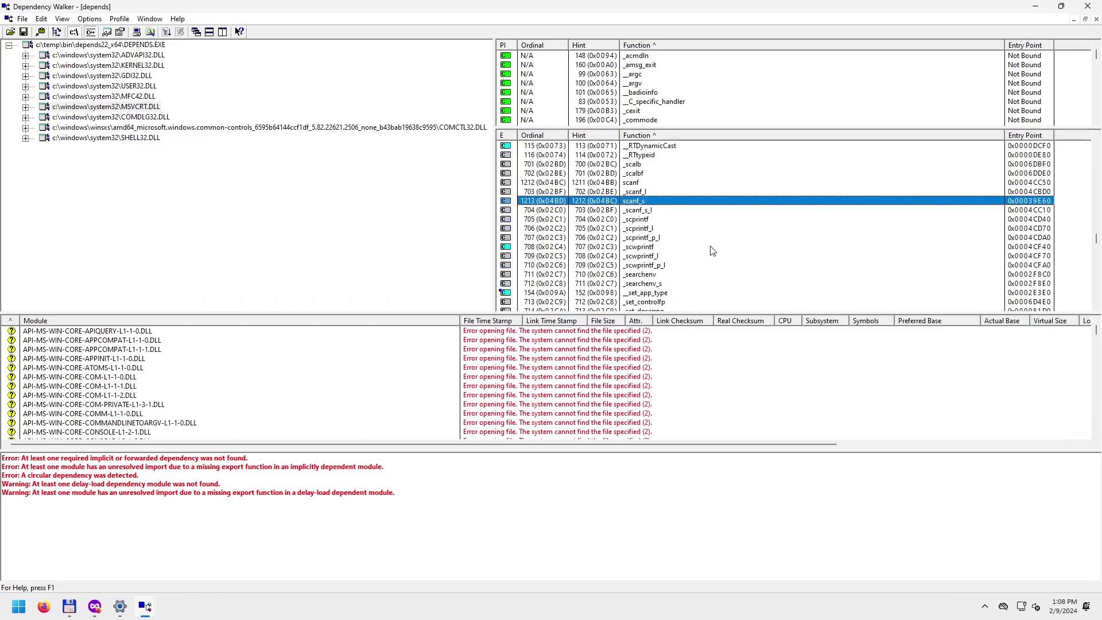
Examine the remaining S entries in the MSVCRT.DLL exports, highlighting _sleep and sqrt.
{"action": "scroll", "coordinate": [709, 250], "scroll_direction": "down", "scroll_amount": 4}
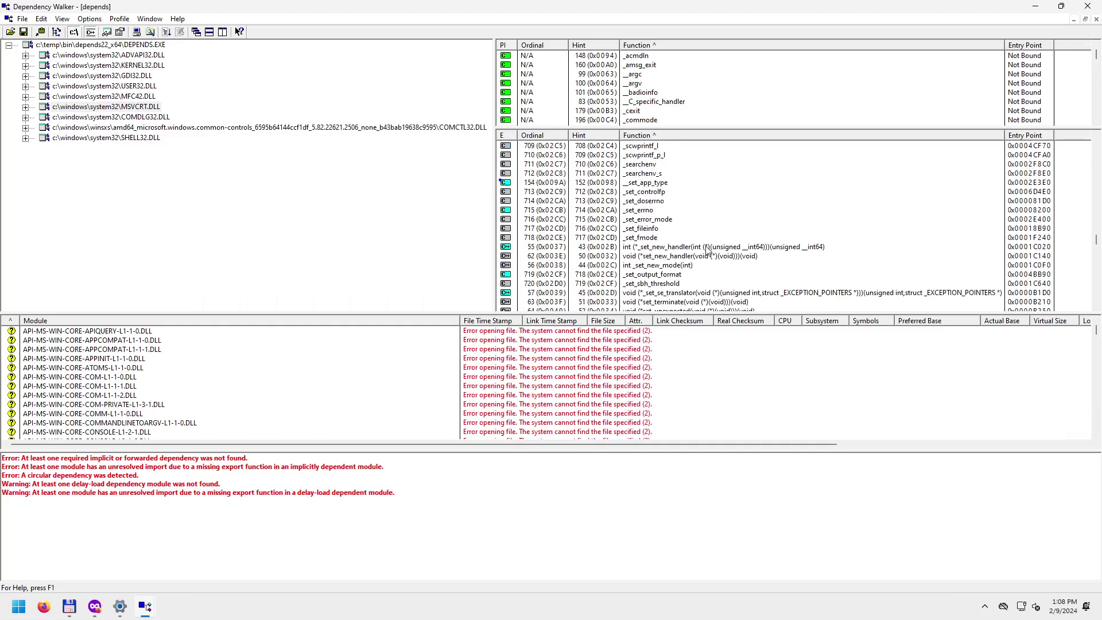
{"action": "scroll", "coordinate": [707, 251], "scroll_direction": "down", "scroll_amount": 2}
{"action": "scroll", "coordinate": [694, 288], "scroll_direction": "down", "scroll_amount": 8}
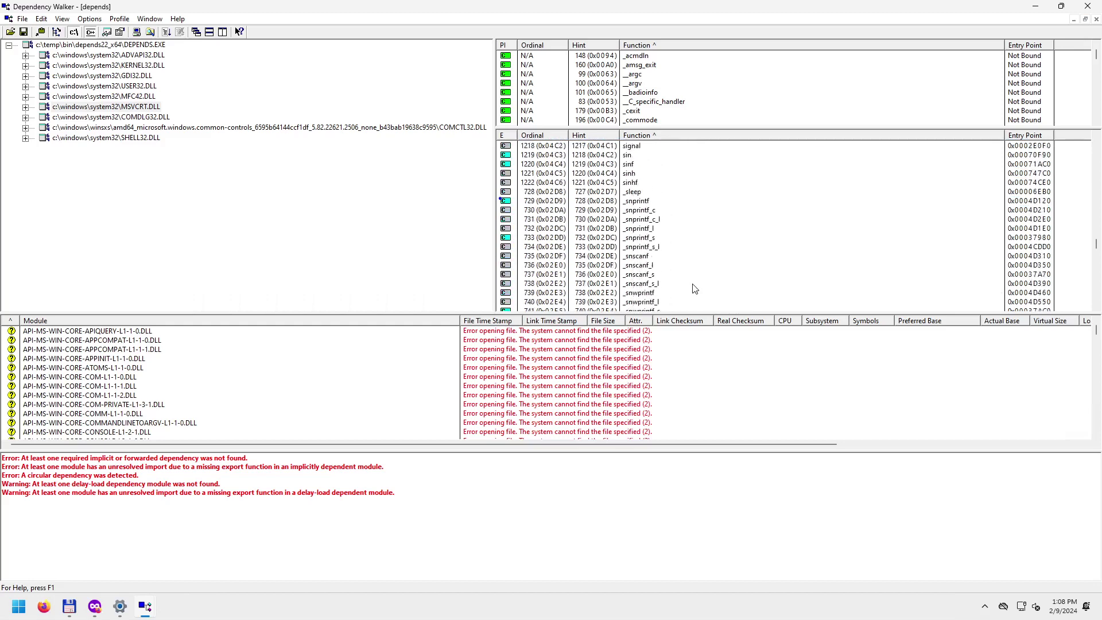
{"action": "scroll", "coordinate": [695, 289], "scroll_direction": "down", "scroll_amount": 1}
{"action": "left_click", "coordinate": [650, 165]}
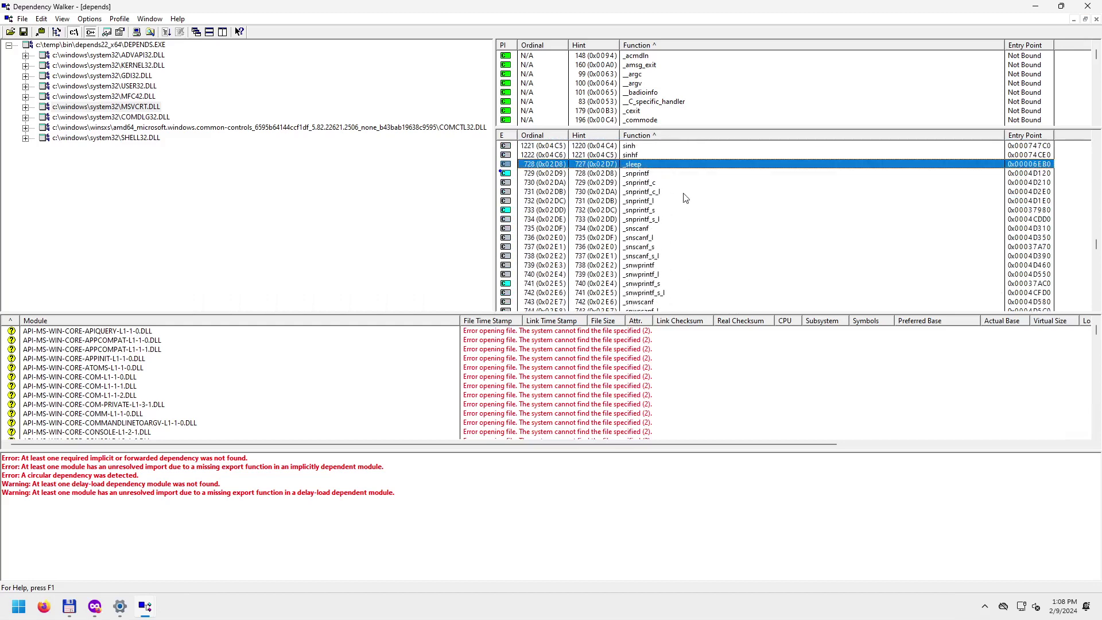
{"action": "scroll", "coordinate": [688, 249], "scroll_direction": "down", "scroll_amount": 4}
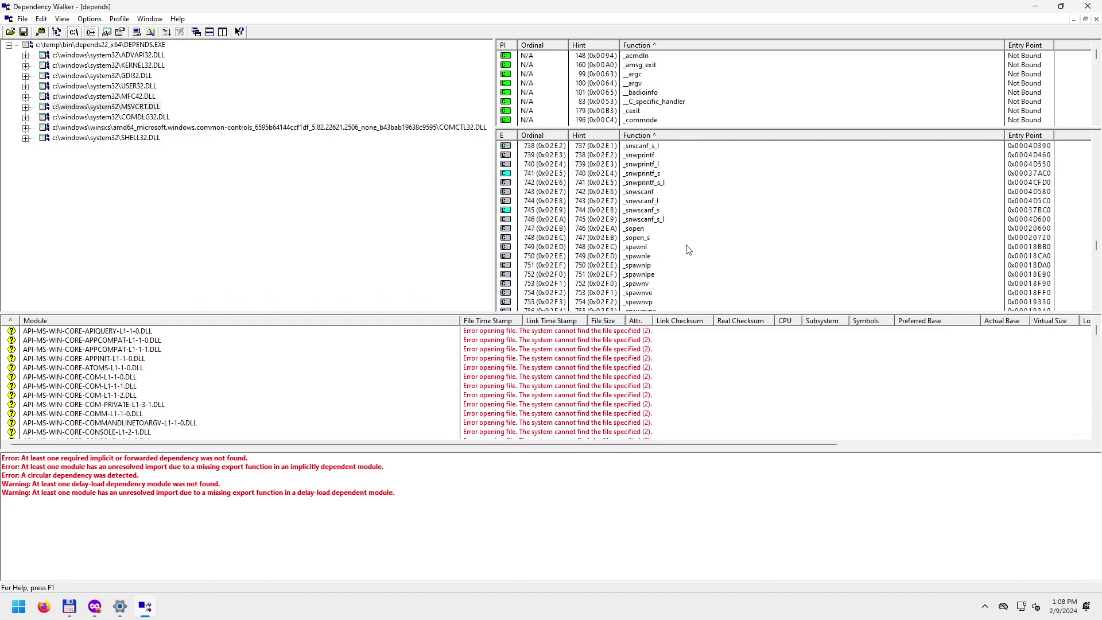
{"action": "scroll", "coordinate": [688, 250], "scroll_direction": "down", "scroll_amount": 4}
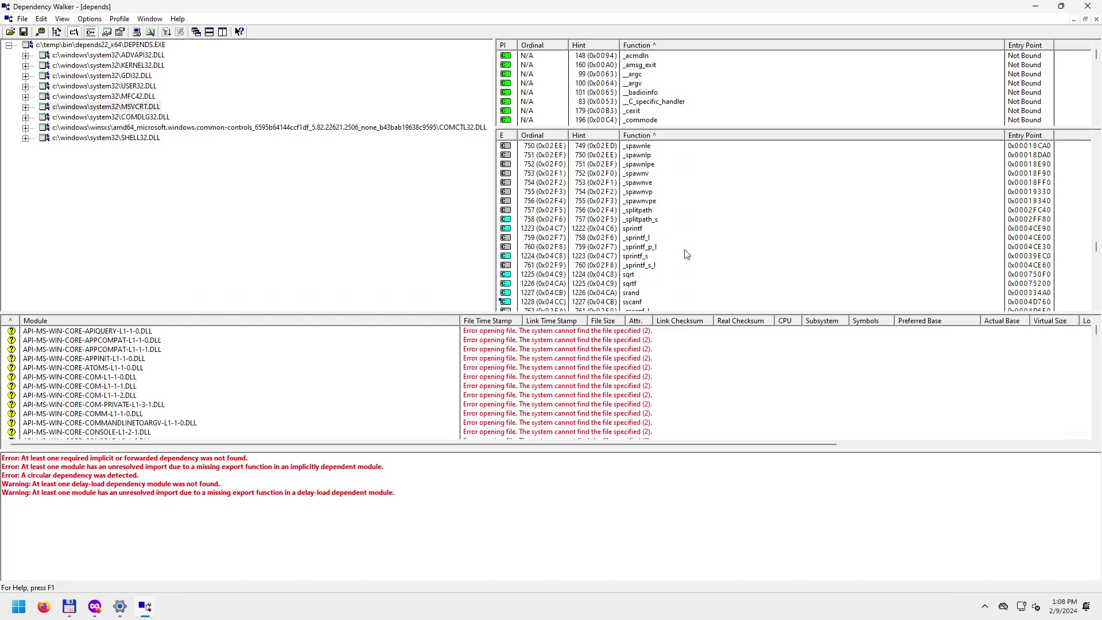
{"action": "scroll", "coordinate": [685, 253], "scroll_direction": "down", "scroll_amount": 3}
{"action": "left_click", "coordinate": [642, 192]}
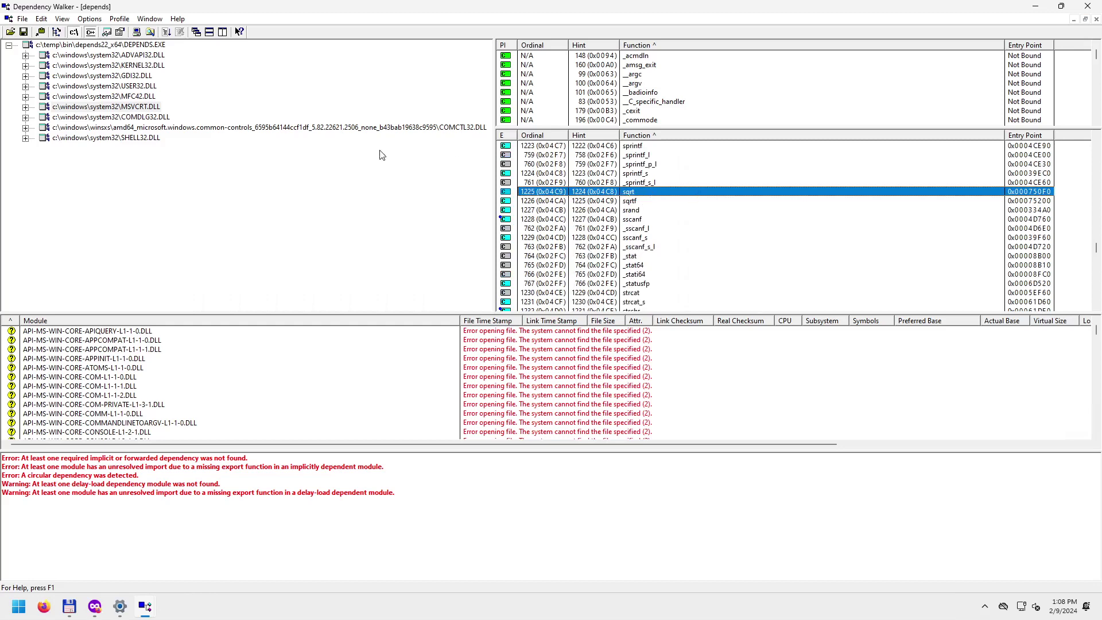
Display the MFC42.DLL exports, highlight AfxLoadLibrary and look over the entries that have no function name.
{"action": "left_click", "coordinate": [129, 97]}
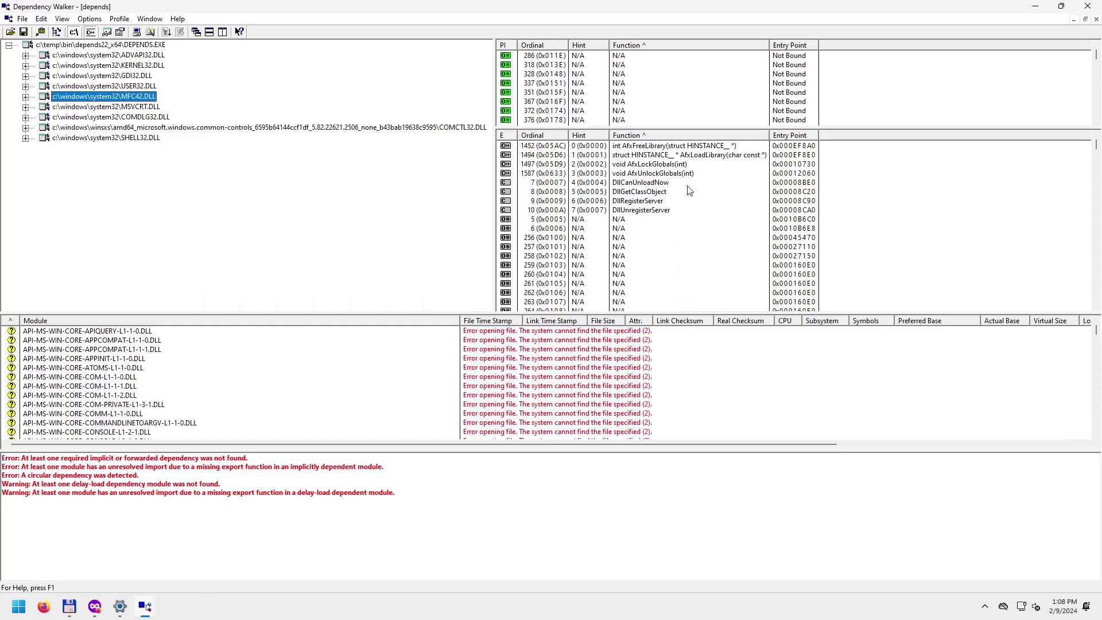
{"action": "left_click", "coordinate": [695, 159]}
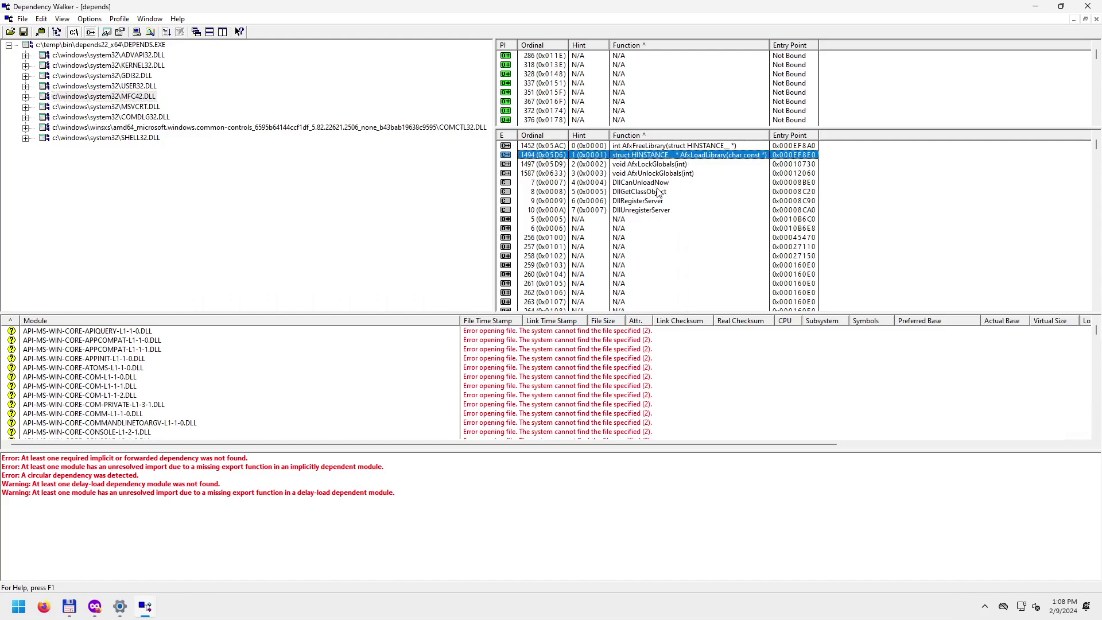
{"action": "scroll", "coordinate": [664, 175], "scroll_direction": "down", "scroll_amount": 4}
{"action": "scroll", "coordinate": [664, 175], "scroll_direction": "up", "scroll_amount": 4}
{"action": "mouse_move", "coordinate": [1097, 148]}
{"action": "left_mouse_down"}
{"action": "mouse_move", "coordinate": [1098, 310]}
{"action": "mouse_move", "coordinate": [1096, 144]}
{"action": "left_mouse_up"}
Highlight the MFC42.DLL exports from DllCanUnloadNow through DllUnregisterServer, and single out DllGetClassObject.
{"action": "left_click", "coordinate": [640, 211]}
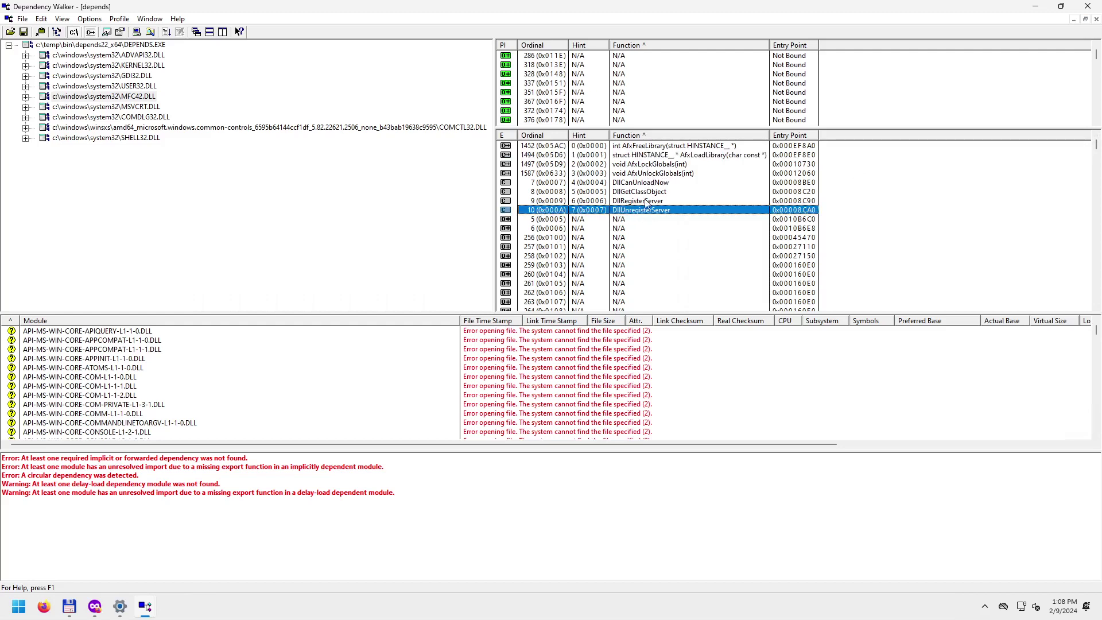
{"action": "left_click", "coordinate": [649, 184]}
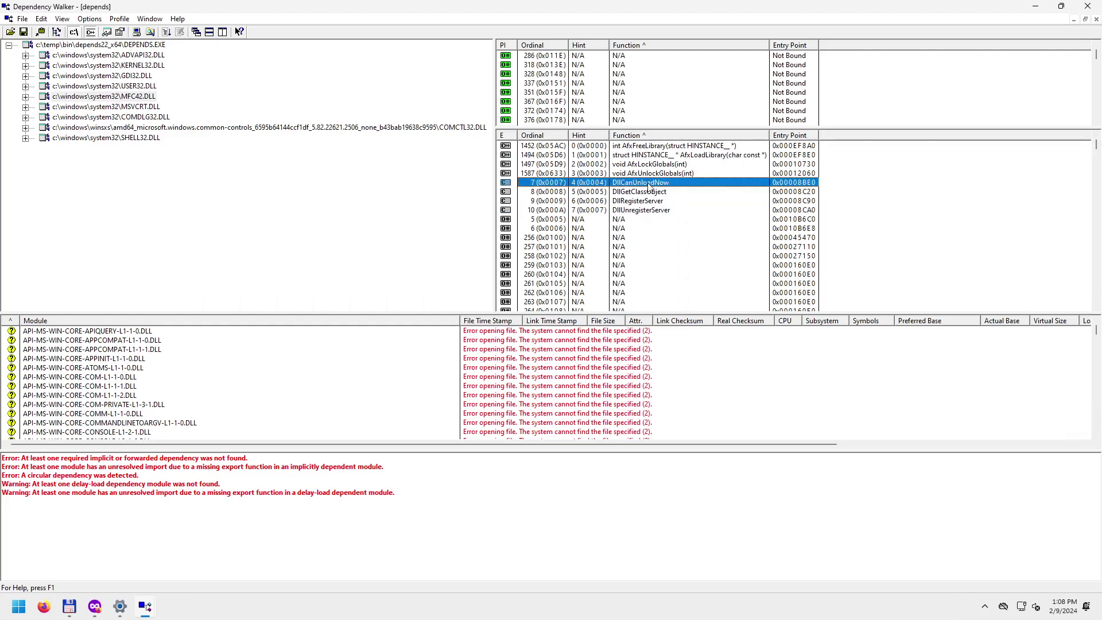
{"action": "left_click", "coordinate": [643, 211], "text": "shift"}
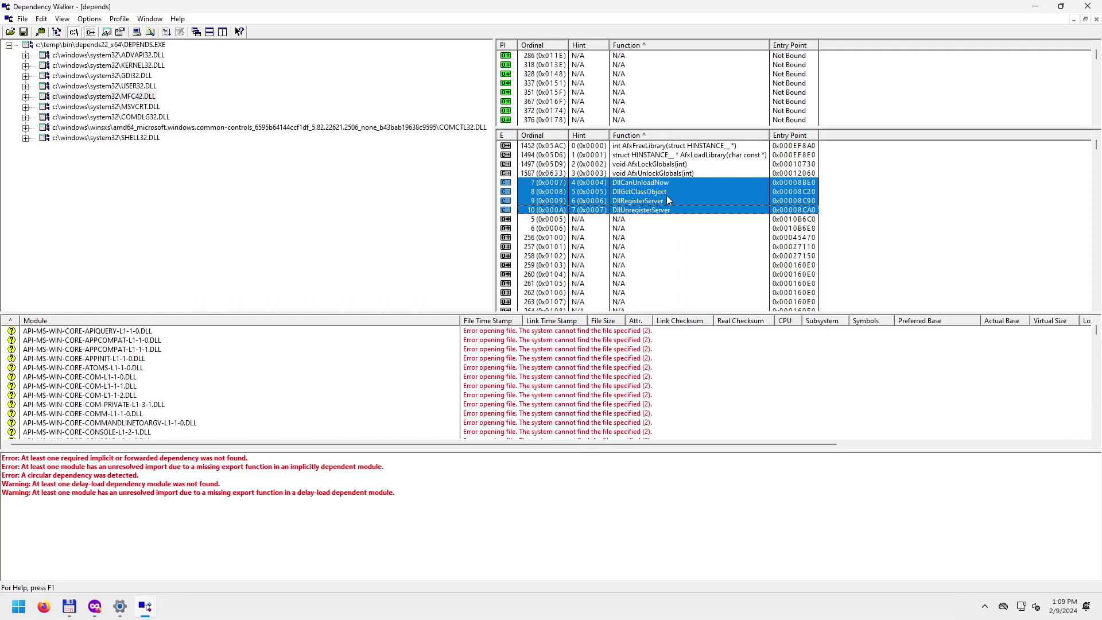
{"action": "left_click", "coordinate": [649, 193]}
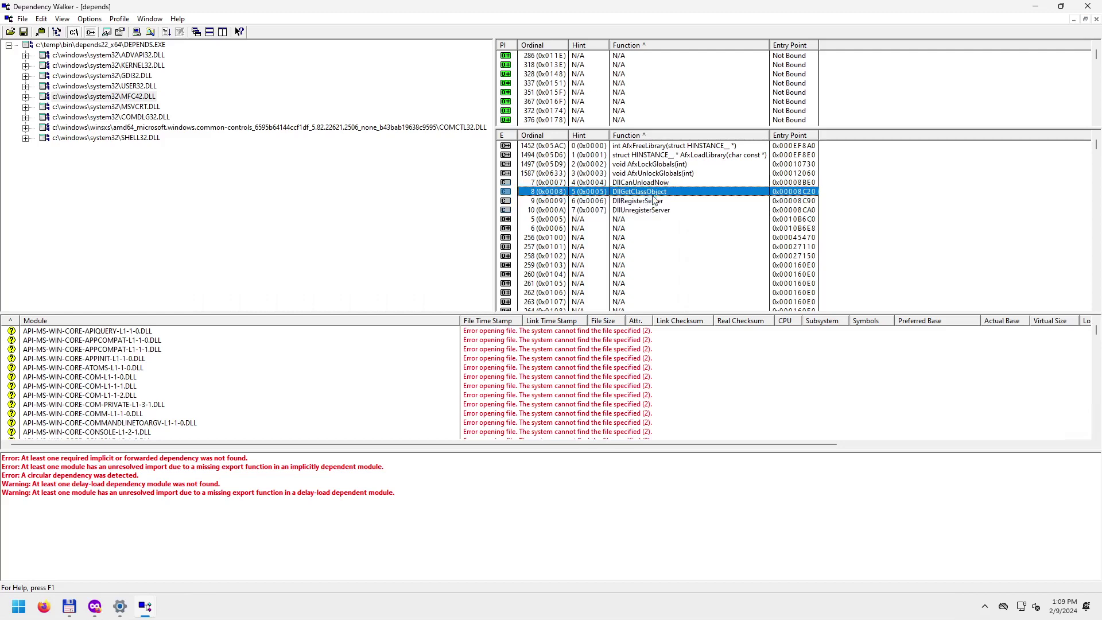
Display the USER32.DLL exports and browse the A and B functions, highlighting AppendMenuA and BroadcastSystemMessageA.
{"action": "left_click", "coordinate": [139, 87]}
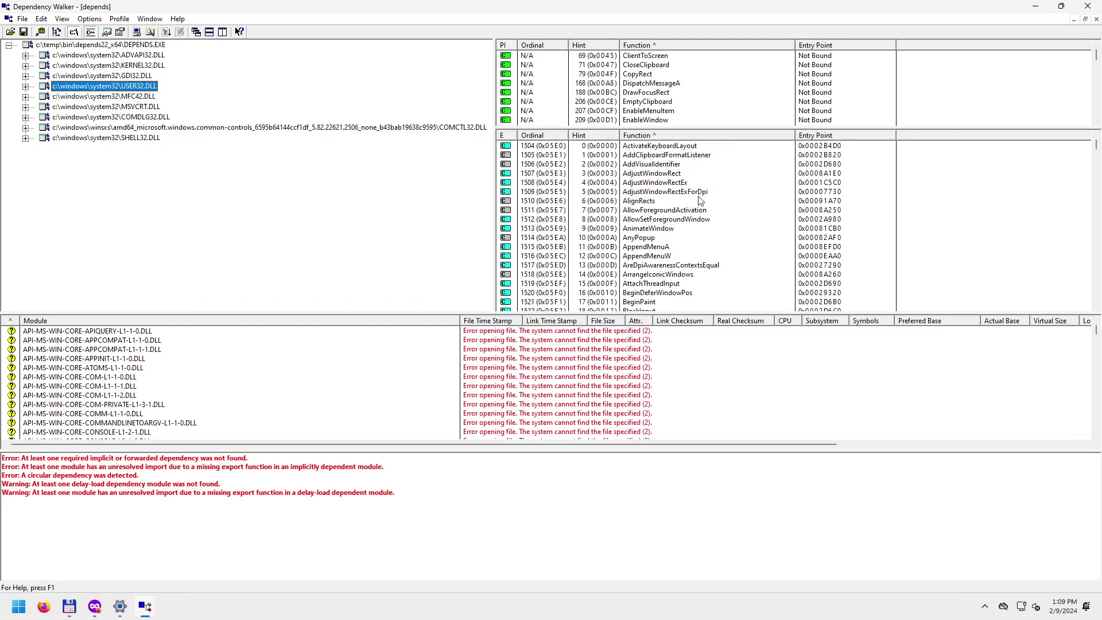
{"action": "left_click", "coordinate": [686, 247]}
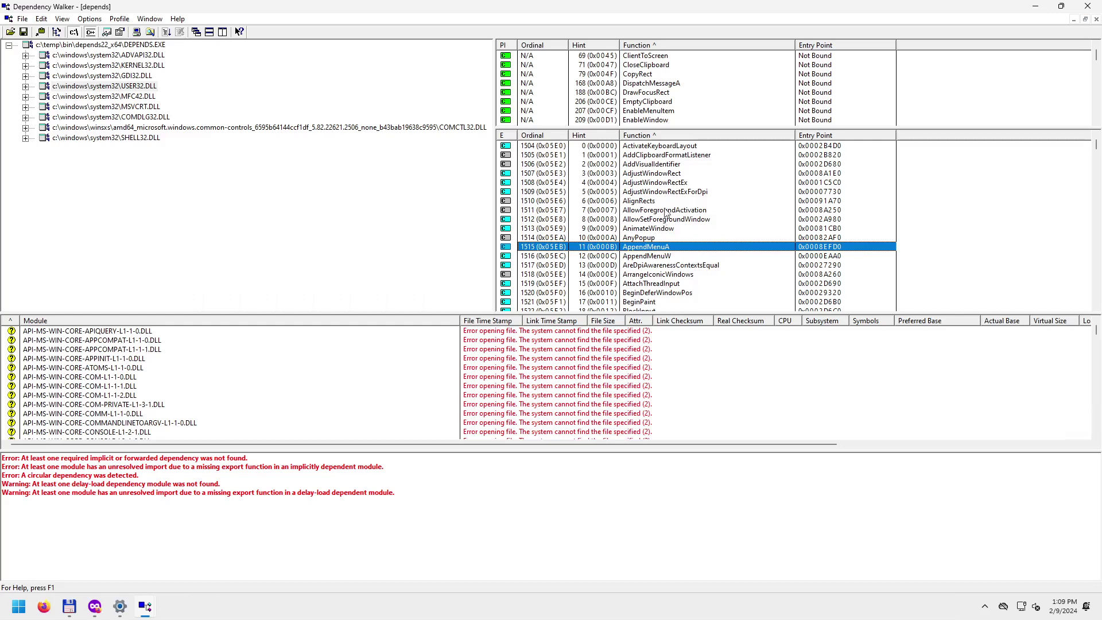
{"action": "left_click", "coordinate": [676, 173]}
{"action": "scroll", "coordinate": [722, 252], "scroll_direction": "down", "scroll_amount": 2}
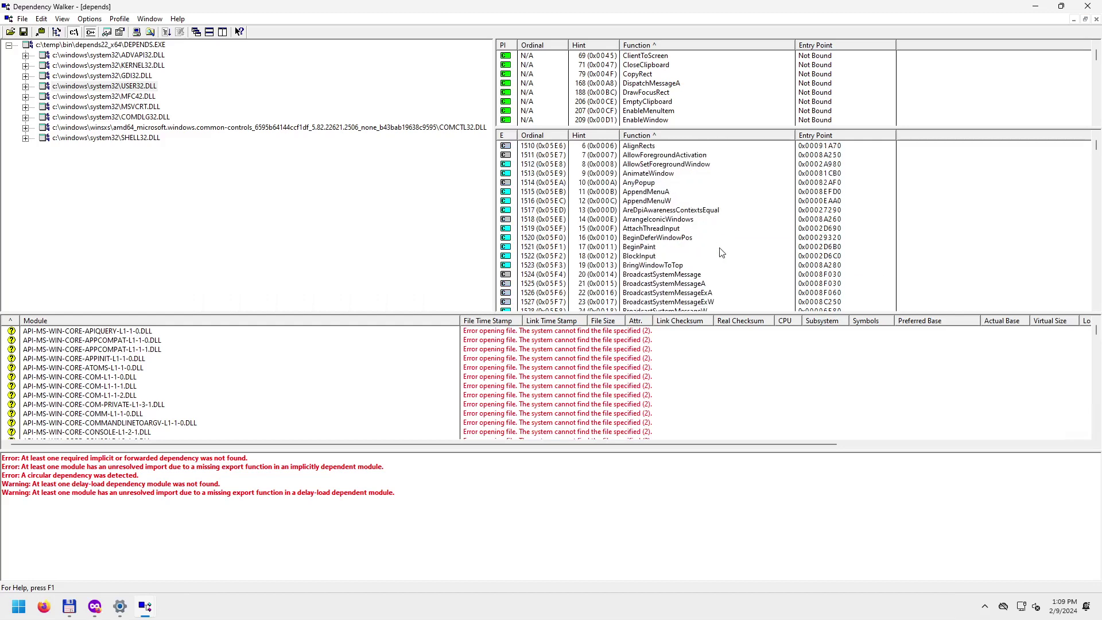
{"action": "scroll", "coordinate": [722, 253], "scroll_direction": "down", "scroll_amount": 1}
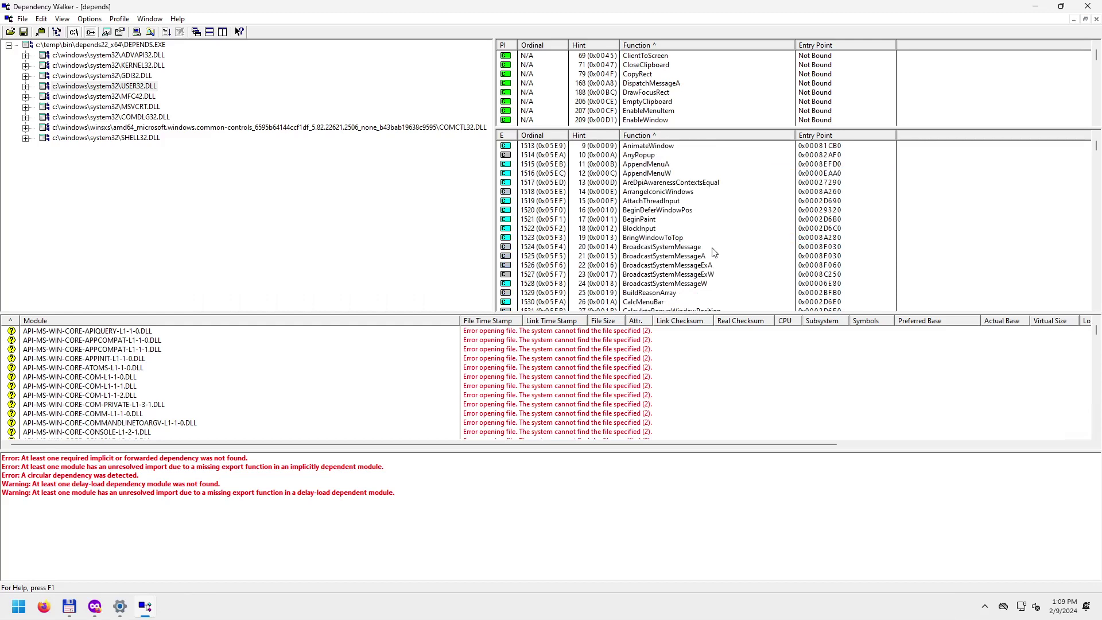
{"action": "scroll", "coordinate": [715, 252], "scroll_direction": "down", "scroll_amount": 2}
{"action": "left_click", "coordinate": [679, 202]}
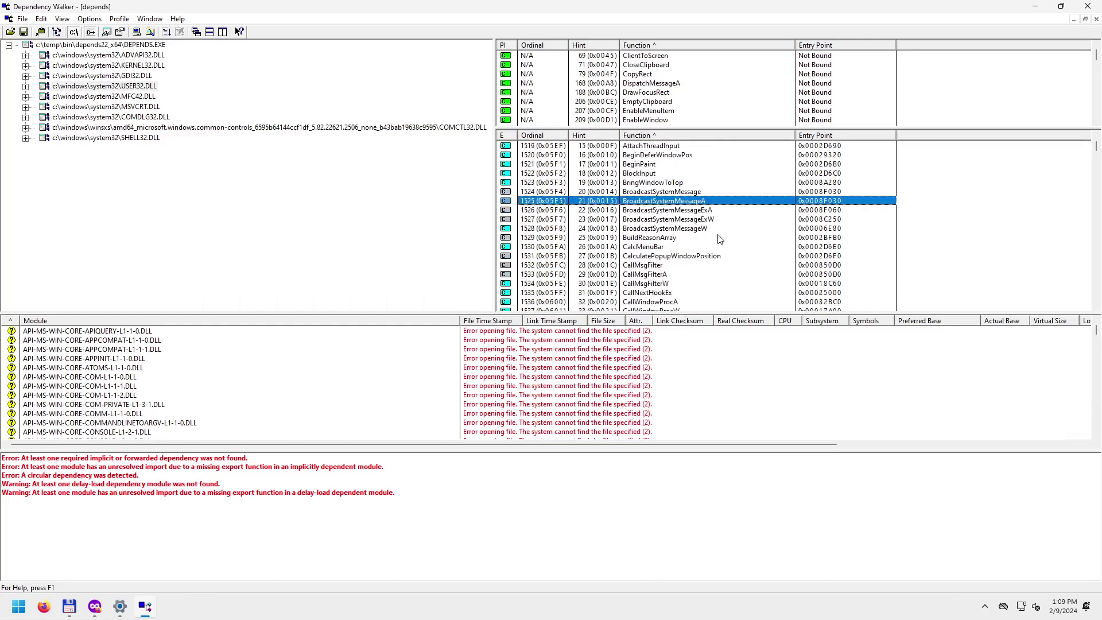
Highlight the CallMsgFilter and ChangeClipboardChain functions in the USER32.DLL exports.
{"action": "scroll", "coordinate": [712, 263], "scroll_direction": "down", "scroll_amount": 3}
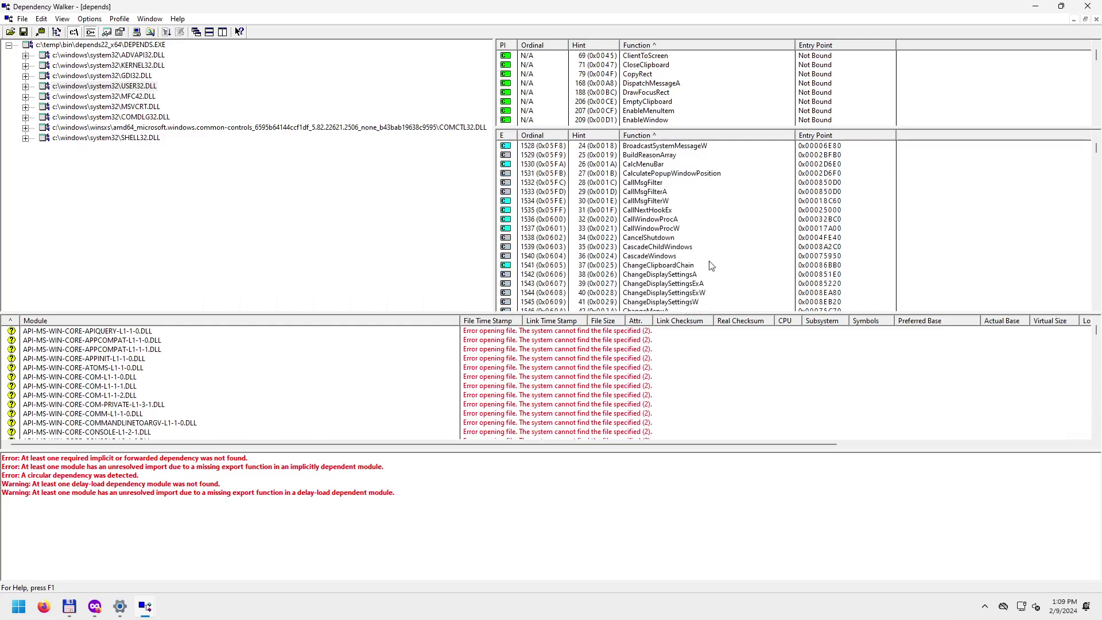
{"action": "left_click", "coordinate": [670, 193]}
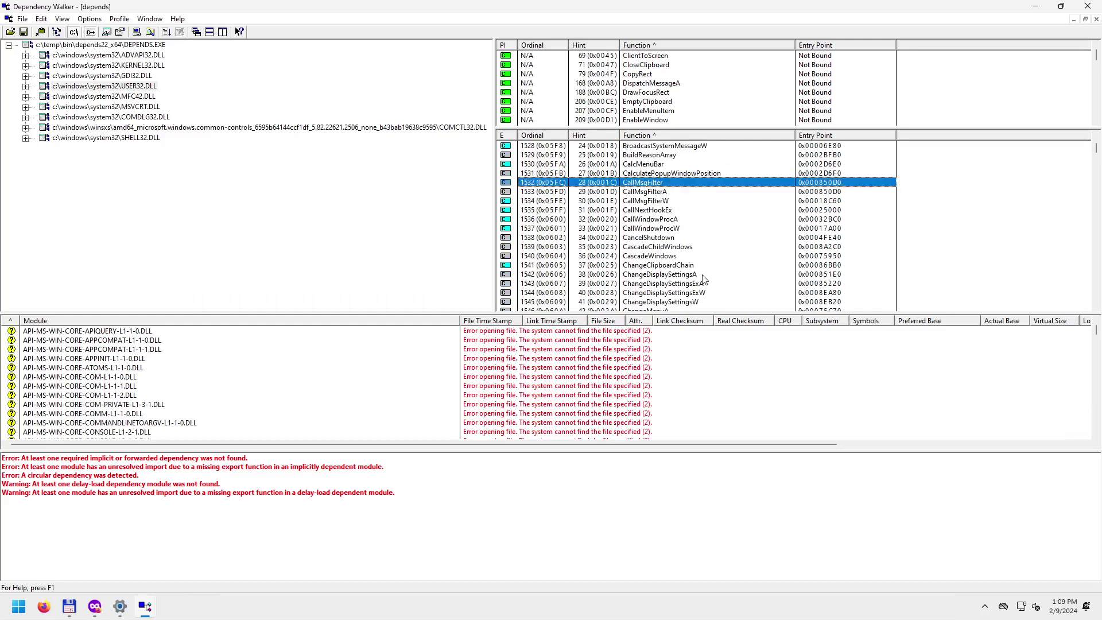
{"action": "scroll", "coordinate": [701, 275], "scroll_direction": "down", "scroll_amount": 2}
{"action": "left_click", "coordinate": [679, 212]}
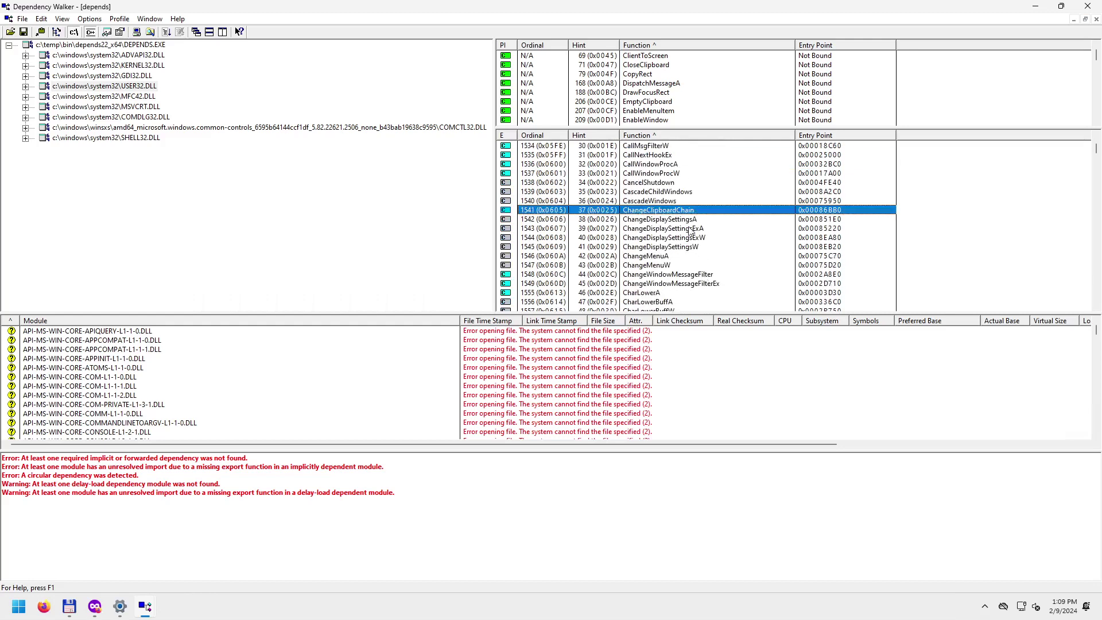
Examine the USER32.DLL exports beyond ChangeClipboardChain, highlighting CharUpperW and ClipCursor.
{"action": "scroll", "coordinate": [695, 261], "scroll_direction": "down", "scroll_amount": 1}
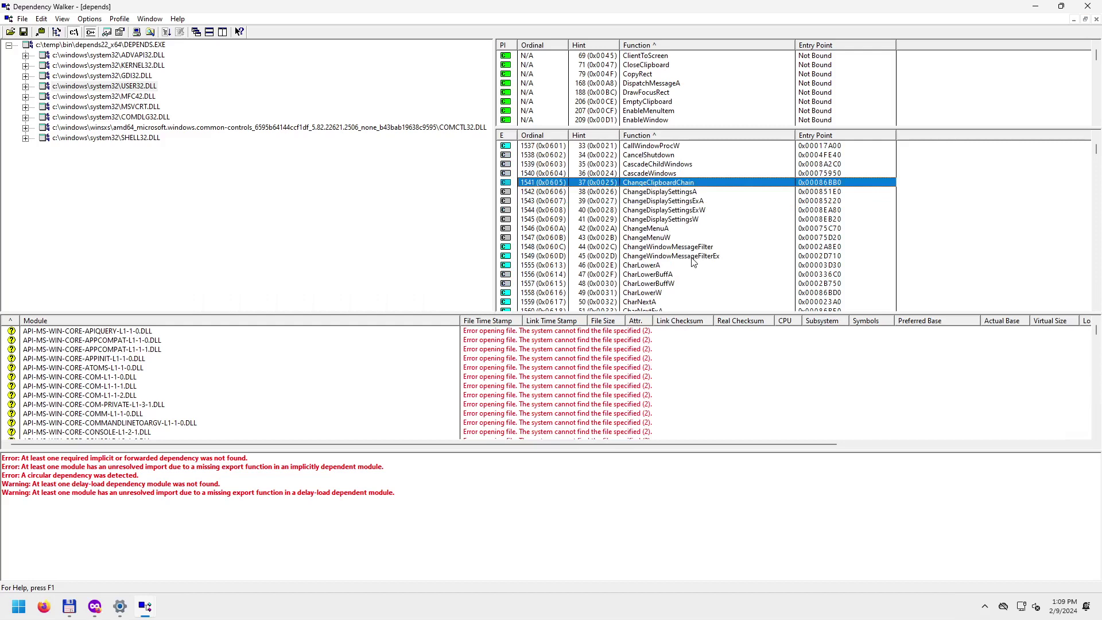
{"action": "scroll", "coordinate": [693, 263], "scroll_direction": "down", "scroll_amount": 1}
{"action": "scroll", "coordinate": [694, 262], "scroll_direction": "down", "scroll_amount": 4}
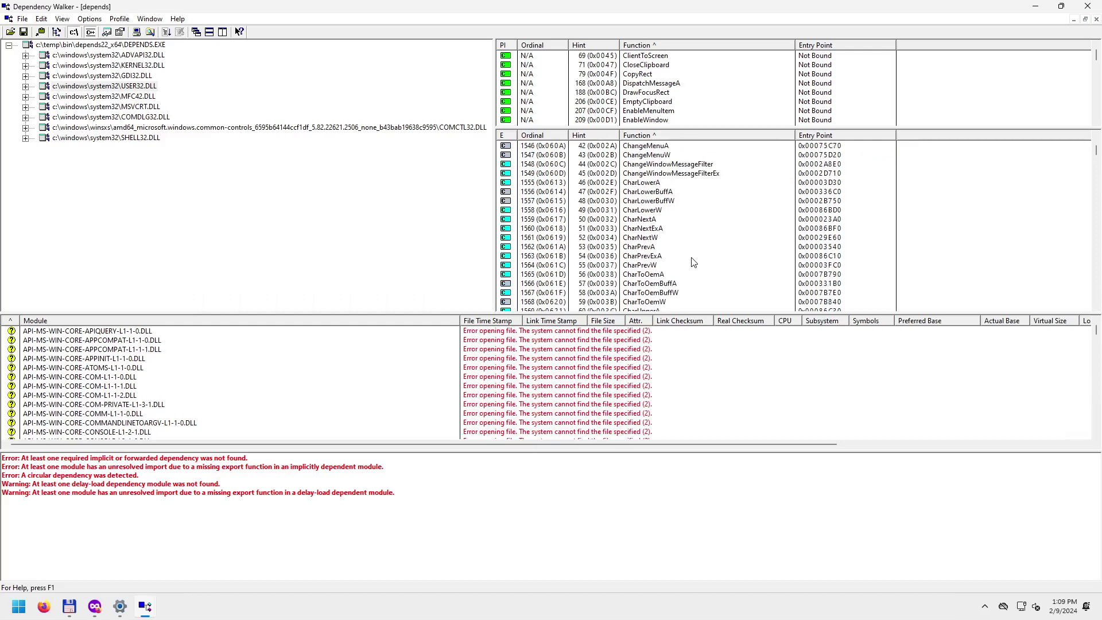
{"action": "scroll", "coordinate": [692, 260], "scroll_direction": "down", "scroll_amount": 2}
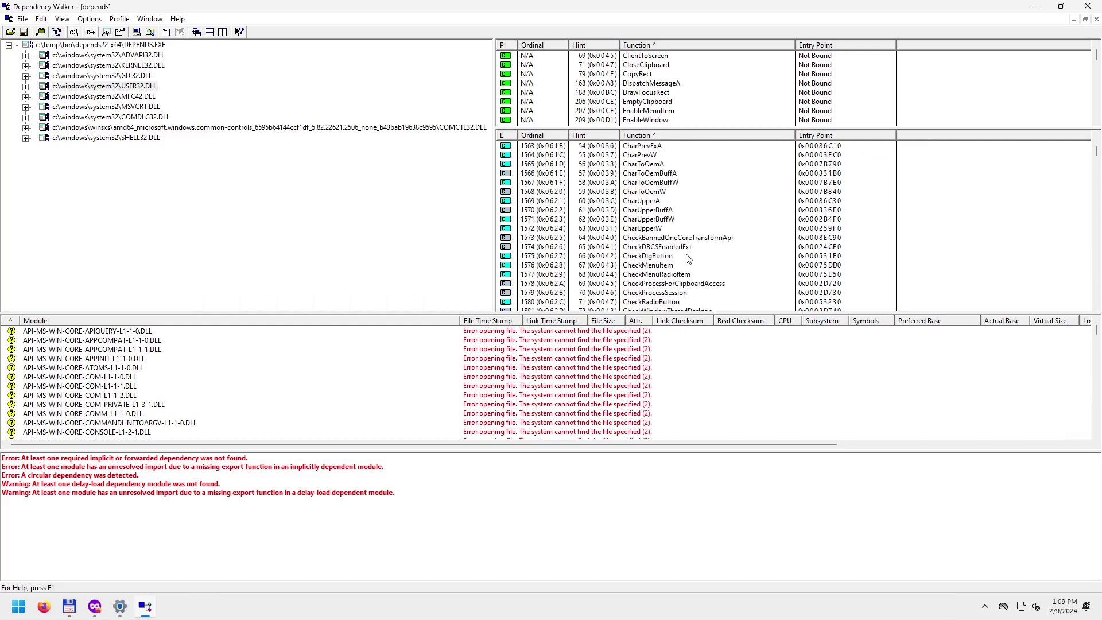
{"action": "scroll", "coordinate": [688, 259], "scroll_direction": "down", "scroll_amount": 2}
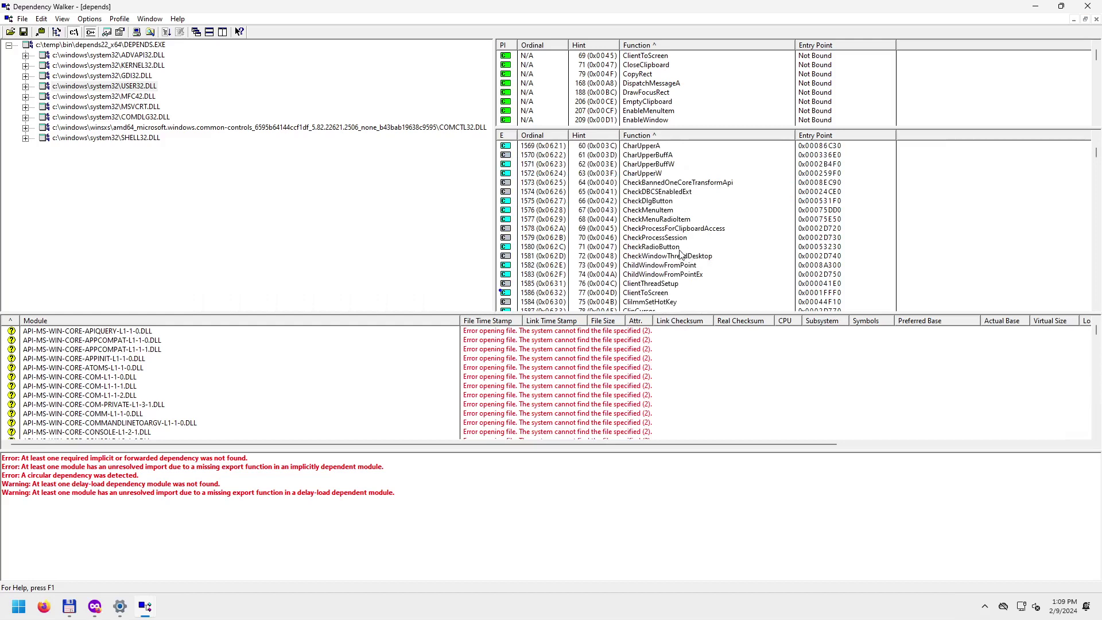
{"action": "left_click", "coordinate": [648, 174]}
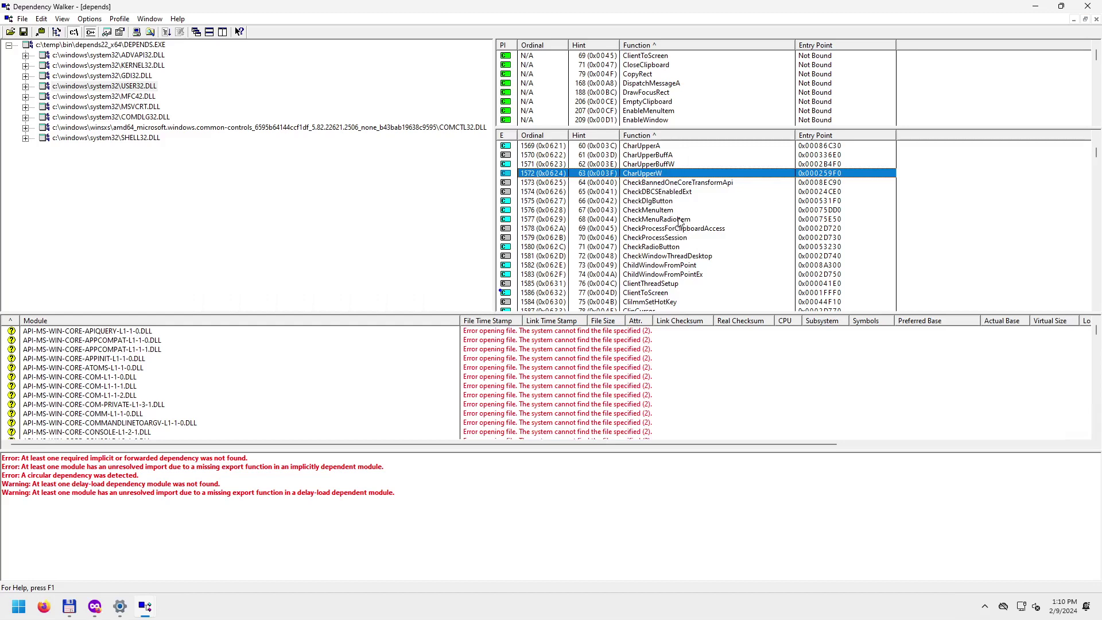
{"action": "scroll", "coordinate": [669, 241], "scroll_direction": "down", "scroll_amount": 2}
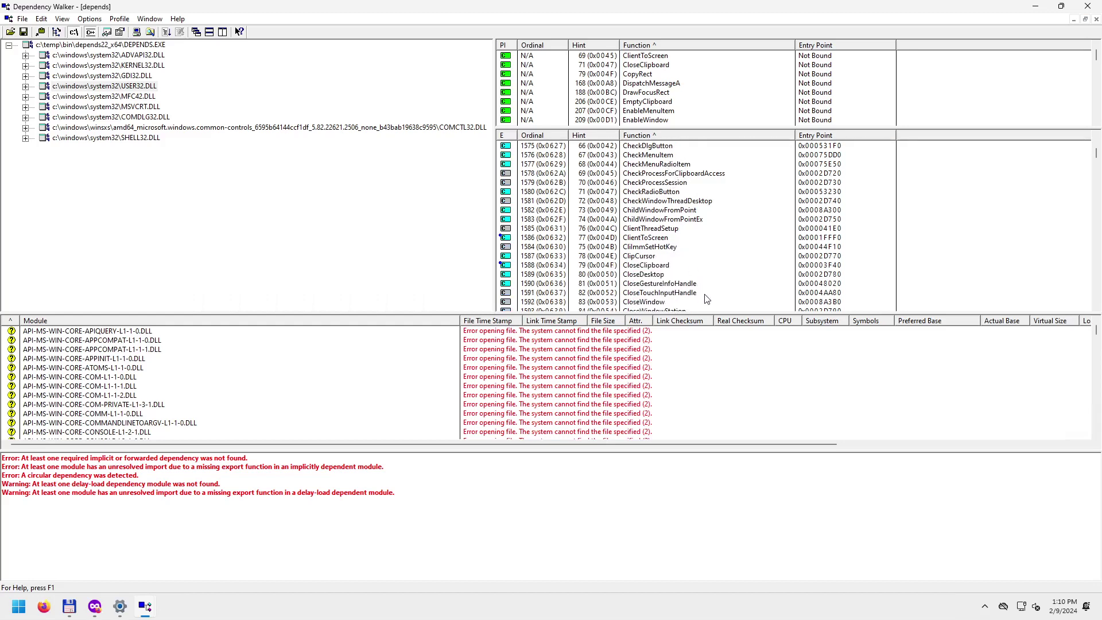
{"action": "left_click", "coordinate": [655, 258]}
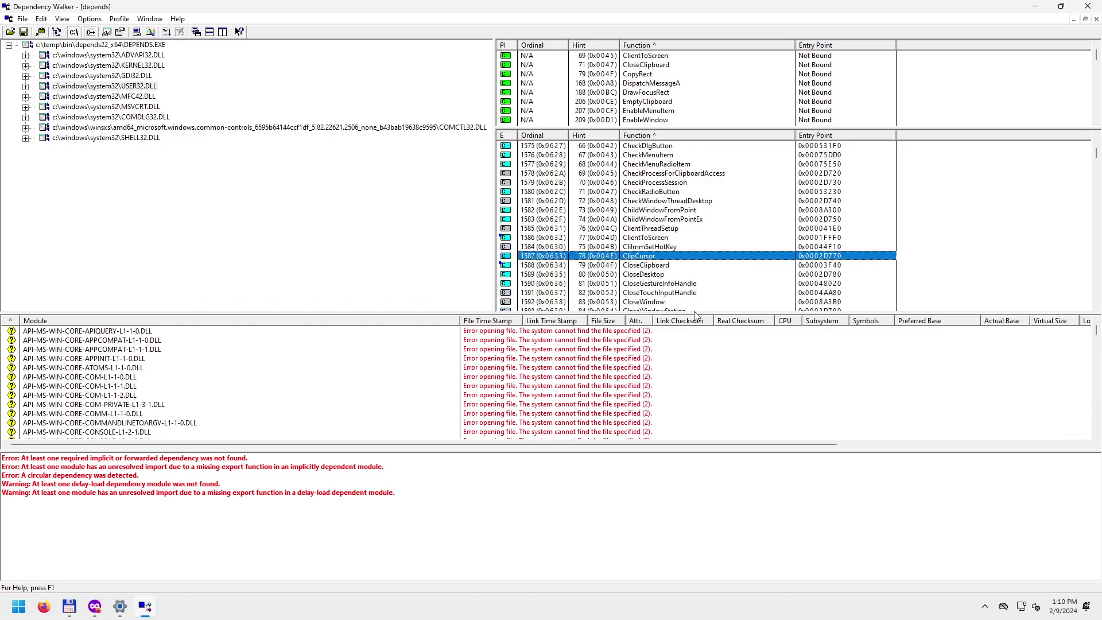
Highlight the ChildWindowFromPoint and ConsoleControl functions in the USER32.DLL exports.
{"action": "scroll", "coordinate": [691, 280], "scroll_direction": "down", "scroll_amount": 2}
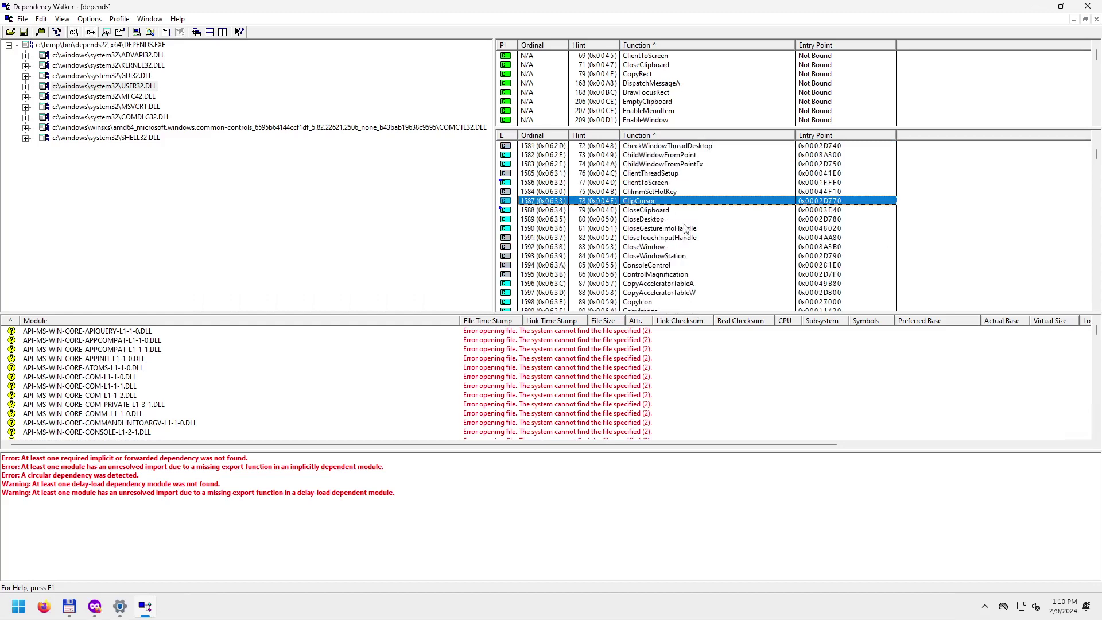
{"action": "left_click", "coordinate": [671, 156]}
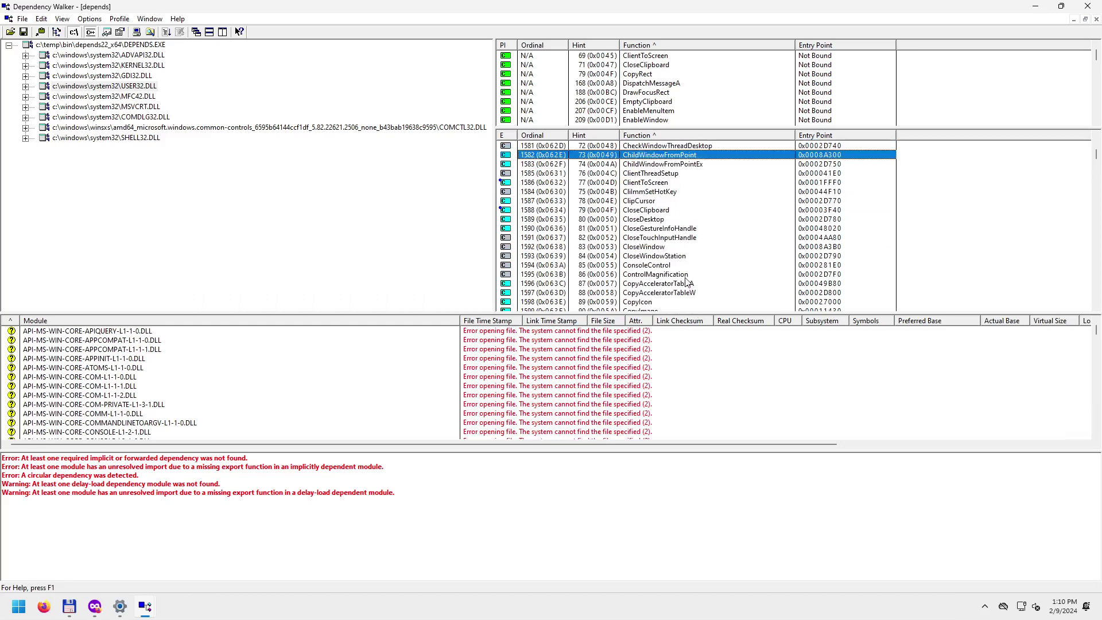
{"action": "left_click", "coordinate": [669, 265]}
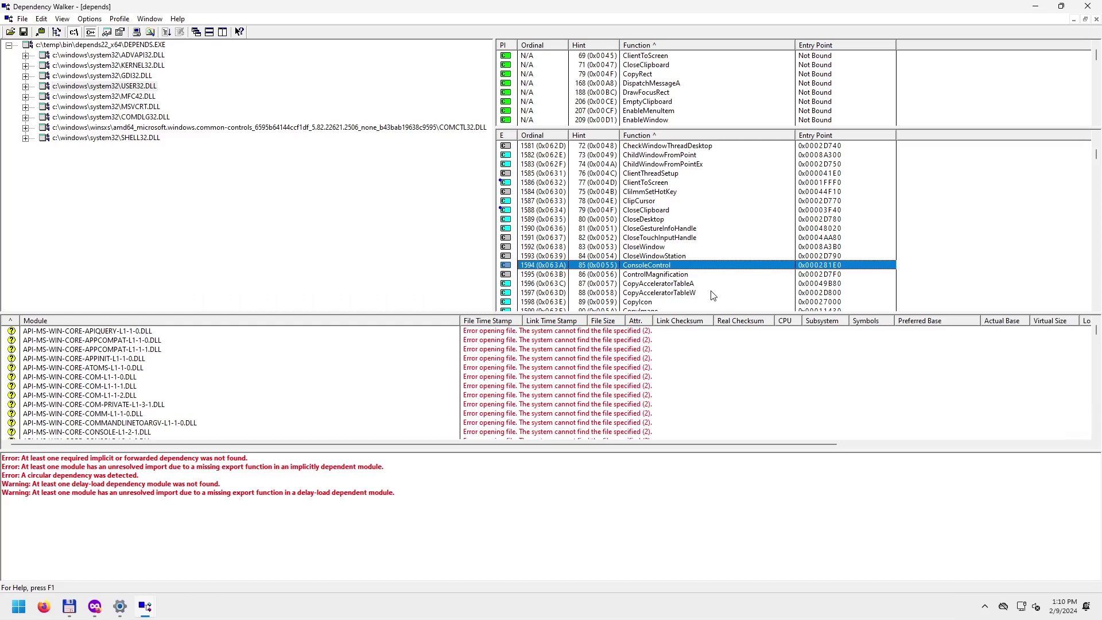
Highlight CountClipboardFormats and CreateAcceleratorTableW in the USER32.DLL exports.
{"action": "scroll", "coordinate": [689, 281], "scroll_direction": "down", "scroll_amount": 2}
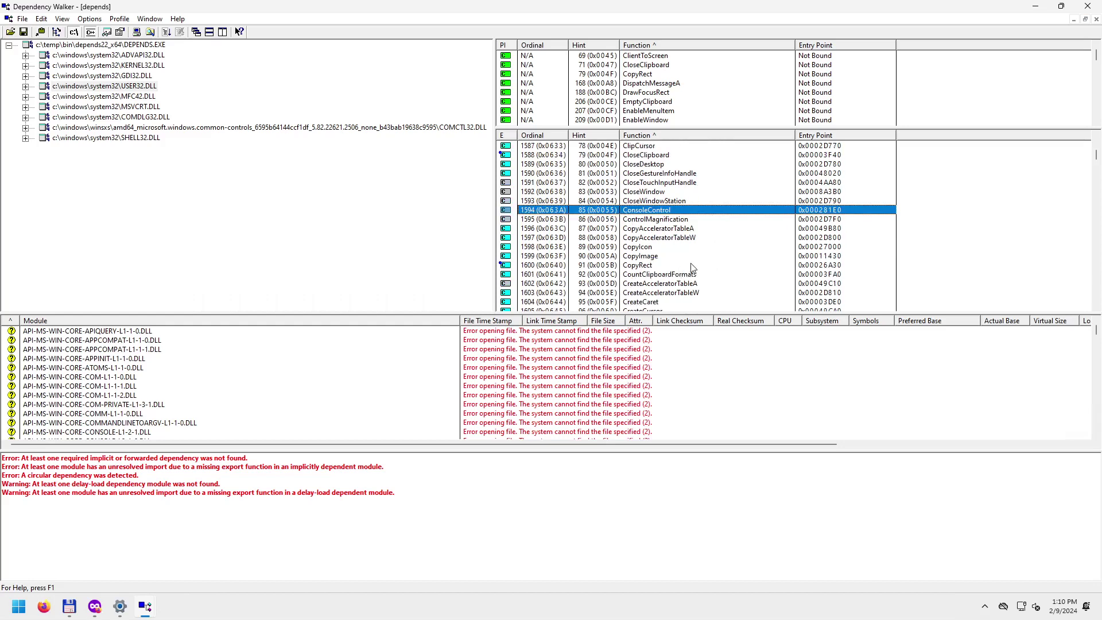
{"action": "scroll", "coordinate": [717, 288], "scroll_direction": "down", "scroll_amount": 1}
{"action": "left_click", "coordinate": [679, 248]}
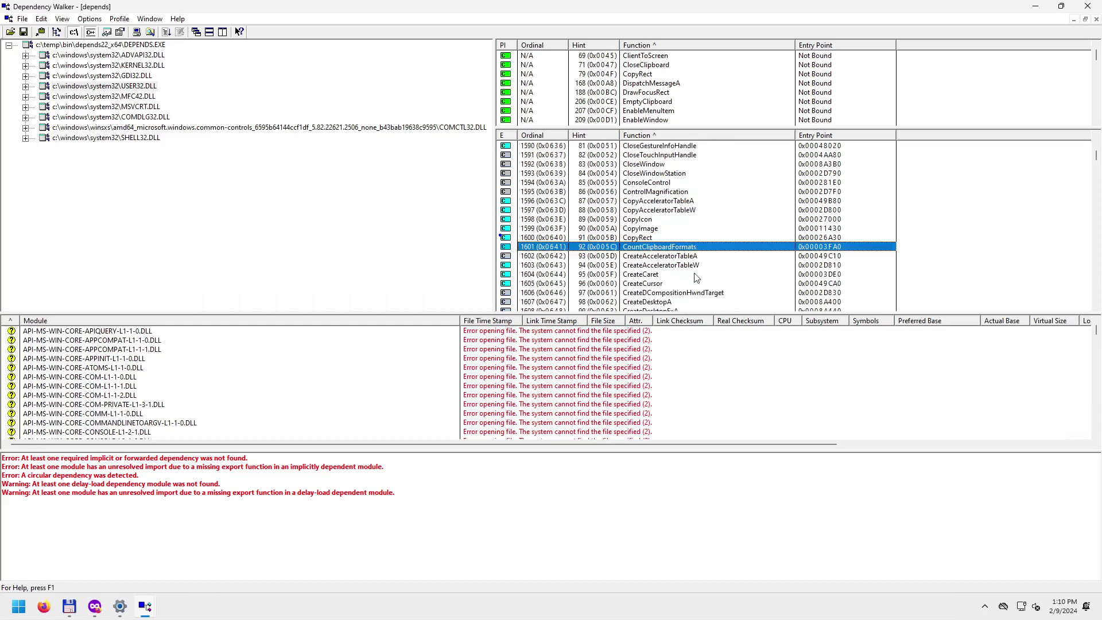
{"action": "scroll", "coordinate": [701, 289], "scroll_direction": "down", "scroll_amount": 1}
{"action": "scroll", "coordinate": [703, 292], "scroll_direction": "down", "scroll_amount": 1}
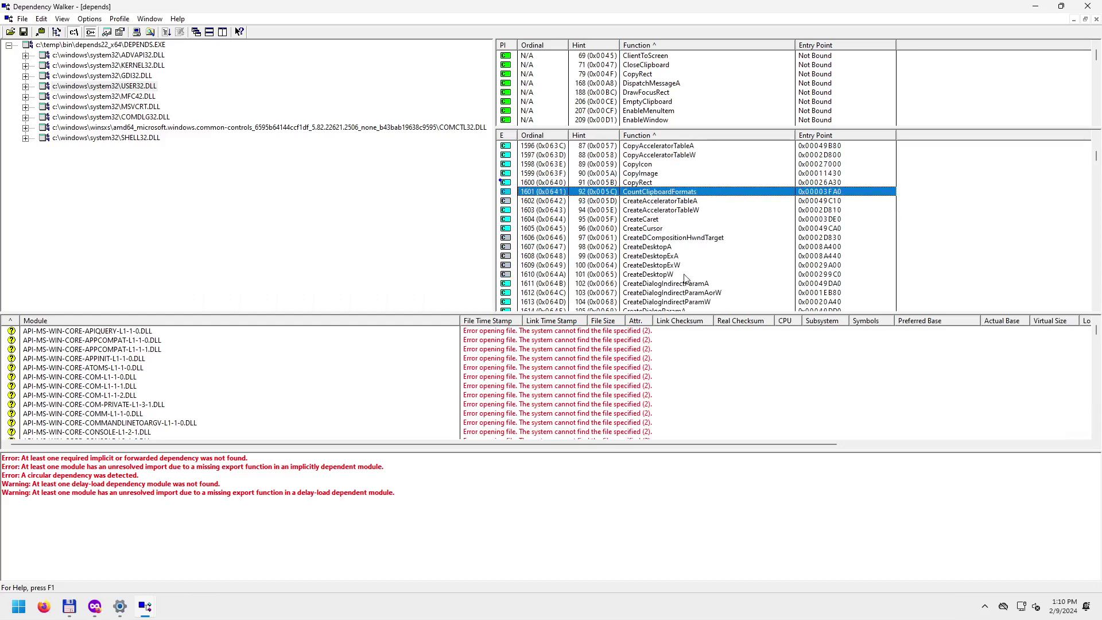
{"action": "left_click", "coordinate": [665, 211]}
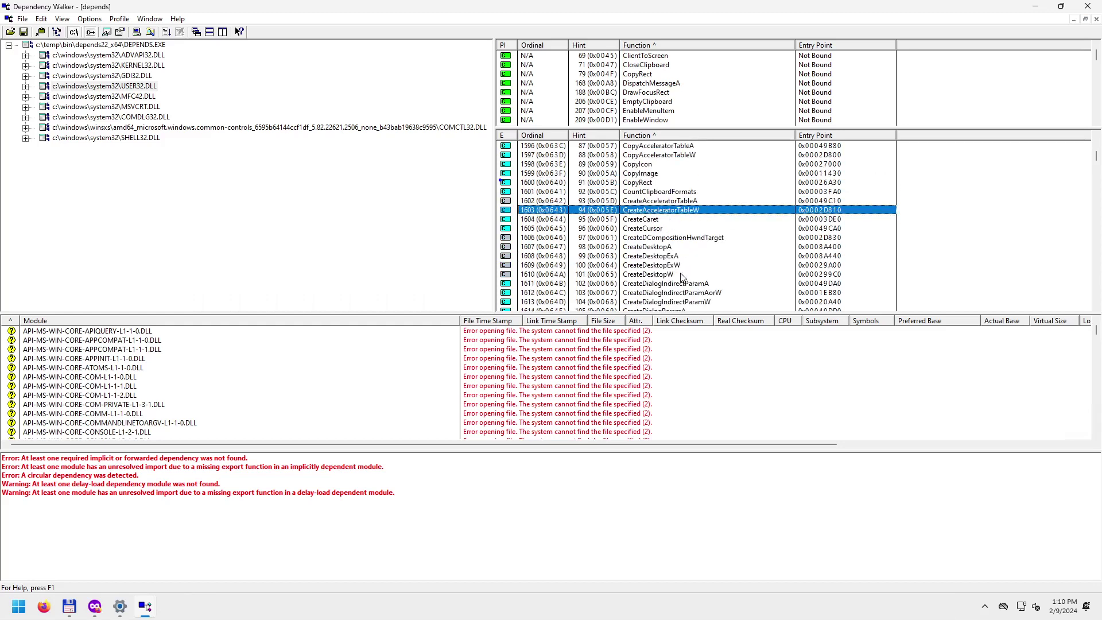
{"action": "left_click", "coordinate": [24, 19]}
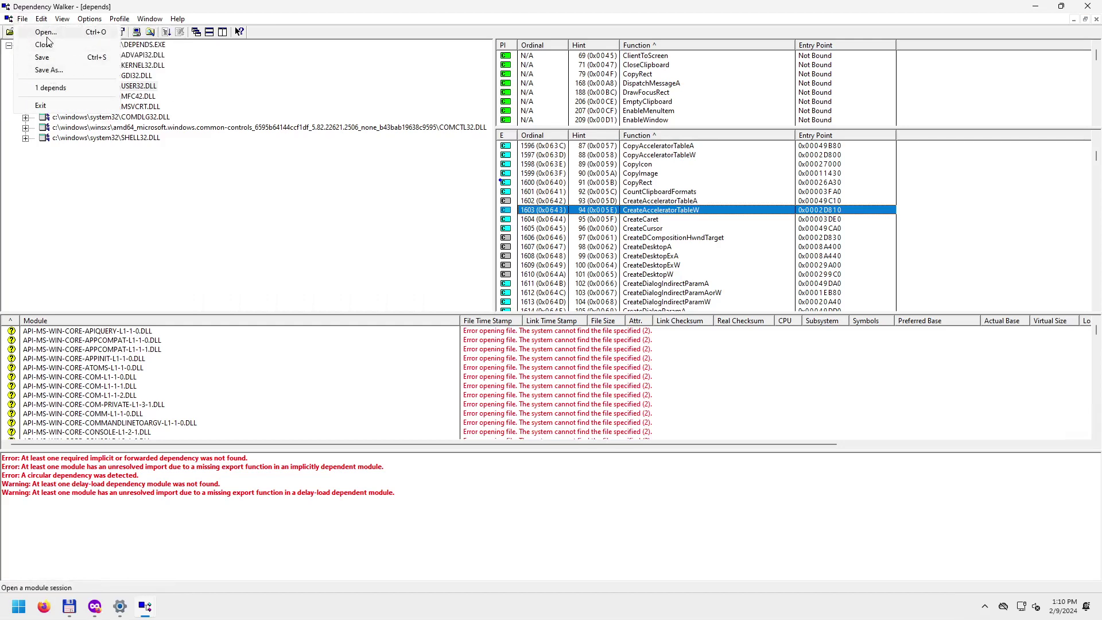
{"action": "key", "text": "Escape"}
{"action": "left_click", "coordinate": [21, 19]}
{"action": "left_click", "coordinate": [22, 19]}
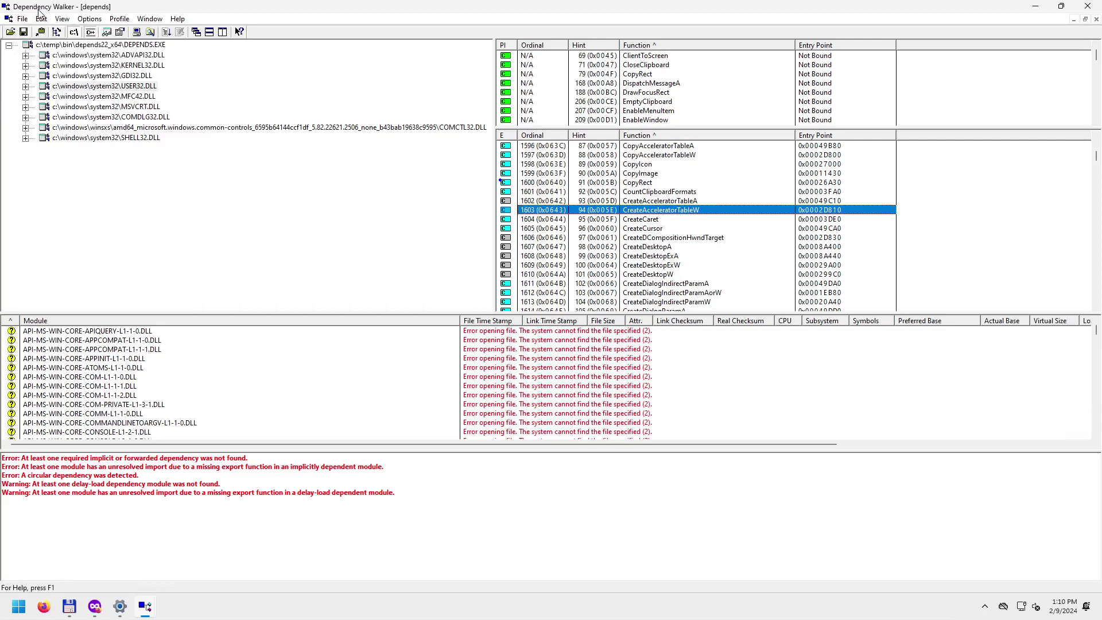
{"action": "left_click", "coordinate": [19, 19]}
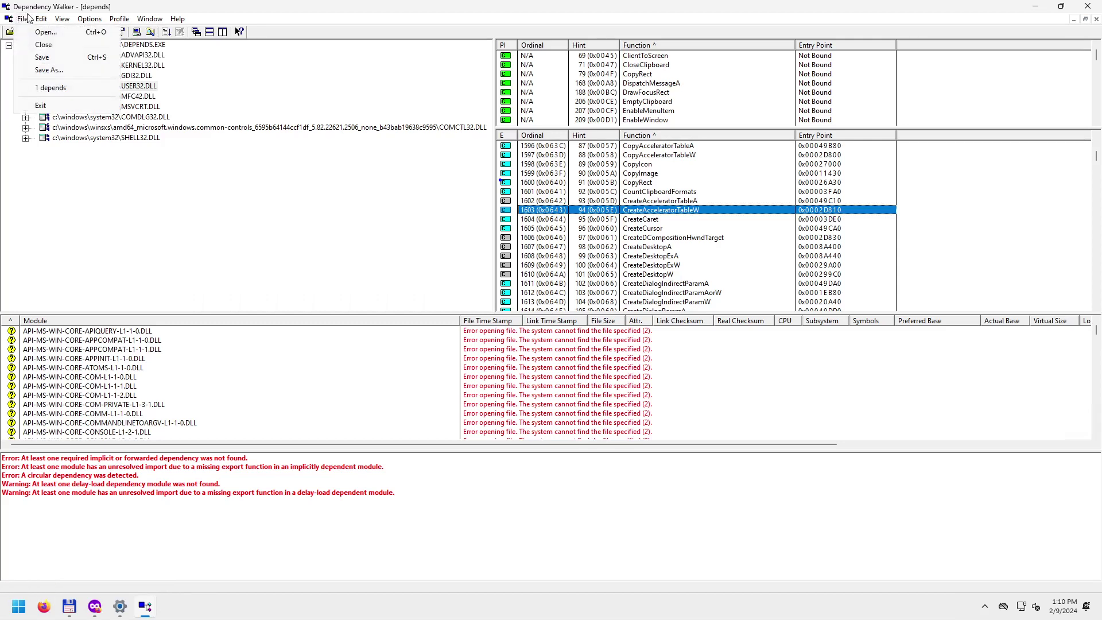
{"action": "left_click", "coordinate": [23, 19]}
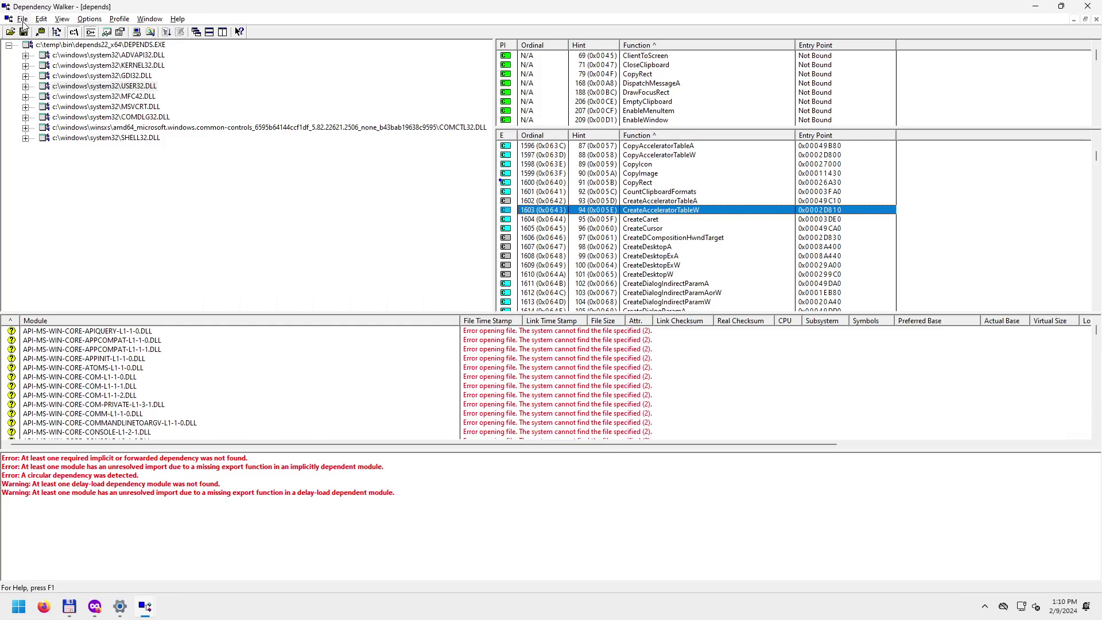
Highlight CreateCaret and CreatePopupMenu among the Create functions exported by USER32.DLL.
{"action": "left_click", "coordinate": [666, 220]}
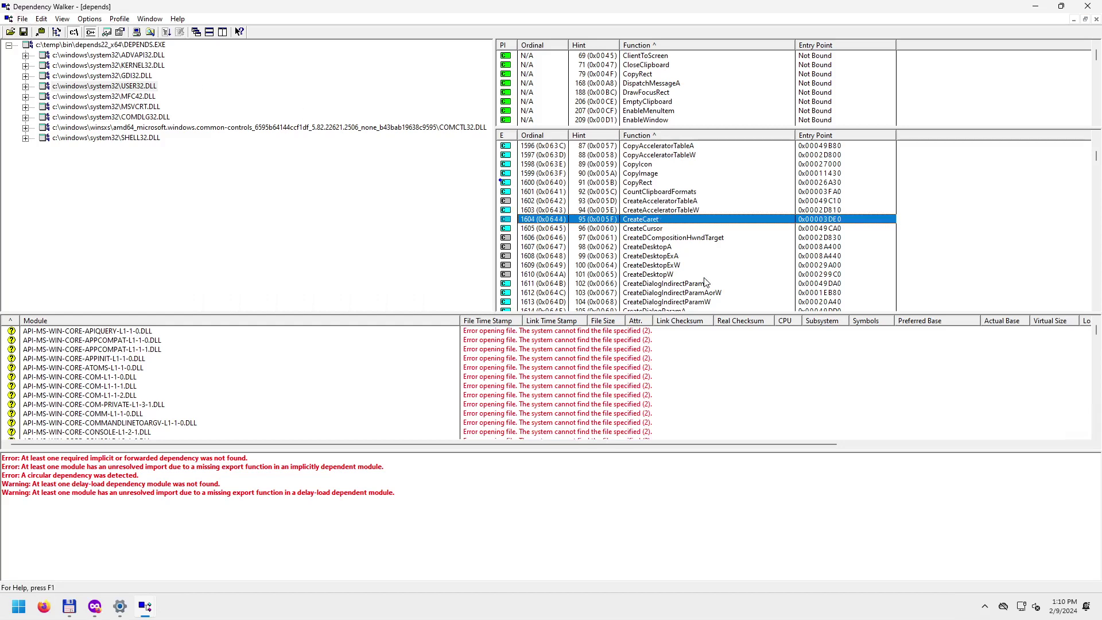
{"action": "scroll", "coordinate": [704, 280], "scroll_direction": "down", "scroll_amount": 2}
{"action": "scroll", "coordinate": [687, 239], "scroll_direction": "down", "scroll_amount": 2}
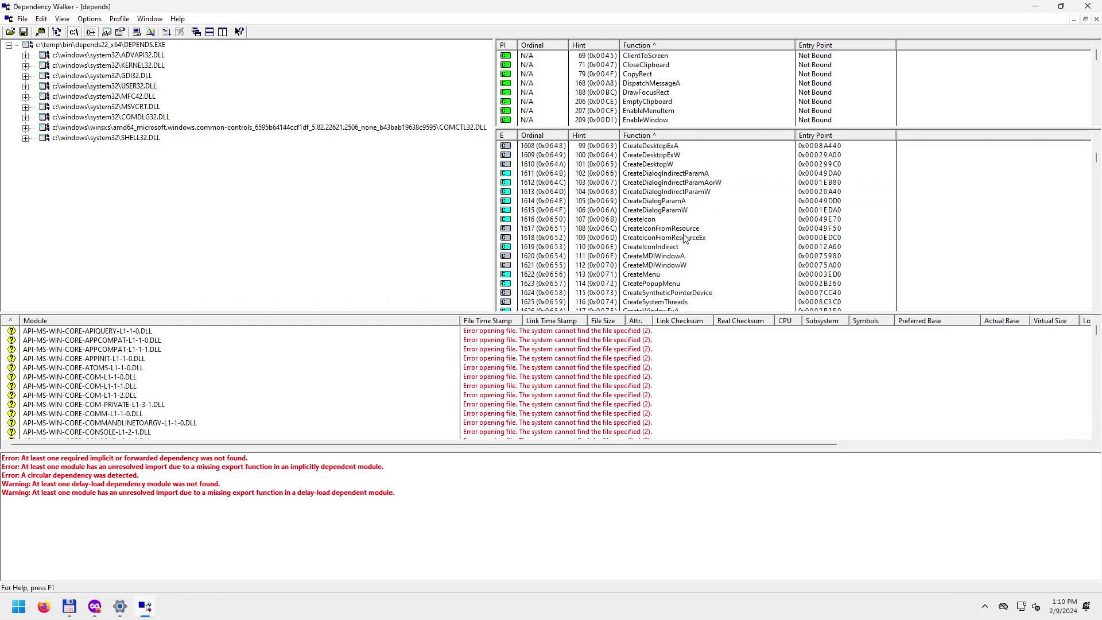
{"action": "scroll", "coordinate": [687, 239], "scroll_direction": "down", "scroll_amount": 3}
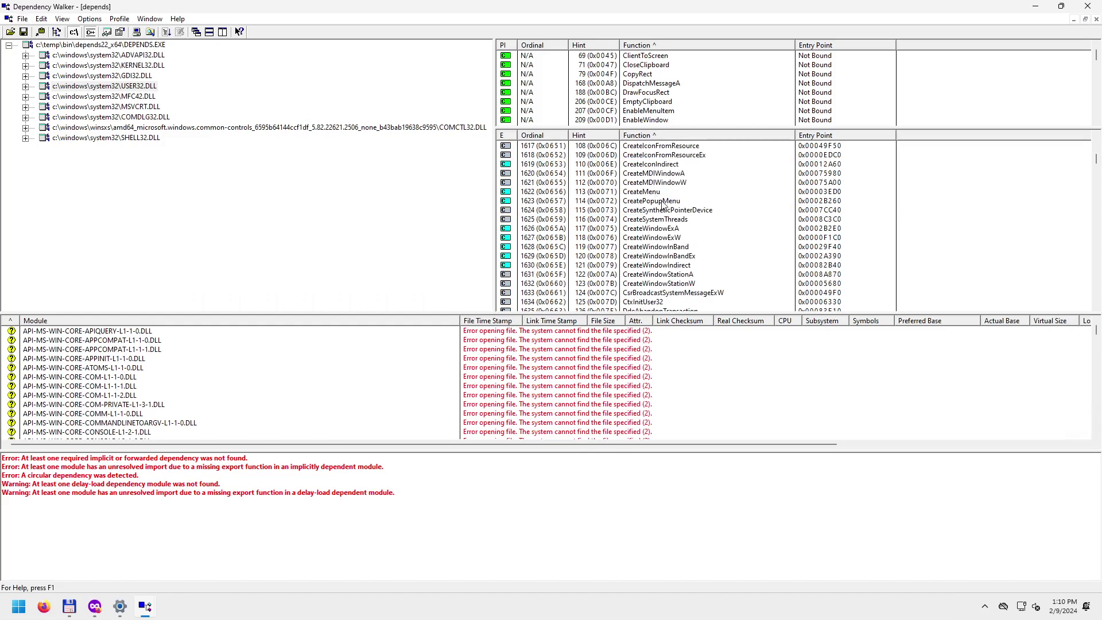
{"action": "left_click", "coordinate": [662, 202]}
Browse the Dde functions in the USER32.DLL exports, highlighting DdeAddData and DdeSetQualityOfService.
{"action": "scroll", "coordinate": [670, 253], "scroll_direction": "down", "scroll_amount": 4}
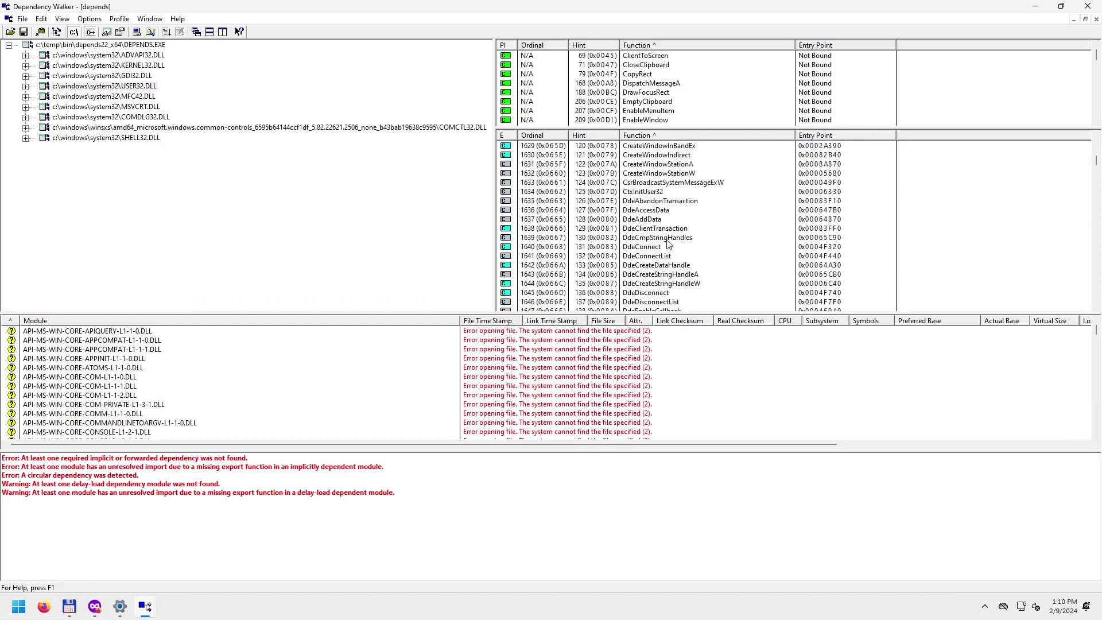
{"action": "left_click", "coordinate": [645, 222]}
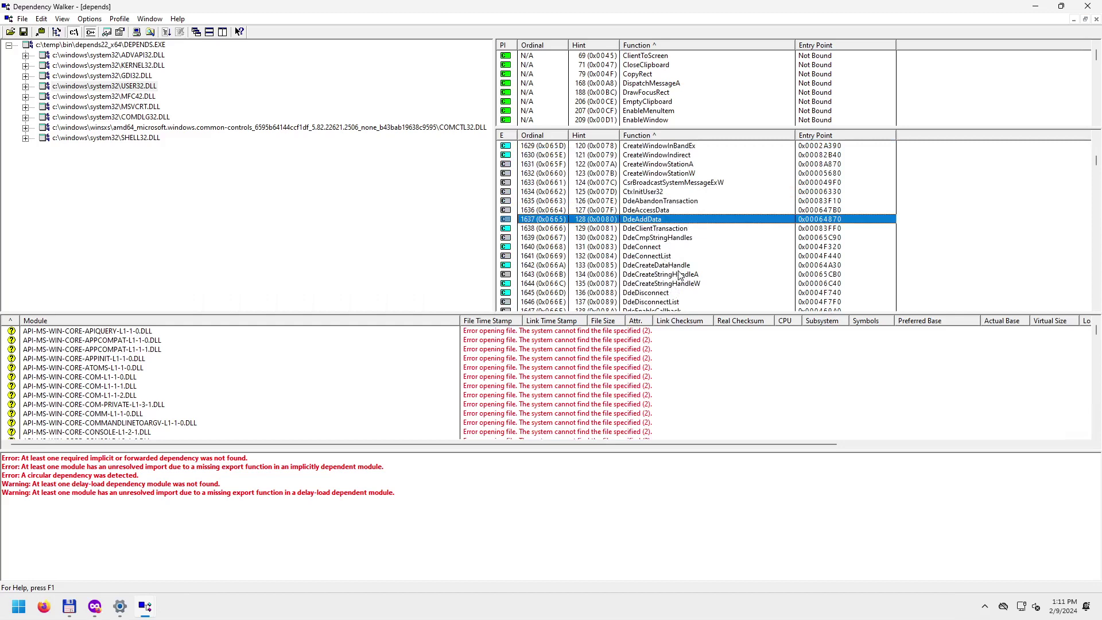
{"action": "scroll", "coordinate": [677, 269], "scroll_direction": "down", "scroll_amount": 5}
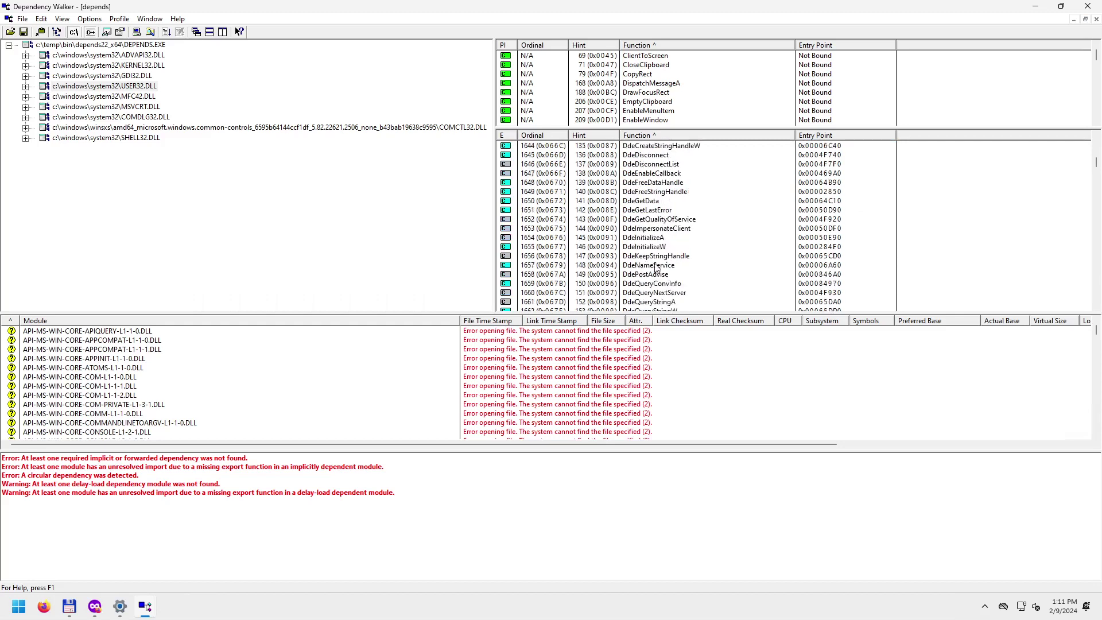
{"action": "scroll", "coordinate": [654, 243], "scroll_direction": "down", "scroll_amount": 7}
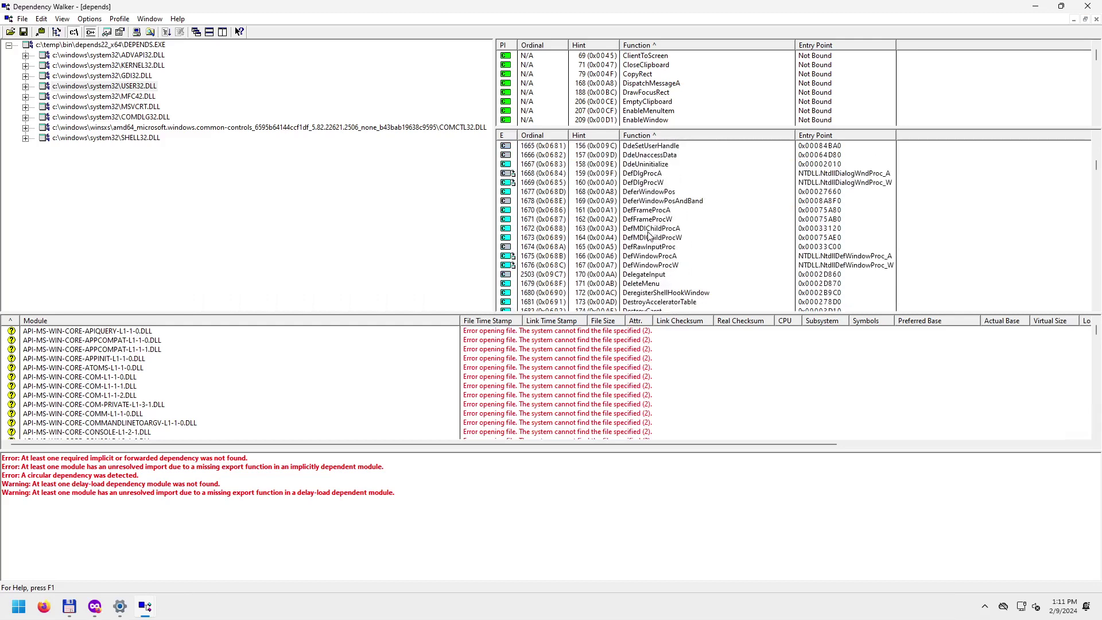
{"action": "scroll", "coordinate": [654, 202], "scroll_direction": "up", "scroll_amount": 1}
{"action": "scroll", "coordinate": [650, 201], "scroll_direction": "up", "scroll_amount": 3}
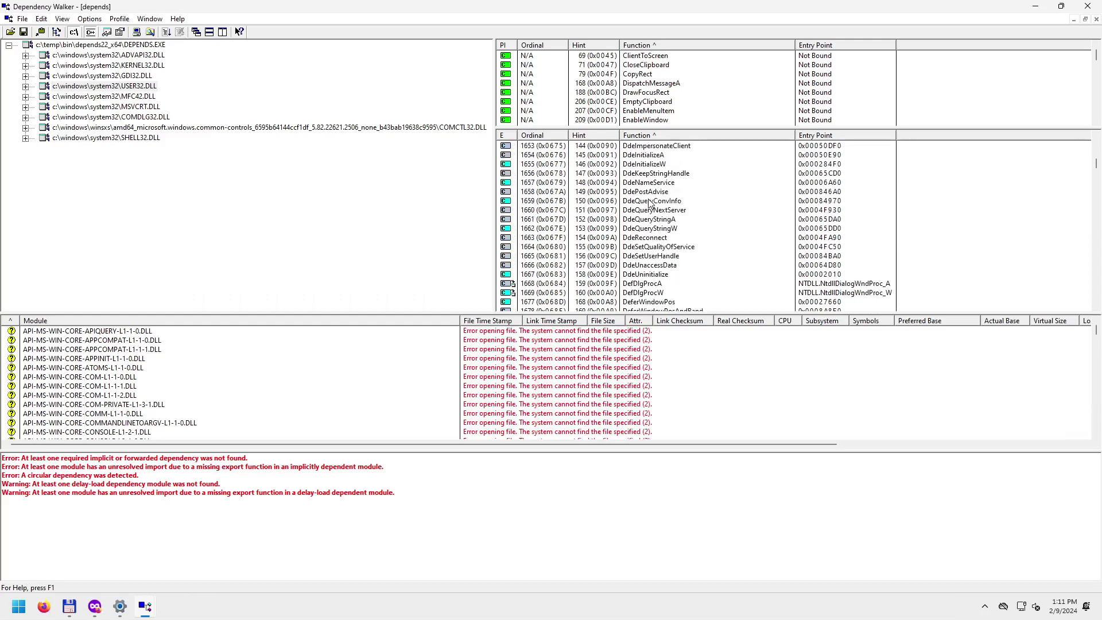
{"action": "left_click", "coordinate": [652, 248]}
Highlight the DeferWindowPos and DestroyCaret functions in the USER32.DLL exports.
{"action": "scroll", "coordinate": [659, 281], "scroll_direction": "down", "scroll_amount": 2}
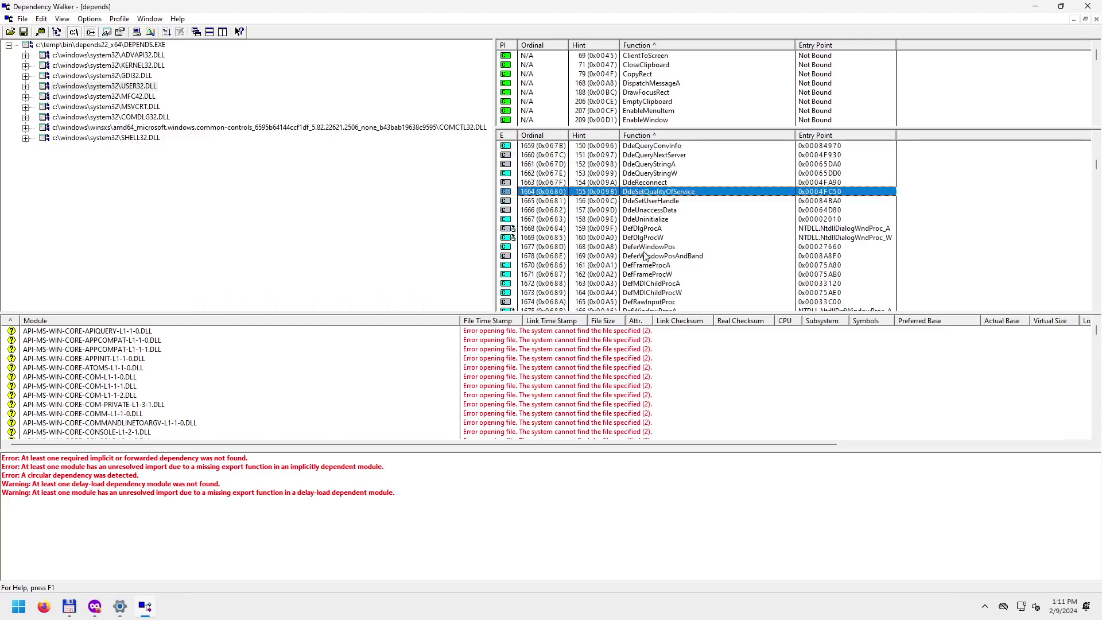
{"action": "left_click", "coordinate": [645, 248]}
{"action": "scroll", "coordinate": [677, 281], "scroll_direction": "down", "scroll_amount": 3}
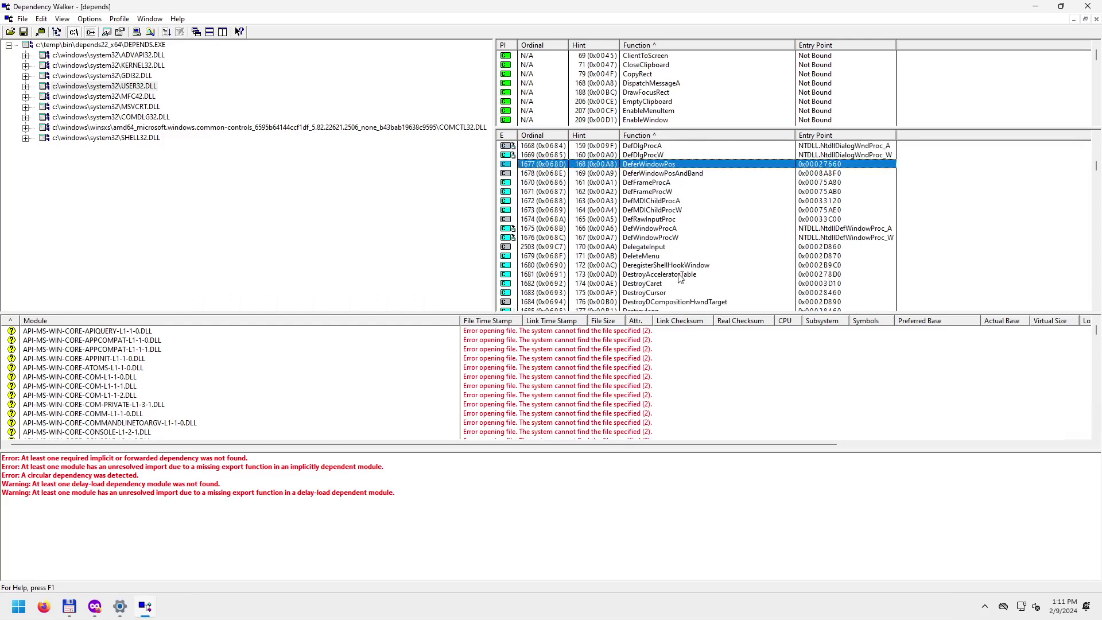
{"action": "scroll", "coordinate": [671, 286], "scroll_direction": "down", "scroll_amount": 2}
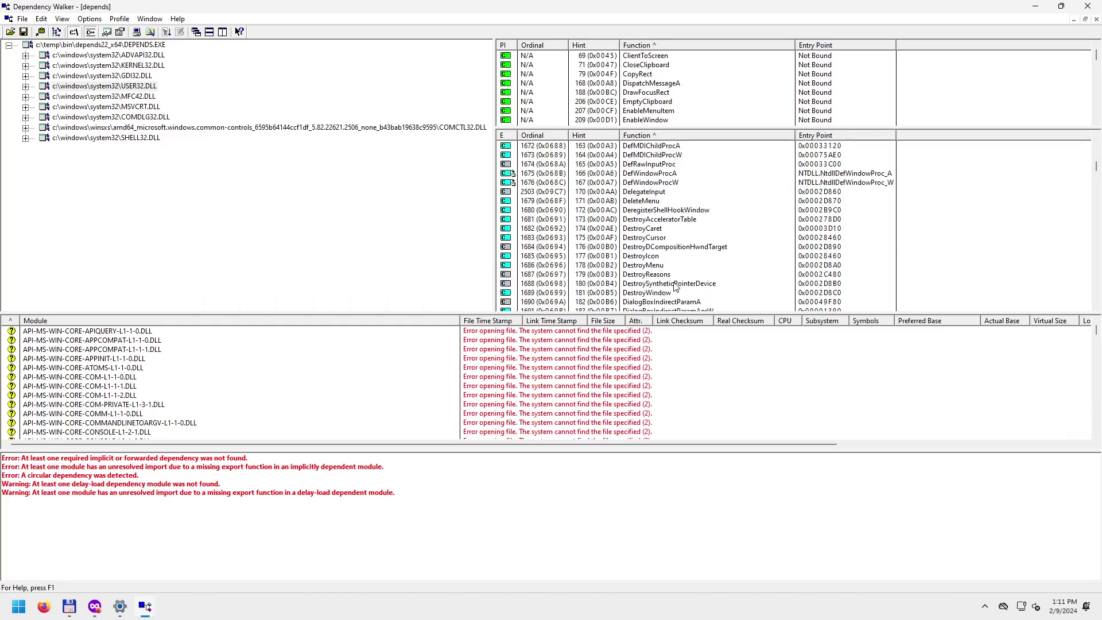
{"action": "left_click", "coordinate": [647, 228]}
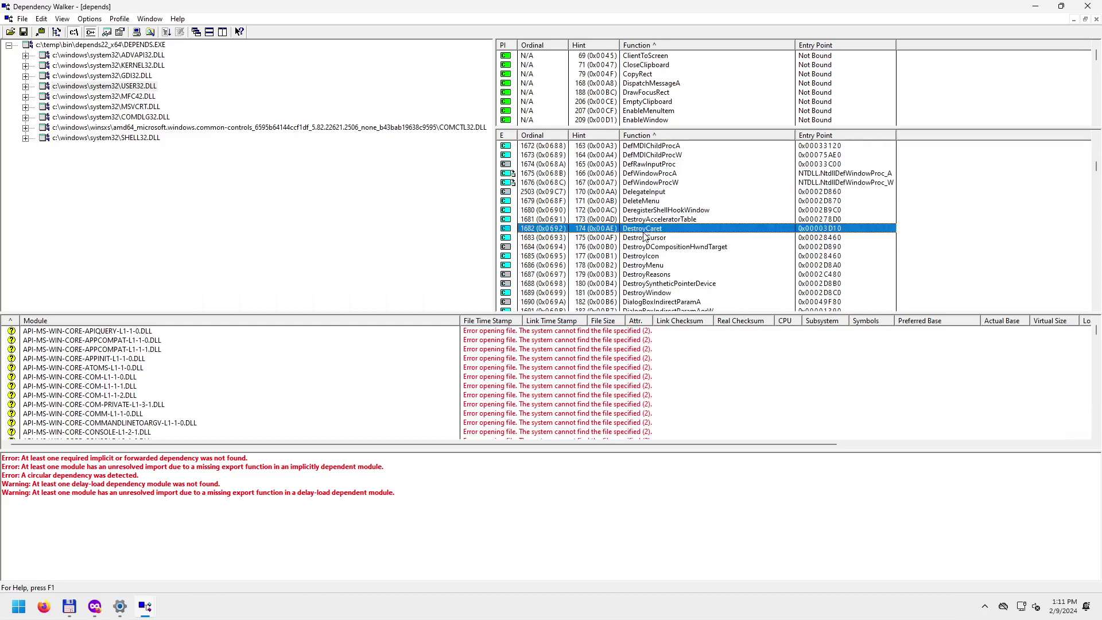
Highlight DestroyCursor, DestroyIcon, DestroyMenu, DestroyWindow and DeleteMenu one after another in the USER32.DLL exports.
{"action": "scroll", "coordinate": [649, 280], "scroll_direction": "down", "scroll_amount": 2}
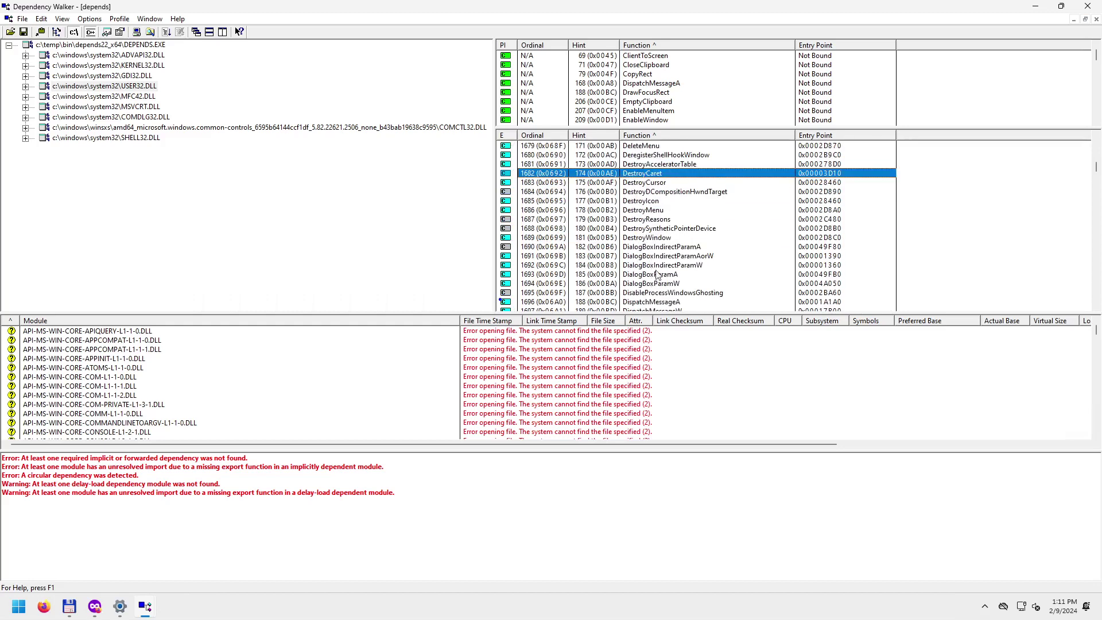
{"action": "scroll", "coordinate": [660, 272], "scroll_direction": "up", "scroll_amount": 1}
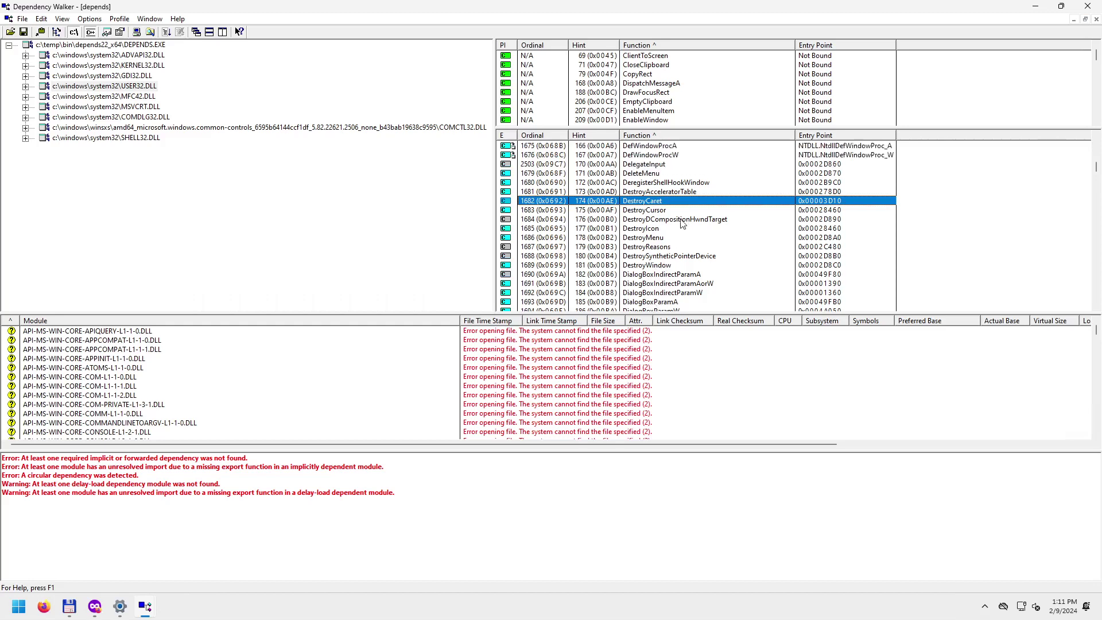
{"action": "left_click", "coordinate": [659, 212]}
{"action": "left_click", "coordinate": [659, 228]}
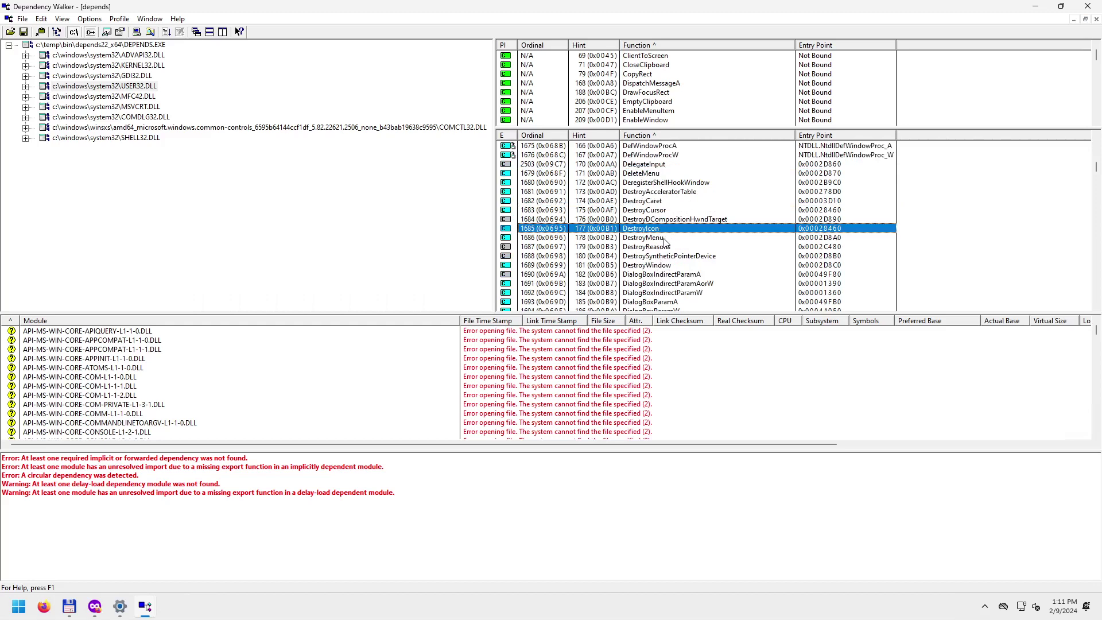
{"action": "left_click", "coordinate": [664, 237]}
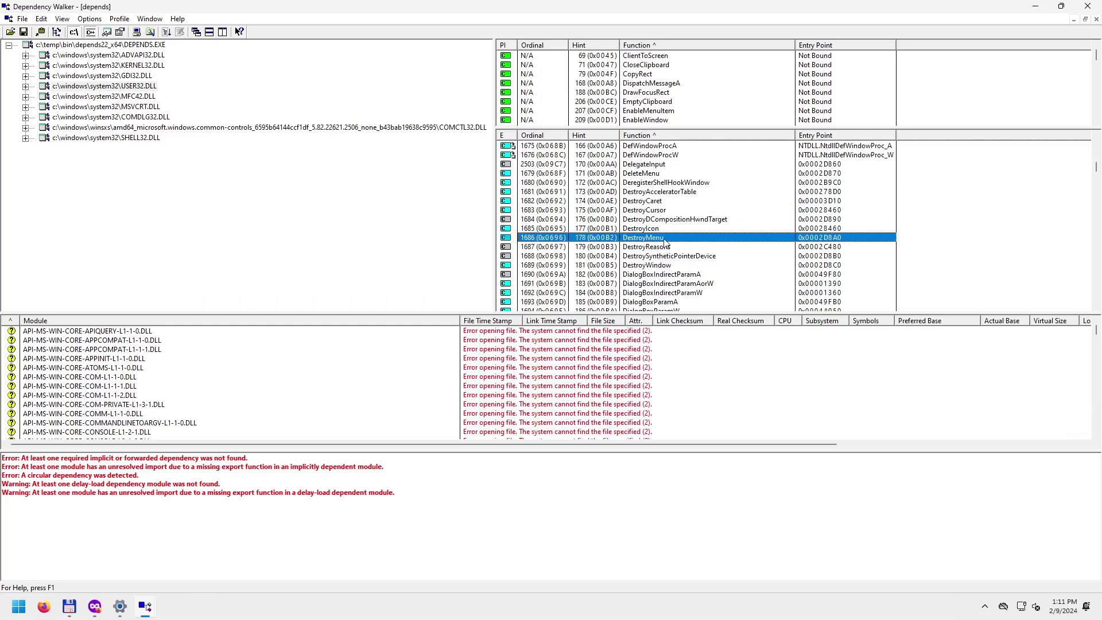
{"action": "left_click", "coordinate": [678, 265]}
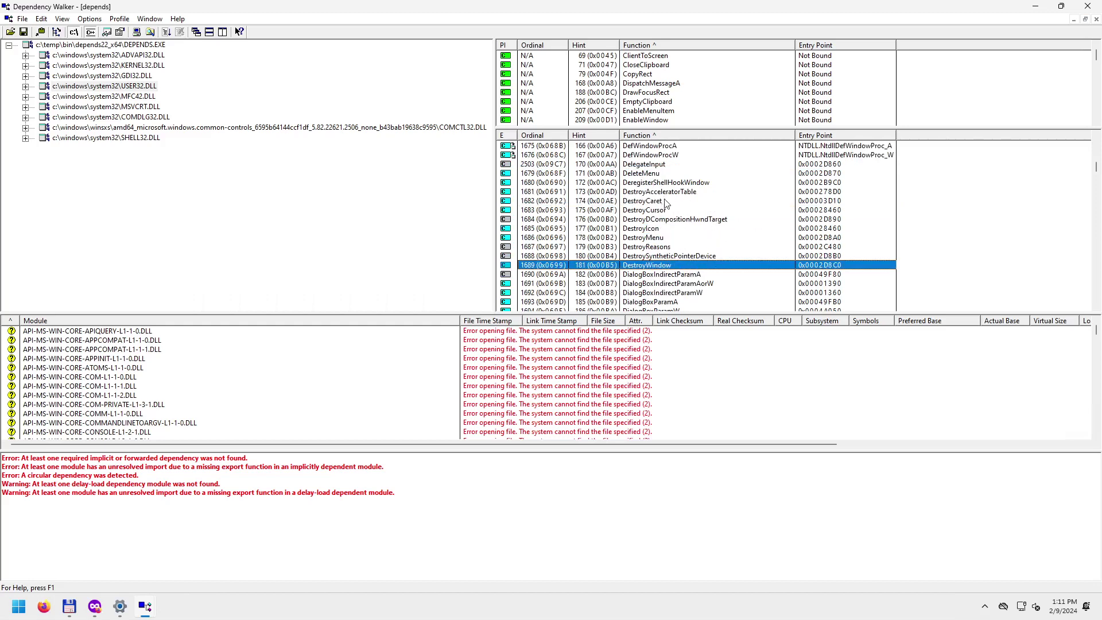
{"action": "left_click", "coordinate": [660, 175]}
Examine the USER32.DLL exports from the DialogBox functions through the Draw, Dwm and Enable functions.
{"action": "scroll", "coordinate": [711, 293], "scroll_direction": "down", "scroll_amount": 2}
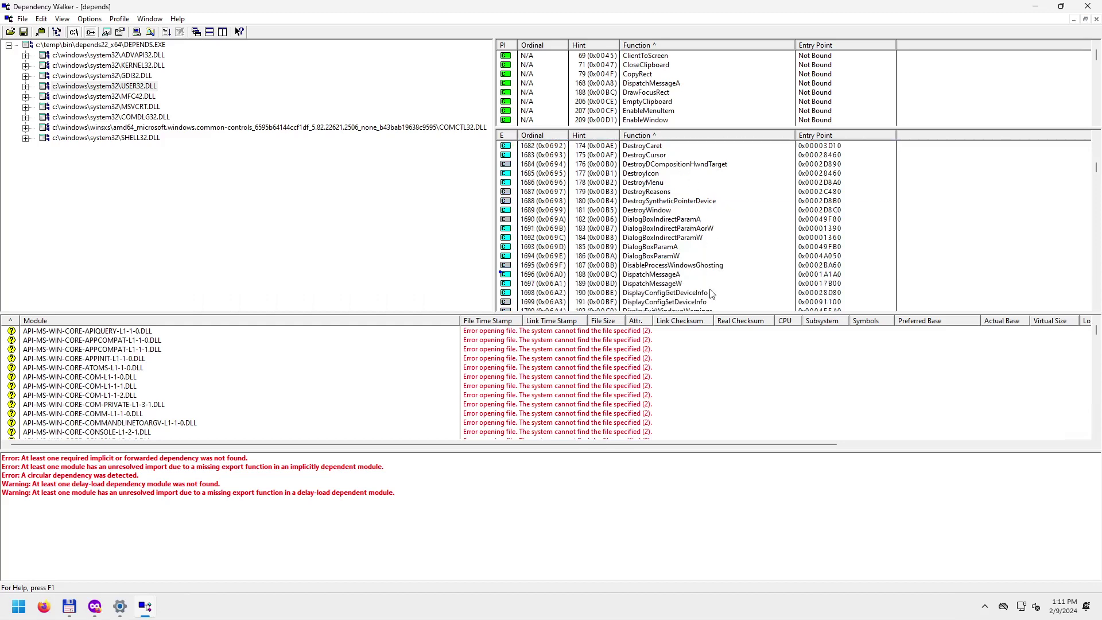
{"action": "scroll", "coordinate": [688, 265], "scroll_direction": "down", "scroll_amount": 2}
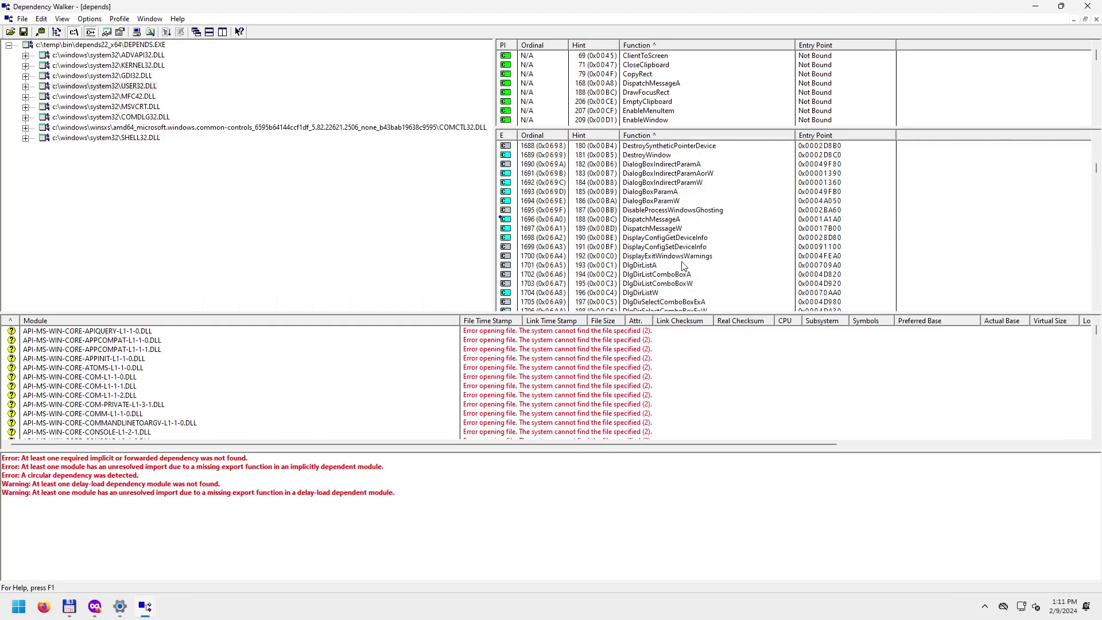
{"action": "scroll", "coordinate": [683, 265], "scroll_direction": "down", "scroll_amount": 3}
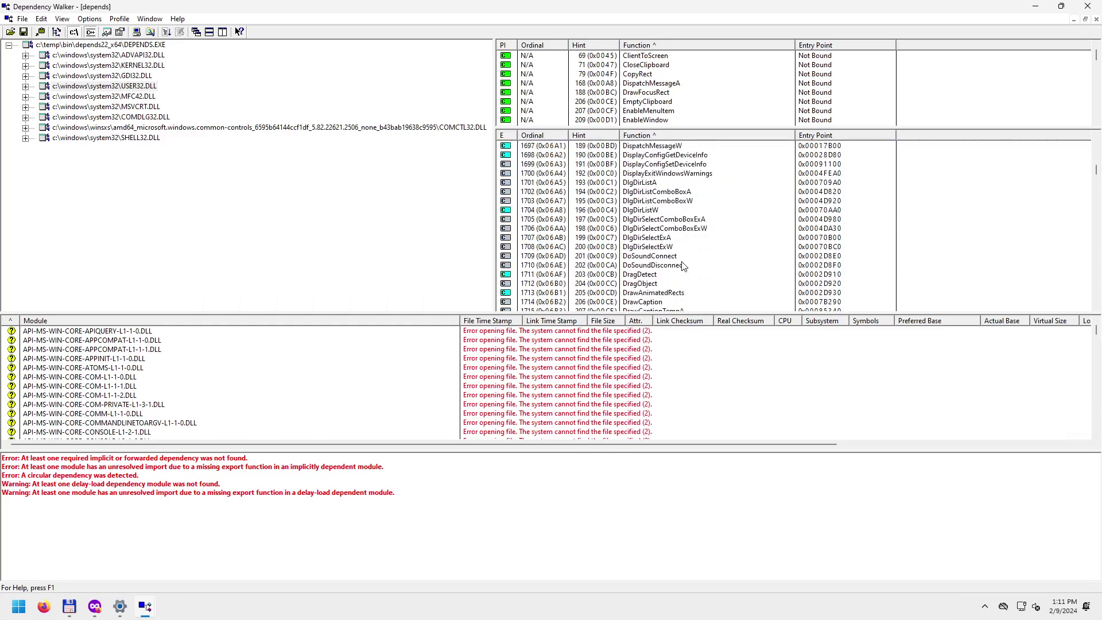
{"action": "scroll", "coordinate": [683, 265], "scroll_direction": "down", "scroll_amount": 3}
{"action": "scroll", "coordinate": [683, 265], "scroll_direction": "down", "scroll_amount": 3}
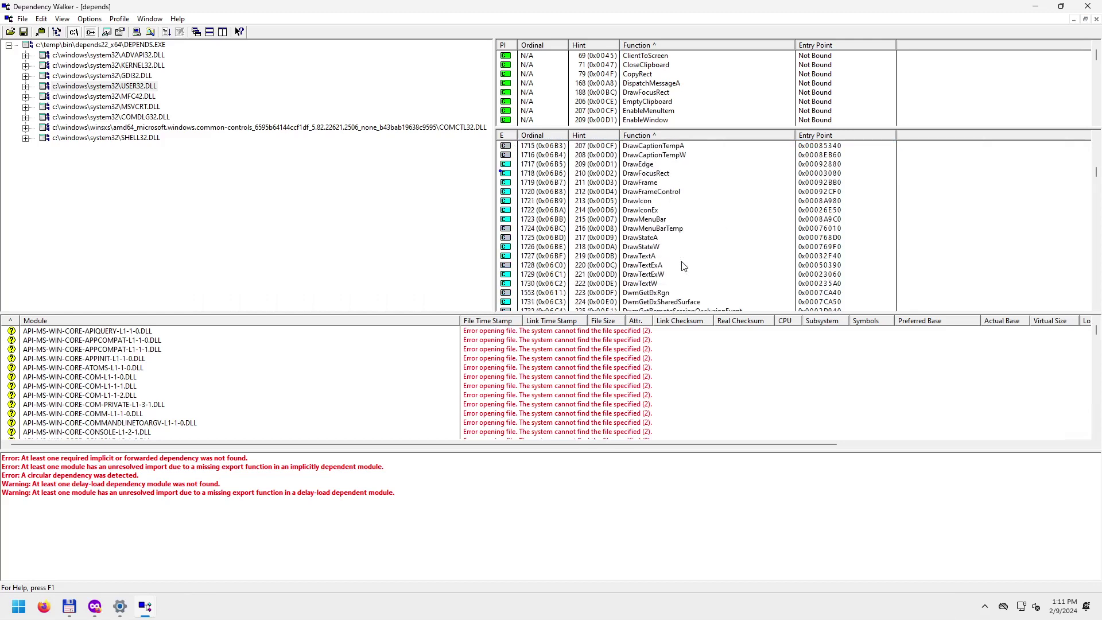
{"action": "scroll", "coordinate": [682, 266], "scroll_direction": "down", "scroll_amount": 5}
{"action": "scroll", "coordinate": [683, 265], "scroll_direction": "down", "scroll_amount": 5}
{"action": "scroll", "coordinate": [683, 266], "scroll_direction": "up", "scroll_amount": 4}
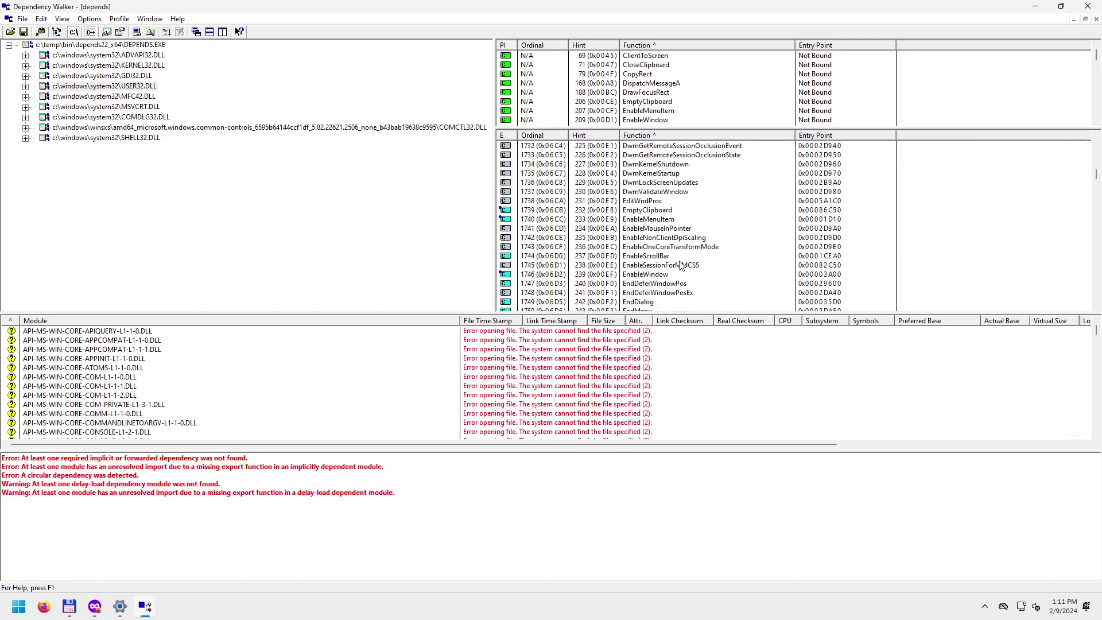
Highlight DwmKernelShutdown in the USER32.DLL exports and review the neighbouring Dwm, Enable and End functions.
{"action": "left_click", "coordinate": [640, 164]}
{"action": "scroll", "coordinate": [692, 241], "scroll_direction": "up", "scroll_amount": 1}
{"action": "scroll", "coordinate": [691, 241], "scroll_direction": "up", "scroll_amount": 1}
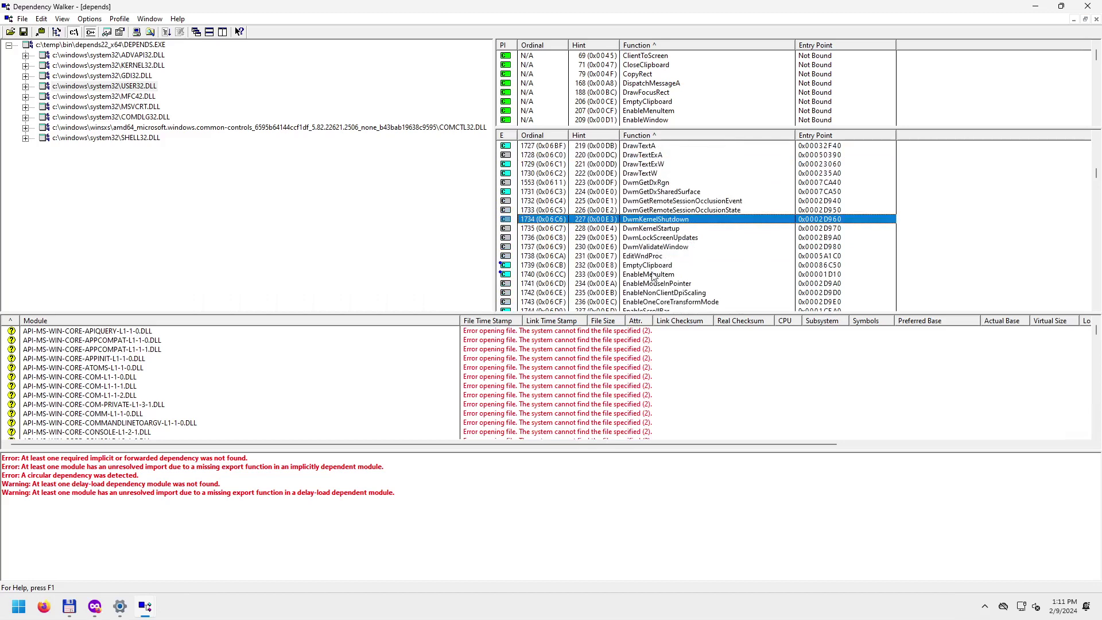
{"action": "scroll", "coordinate": [653, 277], "scroll_direction": "down", "scroll_amount": 4}
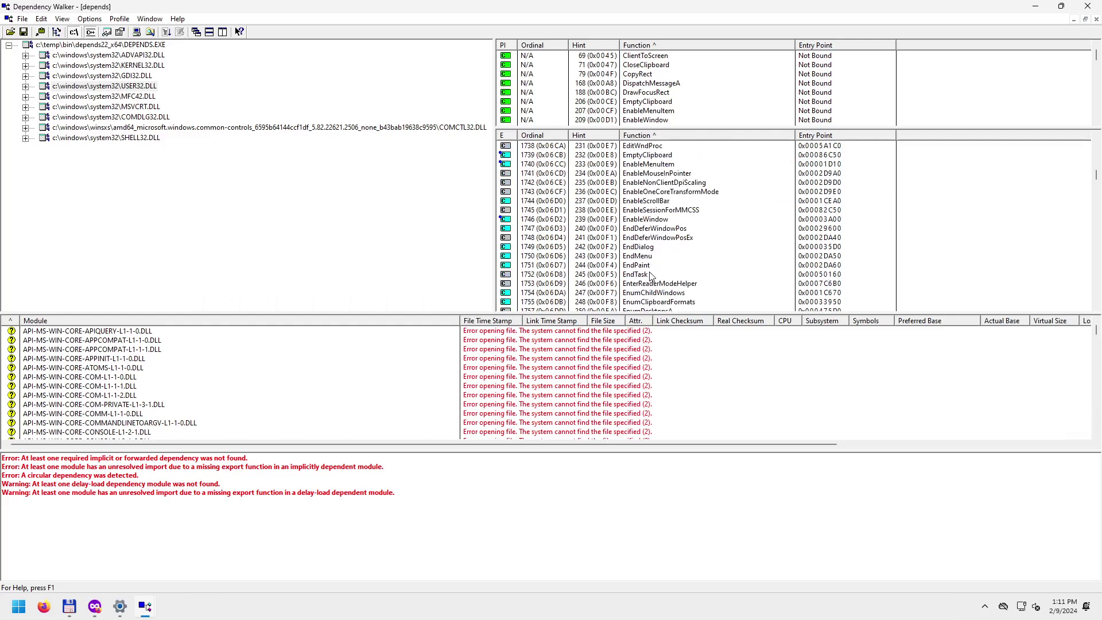
Highlight the FindWindowA and FindWindowW functions in the USER32.DLL exports, after passing the Enum functions.
{"action": "left_click", "coordinate": [649, 200]}
{"action": "scroll", "coordinate": [659, 269], "scroll_direction": "down", "scroll_amount": 6}
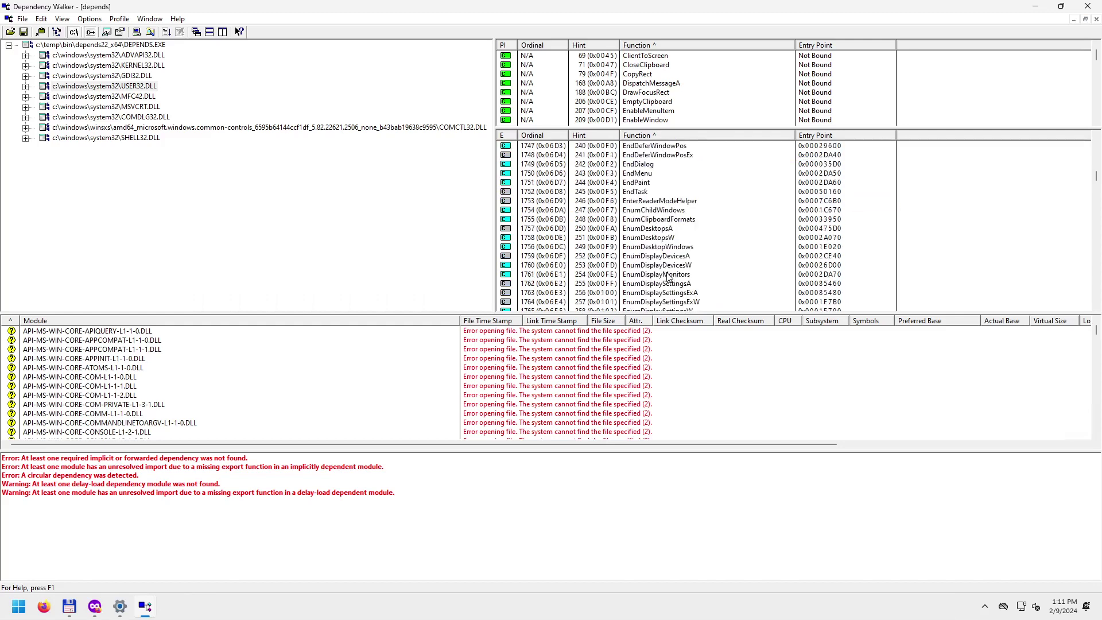
{"action": "scroll", "coordinate": [674, 281], "scroll_direction": "down", "scroll_amount": 2}
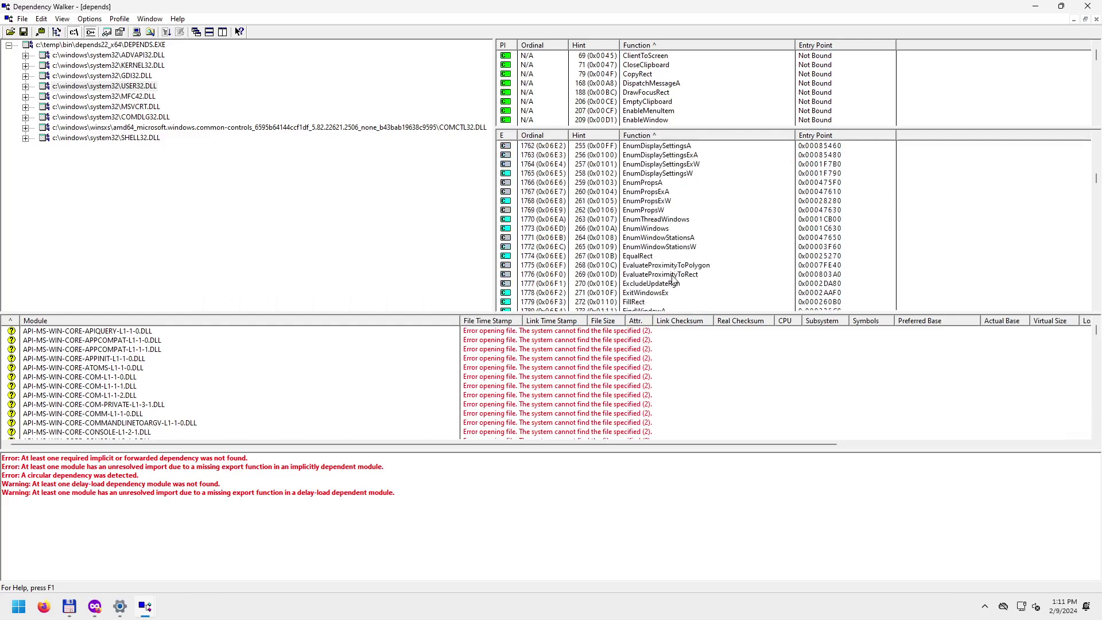
{"action": "scroll", "coordinate": [672, 279], "scroll_direction": "down", "scroll_amount": 4}
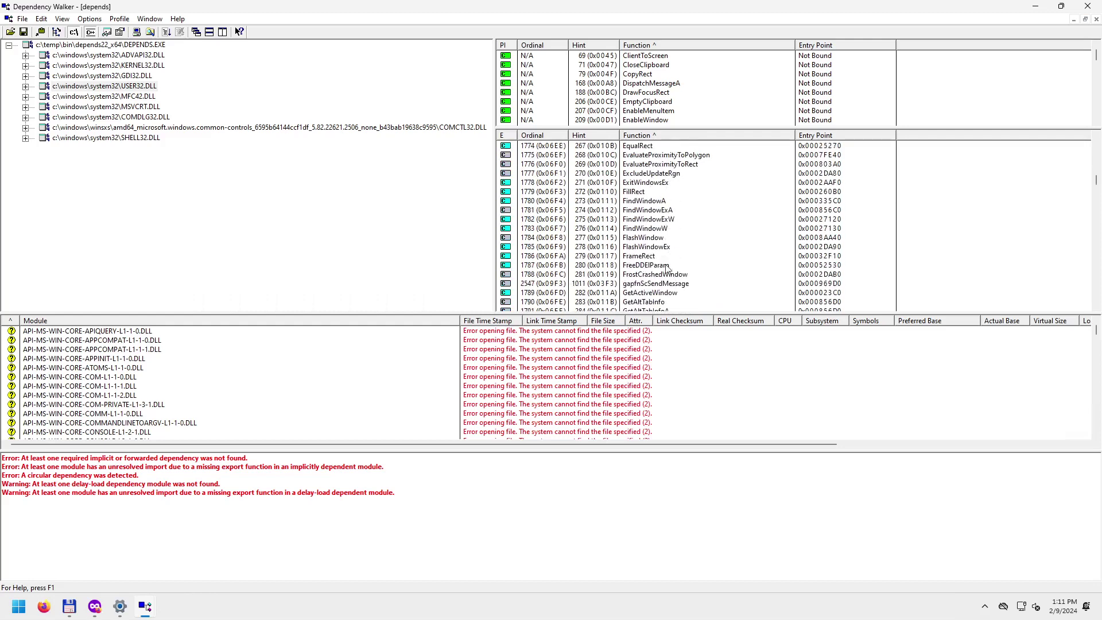
{"action": "left_click", "coordinate": [656, 202]}
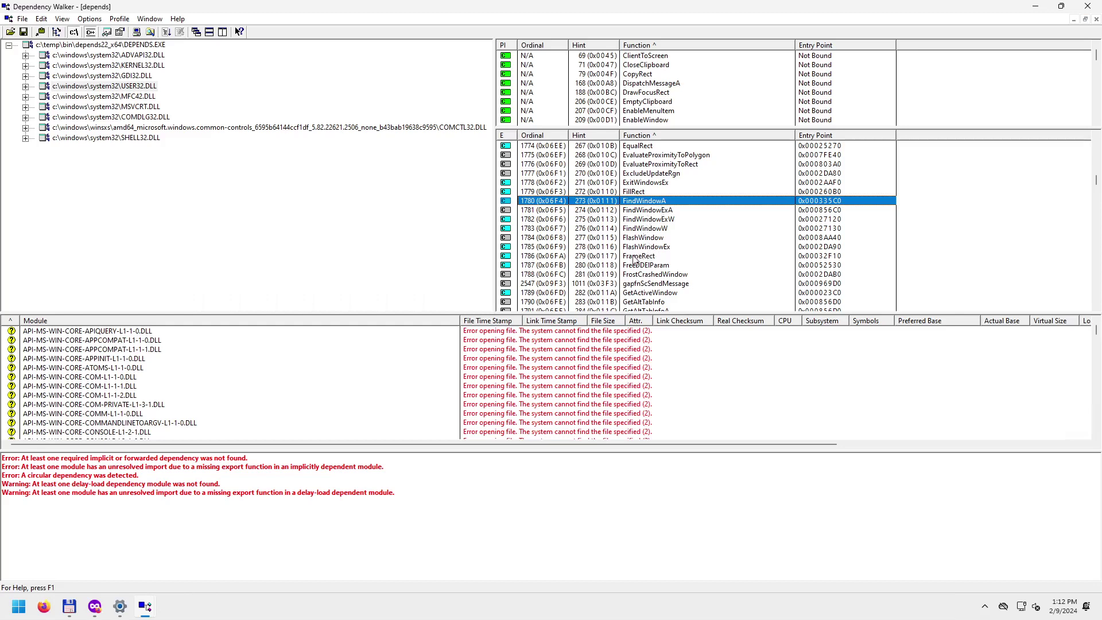
{"action": "left_click", "coordinate": [647, 228]}
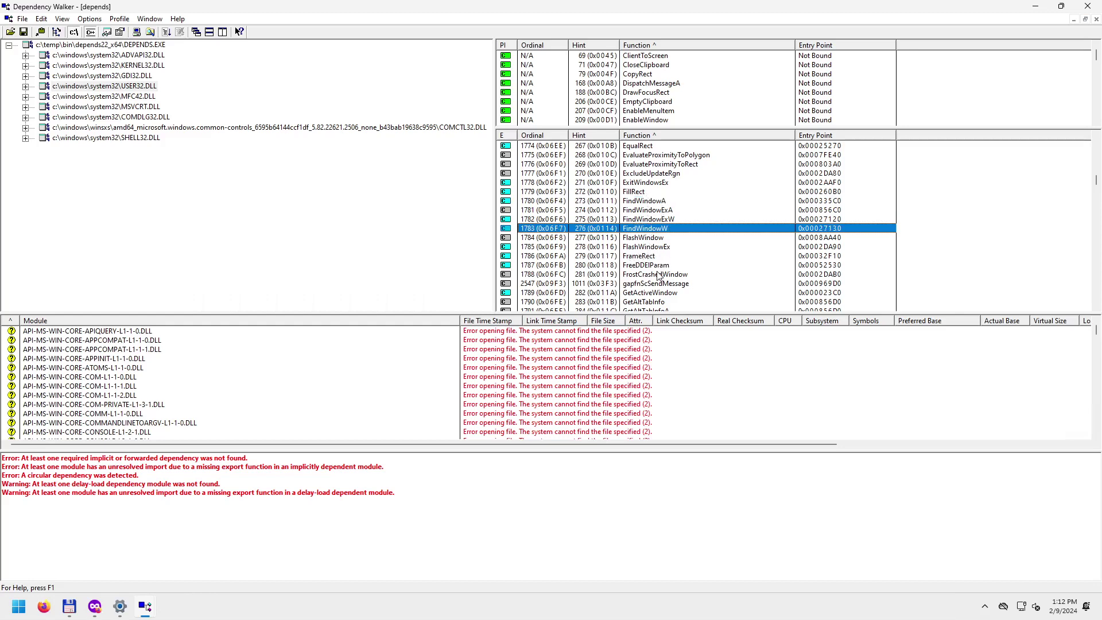
Highlight GetAltTabInfo in the USER32.DLL exports, demonstrate switching between open windows, and highlight GetAncestor.
{"action": "scroll", "coordinate": [658, 275], "scroll_direction": "down", "scroll_amount": 2}
{"action": "scroll", "coordinate": [683, 262], "scroll_direction": "down", "scroll_amount": 3}
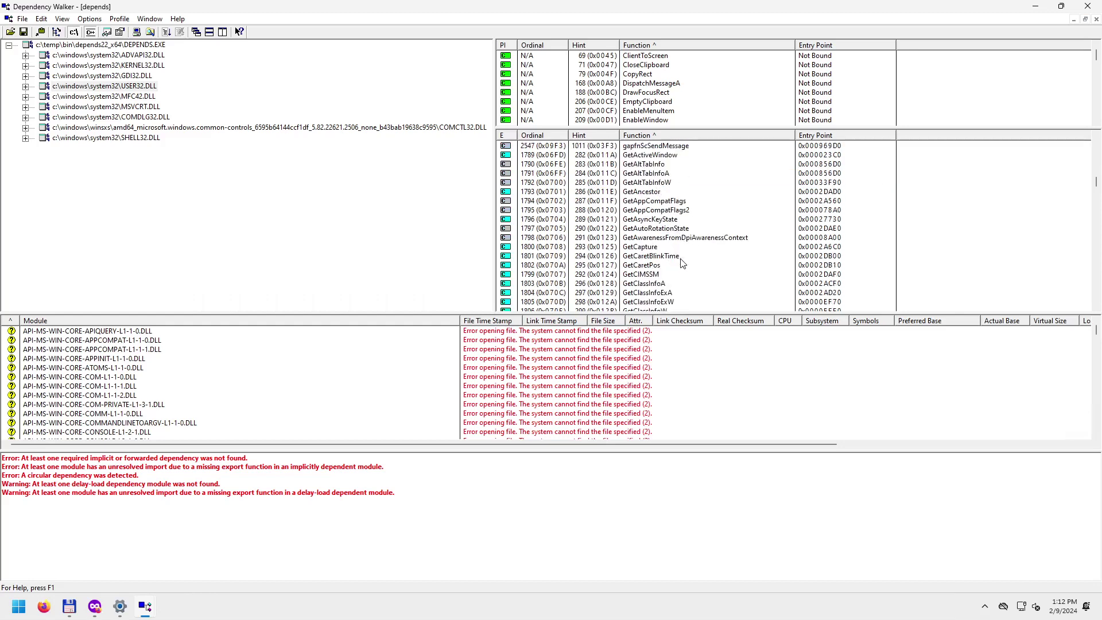
{"action": "left_click", "coordinate": [663, 165]}
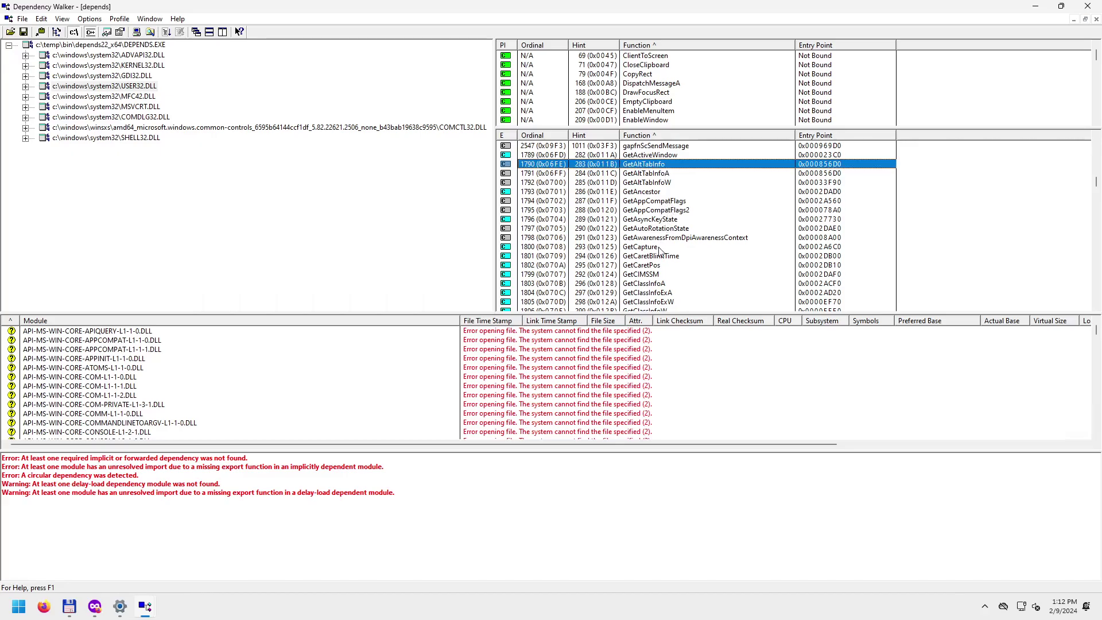
{"action": "key", "text": "alt+Tab"}
{"action": "key", "text": "alt+Tab"}
{"action": "left_click", "coordinate": [658, 193]}
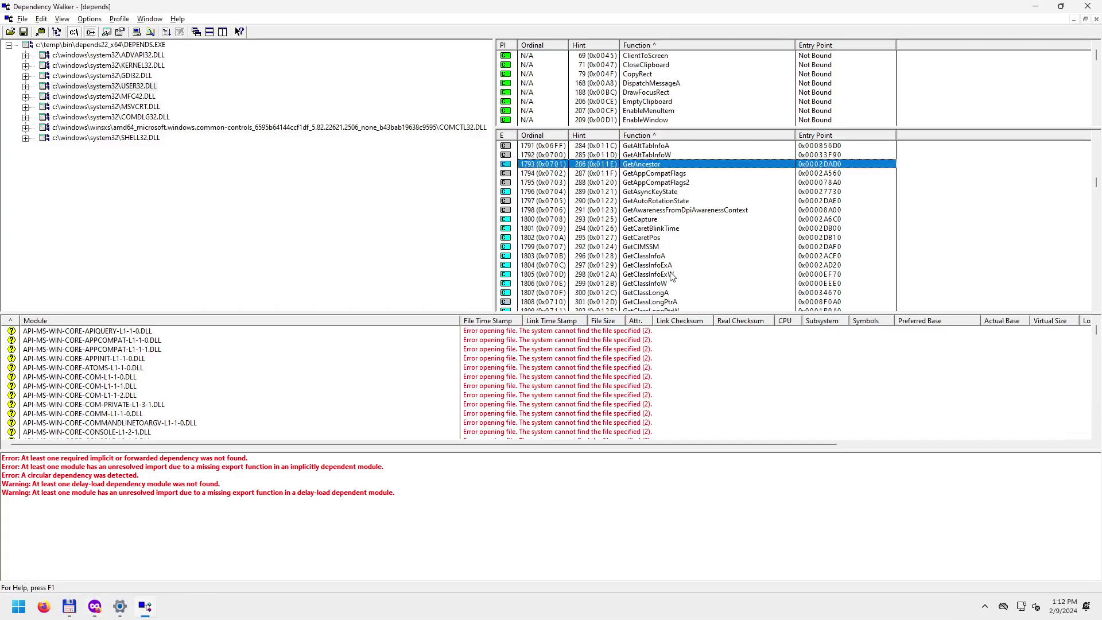
Highlight the GetClassLongPtrA and GetClassNameW functions in the USER32.DLL exports.
{"action": "scroll", "coordinate": [671, 276], "scroll_direction": "down", "scroll_amount": 1}
{"action": "scroll", "coordinate": [671, 277], "scroll_direction": "down", "scroll_amount": 4}
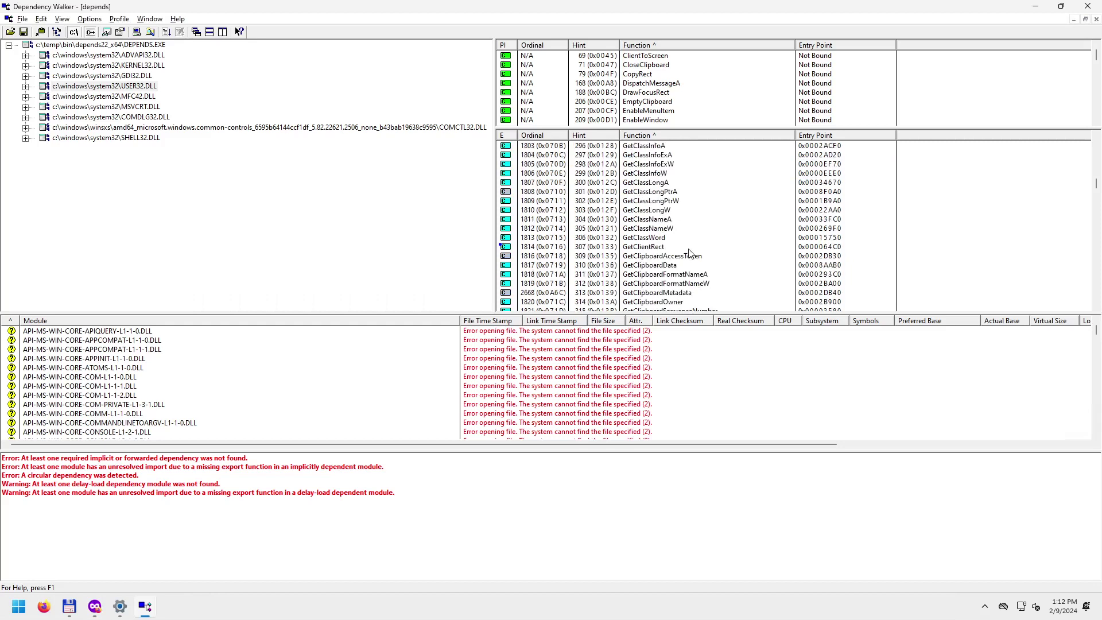
{"action": "left_click", "coordinate": [647, 194]}
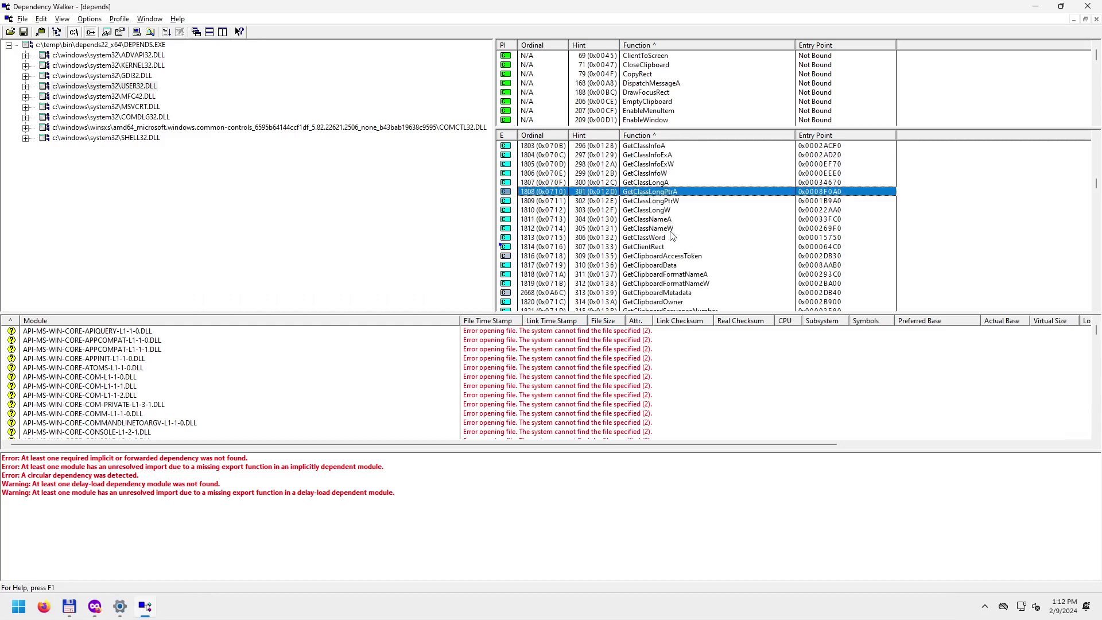
{"action": "scroll", "coordinate": [679, 266], "scroll_direction": "down", "scroll_amount": 2}
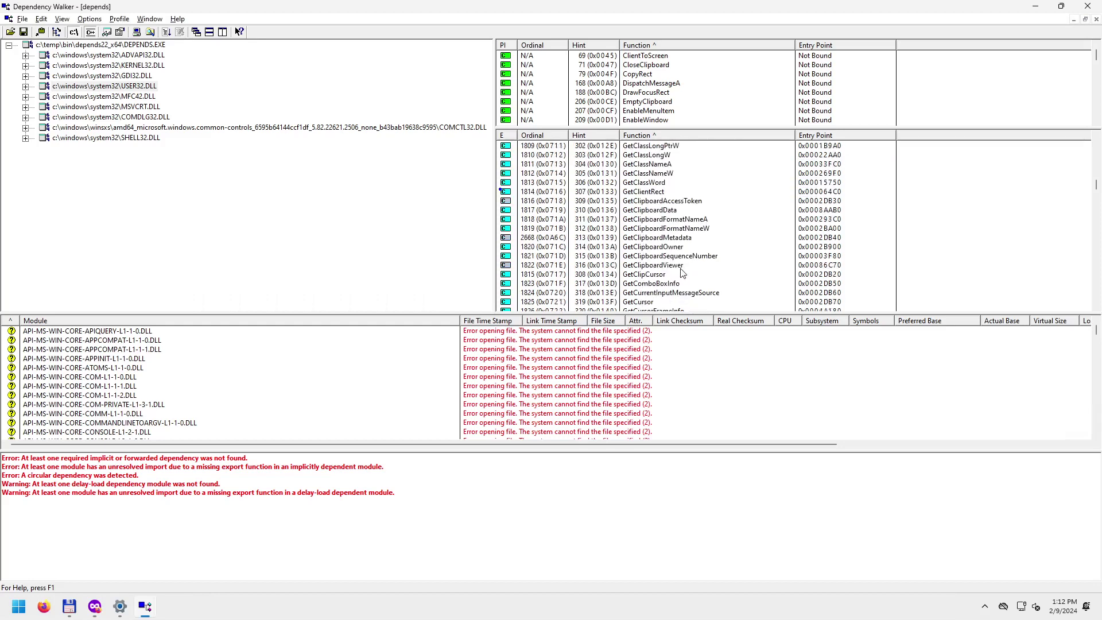
{"action": "left_click", "coordinate": [653, 174]}
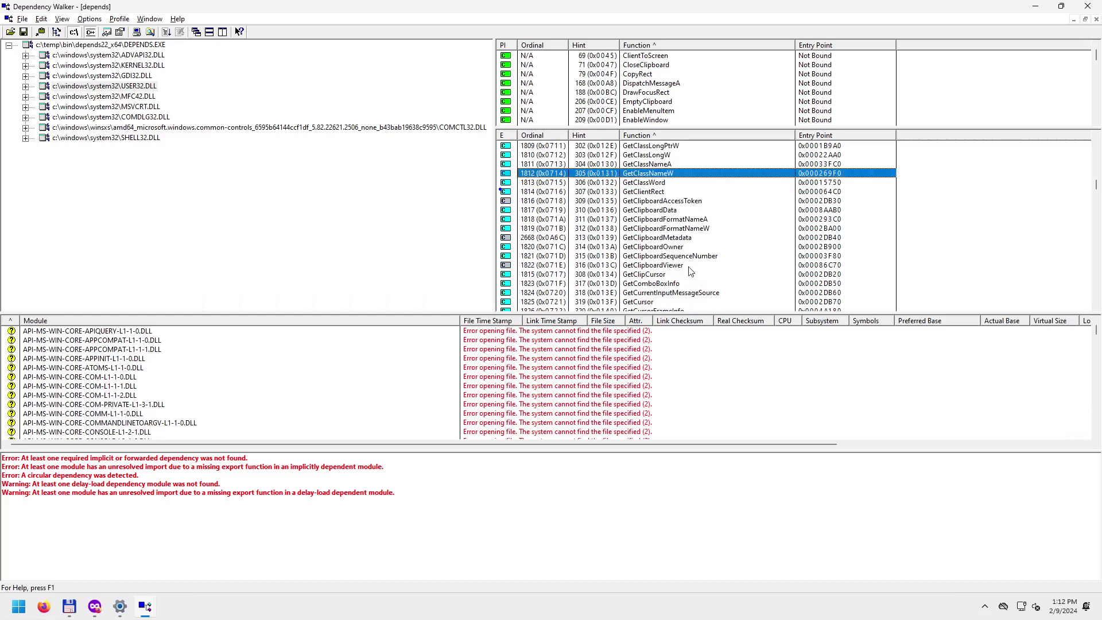
Review the GetCursor, GetDC, GetDlgItem and GetDpi functions in the USER32.DLL exports and highlight GetIconInfo.
{"action": "scroll", "coordinate": [678, 259], "scroll_direction": "down", "scroll_amount": 6}
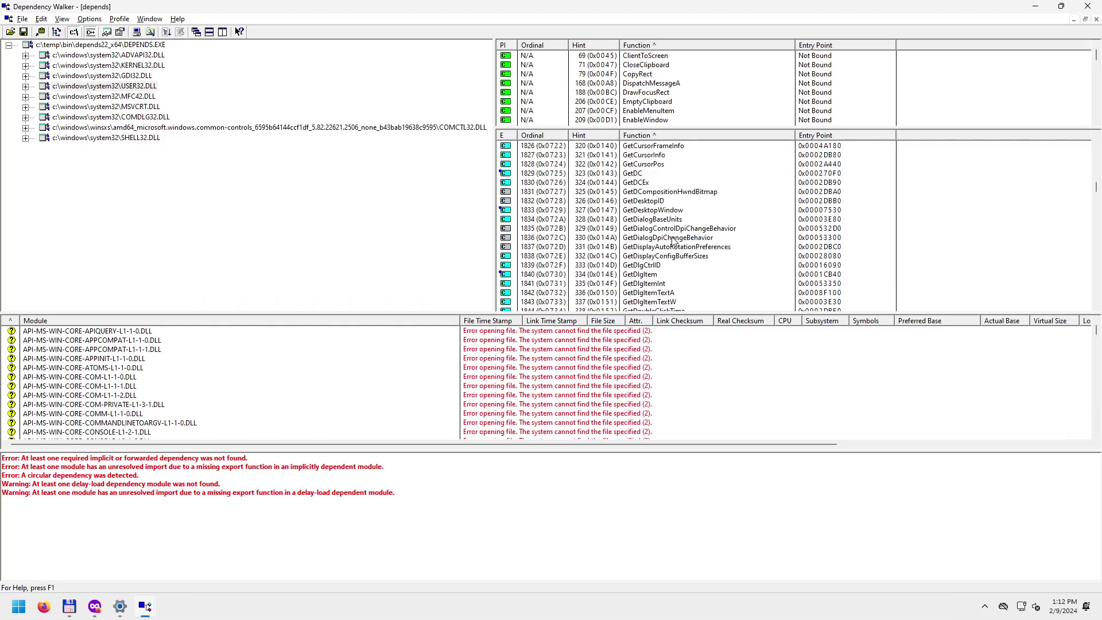
{"action": "scroll", "coordinate": [674, 241], "scroll_direction": "down", "scroll_amount": 2}
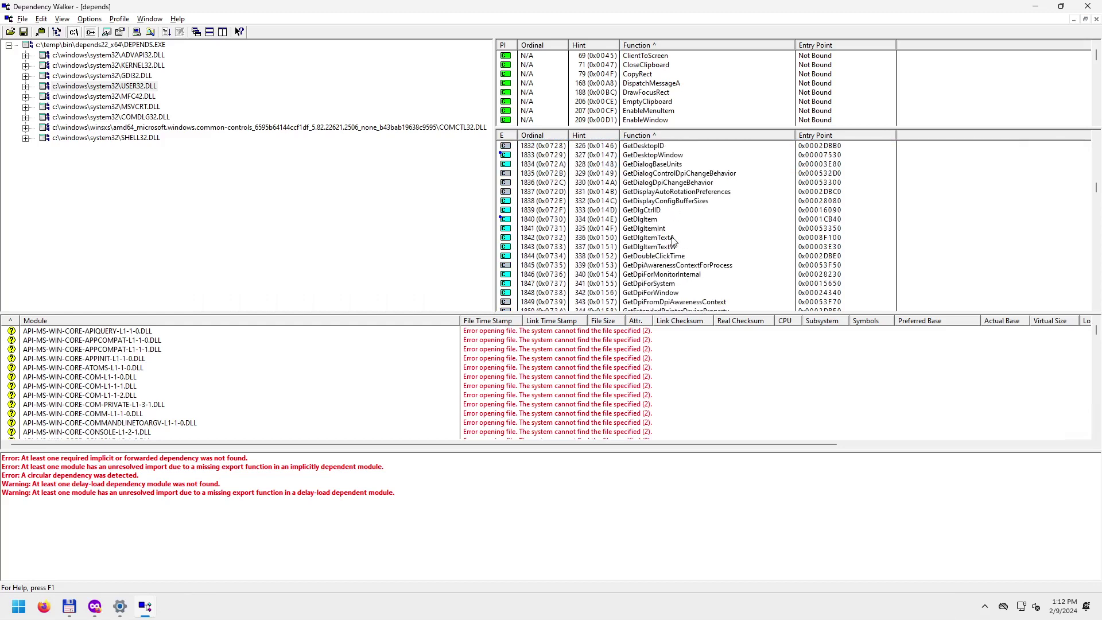
{"action": "scroll", "coordinate": [674, 242], "scroll_direction": "down", "scroll_amount": 1}
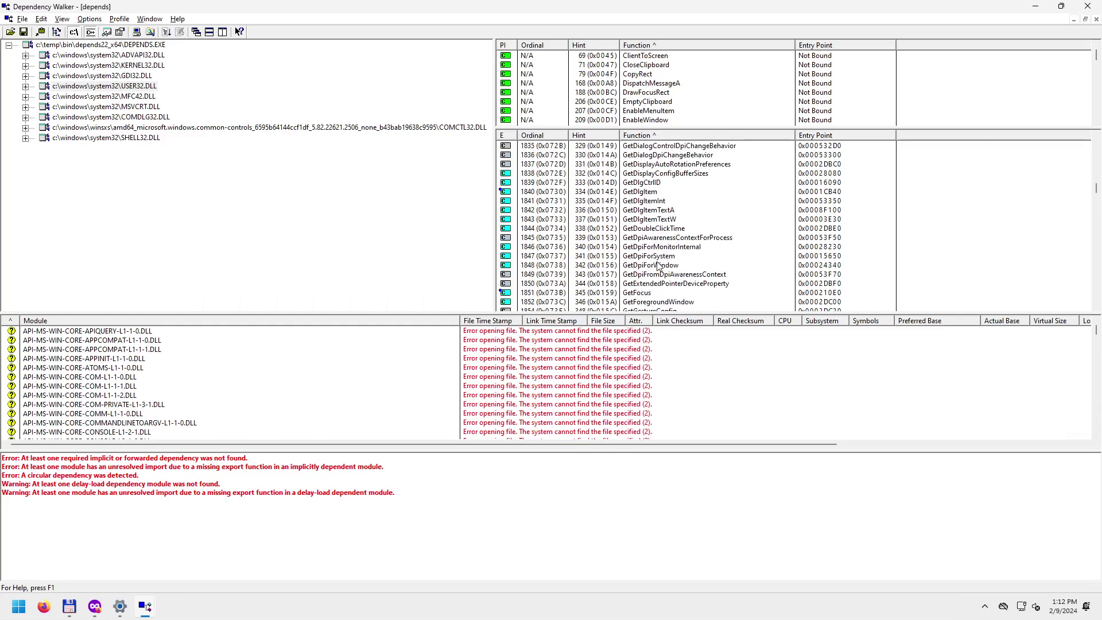
{"action": "scroll", "coordinate": [659, 266], "scroll_direction": "down", "scroll_amount": 1}
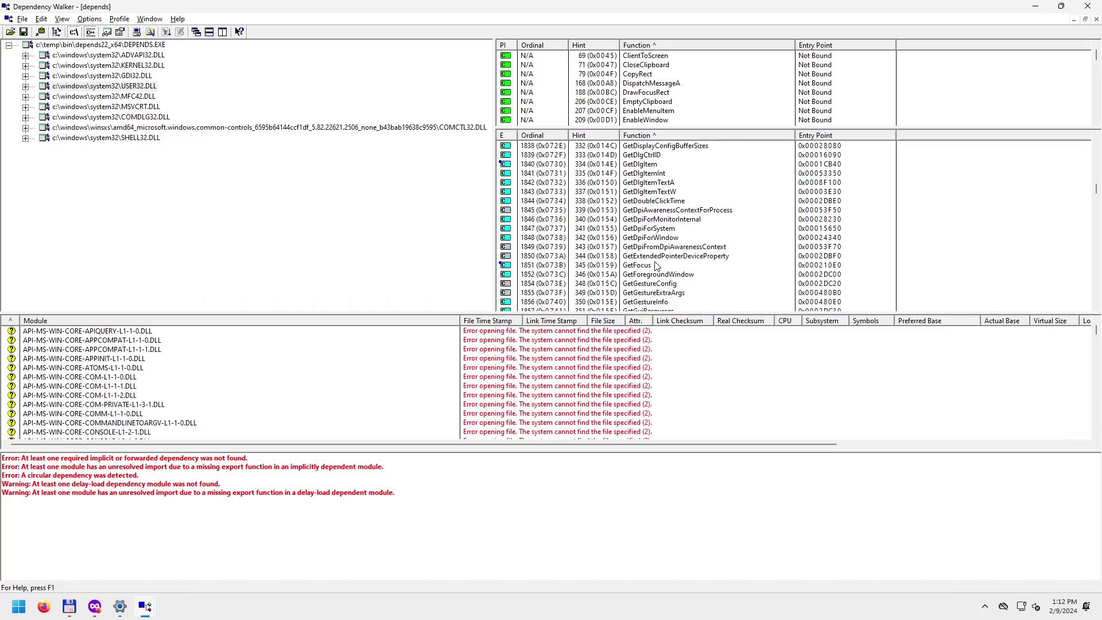
{"action": "scroll", "coordinate": [657, 266], "scroll_direction": "down", "scroll_amount": 4}
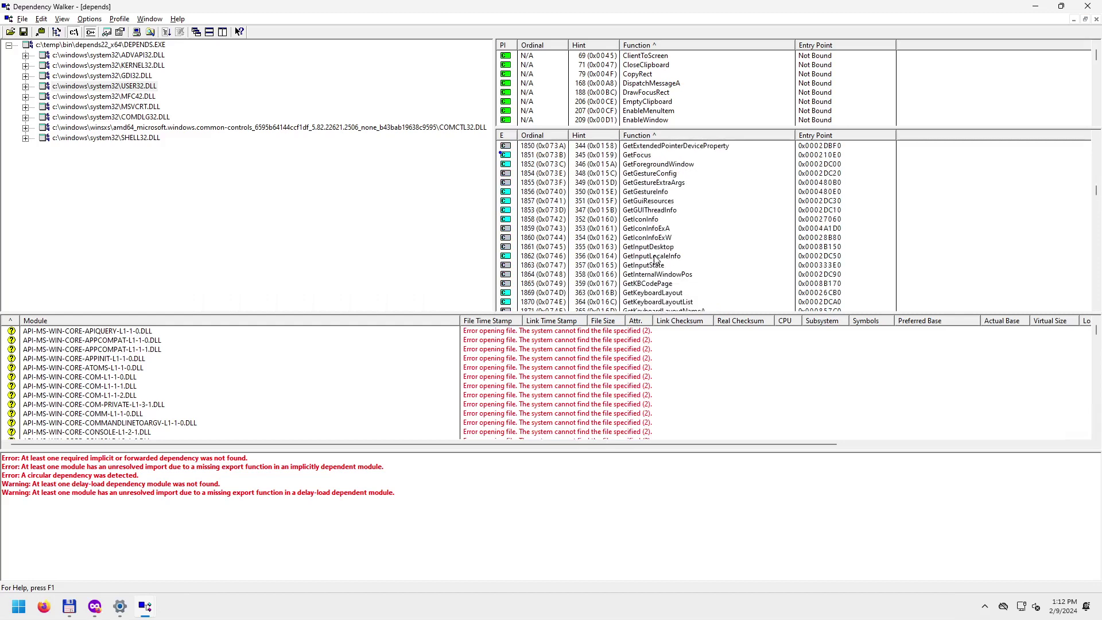
{"action": "left_click", "coordinate": [630, 224]}
Highlight GetKBCodePage and GetKeyboardLayoutNameA among the keyboard-related functions in the USER32.DLL exports.
{"action": "scroll", "coordinate": [659, 291], "scroll_direction": "down", "scroll_amount": 2}
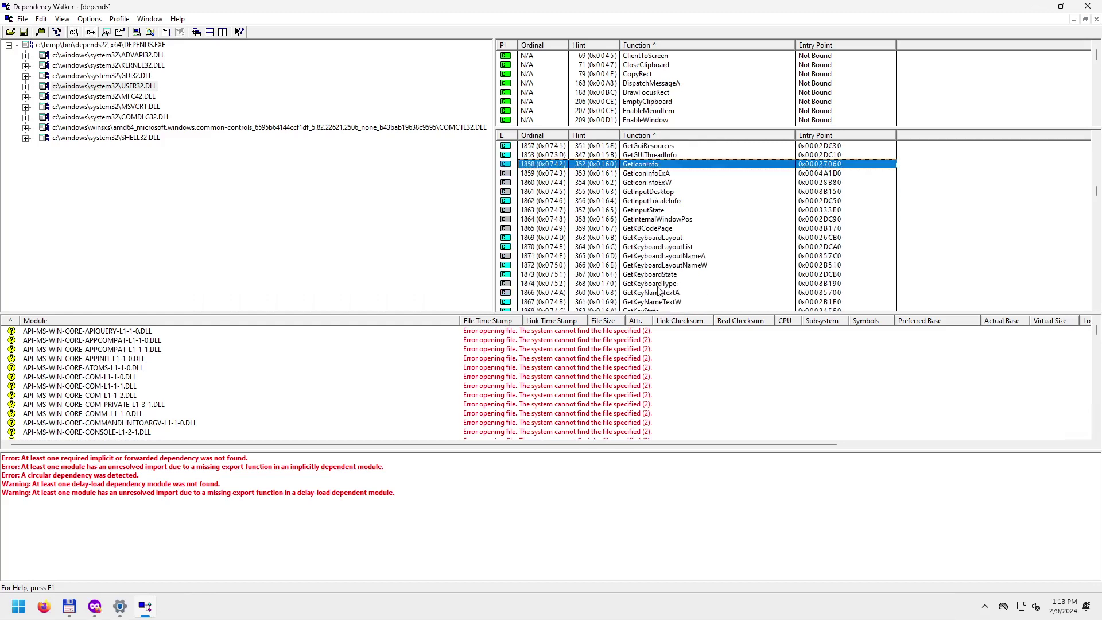
{"action": "scroll", "coordinate": [659, 291], "scroll_direction": "down", "scroll_amount": 2}
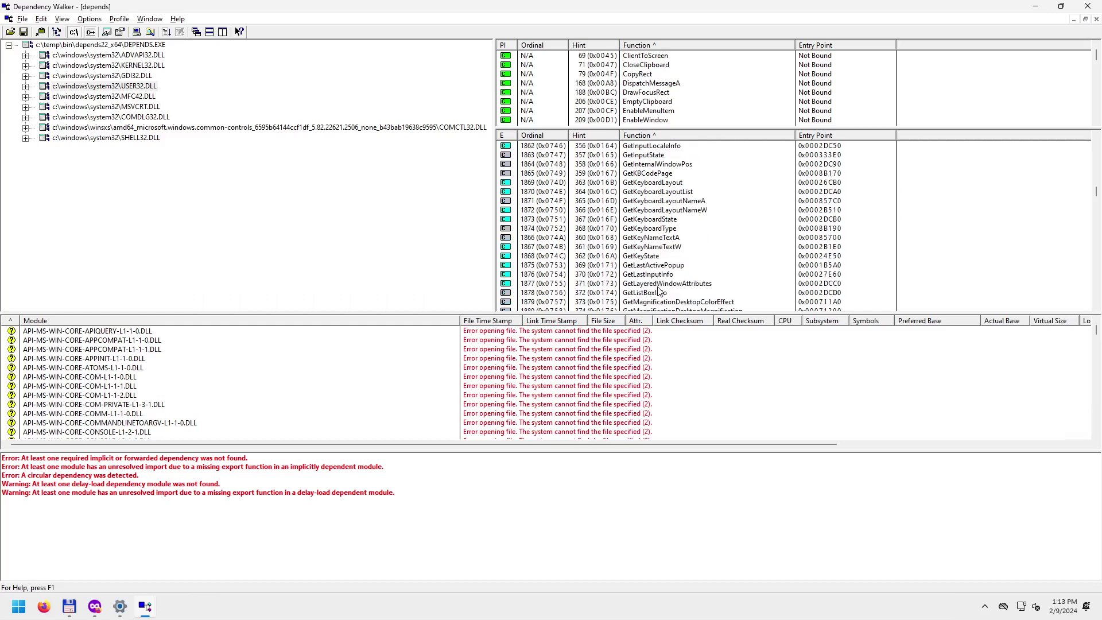
{"action": "left_click", "coordinate": [654, 174]}
{"action": "left_click", "coordinate": [664, 202]}
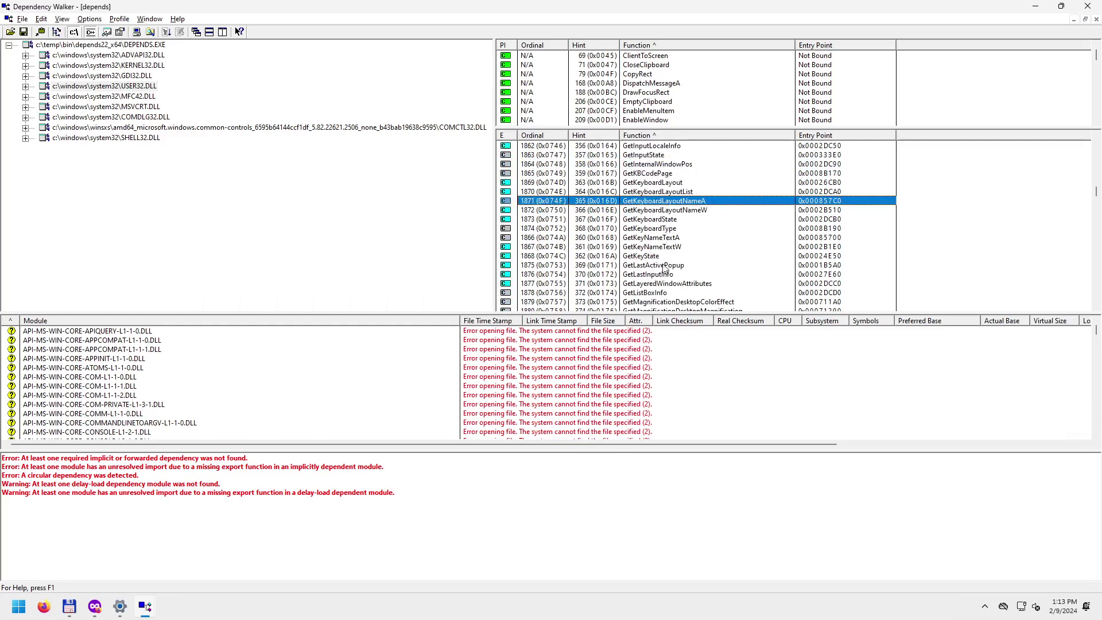
Review the GetPointer, GetRawInput and GetScroll functions in the USER32.DLL exports and highlight GetSubMenu.
{"action": "scroll", "coordinate": [666, 278], "scroll_direction": "down", "scroll_amount": 1}
{"action": "scroll", "coordinate": [666, 279], "scroll_direction": "down", "scroll_amount": 15}
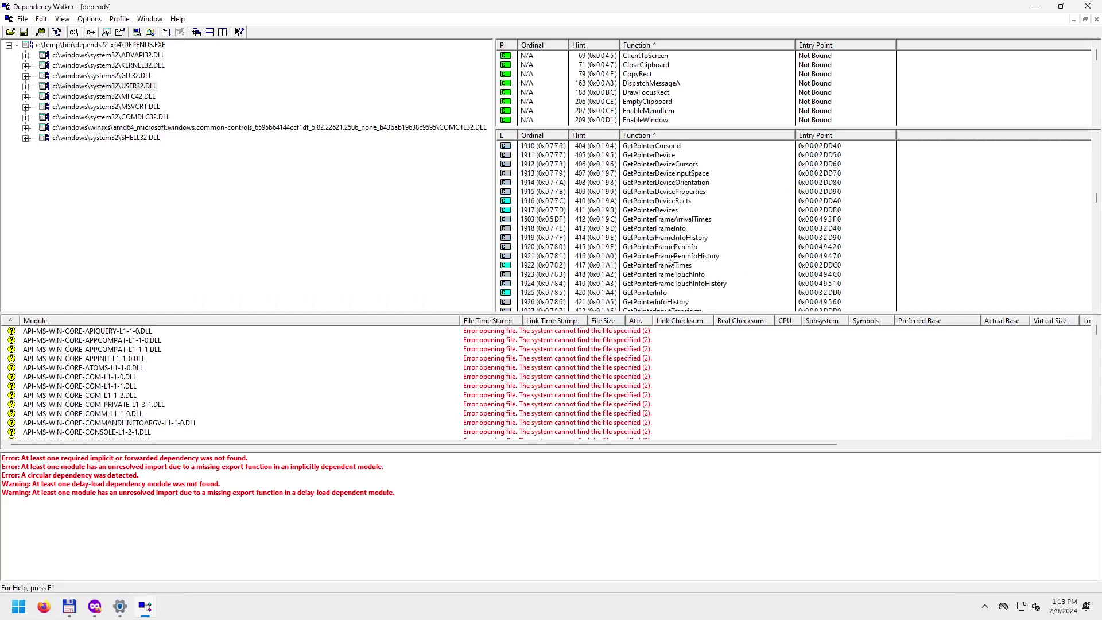
{"action": "scroll", "coordinate": [670, 262], "scroll_direction": "down", "scroll_amount": 9}
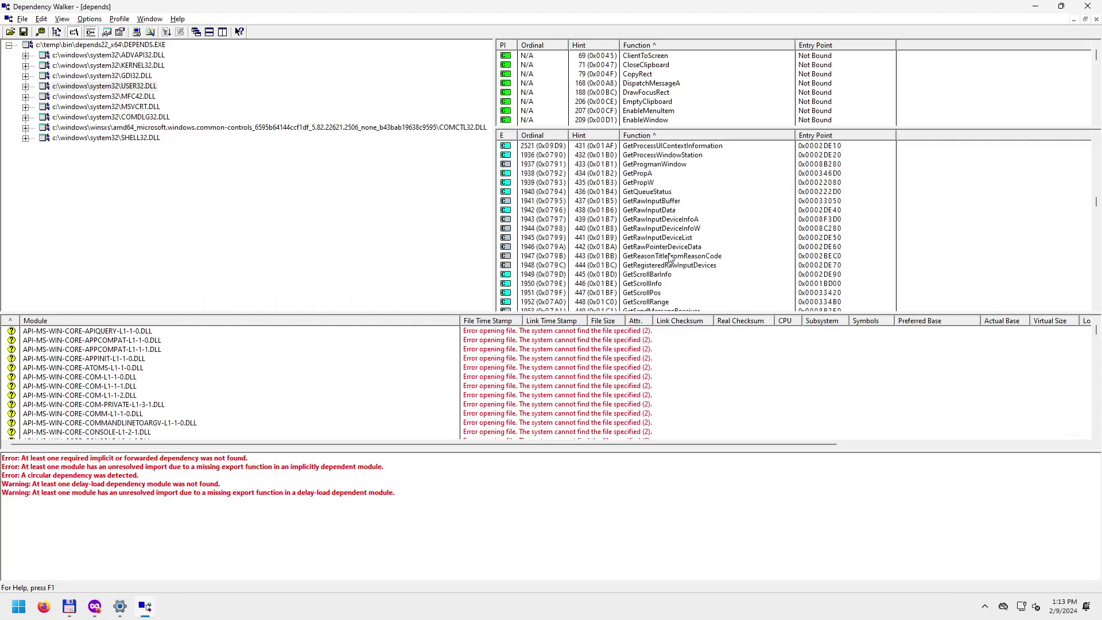
{"action": "scroll", "coordinate": [671, 259], "scroll_direction": "down", "scroll_amount": 4}
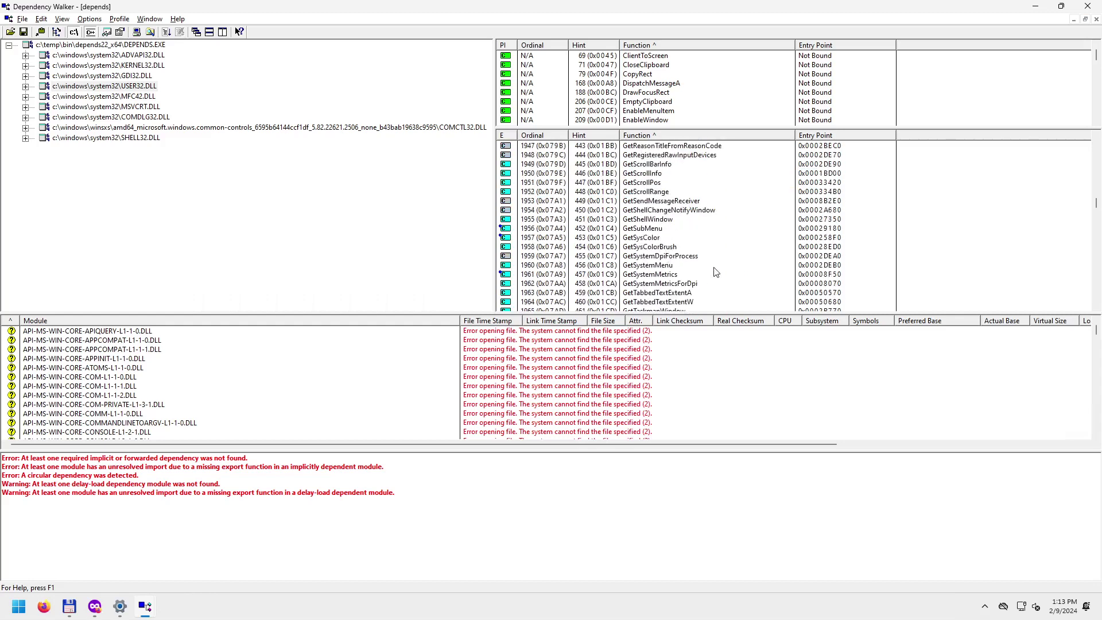
{"action": "left_click", "coordinate": [657, 228]}
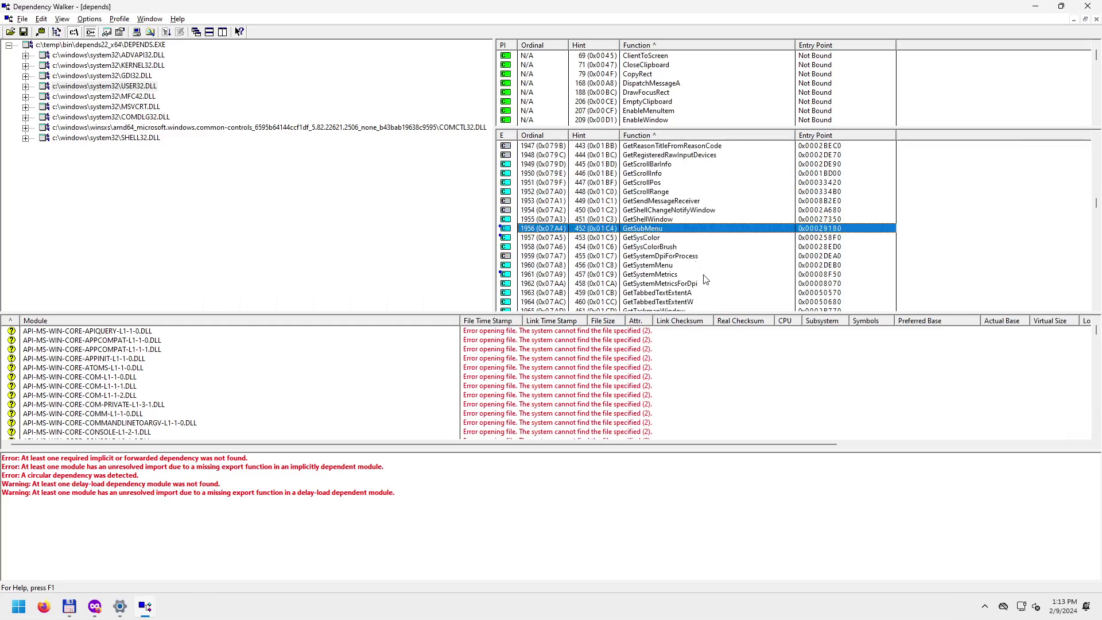
Revisit the GetRawInput and GetScroll functions in the USER32.DLL exports and highlight GetTitleBarInfo.
{"action": "scroll", "coordinate": [705, 278], "scroll_direction": "down", "scroll_amount": 2}
{"action": "scroll", "coordinate": [706, 278], "scroll_direction": "up", "scroll_amount": 4}
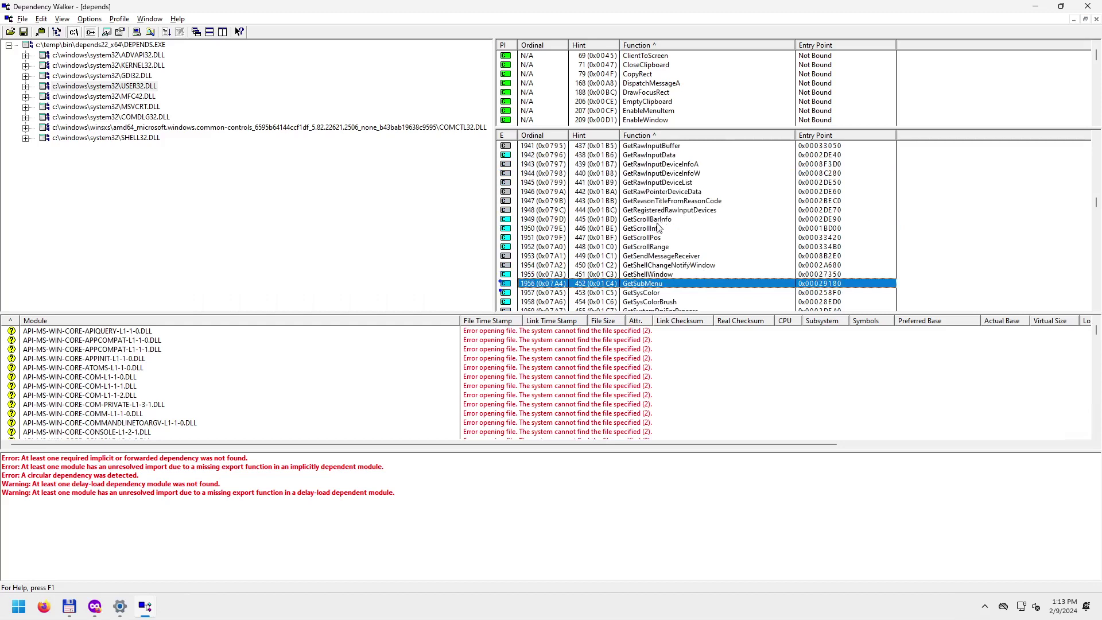
{"action": "scroll", "coordinate": [658, 304], "scroll_direction": "down", "scroll_amount": 8}
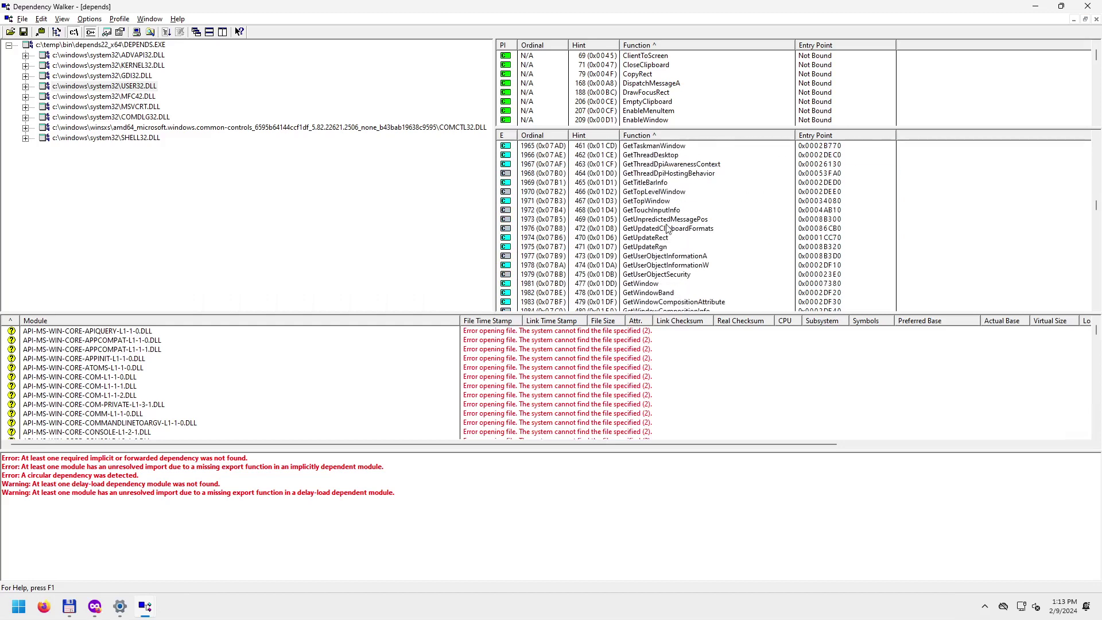
{"action": "left_click", "coordinate": [652, 182]}
Highlight the GetWindowRect and GetWindowTextA functions in the USER32.DLL exports.
{"action": "scroll", "coordinate": [678, 242], "scroll_direction": "down", "scroll_amount": 4}
{"action": "scroll", "coordinate": [677, 242], "scroll_direction": "down", "scroll_amount": 9}
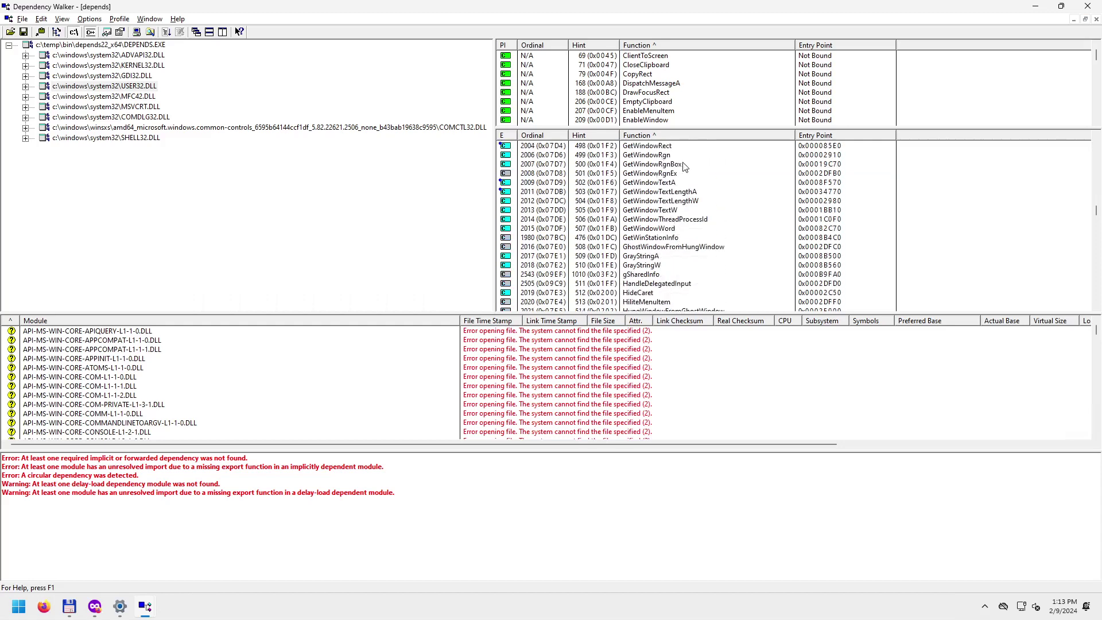
{"action": "left_click", "coordinate": [660, 148]}
{"action": "scroll", "coordinate": [688, 202], "scroll_direction": "up", "scroll_amount": 1}
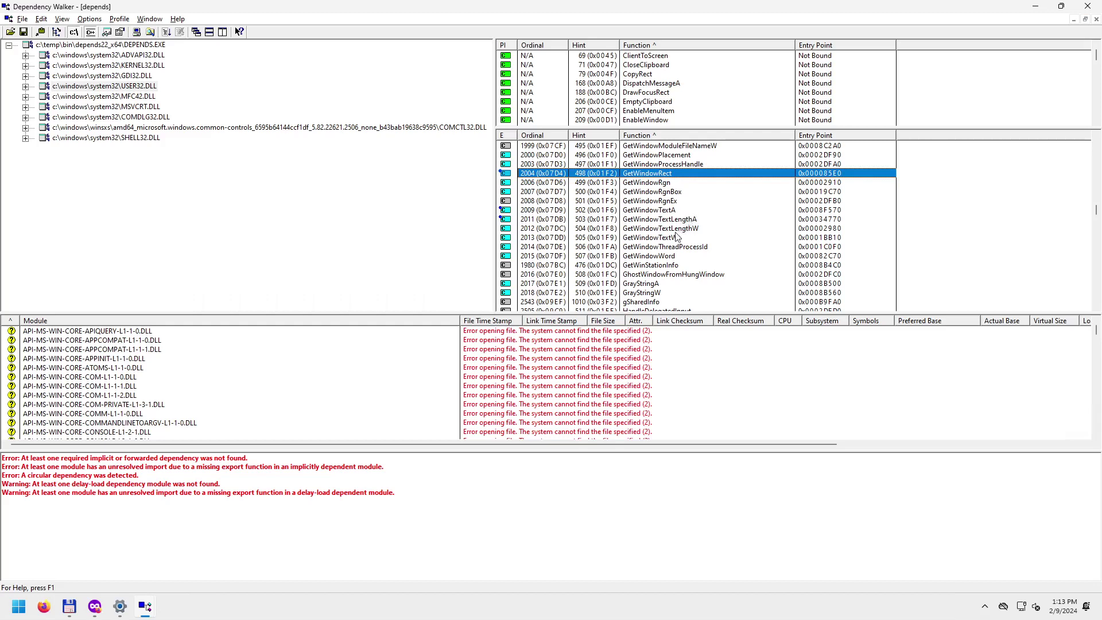
{"action": "left_click", "coordinate": [668, 212]}
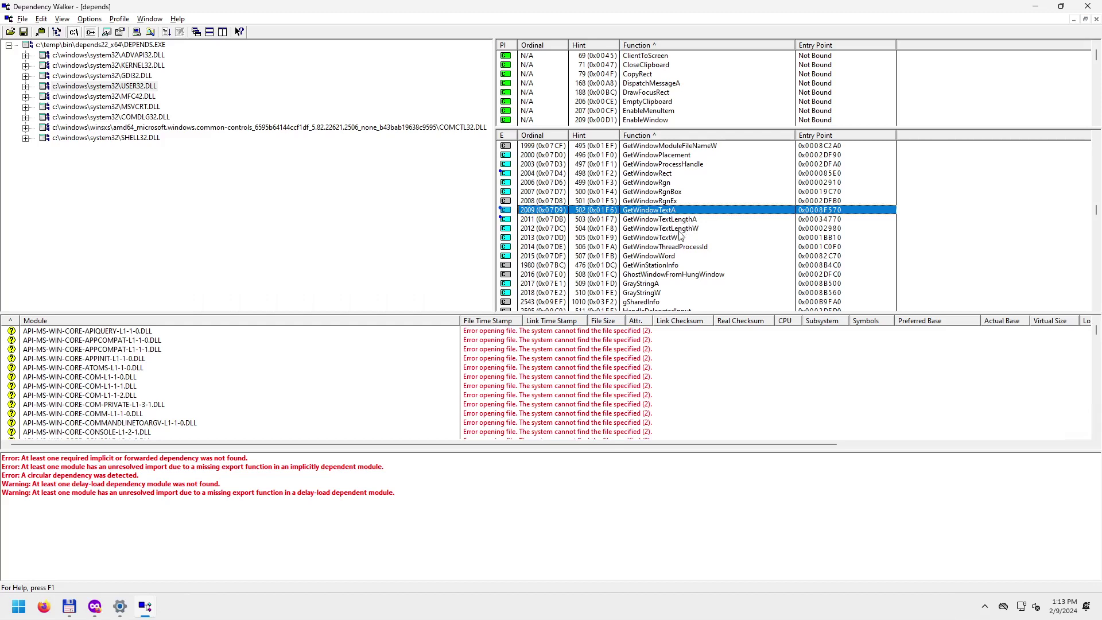
Highlight IsCharAlphaA in the USER32.DLL exports and review the Is functions through IsWindow and IsWindowUnicode.
{"action": "scroll", "coordinate": [680, 235], "scroll_direction": "down", "scroll_amount": 1}
{"action": "scroll", "coordinate": [668, 280], "scroll_direction": "down", "scroll_amount": 2}
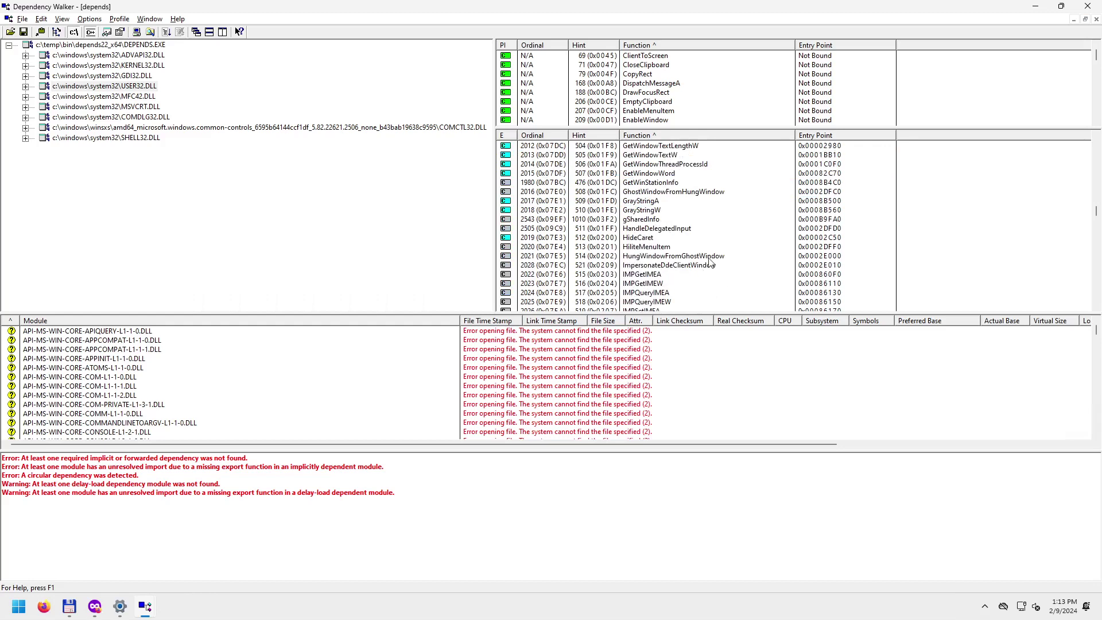
{"action": "scroll", "coordinate": [688, 264], "scroll_direction": "down", "scroll_amount": 10}
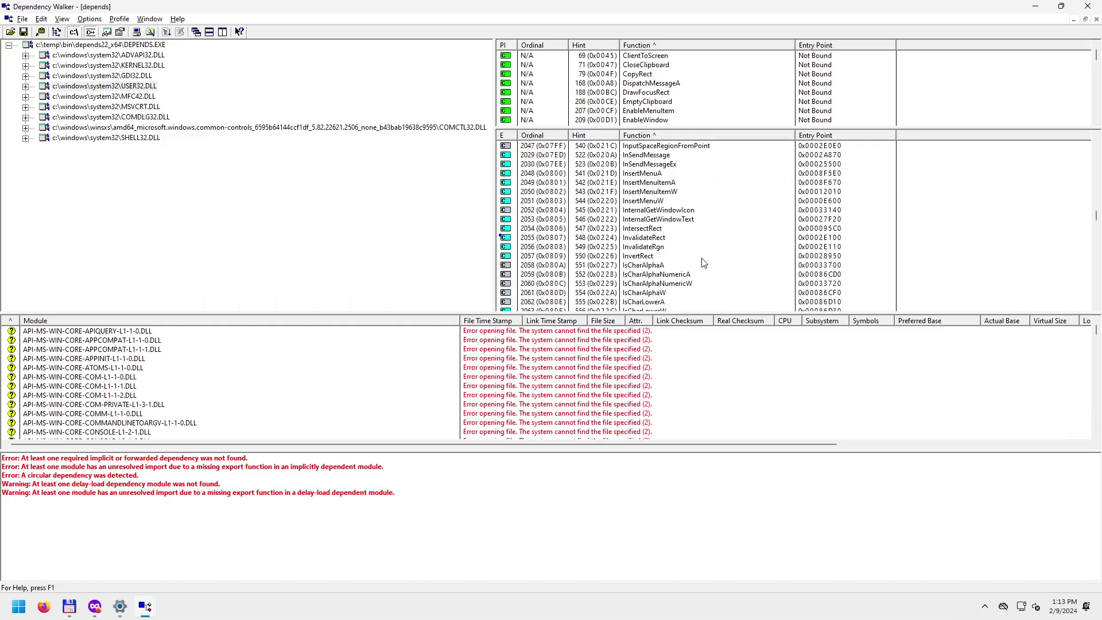
{"action": "scroll", "coordinate": [704, 262], "scroll_direction": "down", "scroll_amount": 3}
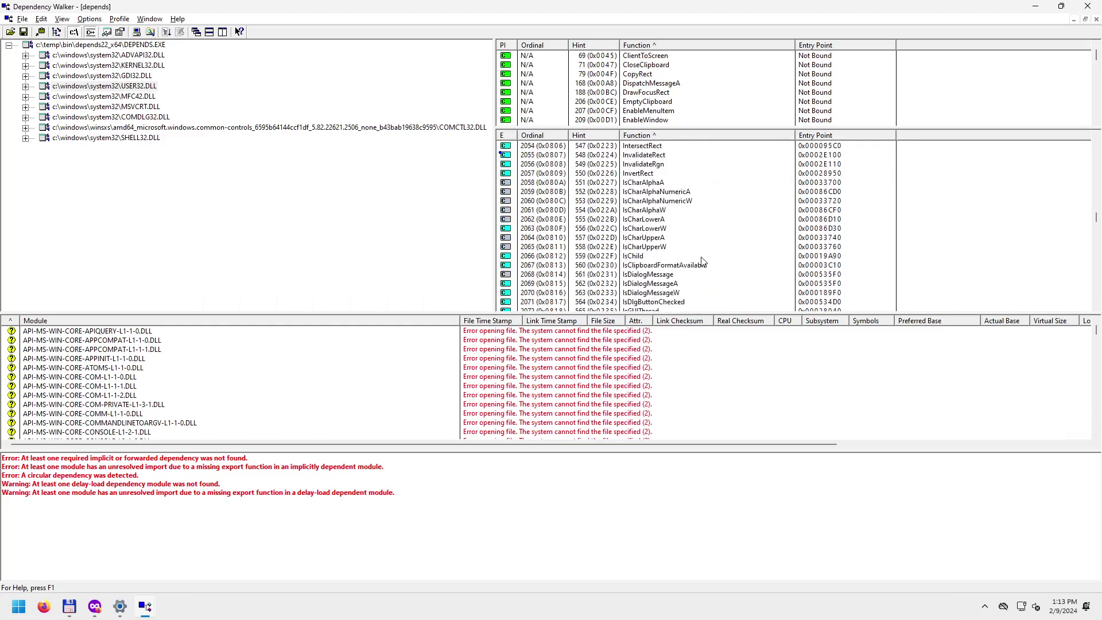
{"action": "left_click", "coordinate": [649, 184]}
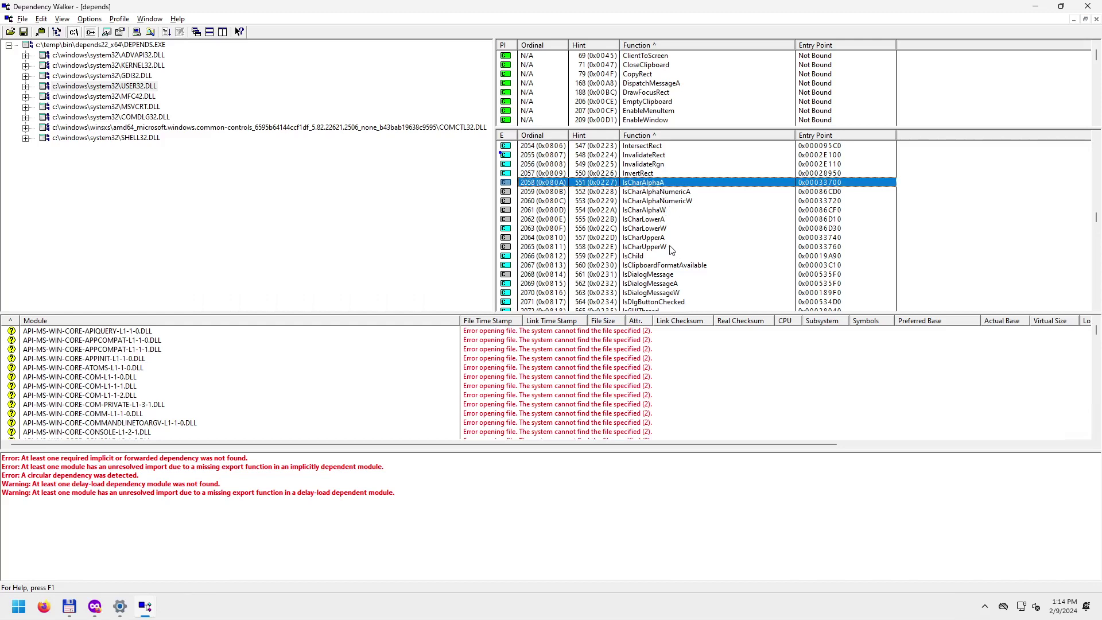
{"action": "scroll", "coordinate": [669, 257], "scroll_direction": "down", "scroll_amount": 3}
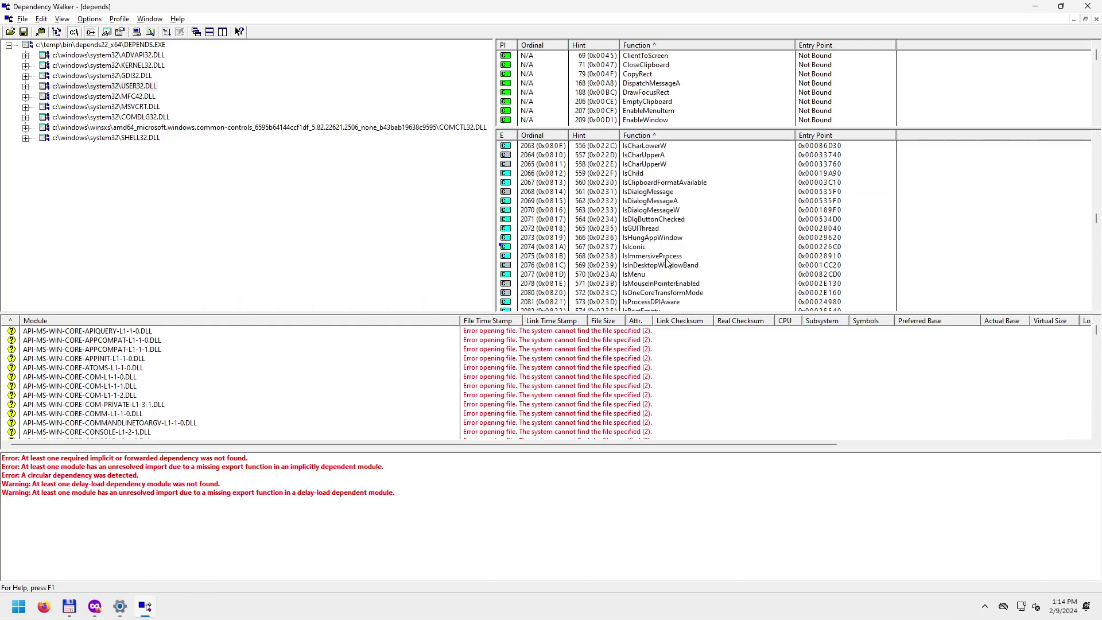
{"action": "scroll", "coordinate": [667, 262], "scroll_direction": "down", "scroll_amount": 5}
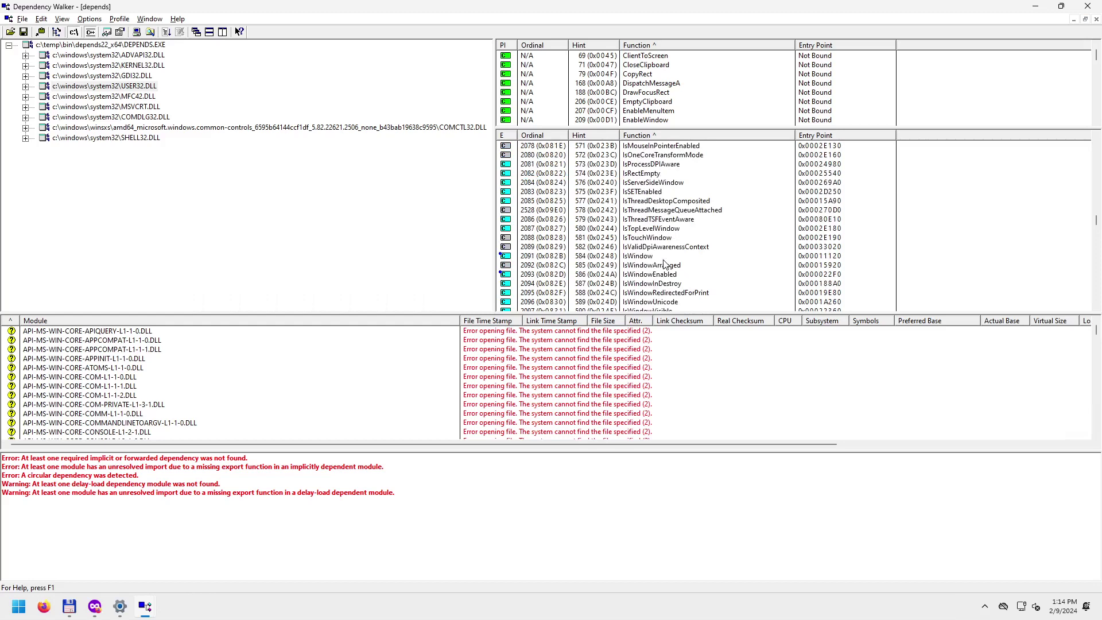
Highlight the IsWindow and KillTimer functions in the USER32.DLL exports.
{"action": "left_click", "coordinate": [646, 257]}
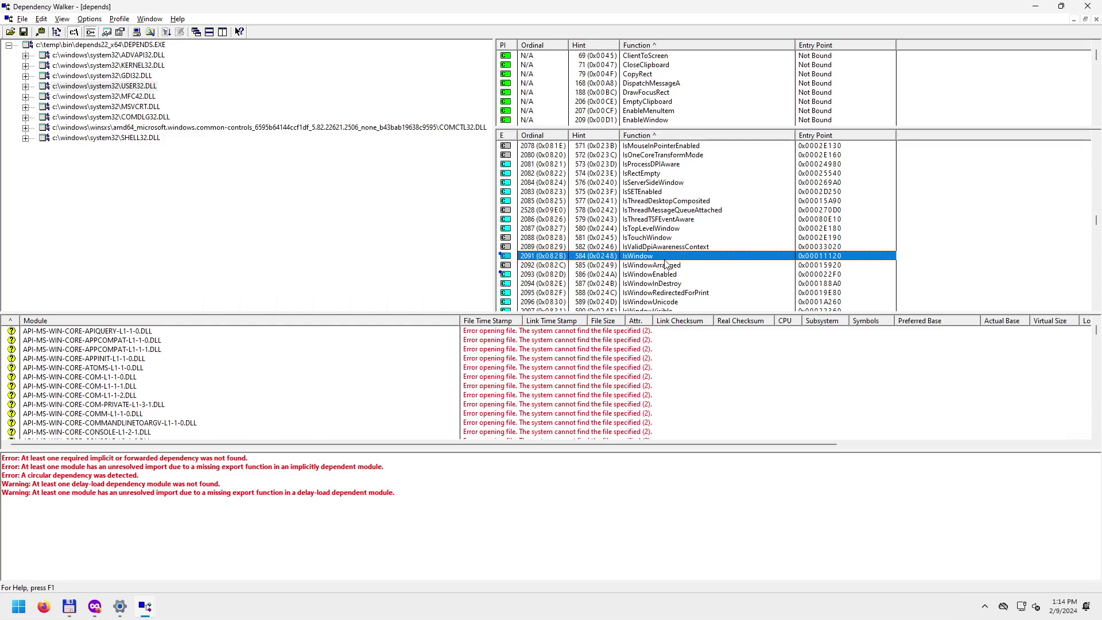
{"action": "scroll", "coordinate": [666, 265], "scroll_direction": "down", "scroll_amount": 4}
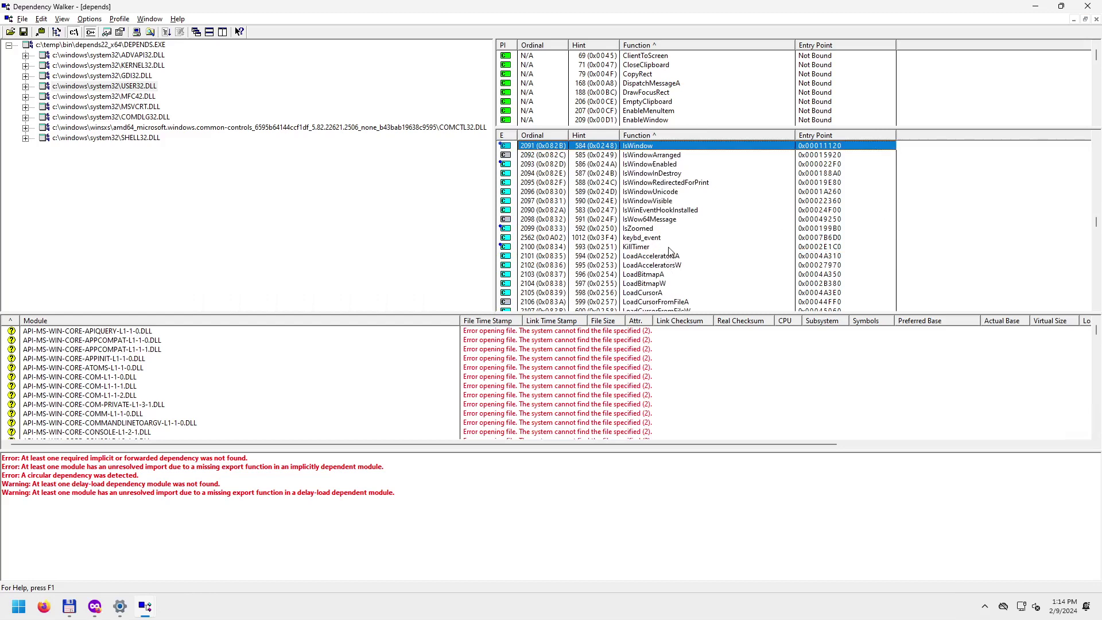
{"action": "scroll", "coordinate": [679, 261], "scroll_direction": "down", "scroll_amount": 1}
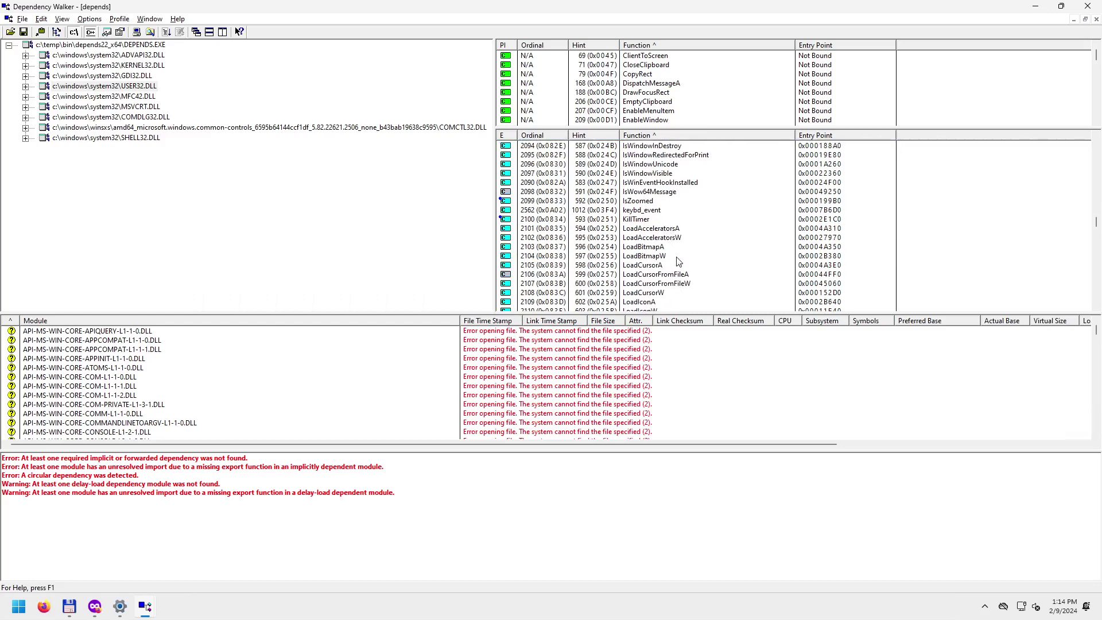
{"action": "left_click", "coordinate": [647, 220]}
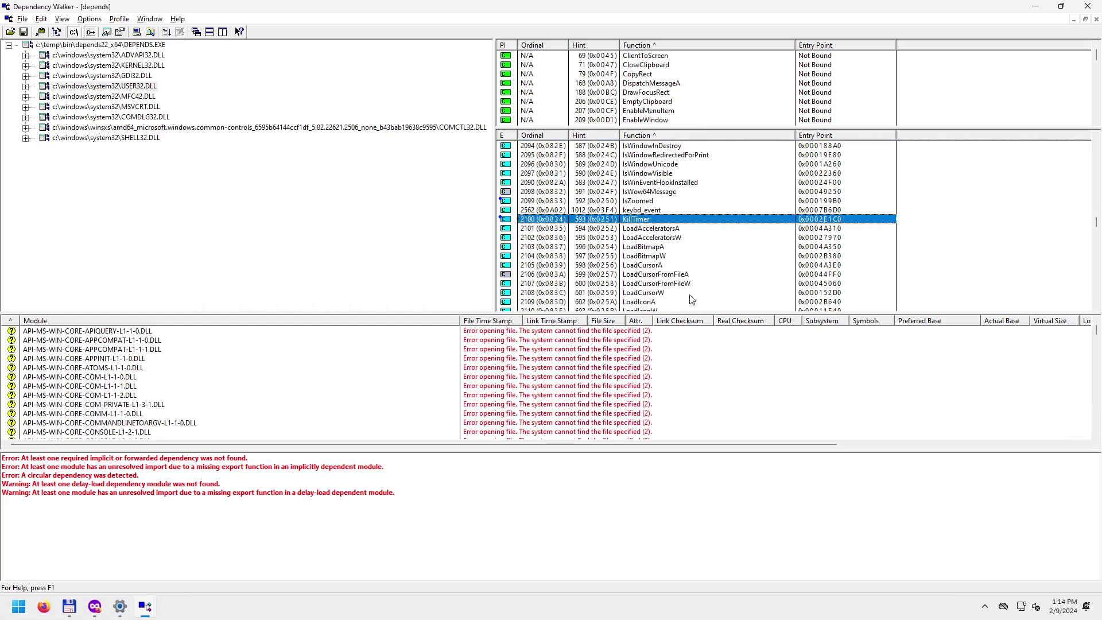
Highlight the LoadBitmapA, LoadBitmapW and LoadIconW functions in the USER32.DLL exports.
{"action": "scroll", "coordinate": [691, 299], "scroll_direction": "down", "scroll_amount": 2}
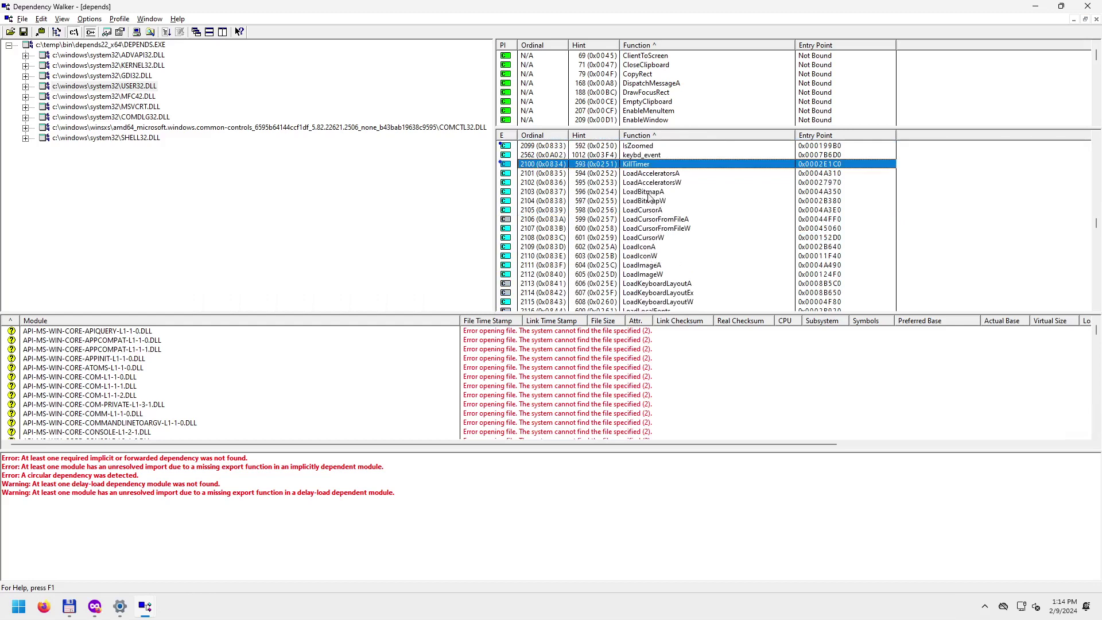
{"action": "left_click", "coordinate": [649, 194]}
{"action": "left_click", "coordinate": [658, 257]}
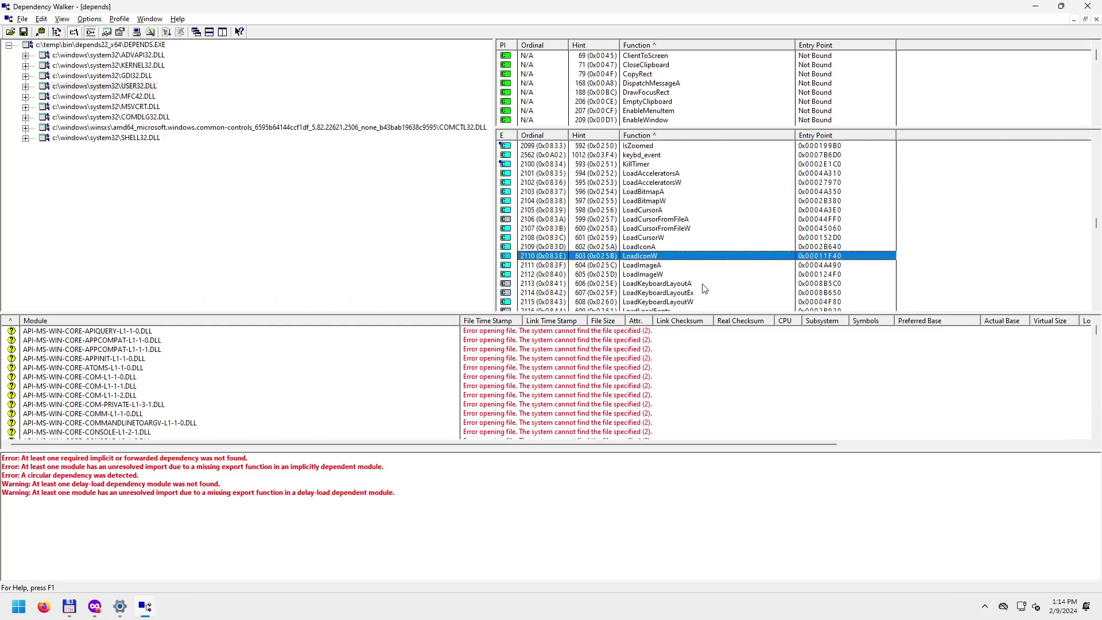
{"action": "left_click", "coordinate": [660, 202]}
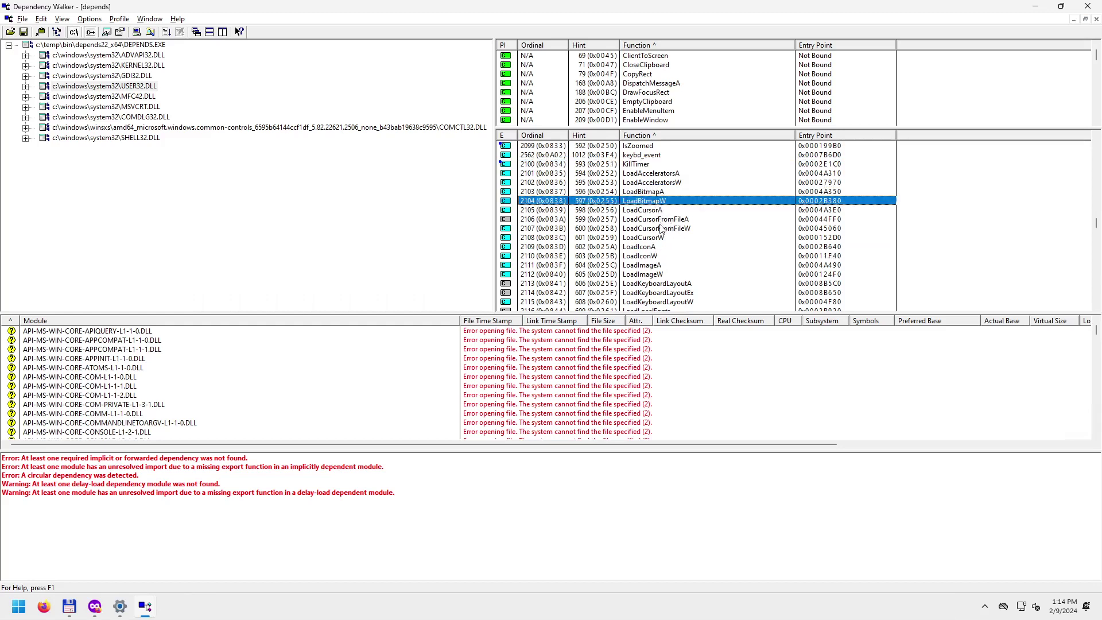
{"action": "left_click", "coordinate": [660, 257]}
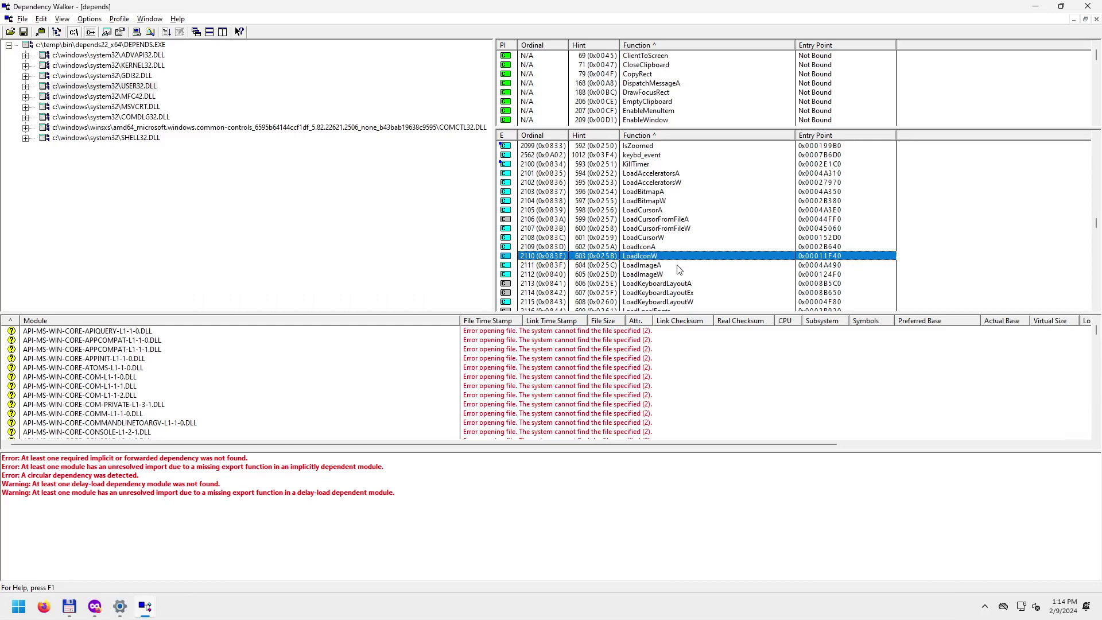
Review the LoadMenu, Lock and Map functions in the USER32.DLL exports and highlight MessageBoxExW.
{"action": "scroll", "coordinate": [674, 267], "scroll_direction": "down", "scroll_amount": 3}
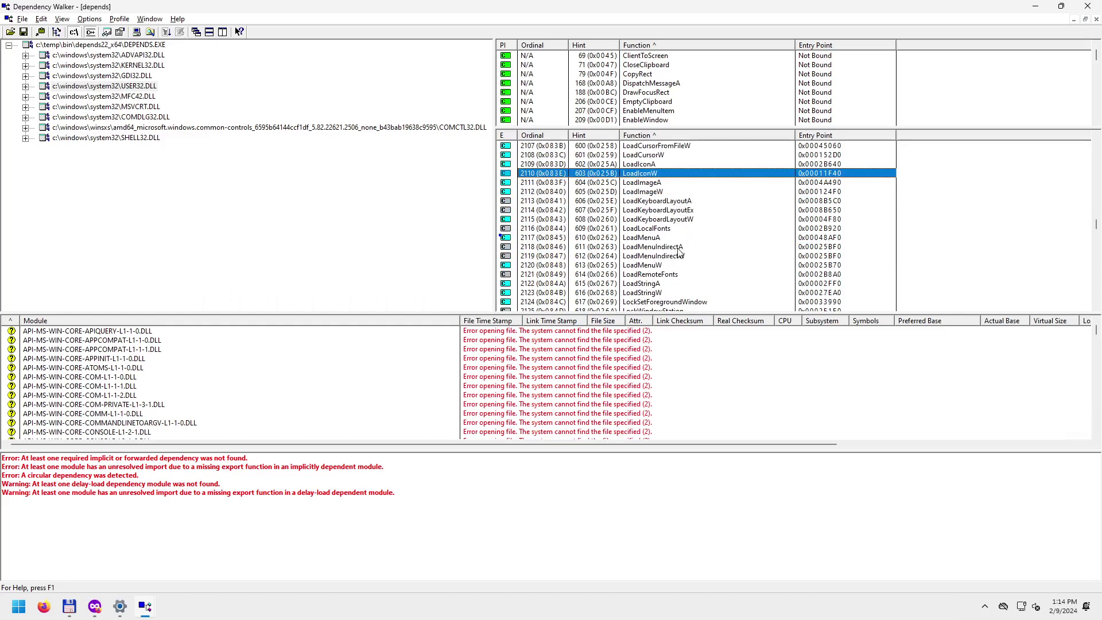
{"action": "scroll", "coordinate": [680, 252], "scroll_direction": "down", "scroll_amount": 2}
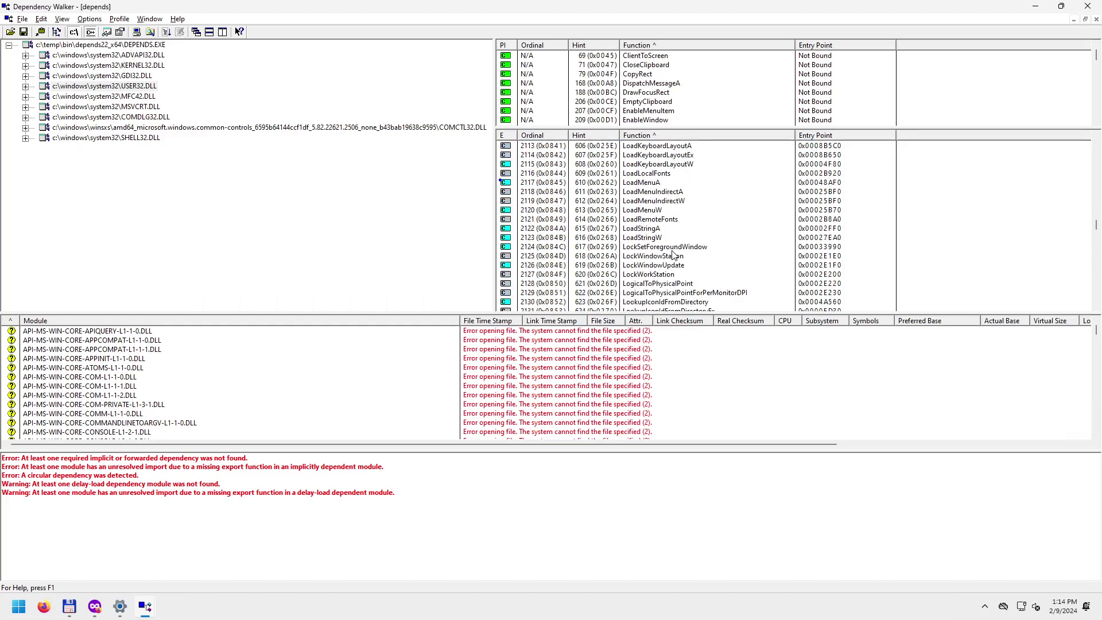
{"action": "scroll", "coordinate": [675, 255], "scroll_direction": "down", "scroll_amount": 3}
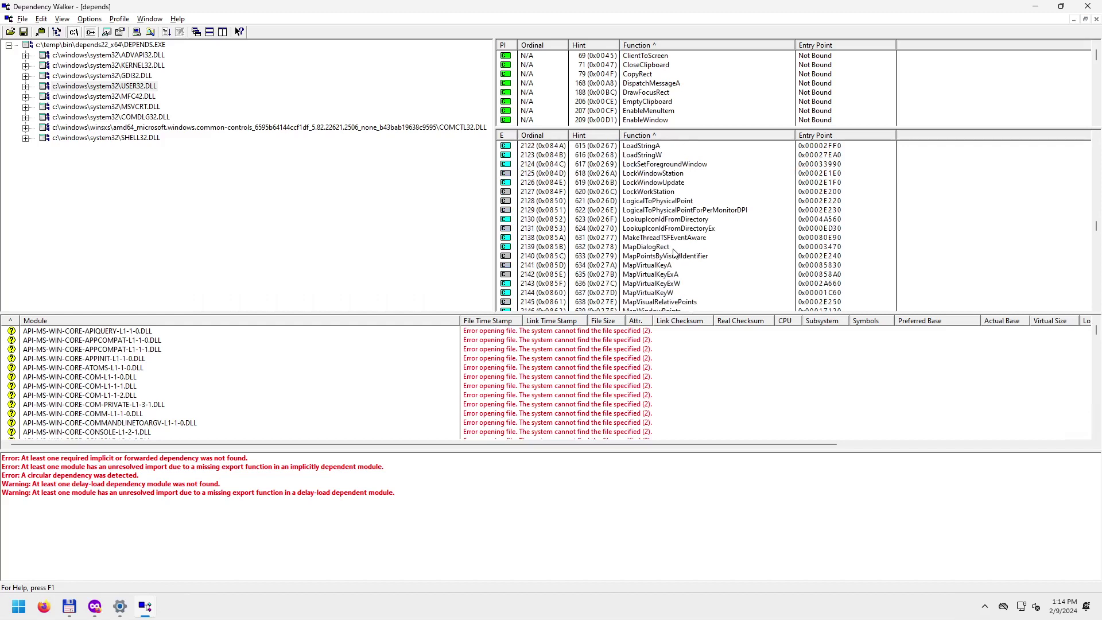
{"action": "scroll", "coordinate": [675, 253], "scroll_direction": "down", "scroll_amount": 6}
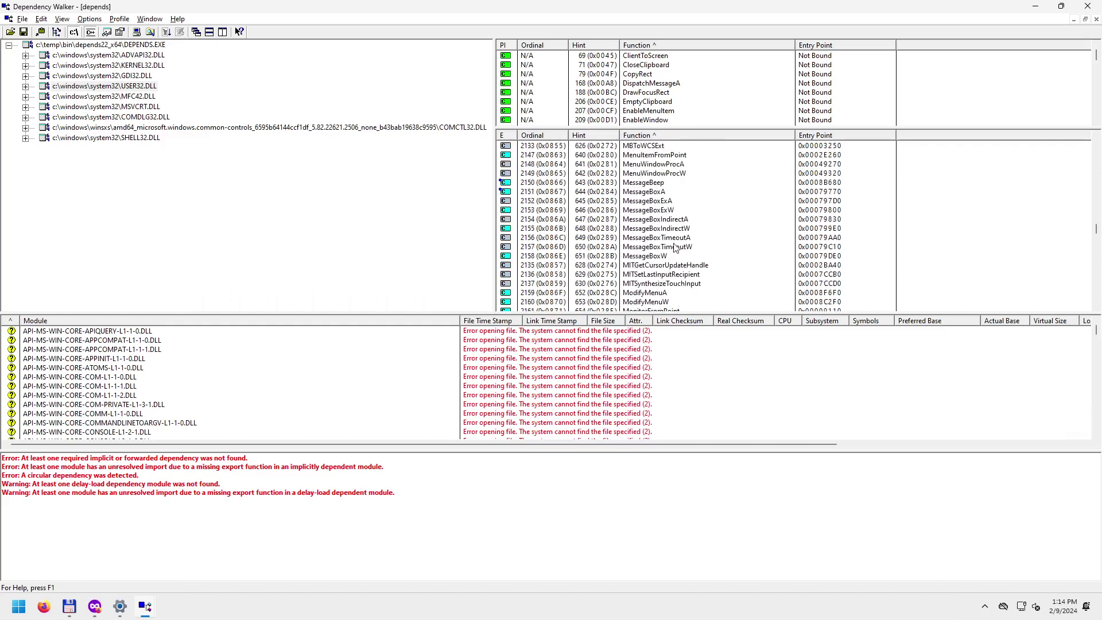
{"action": "left_click", "coordinate": [658, 210]}
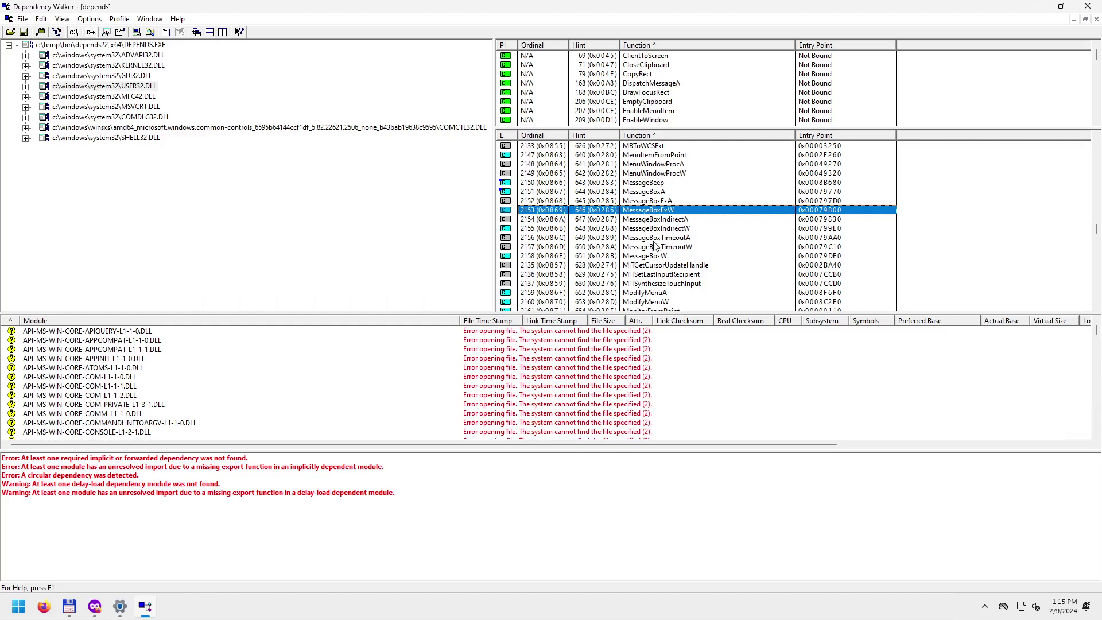
Review the Monitor, Open and Paint functions in the USER32.DLL exports and highlight PostMessageA, PostMessageW and PrintWindow.
{"action": "scroll", "coordinate": [646, 285], "scroll_direction": "down", "scroll_amount": 4}
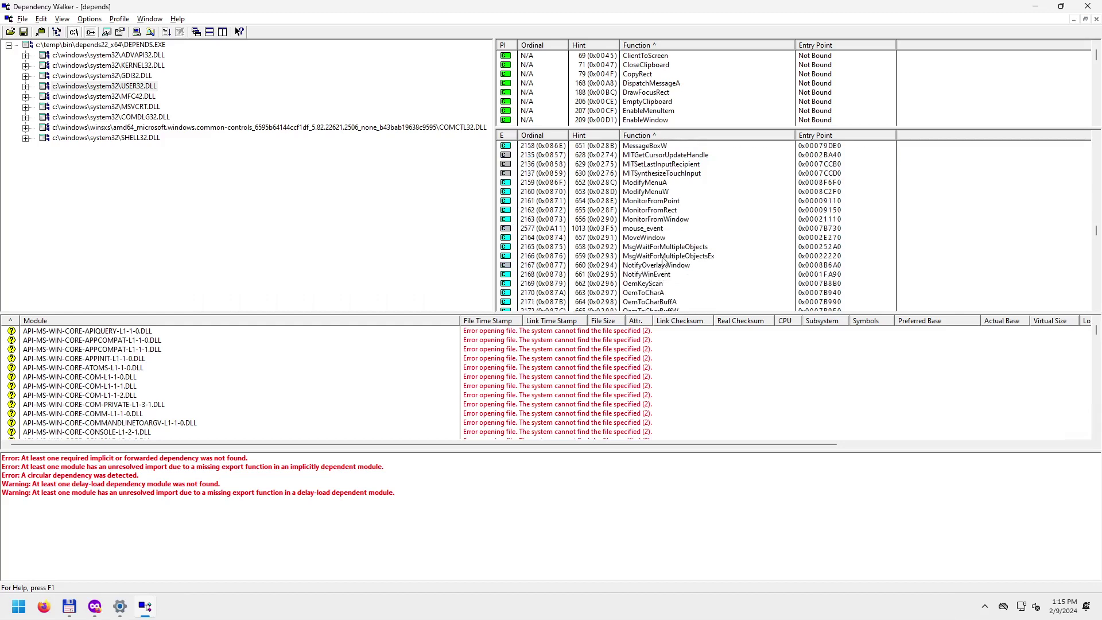
{"action": "scroll", "coordinate": [664, 261], "scroll_direction": "down", "scroll_amount": 4}
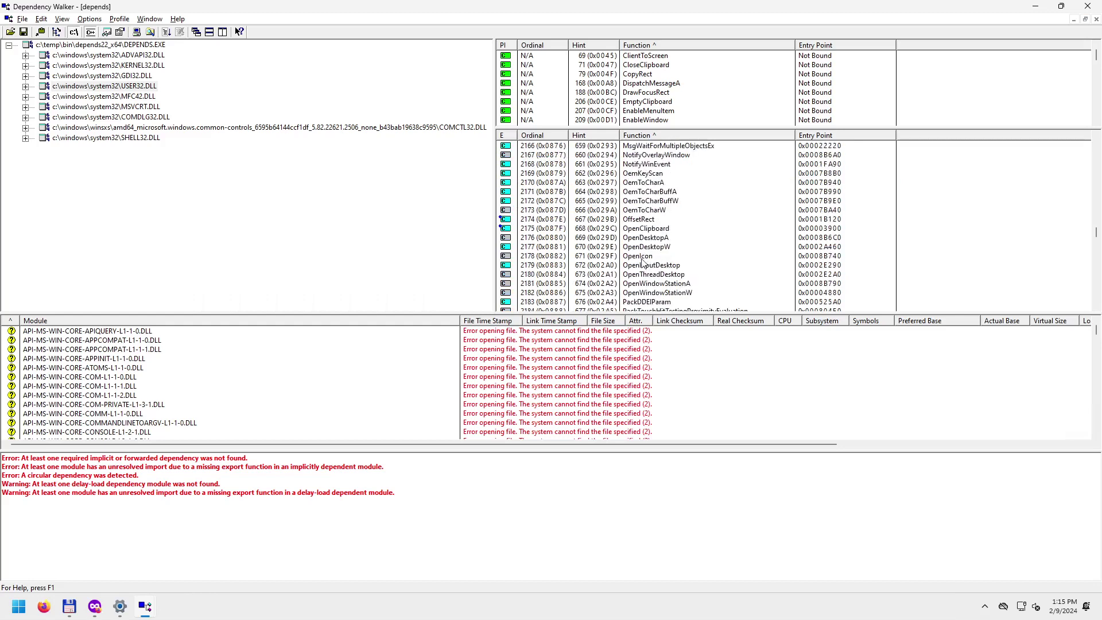
{"action": "scroll", "coordinate": [642, 262], "scroll_direction": "down", "scroll_amount": 4}
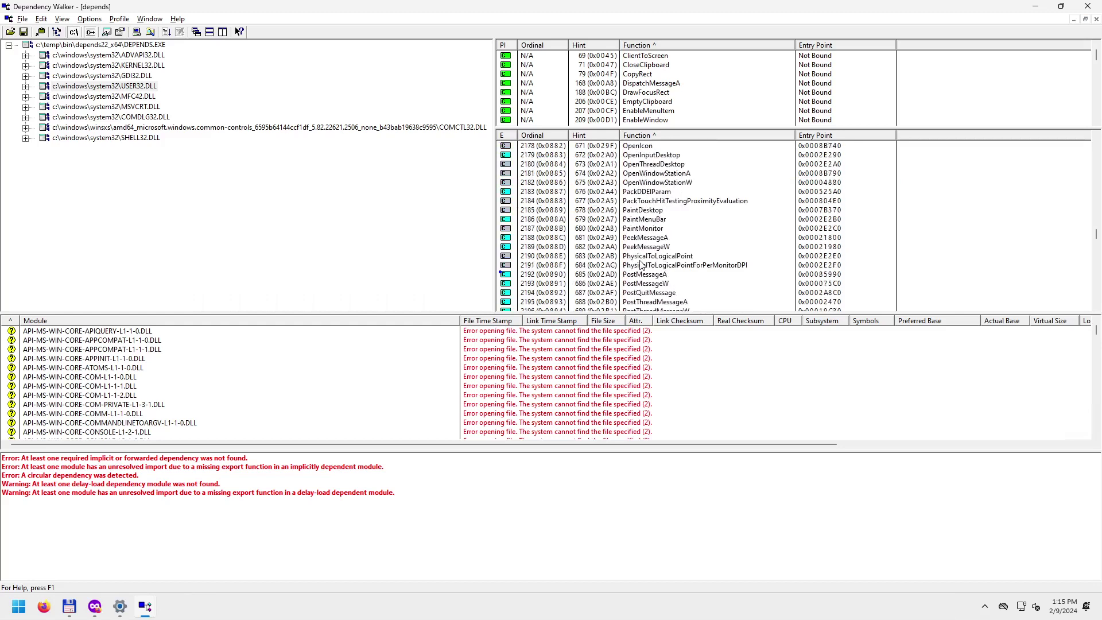
{"action": "scroll", "coordinate": [665, 238], "scroll_direction": "down", "scroll_amount": 2}
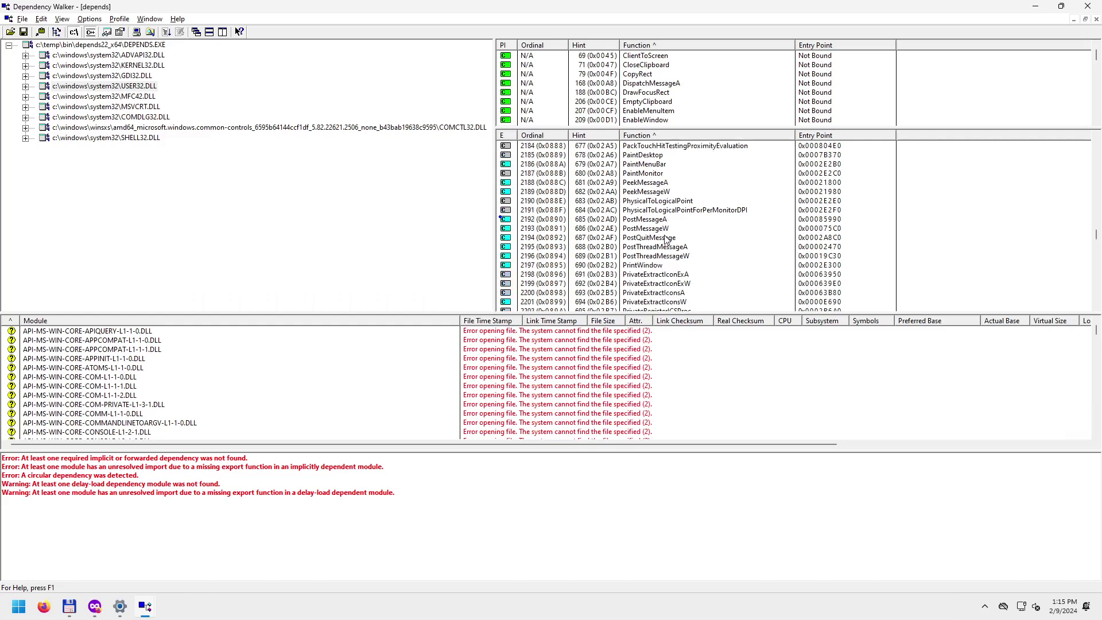
{"action": "left_click", "coordinate": [644, 222]}
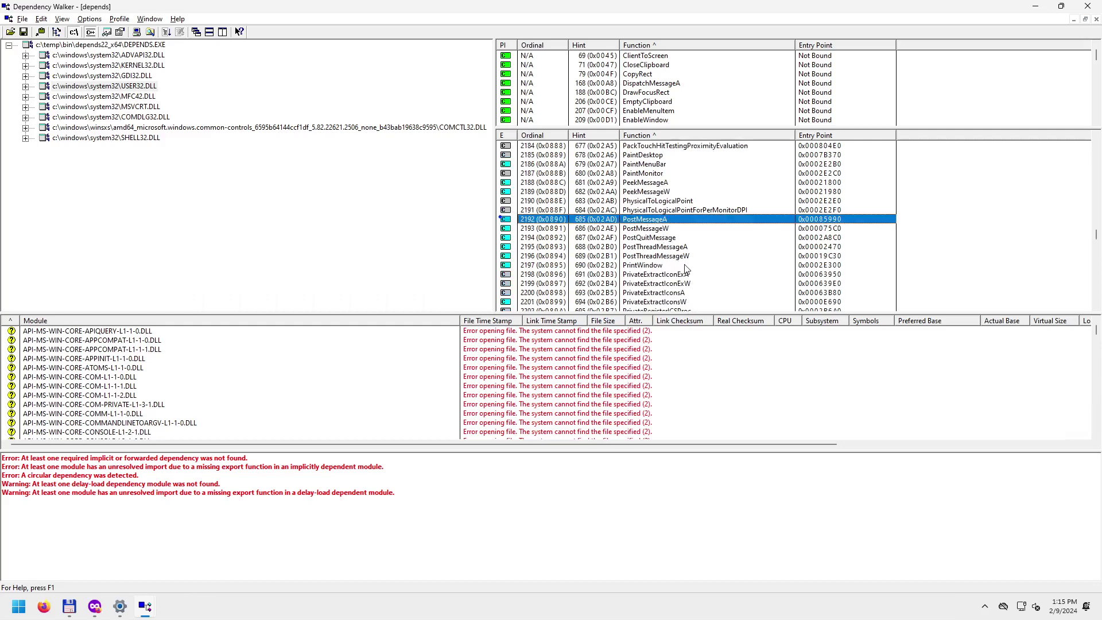
{"action": "left_click", "coordinate": [649, 229]}
{"action": "left_click", "coordinate": [649, 264]}
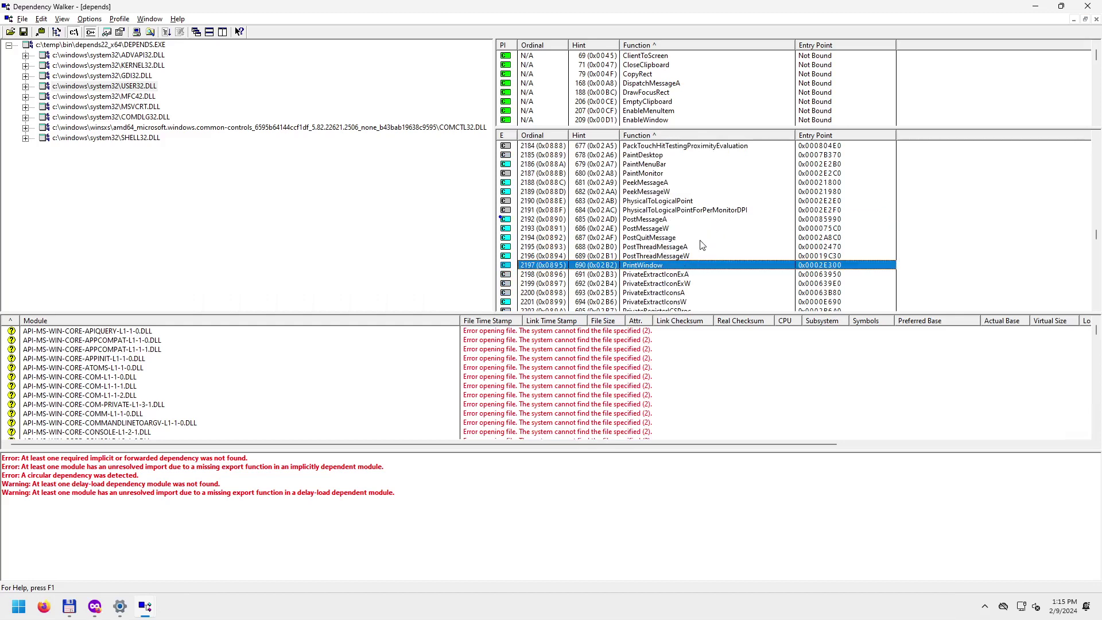
Review the Query and Real functions in the USER32.DLL exports and highlight RegisterClipboardFormatW.
{"action": "scroll", "coordinate": [702, 247], "scroll_direction": "down", "scroll_amount": 3}
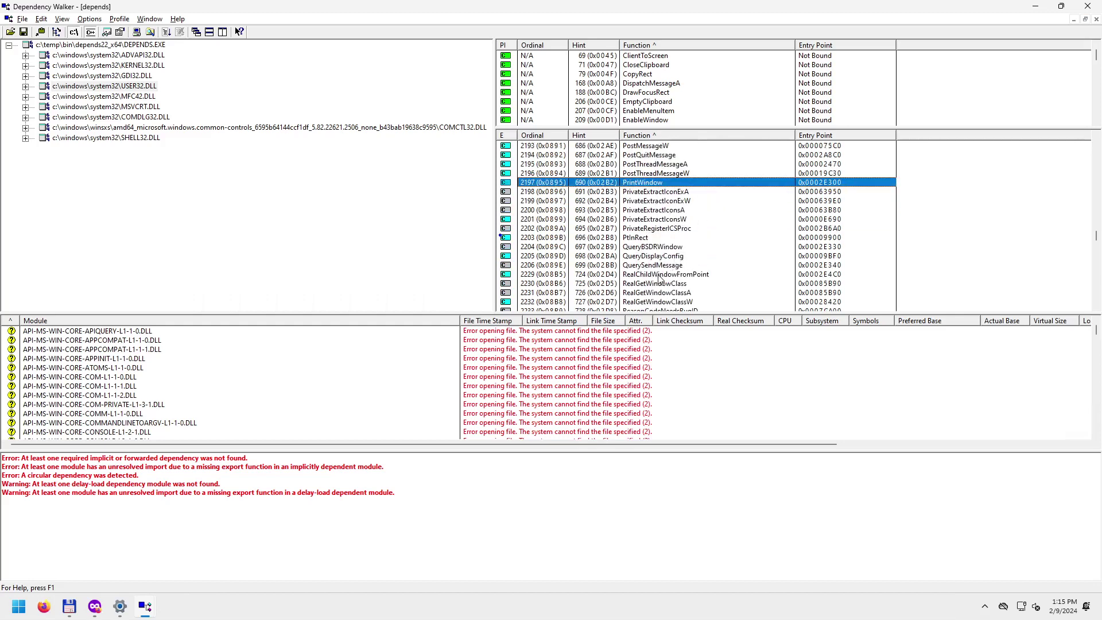
{"action": "scroll", "coordinate": [660, 280], "scroll_direction": "down", "scroll_amount": 4}
{"action": "scroll", "coordinate": [659, 280], "scroll_direction": "down", "scroll_amount": 2}
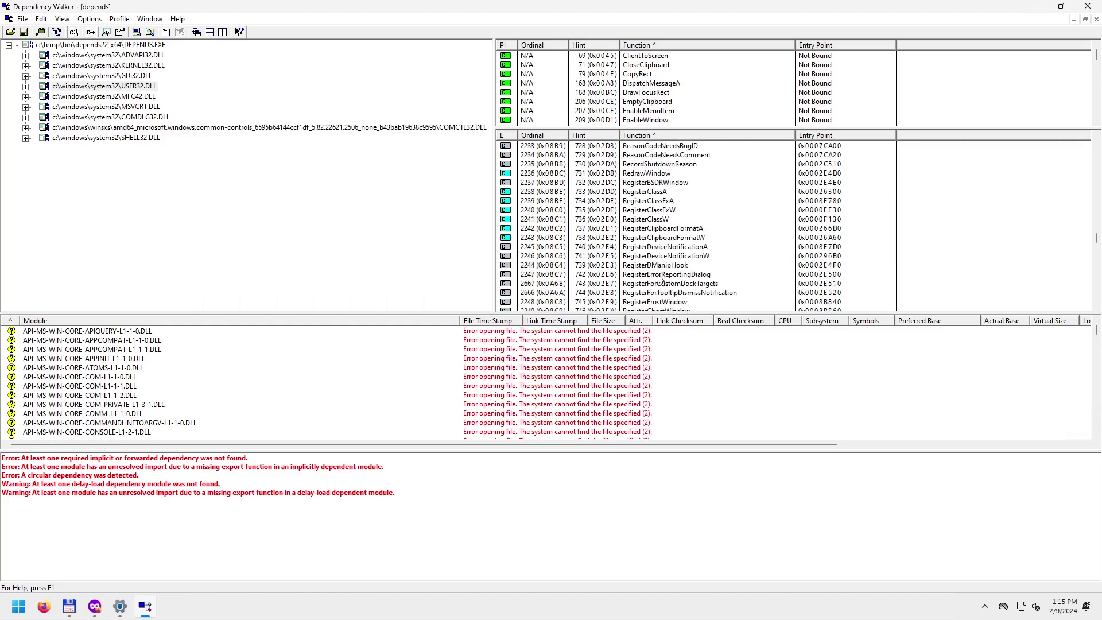
{"action": "scroll", "coordinate": [660, 280], "scroll_direction": "down", "scroll_amount": 2}
{"action": "left_click", "coordinate": [661, 183]}
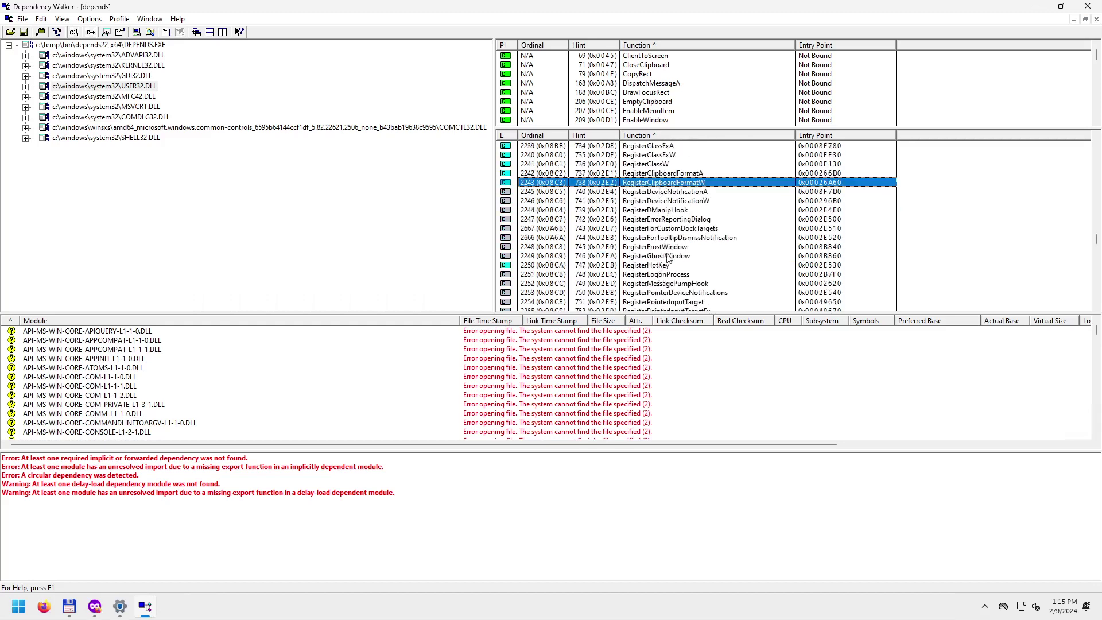
Review the remaining Register functions and the RIM functions in the USER32.DLL exports and highlight SendMessageA.
{"action": "scroll", "coordinate": [668, 290], "scroll_direction": "down", "scroll_amount": 2}
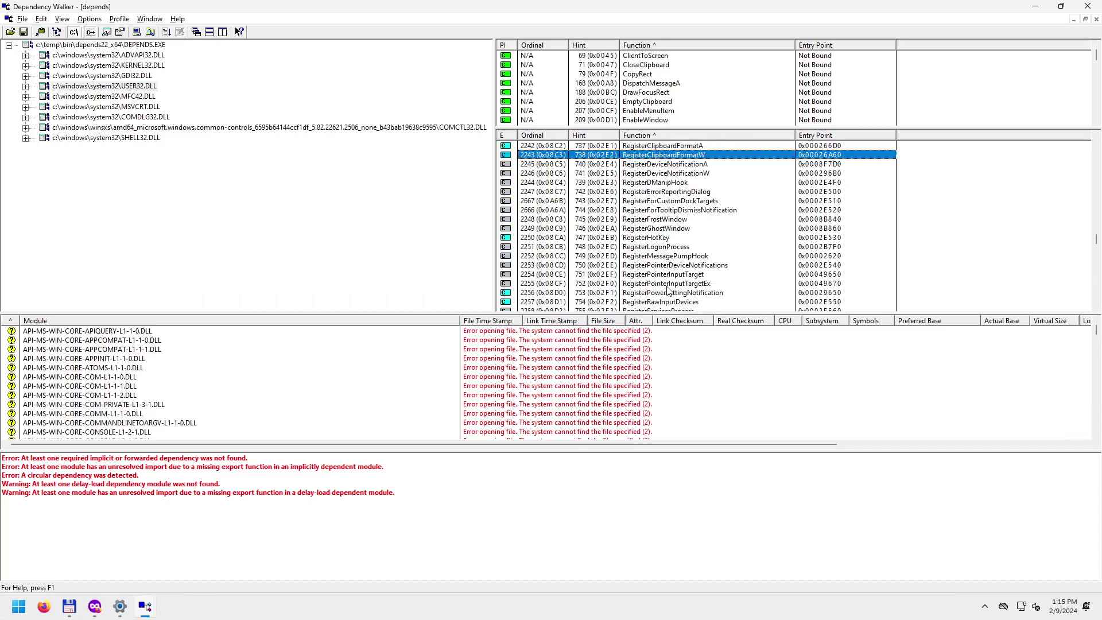
{"action": "scroll", "coordinate": [668, 290], "scroll_direction": "down", "scroll_amount": 2}
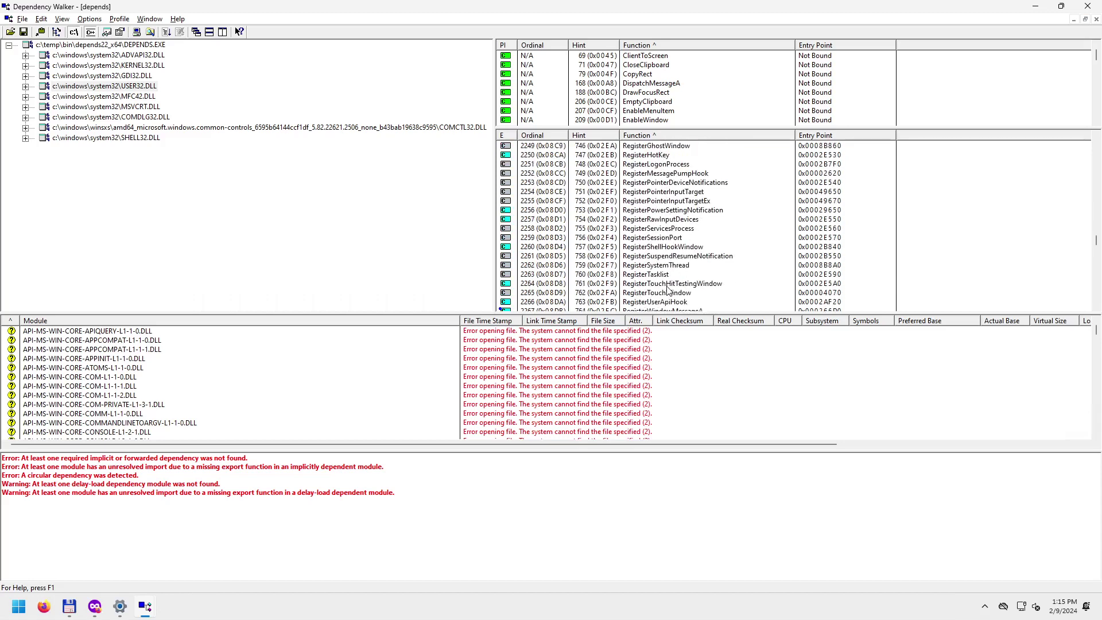
{"action": "scroll", "coordinate": [668, 290], "scroll_direction": "down", "scroll_amount": 13}
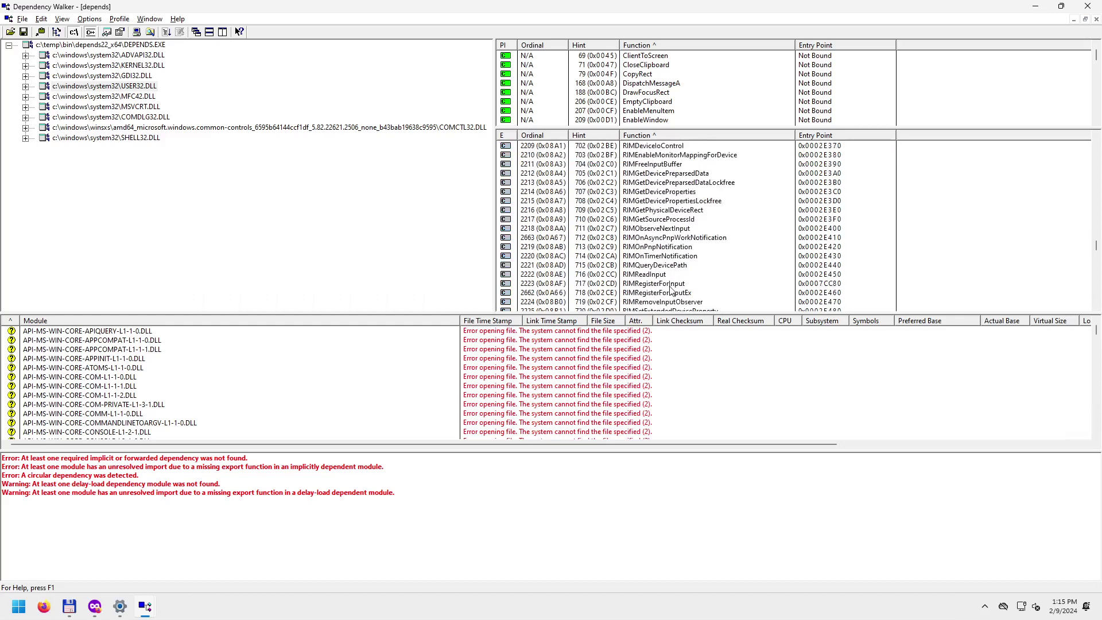
{"action": "scroll", "coordinate": [670, 290], "scroll_direction": "down", "scroll_amount": 5}
{"action": "scroll", "coordinate": [670, 291], "scroll_direction": "down", "scroll_amount": 4}
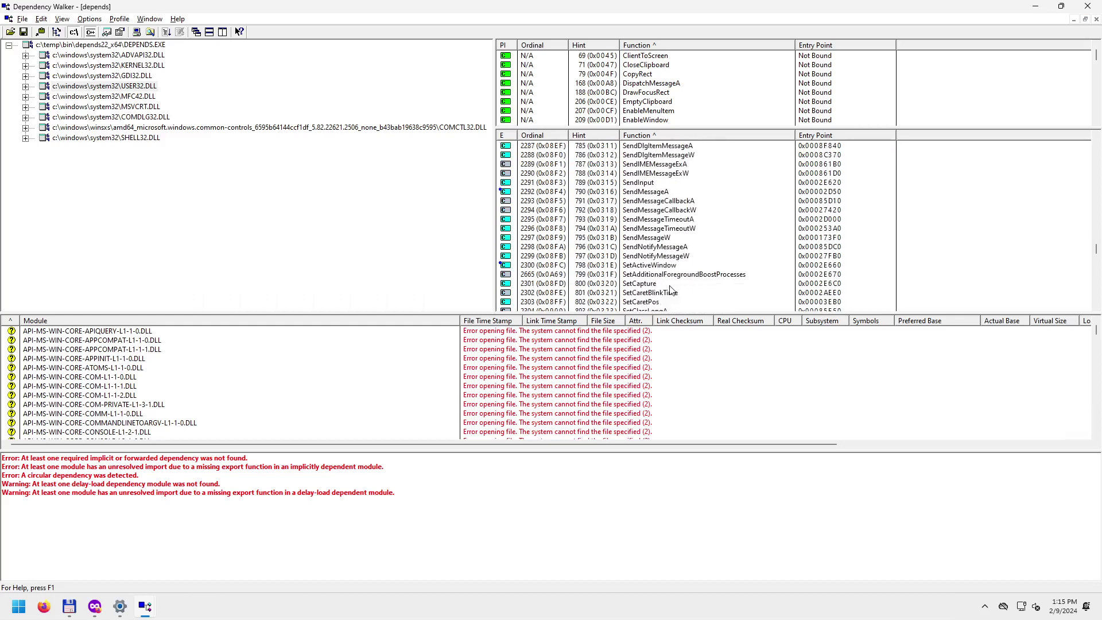
{"action": "left_click", "coordinate": [640, 193]}
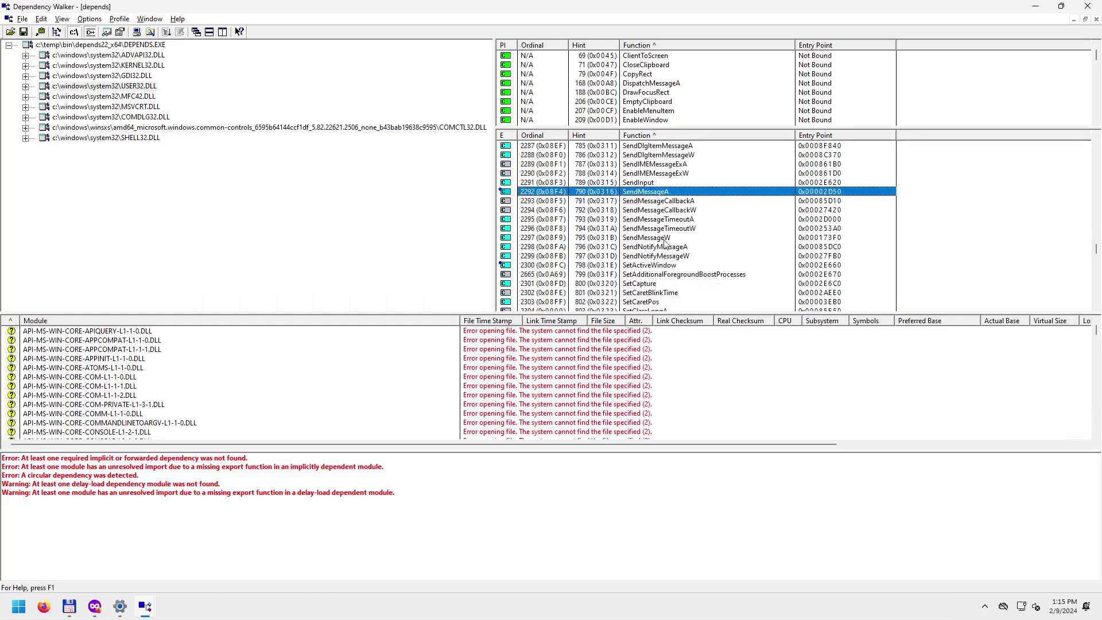
Review the SetClass, SetClipboard and SetCursor functions in the USER32.DLL exports and highlight SetFocus.
{"action": "scroll", "coordinate": [669, 293], "scroll_direction": "down", "scroll_amount": 2}
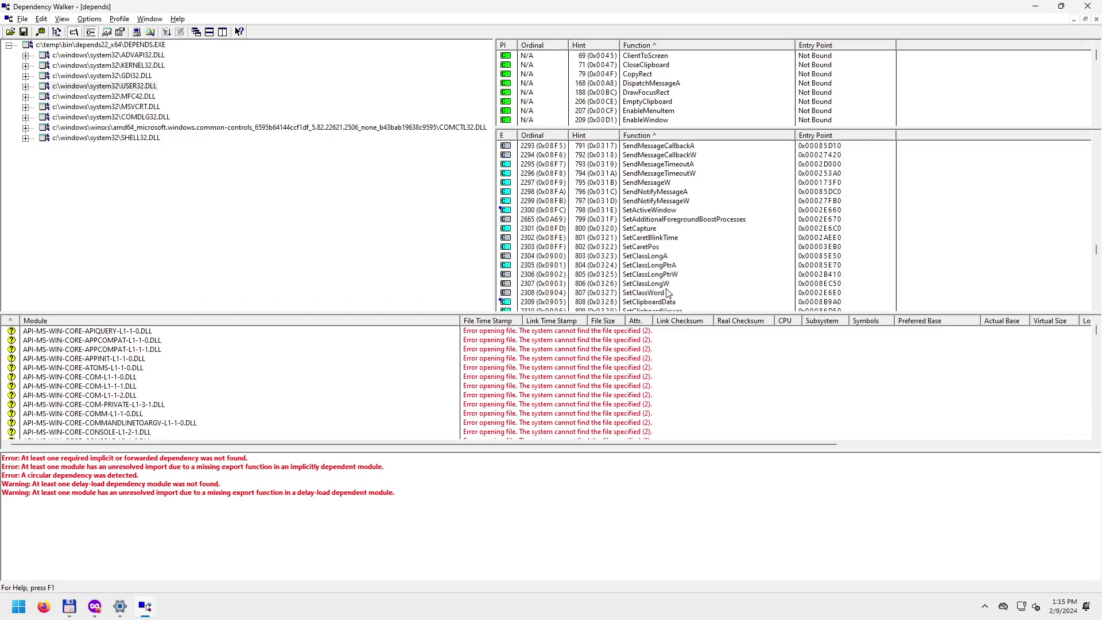
{"action": "scroll", "coordinate": [670, 290], "scroll_direction": "down", "scroll_amount": 5}
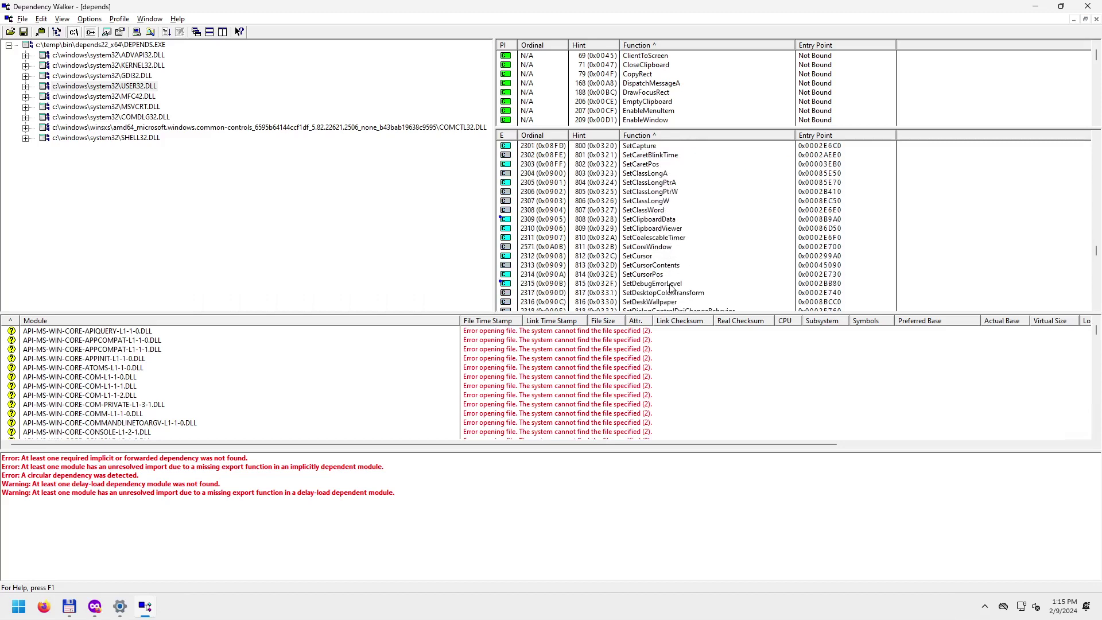
{"action": "scroll", "coordinate": [665, 264], "scroll_direction": "down", "scroll_amount": 6}
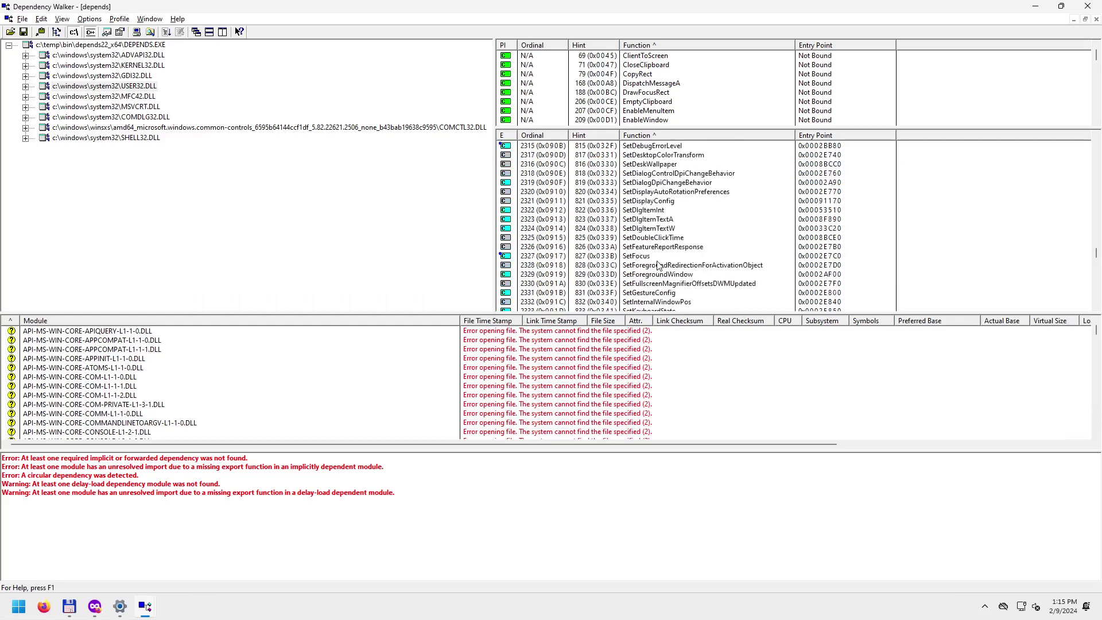
{"action": "left_click", "coordinate": [645, 175]}
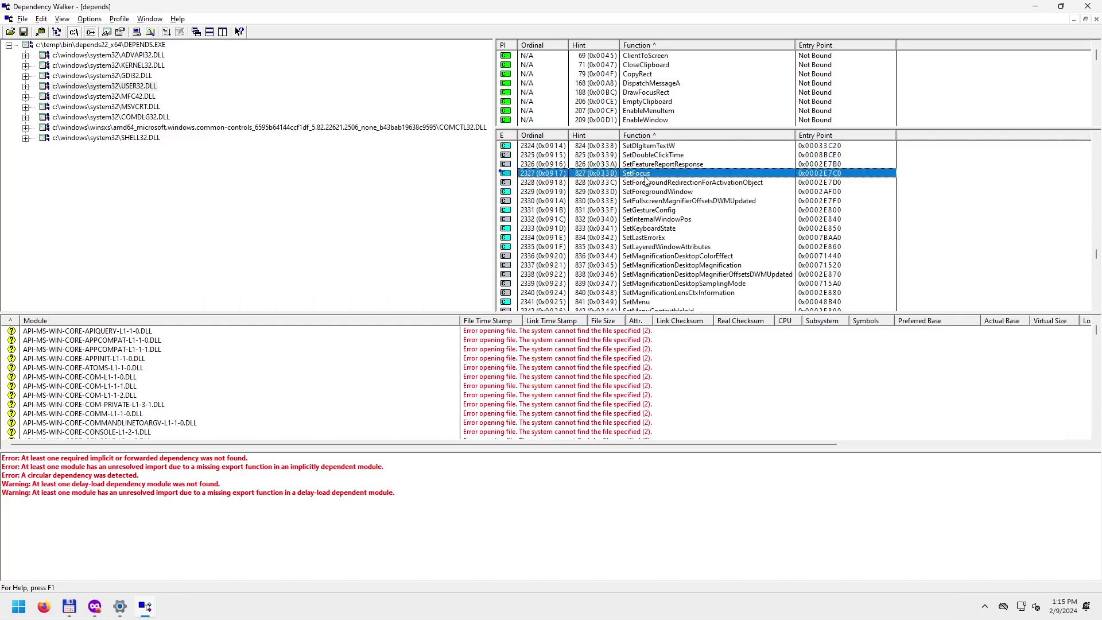
Review the SetMenu, SetProcess, SetWindow and Shell functions in the USER32.DLL exports and highlight ShowWindow.
{"action": "scroll", "coordinate": [683, 270], "scroll_direction": "down", "scroll_amount": 10}
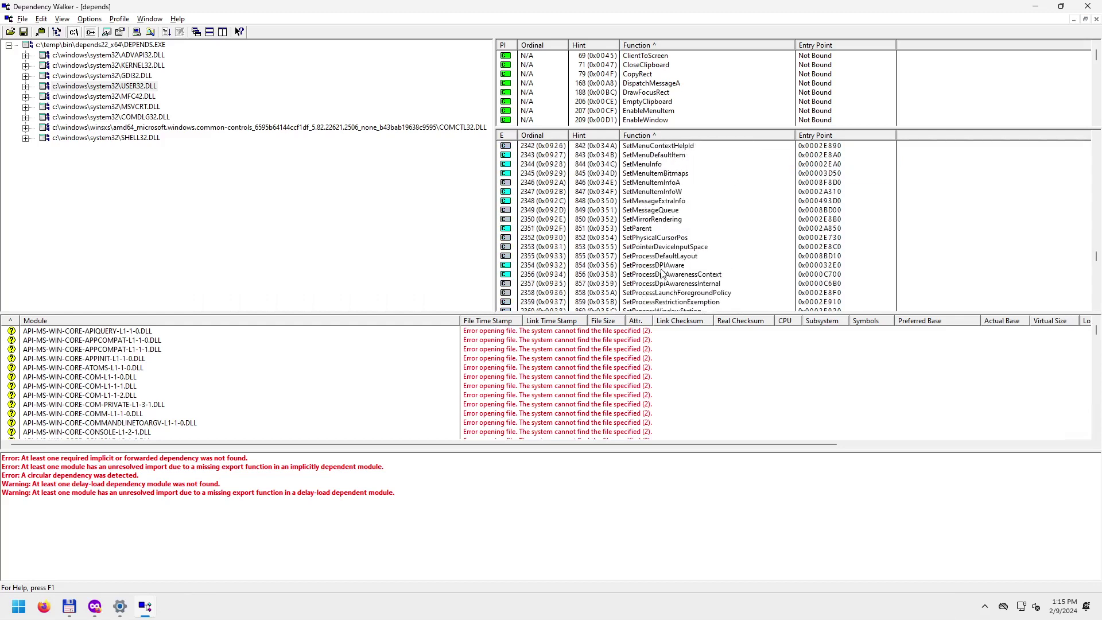
{"action": "scroll", "coordinate": [679, 249], "scroll_direction": "down", "scroll_amount": 12}
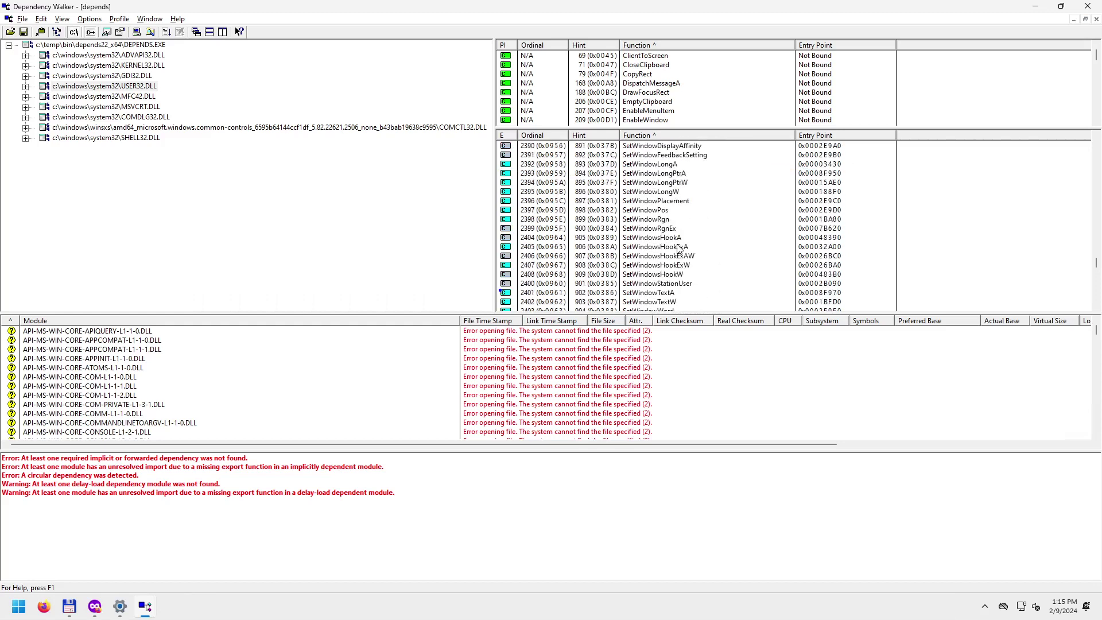
{"action": "scroll", "coordinate": [678, 249], "scroll_direction": "down", "scroll_amount": 5}
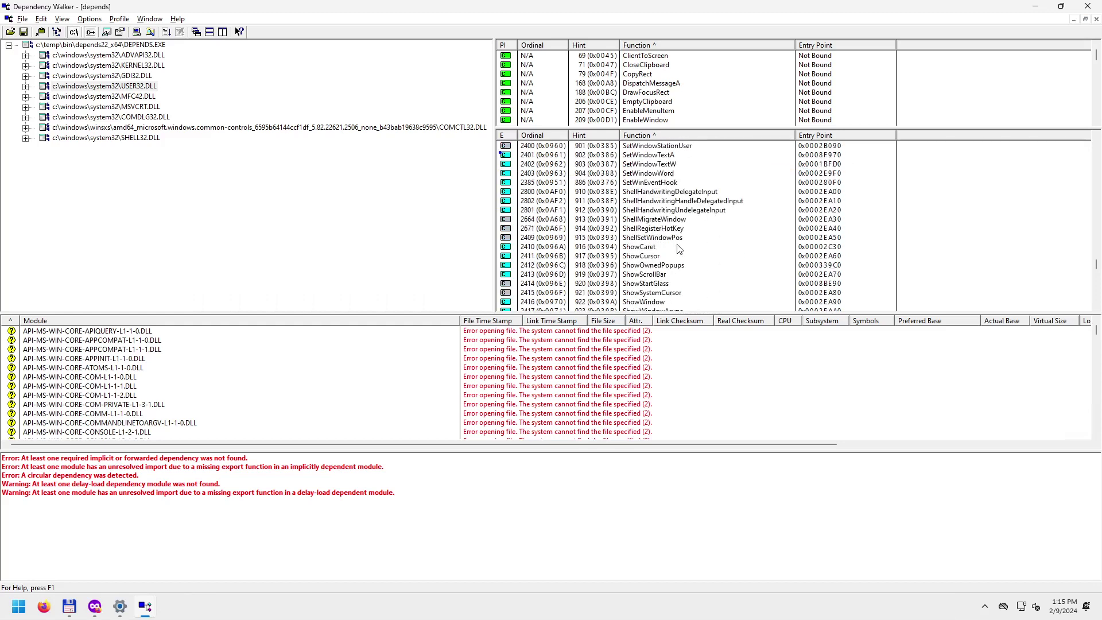
{"action": "scroll", "coordinate": [678, 249], "scroll_direction": "down", "scroll_amount": 2}
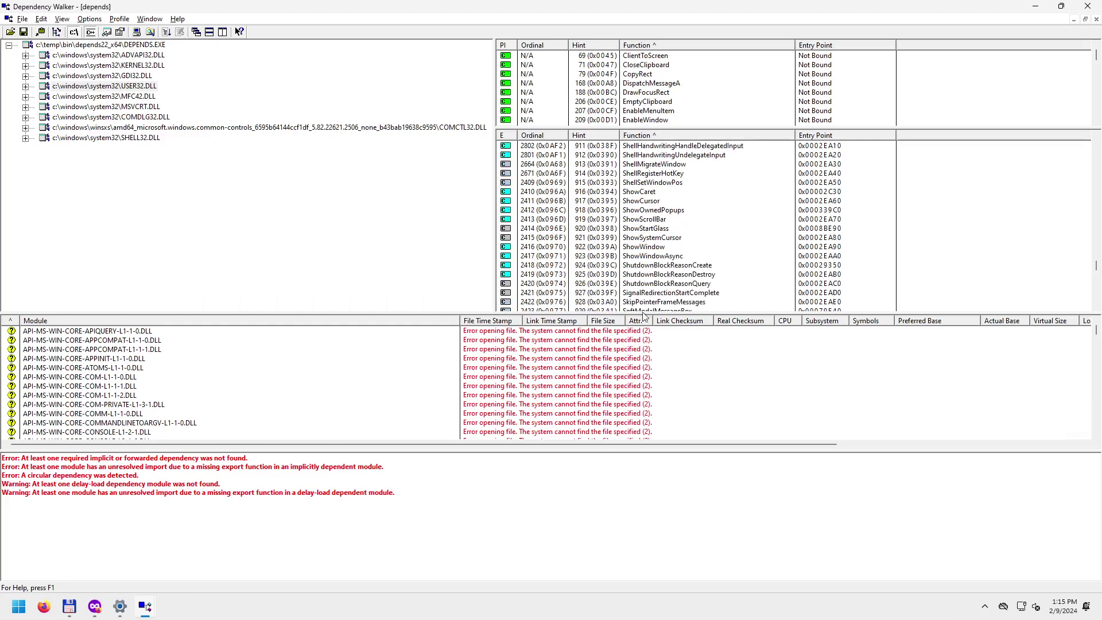
{"action": "left_click", "coordinate": [657, 248]}
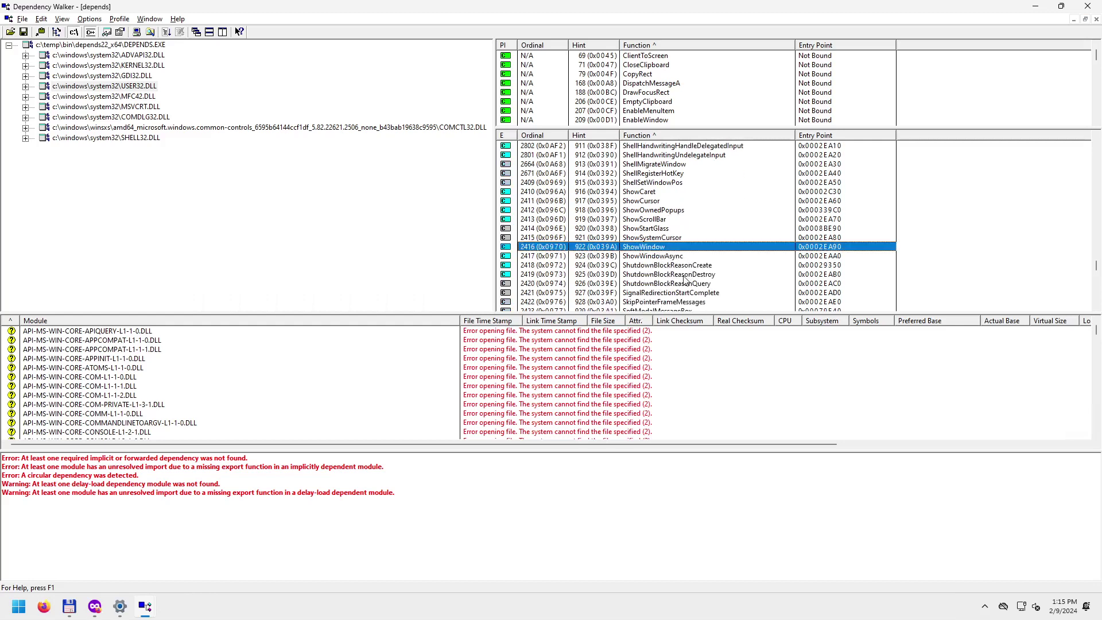
Review the Shutdown, Switch, SystemParametersInfo, Track and Translate functions in the USER32.DLL exports.
{"action": "scroll", "coordinate": [650, 276], "scroll_direction": "down", "scroll_amount": 3}
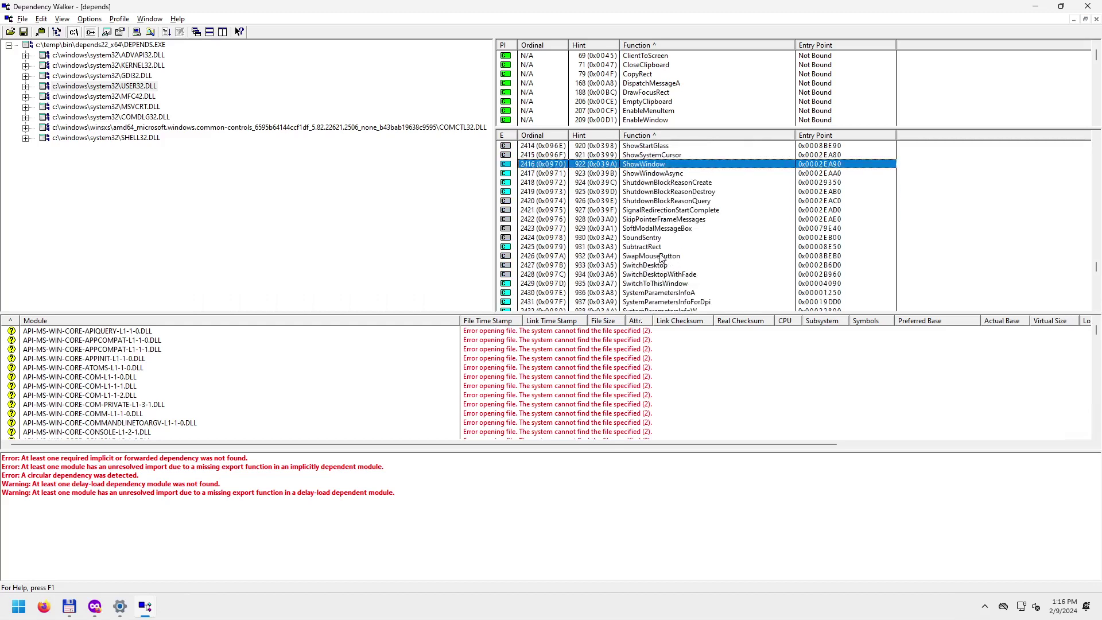
{"action": "scroll", "coordinate": [661, 257], "scroll_direction": "down", "scroll_amount": 2}
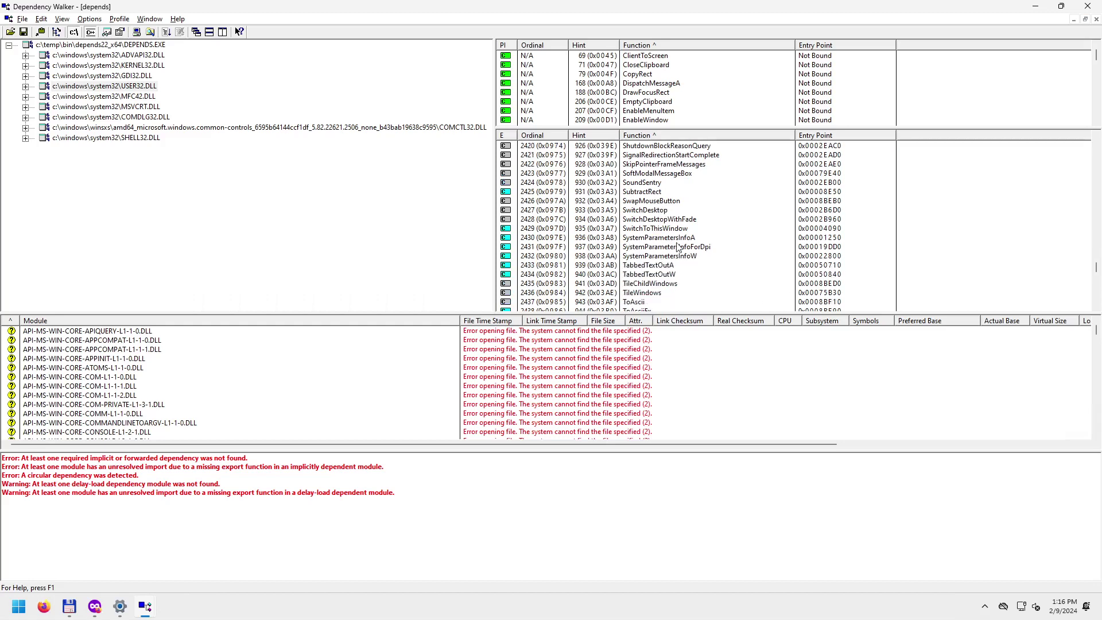
{"action": "scroll", "coordinate": [664, 288], "scroll_direction": "down", "scroll_amount": 2}
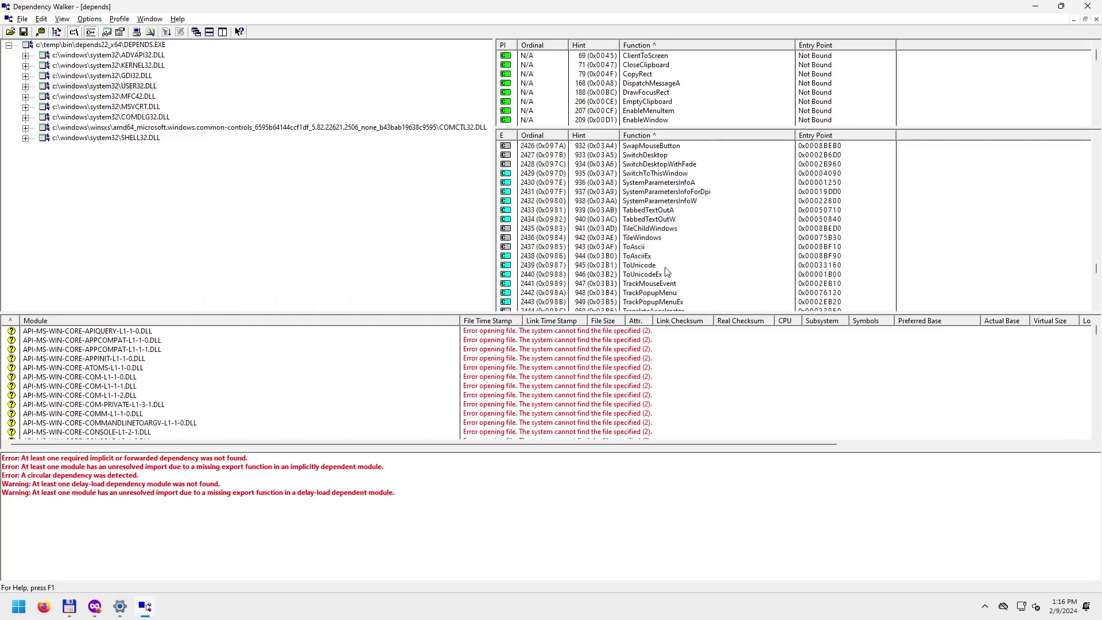
{"action": "scroll", "coordinate": [667, 272], "scroll_direction": "down", "scroll_amount": 3}
{"action": "scroll", "coordinate": [667, 270], "scroll_direction": "down", "scroll_amount": 2}
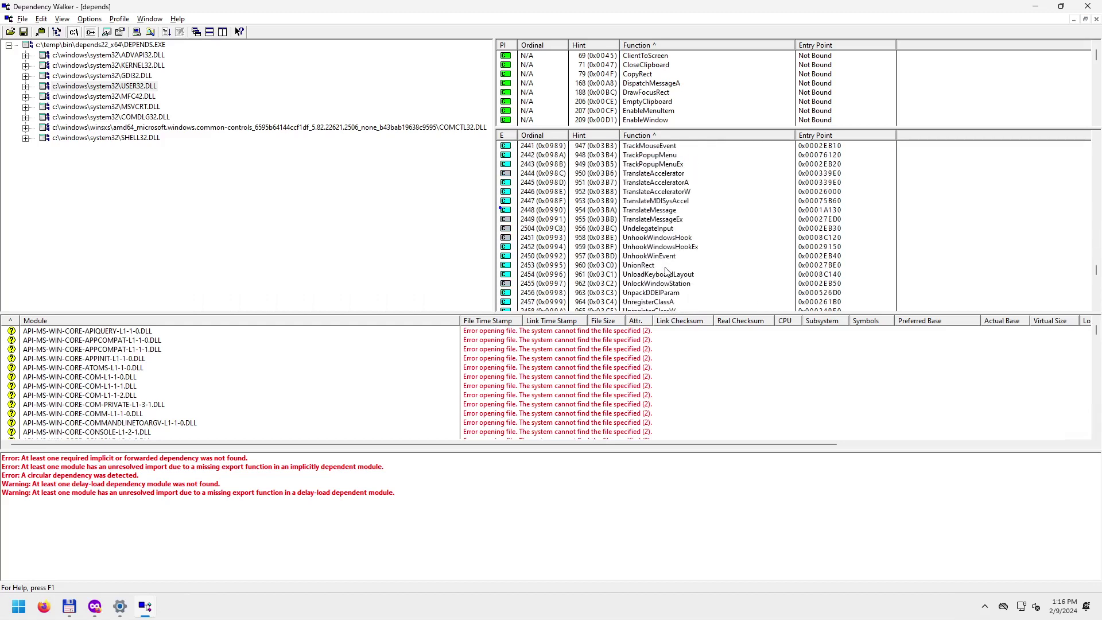
Review the USER32.DLL exports from the Unregister functions through wvsprintfW and highlight WinHelpA.
{"action": "scroll", "coordinate": [666, 271], "scroll_direction": "down", "scroll_amount": 8}
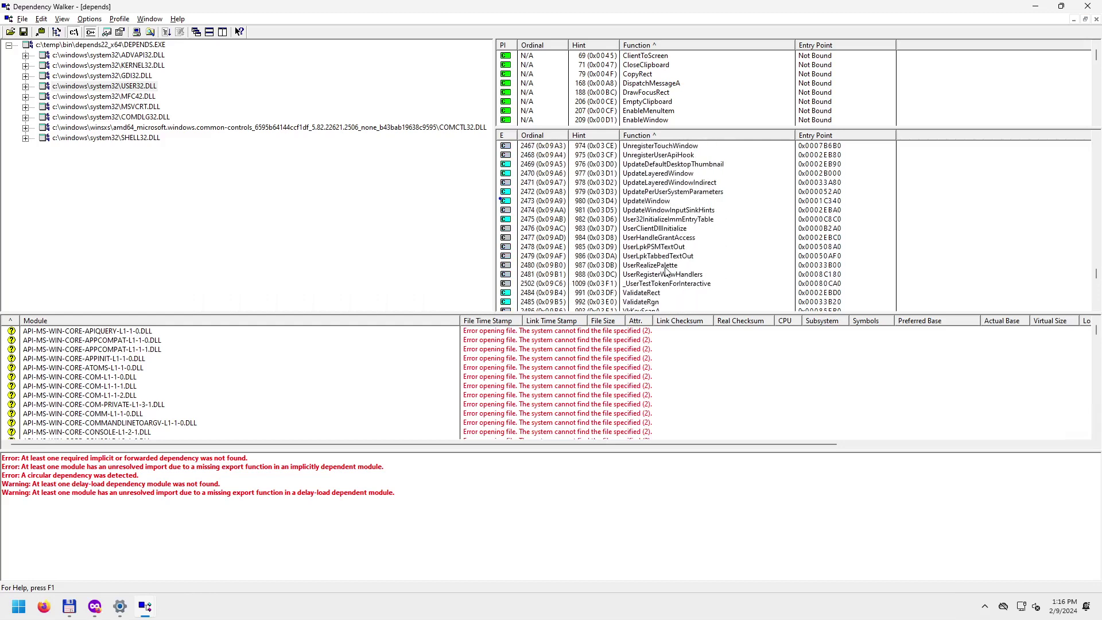
{"action": "scroll", "coordinate": [665, 270], "scroll_direction": "down", "scroll_amount": 3}
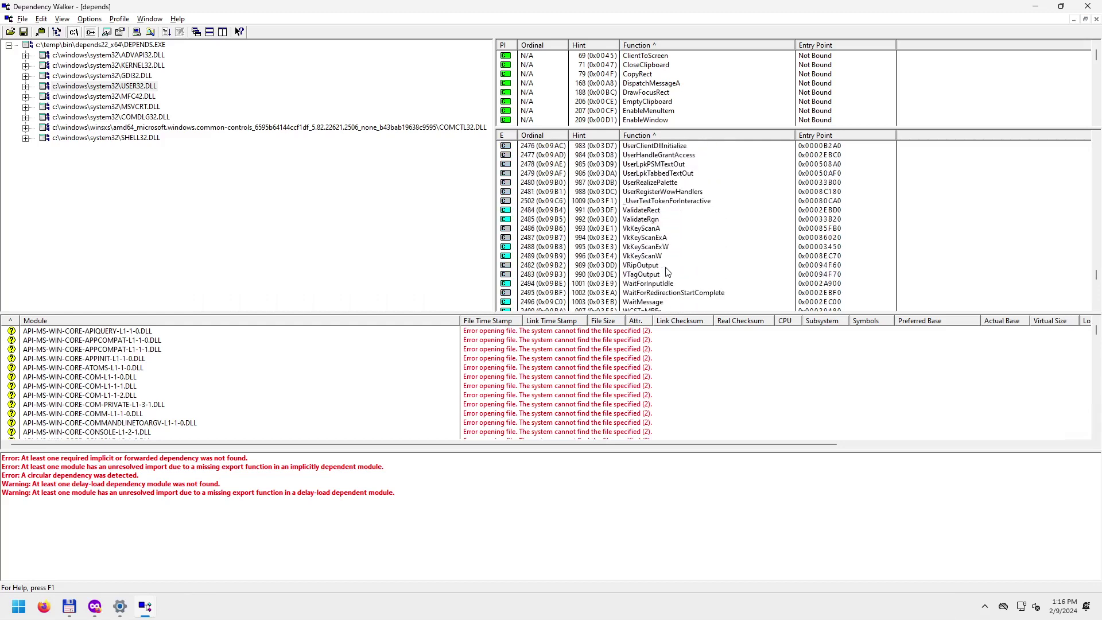
{"action": "scroll", "coordinate": [667, 270], "scroll_direction": "down", "scroll_amount": 1}
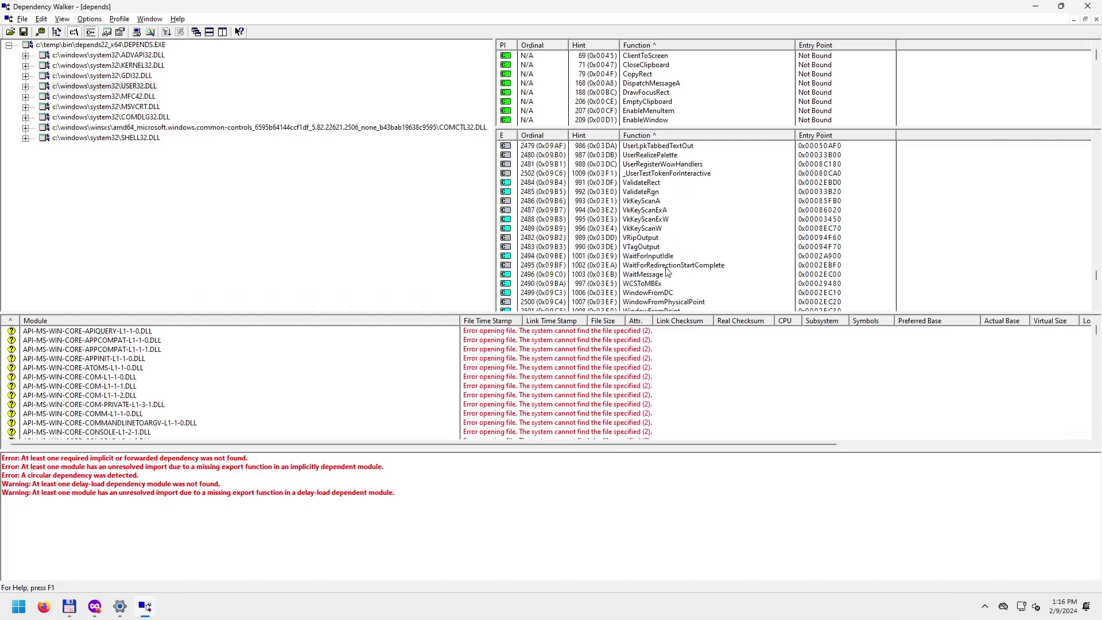
{"action": "scroll", "coordinate": [669, 270], "scroll_direction": "down", "scroll_amount": 2}
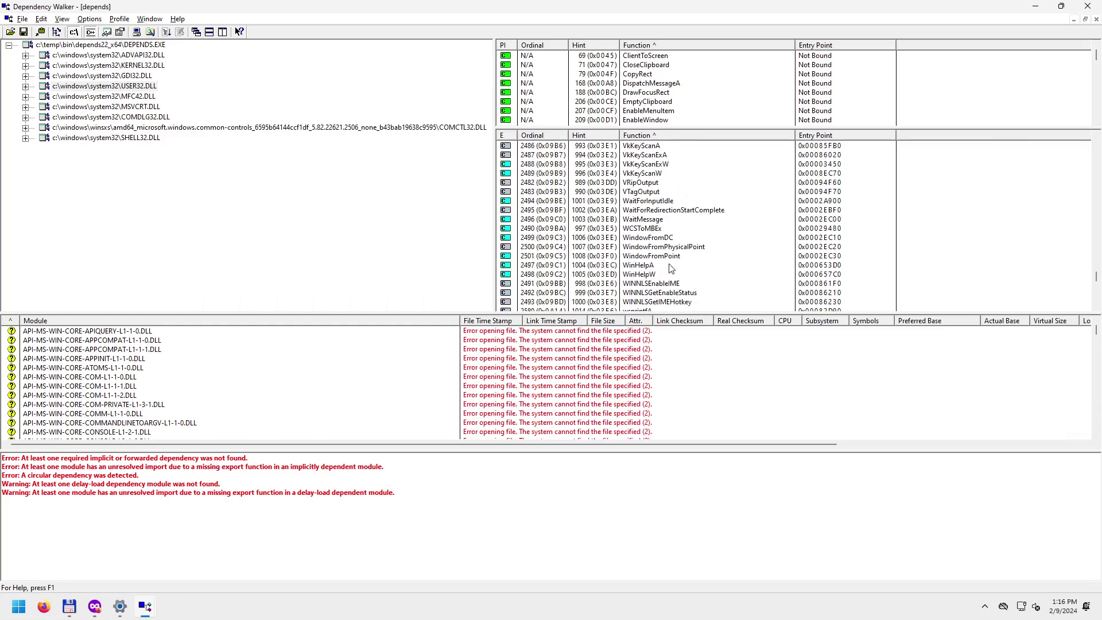
{"action": "scroll", "coordinate": [671, 268], "scroll_direction": "down", "scroll_amount": 2}
{"action": "left_click", "coordinate": [637, 211]}
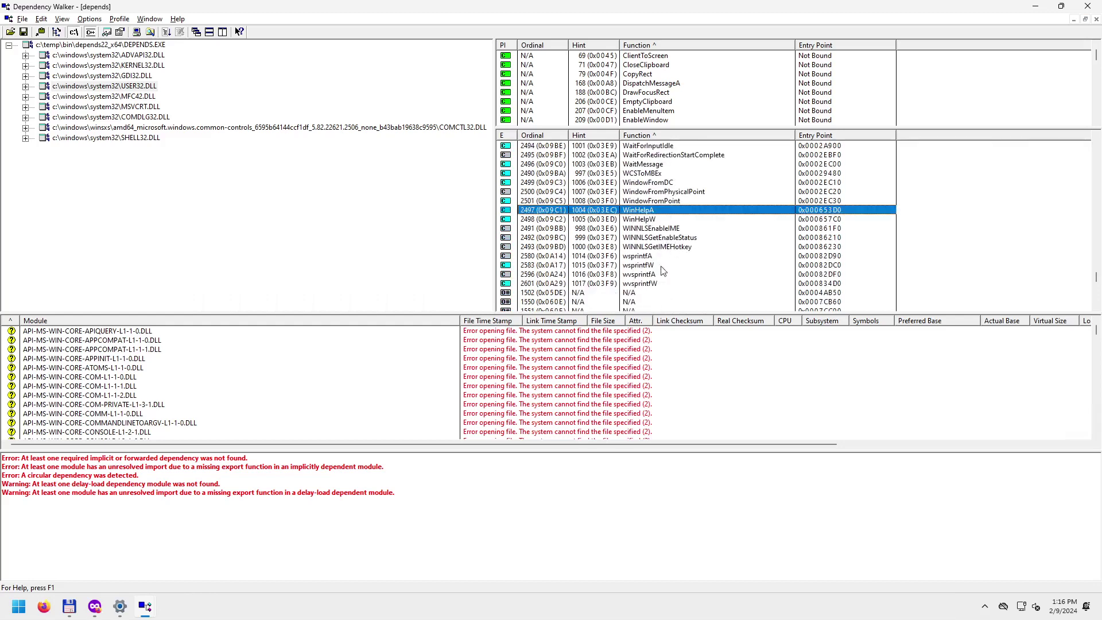
{"action": "scroll", "coordinate": [663, 296], "scroll_direction": "down", "scroll_amount": 4}
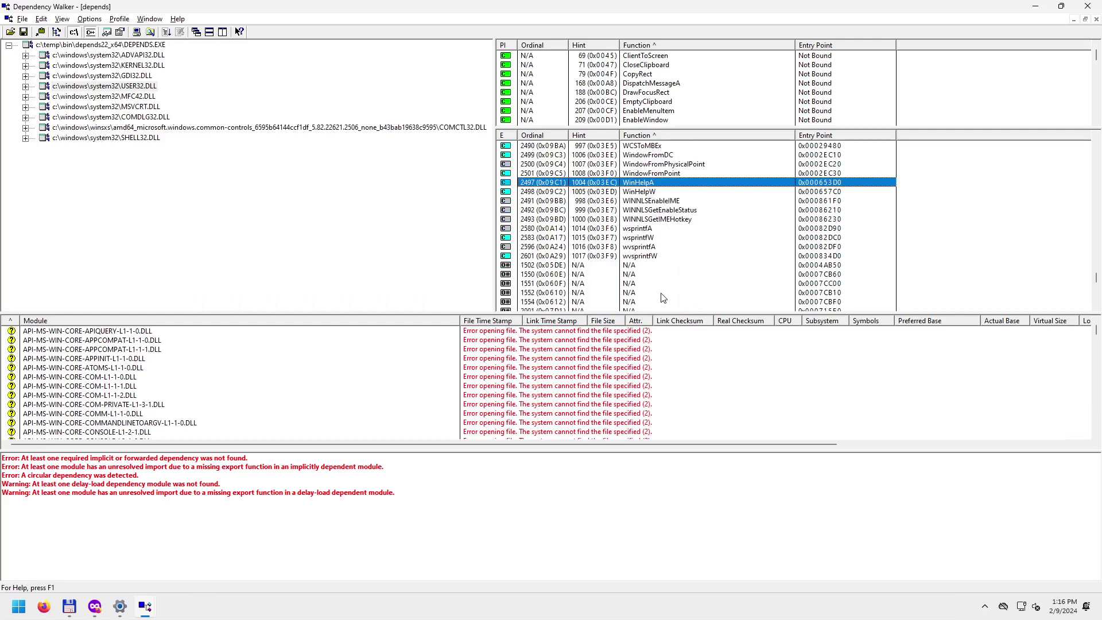
{"action": "scroll", "coordinate": [609, 208], "scroll_direction": "up", "scroll_amount": 3}
Show the functions of GDI32.DLL, review its exports up to the D3DKMT functions and highlight D3DKMTDestroyPagingQueue.
{"action": "left_click", "coordinate": [140, 77]}
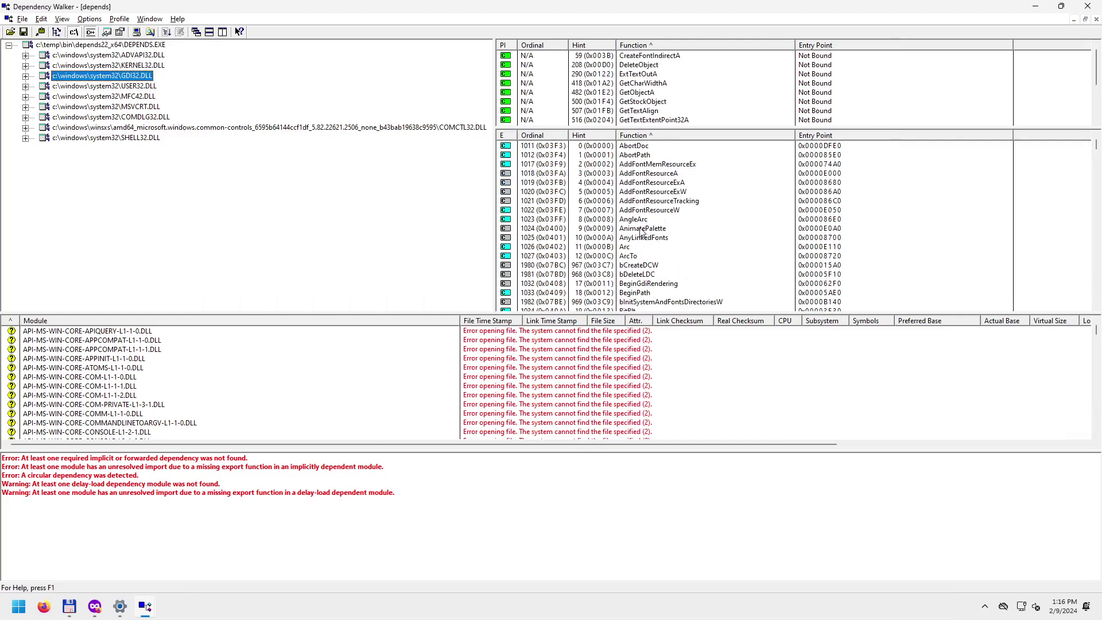
{"action": "scroll", "coordinate": [641, 231], "scroll_direction": "down", "scroll_amount": 5}
{"action": "scroll", "coordinate": [641, 231], "scroll_direction": "down", "scroll_amount": 20}
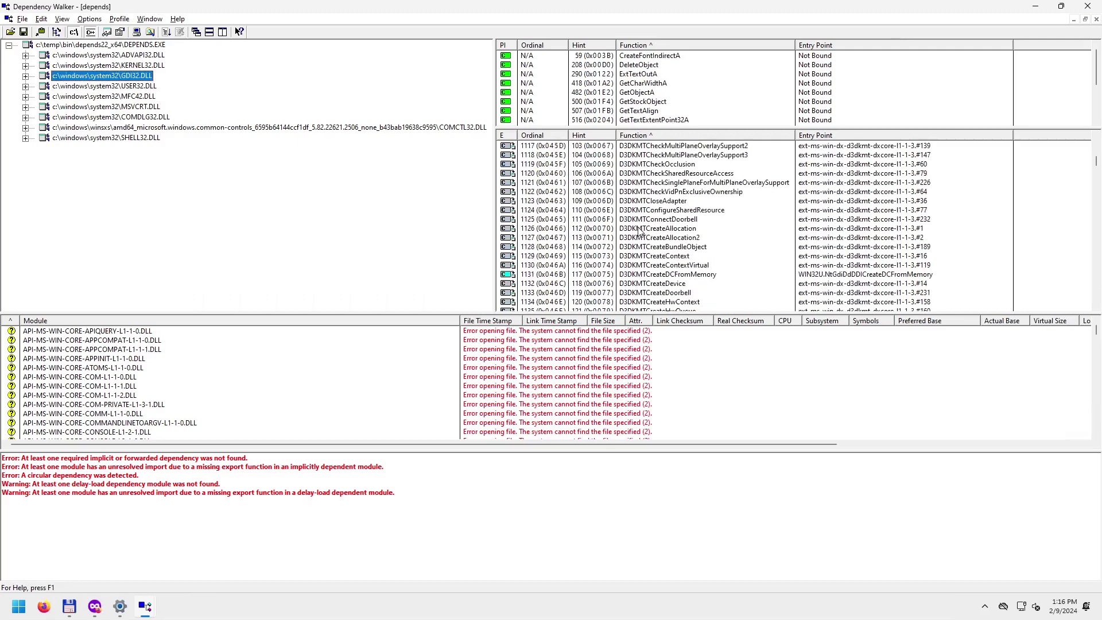
{"action": "scroll", "coordinate": [638, 231], "scroll_direction": "down", "scroll_amount": 8}
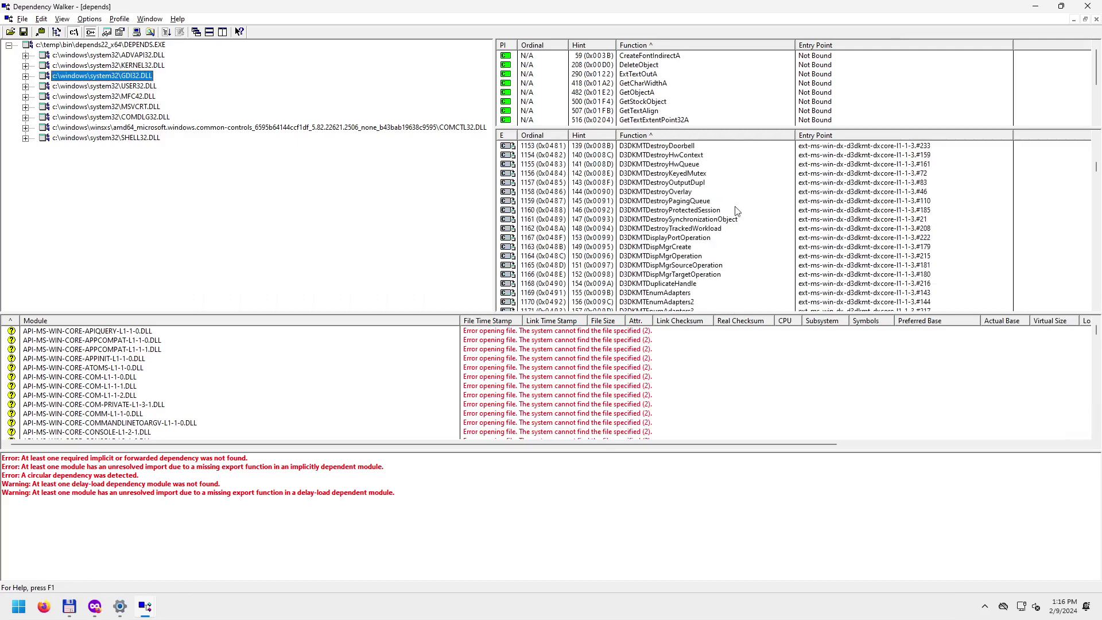
{"action": "left_click", "coordinate": [625, 202]}
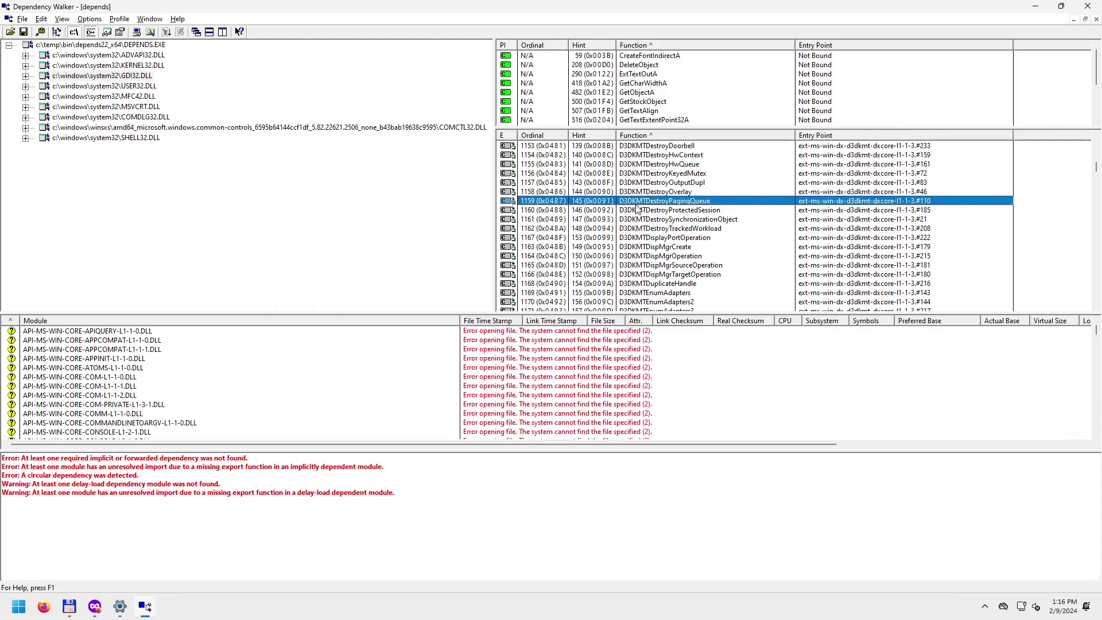
Review the remaining GDI32.DLL exports, from the D3DKMT functions to the end of the list, and highlight GdiEntry1.
{"action": "scroll", "coordinate": [636, 208], "scroll_direction": "down", "scroll_amount": 5}
{"action": "scroll", "coordinate": [636, 208], "scroll_direction": "down", "scroll_amount": 20}
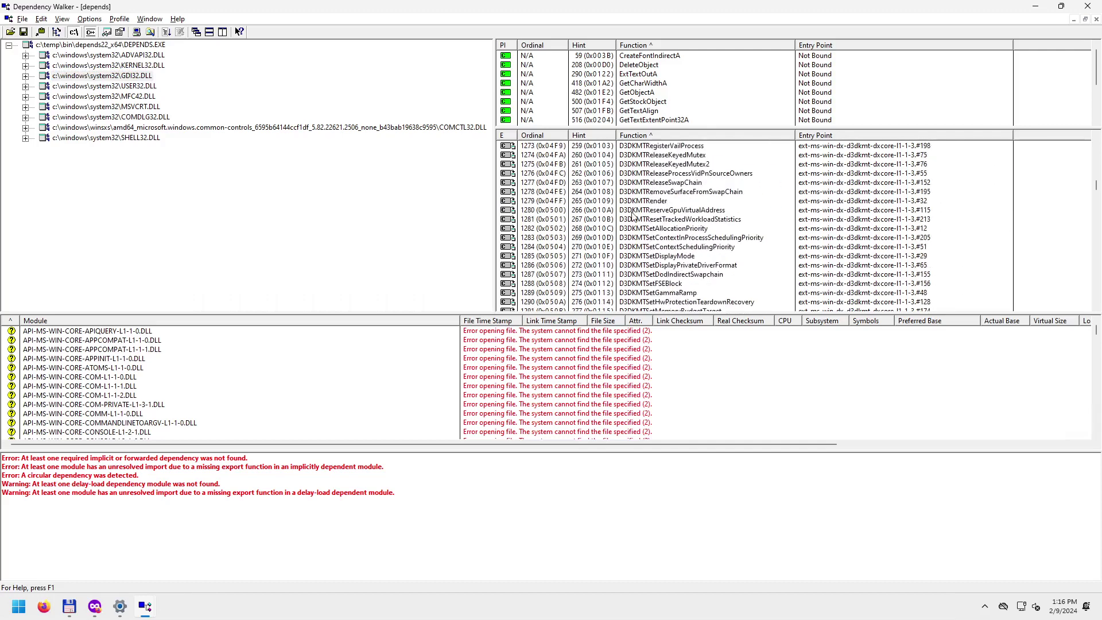
{"action": "scroll", "coordinate": [634, 218], "scroll_direction": "down", "scroll_amount": 5}
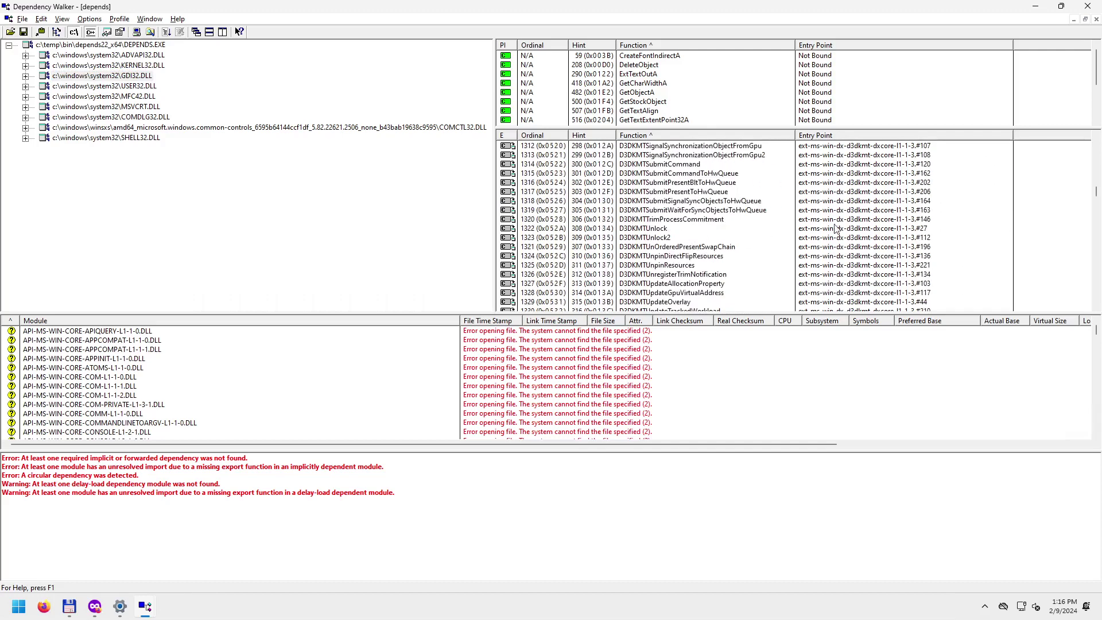
{"action": "left_click_drag", "start_coordinate": [1097, 195], "coordinate": [1096, 227]}
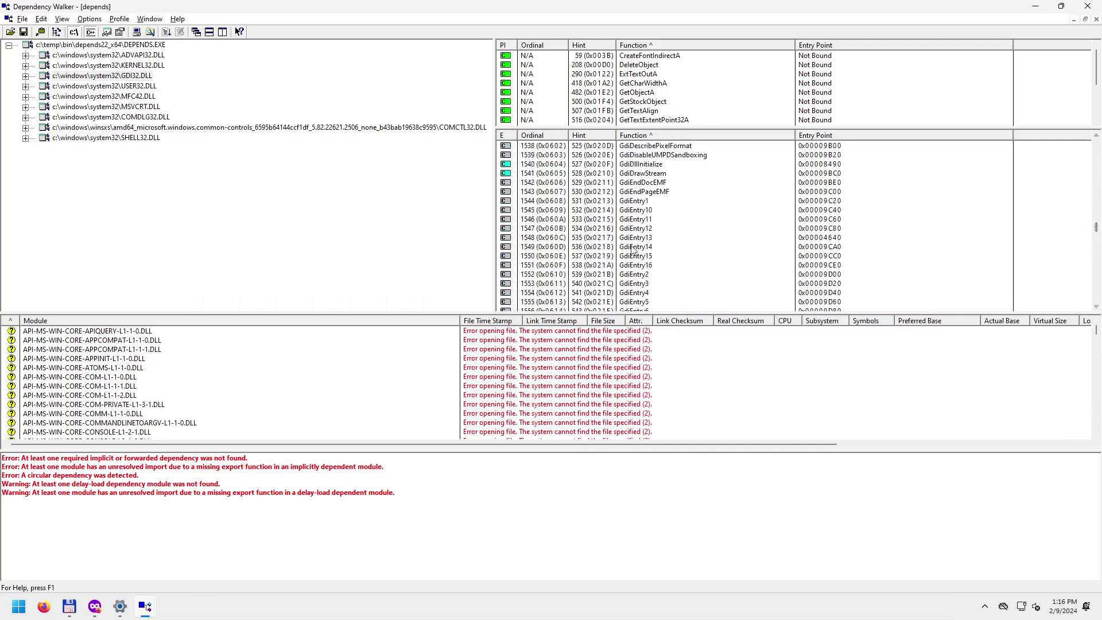
{"action": "left_click", "coordinate": [629, 202]}
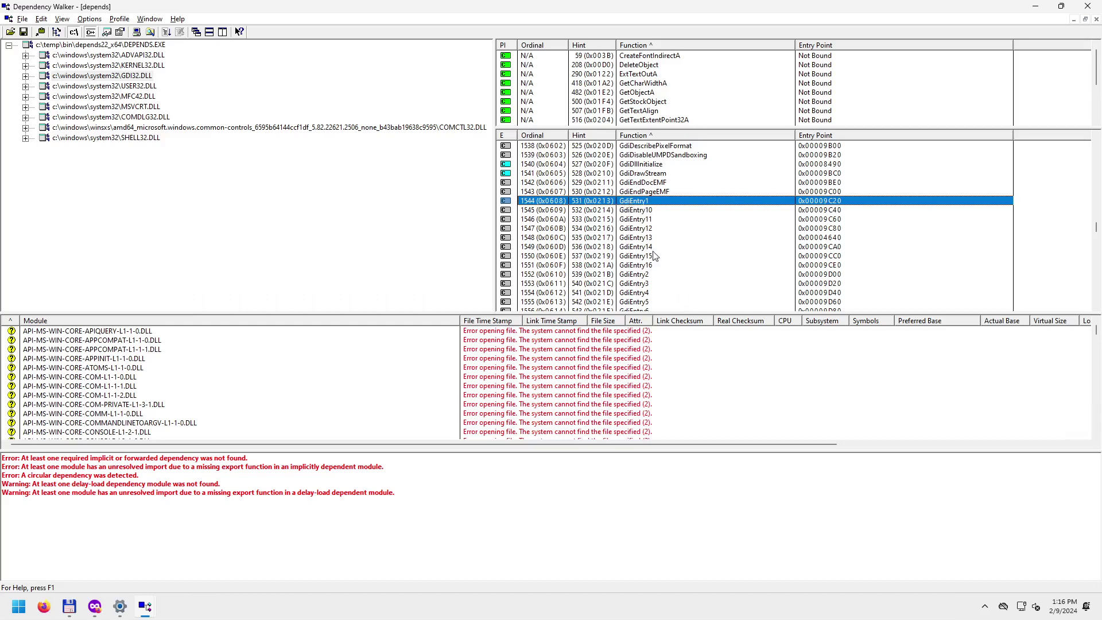
{"action": "scroll", "coordinate": [654, 279], "scroll_direction": "down", "scroll_amount": 20}
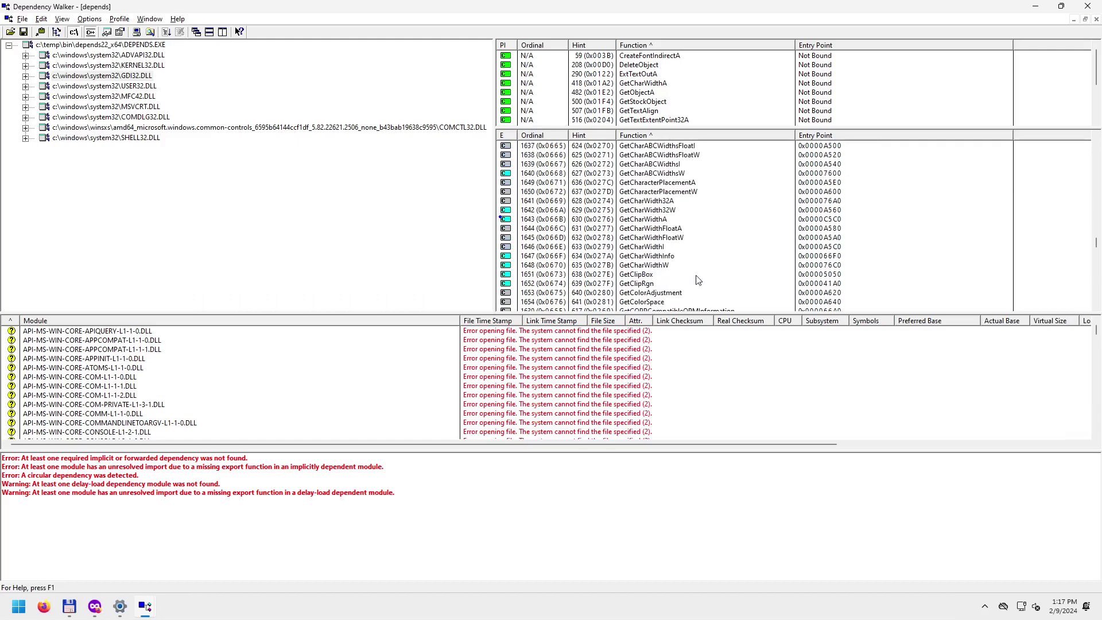
{"action": "left_click_drag", "start_coordinate": [1096, 241], "coordinate": [1097, 318]}
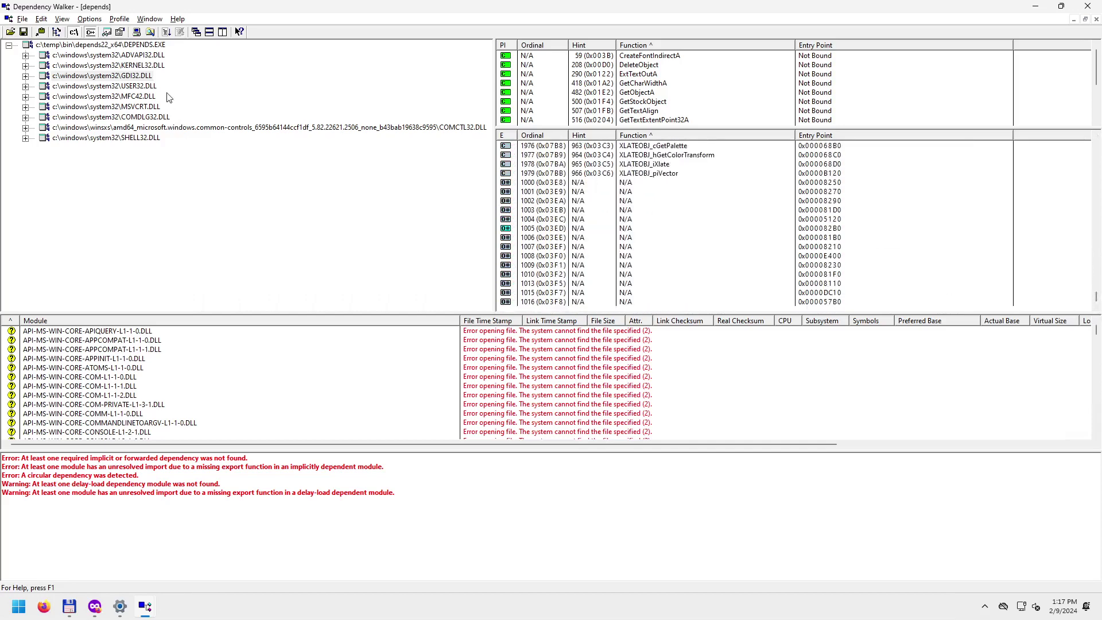
Show the functions of KERNEL32.DLL and highlight AddDllDirectory in its exports.
{"action": "left_click", "coordinate": [146, 55]}
{"action": "left_click", "coordinate": [148, 65]}
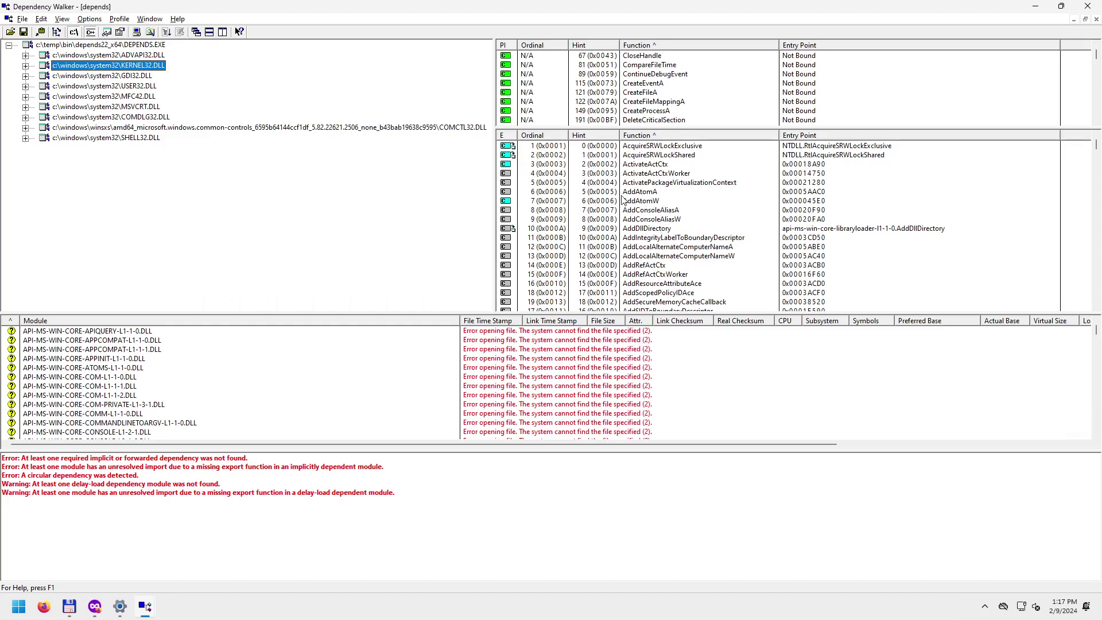
{"action": "scroll", "coordinate": [674, 215], "scroll_direction": "down", "scroll_amount": 1}
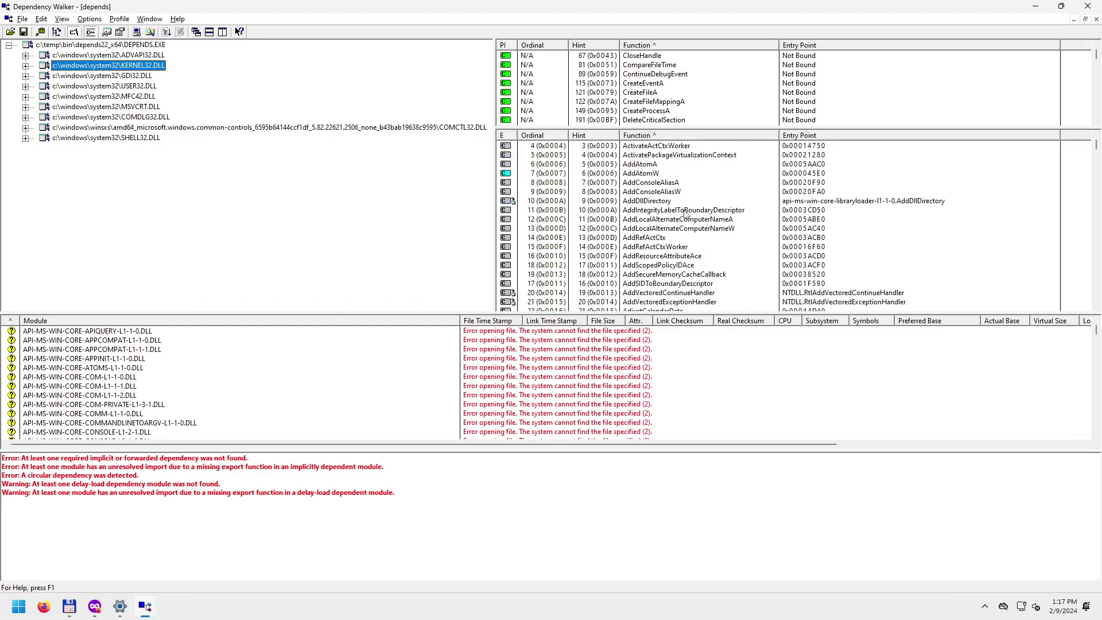
{"action": "left_click", "coordinate": [649, 203]}
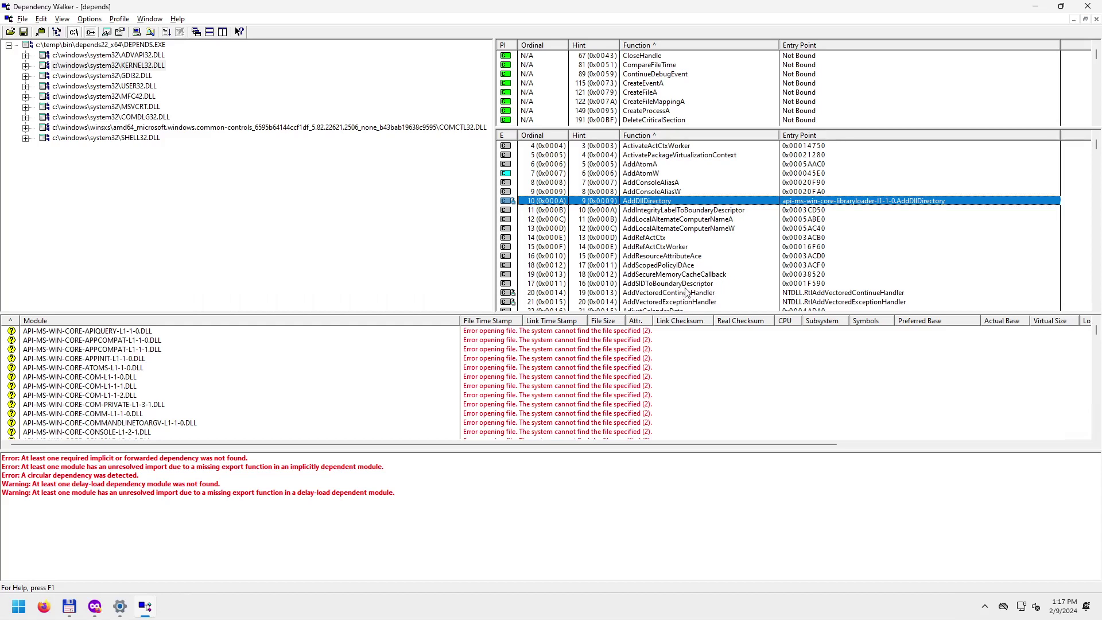
Review the remaining Add functions and the AppPolicy functions in the KERNEL32.DLL exports and highlight AttachConsole.
{"action": "scroll", "coordinate": [693, 282], "scroll_direction": "down", "scroll_amount": 2}
{"action": "scroll", "coordinate": [694, 281], "scroll_direction": "down", "scroll_amount": 2}
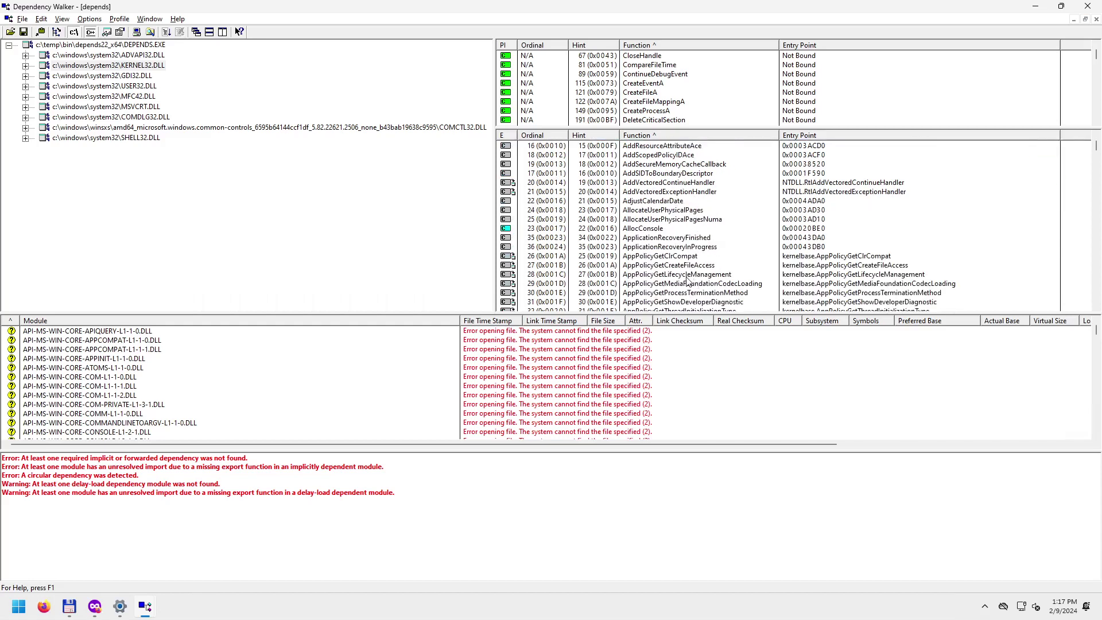
{"action": "scroll", "coordinate": [688, 281], "scroll_direction": "down", "scroll_amount": 6}
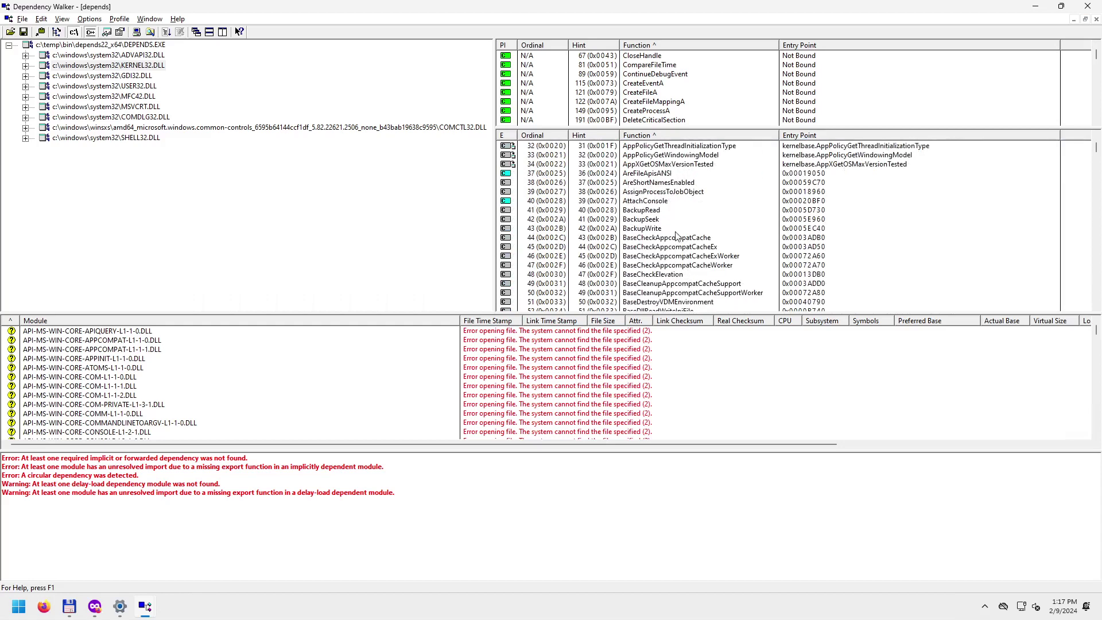
{"action": "left_click", "coordinate": [654, 204]}
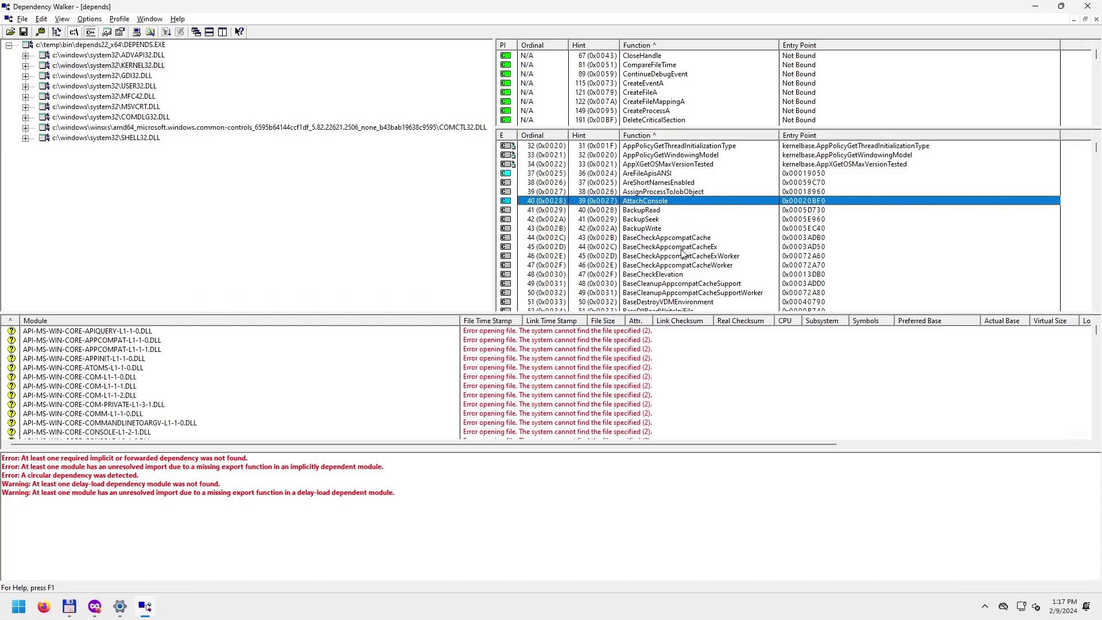
Review the Backup and Base functions in the KERNEL32.DLL exports and highlight Beep.
{"action": "scroll", "coordinate": [670, 272], "scroll_direction": "down", "scroll_amount": 2}
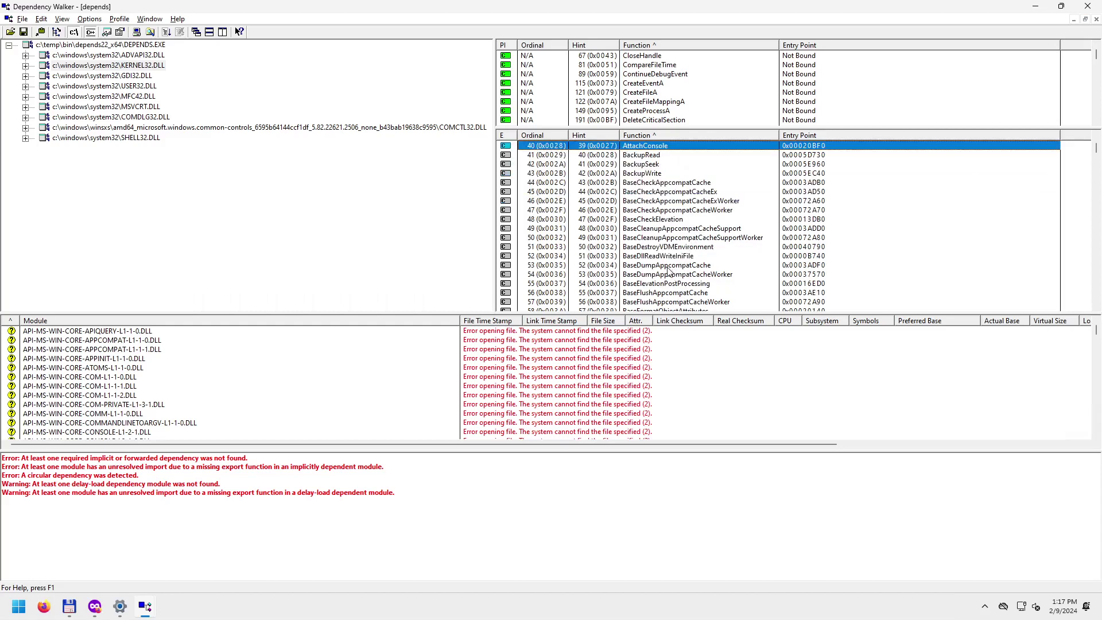
{"action": "scroll", "coordinate": [671, 272], "scroll_direction": "down", "scroll_amount": 3}
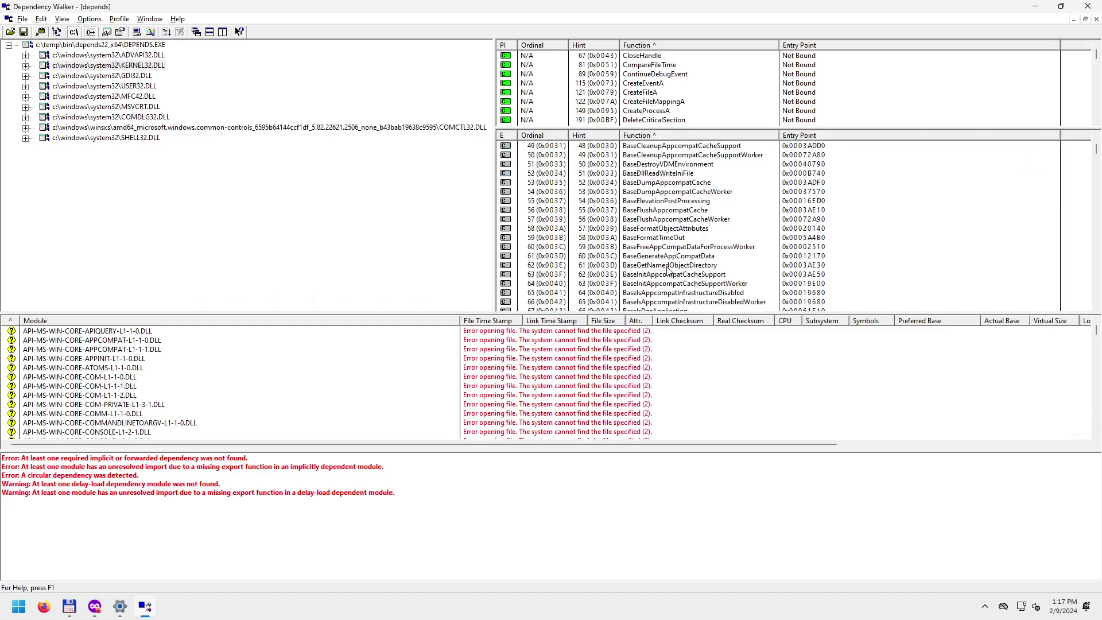
{"action": "scroll", "coordinate": [669, 270], "scroll_direction": "down", "scroll_amount": 3}
{"action": "scroll", "coordinate": [669, 271], "scroll_direction": "down", "scroll_amount": 10}
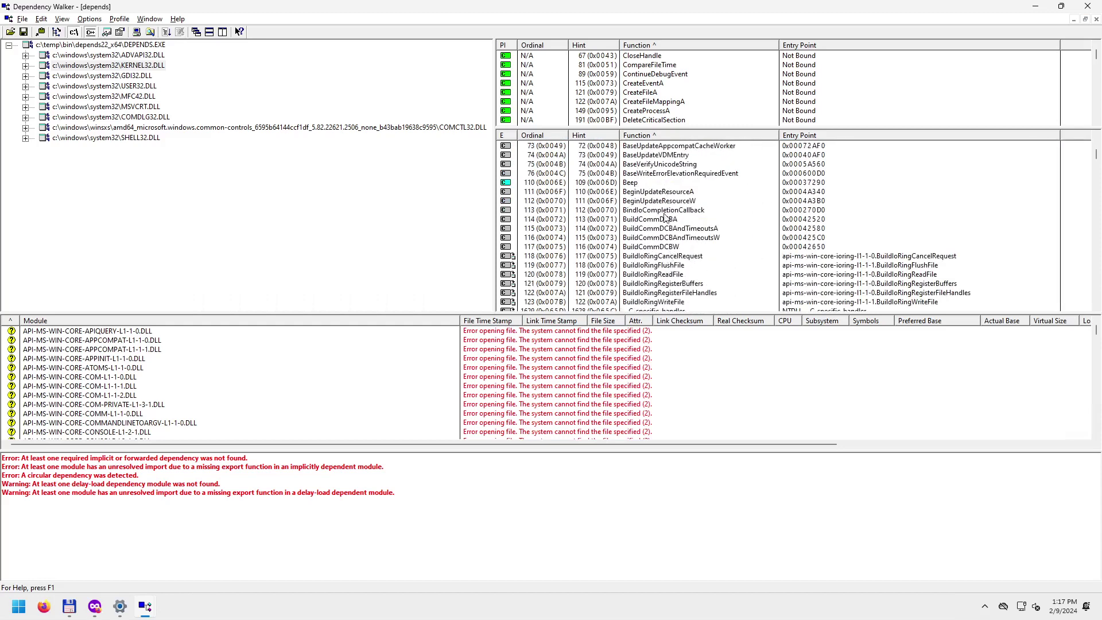
{"action": "left_click", "coordinate": [637, 185]}
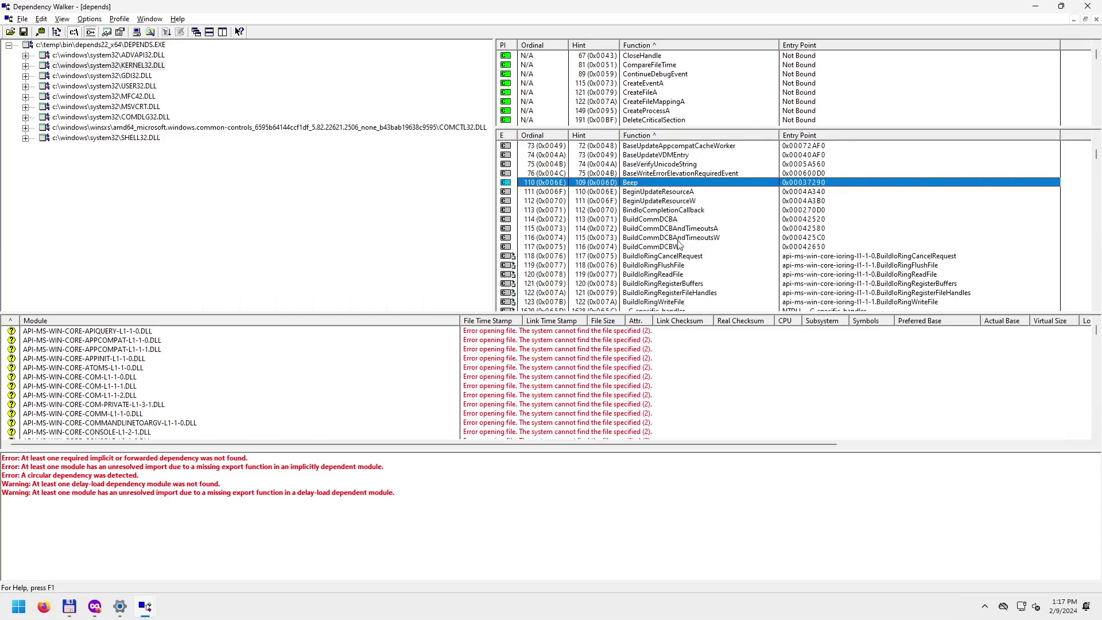
Review the Build functions in the KERNEL32.DLL exports, highlight CallNamedPipeA, and look over the Cancel functions.
{"action": "scroll", "coordinate": [678, 245], "scroll_direction": "down", "scroll_amount": 3}
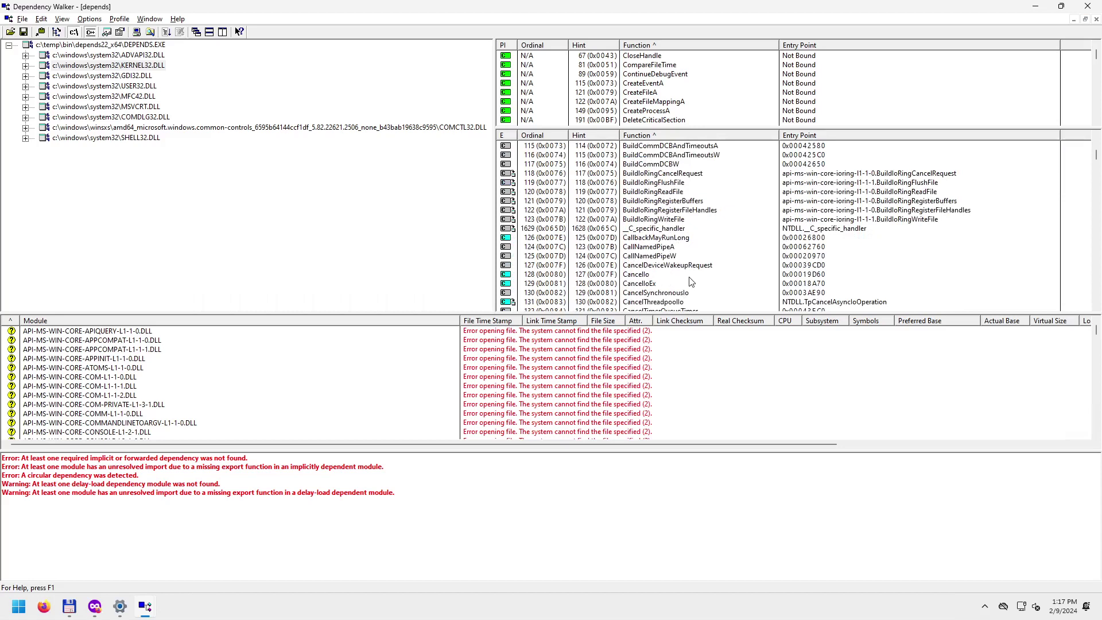
{"action": "left_click", "coordinate": [659, 248]}
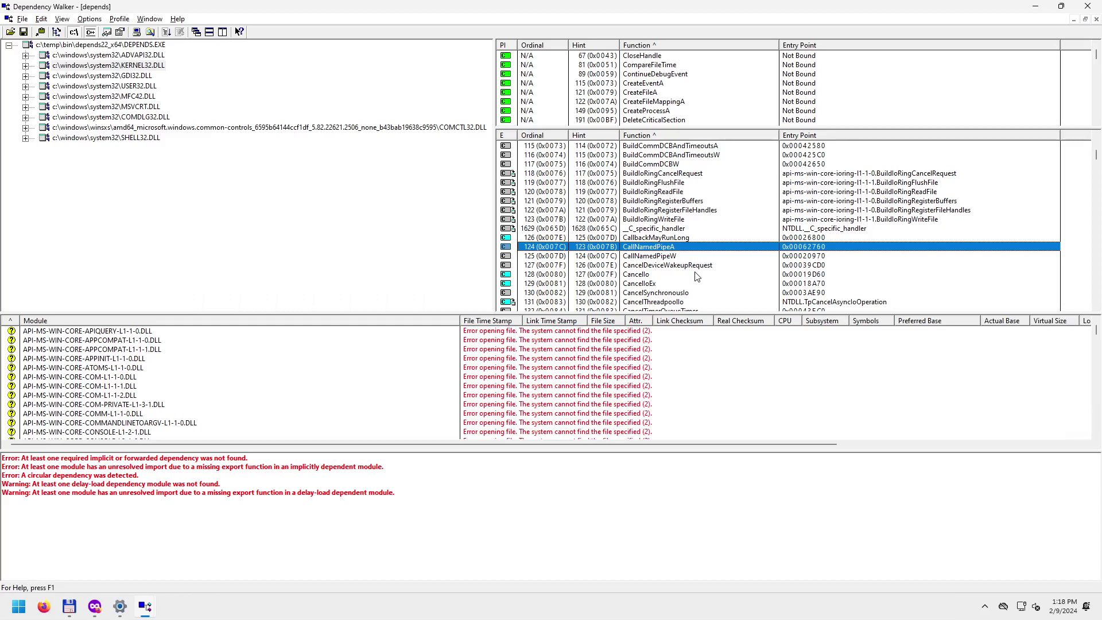
{"action": "scroll", "coordinate": [694, 264], "scroll_direction": "down", "scroll_amount": 1}
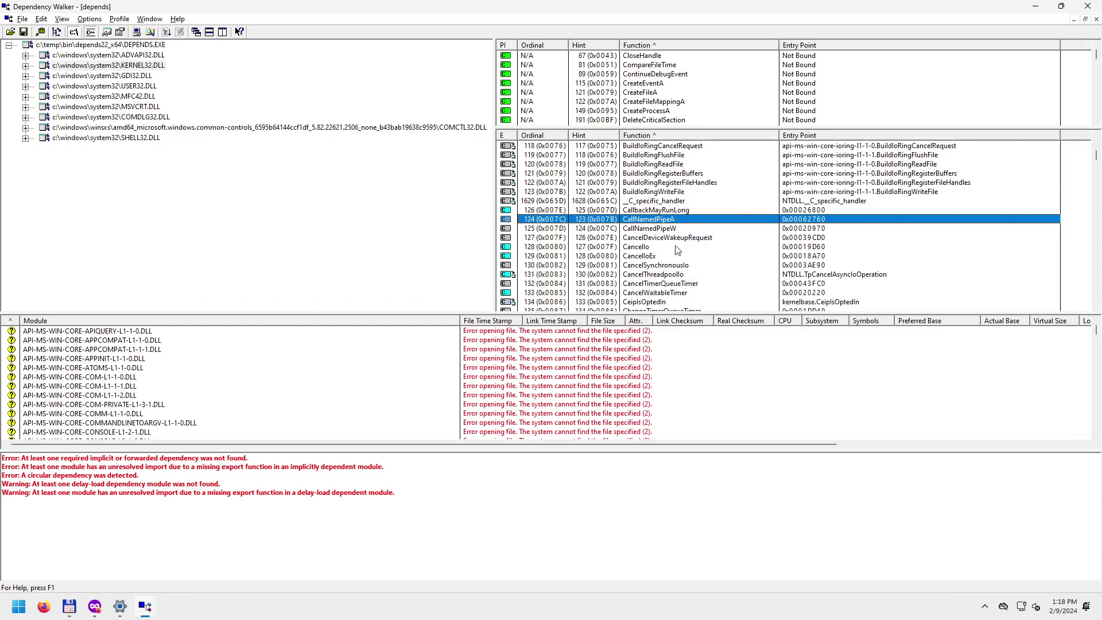
{"action": "scroll", "coordinate": [678, 250], "scroll_direction": "down", "scroll_amount": 1}
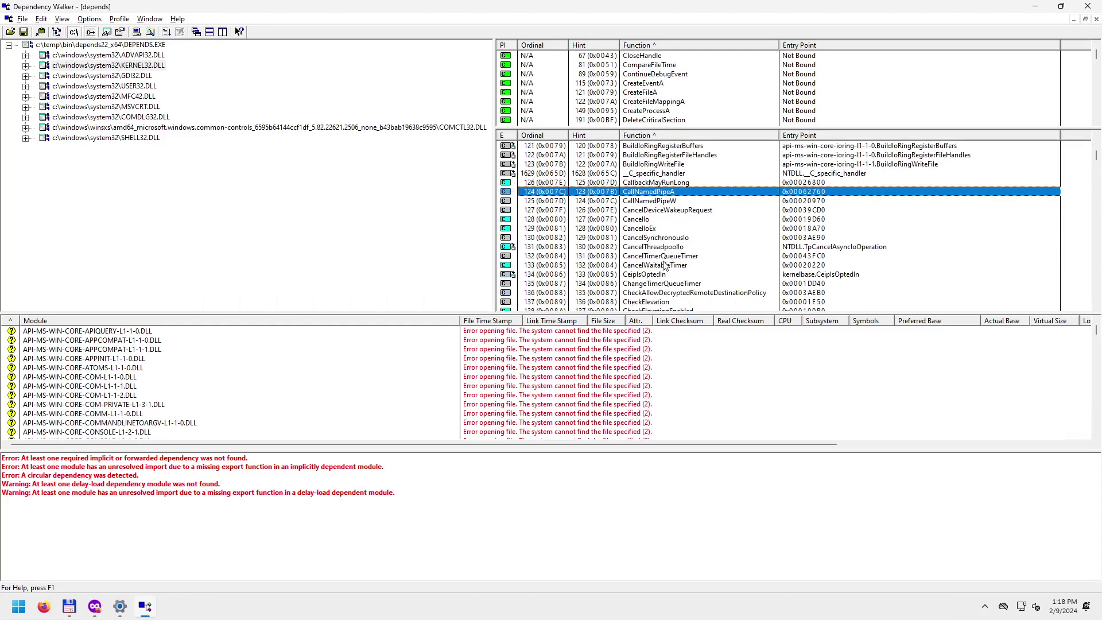
Review the Check and Clear functions in the KERNEL32.DLL exports and highlight CloseHandle.
{"action": "scroll", "coordinate": [671, 274], "scroll_direction": "down", "scroll_amount": 2}
{"action": "scroll", "coordinate": [672, 276], "scroll_direction": "down", "scroll_amount": 1}
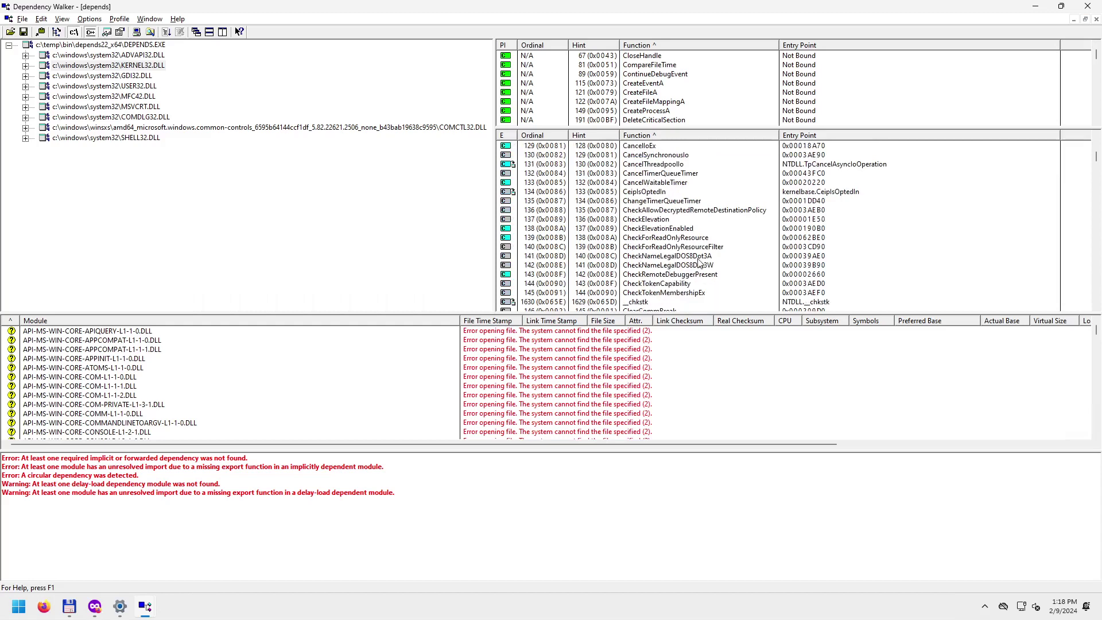
{"action": "scroll", "coordinate": [677, 245], "scroll_direction": "down", "scroll_amount": 1}
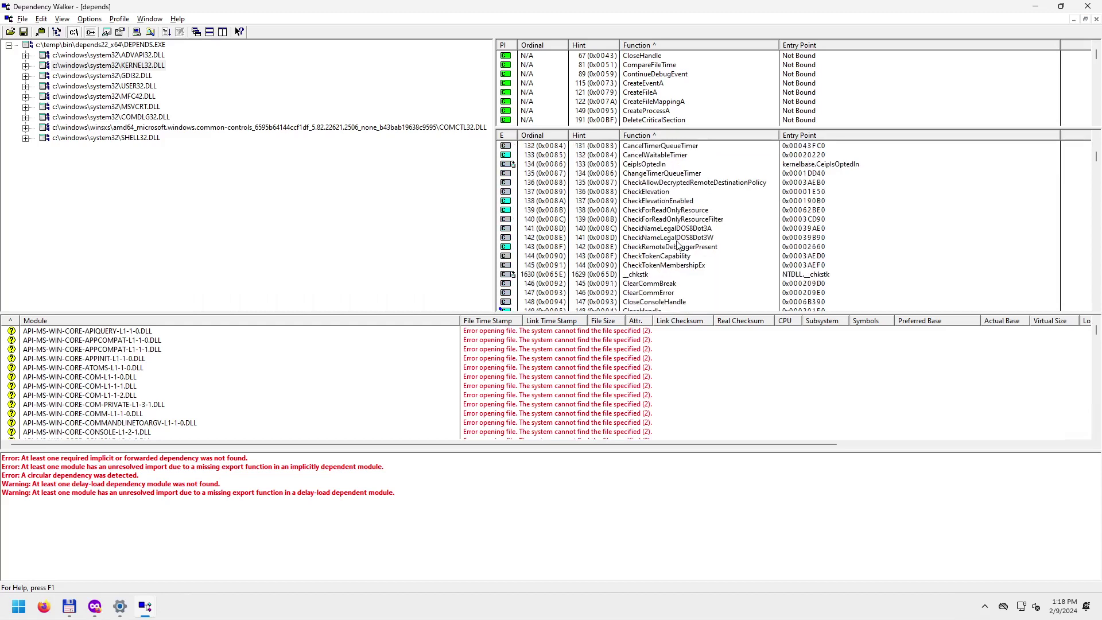
{"action": "scroll", "coordinate": [677, 246], "scroll_direction": "down", "scroll_amount": 3}
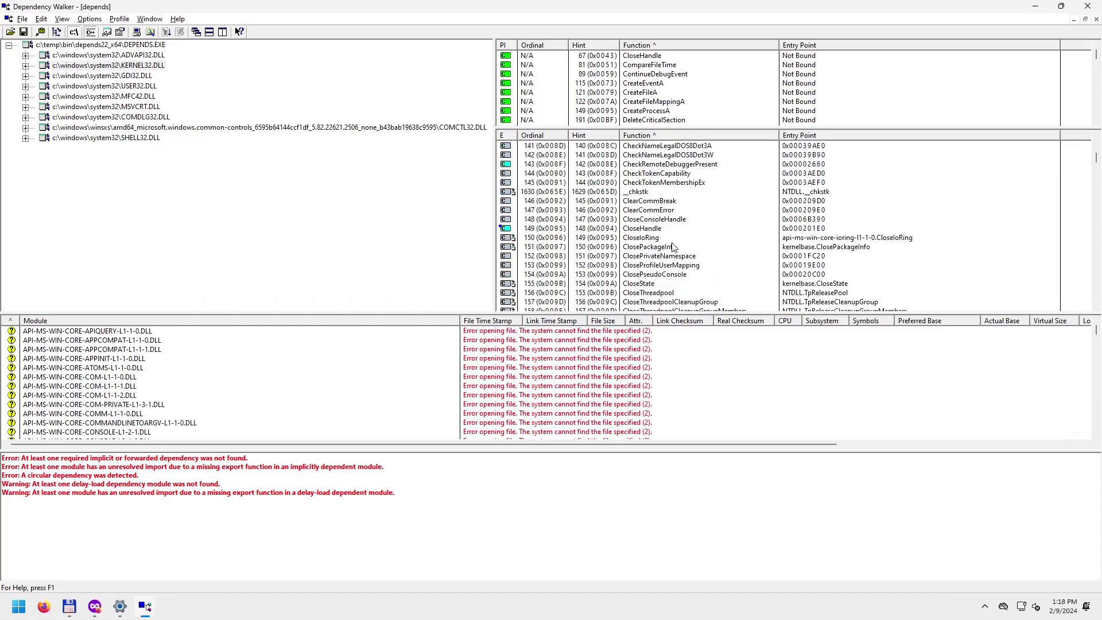
{"action": "scroll", "coordinate": [672, 235], "scroll_direction": "down", "scroll_amount": 1}
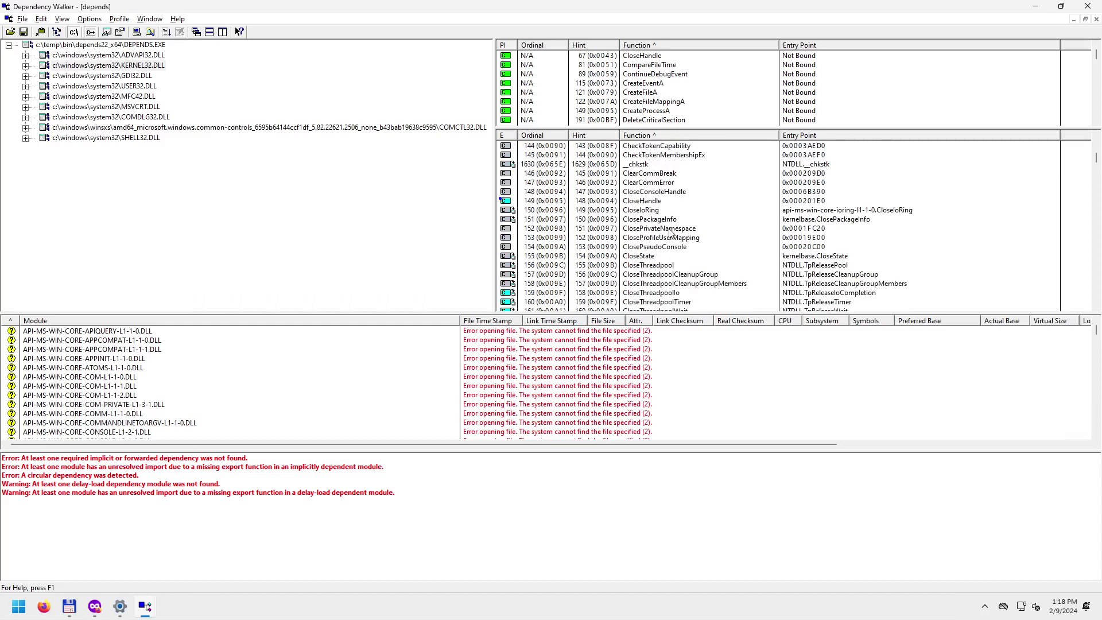
{"action": "left_click", "coordinate": [662, 200]}
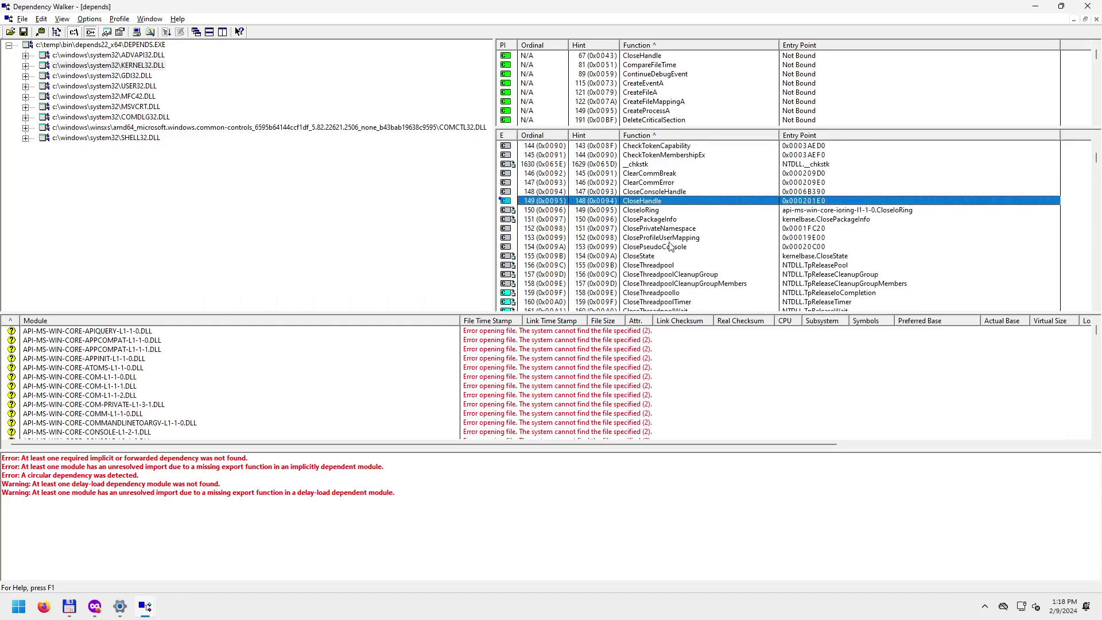
Highlight CloseState, CloseThreadpool and CloseThreadpoolWork in the KERNEL32.DLL exports to inspect their forwarded entry points.
{"action": "left_click", "coordinate": [662, 257]}
{"action": "scroll", "coordinate": [691, 294], "scroll_direction": "down", "scroll_amount": 2}
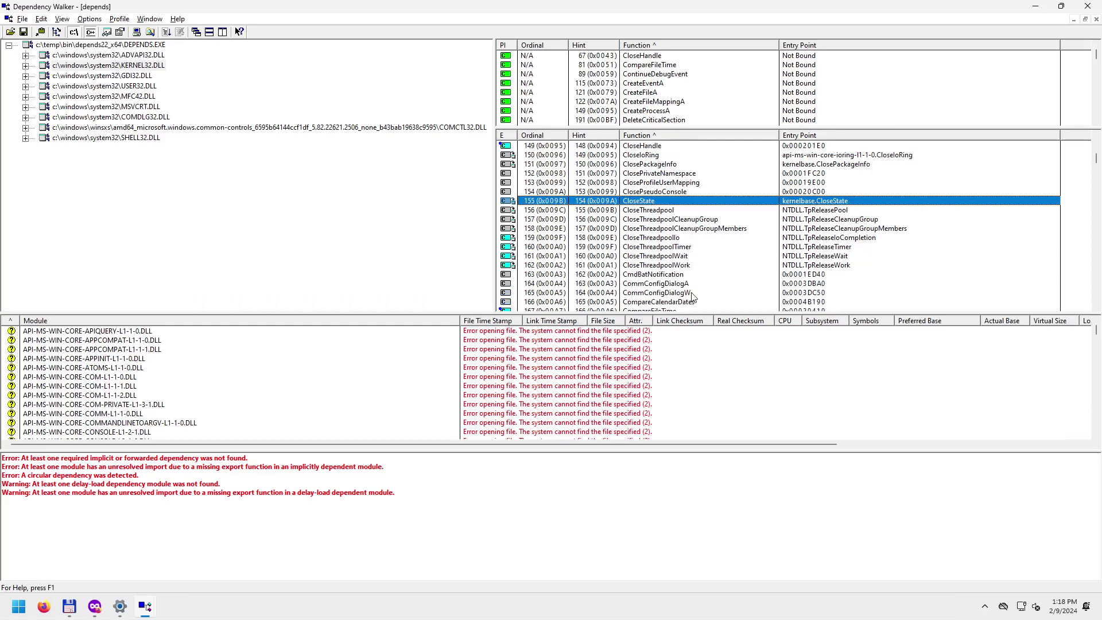
{"action": "scroll", "coordinate": [687, 280], "scroll_direction": "down", "scroll_amount": 1}
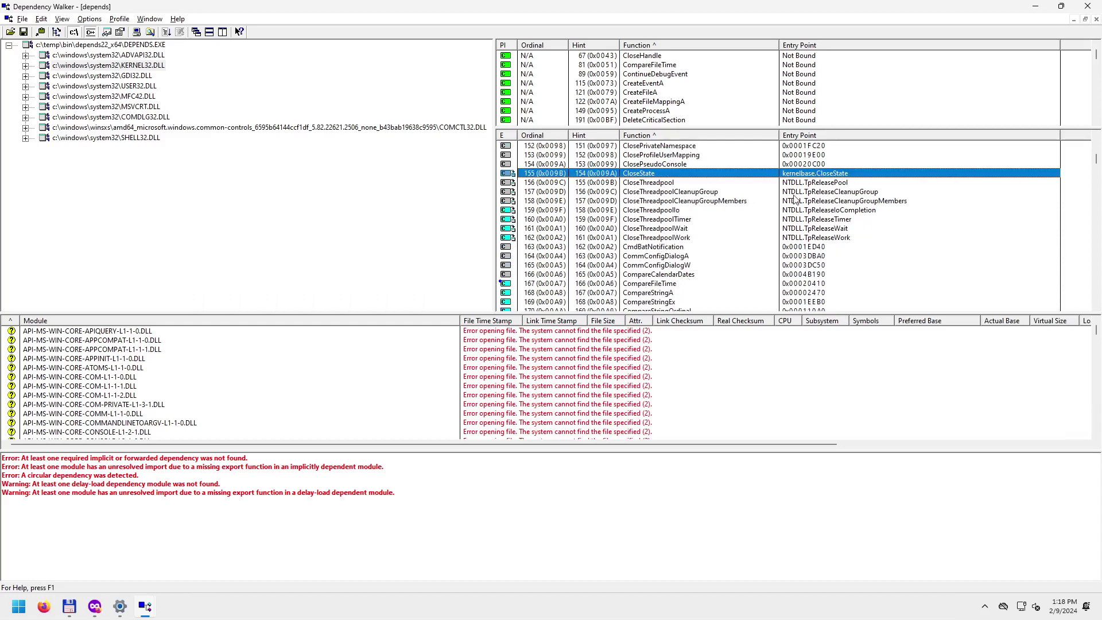
{"action": "left_click", "coordinate": [813, 185]}
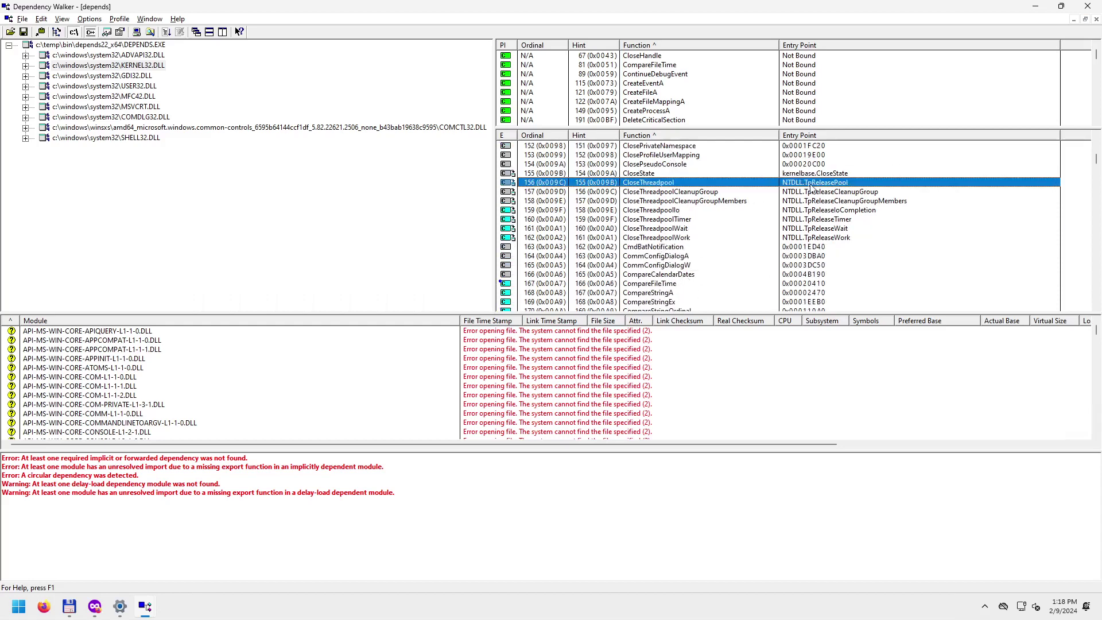
{"action": "left_click", "coordinate": [659, 238]}
Highlight CompareStringW, CompareStringEx and CompareStringA in turn in the KERNEL32.DLL exports.
{"action": "scroll", "coordinate": [670, 278], "scroll_direction": "down", "scroll_amount": 3}
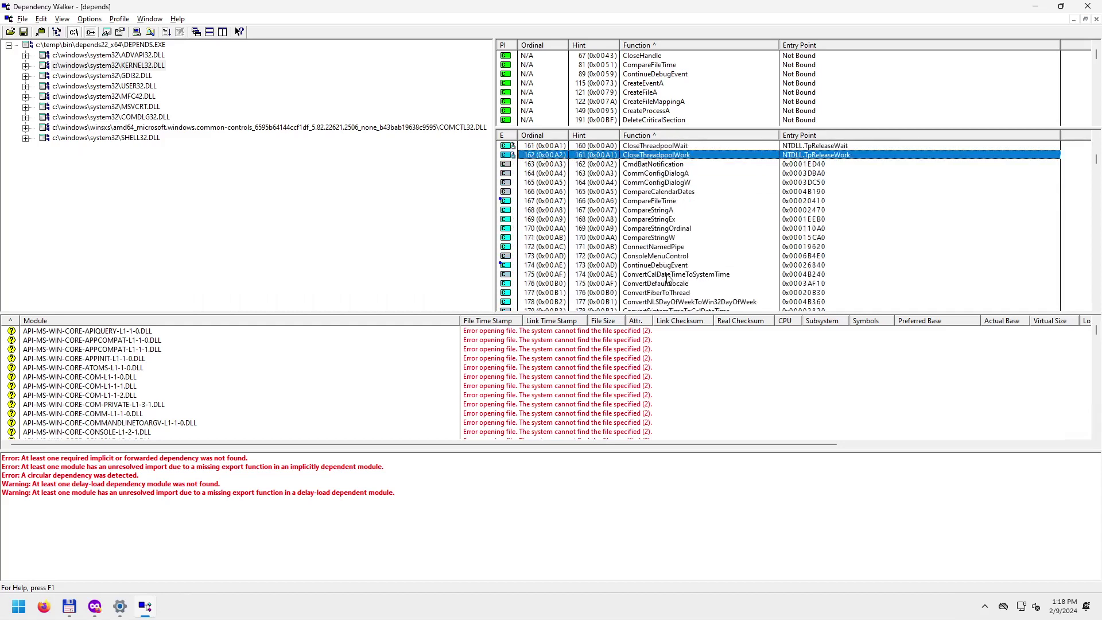
{"action": "left_click", "coordinate": [667, 238]}
{"action": "left_click", "coordinate": [664, 220]}
{"action": "left_click", "coordinate": [663, 210]}
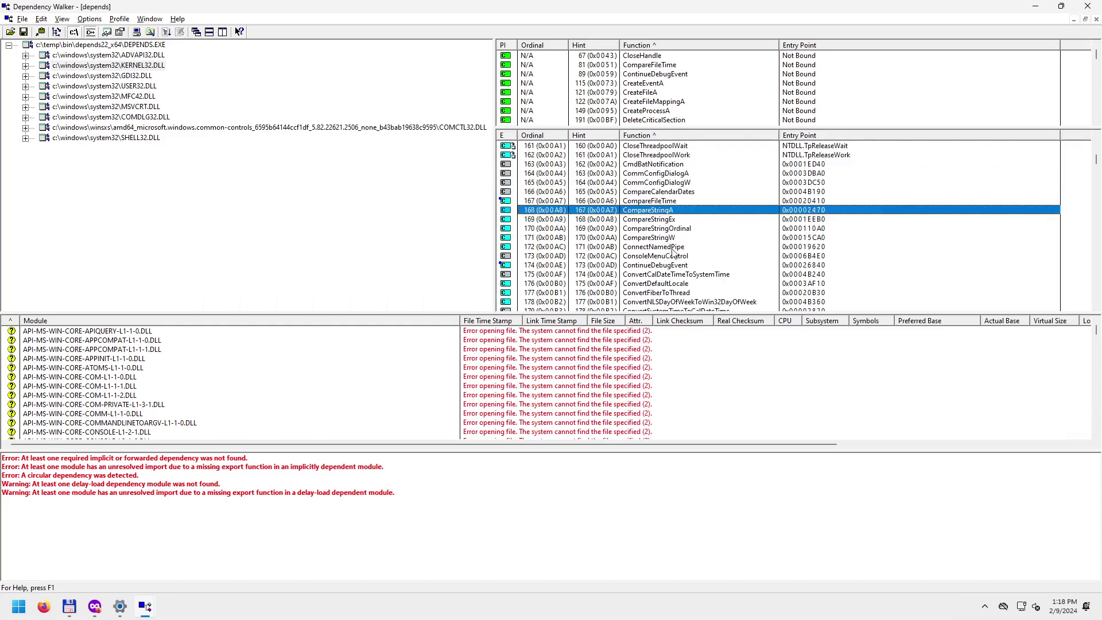
Review the Convert functions in the KERNEL32.DLL exports, highlighting ConvertFiberToThread, ConvertThreadToFiber and ConvertThreadToFiberEx.
{"action": "scroll", "coordinate": [676, 300], "scroll_direction": "down", "scroll_amount": 1}
{"action": "scroll", "coordinate": [677, 301], "scroll_direction": "down", "scroll_amount": 1}
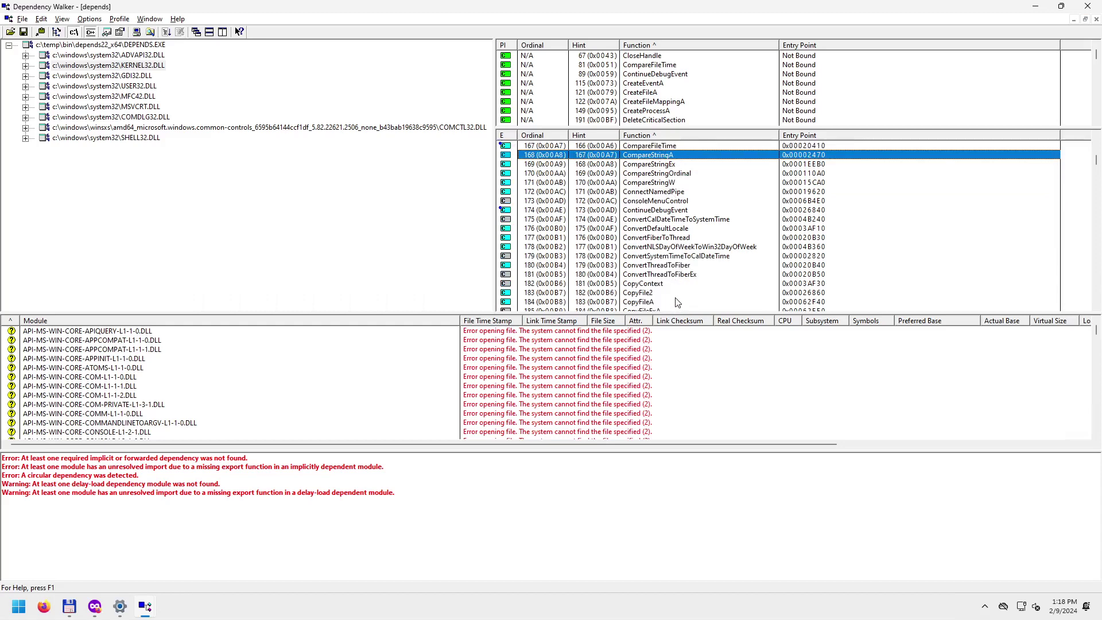
{"action": "scroll", "coordinate": [677, 300], "scroll_direction": "down", "scroll_amount": 2}
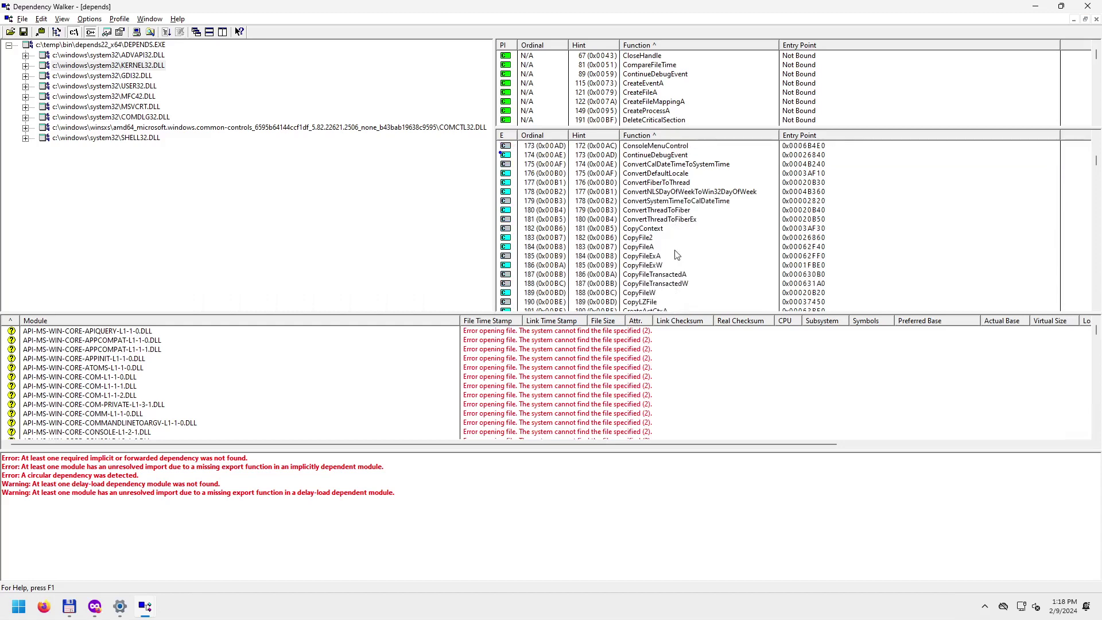
{"action": "left_click", "coordinate": [668, 183]}
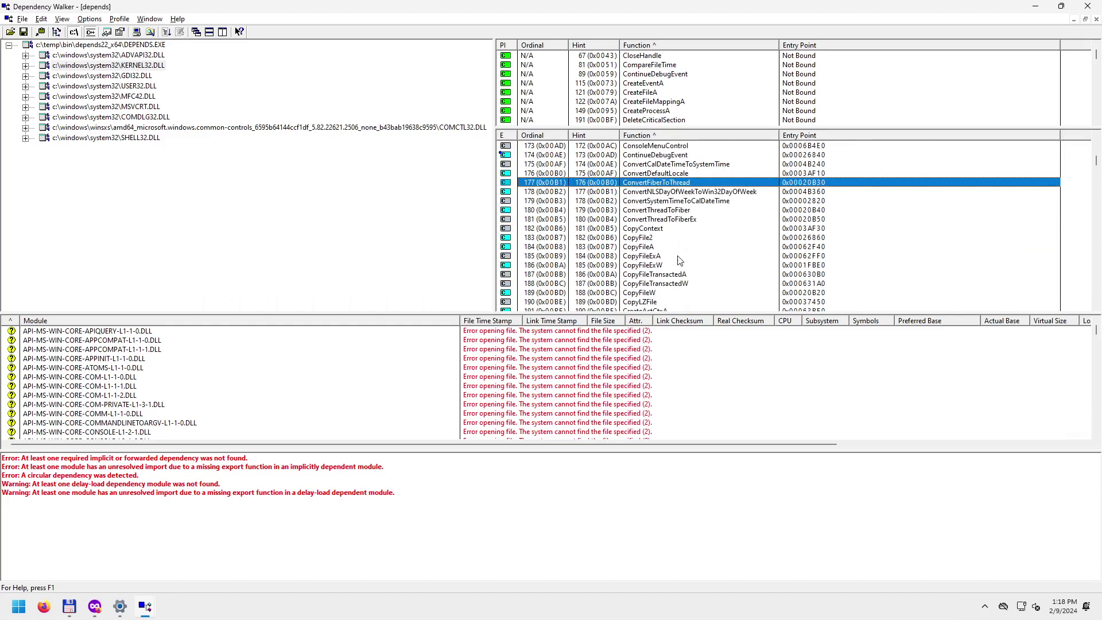
{"action": "left_click", "coordinate": [670, 211]}
{"action": "left_click", "coordinate": [672, 221]}
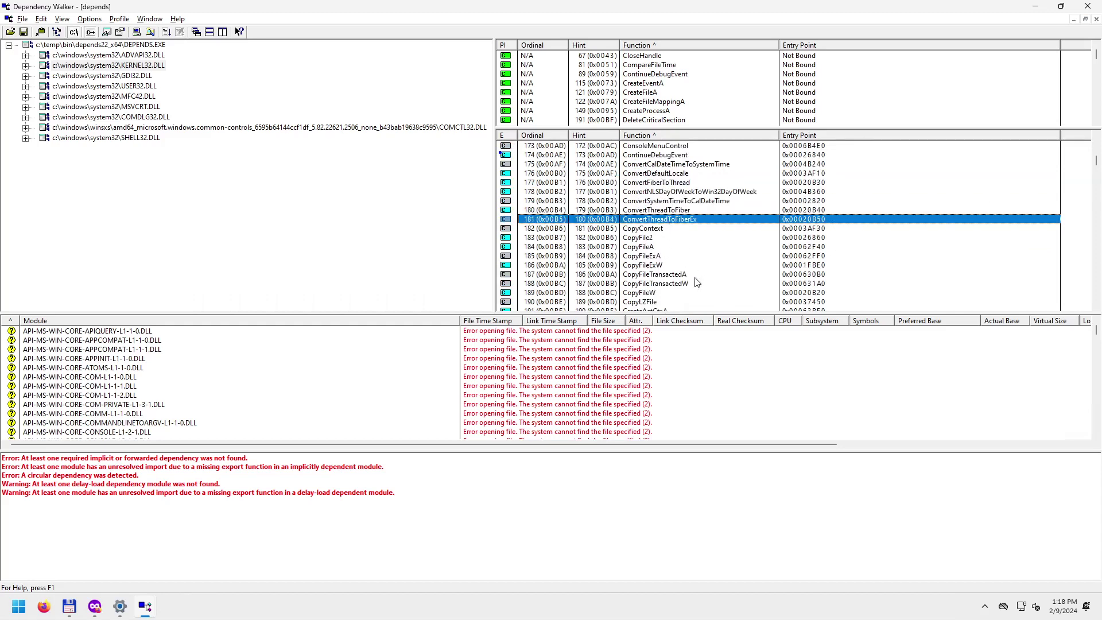
Review the Copy functions in the KERNEL32.DLL exports, highlighting CopyFile2, and continue to the Create functions to highlight CreateDirectoryA.
{"action": "scroll", "coordinate": [696, 280], "scroll_direction": "down", "scroll_amount": 1}
{"action": "left_click", "coordinate": [641, 211]}
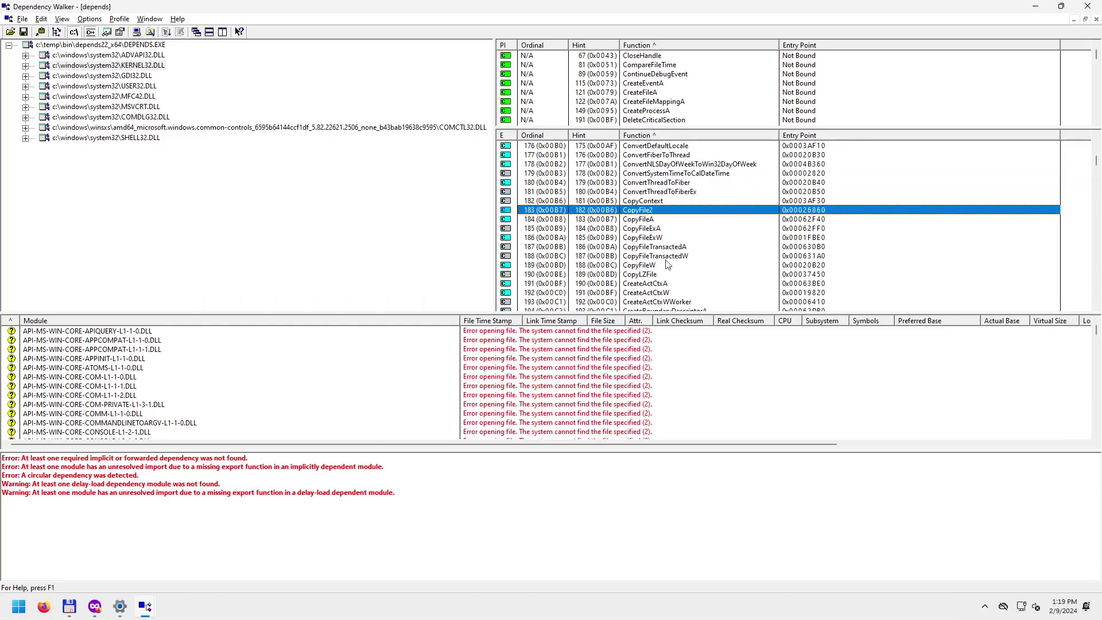
{"action": "scroll", "coordinate": [675, 291], "scroll_direction": "down", "scroll_amount": 2}
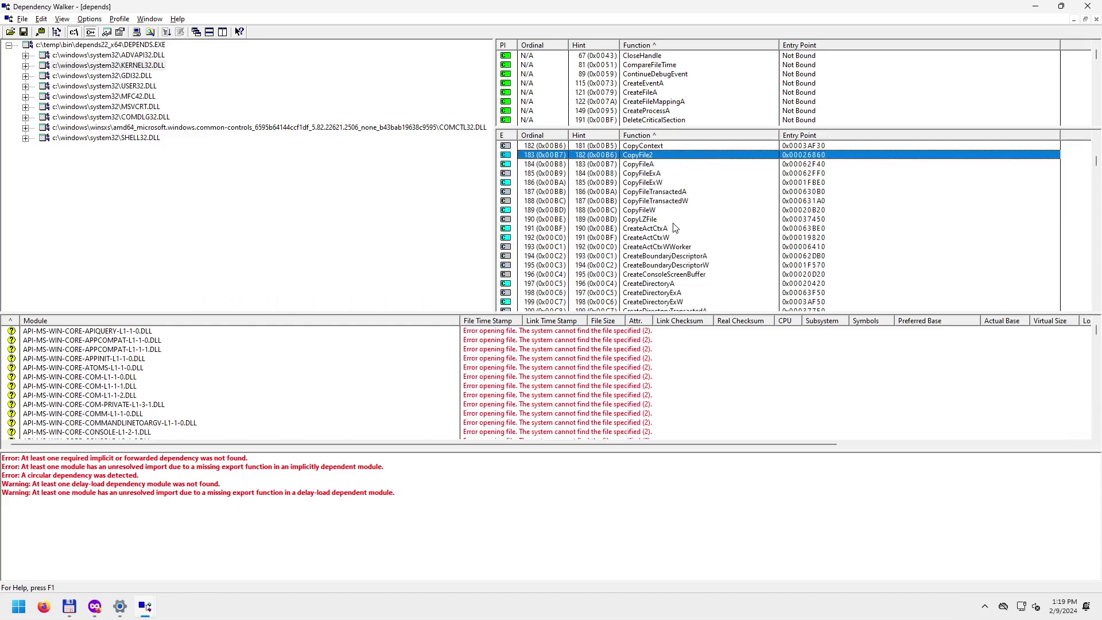
{"action": "scroll", "coordinate": [672, 230], "scroll_direction": "down", "scroll_amount": 2}
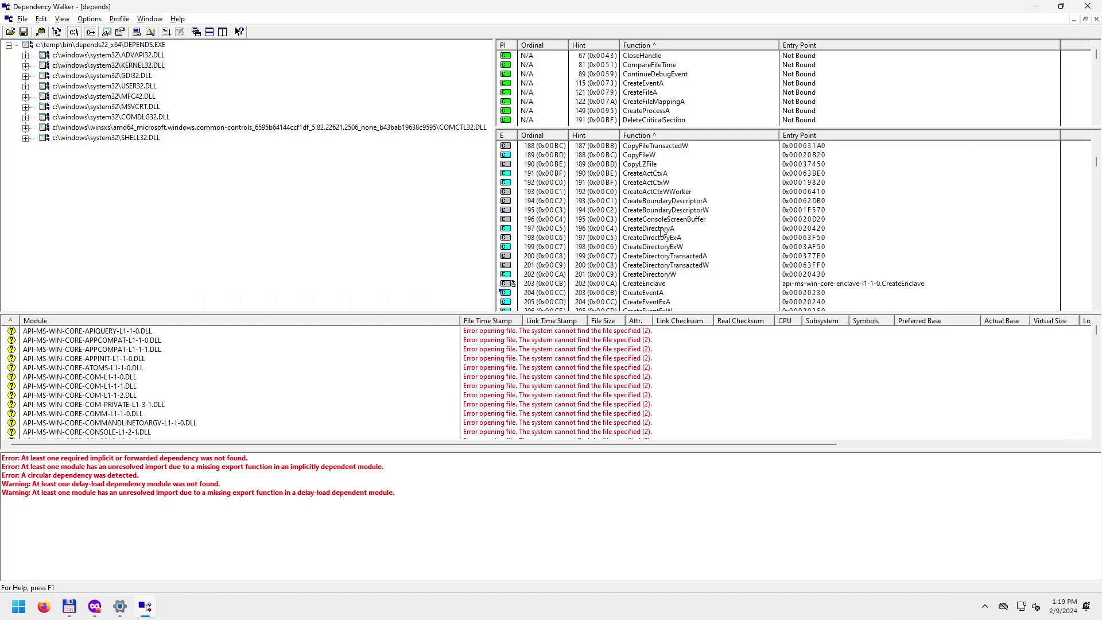
{"action": "left_click", "coordinate": [664, 230]}
Highlight CreateEventA in the KERNEL32.DLL exports and examine CreateFiber, CreateFiberEx and CreateFile2, returning to CreateFiber.
{"action": "scroll", "coordinate": [698, 304], "scroll_direction": "down", "scroll_amount": 3}
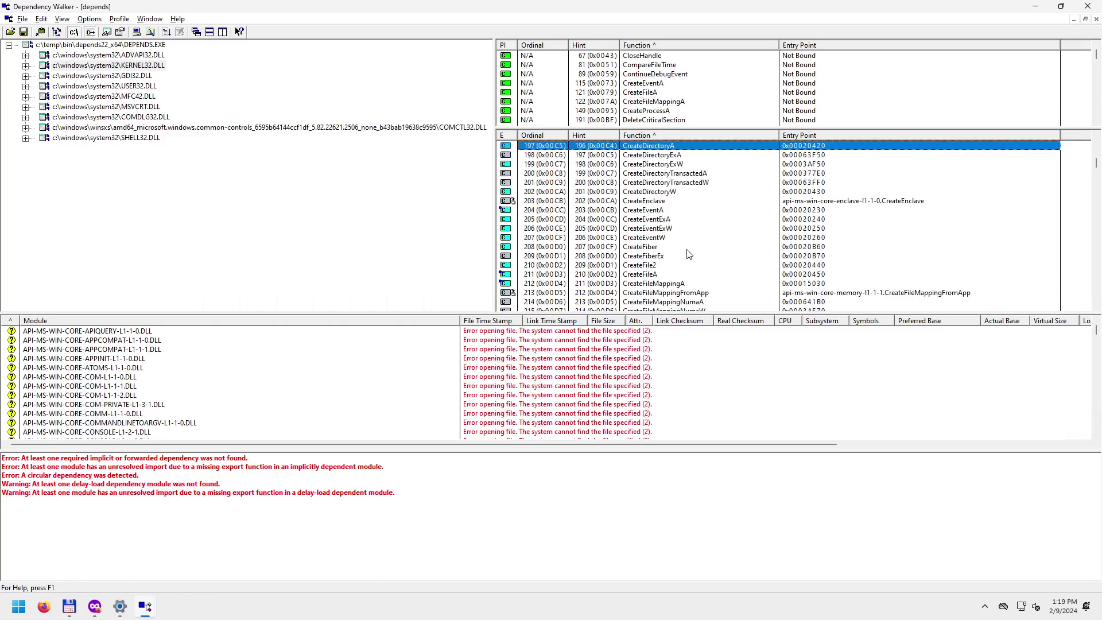
{"action": "left_click", "coordinate": [645, 210]}
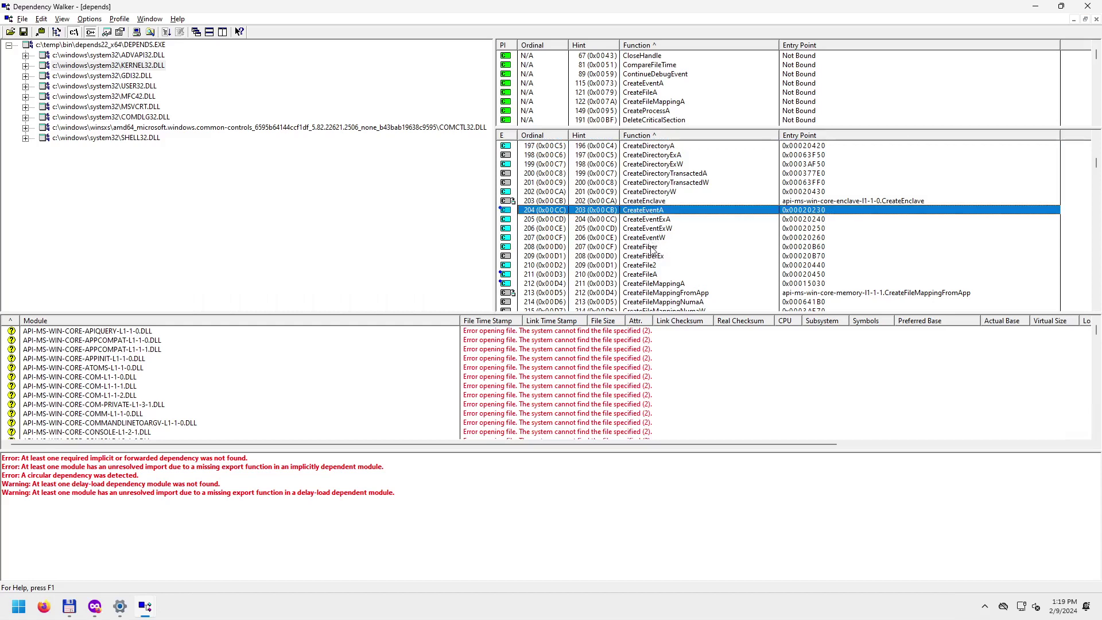
{"action": "scroll", "coordinate": [661, 280], "scroll_direction": "down", "scroll_amount": 1}
{"action": "left_click", "coordinate": [647, 220]}
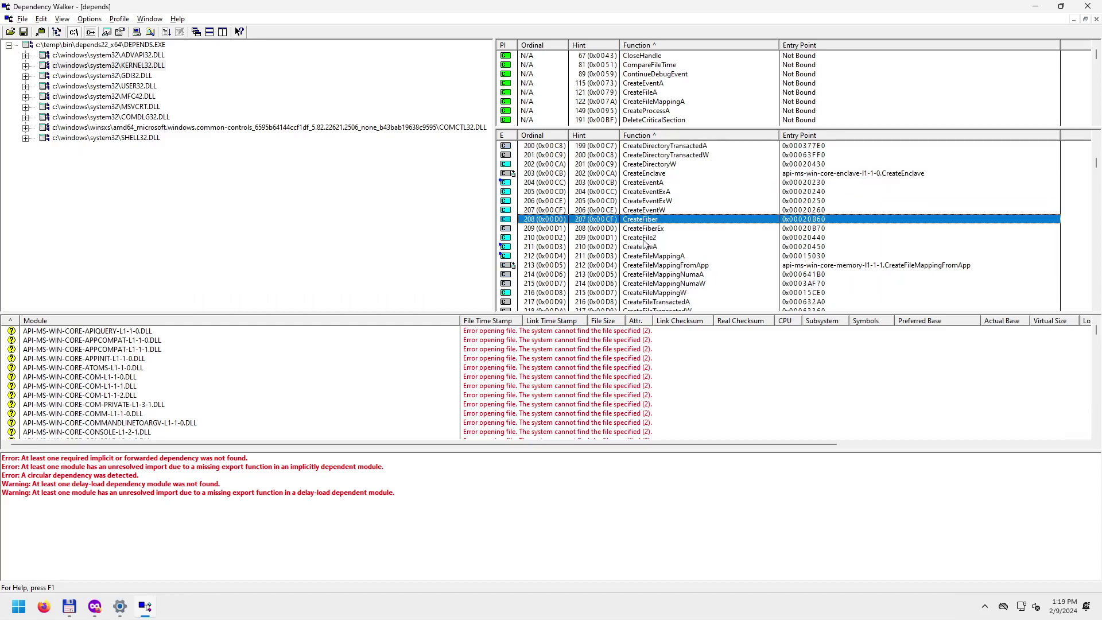
{"action": "left_click", "coordinate": [643, 238]}
{"action": "left_click", "coordinate": [647, 229]}
{"action": "left_click", "coordinate": [644, 220]}
Highlight CreateFile2 and CreateFileMappingNumaA while reviewing the file and file mapping functions in the KERNEL32.DLL exports.
{"action": "scroll", "coordinate": [654, 238], "scroll_direction": "down", "scroll_amount": 2}
{"action": "left_click", "coordinate": [639, 184]}
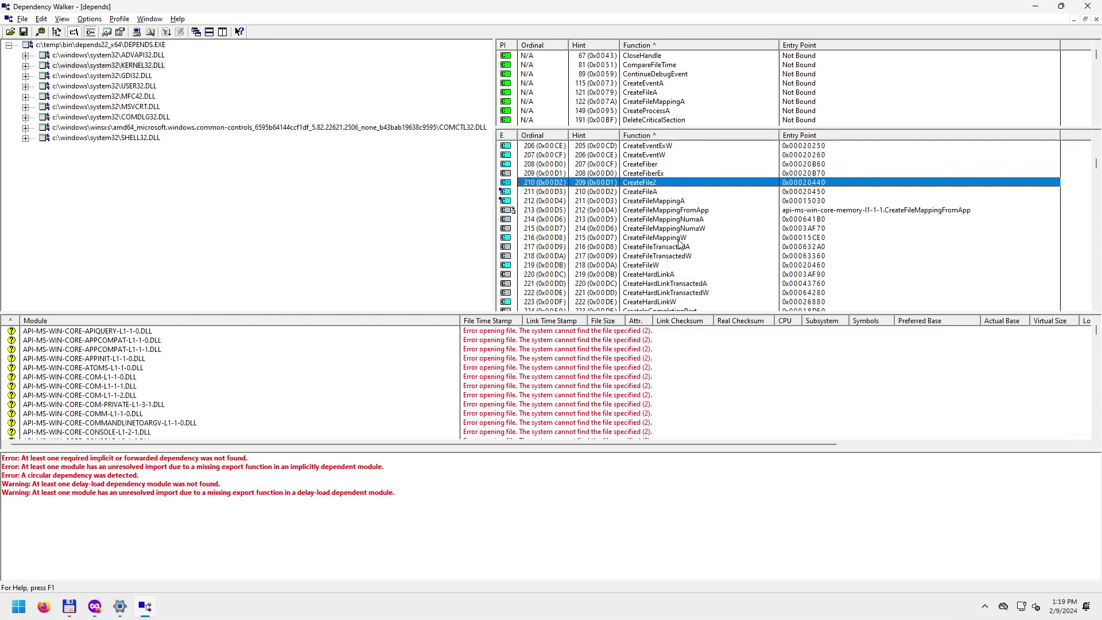
{"action": "scroll", "coordinate": [664, 254], "scroll_direction": "down", "scroll_amount": 1}
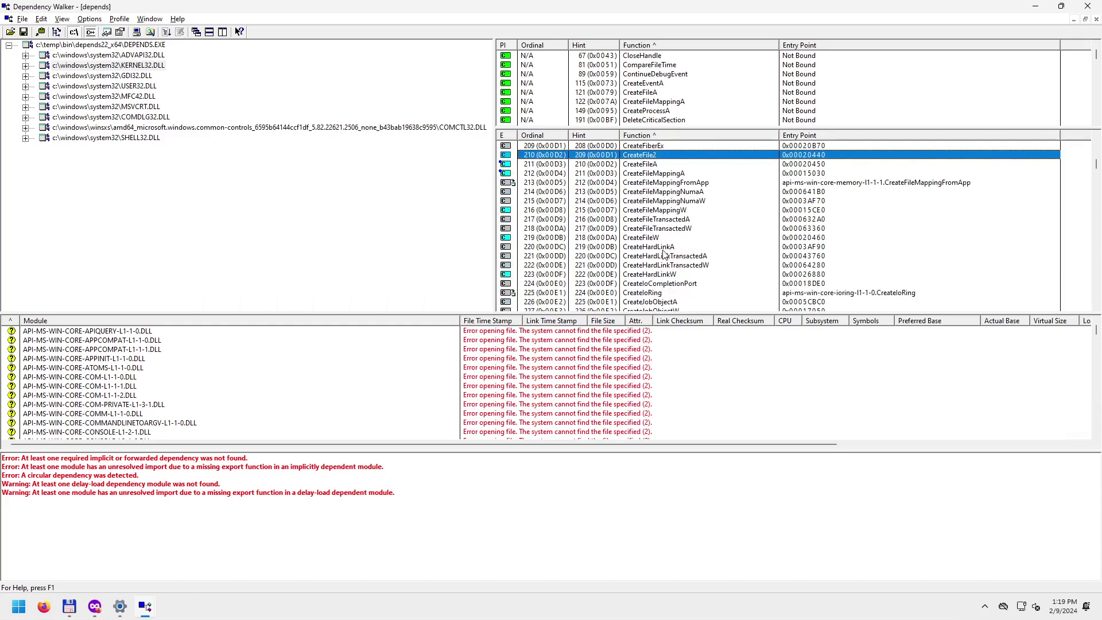
{"action": "left_click", "coordinate": [678, 194]}
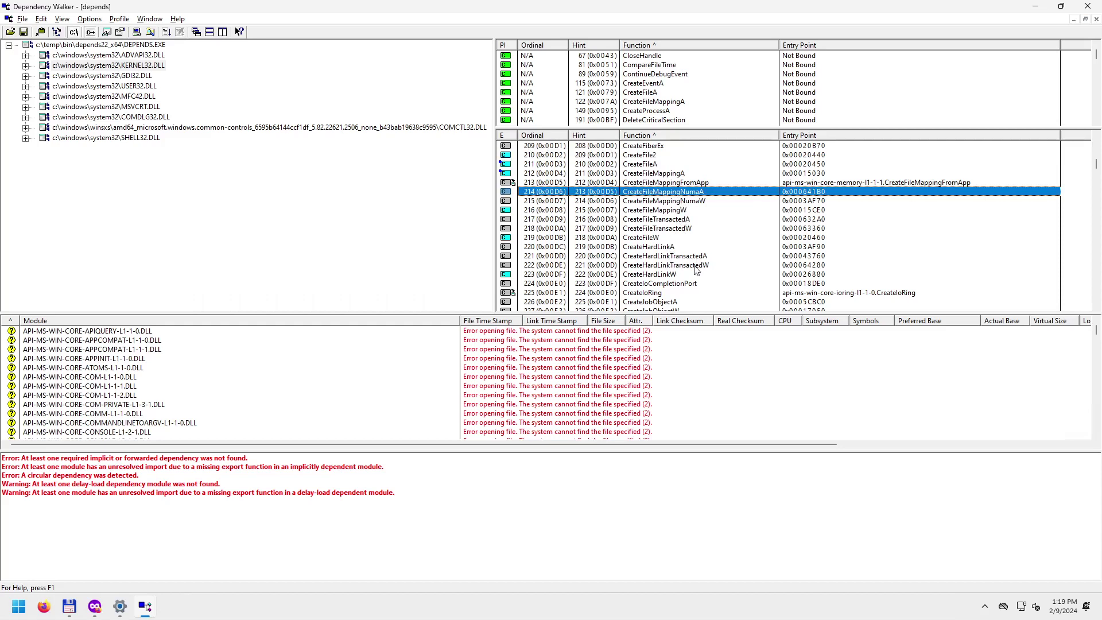
Compare the CreateFileW and CreateFileA exports of KERNEL32.DLL by highlighting them alternately, ending on CreateFileA.
{"action": "scroll", "coordinate": [677, 271], "scroll_direction": "down", "scroll_amount": 2}
{"action": "scroll", "coordinate": [671, 263], "scroll_direction": "up", "scroll_amount": 2}
{"action": "left_click", "coordinate": [654, 239]}
{"action": "left_click", "coordinate": [655, 165]}
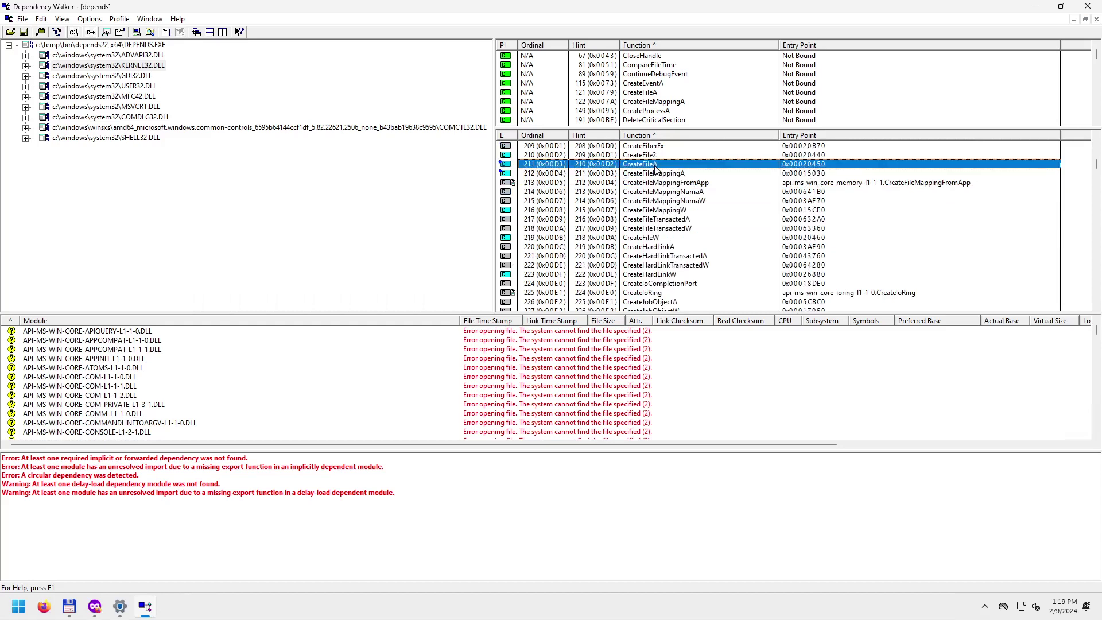
{"action": "left_click", "coordinate": [658, 238]}
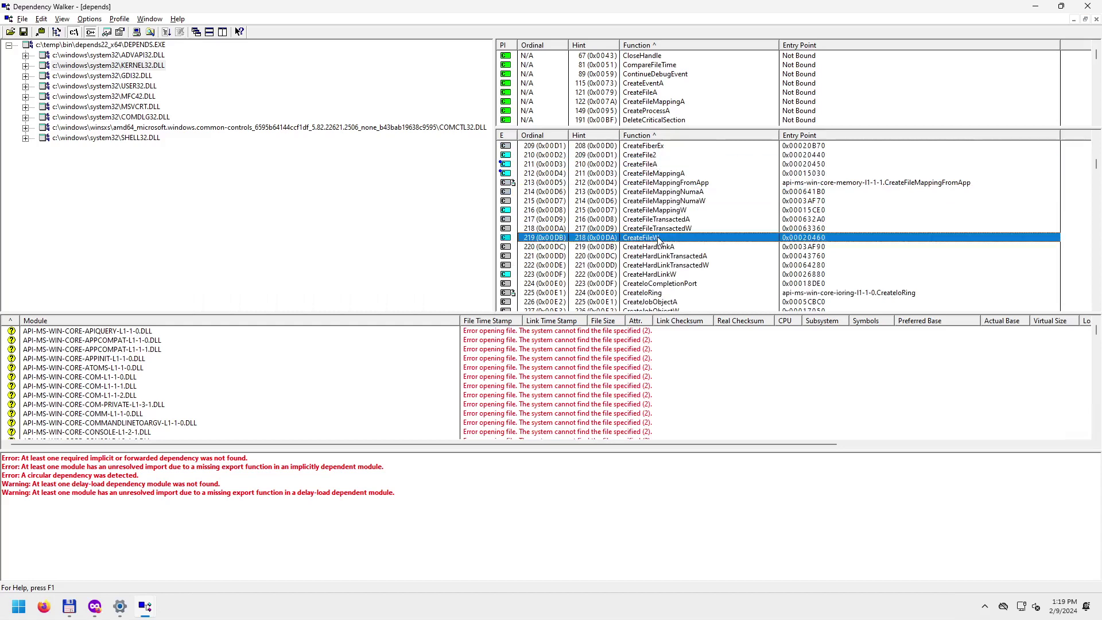
{"action": "left_click", "coordinate": [661, 166]}
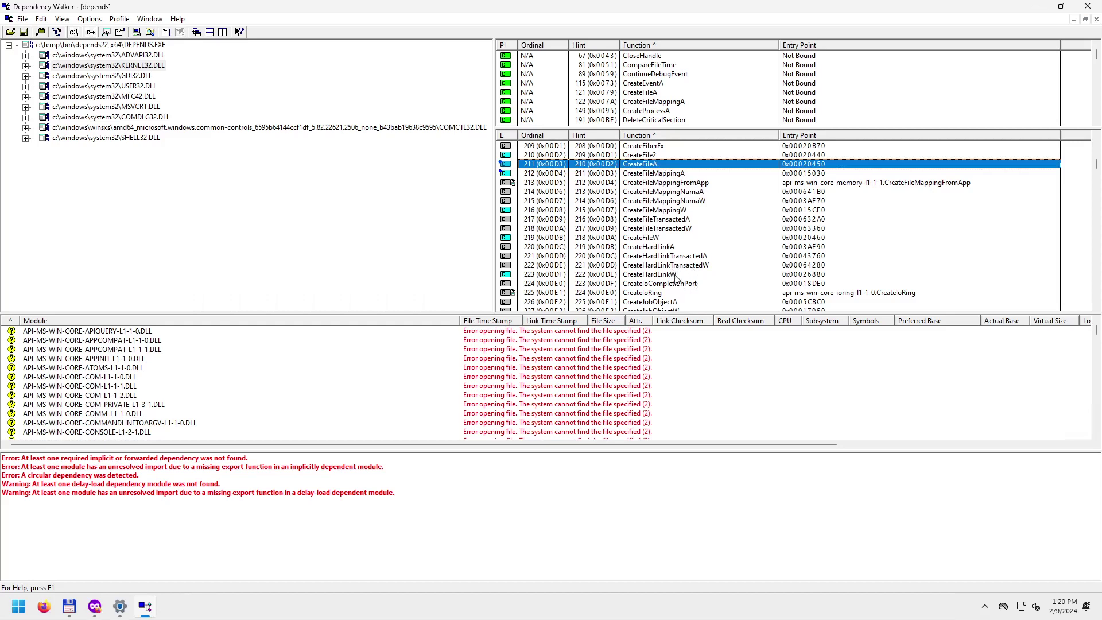
Highlight CreateHardLinkTransactedA, CreateHardLinkW and CreateHardLinkA in turn in the KERNEL32.DLL exports.
{"action": "left_click", "coordinate": [667, 256]}
{"action": "left_click", "coordinate": [677, 274]}
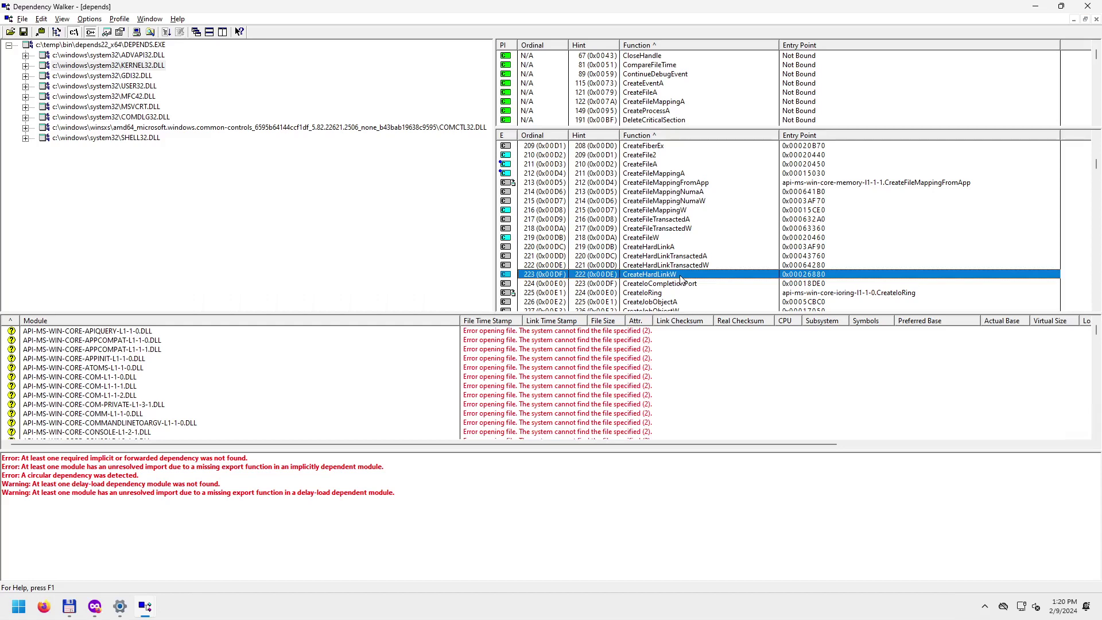
{"action": "left_click", "coordinate": [665, 248]}
Review the CreateJob functions in the KERNEL32.DLL exports and highlight CreateMailslotA and CreateMailslotW.
{"action": "scroll", "coordinate": [670, 330], "scroll_direction": "down", "scroll_amount": 1}
{"action": "scroll", "coordinate": [668, 288], "scroll_direction": "down", "scroll_amount": 1}
{"action": "scroll", "coordinate": [688, 281], "scroll_direction": "down", "scroll_amount": 2}
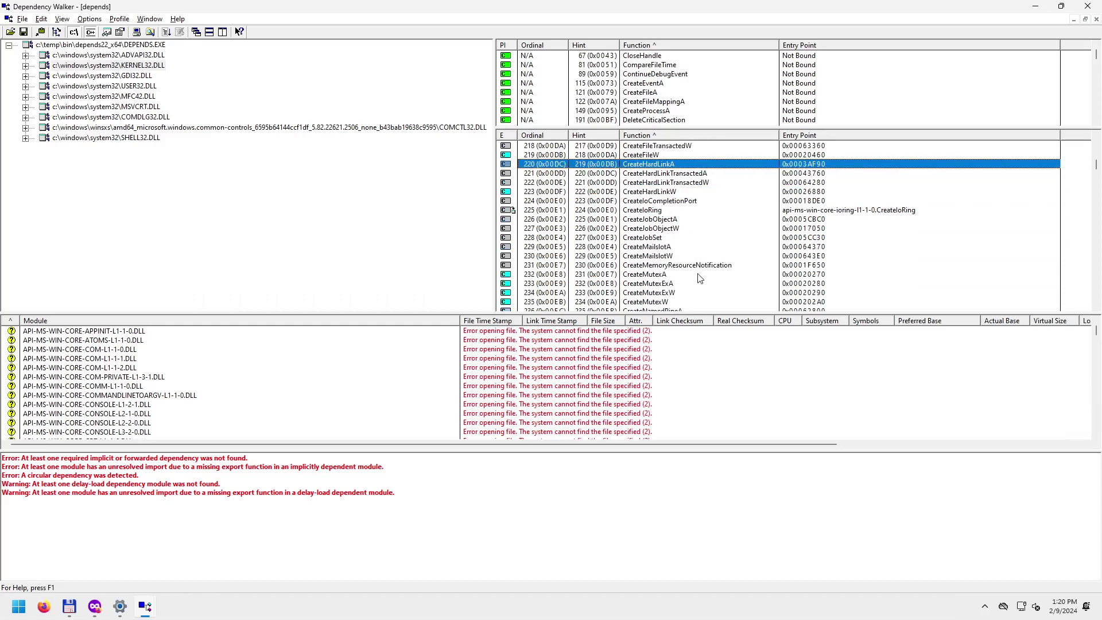
{"action": "scroll", "coordinate": [660, 230], "scroll_direction": "down", "scroll_amount": 1}
{"action": "left_click", "coordinate": [658, 221]}
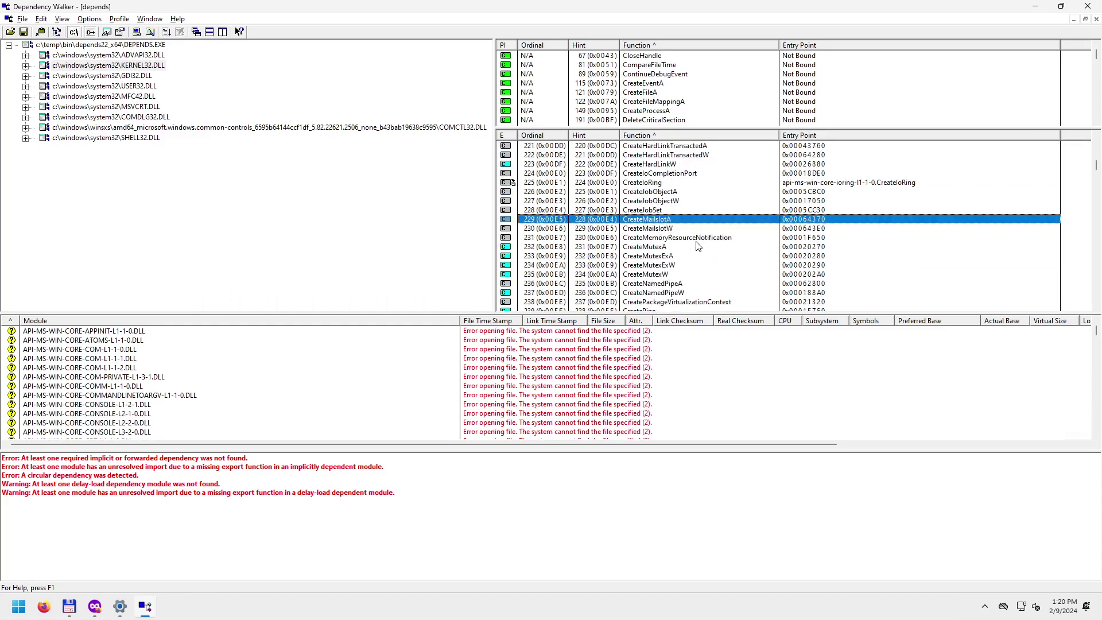
{"action": "left_click", "coordinate": [671, 229]}
Highlight CreateMutexA, CreateMutexExA and CreateMutexExW in turn in the KERNEL32.DLL exports.
{"action": "left_click", "coordinate": [662, 247]}
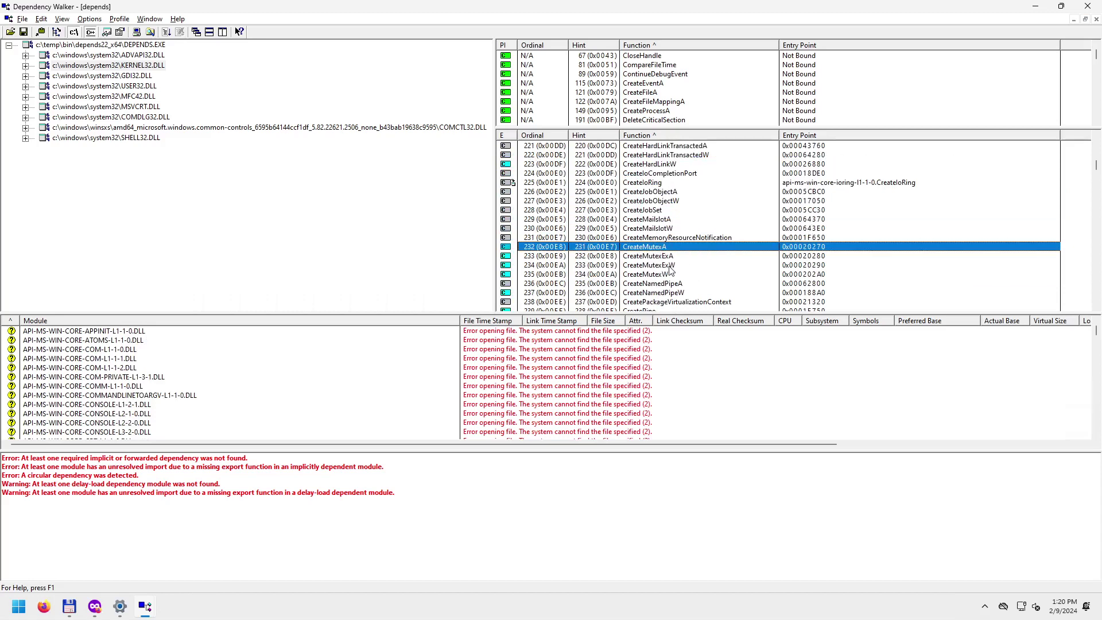
{"action": "left_click", "coordinate": [666, 256]}
{"action": "left_click", "coordinate": [668, 265]}
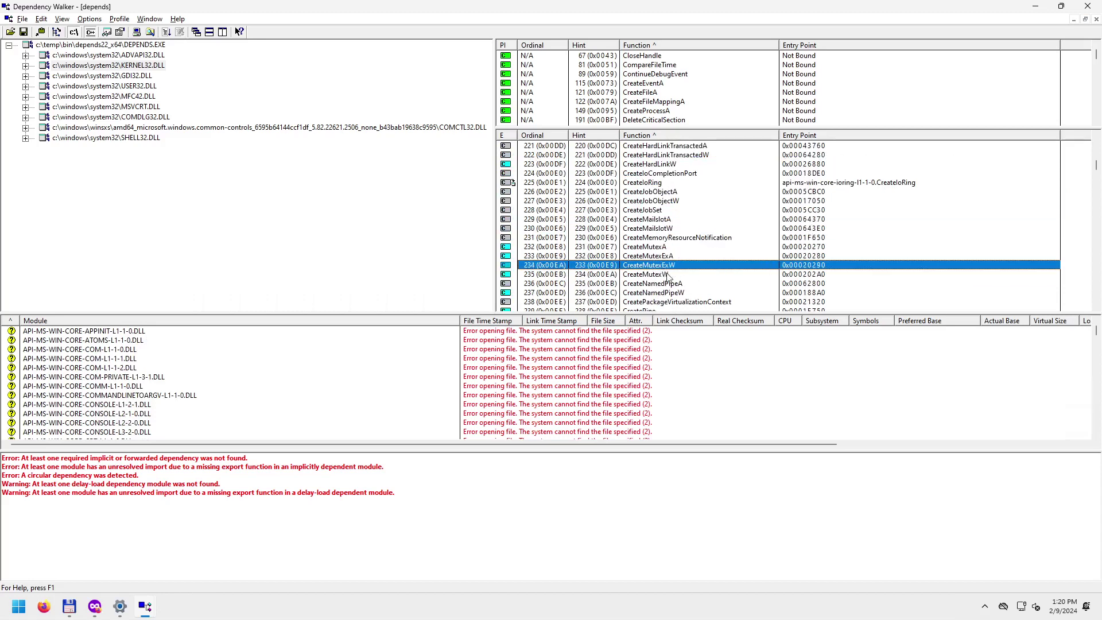
Highlight CreateMutexW, CreateNamedPipeA and CreateNamedPipeW in turn in the KERNEL32.DLL exports.
{"action": "left_click", "coordinate": [674, 274]}
{"action": "scroll", "coordinate": [704, 298], "scroll_direction": "down", "scroll_amount": 1}
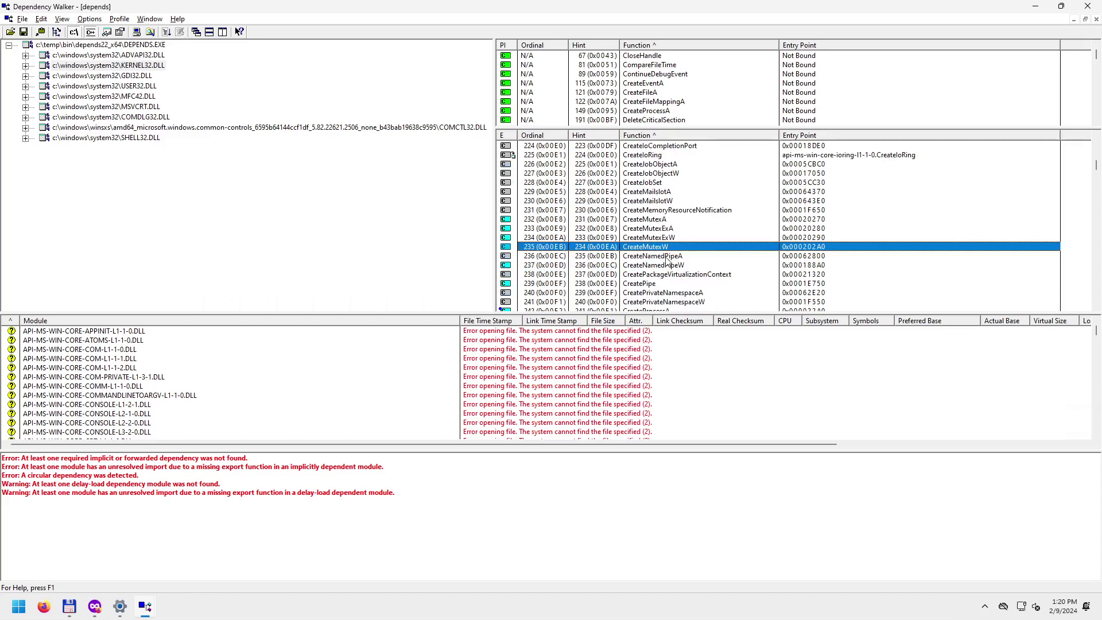
{"action": "left_click", "coordinate": [669, 256]}
{"action": "left_click", "coordinate": [669, 265]}
Highlight CreateProcessAsUserA, CreateProcessW, CreatePseudoConsole and CreateRemoteThread in turn in the KERNEL32.DLL exports.
{"action": "scroll", "coordinate": [714, 303], "scroll_direction": "down", "scroll_amount": 2}
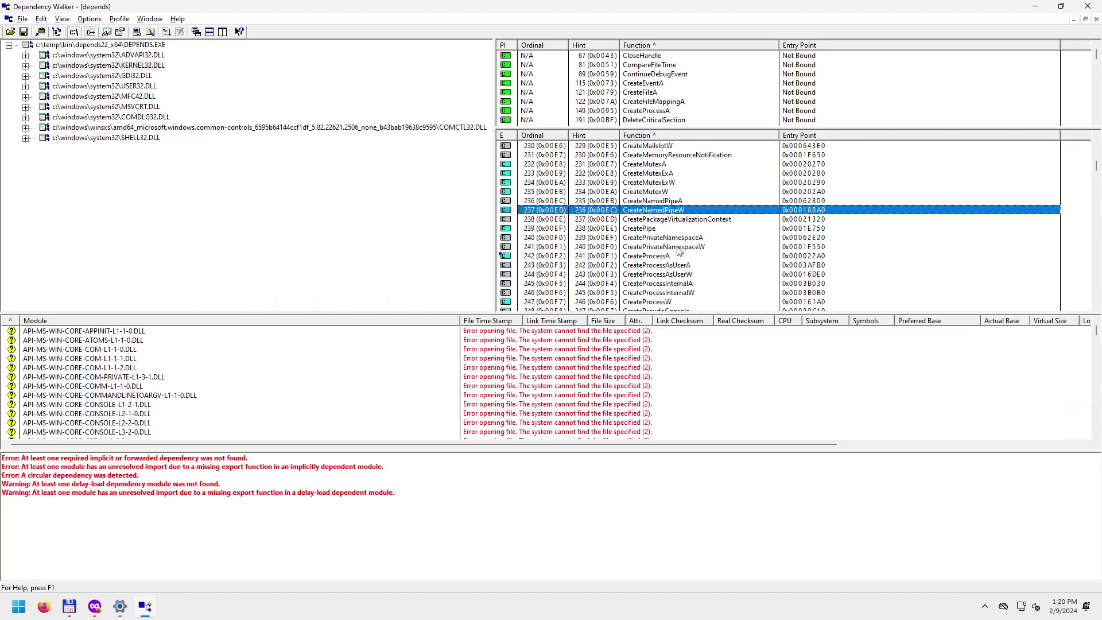
{"action": "scroll", "coordinate": [712, 270], "scroll_direction": "down", "scroll_amount": 2}
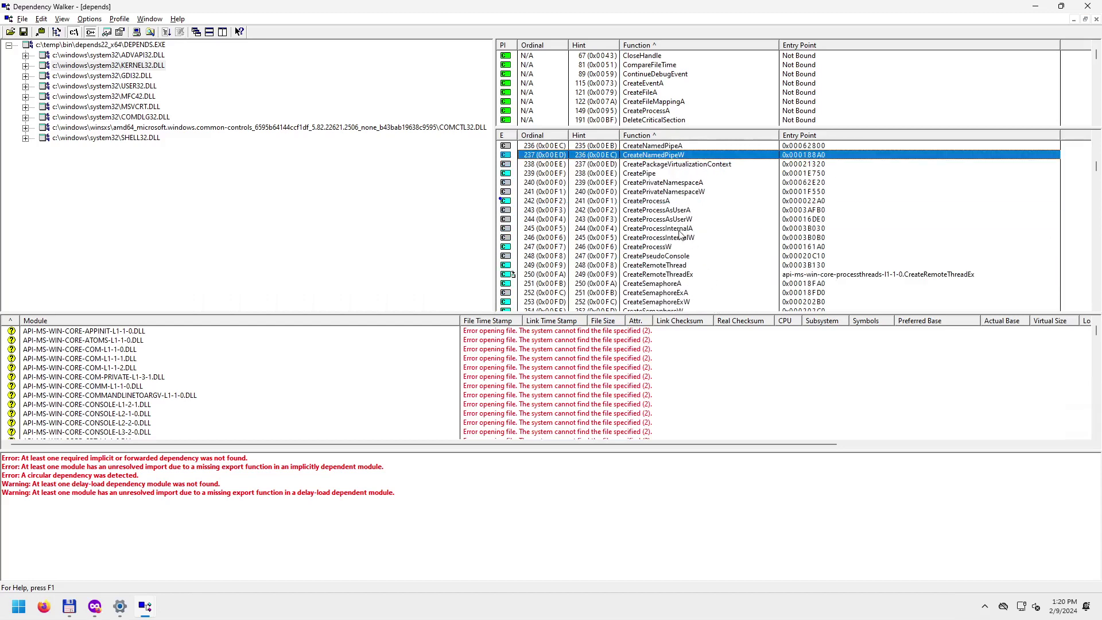
{"action": "left_click", "coordinate": [653, 210]}
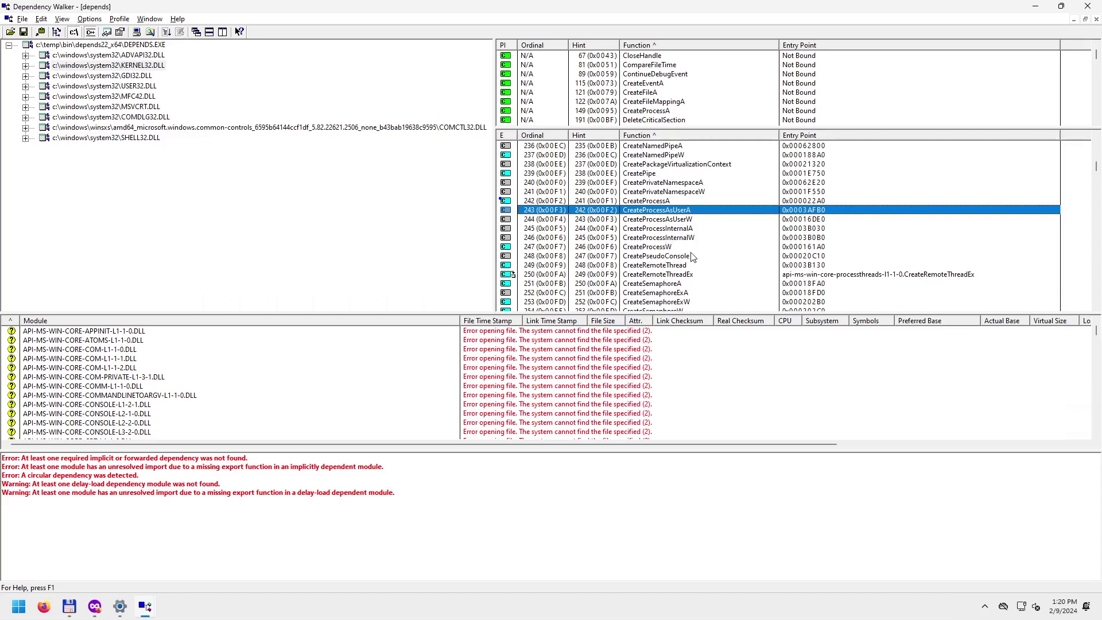
{"action": "scroll", "coordinate": [684, 267], "scroll_direction": "down", "scroll_amount": 2}
{"action": "left_click", "coordinate": [655, 193]}
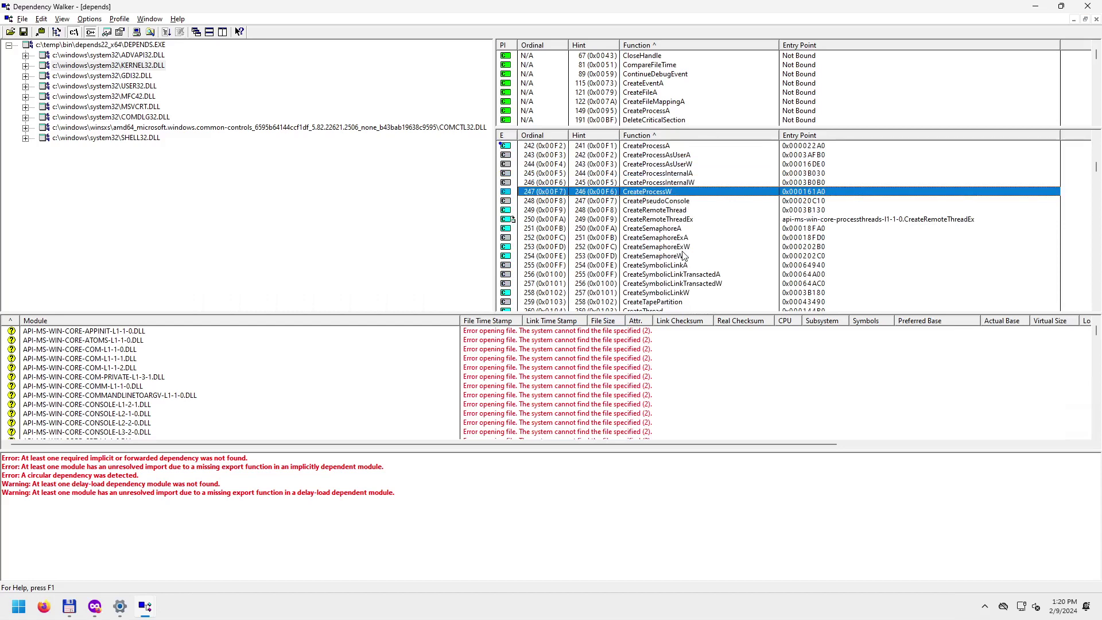
{"action": "left_click", "coordinate": [675, 200]}
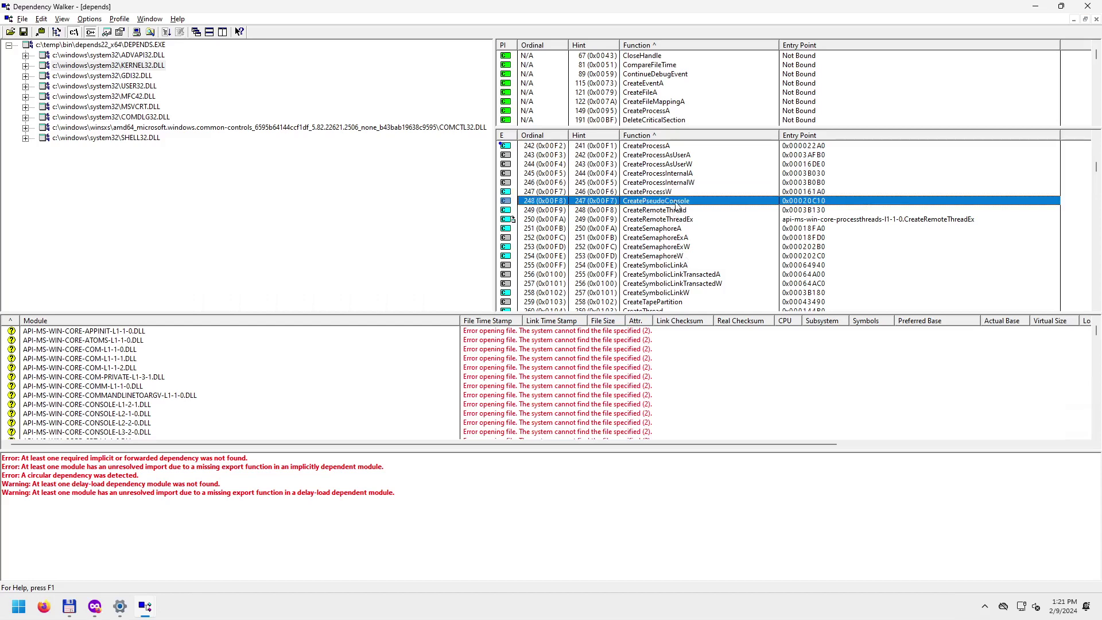
{"action": "left_click", "coordinate": [675, 211]}
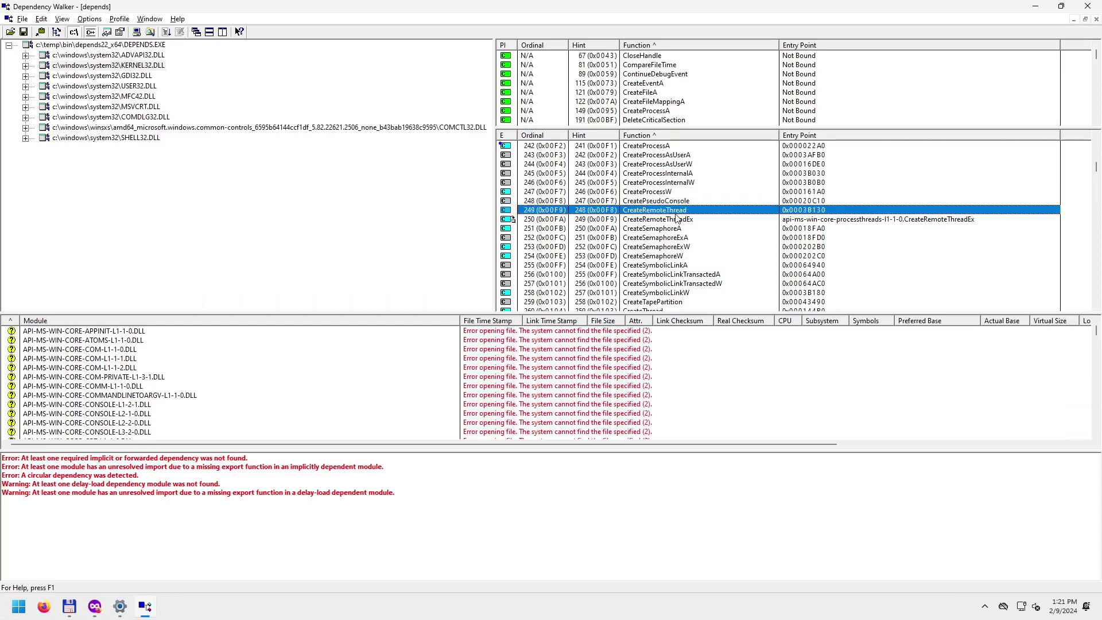
Highlight CreateSemaphoreA, CreateSemaphoreW, CreateSemaphoreExA and CreateSymbolicLinkTransactedA in turn in the KERNEL32.DLL exports.
{"action": "left_click", "coordinate": [645, 229]}
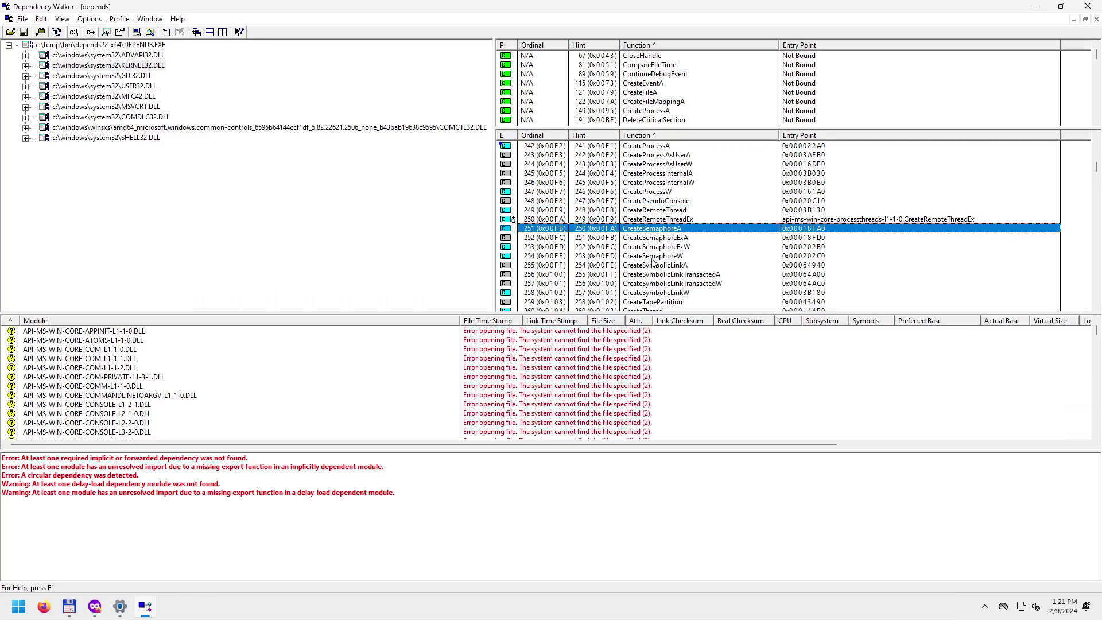
{"action": "left_click", "coordinate": [650, 256]}
{"action": "scroll", "coordinate": [666, 284], "scroll_direction": "down", "scroll_amount": 1}
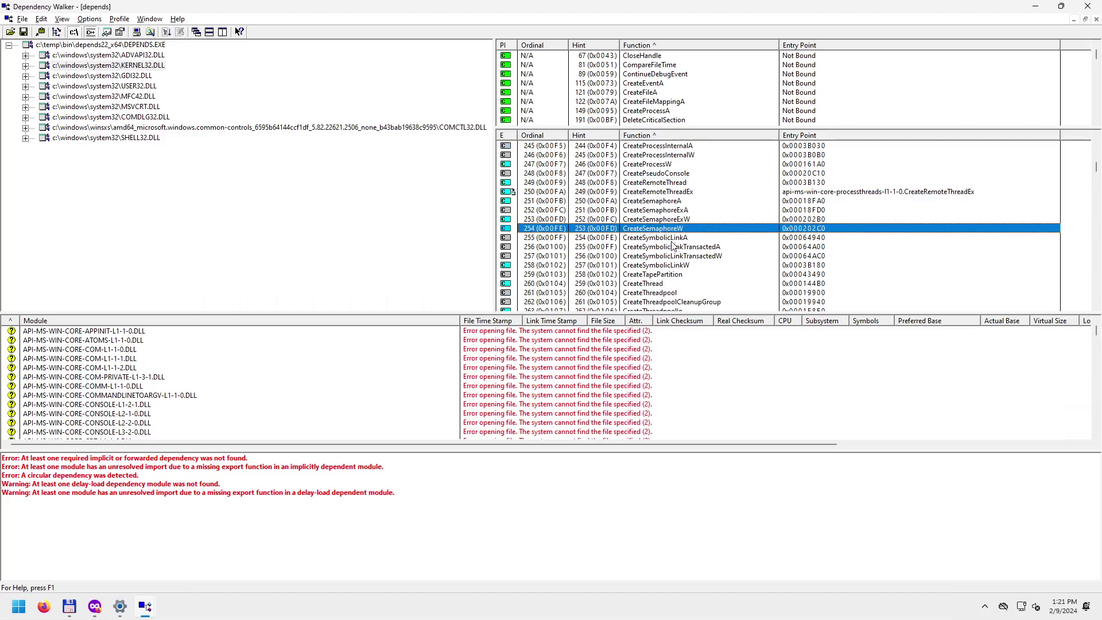
{"action": "left_click", "coordinate": [665, 212]}
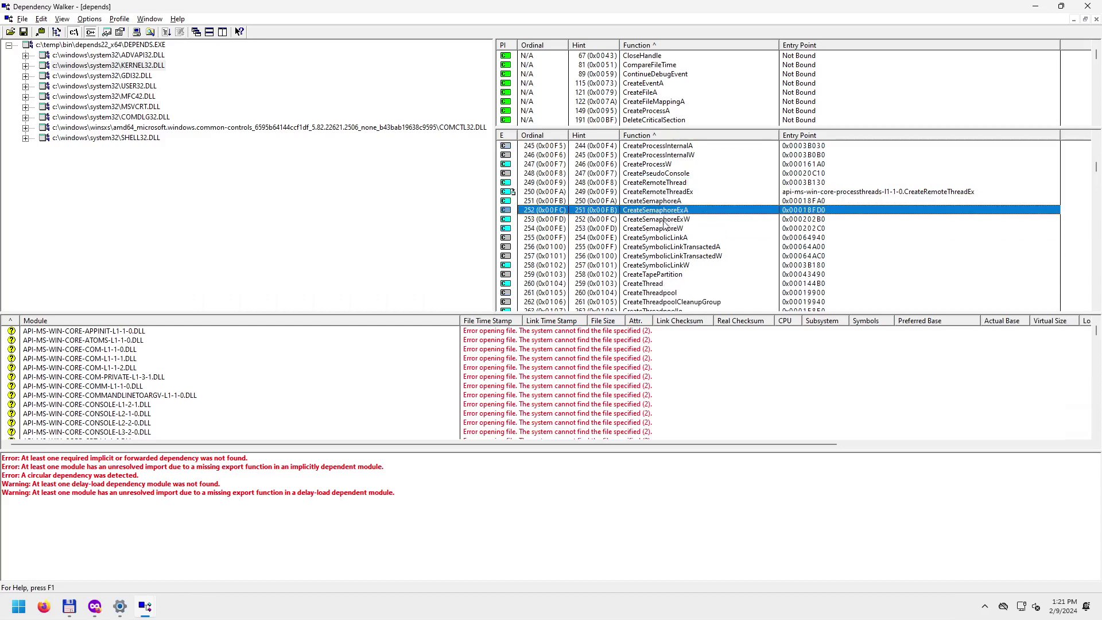
{"action": "left_click", "coordinate": [657, 247]}
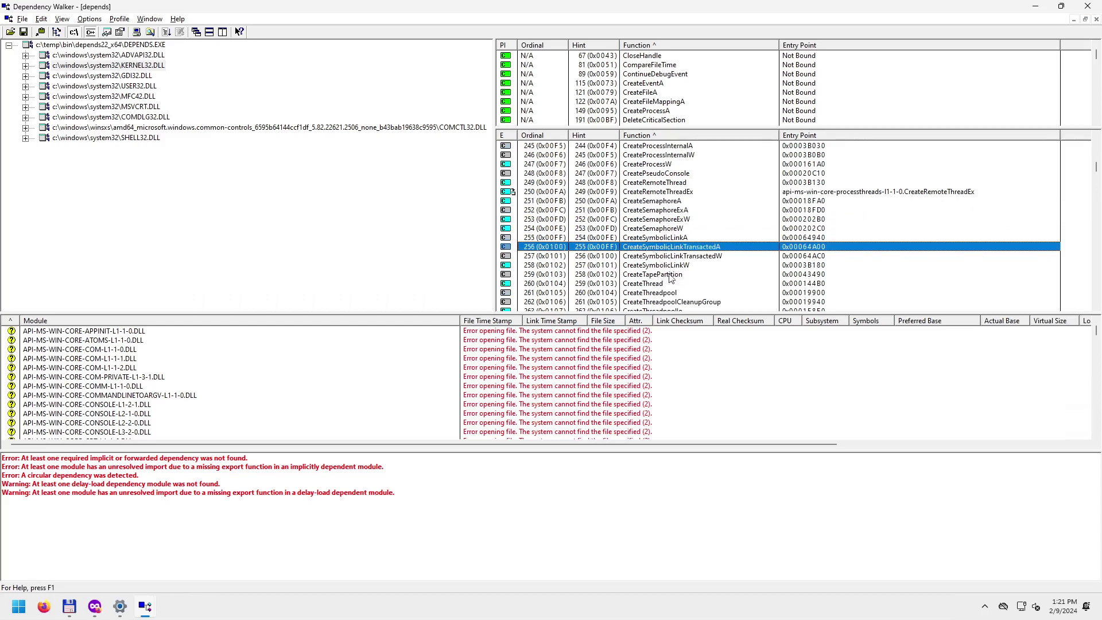
Highlight CreateThread and CreateThreadpool in the KERNEL32.DLL exports and review the functions that follow them.
{"action": "scroll", "coordinate": [667, 281], "scroll_direction": "down", "scroll_amount": 3}
{"action": "left_click", "coordinate": [661, 210]}
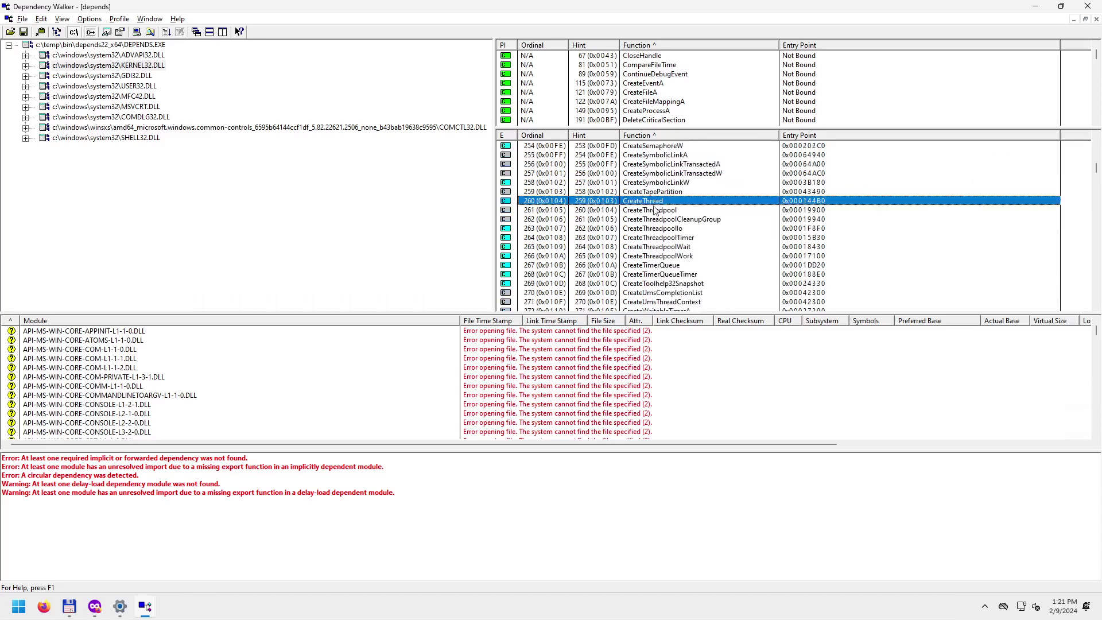
{"action": "scroll", "coordinate": [685, 267], "scroll_direction": "down", "scroll_amount": 1}
{"action": "scroll", "coordinate": [684, 267], "scroll_direction": "down", "scroll_amount": 3}
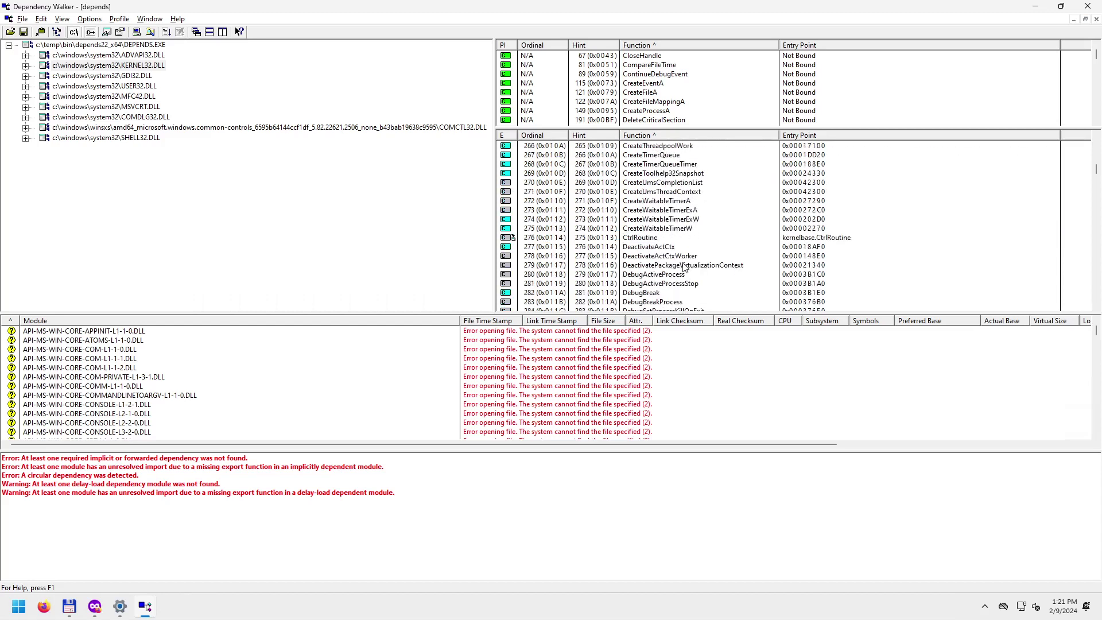
Highlight CreateToolhelp32Snapshot, CreateUmsCompletionList and CreateWaitableTimerExA in turn in the KERNEL32.DLL exports.
{"action": "scroll", "coordinate": [684, 267], "scroll_direction": "up", "scroll_amount": 2}
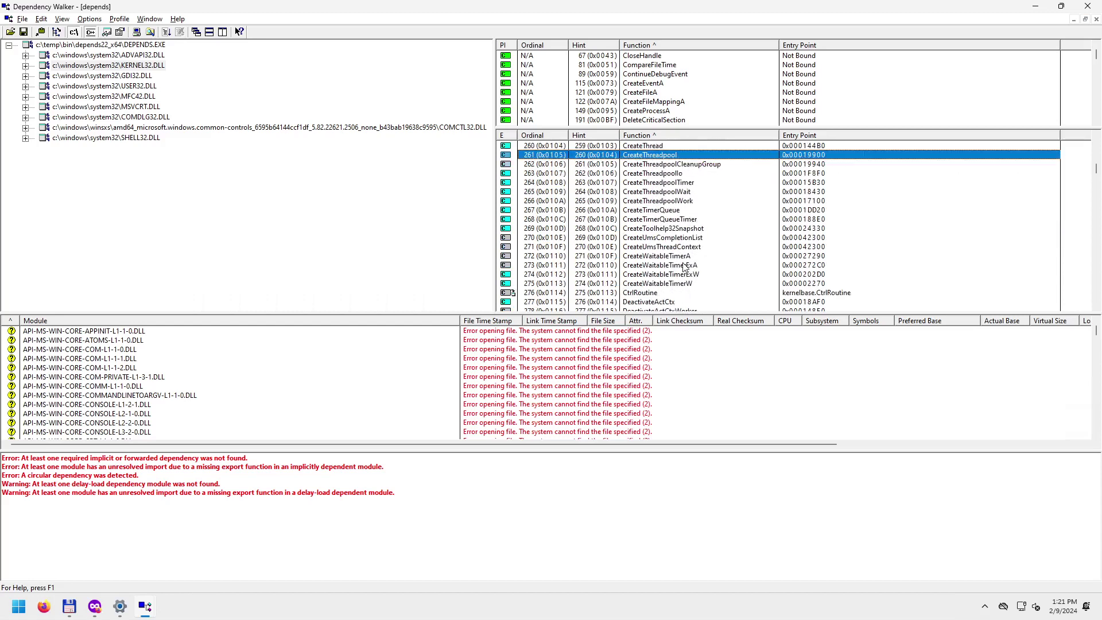
{"action": "left_click", "coordinate": [667, 229]}
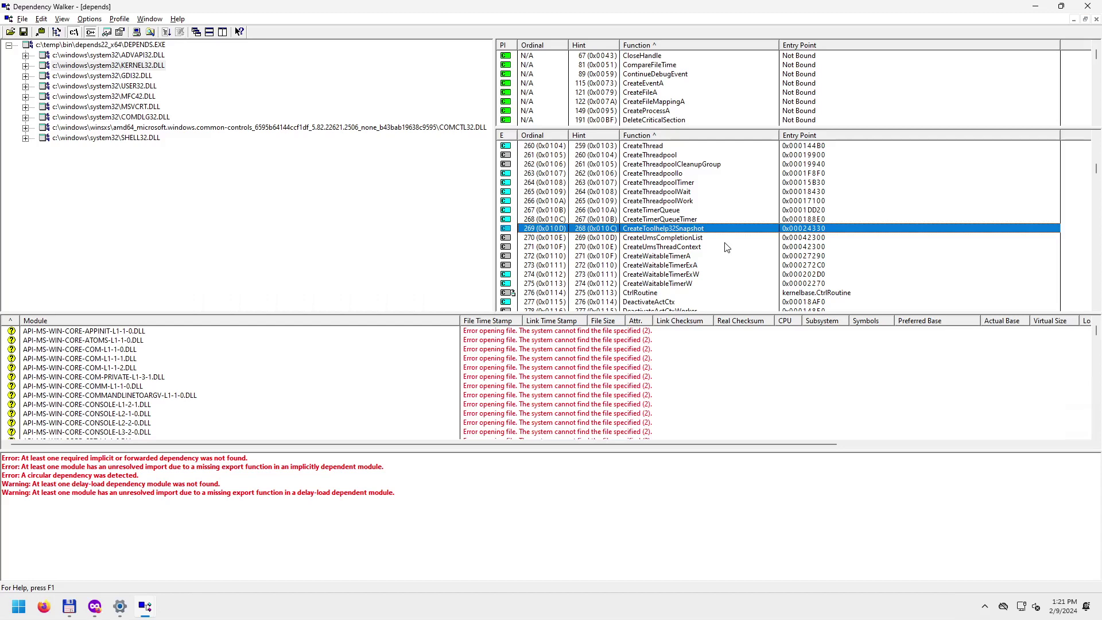
{"action": "left_click", "coordinate": [675, 238]}
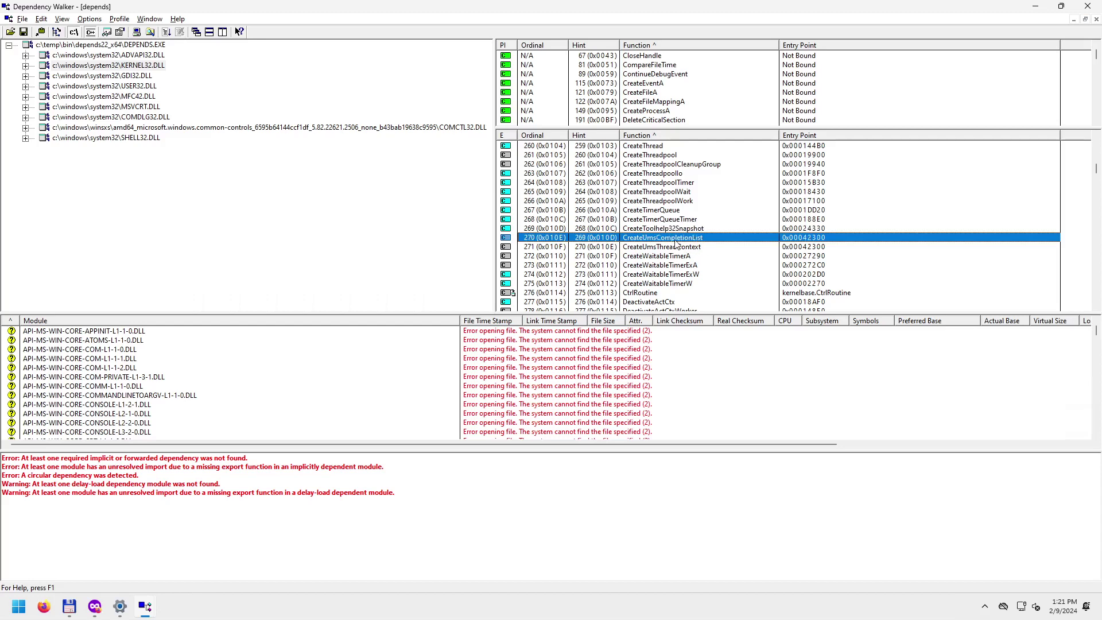
{"action": "left_click", "coordinate": [676, 265]}
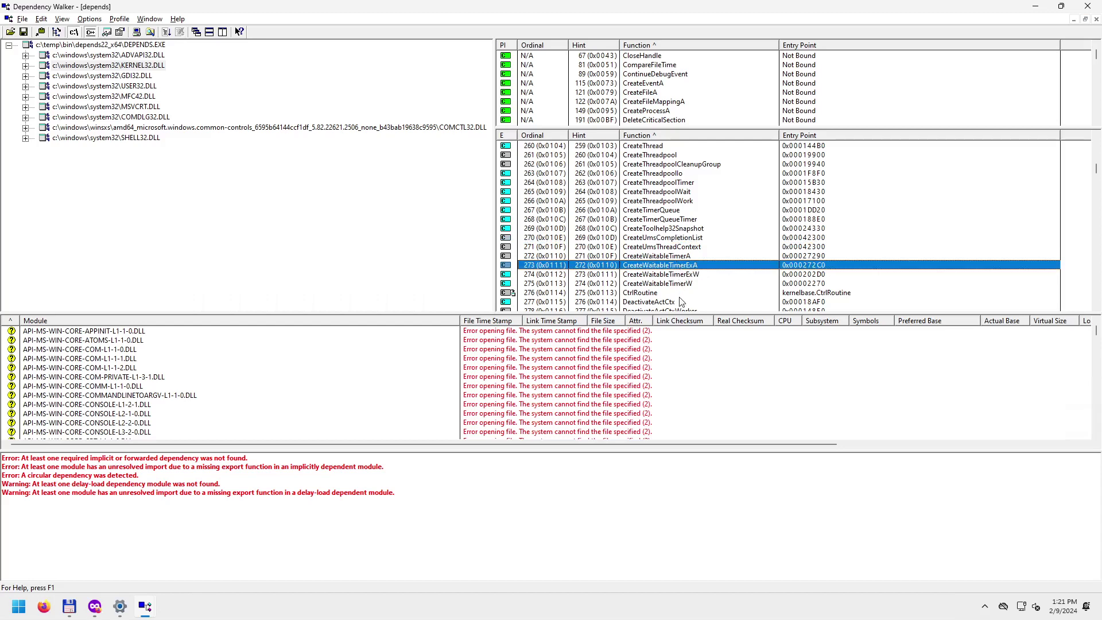
Highlight the debugging functions DebugActiveProcess and DebugSetProcessKillOnExit in the KERNEL32.DLL exports.
{"action": "scroll", "coordinate": [680, 298], "scroll_direction": "down", "scroll_amount": 1}
{"action": "scroll", "coordinate": [680, 298], "scroll_direction": "down", "scroll_amount": 2}
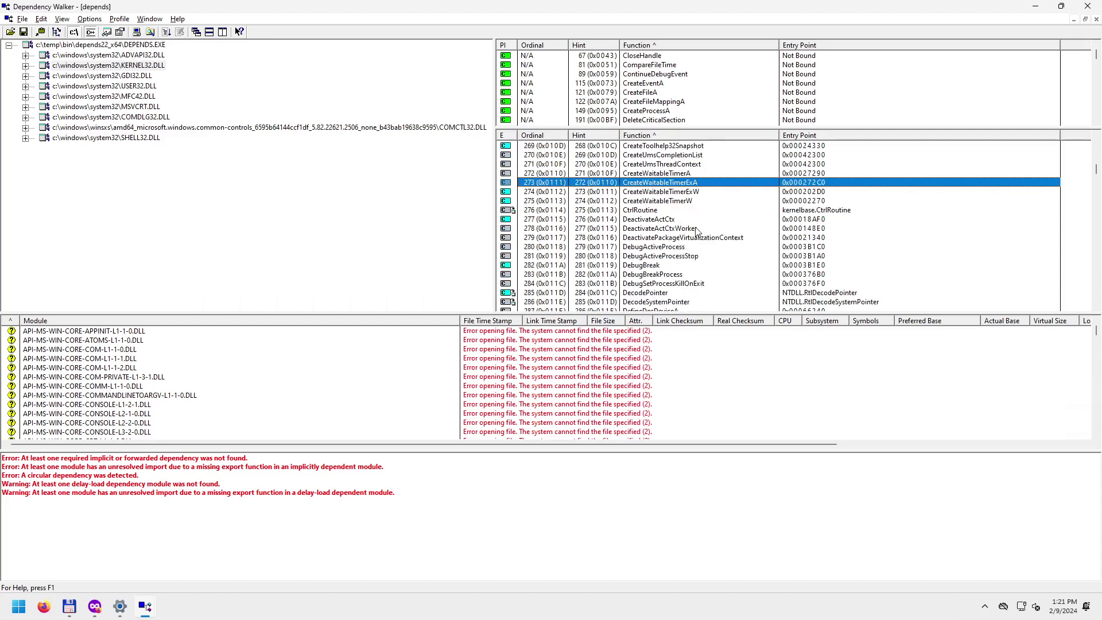
{"action": "scroll", "coordinate": [696, 231], "scroll_direction": "down", "scroll_amount": 1}
{"action": "left_click", "coordinate": [656, 222]}
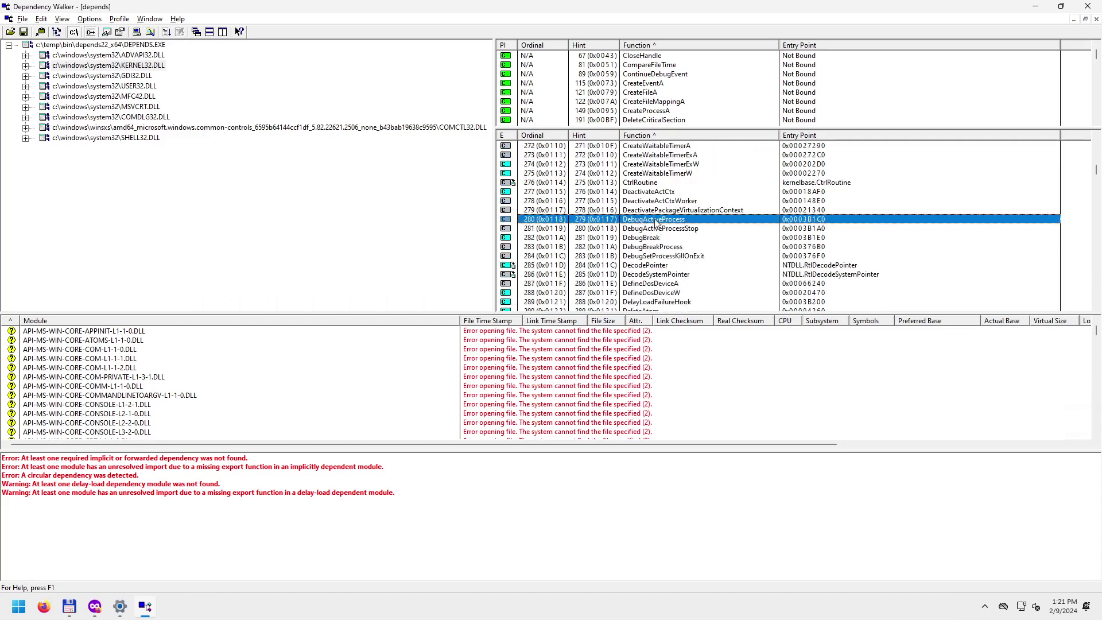
{"action": "left_click", "coordinate": [657, 257]}
Highlight DeleteAtom and DeleteFiber in turn in the KERNEL32.DLL exports.
{"action": "scroll", "coordinate": [725, 296], "scroll_direction": "down", "scroll_amount": 2}
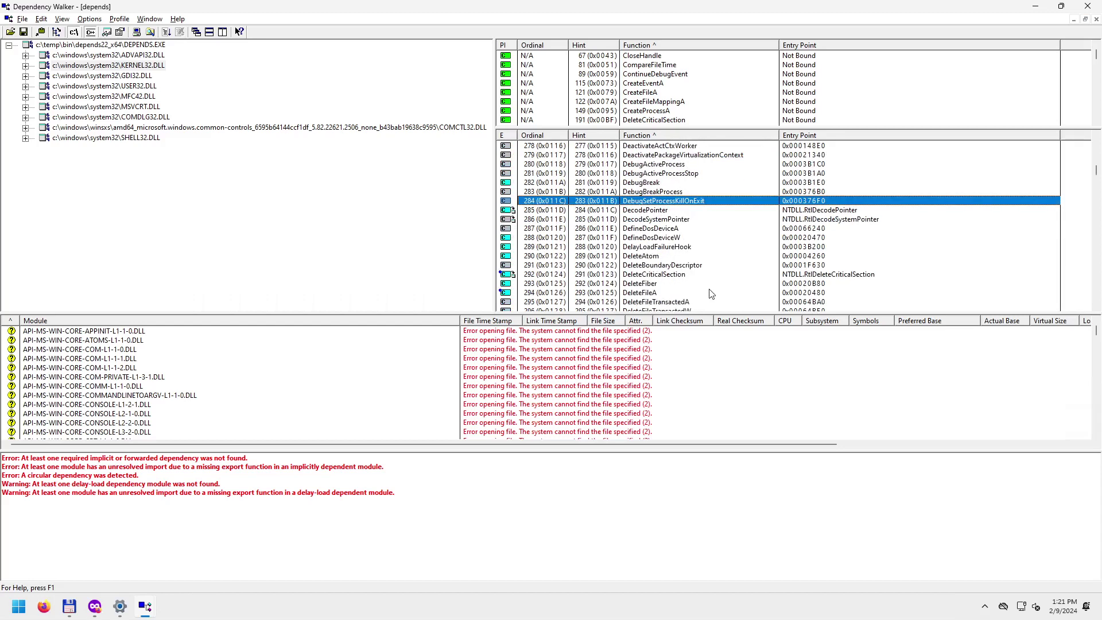
{"action": "scroll", "coordinate": [683, 274], "scroll_direction": "down", "scroll_amount": 1}
{"action": "left_click", "coordinate": [649, 228]}
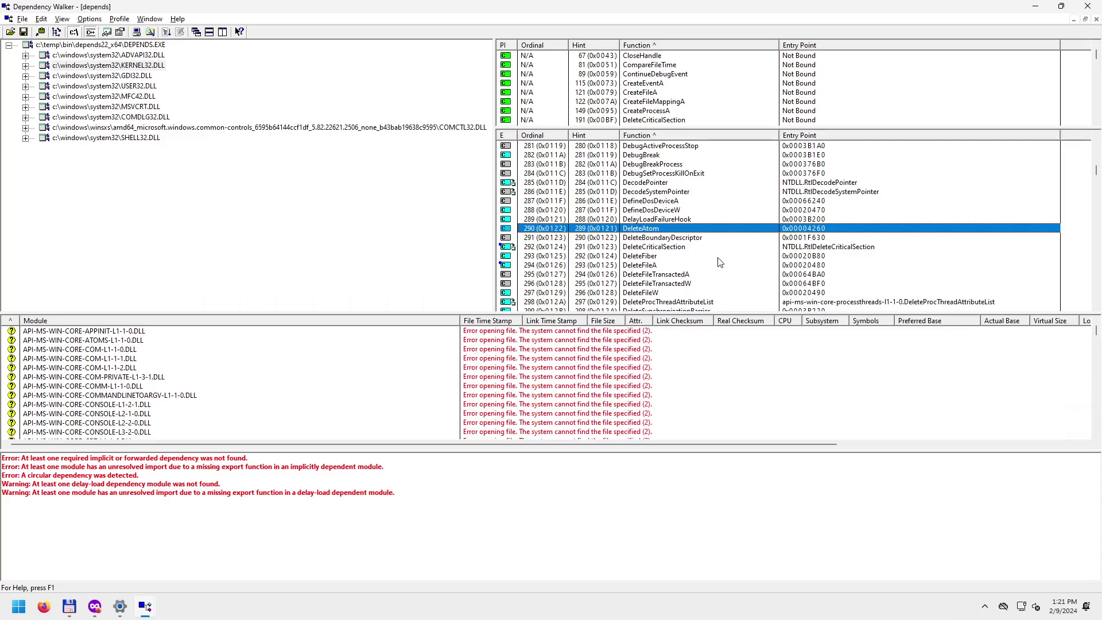
{"action": "left_click", "coordinate": [653, 257]}
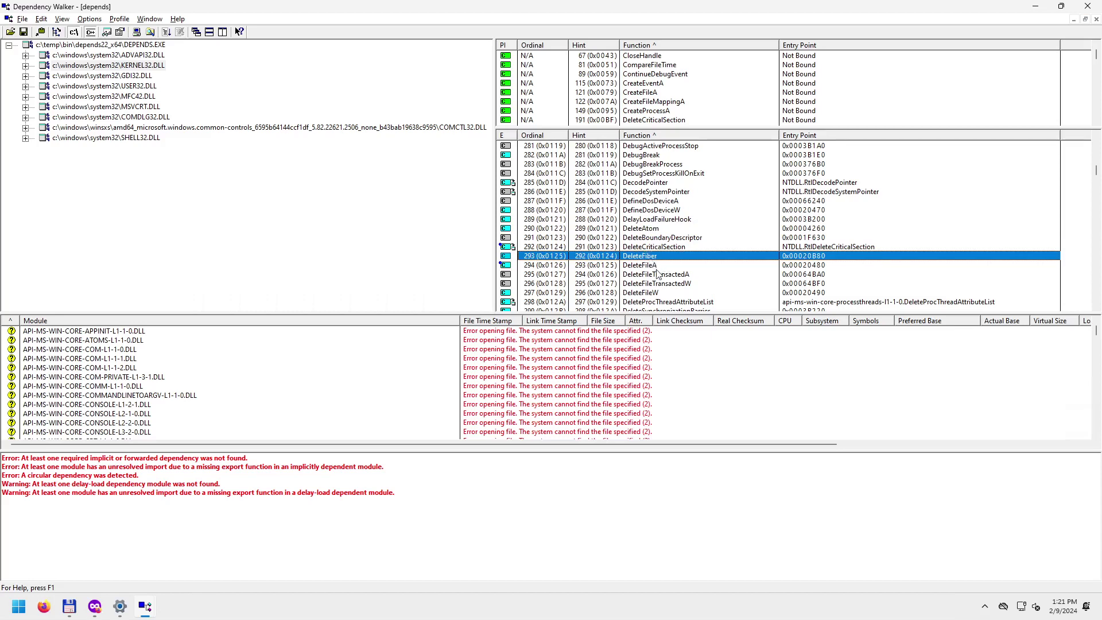
Highlight DeleteFileA, go back to DeleteFiber, and highlight DeleteFileW in the KERNEL32.DLL exports.
{"action": "scroll", "coordinate": [654, 267], "scroll_direction": "down", "scroll_amount": 1}
{"action": "left_click", "coordinate": [653, 237]}
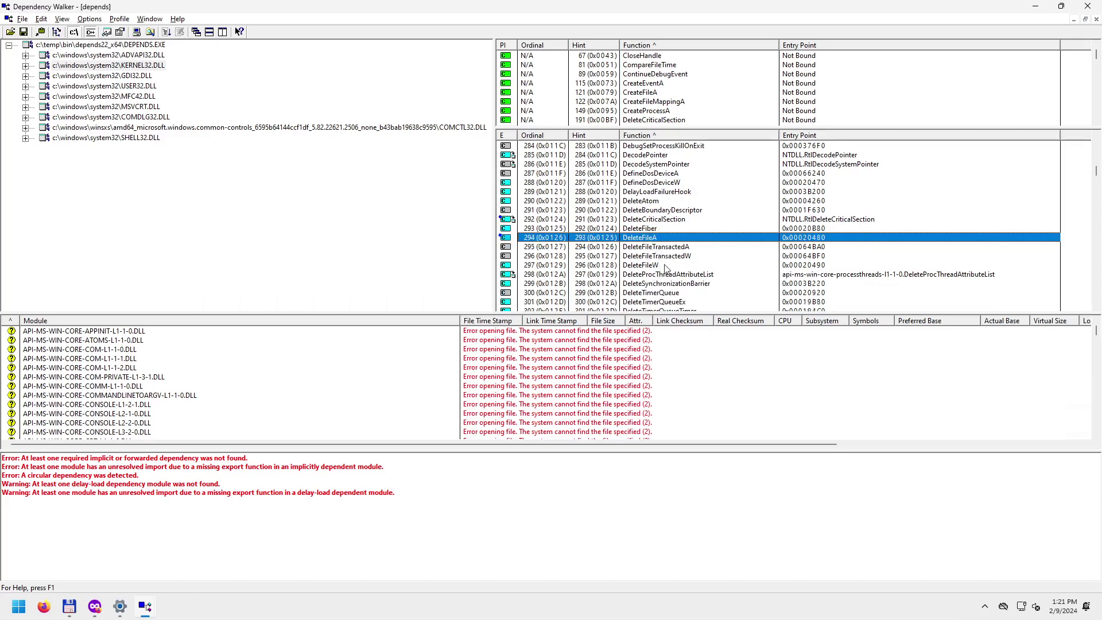
{"action": "left_click", "coordinate": [652, 228]}
{"action": "scroll", "coordinate": [665, 278], "scroll_direction": "down", "scroll_amount": 2}
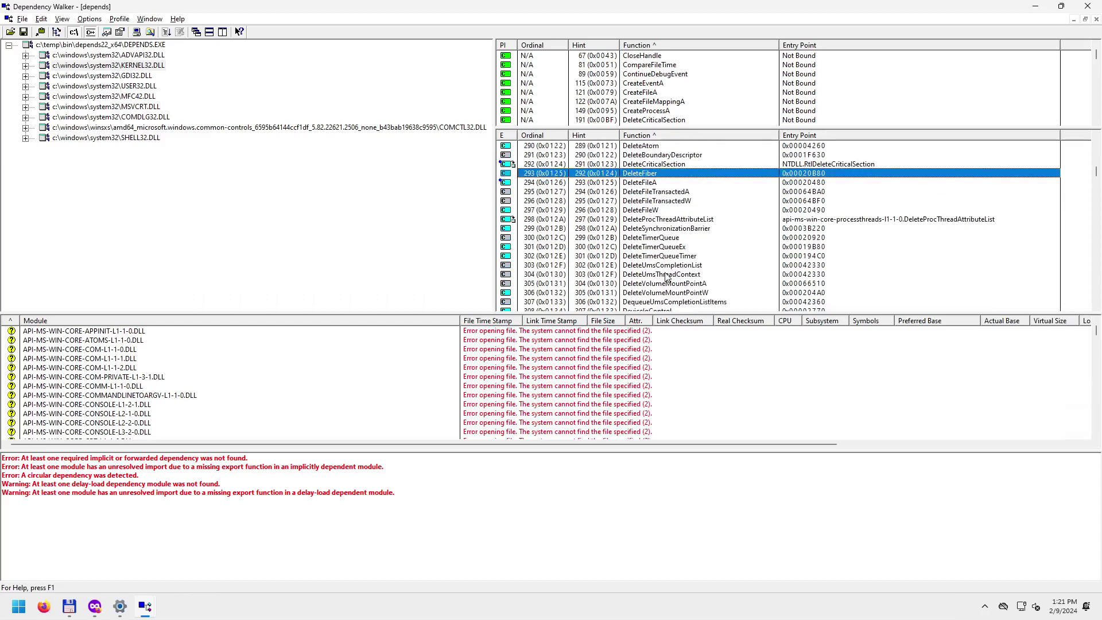
{"action": "left_click", "coordinate": [652, 210]}
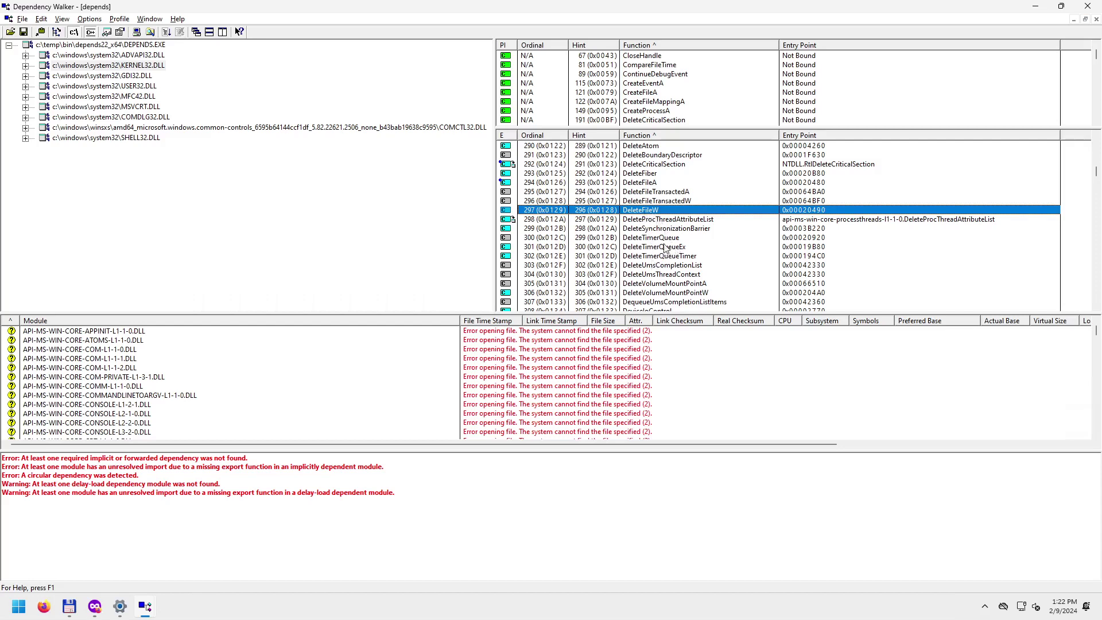
Review the remaining Delete functions in the KERNEL32.DLL exports and highlight DeleteVolumeMountPointA.
{"action": "scroll", "coordinate": [664, 243], "scroll_direction": "down", "scroll_amount": 1}
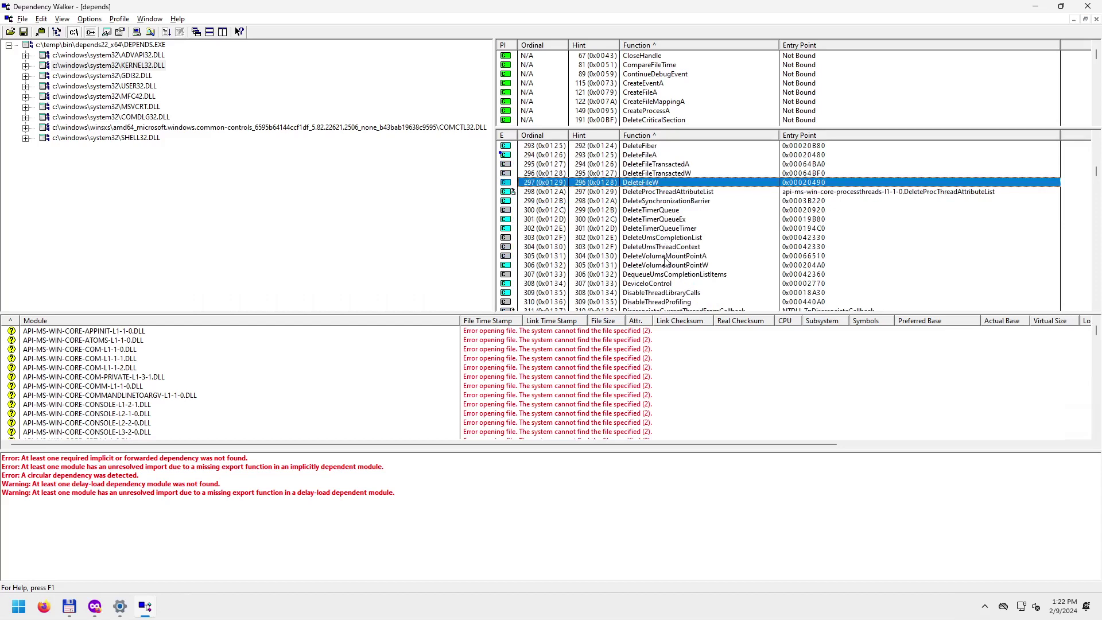
{"action": "scroll", "coordinate": [675, 279], "scroll_direction": "down", "scroll_amount": 2}
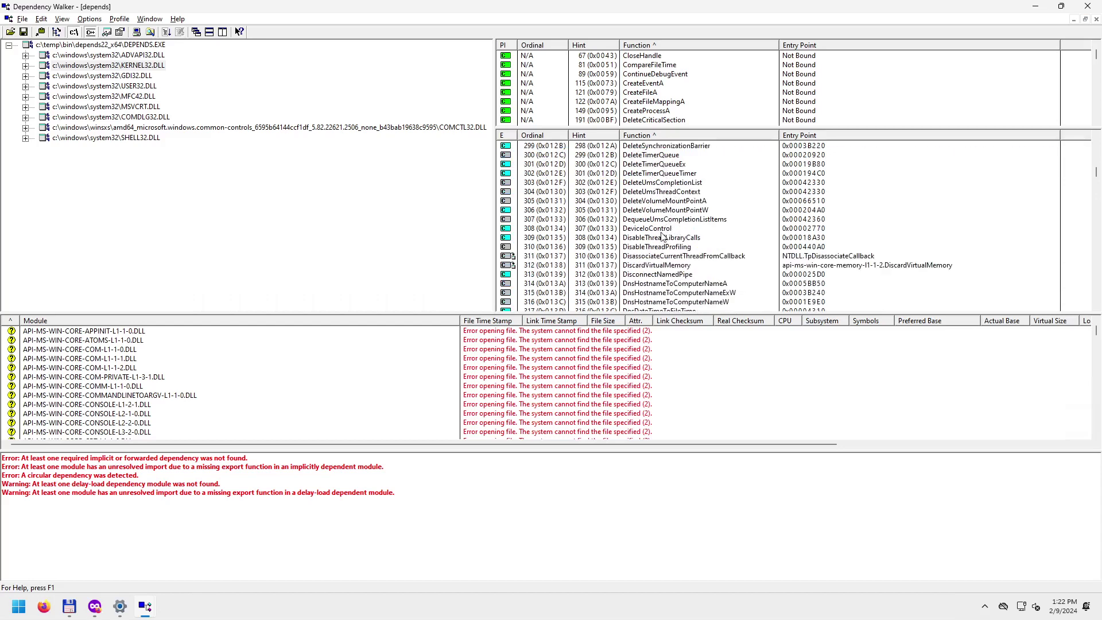
{"action": "left_click", "coordinate": [664, 202]}
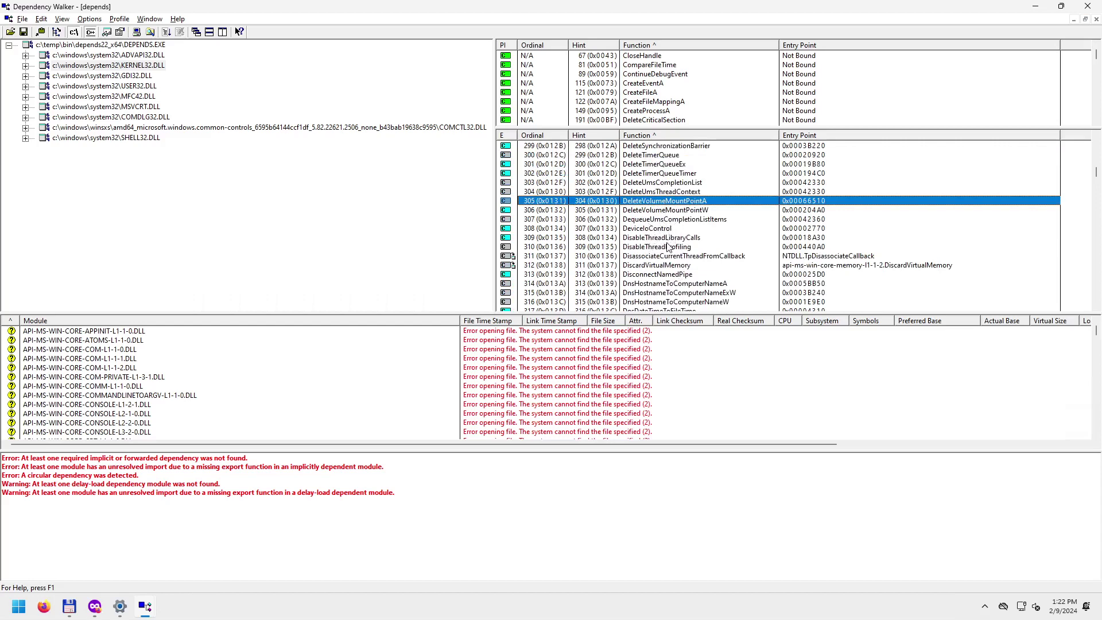
Highlight DnsHostnameToComputerNameA and DnsHostnameToComputerNameW in turn in the KERNEL32.DLL exports.
{"action": "scroll", "coordinate": [671, 266], "scroll_direction": "down", "scroll_amount": 3}
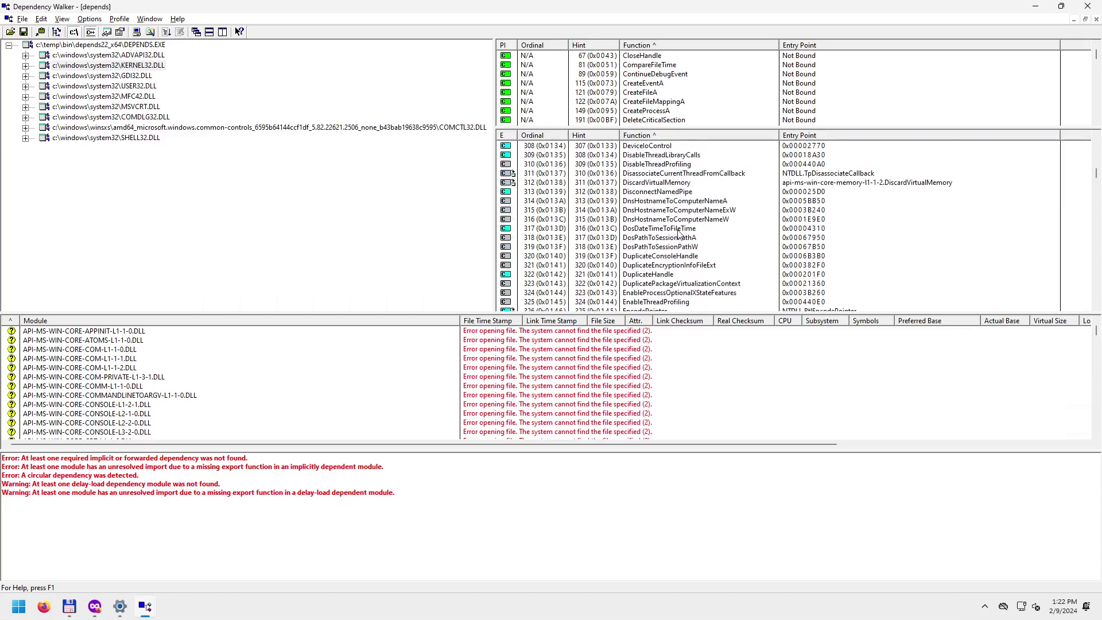
{"action": "left_click", "coordinate": [671, 202]}
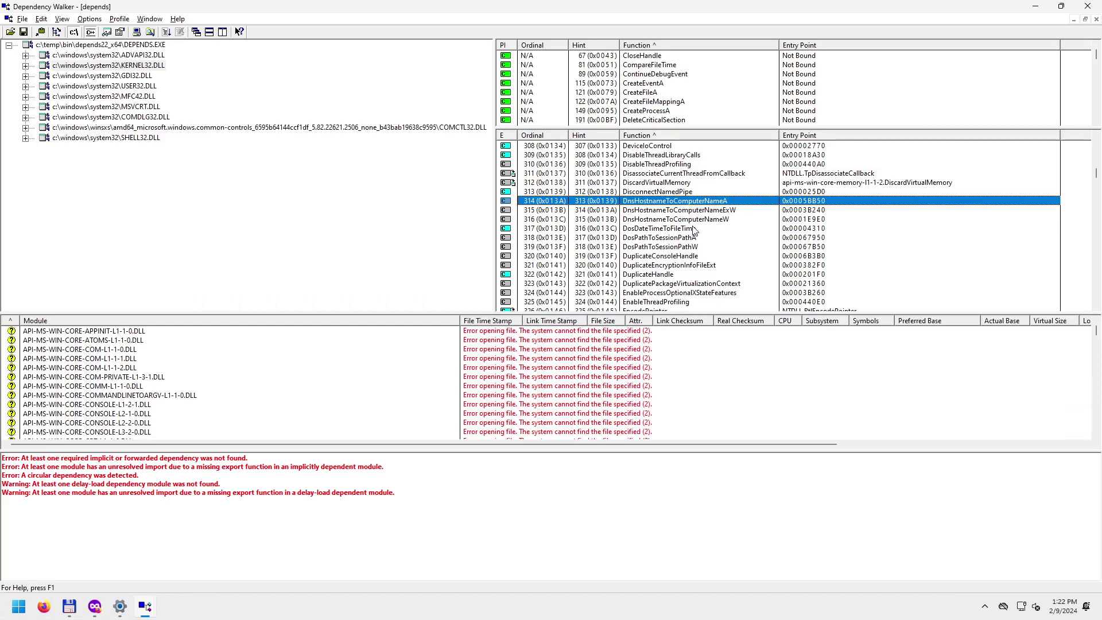
{"action": "left_click", "coordinate": [673, 219]}
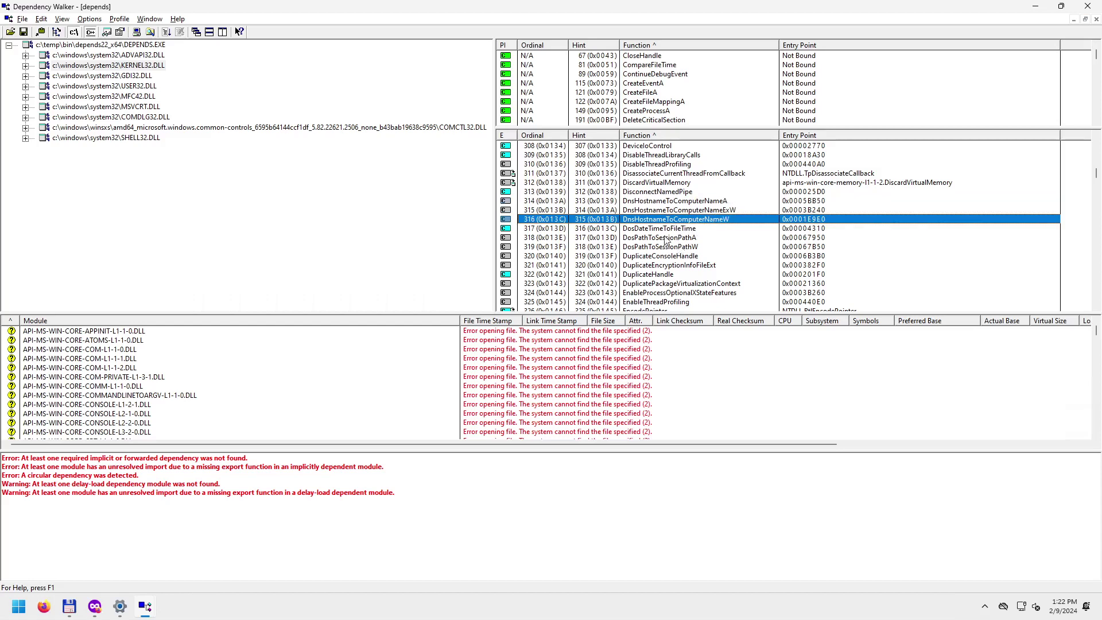
Review the Duplicate, Enable and Encode functions in the KERNEL32.DLL exports and highlight EnterCriticalSection.
{"action": "scroll", "coordinate": [663, 289], "scroll_direction": "down", "scroll_amount": 1}
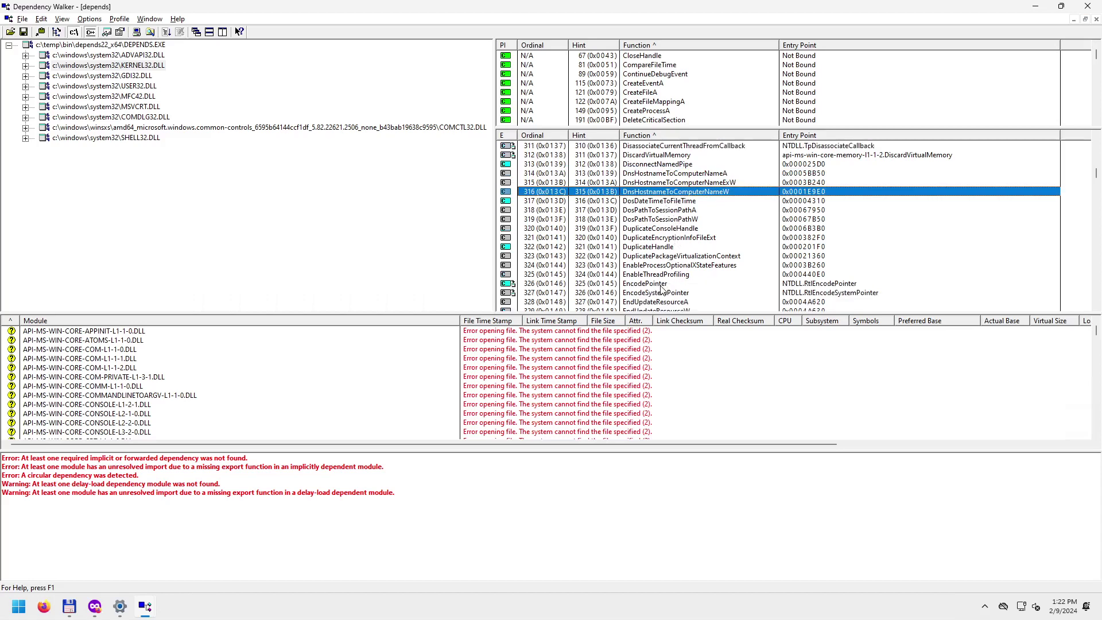
{"action": "scroll", "coordinate": [663, 269], "scroll_direction": "down", "scroll_amount": 3}
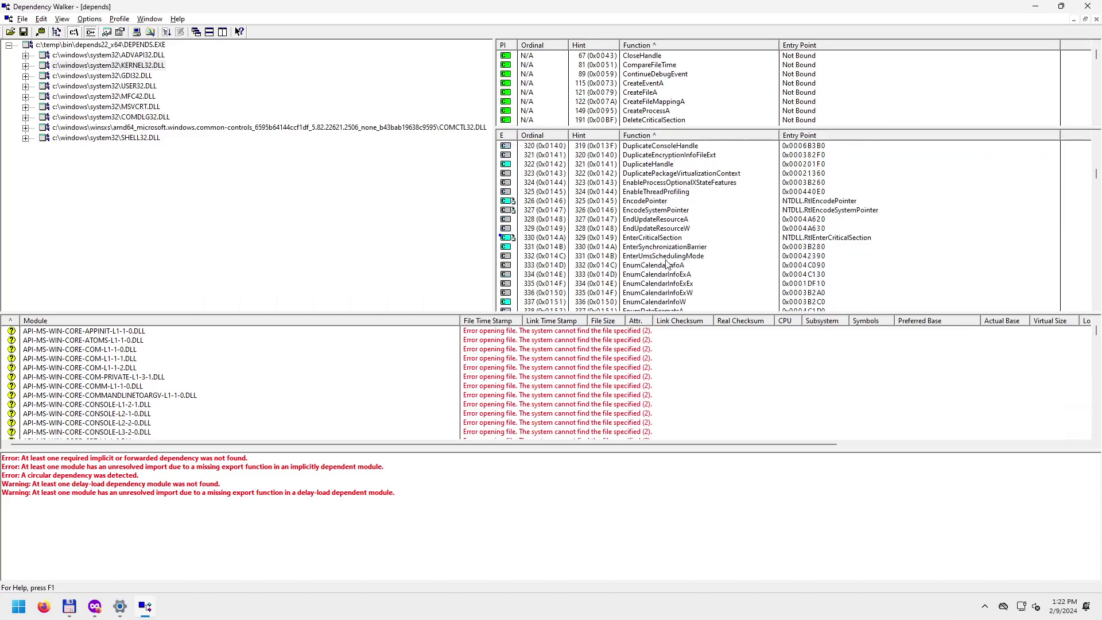
{"action": "scroll", "coordinate": [680, 247], "scroll_direction": "down", "scroll_amount": 1}
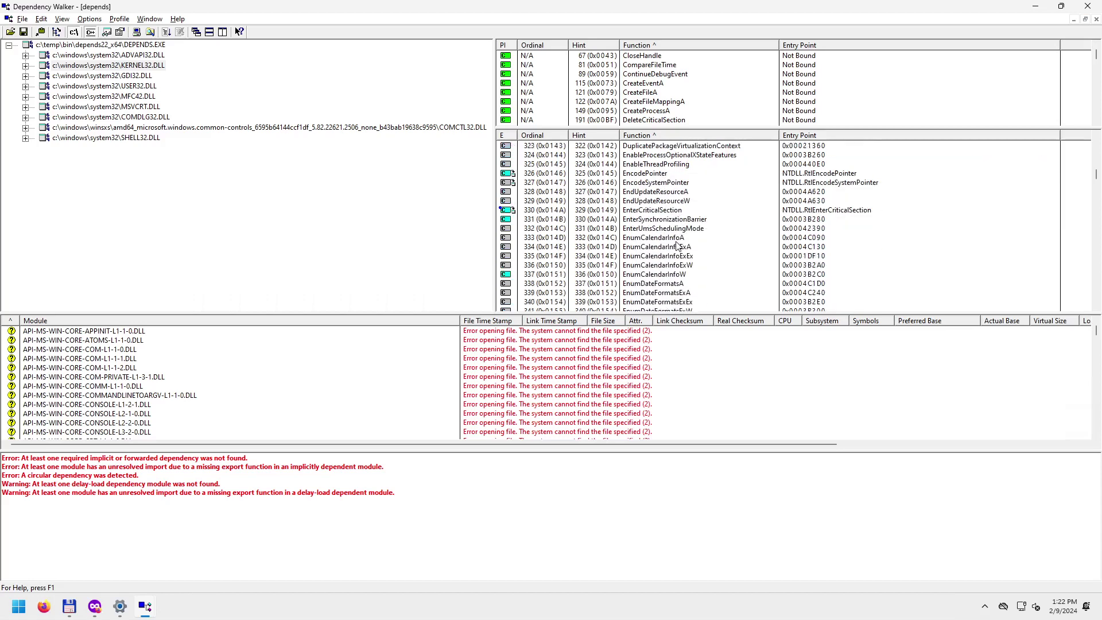
{"action": "left_click", "coordinate": [666, 210]}
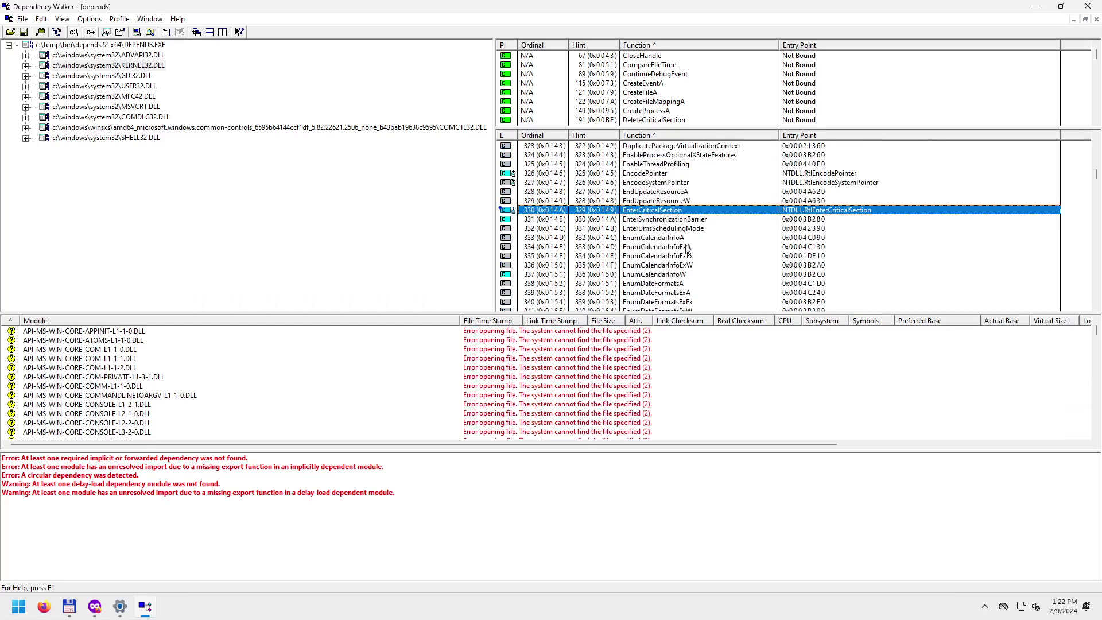
Review the EnumCalendar and EnumDateFormats functions in the KERNEL32.DLL exports, highlighting EnumDateFormatsA and EnumerateLocalComputerNamesA.
{"action": "scroll", "coordinate": [660, 284], "scroll_direction": "down", "scroll_amount": 2}
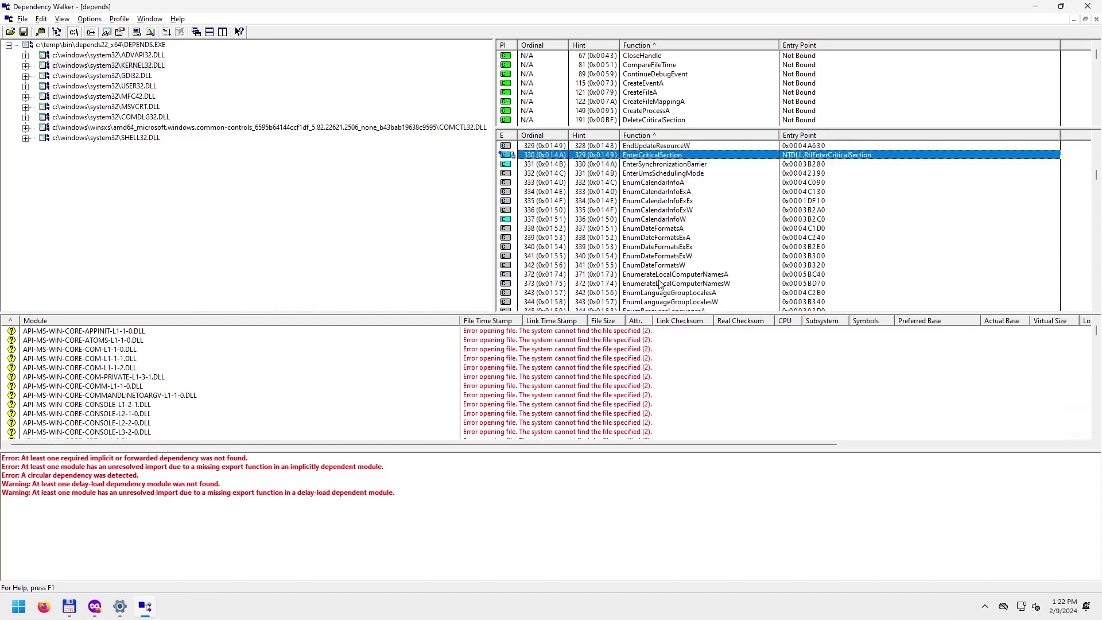
{"action": "scroll", "coordinate": [667, 274], "scroll_direction": "down", "scroll_amount": 2}
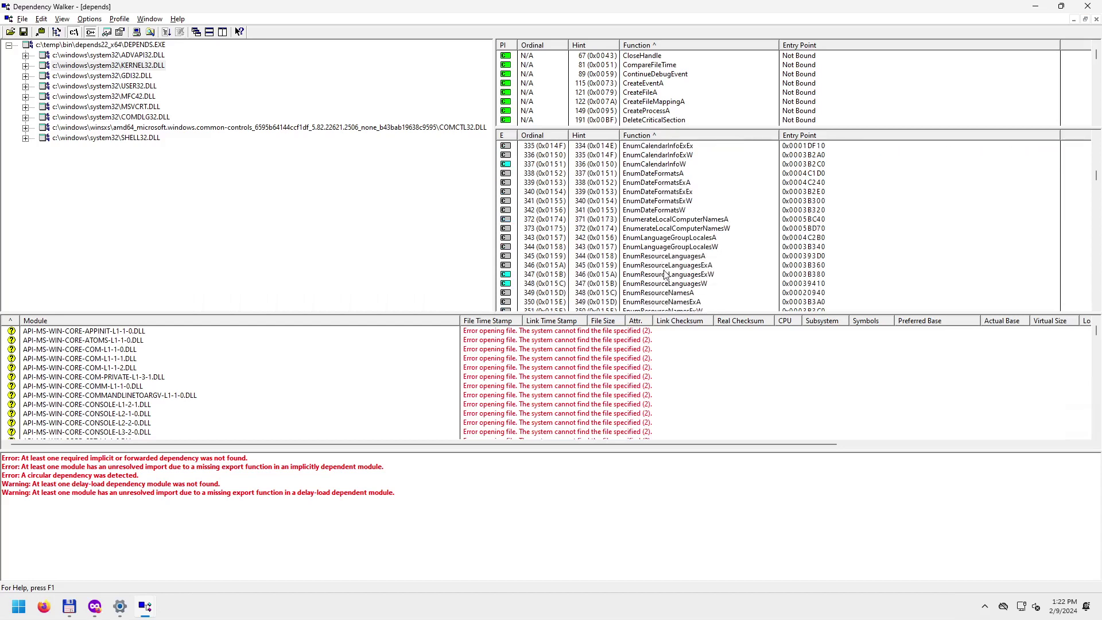
{"action": "left_click", "coordinate": [648, 173]}
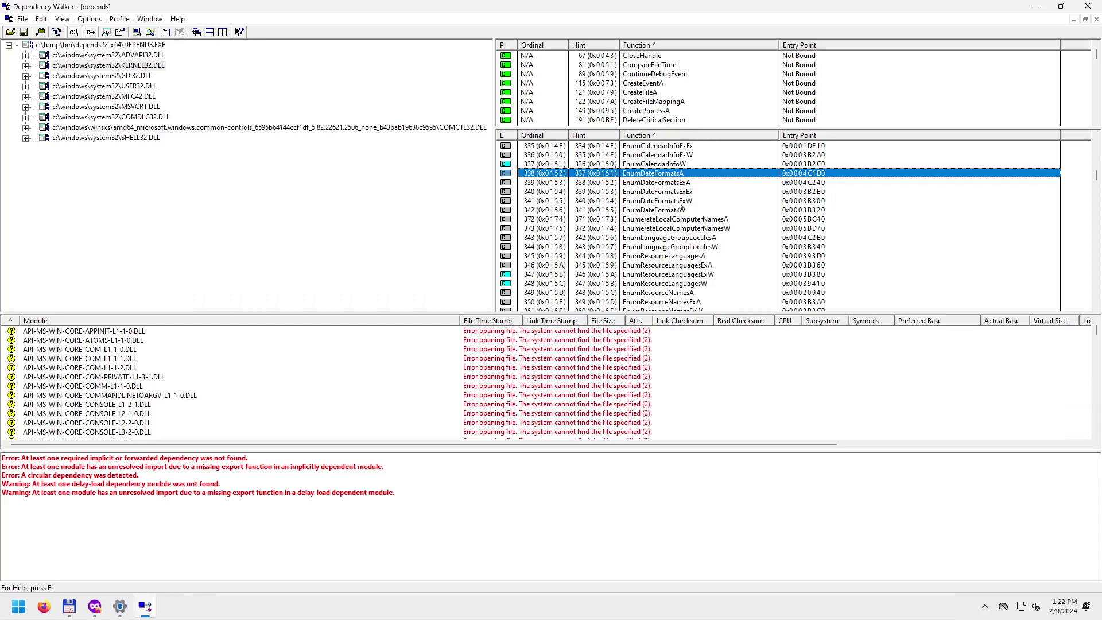
{"action": "left_click", "coordinate": [676, 221]}
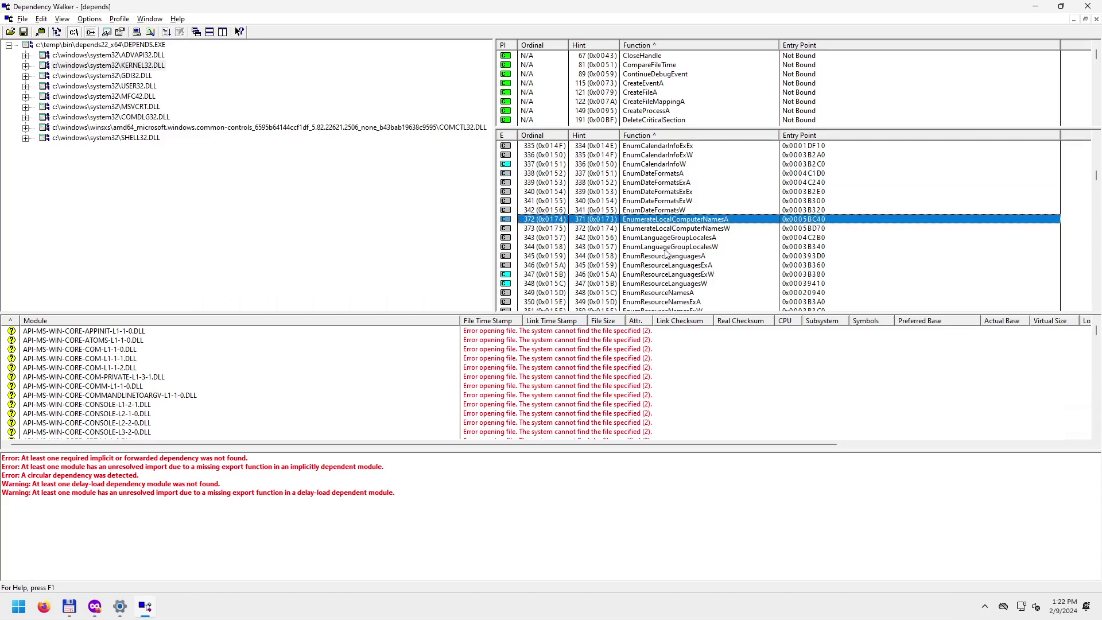
Highlight EnumResourceLanguagesA, EnumSystemCodePagesA and EnumSystemLocalesA in turn in the KERNEL32.DLL exports.
{"action": "scroll", "coordinate": [673, 269], "scroll_direction": "down", "scroll_amount": 1}
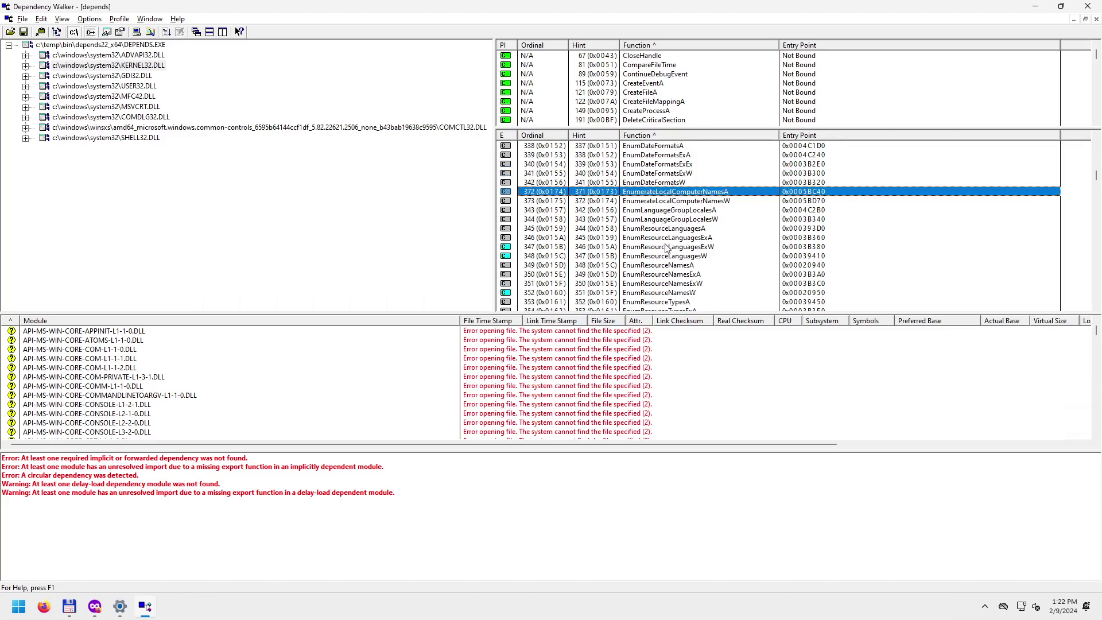
{"action": "left_click", "coordinate": [654, 231]}
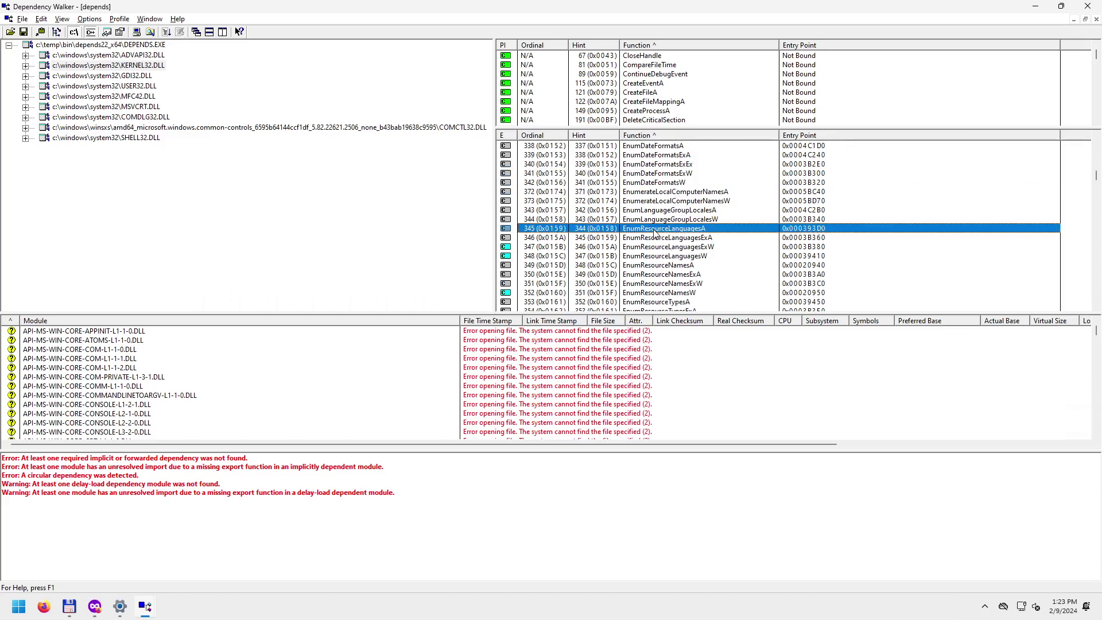
{"action": "scroll", "coordinate": [663, 268], "scroll_direction": "down", "scroll_amount": 3}
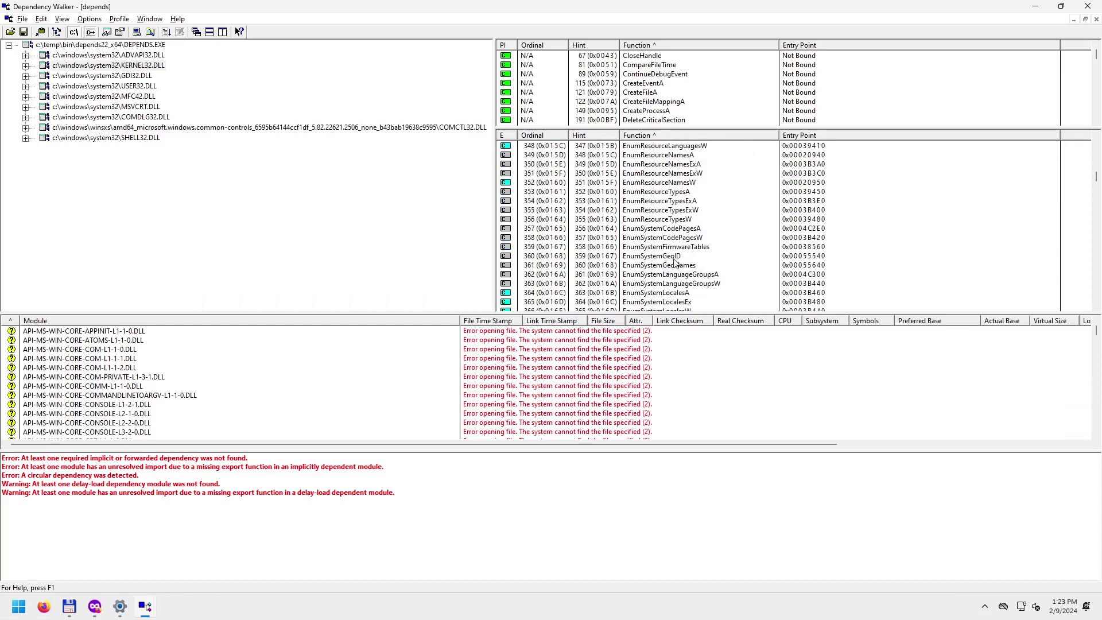
{"action": "left_click", "coordinate": [665, 232]}
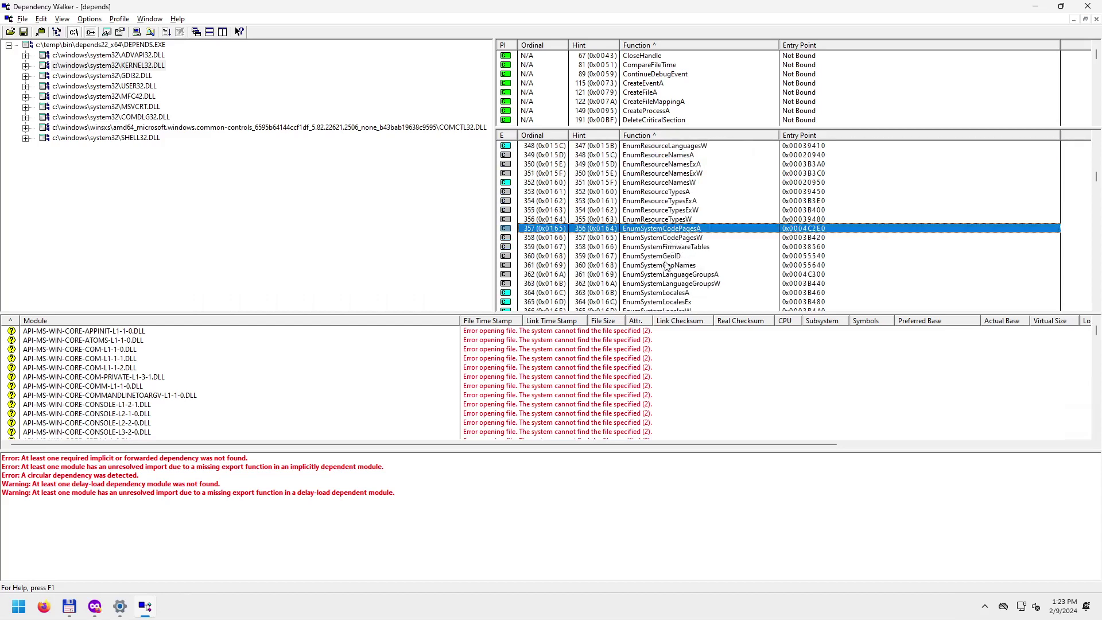
{"action": "scroll", "coordinate": [658, 285], "scroll_direction": "down", "scroll_amount": 1}
{"action": "scroll", "coordinate": [663, 265], "scroll_direction": "down", "scroll_amount": 1}
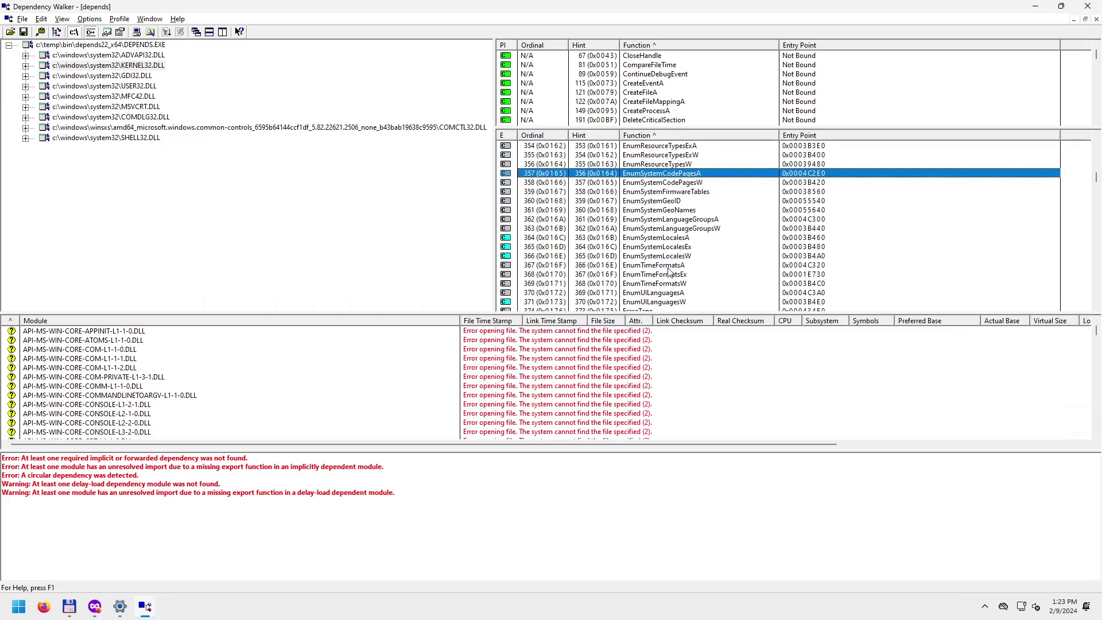
{"action": "left_click", "coordinate": [670, 237]}
Highlight ExitProcess and ExitThread in turn in the KERNEL32.DLL exports, finishing on ExpandEnvironmentStringsA.
{"action": "scroll", "coordinate": [679, 270], "scroll_direction": "down", "scroll_amount": 2}
{"action": "scroll", "coordinate": [675, 256], "scroll_direction": "down", "scroll_amount": 2}
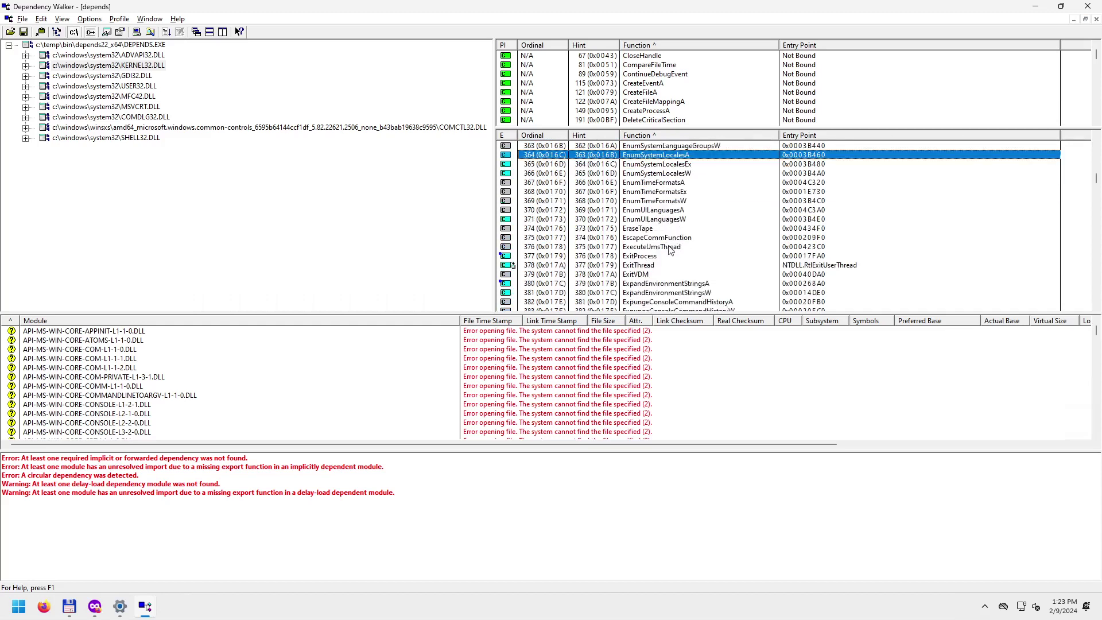
{"action": "left_click", "coordinate": [649, 230]}
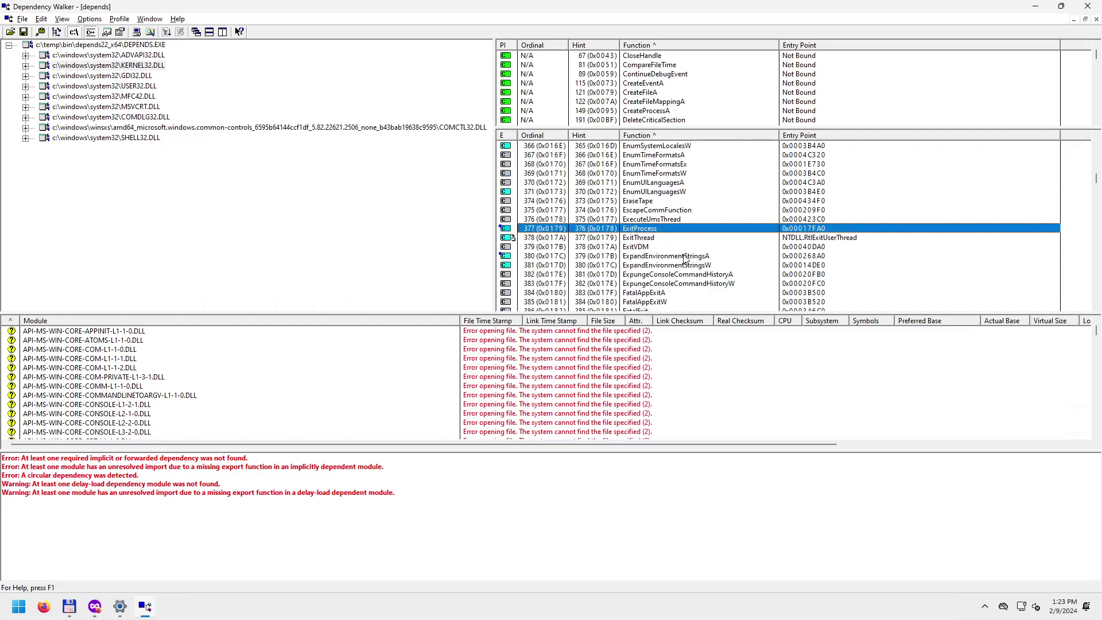
{"action": "left_click", "coordinate": [660, 219]}
{"action": "left_click", "coordinate": [648, 239]}
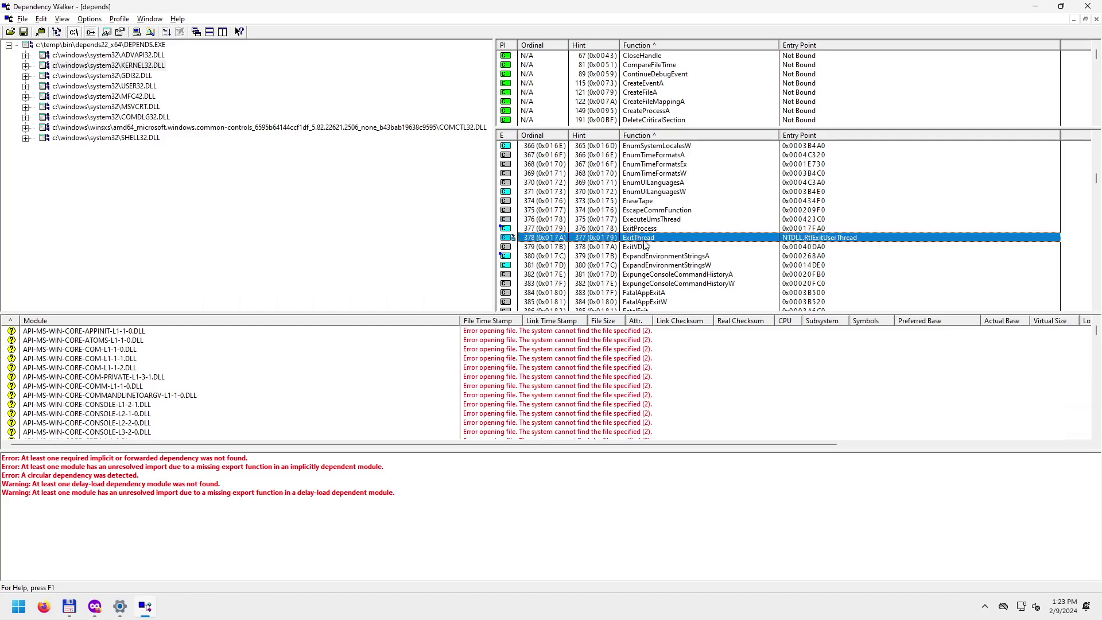
{"action": "left_click", "coordinate": [649, 231]}
{"action": "left_click", "coordinate": [649, 236]}
{"action": "left_click", "coordinate": [651, 232]}
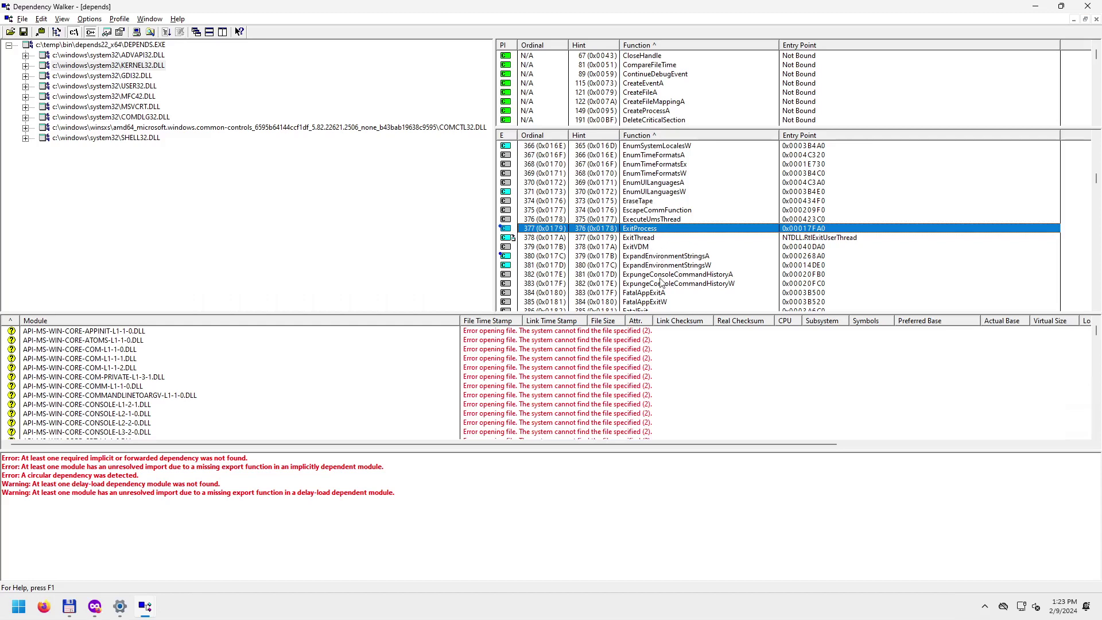
{"action": "scroll", "coordinate": [647, 275], "scroll_direction": "down", "scroll_amount": 1}
{"action": "left_click", "coordinate": [650, 229]}
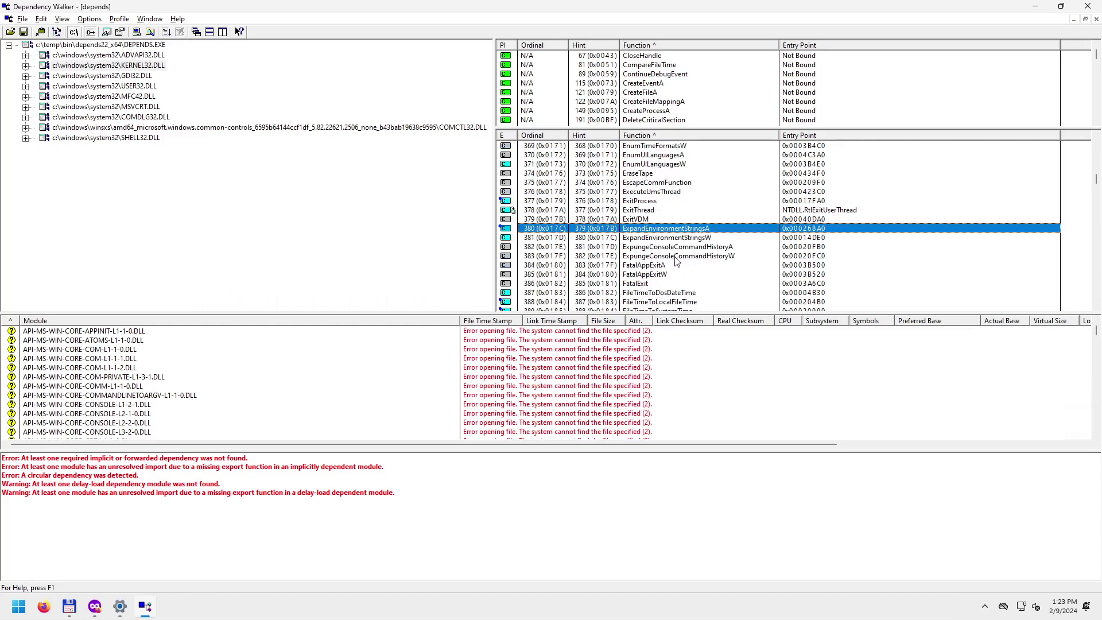
Switch to the Windows System settings, open Environment Variables from the advanced system settings, and enlarge the dialog.
{"action": "mouse_move", "coordinate": [72, 611]}
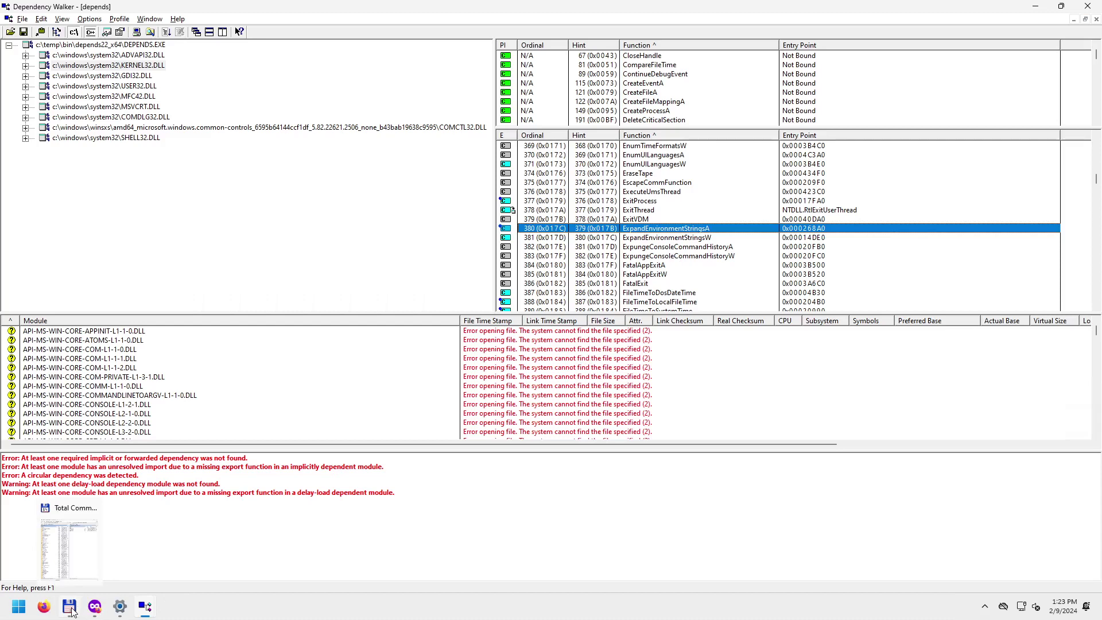
{"action": "right_click", "coordinate": [19, 610]}
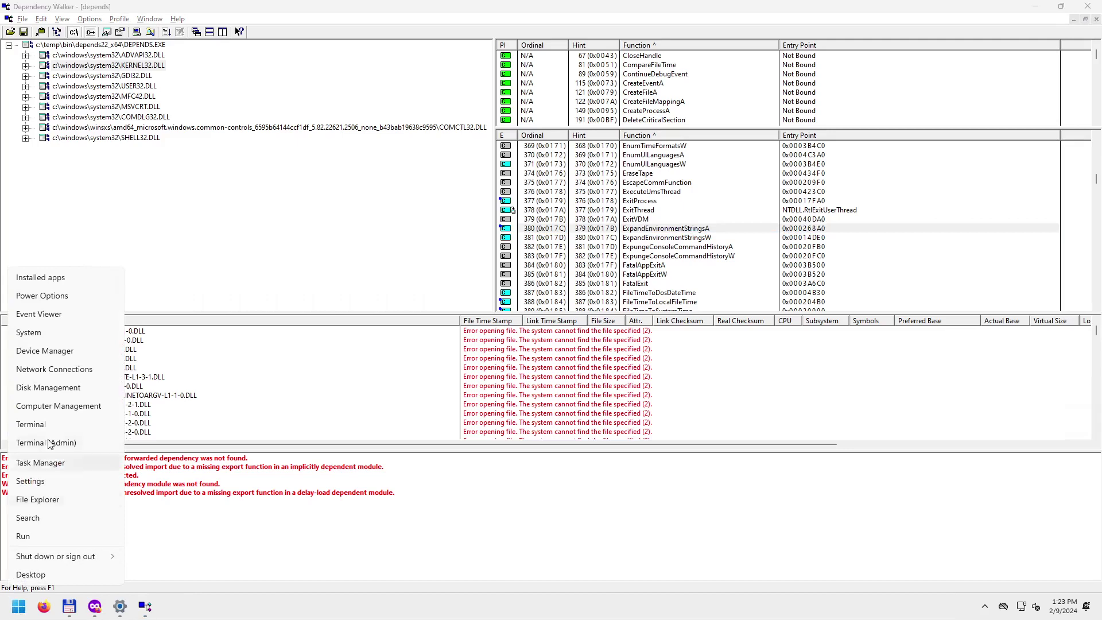
{"action": "left_click", "coordinate": [65, 334]}
{"action": "scroll", "coordinate": [383, 301], "scroll_direction": "down", "scroll_amount": 10}
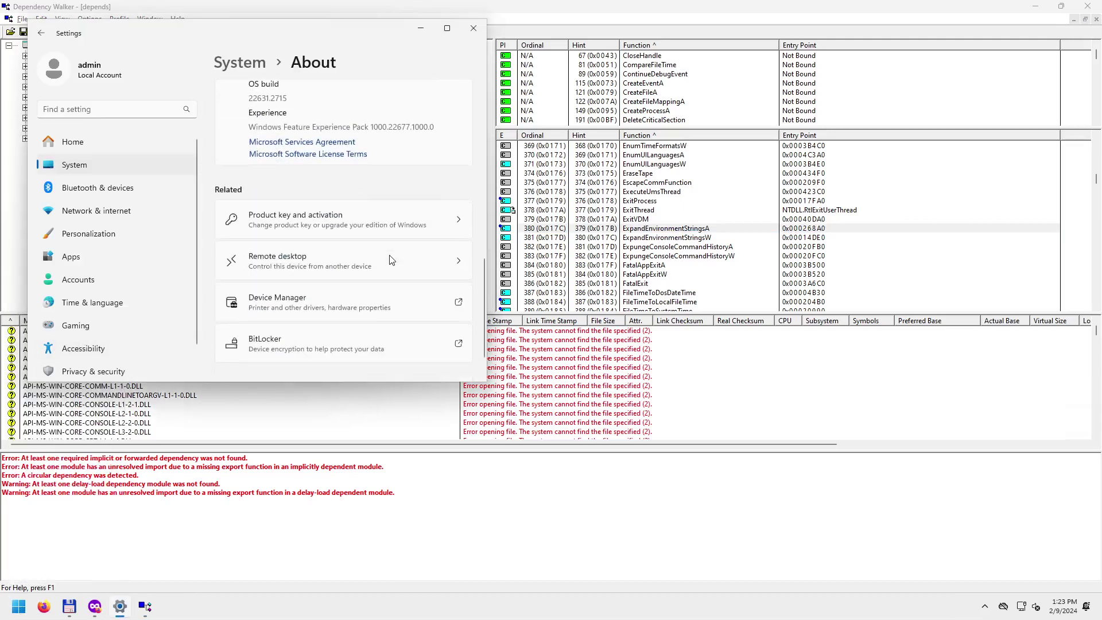
{"action": "left_click", "coordinate": [451, 29]}
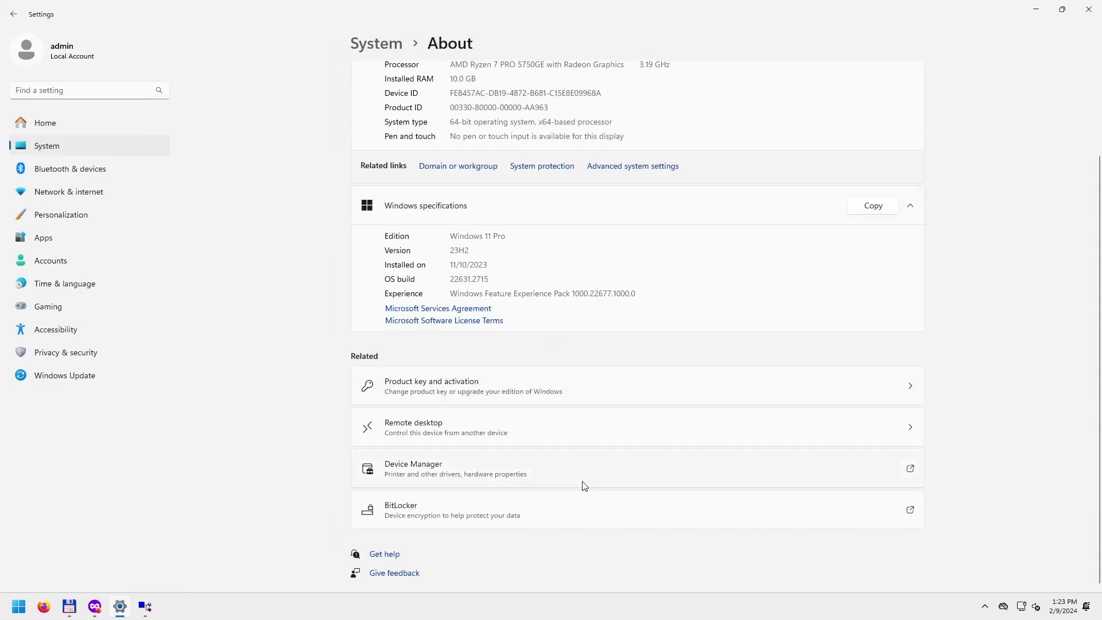
{"action": "left_click", "coordinate": [657, 167]}
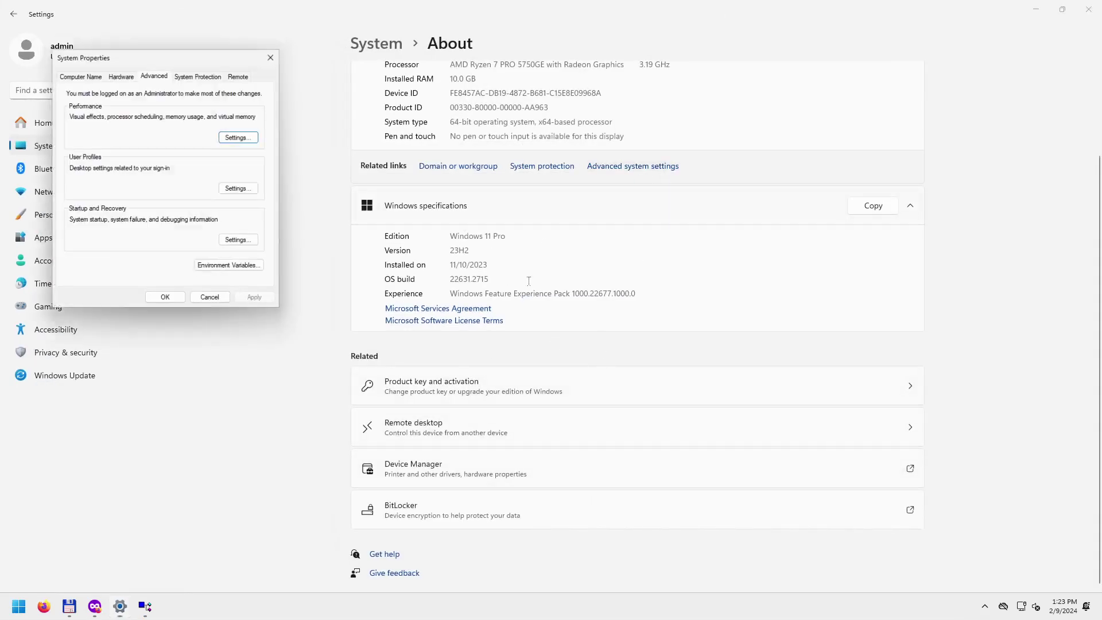
{"action": "left_click", "coordinate": [236, 267]}
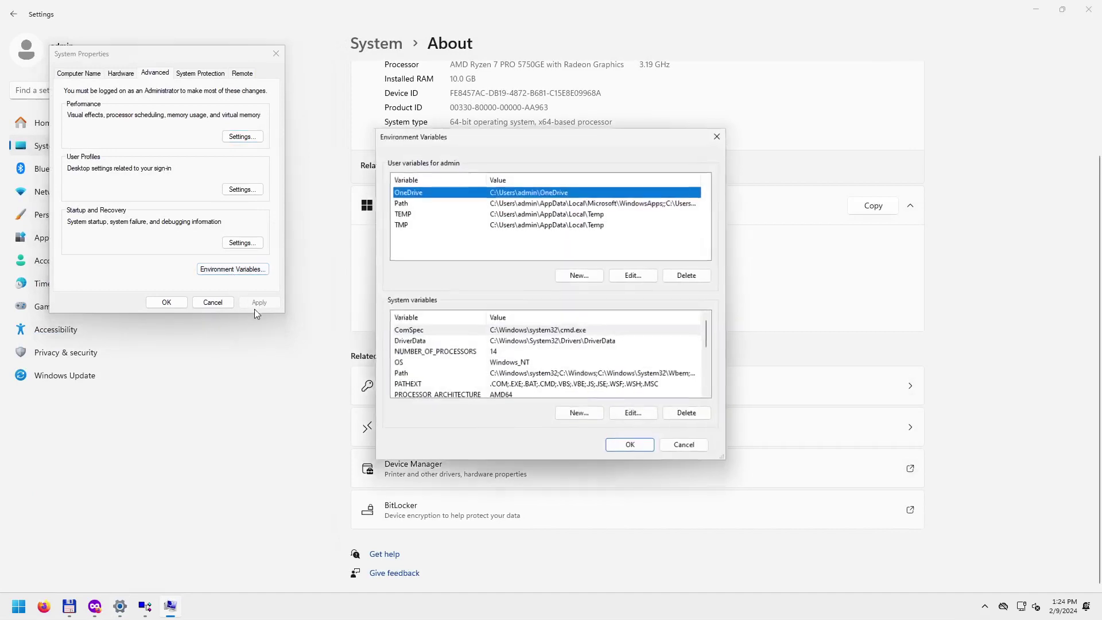
{"action": "left_click_drag", "start_coordinate": [725, 458], "coordinate": [946, 542]}
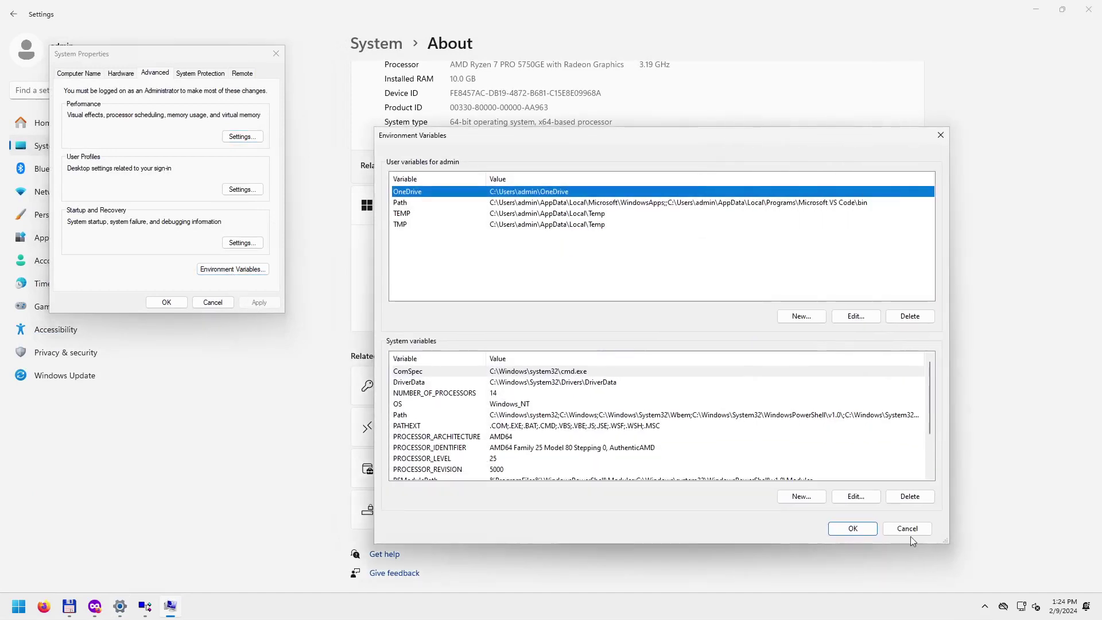
Examine the folders listed in the system Path variable and close its editor without changes.
{"action": "double_click", "coordinate": [564, 414]}
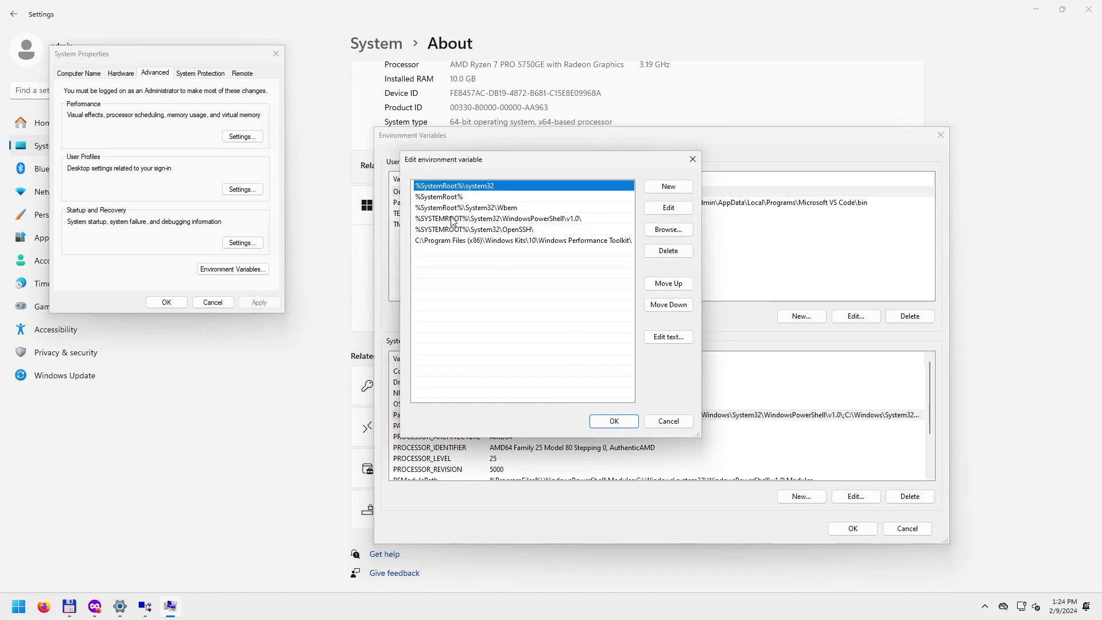
{"action": "left_click_drag", "start_coordinate": [526, 165], "coordinate": [749, 48]}
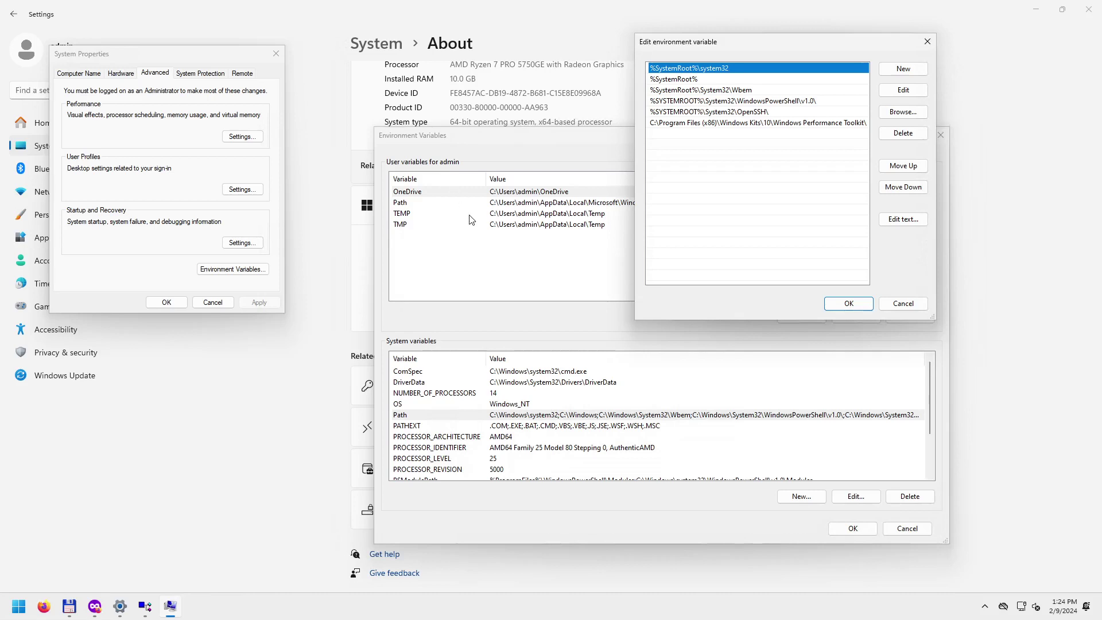
{"action": "left_click", "coordinate": [927, 41]}
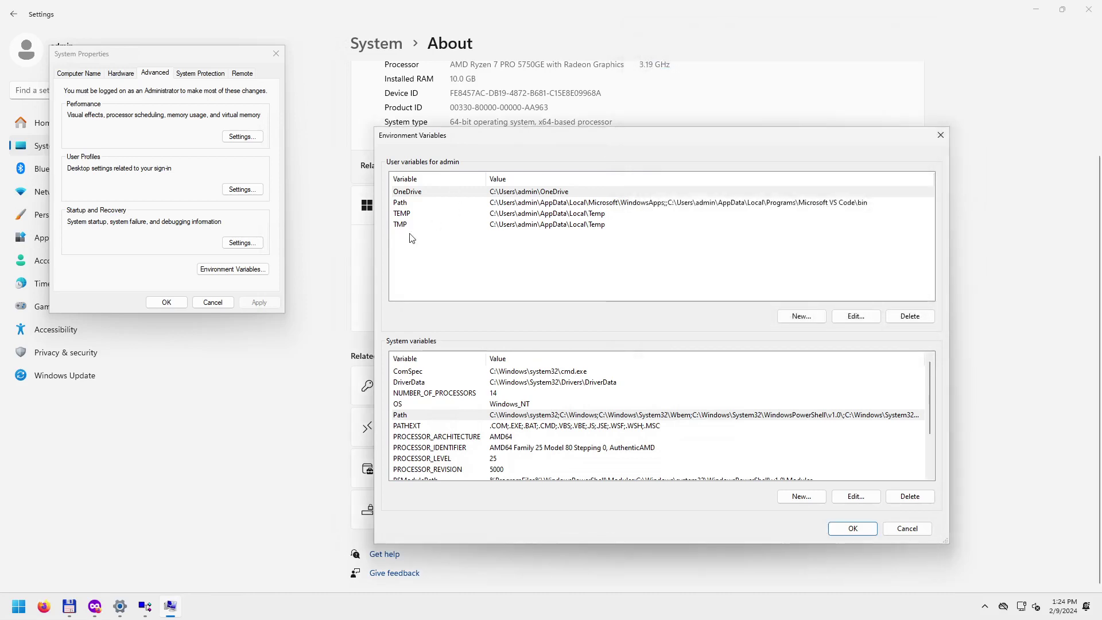
Examine the folders listed in the user Path variable and close its editor without changes.
{"action": "double_click", "coordinate": [410, 207]}
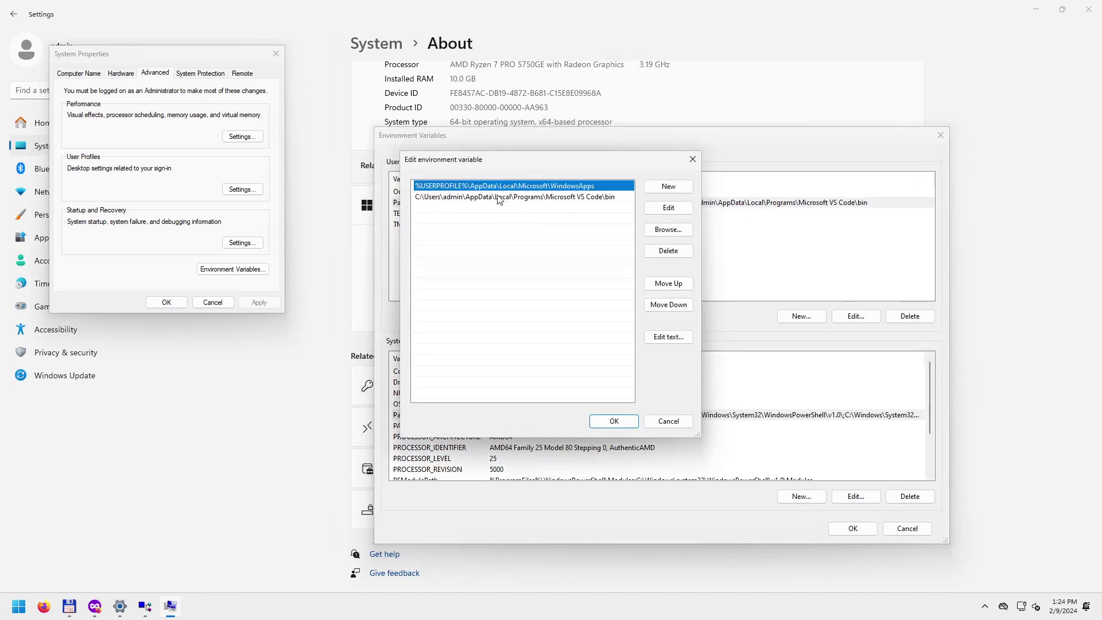
{"action": "left_click_drag", "start_coordinate": [512, 164], "coordinate": [695, 92]}
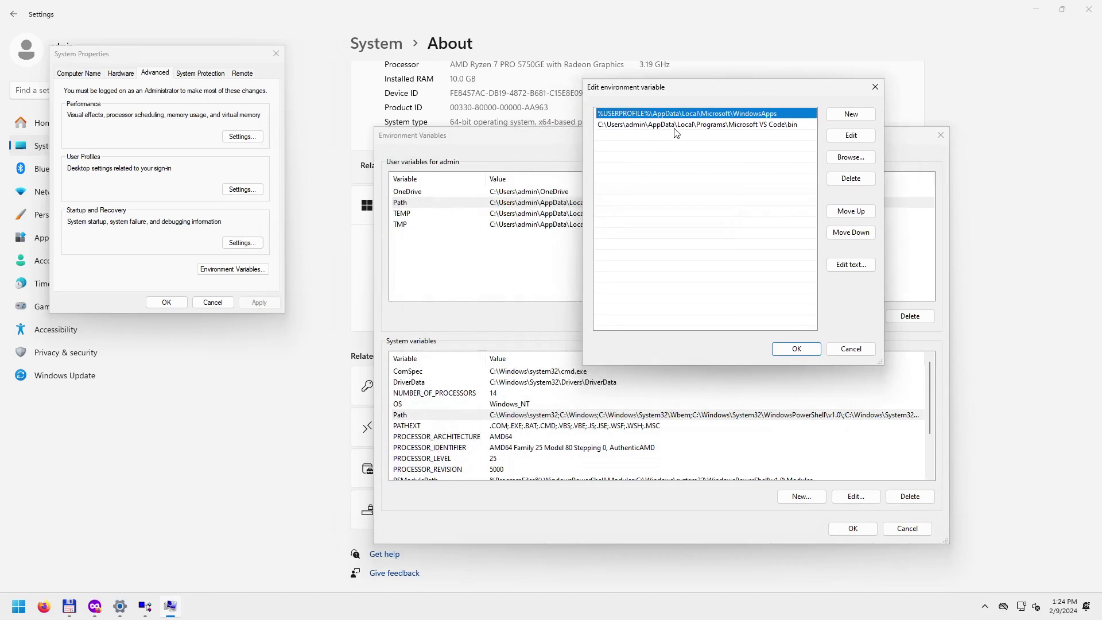
{"action": "left_click", "coordinate": [874, 87]}
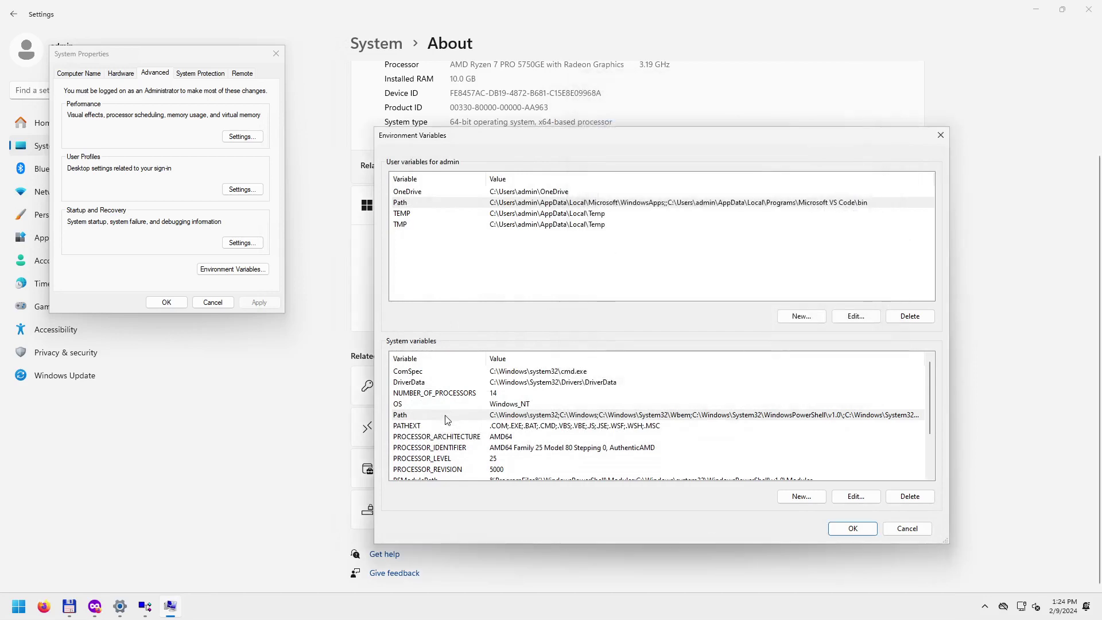
Reopen the system Path variable, highlight its %SystemRoot% and %SystemRoot%\system32 entries in turn, and close the editor.
{"action": "double_click", "coordinate": [445, 416]}
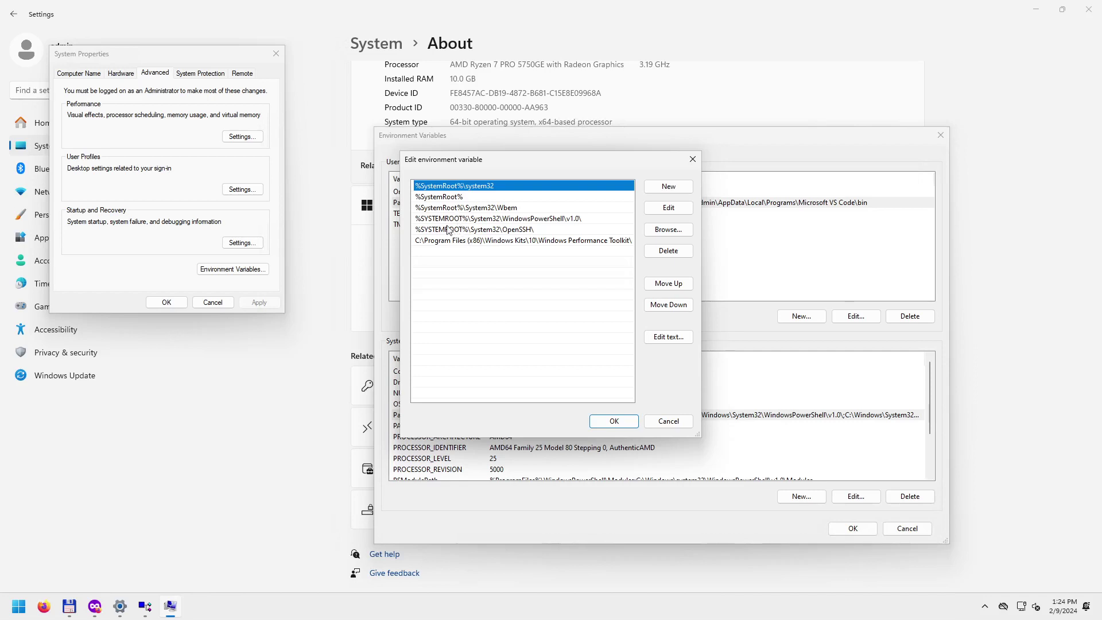
{"action": "left_click", "coordinate": [440, 198]}
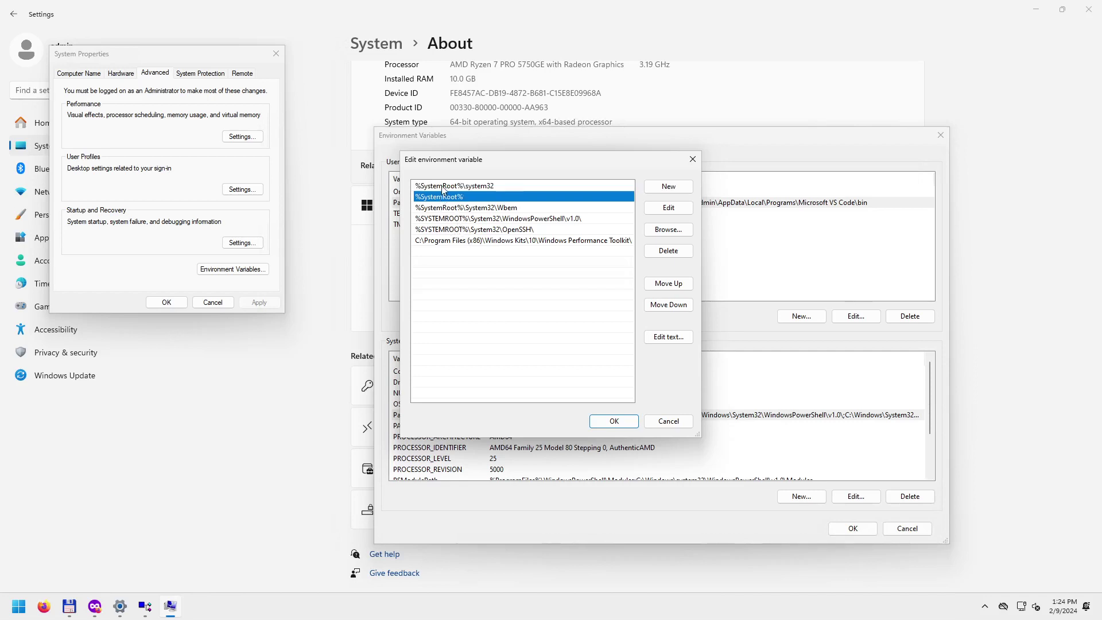
{"action": "left_click", "coordinate": [443, 188]}
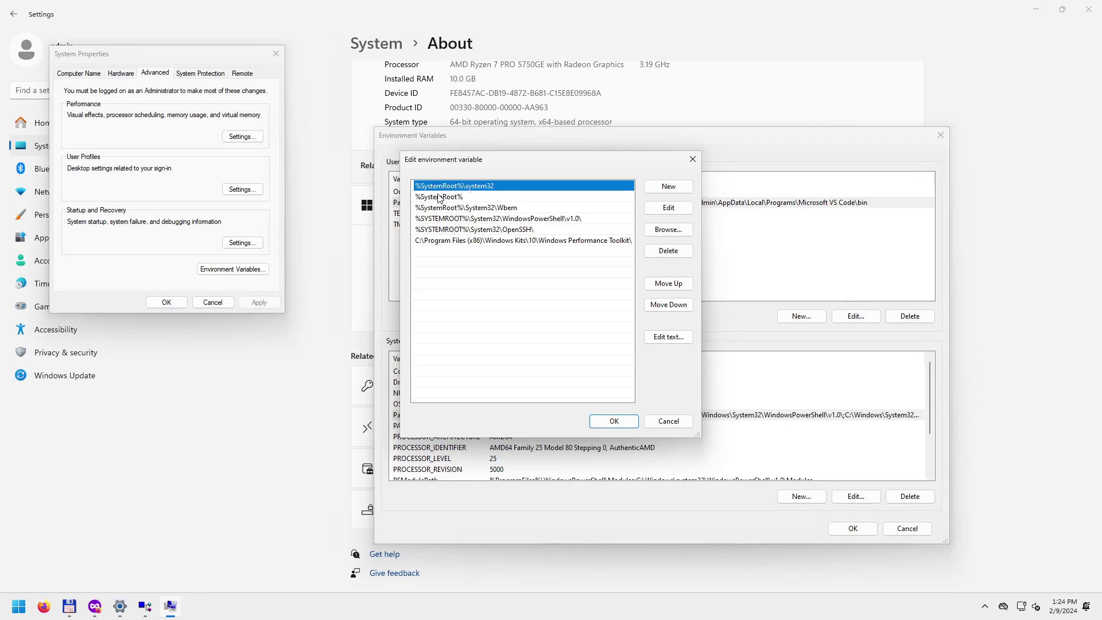
{"action": "left_click", "coordinate": [430, 199]}
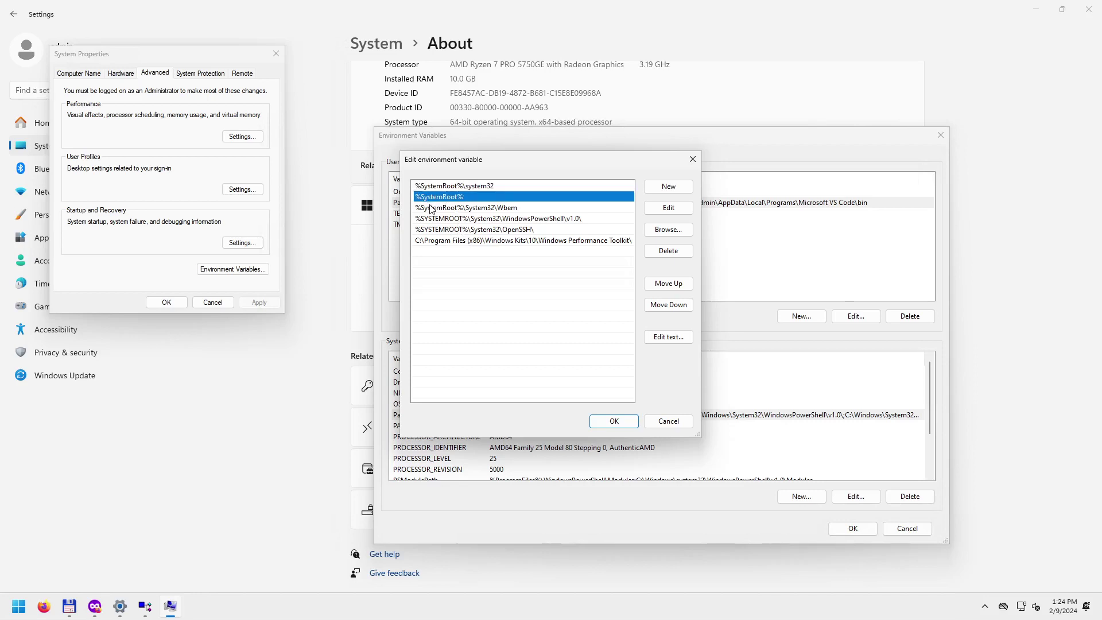
{"action": "left_click", "coordinate": [692, 159]}
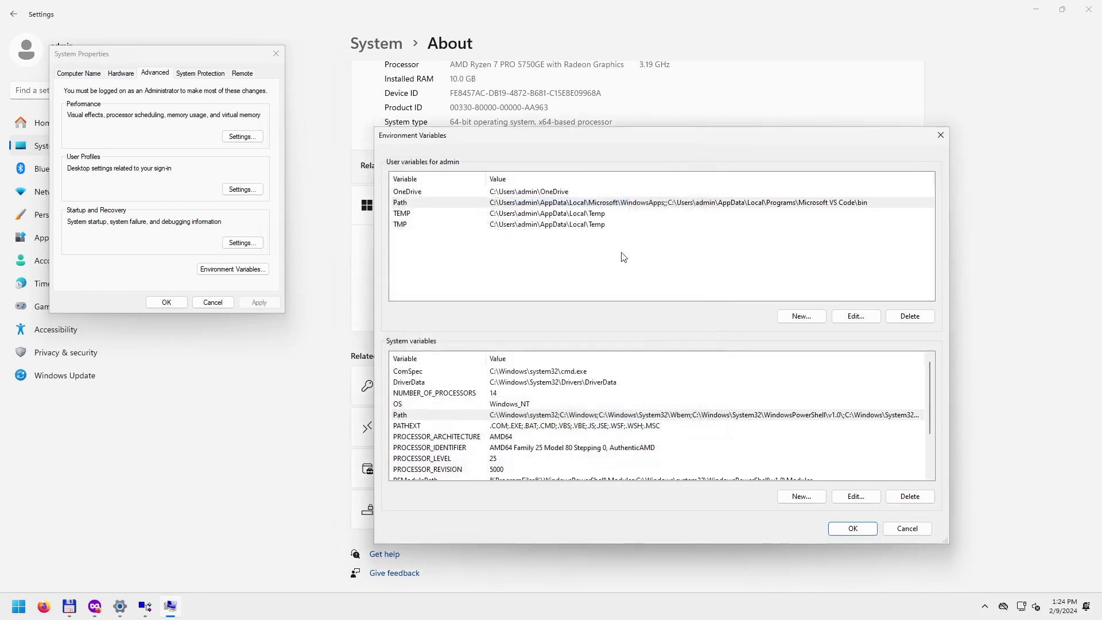
Put the %SystemRoot%\system32 entry of the system Path variable into edit mode and close the editor without changes.
{"action": "double_click", "coordinate": [407, 415]}
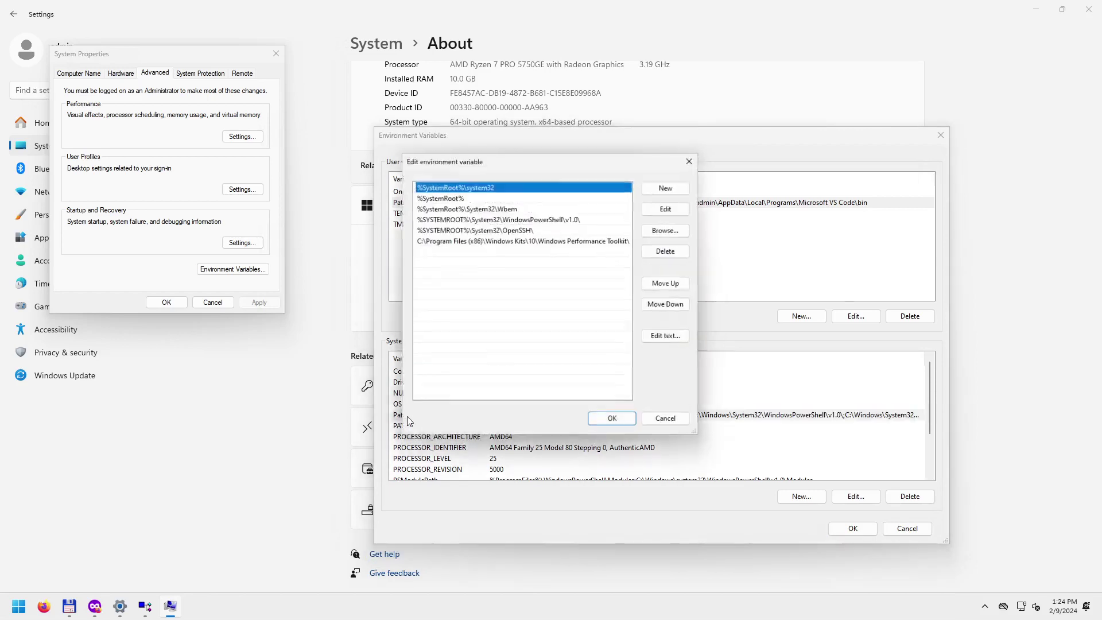
{"action": "double_click", "coordinate": [423, 188]}
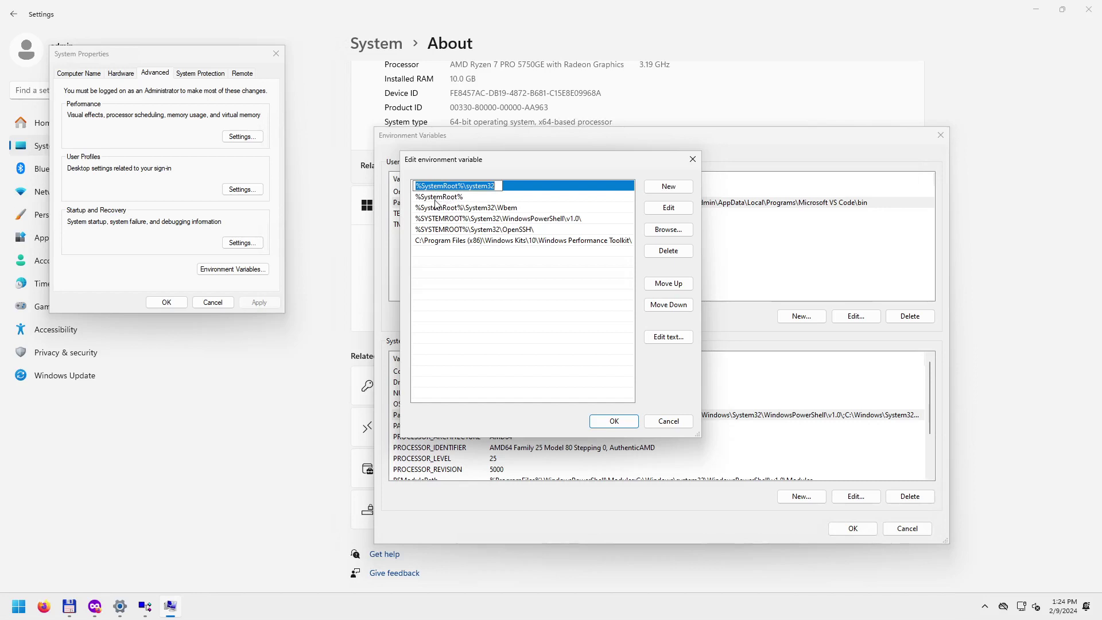
{"action": "left_click", "coordinate": [692, 159]}
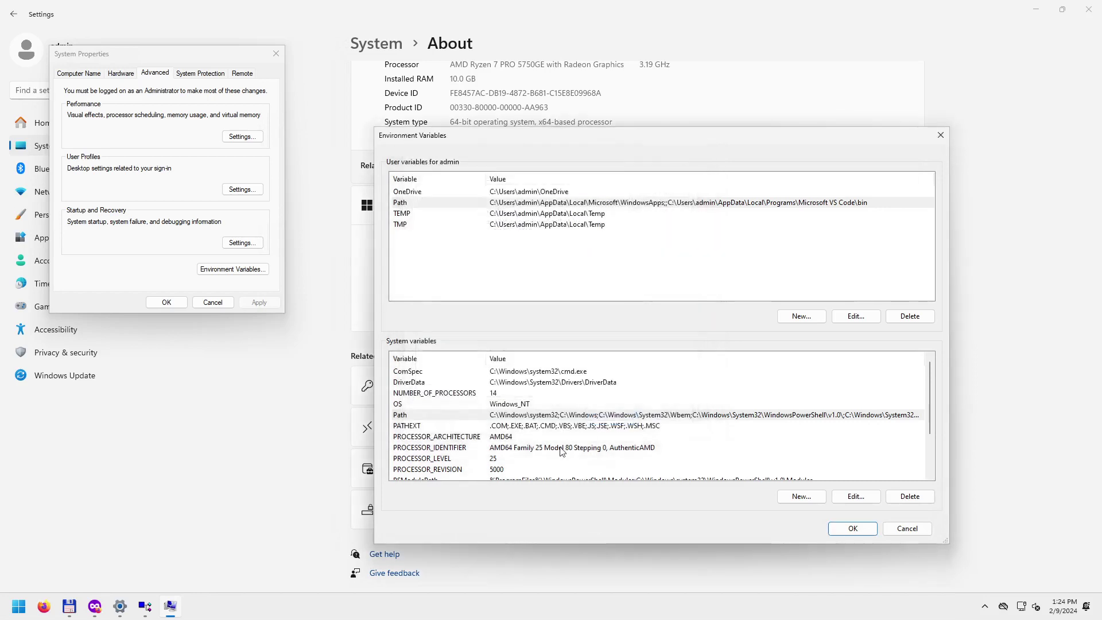
Select the system Path variable to read its value, view its unexpanded %SystemRoot% entries in the editor, and close the editor without changes.
{"action": "left_click", "coordinate": [508, 407]}
{"action": "left_click", "coordinate": [509, 415]}
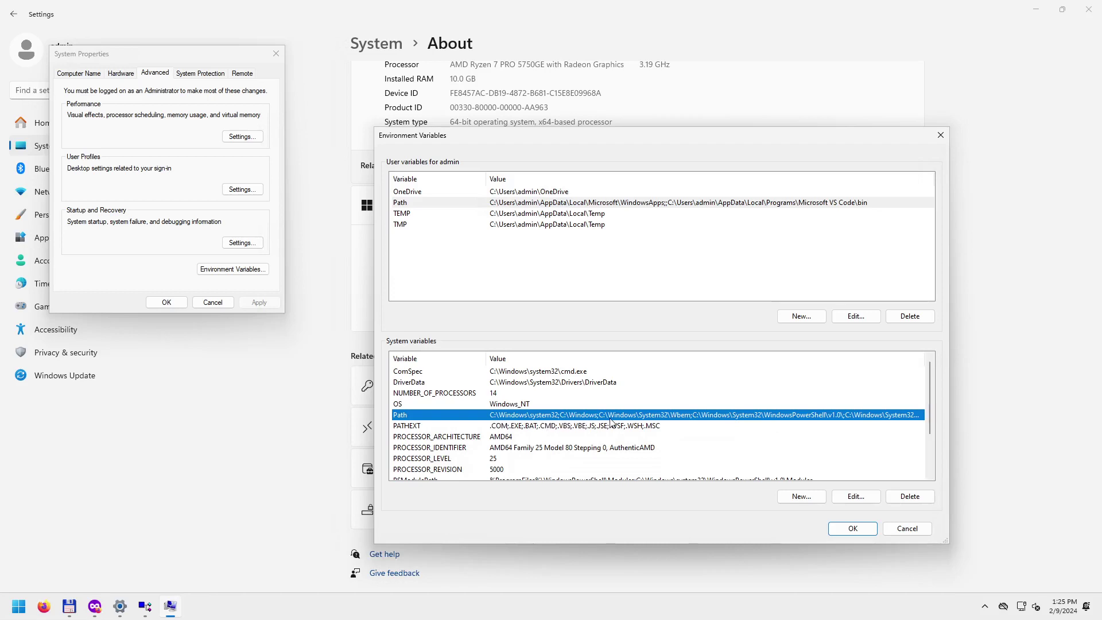
{"action": "double_click", "coordinate": [448, 413]}
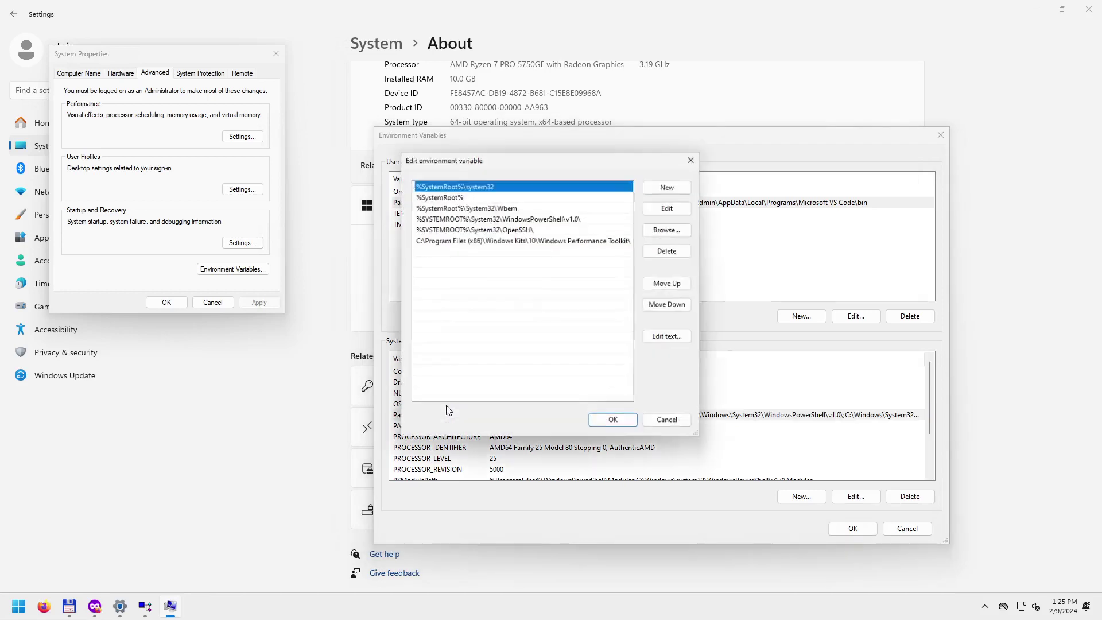
{"action": "left_click", "coordinate": [693, 161]}
Close the Environment Variables, System Properties and Settings windows to return to Dependency Walker.
{"action": "left_click", "coordinate": [940, 136]}
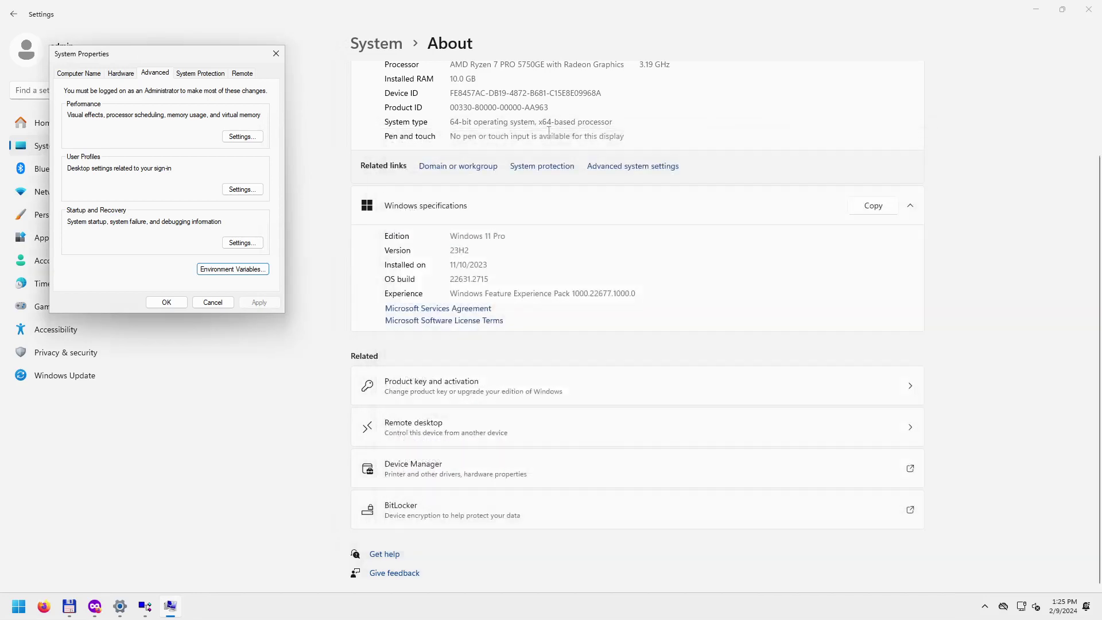
{"action": "left_click", "coordinate": [276, 54]}
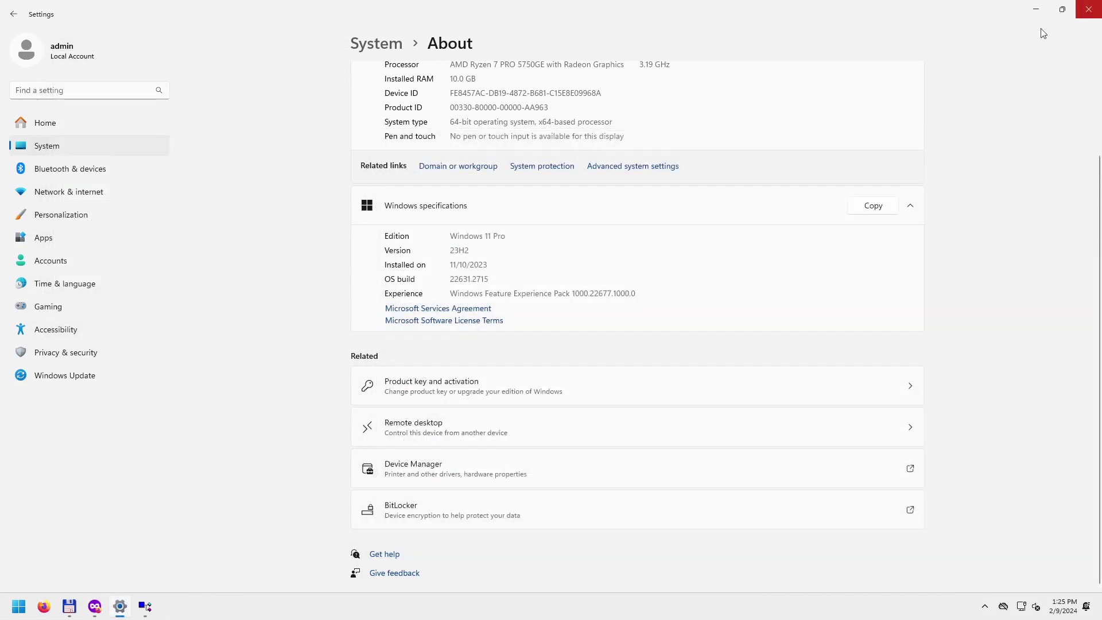
{"action": "left_click", "coordinate": [1088, 9]}
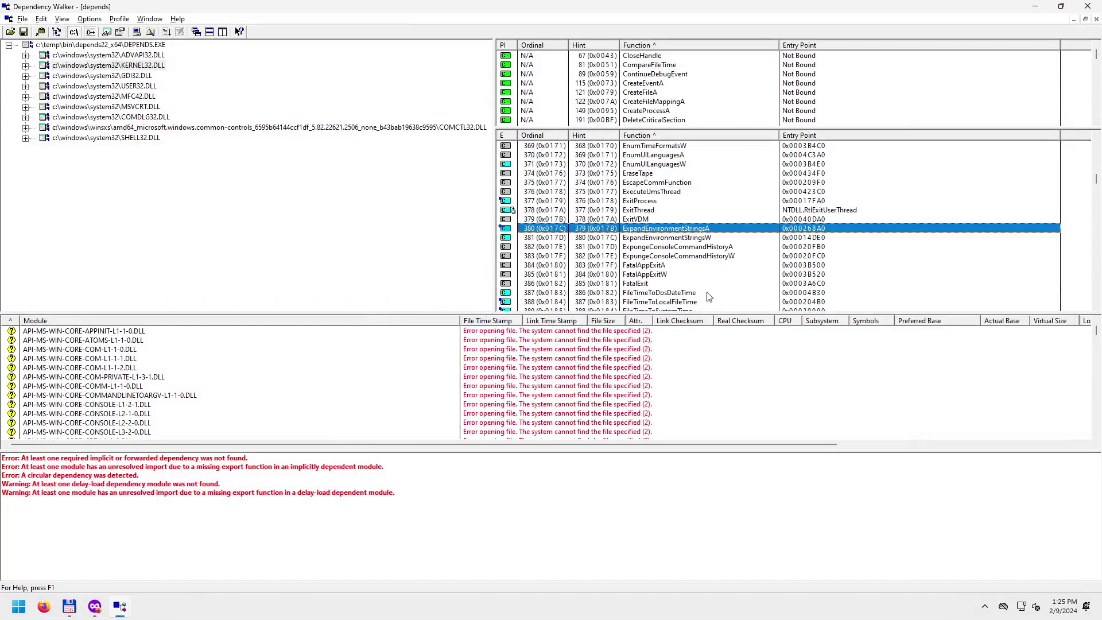
Highlight the ExpandEnvironmentStringsA and ExpandEnvironmentStringsW exports alternately, followed by ExpungeConsoleCommandHistoryW.
{"action": "left_click", "coordinate": [656, 238]}
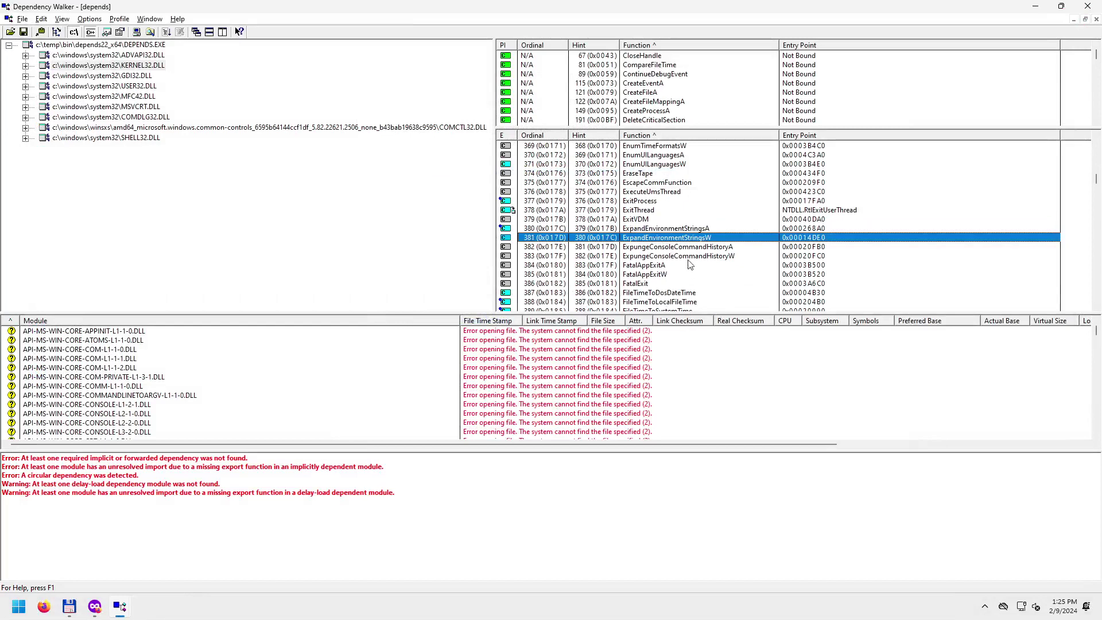
{"action": "left_click", "coordinate": [680, 231]}
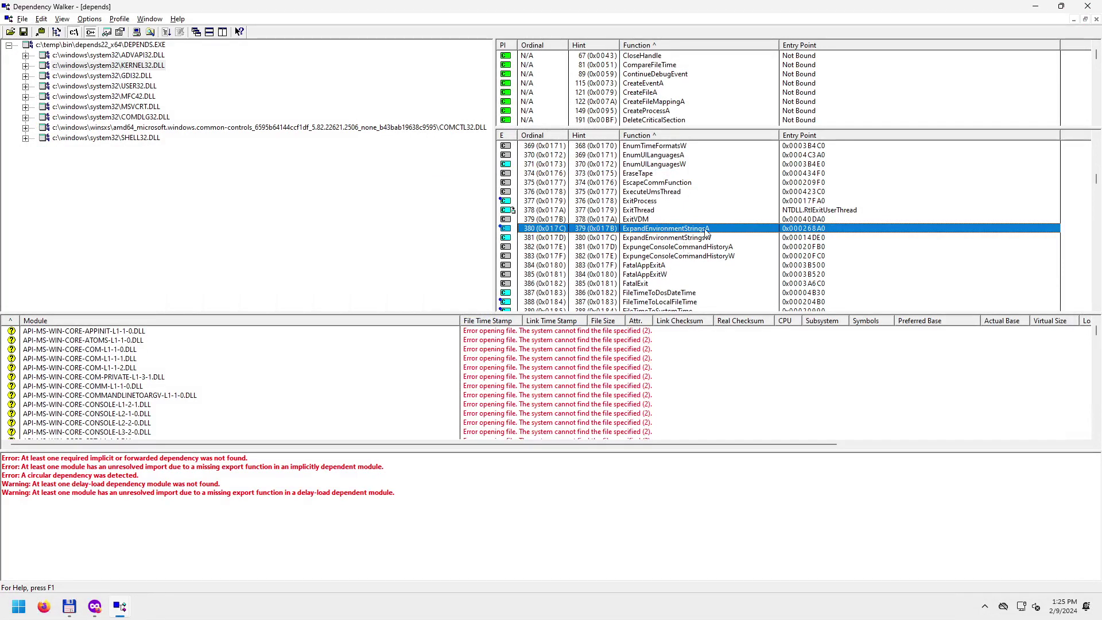
{"action": "left_click", "coordinate": [703, 237]}
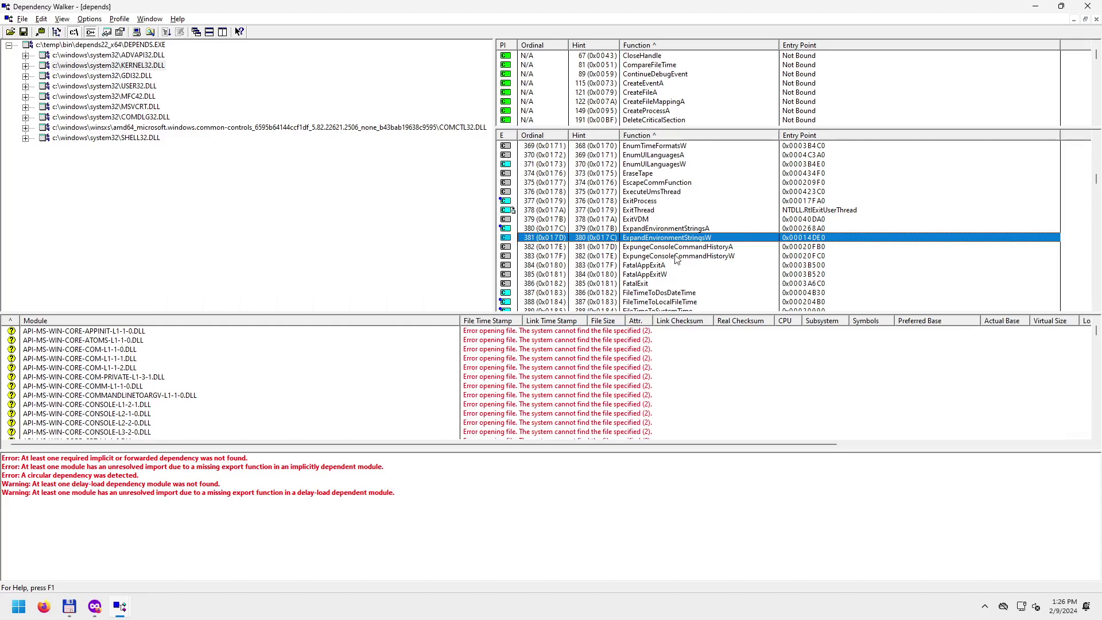
{"action": "scroll", "coordinate": [677, 255], "scroll_direction": "down", "scroll_amount": 1}
{"action": "left_click", "coordinate": [683, 228]}
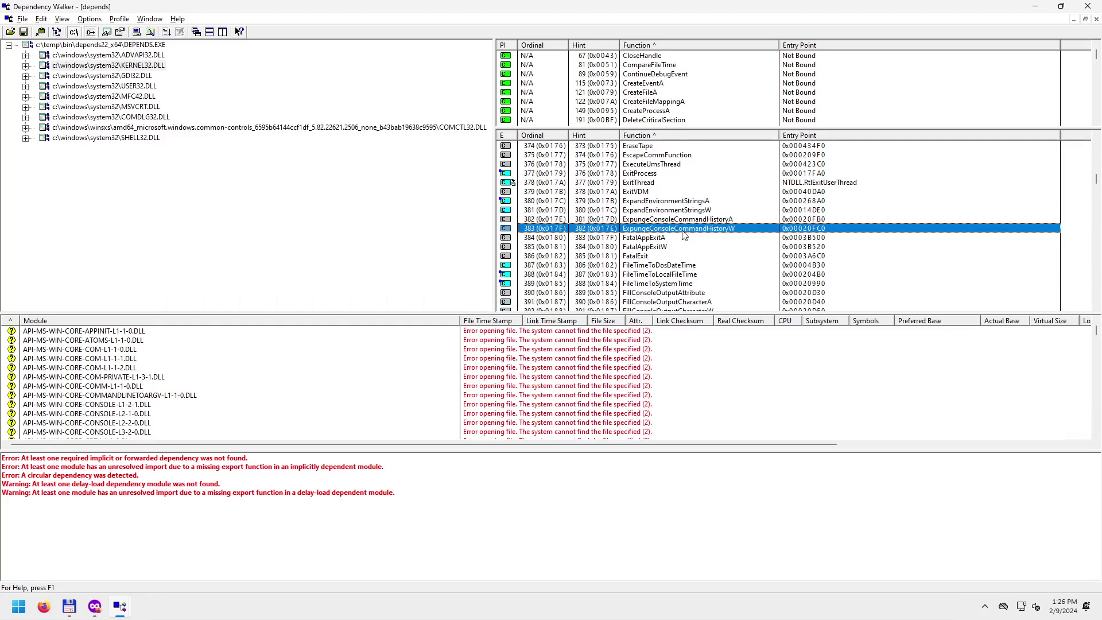
Highlight the file search exports FindFirstFileA, FindFirstFileExW, FindFirstFileW and FindNextFileW in turn.
{"action": "scroll", "coordinate": [697, 287], "scroll_direction": "down", "scroll_amount": 1}
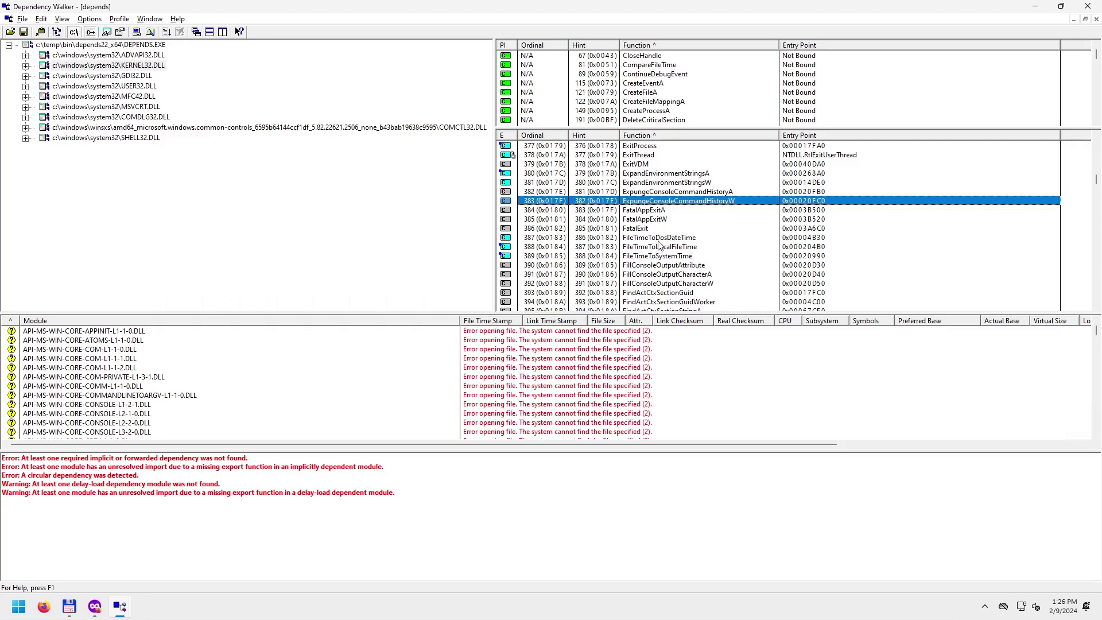
{"action": "scroll", "coordinate": [659, 244], "scroll_direction": "down", "scroll_amount": 2}
{"action": "scroll", "coordinate": [659, 244], "scroll_direction": "down", "scroll_amount": 2}
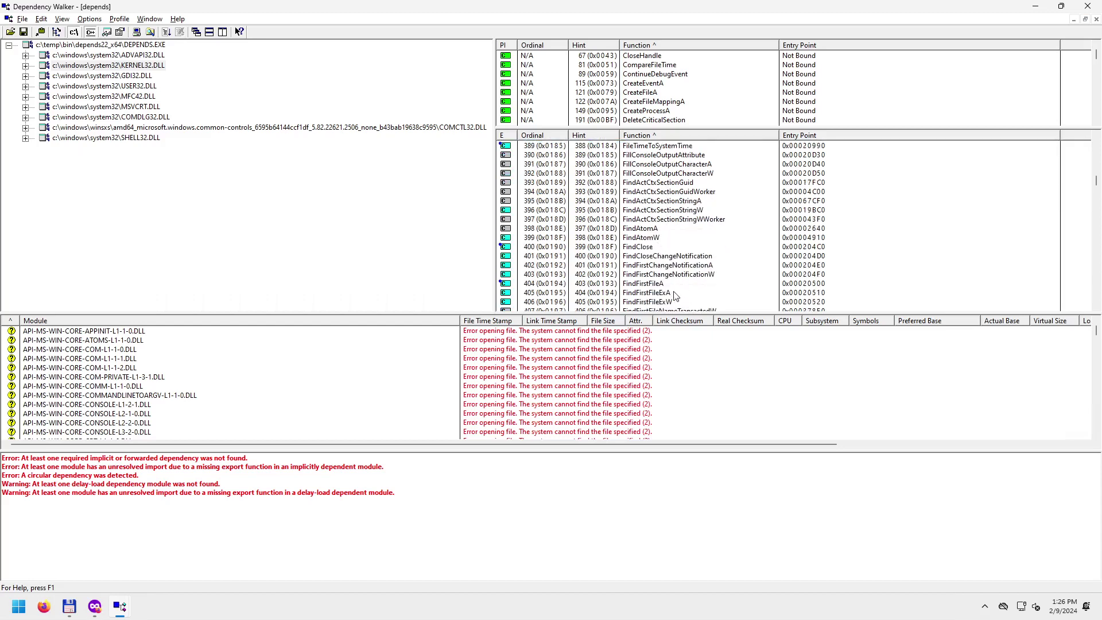
{"action": "scroll", "coordinate": [675, 295], "scroll_direction": "down", "scroll_amount": 2}
{"action": "scroll", "coordinate": [680, 253], "scroll_direction": "down", "scroll_amount": 2}
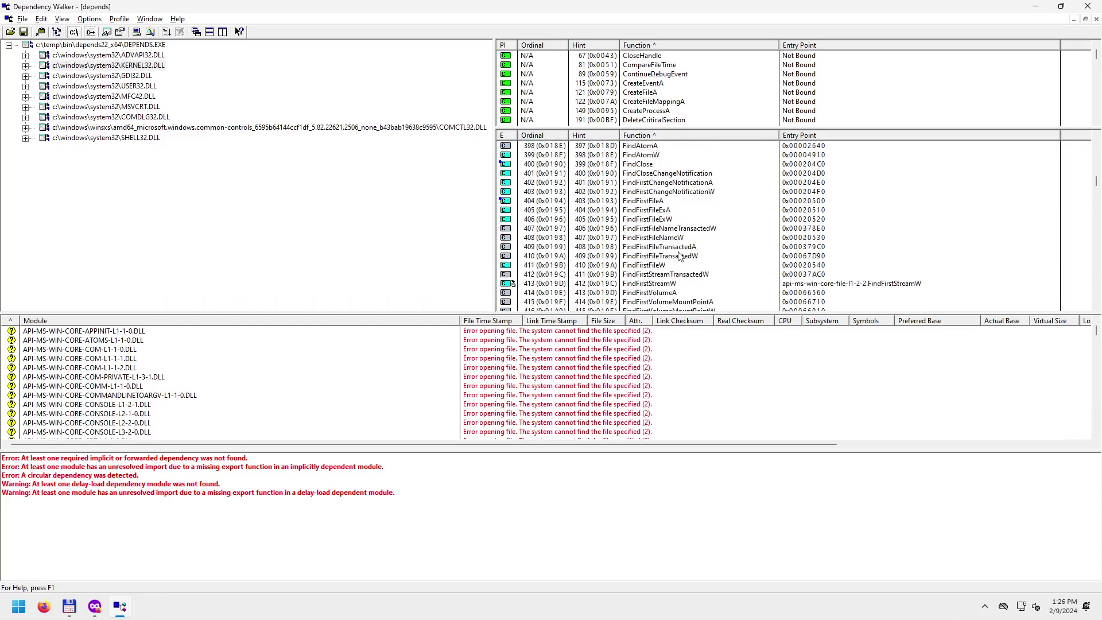
{"action": "left_click", "coordinate": [644, 172]}
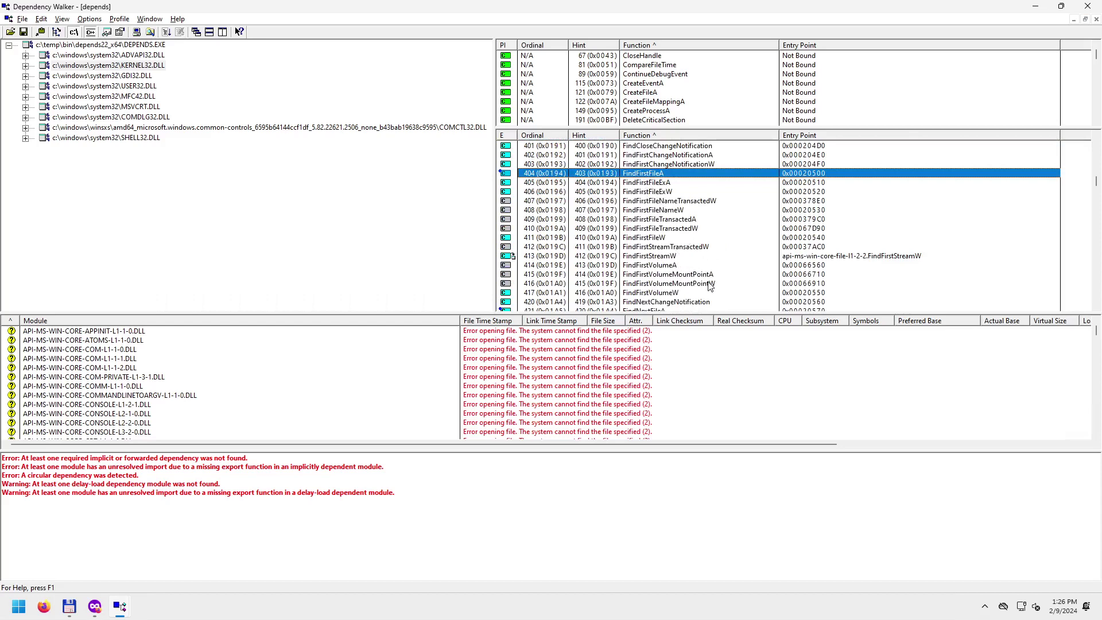
{"action": "left_click", "coordinate": [666, 193]}
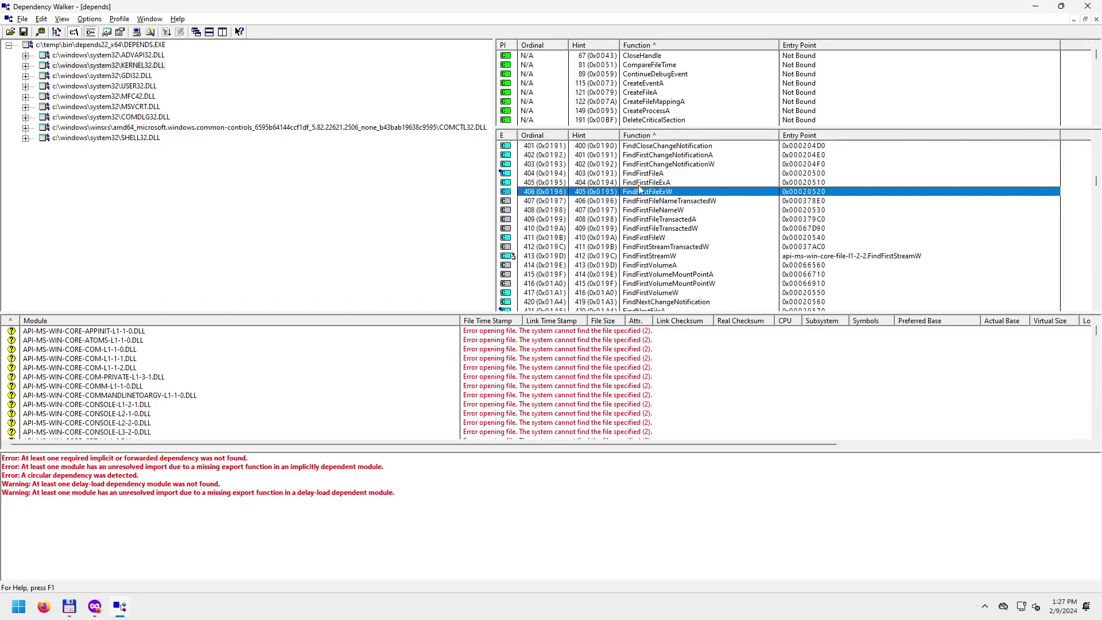
{"action": "left_click", "coordinate": [646, 237]}
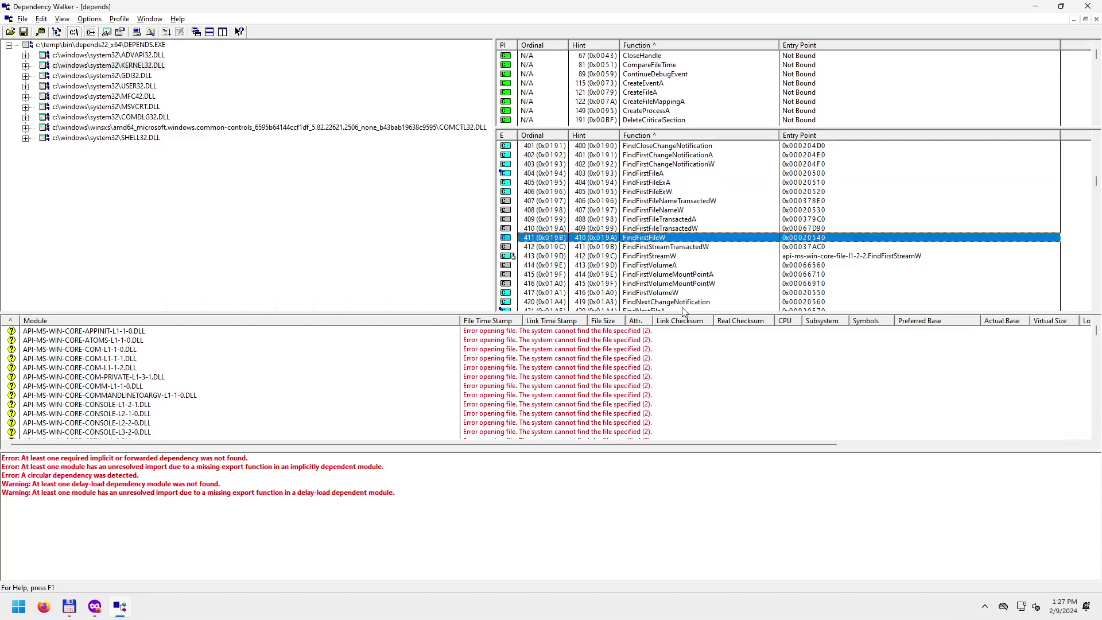
{"action": "scroll", "coordinate": [677, 307], "scroll_direction": "down", "scroll_amount": 2}
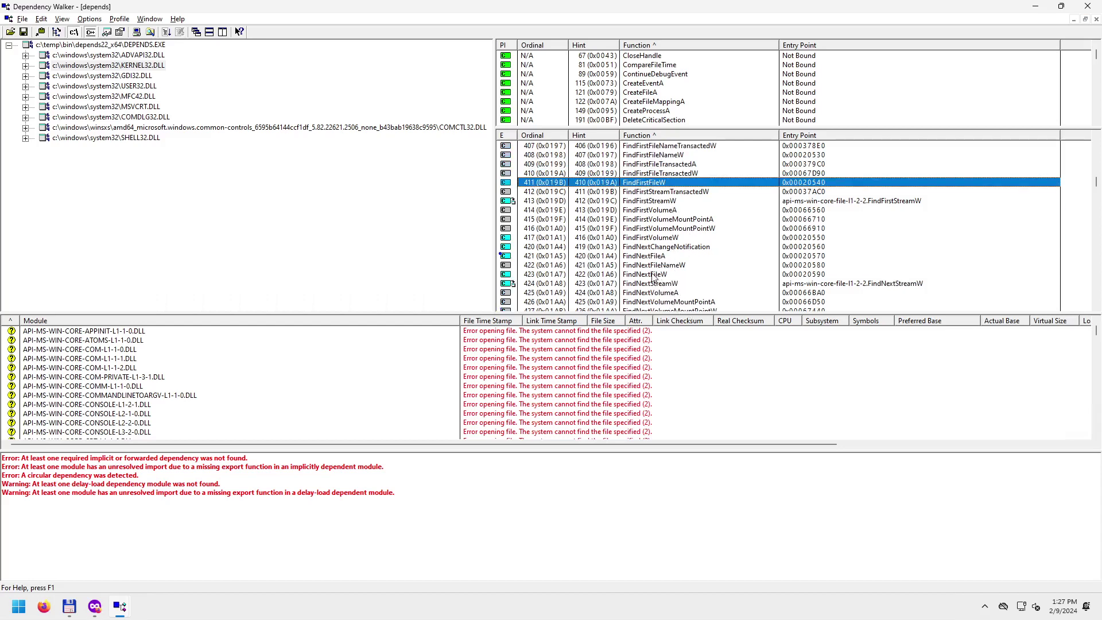
{"action": "left_click", "coordinate": [657, 275]}
Look through the remaining FindNext exports and highlight FindResourceA.
{"action": "scroll", "coordinate": [697, 302], "scroll_direction": "down", "scroll_amount": 2}
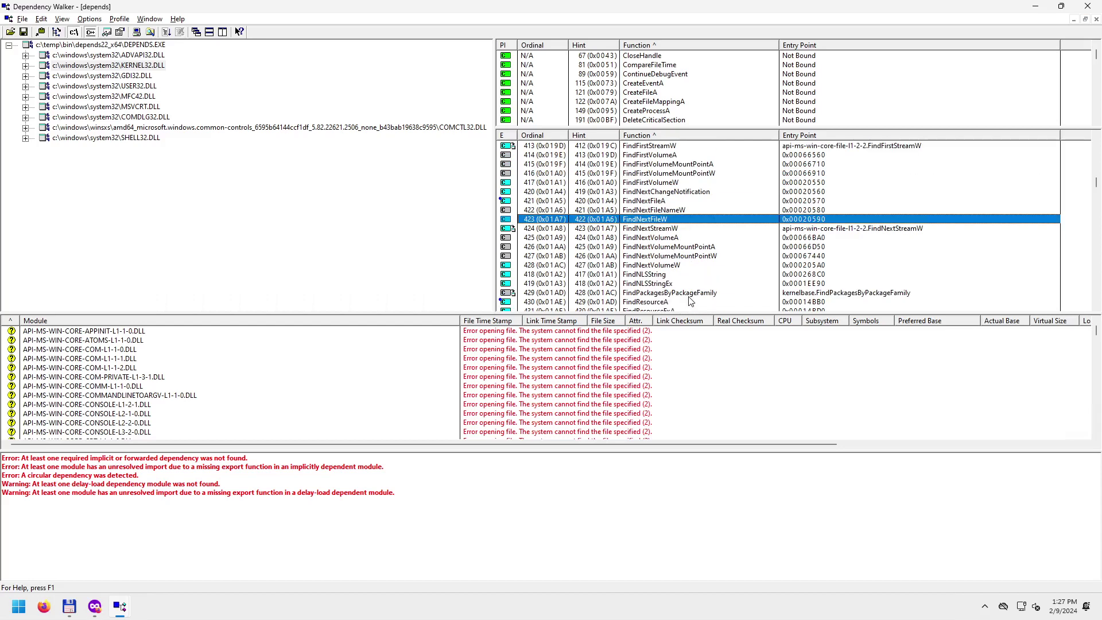
{"action": "scroll", "coordinate": [691, 295], "scroll_direction": "down", "scroll_amount": 1}
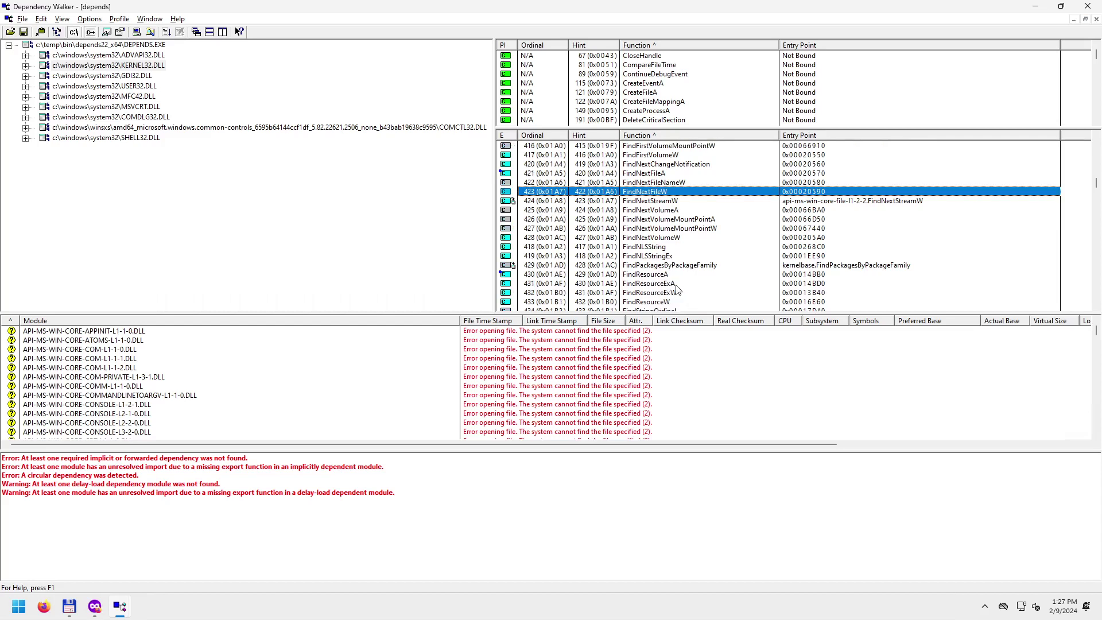
{"action": "scroll", "coordinate": [678, 289], "scroll_direction": "down", "scroll_amount": 2}
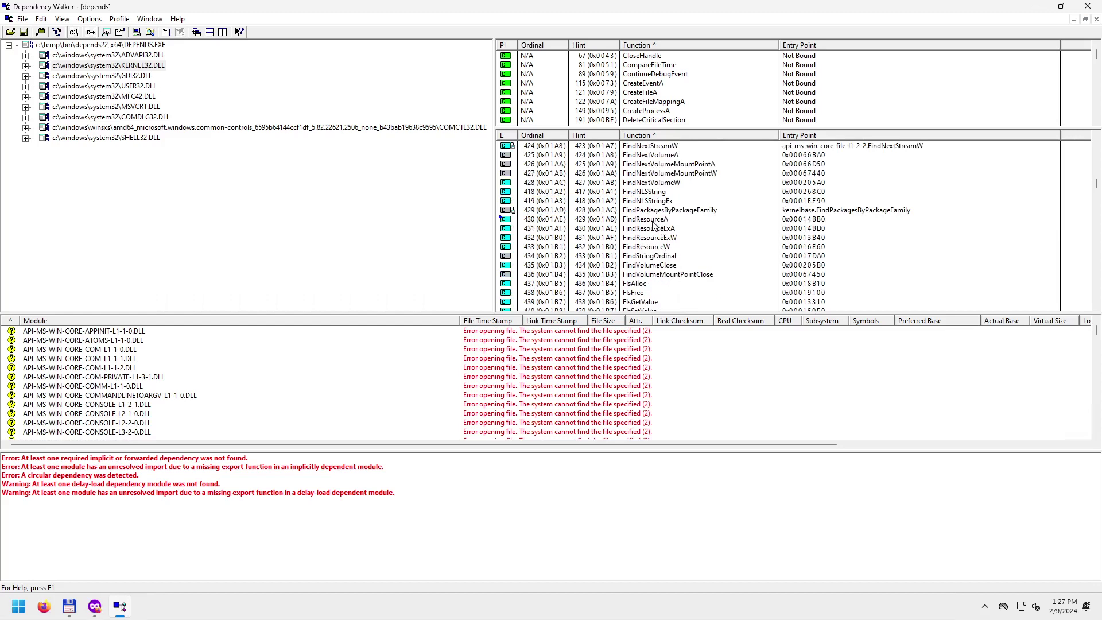
{"action": "left_click", "coordinate": [655, 221]}
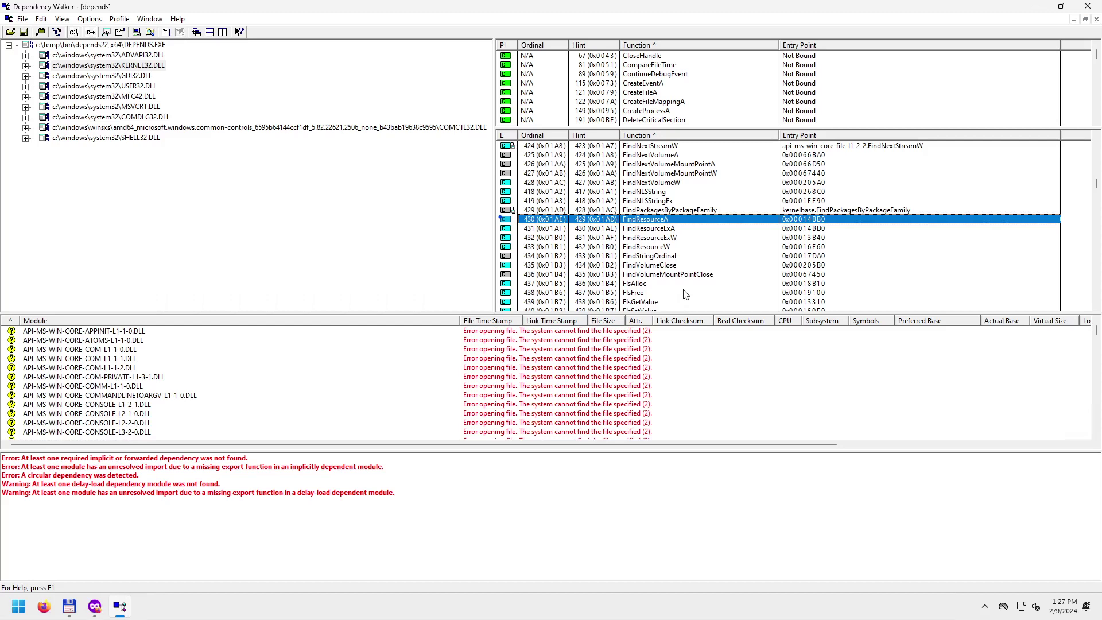
Look through the Fls, Flush and FoldString exports and highlight FormatMessageW.
{"action": "scroll", "coordinate": [658, 261], "scroll_direction": "down", "scroll_amount": 1}
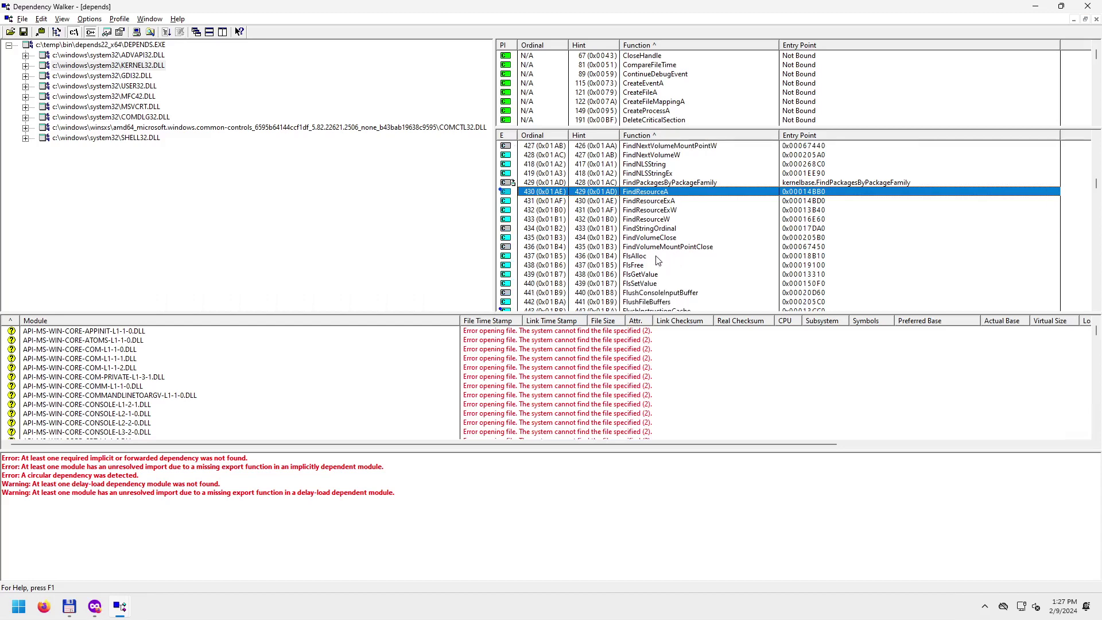
{"action": "scroll", "coordinate": [651, 260], "scroll_direction": "down", "scroll_amount": 1}
{"action": "scroll", "coordinate": [651, 261], "scroll_direction": "down", "scroll_amount": 2}
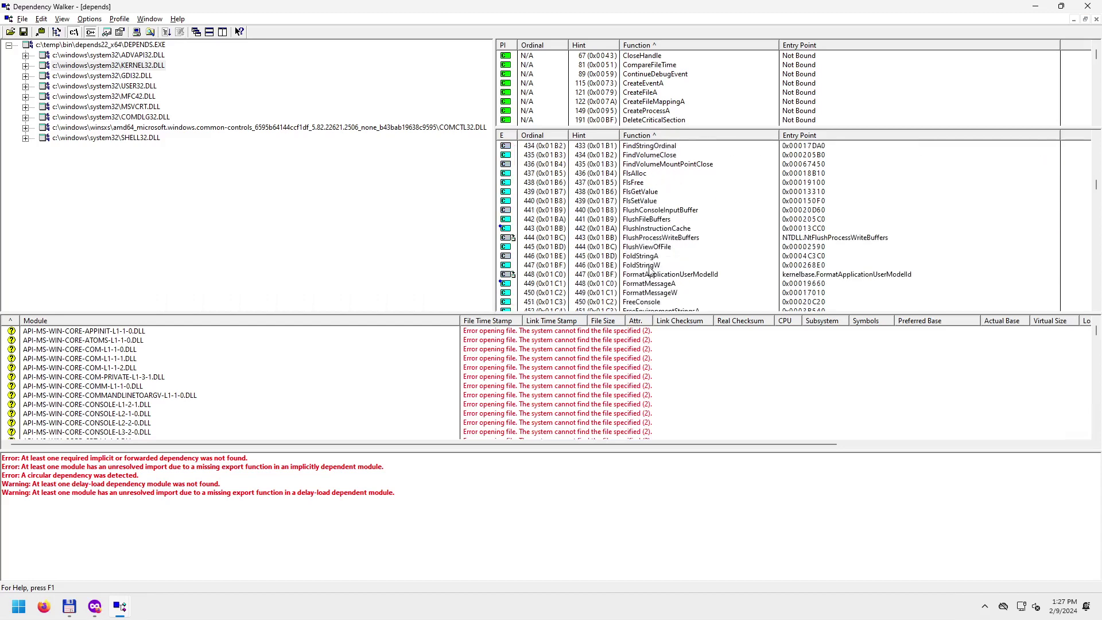
{"action": "scroll", "coordinate": [651, 272], "scroll_direction": "down", "scroll_amount": 1}
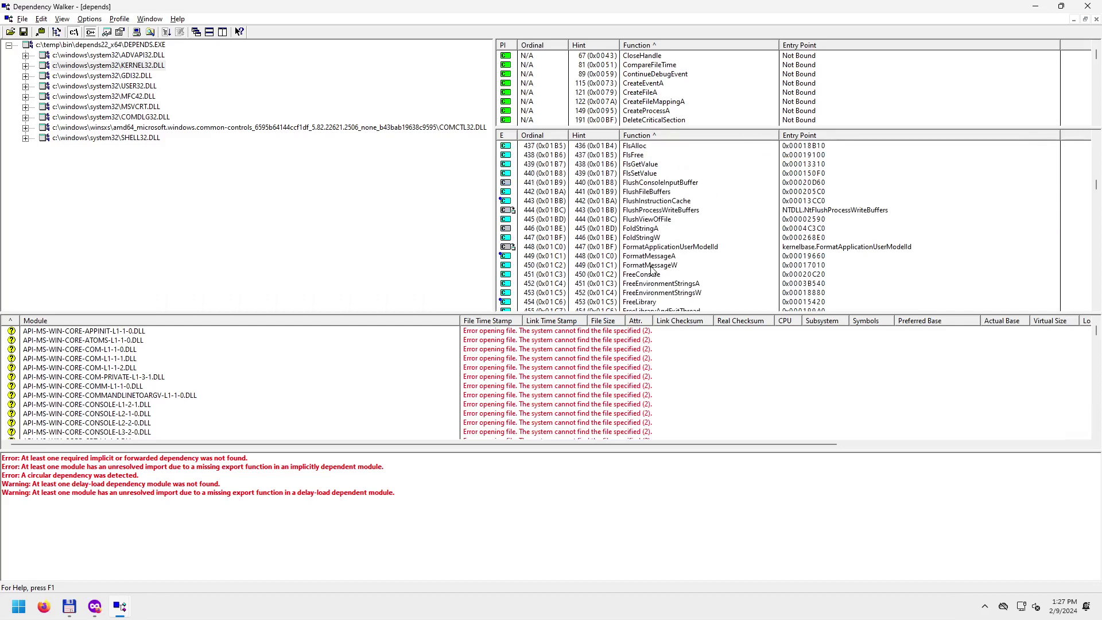
{"action": "scroll", "coordinate": [651, 270], "scroll_direction": "down", "scroll_amount": 1}
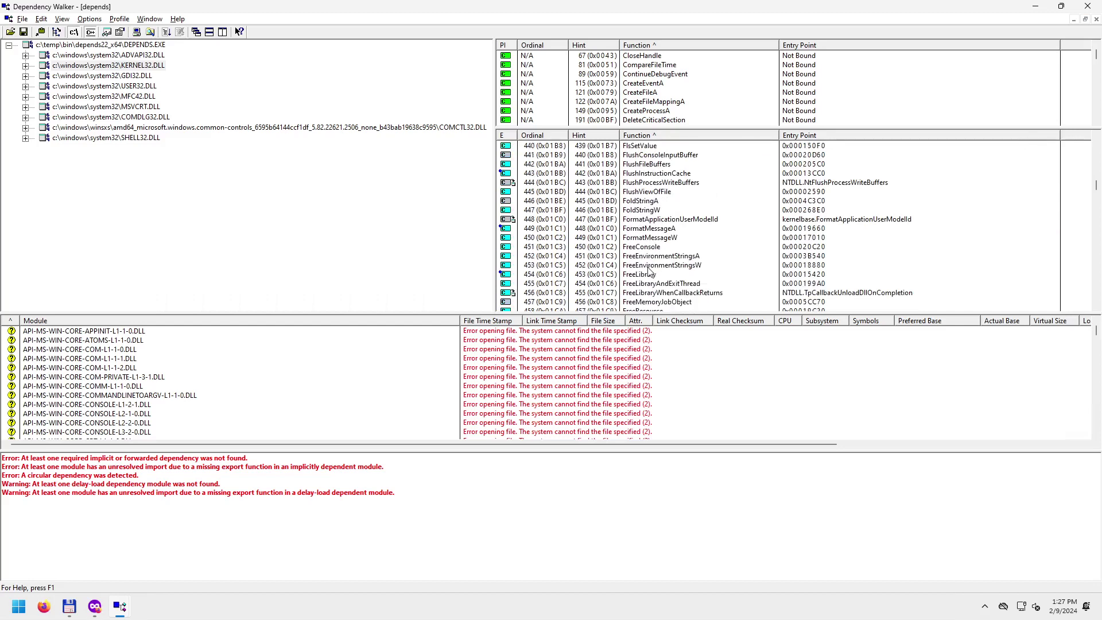
{"action": "left_click", "coordinate": [651, 238]}
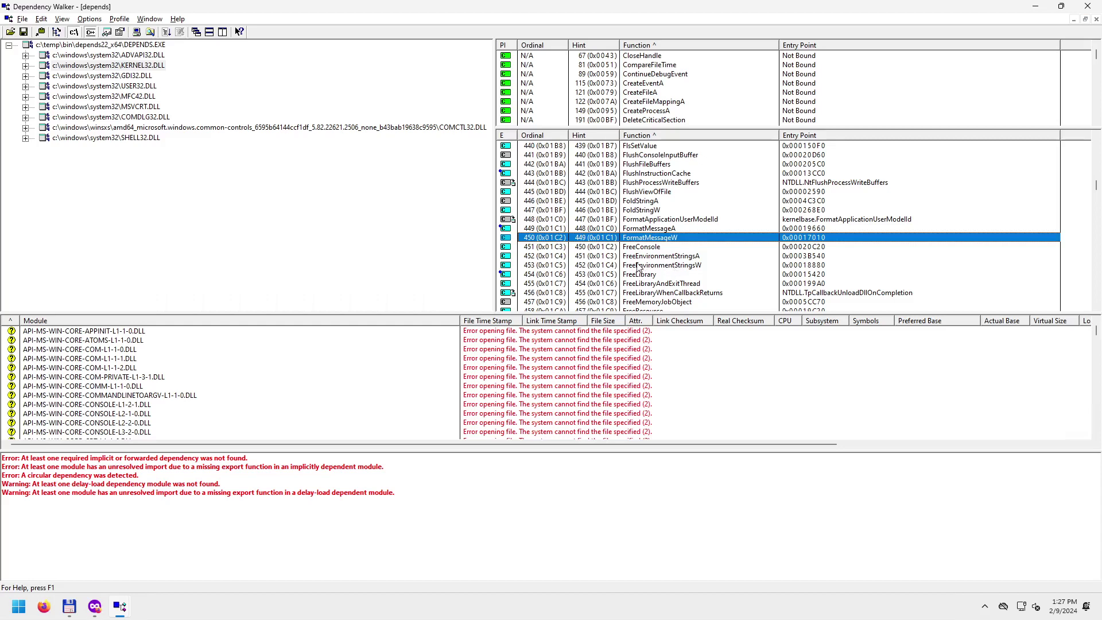
Highlight the FreeLibrary and FreeLibraryAndExitThread exports and return to FreeLibrary.
{"action": "scroll", "coordinate": [639, 268], "scroll_direction": "down", "scroll_amount": 1}
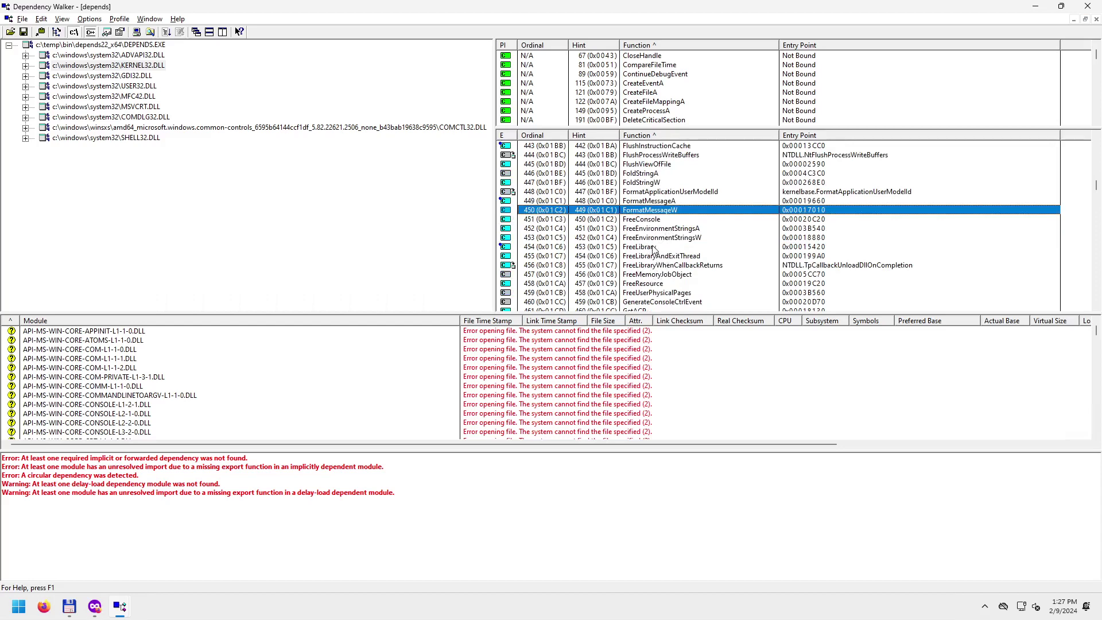
{"action": "left_click", "coordinate": [653, 247]}
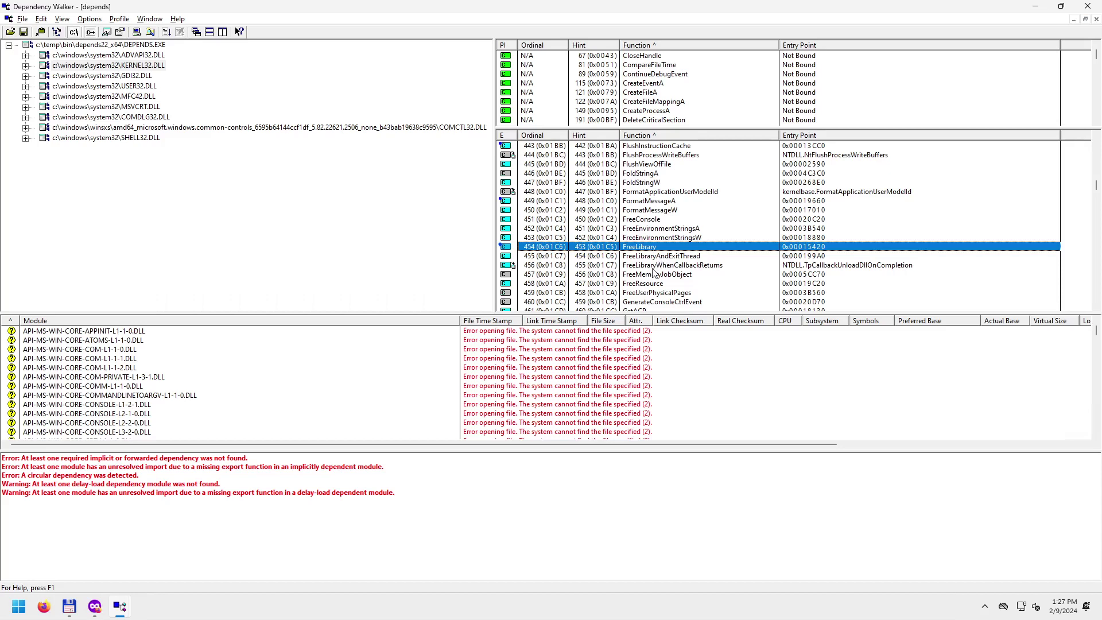
{"action": "scroll", "coordinate": [653, 272], "scroll_direction": "down", "scroll_amount": 2}
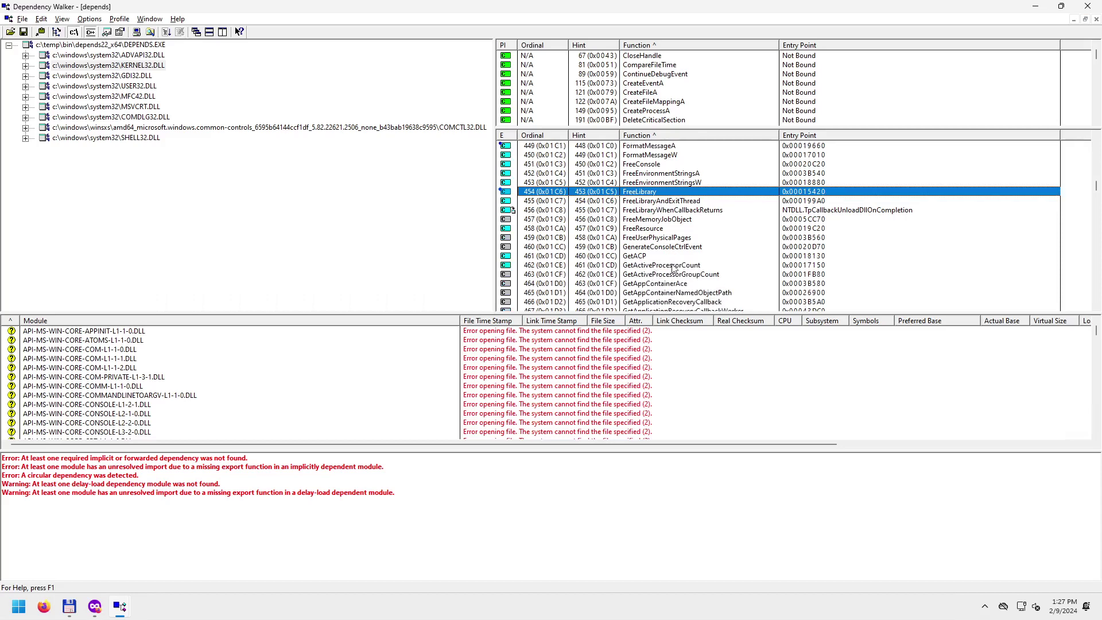
{"action": "left_click", "coordinate": [652, 200]}
{"action": "left_click", "coordinate": [652, 192]}
Look through the exports starting with Get and highlight GetConsoleScreenBufferInfo, GetConsoleTitleA and GetConsoleWindow in turn.
{"action": "scroll", "coordinate": [659, 247], "scroll_direction": "down", "scroll_amount": 2}
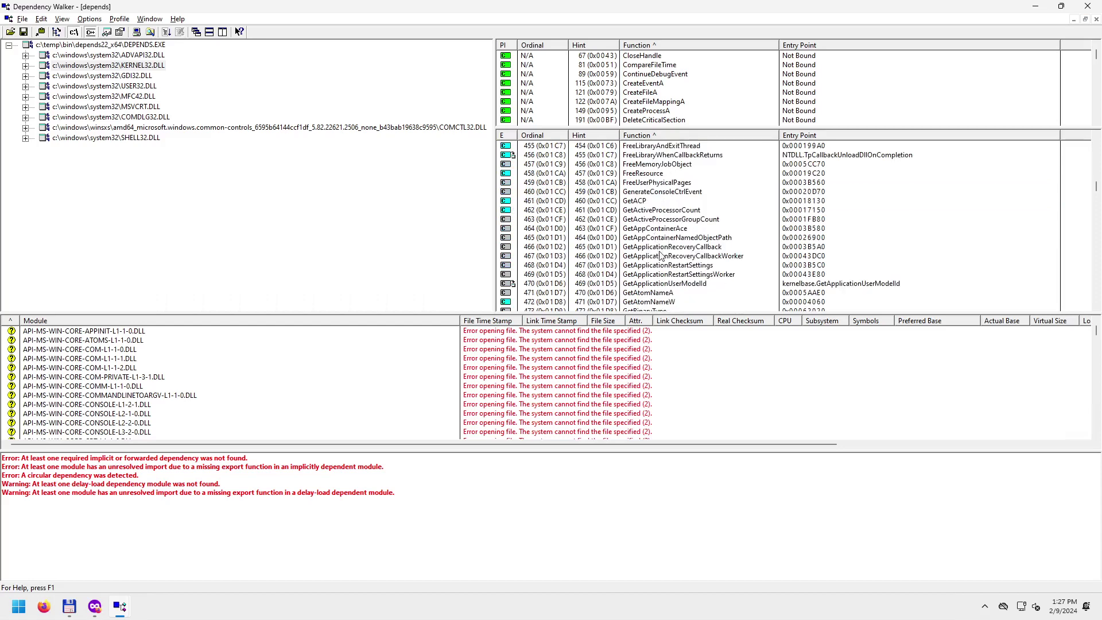
{"action": "scroll", "coordinate": [677, 257], "scroll_direction": "down", "scroll_amount": 3}
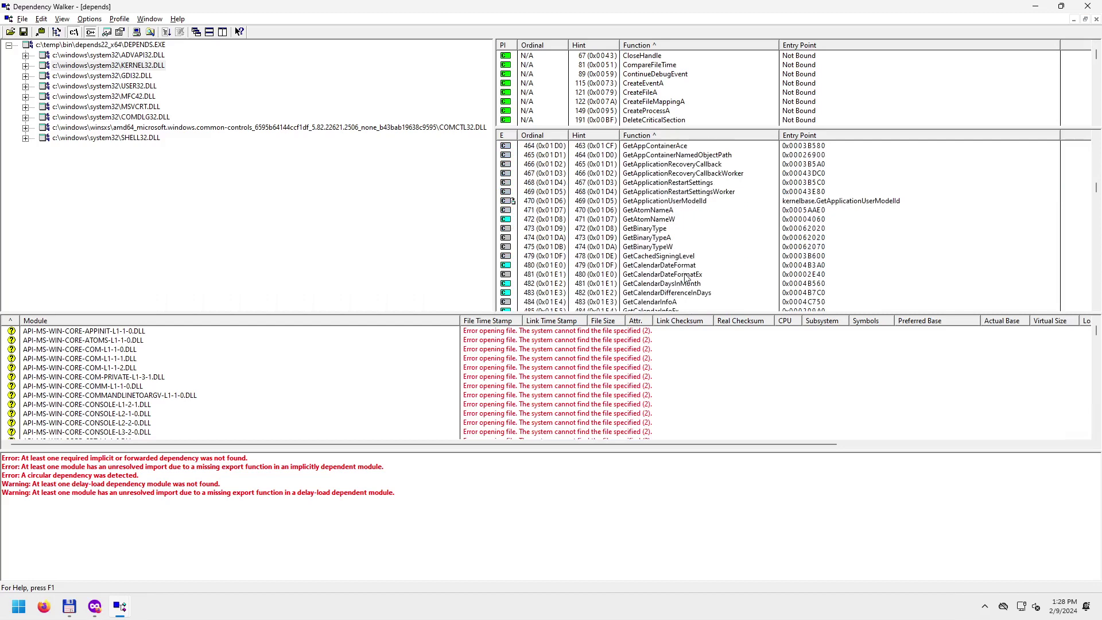
{"action": "scroll", "coordinate": [687, 278], "scroll_direction": "down", "scroll_amount": 3}
{"action": "scroll", "coordinate": [687, 277], "scroll_direction": "down", "scroll_amount": 9}
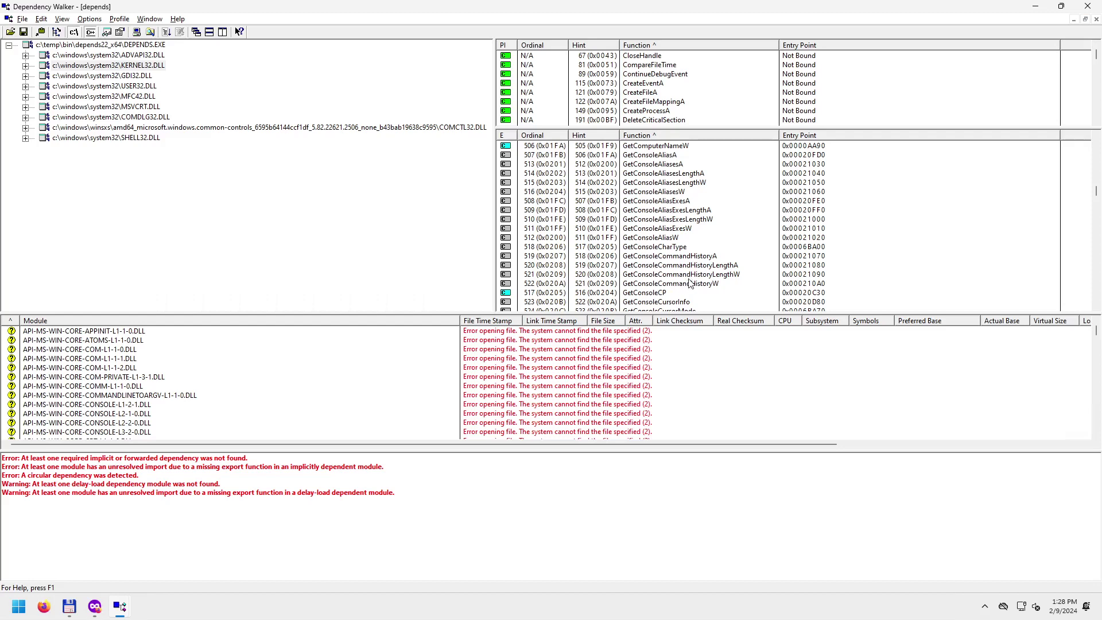
{"action": "scroll", "coordinate": [691, 282], "scroll_direction": "down", "scroll_amount": 7}
{"action": "scroll", "coordinate": [691, 283], "scroll_direction": "down", "scroll_amount": 2}
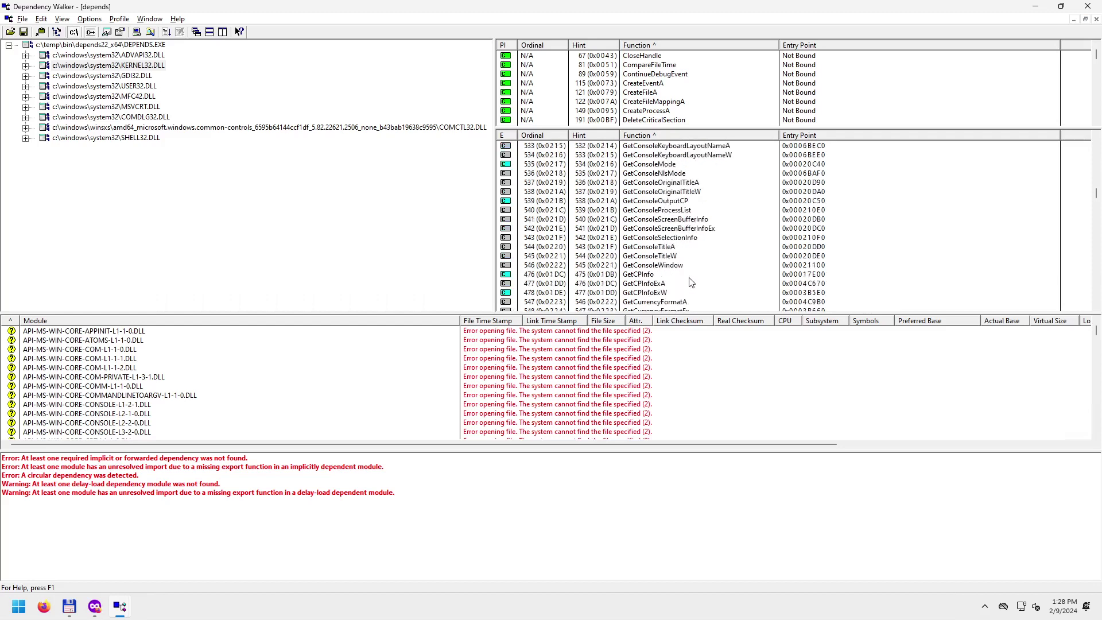
{"action": "left_click", "coordinate": [664, 220]}
{"action": "left_click", "coordinate": [658, 247]}
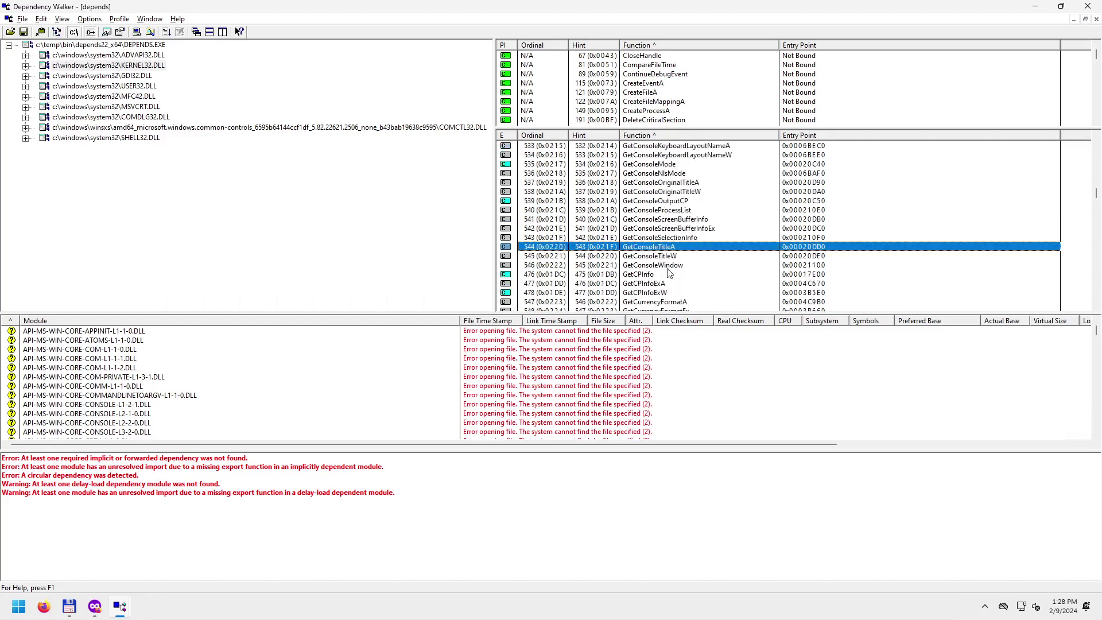
{"action": "left_click", "coordinate": [667, 265]}
Look through the GetCPInfo and GetCurrency exports and highlight GetCurrentDirectoryA, followed by GetCurrentDirectoryW.
{"action": "scroll", "coordinate": [703, 300], "scroll_direction": "down", "scroll_amount": 4}
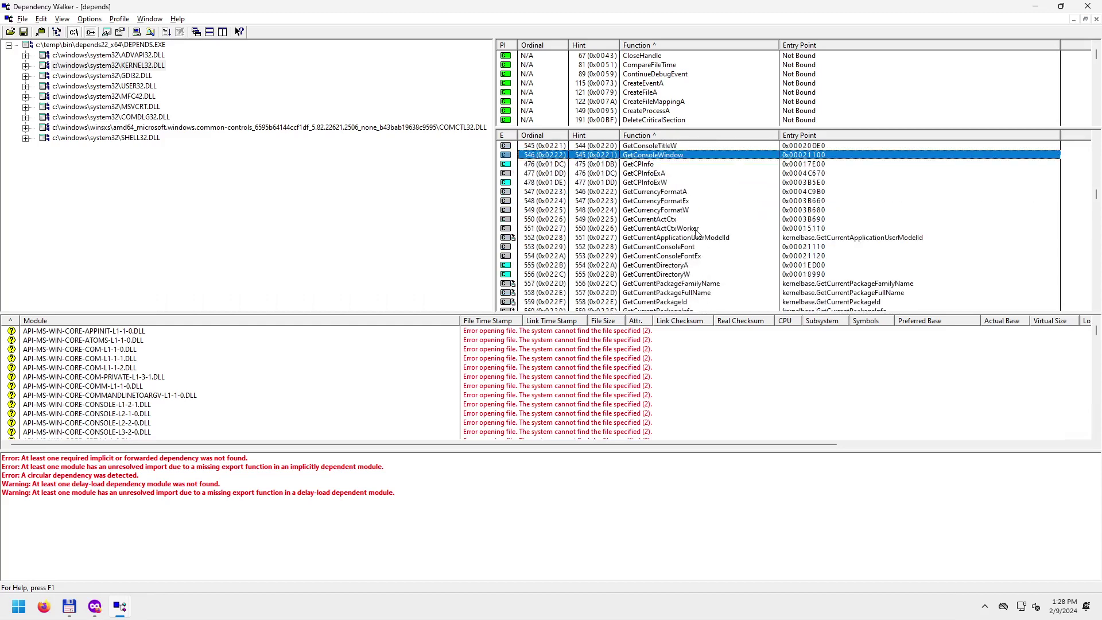
{"action": "scroll", "coordinate": [692, 230], "scroll_direction": "down", "scroll_amount": 2}
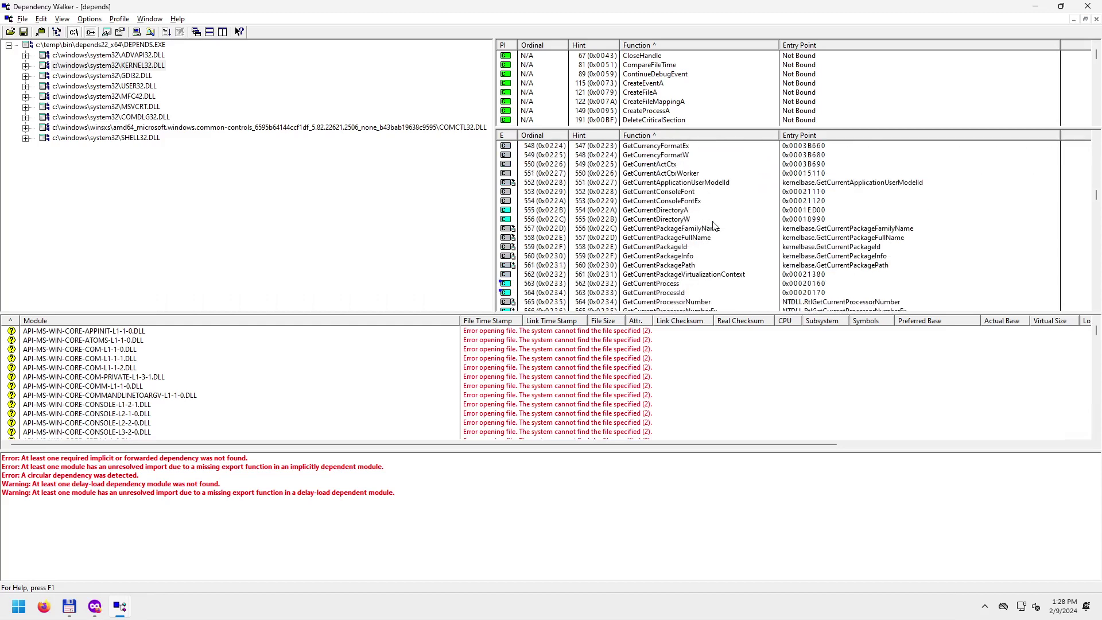
{"action": "left_click", "coordinate": [679, 212]}
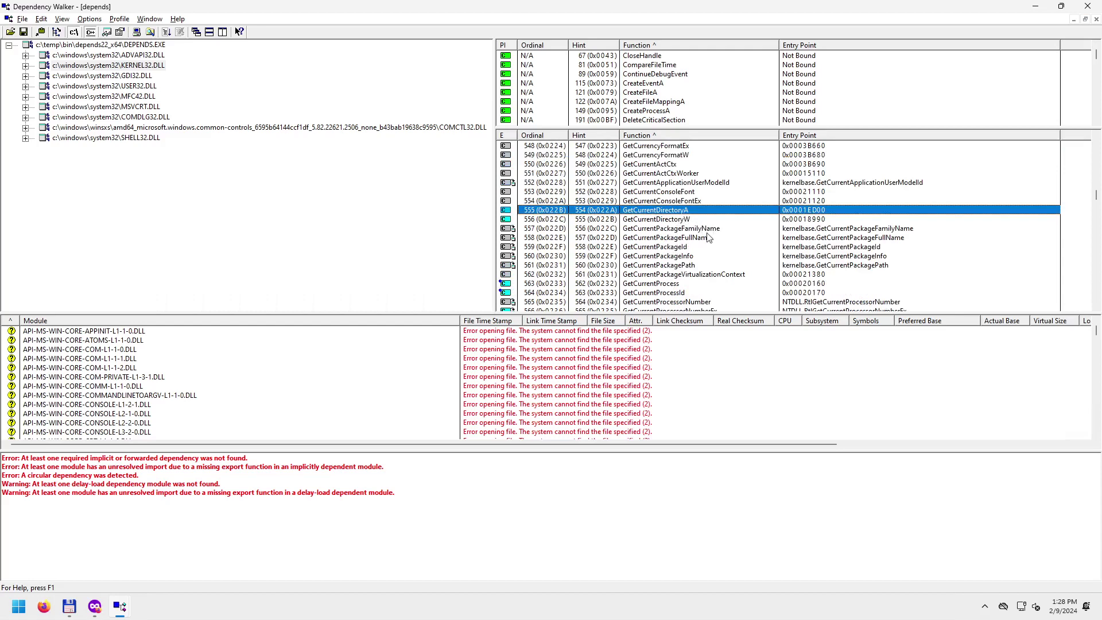
{"action": "left_click", "coordinate": [680, 221]}
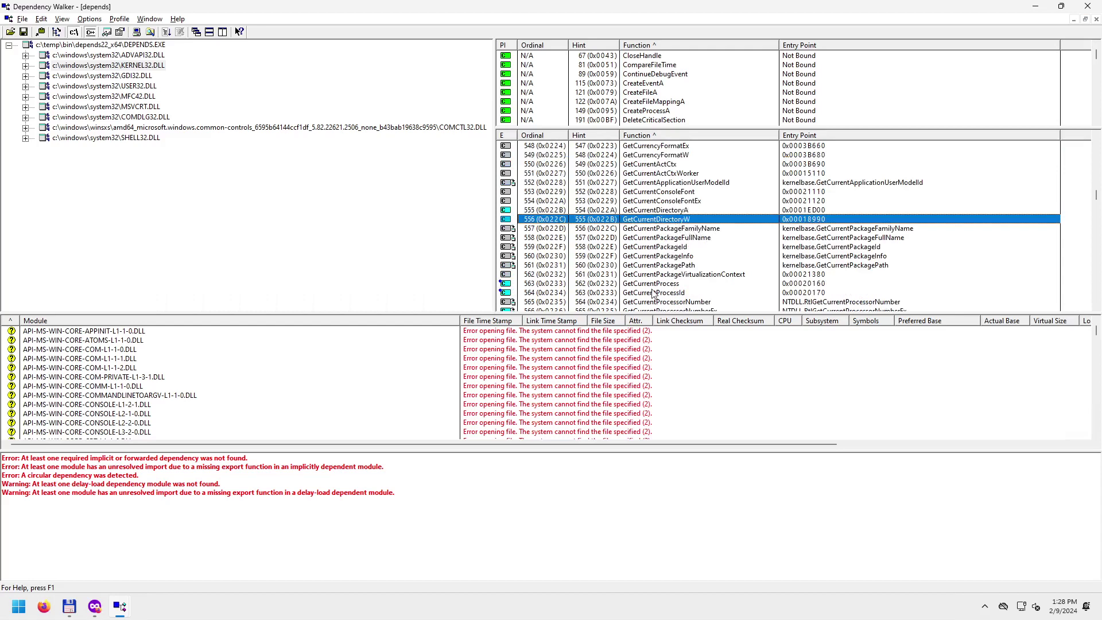
Highlight the GetCurrentProcessId export and move the highlight down the list to GetCurrentThreadId.
{"action": "scroll", "coordinate": [694, 283], "scroll_direction": "down", "scroll_amount": 2}
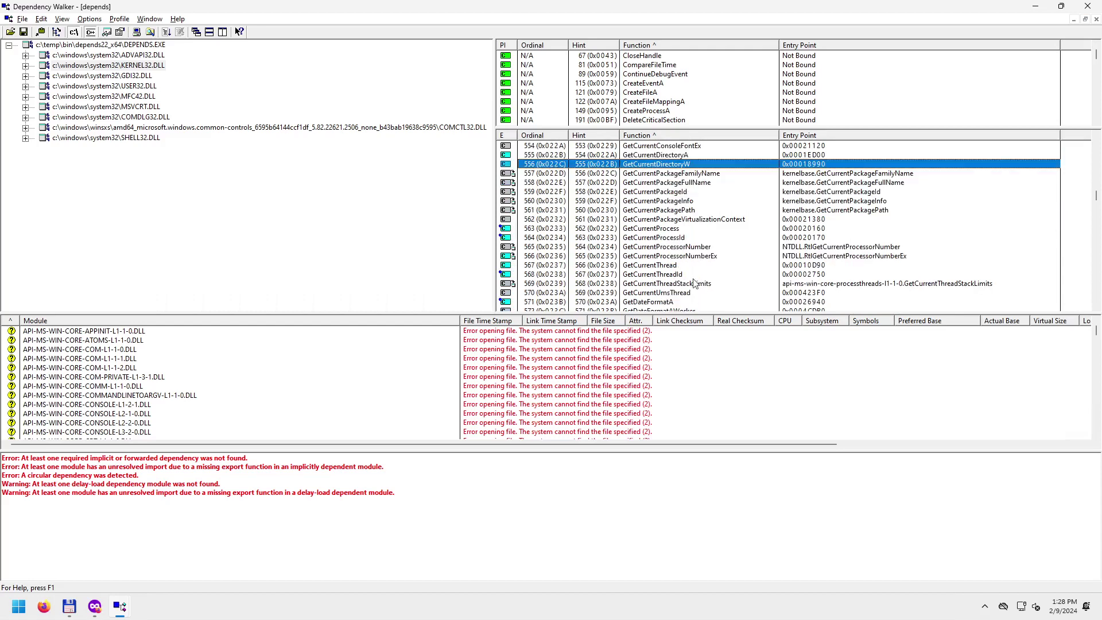
{"action": "left_click", "coordinate": [665, 237]}
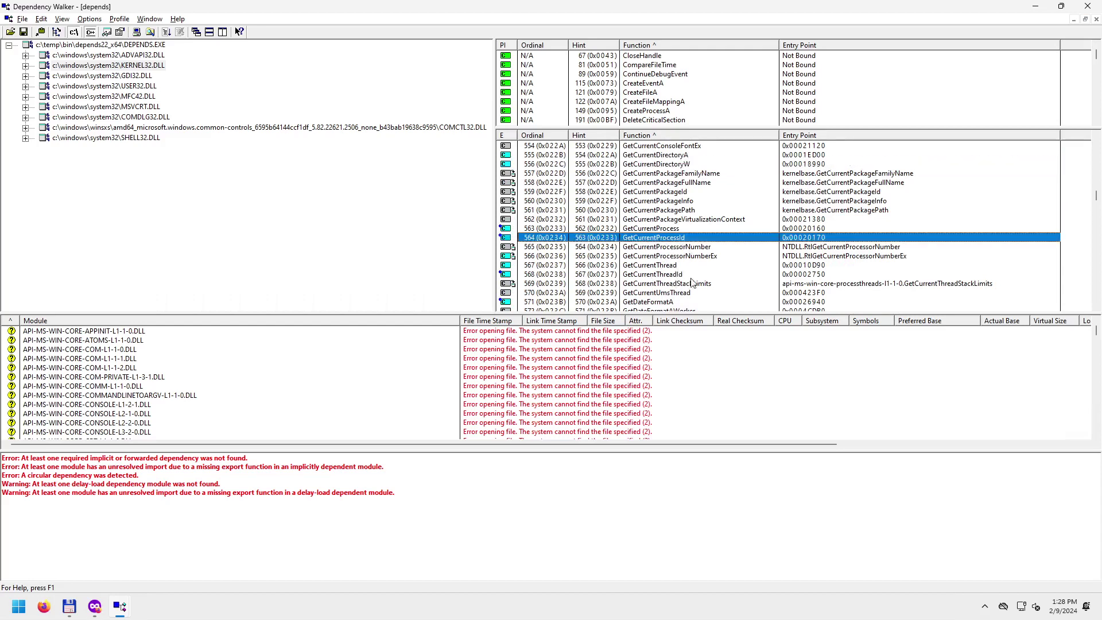
{"action": "key", "text": "Down"}
{"action": "key", "text": "Down"}
{"action": "key", "text": "Down"}
{"action": "key", "text": "Down"}
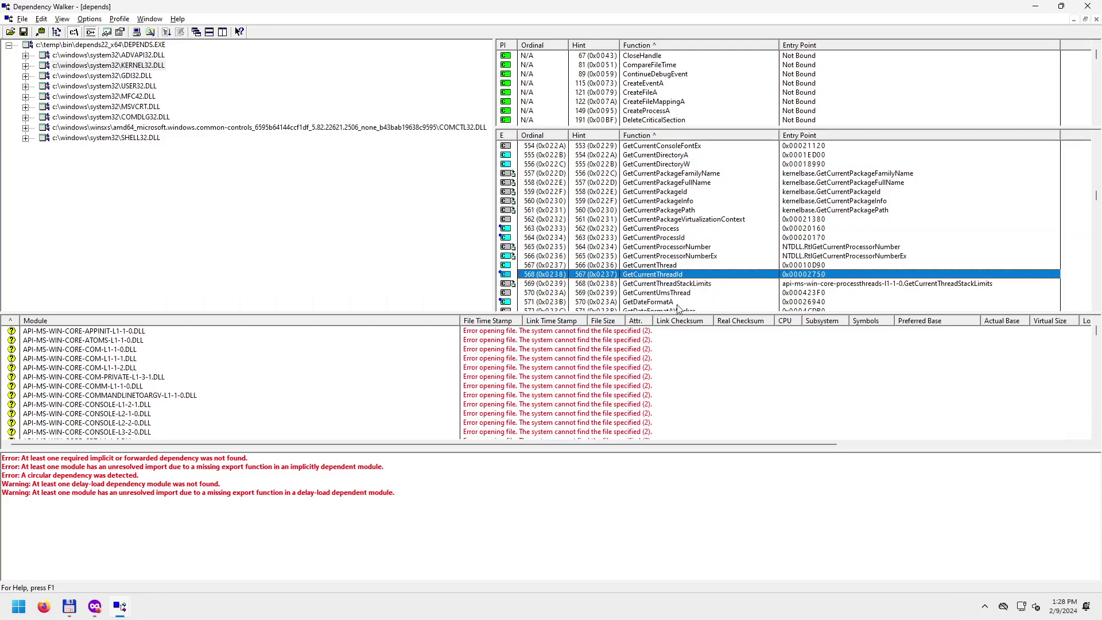
Look through the GetDateFormat, GetDefaultCommConfig and GetDiskFreeSpace exports and highlight GetDiskFreeSpaceW.
{"action": "scroll", "coordinate": [686, 289], "scroll_direction": "down", "scroll_amount": 2}
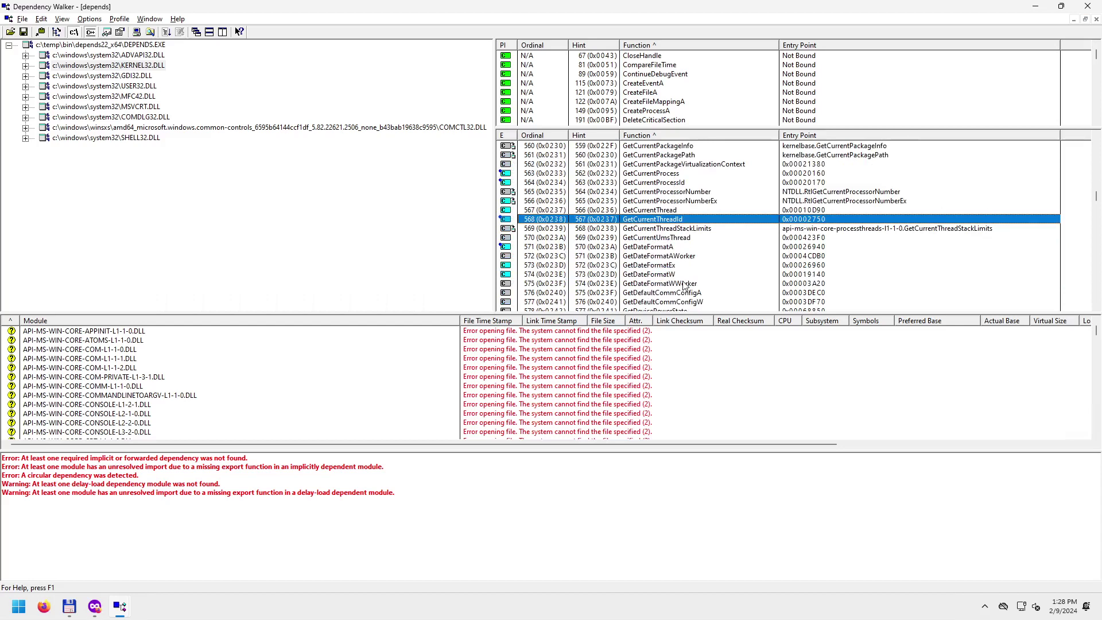
{"action": "scroll", "coordinate": [649, 261], "scroll_direction": "down", "scroll_amount": 1}
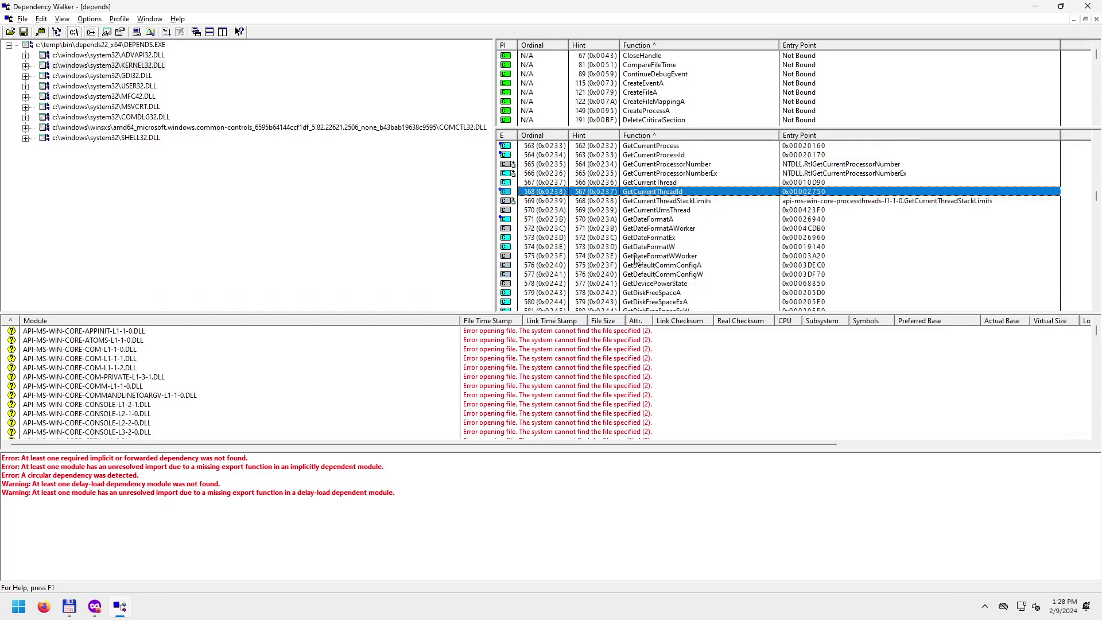
{"action": "scroll", "coordinate": [628, 265], "scroll_direction": "down", "scroll_amount": 3}
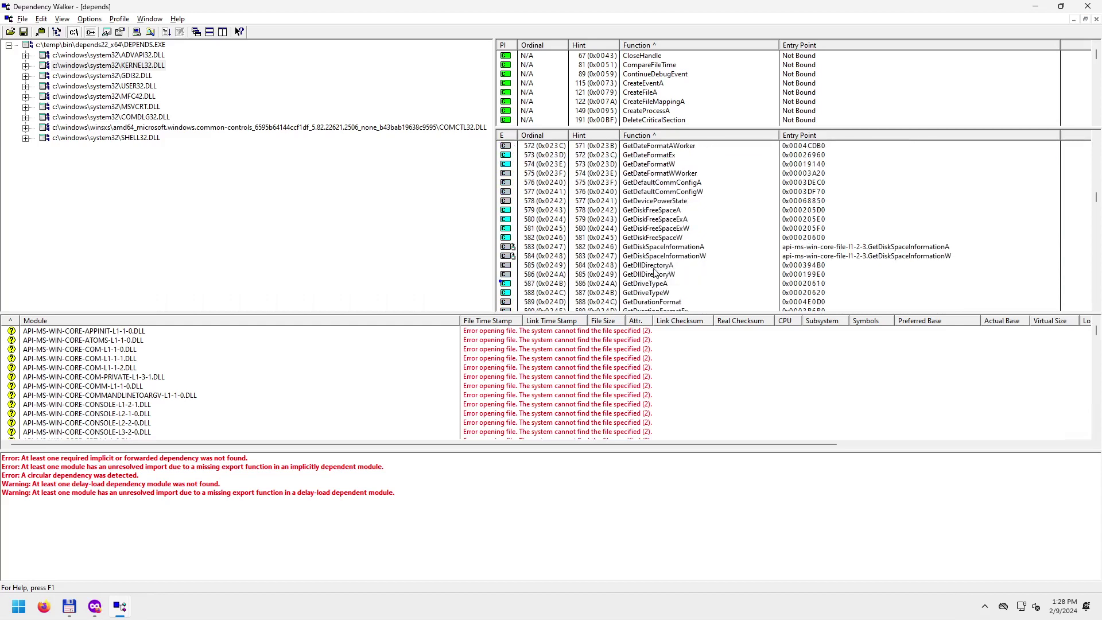
{"action": "left_click", "coordinate": [650, 239]}
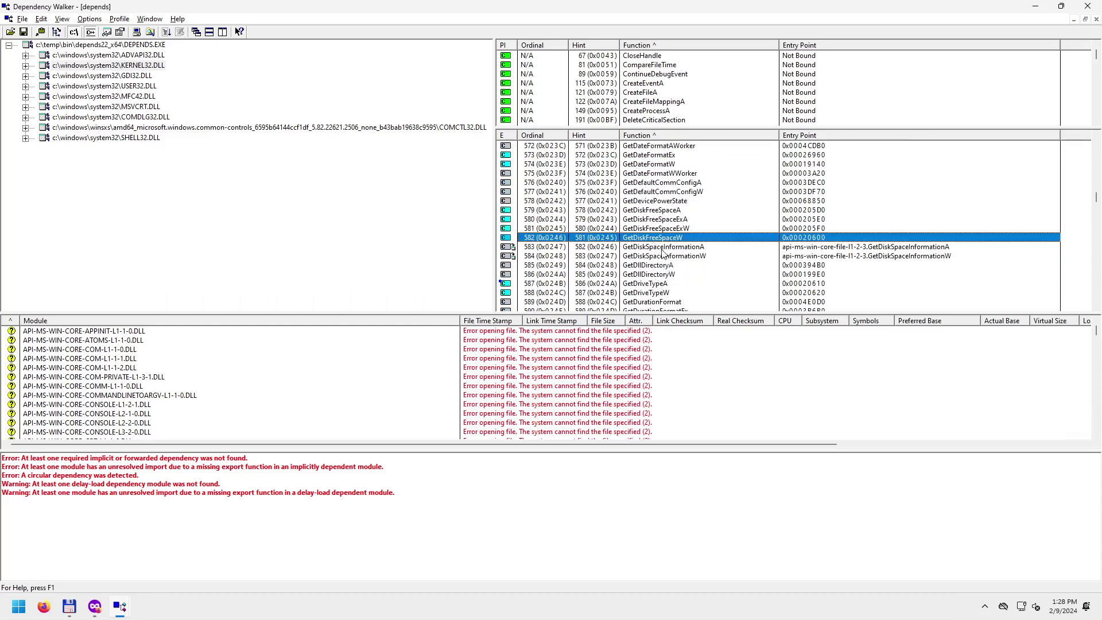
Look through the GetDriveType and GetEnvironment exports and highlight GetEnvironmentVariableW, followed by GetEnvironmentStringsW.
{"action": "scroll", "coordinate": [643, 267], "scroll_direction": "down", "scroll_amount": 2}
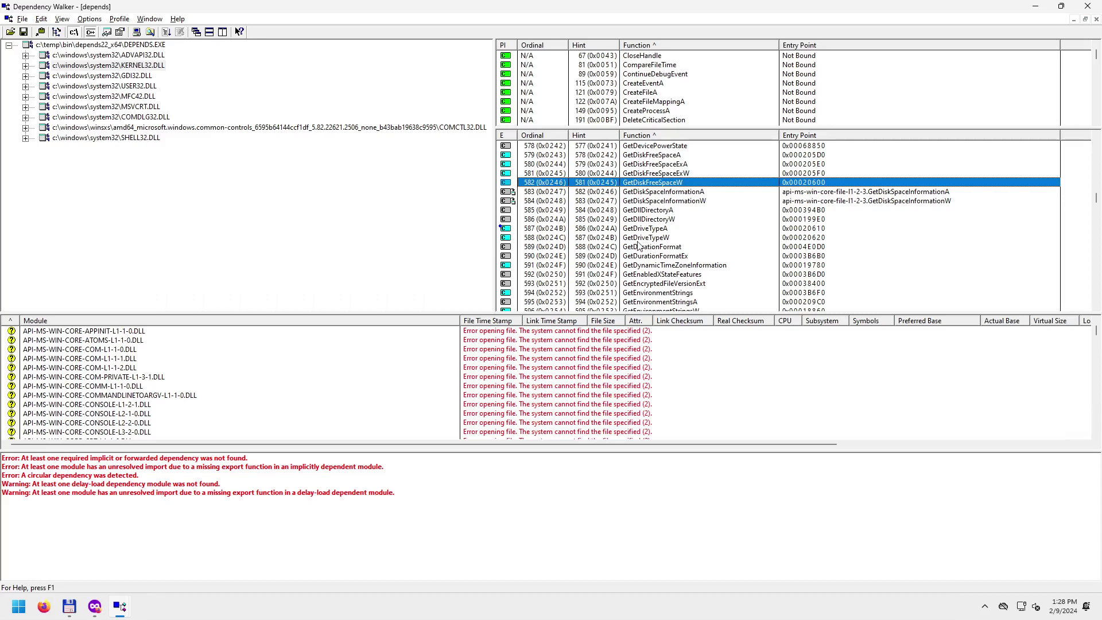
{"action": "scroll", "coordinate": [646, 244], "scroll_direction": "down", "scroll_amount": 2}
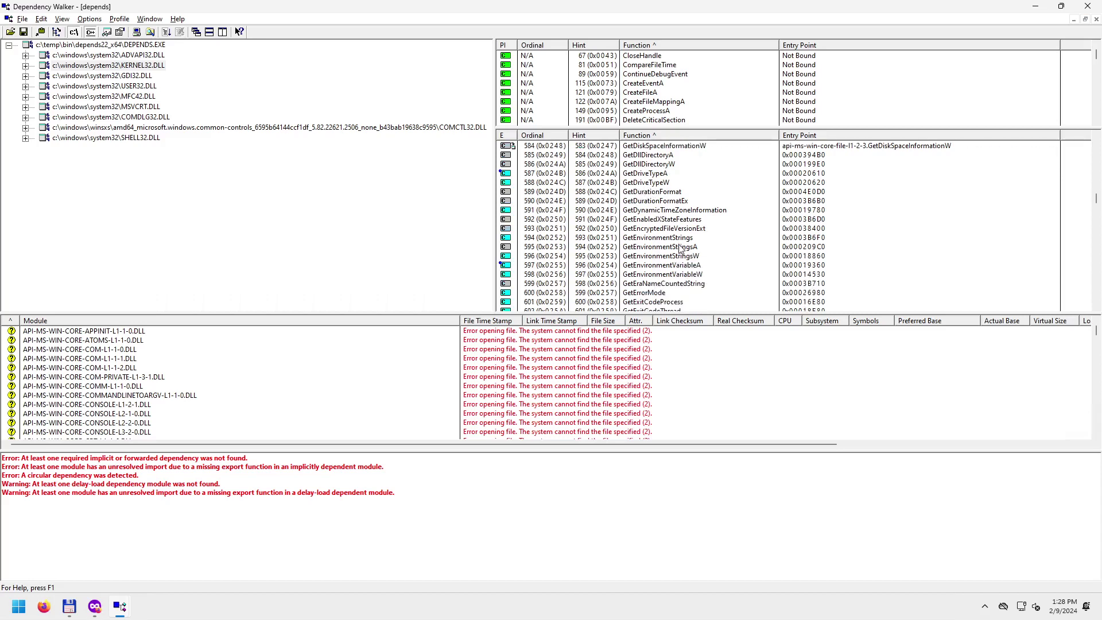
{"action": "scroll", "coordinate": [676, 280], "scroll_direction": "down", "scroll_amount": 1}
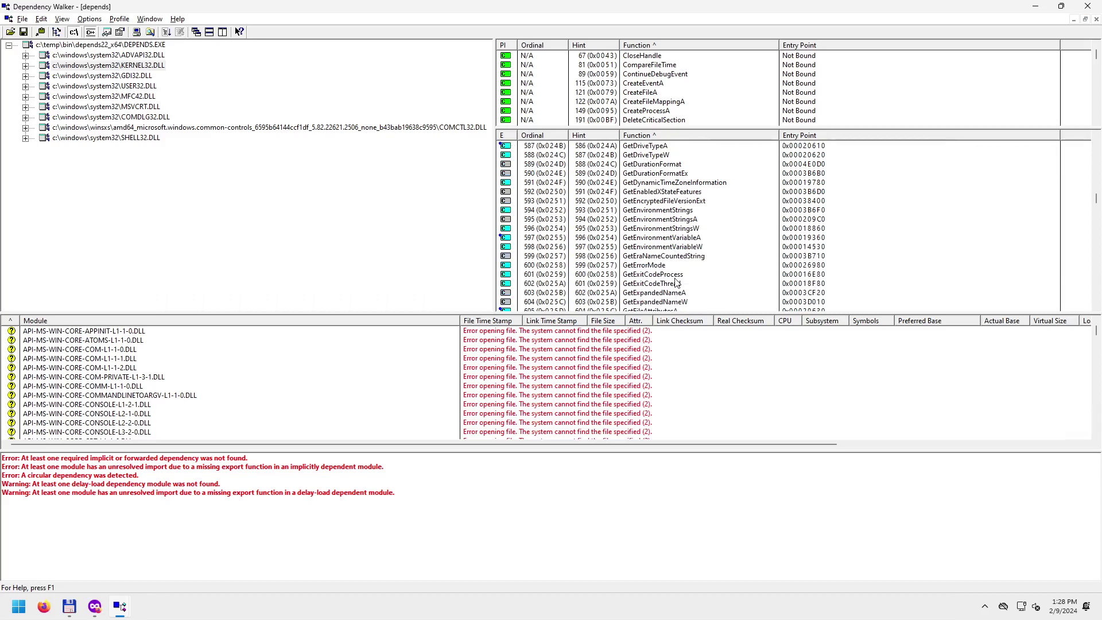
{"action": "left_click", "coordinate": [665, 248]}
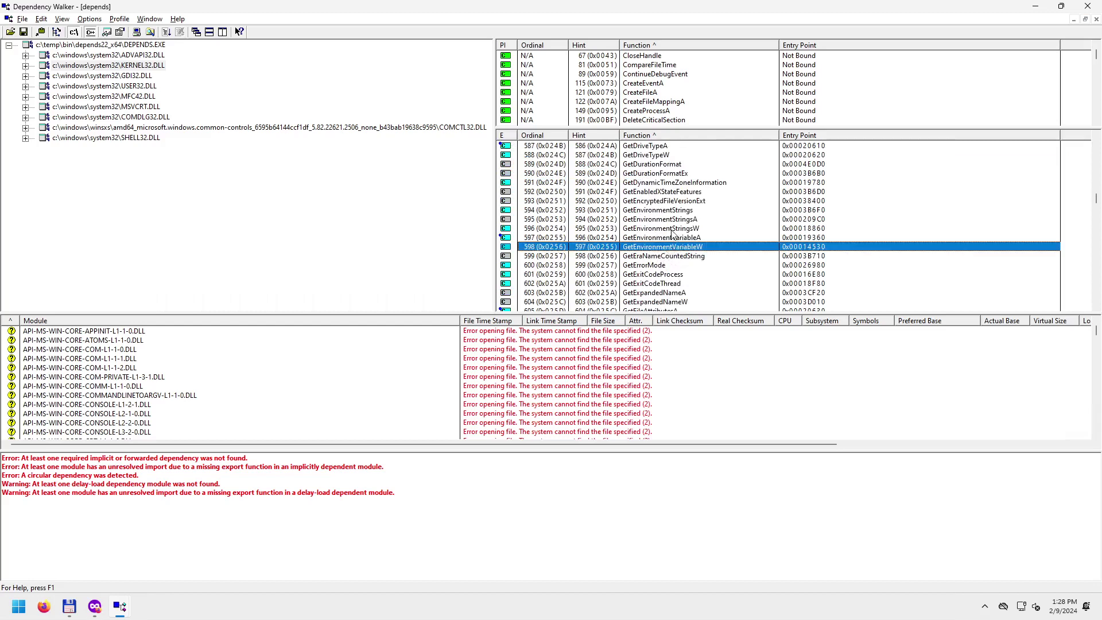
{"action": "left_click", "coordinate": [672, 229]}
Look through the GetExitCode, GetFileAttributes and other GetFile exports and highlight GetFileSize.
{"action": "scroll", "coordinate": [691, 290], "scroll_direction": "down", "scroll_amount": 3}
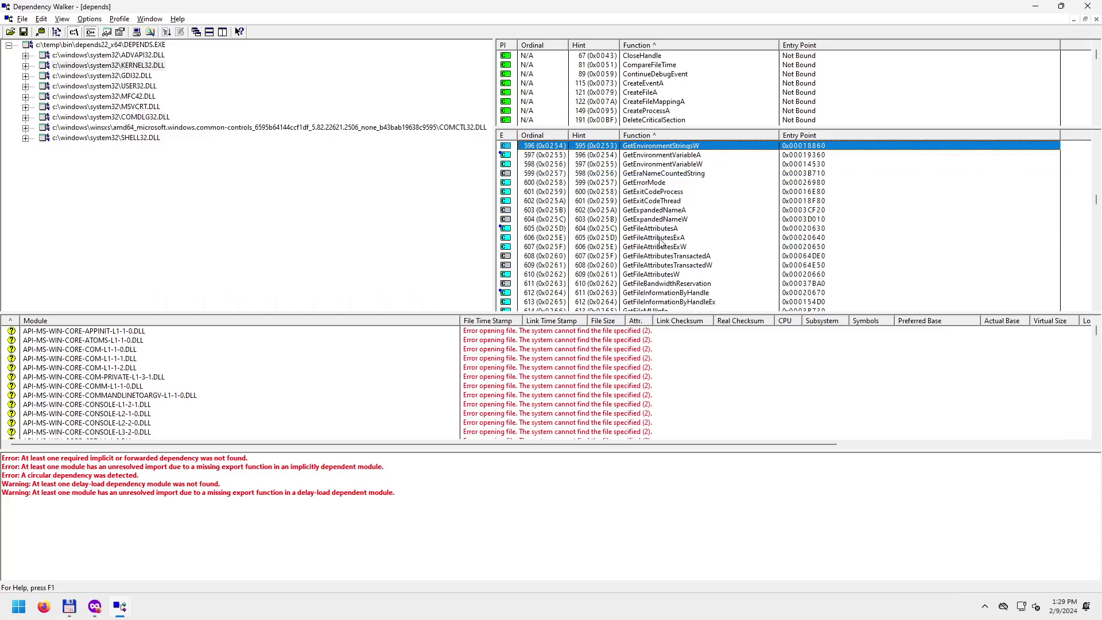
{"action": "scroll", "coordinate": [660, 244], "scroll_direction": "down", "scroll_amount": 3}
{"action": "scroll", "coordinate": [660, 254], "scroll_direction": "down", "scroll_amount": 1}
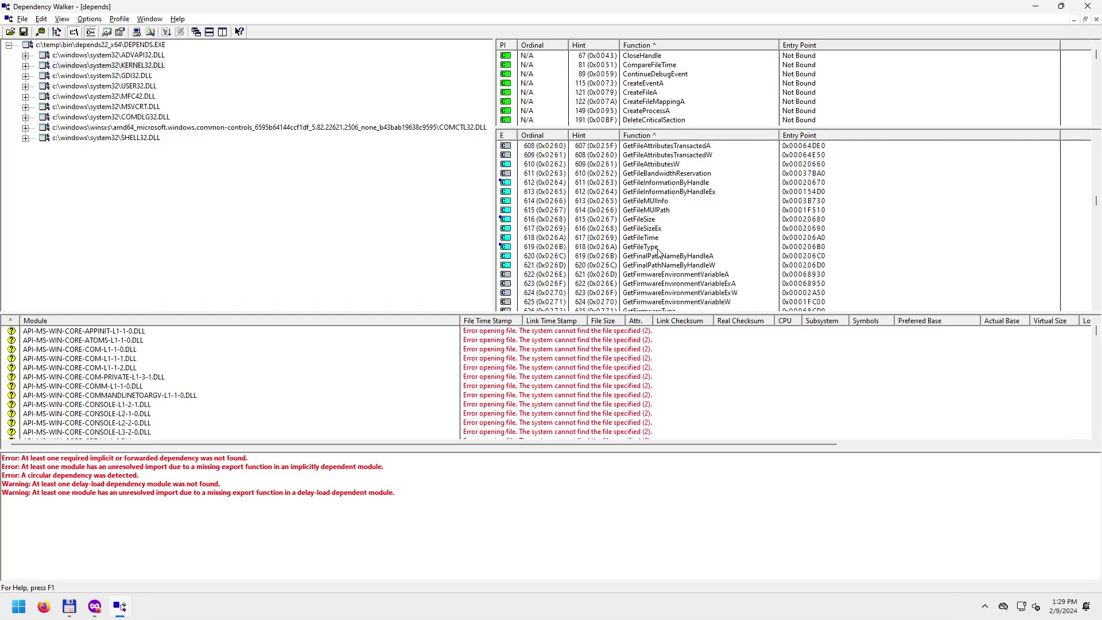
{"action": "scroll", "coordinate": [657, 253], "scroll_direction": "down", "scroll_amount": 1}
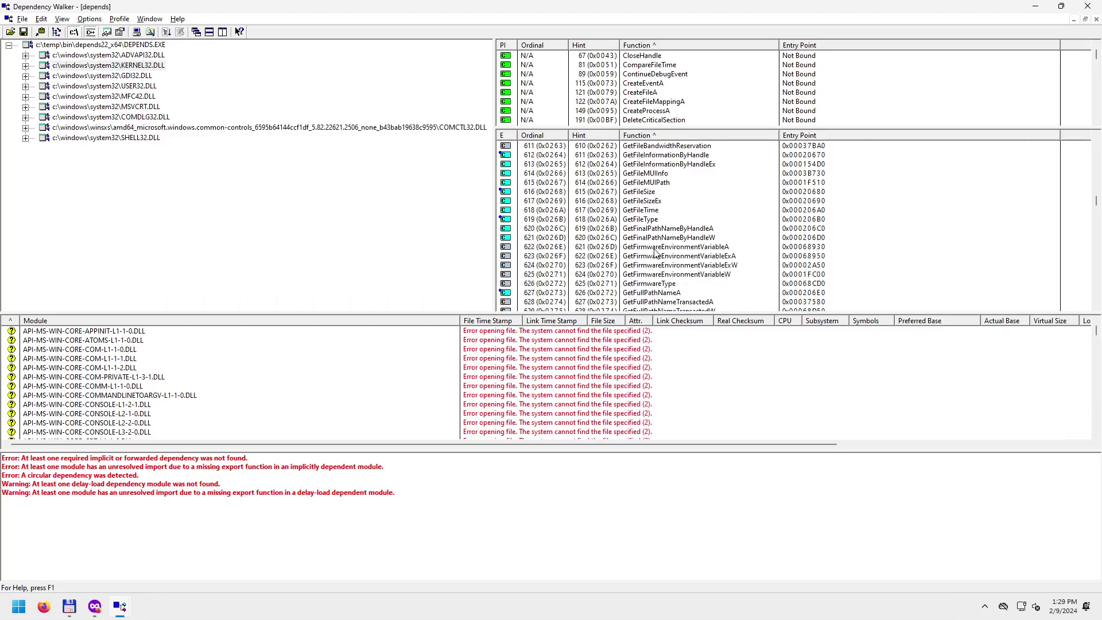
{"action": "left_click", "coordinate": [648, 192]}
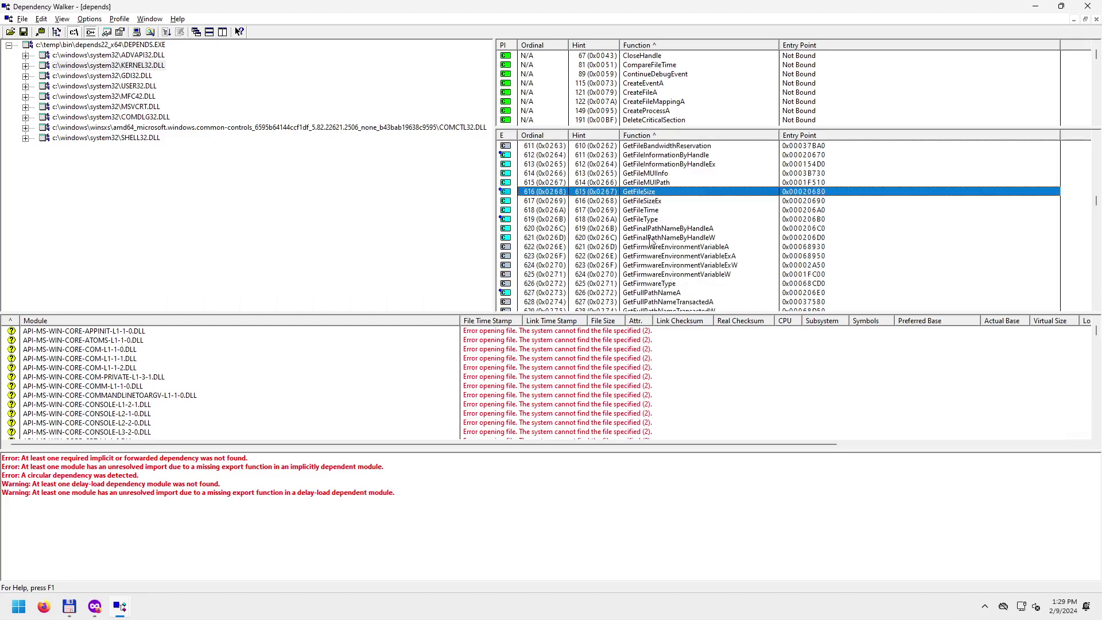
{"action": "scroll", "coordinate": [671, 247], "scroll_direction": "down", "scroll_amount": 1}
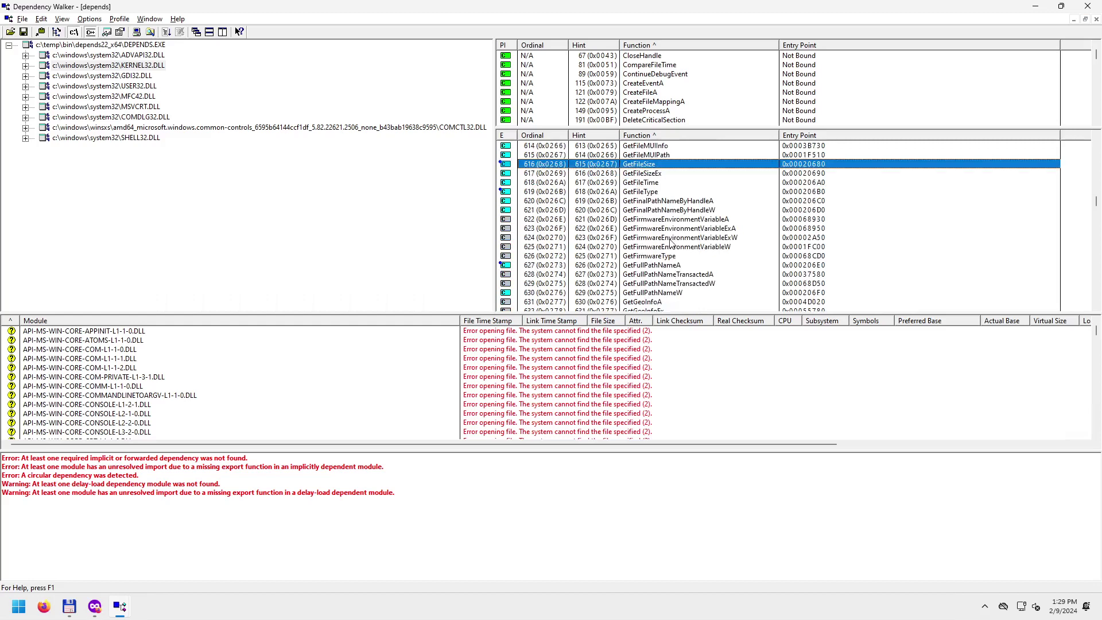
Look through the KERNEL32.DLL exports, selecting GetFileTime, GetLargestConsoleWindowSize and GetLastError.
{"action": "left_click", "coordinate": [656, 183]}
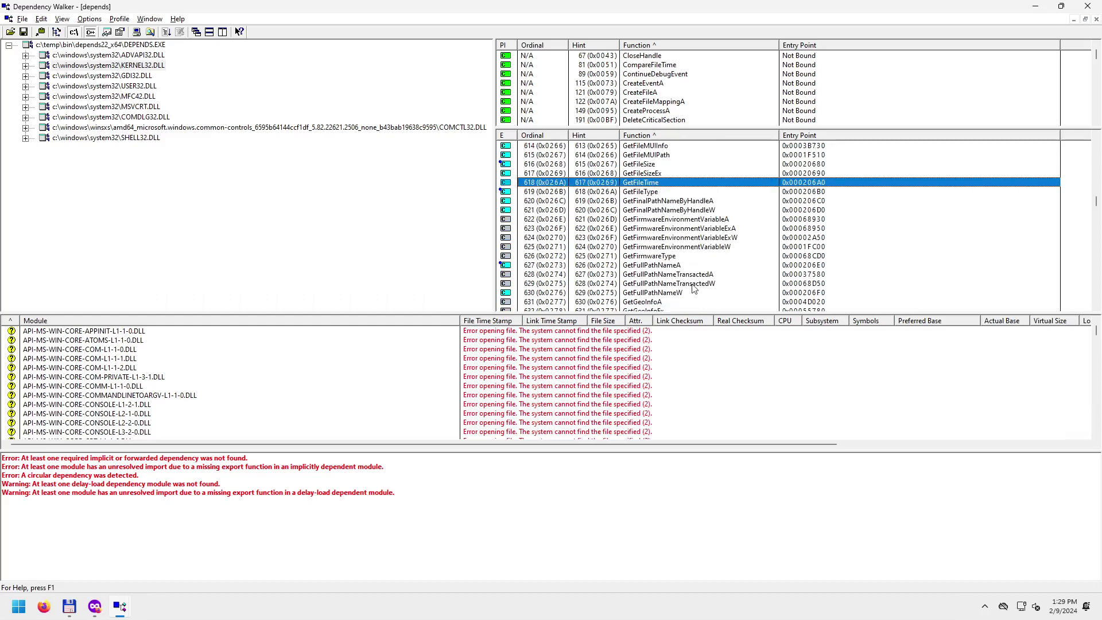
{"action": "scroll", "coordinate": [691, 288], "scroll_direction": "down", "scroll_amount": 1}
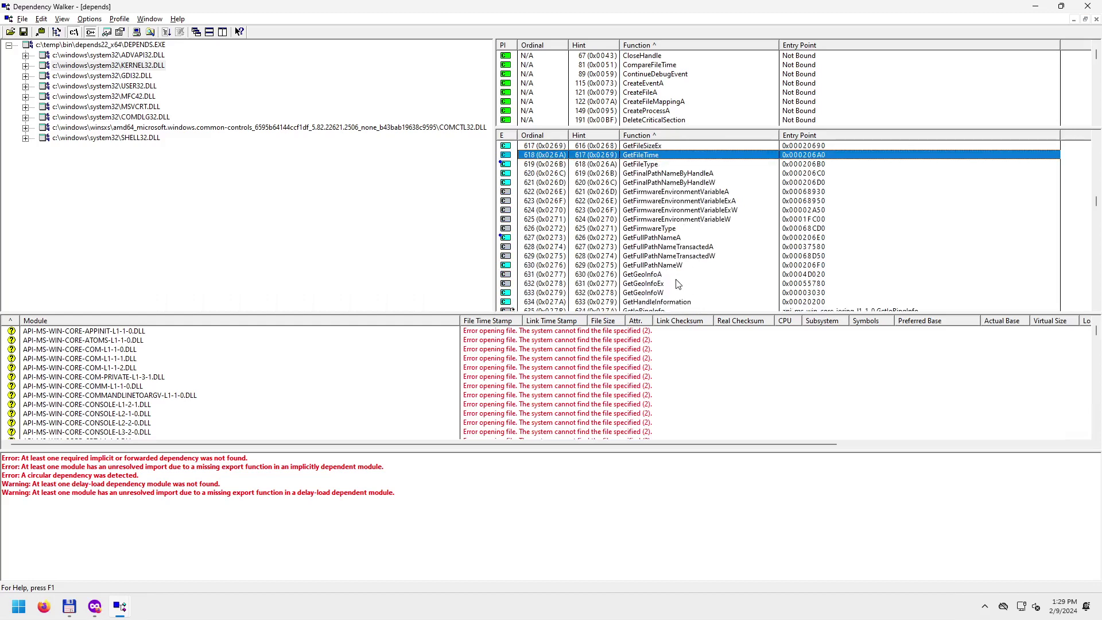
{"action": "scroll", "coordinate": [677, 287], "scroll_direction": "down", "scroll_amount": 2}
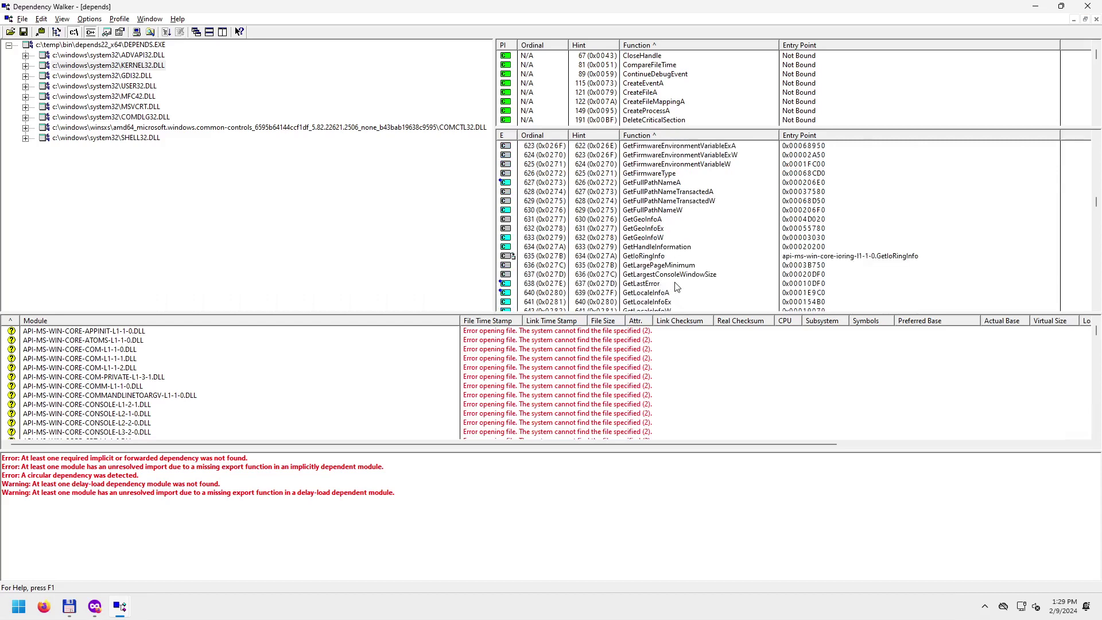
{"action": "scroll", "coordinate": [677, 287], "scroll_direction": "down", "scroll_amount": 1}
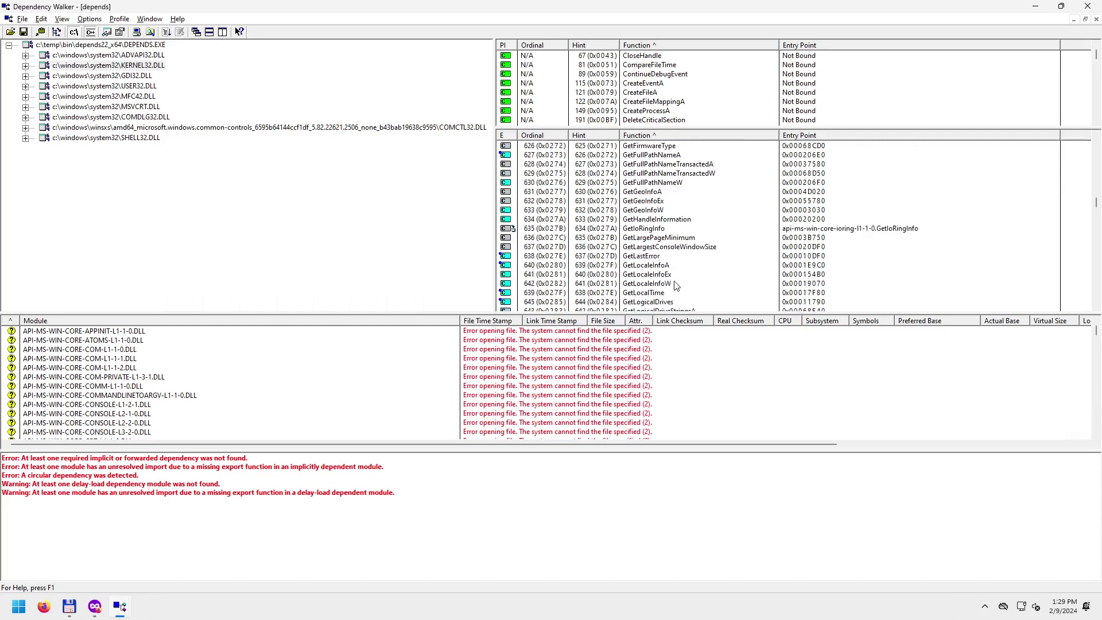
{"action": "left_click", "coordinate": [648, 257]}
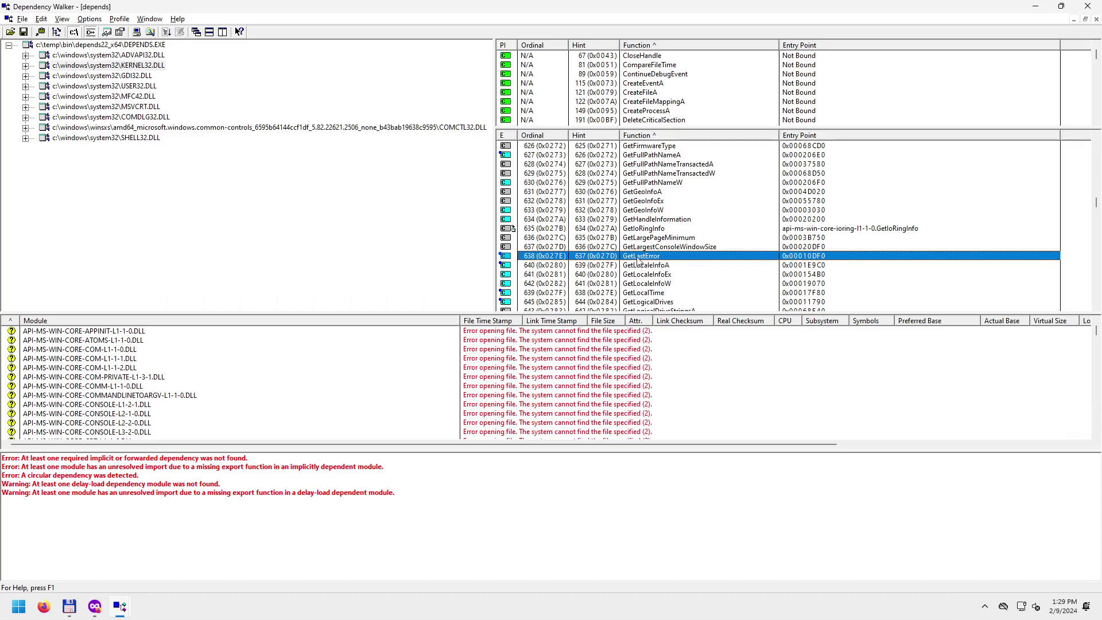
{"action": "left_click", "coordinate": [661, 248]}
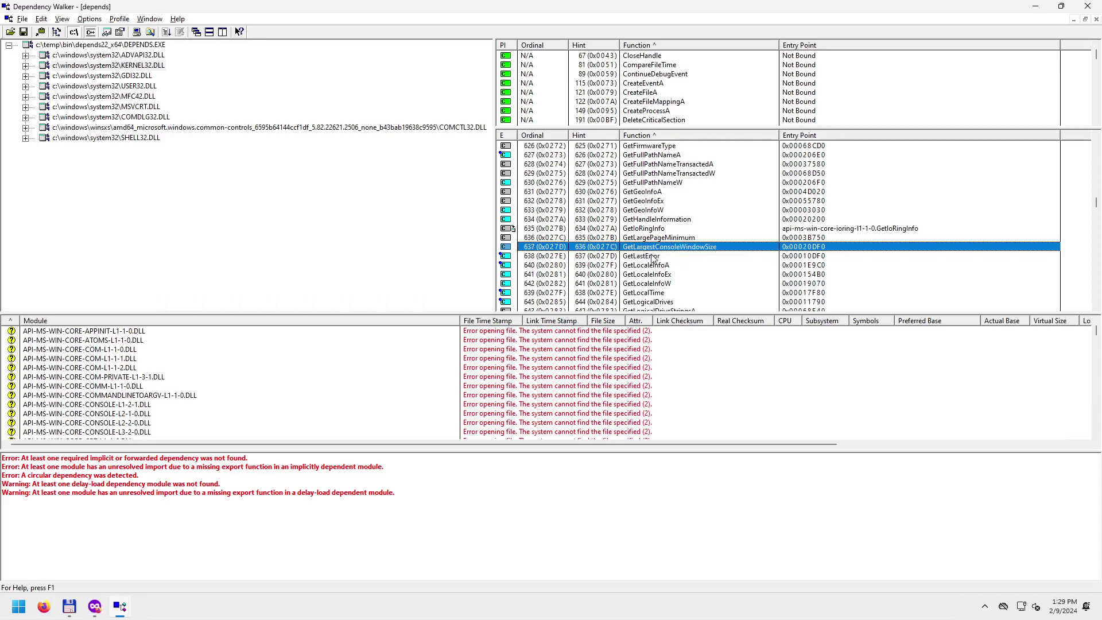
{"action": "left_click", "coordinate": [655, 259]}
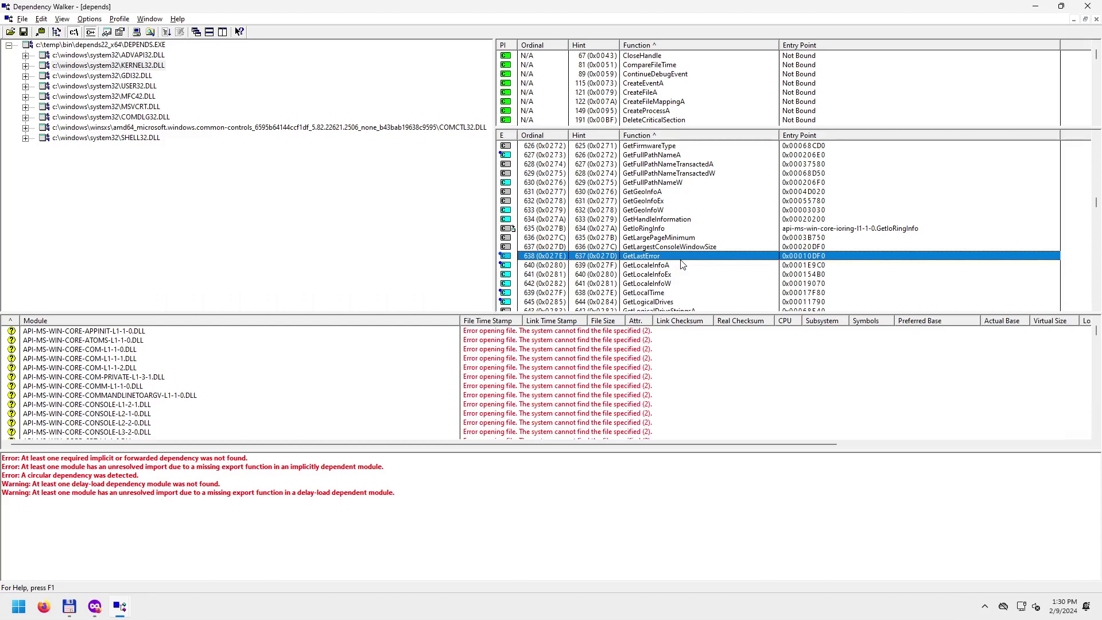
Find and select GetLogicalProcessorInformation among the exports following GetLastError.
{"action": "scroll", "coordinate": [660, 284], "scroll_direction": "down", "scroll_amount": 2}
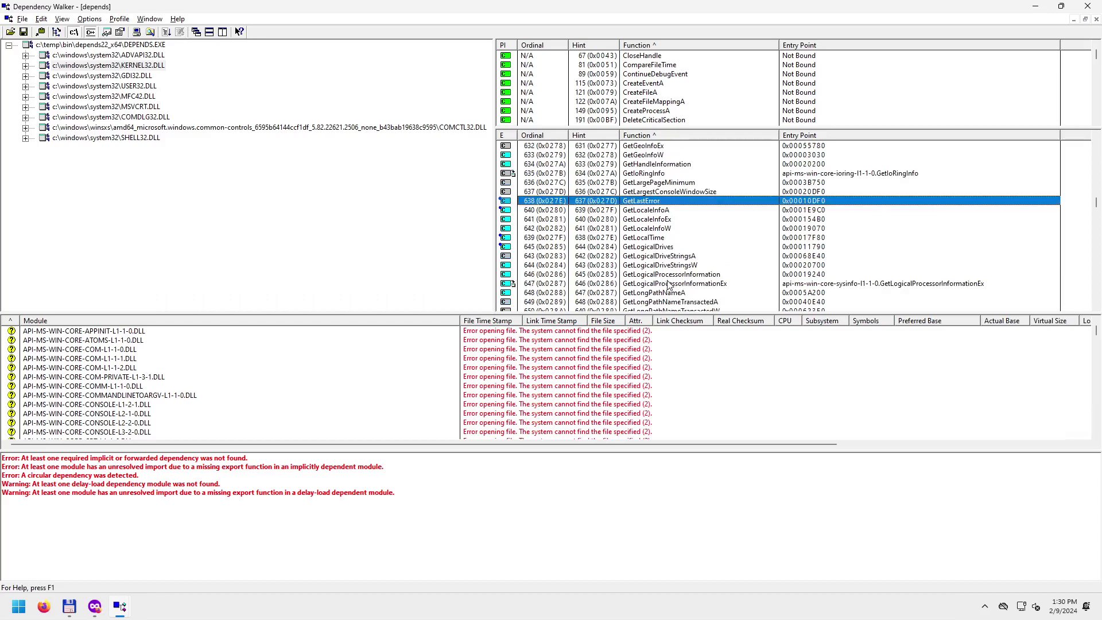
{"action": "scroll", "coordinate": [700, 284], "scroll_direction": "down", "scroll_amount": 2}
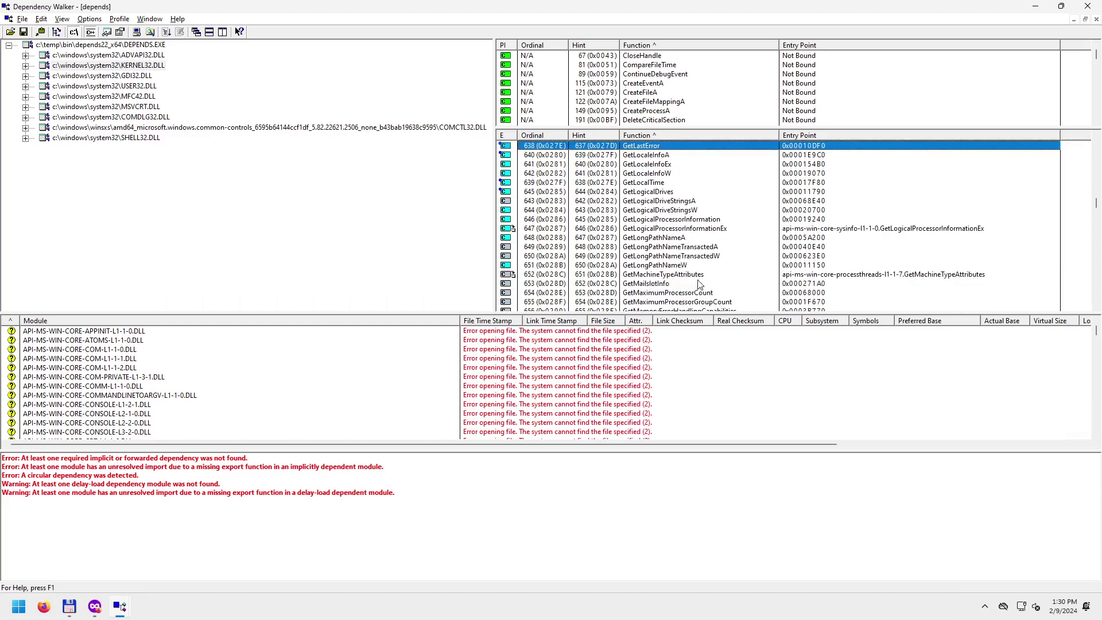
{"action": "scroll", "coordinate": [655, 232], "scroll_direction": "up", "scroll_amount": 2}
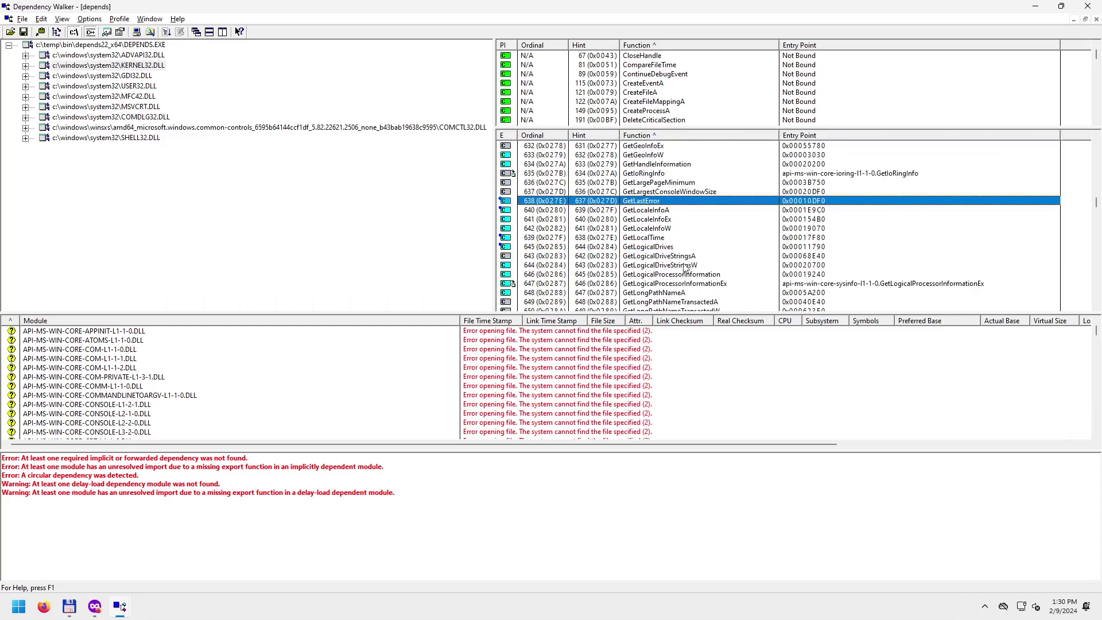
{"action": "scroll", "coordinate": [682, 265], "scroll_direction": "down", "scroll_amount": 1}
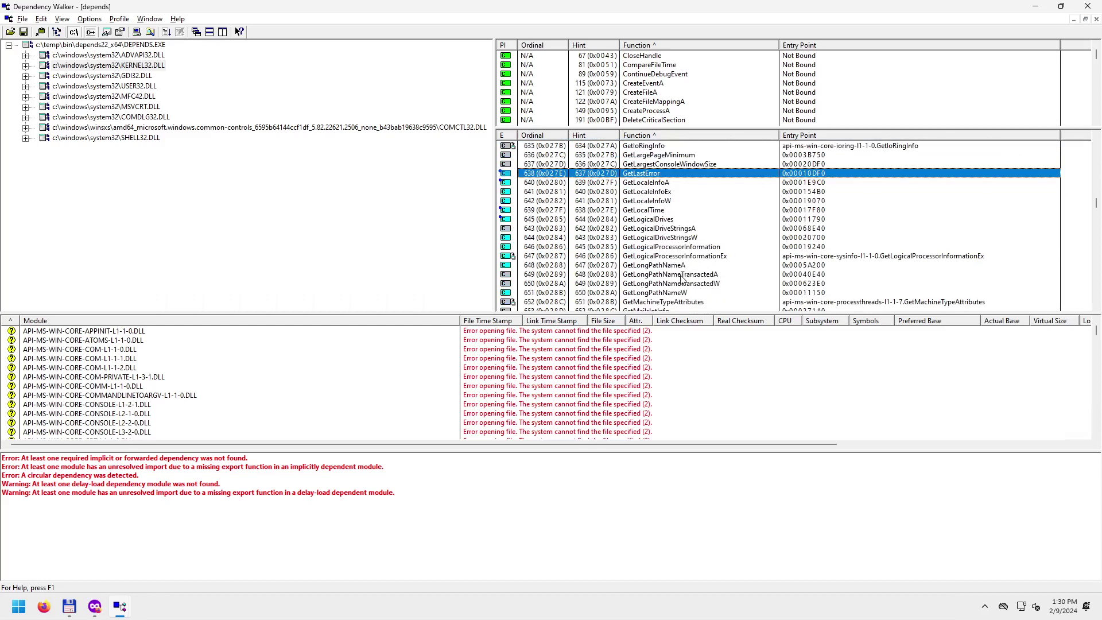
{"action": "left_click", "coordinate": [675, 249]}
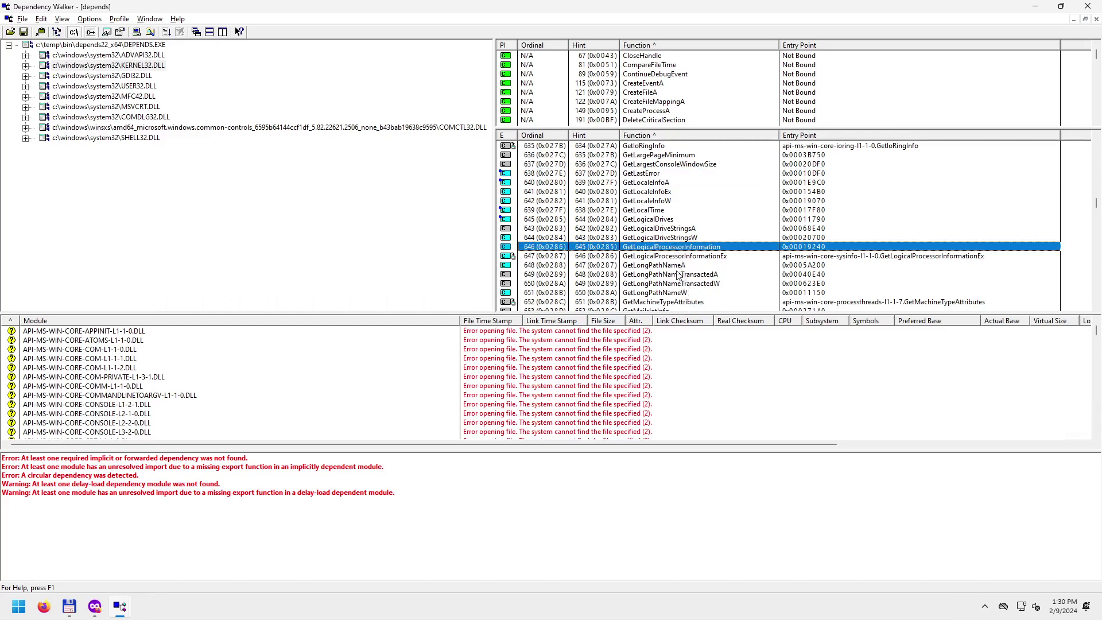
Find and select the GetModuleFileNameA entry among the KERNEL32.DLL exports.
{"action": "scroll", "coordinate": [673, 269], "scroll_direction": "down", "scroll_amount": 2}
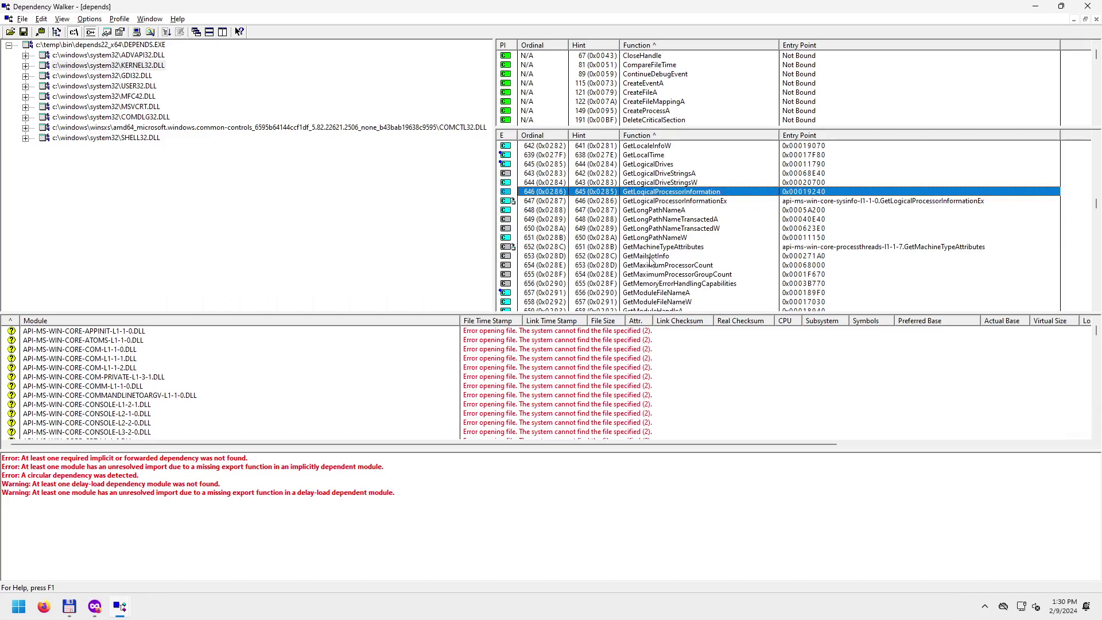
{"action": "scroll", "coordinate": [650, 261], "scroll_direction": "down", "scroll_amount": 1}
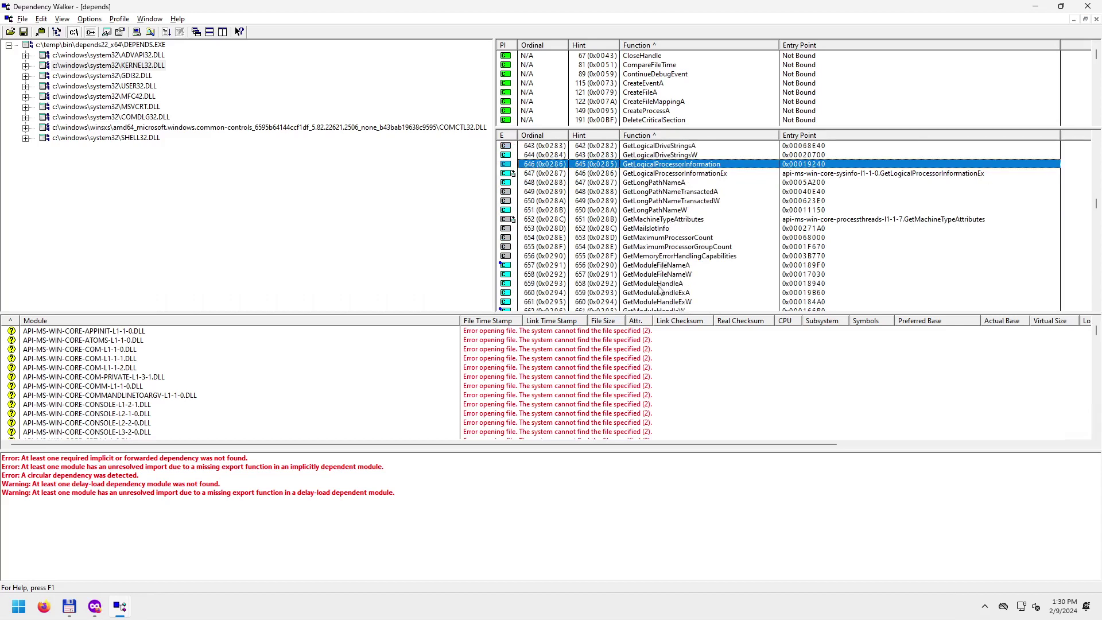
{"action": "scroll", "coordinate": [659, 289], "scroll_direction": "down", "scroll_amount": 2}
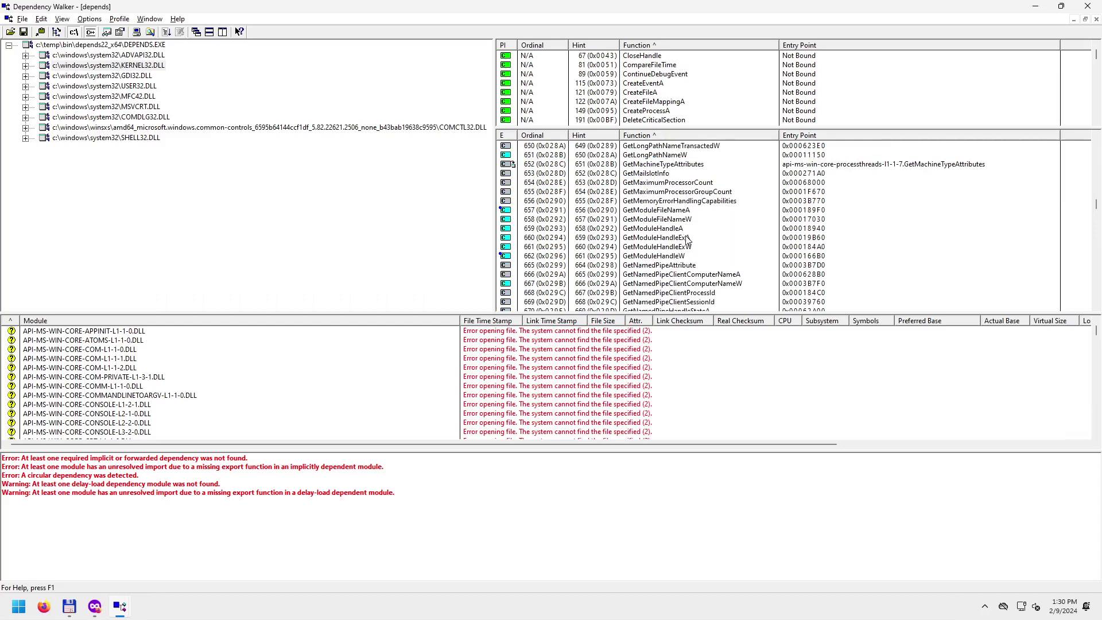
{"action": "left_click", "coordinate": [660, 211]}
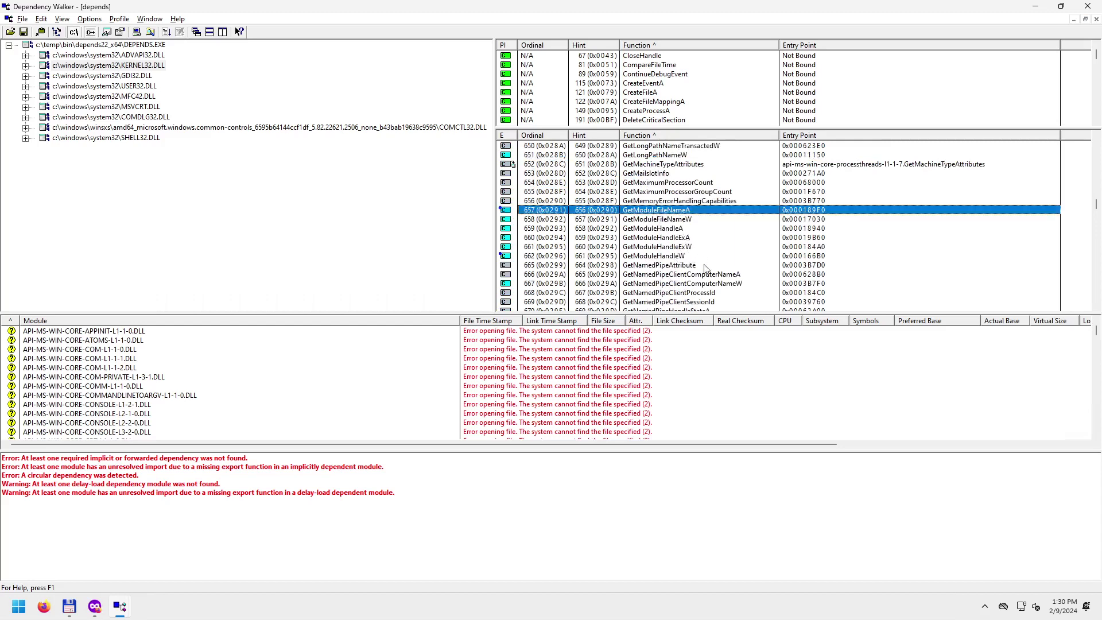
Review the GetNamedPipe exports and select GetNumaAvailableMemoryNode among the NUMA functions.
{"action": "scroll", "coordinate": [705, 269], "scroll_direction": "down", "scroll_amount": 2}
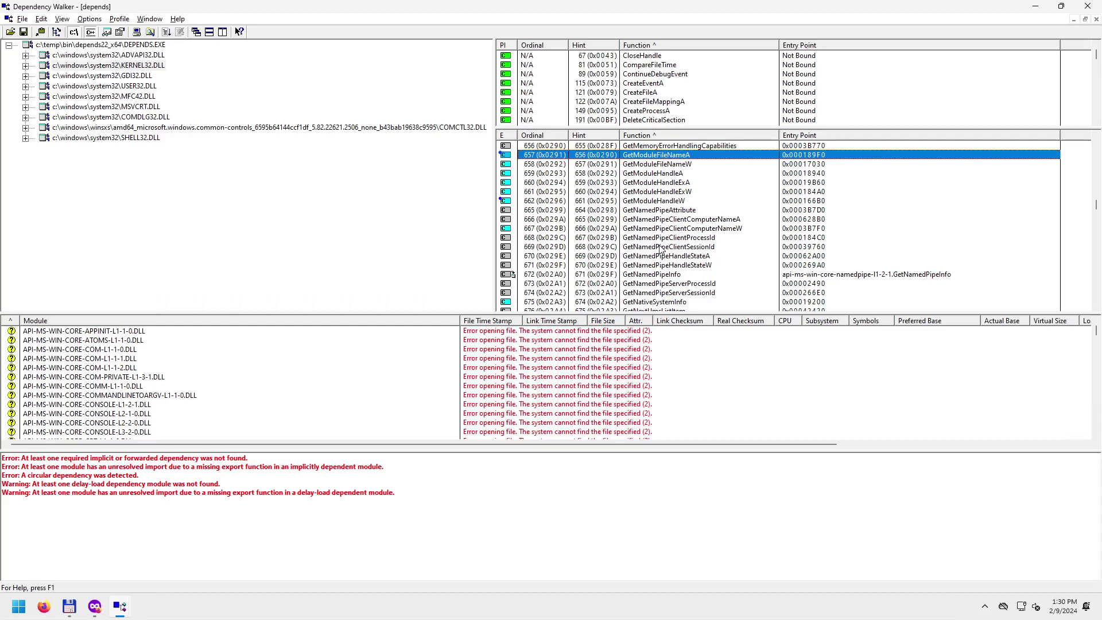
{"action": "left_click", "coordinate": [670, 209]}
{"action": "scroll", "coordinate": [681, 297], "scroll_direction": "down", "scroll_amount": 1}
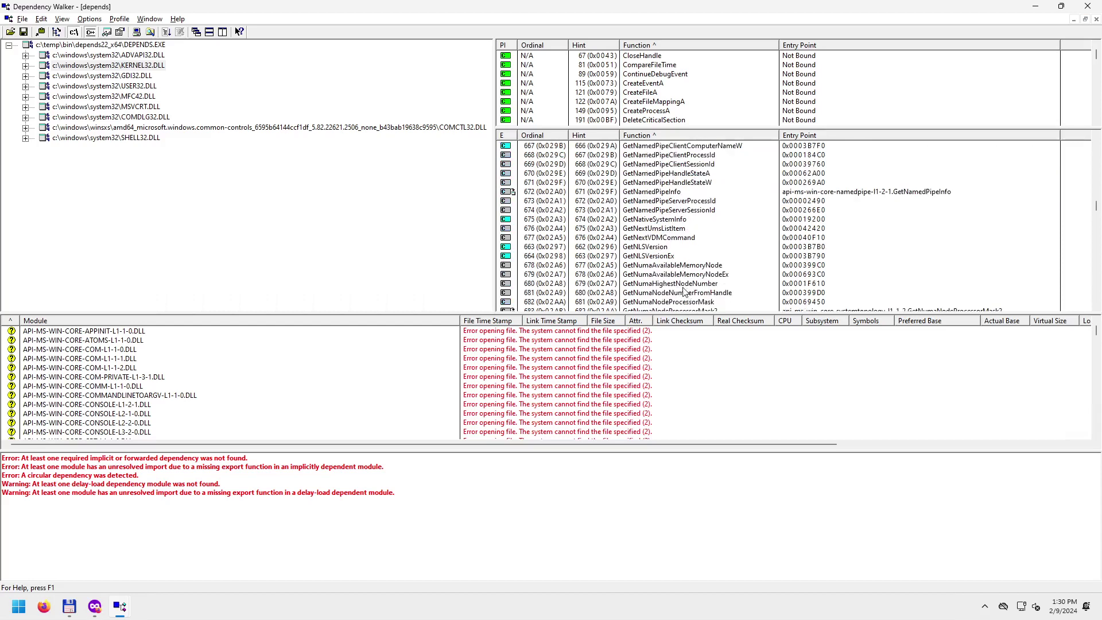
{"action": "scroll", "coordinate": [685, 290], "scroll_direction": "down", "scroll_amount": 4}
{"action": "left_click", "coordinate": [666, 210]}
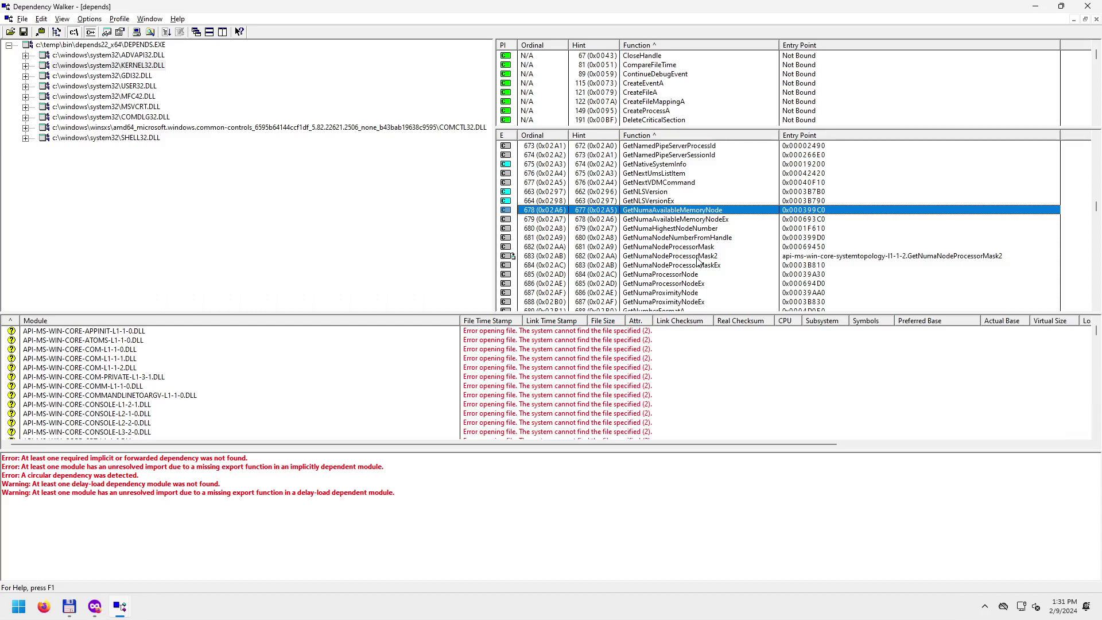
Examine the KERNEL32.DLL exports from the NUMA functions through the package, process, profile and system functions to the tape functions.
{"action": "scroll", "coordinate": [672, 252], "scroll_direction": "down", "scroll_amount": 2}
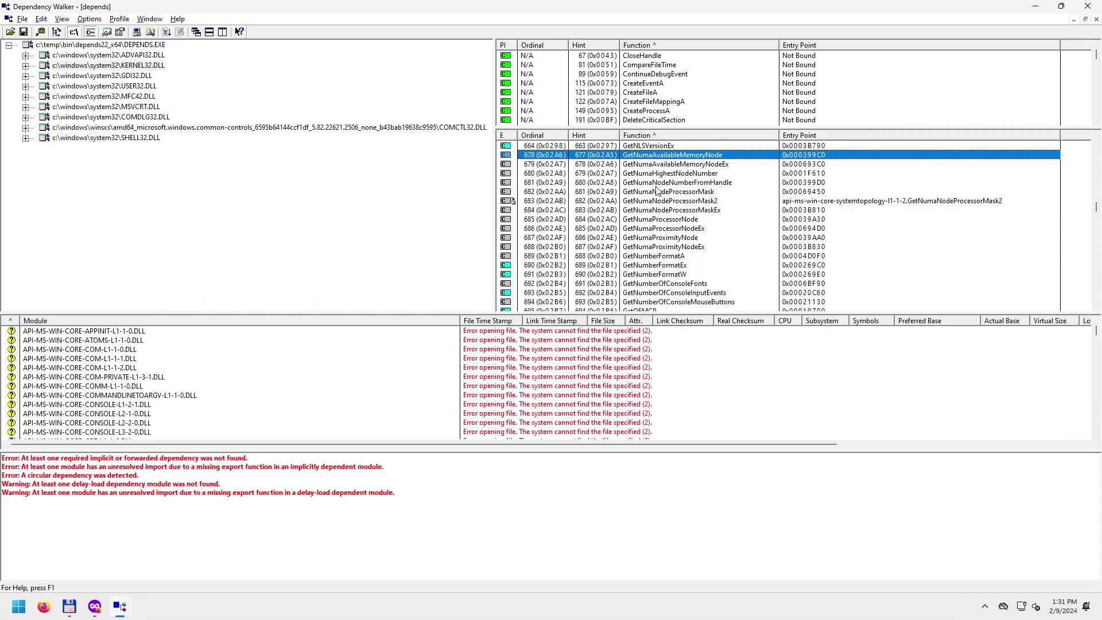
{"action": "scroll", "coordinate": [663, 261], "scroll_direction": "down", "scroll_amount": 6}
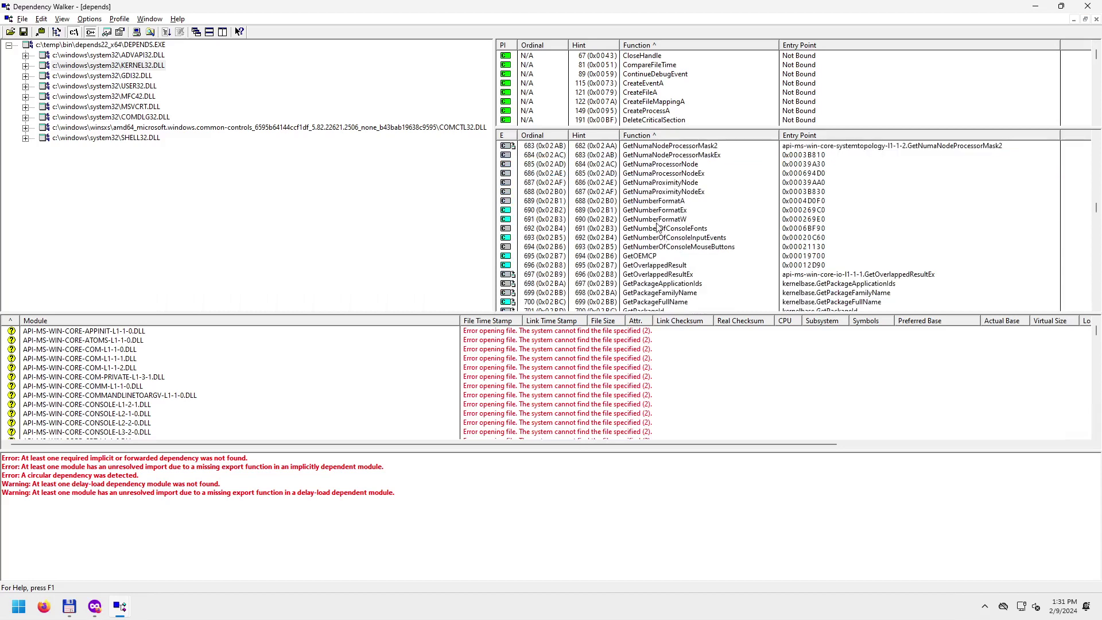
{"action": "scroll", "coordinate": [659, 267], "scroll_direction": "down", "scroll_amount": 4}
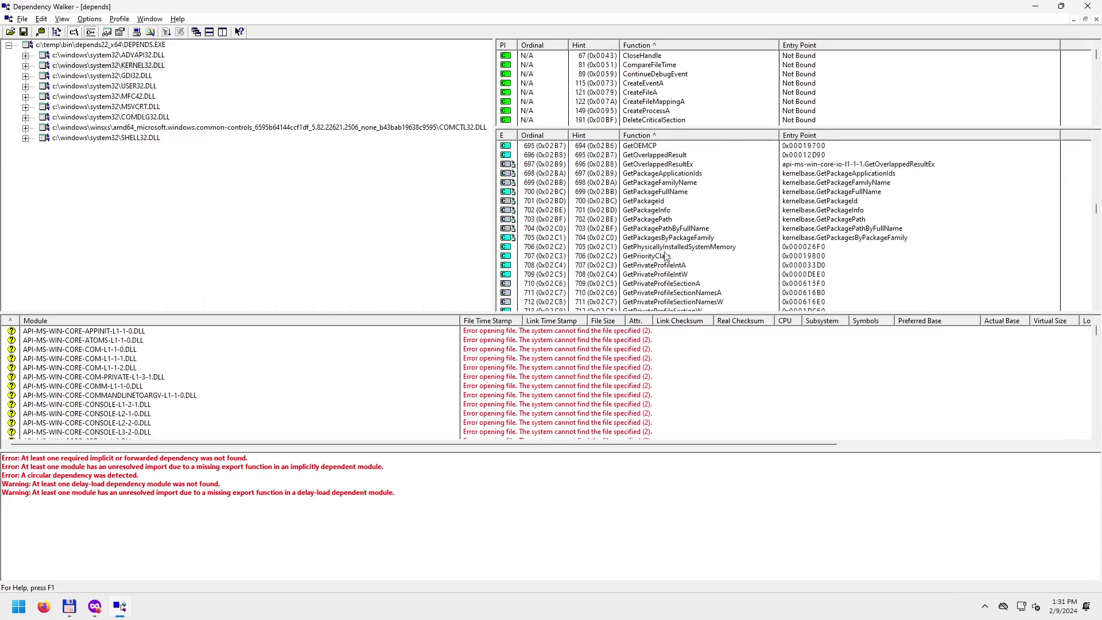
{"action": "scroll", "coordinate": [671, 270], "scroll_direction": "down", "scroll_amount": 6}
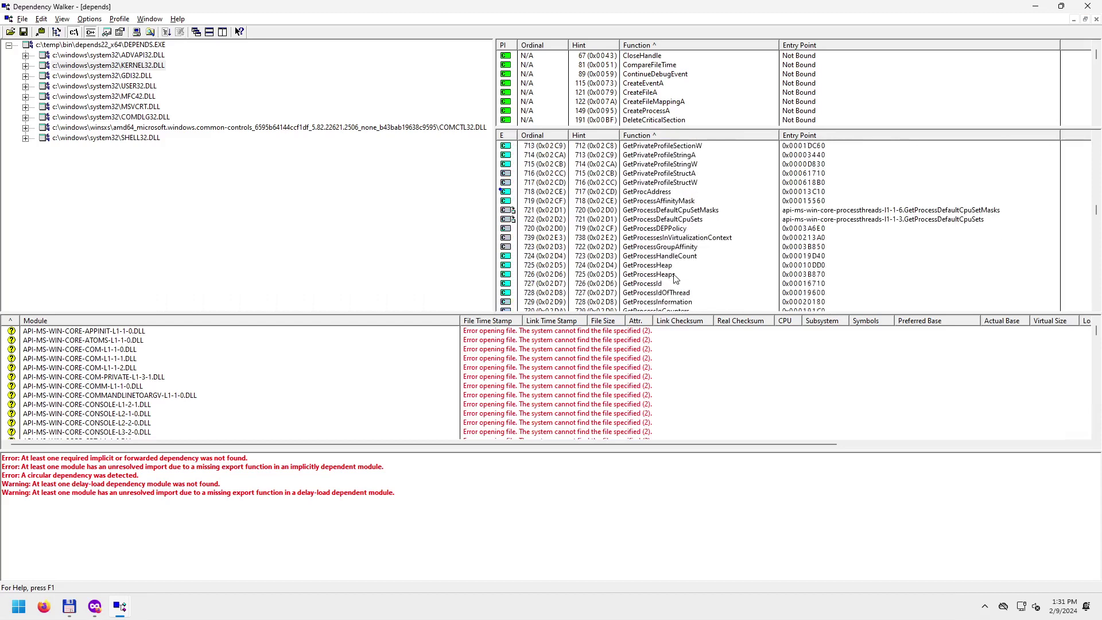
{"action": "scroll", "coordinate": [677, 275], "scroll_direction": "down", "scroll_amount": 6}
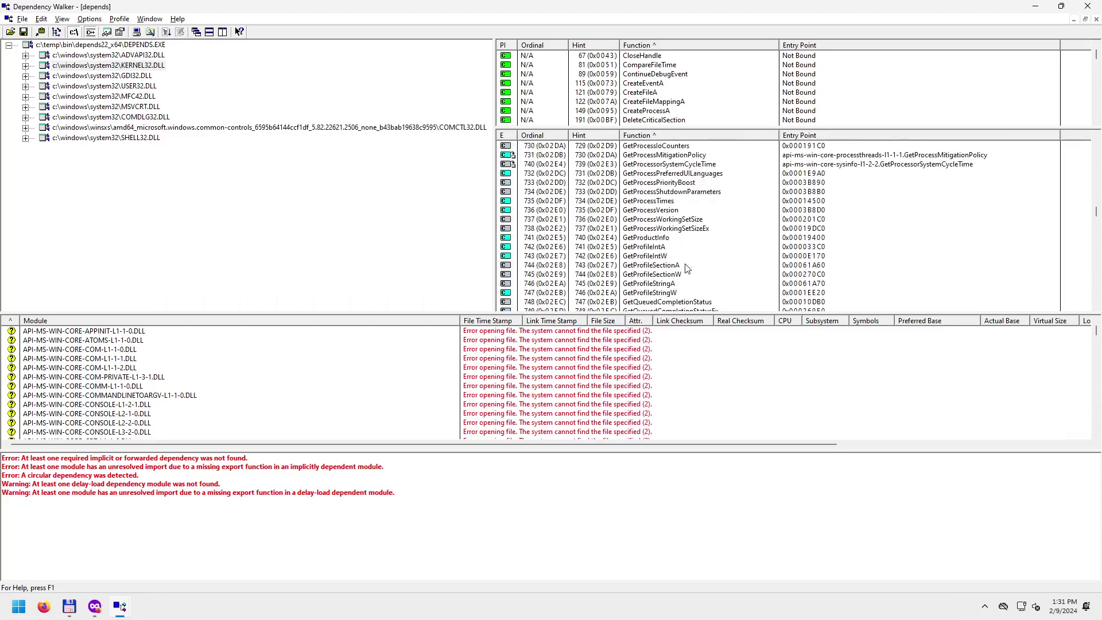
{"action": "scroll", "coordinate": [688, 269], "scroll_direction": "down", "scroll_amount": 2}
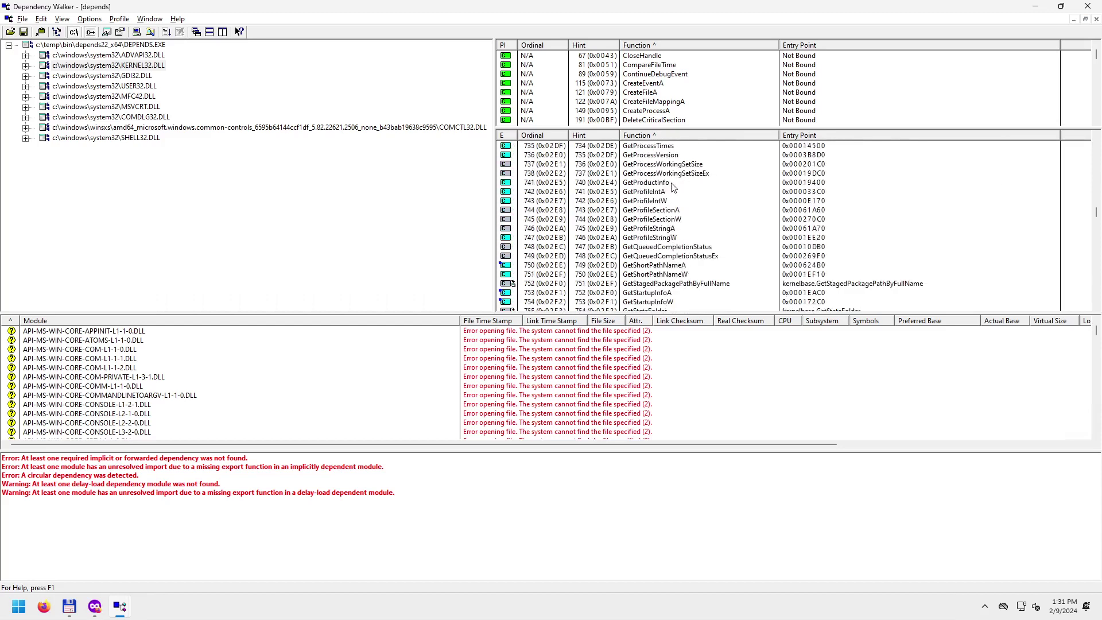
{"action": "scroll", "coordinate": [680, 250], "scroll_direction": "down", "scroll_amount": 1}
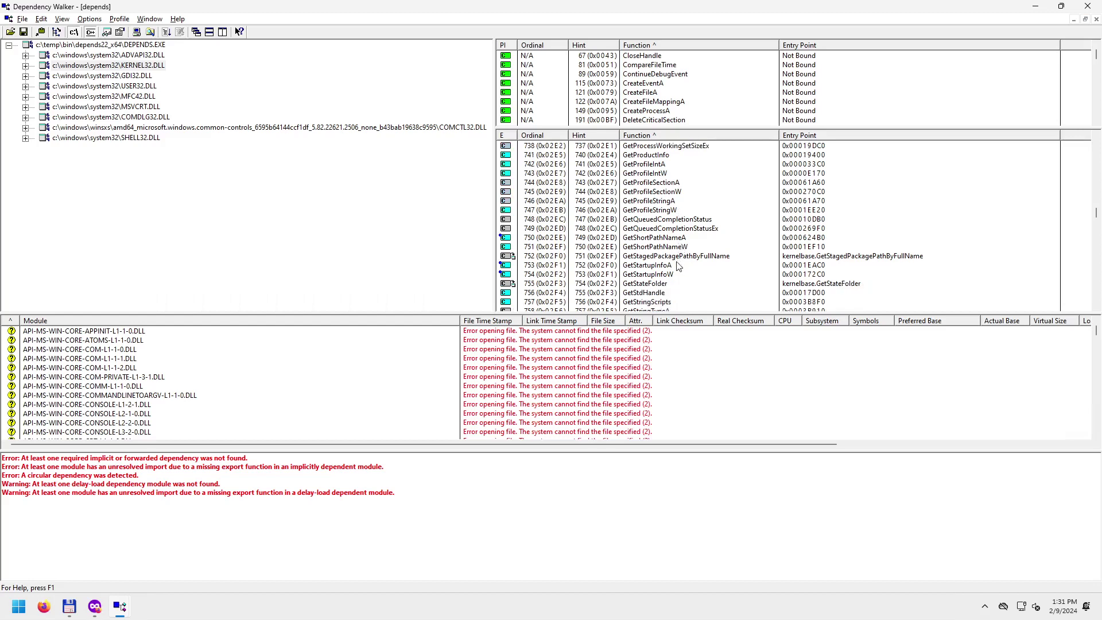
{"action": "scroll", "coordinate": [679, 267], "scroll_direction": "down", "scroll_amount": 1}
{"action": "scroll", "coordinate": [680, 261], "scroll_direction": "down", "scroll_amount": 1}
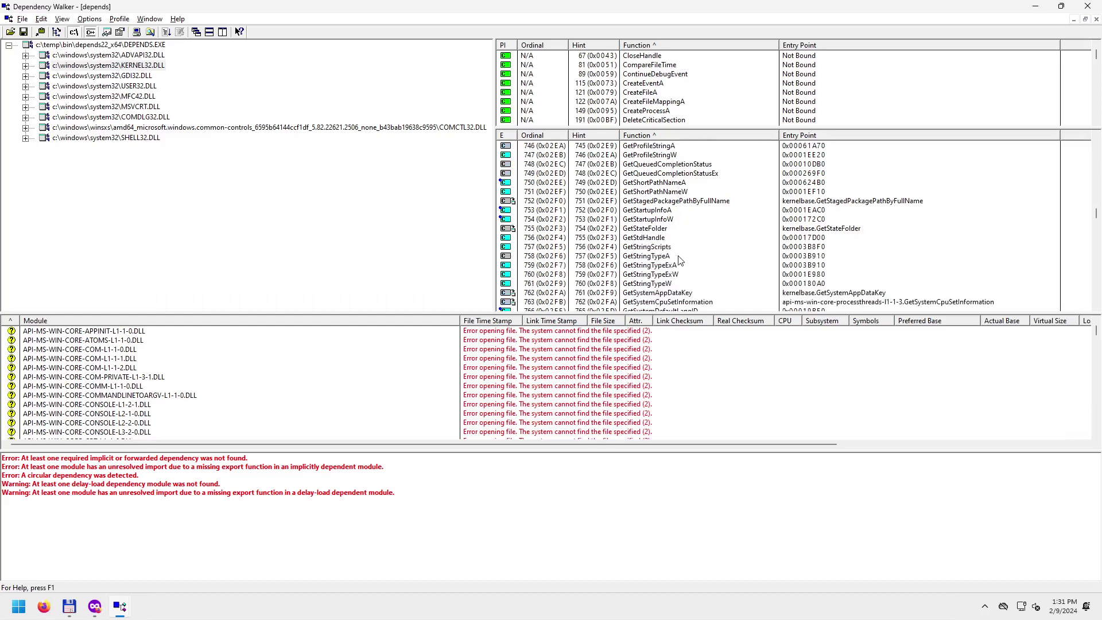
{"action": "scroll", "coordinate": [679, 259], "scroll_direction": "down", "scroll_amount": 2}
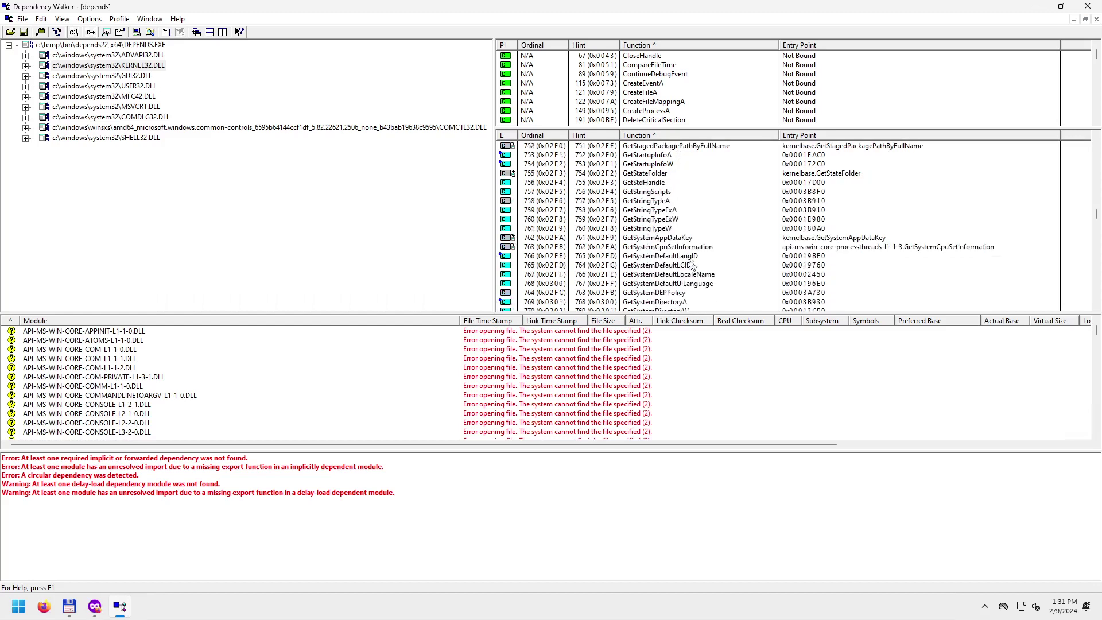
{"action": "scroll", "coordinate": [690, 268], "scroll_direction": "down", "scroll_amount": 1}
{"action": "scroll", "coordinate": [690, 268], "scroll_direction": "down", "scroll_amount": 4}
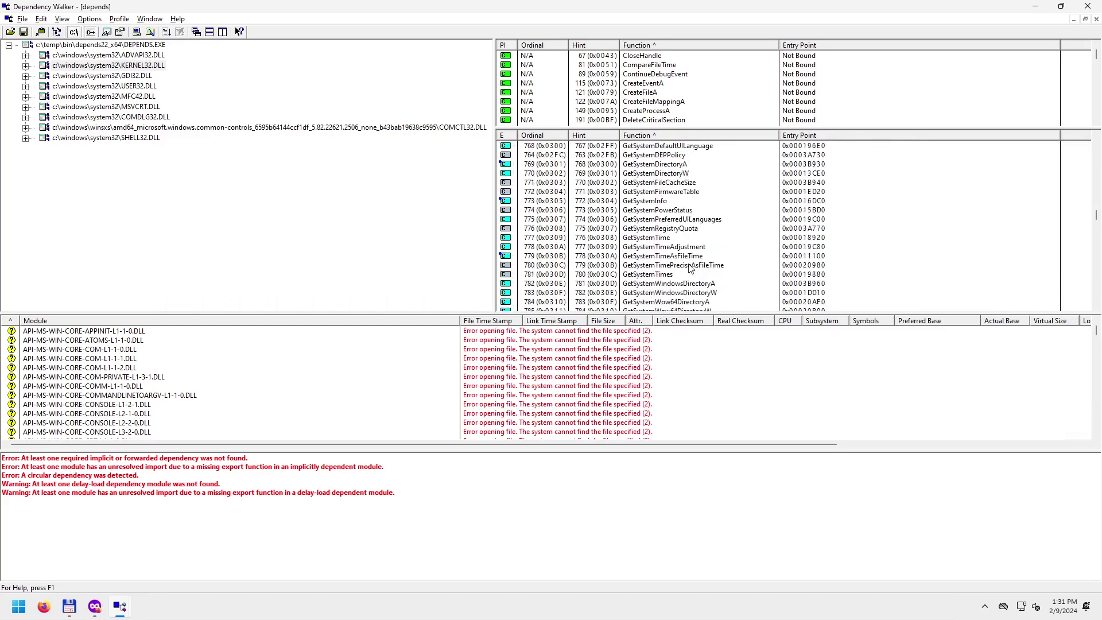
{"action": "scroll", "coordinate": [680, 230], "scroll_direction": "down", "scroll_amount": 4}
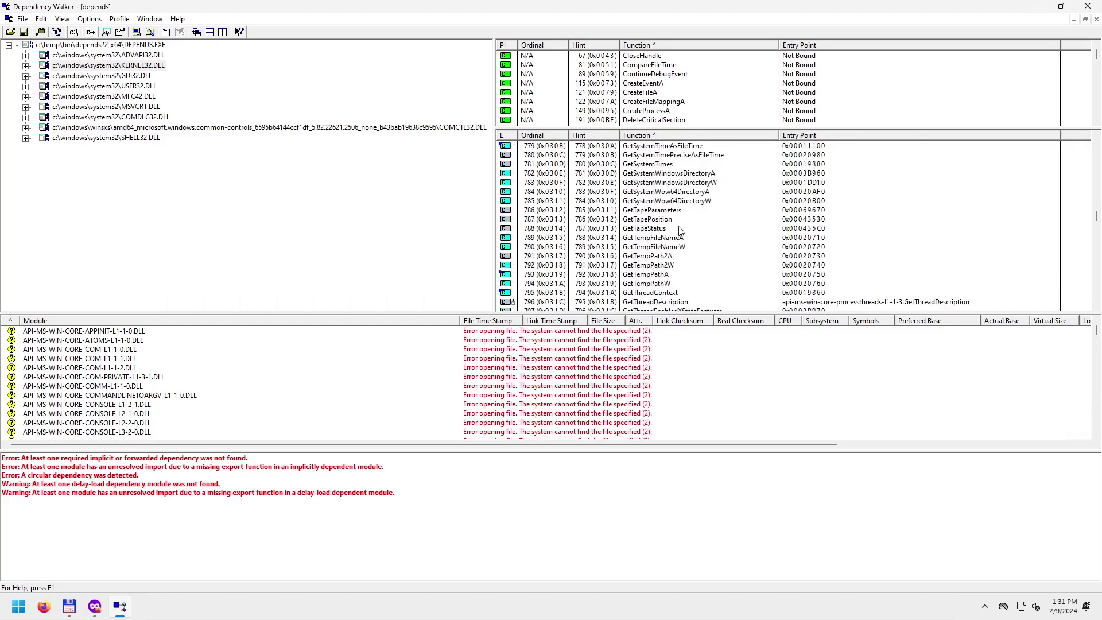
{"action": "scroll", "coordinate": [687, 248], "scroll_direction": "down", "scroll_amount": 2}
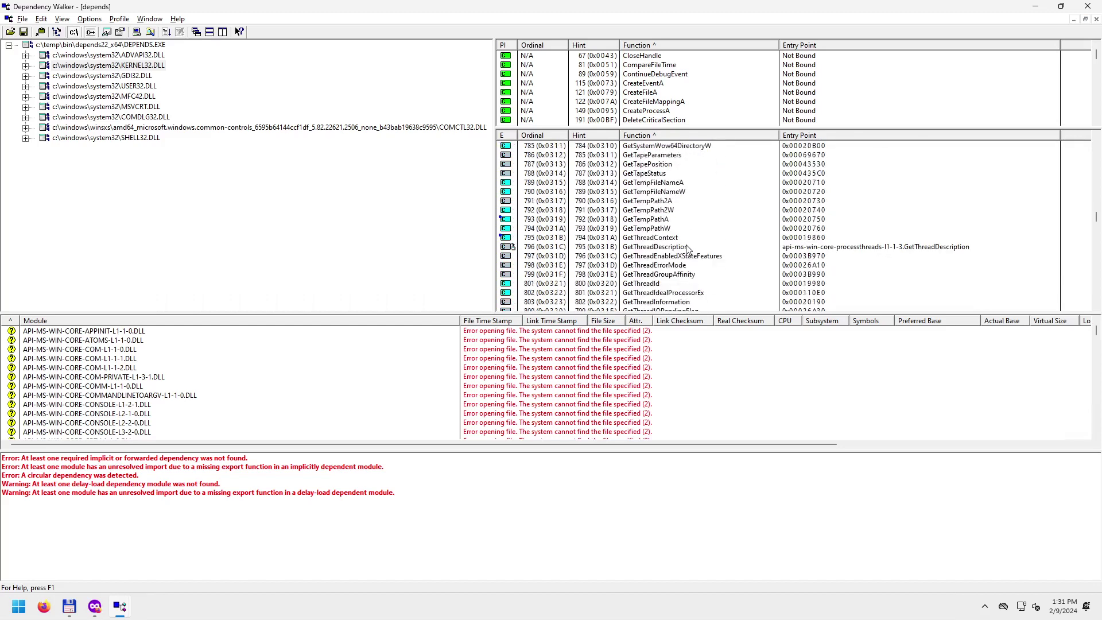
Select the tape exports GetTapeParameters and GetTapeStatus, and the forwarded GetThreadDescription export.
{"action": "left_click", "coordinate": [658, 165]}
{"action": "left_click", "coordinate": [655, 157]}
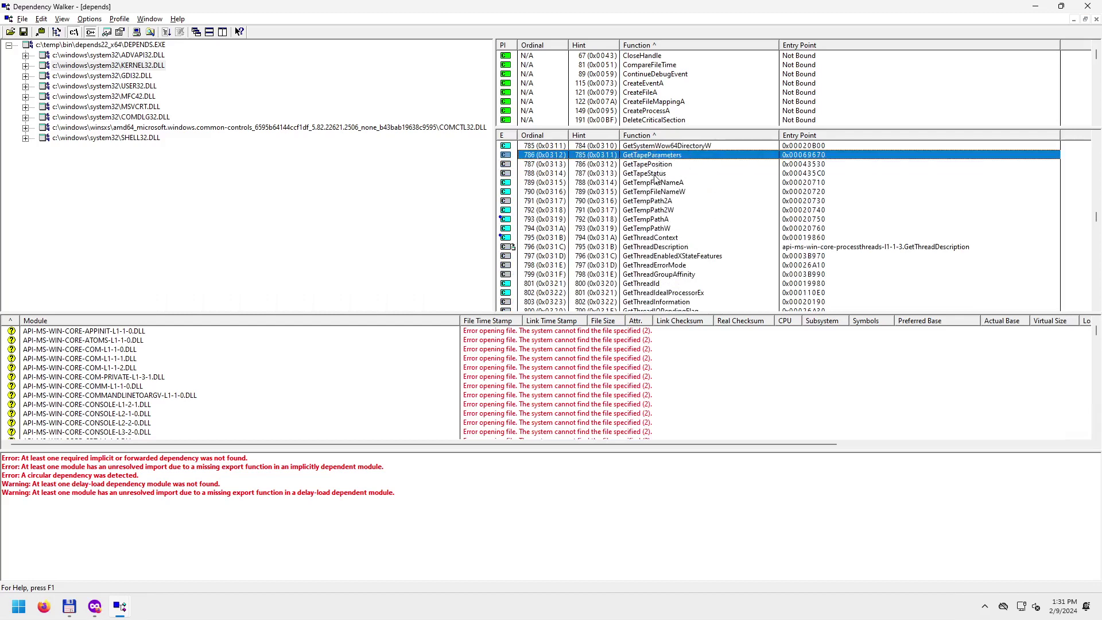
{"action": "left_click", "coordinate": [655, 174]}
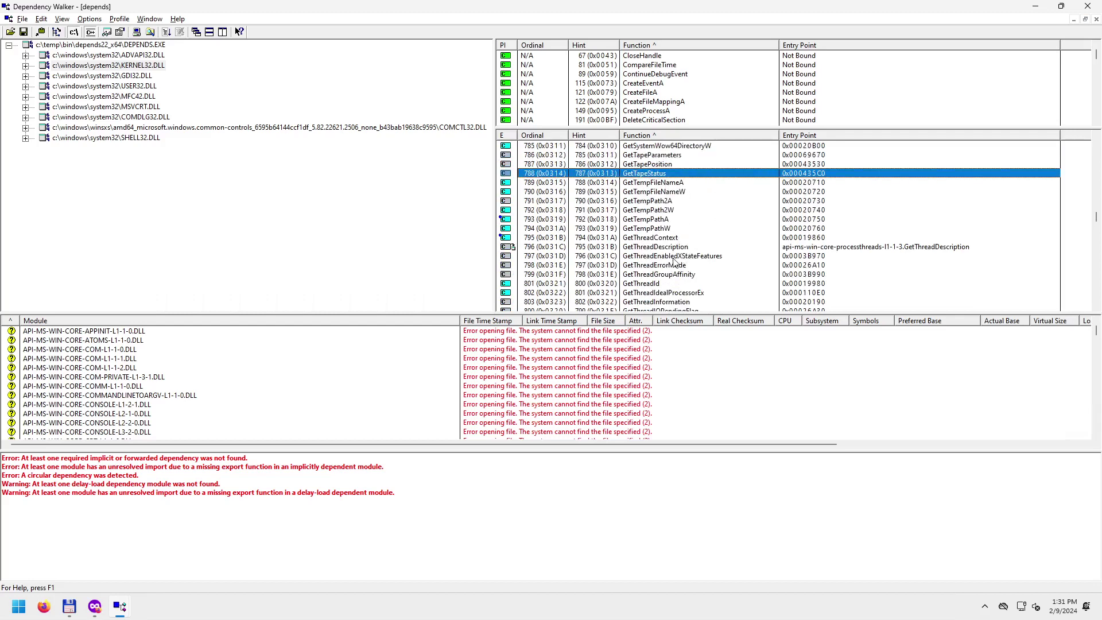
{"action": "scroll", "coordinate": [678, 284], "scroll_direction": "down", "scroll_amount": 2}
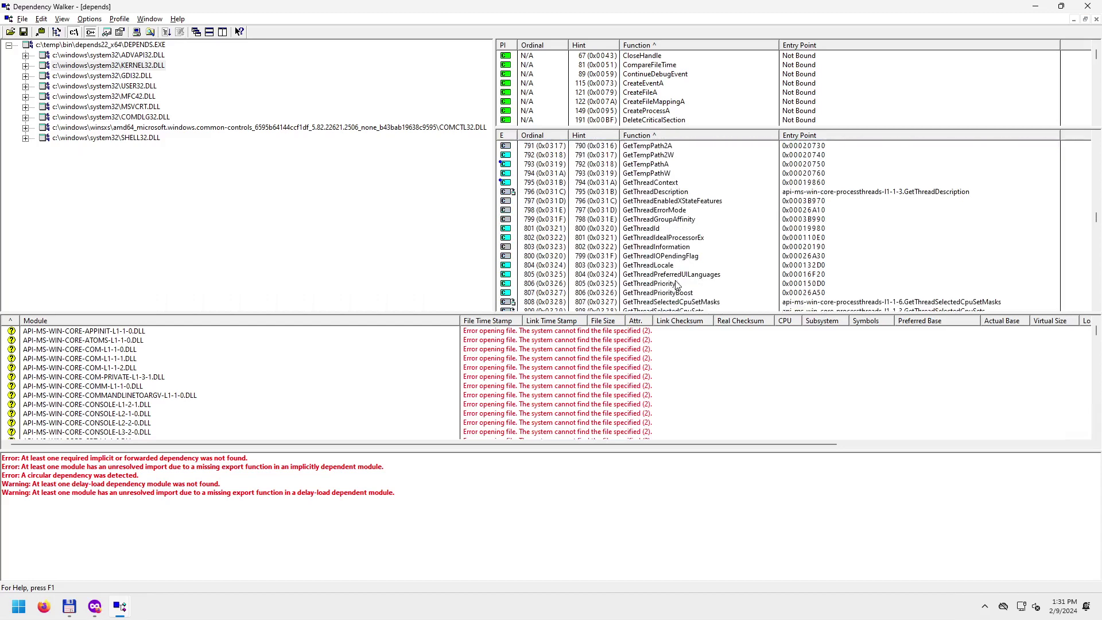
{"action": "left_click", "coordinate": [658, 193]}
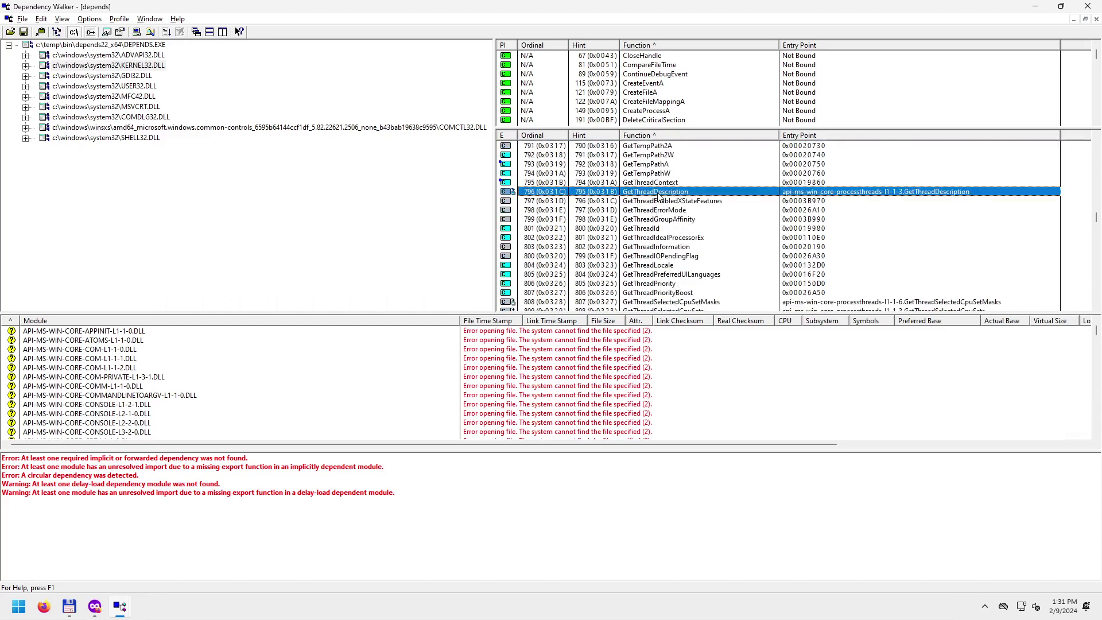
Find and select the GetThreadTimes entry among the thread functions exported by KERNEL32.DLL.
{"action": "scroll", "coordinate": [669, 265], "scroll_direction": "down", "scroll_amount": 2}
{"action": "scroll", "coordinate": [669, 263], "scroll_direction": "down", "scroll_amount": 1}
{"action": "left_click", "coordinate": [670, 248]}
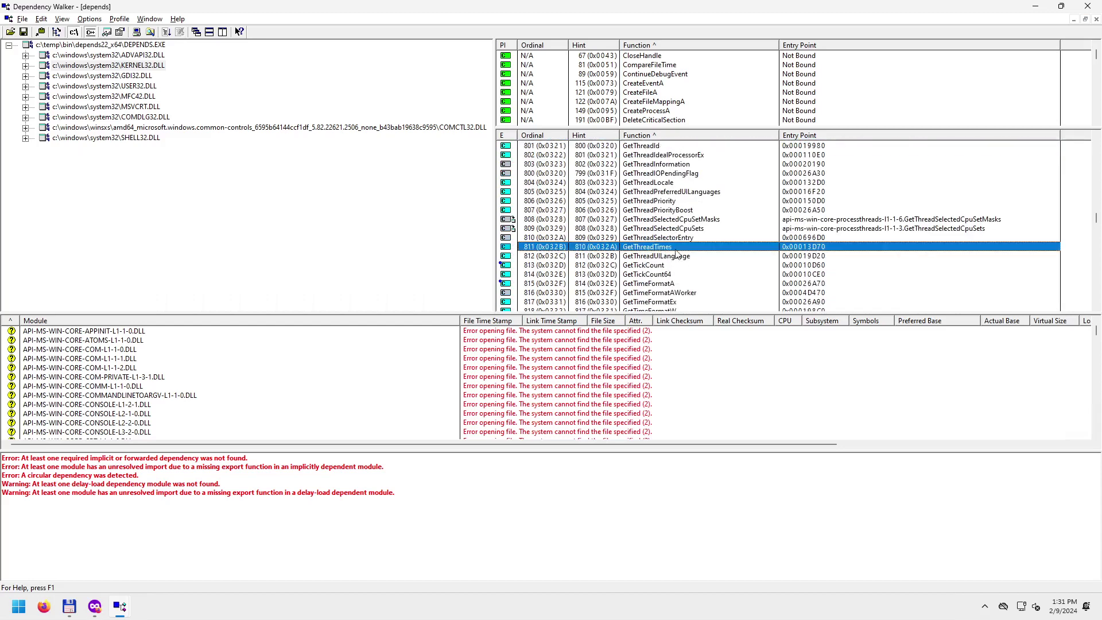
Examine the KERNEL32.DLL exports from the tick count and time functions through the user default, version and volume functions to the Windows directory functions.
{"action": "scroll", "coordinate": [704, 287], "scroll_direction": "down", "scroll_amount": 1}
{"action": "scroll", "coordinate": [691, 282], "scroll_direction": "down", "scroll_amount": 2}
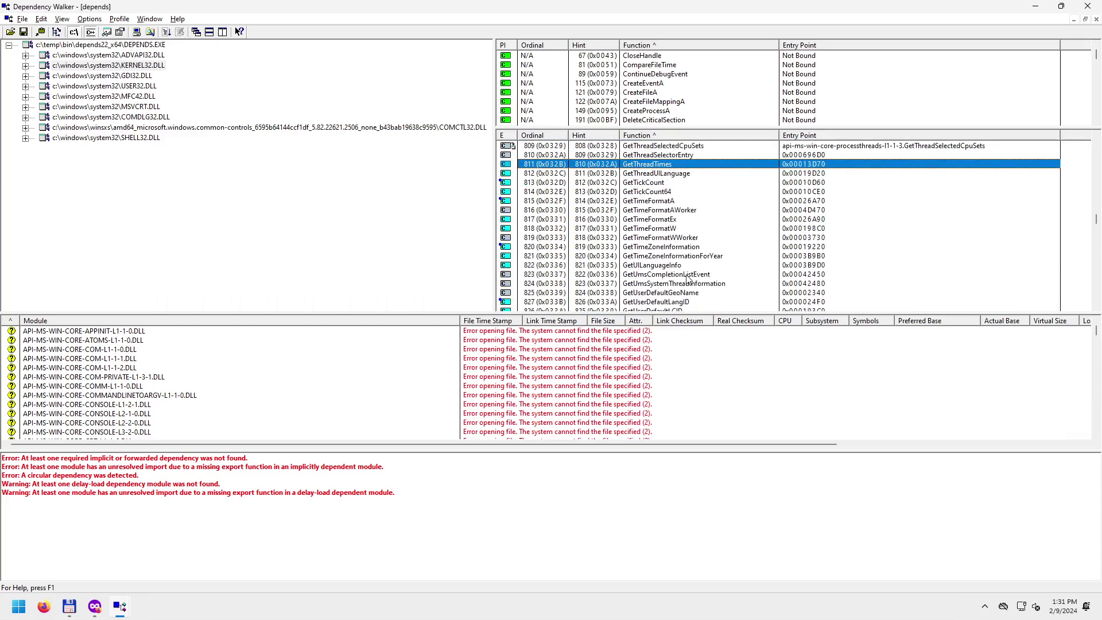
{"action": "scroll", "coordinate": [669, 232], "scroll_direction": "down", "scroll_amount": 2}
{"action": "scroll", "coordinate": [669, 232], "scroll_direction": "down", "scroll_amount": 2}
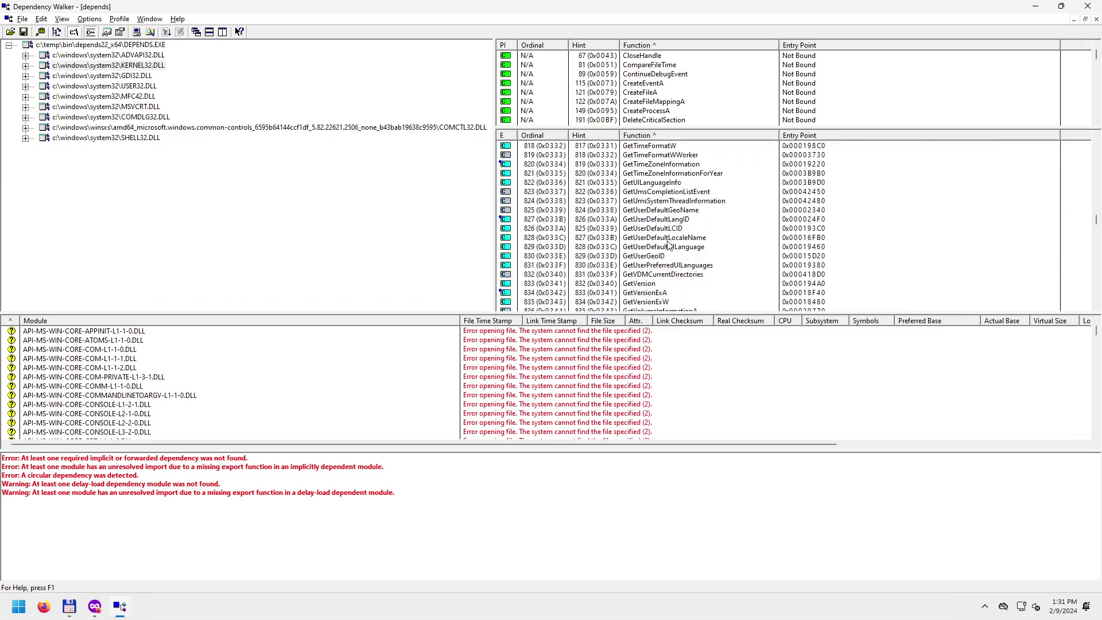
{"action": "scroll", "coordinate": [680, 280], "scroll_direction": "down", "scroll_amount": 3}
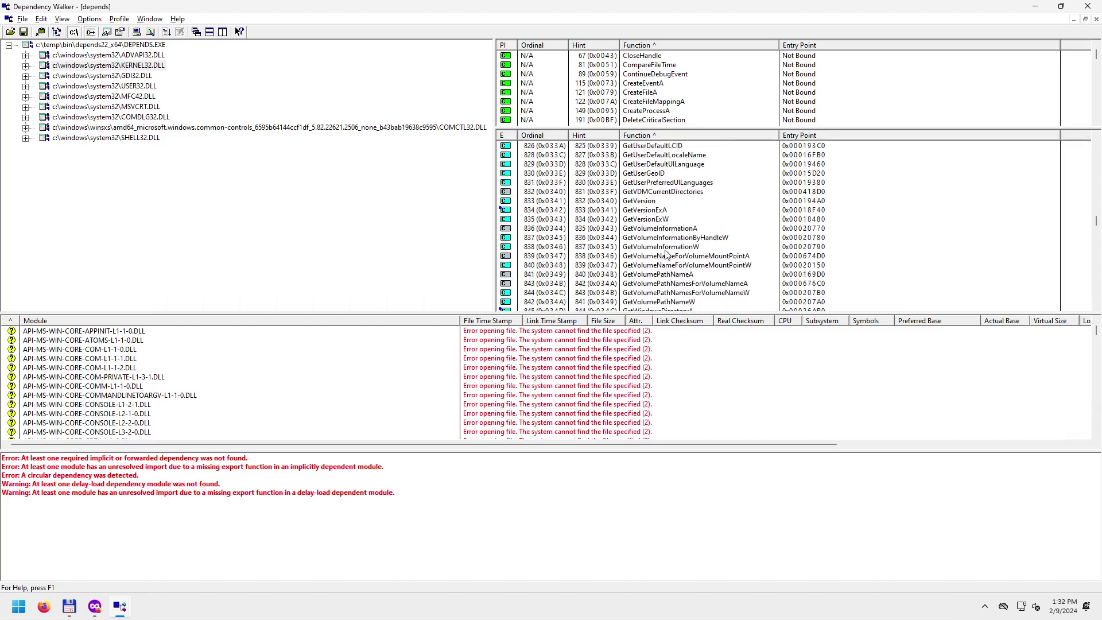
{"action": "scroll", "coordinate": [662, 250], "scroll_direction": "down", "scroll_amount": 2}
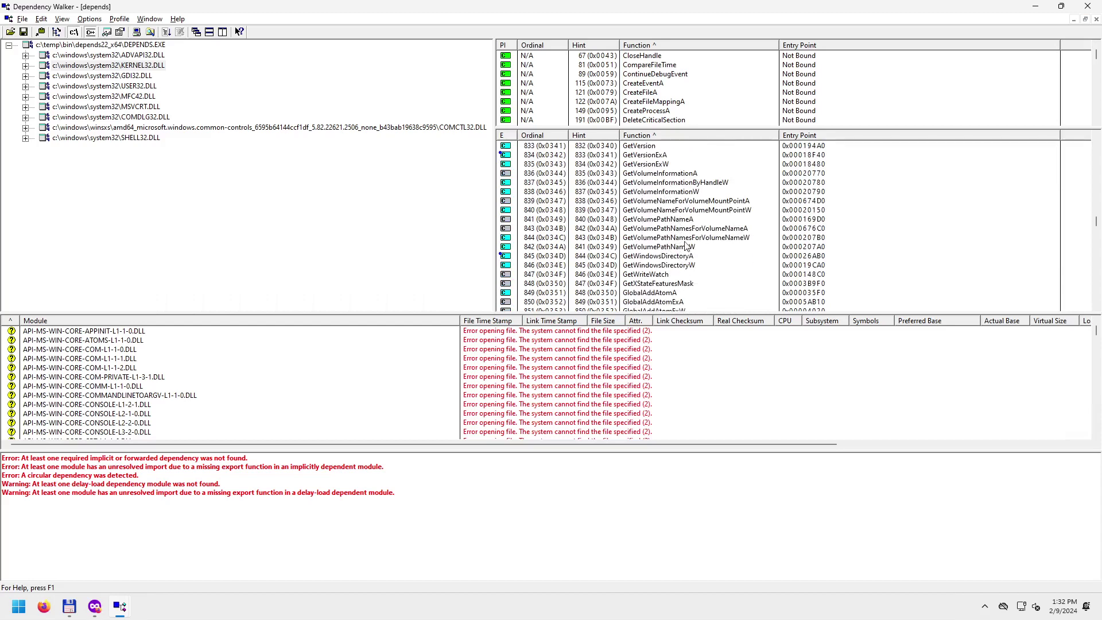
{"action": "scroll", "coordinate": [675, 254], "scroll_direction": "down", "scroll_amount": 1}
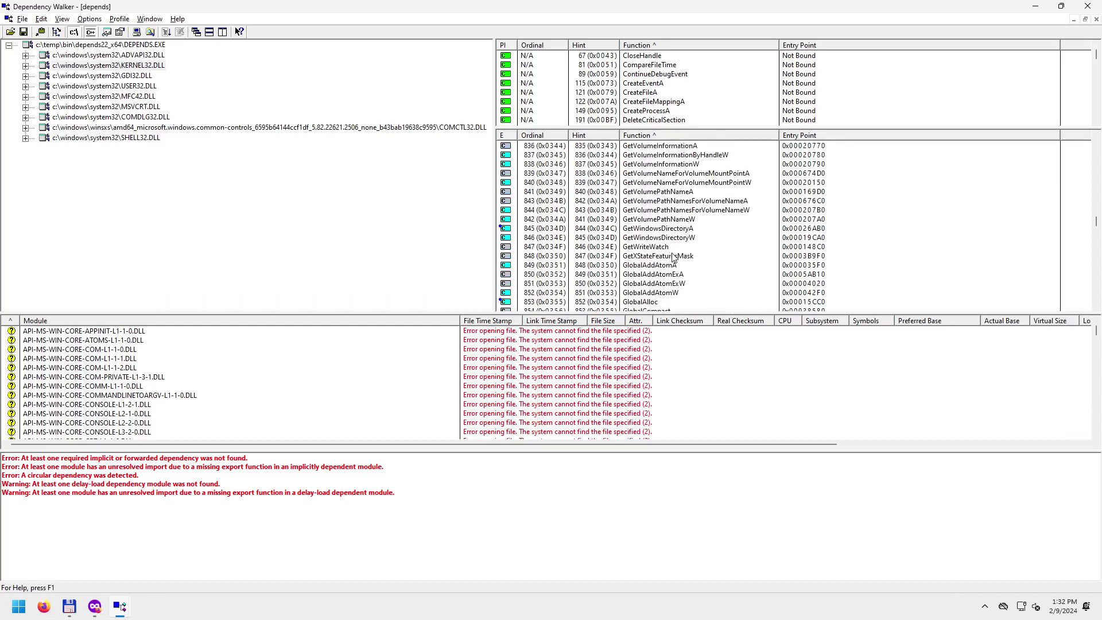
Select the global memory exports GlobalAlloc, GlobalFree and GlobalReAlloc one after another.
{"action": "scroll", "coordinate": [675, 257], "scroll_direction": "down", "scroll_amount": 4}
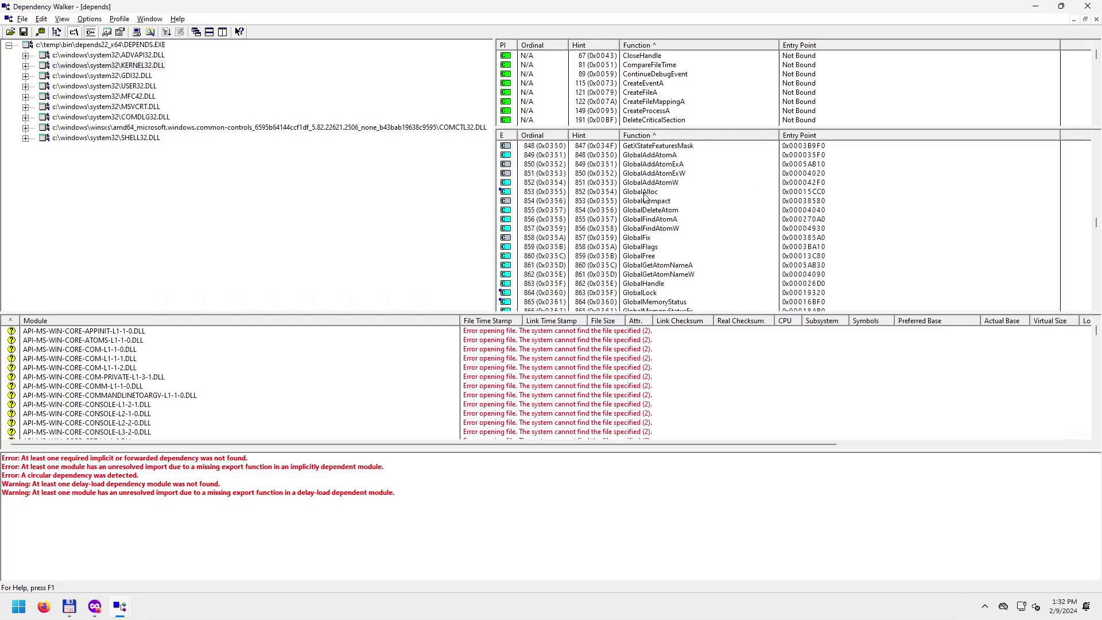
{"action": "left_click", "coordinate": [645, 192]}
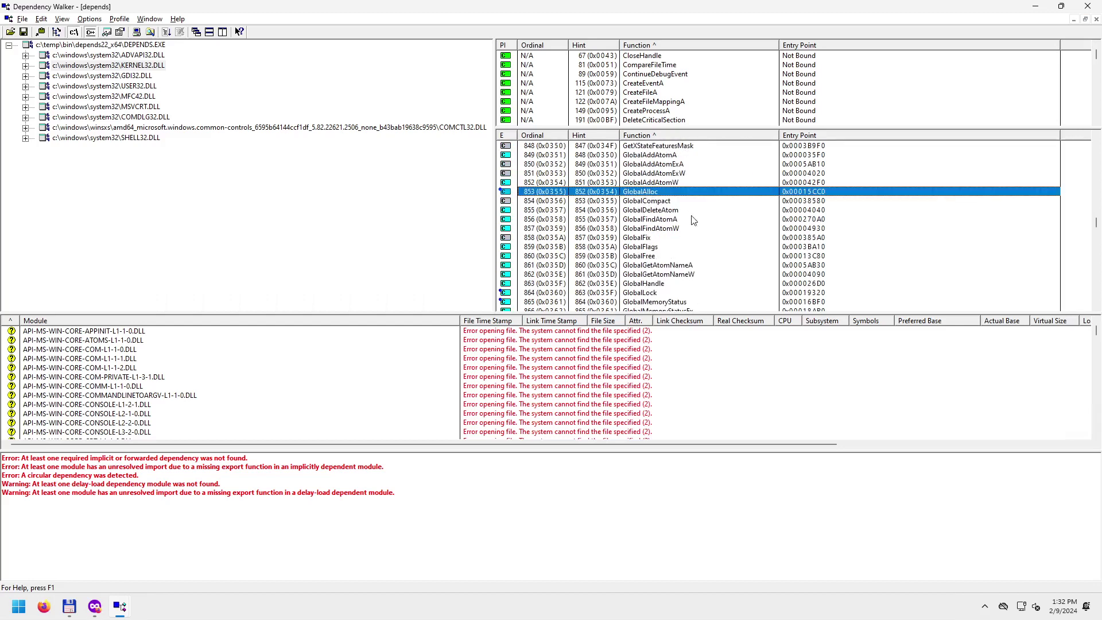
{"action": "left_click", "coordinate": [654, 257]}
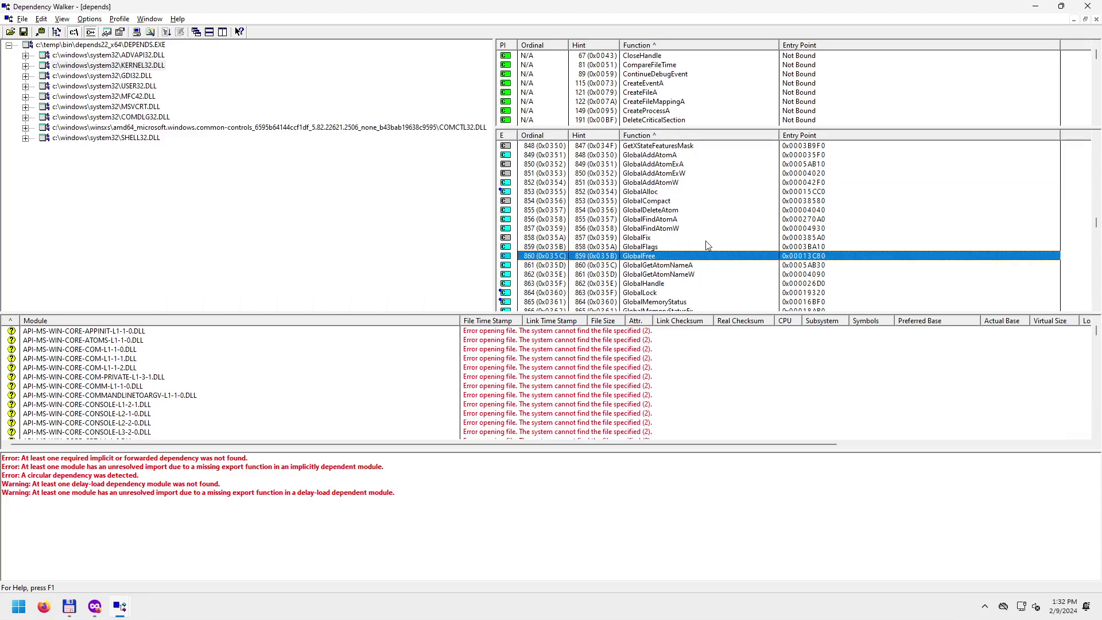
{"action": "scroll", "coordinate": [706, 241], "scroll_direction": "down", "scroll_amount": 4}
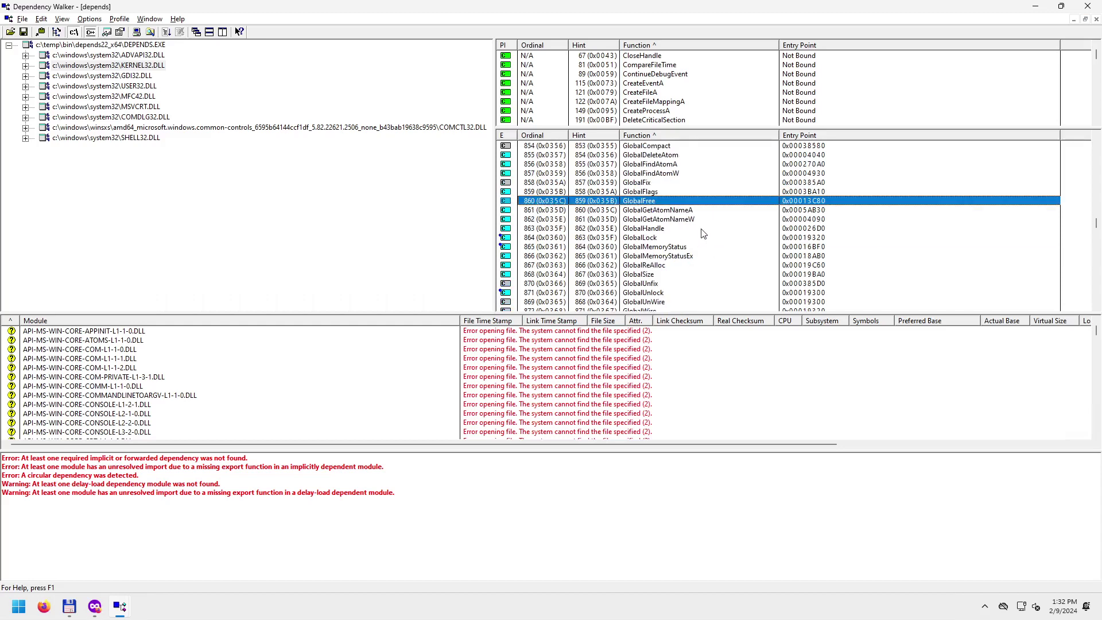
{"action": "scroll", "coordinate": [702, 234], "scroll_direction": "down", "scroll_amount": 1}
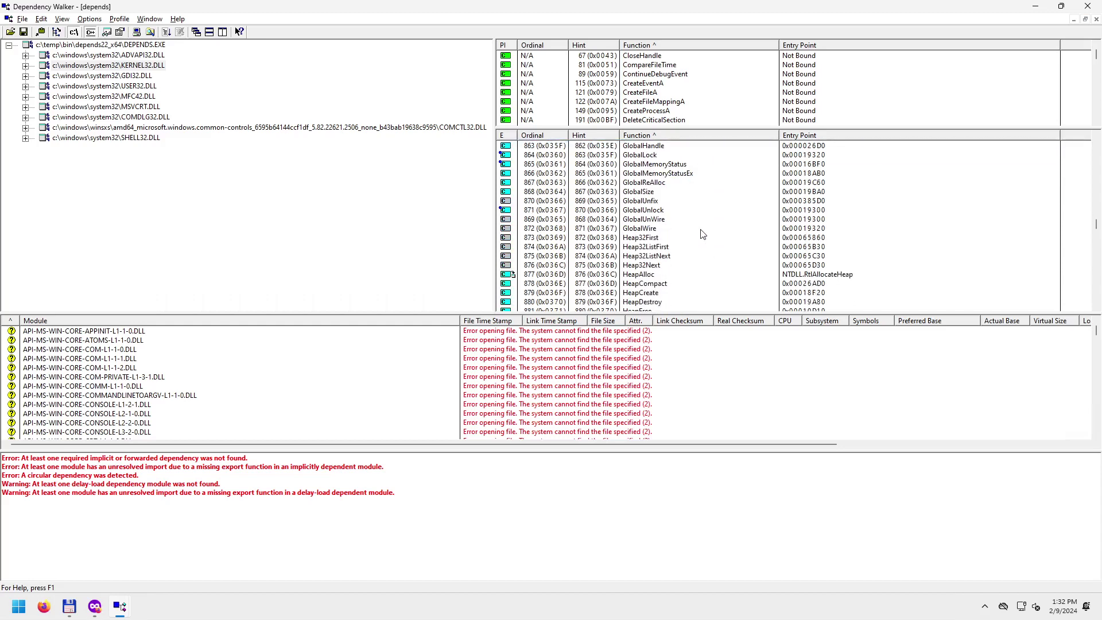
{"action": "left_click", "coordinate": [664, 182]}
Select the heap exports HeapAlloc, HeapFree and HeapReAlloc one after another.
{"action": "scroll", "coordinate": [713, 265], "scroll_direction": "down", "scroll_amount": 1}
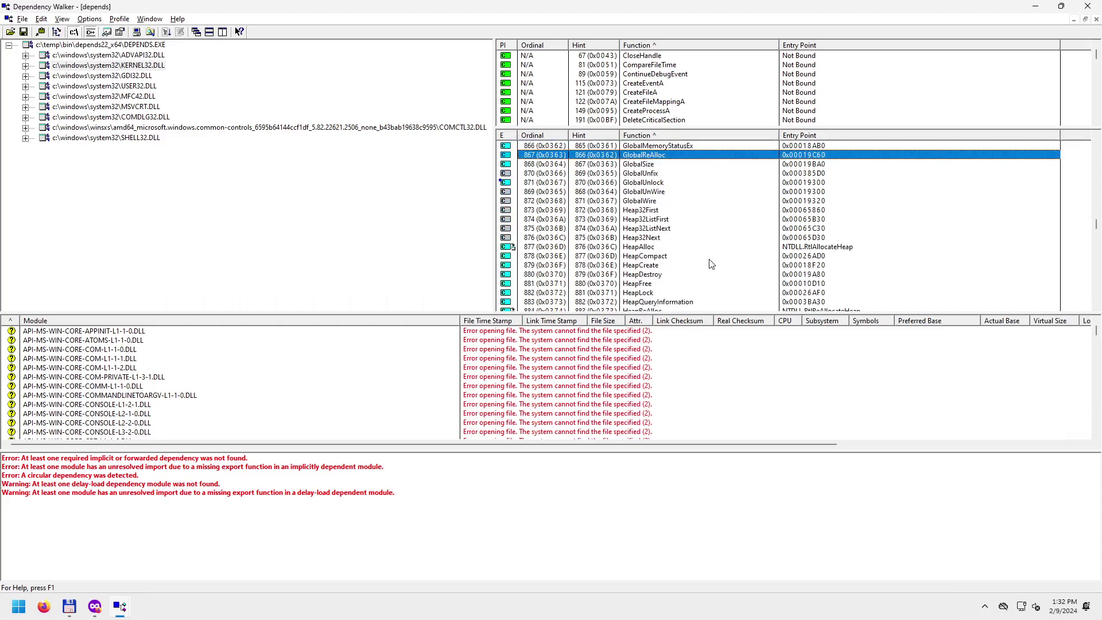
{"action": "scroll", "coordinate": [676, 268], "scroll_direction": "down", "scroll_amount": 1}
{"action": "left_click", "coordinate": [659, 221]}
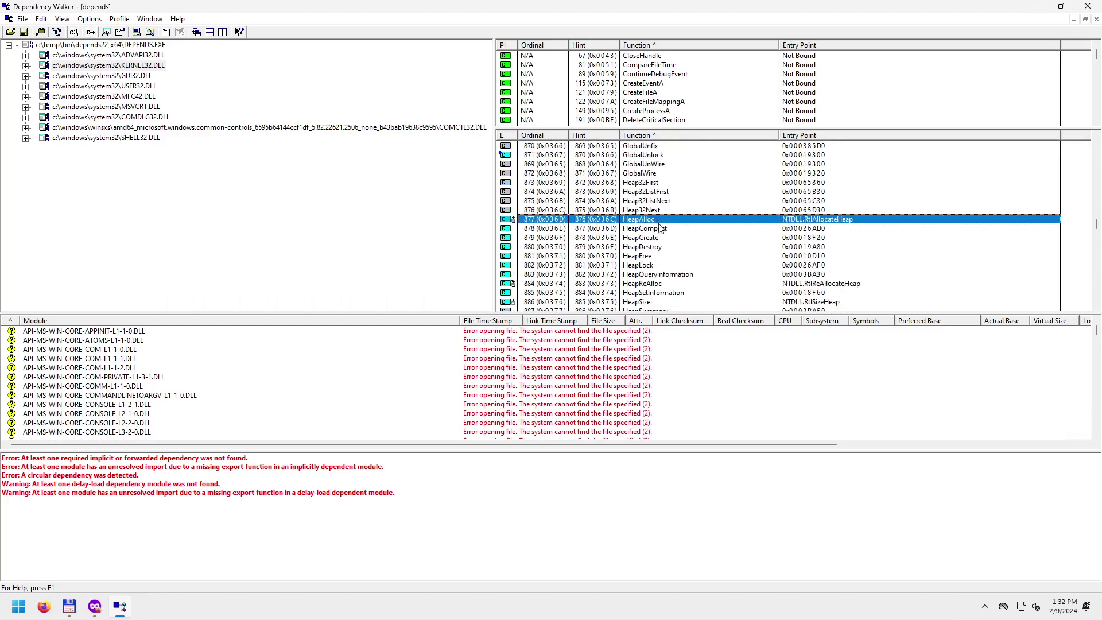
{"action": "left_click", "coordinate": [657, 256]}
{"action": "scroll", "coordinate": [674, 278], "scroll_direction": "down", "scroll_amount": 1}
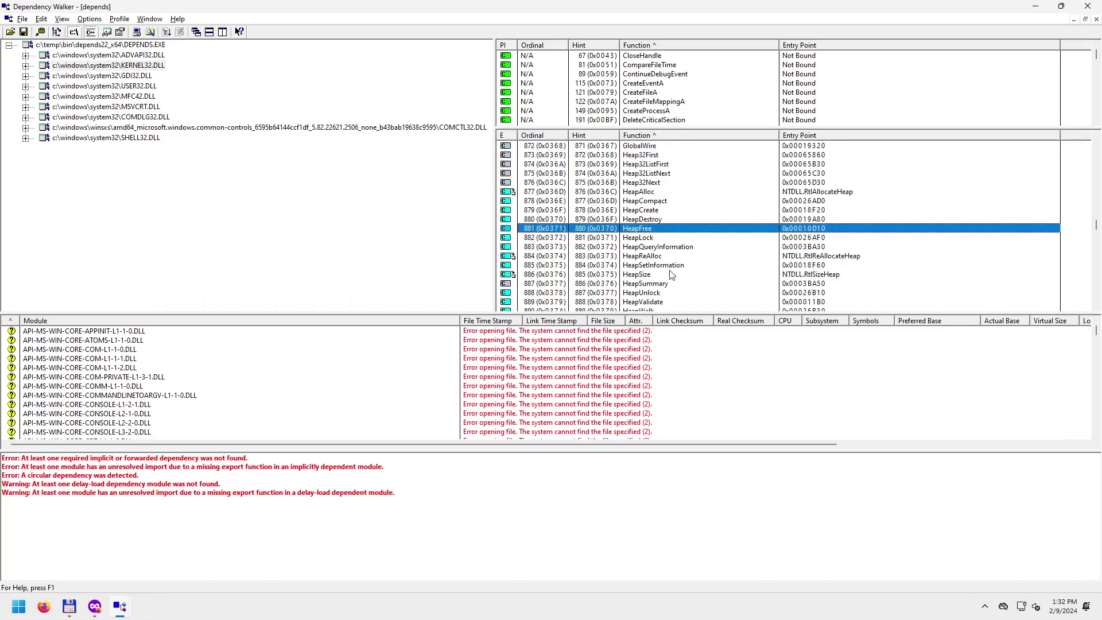
{"action": "left_click", "coordinate": [654, 257]}
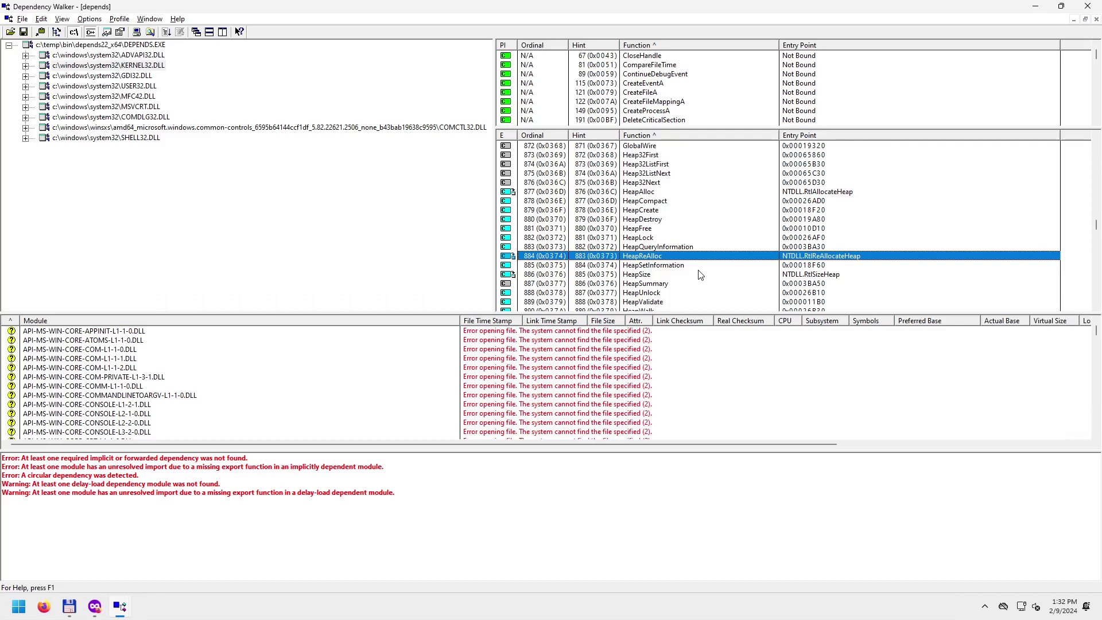
Find and select the forwarded InitializeCriticalSection export among the Initialize functions.
{"action": "scroll", "coordinate": [688, 280], "scroll_direction": "down", "scroll_amount": 2}
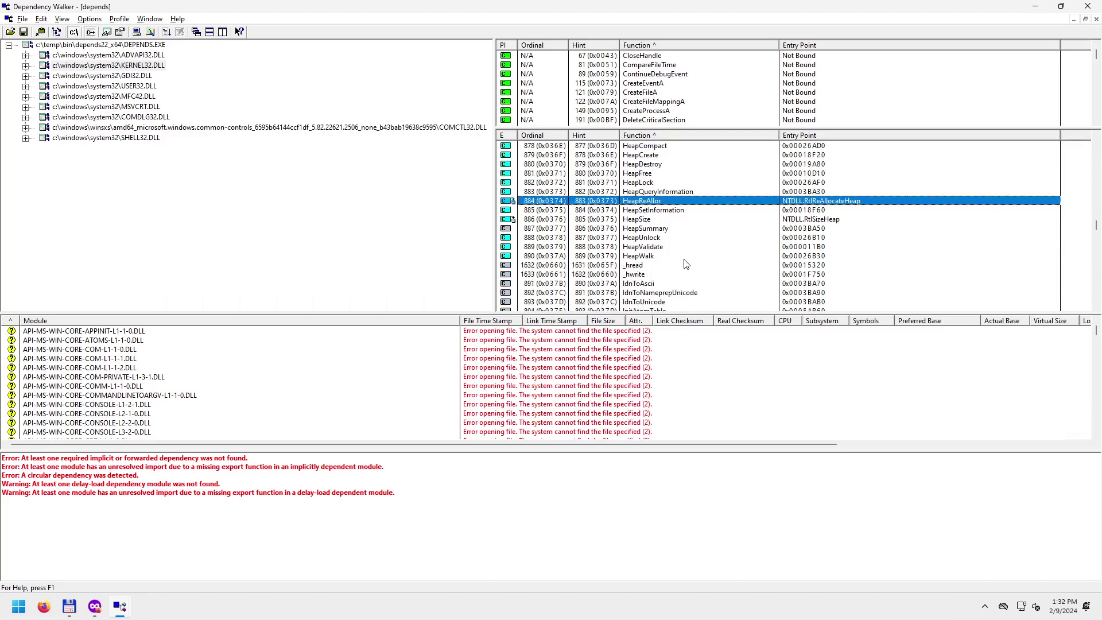
{"action": "scroll", "coordinate": [686, 259], "scroll_direction": "down", "scroll_amount": 2}
{"action": "scroll", "coordinate": [683, 256], "scroll_direction": "down", "scroll_amount": 5}
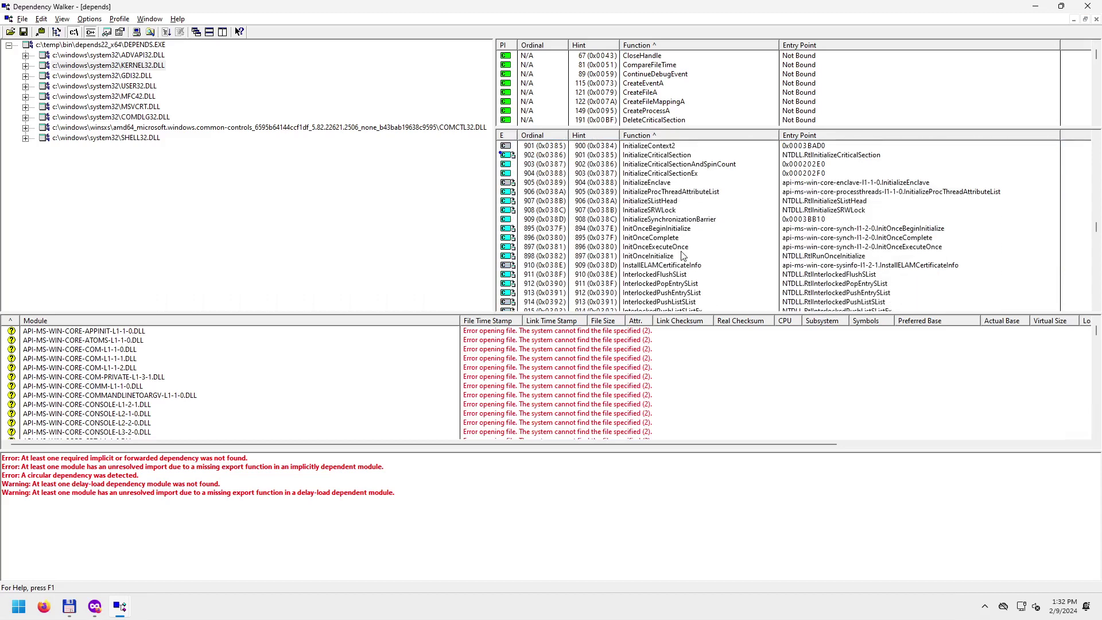
{"action": "left_click", "coordinate": [662, 155]}
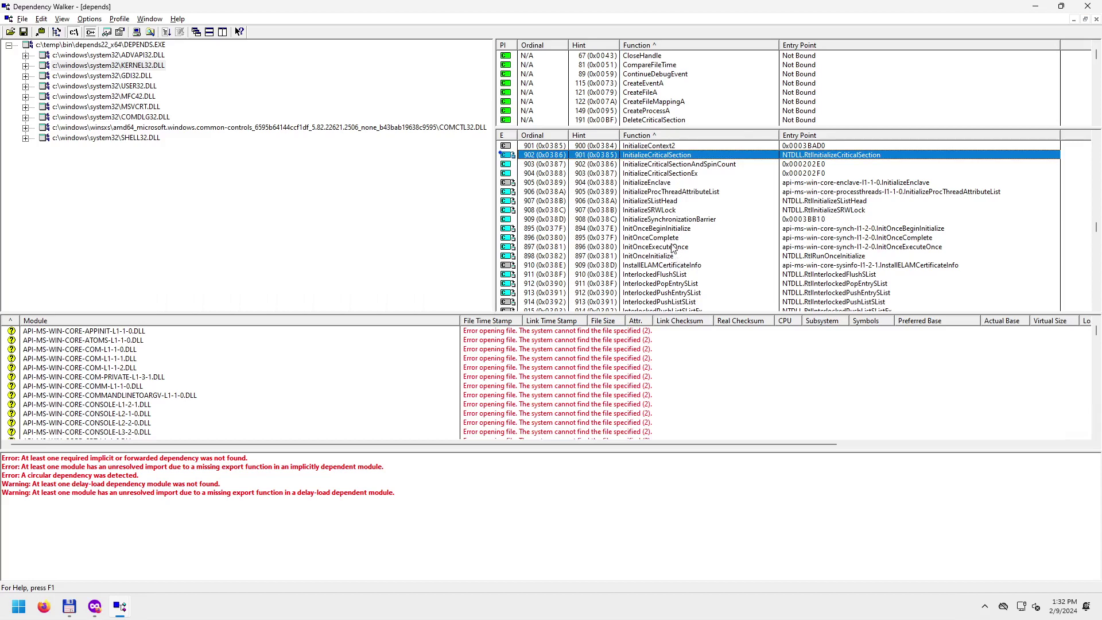
Review the Interlocked, IsBad pointer, Wow64 and K32 exports and select K32GetWsChangesEx.
{"action": "scroll", "coordinate": [674, 248], "scroll_direction": "down", "scroll_amount": 2}
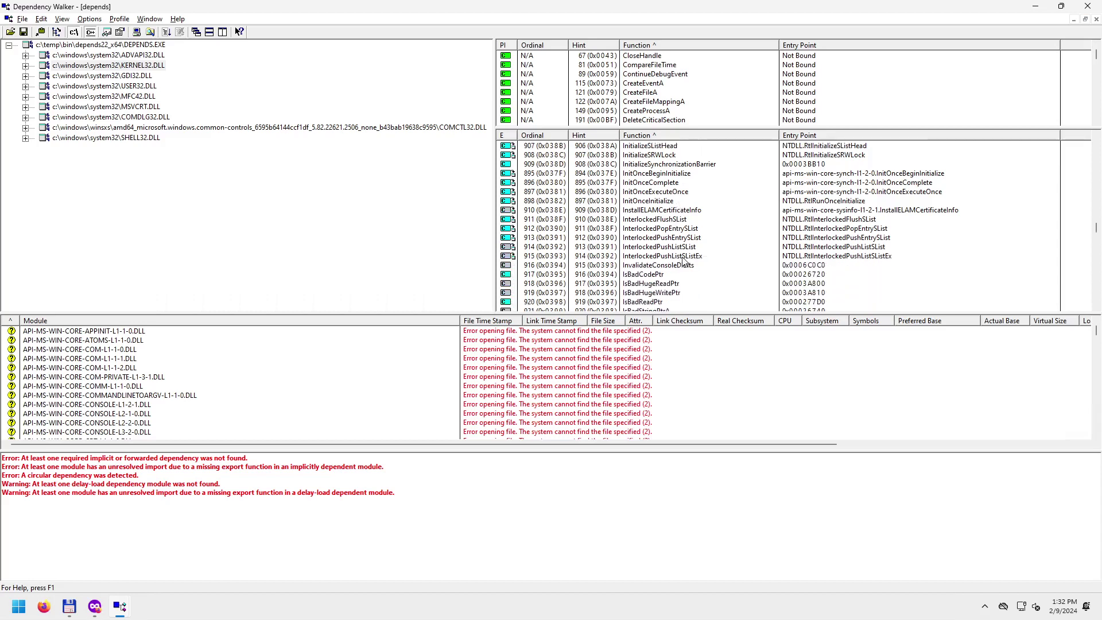
{"action": "scroll", "coordinate": [682, 261], "scroll_direction": "down", "scroll_amount": 2}
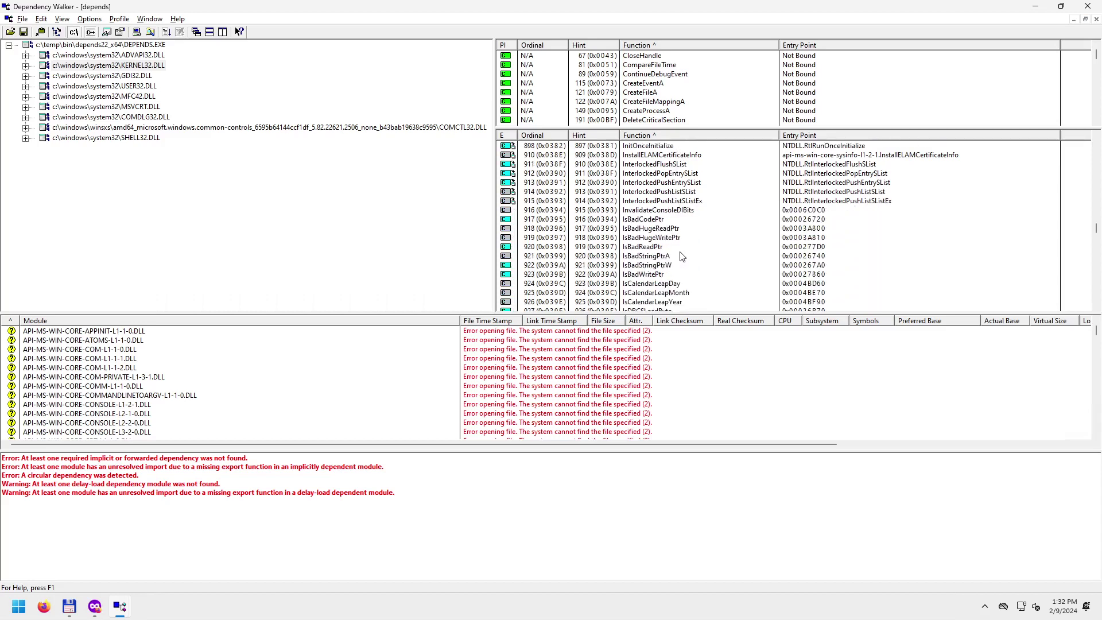
{"action": "scroll", "coordinate": [681, 259], "scroll_direction": "down", "scroll_amount": 3}
{"action": "scroll", "coordinate": [677, 257], "scroll_direction": "down", "scroll_amount": 10}
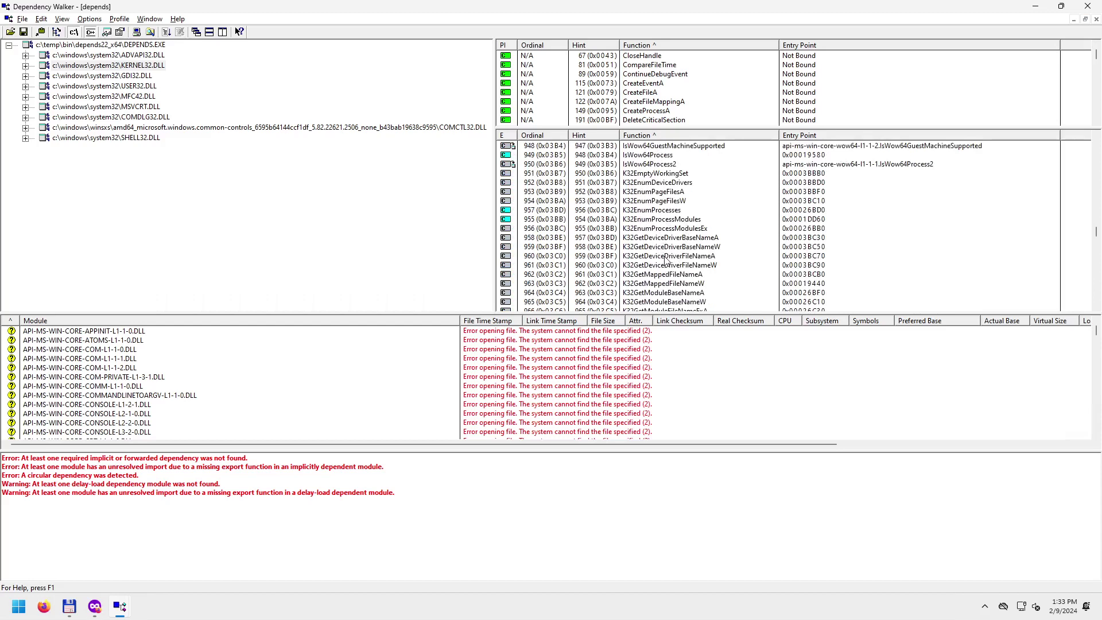
{"action": "scroll", "coordinate": [666, 260], "scroll_direction": "down", "scroll_amount": 7}
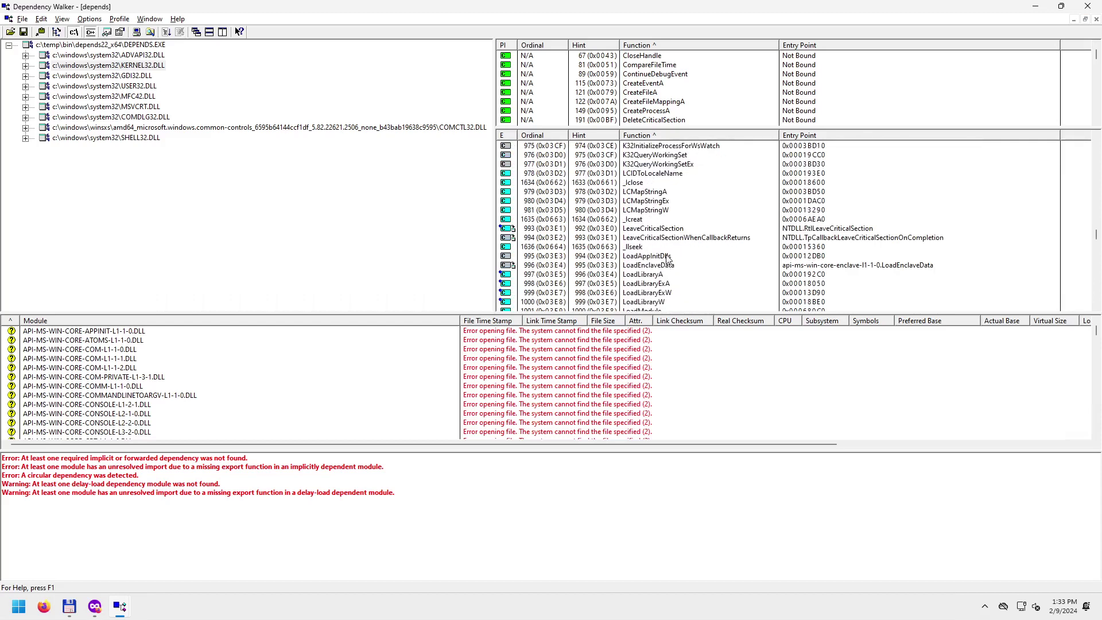
{"action": "left_click", "coordinate": [647, 192]}
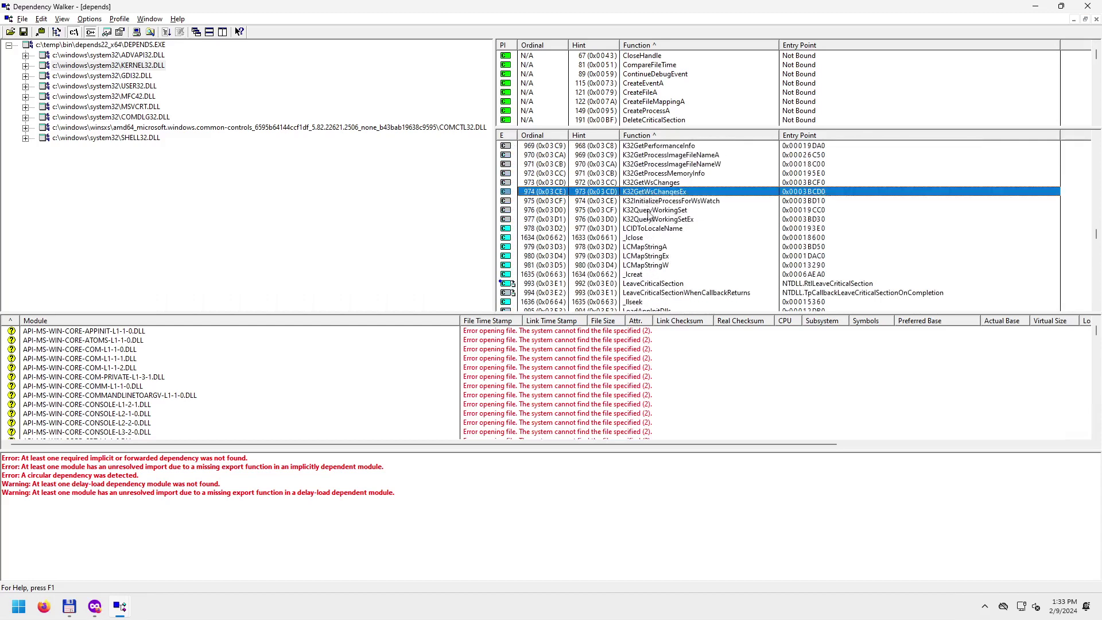
Find and select the LoadLibraryW entry among the LoadLibrary exports.
{"action": "scroll", "coordinate": [651, 281], "scroll_direction": "down", "scroll_amount": 3}
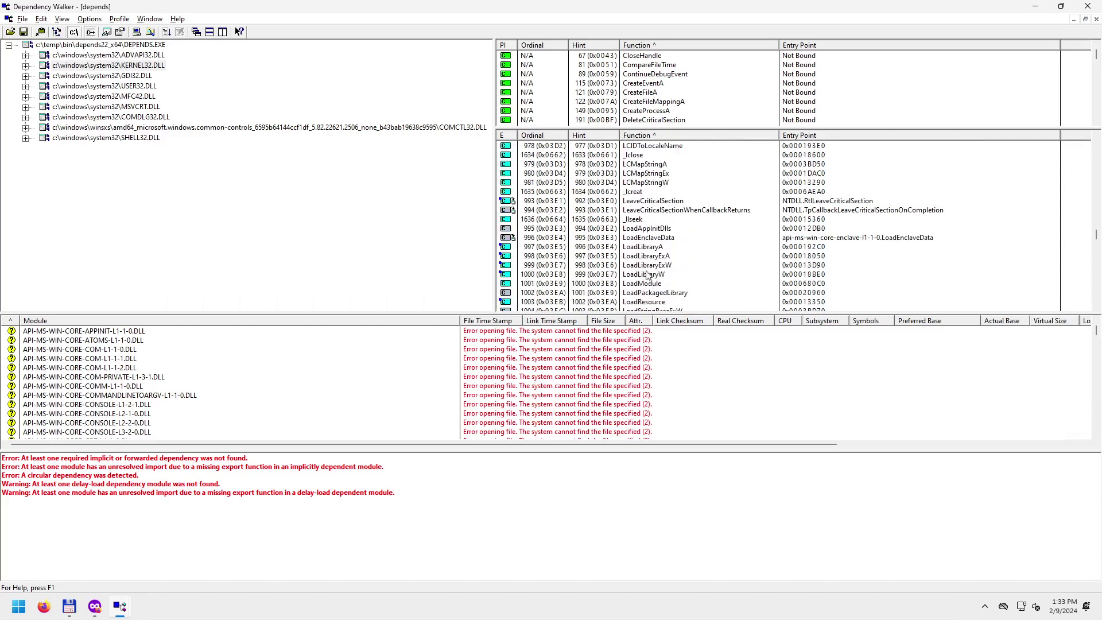
{"action": "scroll", "coordinate": [648, 274], "scroll_direction": "down", "scroll_amount": 2}
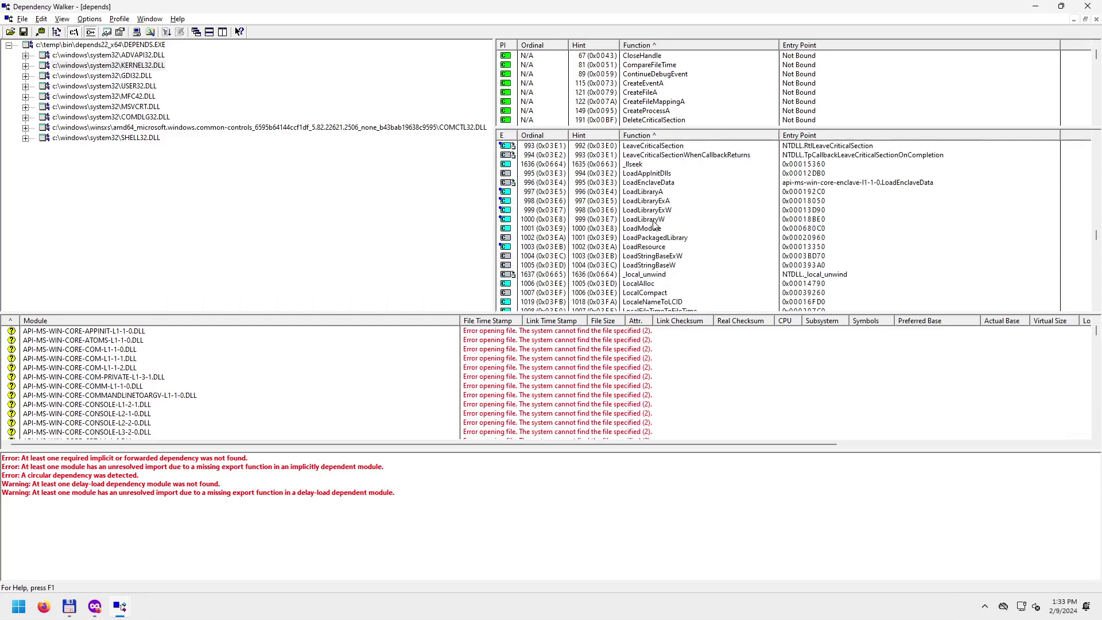
{"action": "left_click", "coordinate": [653, 220]}
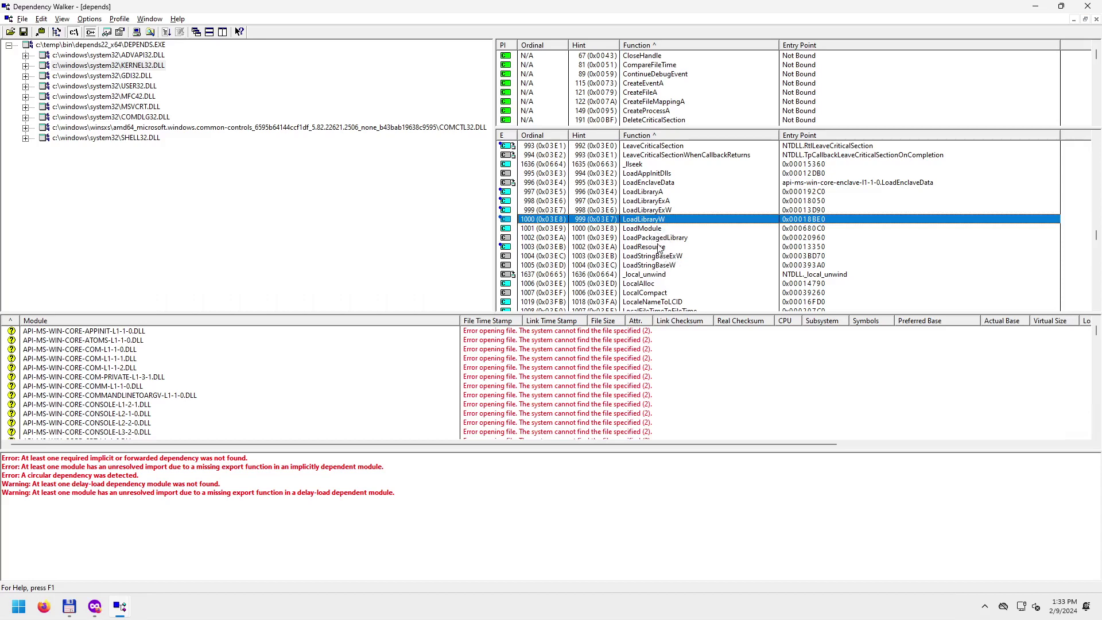
Select the local memory exports LocalAlloc, LocalFree and LocalReAlloc one after another.
{"action": "scroll", "coordinate": [661, 250], "scroll_direction": "down", "scroll_amount": 2}
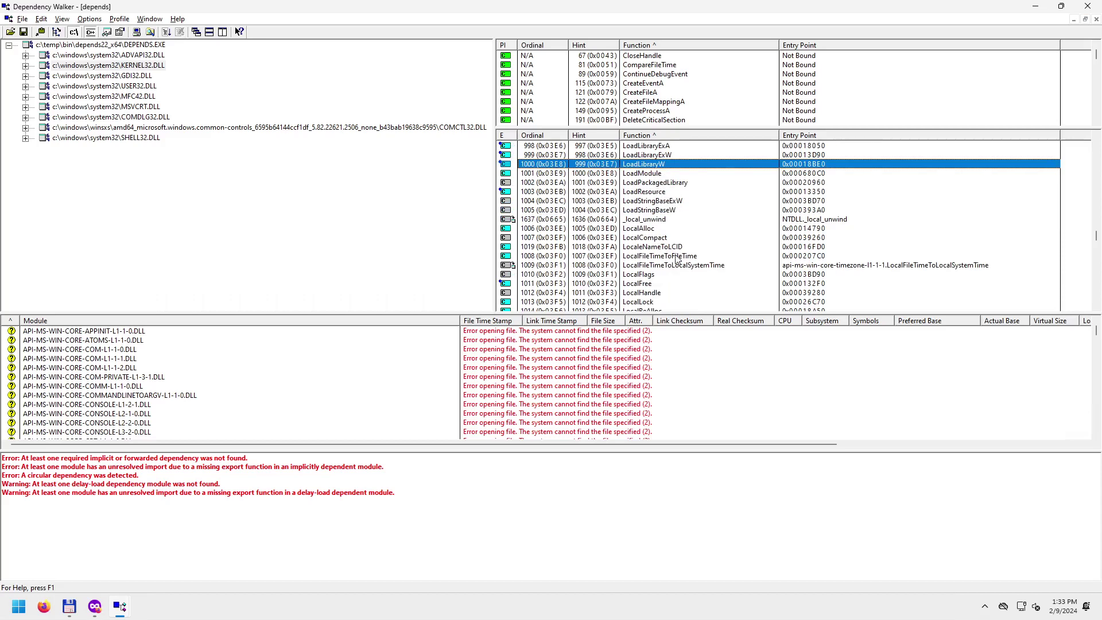
{"action": "left_click", "coordinate": [656, 230]}
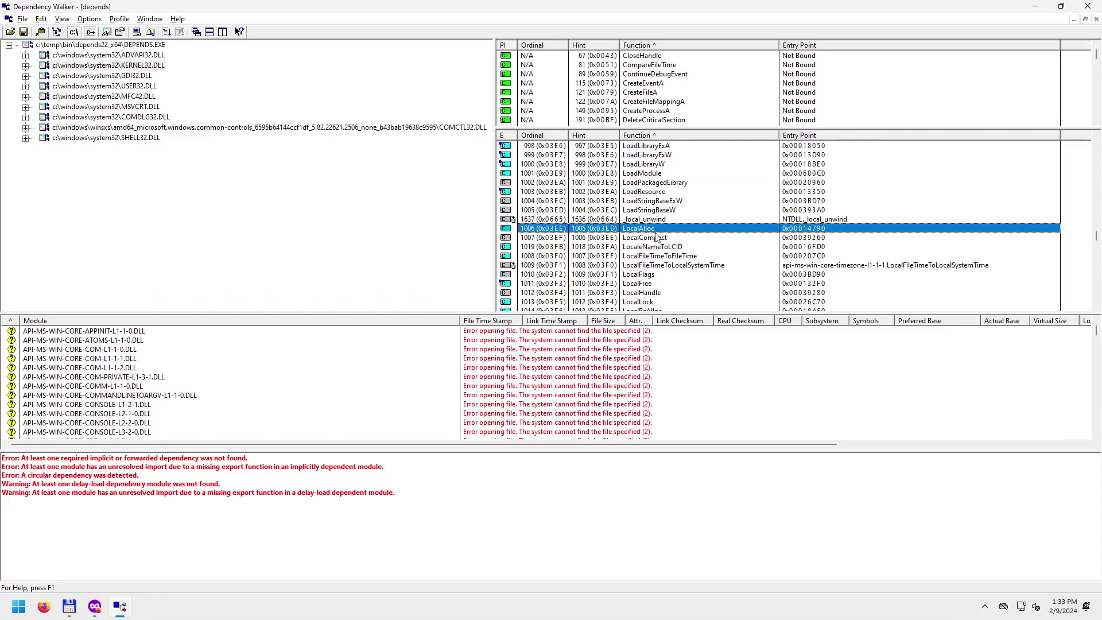
{"action": "left_click", "coordinate": [649, 283]}
{"action": "scroll", "coordinate": [661, 299], "scroll_direction": "down", "scroll_amount": 1}
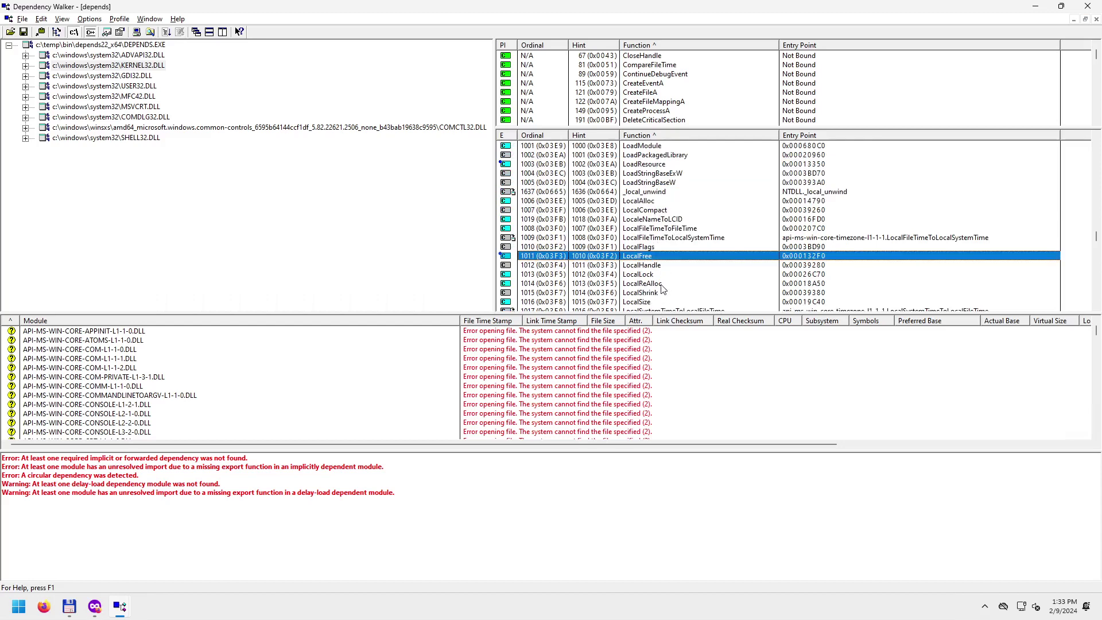
{"action": "left_click", "coordinate": [663, 284]}
Find and select the lstrcat entry among the exported string functions.
{"action": "scroll", "coordinate": [688, 296], "scroll_direction": "down", "scroll_amount": 2}
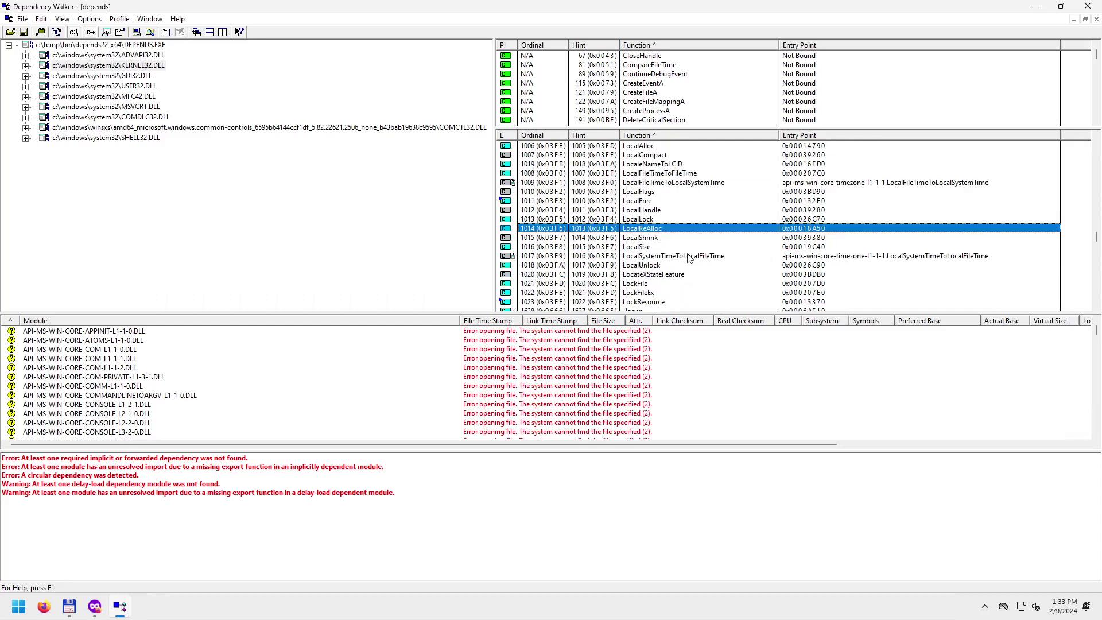
{"action": "scroll", "coordinate": [686, 257], "scroll_direction": "down", "scroll_amount": 6}
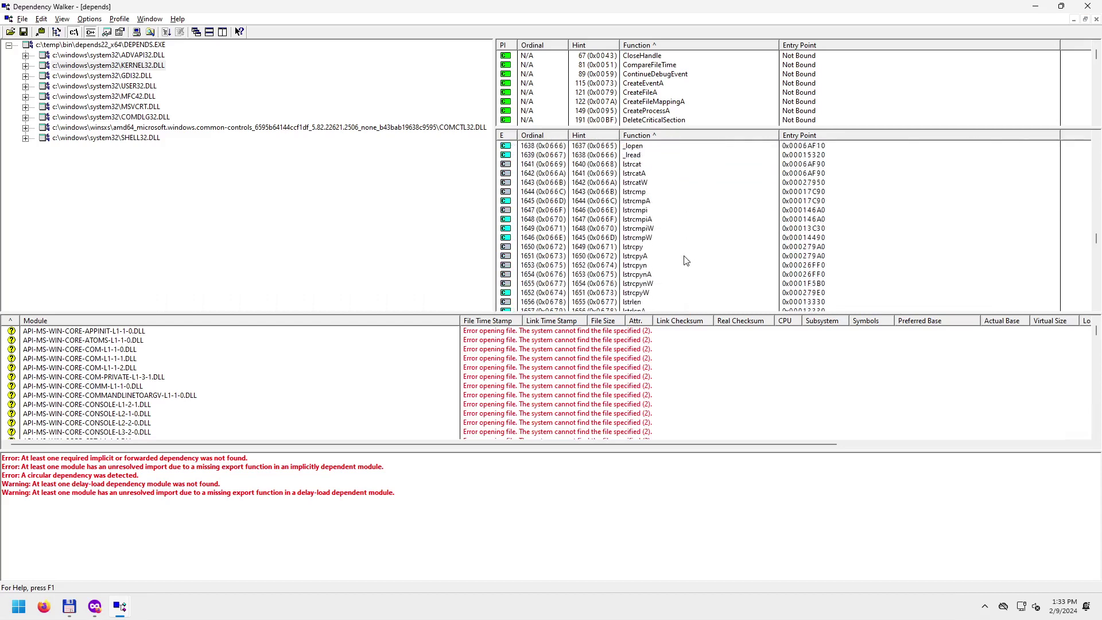
{"action": "left_click", "coordinate": [635, 166]}
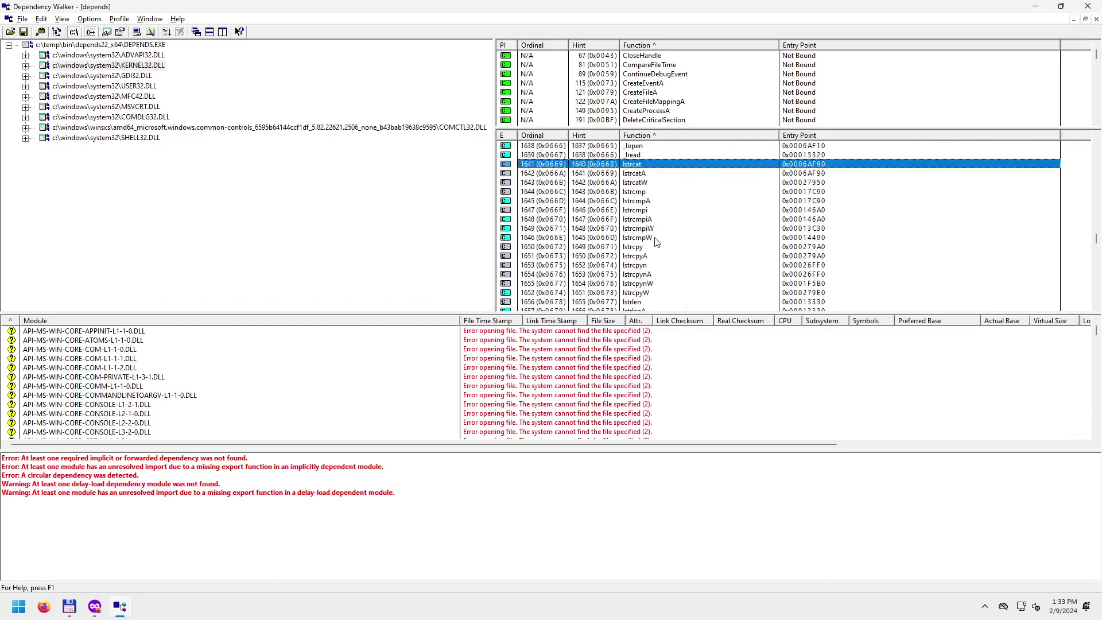
Review the LZ compression exports, selecting LZClose and LZStart at either end of the group.
{"action": "scroll", "coordinate": [650, 259], "scroll_direction": "down", "scroll_amount": 1}
{"action": "scroll", "coordinate": [650, 260], "scroll_direction": "down", "scroll_amount": 4}
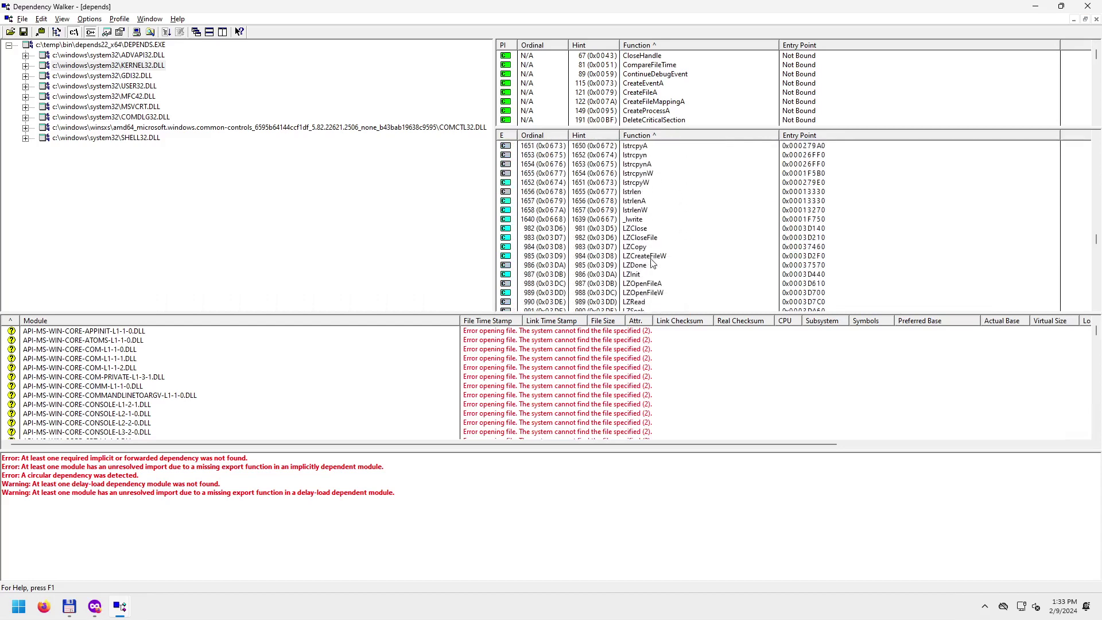
{"action": "left_click", "coordinate": [642, 201]}
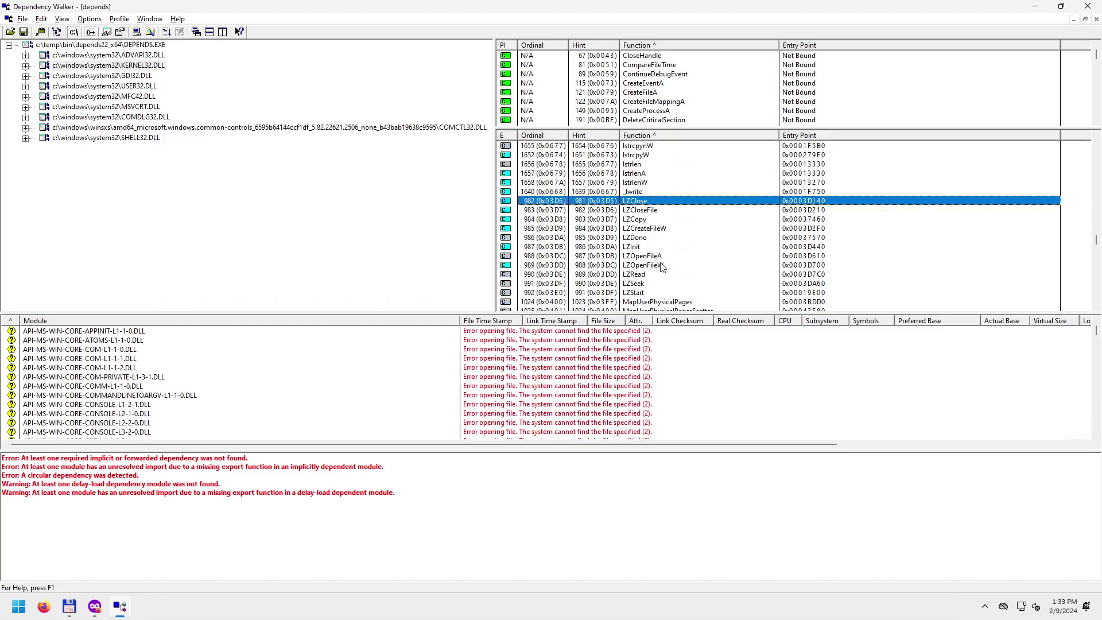
{"action": "left_click", "coordinate": [645, 293]}
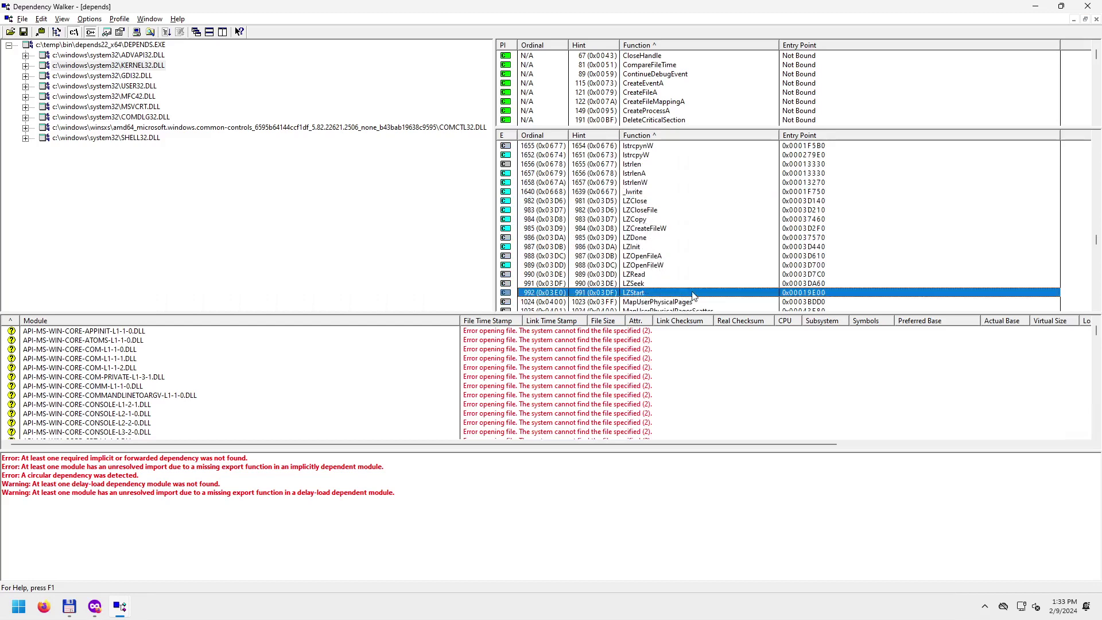
Find the module enumeration exports and select Module32First, Module32FirstW and Module32NextW one after another.
{"action": "scroll", "coordinate": [695, 292], "scroll_direction": "down", "scroll_amount": 2}
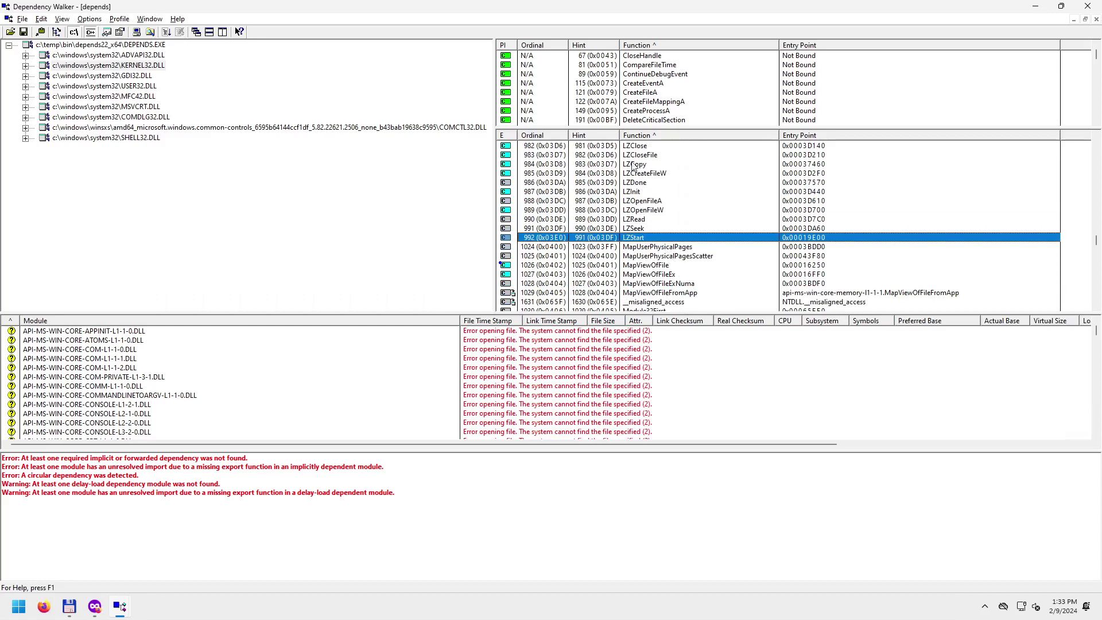
{"action": "scroll", "coordinate": [656, 267], "scroll_direction": "down", "scroll_amount": 2}
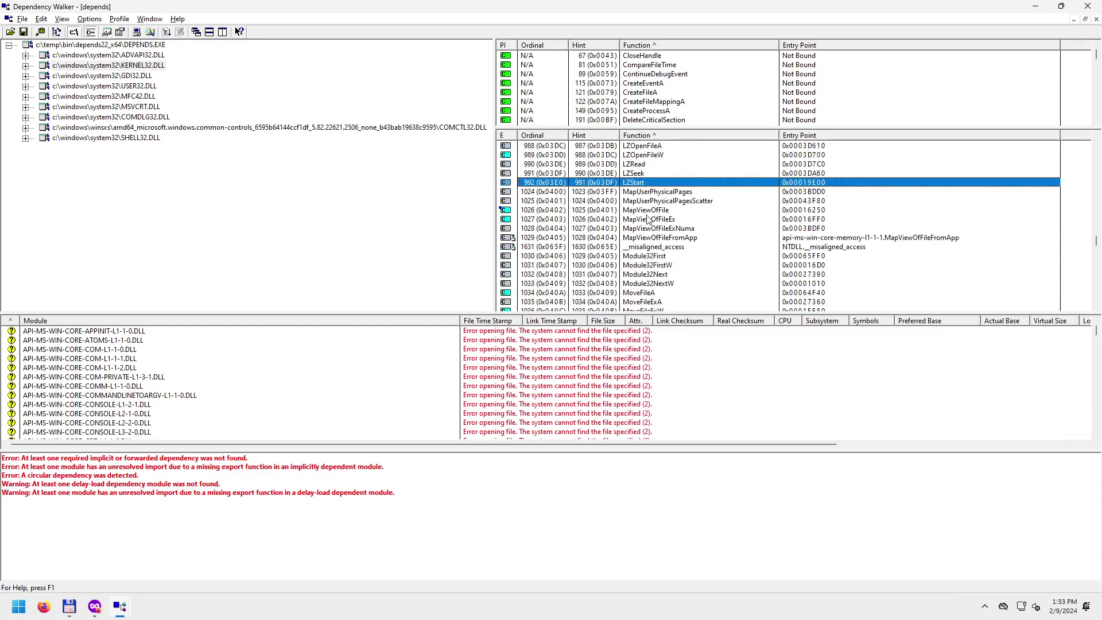
{"action": "scroll", "coordinate": [648, 221], "scroll_direction": "down", "scroll_amount": 1}
{"action": "scroll", "coordinate": [649, 229], "scroll_direction": "down", "scroll_amount": 1}
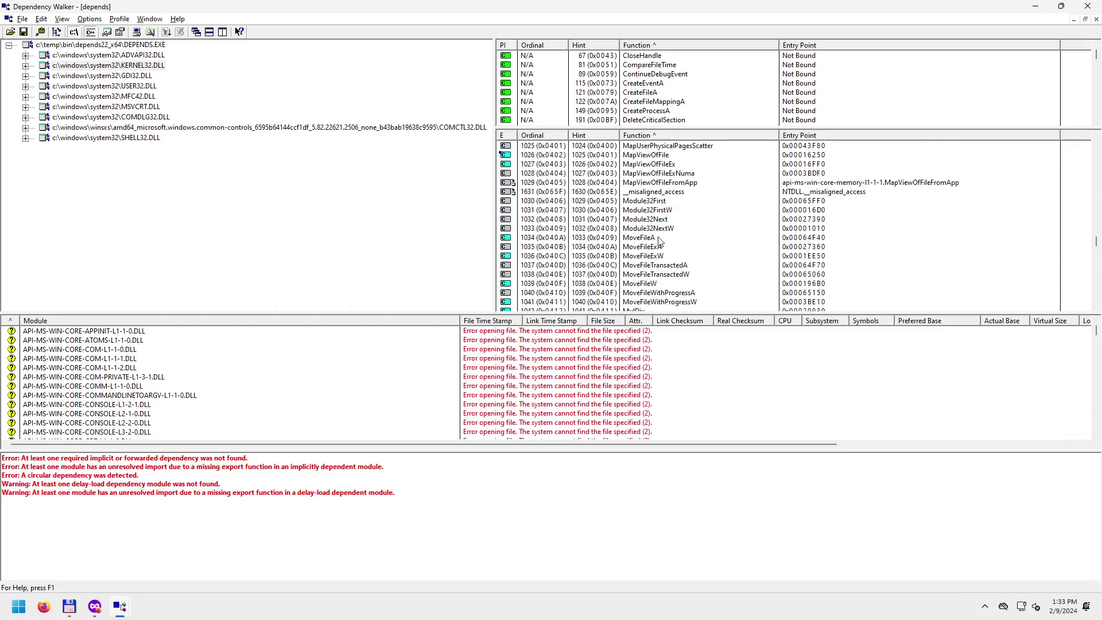
{"action": "left_click", "coordinate": [652, 202]}
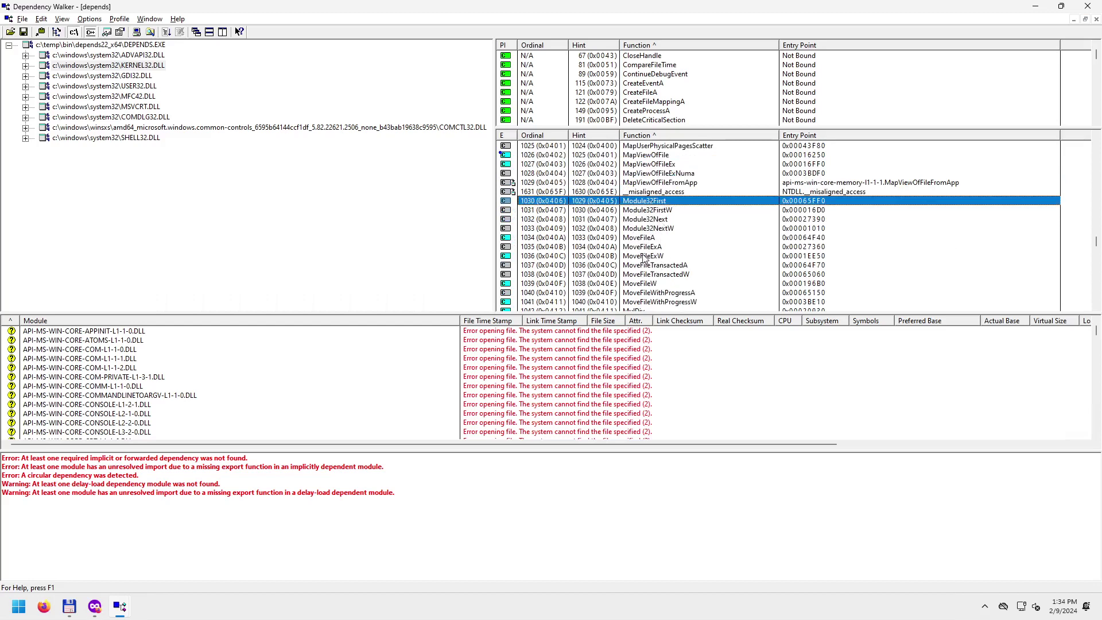
{"action": "left_click", "coordinate": [664, 210]}
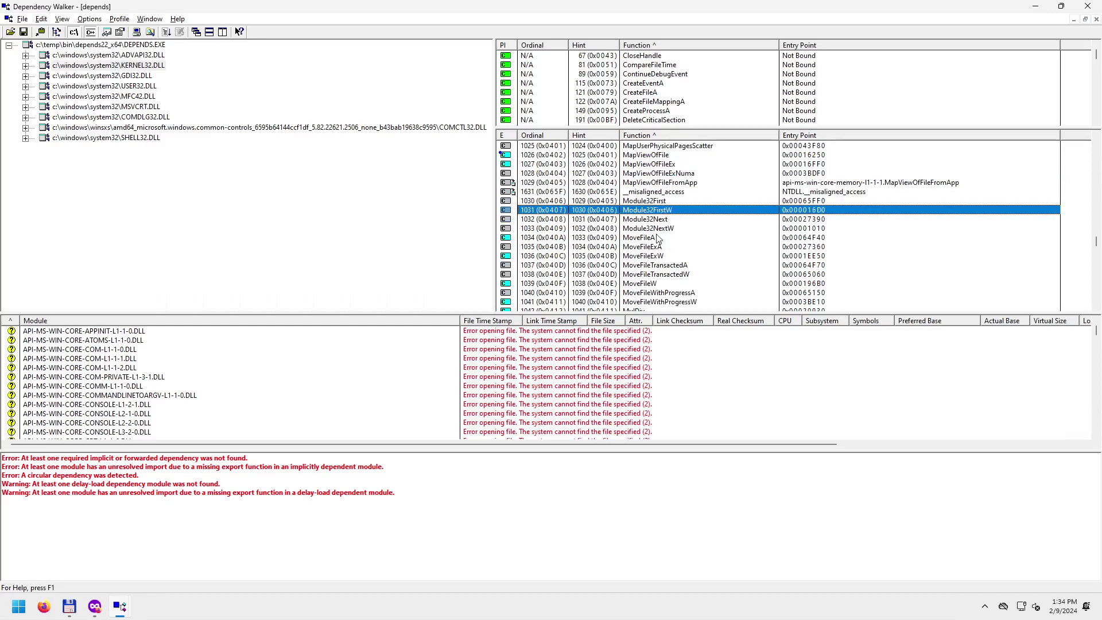
{"action": "left_click", "coordinate": [659, 229]}
Review the MoveFile exports, alternating between MoveFileExW and MoveFileW before selecting MoveFileWithProgressW.
{"action": "scroll", "coordinate": [675, 286], "scroll_direction": "down", "scroll_amount": 2}
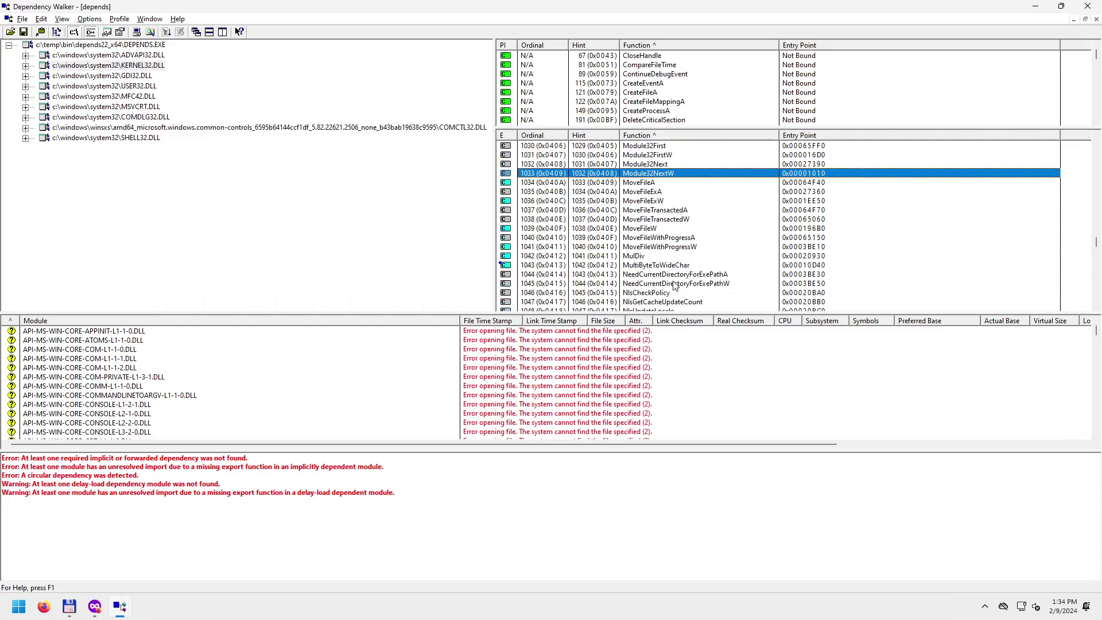
{"action": "scroll", "coordinate": [674, 286], "scroll_direction": "down", "scroll_amount": 2}
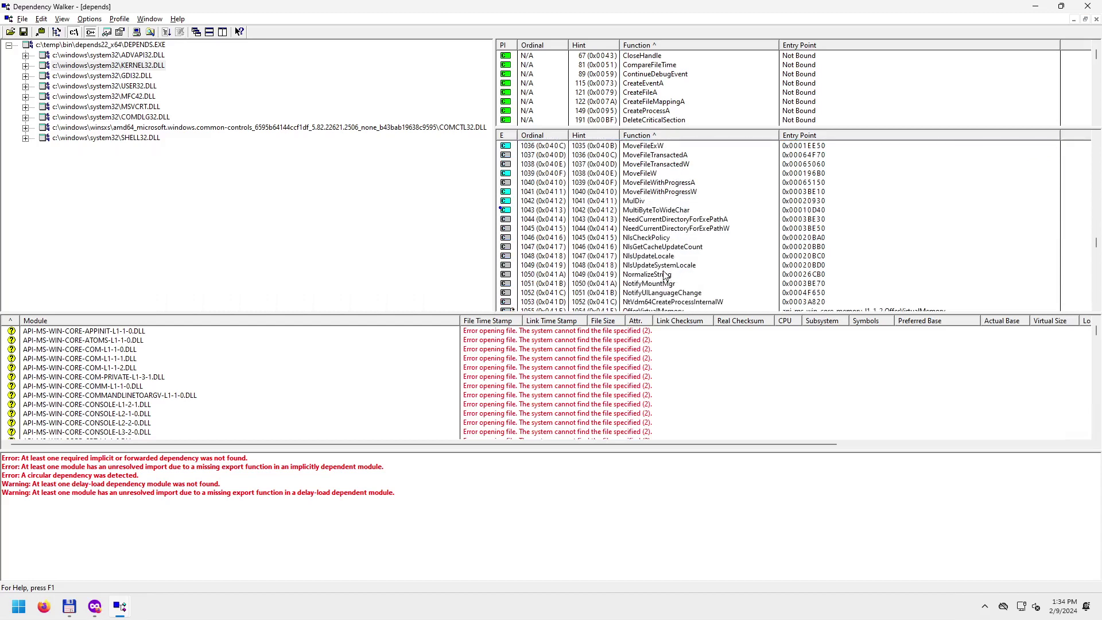
{"action": "left_click", "coordinate": [651, 147]}
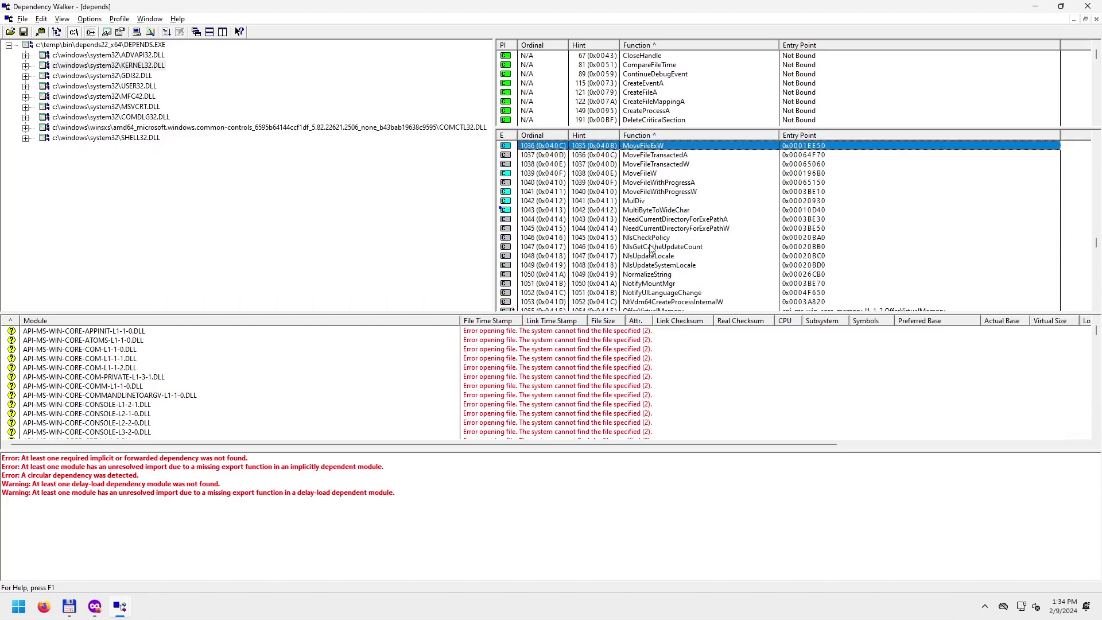
{"action": "left_click", "coordinate": [648, 174]}
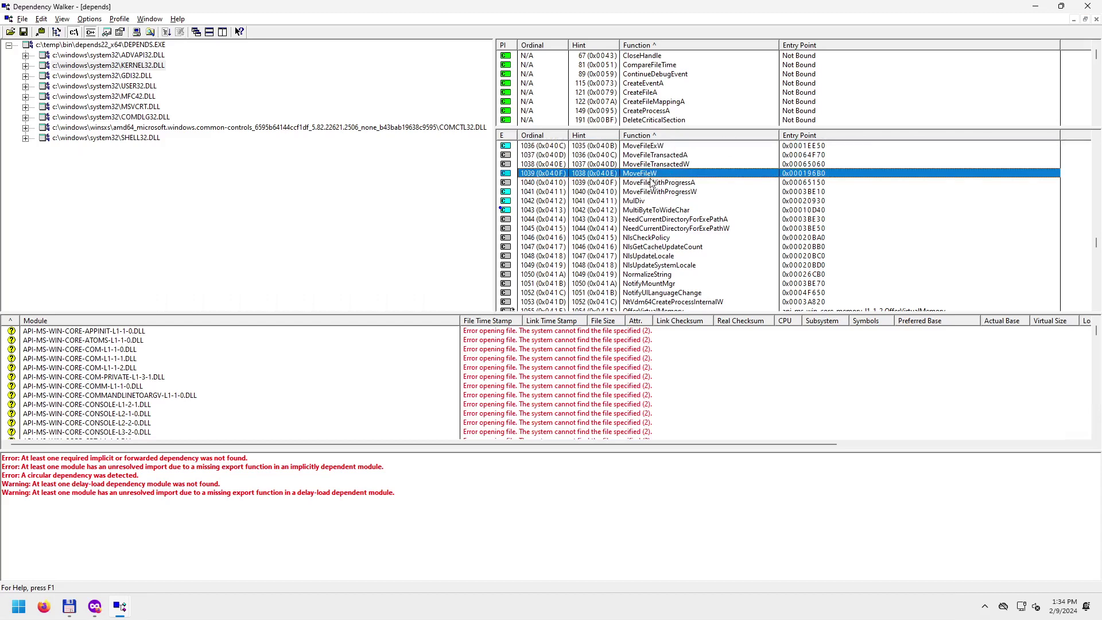
{"action": "scroll", "coordinate": [651, 183], "scroll_direction": "up", "scroll_amount": 2}
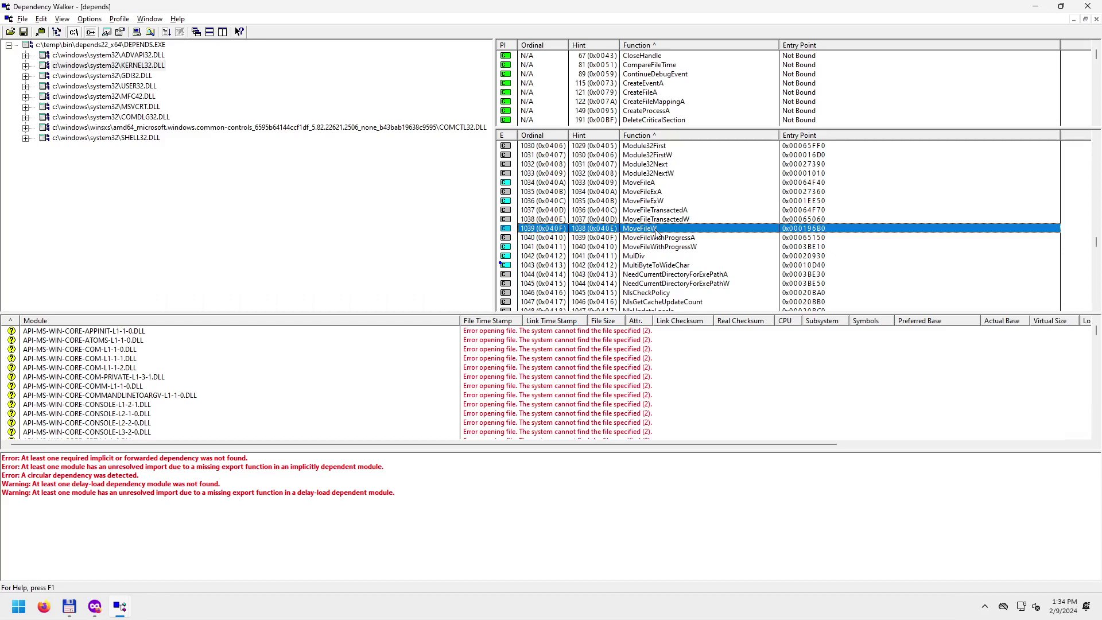
{"action": "left_click", "coordinate": [658, 202]}
{"action": "left_click", "coordinate": [657, 229]}
{"action": "left_click", "coordinate": [657, 201]}
{"action": "left_click", "coordinate": [657, 229]}
{"action": "left_click", "coordinate": [684, 248]}
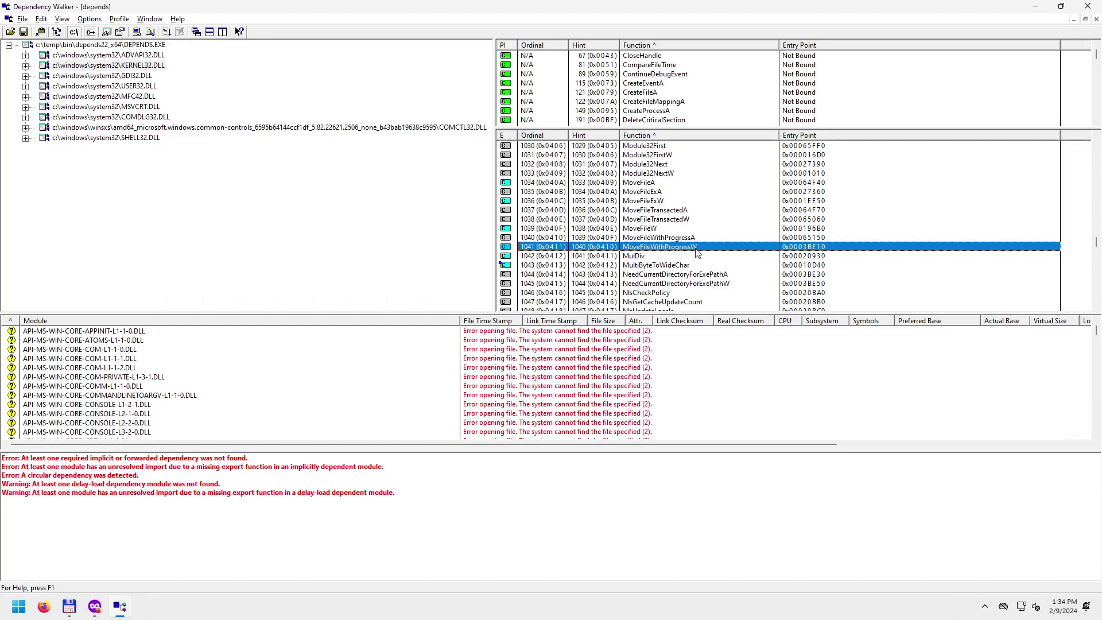
Look through the exports following MoveFileWithProgressW and select OpenMutexA among the Open functions.
{"action": "scroll", "coordinate": [686, 259], "scroll_direction": "down", "scroll_amount": 3}
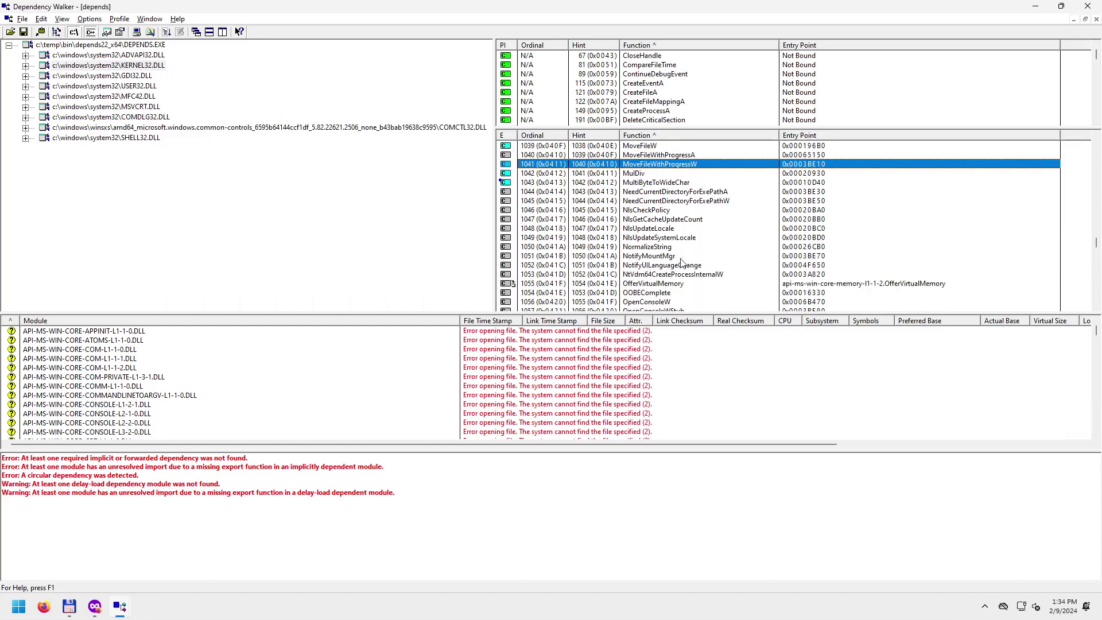
{"action": "scroll", "coordinate": [681, 261], "scroll_direction": "down", "scroll_amount": 3}
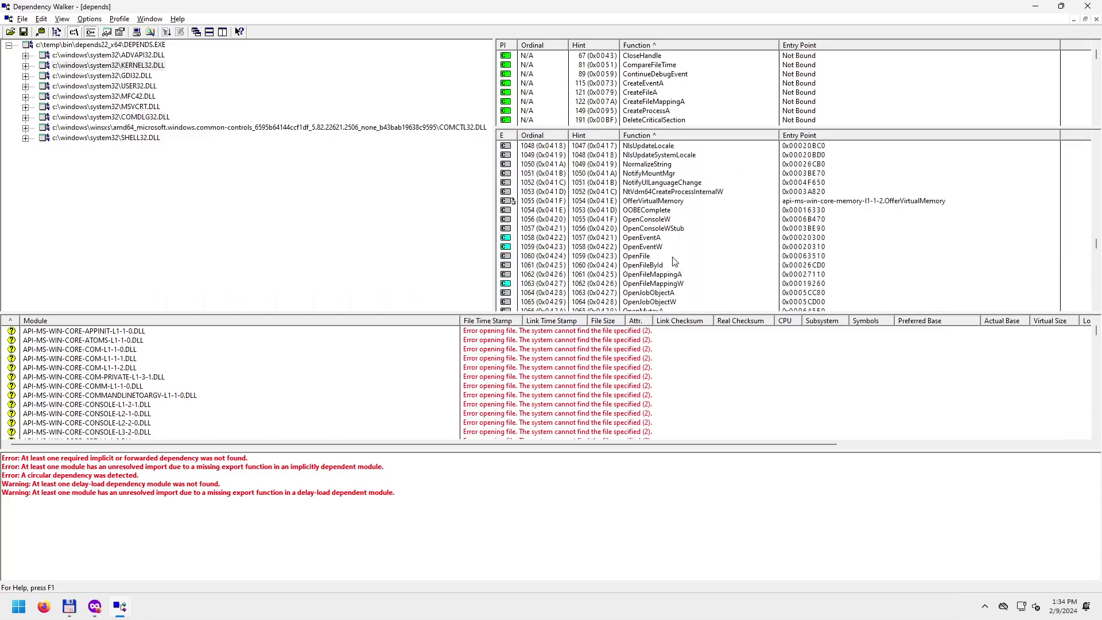
{"action": "scroll", "coordinate": [664, 252], "scroll_direction": "down", "scroll_amount": 2}
{"action": "scroll", "coordinate": [667, 250], "scroll_direction": "down", "scroll_amount": 2}
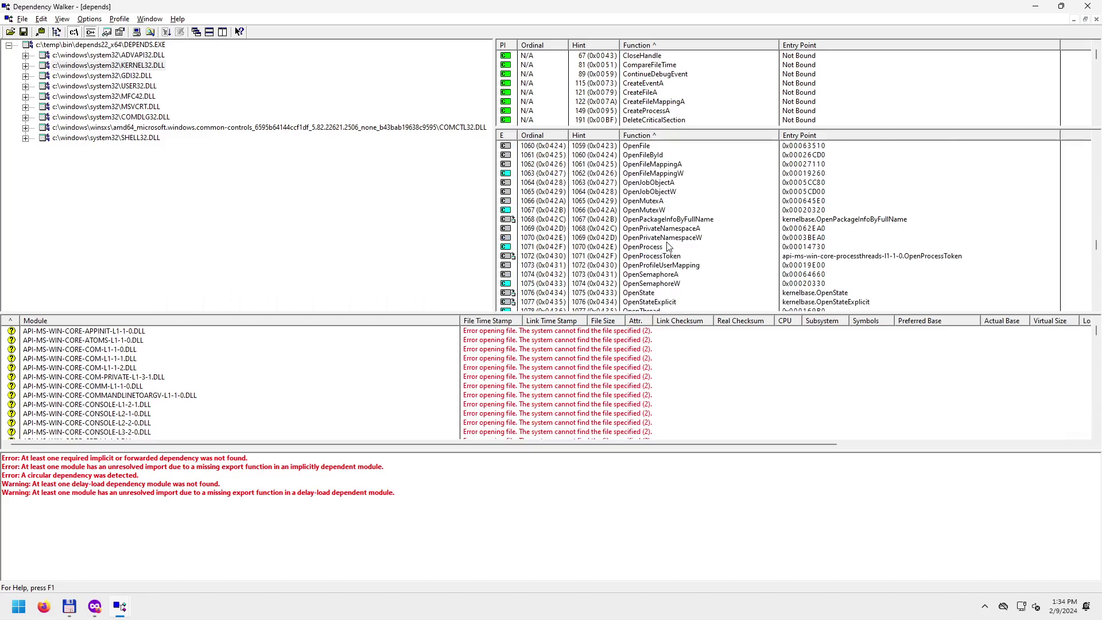
{"action": "scroll", "coordinate": [683, 258], "scroll_direction": "down", "scroll_amount": 1}
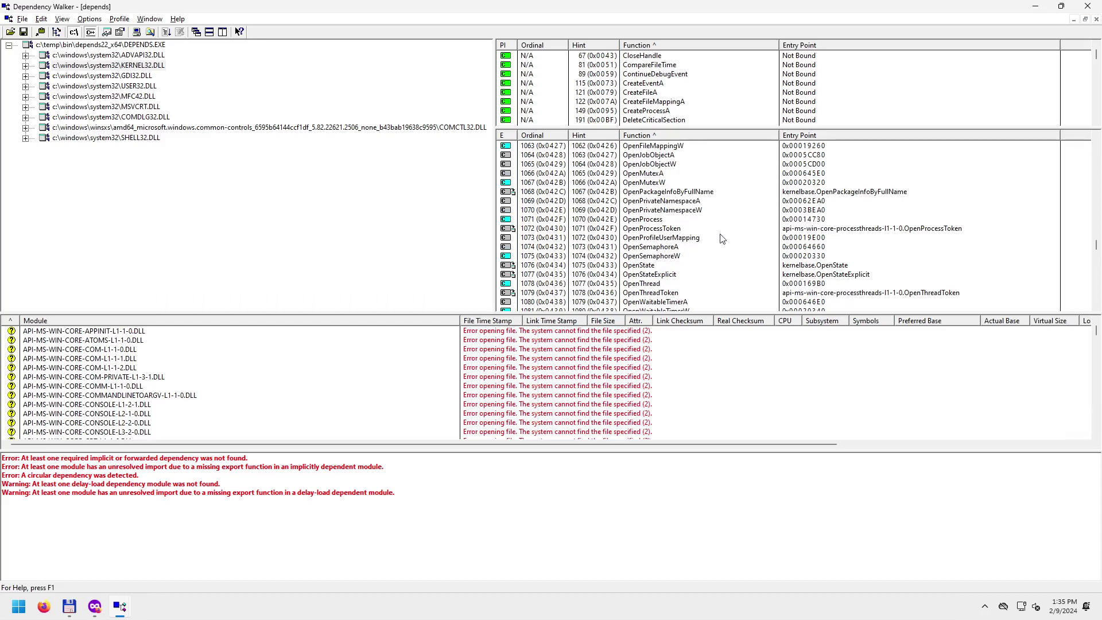
{"action": "scroll", "coordinate": [691, 240], "scroll_direction": "up", "scroll_amount": 1}
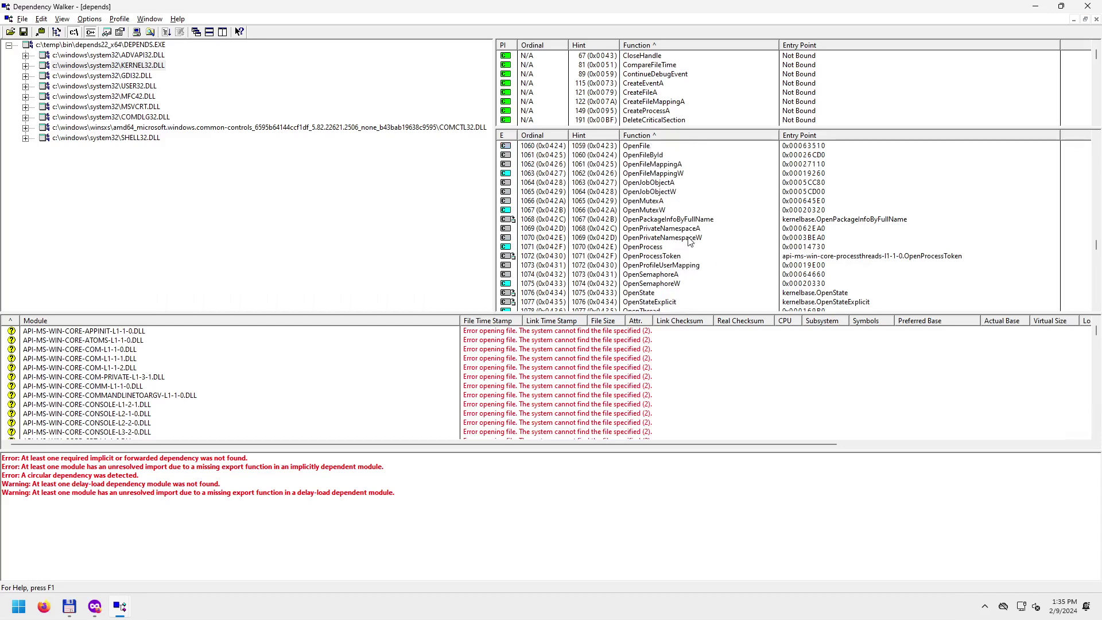
{"action": "left_click", "coordinate": [646, 201]}
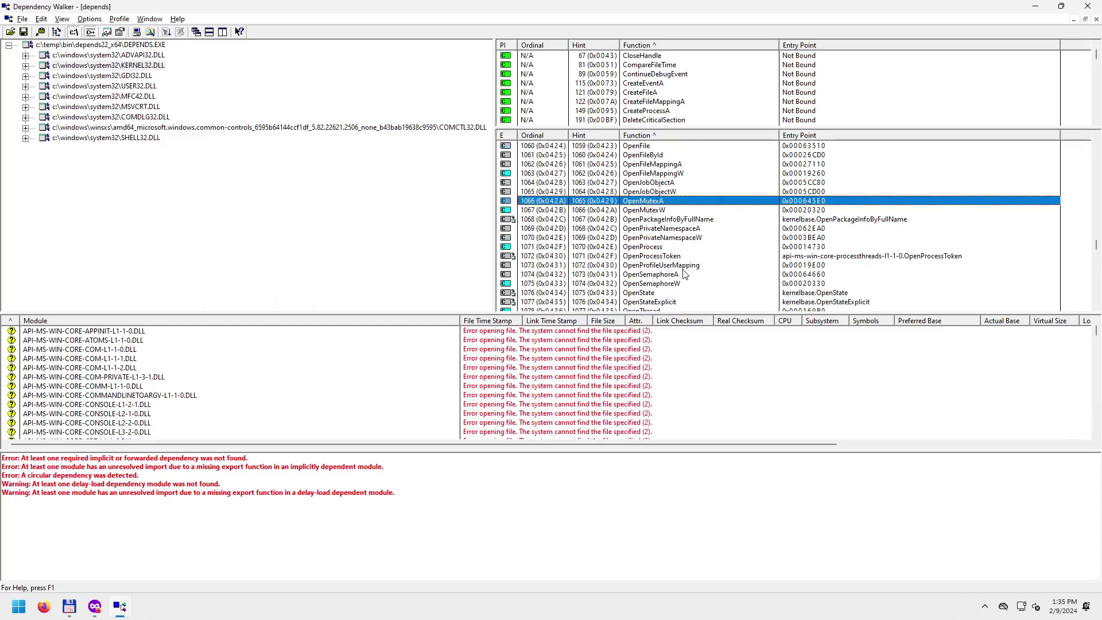
Find and select the OpenThread entry further along the Open exports.
{"action": "scroll", "coordinate": [682, 273], "scroll_direction": "down", "scroll_amount": 2}
{"action": "scroll", "coordinate": [671, 275], "scroll_direction": "down", "scroll_amount": 1}
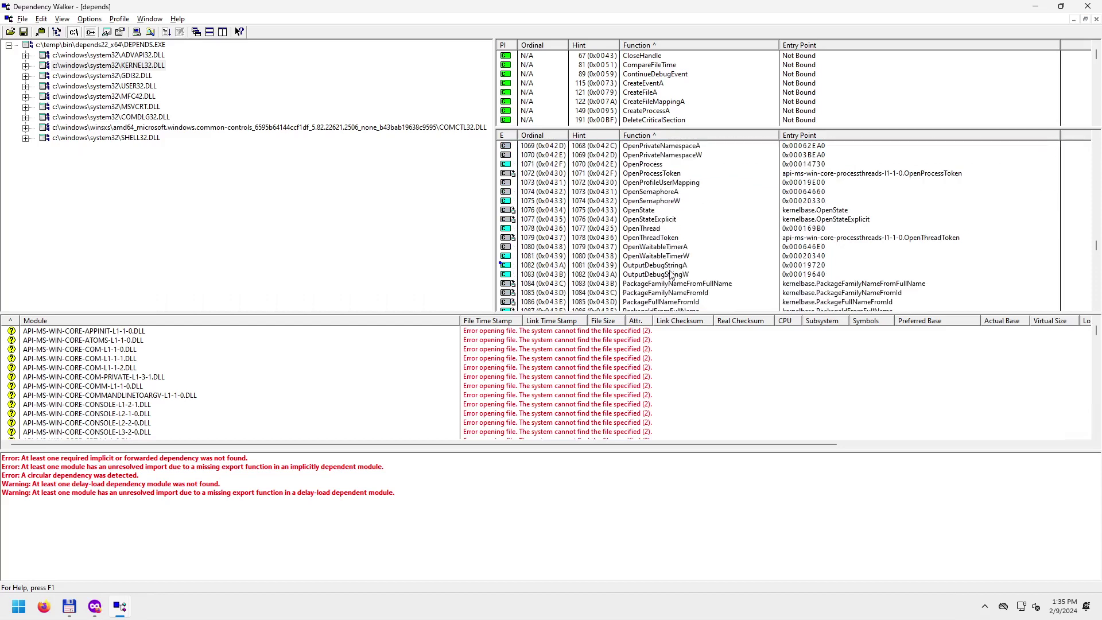
{"action": "left_click", "coordinate": [657, 229]}
Find the process enumeration exports and select Process32First, Process32FirstW and Process32NextW one after another.
{"action": "scroll", "coordinate": [680, 281], "scroll_direction": "down", "scroll_amount": 2}
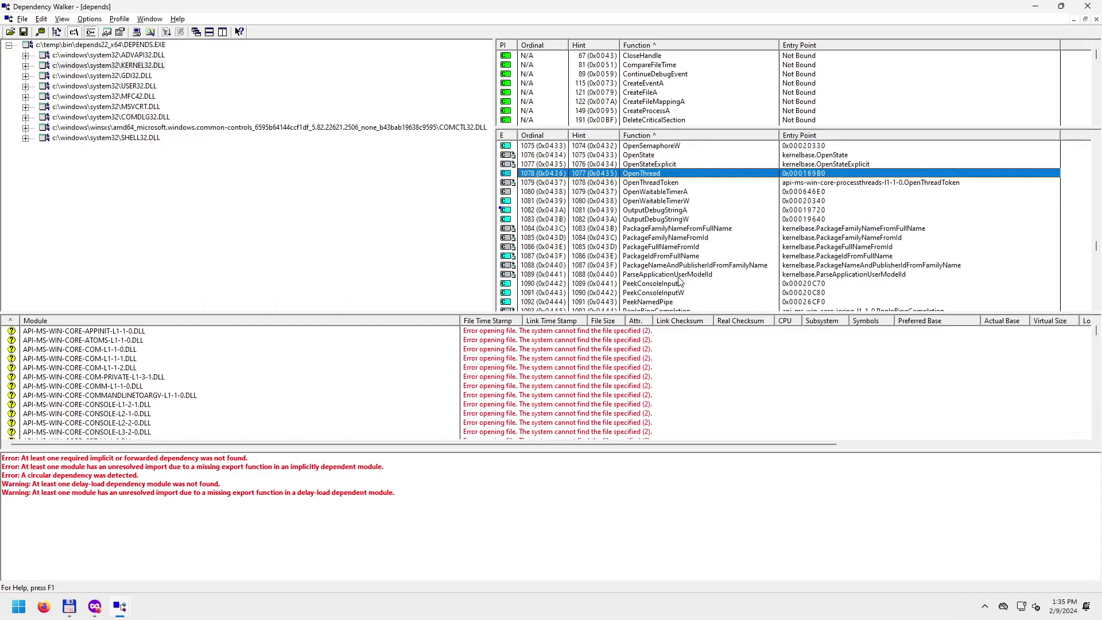
{"action": "scroll", "coordinate": [680, 282], "scroll_direction": "down", "scroll_amount": 3}
{"action": "scroll", "coordinate": [680, 281], "scroll_direction": "down", "scroll_amount": 3}
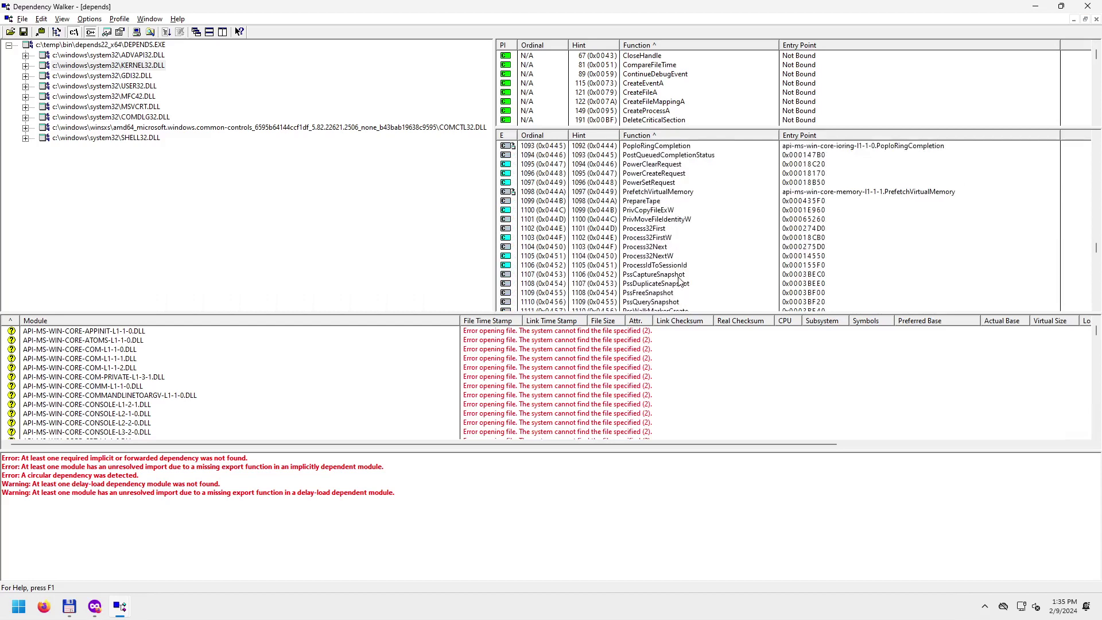
{"action": "left_click", "coordinate": [656, 220]}
{"action": "left_click", "coordinate": [656, 229]}
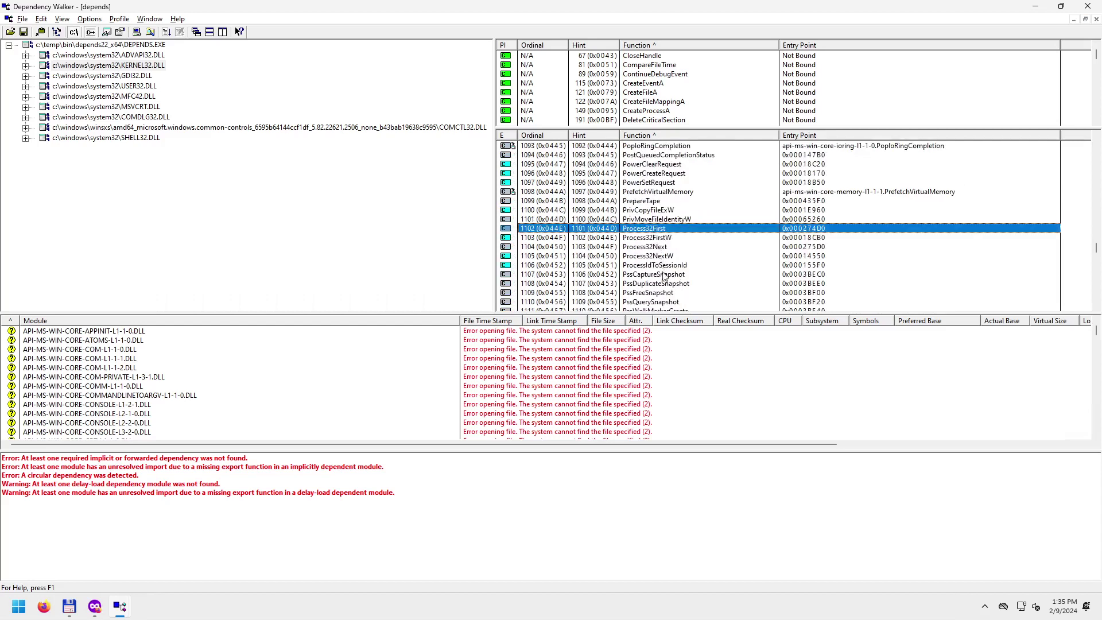
{"action": "left_click", "coordinate": [661, 238]}
{"action": "left_click", "coordinate": [664, 256]}
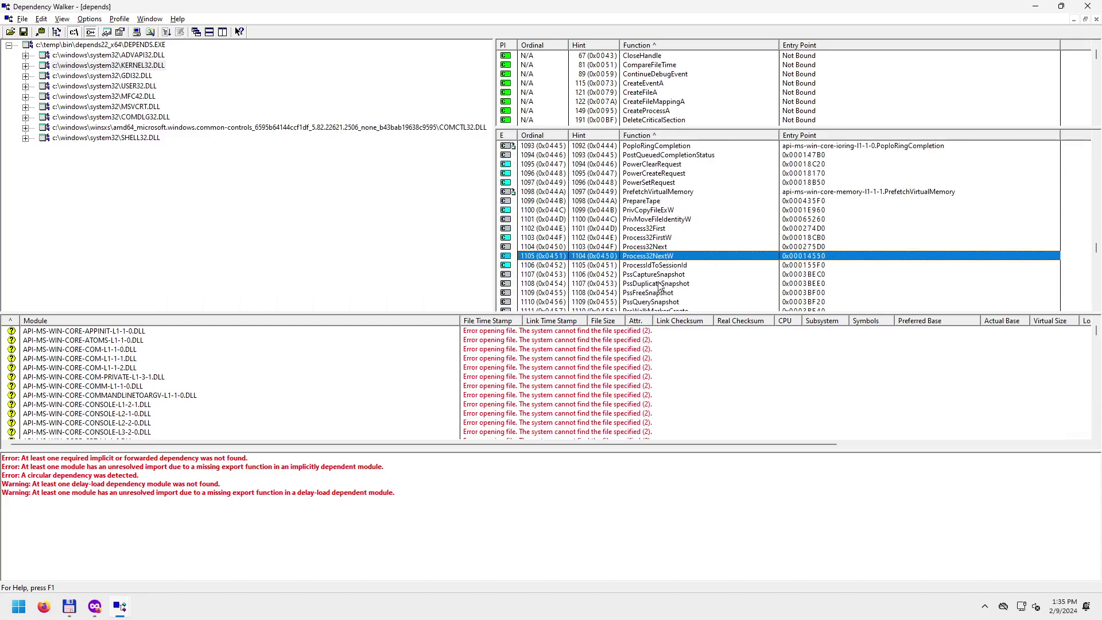
Examine the exported functions from the Pss snapshot group through the Query, Queue, Quirk and Read groups.
{"action": "scroll", "coordinate": [659, 282], "scroll_direction": "down", "scroll_amount": 2}
{"action": "scroll", "coordinate": [660, 285], "scroll_direction": "down", "scroll_amount": 2}
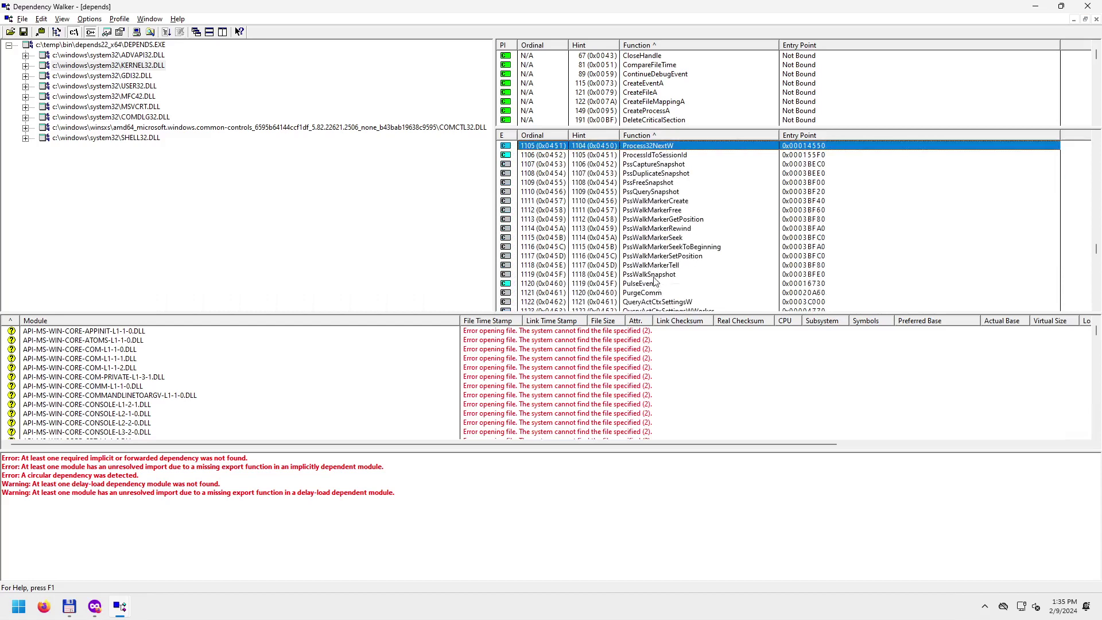
{"action": "scroll", "coordinate": [654, 280], "scroll_direction": "down", "scroll_amount": 1}
{"action": "scroll", "coordinate": [652, 277], "scroll_direction": "down", "scroll_amount": 5}
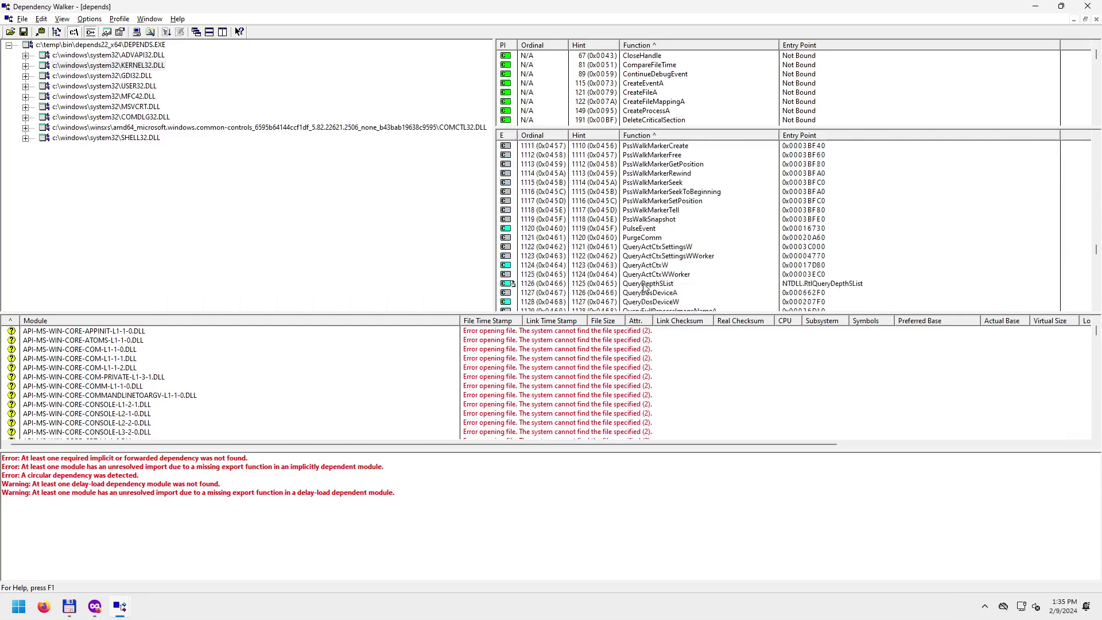
{"action": "scroll", "coordinate": [645, 288], "scroll_direction": "down", "scroll_amount": 7}
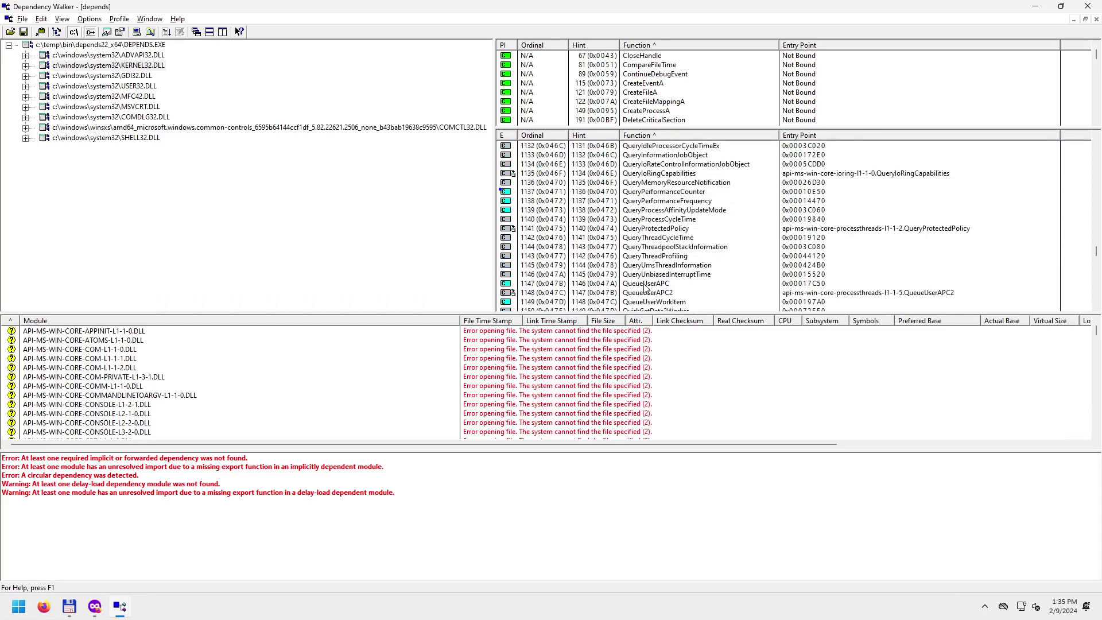
{"action": "scroll", "coordinate": [645, 288], "scroll_direction": "down", "scroll_amount": 2}
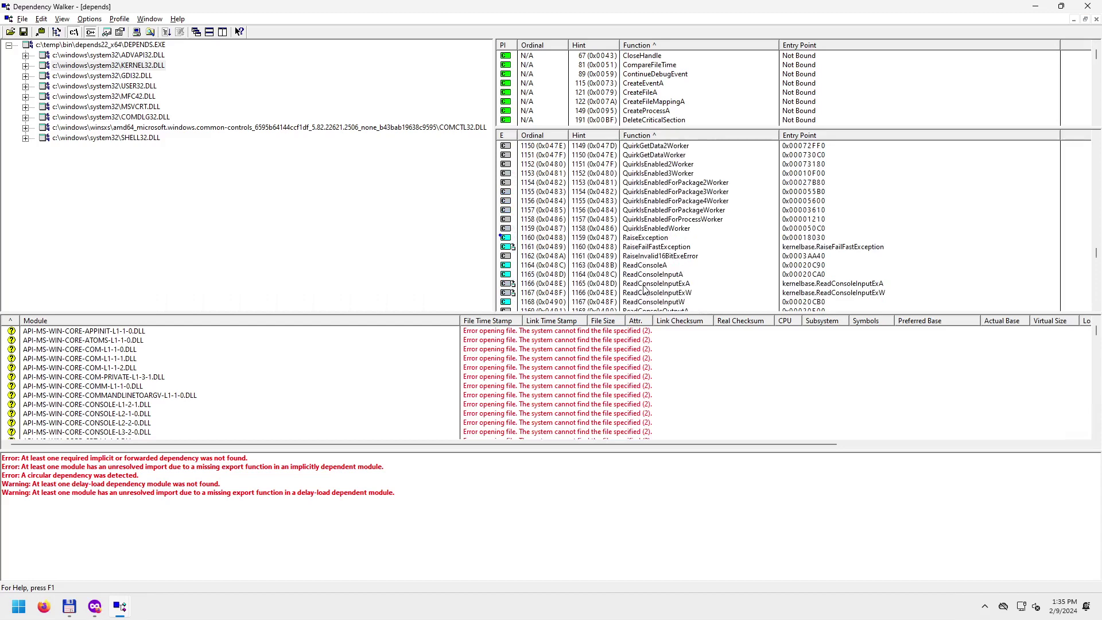
{"action": "scroll", "coordinate": [651, 259], "scroll_direction": "down", "scroll_amount": 2}
{"action": "scroll", "coordinate": [651, 259], "scroll_direction": "down", "scroll_amount": 1}
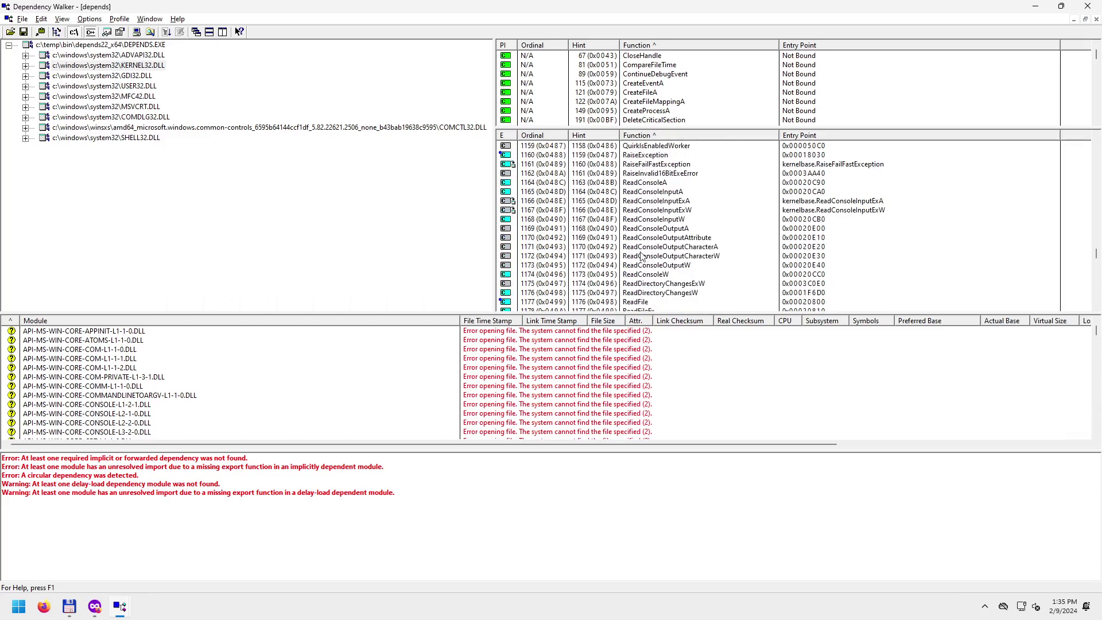
{"action": "scroll", "coordinate": [642, 257], "scroll_direction": "down", "scroll_amount": 2}
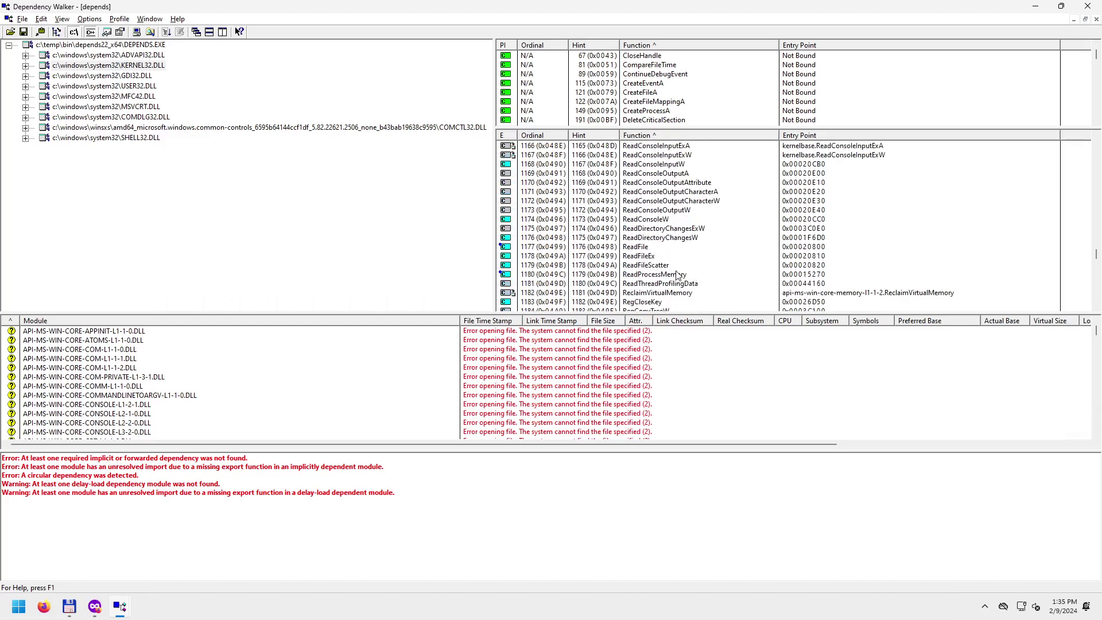
{"action": "scroll", "coordinate": [667, 276], "scroll_direction": "down", "scroll_amount": 2}
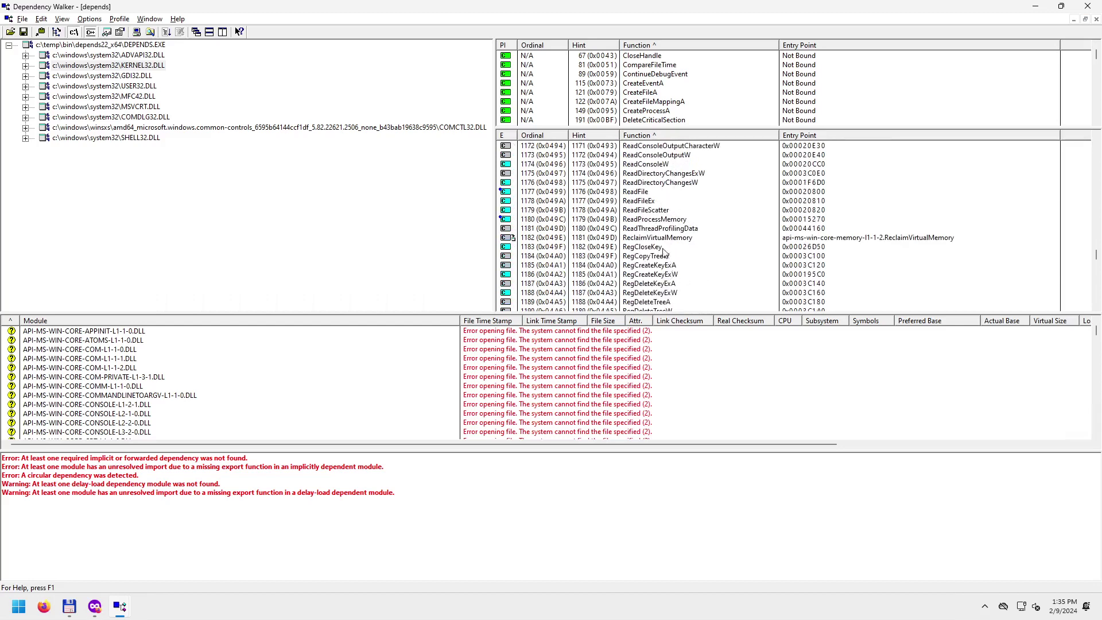
Select RegCreateKeyExA and RegCloseKey among the exported registry functions, and preview the entries that follow them.
{"action": "scroll", "coordinate": [666, 255], "scroll_direction": "down", "scroll_amount": 2}
{"action": "left_click", "coordinate": [649, 210]}
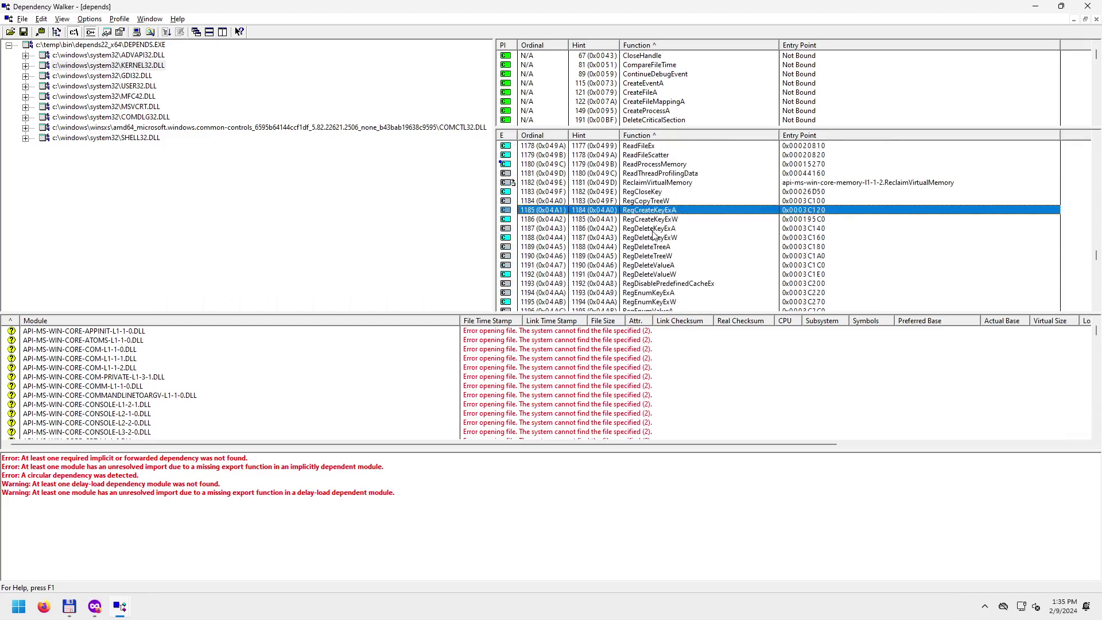
{"action": "left_click", "coordinate": [644, 192]}
{"action": "scroll", "coordinate": [646, 223], "scroll_direction": "down", "scroll_amount": 2}
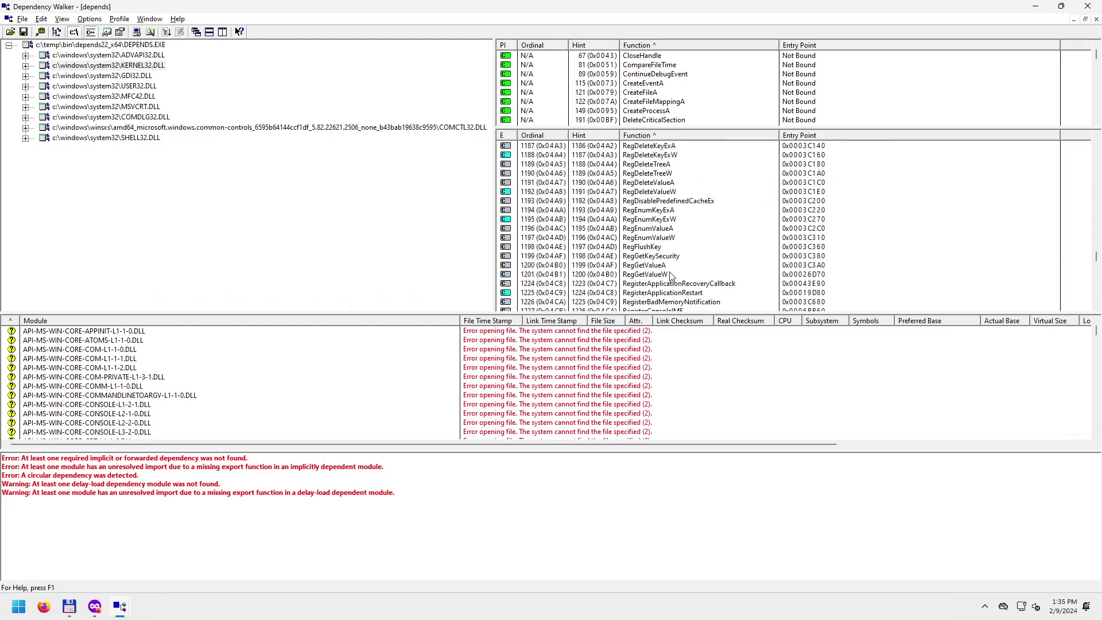
{"action": "scroll", "coordinate": [631, 216], "scroll_direction": "up", "scroll_amount": 2}
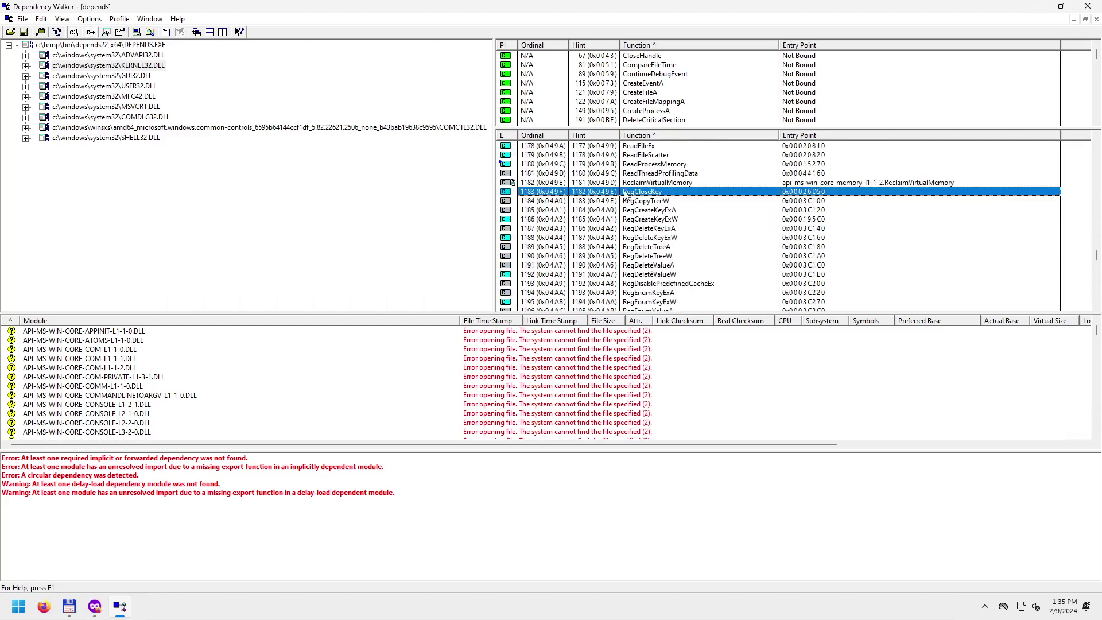
Review the remaining registry exports after RegCloseKey through RegUnLoadKeyW and on to the Release functions.
{"action": "scroll", "coordinate": [637, 213], "scroll_direction": "down", "scroll_amount": 7}
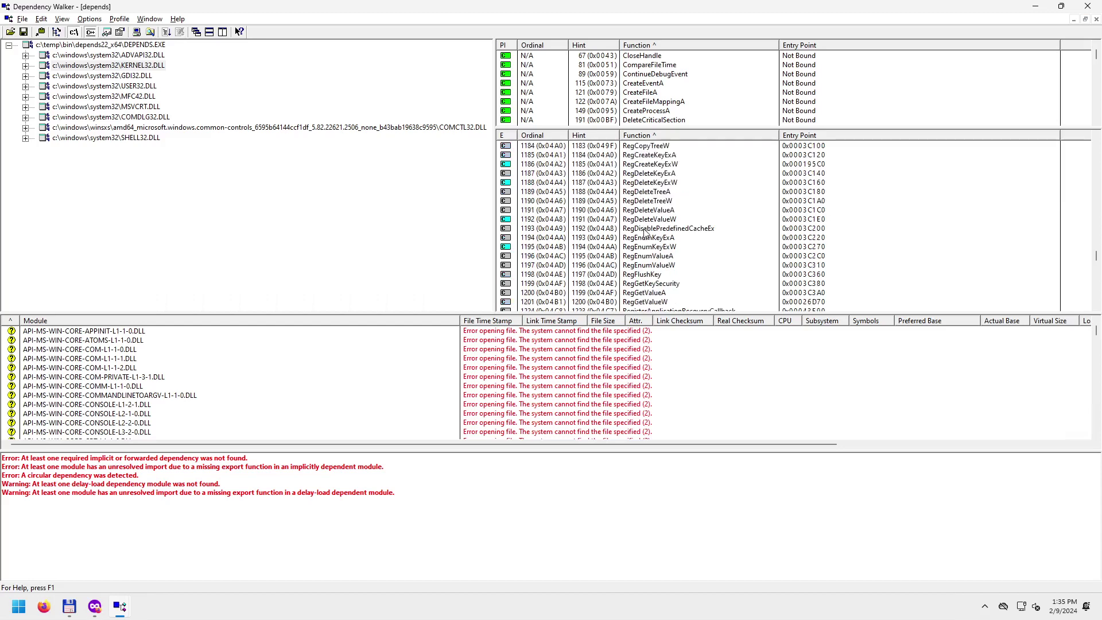
{"action": "scroll", "coordinate": [651, 261], "scroll_direction": "down", "scroll_amount": 12}
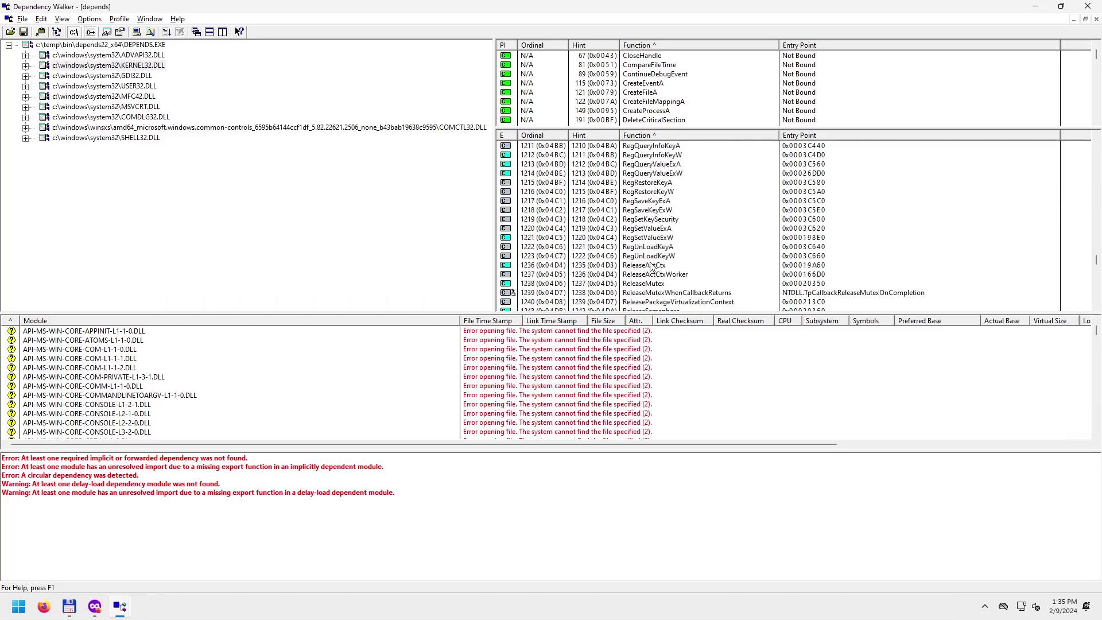
{"action": "scroll", "coordinate": [646, 175], "scroll_direction": "up", "scroll_amount": 1}
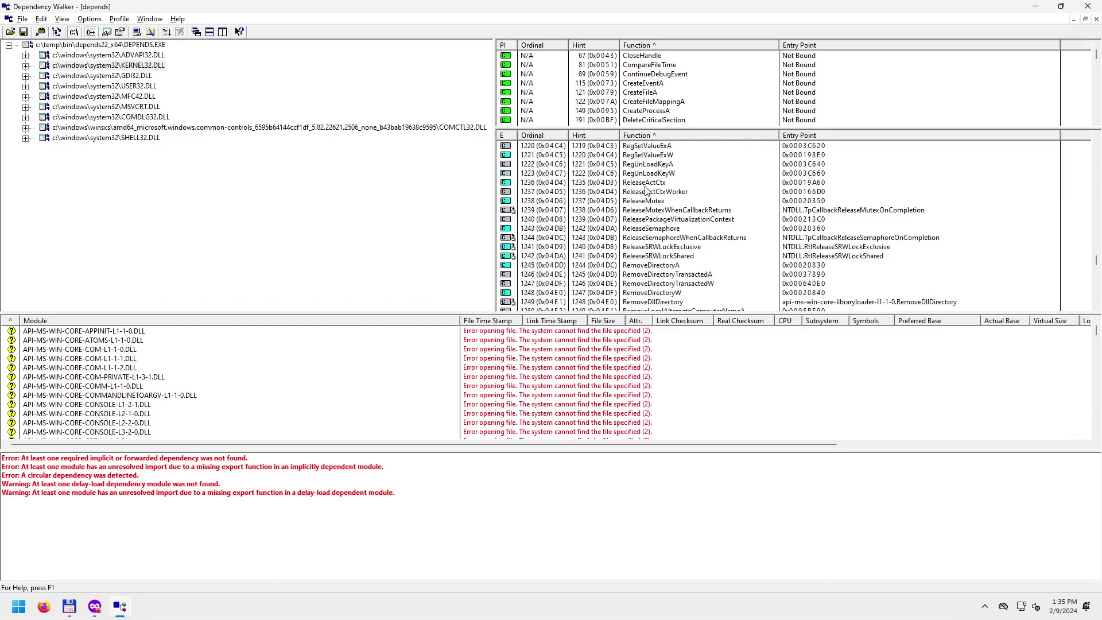
Select RegUnLoadKeyW, RemoveDirectoryW and RemoveDllDirectory one after another among the exported functions.
{"action": "left_click", "coordinate": [645, 175]}
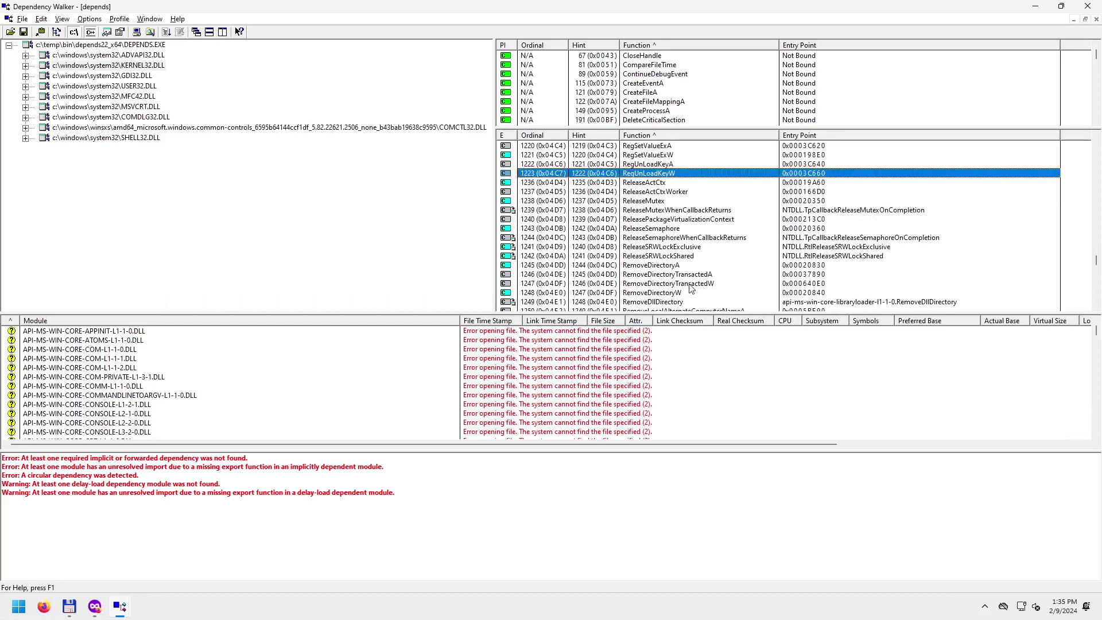
{"action": "scroll", "coordinate": [691, 285], "scroll_direction": "down", "scroll_amount": 2}
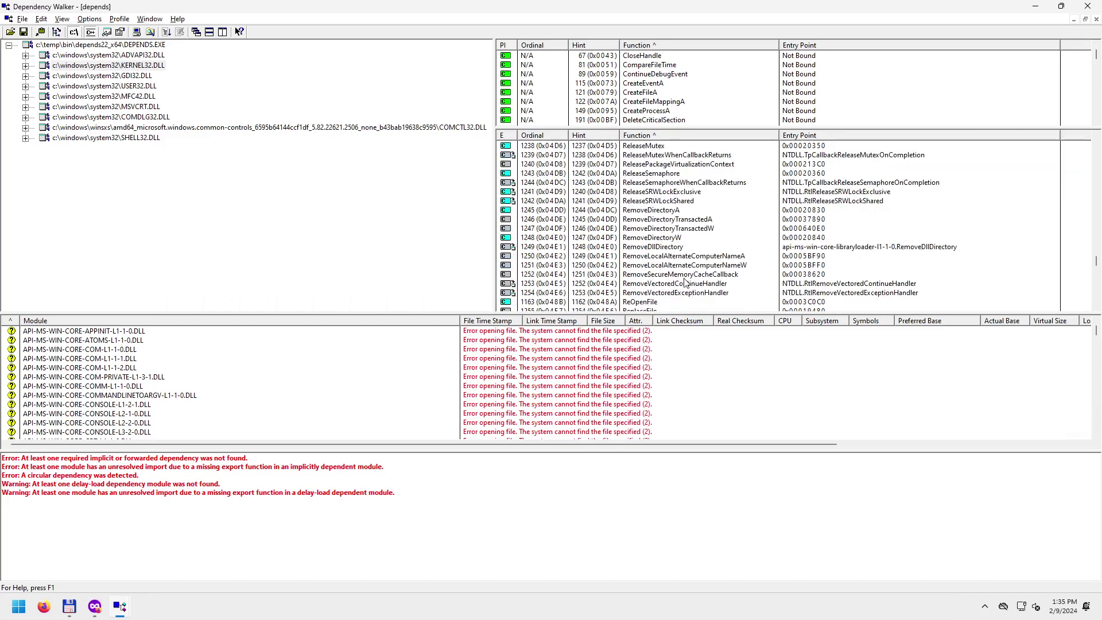
{"action": "left_click", "coordinate": [659, 238]}
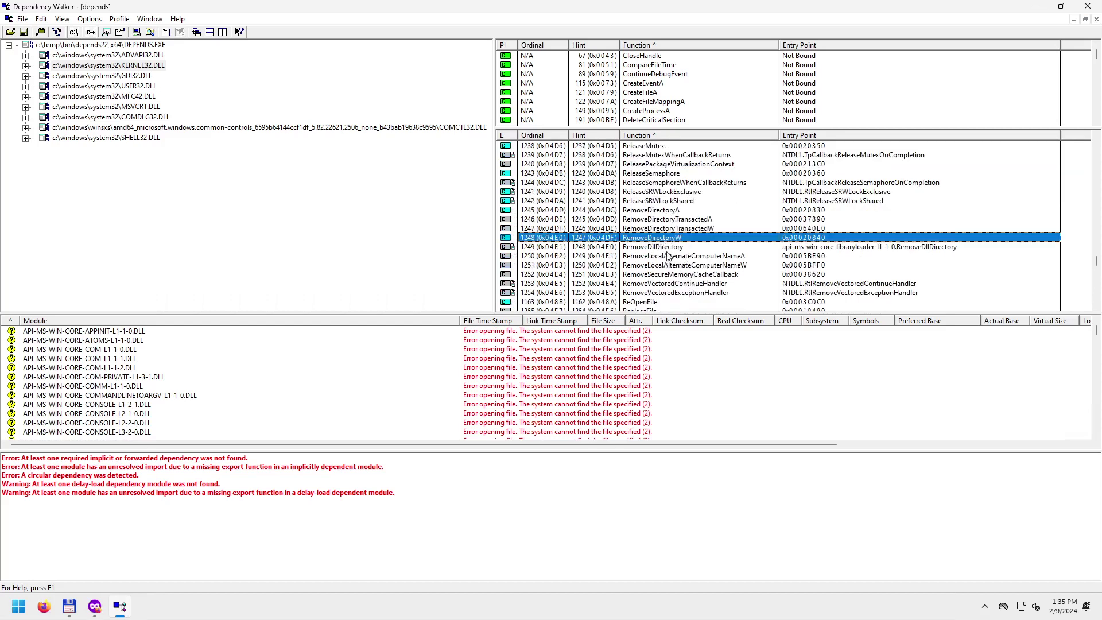
{"action": "left_click", "coordinate": [653, 250]}
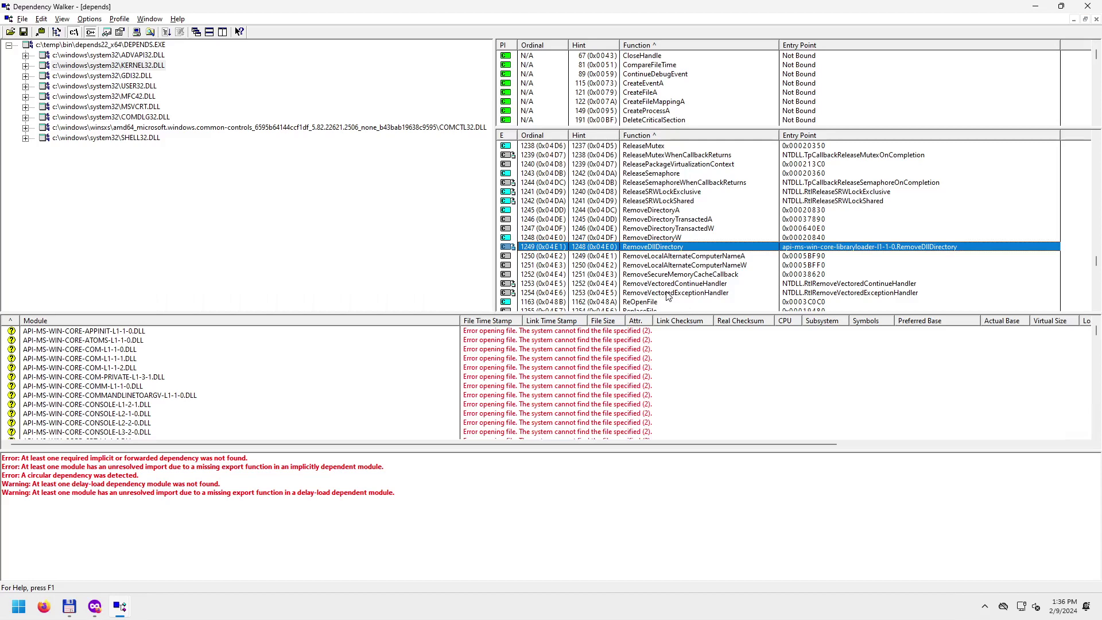
Go past the Replace and Resolve exports to the Rtl group and select RtlAddFunctionTable.
{"action": "scroll", "coordinate": [658, 276], "scroll_direction": "down", "scroll_amount": 1}
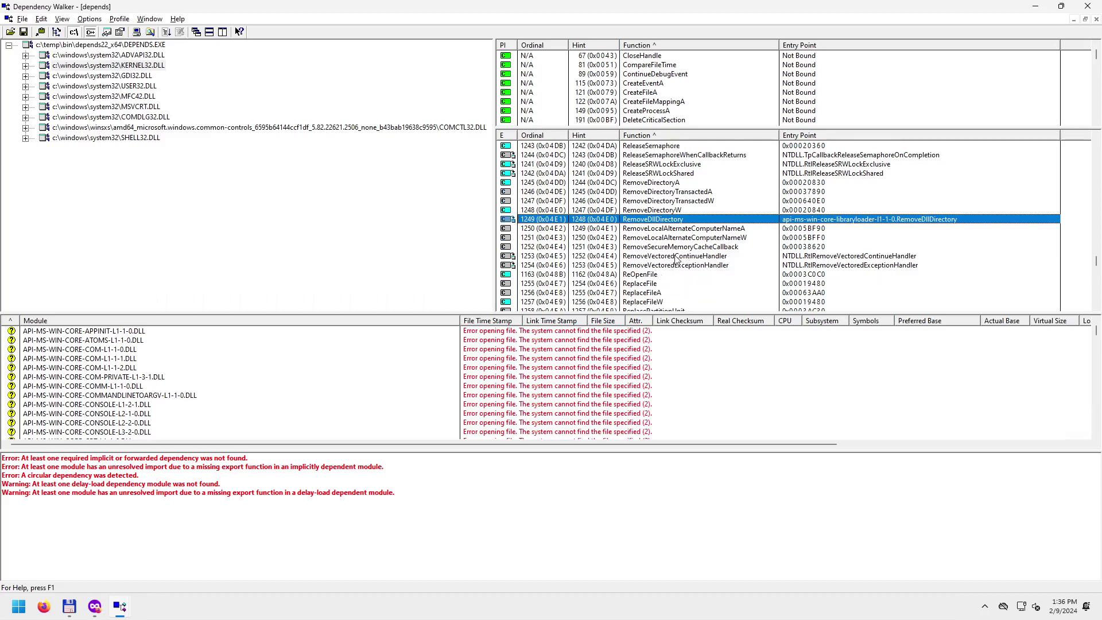
{"action": "scroll", "coordinate": [668, 270], "scroll_direction": "down", "scroll_amount": 4}
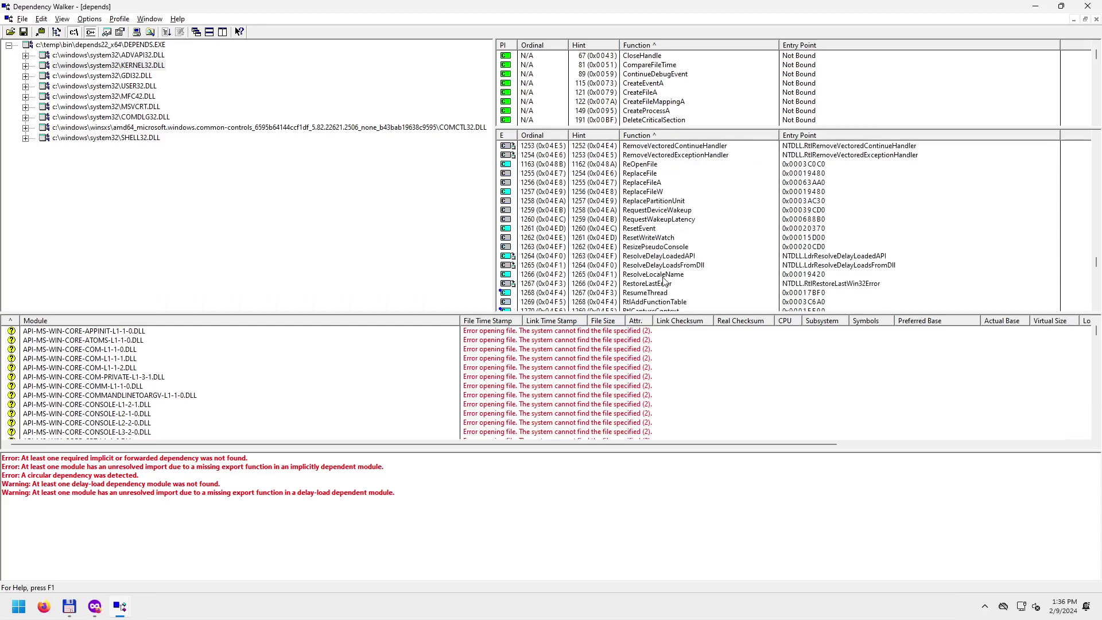
{"action": "scroll", "coordinate": [677, 267], "scroll_direction": "down", "scroll_amount": 4}
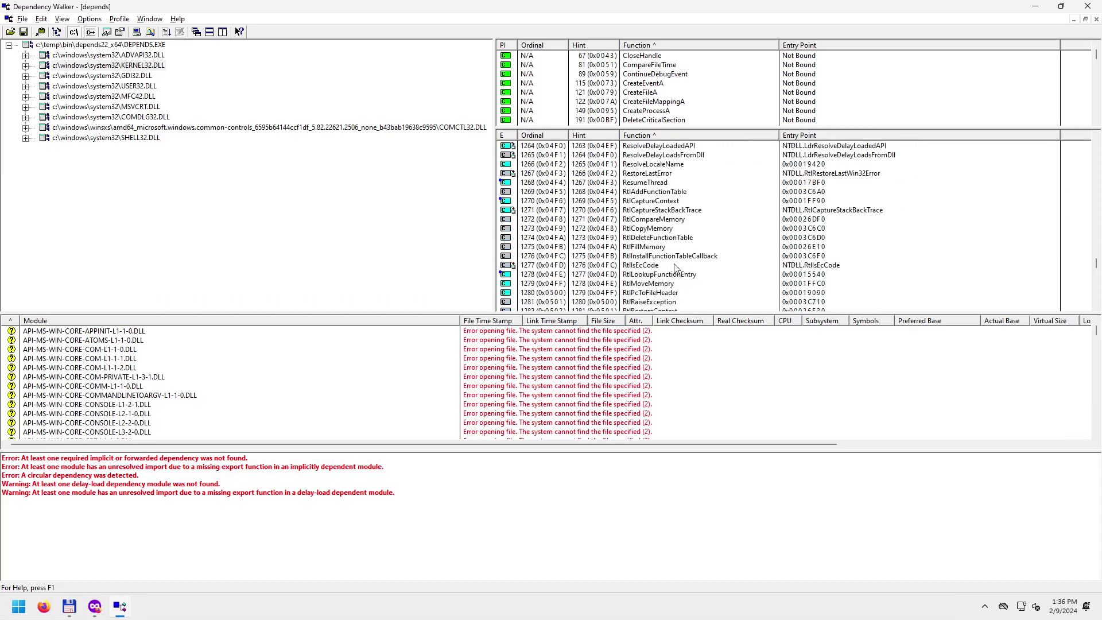
{"action": "left_click", "coordinate": [638, 194]}
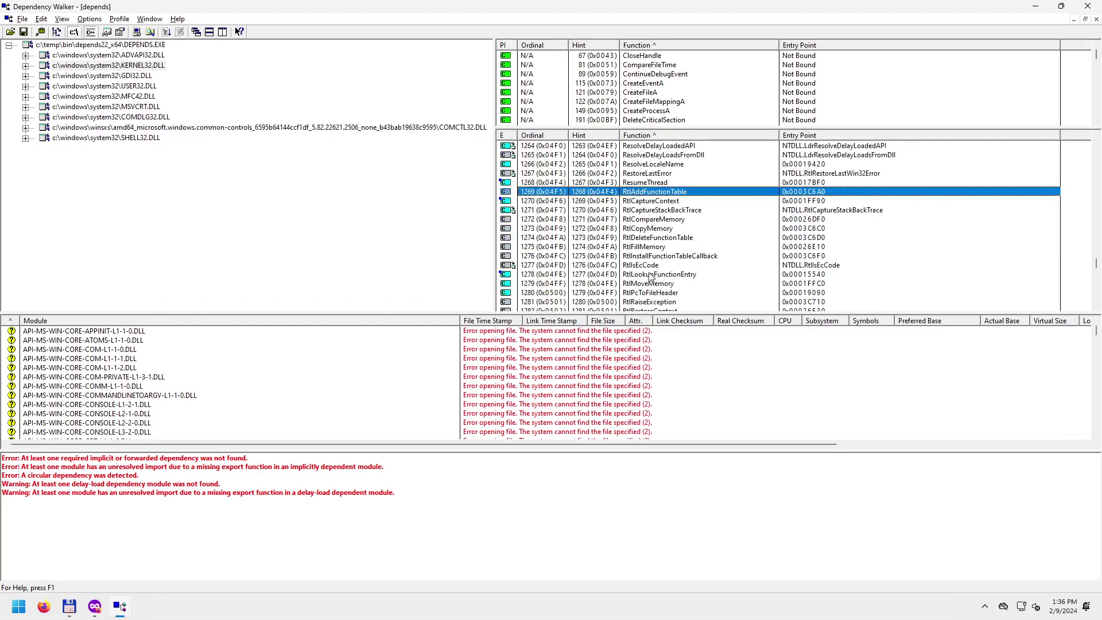
Find the computer name setters among the exports and select SetComputerNameA and SetComputerNameW.
{"action": "scroll", "coordinate": [651, 278], "scroll_direction": "down", "scroll_amount": 1}
{"action": "scroll", "coordinate": [650, 278], "scroll_direction": "down", "scroll_amount": 4}
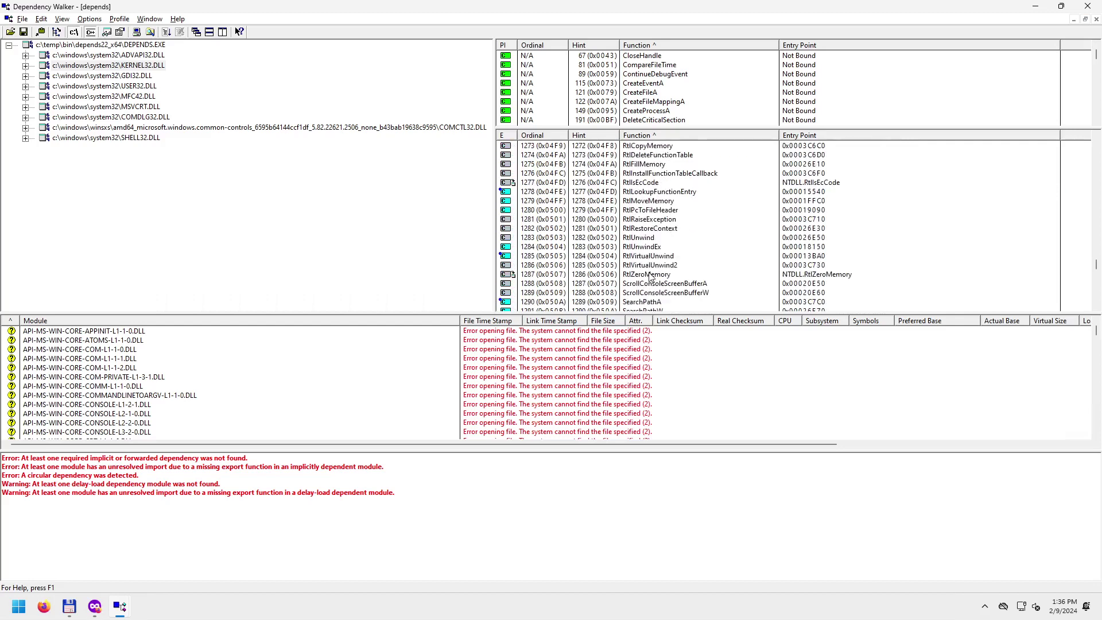
{"action": "scroll", "coordinate": [651, 277], "scroll_direction": "down", "scroll_amount": 2}
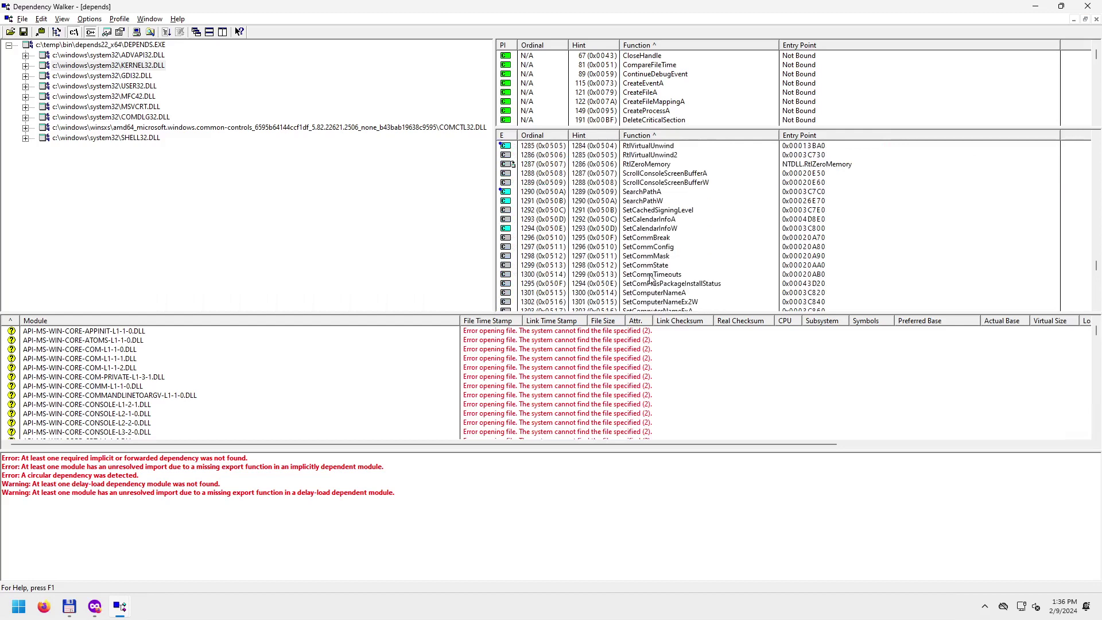
{"action": "scroll", "coordinate": [651, 277], "scroll_direction": "down", "scroll_amount": 5}
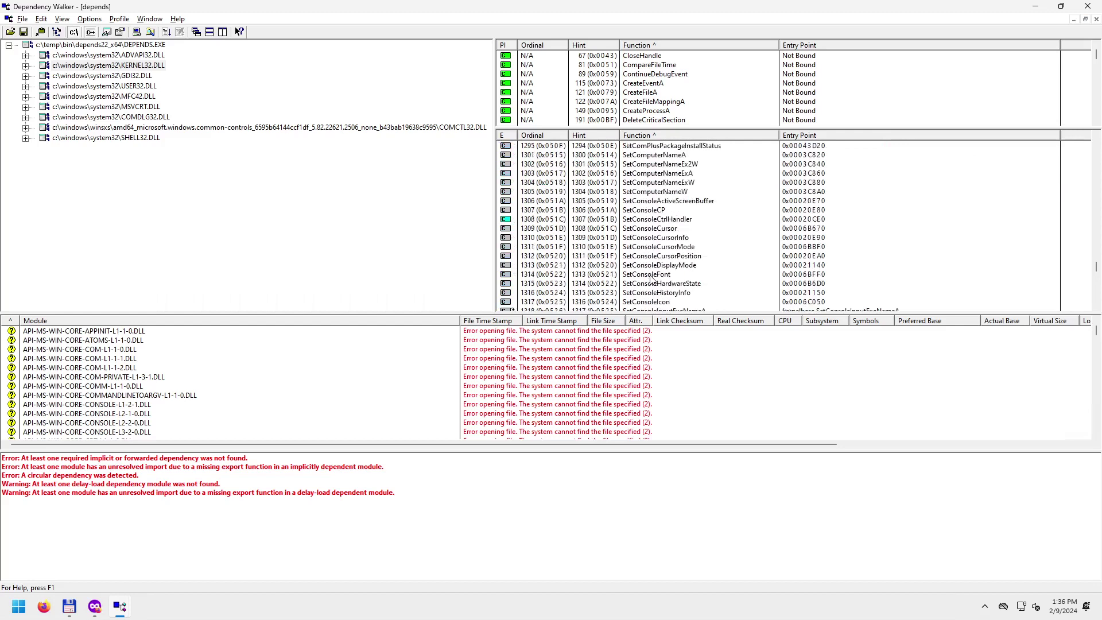
{"action": "left_click", "coordinate": [656, 156]}
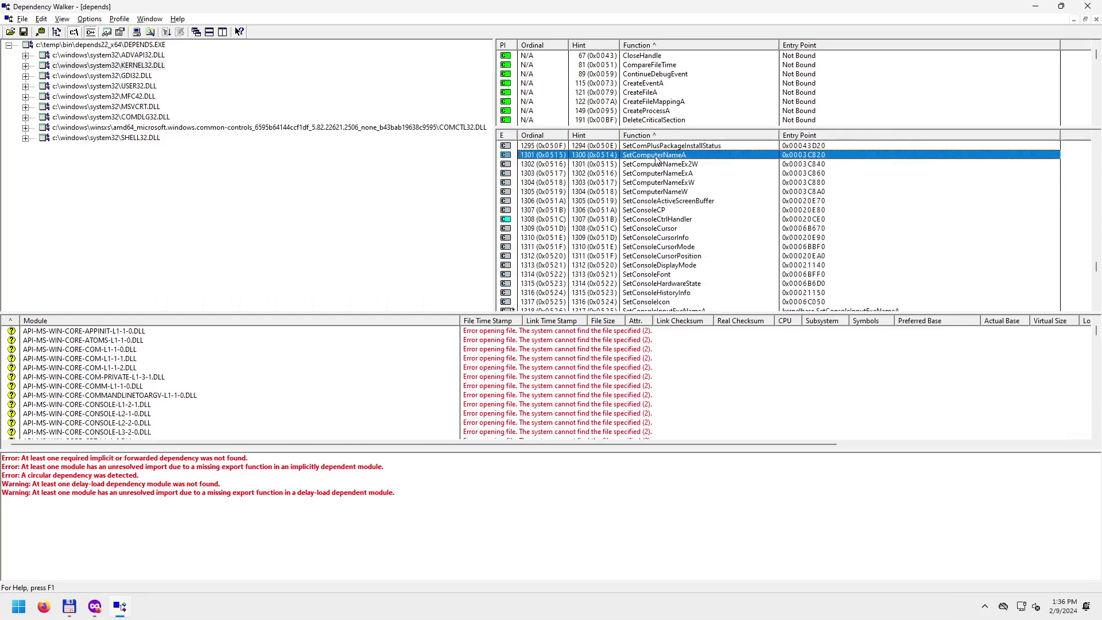
{"action": "left_click", "coordinate": [671, 191]}
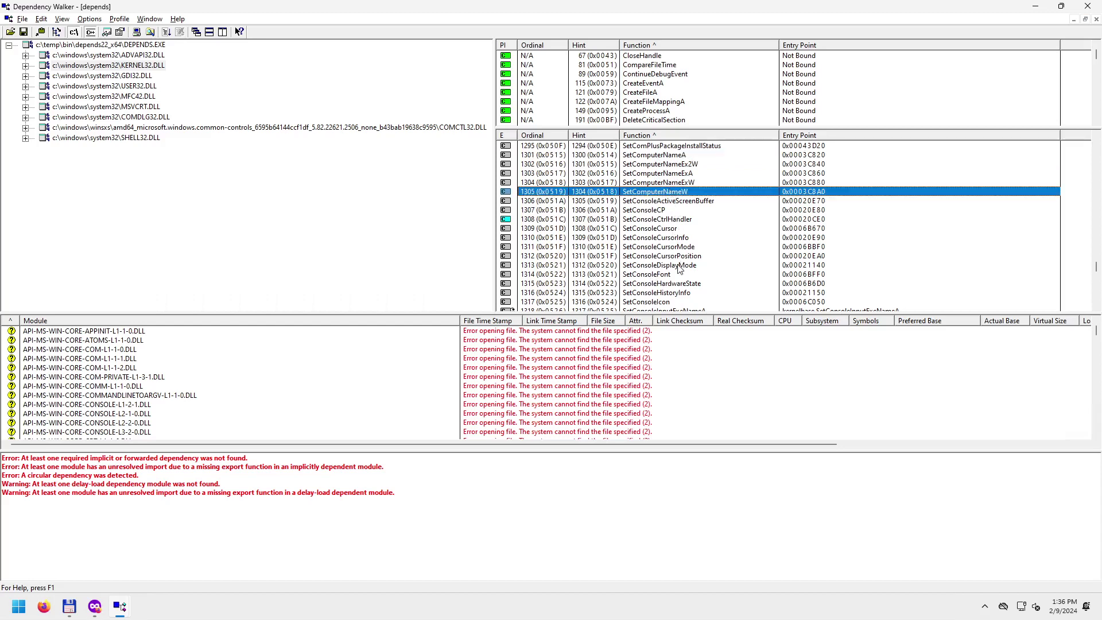
Look through the SetConsole exports and on to SetDllDirectoryW and SetEnvironmentVariableW, selecting these two in turn.
{"action": "scroll", "coordinate": [679, 268], "scroll_direction": "down", "scroll_amount": 1}
{"action": "scroll", "coordinate": [679, 269], "scroll_direction": "down", "scroll_amount": 4}
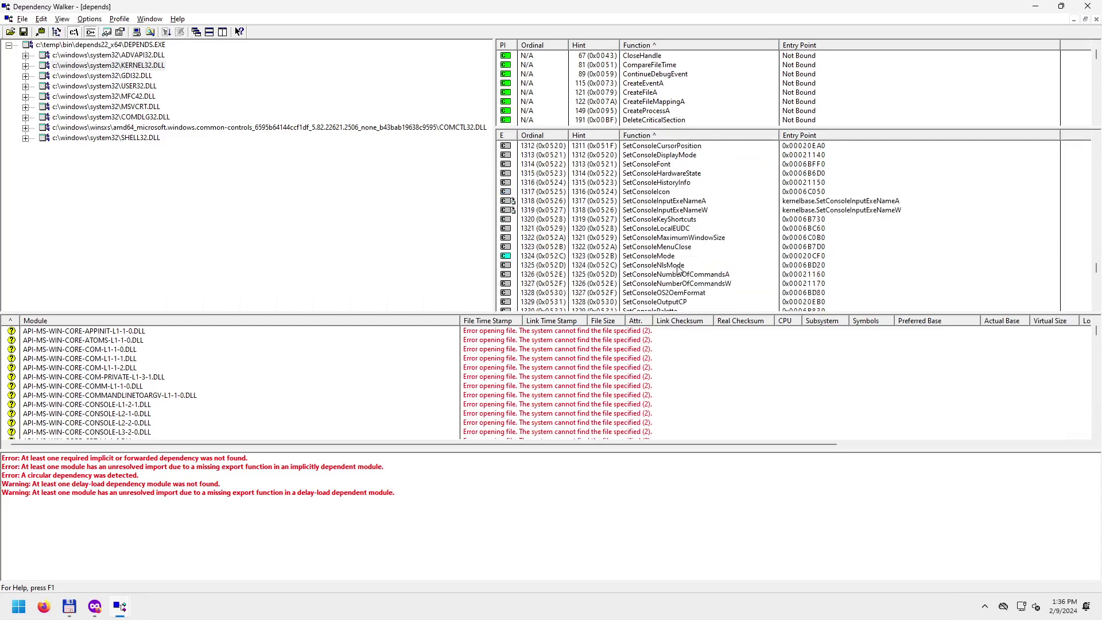
{"action": "left_click", "coordinate": [661, 178]}
{"action": "scroll", "coordinate": [666, 264], "scroll_direction": "down", "scroll_amount": 4}
{"action": "scroll", "coordinate": [665, 264], "scroll_direction": "down", "scroll_amount": 3}
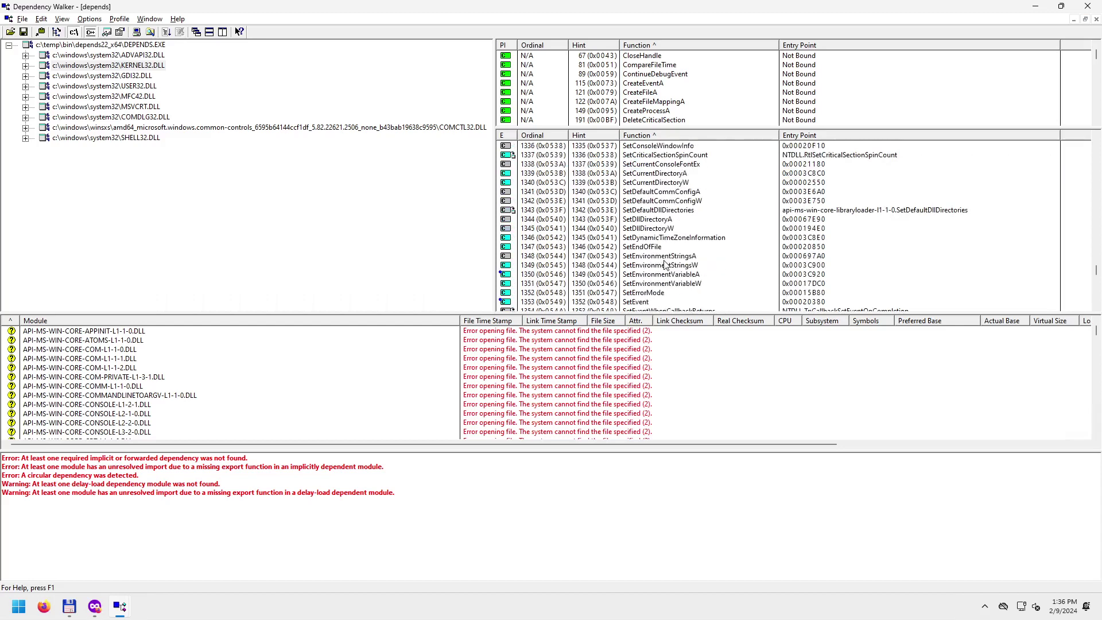
{"action": "left_click", "coordinate": [647, 230]}
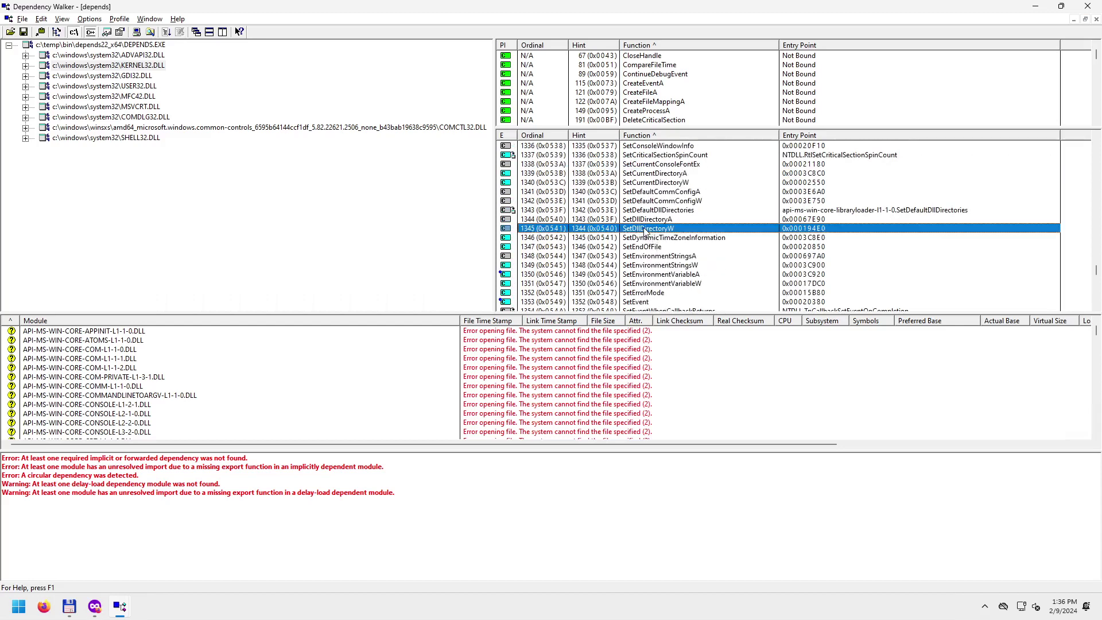
{"action": "scroll", "coordinate": [676, 301], "scroll_direction": "down", "scroll_amount": 1}
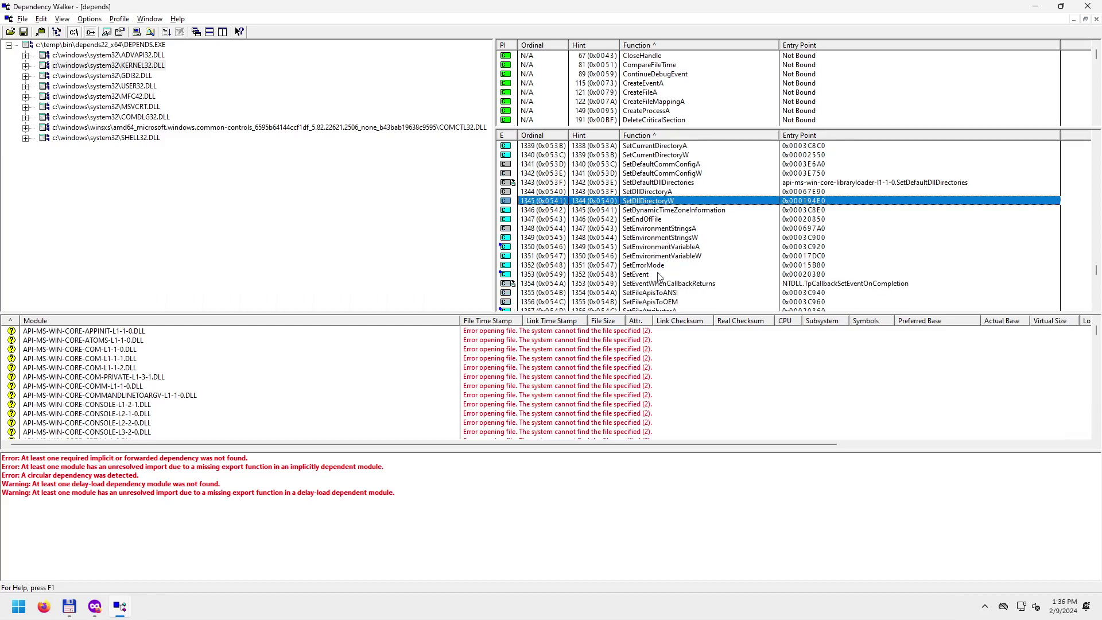
{"action": "left_click", "coordinate": [672, 257]}
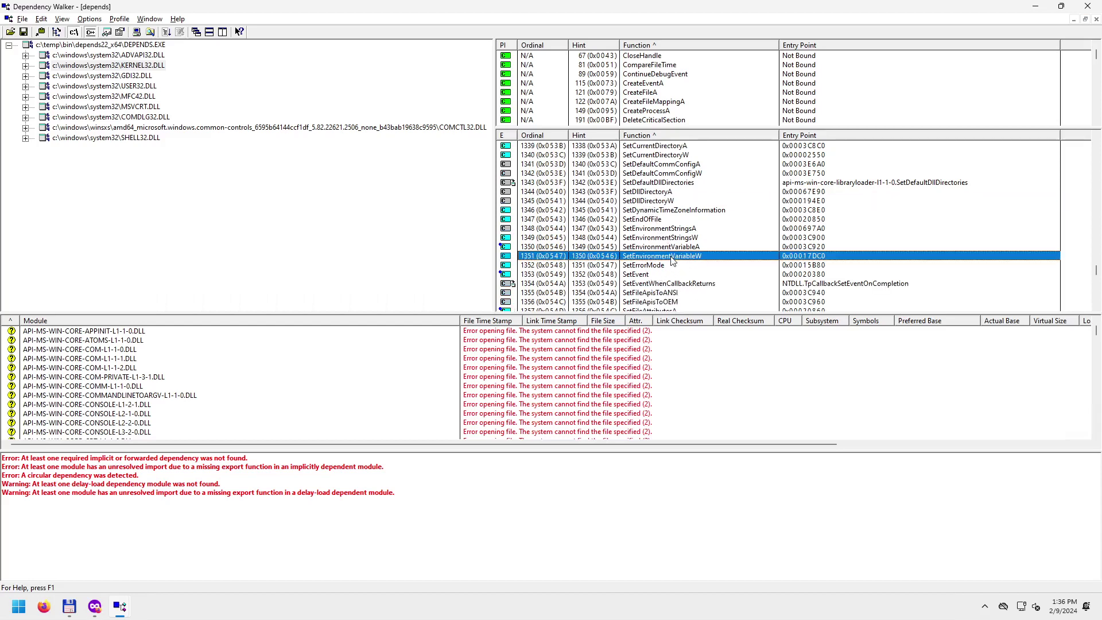
Examine the exports from the SetFile group through the SetProcess and SetThread functions to the Terminate group.
{"action": "scroll", "coordinate": [676, 281], "scroll_direction": "down", "scroll_amount": 3}
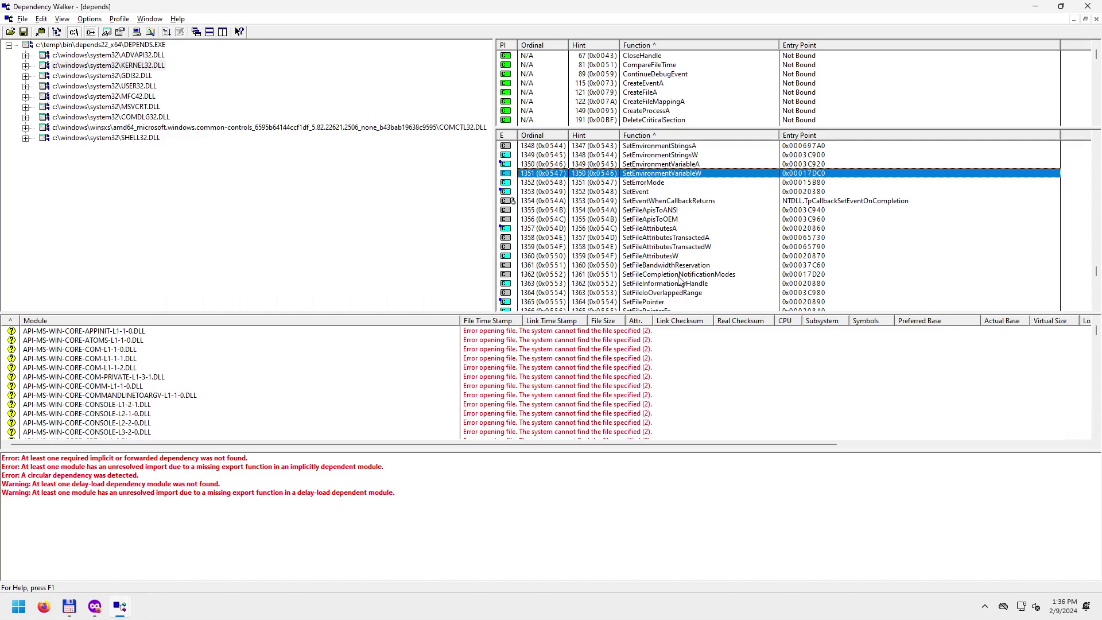
{"action": "scroll", "coordinate": [680, 252], "scroll_direction": "down", "scroll_amount": 2}
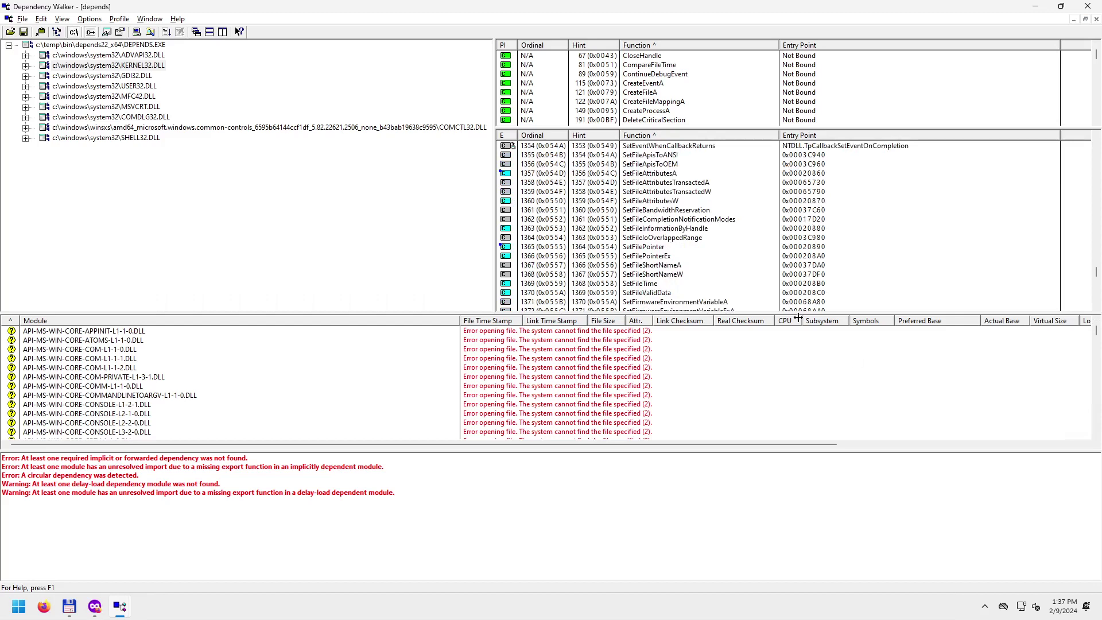
{"action": "left_click", "coordinate": [727, 274]}
{"action": "scroll", "coordinate": [724, 278], "scroll_direction": "down", "scroll_amount": 5}
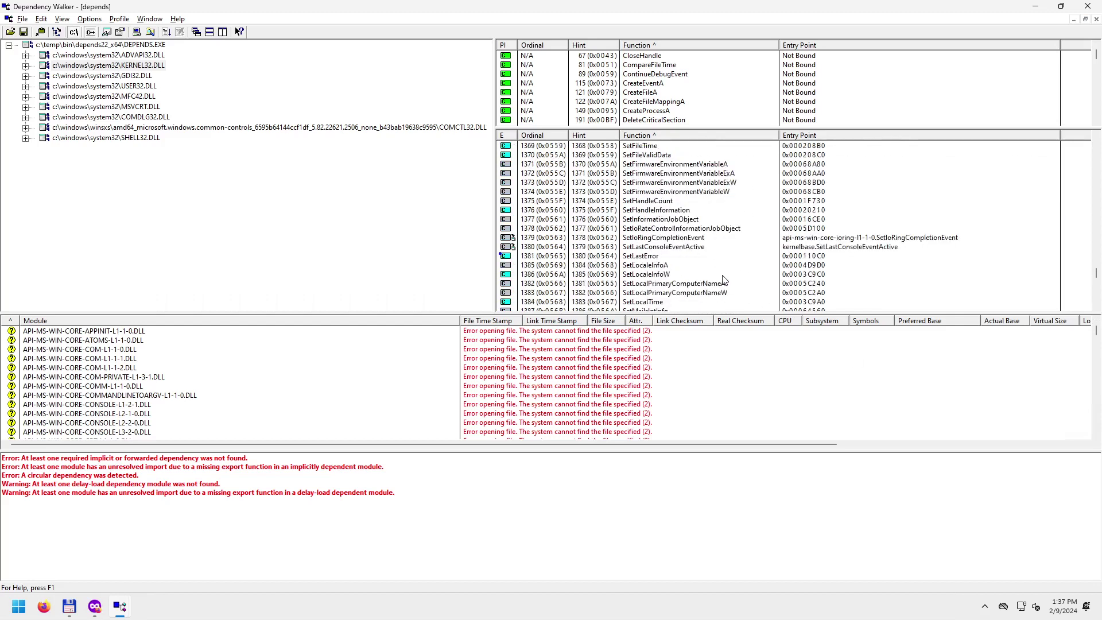
{"action": "scroll", "coordinate": [695, 283], "scroll_direction": "down", "scroll_amount": 6}
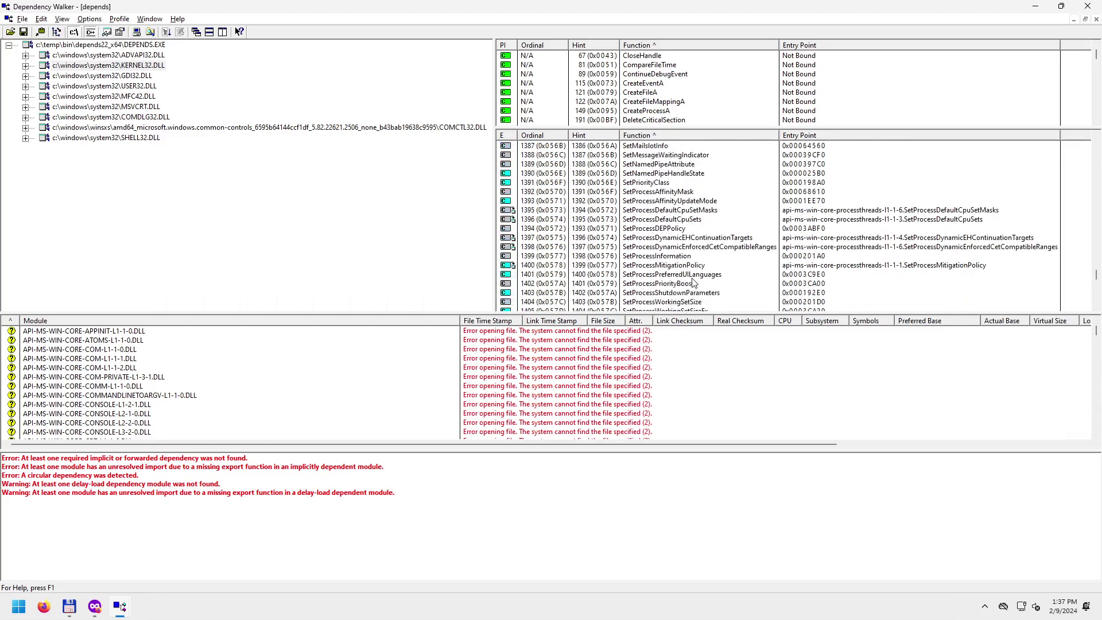
{"action": "scroll", "coordinate": [691, 284], "scroll_direction": "down", "scroll_amount": 3}
{"action": "scroll", "coordinate": [685, 292], "scroll_direction": "down", "scroll_amount": 19}
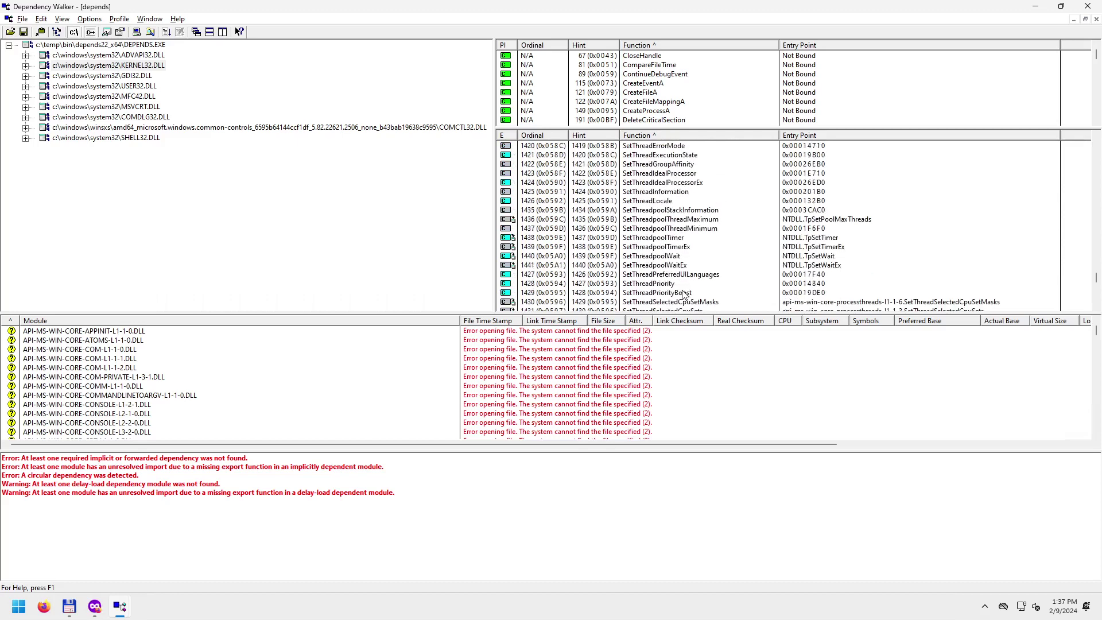
{"action": "scroll", "coordinate": [680, 297], "scroll_direction": "down", "scroll_amount": 6}
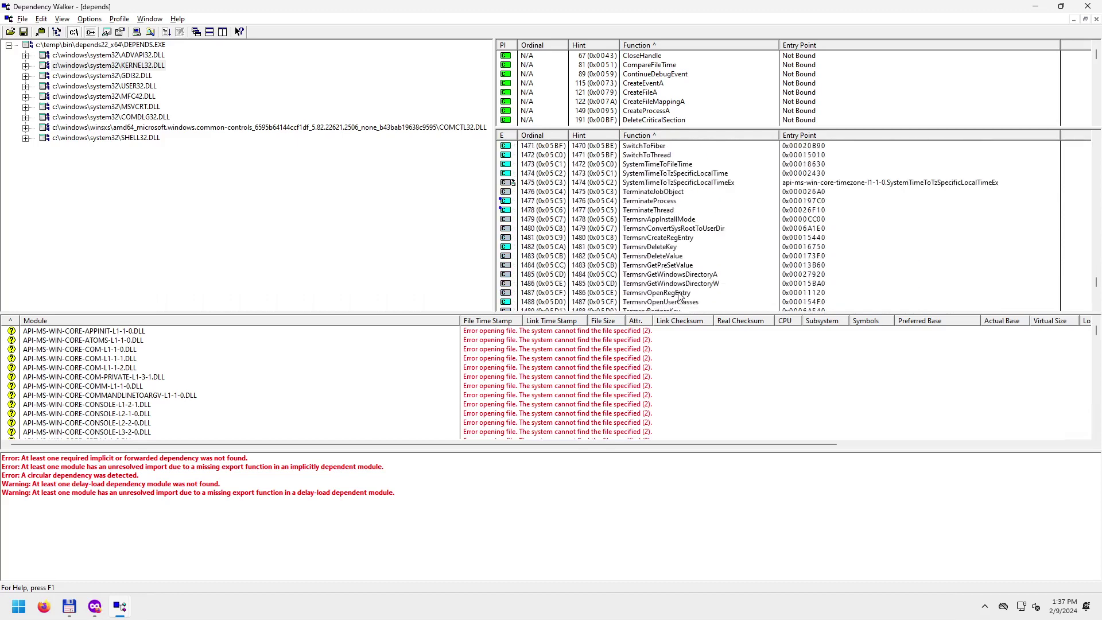
Find the Termsrv exports and select TermsrvDeleteValue and TermsrvSyncUserIniFileExt.
{"action": "scroll", "coordinate": [669, 243], "scroll_direction": "down", "scroll_amount": 3}
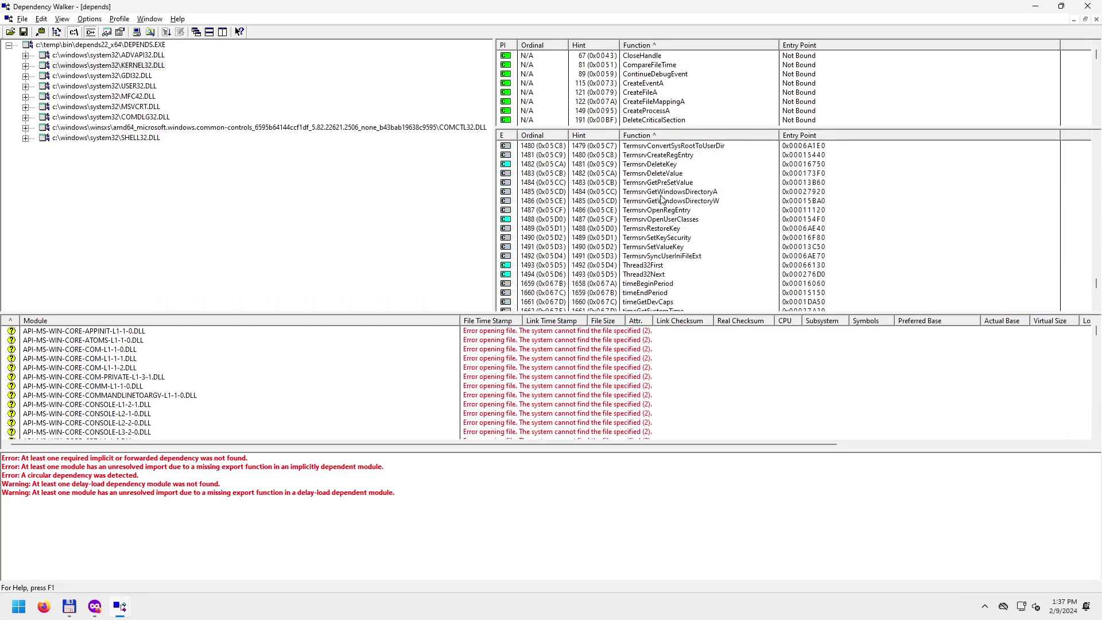
{"action": "left_click", "coordinate": [655, 174]}
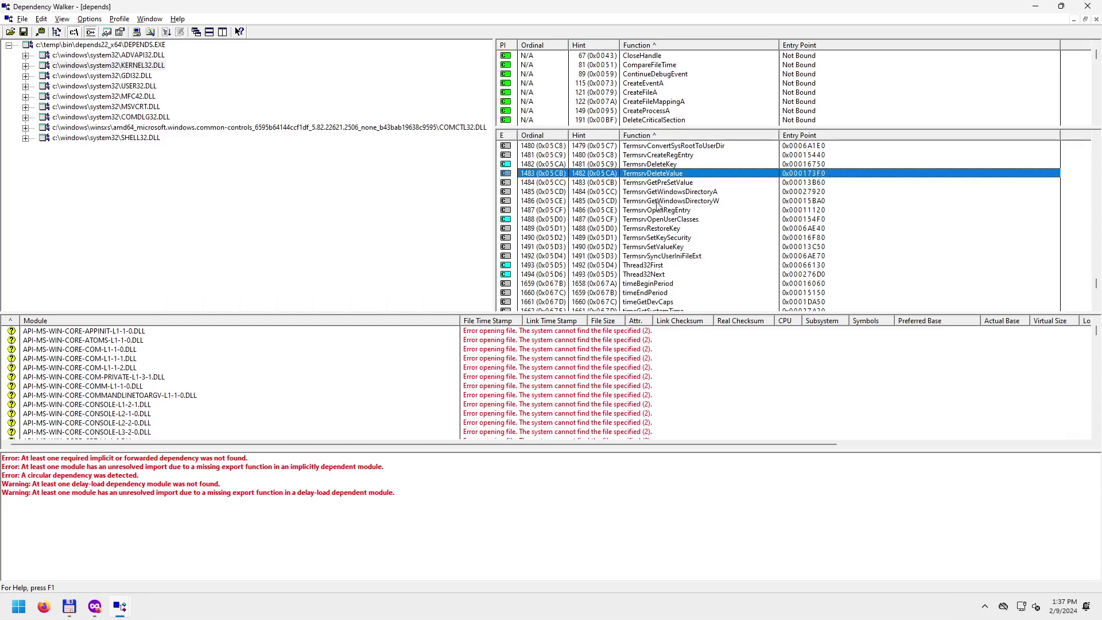
{"action": "left_click", "coordinate": [660, 256]}
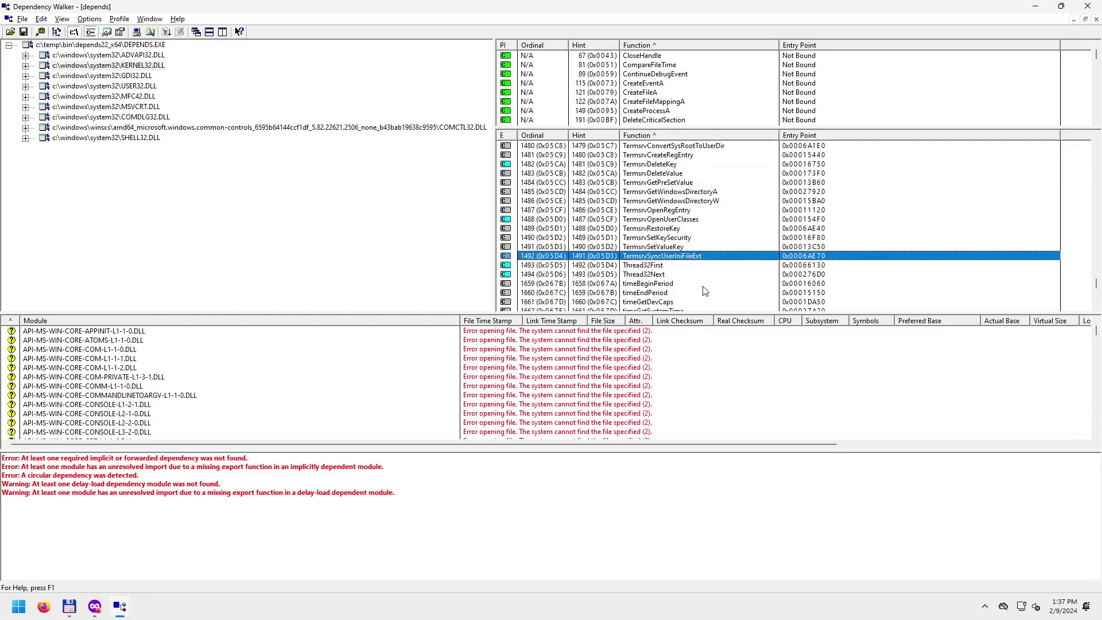
Select the thread enumeration exports Thread32Next and Thread32First.
{"action": "scroll", "coordinate": [705, 289], "scroll_direction": "down", "scroll_amount": 2}
{"action": "left_click", "coordinate": [661, 222]}
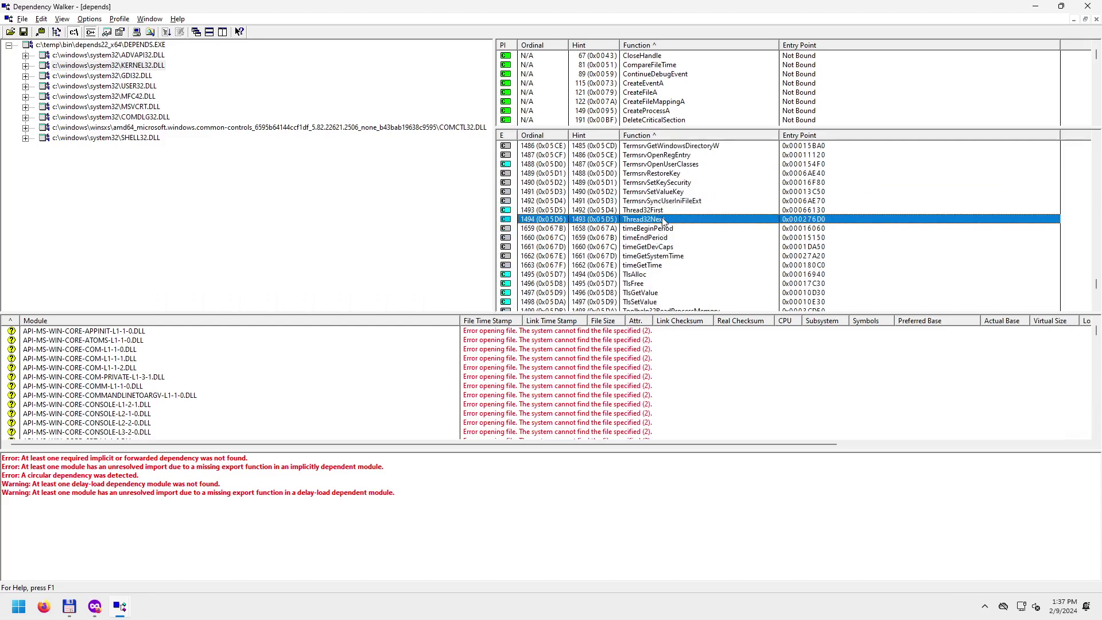
{"action": "left_click", "coordinate": [660, 211]}
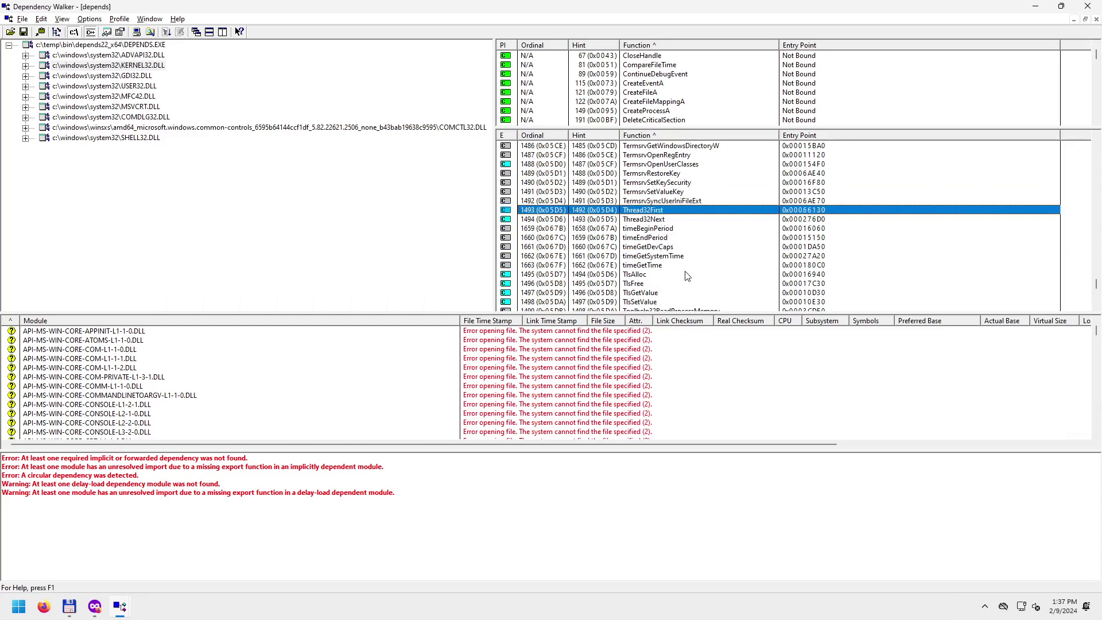
Find the thread-local storage exports and select TlsAlloc and TlsFree.
{"action": "scroll", "coordinate": [684, 278], "scroll_direction": "down", "scroll_amount": 1}
{"action": "scroll", "coordinate": [674, 270], "scroll_direction": "down", "scroll_amount": 2}
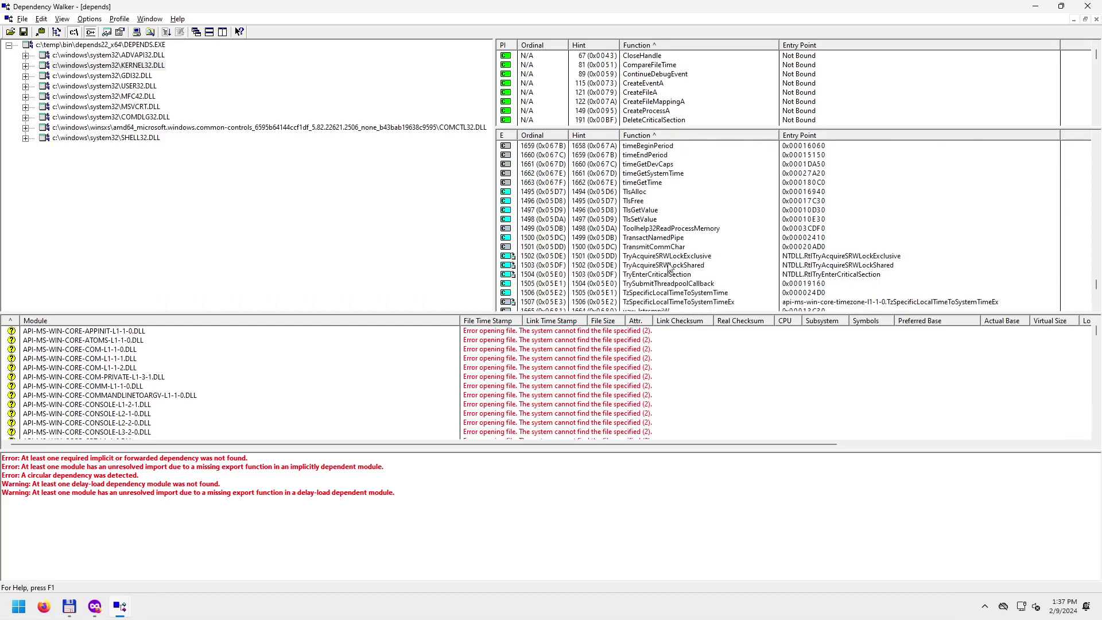
{"action": "left_click", "coordinate": [637, 193]}
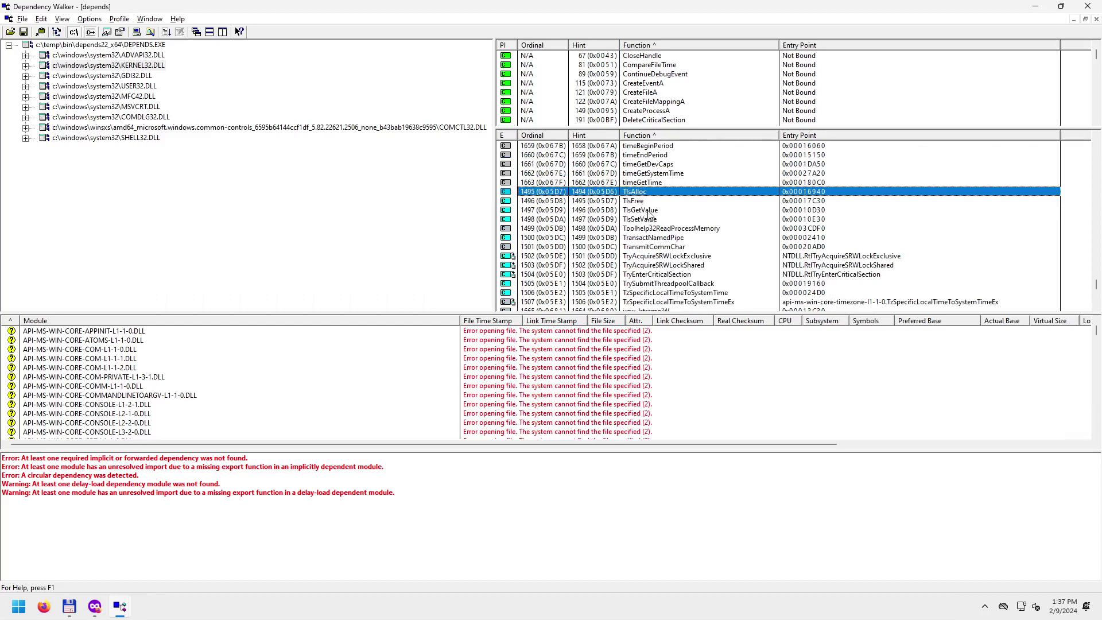
{"action": "left_click", "coordinate": [648, 202]}
Review the exports after the Tls group, from the Try and uaw functions through the Unmap, Unregister and Update entries.
{"action": "scroll", "coordinate": [667, 274], "scroll_direction": "down", "scroll_amount": 1}
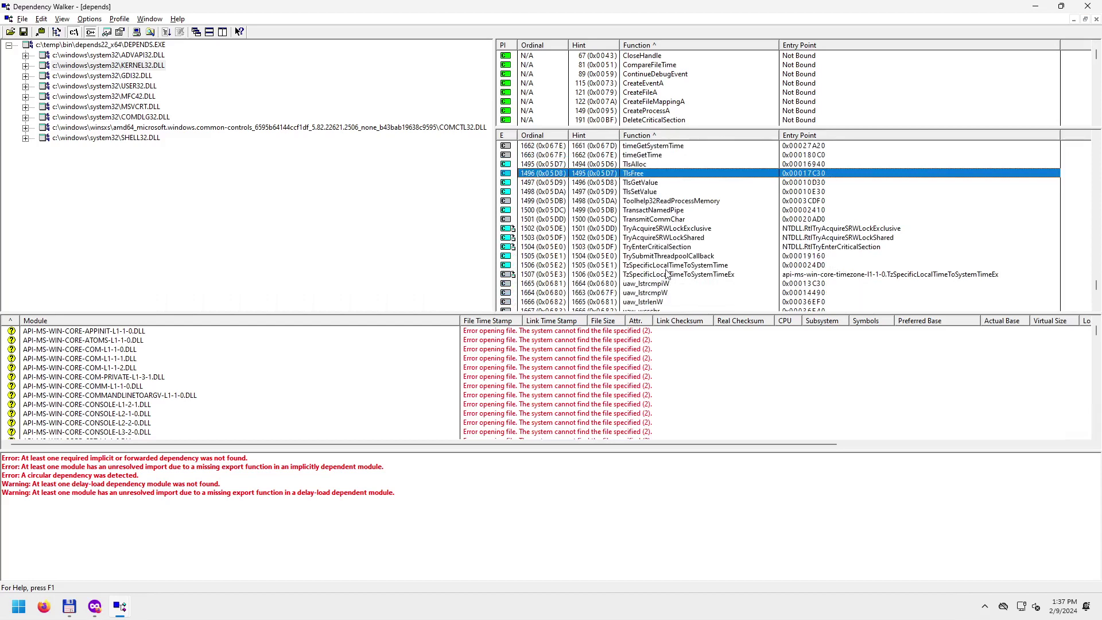
{"action": "scroll", "coordinate": [668, 275], "scroll_direction": "down", "scroll_amount": 2}
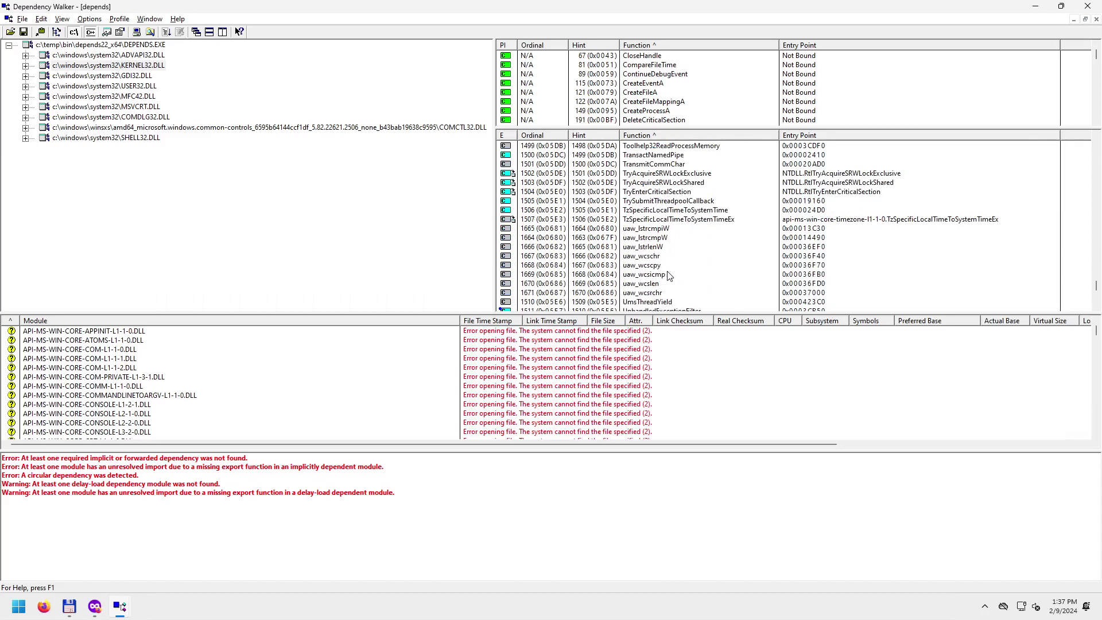
{"action": "scroll", "coordinate": [676, 262], "scroll_direction": "down", "scroll_amount": 1}
{"action": "scroll", "coordinate": [674, 261], "scroll_direction": "down", "scroll_amount": 3}
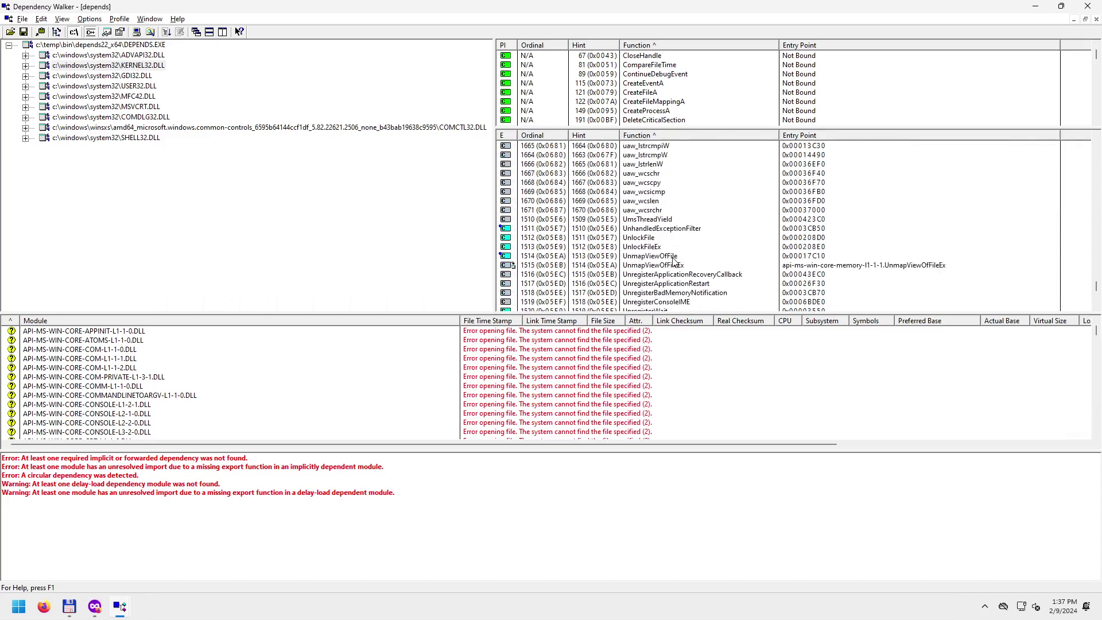
{"action": "scroll", "coordinate": [674, 261], "scroll_direction": "down", "scroll_amount": 1}
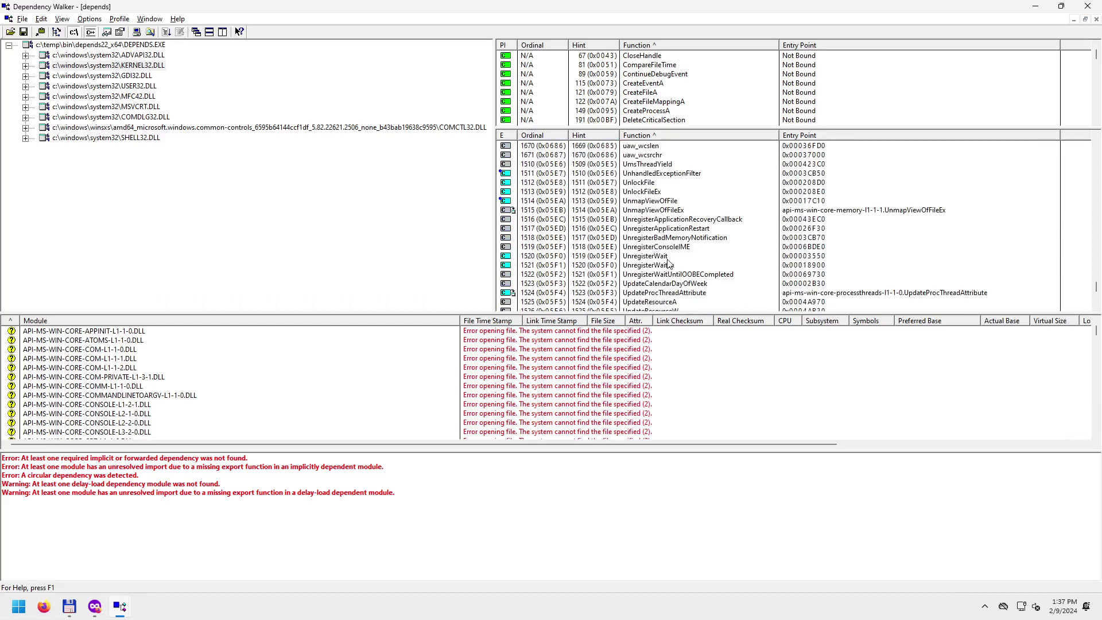
Find the version verification exports of KERNEL32.DLL and select VerifyVersionInfoA.
{"action": "scroll", "coordinate": [669, 264], "scroll_direction": "down", "scroll_amount": 2}
{"action": "scroll", "coordinate": [668, 264], "scroll_direction": "down", "scroll_amount": 2}
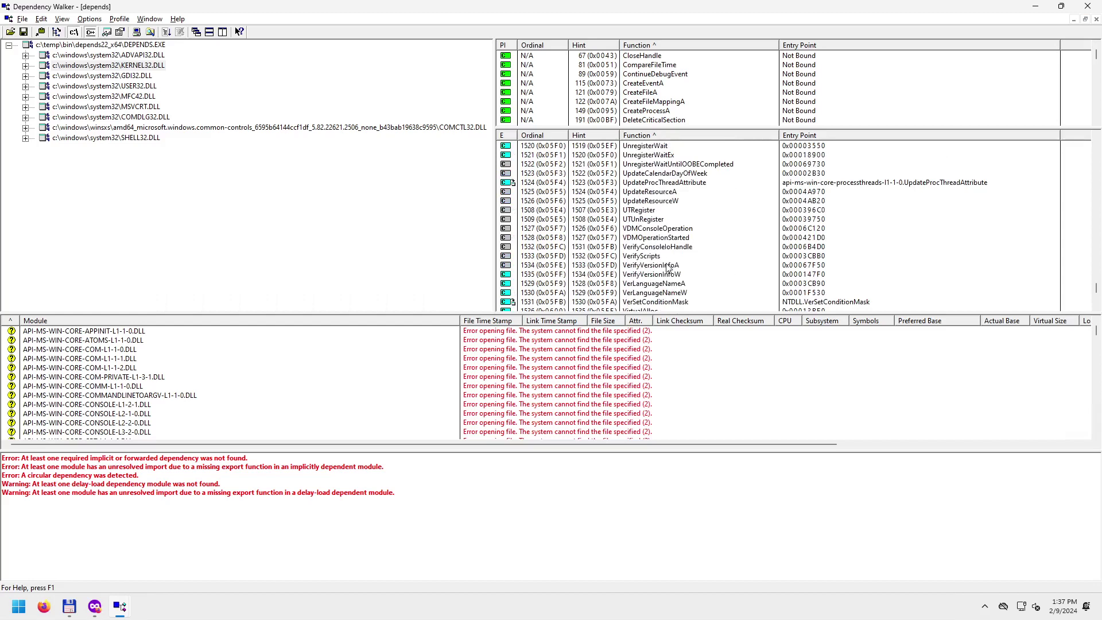
{"action": "scroll", "coordinate": [668, 270], "scroll_direction": "down", "scroll_amount": 1}
{"action": "scroll", "coordinate": [667, 273], "scroll_direction": "down", "scroll_amount": 2}
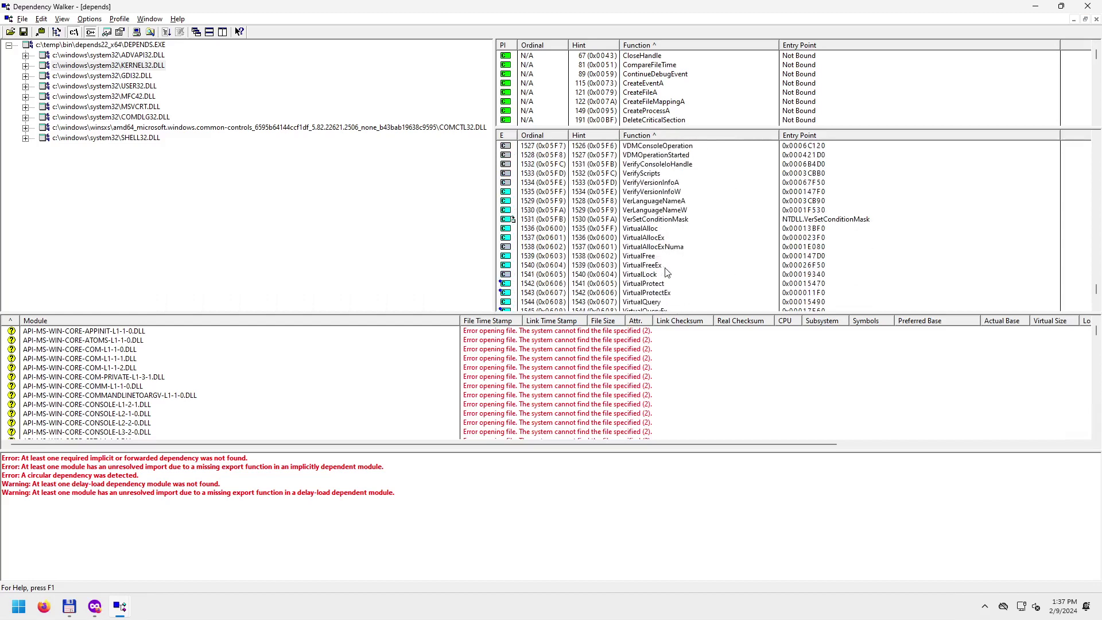
{"action": "left_click", "coordinate": [665, 183]}
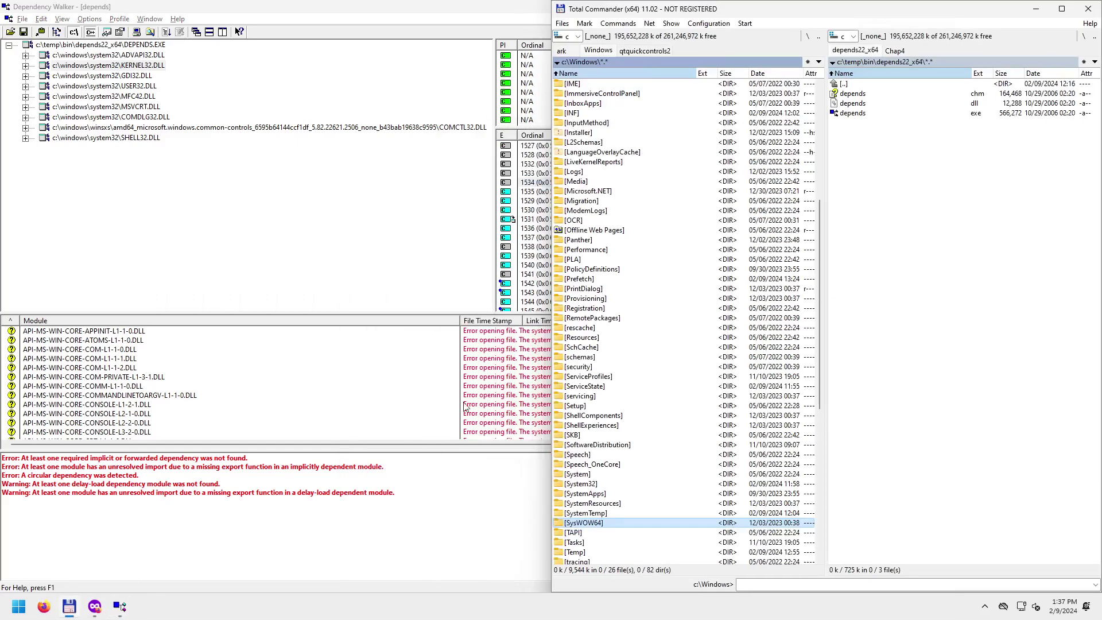
Switch to Total Commander and check the detailed file properties of depends.dll in the depends22_x64 folder.
{"action": "right_click", "coordinate": [861, 104]}
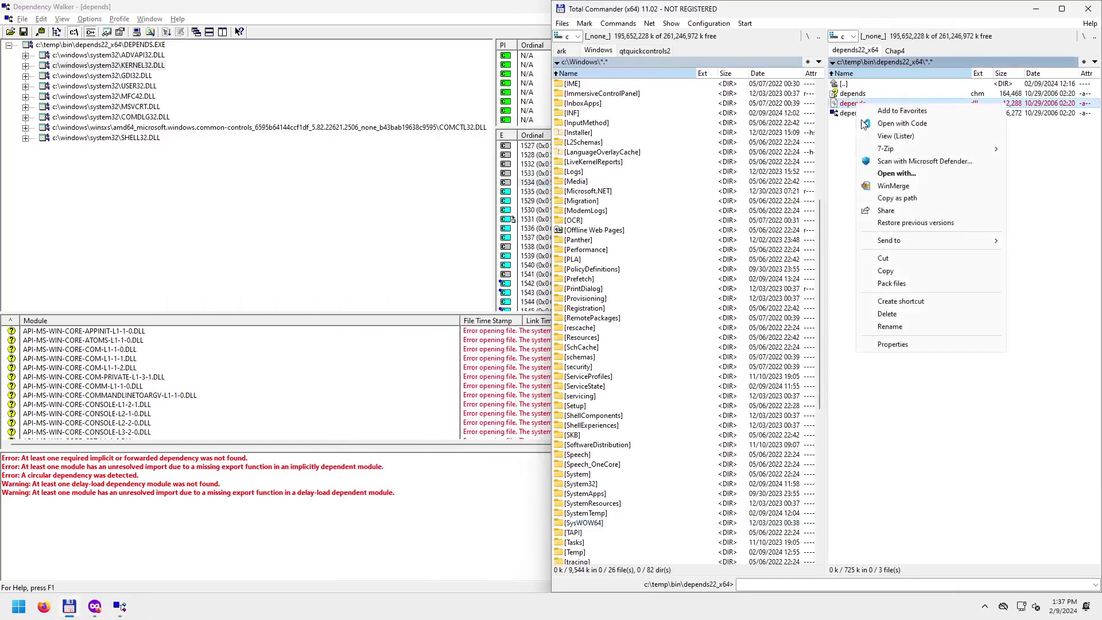
{"action": "left_click", "coordinate": [913, 343]}
{"action": "left_click", "coordinate": [930, 128]}
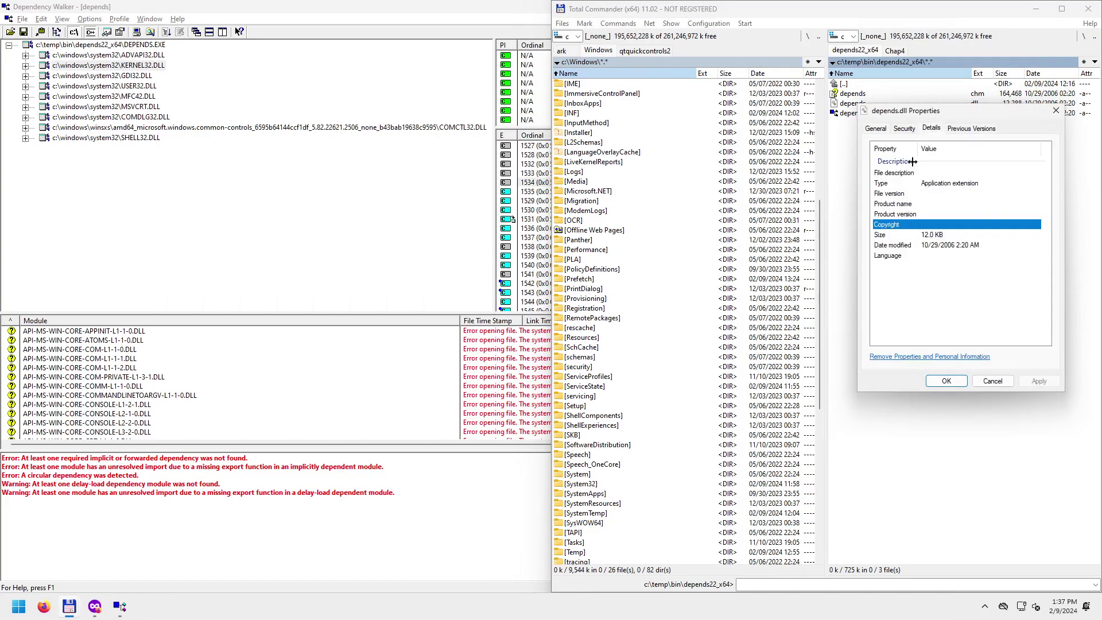
{"action": "left_click", "coordinate": [1056, 111]}
Check the detailed file properties of depends.exe, then return to Dependency Walker.
{"action": "right_click", "coordinate": [861, 113]}
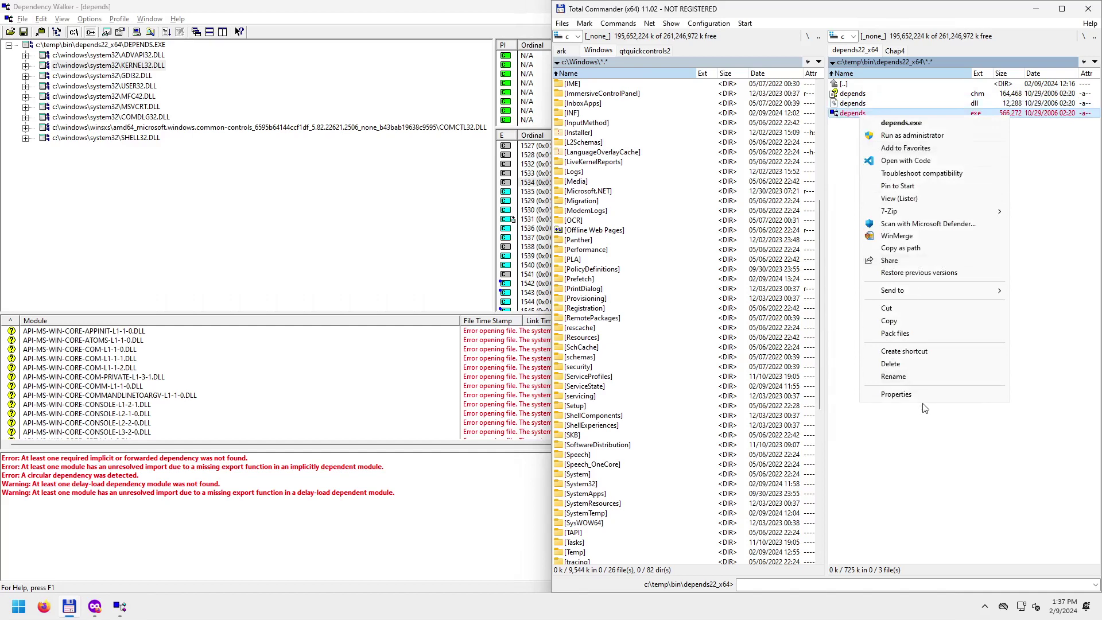
{"action": "left_click", "coordinate": [895, 394]}
{"action": "left_click", "coordinate": [975, 141]}
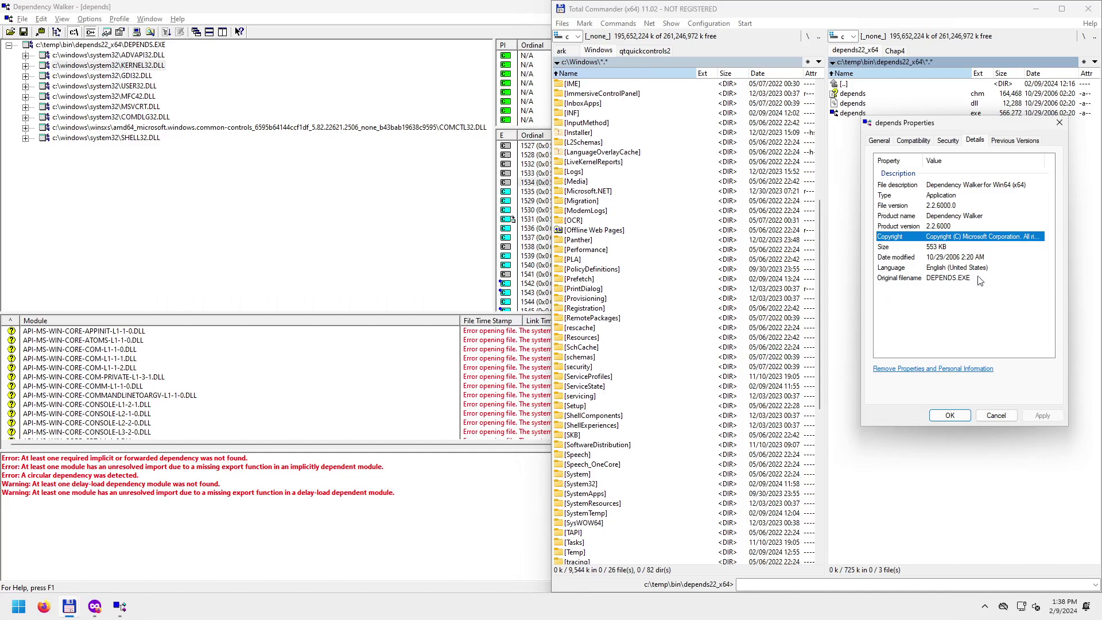
{"action": "left_click", "coordinate": [1059, 122]}
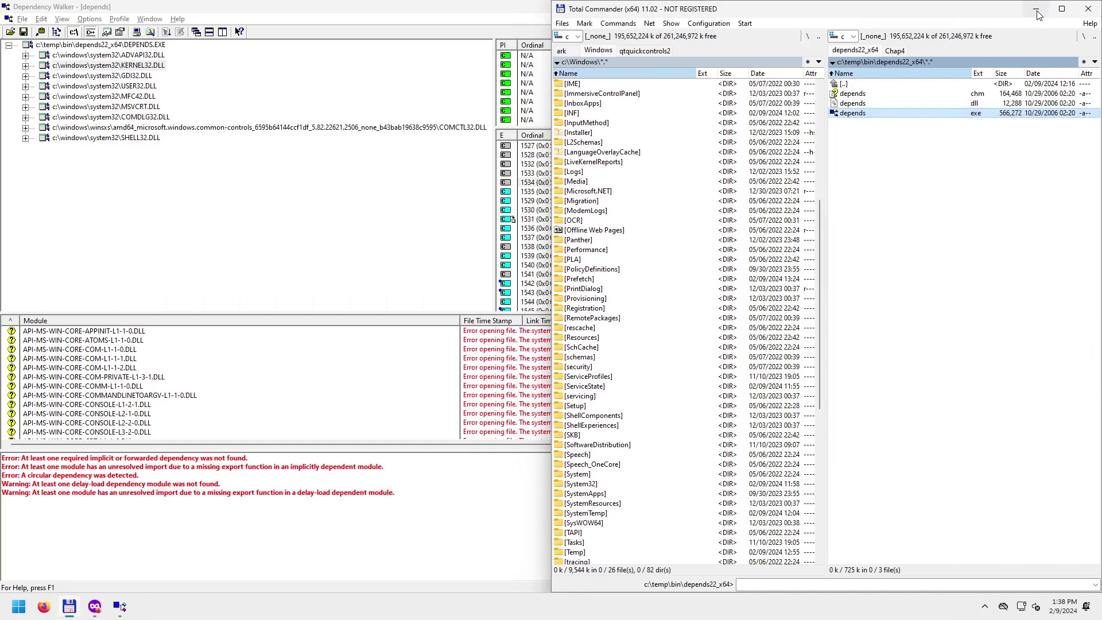
{"action": "left_click", "coordinate": [1035, 8]}
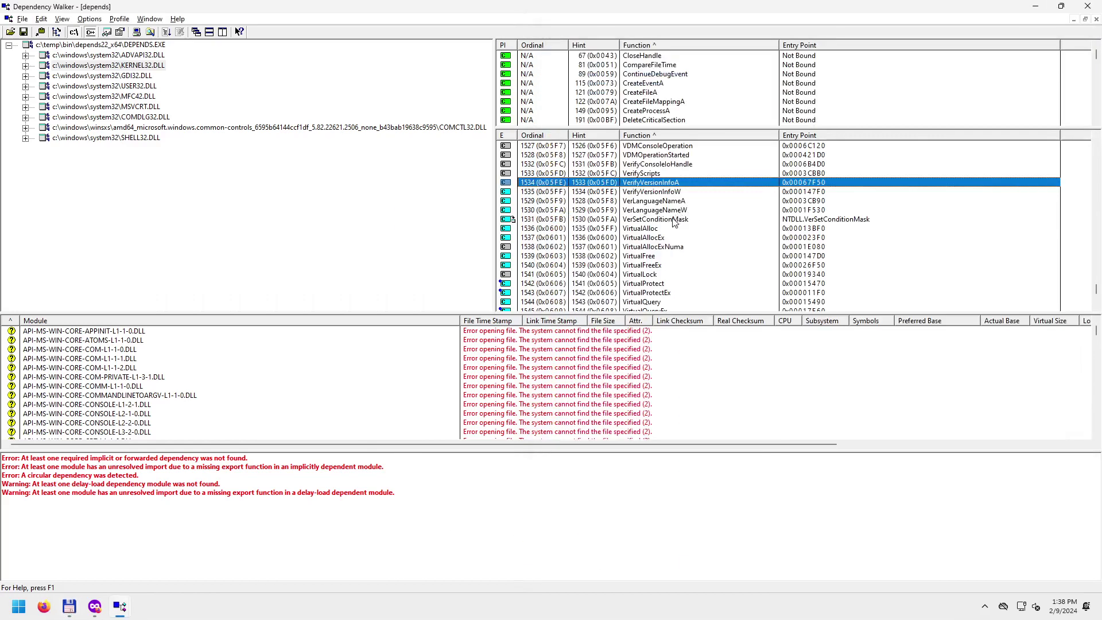
Select the virtual memory exports VirtualAlloc and VirtualFree.
{"action": "left_click", "coordinate": [644, 230]}
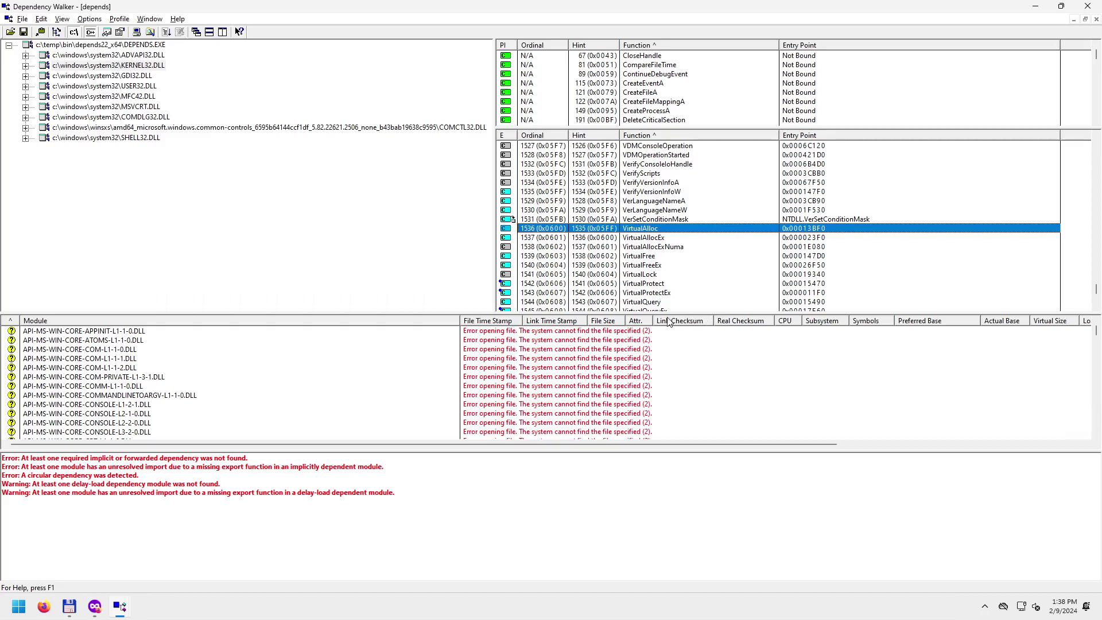
{"action": "left_click", "coordinate": [655, 259]}
{"action": "scroll", "coordinate": [697, 295], "scroll_direction": "down", "scroll_amount": 1}
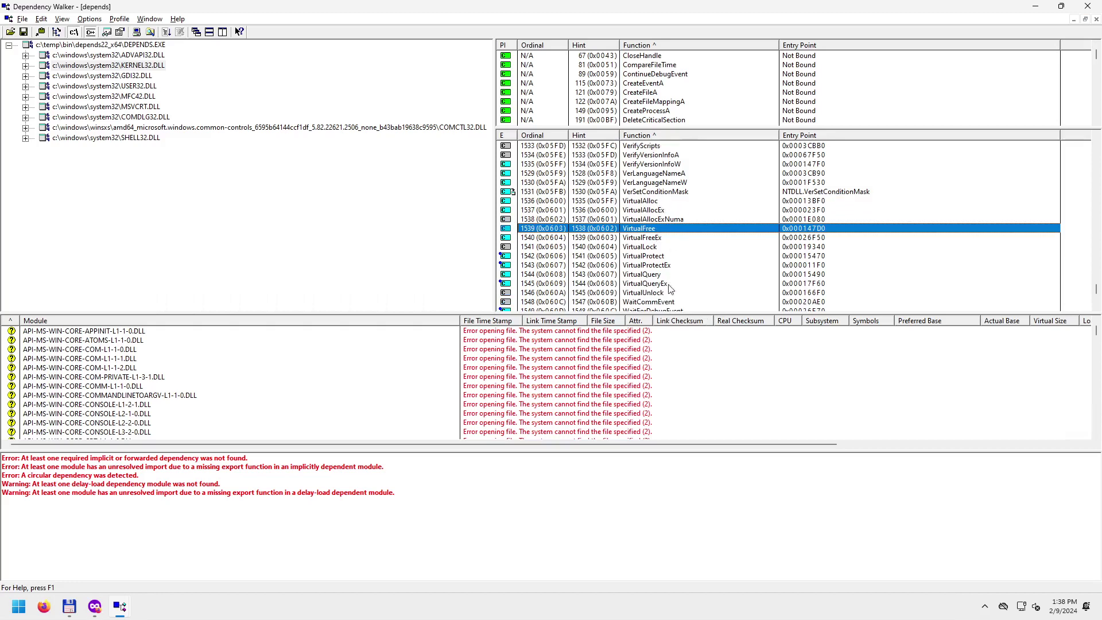
Find the WaitFor exports and select WaitForDebugEvent and WaitForMultipleObjectsEx.
{"action": "scroll", "coordinate": [694, 274], "scroll_direction": "down", "scroll_amount": 2}
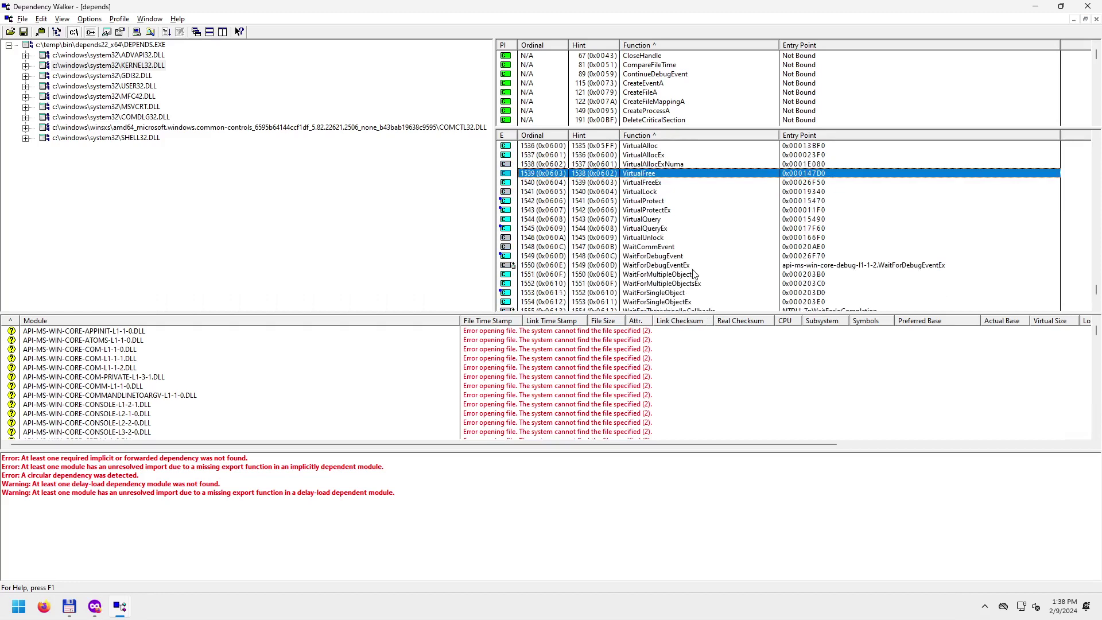
{"action": "scroll", "coordinate": [693, 273], "scroll_direction": "down", "scroll_amount": 1}
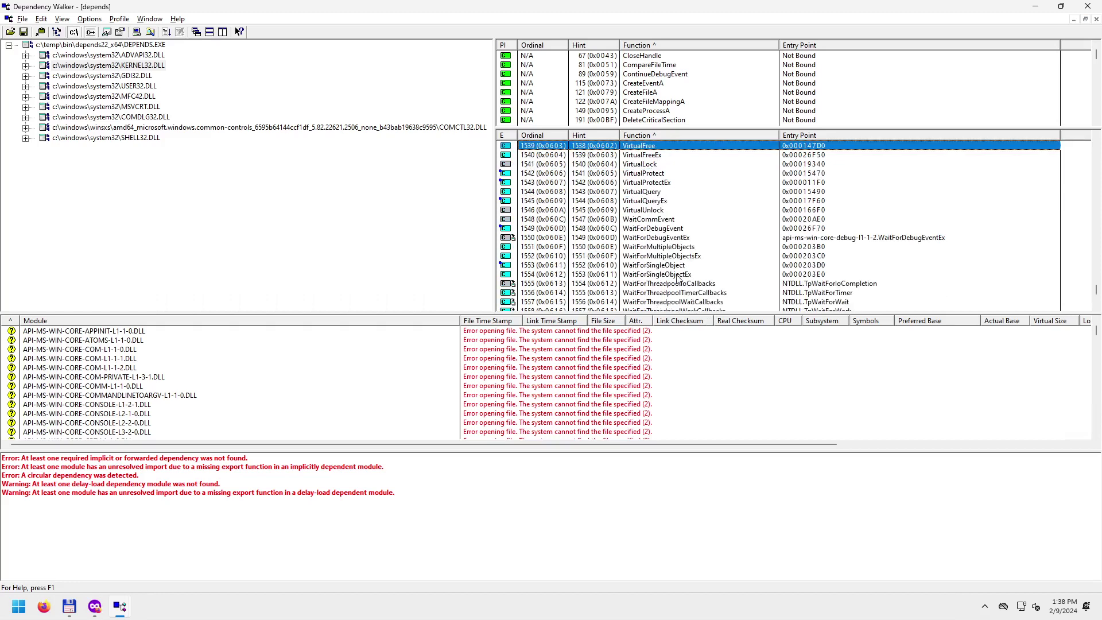
{"action": "left_click", "coordinate": [663, 230]}
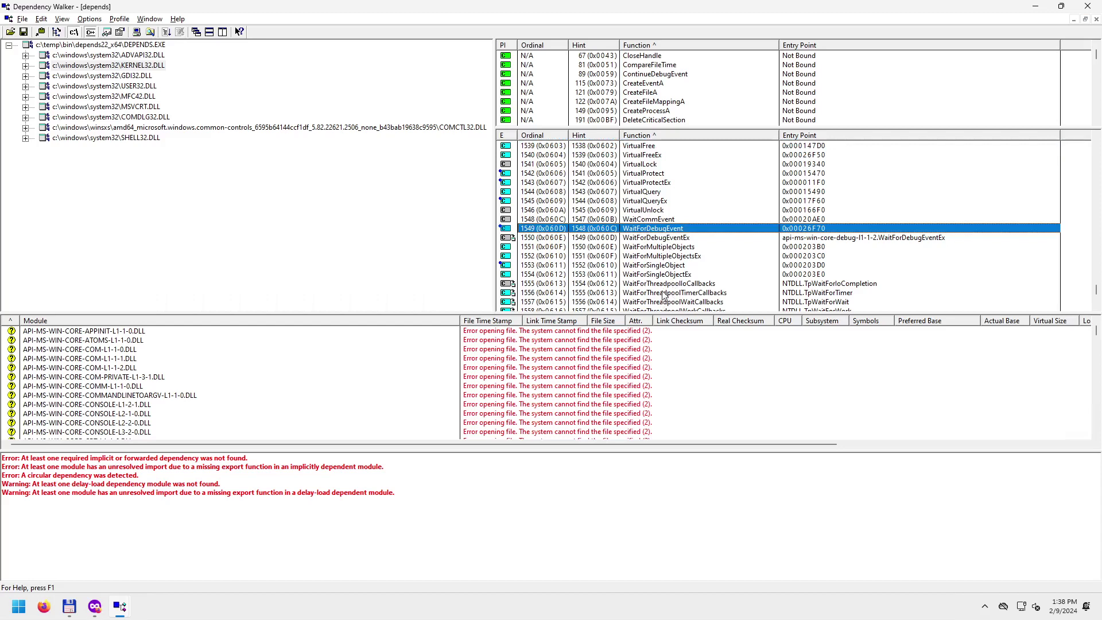
{"action": "left_click", "coordinate": [666, 258]}
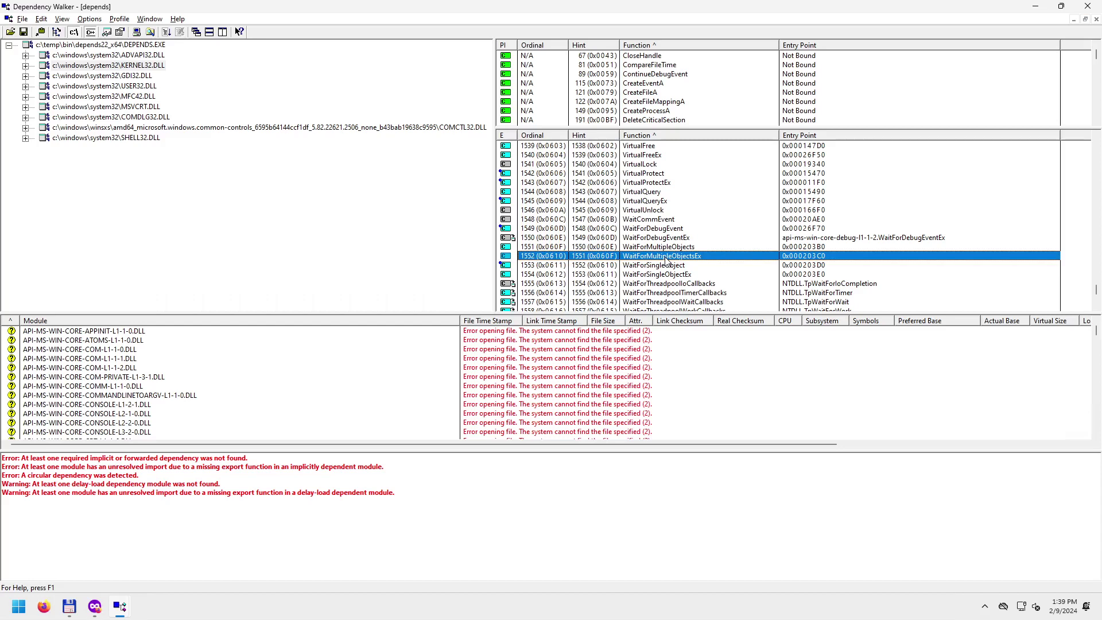
Review the synchronization wait exports, selecting WaitForMultipleObjects, WaitForSingleObject and WaitForMultipleObjectsEx in turn.
{"action": "scroll", "coordinate": [683, 279], "scroll_direction": "down", "scroll_amount": 2}
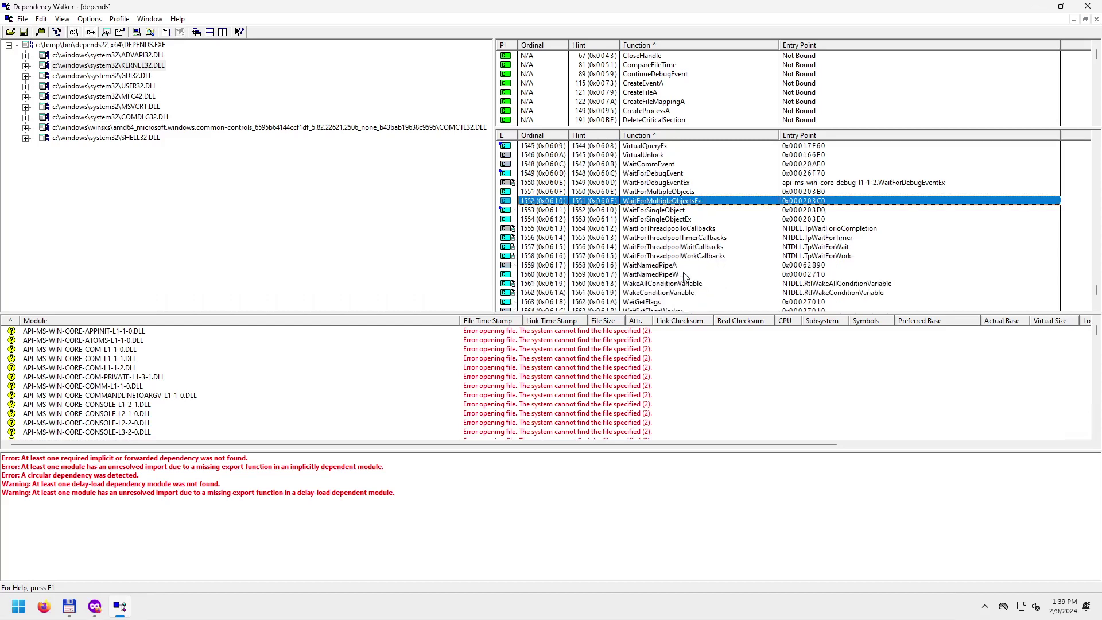
{"action": "scroll", "coordinate": [681, 278], "scroll_direction": "down", "scroll_amount": 1}
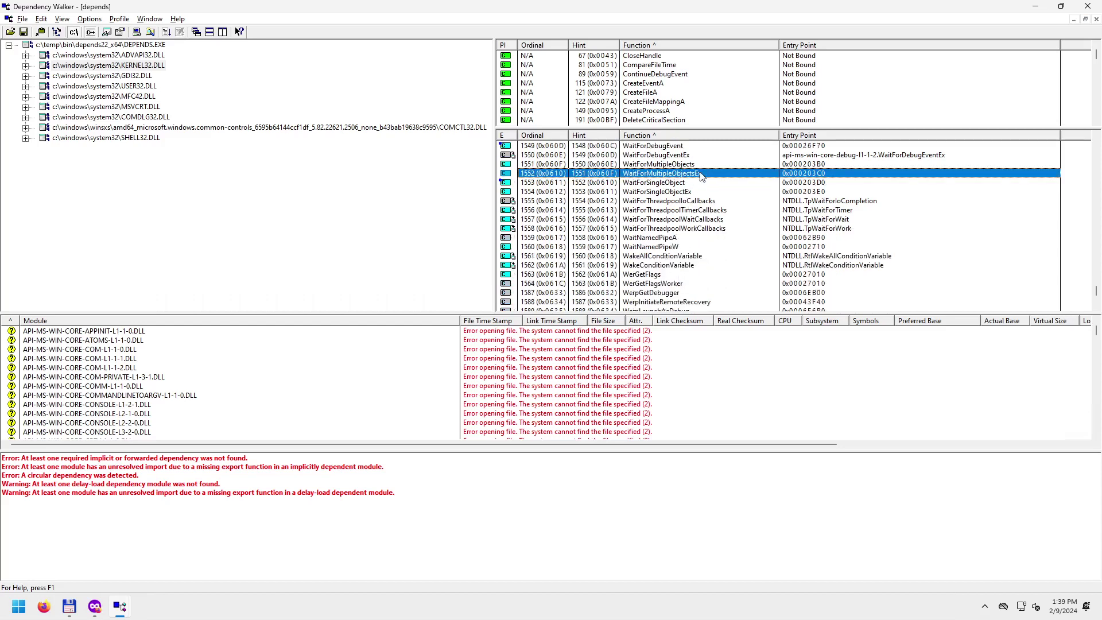
{"action": "scroll", "coordinate": [689, 178], "scroll_direction": "up", "scroll_amount": 1}
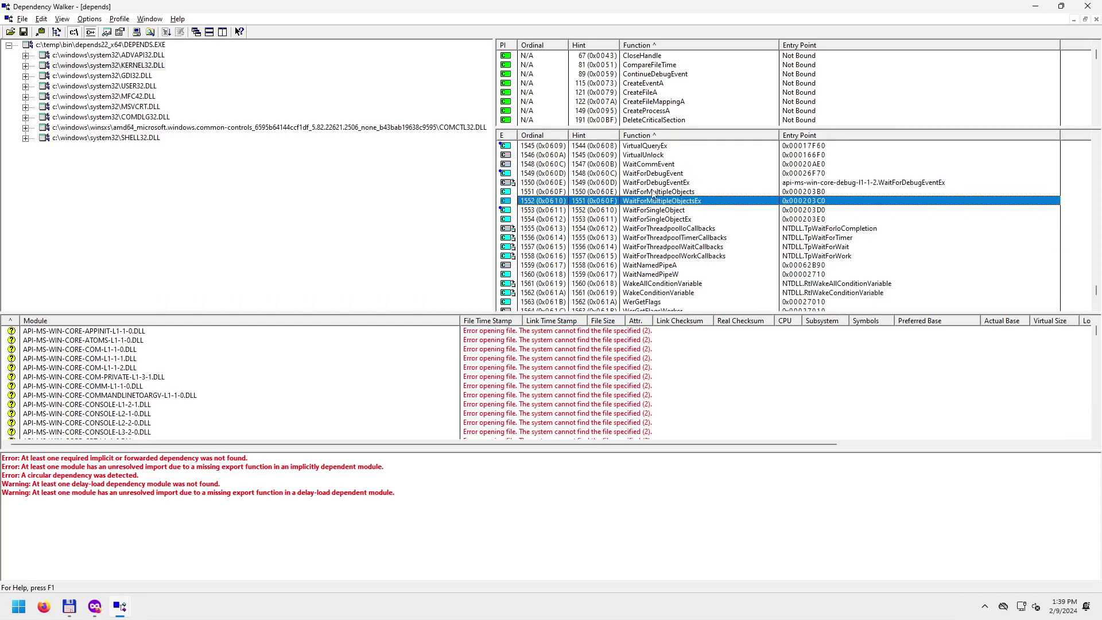
{"action": "left_click", "coordinate": [637, 193]}
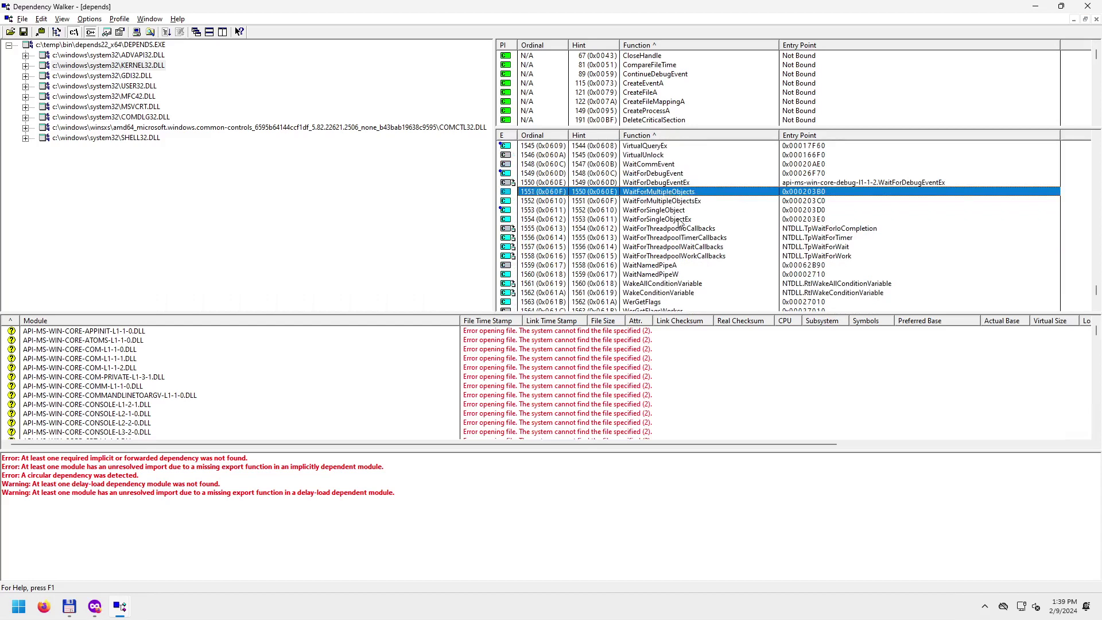
{"action": "left_click", "coordinate": [649, 211]}
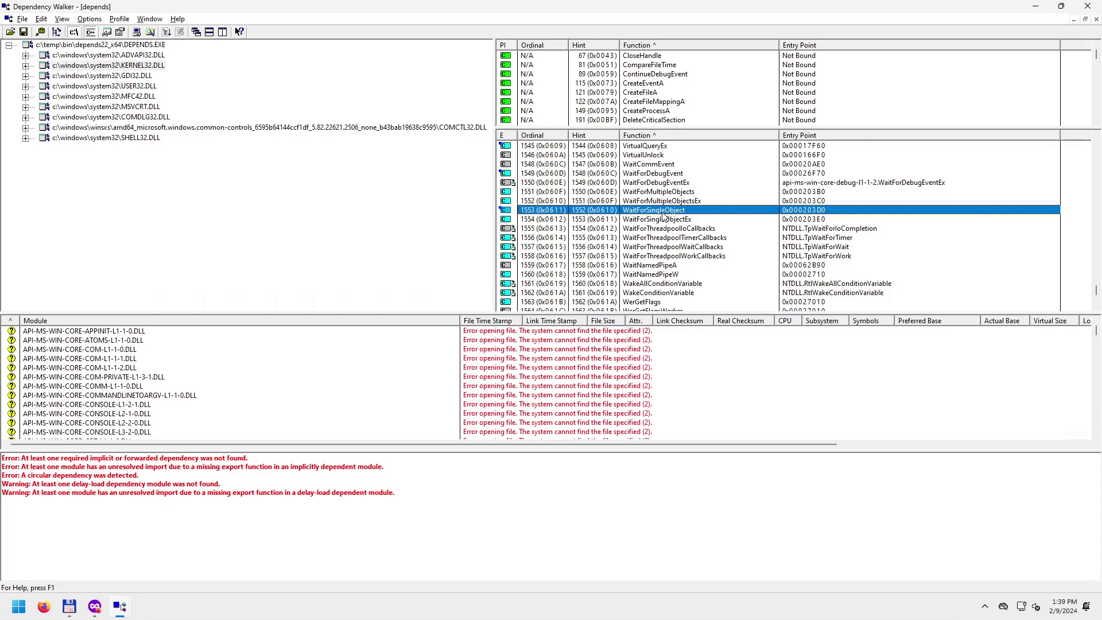
{"action": "left_click", "coordinate": [679, 202]}
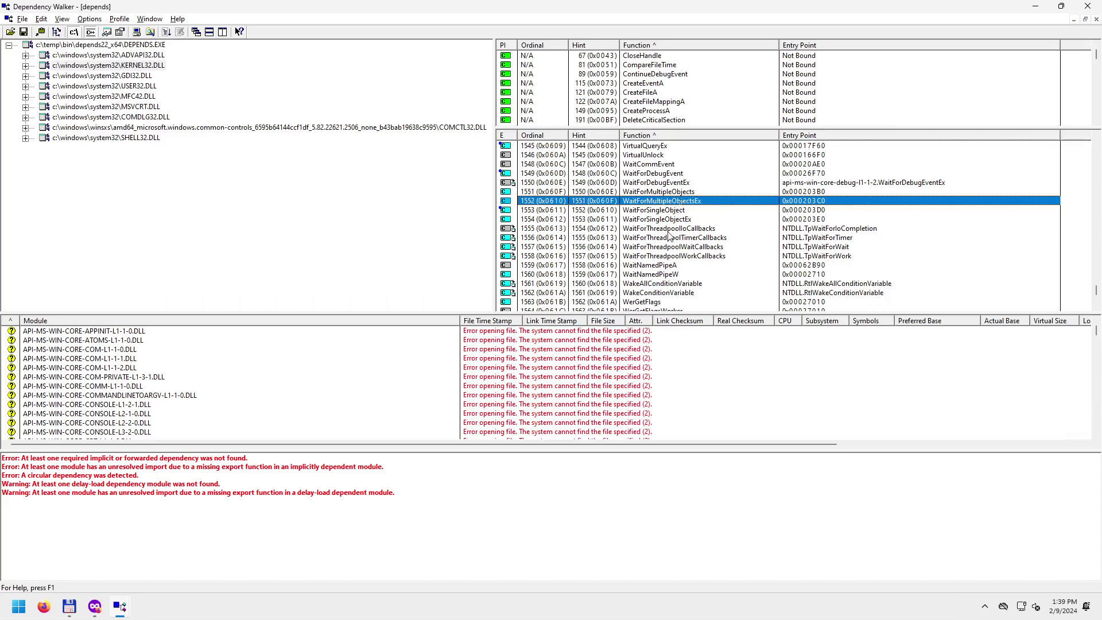
Find the Wer error reporting exports and select WerRegisterRuntimeExceptionModule.
{"action": "scroll", "coordinate": [656, 290], "scroll_direction": "down", "scroll_amount": 1}
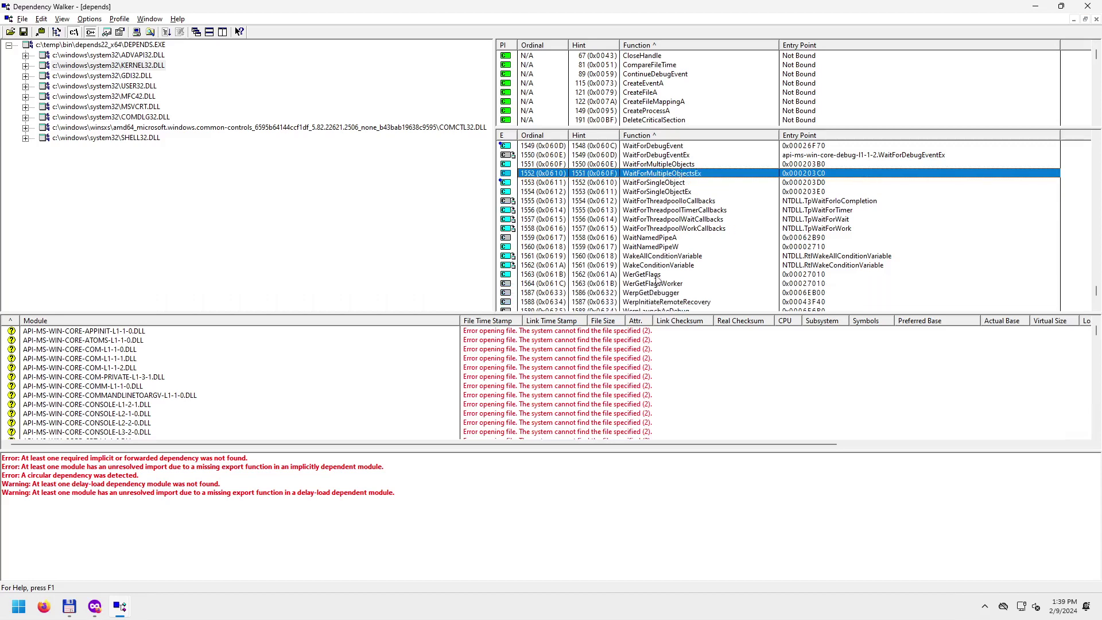
{"action": "scroll", "coordinate": [658, 255], "scroll_direction": "down", "scroll_amount": 1}
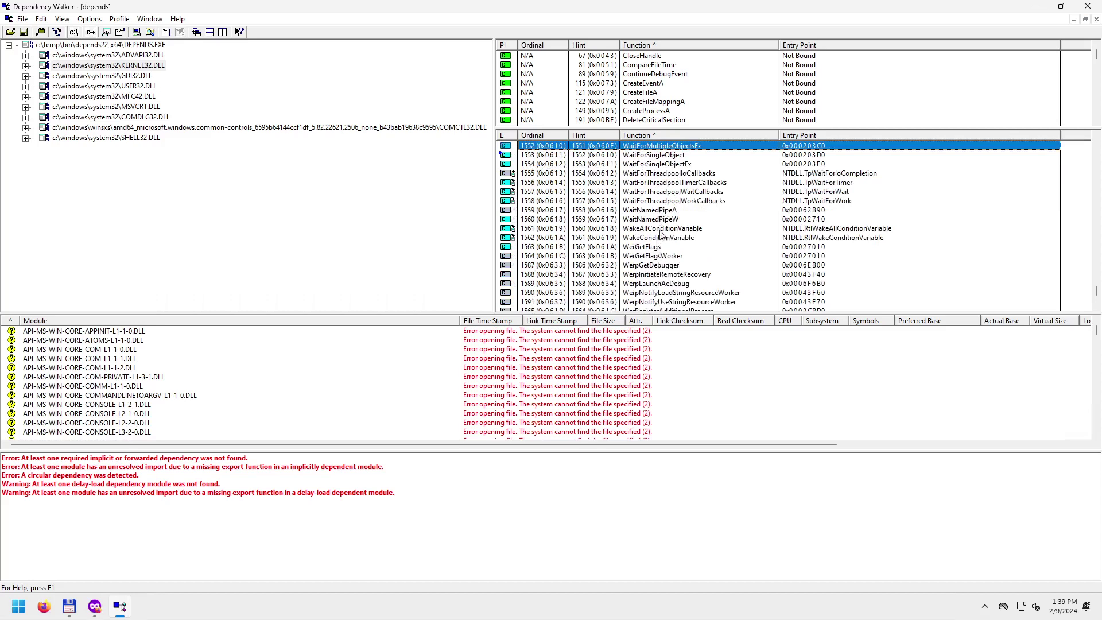
{"action": "scroll", "coordinate": [662, 259], "scroll_direction": "down", "scroll_amount": 3}
{"action": "scroll", "coordinate": [662, 261], "scroll_direction": "down", "scroll_amount": 4}
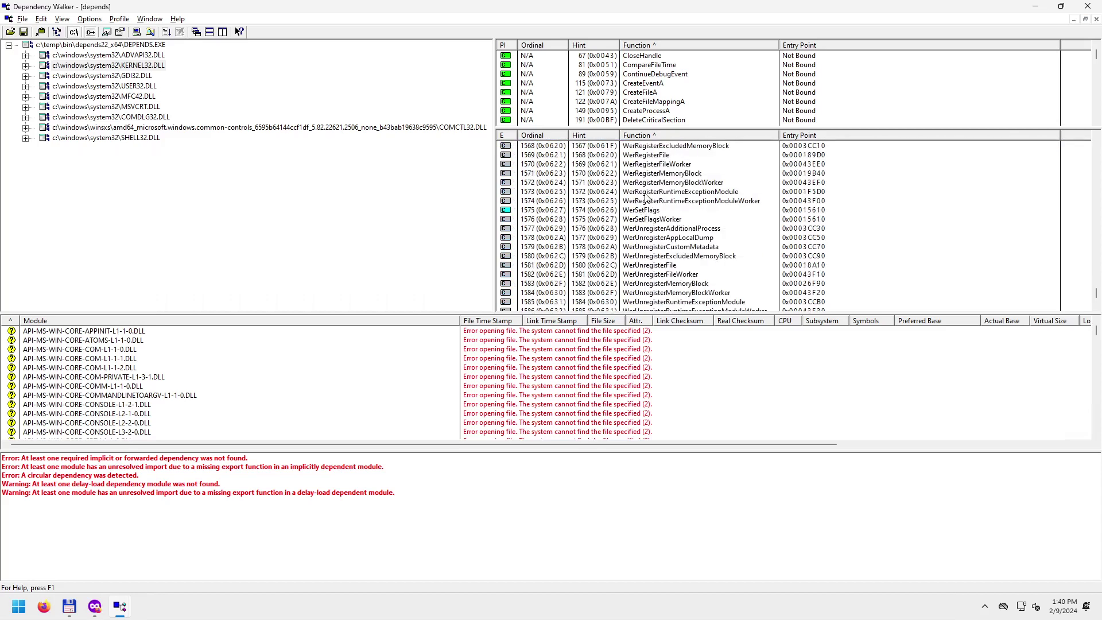
{"action": "left_click", "coordinate": [646, 193]}
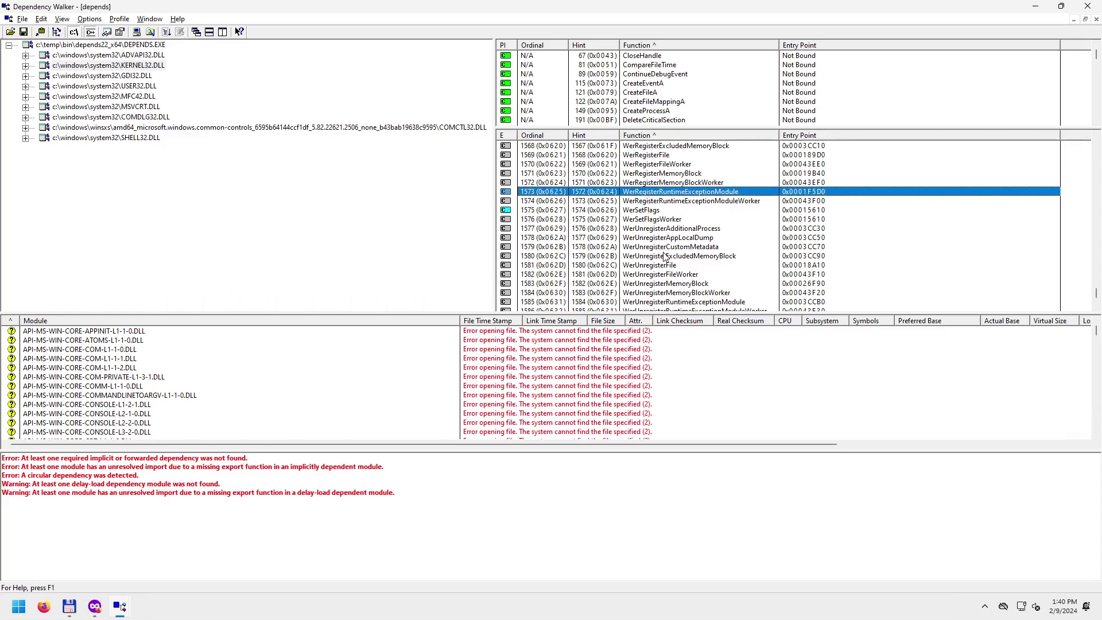
Find the Wow64 exports and select Wow64EnableWow64FsRedirection.
{"action": "scroll", "coordinate": [663, 258], "scroll_direction": "down", "scroll_amount": 4}
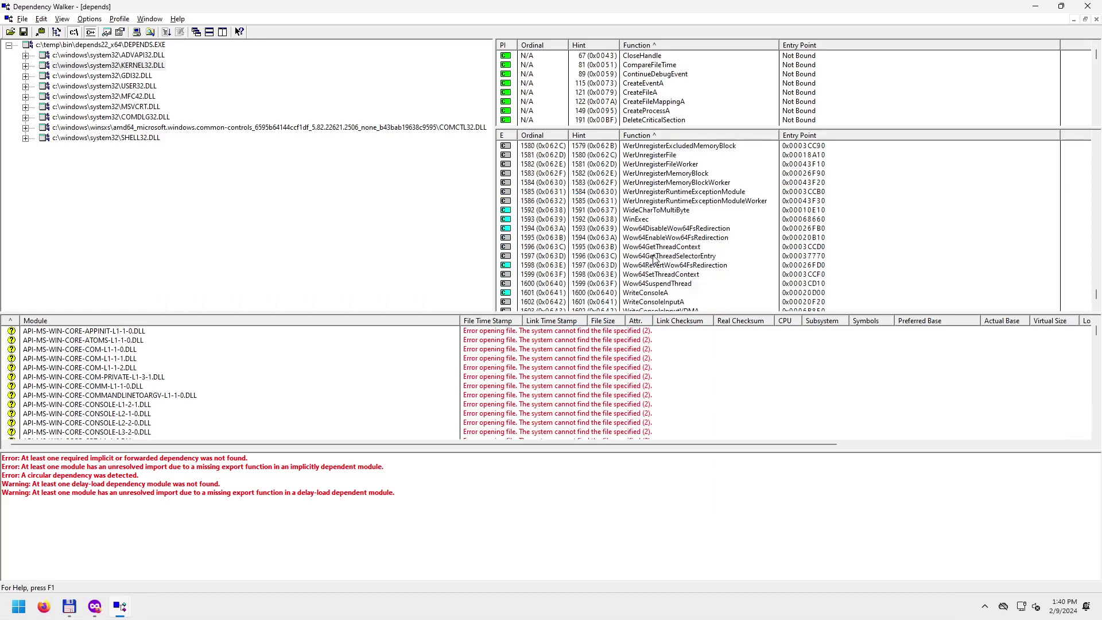
{"action": "scroll", "coordinate": [654, 259], "scroll_direction": "down", "scroll_amount": 2}
{"action": "left_click", "coordinate": [645, 184]}
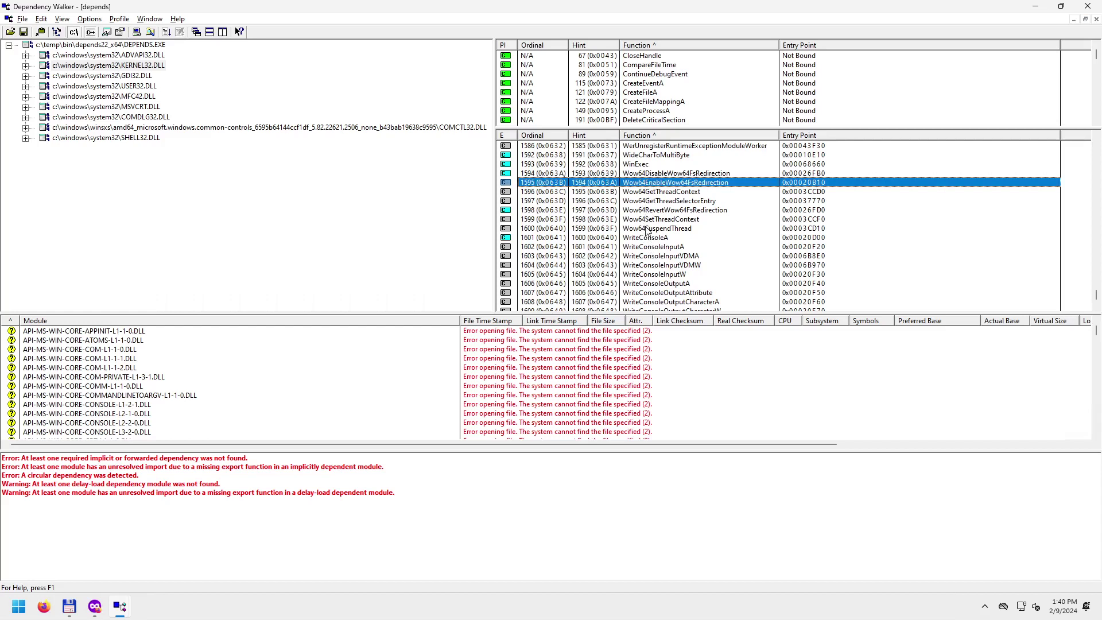
Review the remaining exports to the end of the list, selecting WriteConsoleInputW and WTSGetActiveConsoleSessionId.
{"action": "scroll", "coordinate": [647, 229], "scroll_direction": "down", "scroll_amount": 4}
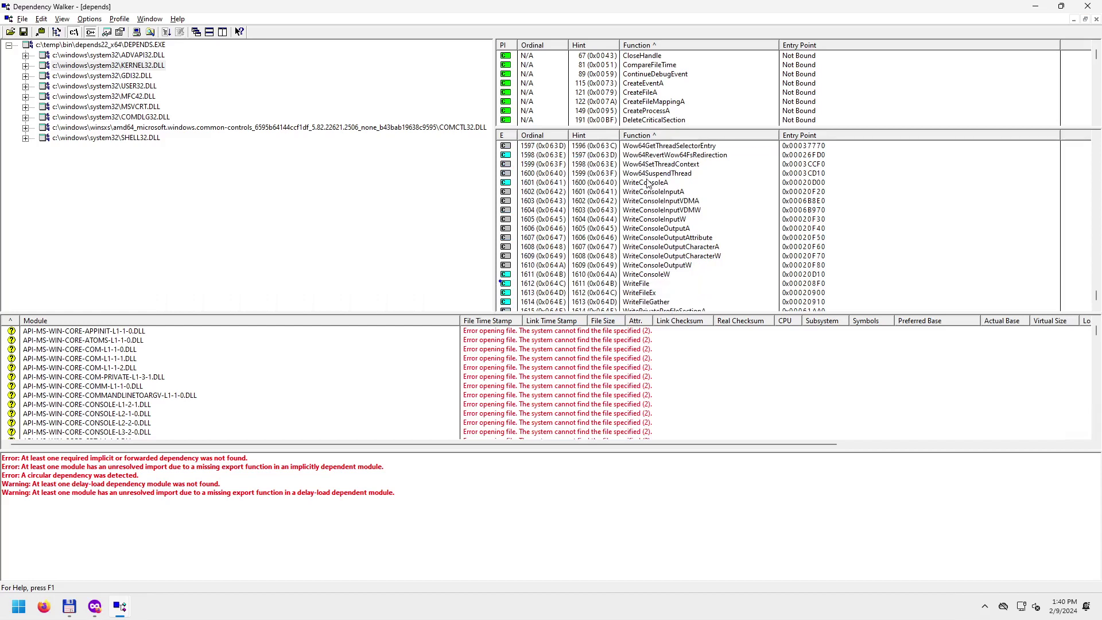
{"action": "left_click", "coordinate": [663, 220]}
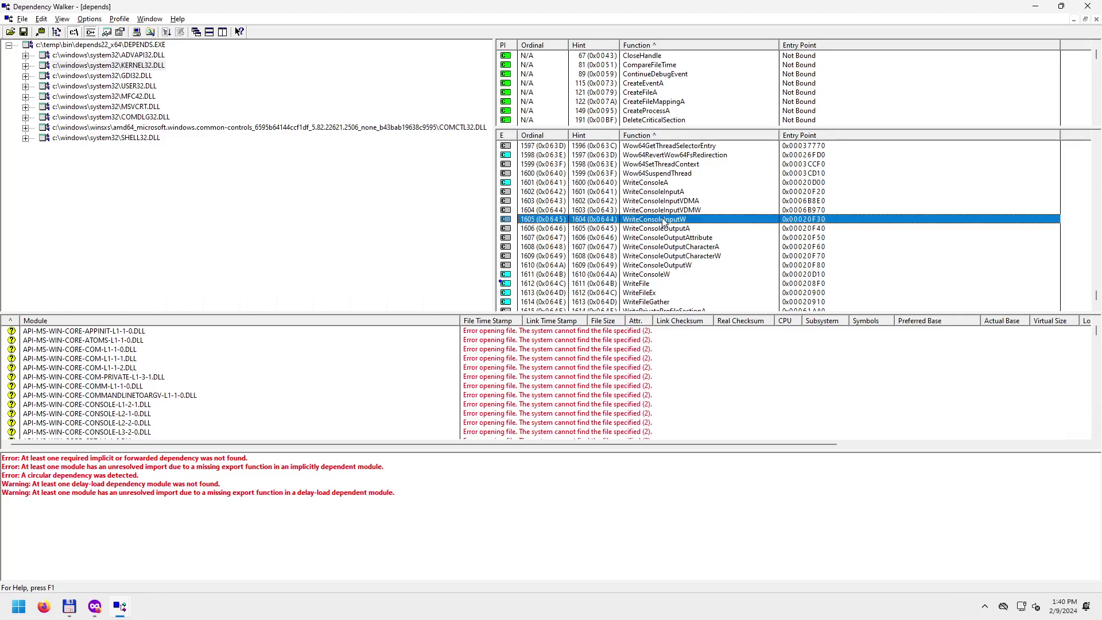
{"action": "scroll", "coordinate": [663, 293], "scroll_direction": "down", "scroll_amount": 2}
{"action": "scroll", "coordinate": [662, 293], "scroll_direction": "down", "scroll_amount": 3}
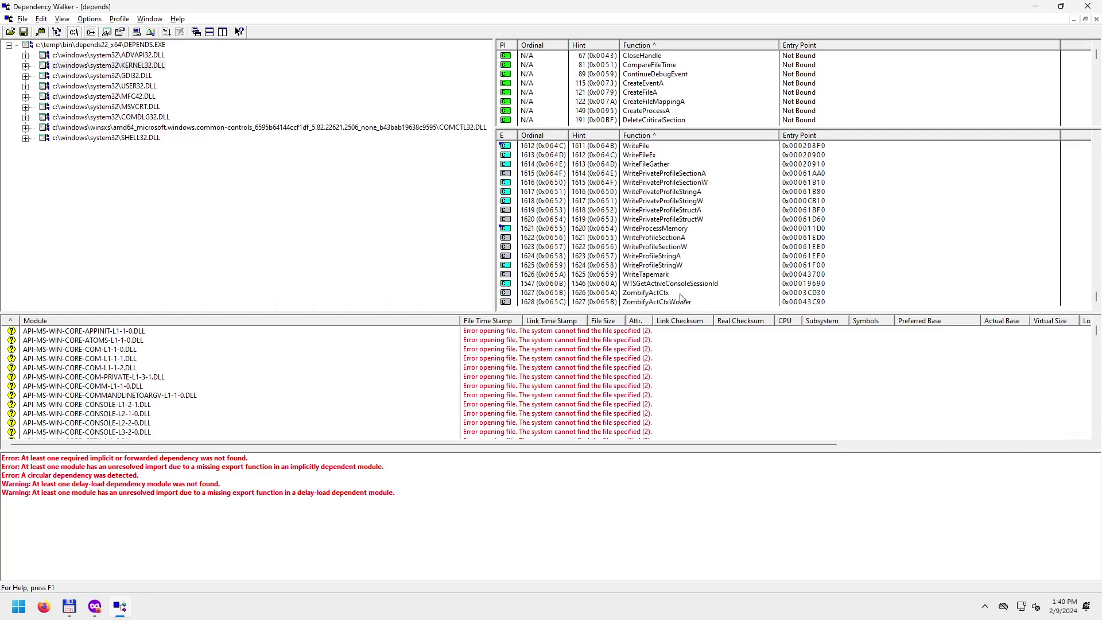
{"action": "left_click", "coordinate": [641, 283]}
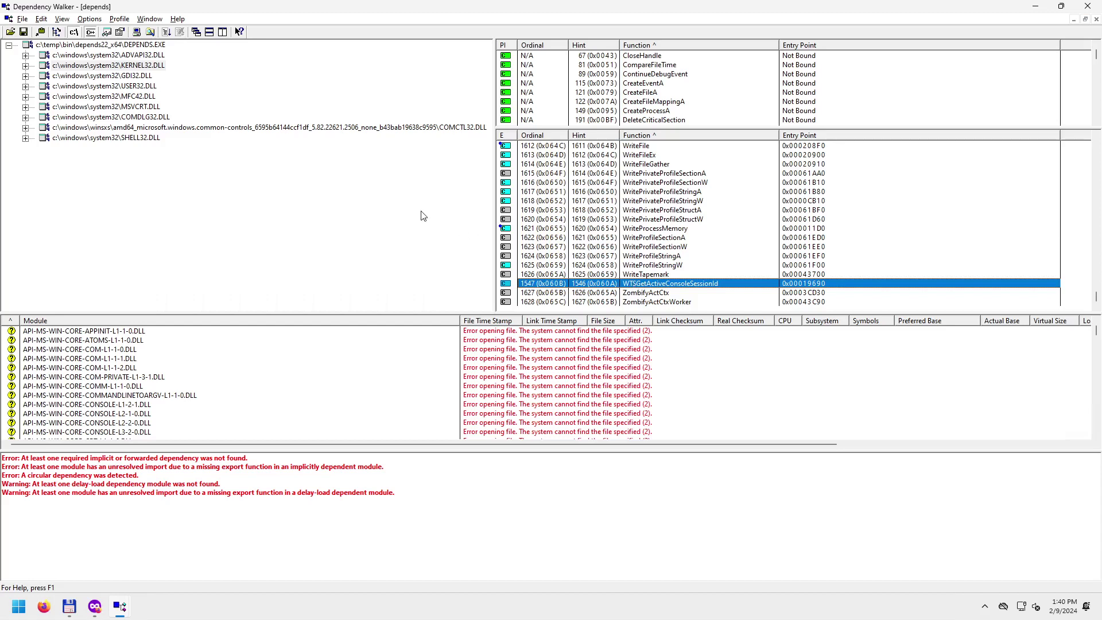
Show the functions of ADVAPI32.DLL and select its AbortSystemShutdownW export.
{"action": "left_click", "coordinate": [145, 56]}
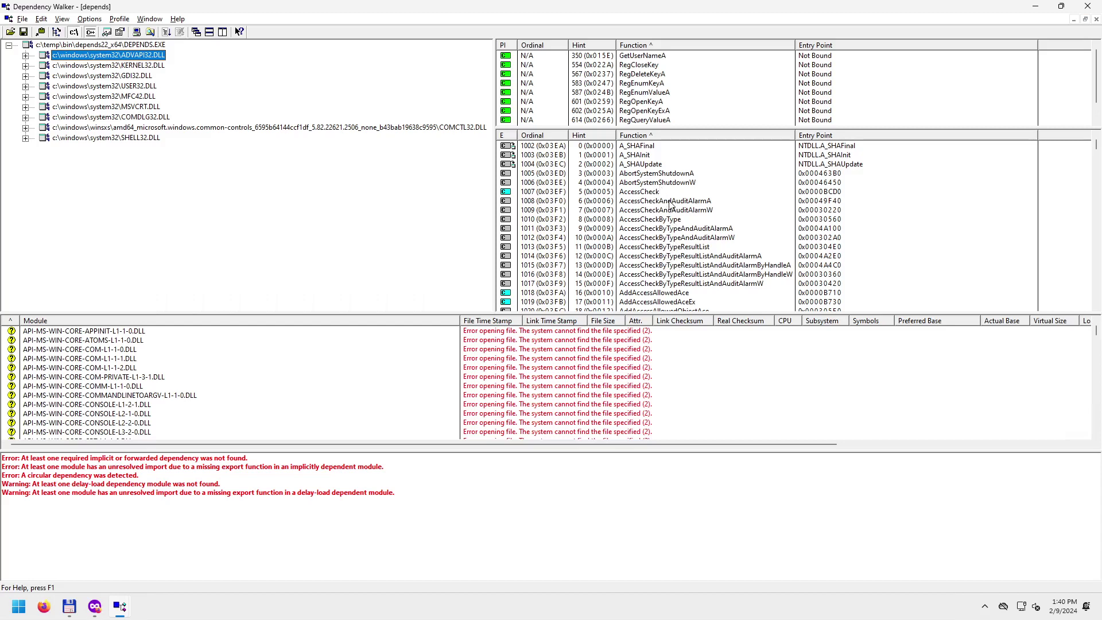
{"action": "left_click", "coordinate": [657, 182]}
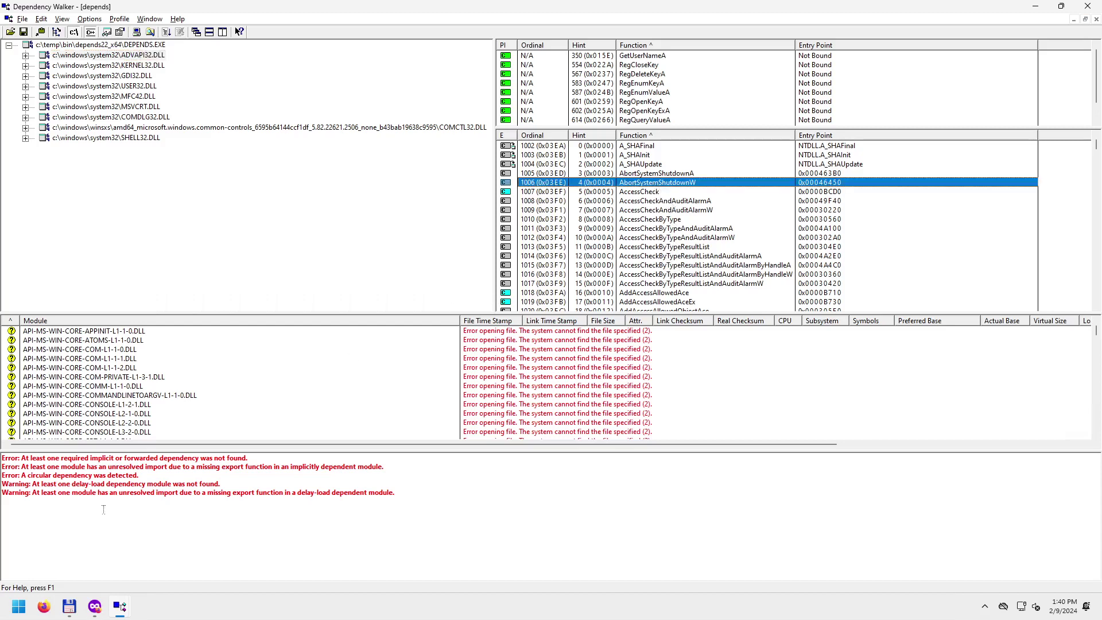
Switch to Total Commander and run cmd to open a command prompt in the depends22_x64 folder.
{"action": "left_click", "coordinate": [69, 607]}
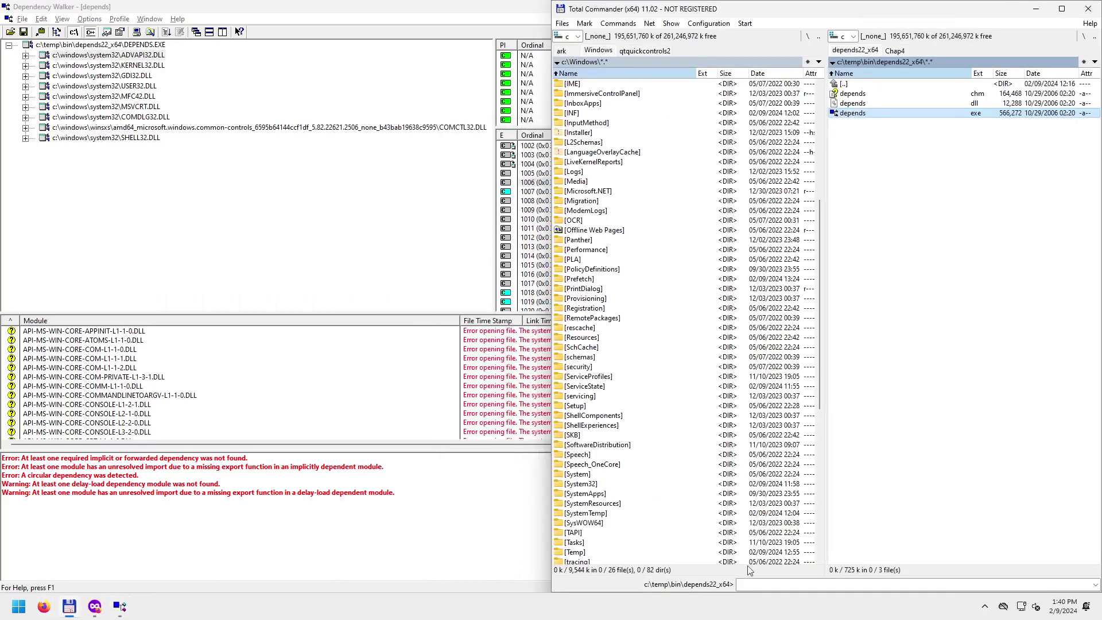
{"action": "left_click", "coordinate": [761, 587]}
{"action": "type", "text": "cmd"}
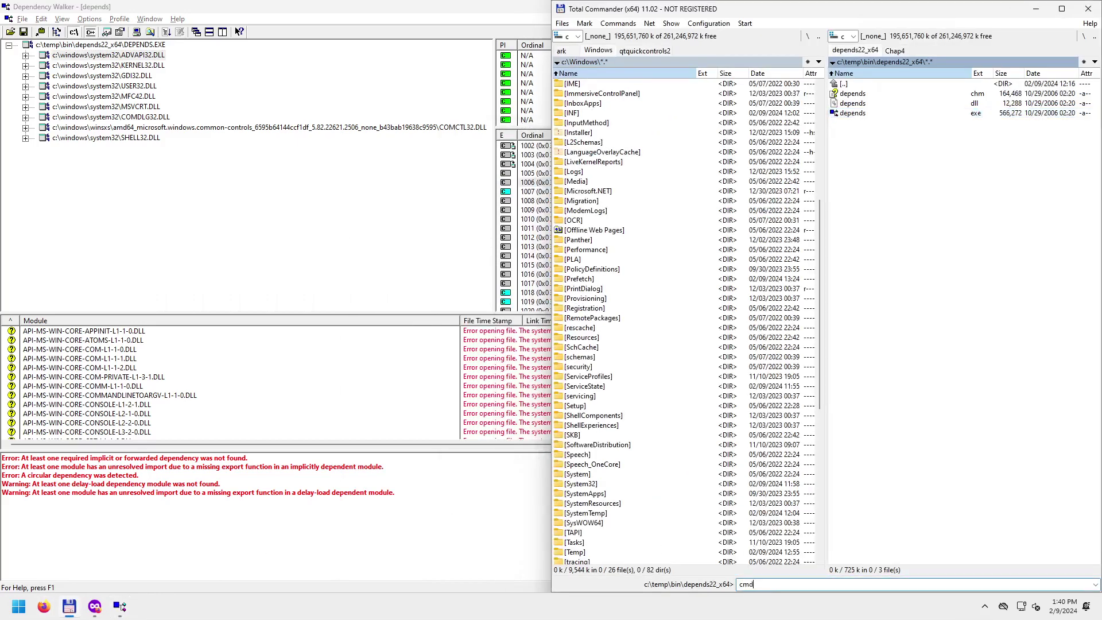
{"action": "key", "text": "Return"}
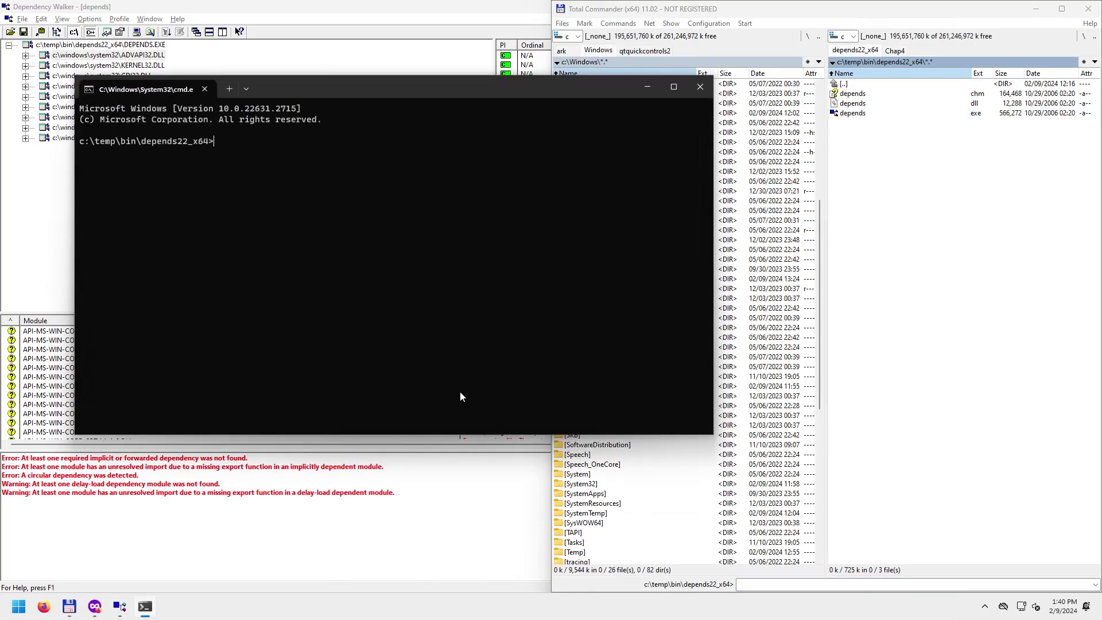
Run shutdown /? to review the shutdown command's options, including aborting a shutdown, and close the command prompt.
{"action": "type", "text": "shutdown /?"}
{"action": "key", "text": "Return"}
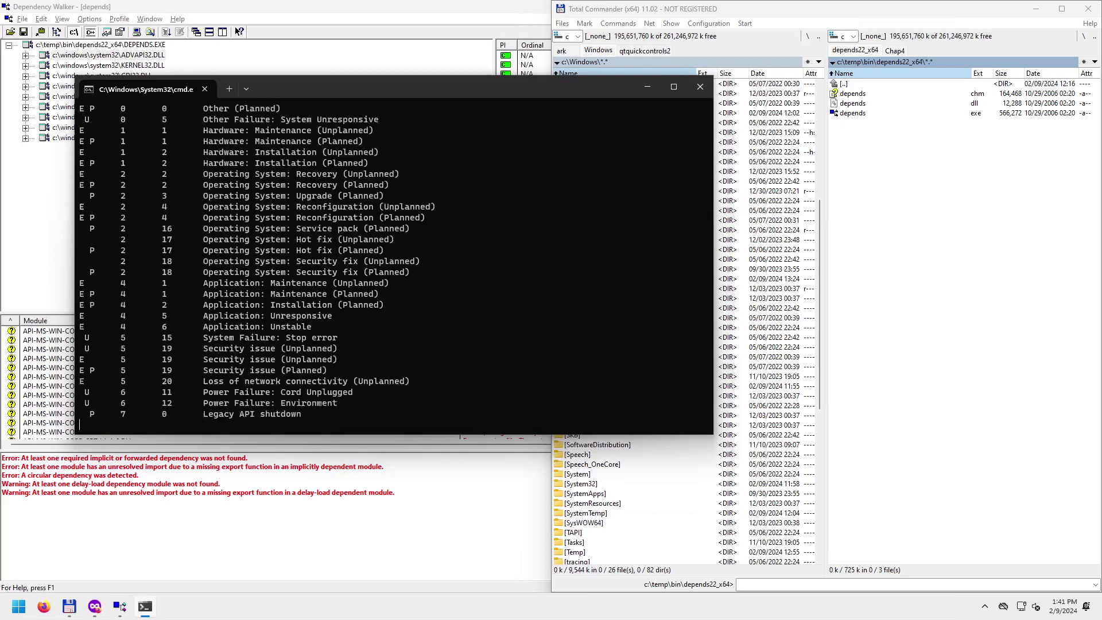
{"action": "scroll", "coordinate": [527, 341], "scroll_direction": "up", "scroll_amount": 15}
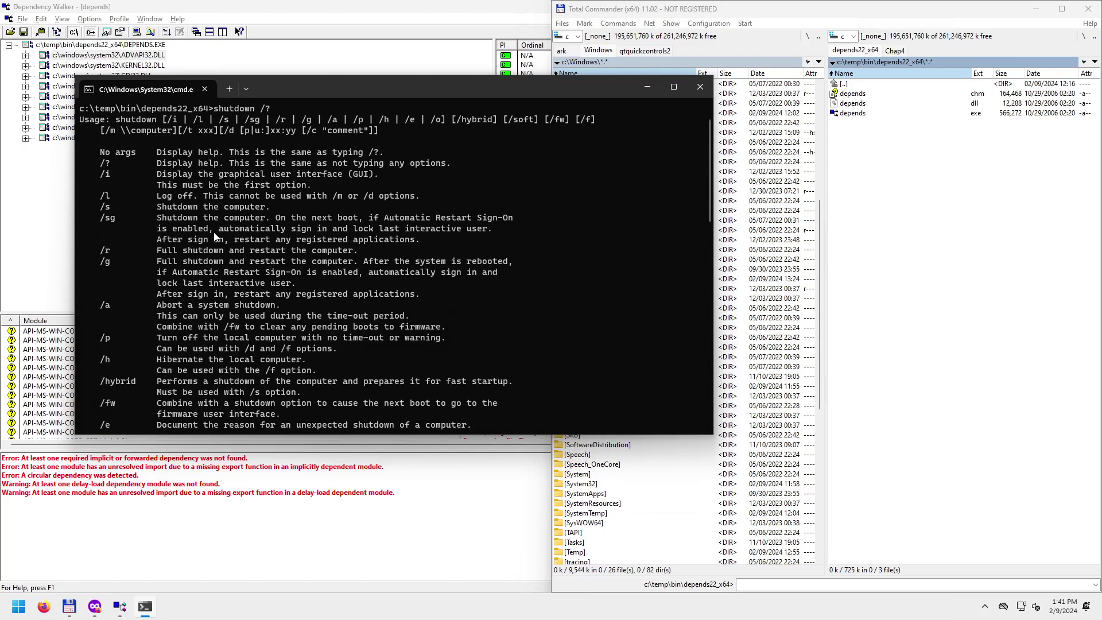
{"action": "scroll", "coordinate": [213, 232], "scroll_direction": "down", "scroll_amount": 6}
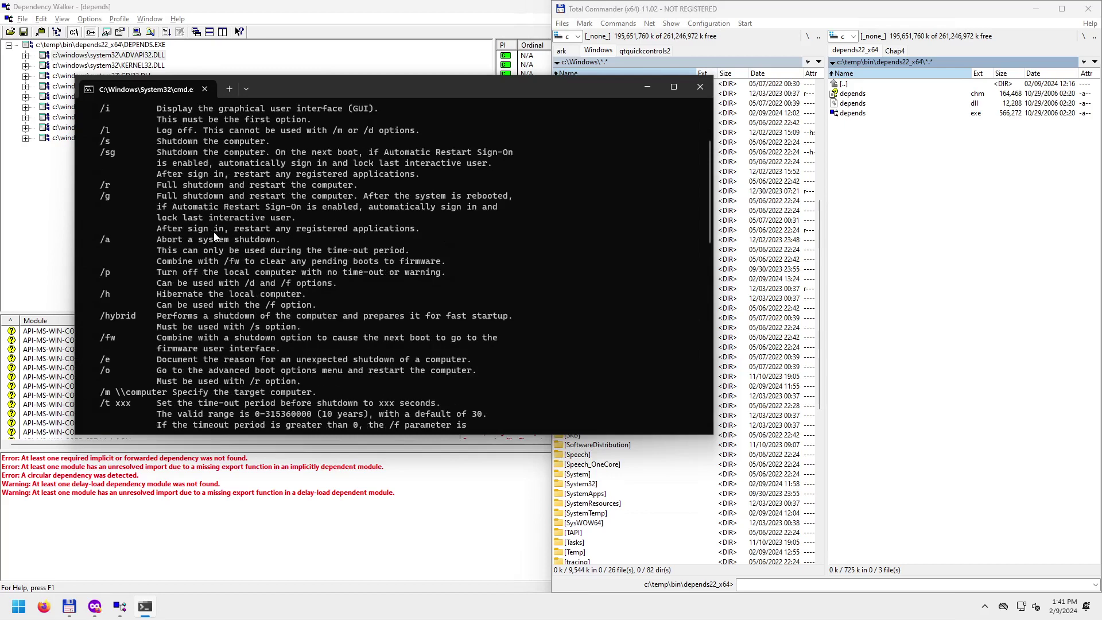
{"action": "scroll", "coordinate": [213, 232], "scroll_direction": "up", "scroll_amount": 5}
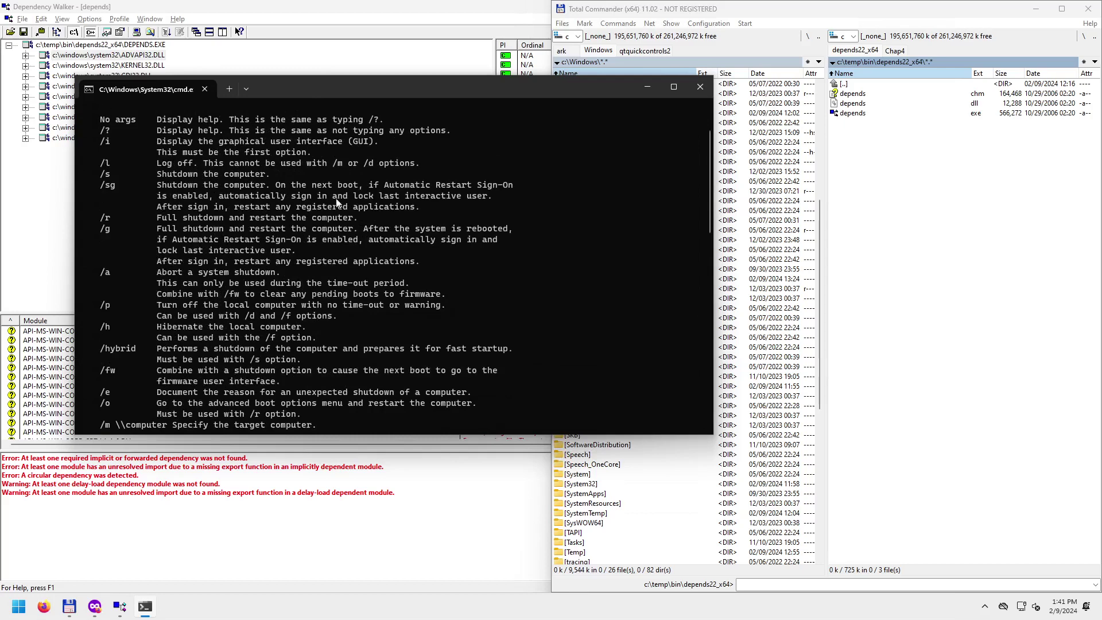
{"action": "left_click", "coordinate": [701, 87]}
Return to Dependency Walker and examine ADVAPI32.DLL's access control entry exports, selecting AddAce, AddAuditAccessAce, AddConditionalAce and AddMandatoryAce.
{"action": "double_click", "coordinate": [505, 11]}
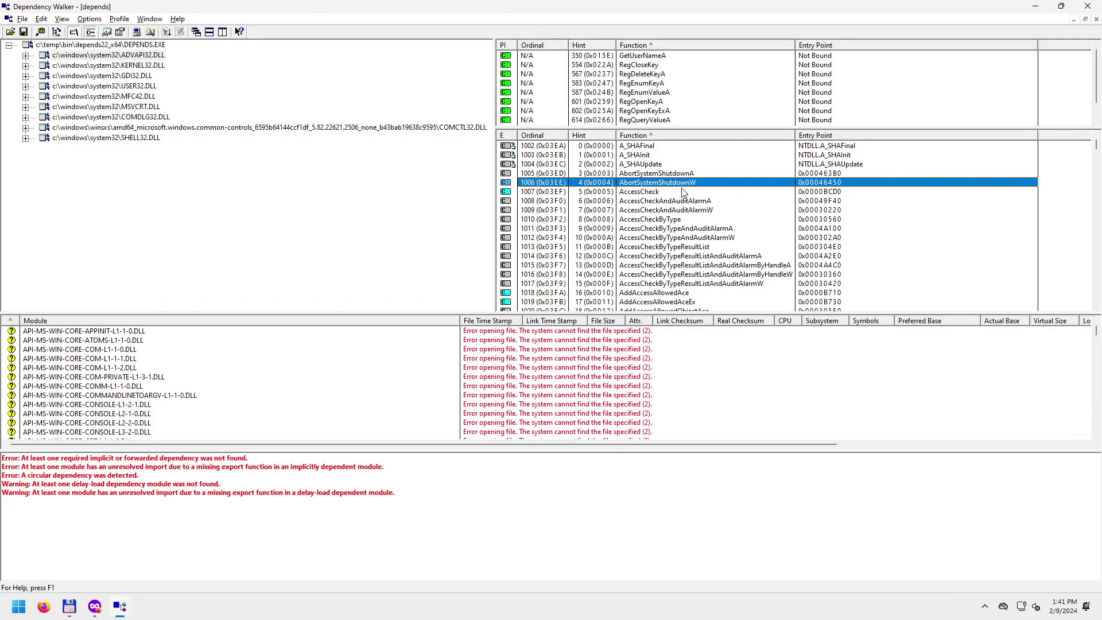
{"action": "scroll", "coordinate": [660, 280], "scroll_direction": "down", "scroll_amount": 3}
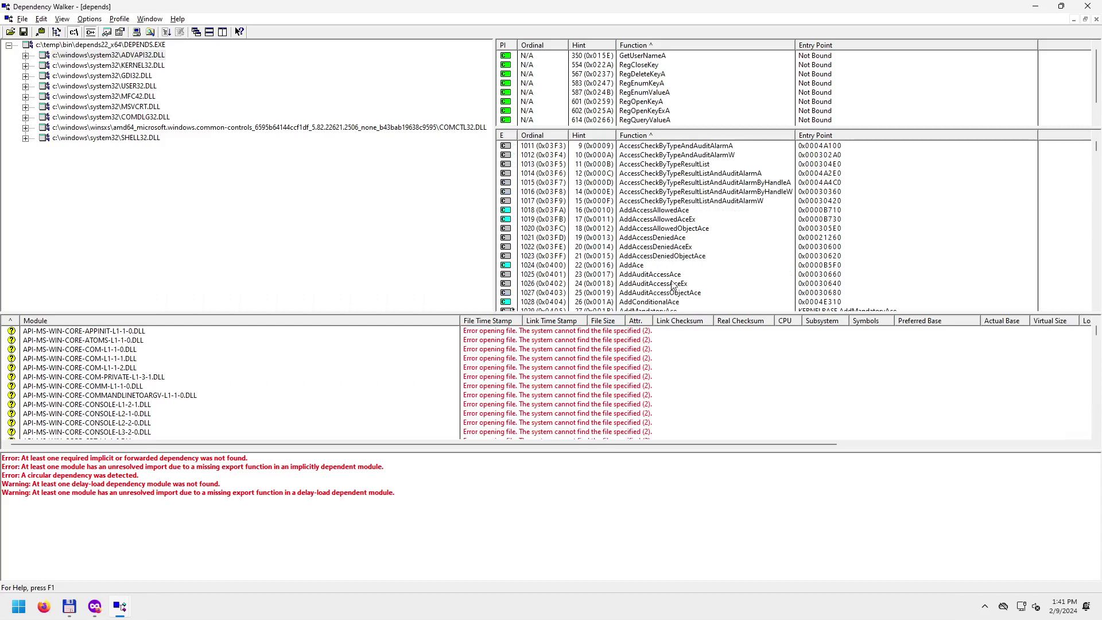
{"action": "scroll", "coordinate": [673, 286], "scroll_direction": "down", "scroll_amount": 1}
{"action": "left_click", "coordinate": [647, 238]}
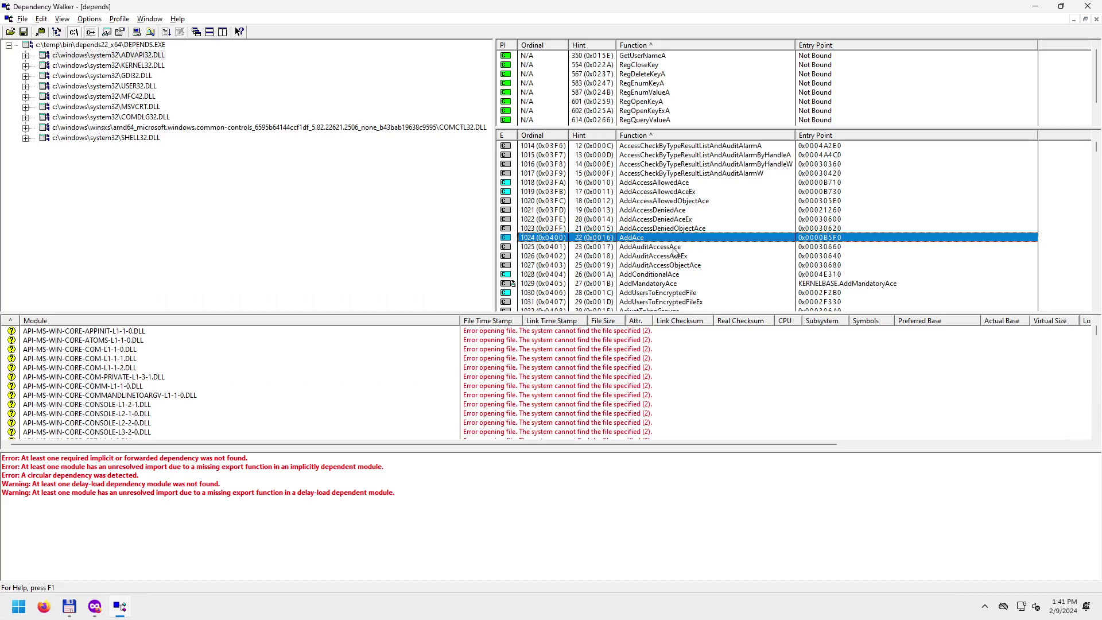
{"action": "left_click", "coordinate": [671, 247]}
{"action": "left_click", "coordinate": [674, 274]}
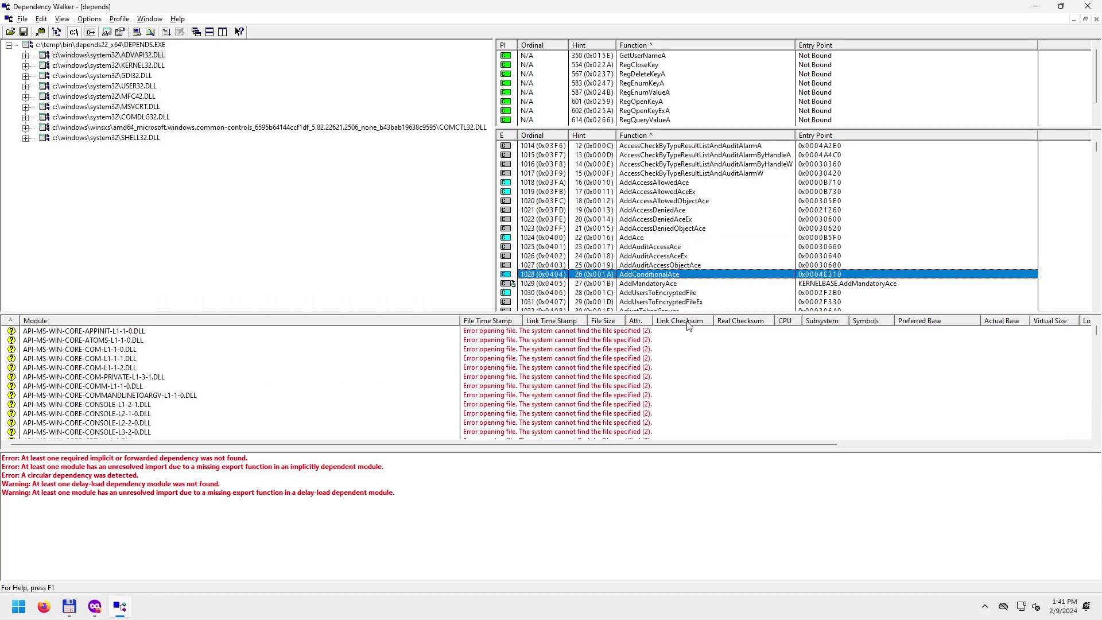
{"action": "left_click", "coordinate": [678, 284]}
Find the token adjustment exports of ADVAPI32.DLL and select AdjustTokenGroups.
{"action": "scroll", "coordinate": [705, 310], "scroll_direction": "down", "scroll_amount": 2}
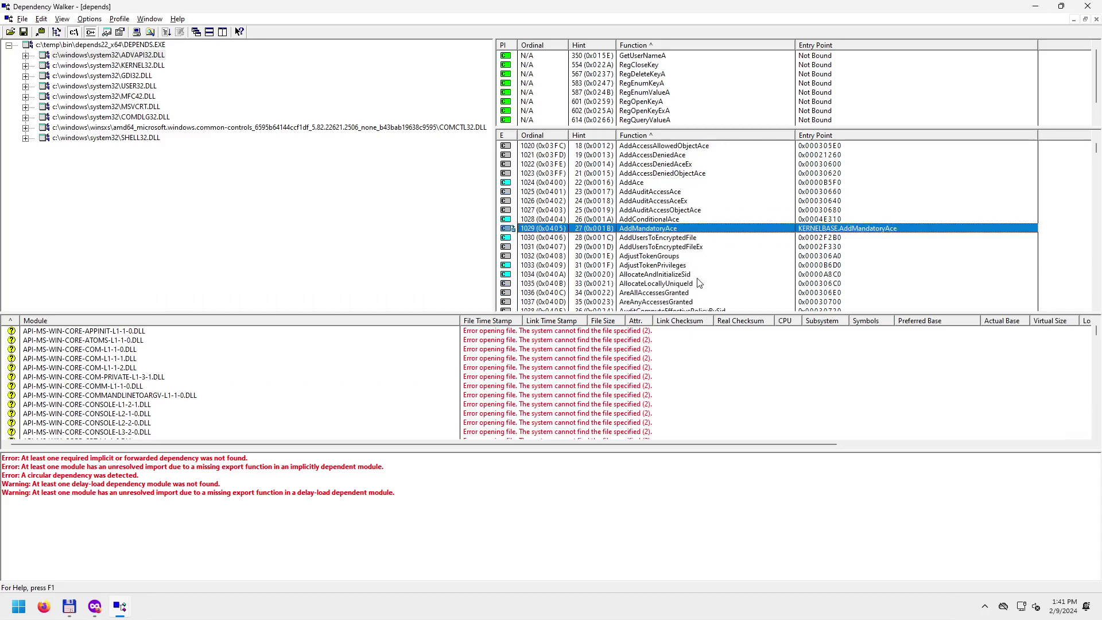
{"action": "scroll", "coordinate": [697, 279], "scroll_direction": "down", "scroll_amount": 2}
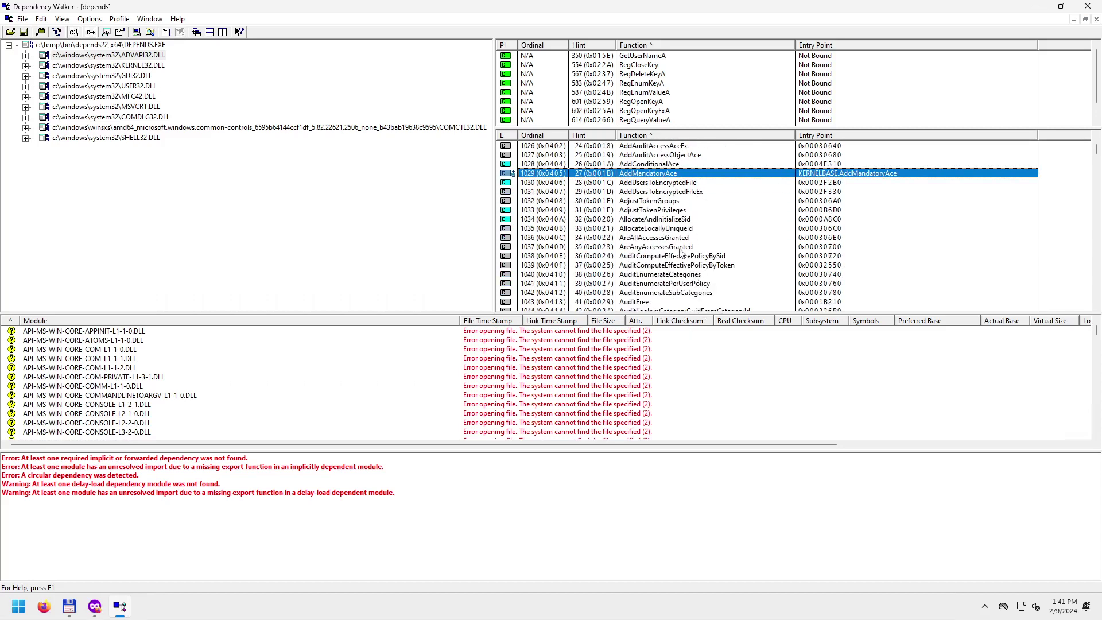
{"action": "left_click", "coordinate": [665, 202]}
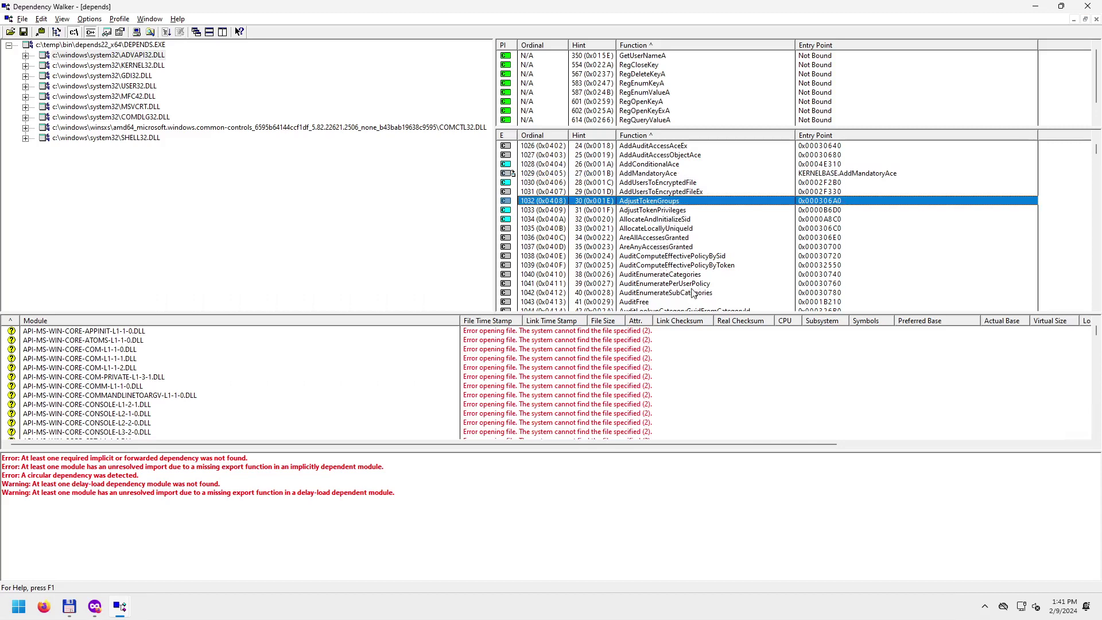
Review the Audit exports of ADVAPI32.DLL, continuing to the start of the BaseReg functions.
{"action": "scroll", "coordinate": [691, 294], "scroll_direction": "down", "scroll_amount": 2}
{"action": "scroll", "coordinate": [661, 259], "scroll_direction": "down", "scroll_amount": 2}
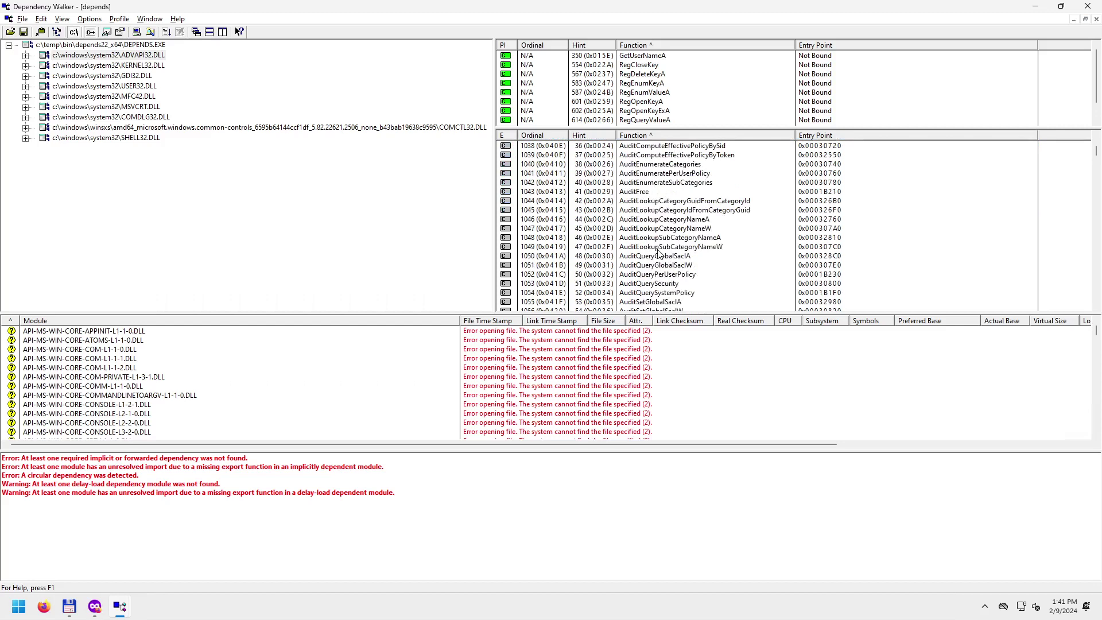
{"action": "scroll", "coordinate": [683, 235], "scroll_direction": "down", "scroll_amount": 1}
{"action": "scroll", "coordinate": [679, 255], "scroll_direction": "down", "scroll_amount": 1}
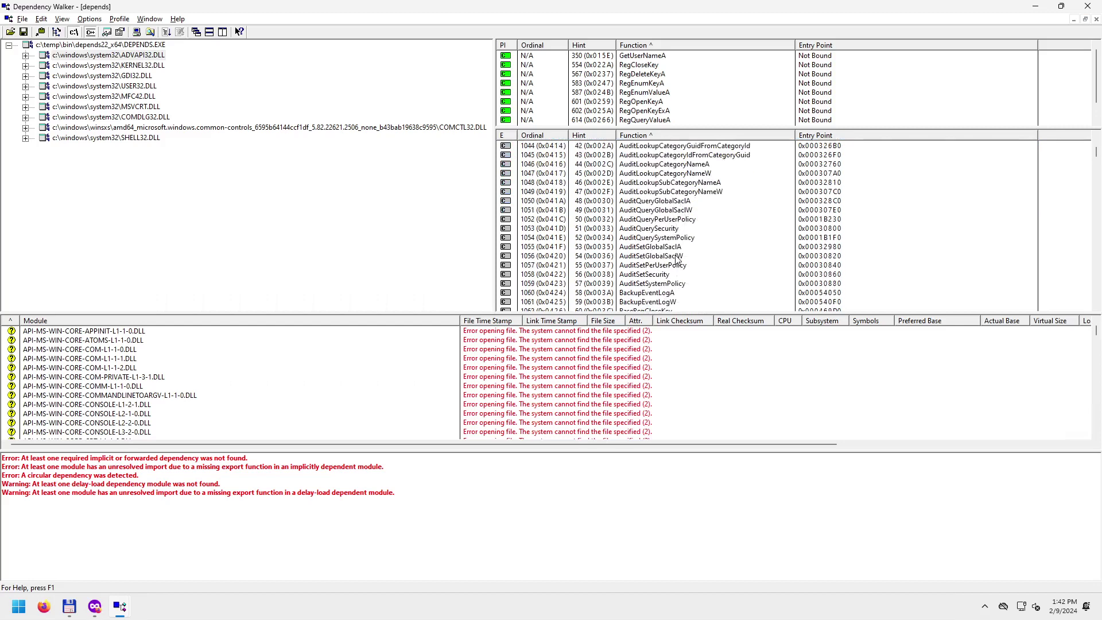
{"action": "scroll", "coordinate": [677, 259], "scroll_direction": "down", "scroll_amount": 2}
{"action": "scroll", "coordinate": [677, 262], "scroll_direction": "down", "scroll_amount": 1}
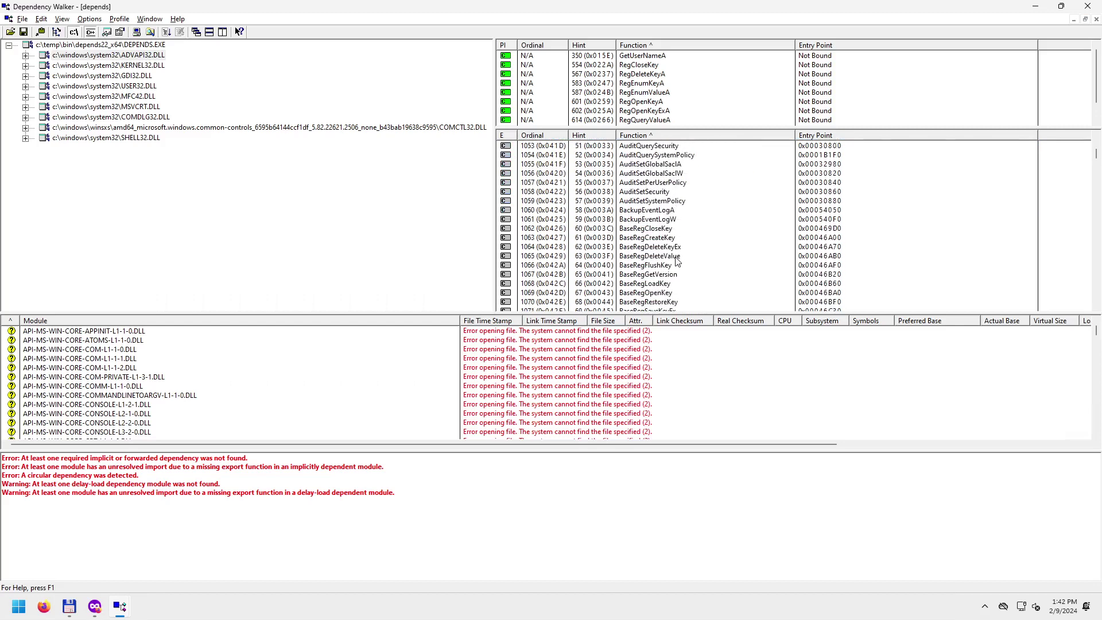
Review the BaseReg and Build exports, selecting BuildImpersonateTrusteeW and BuildTrusteeWithSidA.
{"action": "scroll", "coordinate": [681, 241], "scroll_direction": "down", "scroll_amount": 3}
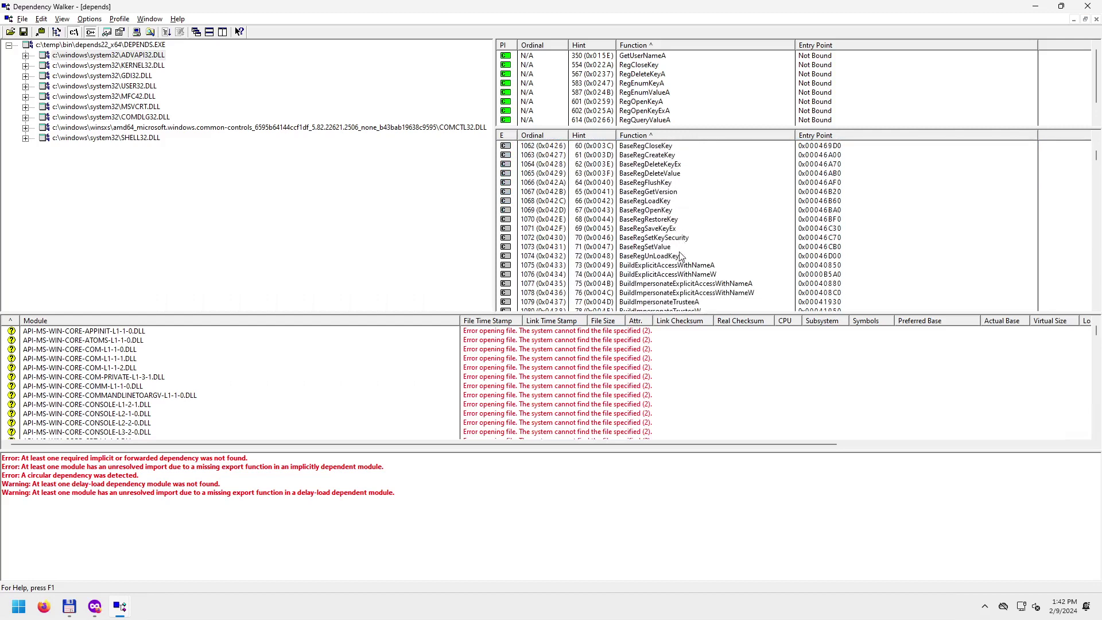
{"action": "scroll", "coordinate": [682, 253], "scroll_direction": "down", "scroll_amount": 2}
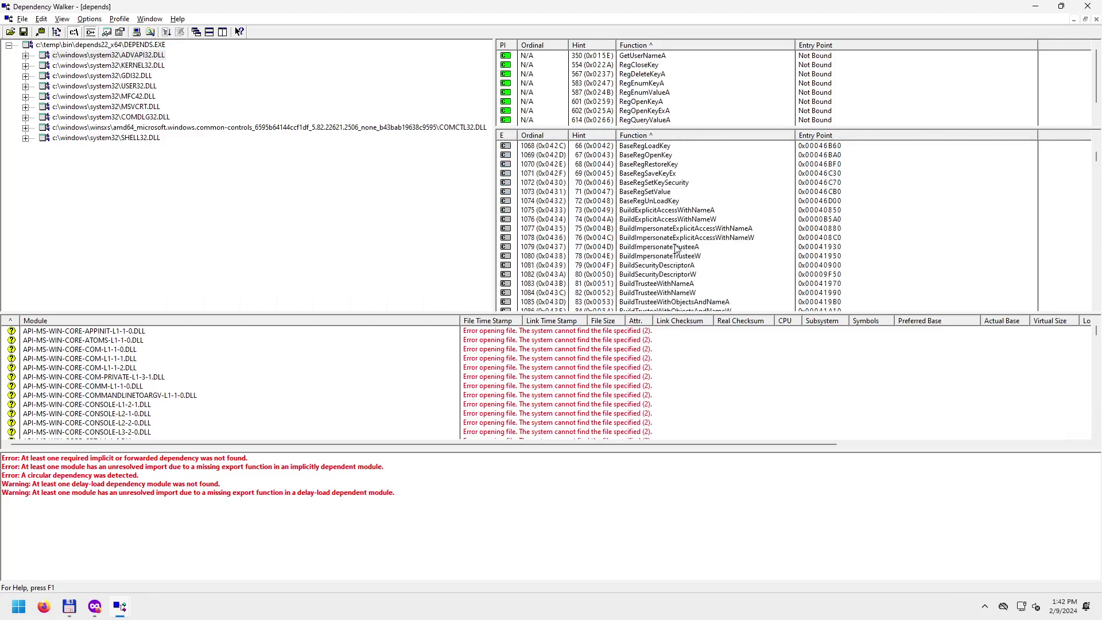
{"action": "scroll", "coordinate": [676, 248], "scroll_direction": "down", "scroll_amount": 1}
{"action": "scroll", "coordinate": [671, 251], "scroll_direction": "down", "scroll_amount": 2}
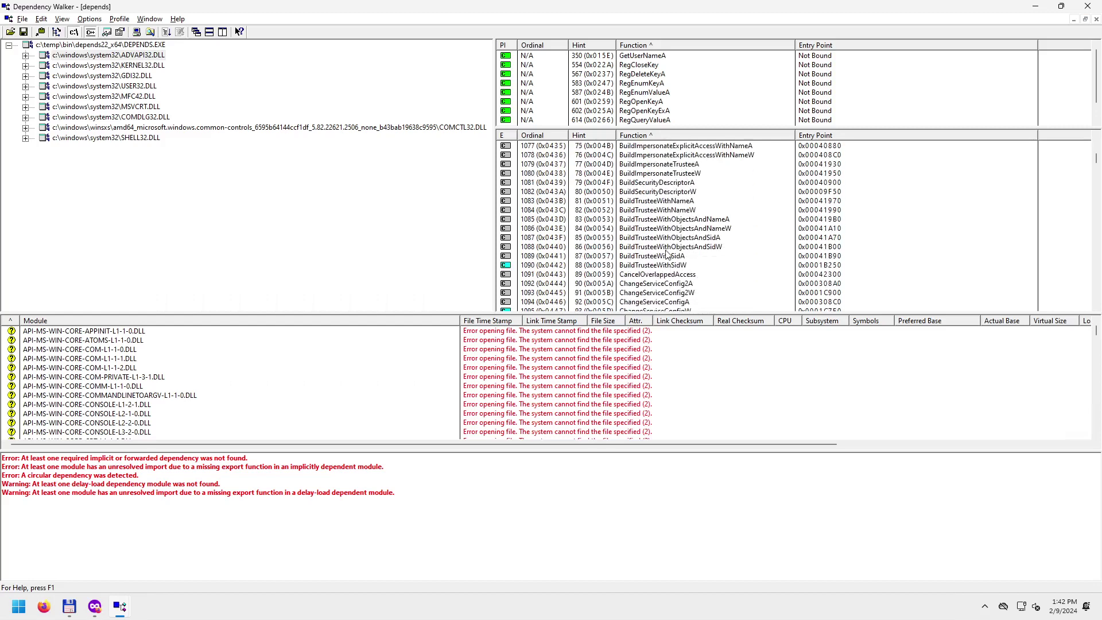
{"action": "scroll", "coordinate": [664, 251], "scroll_direction": "down", "scroll_amount": 1}
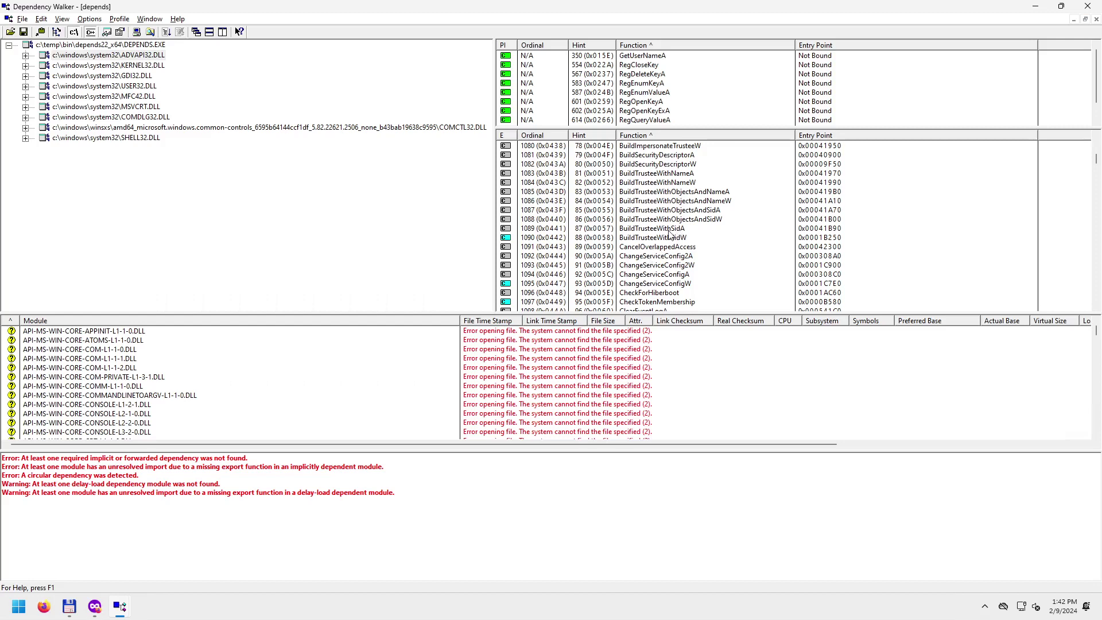
{"action": "left_click", "coordinate": [683, 147]}
{"action": "left_click", "coordinate": [676, 230]}
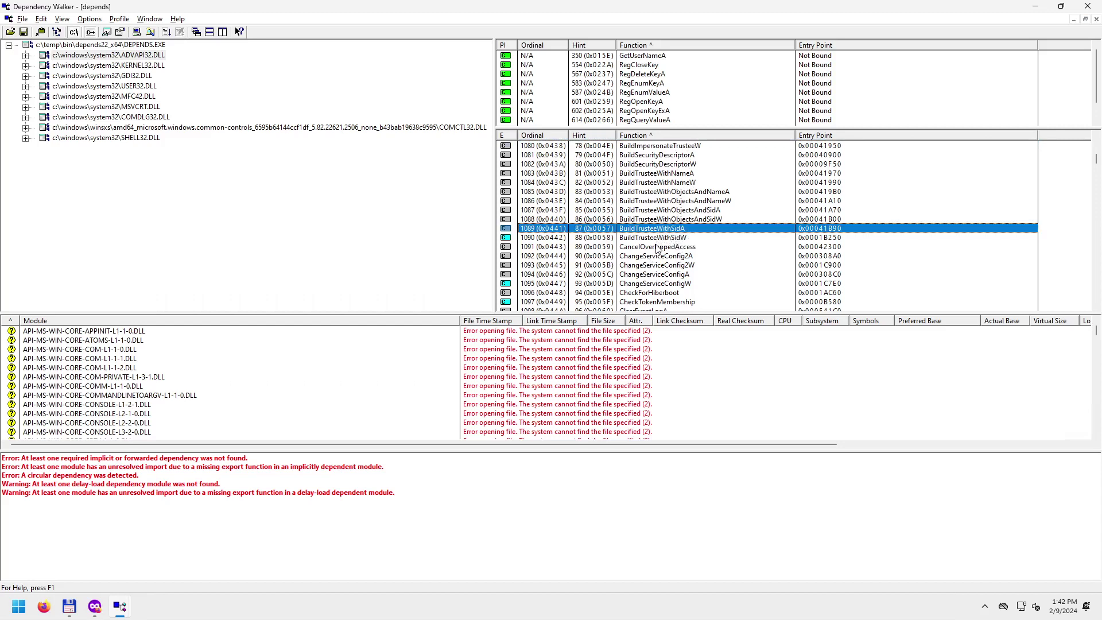
Examine the service configuration exports, selecting ChangeServiceConfig2W and ChangeServiceConfigW, and finish on ChangeServiceConfig2A.
{"action": "scroll", "coordinate": [659, 247], "scroll_direction": "down", "scroll_amount": 2}
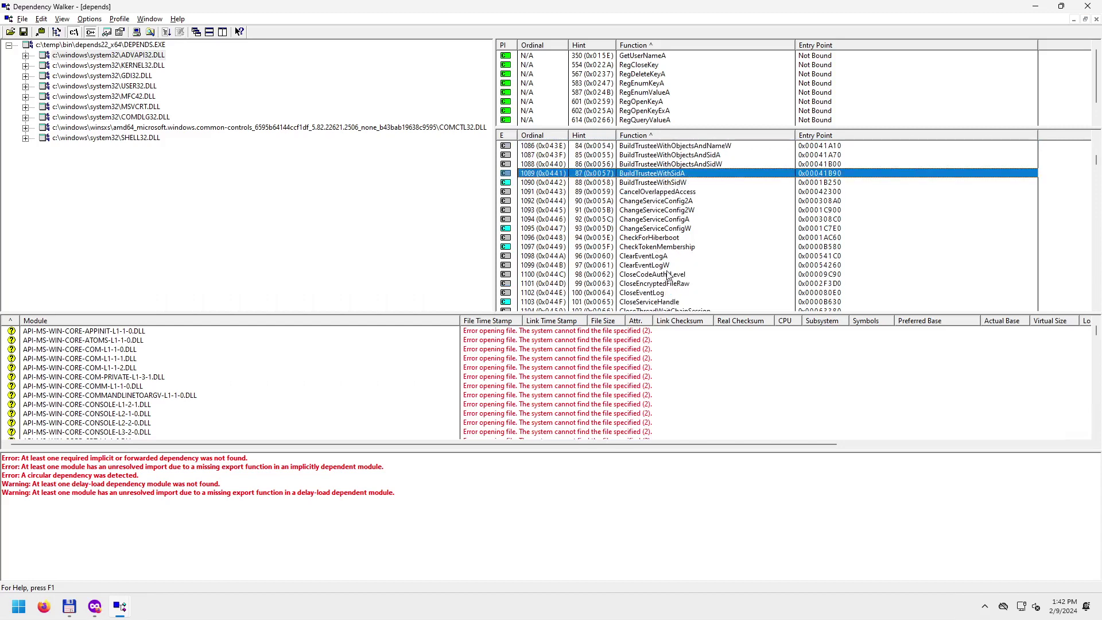
{"action": "left_click", "coordinate": [656, 210]}
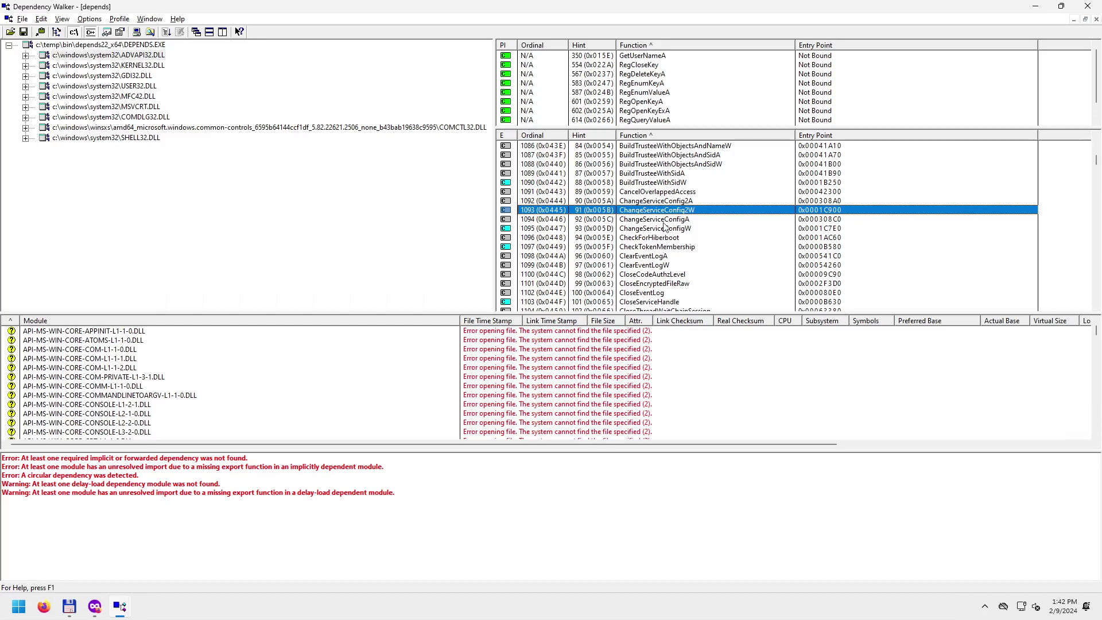
{"action": "left_click", "coordinate": [654, 202]}
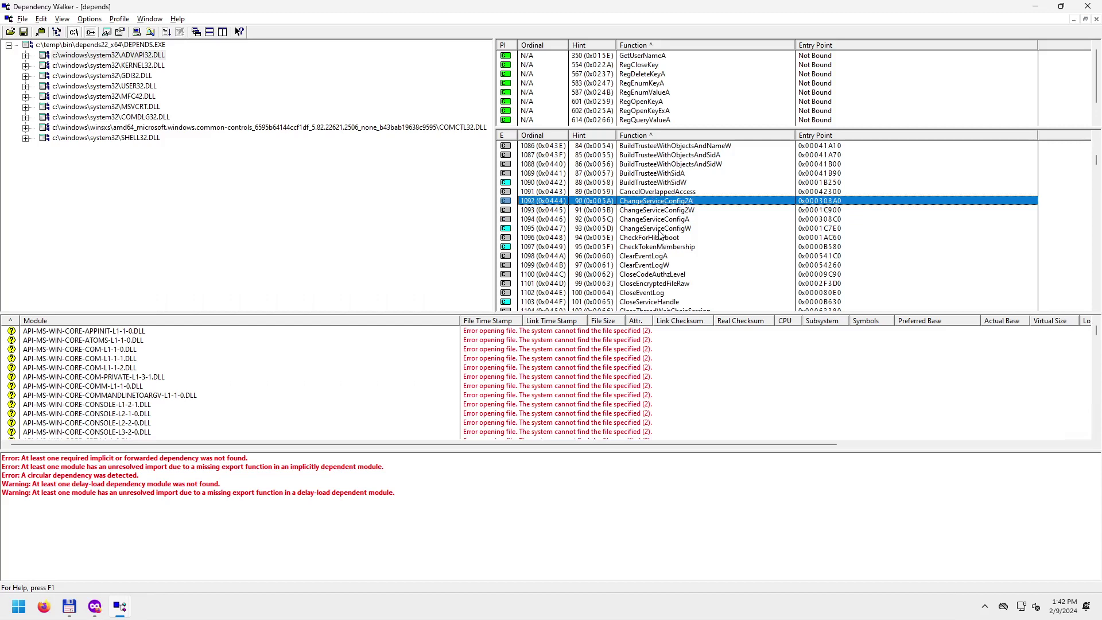
{"action": "left_click", "coordinate": [658, 230]}
{"action": "left_click", "coordinate": [658, 202]}
Find the event log clearing exports, selecting ClearEventLogW and finishing on ClearEventLogA.
{"action": "scroll", "coordinate": [685, 295], "scroll_direction": "down", "scroll_amount": 1}
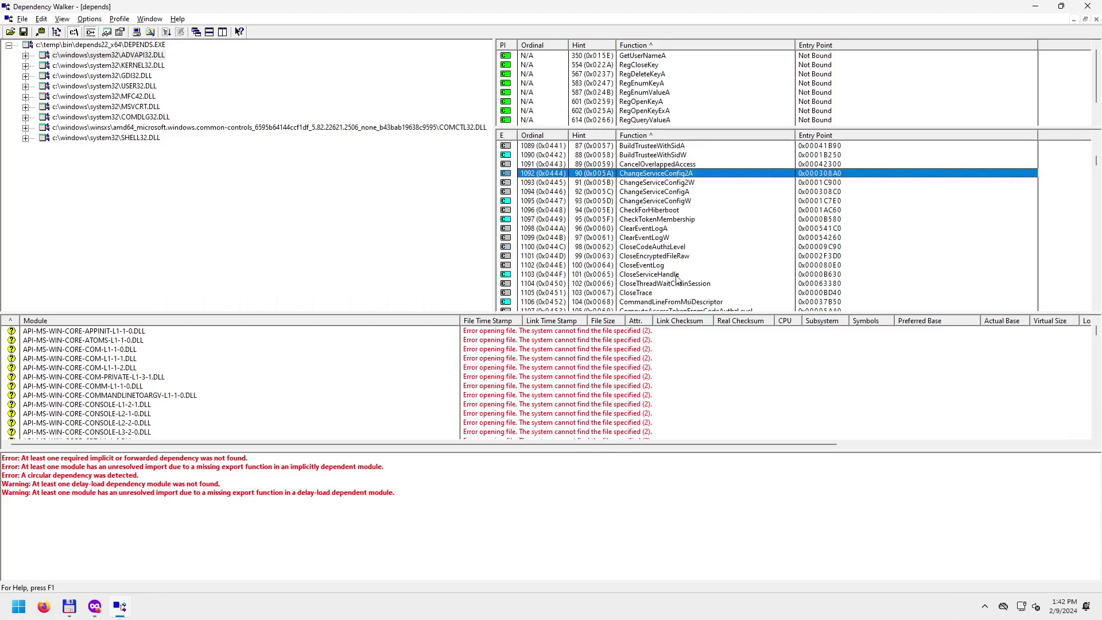
{"action": "scroll", "coordinate": [676, 276], "scroll_direction": "down", "scroll_amount": 1}
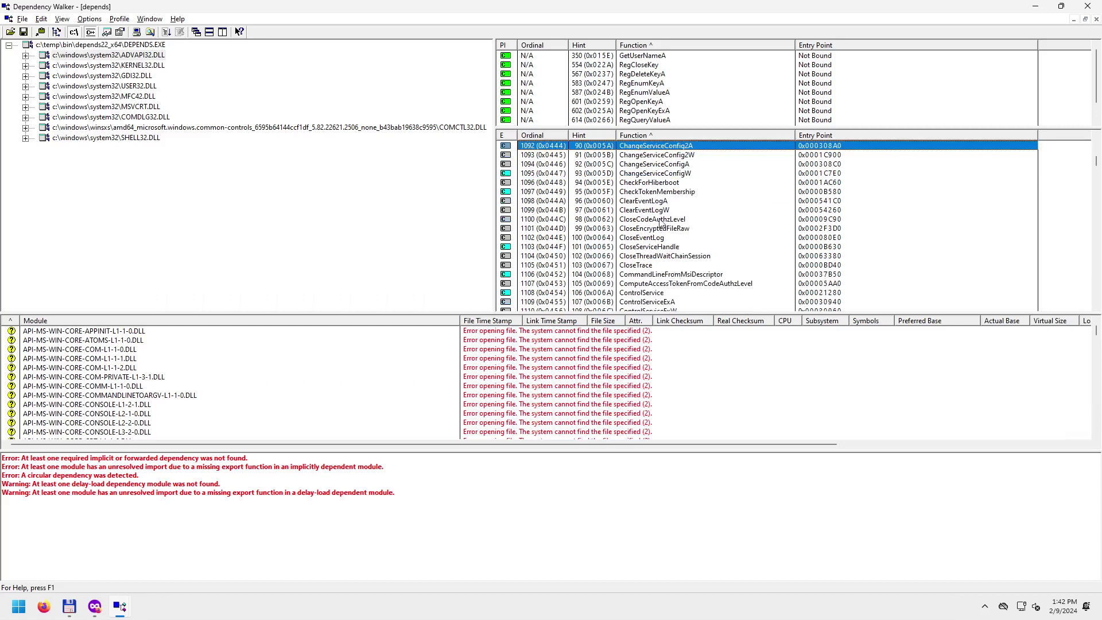
{"action": "left_click", "coordinate": [652, 202]}
{"action": "left_click", "coordinate": [653, 219]}
{"action": "left_click", "coordinate": [657, 210]}
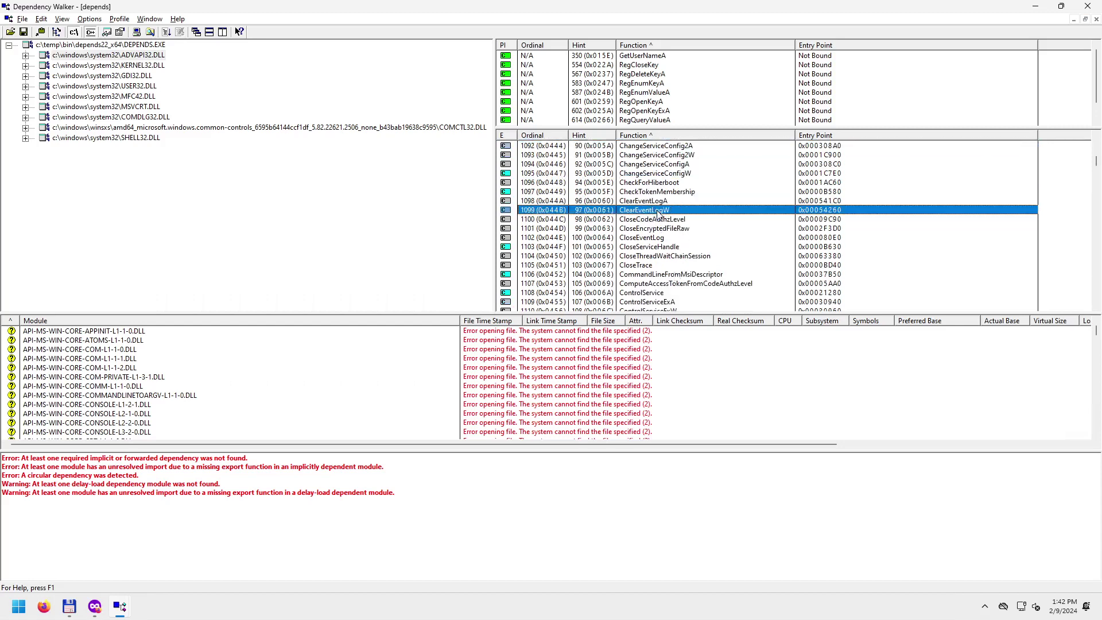
{"action": "left_click", "coordinate": [655, 202]}
Find the service control exports and select ControlService, ControlServiceExA and ControlServiceExW in turn.
{"action": "scroll", "coordinate": [695, 287], "scroll_direction": "down", "scroll_amount": 2}
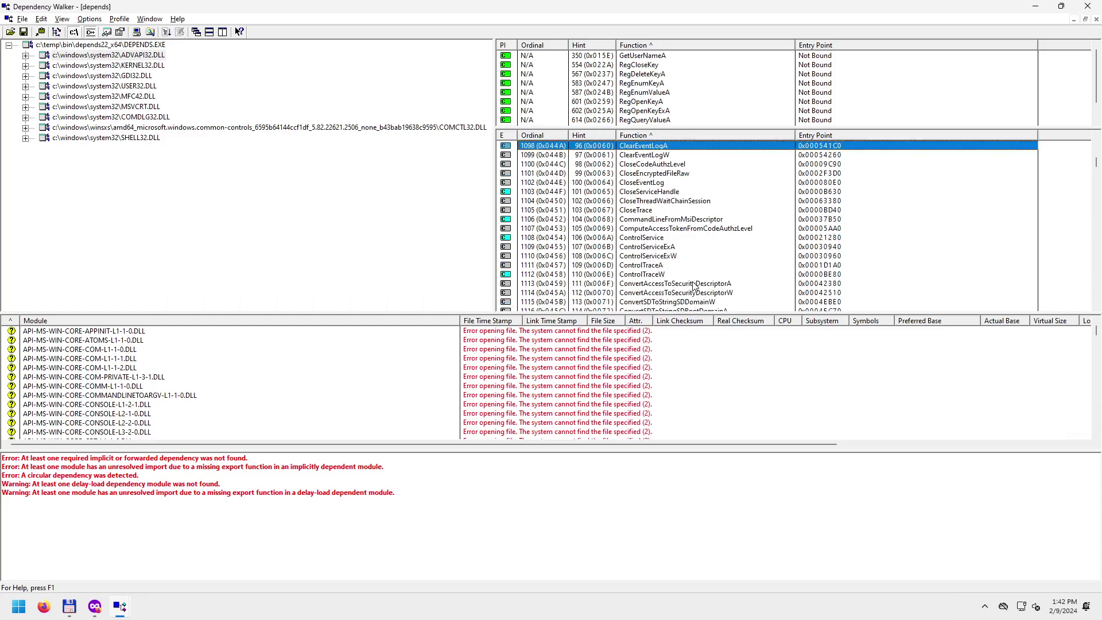
{"action": "left_click", "coordinate": [653, 238]}
{"action": "left_click", "coordinate": [655, 247]}
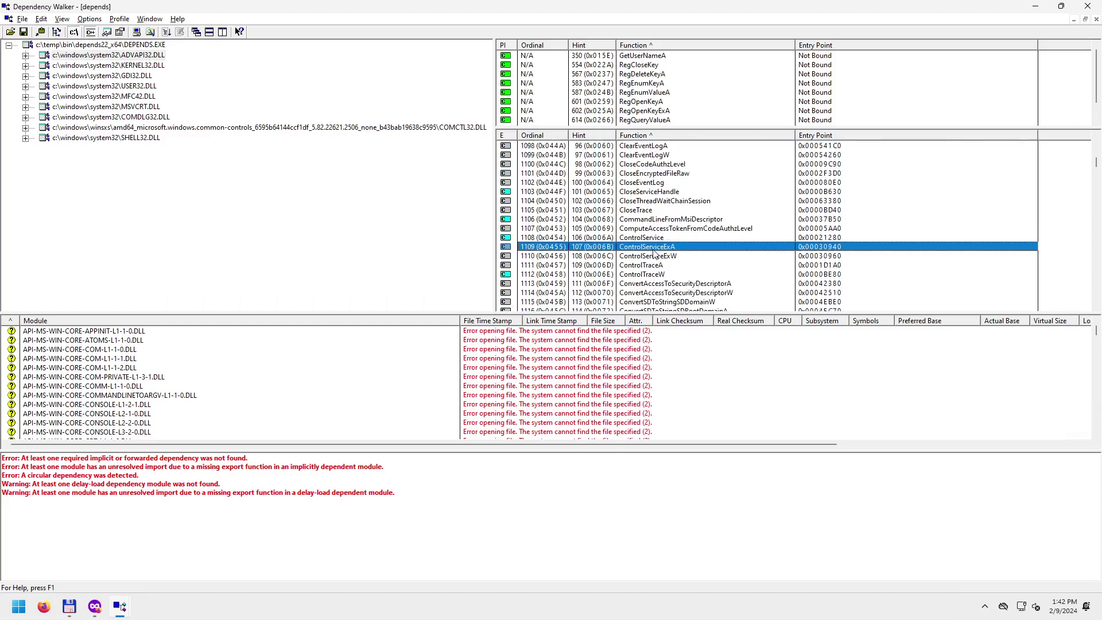
{"action": "left_click", "coordinate": [653, 256]}
Examine the Convert security descriptor exports, selecting ConvertSecurityDescriptorToAccessA, ConvertStringSDToSDDomainA and ConvertStringSDToSDRootDomainW.
{"action": "scroll", "coordinate": [691, 299], "scroll_direction": "down", "scroll_amount": 1}
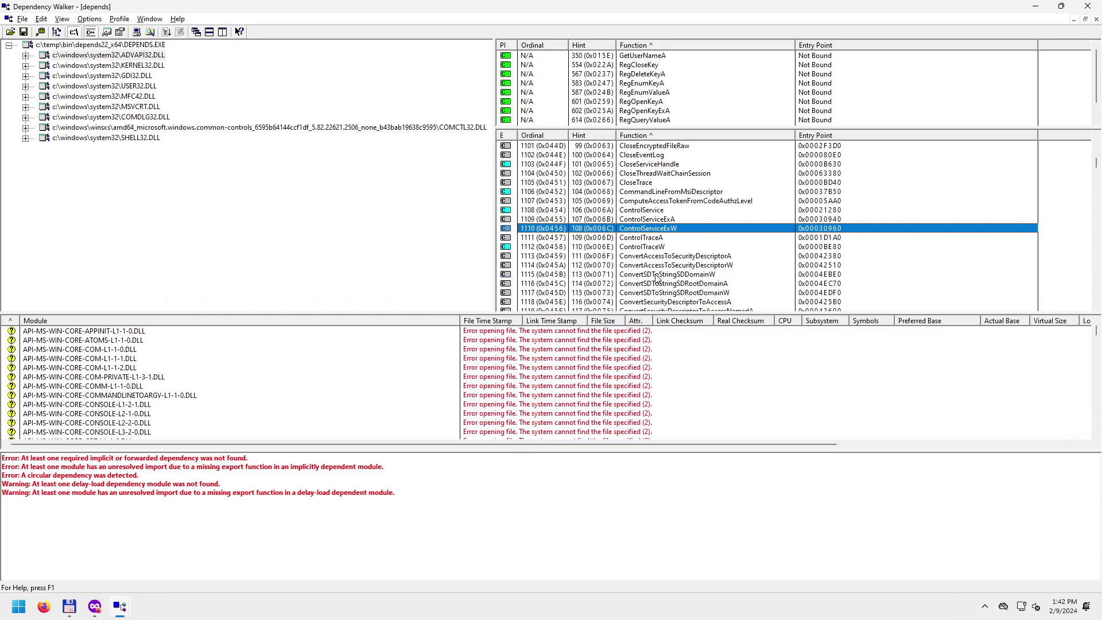
{"action": "scroll", "coordinate": [658, 280], "scroll_direction": "down", "scroll_amount": 2}
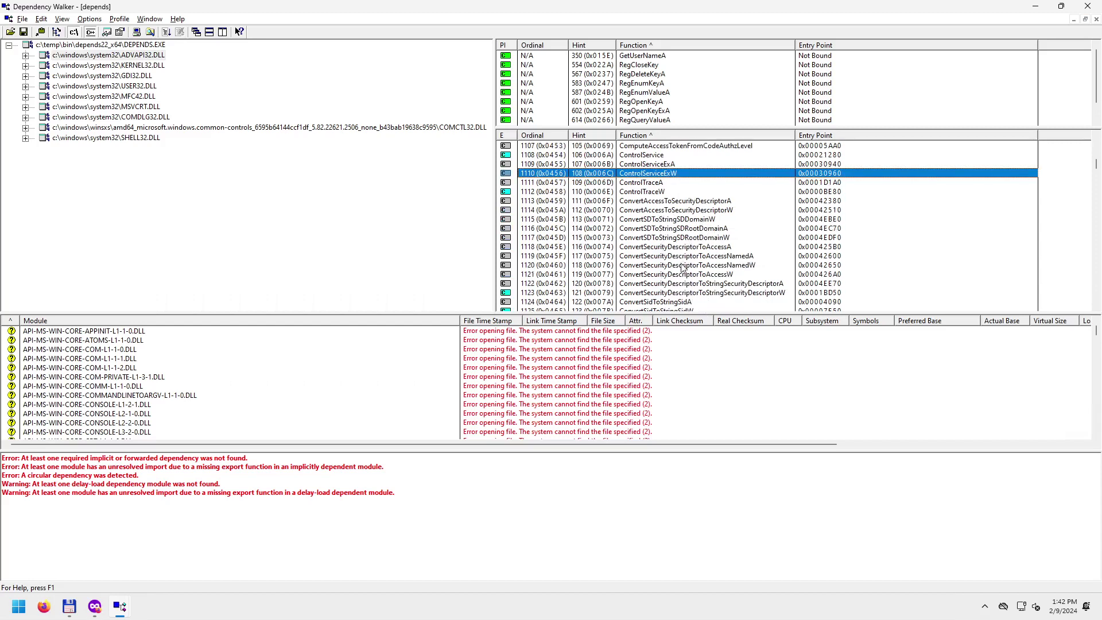
{"action": "left_click", "coordinate": [660, 229]}
{"action": "left_click", "coordinate": [661, 247]}
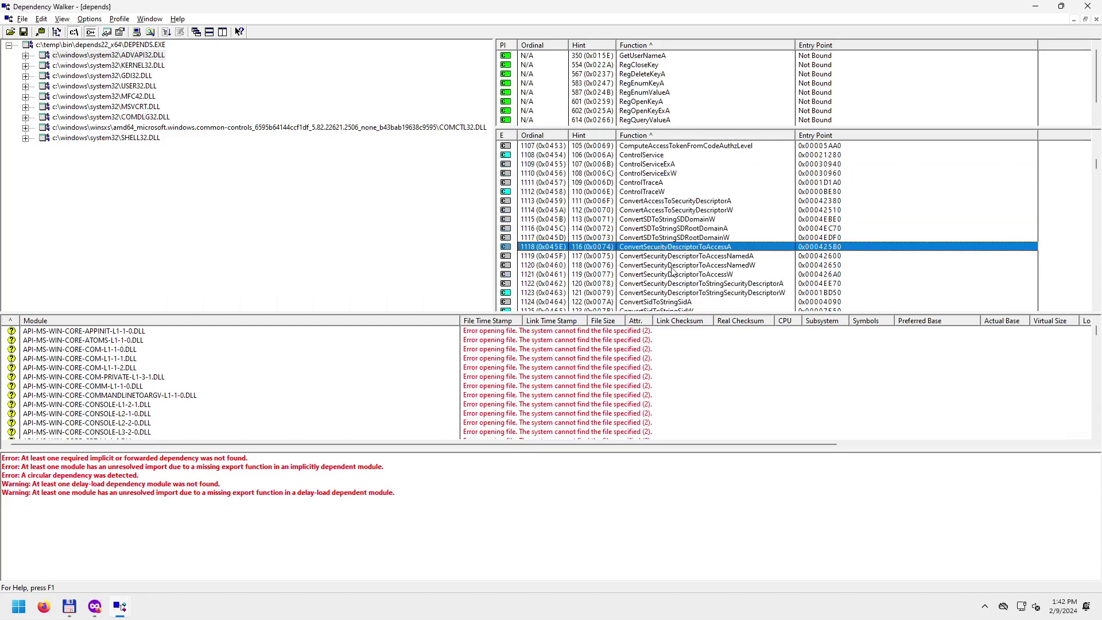
{"action": "scroll", "coordinate": [679, 246], "scroll_direction": "down", "scroll_amount": 4}
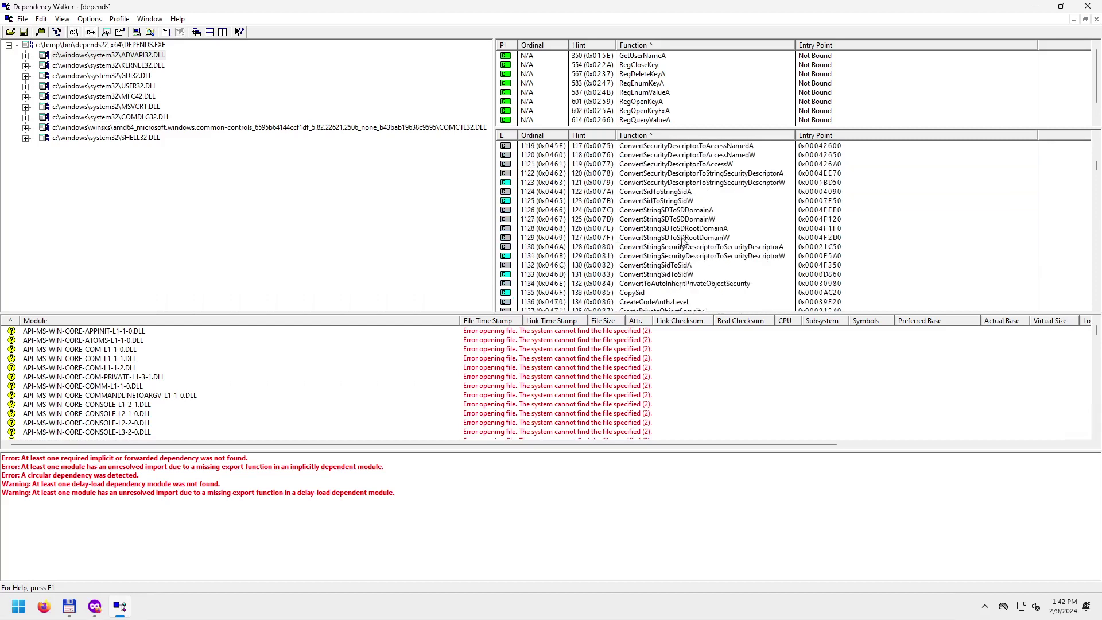
{"action": "left_click", "coordinate": [674, 211]}
{"action": "left_click", "coordinate": [667, 237]}
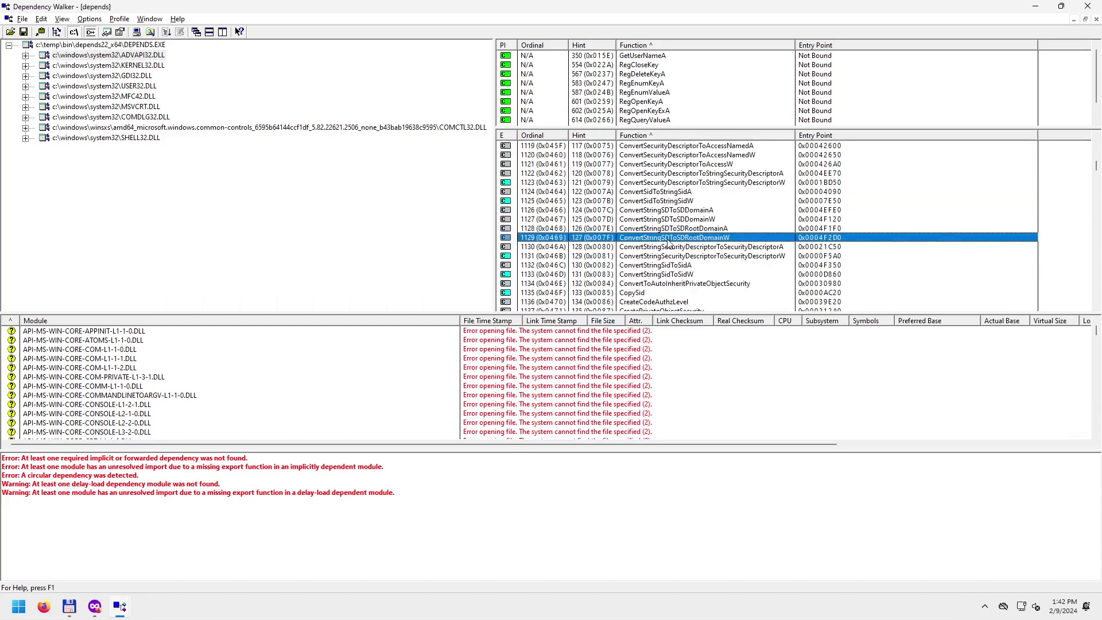
Examine the SID conversion and copy exports, selecting ConvertStringSidToSidW and CopySid.
{"action": "left_click", "coordinate": [683, 275]}
{"action": "scroll", "coordinate": [706, 307], "scroll_direction": "down", "scroll_amount": 2}
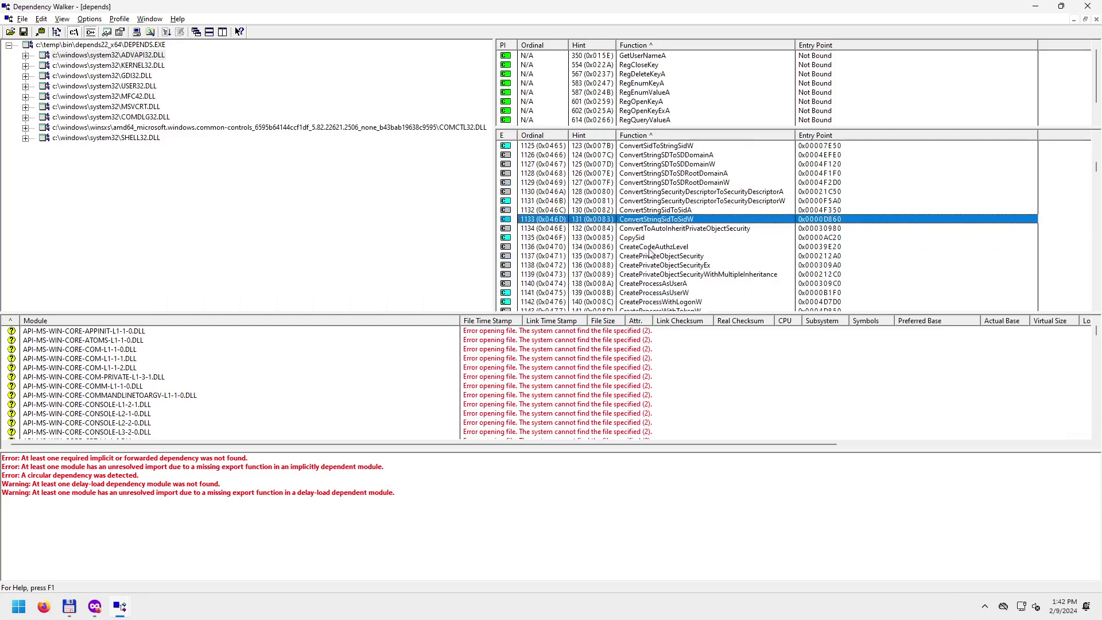
{"action": "left_click", "coordinate": [651, 237]}
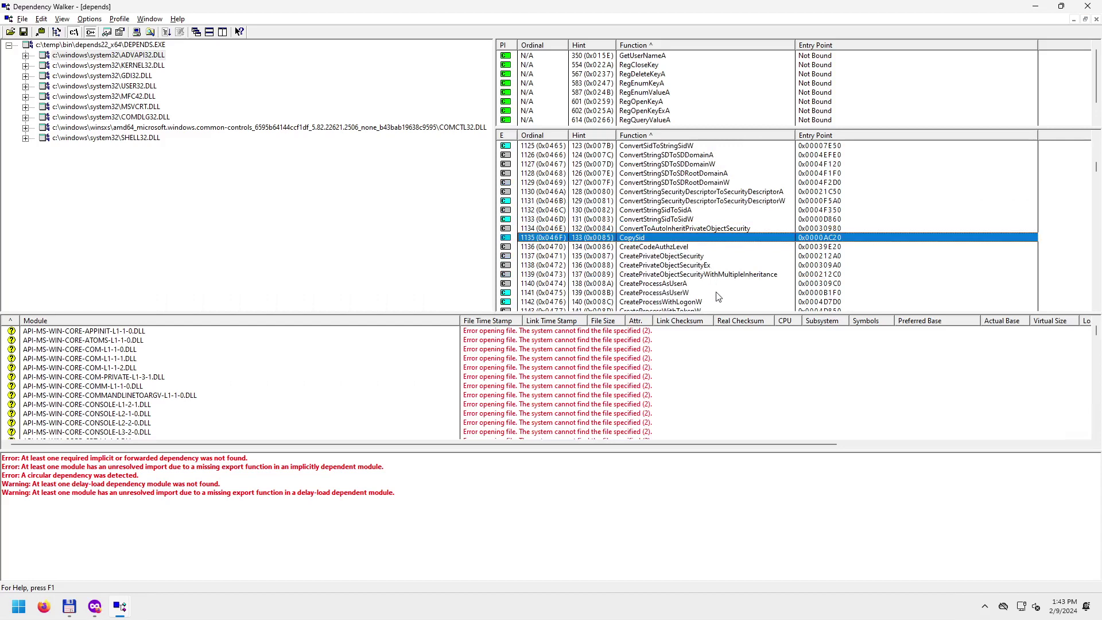
Examine the process and service creation exports, selecting CreateProcessAsUserW, CreateProcessWithTokenW and CreateServiceW.
{"action": "scroll", "coordinate": [714, 292], "scroll_direction": "down", "scroll_amount": 2}
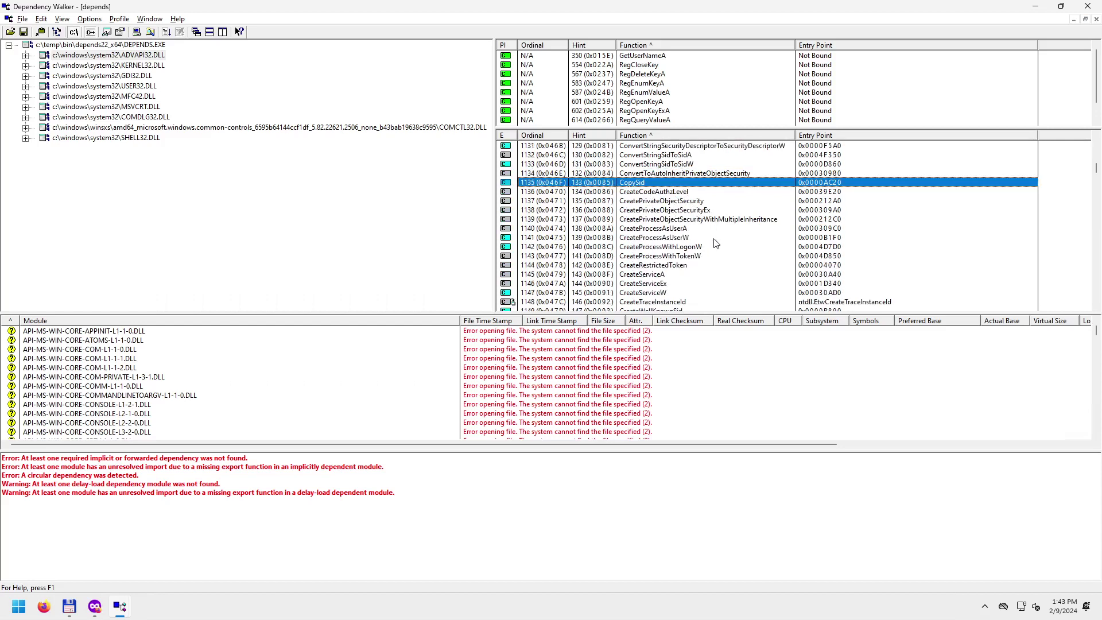
{"action": "left_click", "coordinate": [631, 238]}
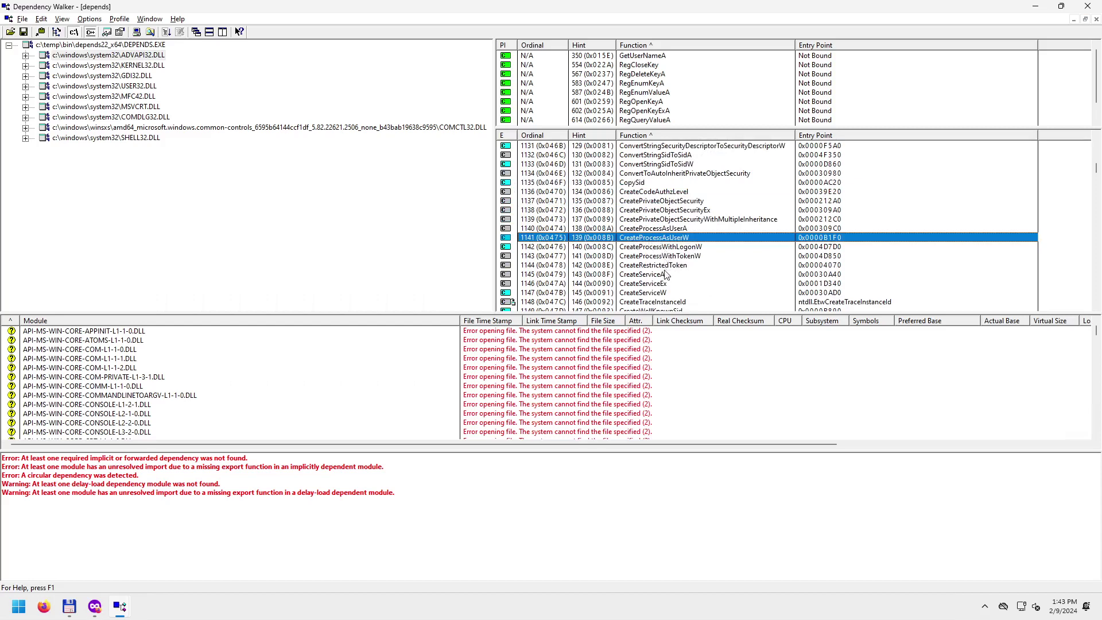
{"action": "left_click", "coordinate": [641, 259]}
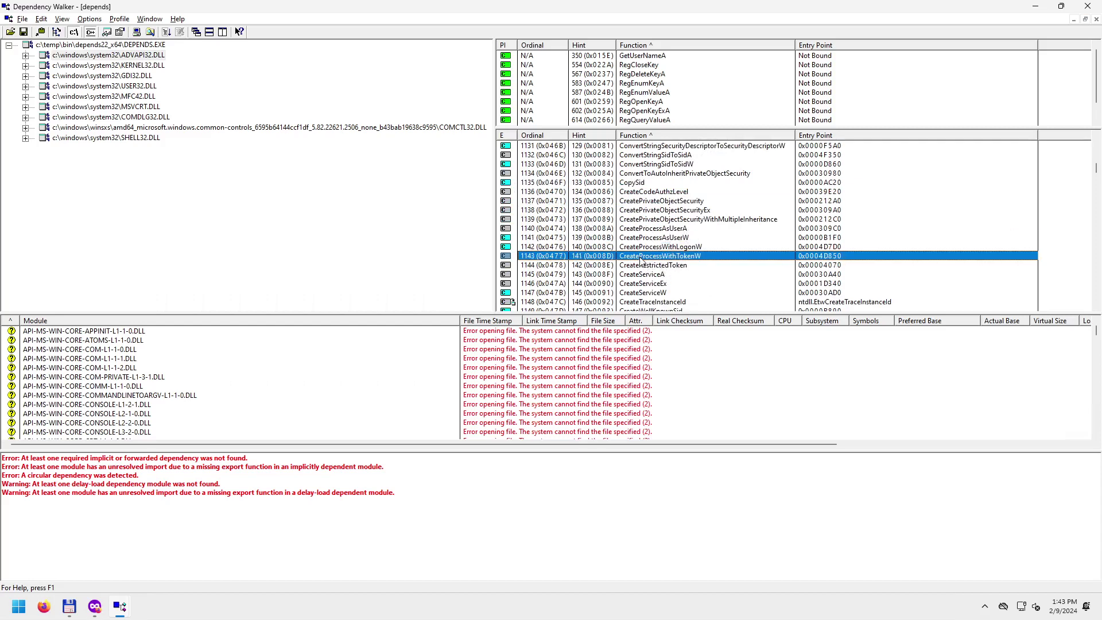
{"action": "scroll", "coordinate": [651, 295], "scroll_direction": "down", "scroll_amount": 2}
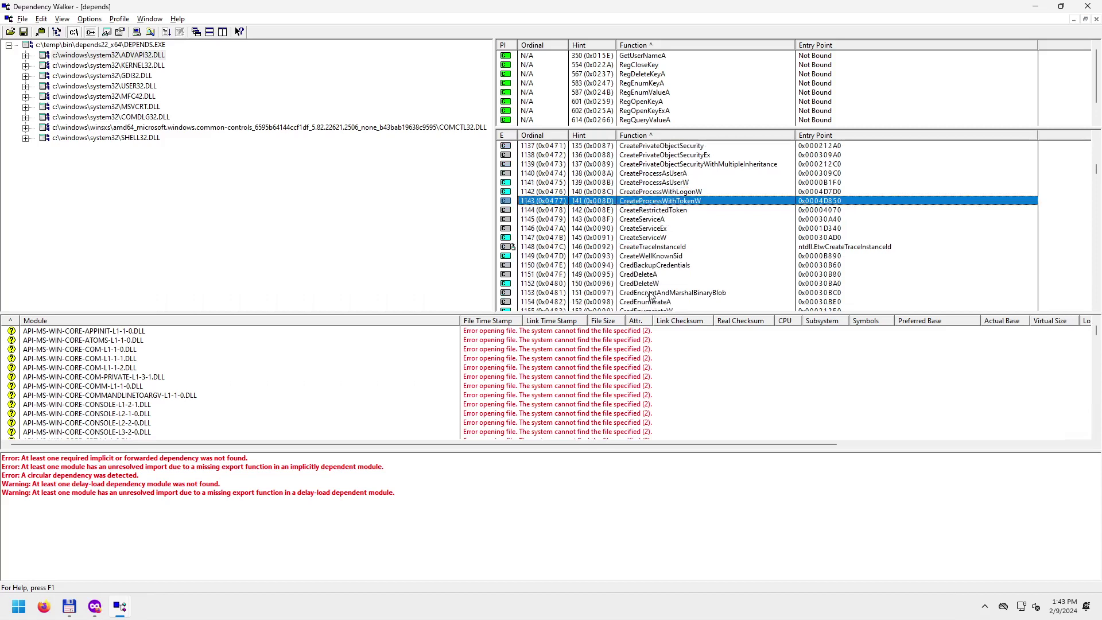
{"action": "left_click", "coordinate": [644, 237]}
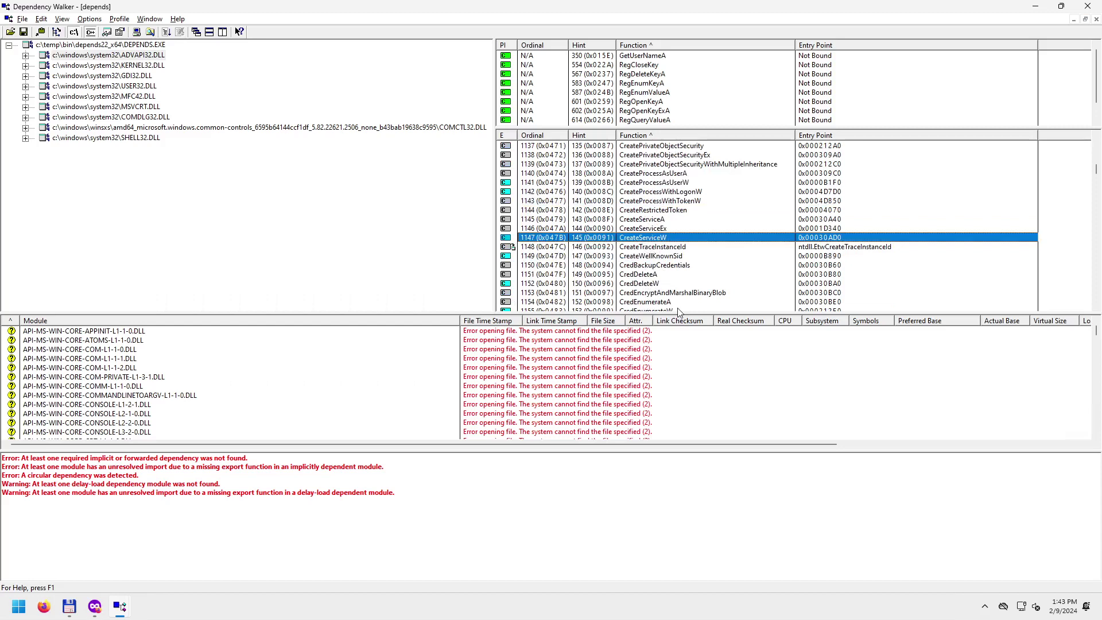
Look through the Cred credential management exports and select CredRenameW.
{"action": "scroll", "coordinate": [681, 294], "scroll_direction": "down", "scroll_amount": 1}
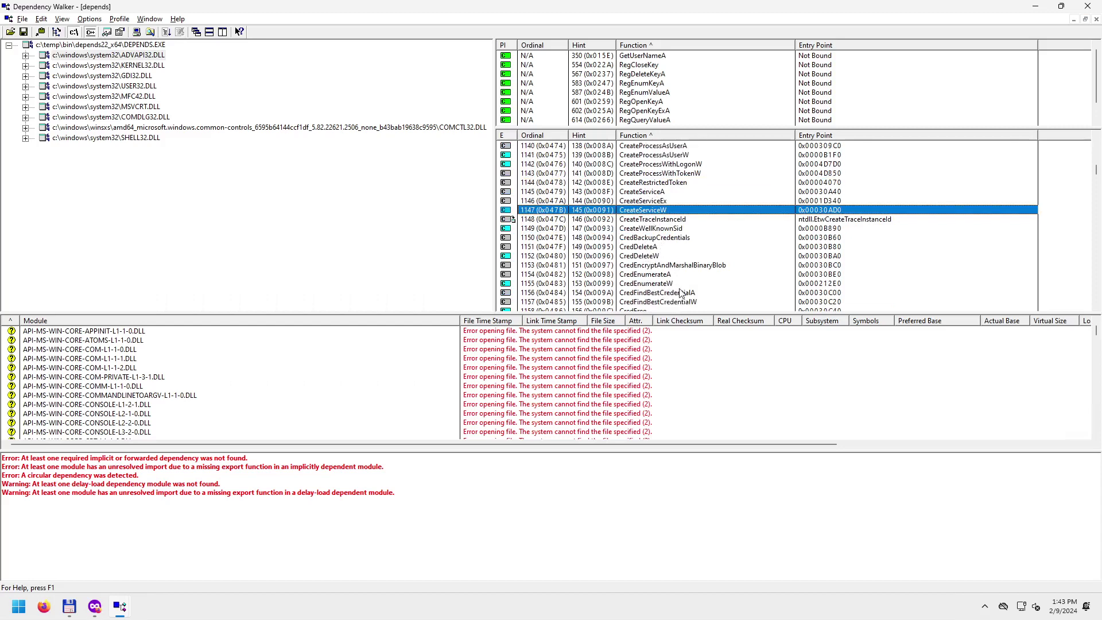
{"action": "scroll", "coordinate": [681, 293], "scroll_direction": "down", "scroll_amount": 8}
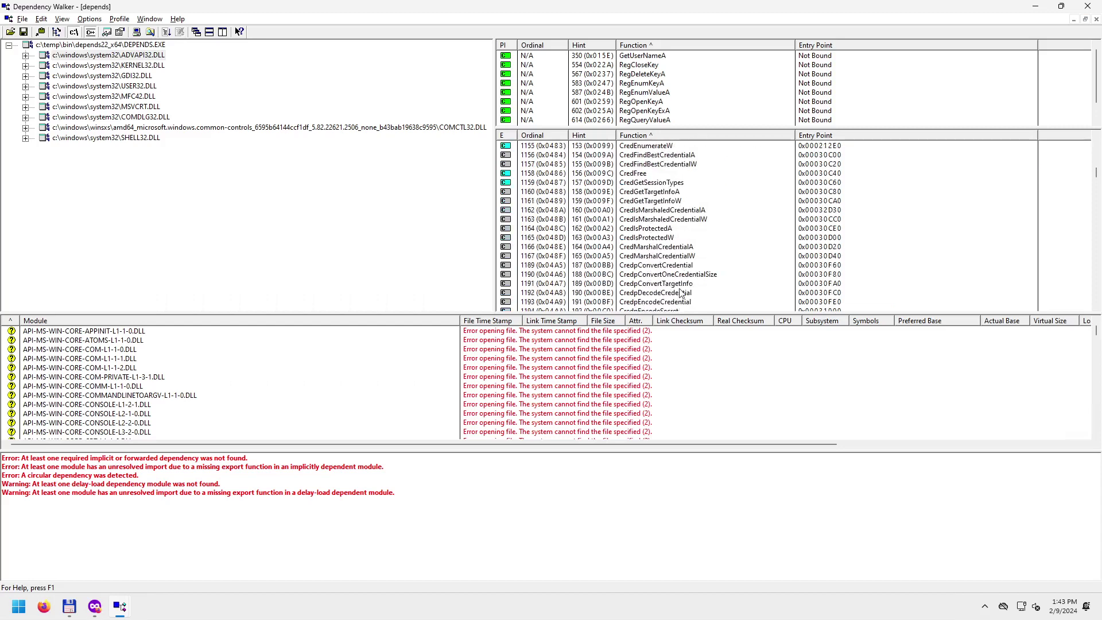
{"action": "scroll", "coordinate": [681, 294], "scroll_direction": "down", "scroll_amount": 3}
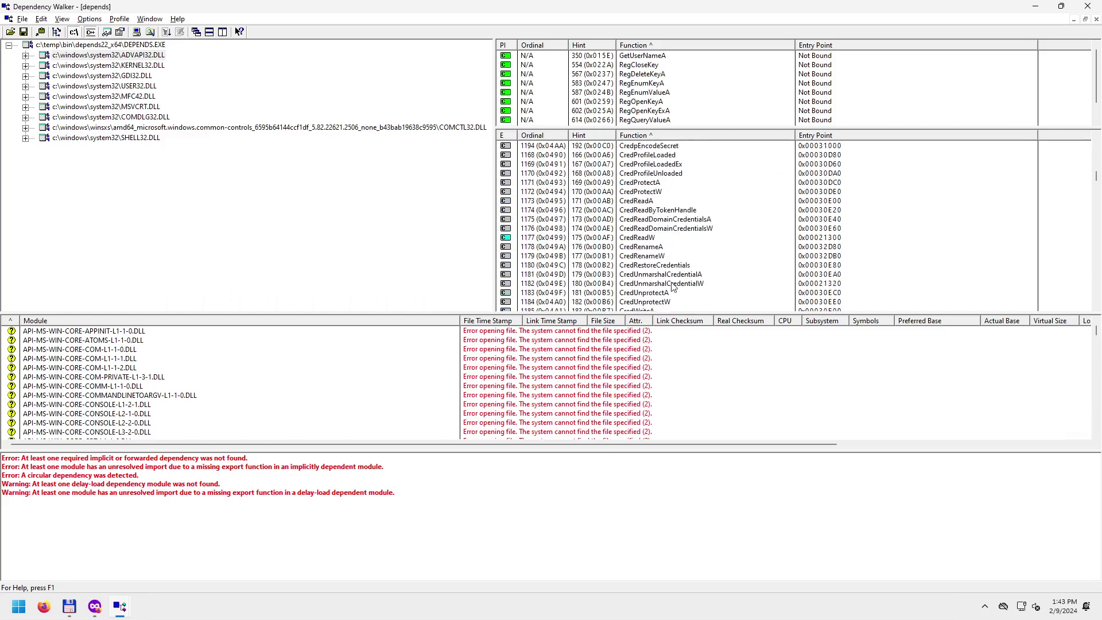
{"action": "left_click", "coordinate": [645, 256]}
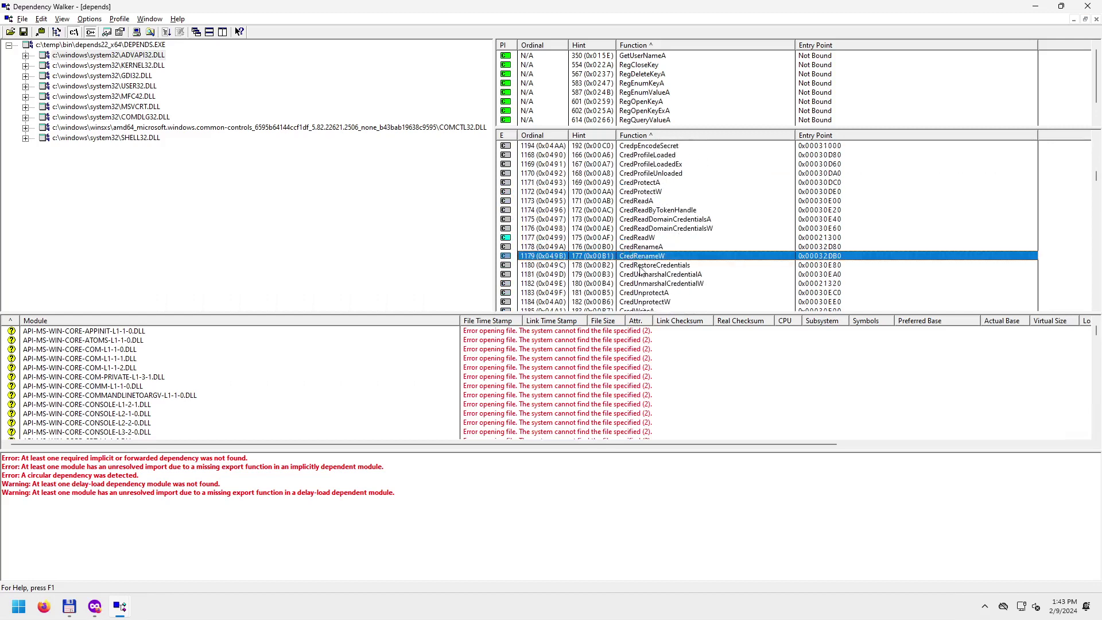
Find the Crypt exports, select CryptAcquireContextW and skim the functions listed after it before returning to it.
{"action": "scroll", "coordinate": [642, 271], "scroll_direction": "down", "scroll_amount": 5}
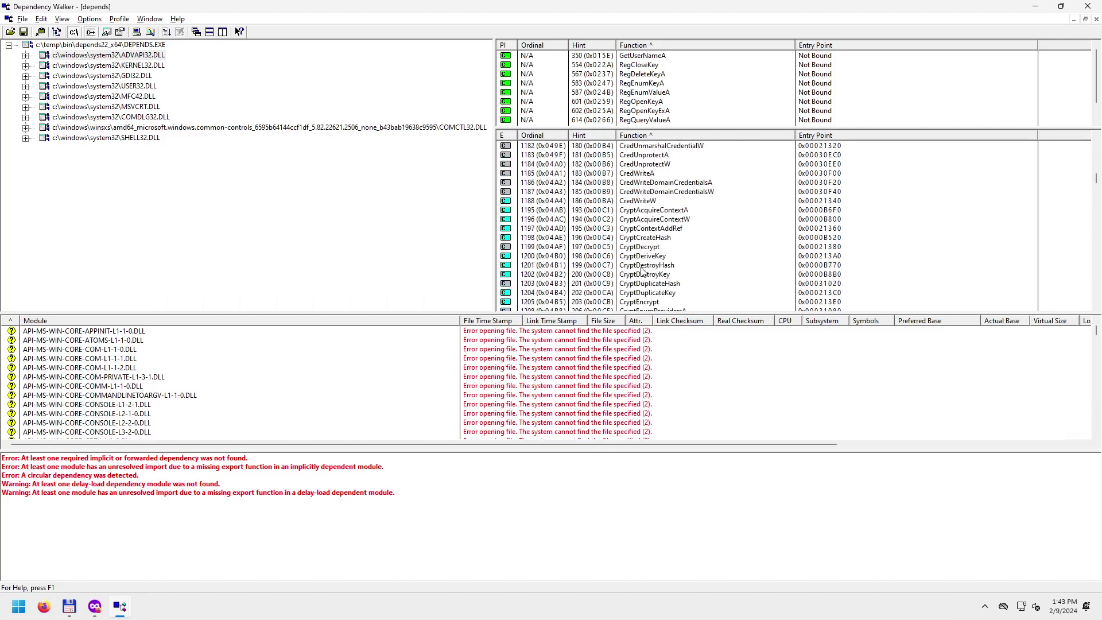
{"action": "left_click", "coordinate": [639, 219]}
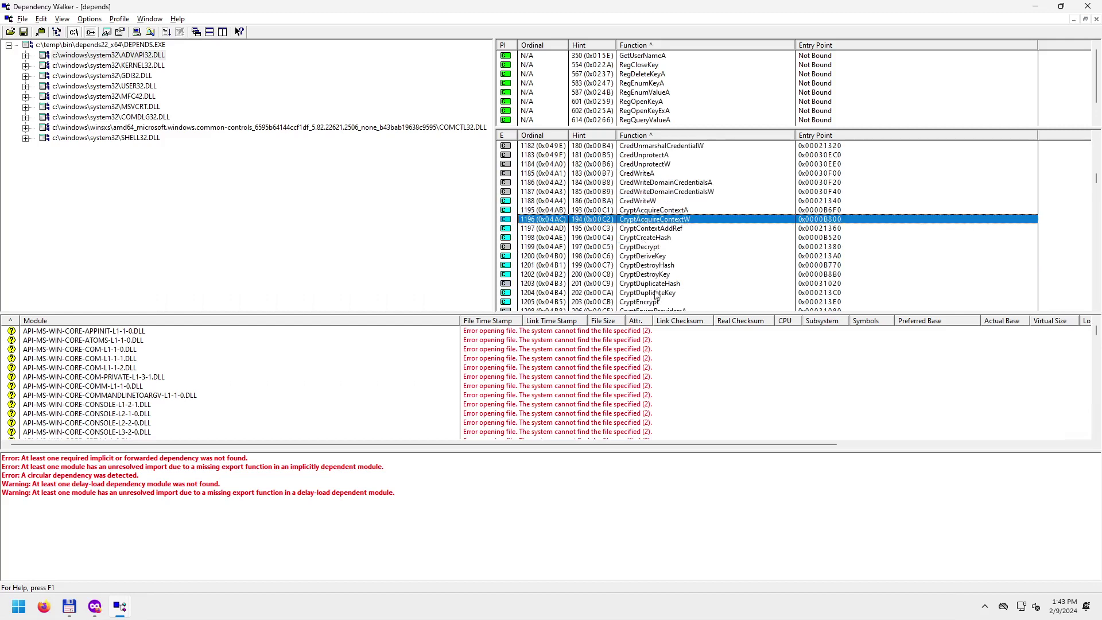
{"action": "scroll", "coordinate": [657, 295], "scroll_direction": "down", "scroll_amount": 3}
{"action": "scroll", "coordinate": [652, 293], "scroll_direction": "down", "scroll_amount": 10}
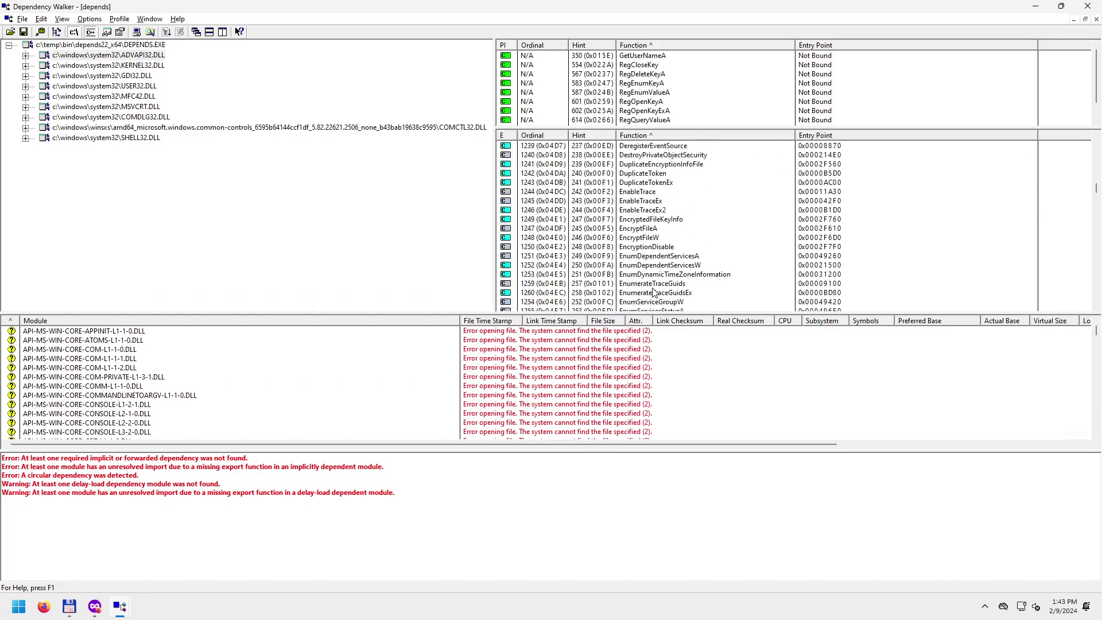
{"action": "scroll", "coordinate": [653, 293], "scroll_direction": "up", "scroll_amount": 12}
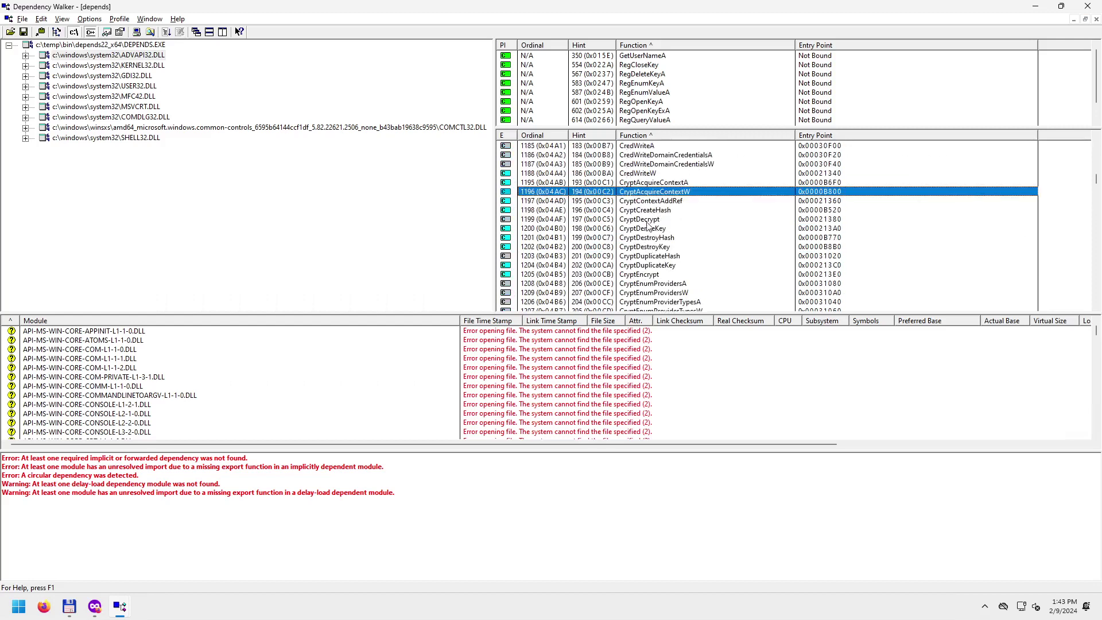
Look up CryptAcquireContextW in the external help and close the browser window that opens.
{"action": "right_click", "coordinate": [651, 194]}
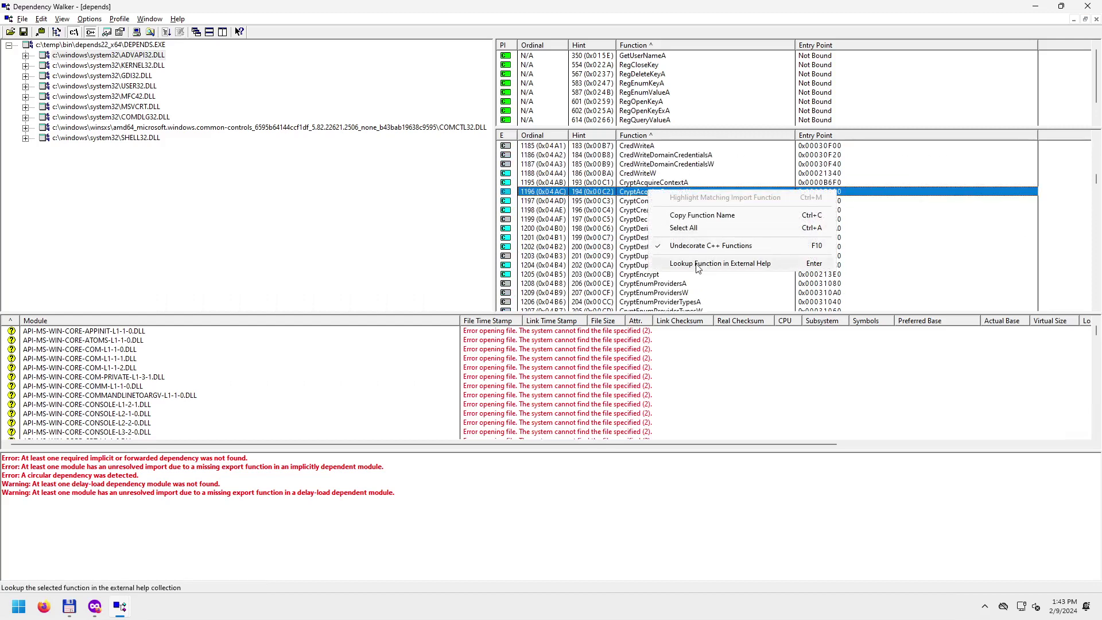
{"action": "left_click", "coordinate": [697, 266]}
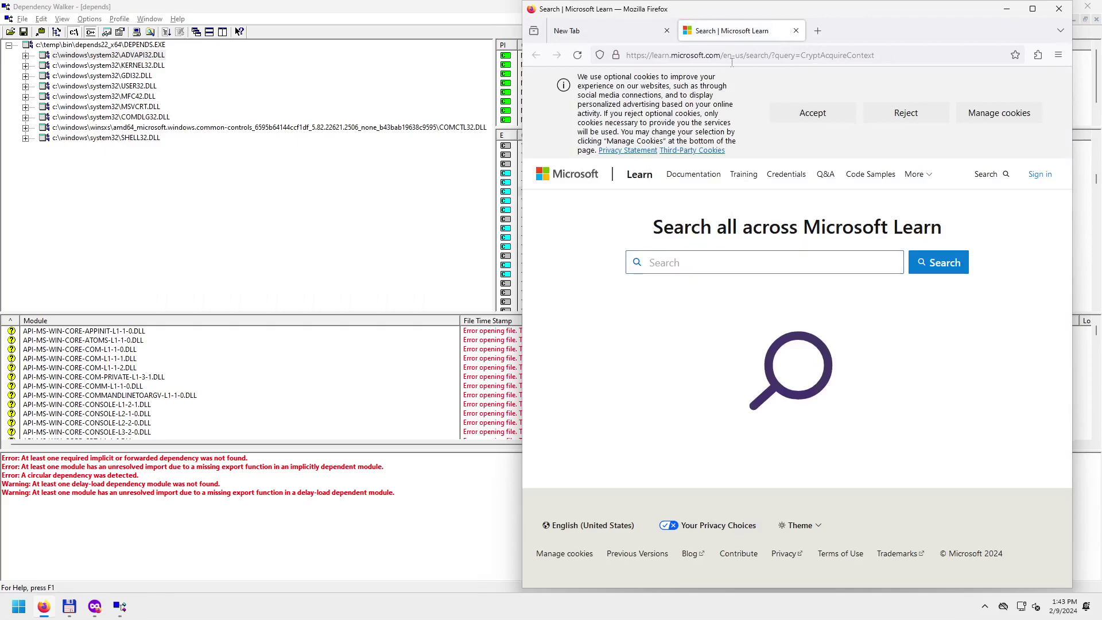
{"action": "left_click", "coordinate": [1059, 9]}
Select CryptDuplicateHash, look through the Crypt, encryption and event exports that follow, and select GetLengthSid.
{"action": "left_click", "coordinate": [665, 256]}
{"action": "scroll", "coordinate": [688, 279], "scroll_direction": "down", "scroll_amount": 6}
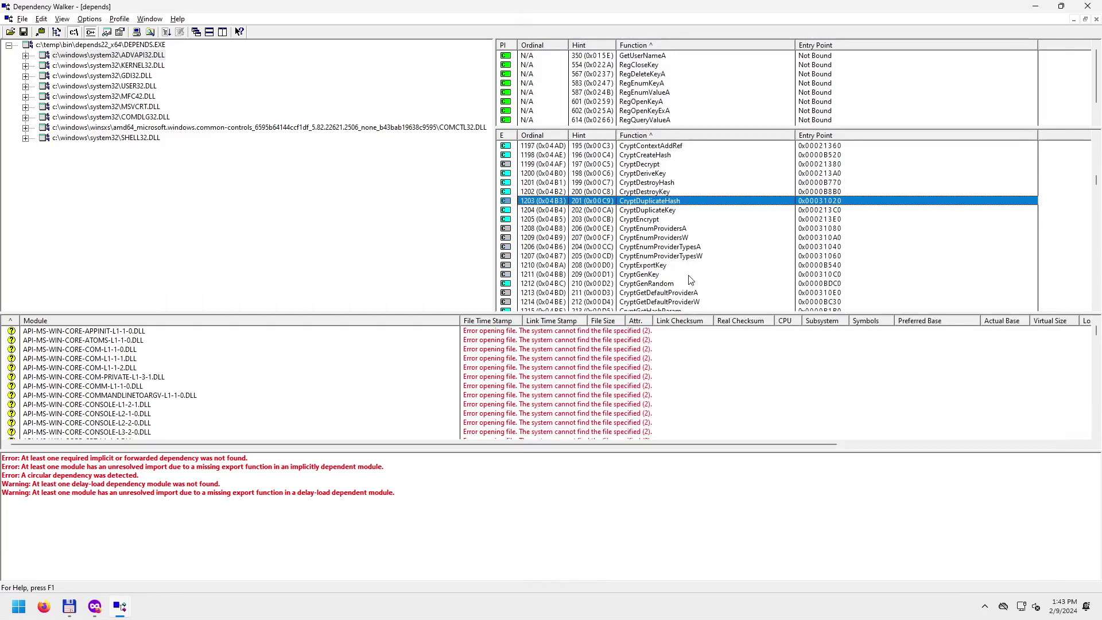
{"action": "scroll", "coordinate": [687, 280], "scroll_direction": "down", "scroll_amount": 10}
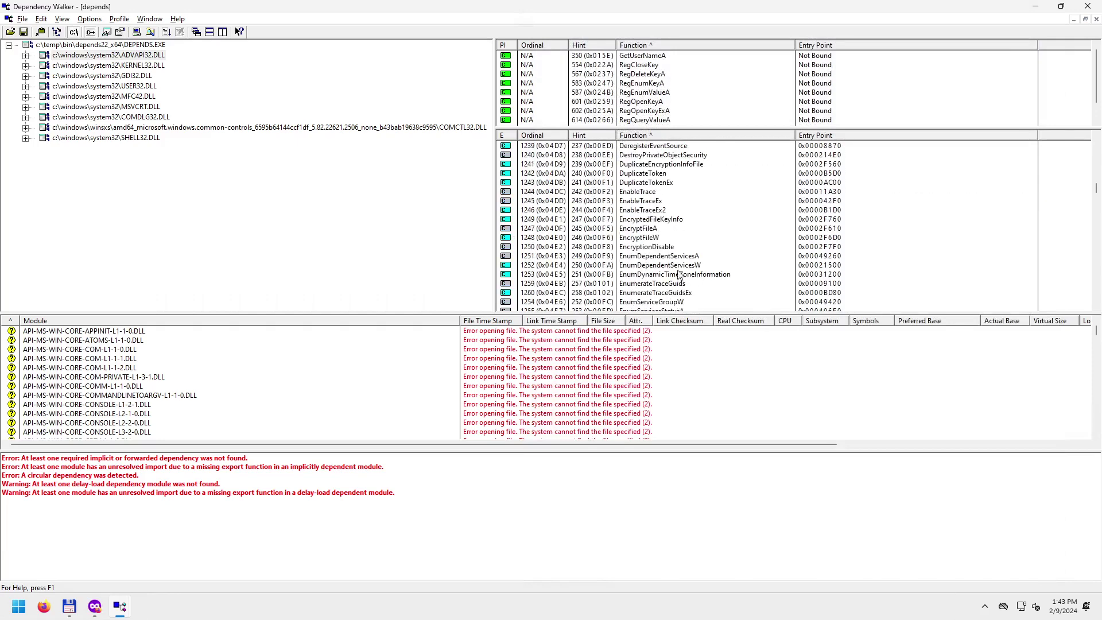
{"action": "scroll", "coordinate": [680, 258], "scroll_direction": "down", "scroll_amount": 3}
{"action": "scroll", "coordinate": [677, 253], "scroll_direction": "down", "scroll_amount": 14}
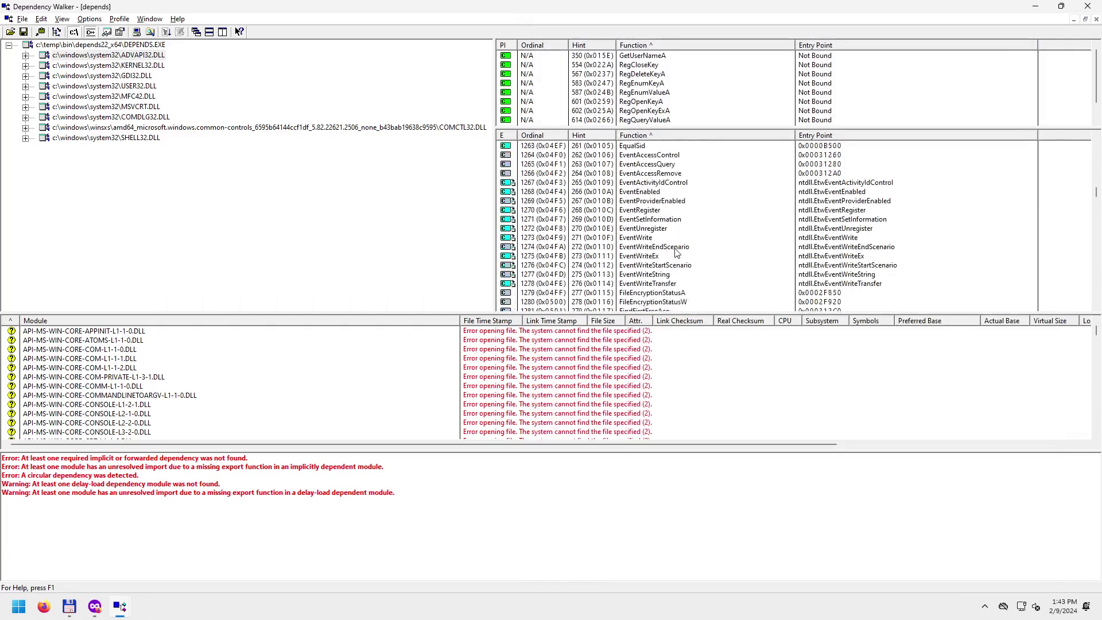
{"action": "scroll", "coordinate": [676, 251], "scroll_direction": "down", "scroll_amount": 4}
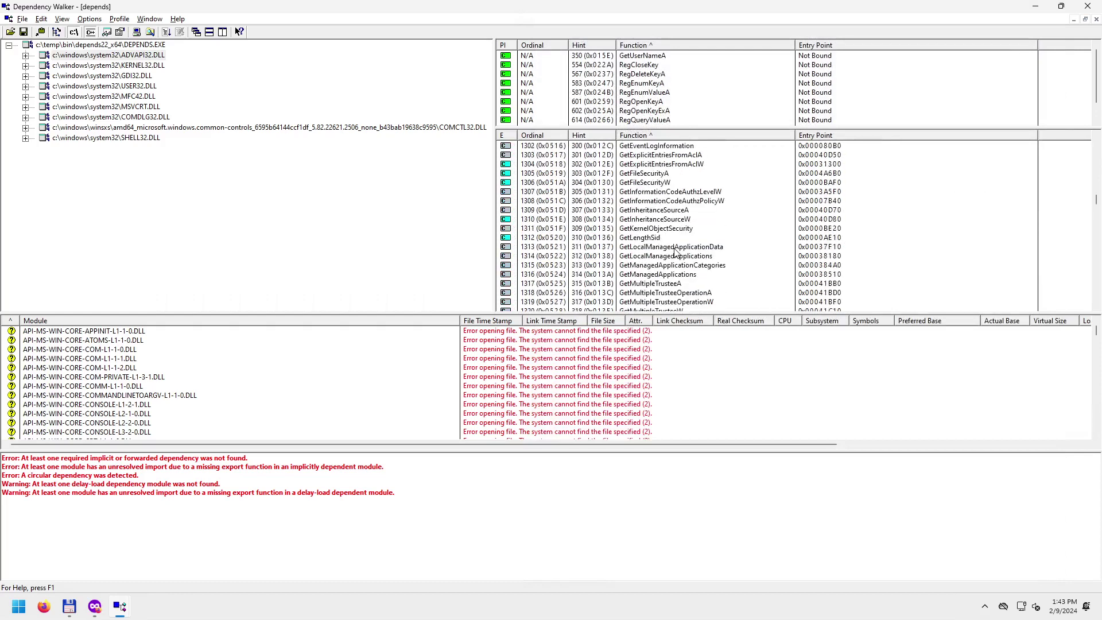
{"action": "left_click", "coordinate": [657, 239]}
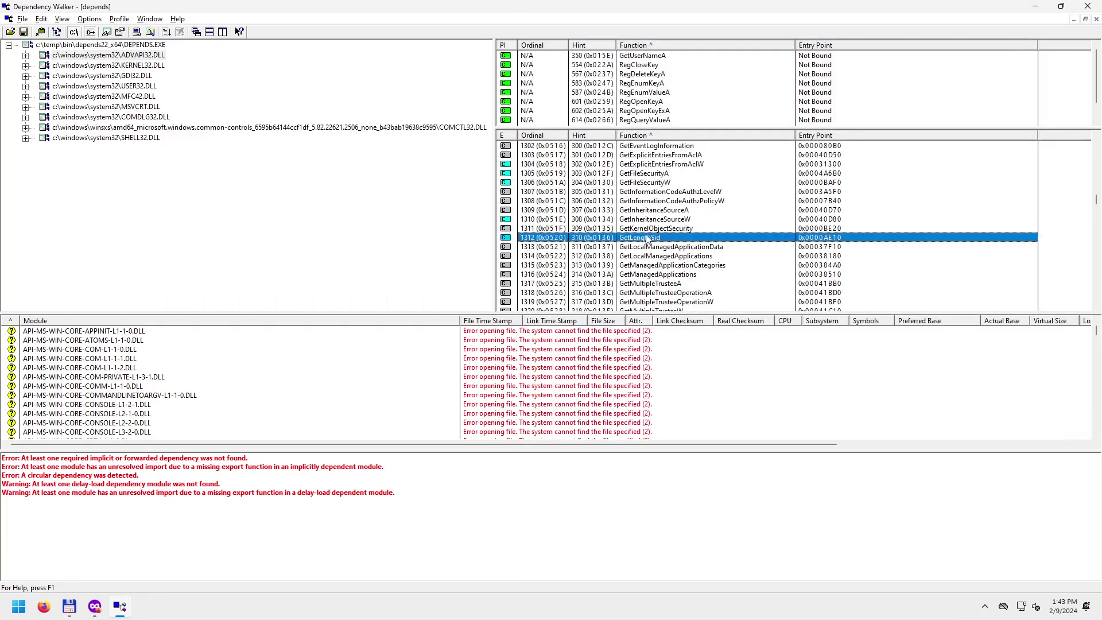
Select GetMultipleTrusteeOperationA and examine the named security info and security descriptor exports that follow.
{"action": "scroll", "coordinate": [691, 284], "scroll_direction": "down", "scroll_amount": 2}
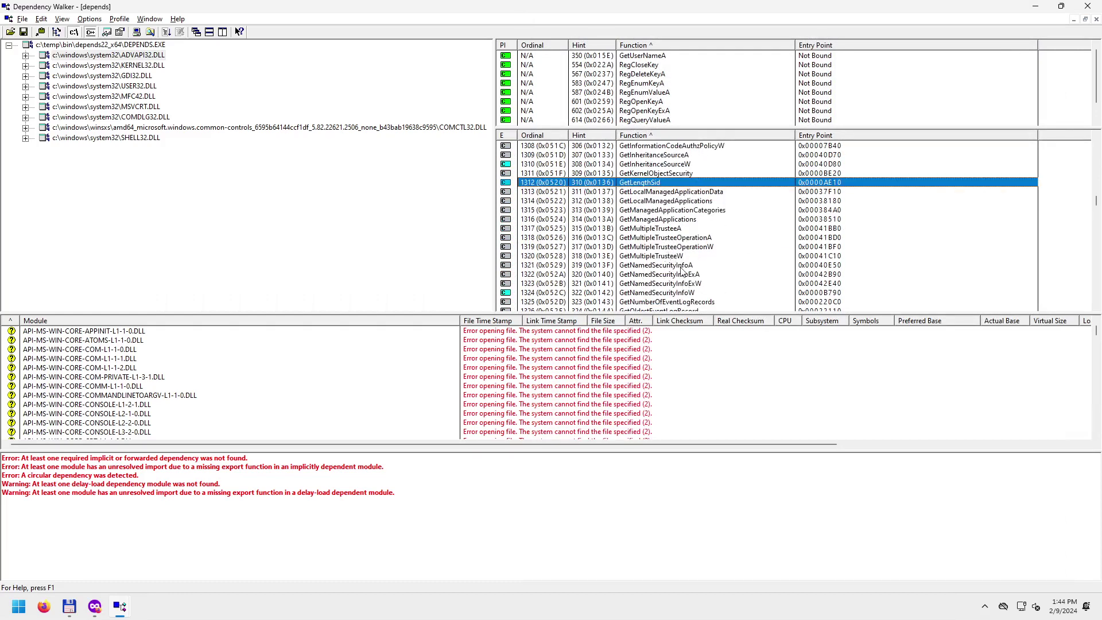
{"action": "scroll", "coordinate": [694, 274], "scroll_direction": "down", "scroll_amount": 2}
{"action": "left_click", "coordinate": [681, 184]}
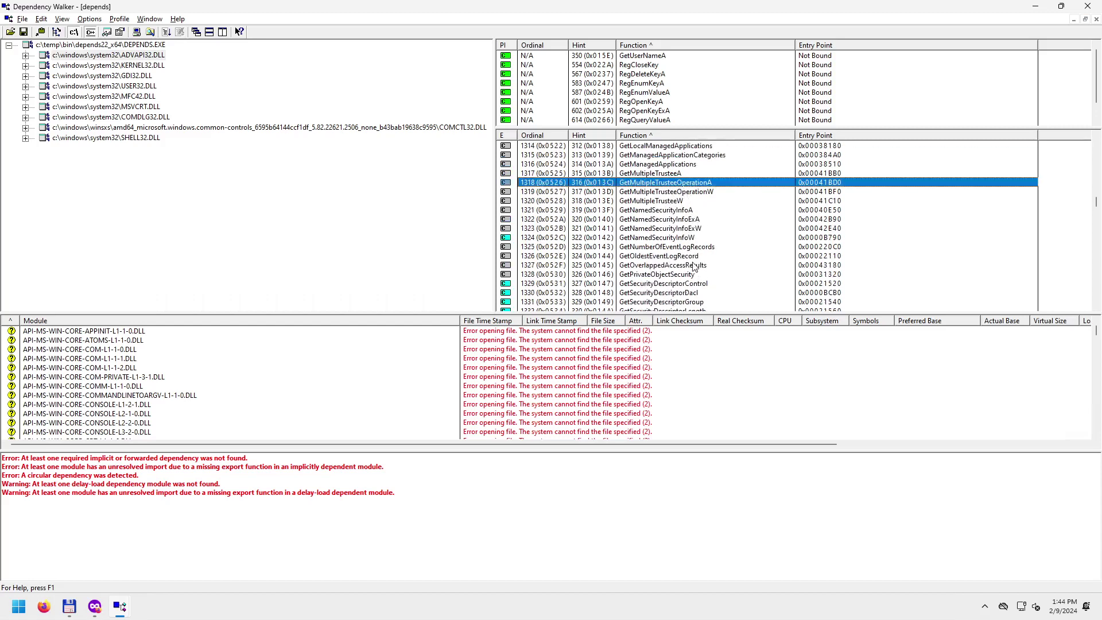
{"action": "scroll", "coordinate": [696, 268], "scroll_direction": "down", "scroll_amount": 2}
{"action": "left_click", "coordinate": [670, 230]}
{"action": "scroll", "coordinate": [684, 267], "scroll_direction": "down", "scroll_amount": 5}
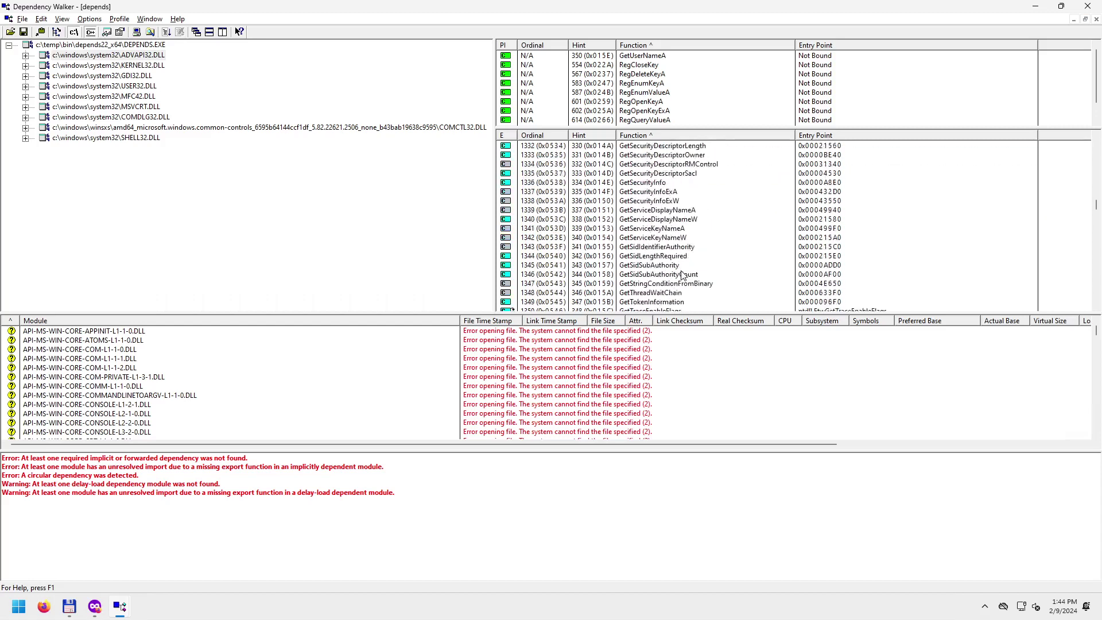
Examine the remaining Get exports, selecting GetServiceKeyNameW, GetSidSubAuthorityCount and GetTrusteeNameW.
{"action": "left_click", "coordinate": [683, 210]}
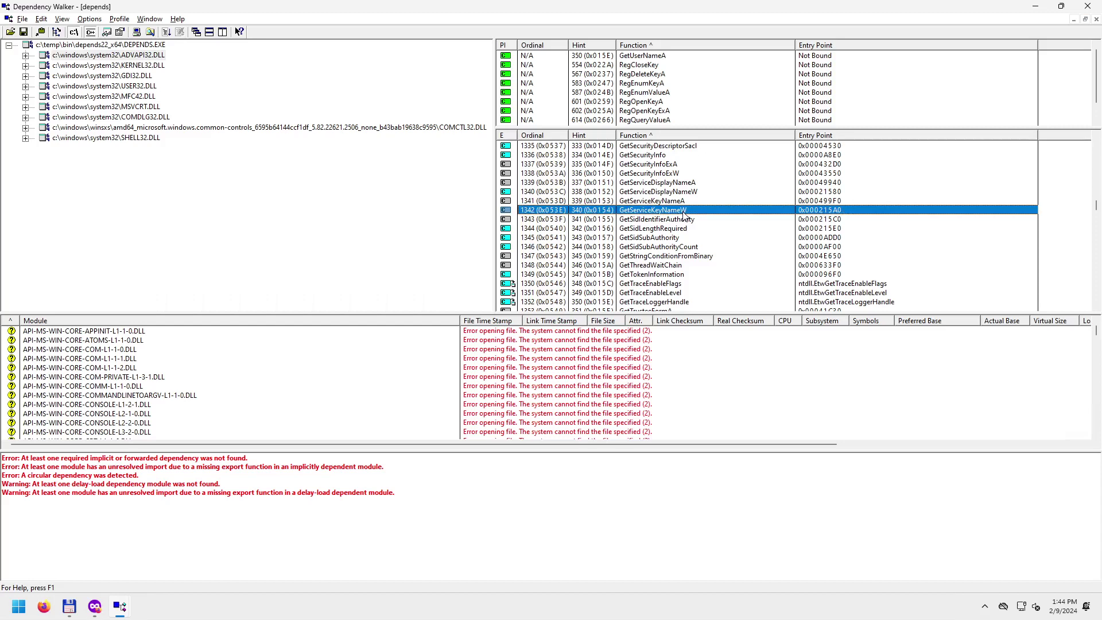
{"action": "left_click", "coordinate": [676, 247]}
{"action": "scroll", "coordinate": [682, 291], "scroll_direction": "down", "scroll_amount": 2}
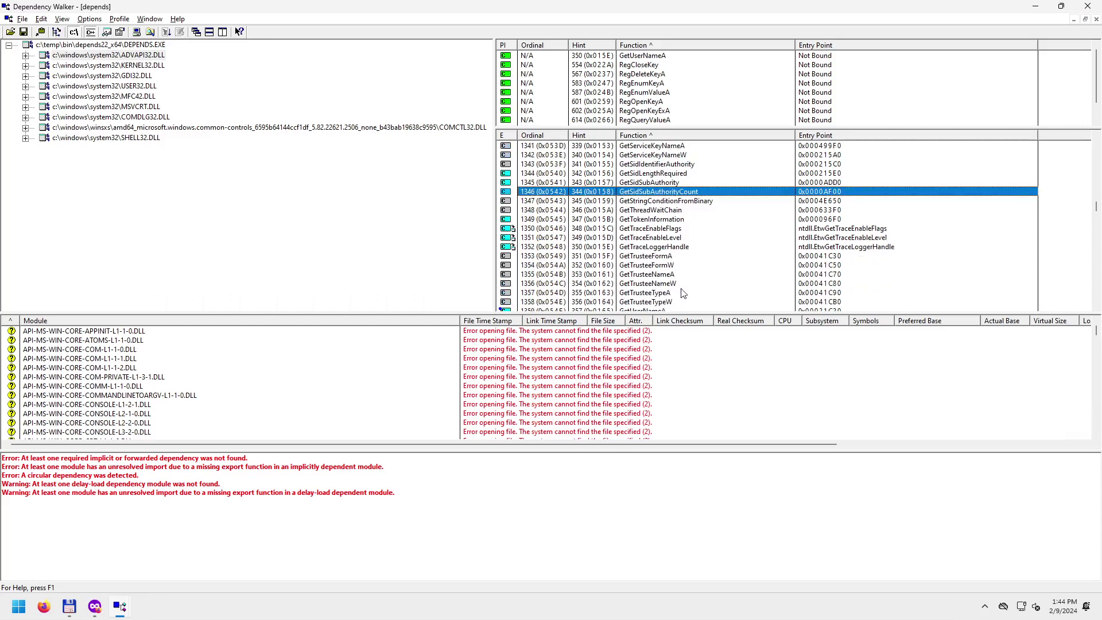
{"action": "scroll", "coordinate": [665, 269], "scroll_direction": "down", "scroll_amount": 4}
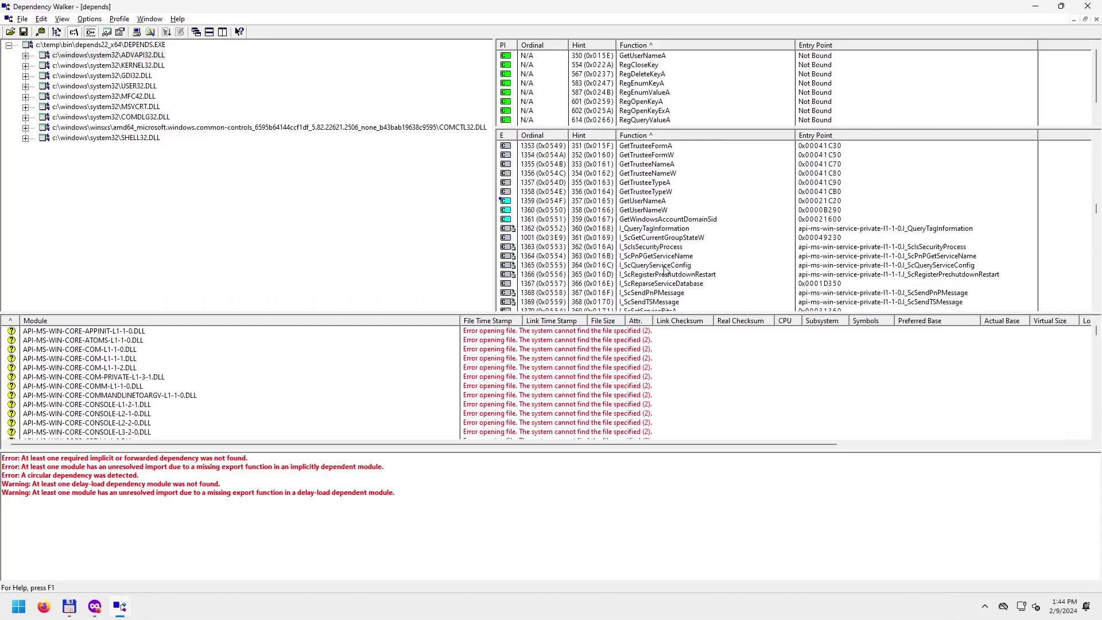
{"action": "left_click", "coordinate": [666, 173]}
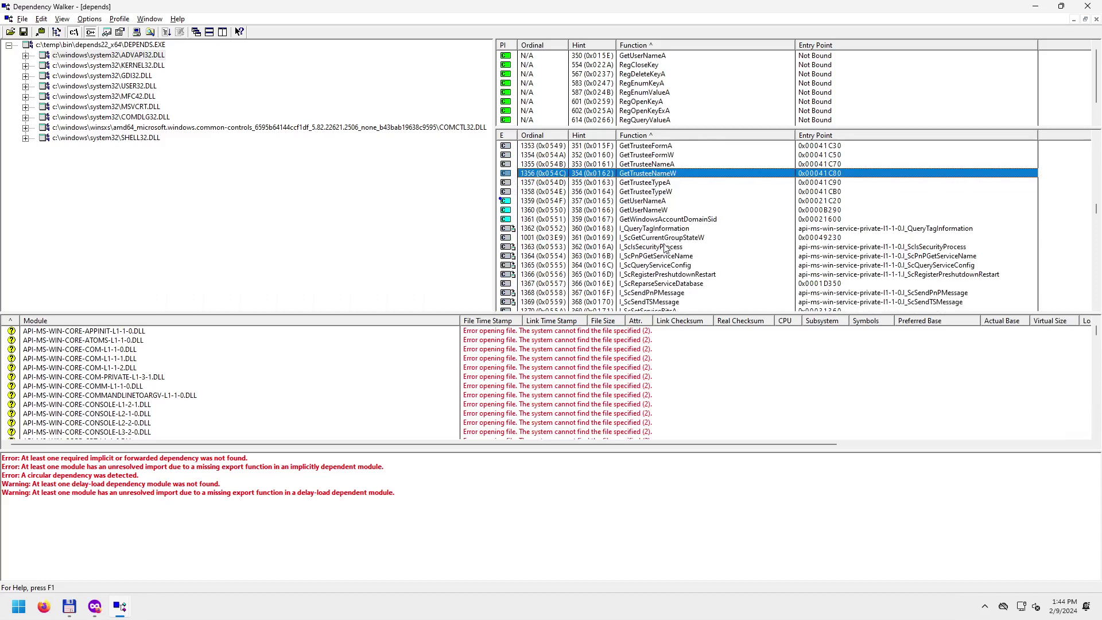
Find the Impersonate exports, select ImpersonateAnonymousToken, ImpersonateLoggedOnUser and ImpersonateNamedPipeClient, and finish on InitializeAcl.
{"action": "scroll", "coordinate": [666, 249], "scroll_direction": "down", "scroll_amount": 2}
{"action": "scroll", "coordinate": [664, 251], "scroll_direction": "down", "scroll_amount": 2}
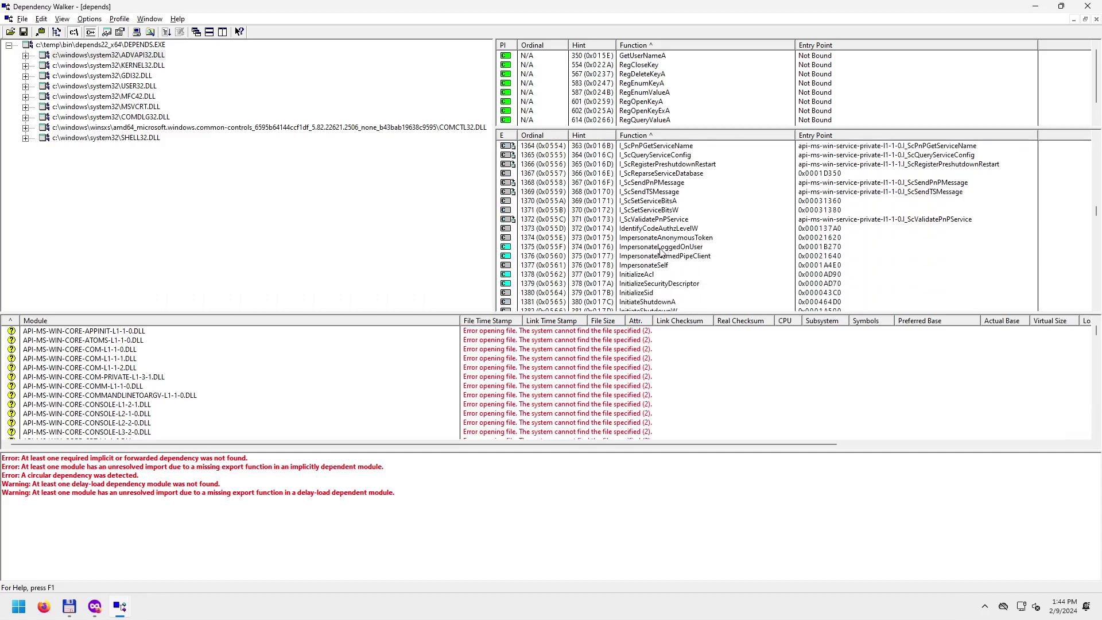
{"action": "scroll", "coordinate": [662, 253], "scroll_direction": "down", "scroll_amount": 1}
{"action": "scroll", "coordinate": [663, 228], "scroll_direction": "down", "scroll_amount": 1}
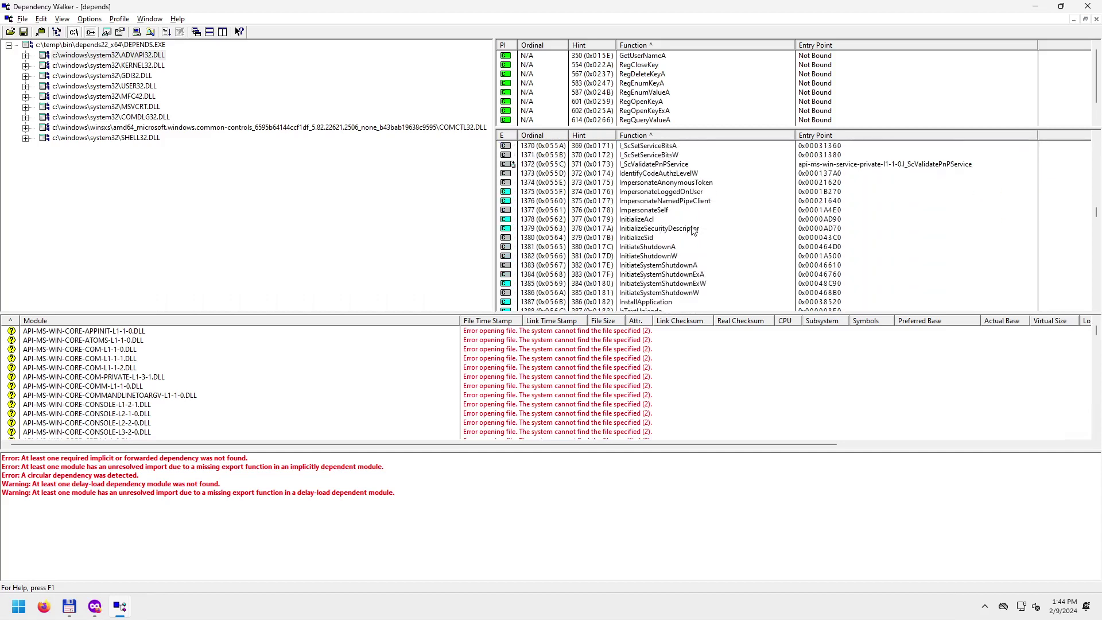
{"action": "left_click", "coordinate": [680, 184]}
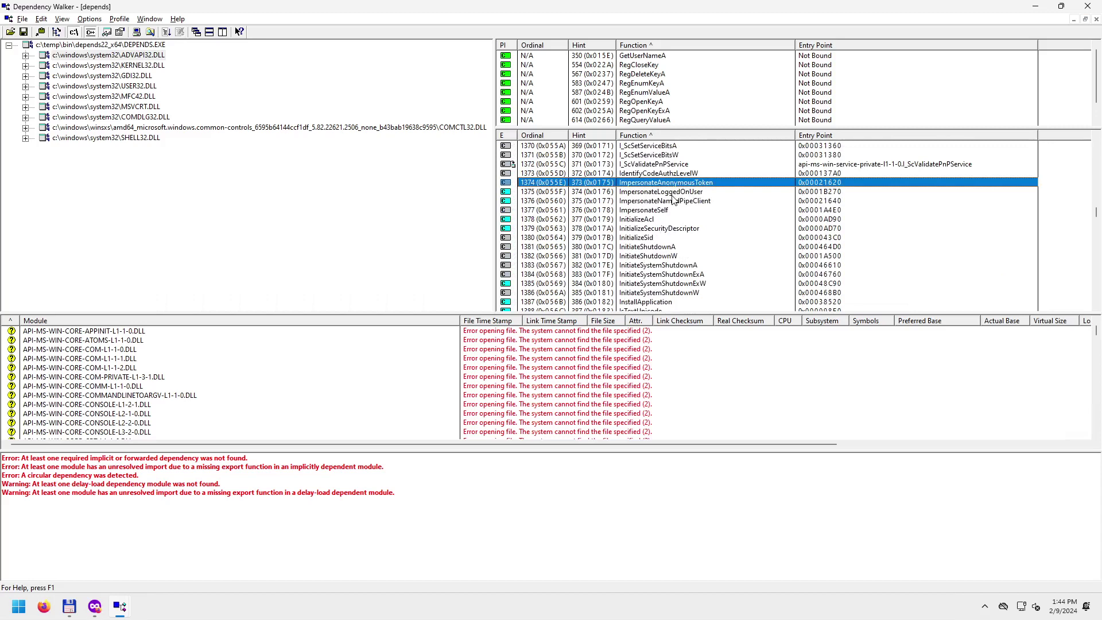
{"action": "left_click", "coordinate": [667, 193]}
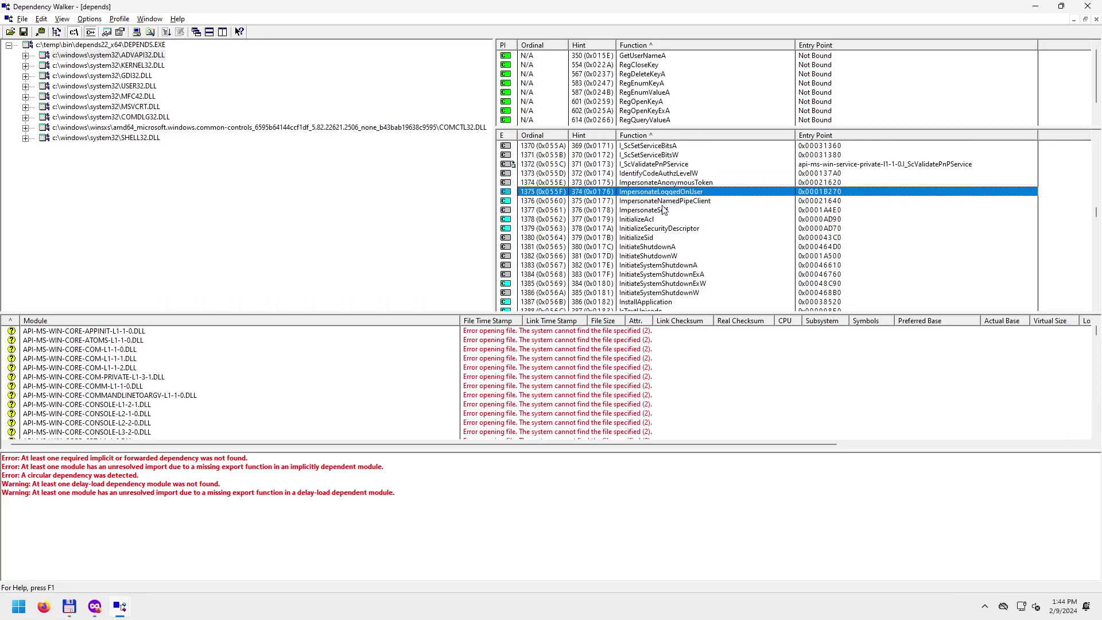
{"action": "left_click", "coordinate": [664, 202]}
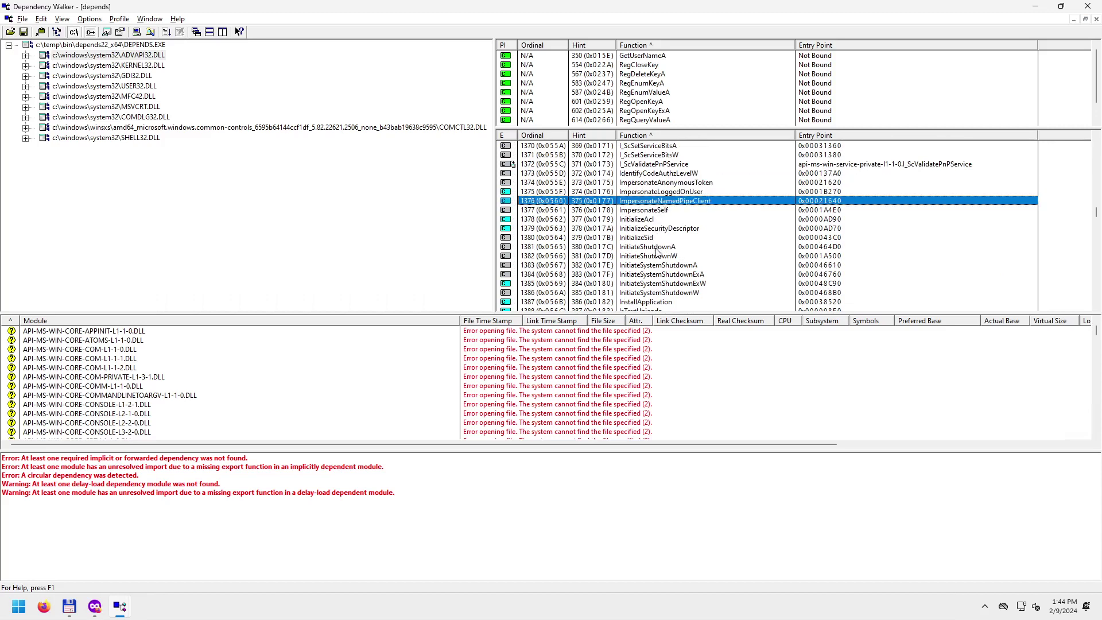
{"action": "left_click", "coordinate": [645, 220]}
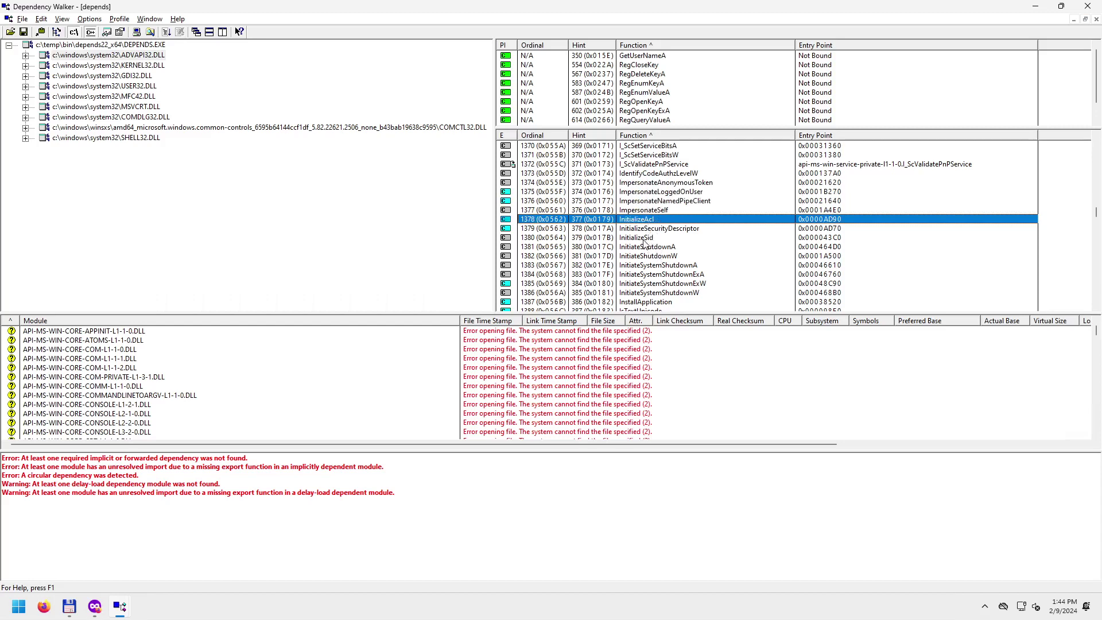
Select InitializeSid, InitiateSystemShutdownW, IsTextUnicode and InstallApplication in the exported functions, examining the shutdown exports between them.
{"action": "left_click", "coordinate": [645, 239]}
{"action": "scroll", "coordinate": [657, 283], "scroll_direction": "down", "scroll_amount": 1}
{"action": "scroll", "coordinate": [663, 247], "scroll_direction": "down", "scroll_amount": 2}
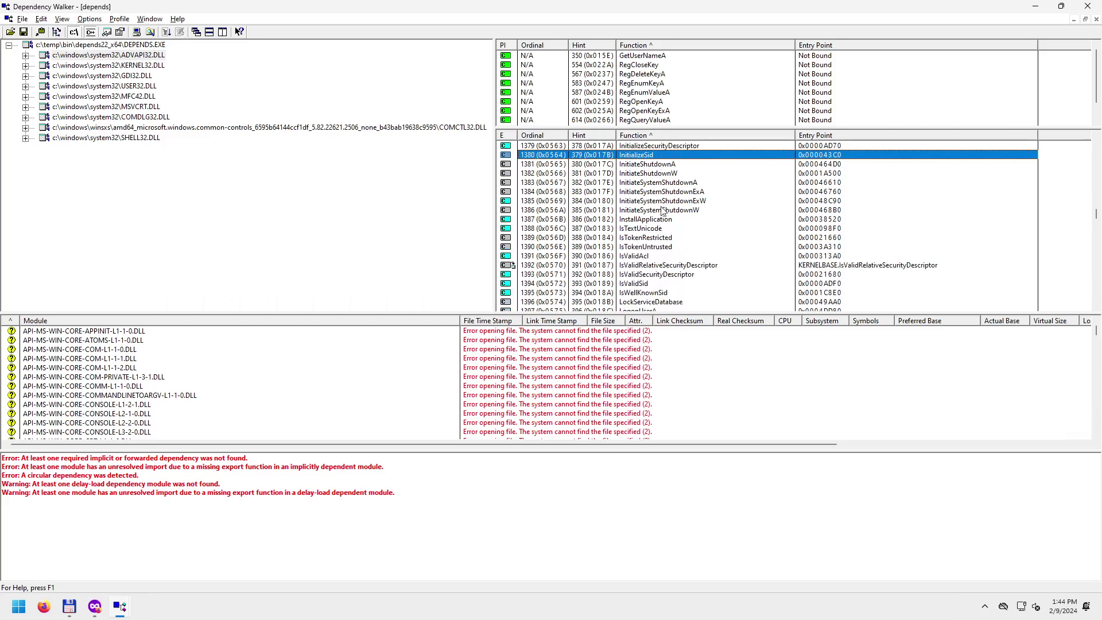
{"action": "left_click", "coordinate": [663, 211]}
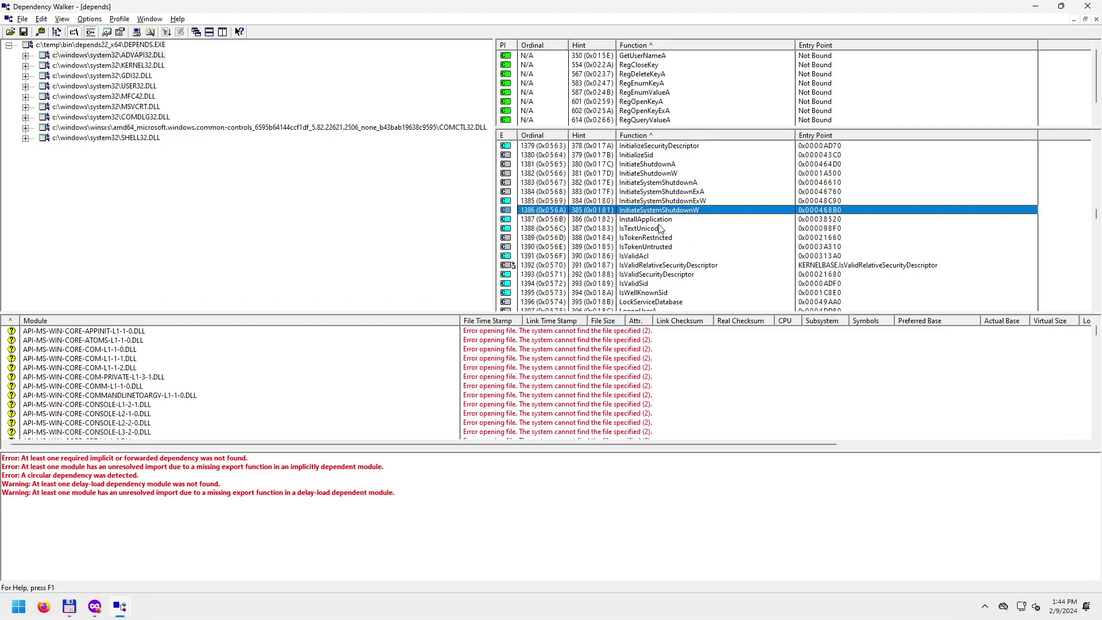
{"action": "left_click", "coordinate": [660, 229]}
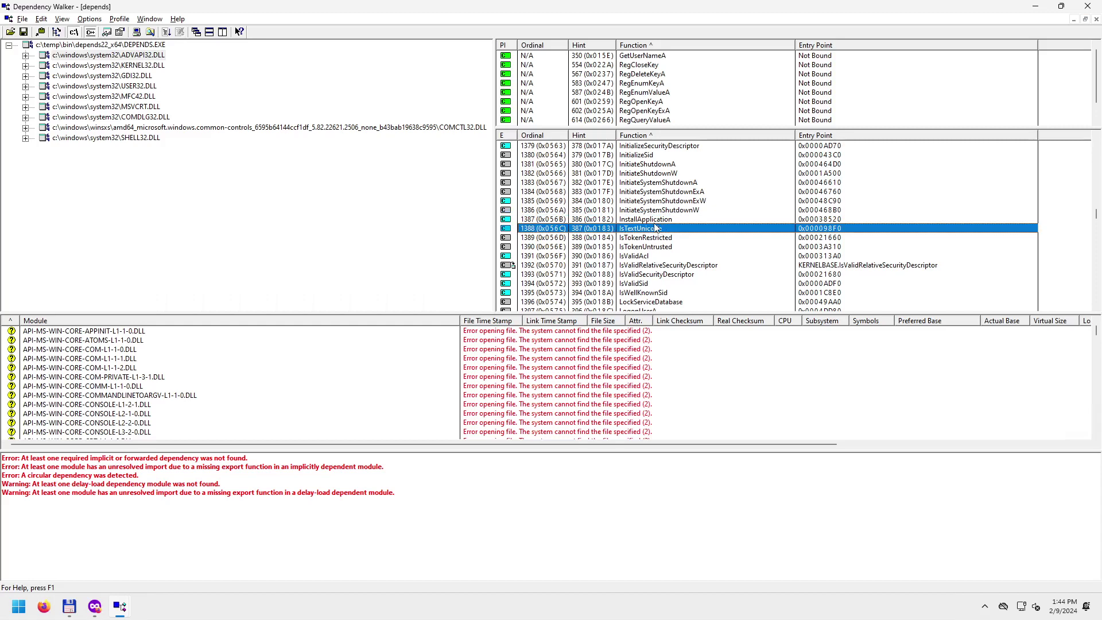
{"action": "left_click", "coordinate": [660, 221]}
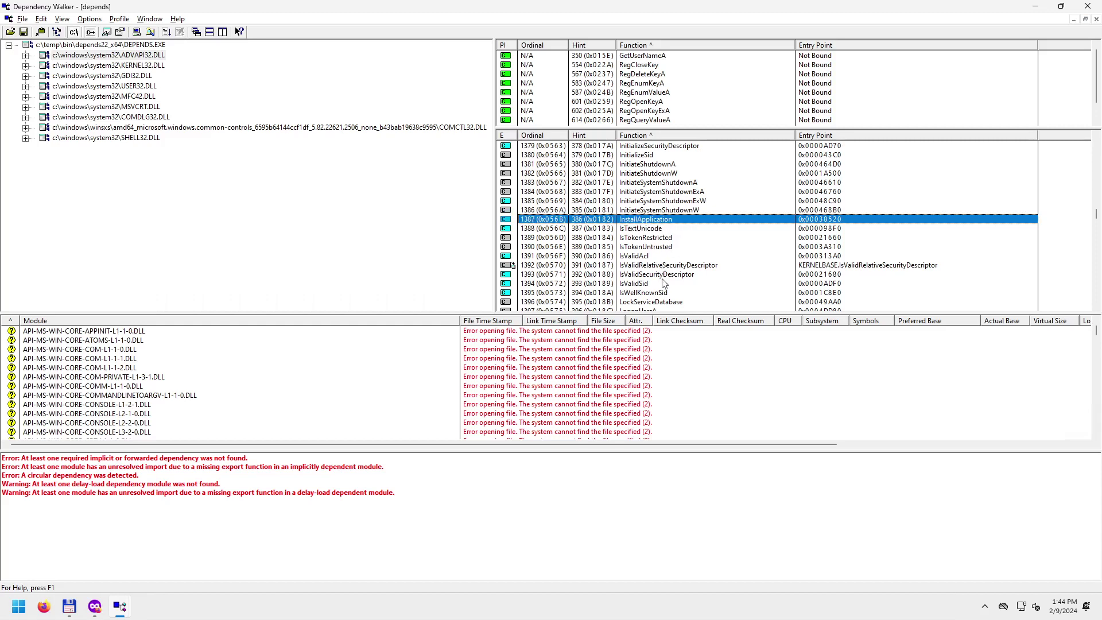
Find the logon and account lookup exports and select LogonUserA, LookupAccountNameA and LookupPrivilegeDisplayNameA.
{"action": "scroll", "coordinate": [683, 275], "scroll_direction": "down", "scroll_amount": 3}
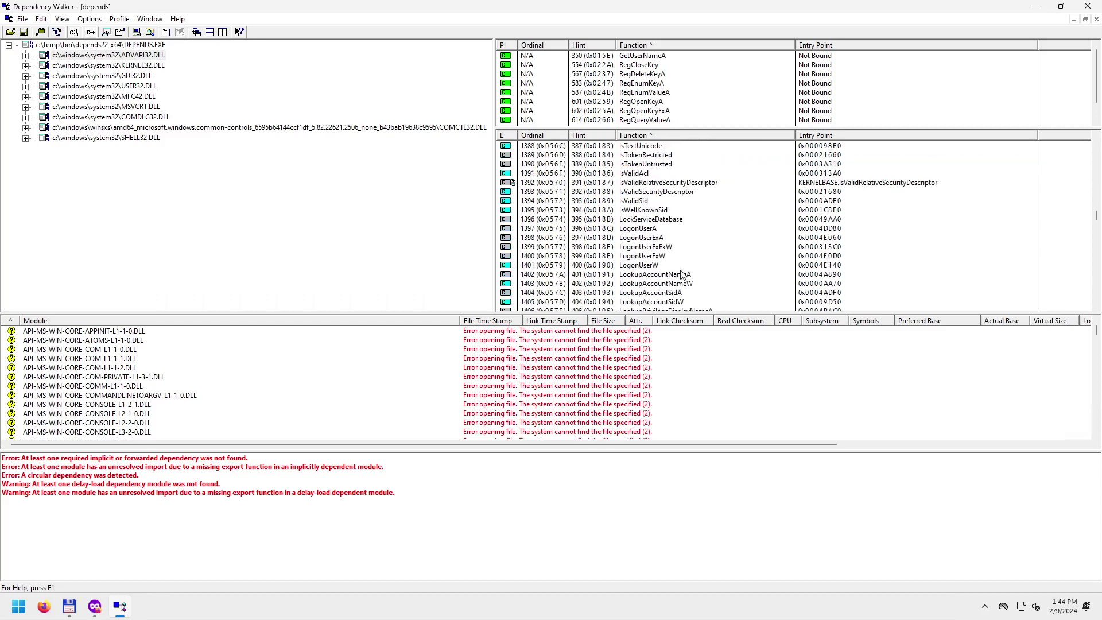
{"action": "left_click", "coordinate": [669, 229]}
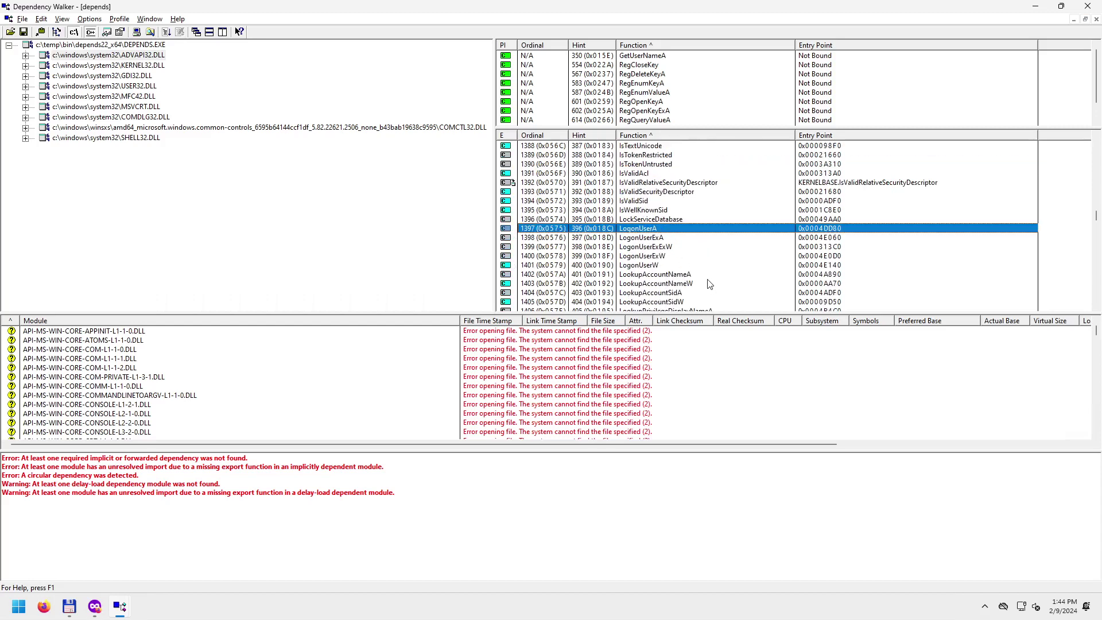
{"action": "scroll", "coordinate": [705, 284], "scroll_direction": "down", "scroll_amount": 2}
{"action": "scroll", "coordinate": [701, 266], "scroll_direction": "down", "scroll_amount": 2}
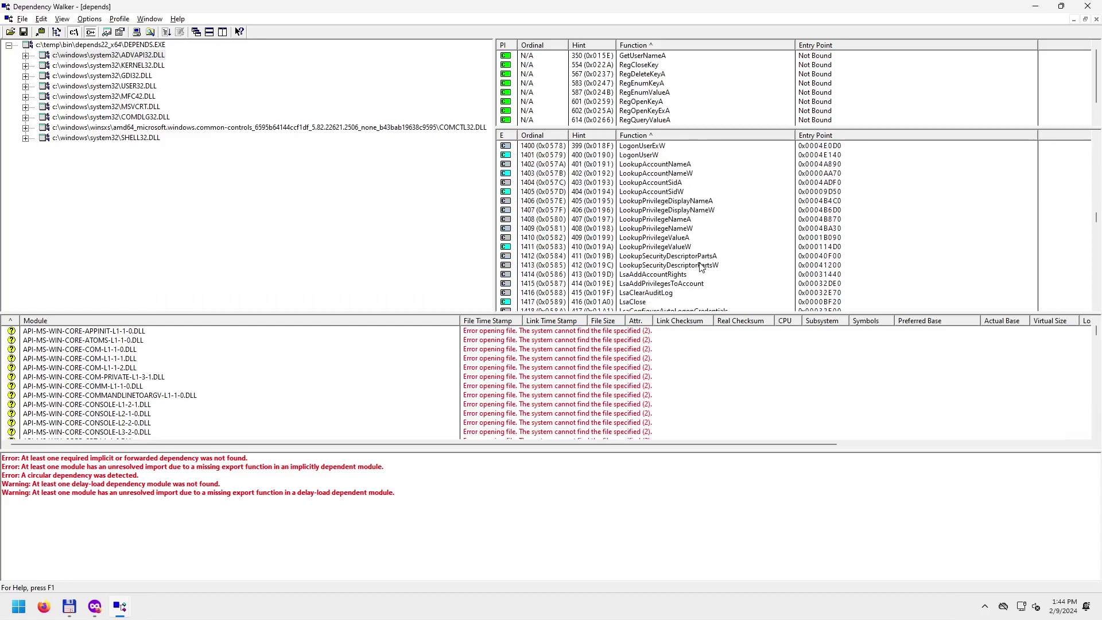
{"action": "left_click", "coordinate": [657, 165]}
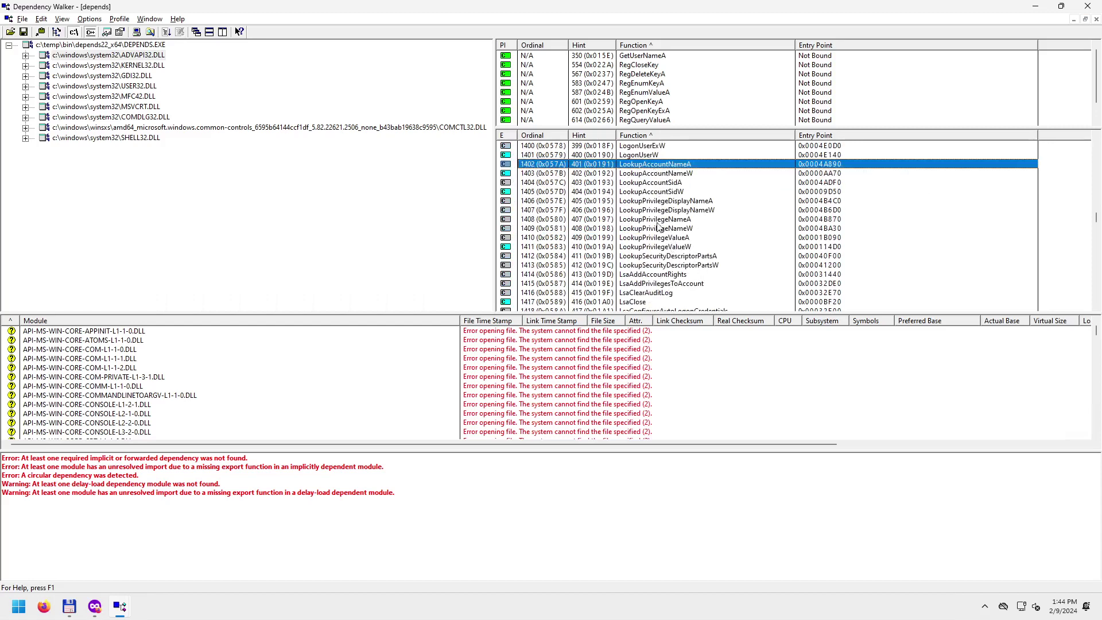
{"action": "left_click", "coordinate": [654, 201]}
Examine the Lsa exports, selecting LsaLookupPrivilegeName, and continue to the end of the Lsa group.
{"action": "scroll", "coordinate": [673, 287], "scroll_direction": "down", "scroll_amount": 2}
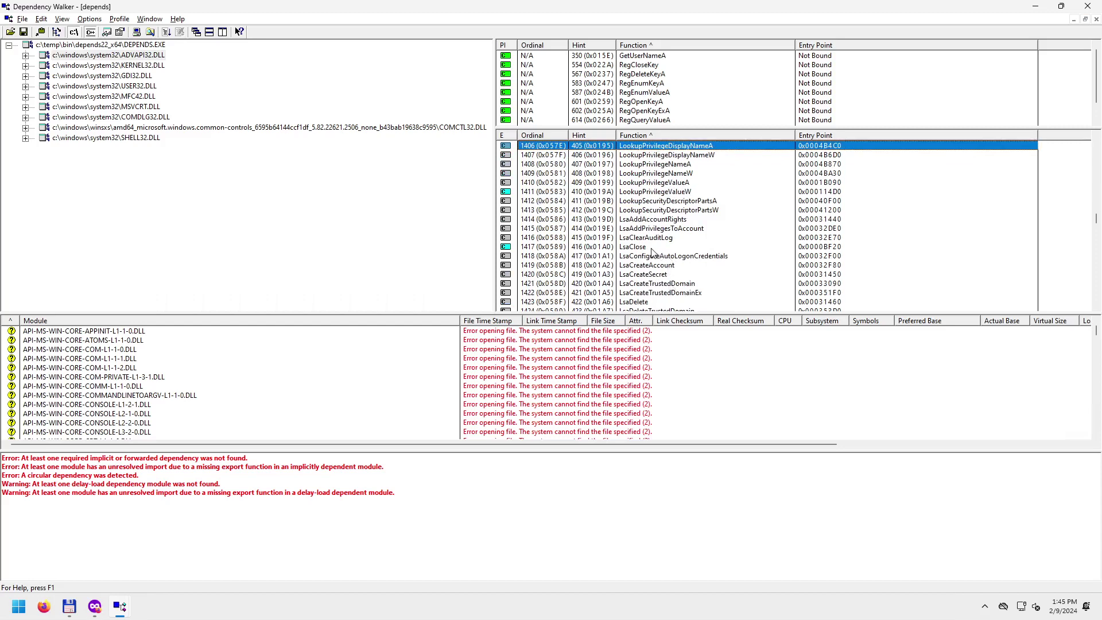
{"action": "scroll", "coordinate": [653, 253], "scroll_direction": "down", "scroll_amount": 1}
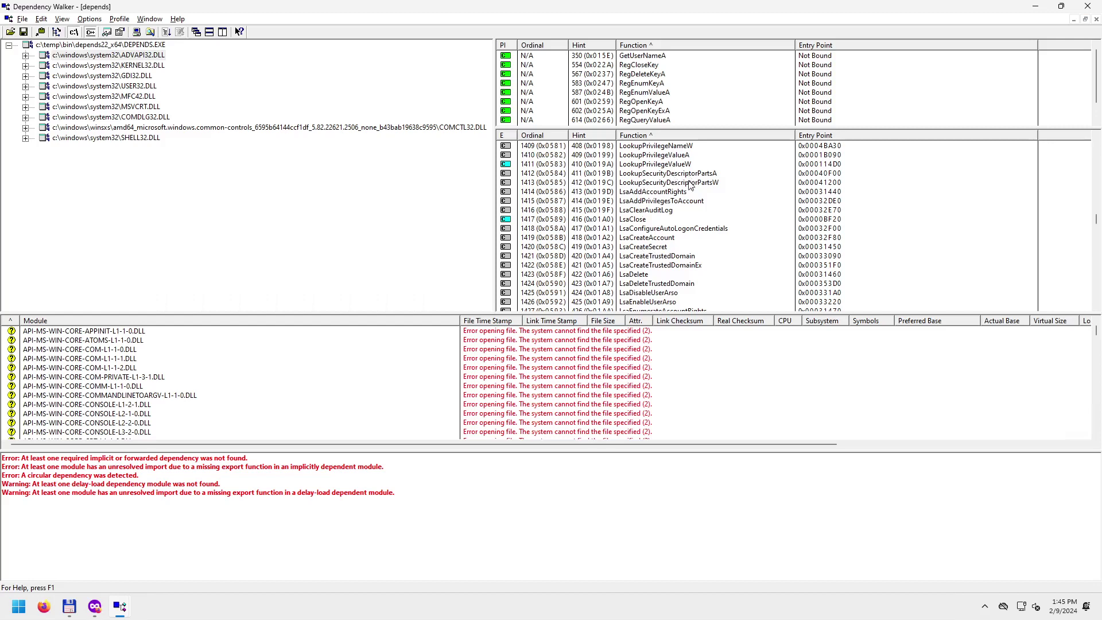
{"action": "scroll", "coordinate": [669, 252], "scroll_direction": "down", "scroll_amount": 8}
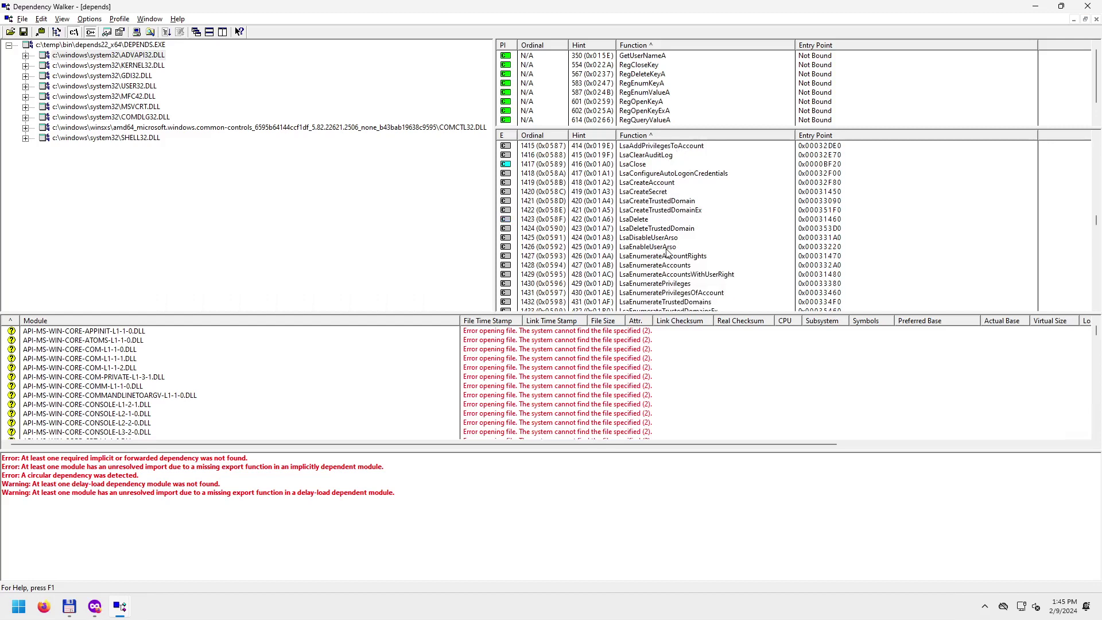
{"action": "scroll", "coordinate": [667, 253], "scroll_direction": "down", "scroll_amount": 3}
{"action": "left_click", "coordinate": [660, 229]}
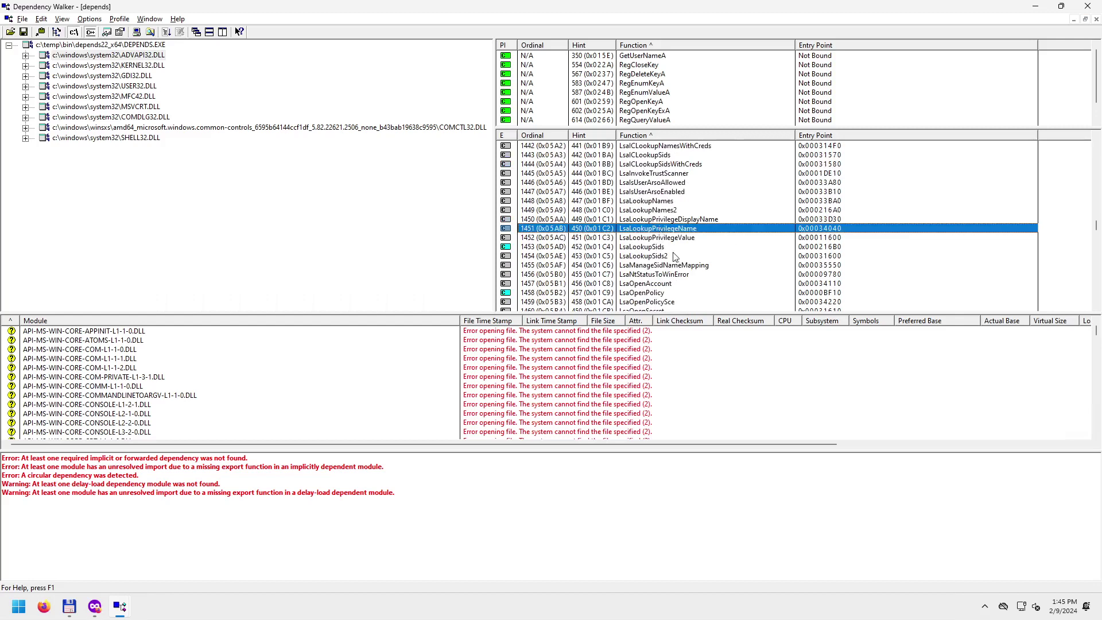
{"action": "scroll", "coordinate": [674, 259], "scroll_direction": "down", "scroll_amount": 14}
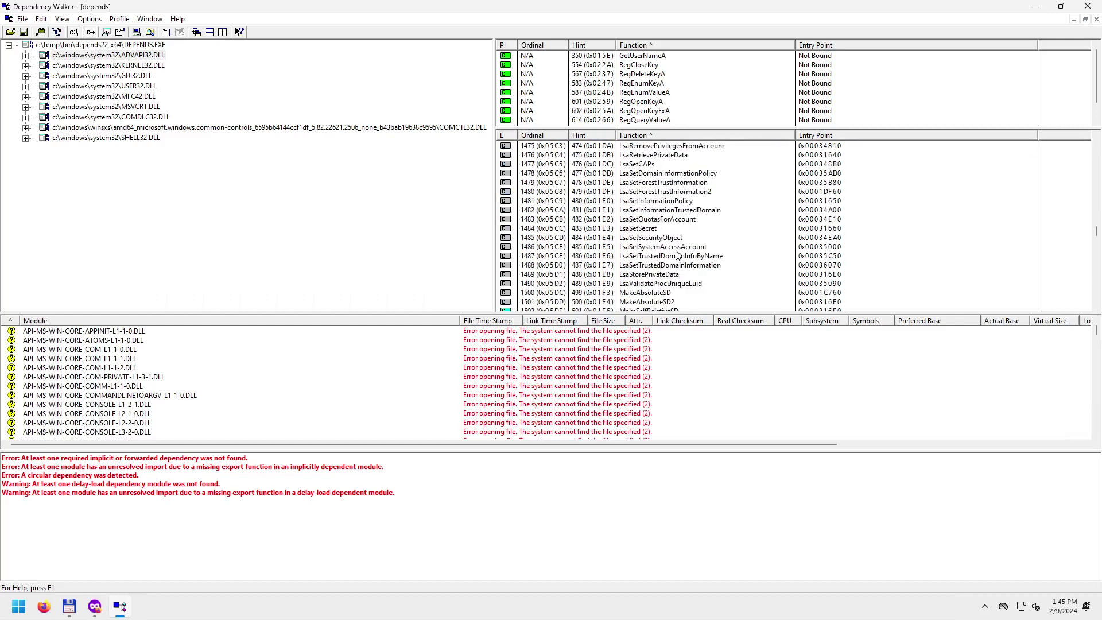
Look past the MD4, MD5, notification and object audit exports to the Open functions and select OpenEventLogA and OpenSCManagerA.
{"action": "scroll", "coordinate": [675, 245], "scroll_direction": "down", "scroll_amount": 2}
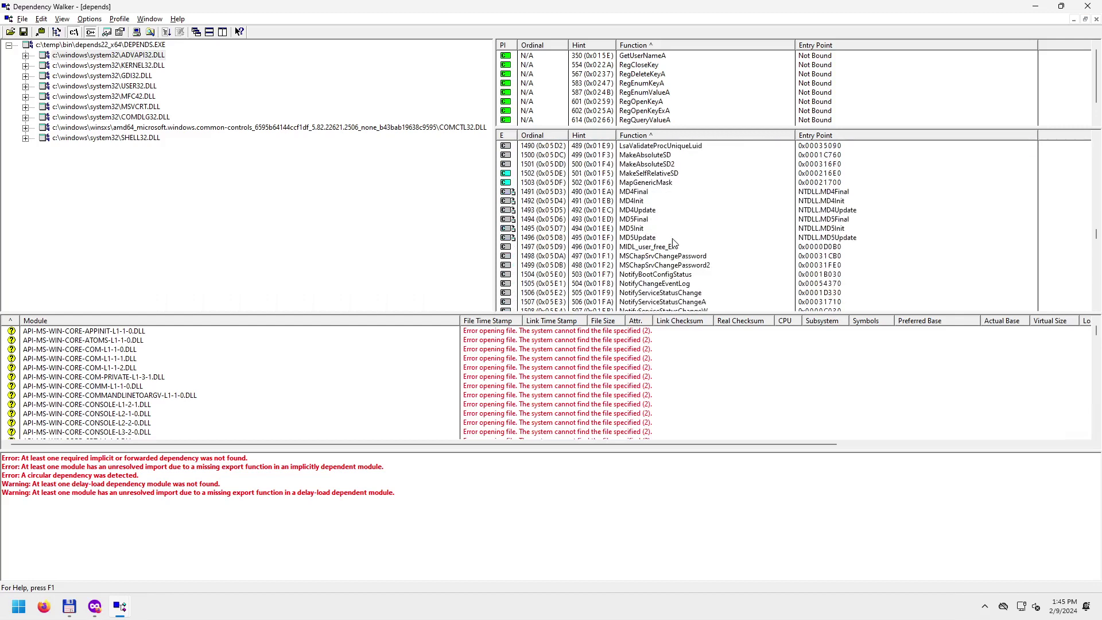
{"action": "scroll", "coordinate": [674, 242], "scroll_direction": "down", "scroll_amount": 2}
{"action": "scroll", "coordinate": [673, 241], "scroll_direction": "down", "scroll_amount": 4}
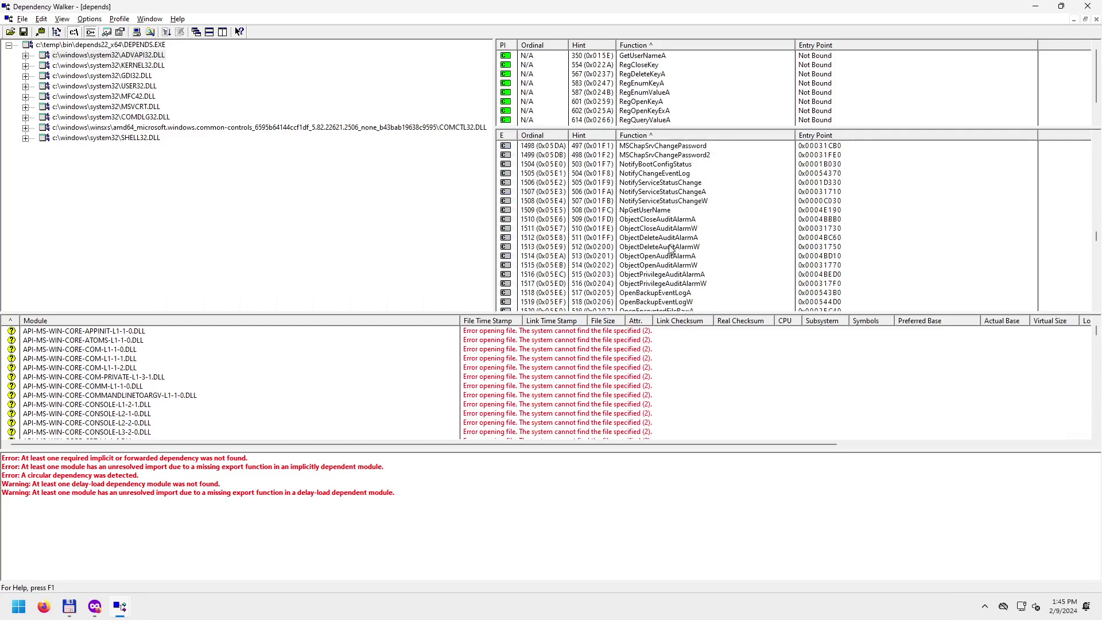
{"action": "scroll", "coordinate": [670, 244], "scroll_direction": "down", "scroll_amount": 3}
{"action": "scroll", "coordinate": [669, 242], "scroll_direction": "down", "scroll_amount": 1}
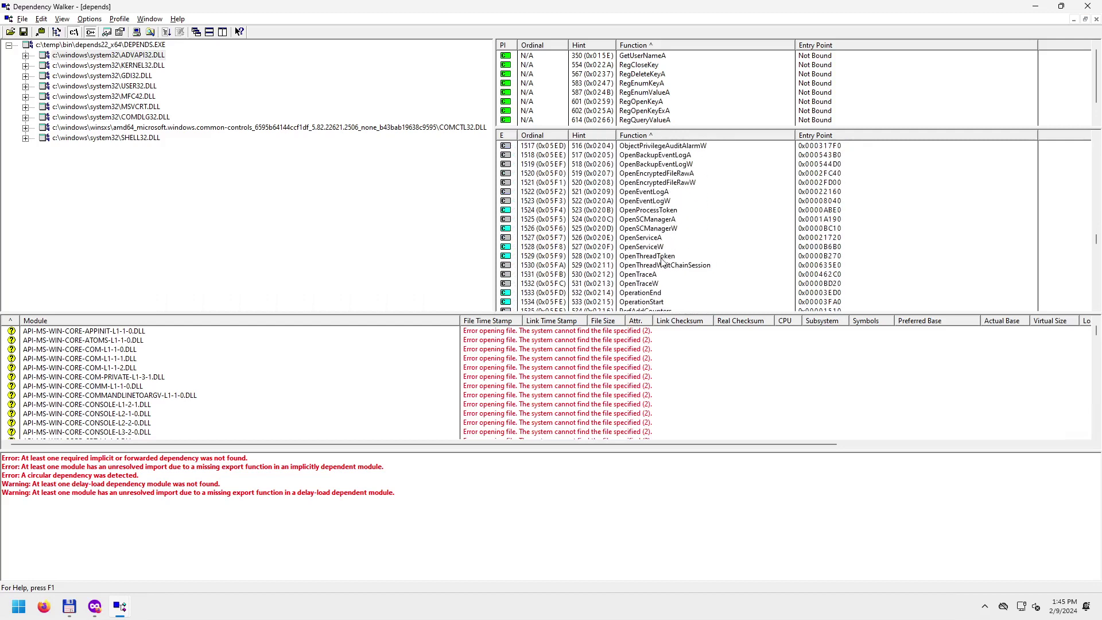
{"action": "left_click", "coordinate": [648, 194]}
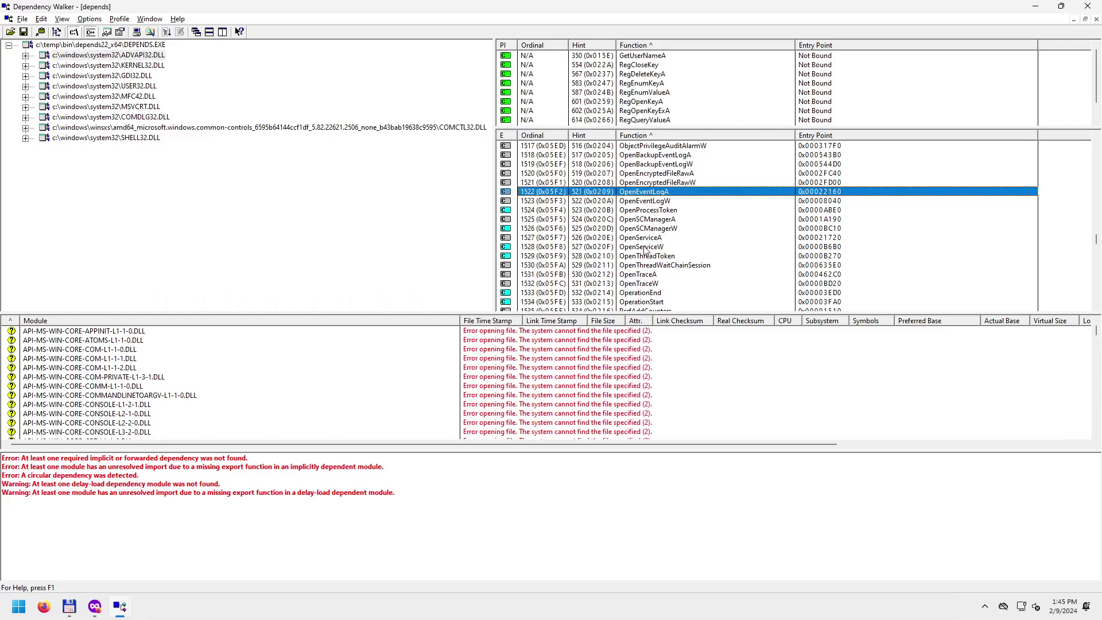
{"action": "left_click", "coordinate": [664, 221]}
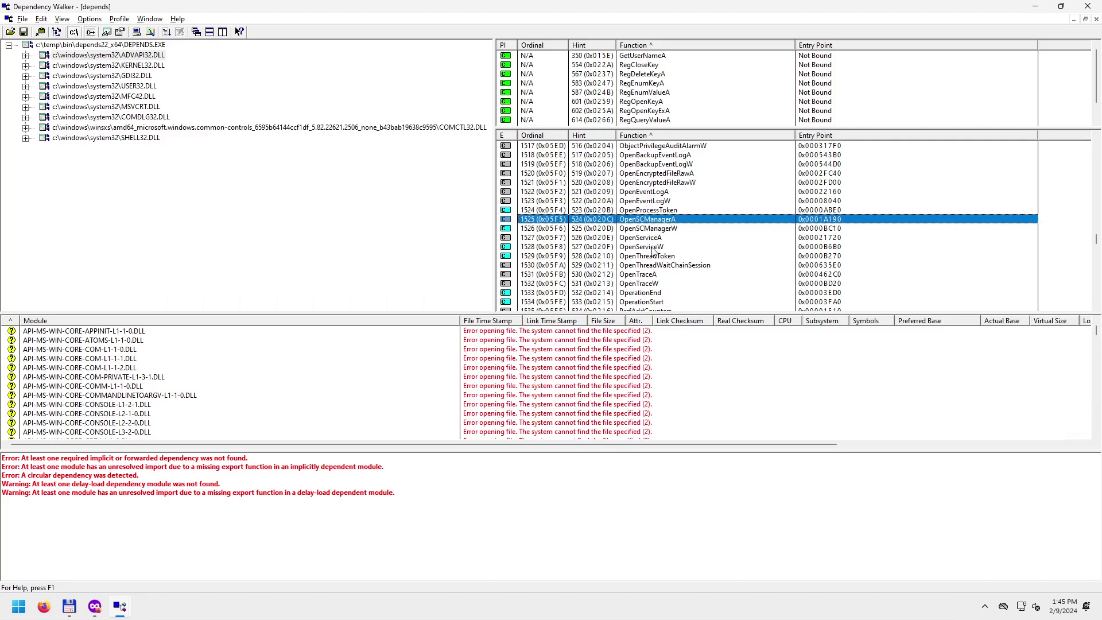
Examine the Perf performance counter exports and select PerfSetULongLongCounterValue.
{"action": "scroll", "coordinate": [651, 251], "scroll_direction": "down", "scroll_amount": 3}
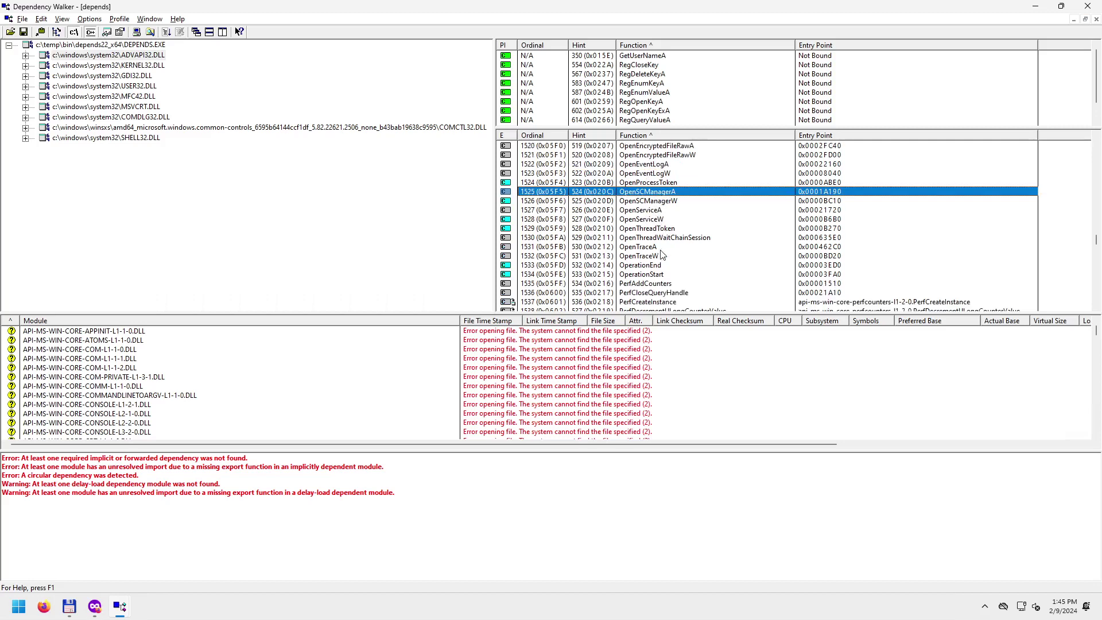
{"action": "scroll", "coordinate": [659, 246], "scroll_direction": "down", "scroll_amount": 5}
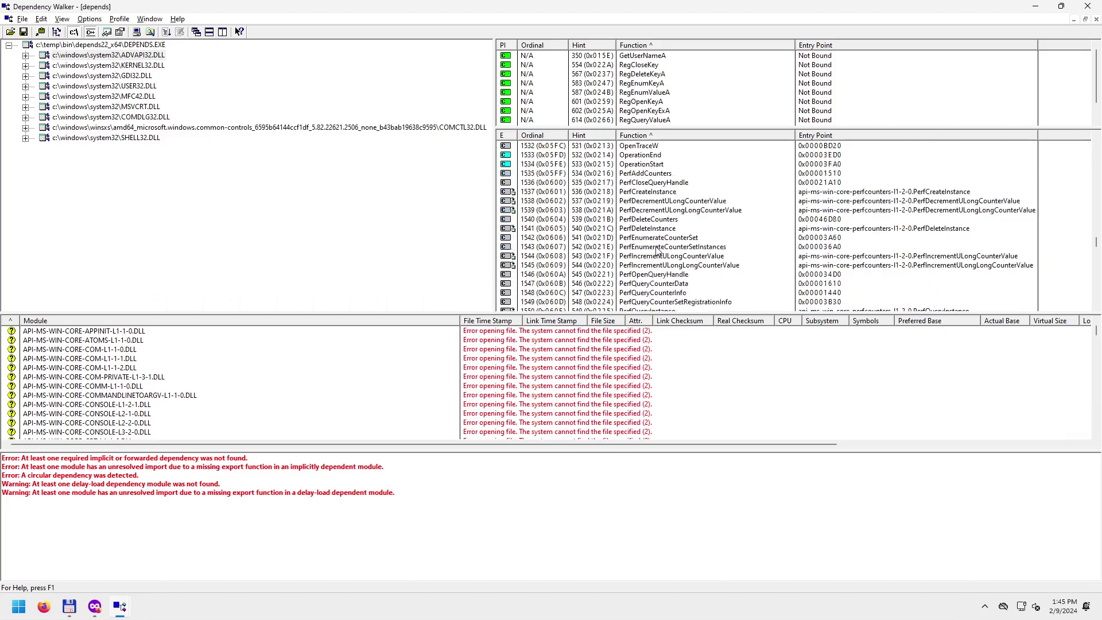
{"action": "scroll", "coordinate": [658, 251], "scroll_direction": "down", "scroll_amount": 3}
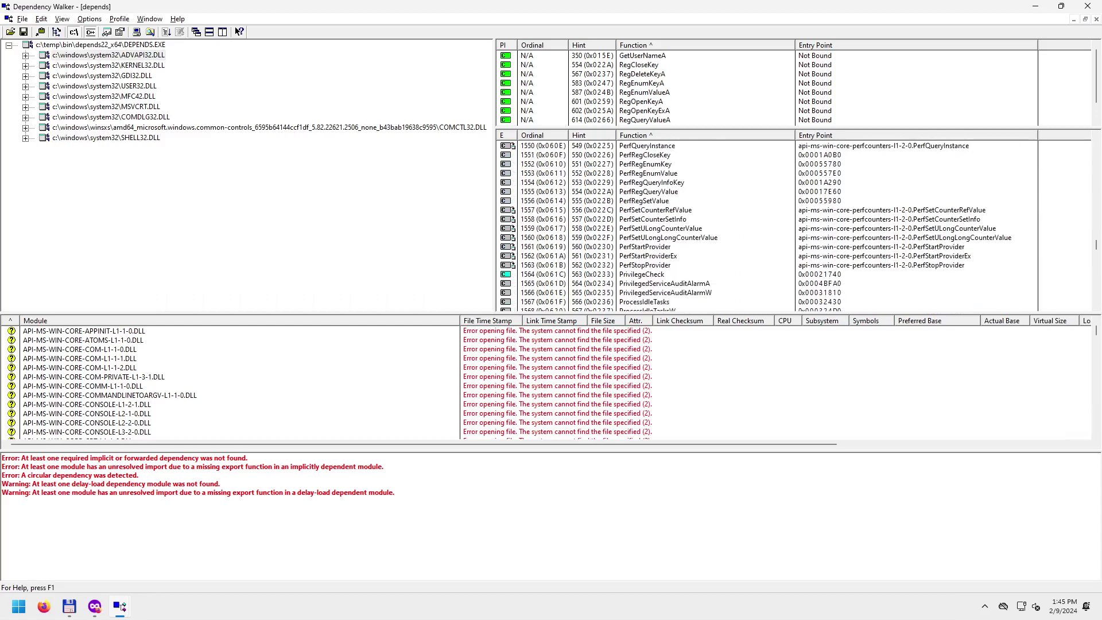
{"action": "left_click", "coordinate": [647, 238]}
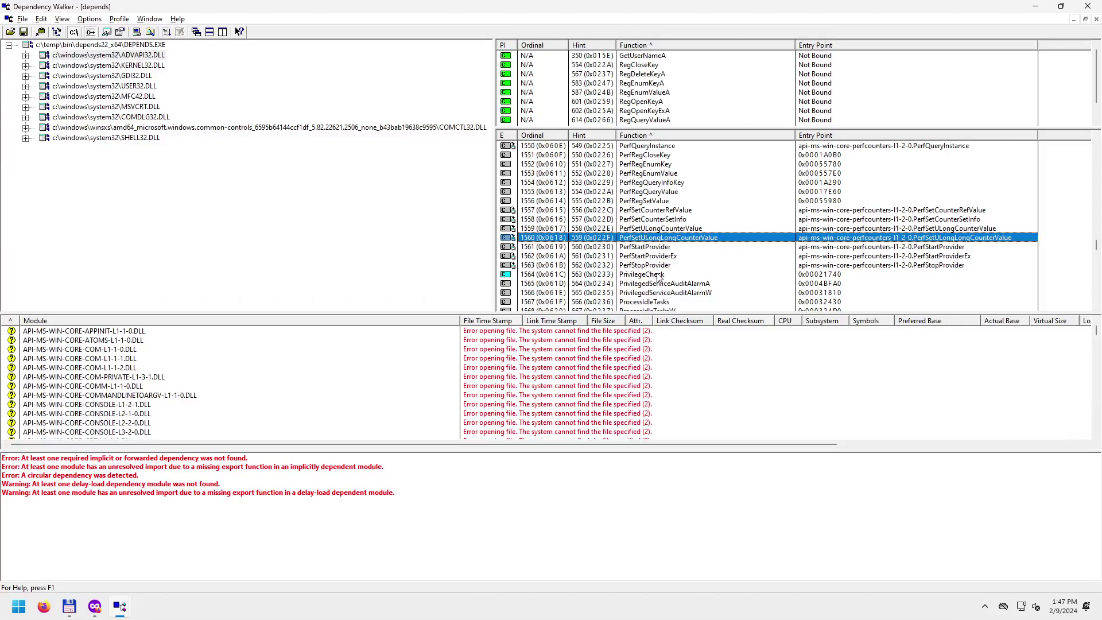
Examine the privilege, trace and QueryService exports up to the start of the Reg functions.
{"action": "scroll", "coordinate": [660, 279], "scroll_direction": "down", "scroll_amount": 2}
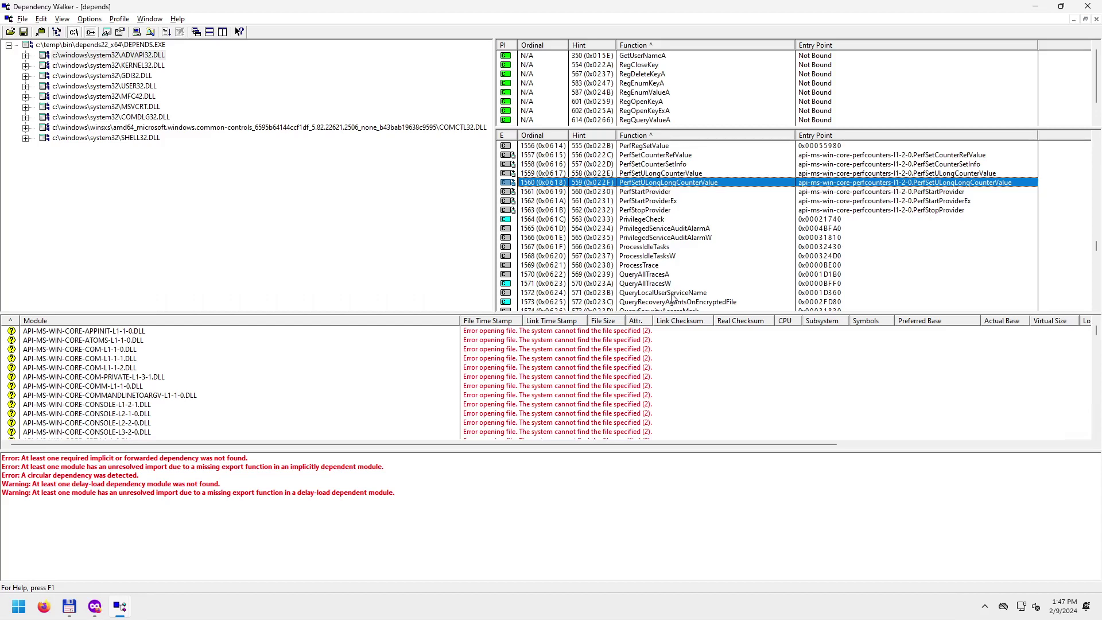
{"action": "scroll", "coordinate": [675, 295], "scroll_direction": "down", "scroll_amount": 1}
{"action": "scroll", "coordinate": [669, 262], "scroll_direction": "down", "scroll_amount": 2}
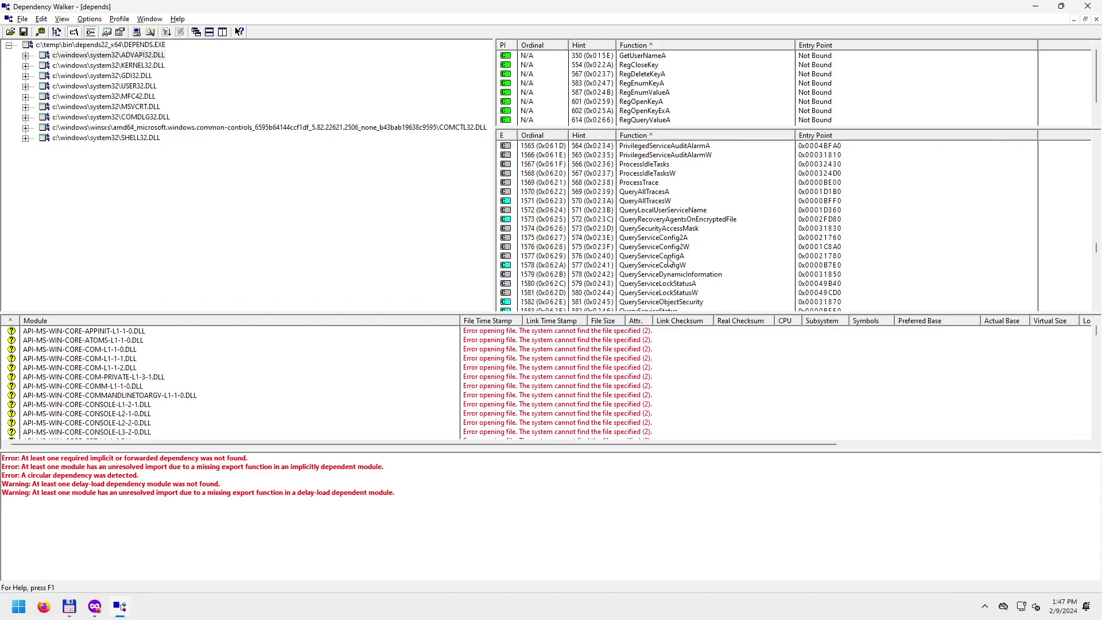
{"action": "scroll", "coordinate": [662, 267], "scroll_direction": "down", "scroll_amount": 2}
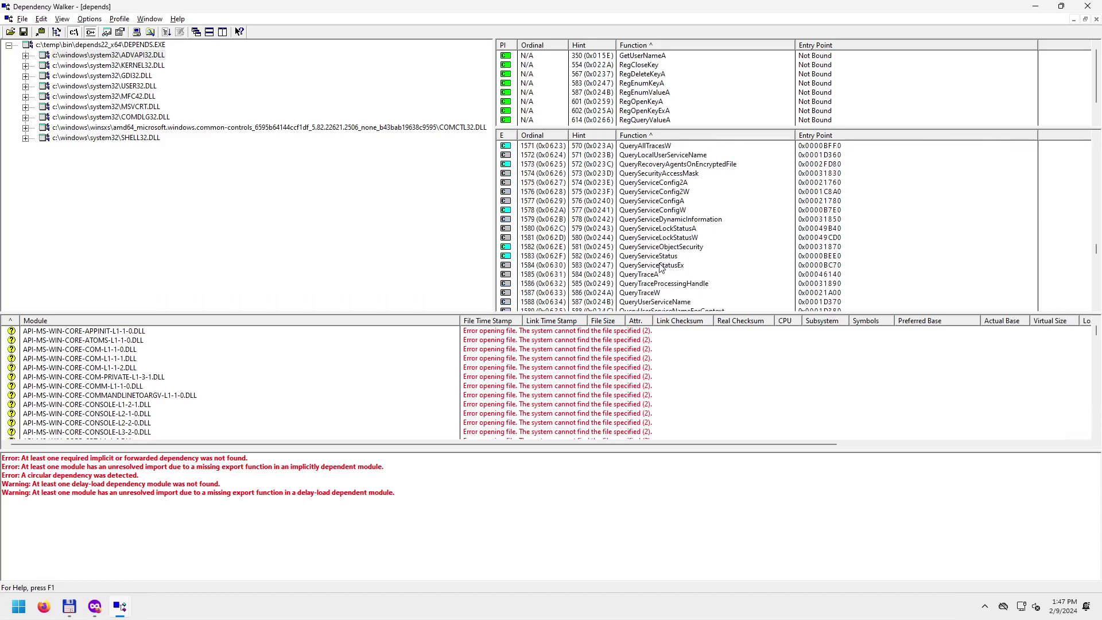
{"action": "scroll", "coordinate": [661, 252], "scroll_direction": "down", "scroll_amount": 4}
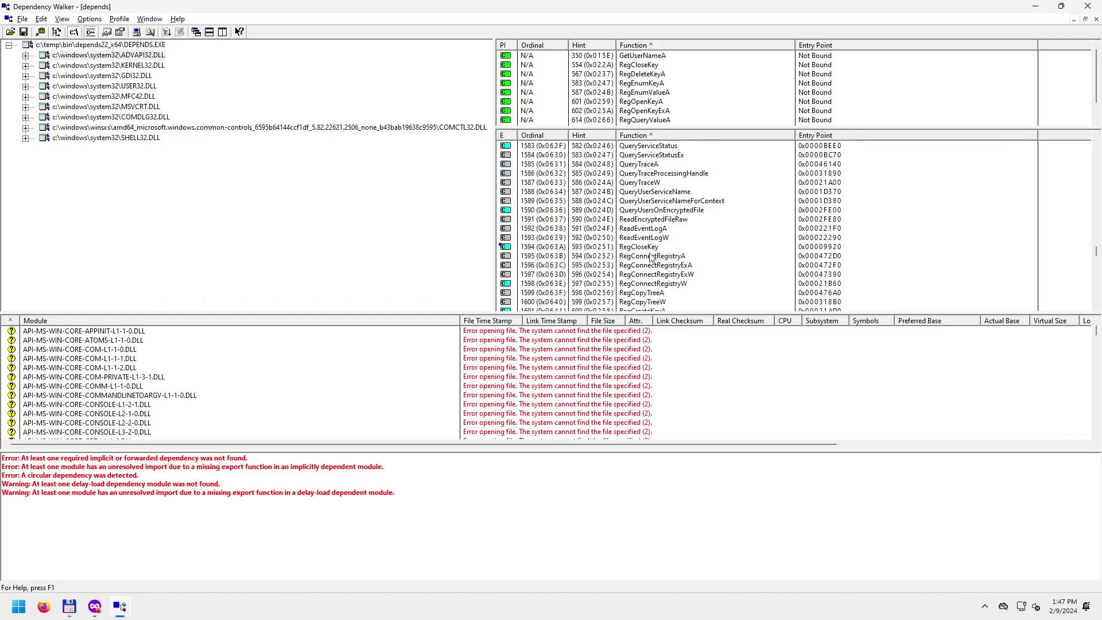
Select the registry exports RegCloseKey, RegConnectRegistryA and RegConnectRegistryExA.
{"action": "left_click", "coordinate": [651, 250]}
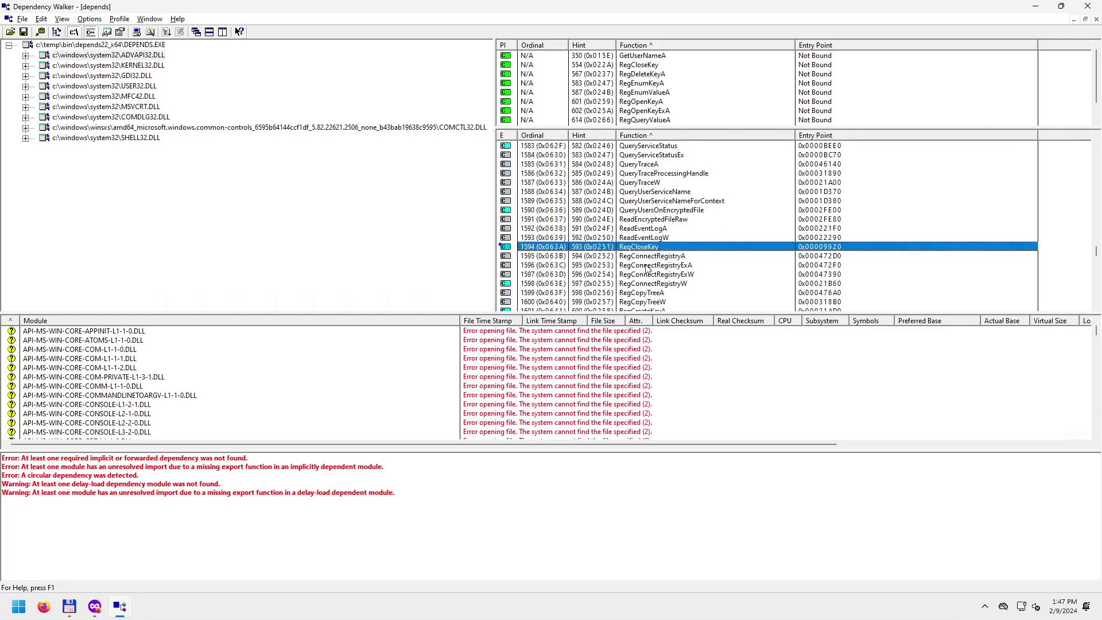
{"action": "left_click", "coordinate": [660, 256]}
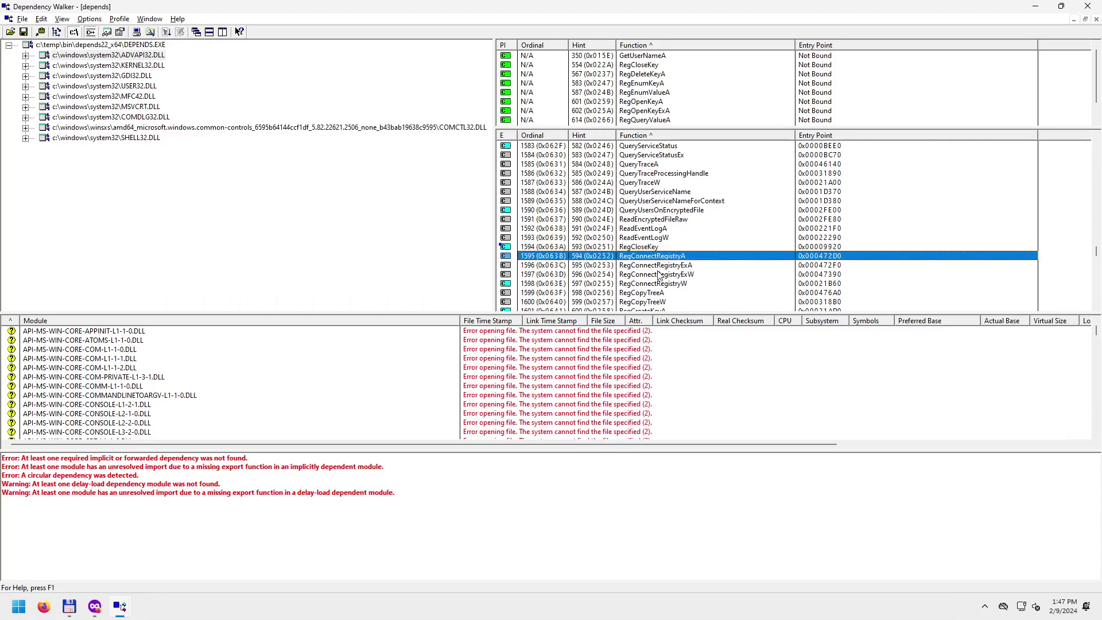
{"action": "scroll", "coordinate": [660, 275], "scroll_direction": "down", "scroll_amount": 2}
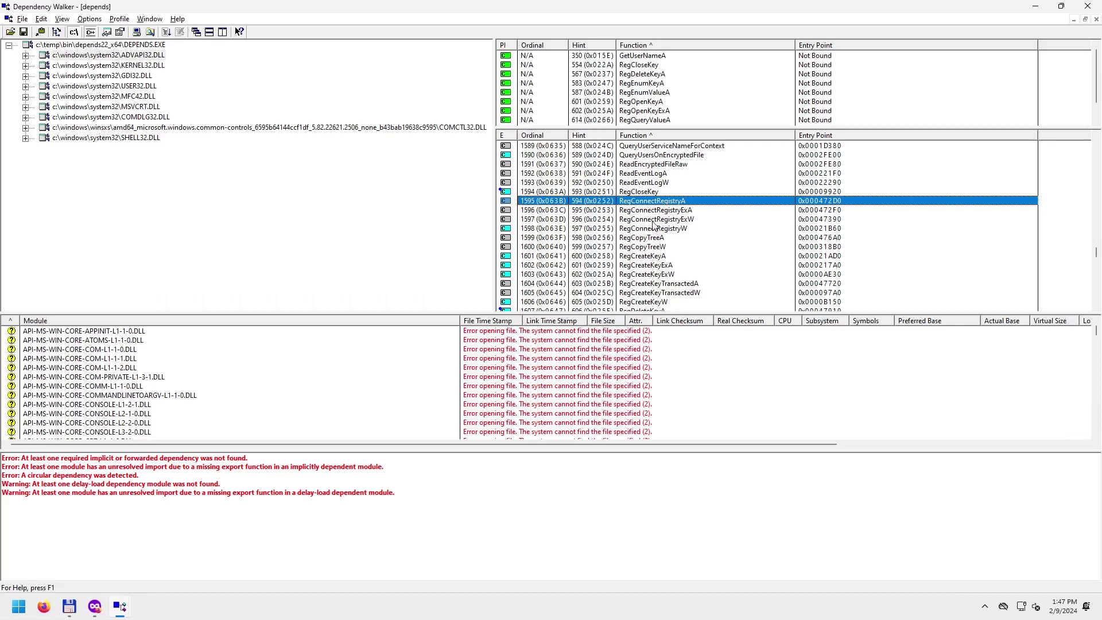
{"action": "scroll", "coordinate": [658, 219], "scroll_direction": "down", "scroll_amount": 1}
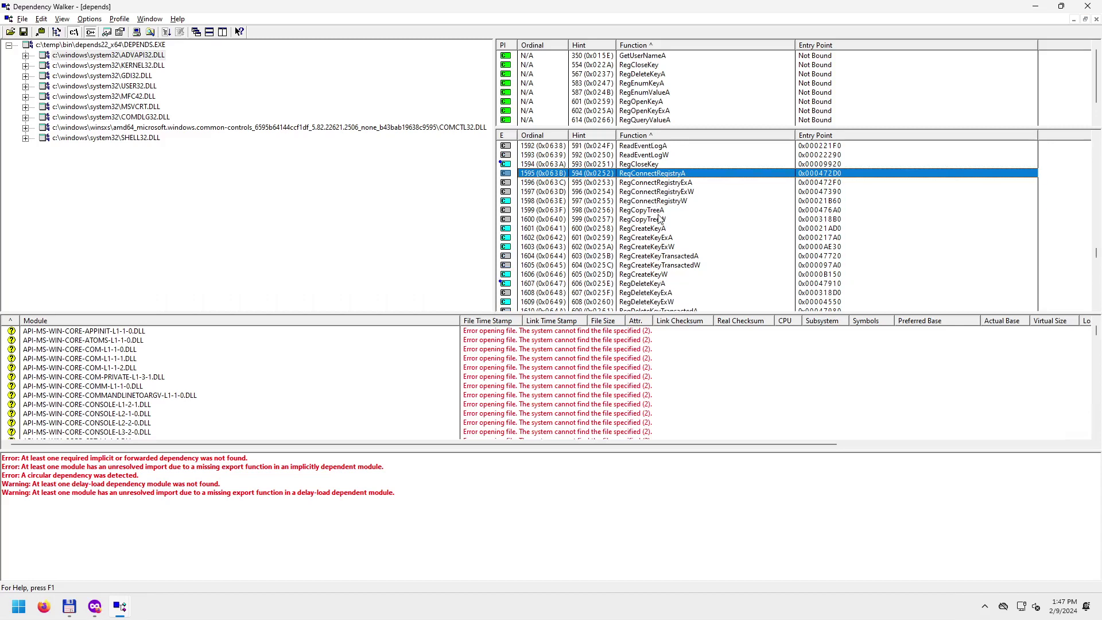
{"action": "left_click", "coordinate": [656, 184]}
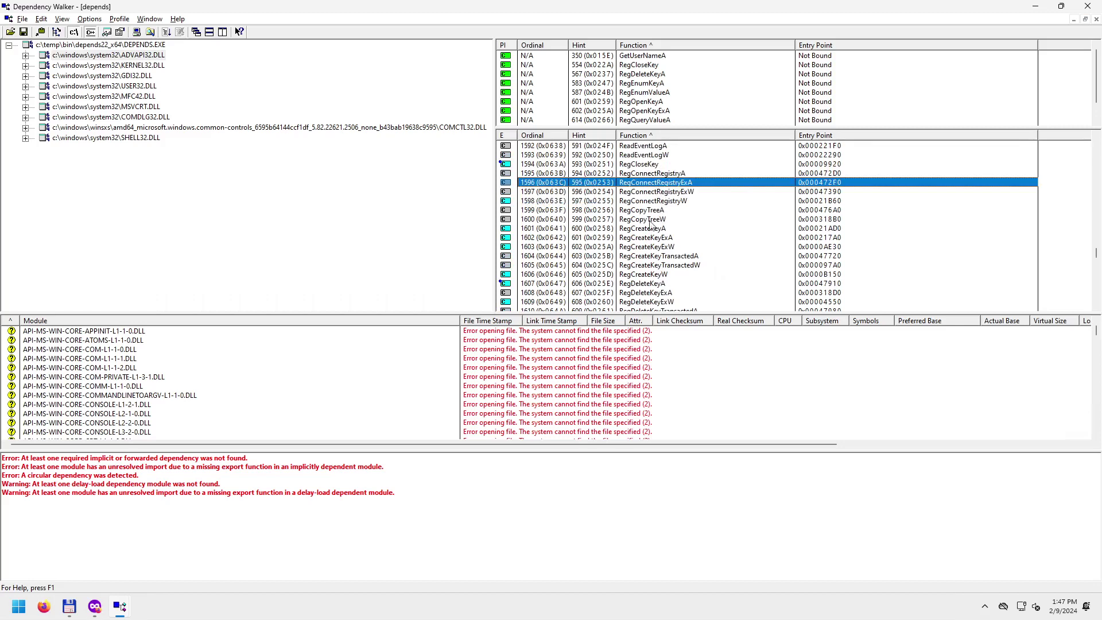
Examine the RegCreateKey, RegDeleteKey, RegDeleteTree and RegDeleteValue exports, continuing to the start of the RegEnumKey functions.
{"action": "scroll", "coordinate": [653, 282], "scroll_direction": "down", "scroll_amount": 2}
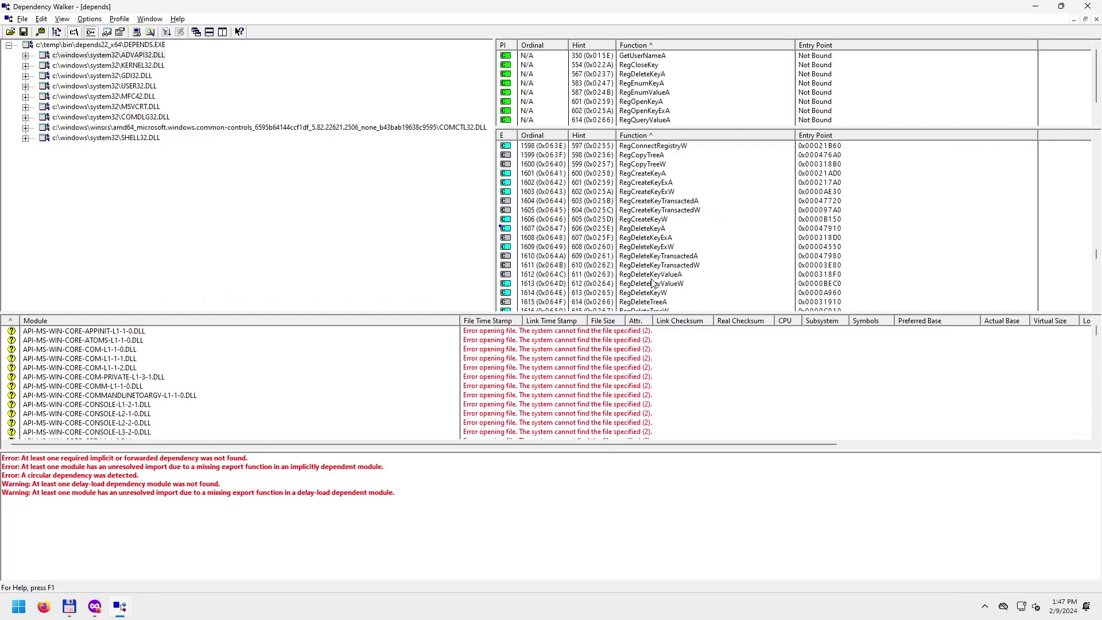
{"action": "scroll", "coordinate": [664, 247], "scroll_direction": "down", "scroll_amount": 2}
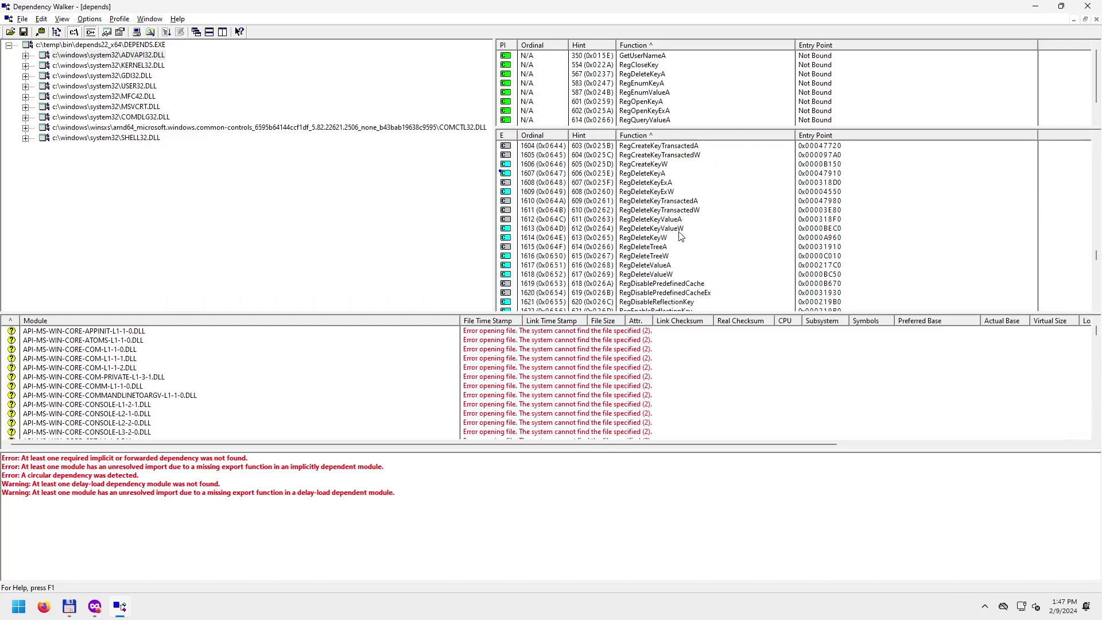
{"action": "scroll", "coordinate": [680, 235], "scroll_direction": "up", "scroll_amount": 1}
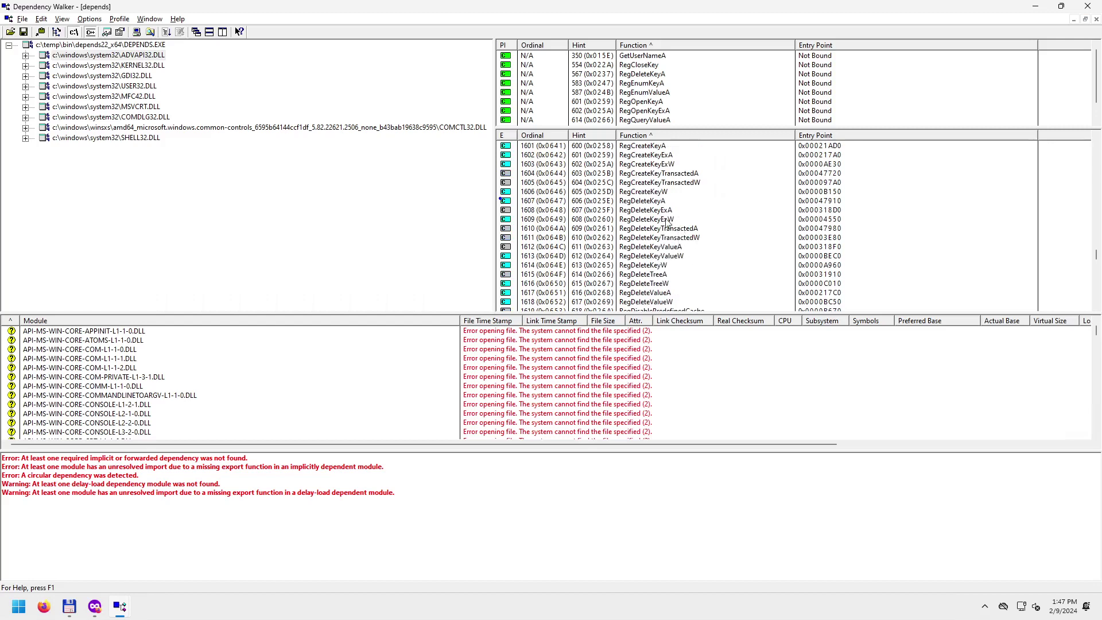
{"action": "scroll", "coordinate": [681, 267], "scroll_direction": "down", "scroll_amount": 2}
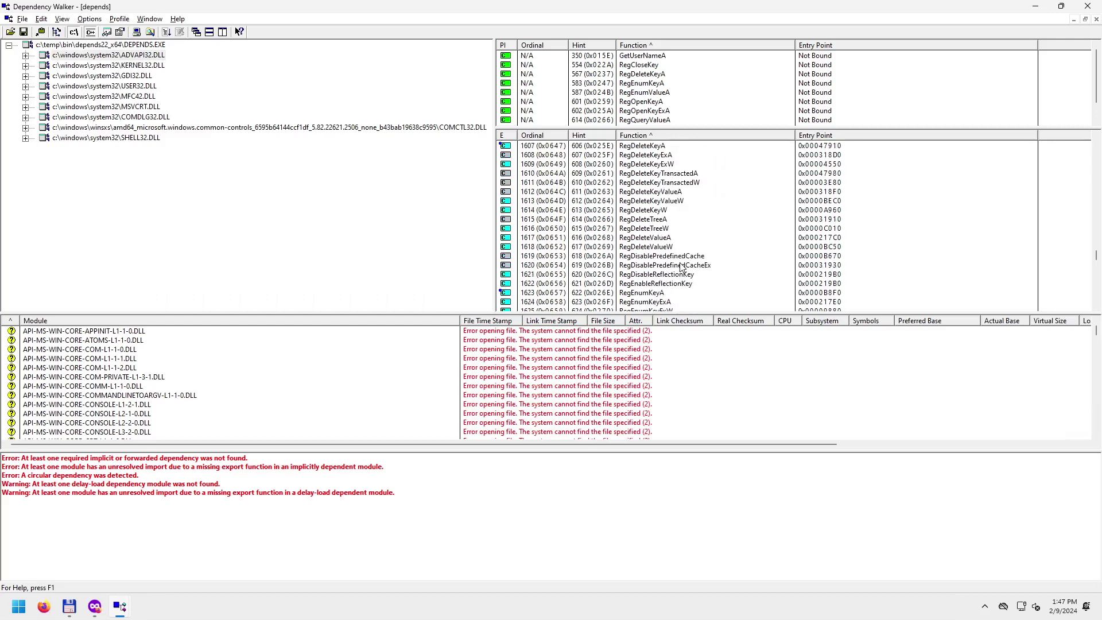
Examine the RegEnumKey, RegEnumValue and RegGetValue exports and select RegisterServiceCtrlHandlerA.
{"action": "scroll", "coordinate": [672, 279], "scroll_direction": "down", "scroll_amount": 1}
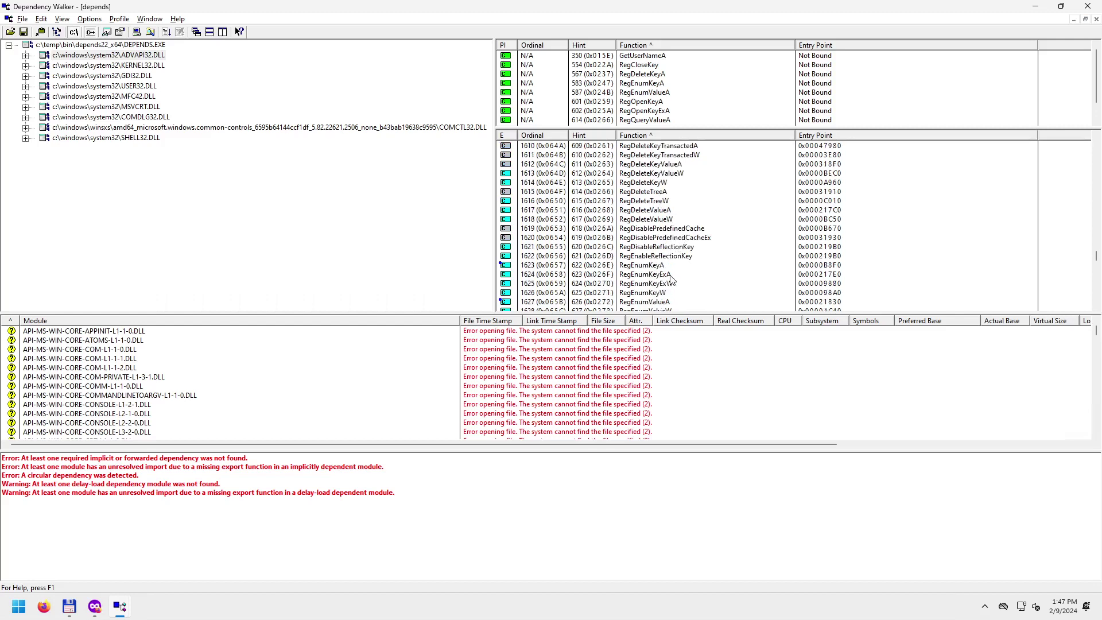
{"action": "scroll", "coordinate": [671, 279], "scroll_direction": "down", "scroll_amount": 1}
{"action": "scroll", "coordinate": [671, 279], "scroll_direction": "down", "scroll_amount": 2}
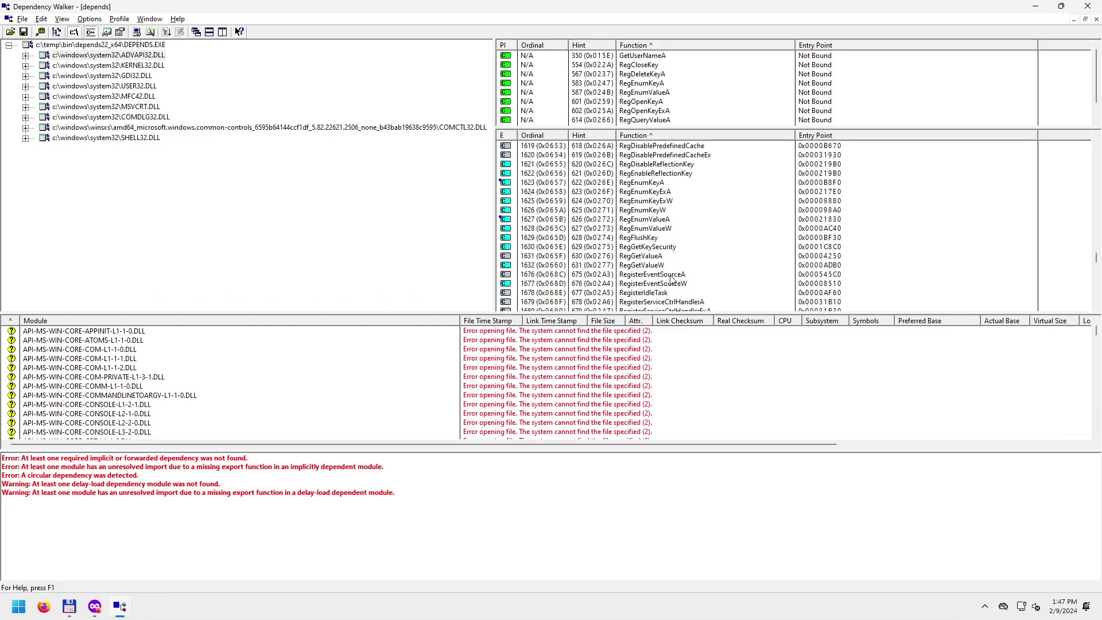
{"action": "scroll", "coordinate": [683, 241], "scroll_direction": "down", "scroll_amount": 3}
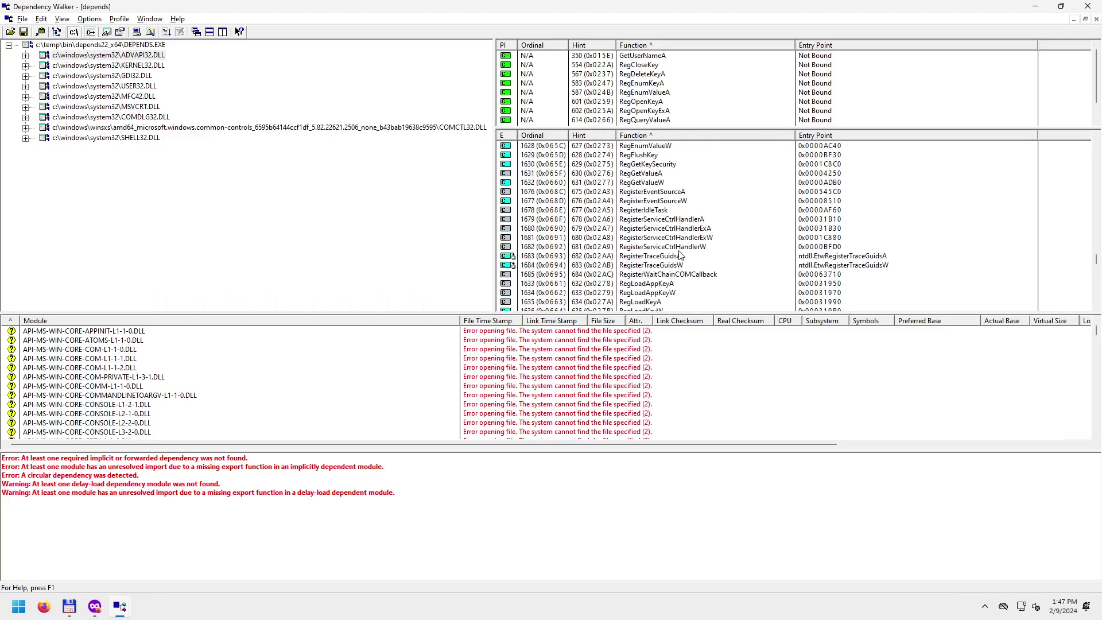
{"action": "left_click", "coordinate": [659, 221]}
Examine the RegLoad, RegOpenKey, RegQuery and RegSetValue exports and select RemoteRegEnumKeyWrapper.
{"action": "scroll", "coordinate": [664, 277], "scroll_direction": "down", "scroll_amount": 2}
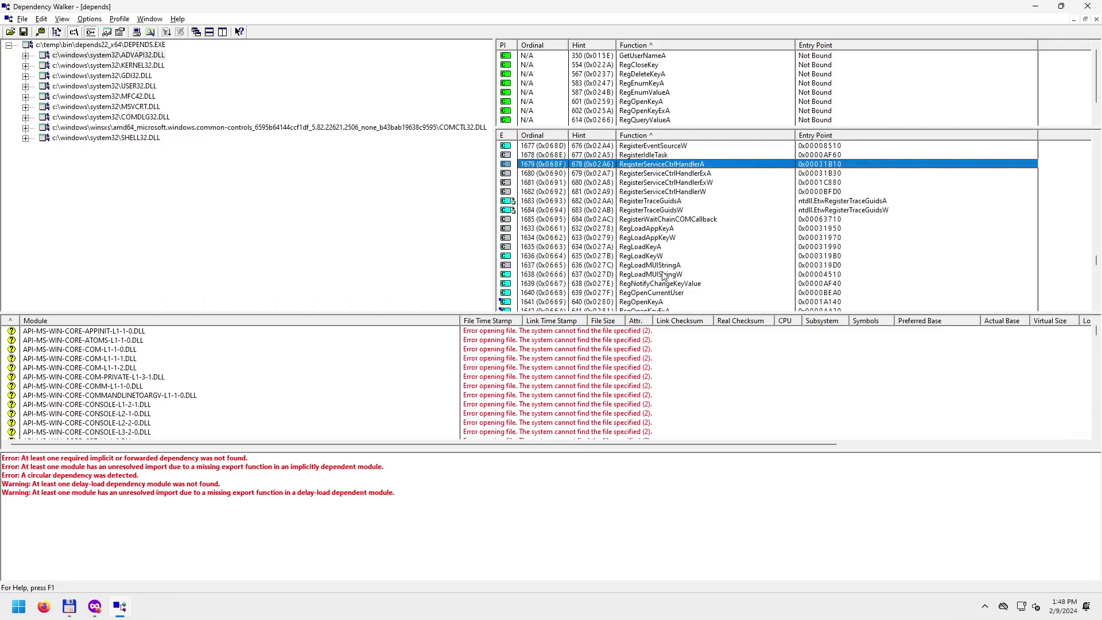
{"action": "scroll", "coordinate": [664, 276], "scroll_direction": "down", "scroll_amount": 2}
{"action": "scroll", "coordinate": [660, 258], "scroll_direction": "down", "scroll_amount": 2}
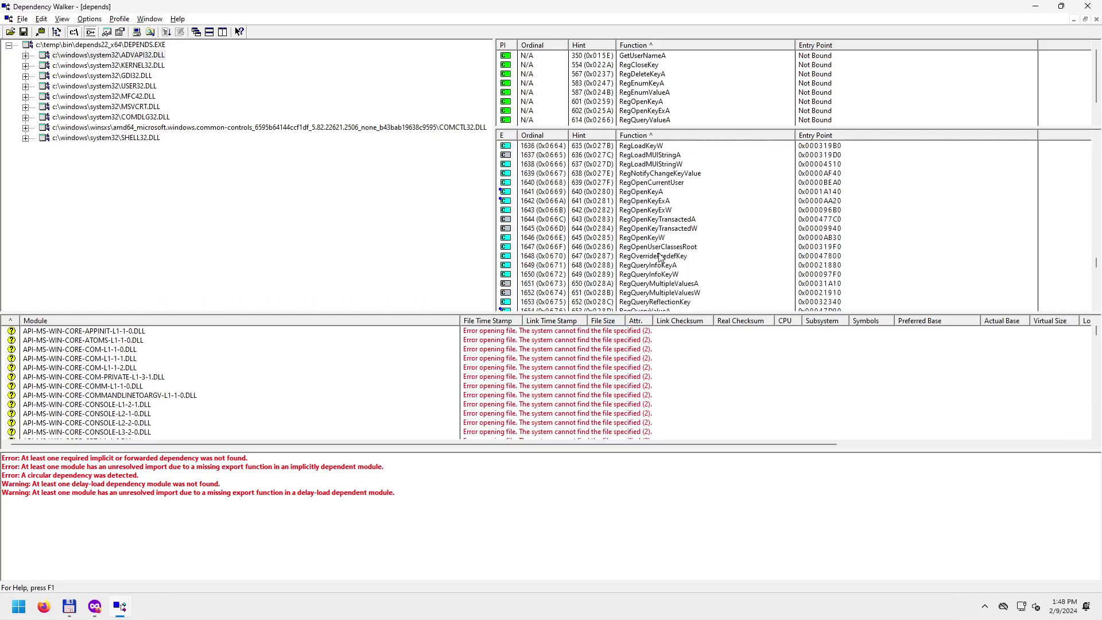
{"action": "scroll", "coordinate": [663, 255], "scroll_direction": "down", "scroll_amount": 10}
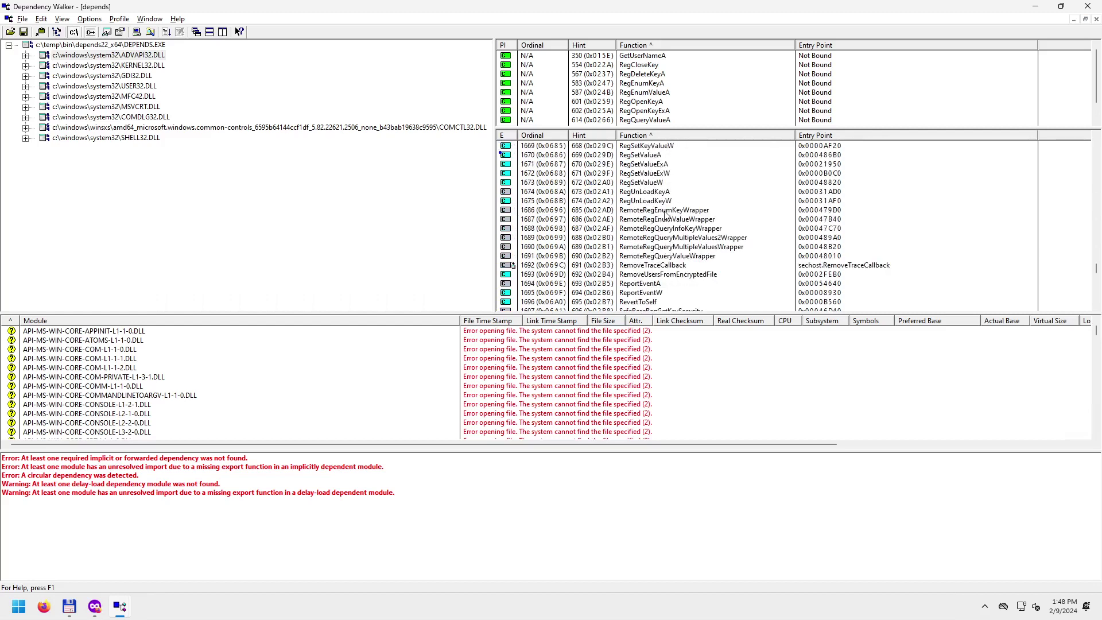
{"action": "left_click", "coordinate": [666, 212]}
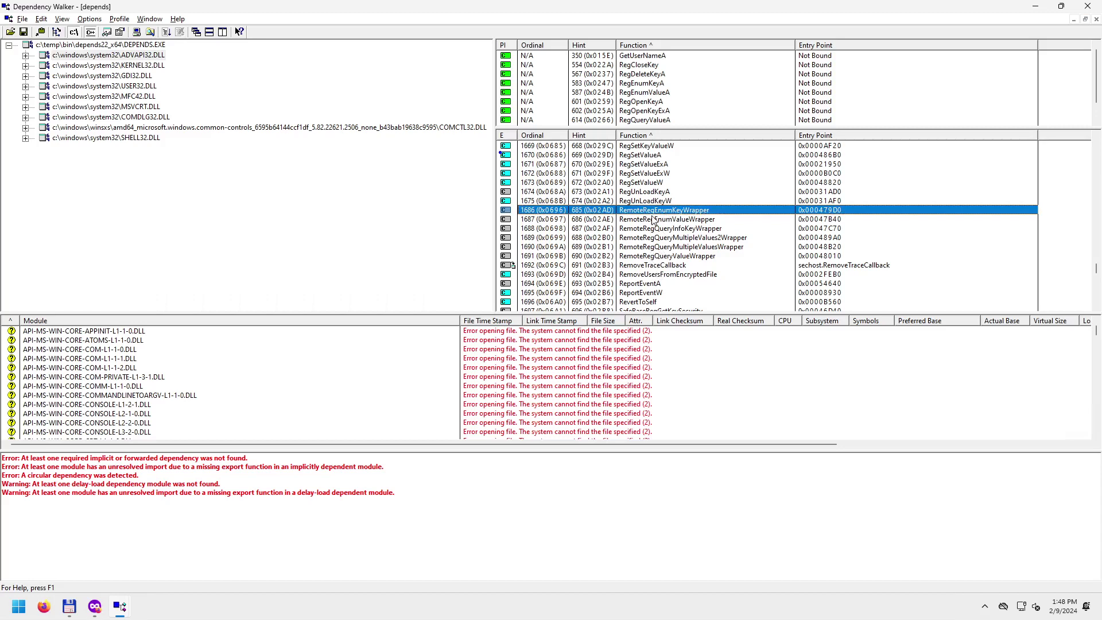
Select the RevertToSelf export, followed by SafeBaseRegGetKeySecurity.
{"action": "scroll", "coordinate": [654, 264], "scroll_direction": "down", "scroll_amount": 4}
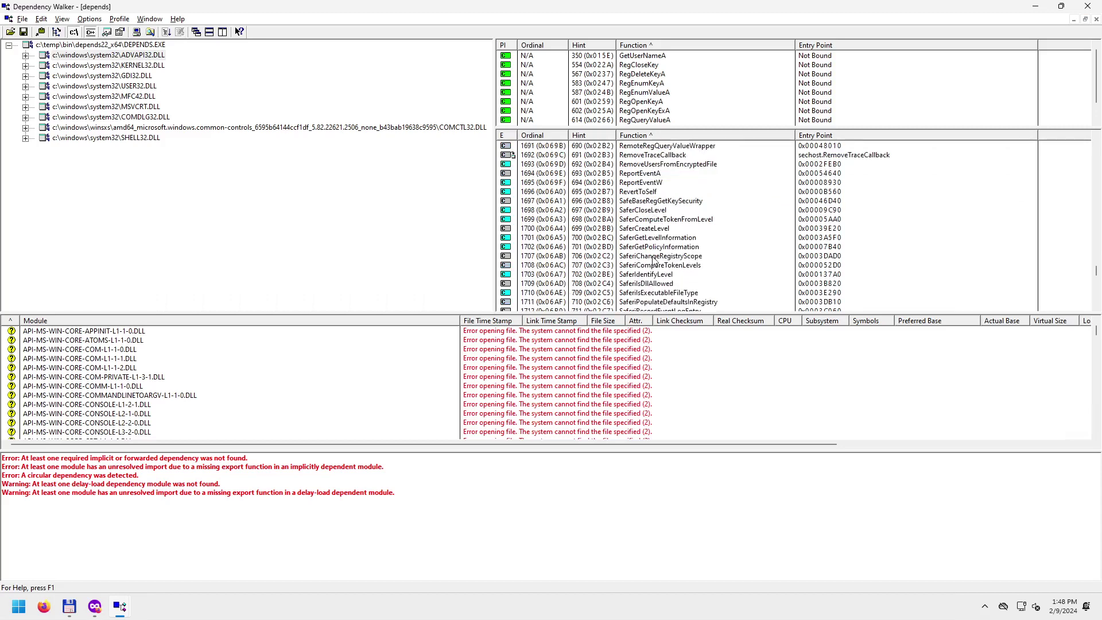
{"action": "left_click", "coordinate": [649, 192]}
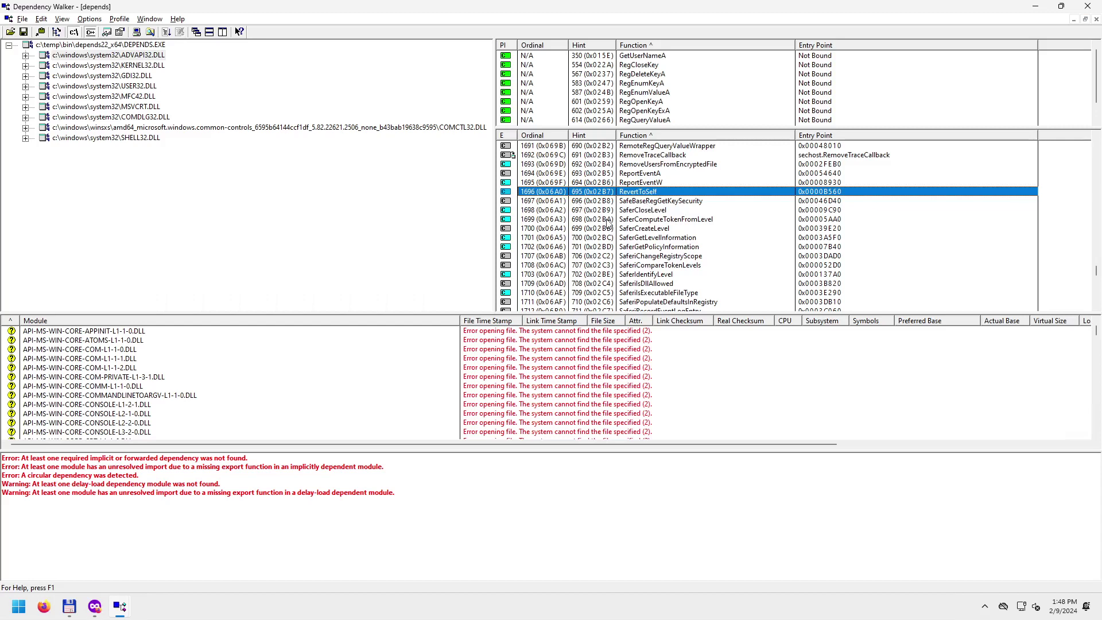
{"action": "left_click", "coordinate": [655, 202]}
Examine the Safer policy exports, then select the access control functions SetAclInformation and SetEntriesInAclA.
{"action": "scroll", "coordinate": [655, 229], "scroll_direction": "down", "scroll_amount": 1}
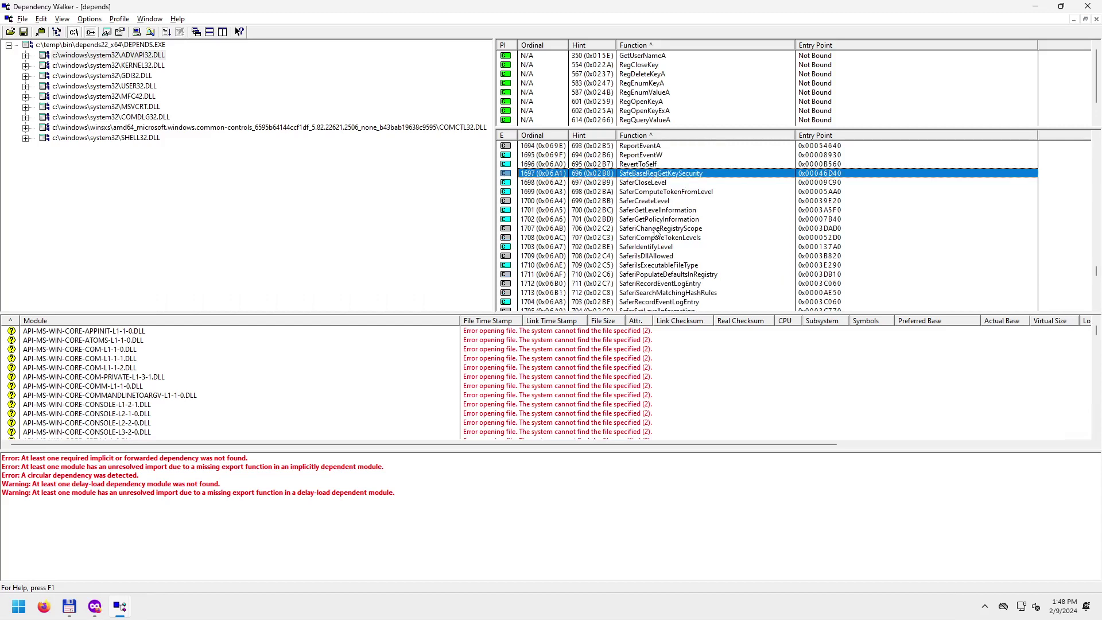
{"action": "scroll", "coordinate": [663, 261], "scroll_direction": "down", "scroll_amount": 2}
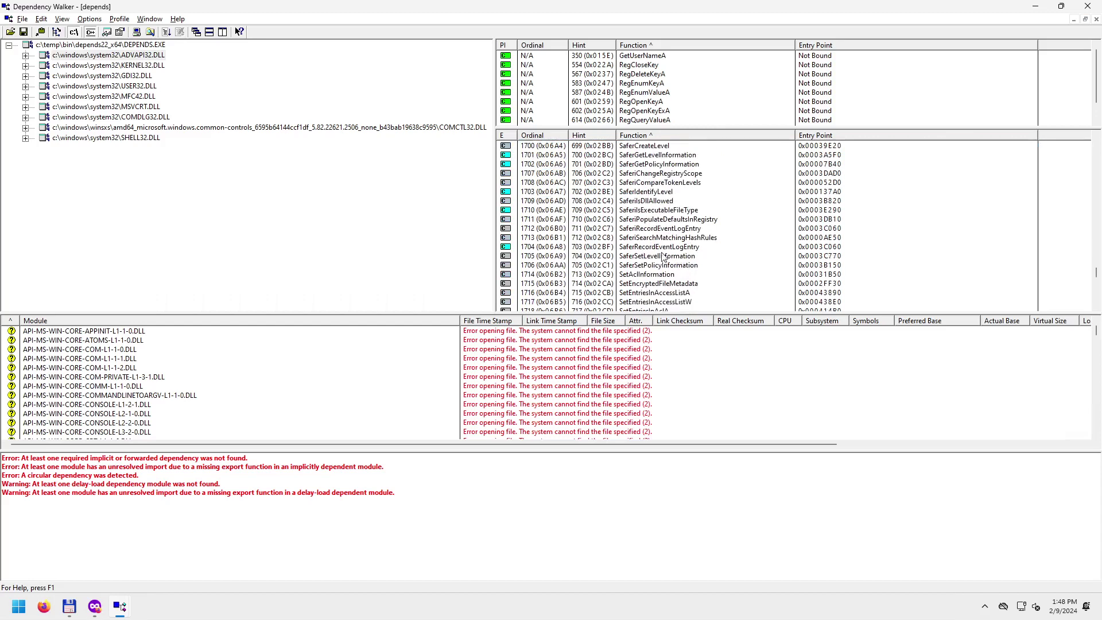
{"action": "scroll", "coordinate": [662, 248], "scroll_direction": "down", "scroll_amount": 2}
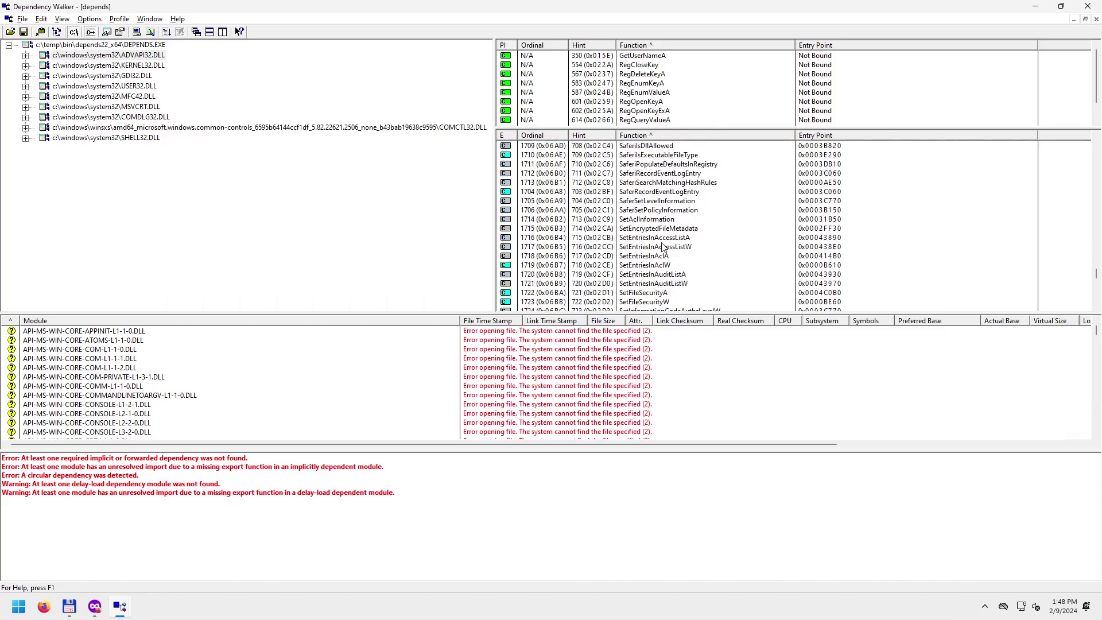
{"action": "scroll", "coordinate": [663, 248], "scroll_direction": "down", "scroll_amount": 2}
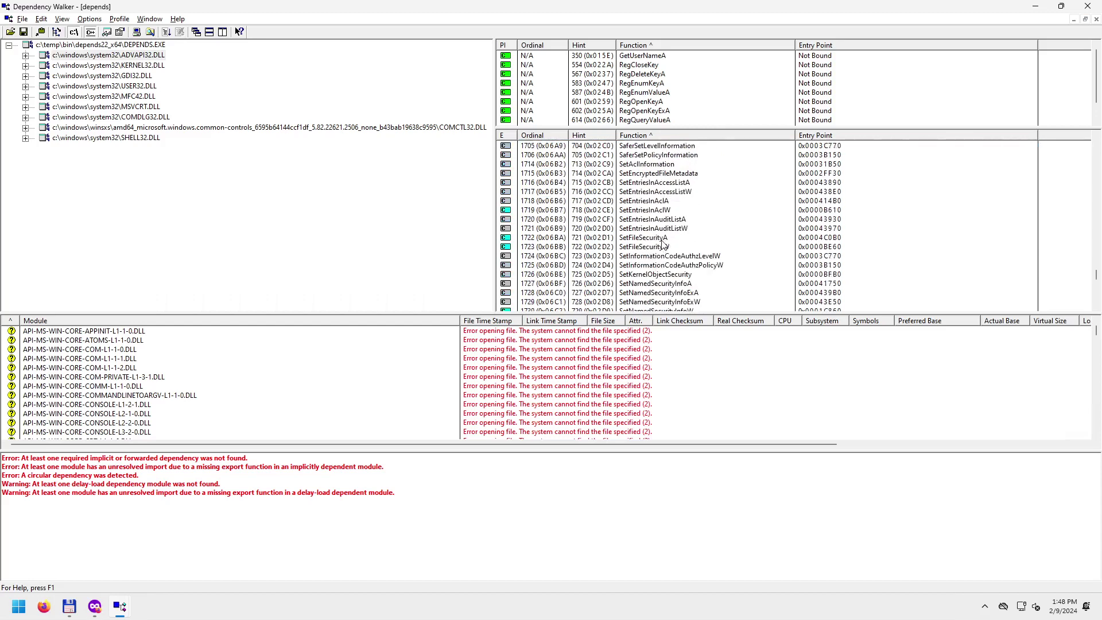
{"action": "left_click", "coordinate": [641, 166]}
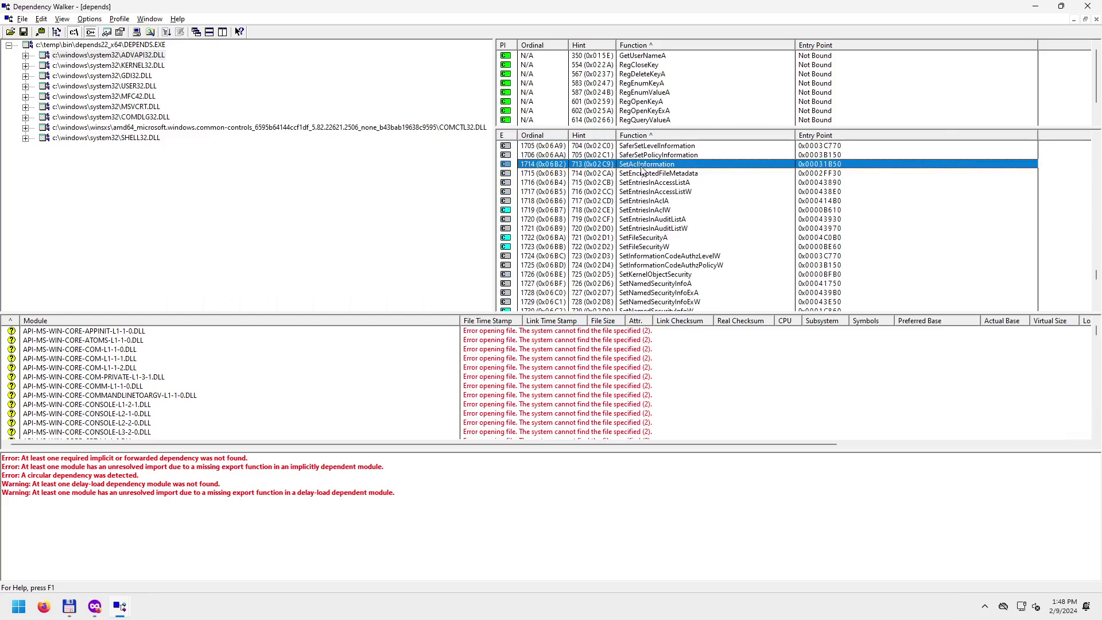
{"action": "left_click", "coordinate": [653, 201]}
Examine the SetNamedSecurityInfo, SetPrivateObjectSecurity and SetSecurityDescriptor exports, then select SetSecurityInfoExW and SetServiceBits.
{"action": "scroll", "coordinate": [661, 261], "scroll_direction": "down", "scroll_amount": 2}
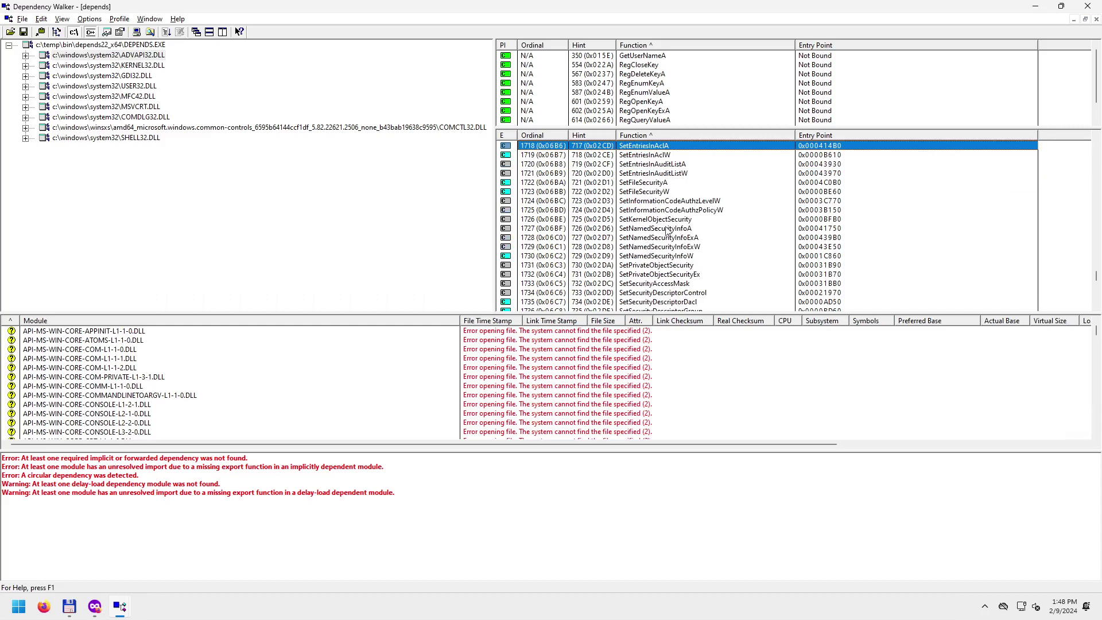
{"action": "scroll", "coordinate": [665, 237], "scroll_direction": "down", "scroll_amount": 1}
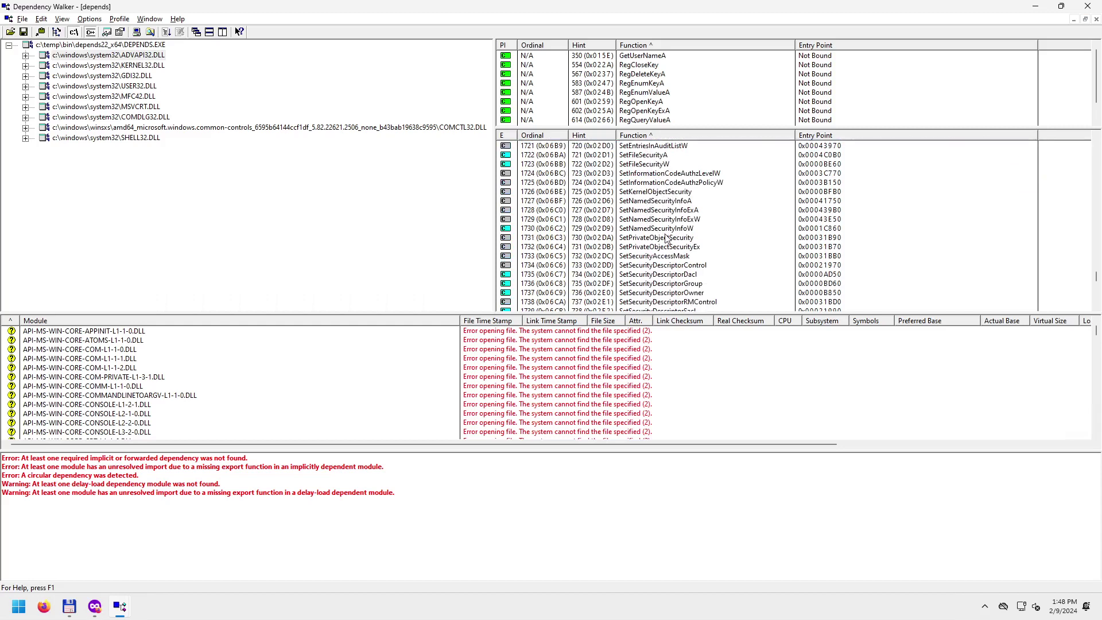
{"action": "scroll", "coordinate": [665, 238], "scroll_direction": "down", "scroll_amount": 1}
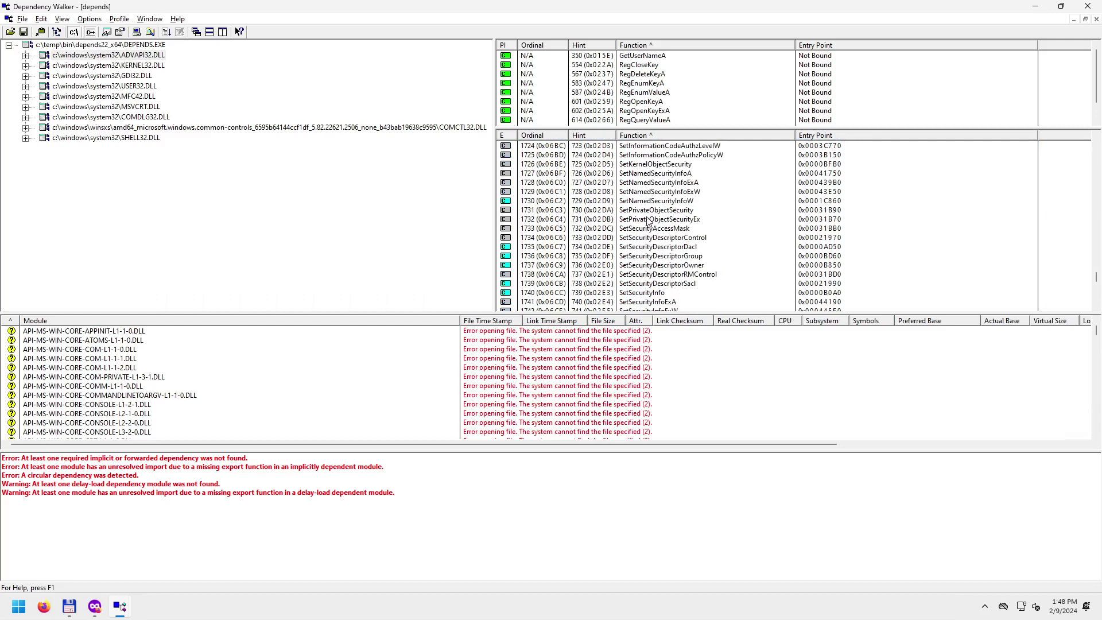
{"action": "scroll", "coordinate": [647, 222], "scroll_direction": "down", "scroll_amount": 2}
{"action": "scroll", "coordinate": [648, 218], "scroll_direction": "up", "scroll_amount": 1}
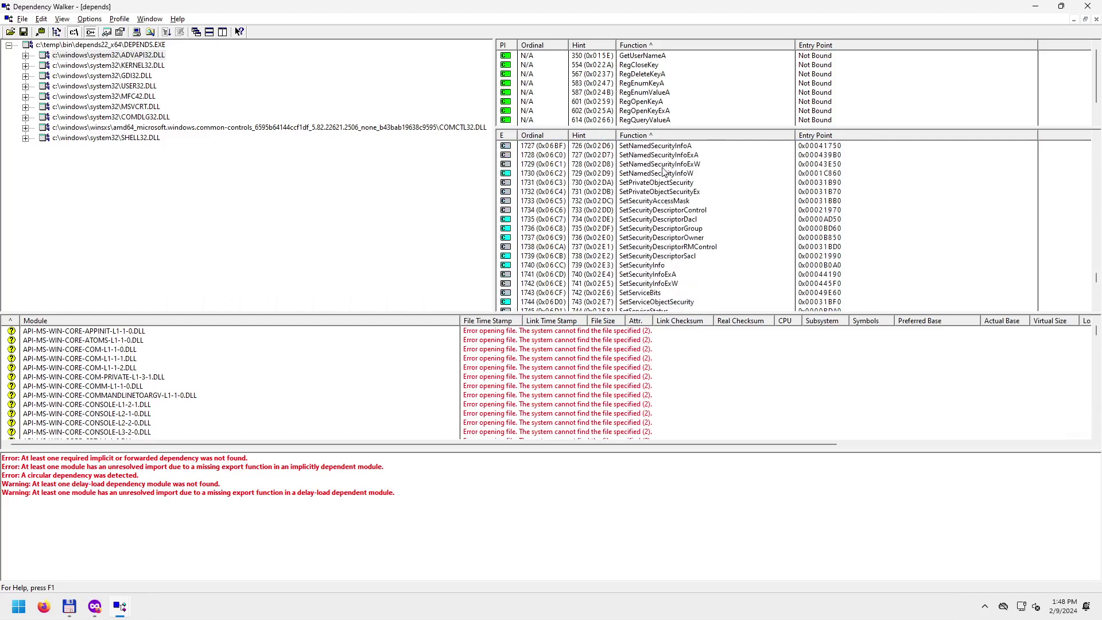
{"action": "scroll", "coordinate": [665, 175], "scroll_direction": "up", "scroll_amount": 1}
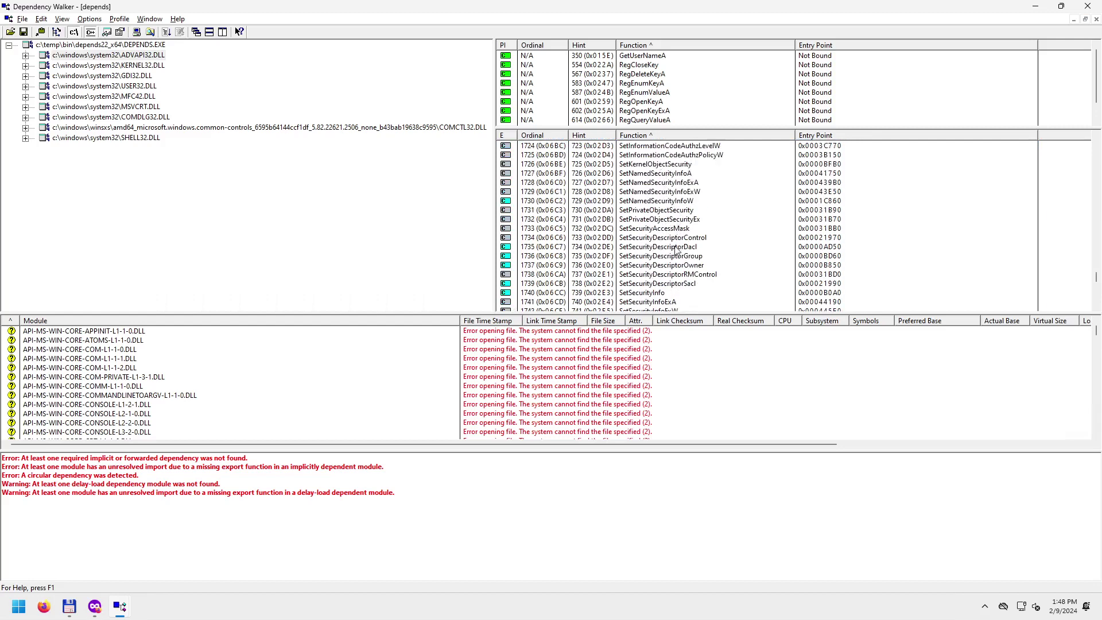
{"action": "scroll", "coordinate": [661, 212], "scroll_direction": "up", "scroll_amount": 1}
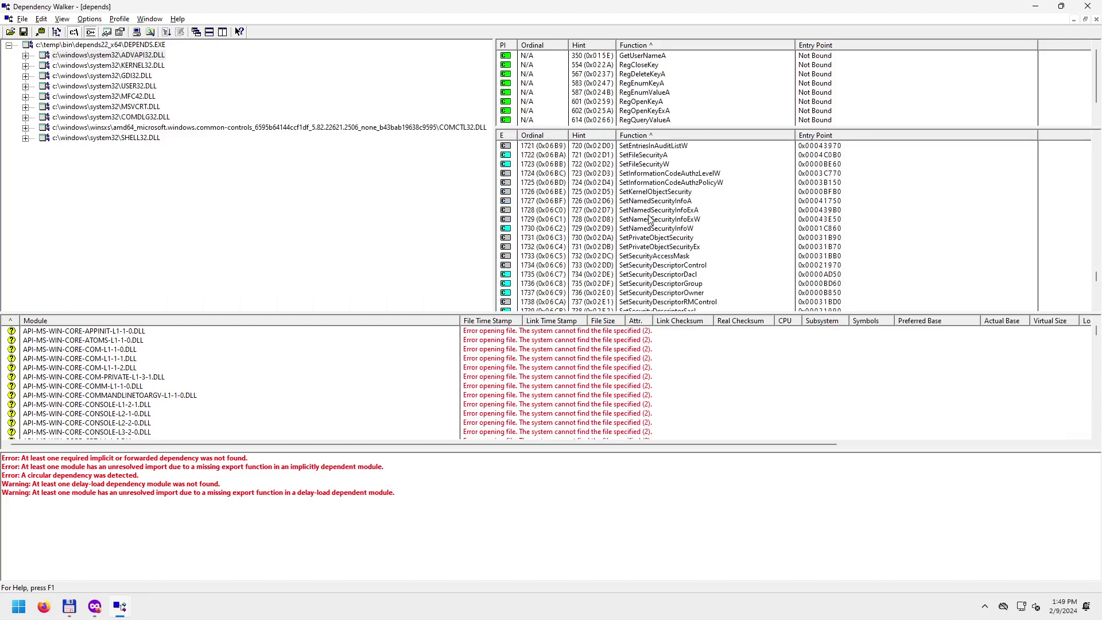
{"action": "scroll", "coordinate": [651, 221], "scroll_direction": "down", "scroll_amount": 4}
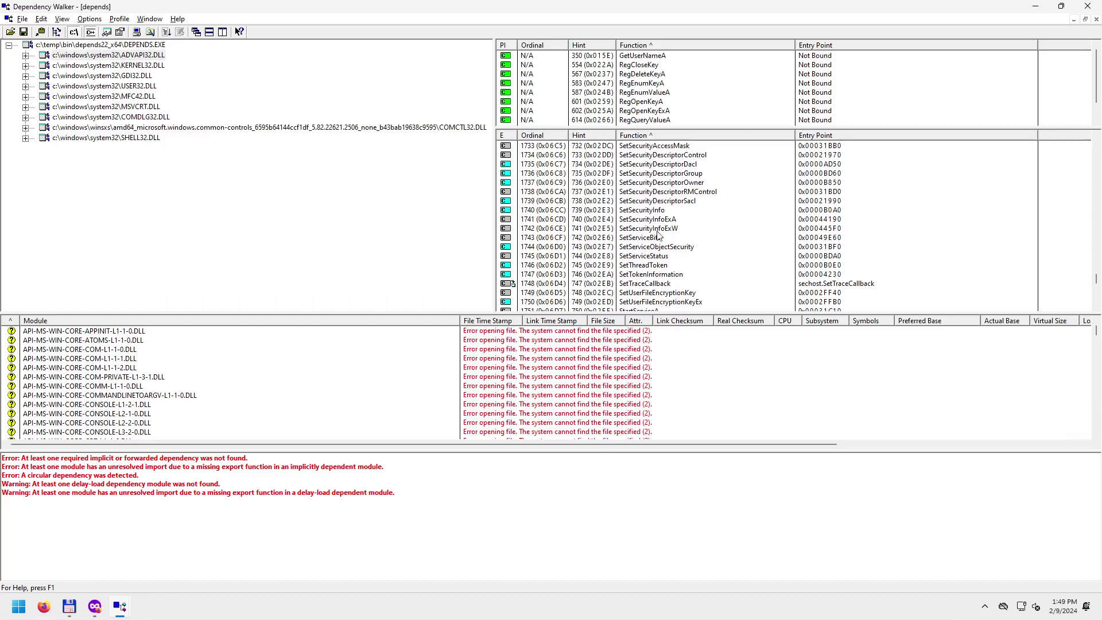
{"action": "left_click", "coordinate": [660, 229]}
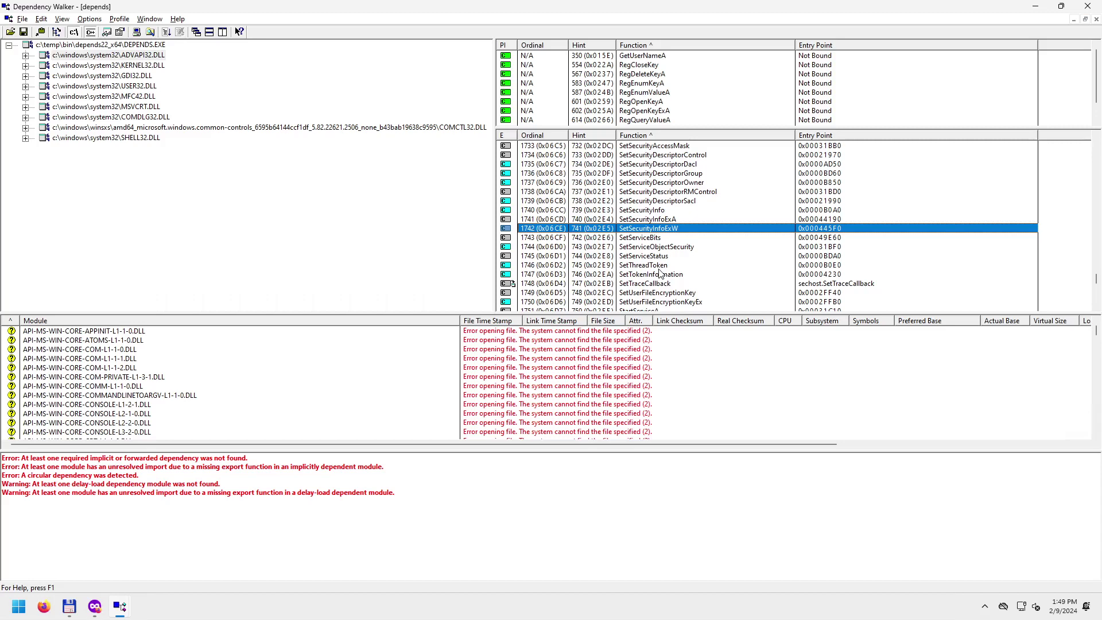
{"action": "left_click", "coordinate": [650, 238]}
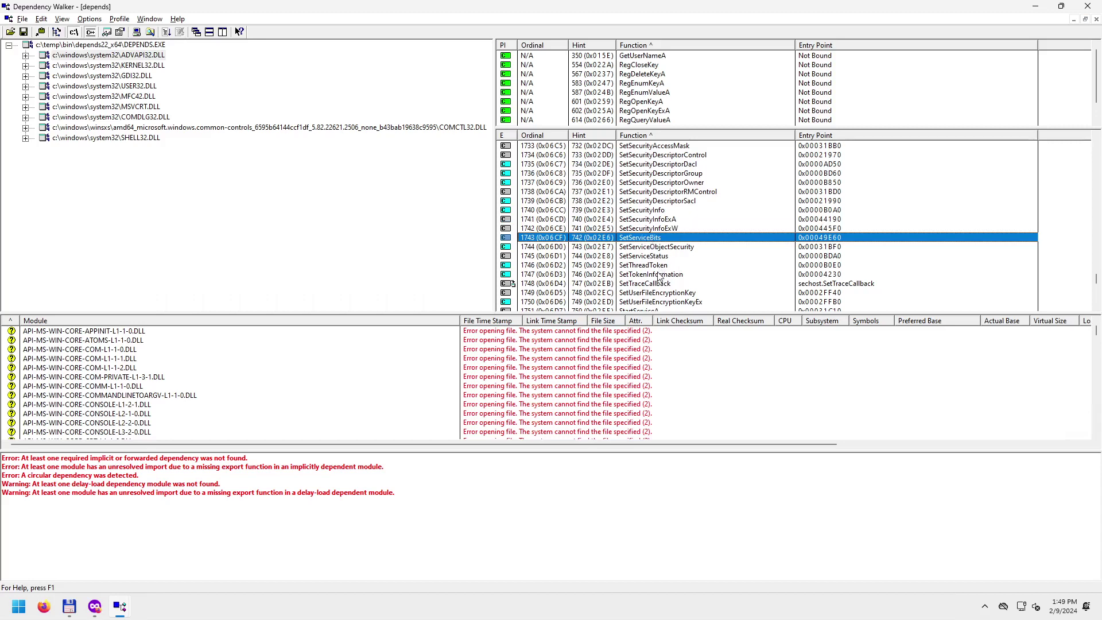
Select the service and trace start exports StartServiceA, StartTraceA and StartServiceW.
{"action": "scroll", "coordinate": [671, 273], "scroll_direction": "down", "scroll_amount": 3}
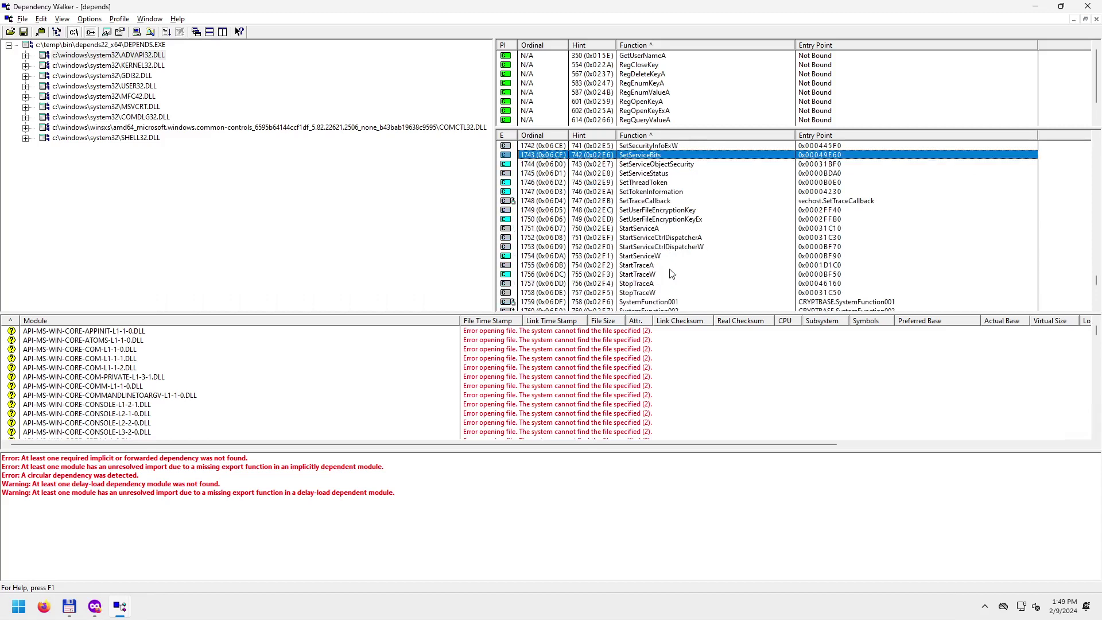
{"action": "left_click", "coordinate": [651, 229]}
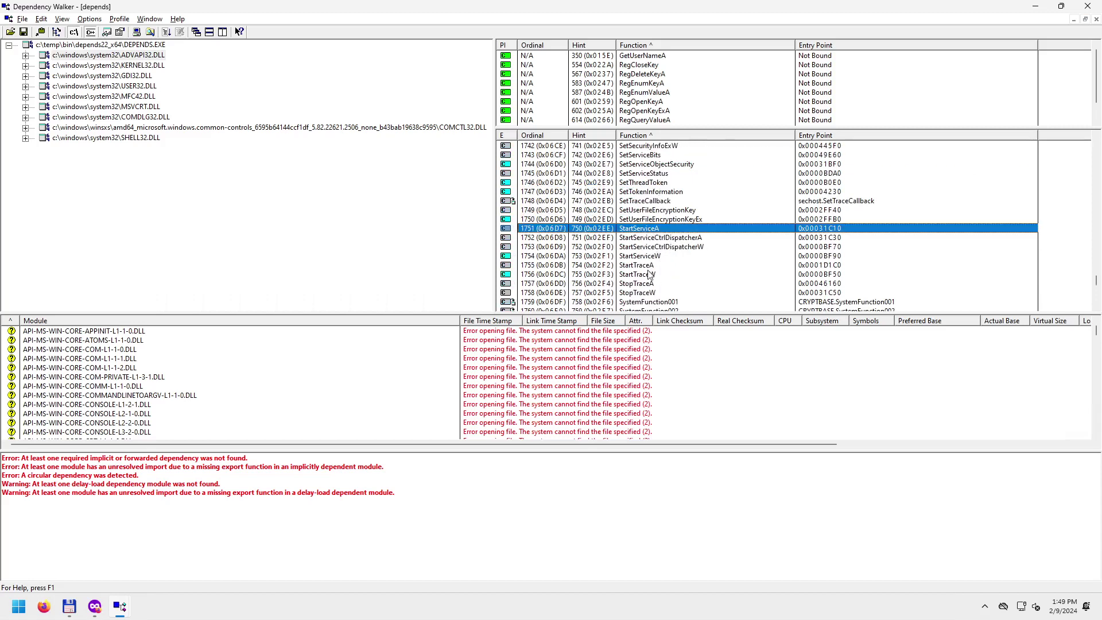
{"action": "left_click", "coordinate": [647, 265]}
{"action": "left_click", "coordinate": [652, 256]}
Examine the start of the numbered SystemFunction exports forwarded to CRYPTBASE and CRYPTSP and select SystemFunction002.
{"action": "scroll", "coordinate": [662, 284], "scroll_direction": "down", "scroll_amount": 1}
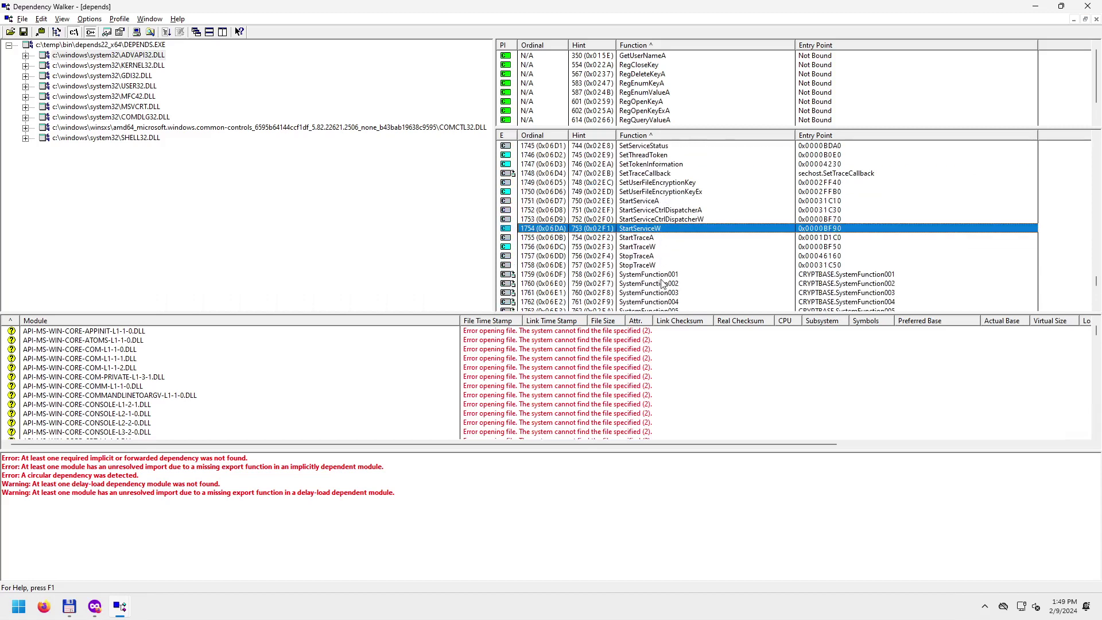
{"action": "scroll", "coordinate": [663, 284], "scroll_direction": "down", "scroll_amount": 2}
{"action": "scroll", "coordinate": [661, 232], "scroll_direction": "down", "scroll_amount": 2}
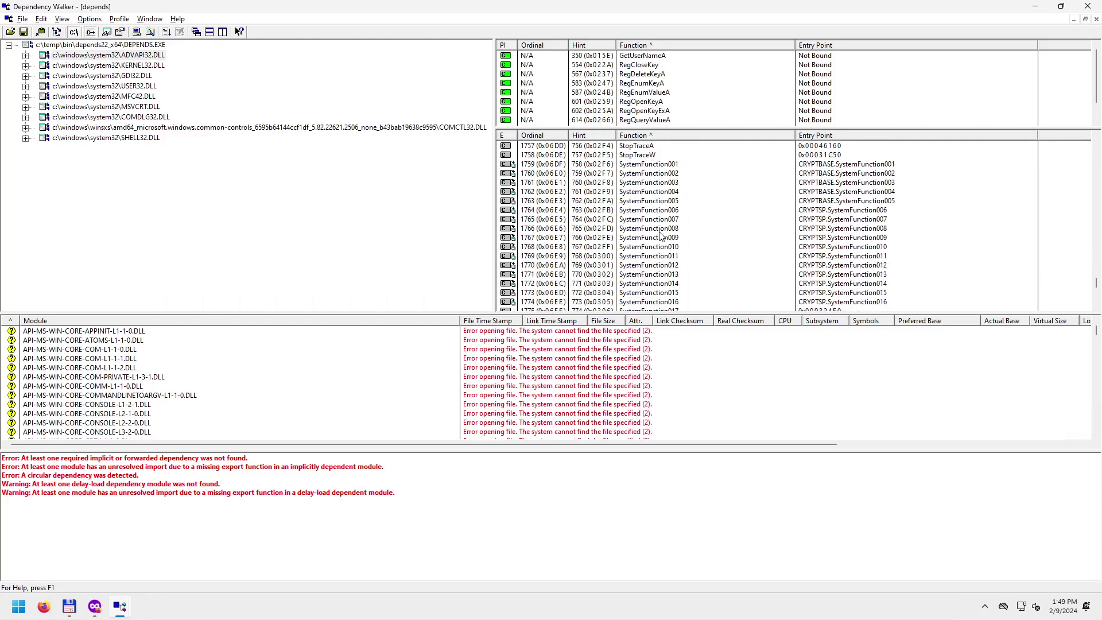
{"action": "left_click", "coordinate": [649, 173]}
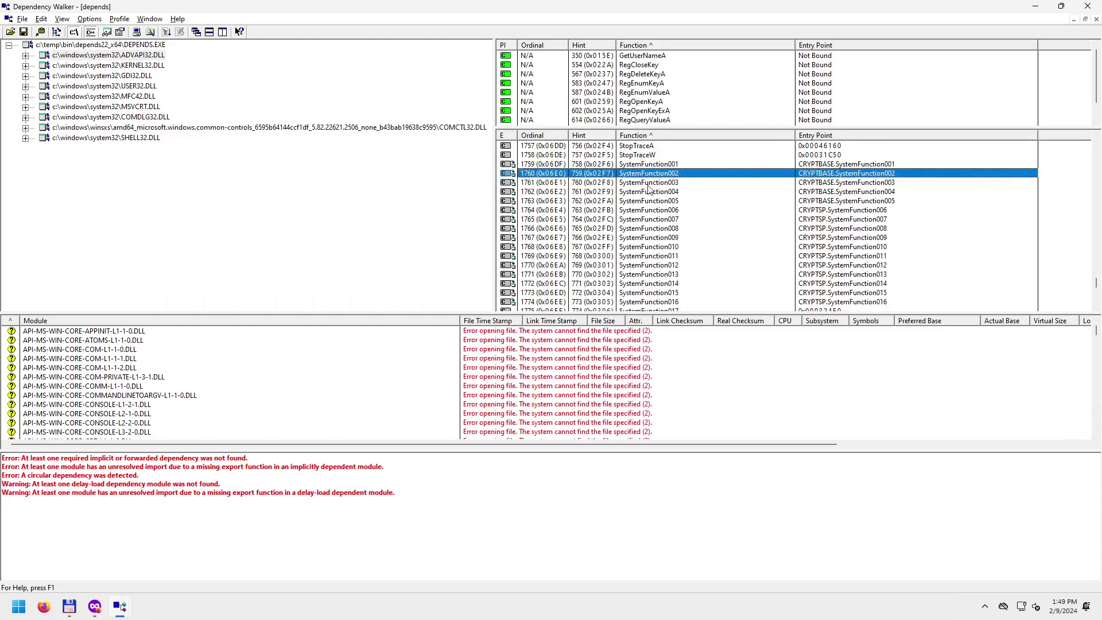
Examine the remaining SystemFunction exports and the Trace, TreeSetNamedSecurityInfo and UpdateTrace exports, and select WmiCloseBlock.
{"action": "scroll", "coordinate": [657, 245], "scroll_direction": "down", "scroll_amount": 13}
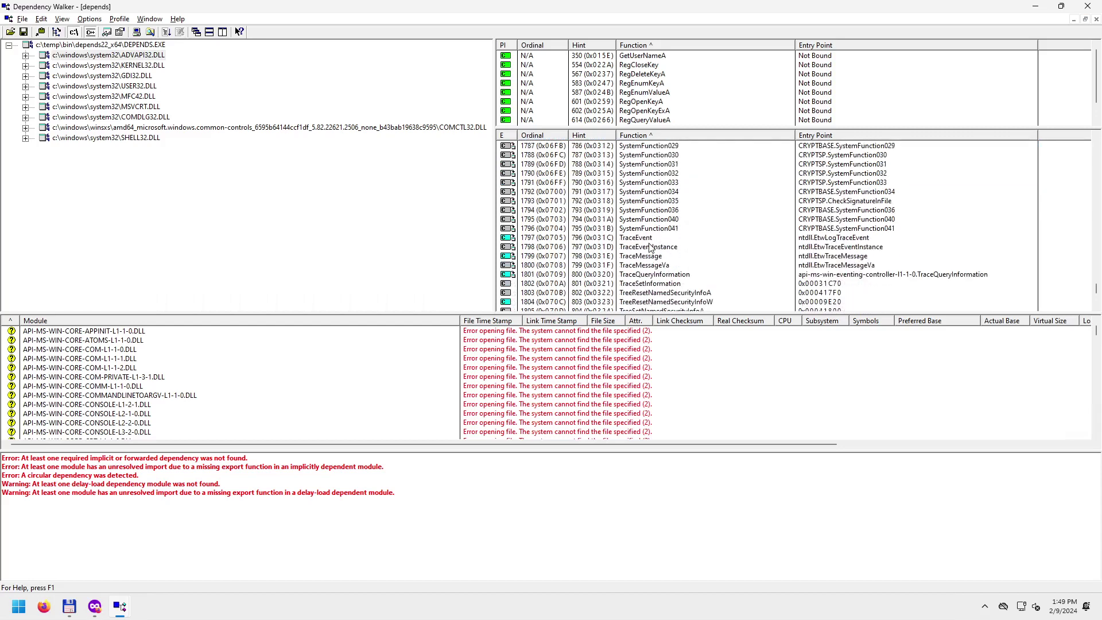
{"action": "scroll", "coordinate": [665, 235], "scroll_direction": "down", "scroll_amount": 2}
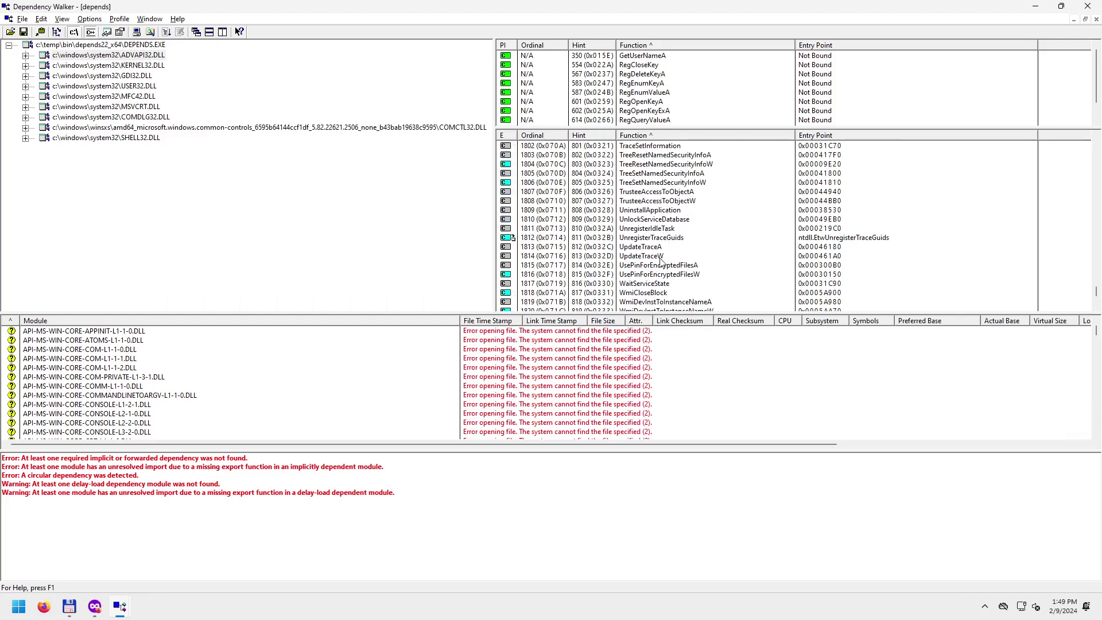
{"action": "scroll", "coordinate": [660, 262], "scroll_direction": "down", "scroll_amount": 2}
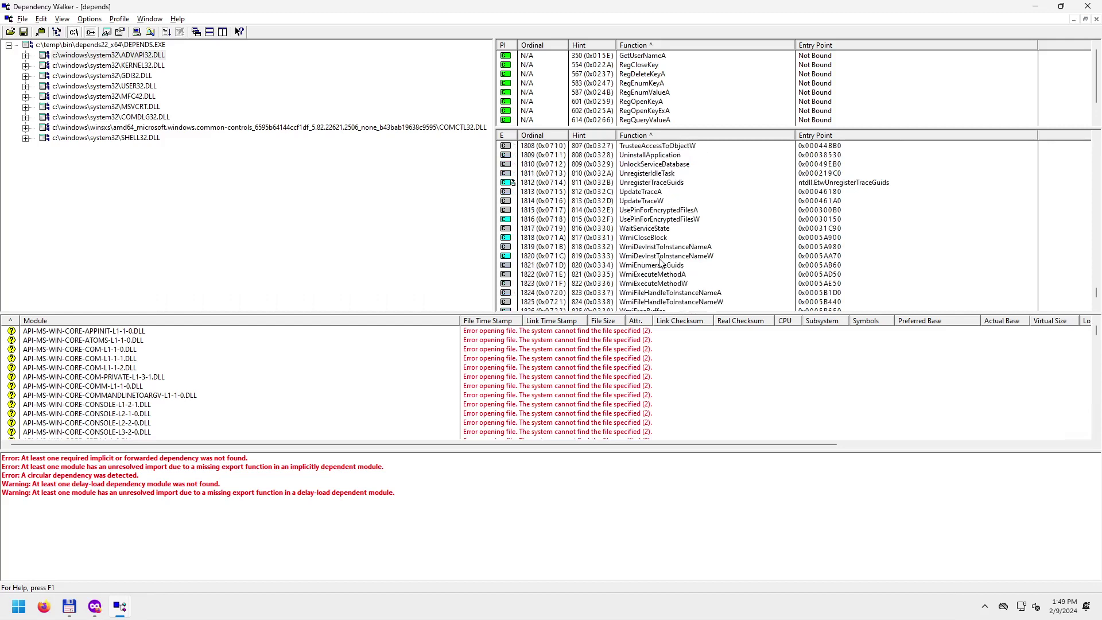
{"action": "left_click", "coordinate": [644, 237]}
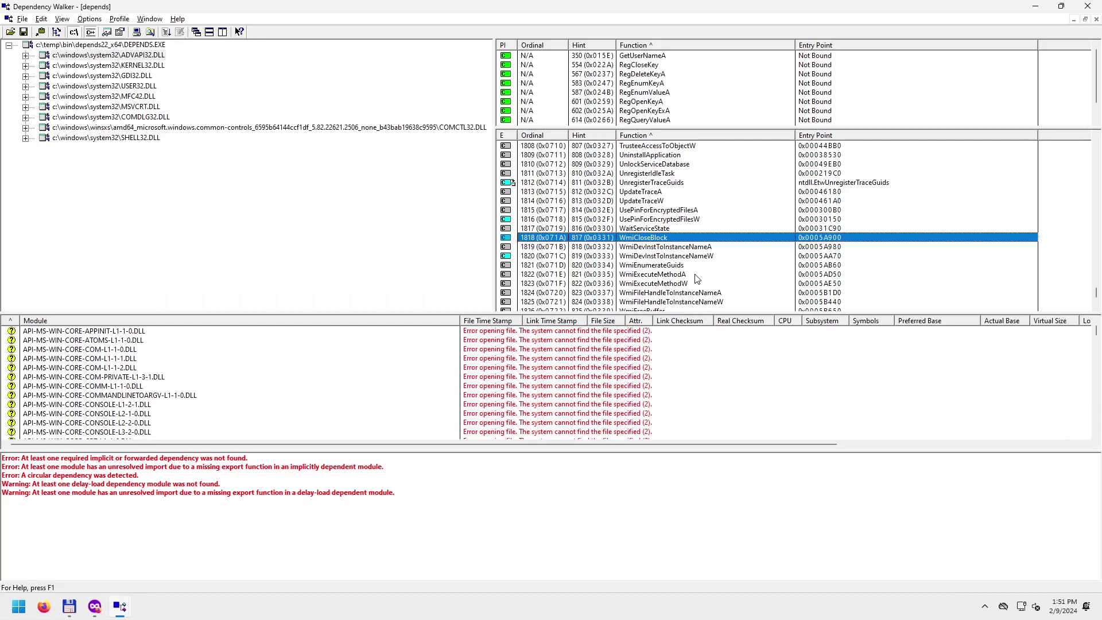
Examine the WmiExecuteMethod, WmiNotificationRegistration and WmiQuery exports and select WmiQueryAllDataA.
{"action": "scroll", "coordinate": [696, 279], "scroll_direction": "down", "scroll_amount": 3}
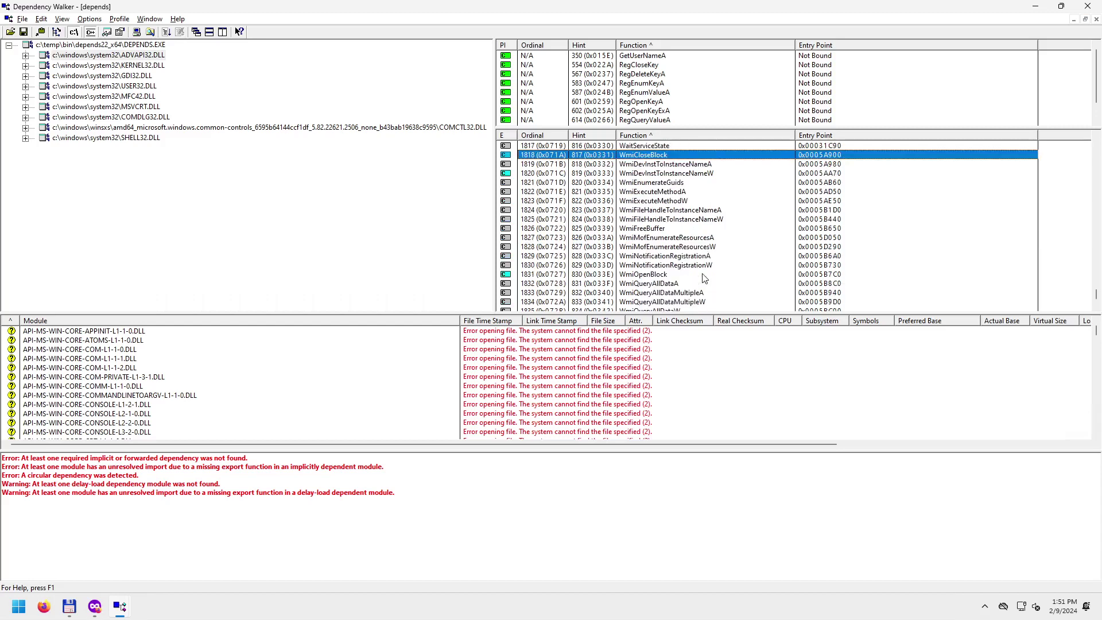
{"action": "scroll", "coordinate": [705, 276], "scroll_direction": "down", "scroll_amount": 2}
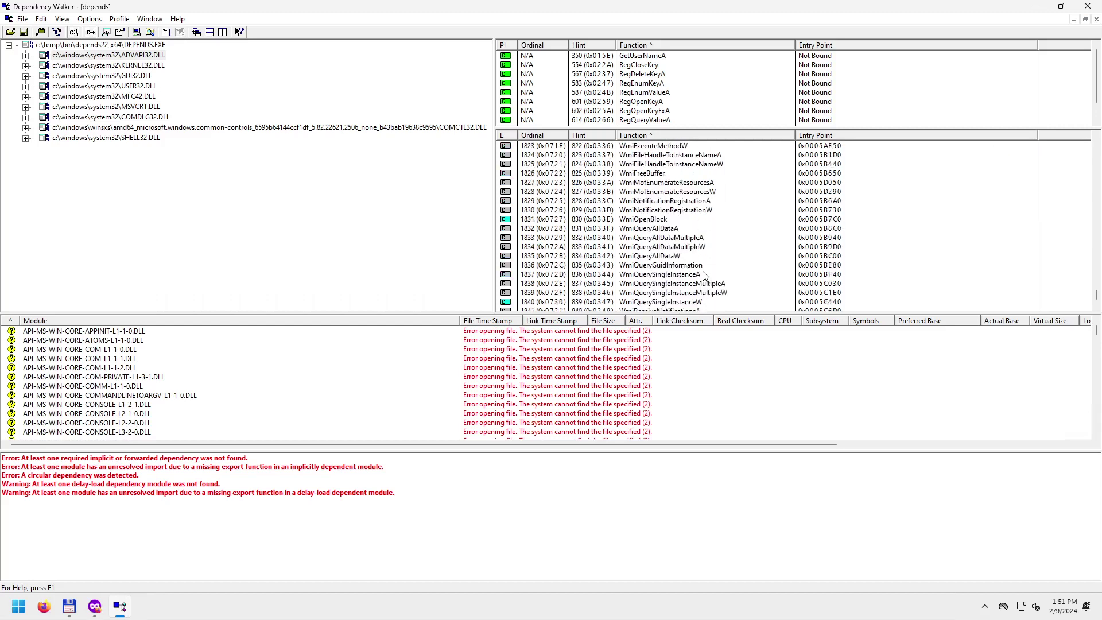
{"action": "left_click", "coordinate": [643, 227]}
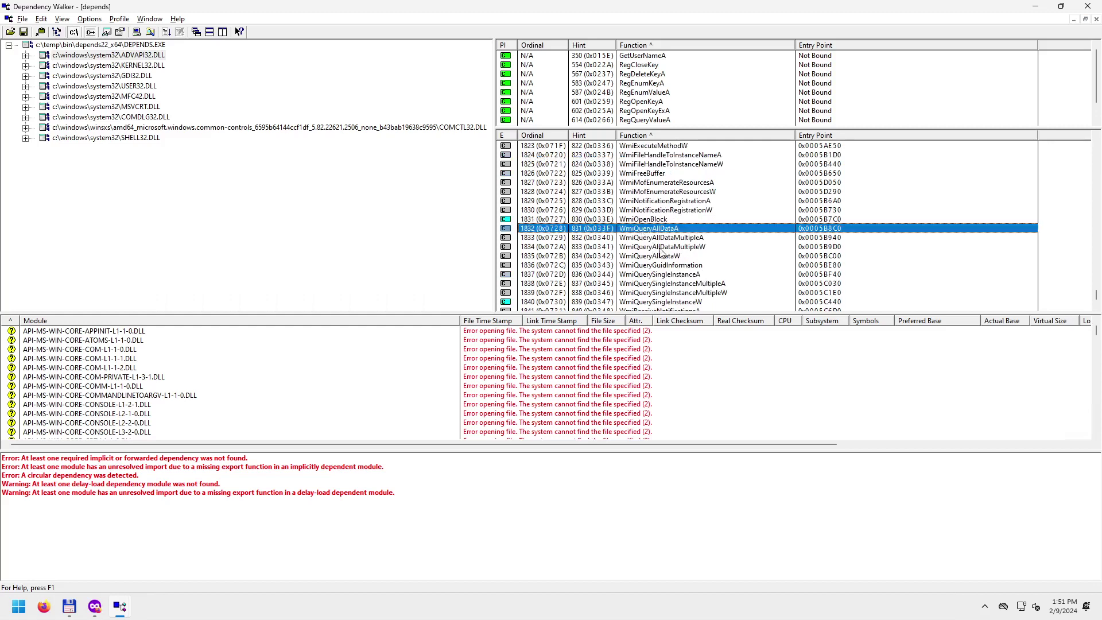
Review the last WMI exports of ADVAPI32.DLL down to WriteEncryptedFileRaw and select the root module DEPENDS.EXE.
{"action": "scroll", "coordinate": [660, 253], "scroll_direction": "down", "scroll_amount": 3}
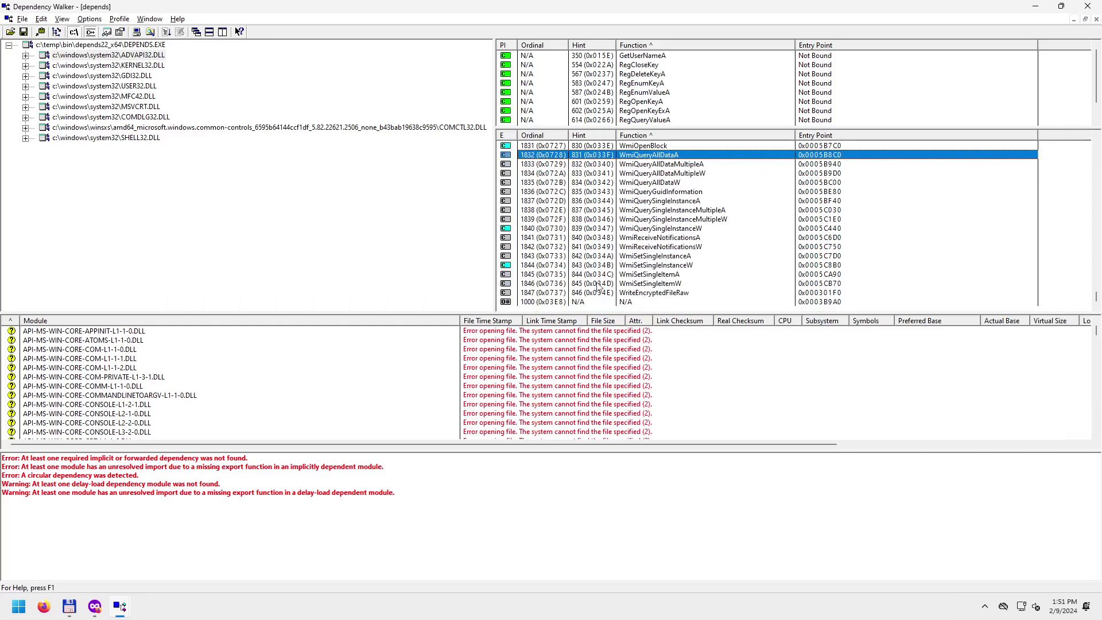
{"action": "left_click", "coordinate": [158, 48]}
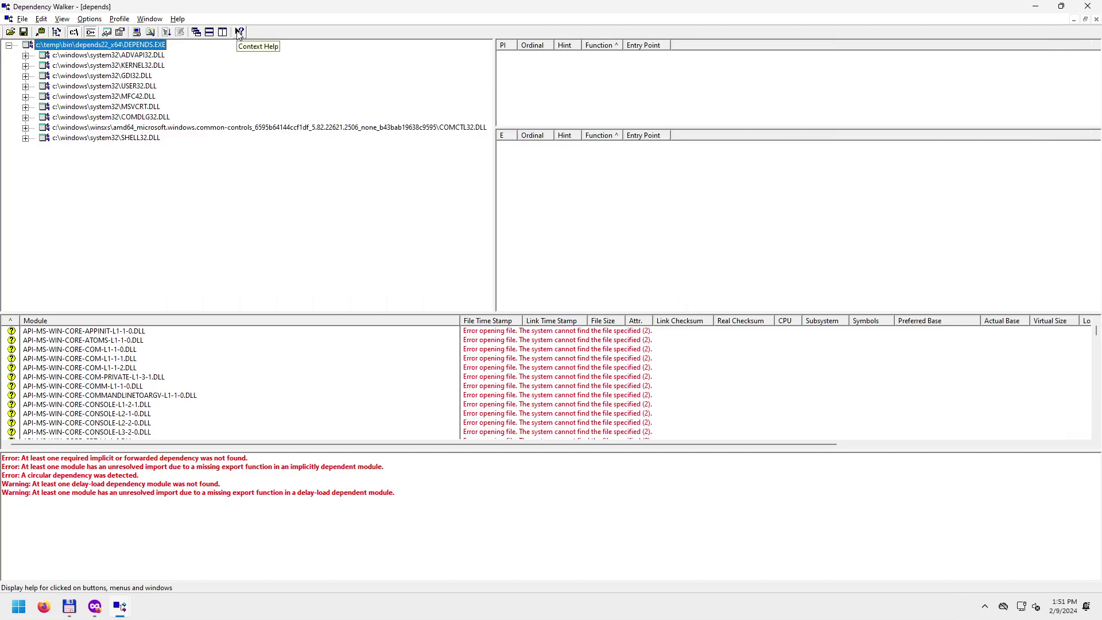
{"action": "left_click", "coordinate": [178, 19]}
{"action": "left_click", "coordinate": [209, 91]}
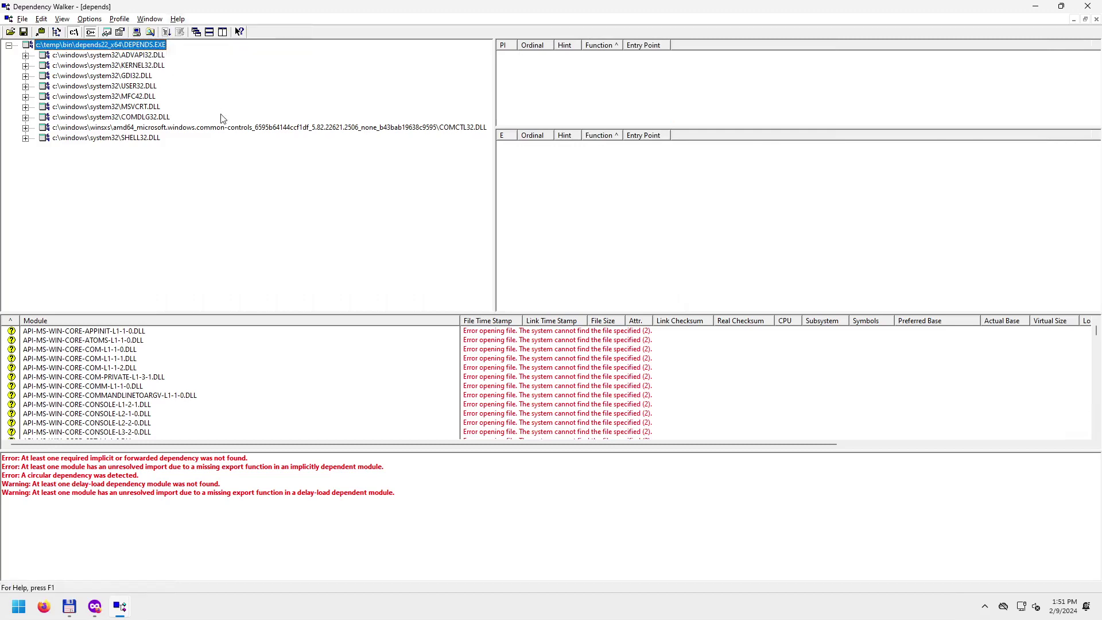
Show the context help for the module dependency tree.
{"action": "left_click", "coordinate": [241, 33]}
{"action": "left_click", "coordinate": [254, 110]}
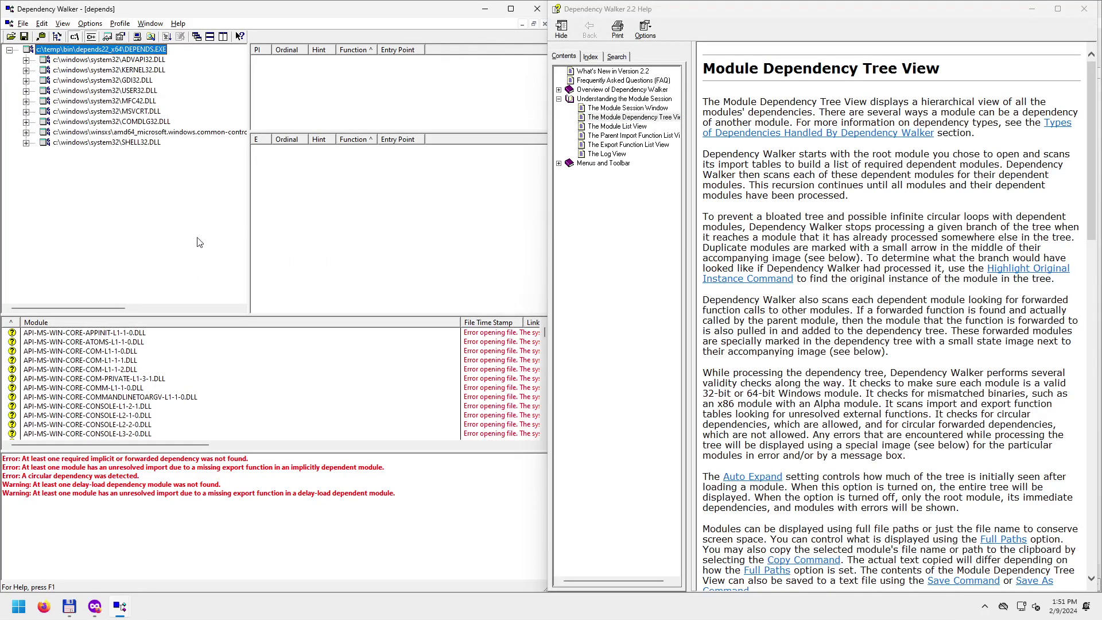
{"action": "left_click", "coordinate": [241, 37]}
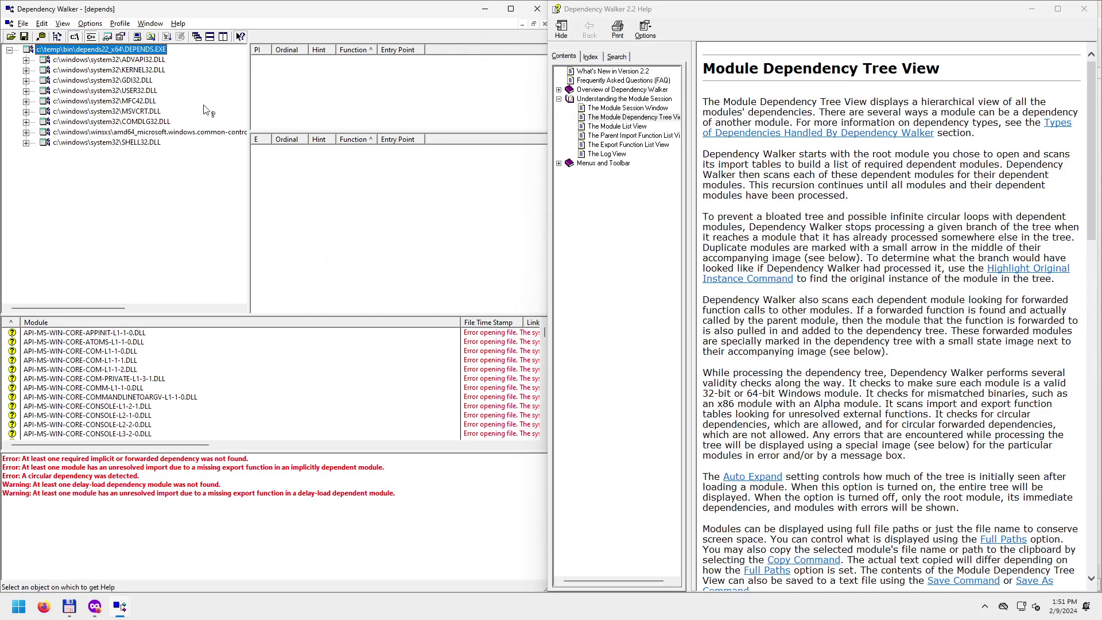
{"action": "left_click", "coordinate": [177, 210]}
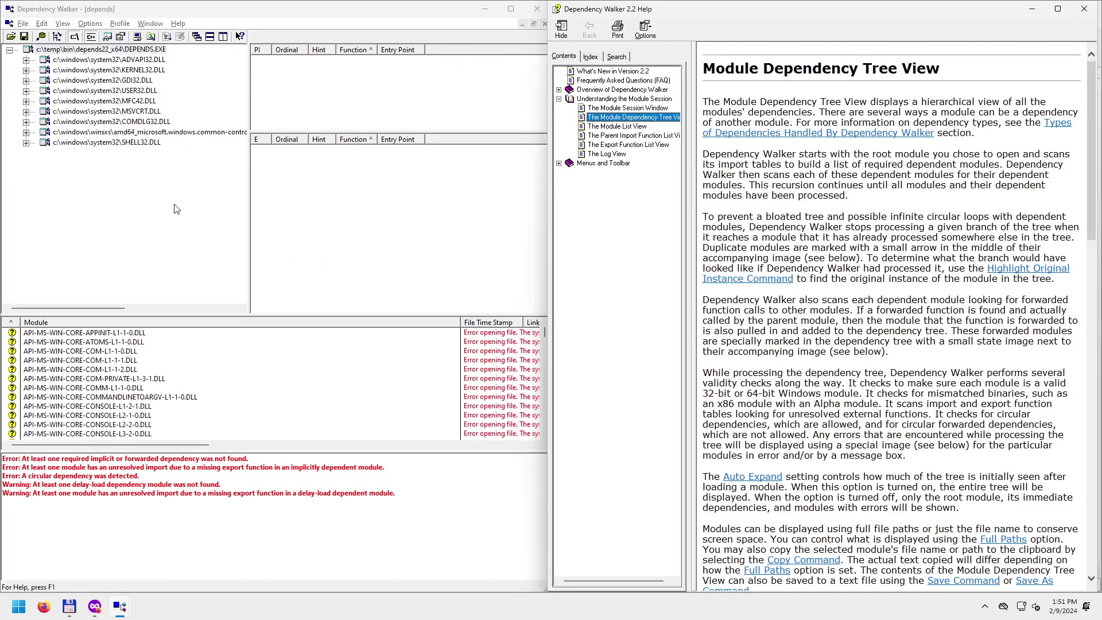
Show the context help for the parent import function list and the export function list.
{"action": "left_click", "coordinate": [240, 37]}
{"action": "left_click", "coordinate": [305, 78]}
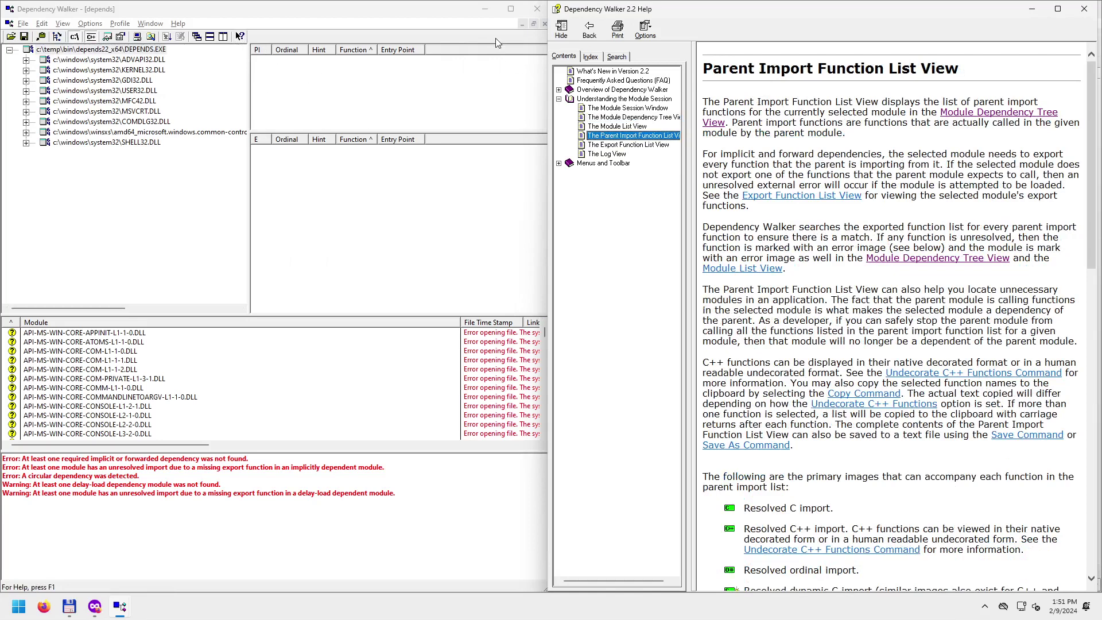
{"action": "left_click", "coordinate": [241, 37]}
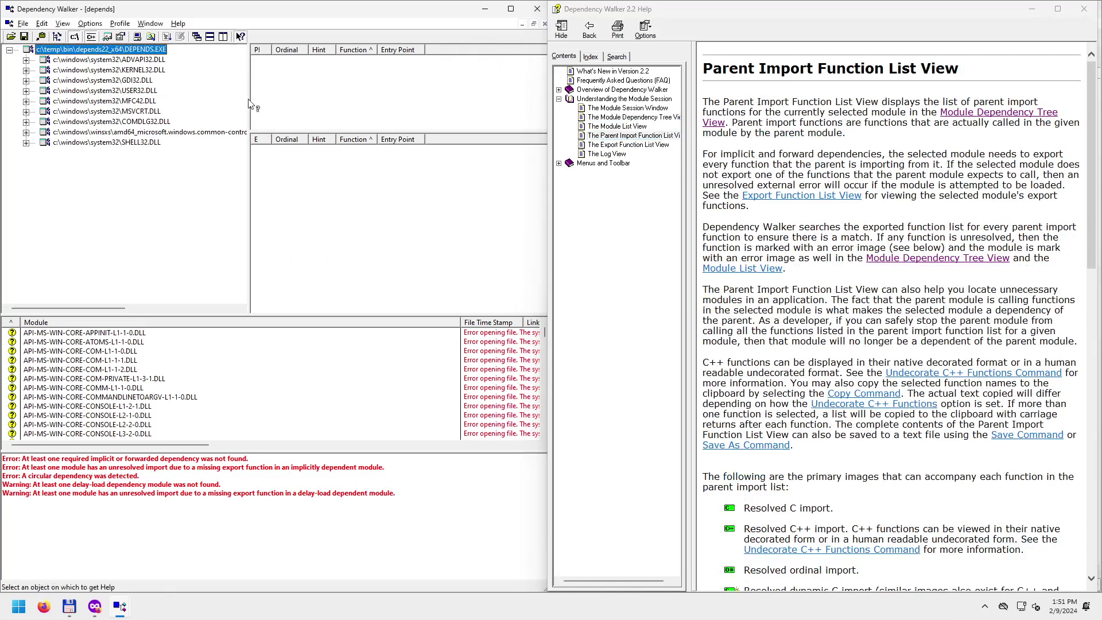
{"action": "left_click", "coordinate": [335, 218]}
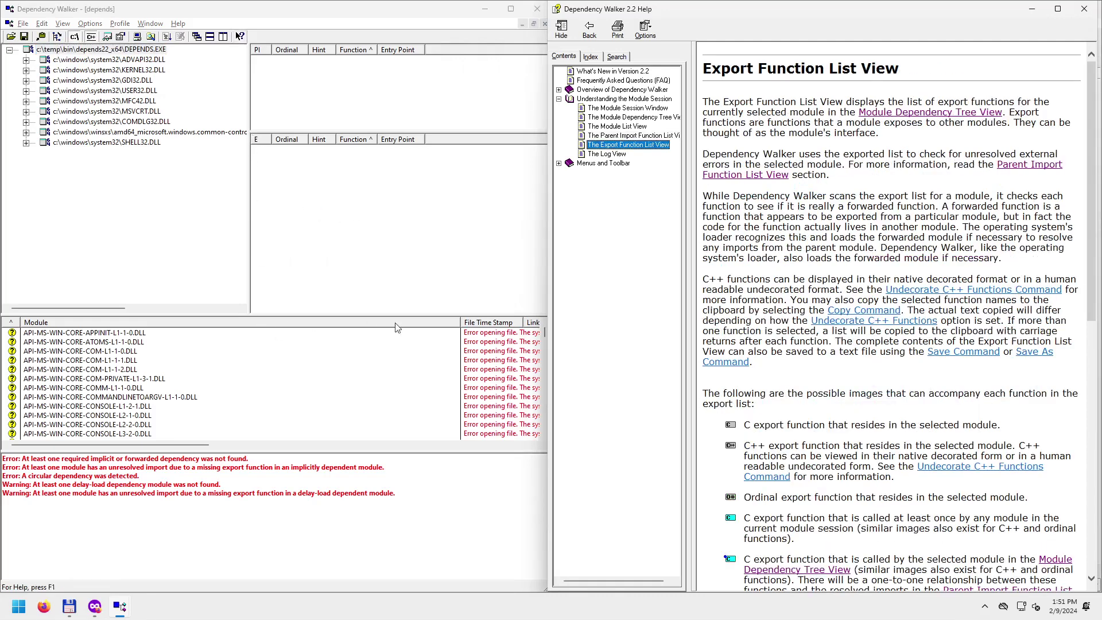
Show the context help for the module list and the log view.
{"action": "left_click", "coordinate": [240, 36]}
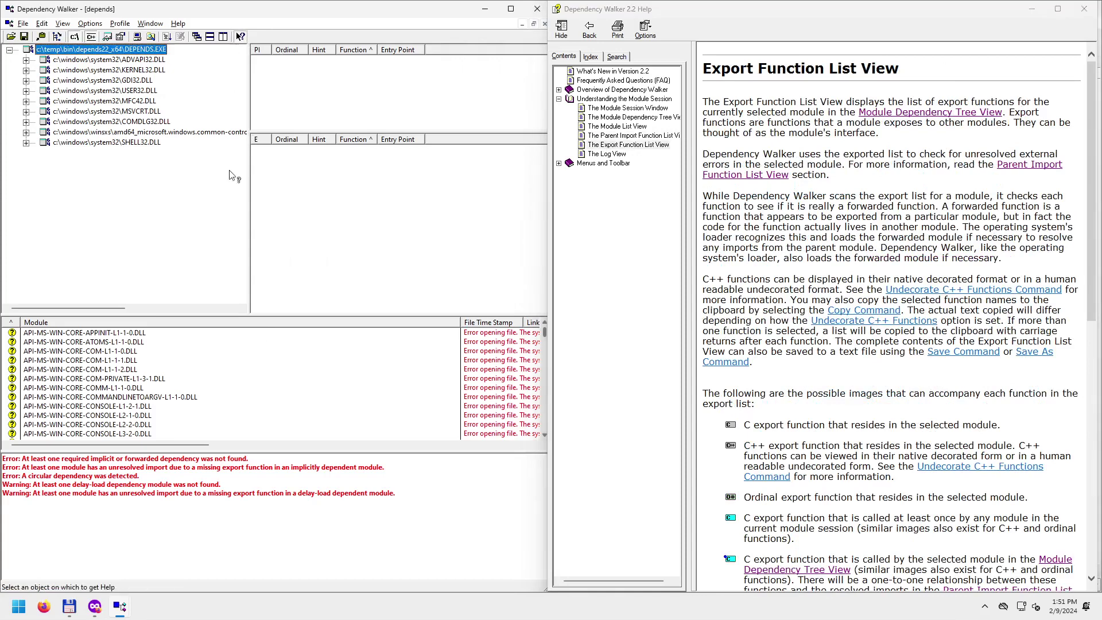
{"action": "left_click", "coordinate": [255, 406]}
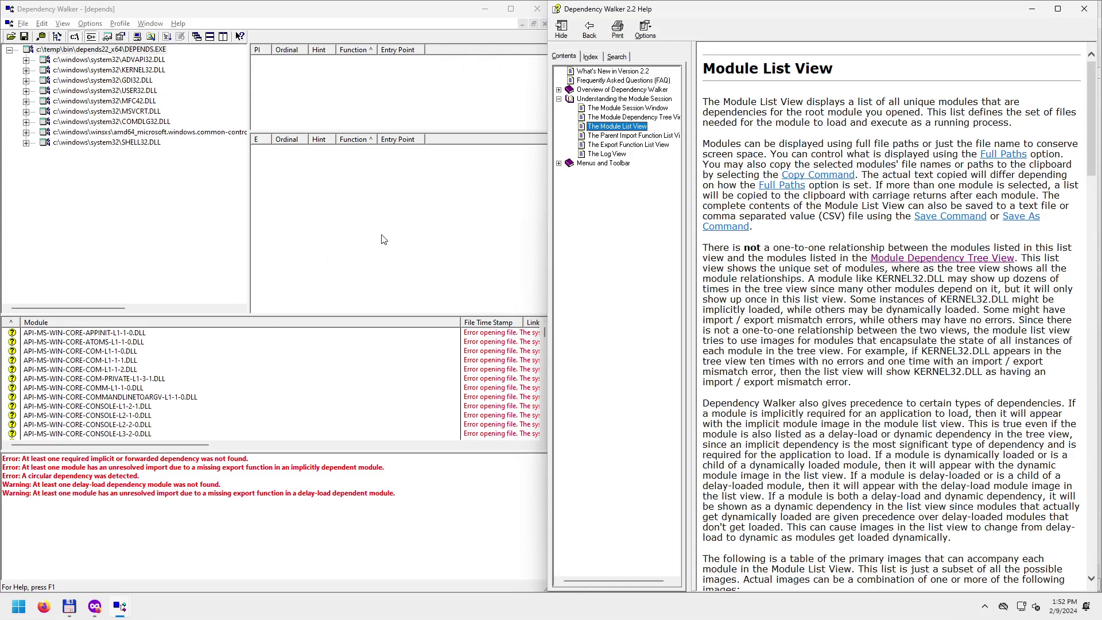
{"action": "left_click", "coordinate": [240, 36]}
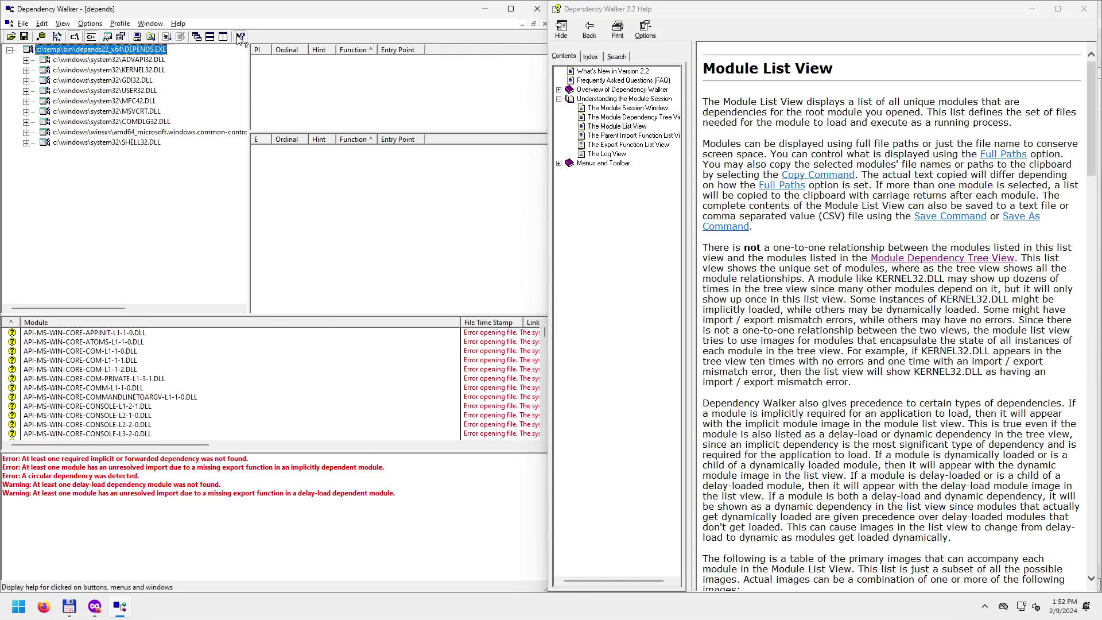
{"action": "left_click", "coordinate": [288, 537]}
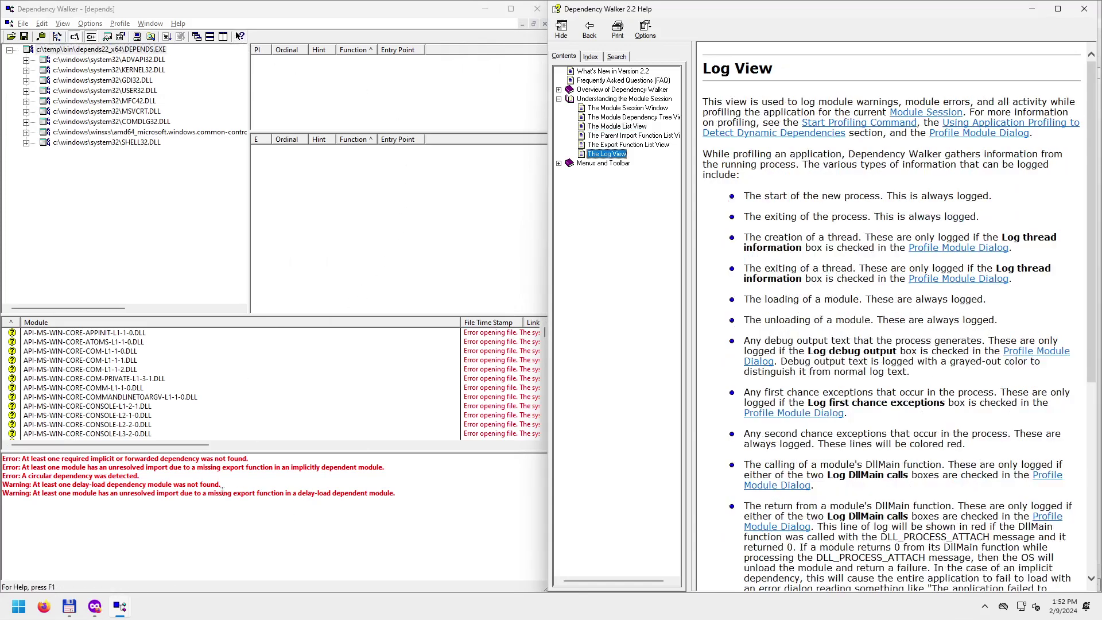
Bring up the commands available for the log view's text.
{"action": "right_click", "coordinate": [204, 492]}
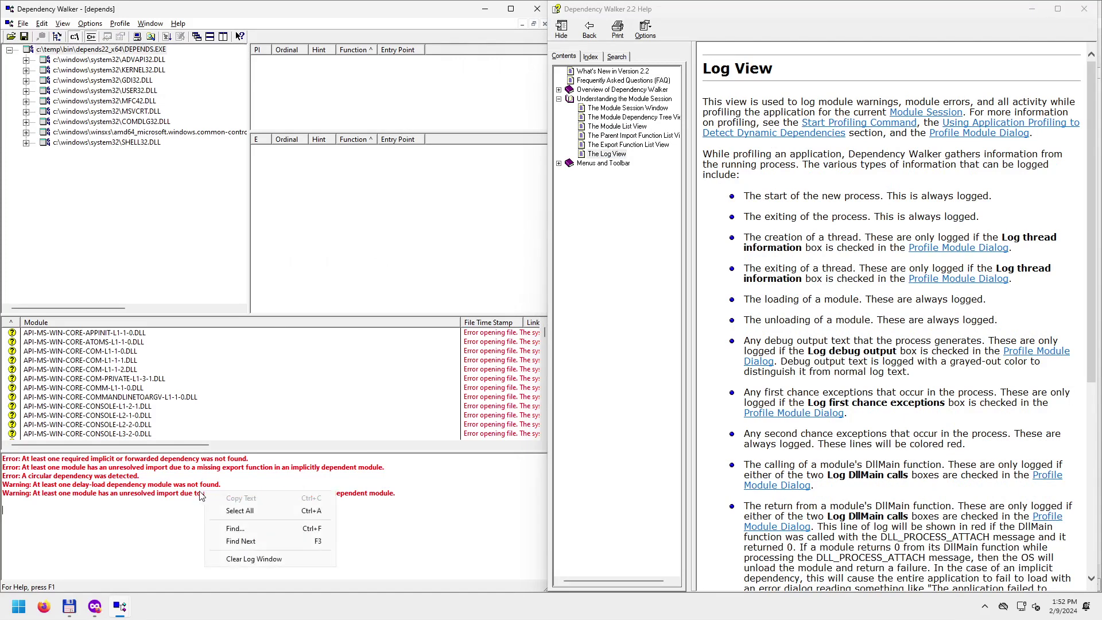
{"action": "right_click", "coordinate": [160, 507]}
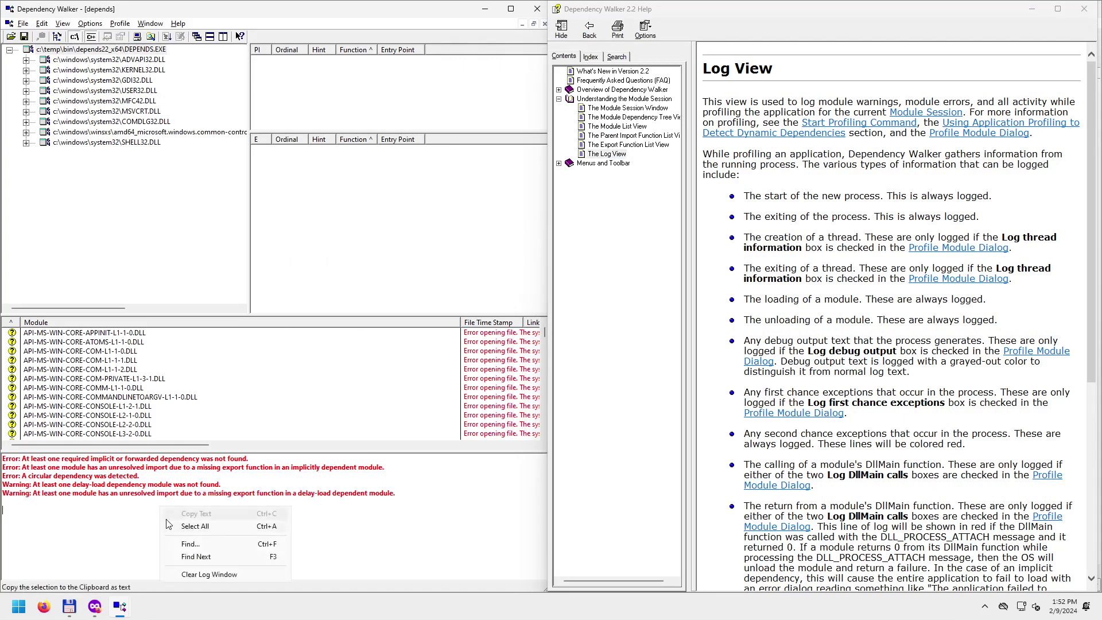
Clear the log window of the depends module session.
{"action": "left_click", "coordinate": [208, 574]}
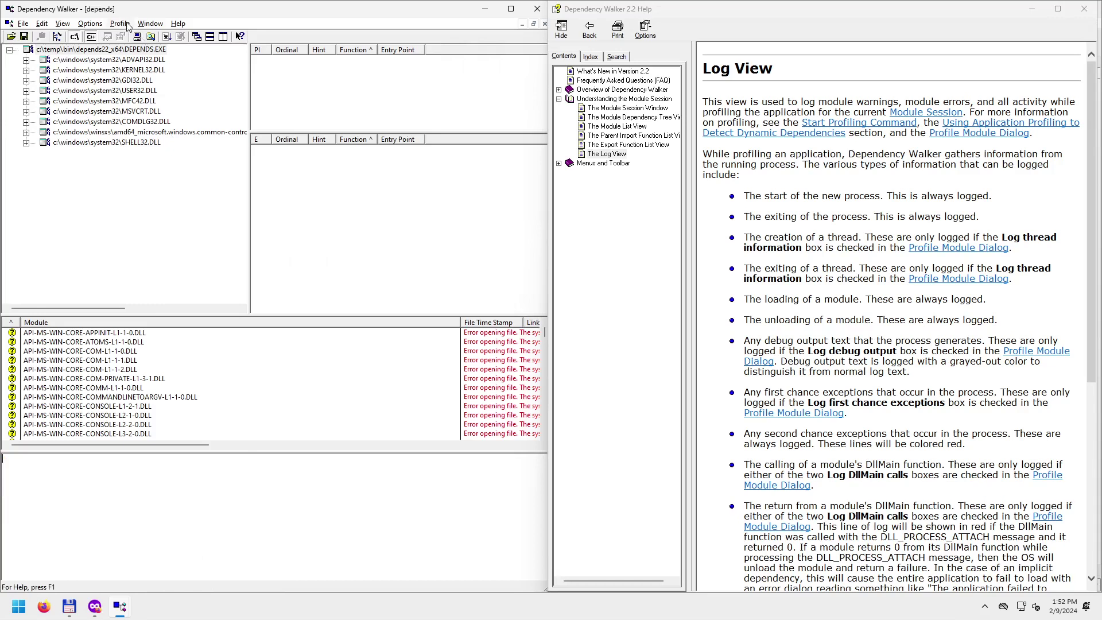
{"action": "left_click", "coordinate": [144, 24]}
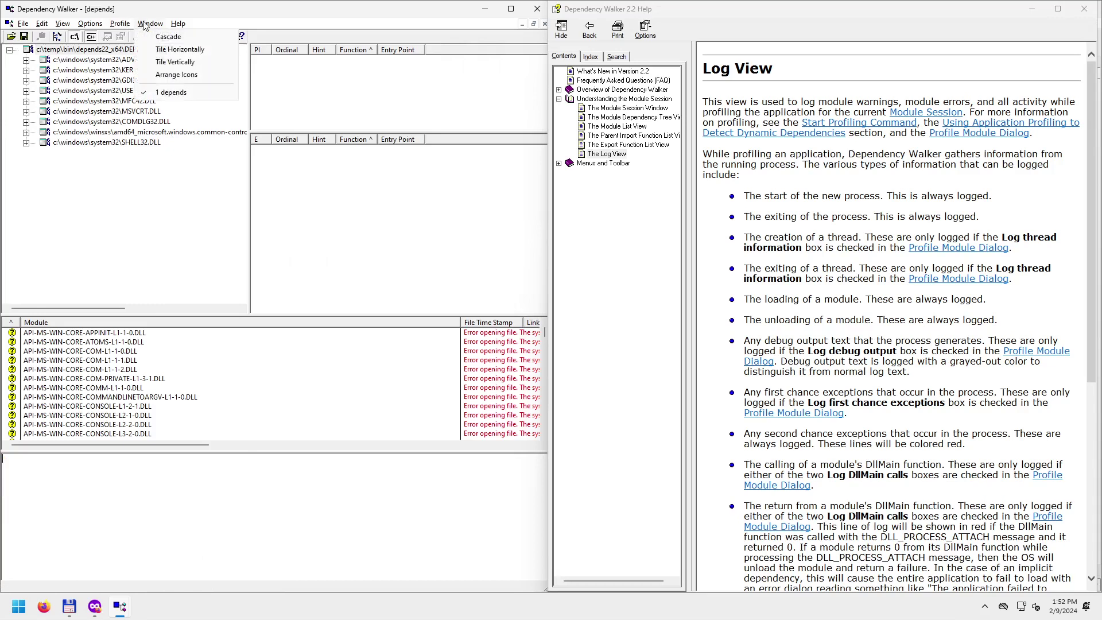
{"action": "mouse_move", "coordinate": [65, 27]}
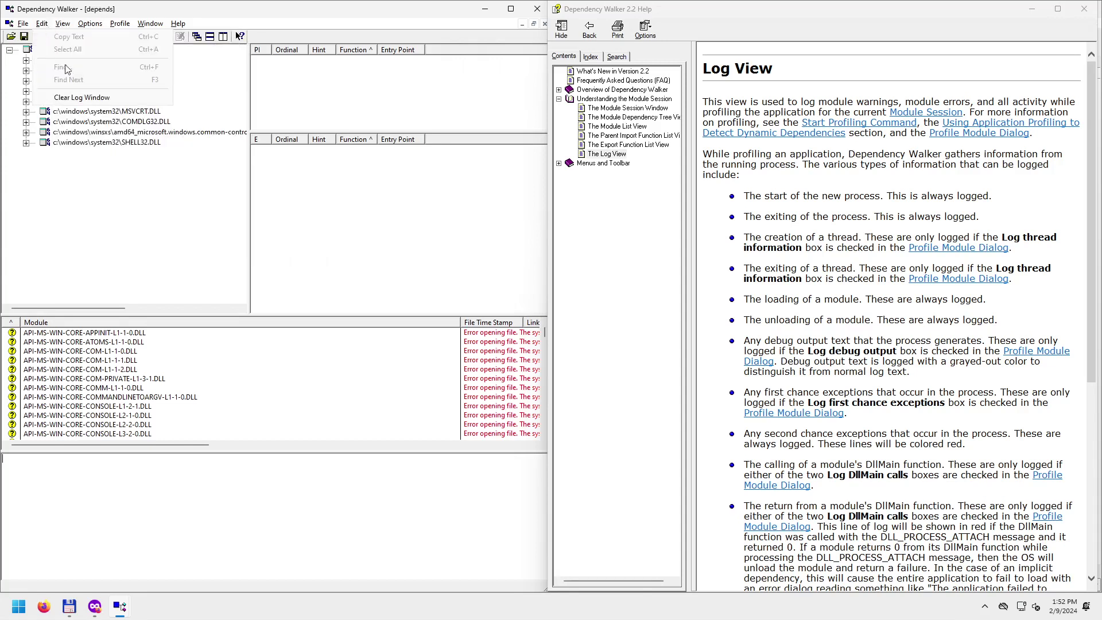
{"action": "left_click", "coordinate": [81, 98]}
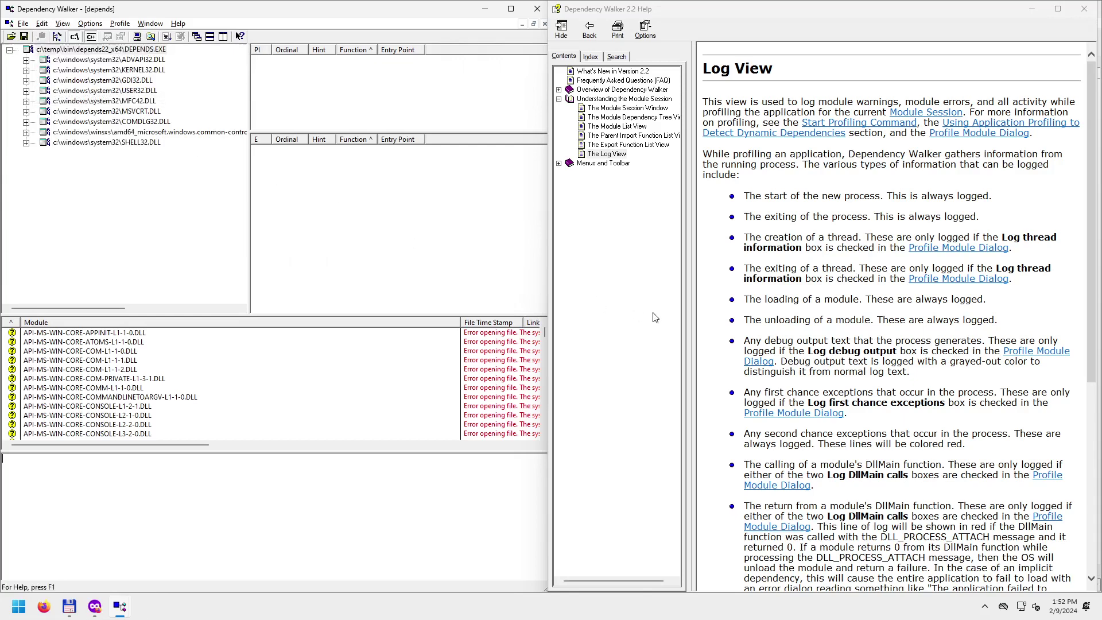
Examine the What's New in Version 2.2, Frequently Asked Questions and module session view topics in the help.
{"action": "left_click", "coordinate": [611, 72]}
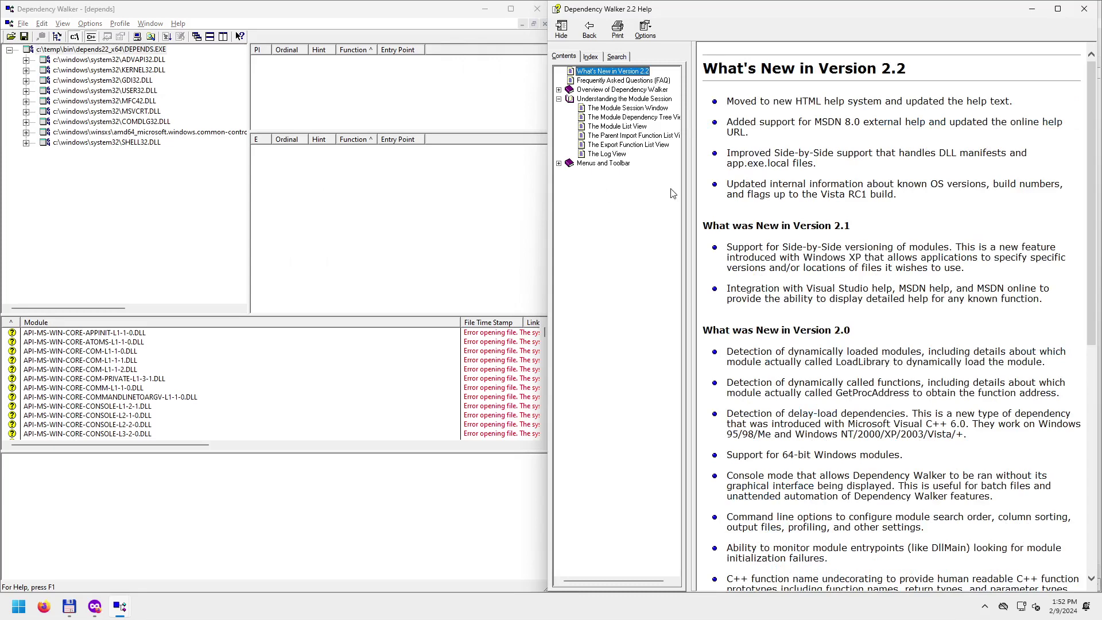
{"action": "left_click", "coordinate": [627, 81]}
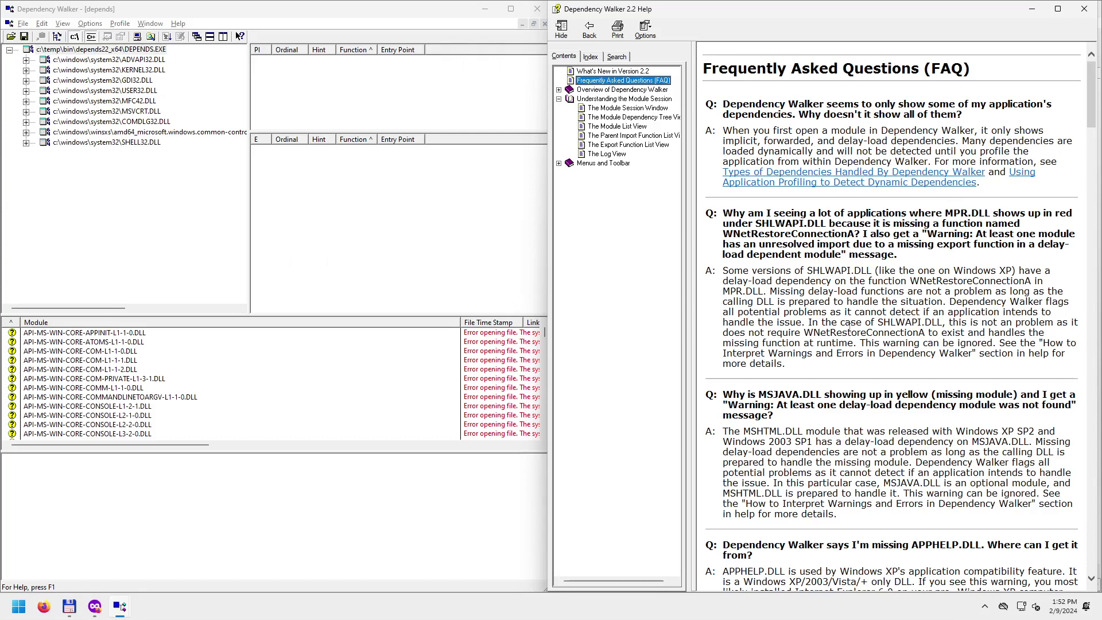
{"action": "scroll", "coordinate": [805, 371], "scroll_direction": "down", "scroll_amount": 20}
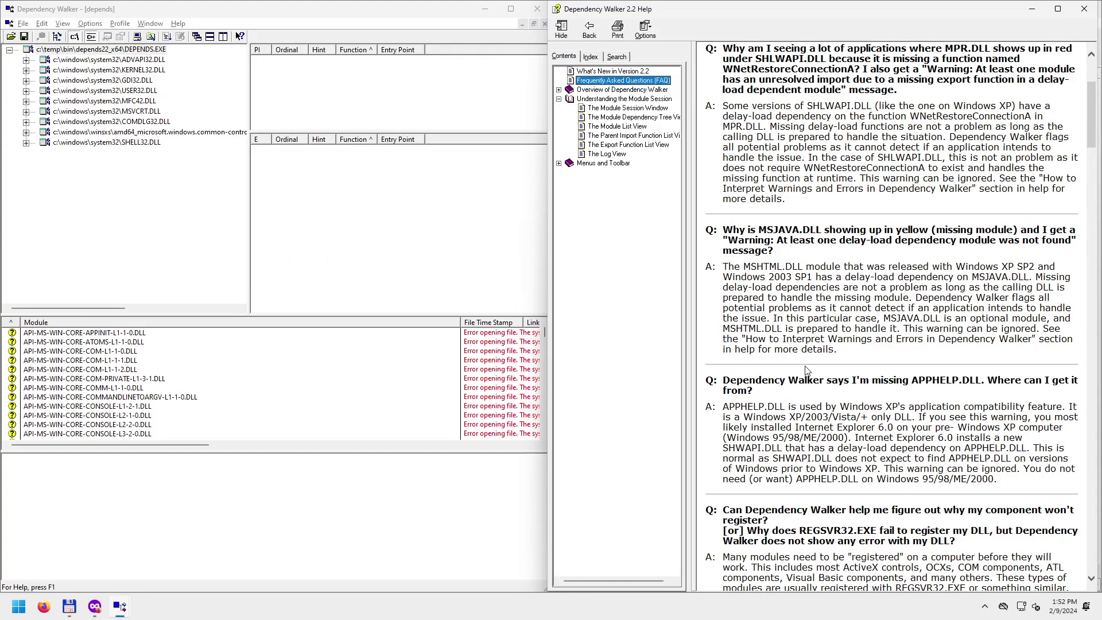
{"action": "scroll", "coordinate": [805, 369], "scroll_direction": "down", "scroll_amount": 20}
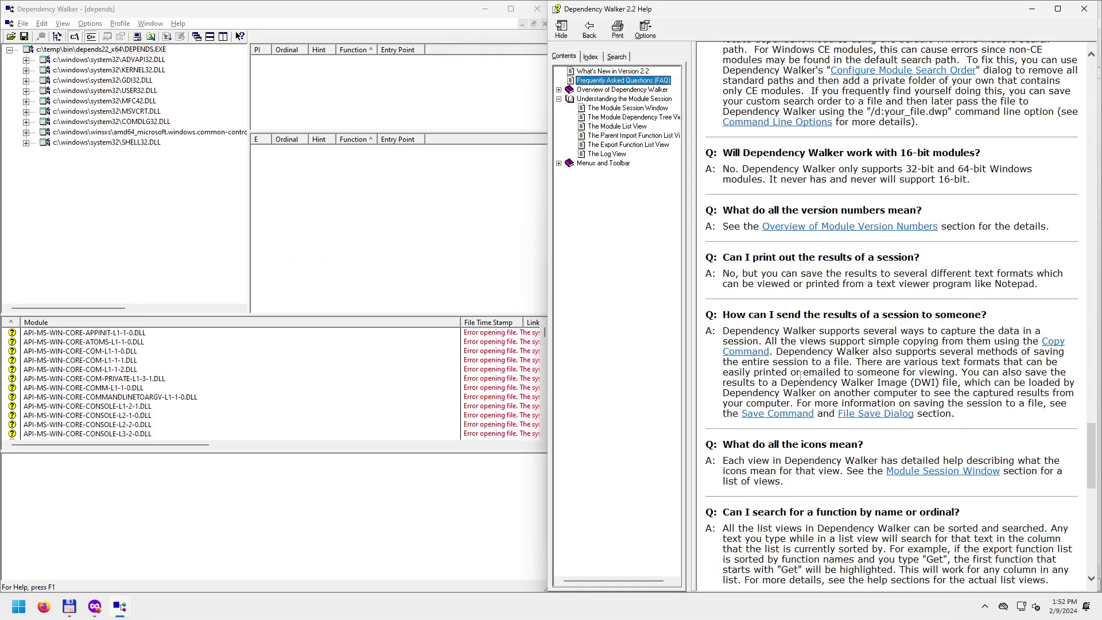
{"action": "scroll", "coordinate": [815, 350], "scroll_direction": "down", "scroll_amount": 10}
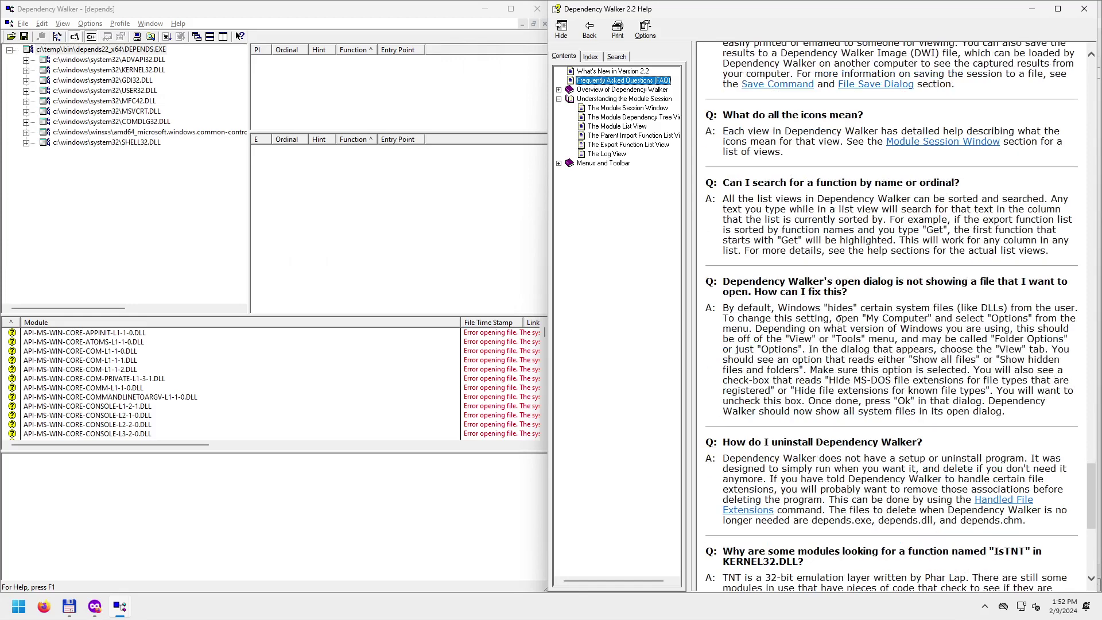
{"action": "scroll", "coordinate": [832, 327], "scroll_direction": "down", "scroll_amount": 10}
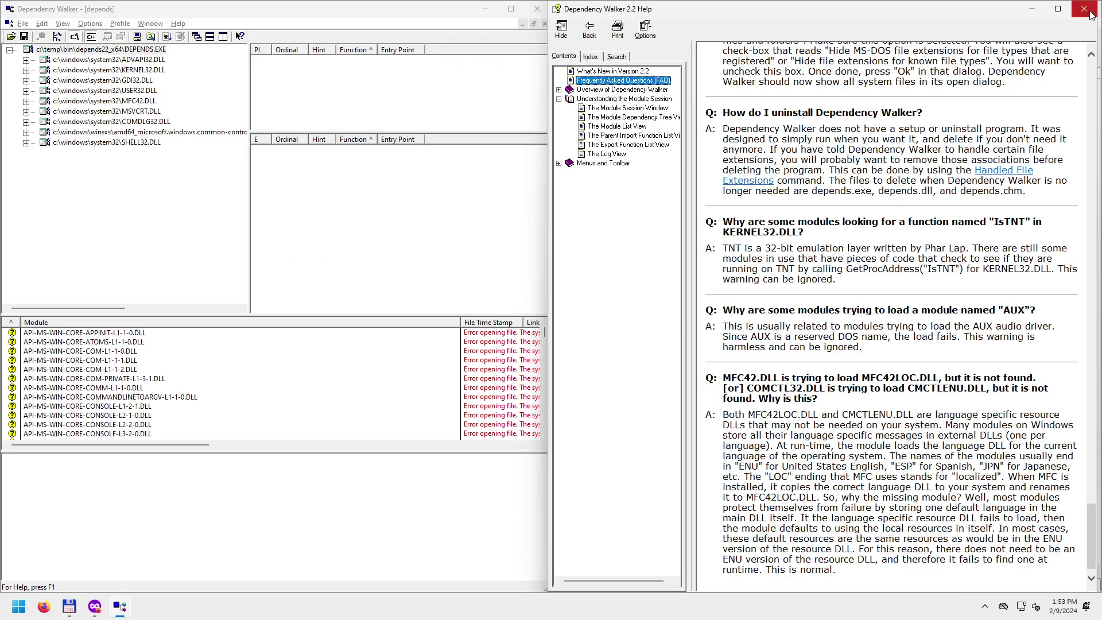
{"action": "left_click", "coordinate": [636, 110]}
{"action": "left_click", "coordinate": [628, 135]}
{"action": "left_click", "coordinate": [618, 155]}
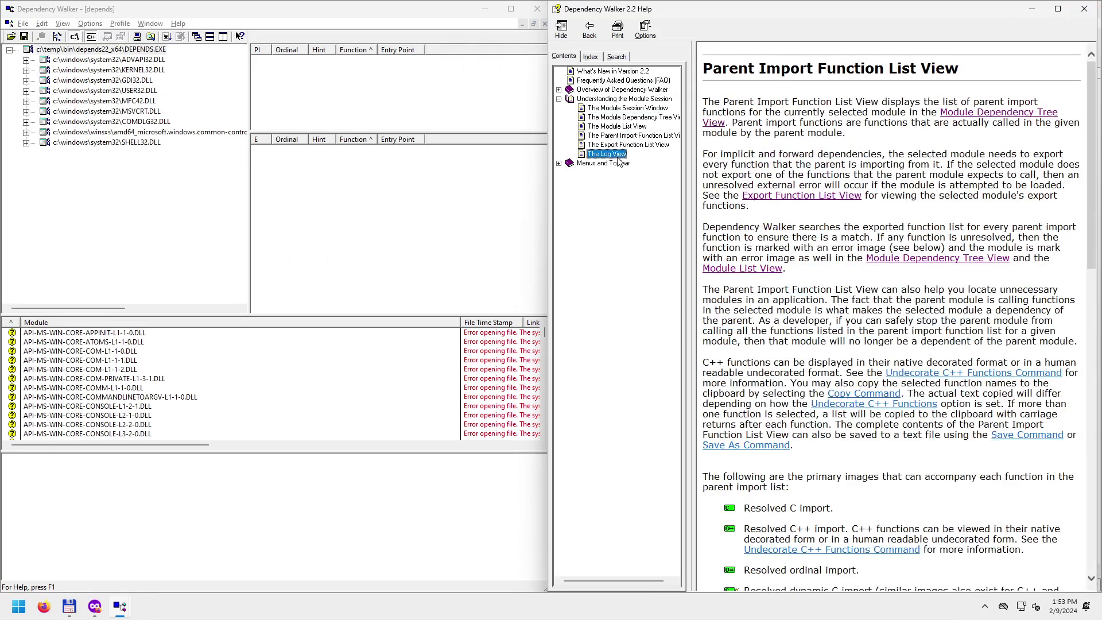
Close the help window and the Dependency Walker application.
{"action": "left_click", "coordinate": [1087, 11]}
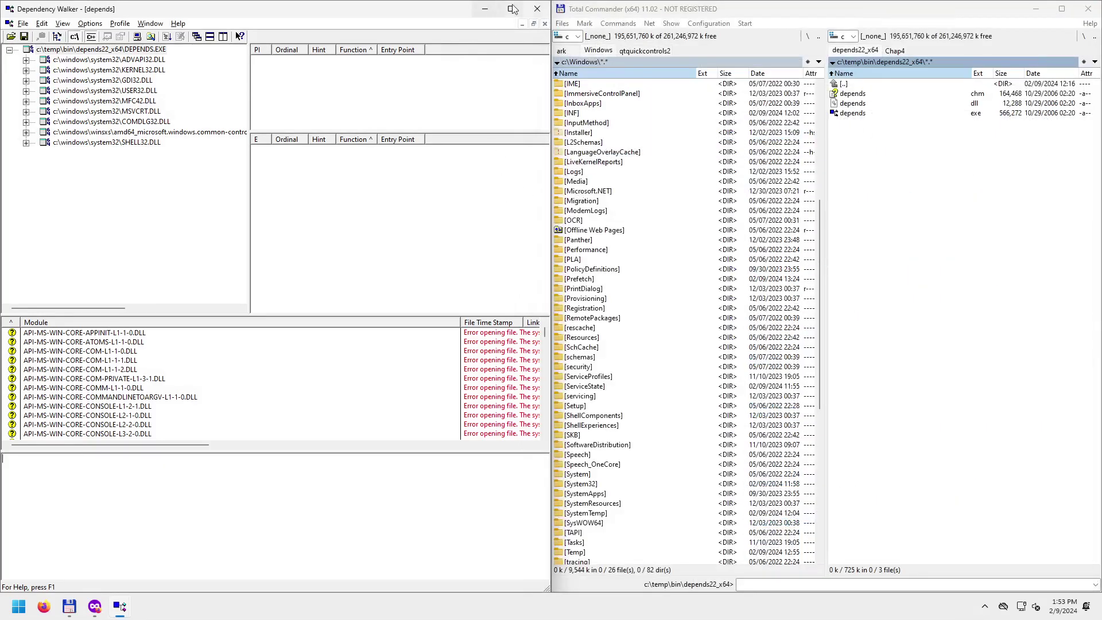
{"action": "left_click", "coordinate": [538, 10]}
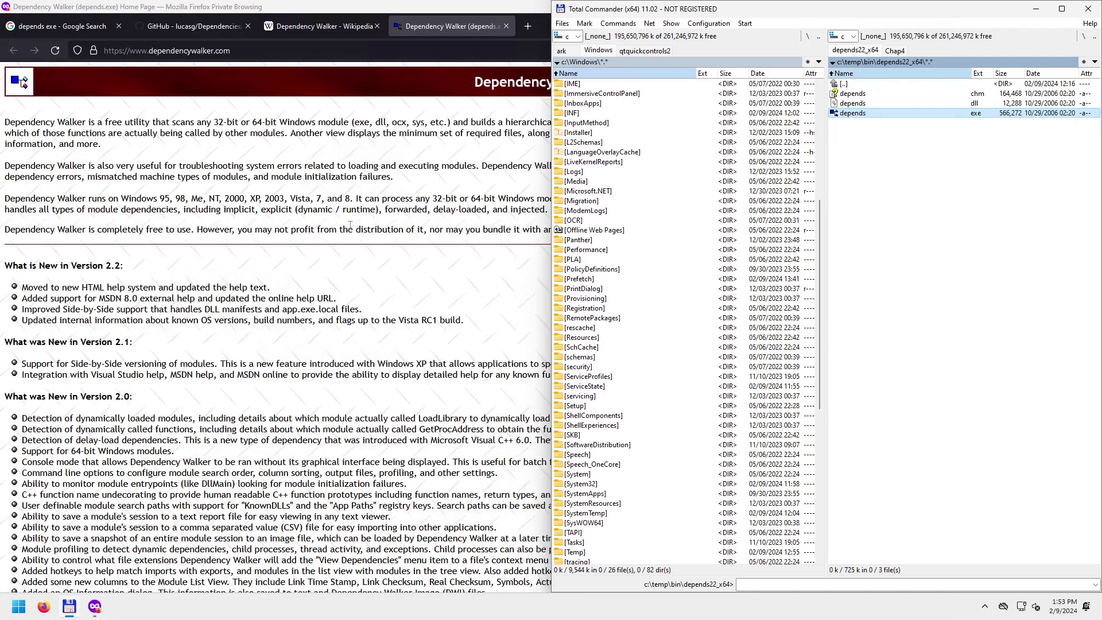
Open the Dependencies.exe link from the Dependency Walker Wikipedia article in a new tab and switch to it.
{"action": "left_click", "coordinate": [306, 25]}
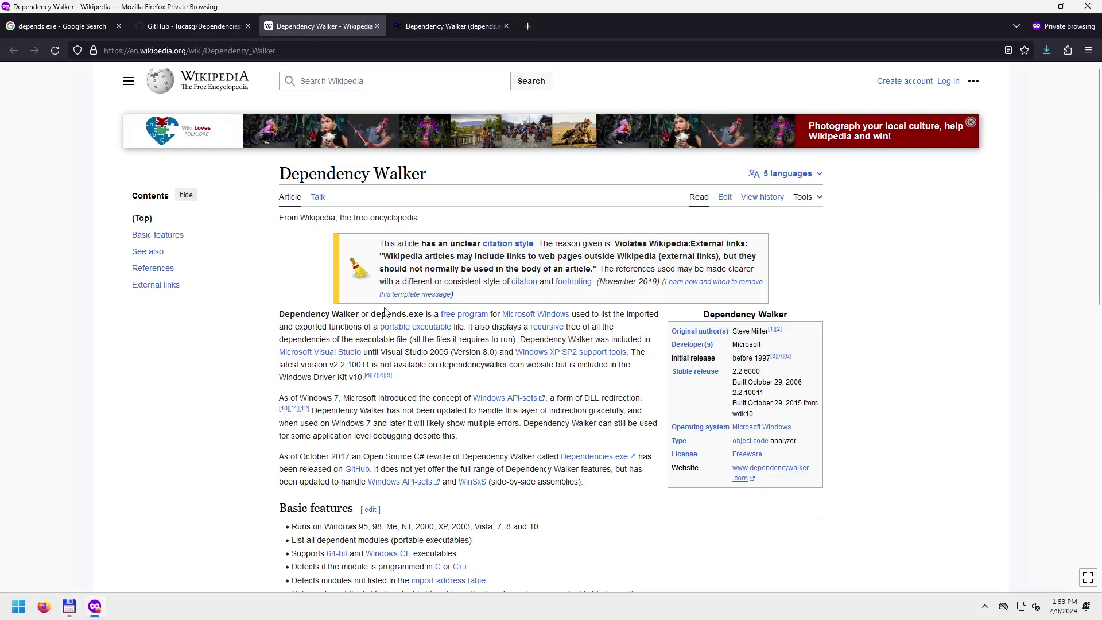
{"action": "right_click", "coordinate": [597, 457]}
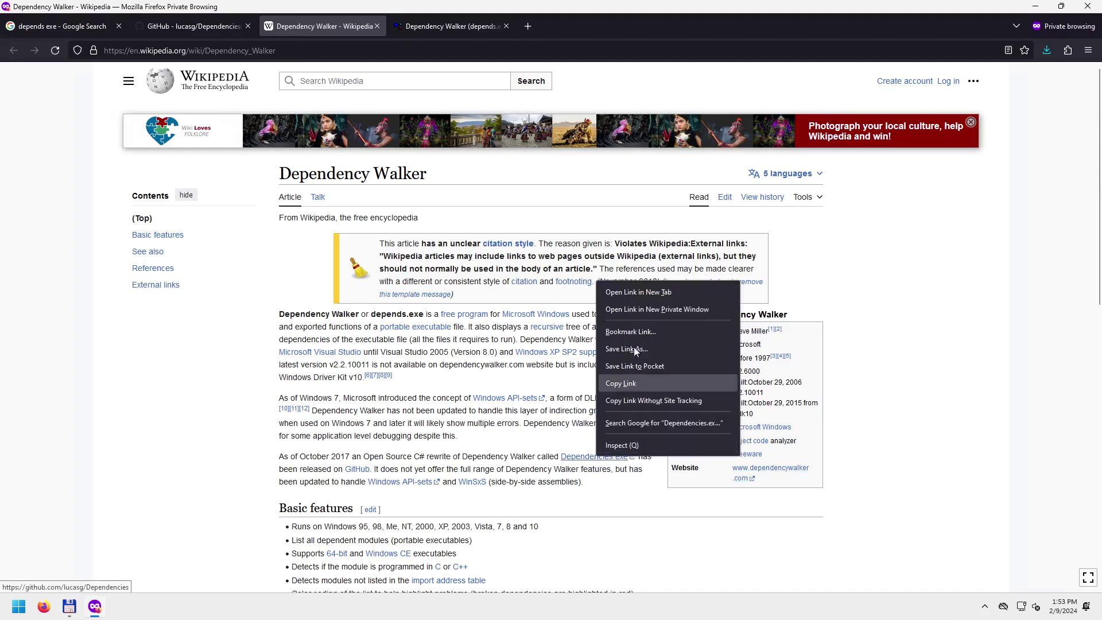
{"action": "left_click", "coordinate": [636, 291]}
{"action": "left_click", "coordinate": [439, 28]}
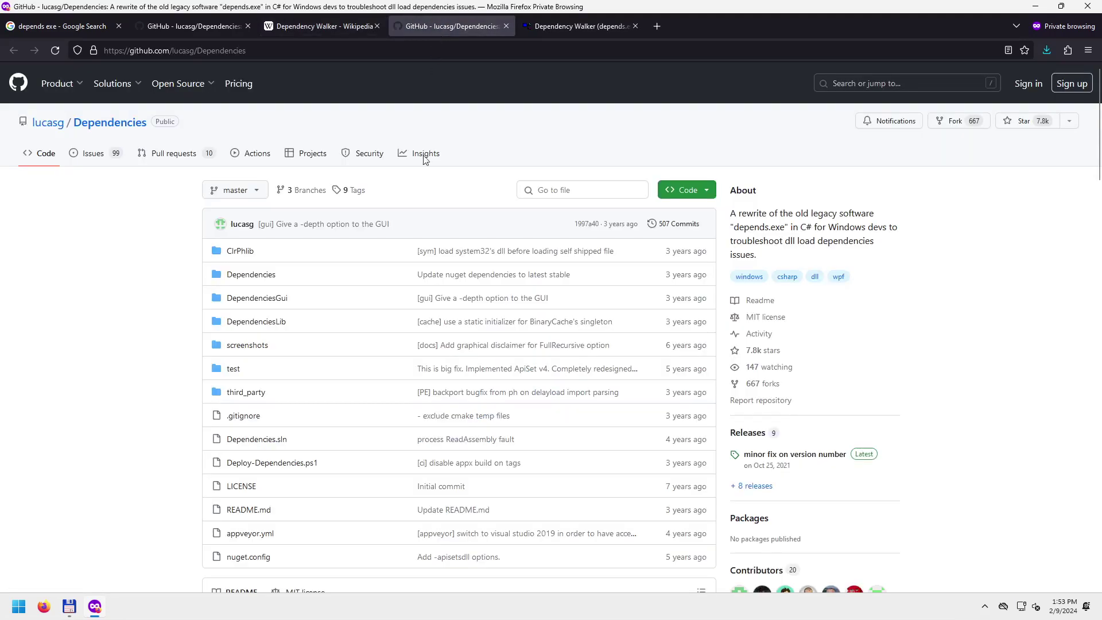
Download the main release linked in the Dependencies README, saving it as Dependencies_x64_Release in C:\temp\bin.
{"action": "scroll", "coordinate": [484, 371], "scroll_direction": "down", "scroll_amount": 8}
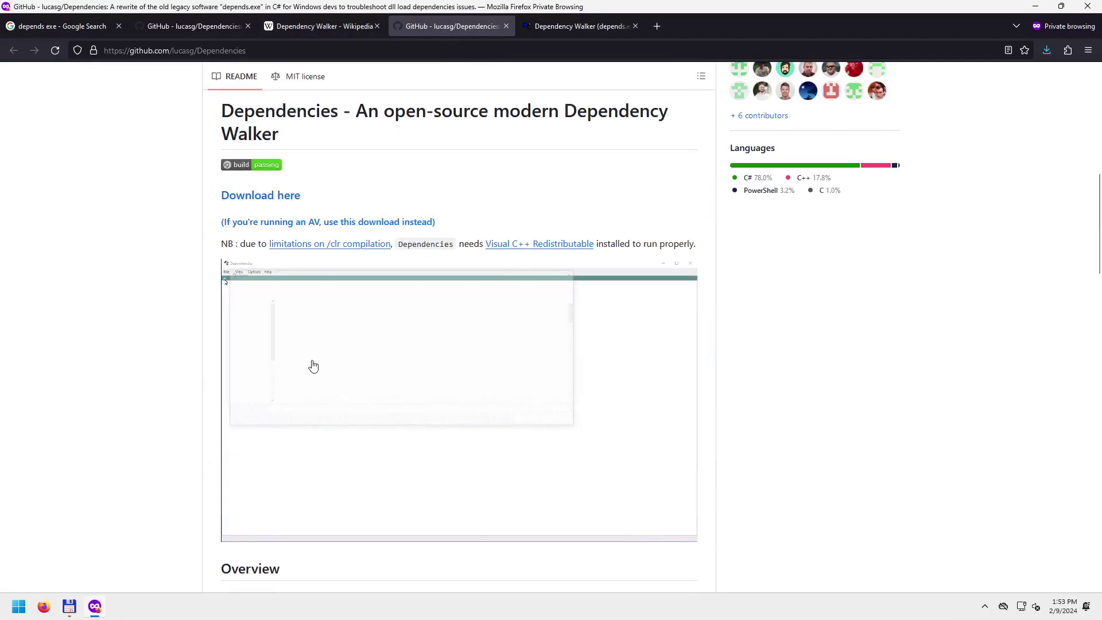
{"action": "right_click", "coordinate": [253, 197]}
{"action": "left_click", "coordinate": [321, 208]}
{"action": "scroll", "coordinate": [637, 240], "scroll_direction": "up", "scroll_amount": 4}
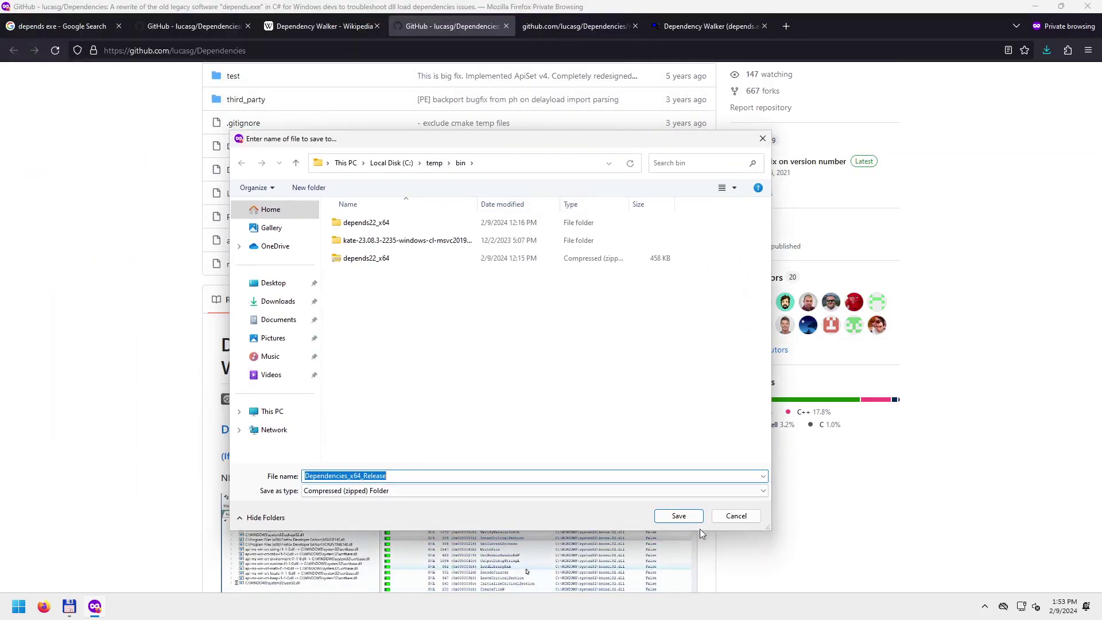
{"action": "left_click", "coordinate": [695, 519]}
Examine the commit history of the Dependencies repository's master branch and return to the repository's main page.
{"action": "scroll", "coordinate": [1005, 297], "scroll_direction": "up", "scroll_amount": 5}
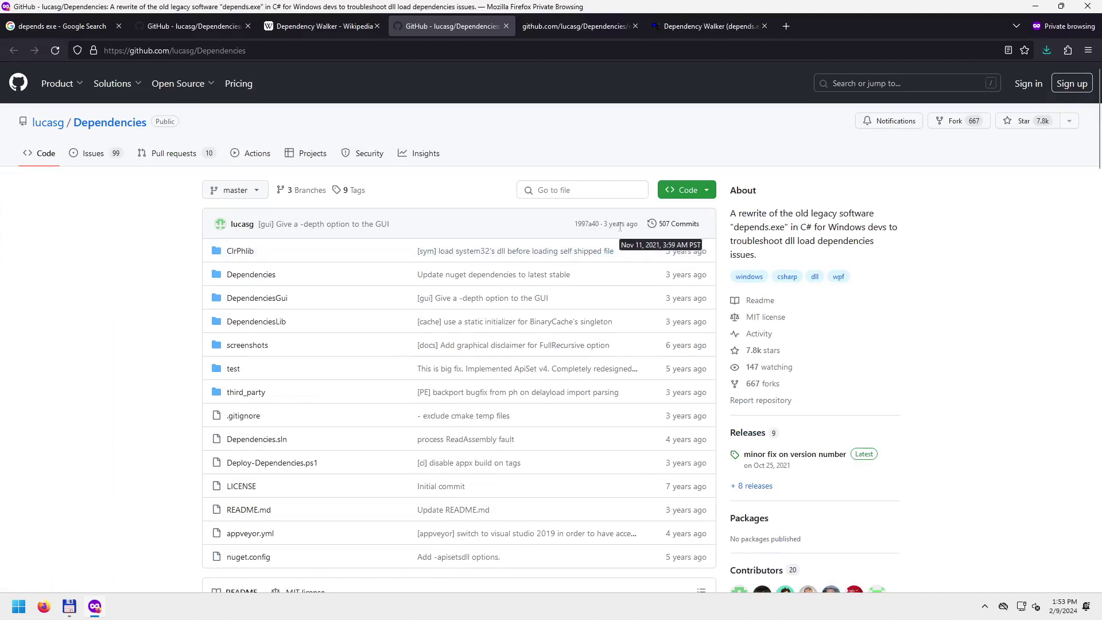
{"action": "left_click", "coordinate": [678, 224]}
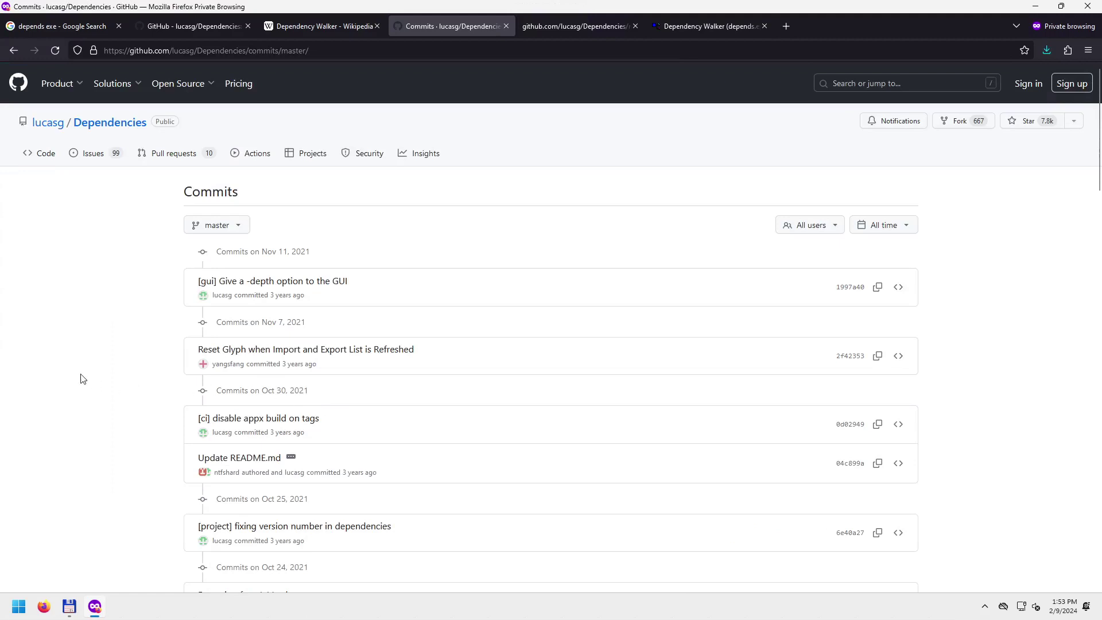
{"action": "scroll", "coordinate": [108, 324], "scroll_direction": "down", "scroll_amount": 3}
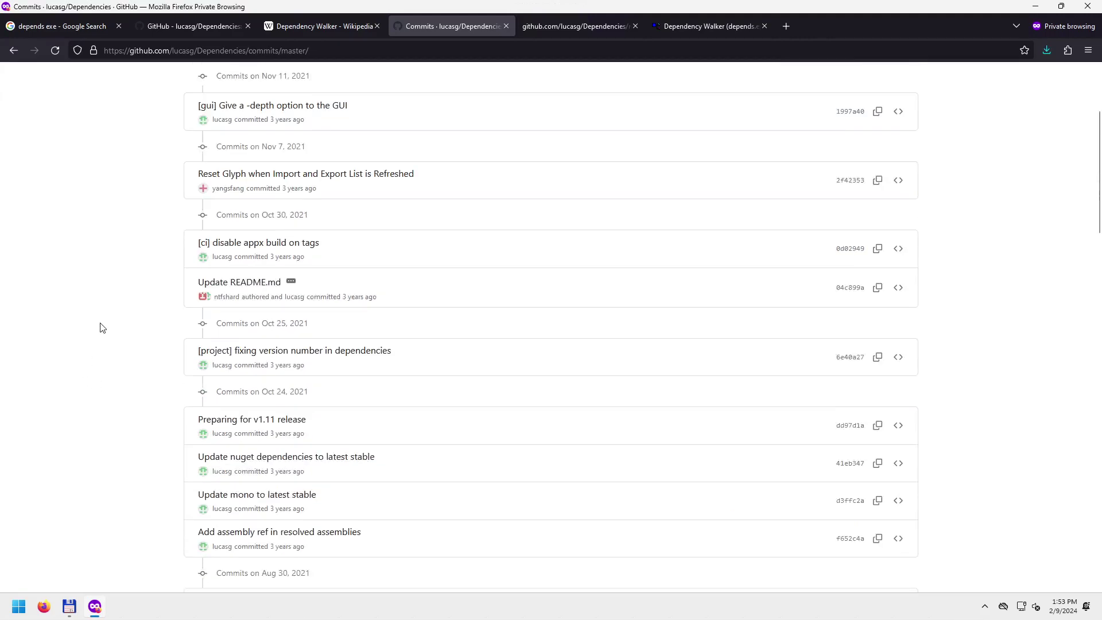
{"action": "scroll", "coordinate": [102, 328], "scroll_direction": "down", "scroll_amount": 13}
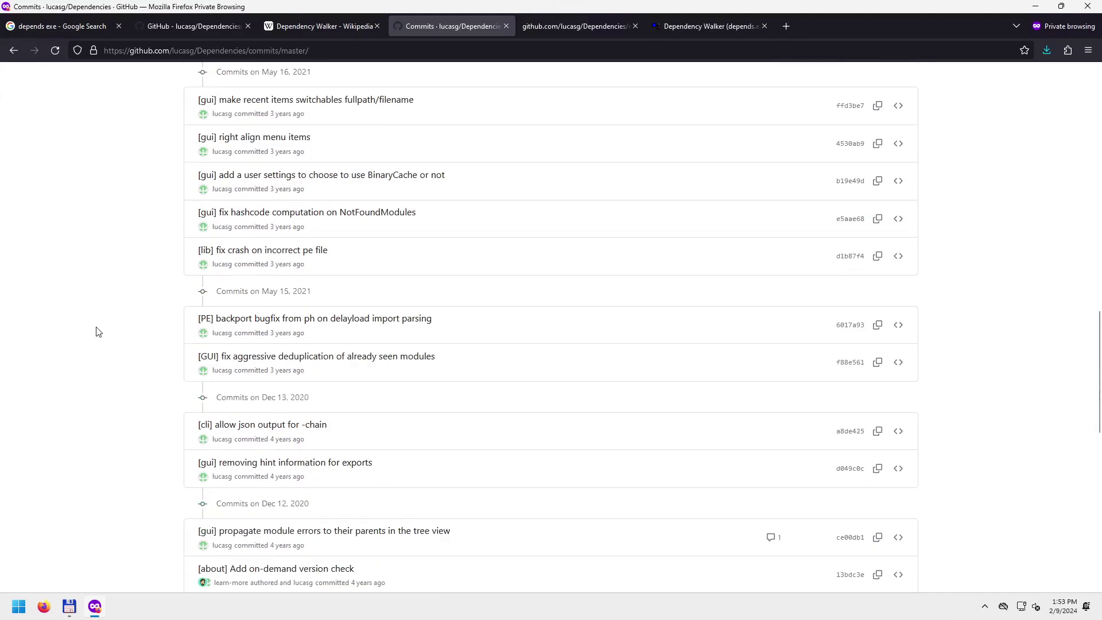
{"action": "scroll", "coordinate": [98, 330], "scroll_direction": "up", "scroll_amount": 16}
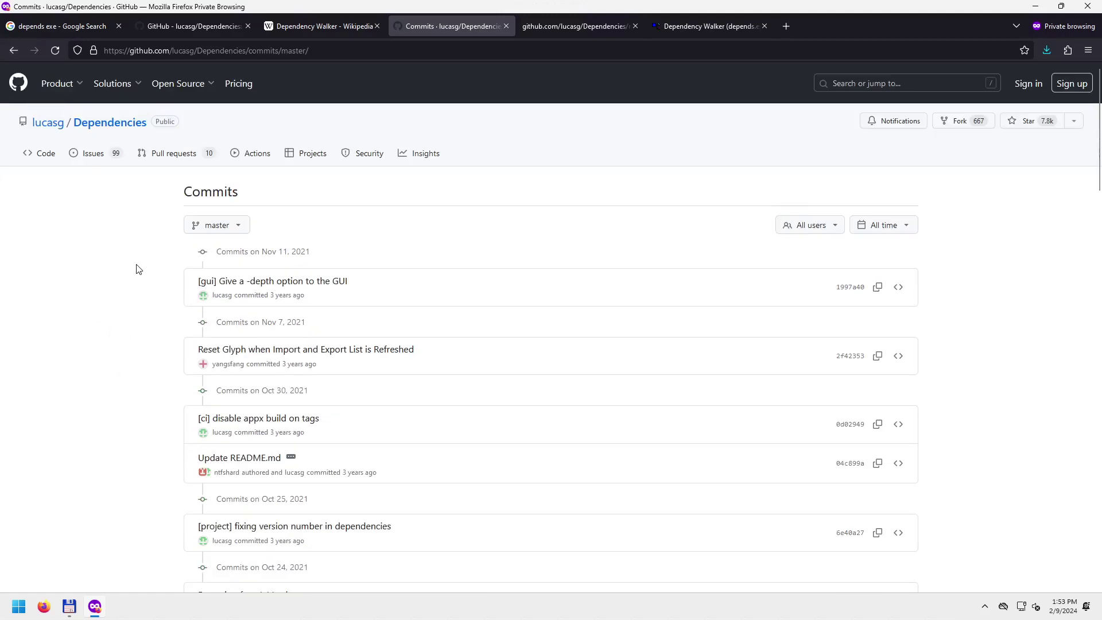
{"action": "scroll", "coordinate": [97, 261], "scroll_direction": "down", "scroll_amount": 12}
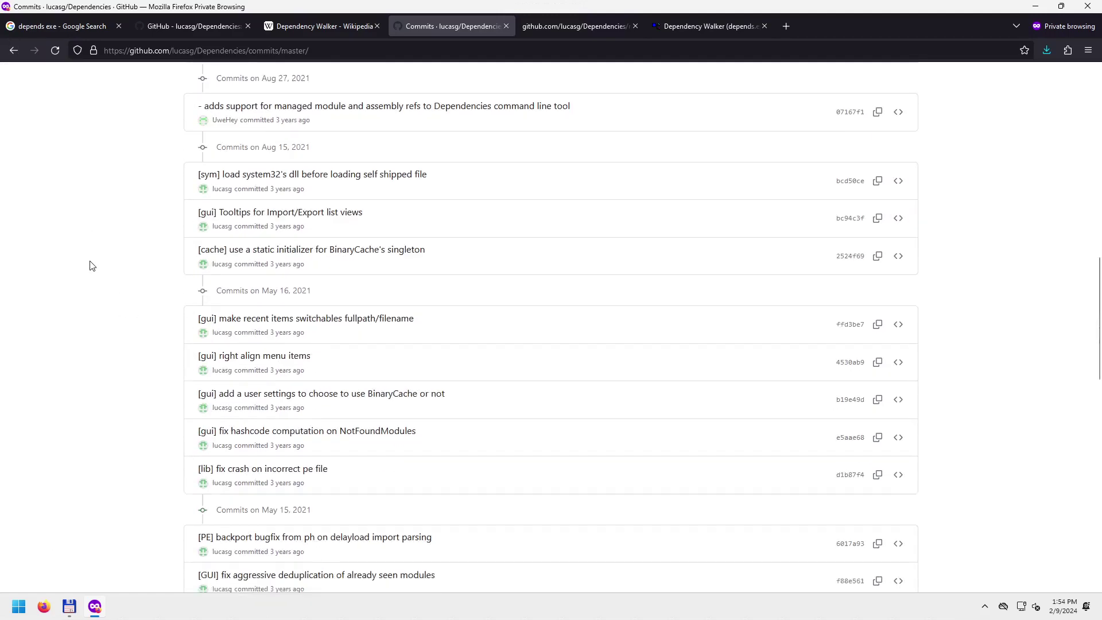
{"action": "scroll", "coordinate": [92, 266], "scroll_direction": "down", "scroll_amount": 5}
{"action": "left_click", "coordinate": [13, 50]}
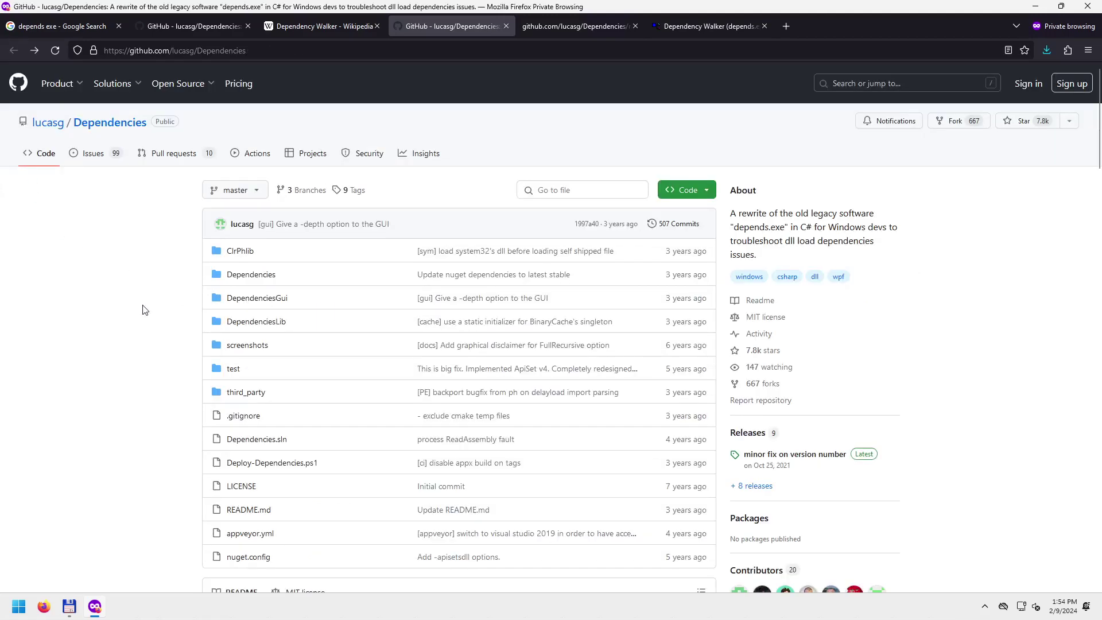
Read the README's overview, release notes and Installation and Usage section for Dependencies.
{"action": "left_click", "coordinate": [69, 609]}
{"action": "left_click", "coordinate": [113, 427]}
{"action": "scroll", "coordinate": [110, 422], "scroll_direction": "down", "scroll_amount": 7}
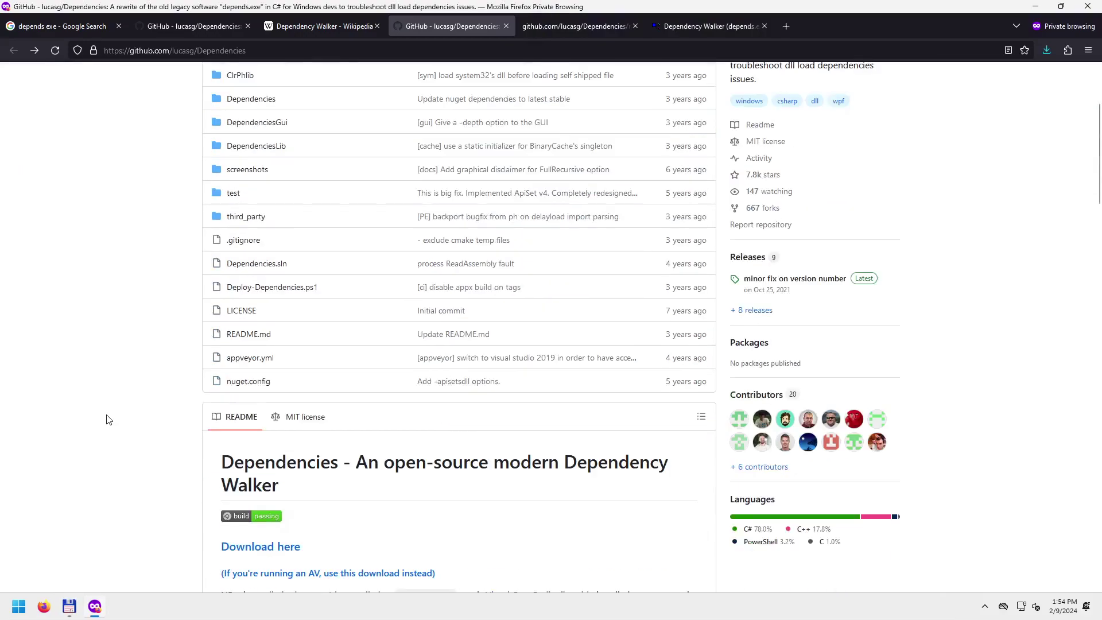
{"action": "scroll", "coordinate": [113, 423], "scroll_direction": "down", "scroll_amount": 6}
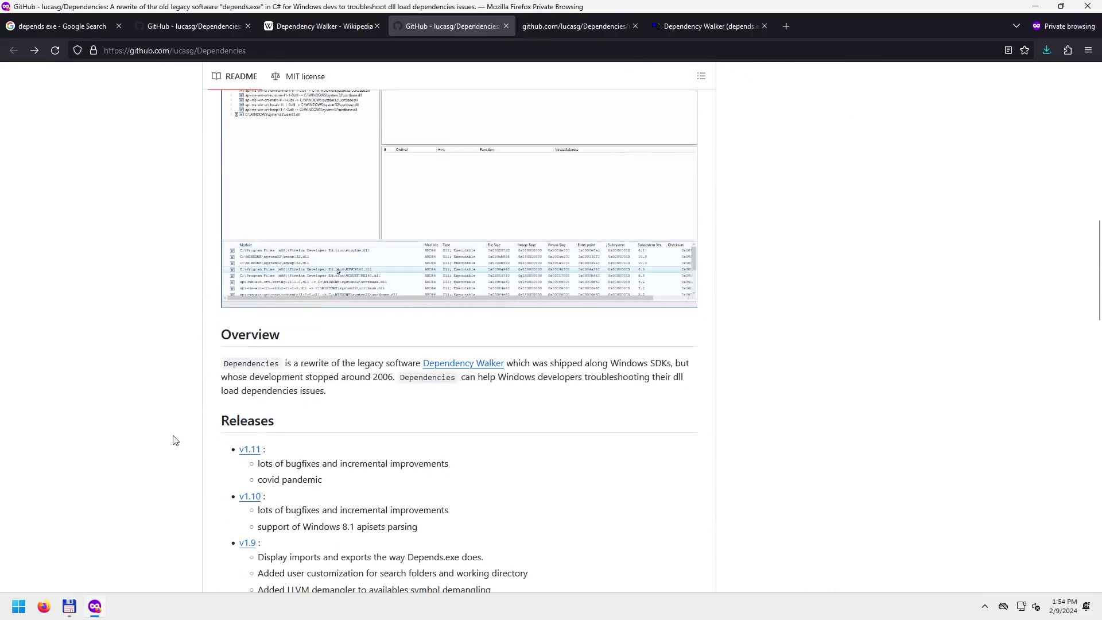
{"action": "scroll", "coordinate": [137, 418], "scroll_direction": "down", "scroll_amount": 9}
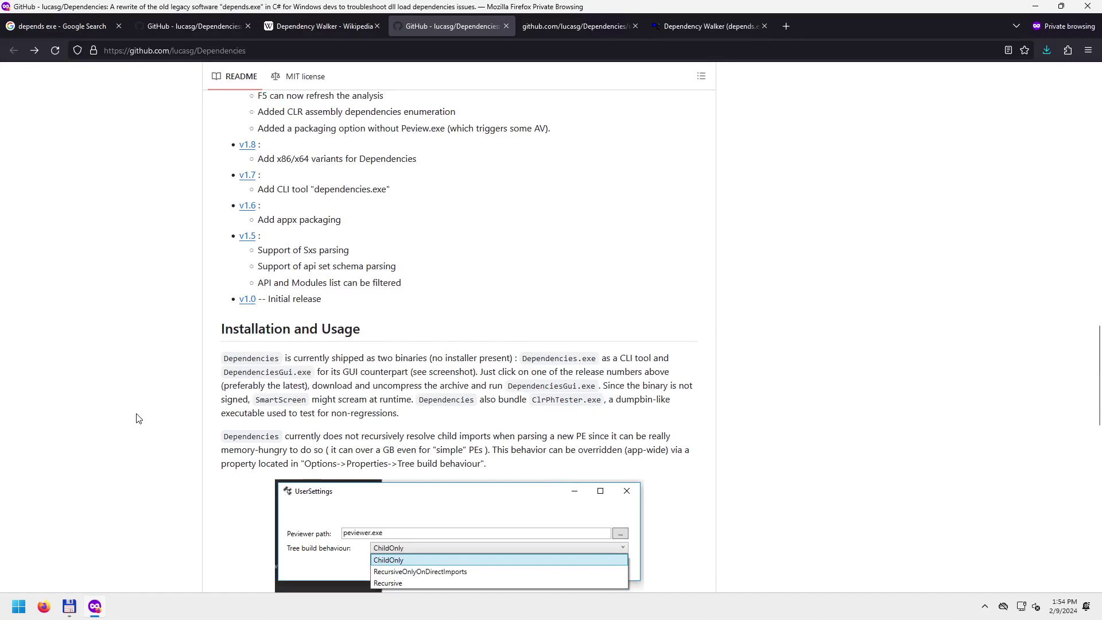
{"action": "scroll", "coordinate": [138, 418], "scroll_direction": "up", "scroll_amount": 18}
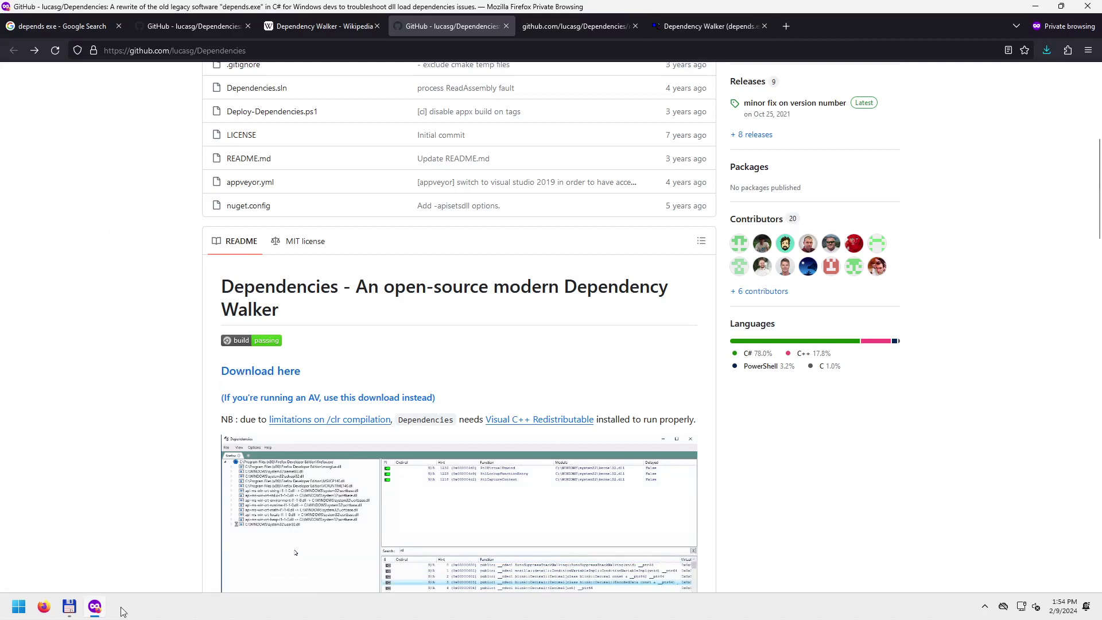
Switch to Total Commander, go up to the c:\temp\bin folder, and tile the browser window beside it.
{"action": "left_click", "coordinate": [69, 607]}
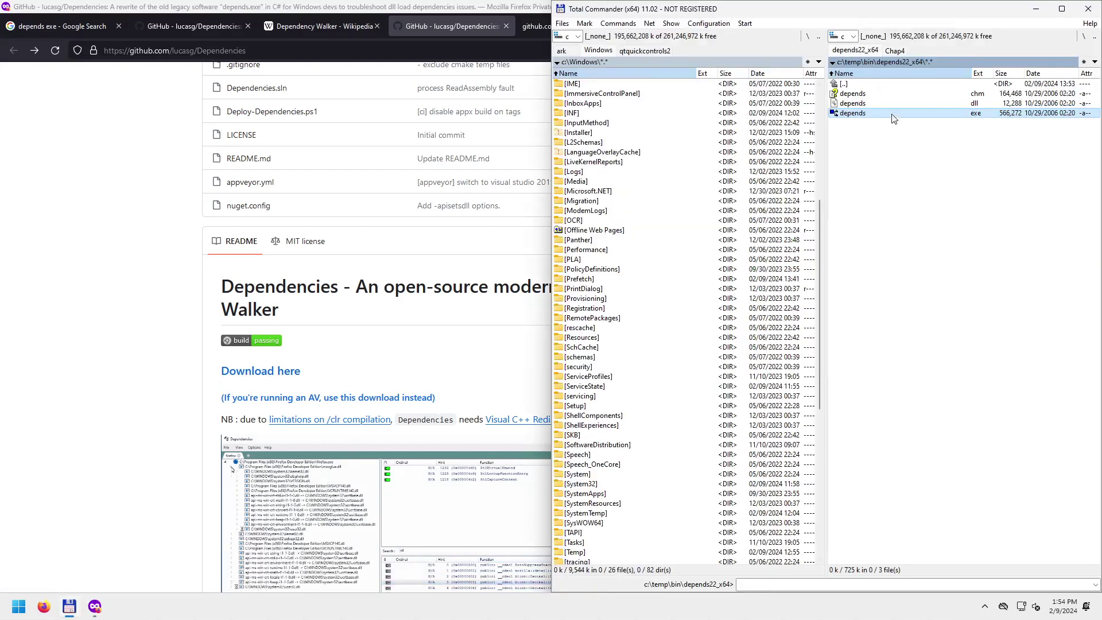
{"action": "left_click", "coordinate": [868, 62]}
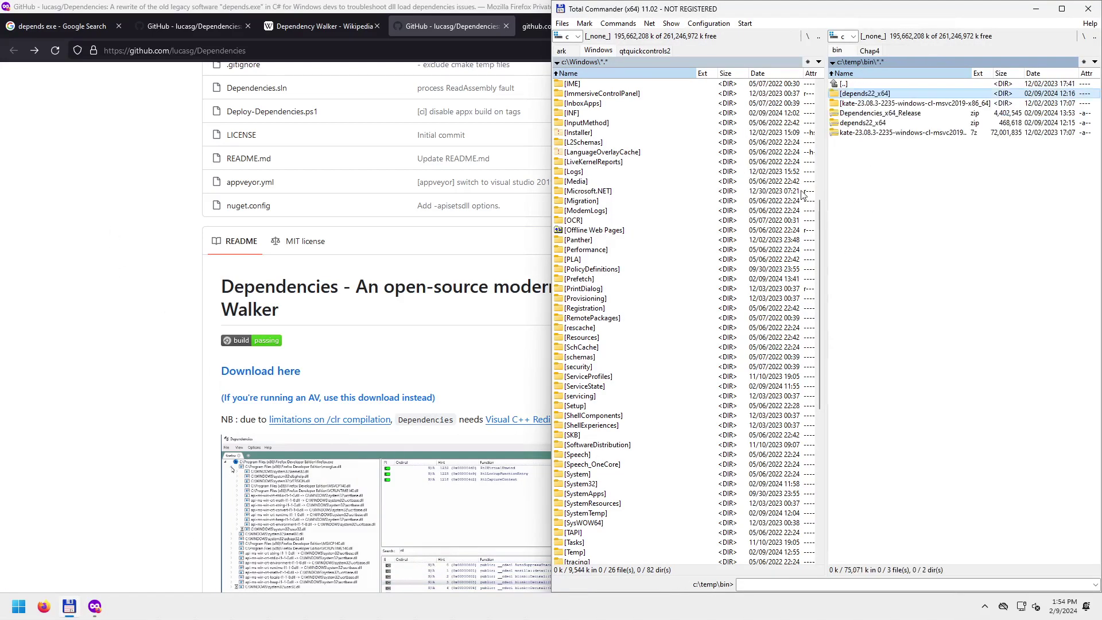
{"action": "left_click", "coordinate": [179, 202]}
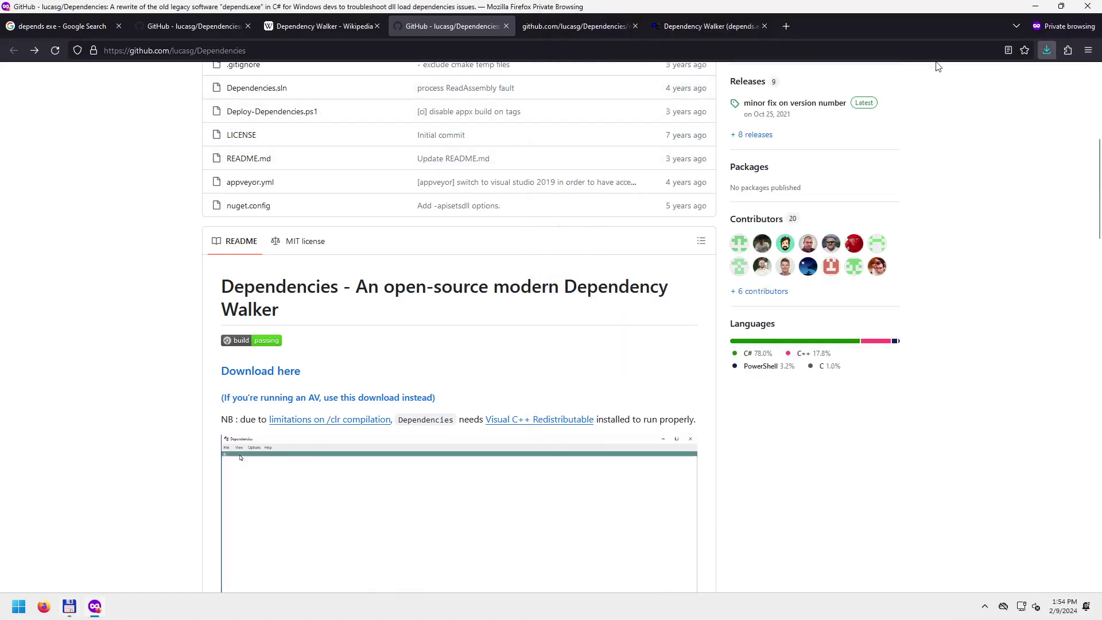
{"action": "key", "text": "super+Left"}
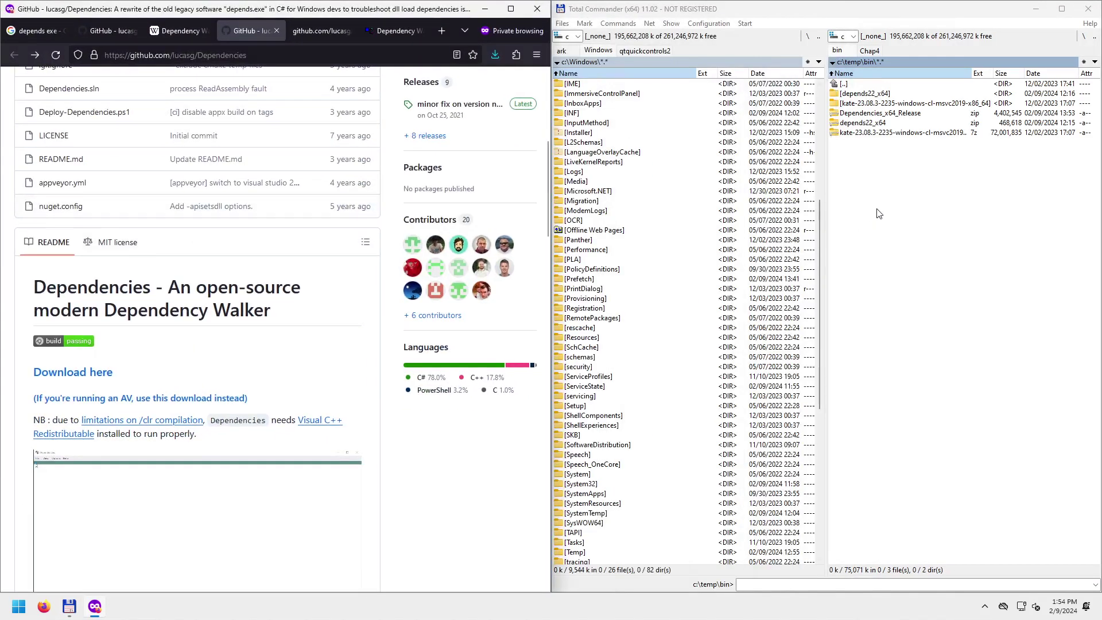
Extract the Dependencies_x64_Release zip archive with 7-Zip into a folder of the same name in c:\temp\bin.
{"action": "left_click", "coordinate": [878, 213]}
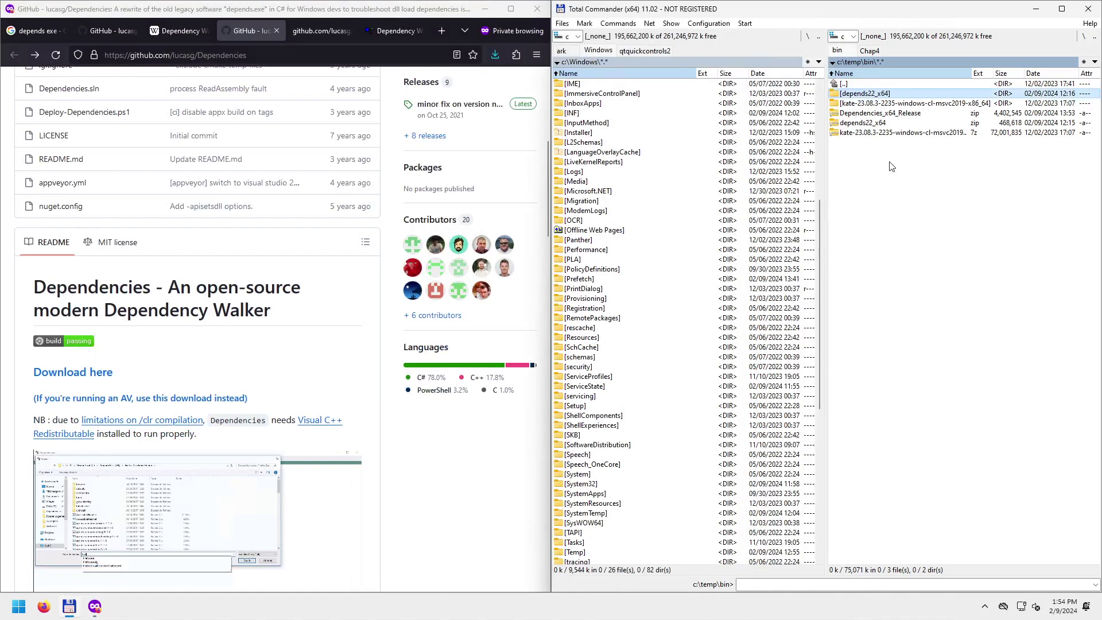
{"action": "right_click", "coordinate": [868, 116]}
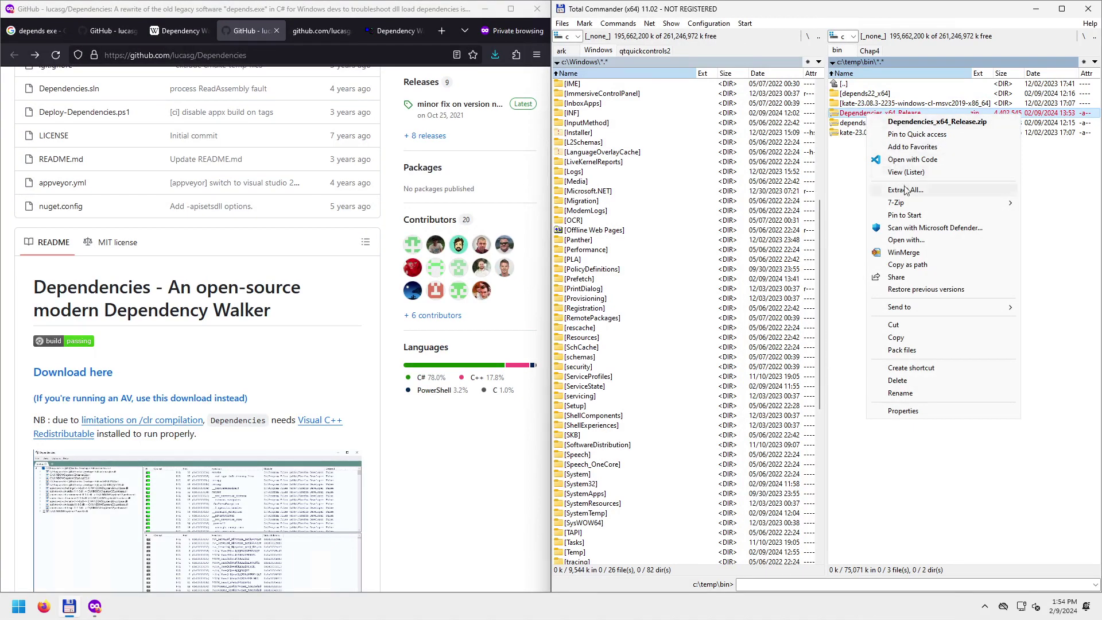
{"action": "mouse_move", "coordinate": [904, 202]}
{"action": "left_click", "coordinate": [779, 248]}
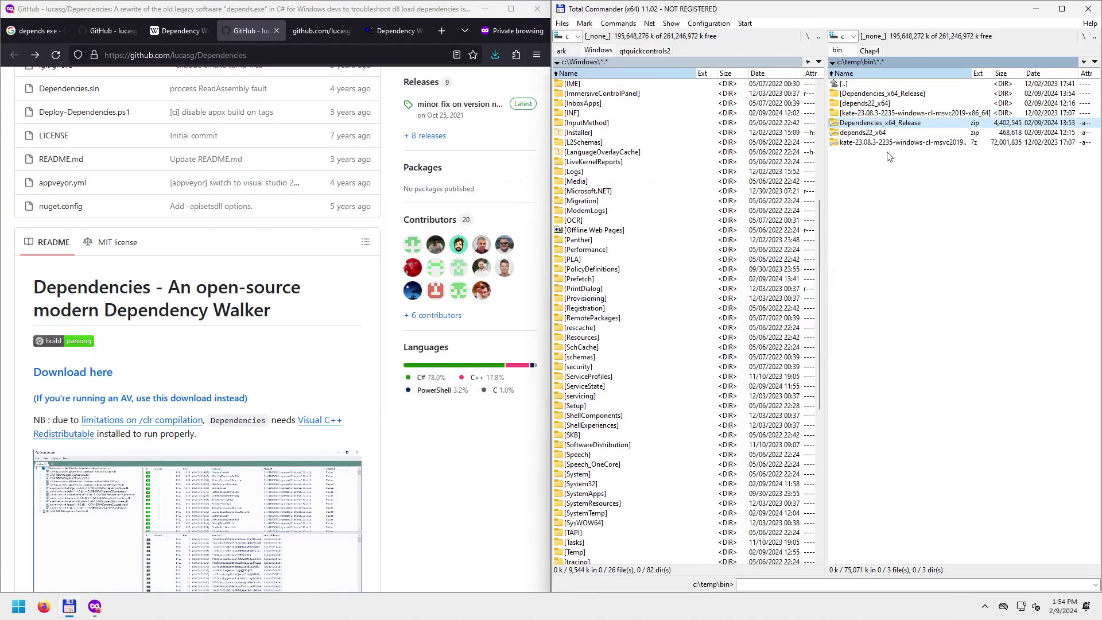
Open the extracted Dependencies_x64_Release folder and look through its DLLs and program files, including the Mono.Cecil libraries.
{"action": "double_click", "coordinate": [883, 95]}
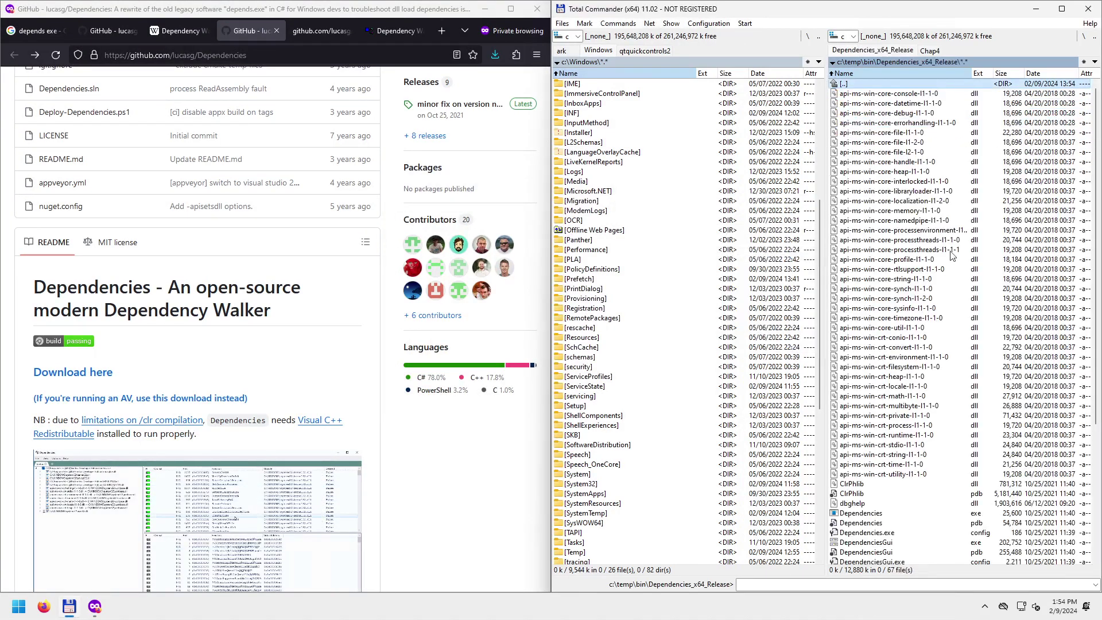
{"action": "scroll", "coordinate": [894, 339], "scroll_direction": "down", "scroll_amount": 6}
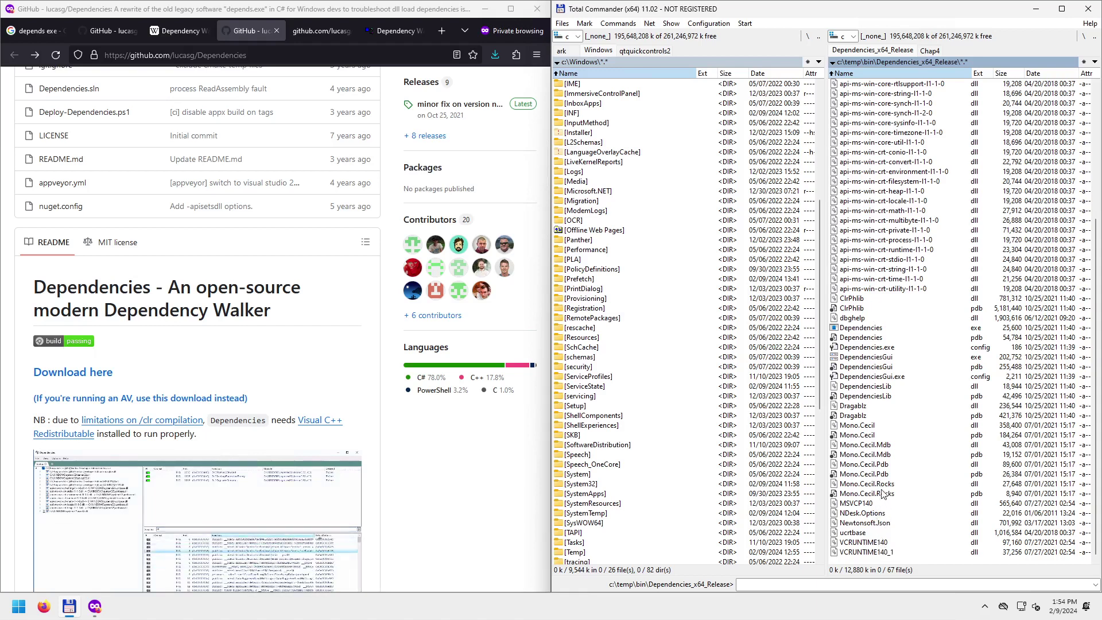
{"action": "left_click", "coordinate": [865, 485]}
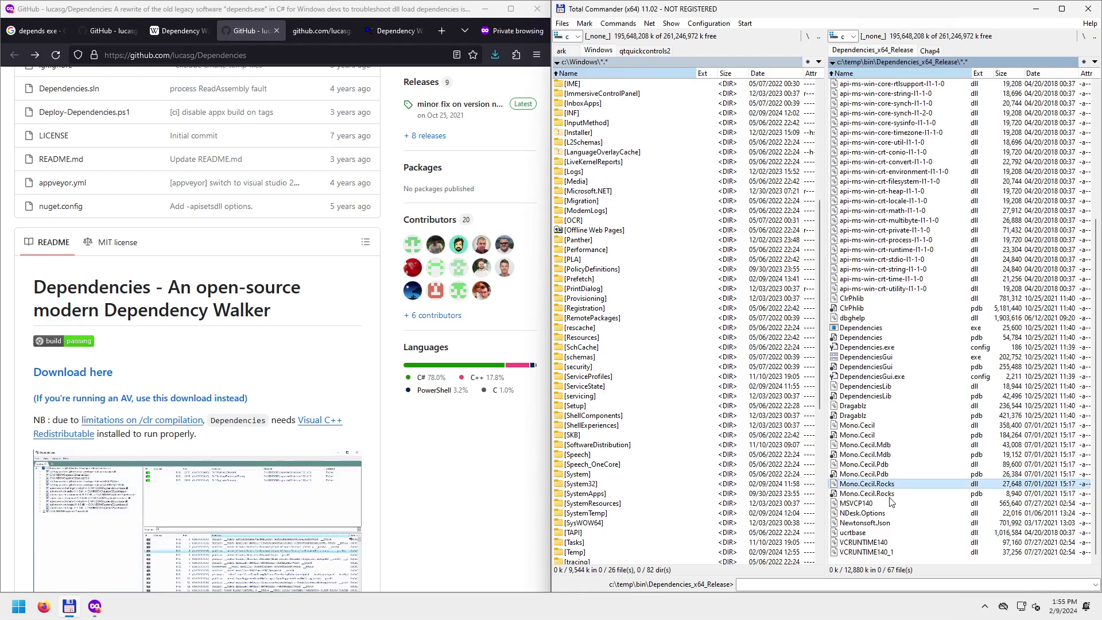
{"action": "left_click", "coordinate": [861, 465]}
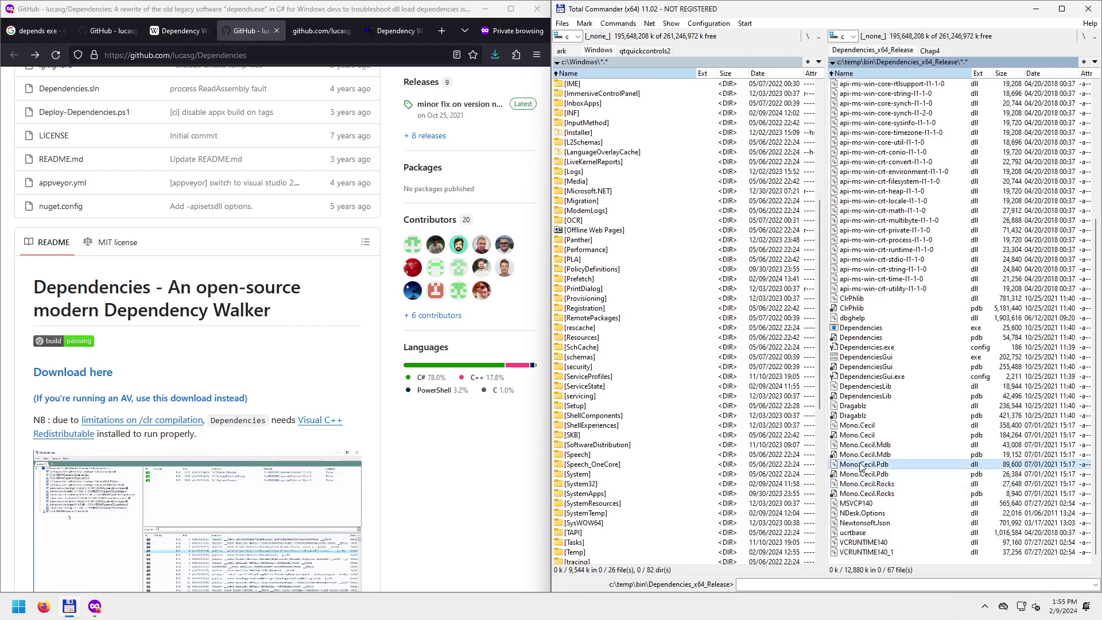
{"action": "left_click", "coordinate": [855, 446]}
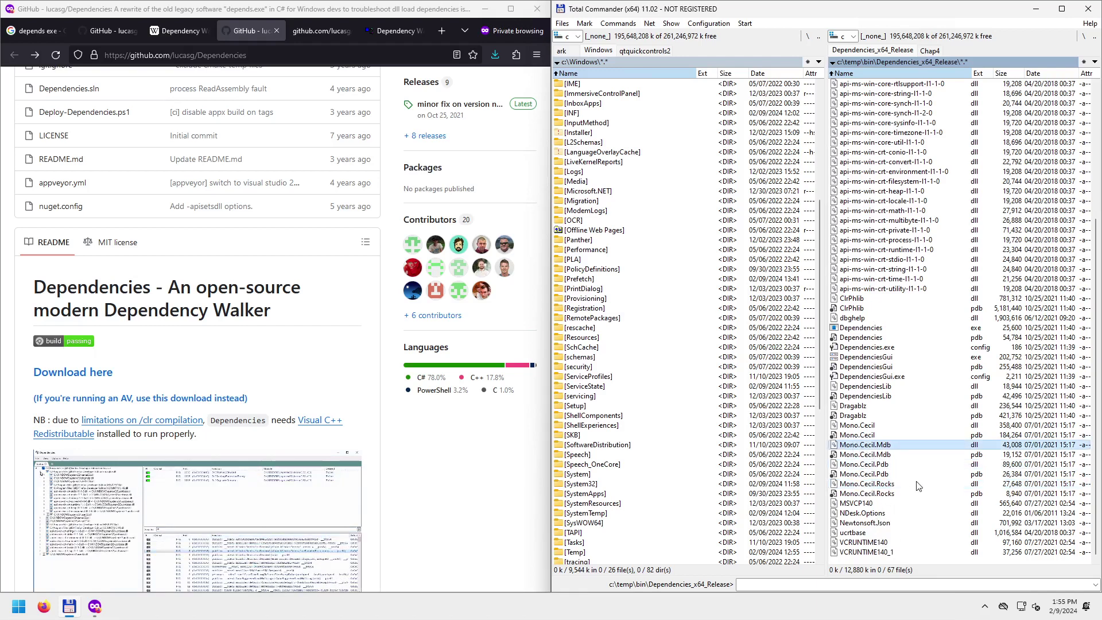
Launch DependenciesGui.exe from the extracted folder and tile its window beside the file manager.
{"action": "left_click", "coordinate": [866, 330]}
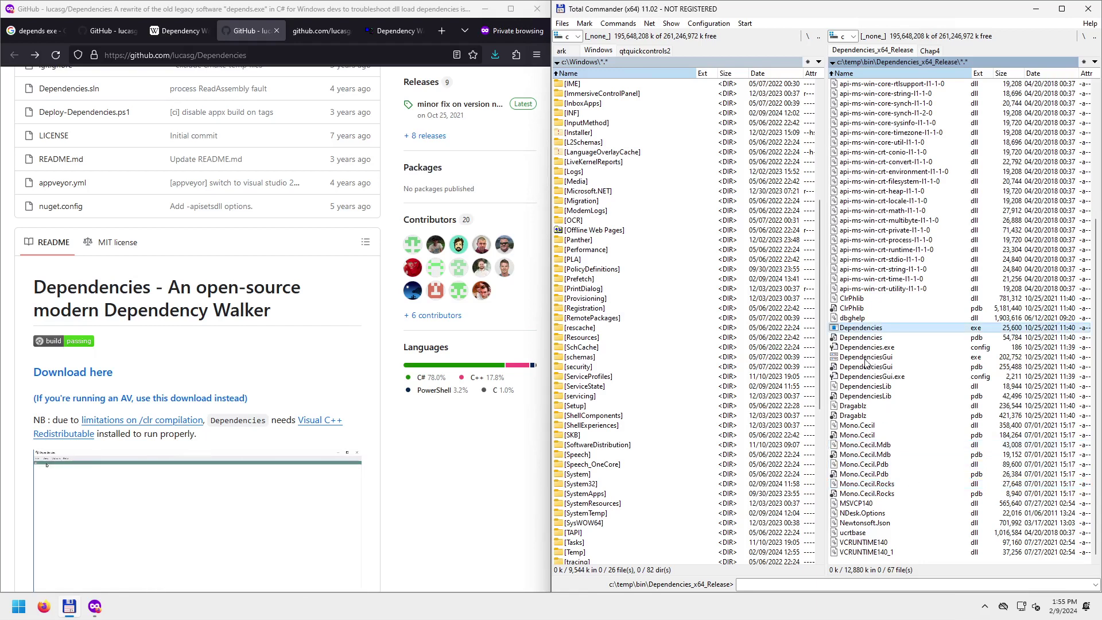
{"action": "left_click", "coordinate": [864, 358]}
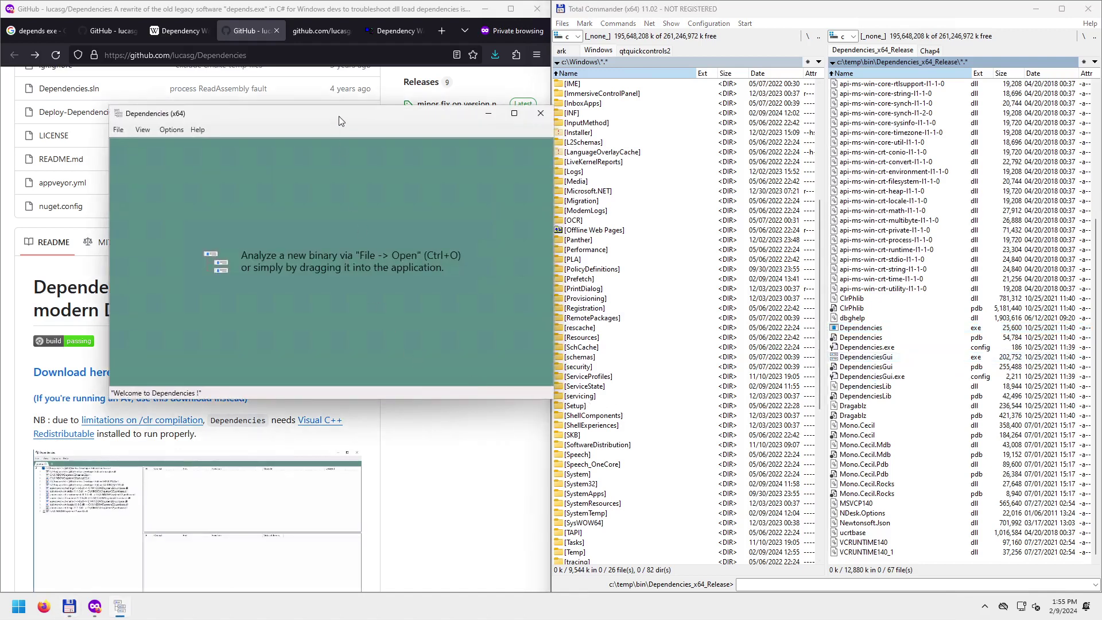
{"action": "left_click_drag", "start_coordinate": [333, 118], "coordinate": [1, 229]}
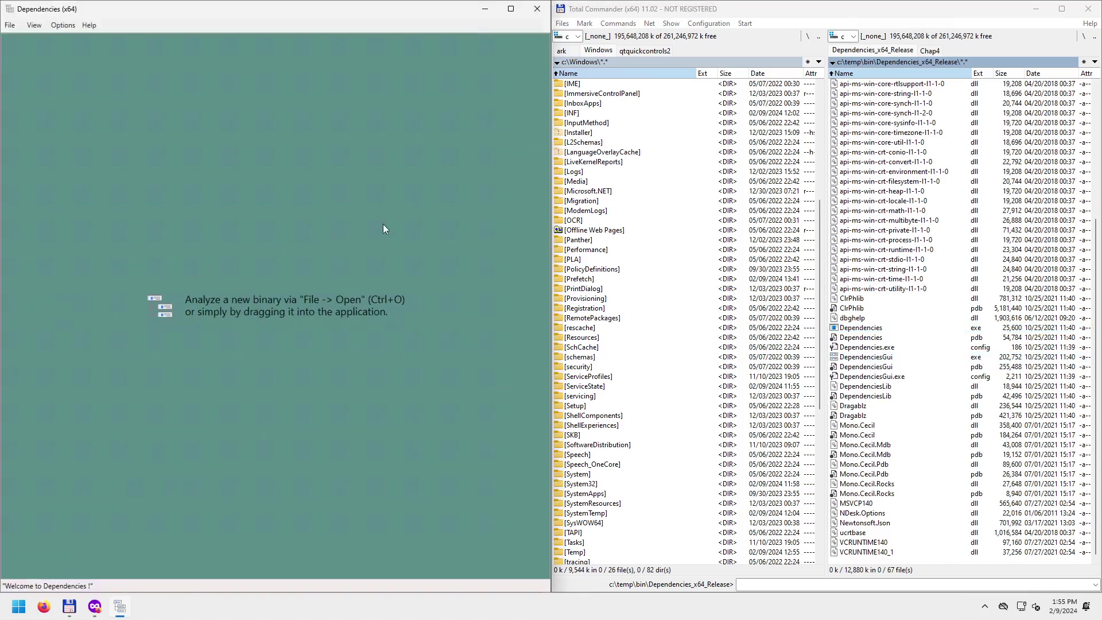
Go to the c:\temp\bin\depends22_x64 folder and load depends.exe into Dependencies for analysis.
{"action": "left_click", "coordinate": [872, 95]}
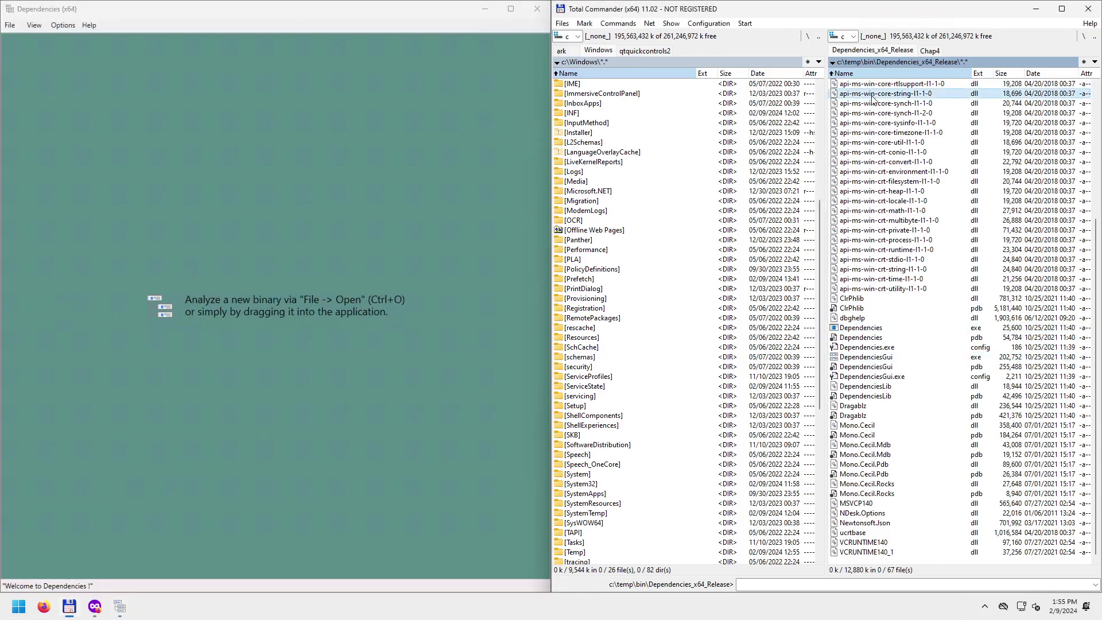
{"action": "key", "text": "BackSpace"}
{"action": "key", "text": "Down"}
{"action": "key", "text": "Return"}
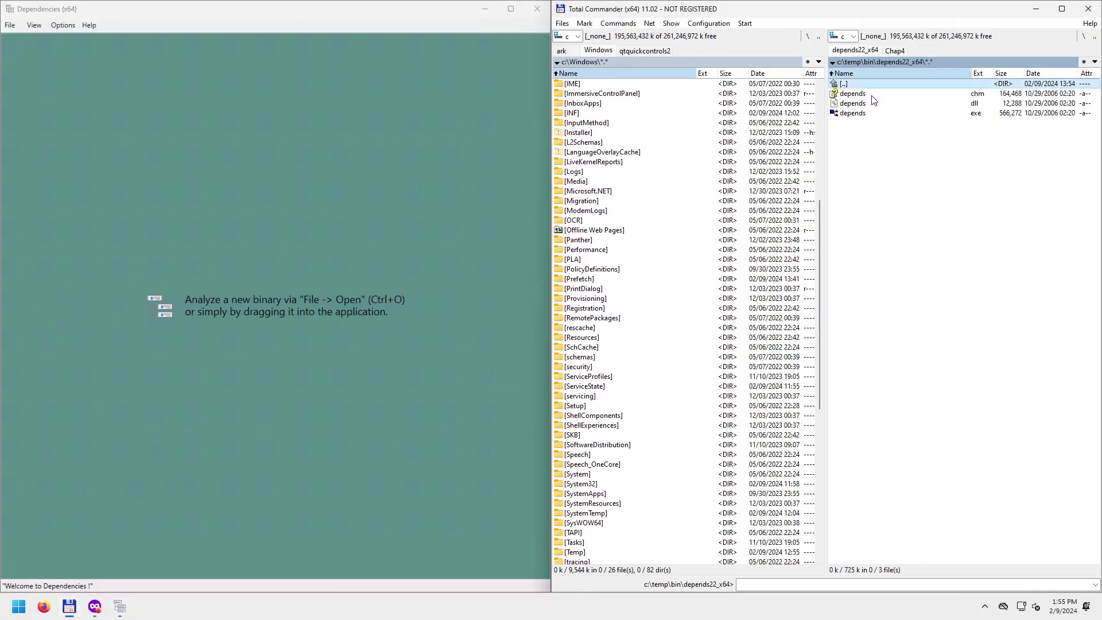
{"action": "key", "text": "Down"}
{"action": "key", "text": "Down"}
{"action": "left_click", "coordinate": [851, 115]}
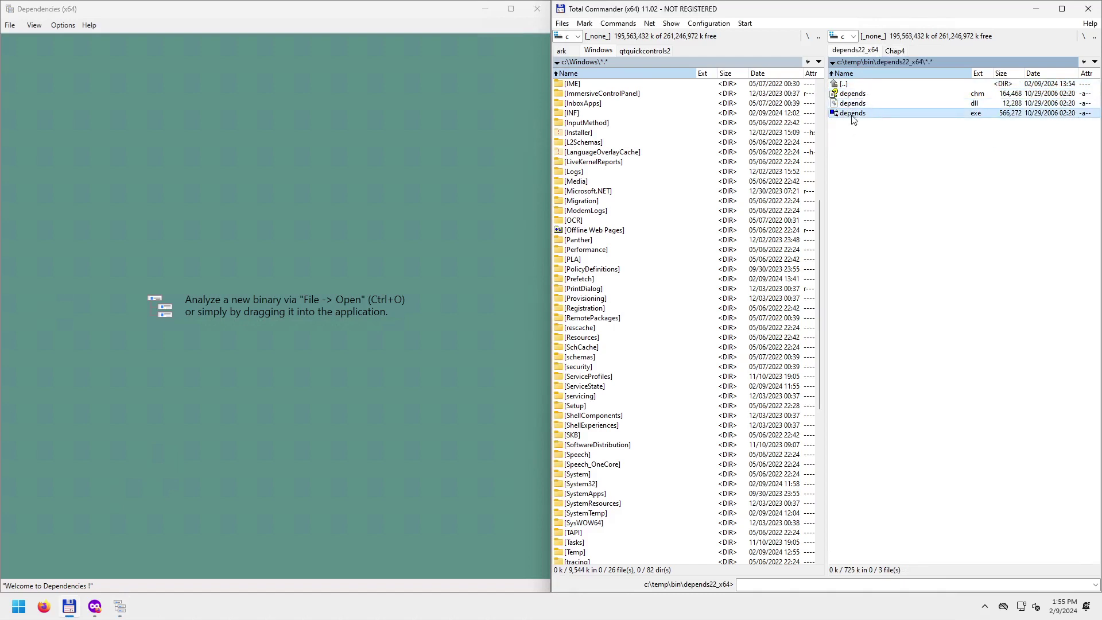
{"action": "left_click_drag", "start_coordinate": [855, 119], "coordinate": [288, 198]}
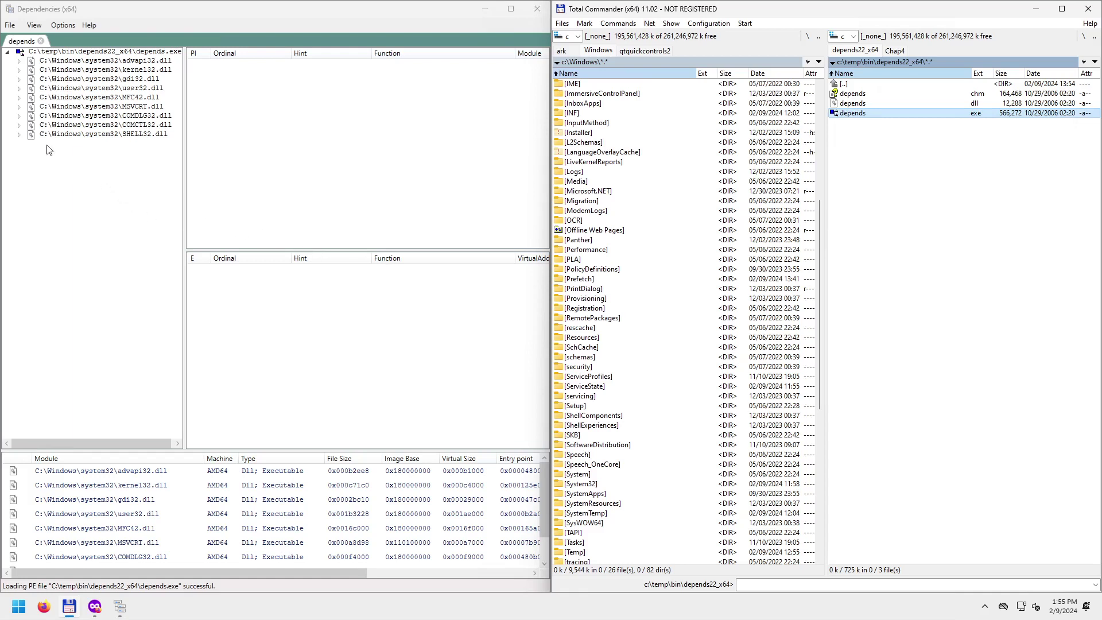
Expand advapi32.dll in the dependency tree, show its imported and exported functions, and maximize the Dependencies window.
{"action": "left_click", "coordinate": [19, 60]}
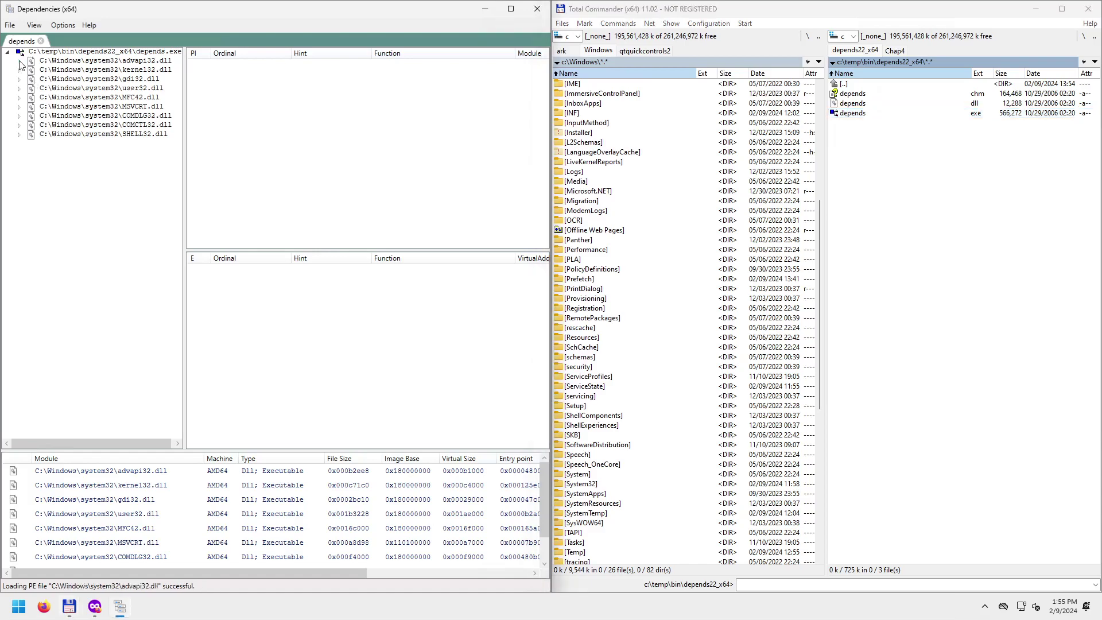
{"action": "left_click", "coordinate": [115, 62]}
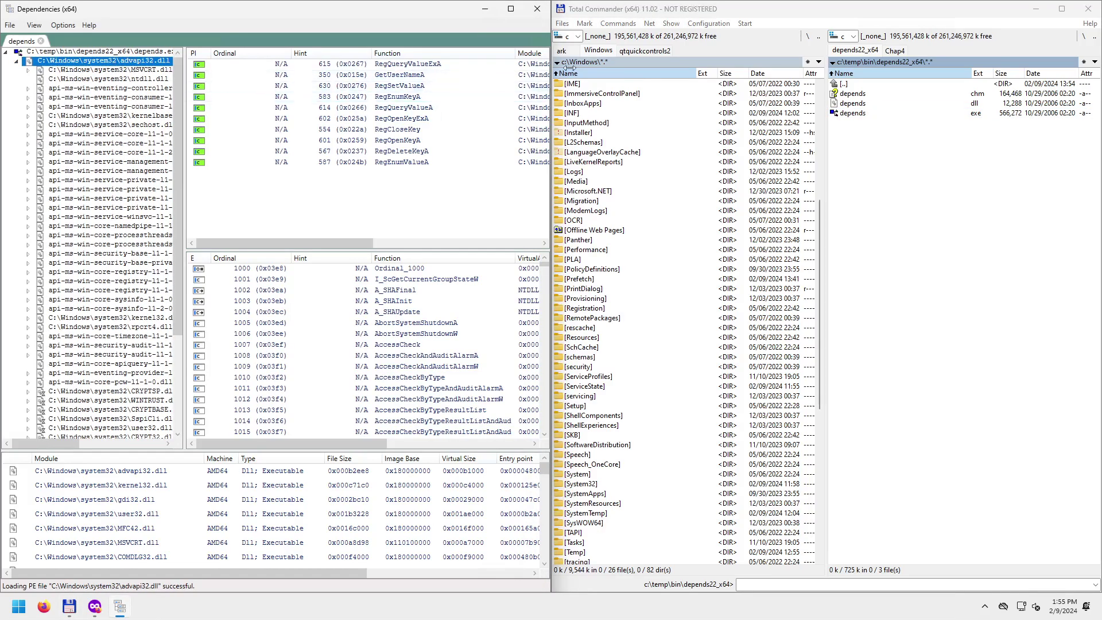
{"action": "left_click", "coordinate": [511, 10]}
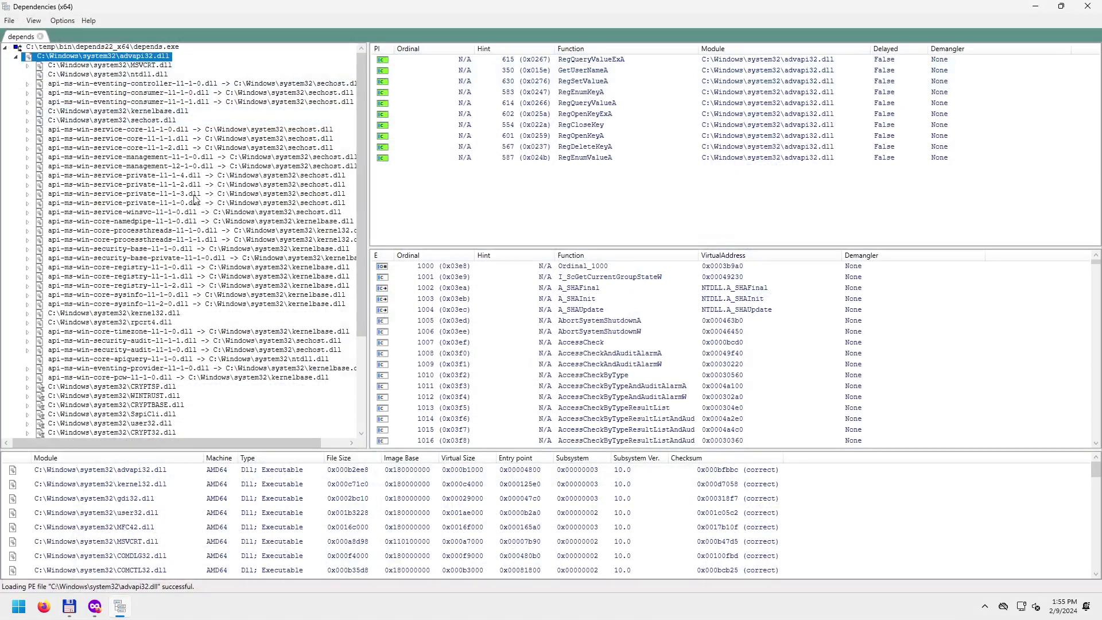
Examine the API set entries under advapi32.dll, comparing the functions imported through api-ms-win-core-processthreads-l1-1-0.dll and api-ms-win-core-processthreads-l1-1-1.dll.
{"action": "left_click", "coordinate": [150, 86]}
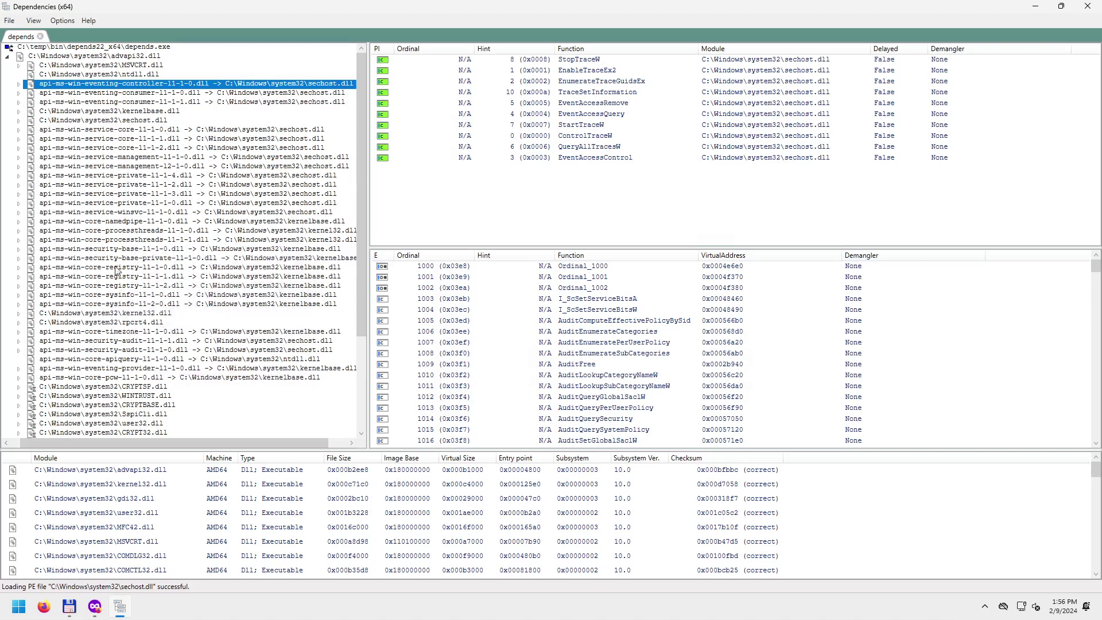
{"action": "left_click", "coordinate": [93, 250]}
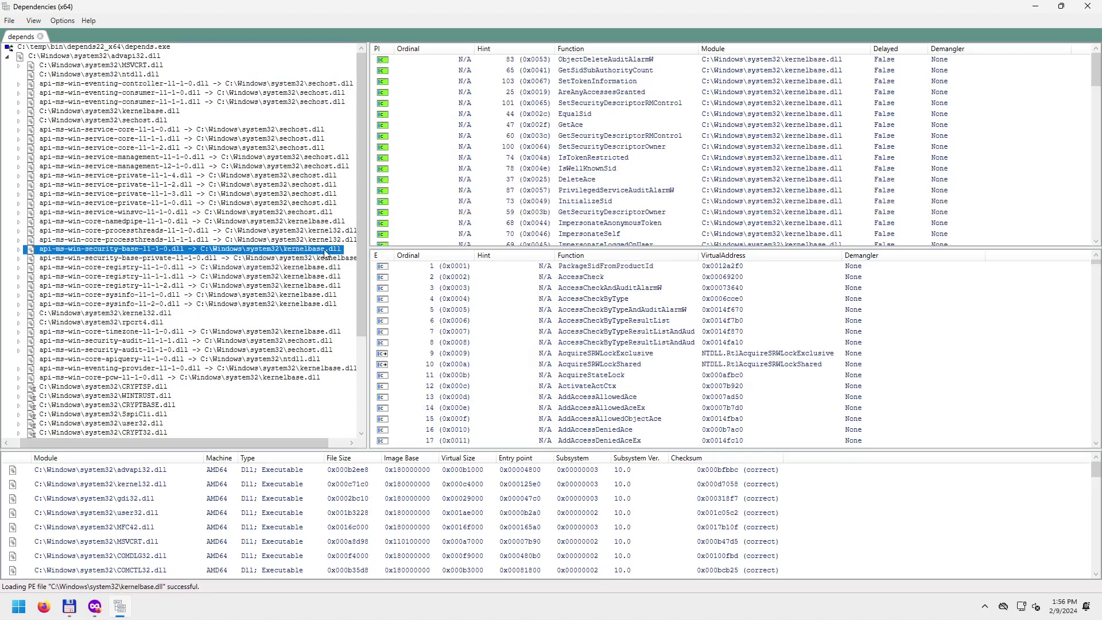
{"action": "left_click", "coordinate": [138, 232]}
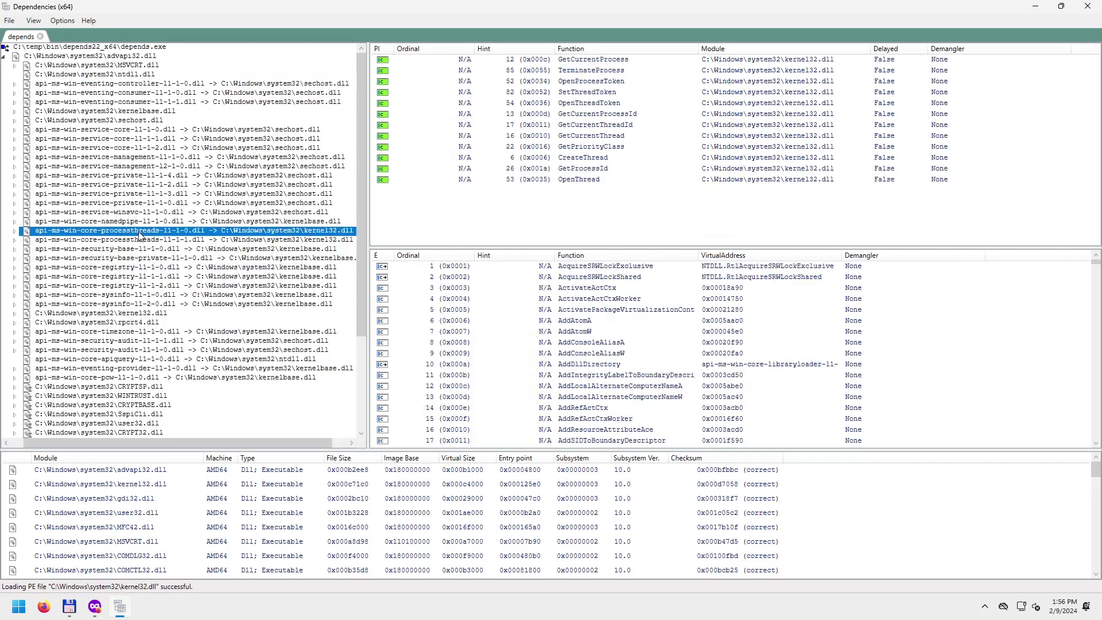
{"action": "left_click", "coordinate": [327, 241]}
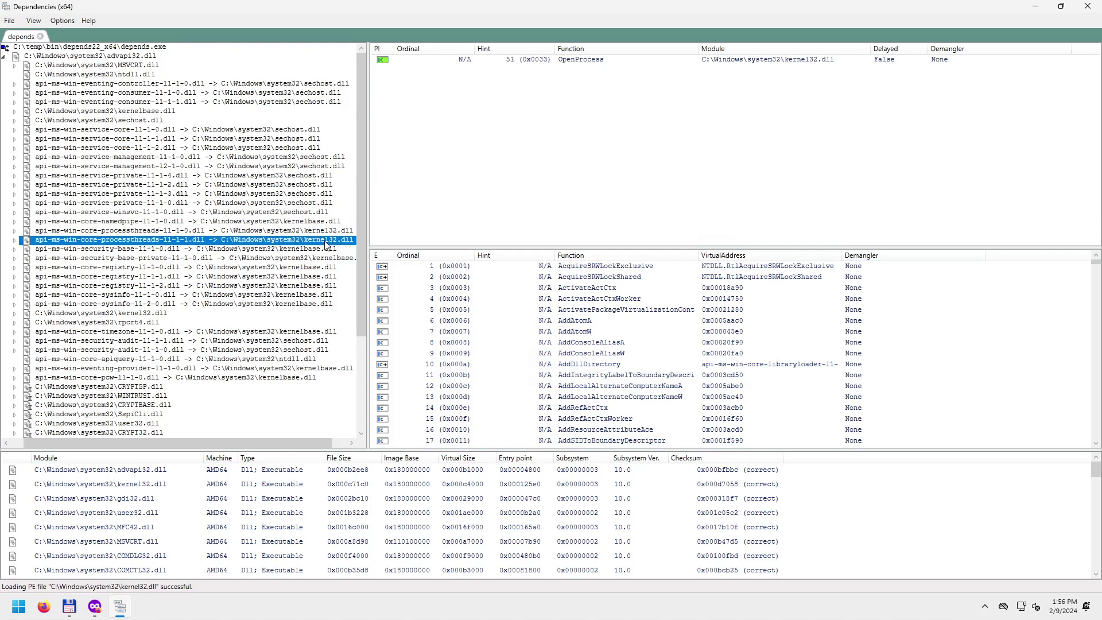
{"action": "left_click", "coordinate": [244, 230]}
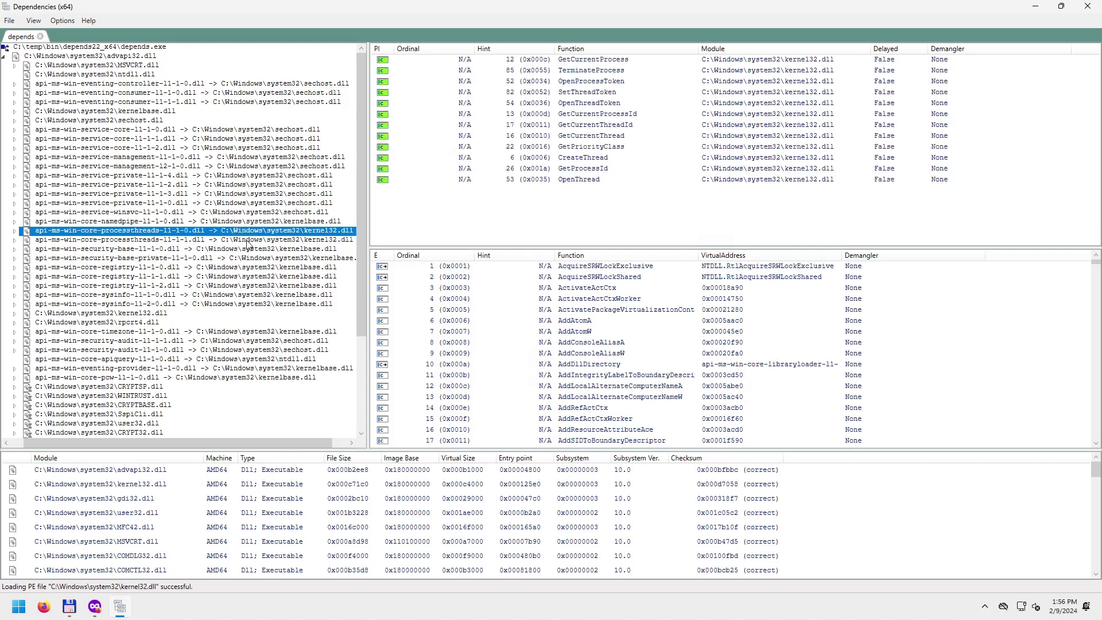
{"action": "left_click", "coordinate": [248, 242]}
{"action": "left_click", "coordinate": [249, 231]}
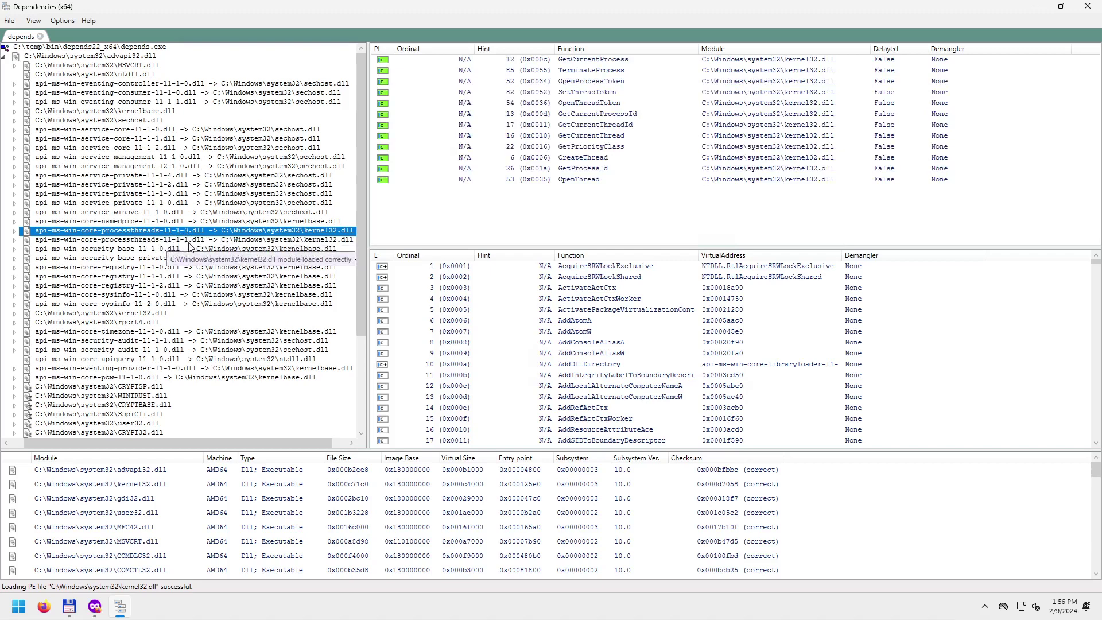
{"action": "left_click", "coordinate": [247, 241]}
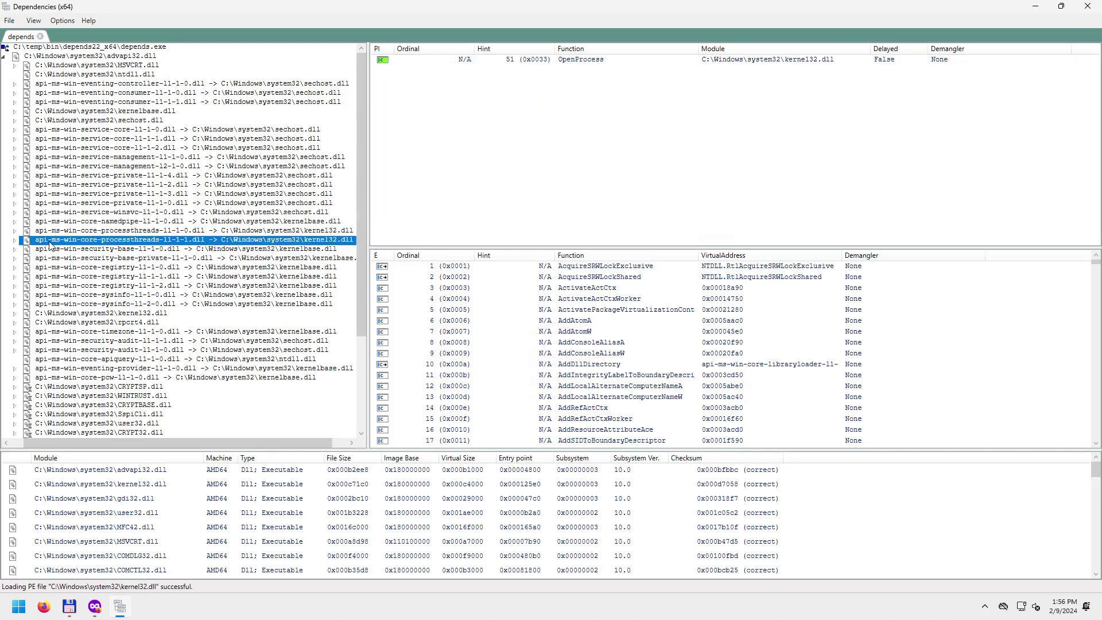
{"action": "left_click", "coordinate": [272, 231]}
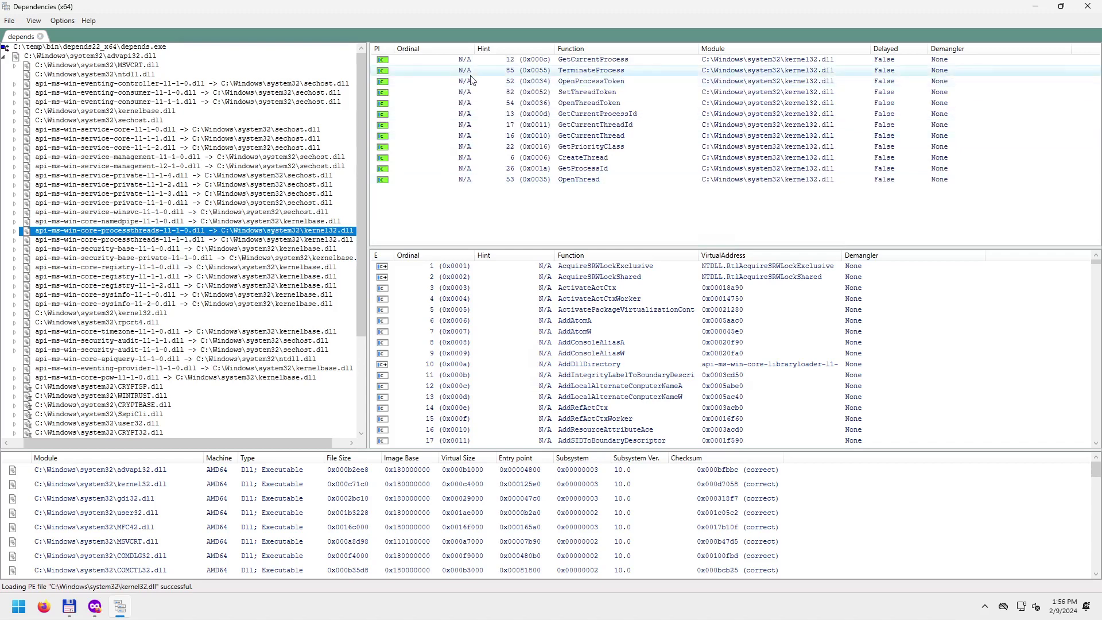
{"action": "left_click", "coordinate": [333, 241]}
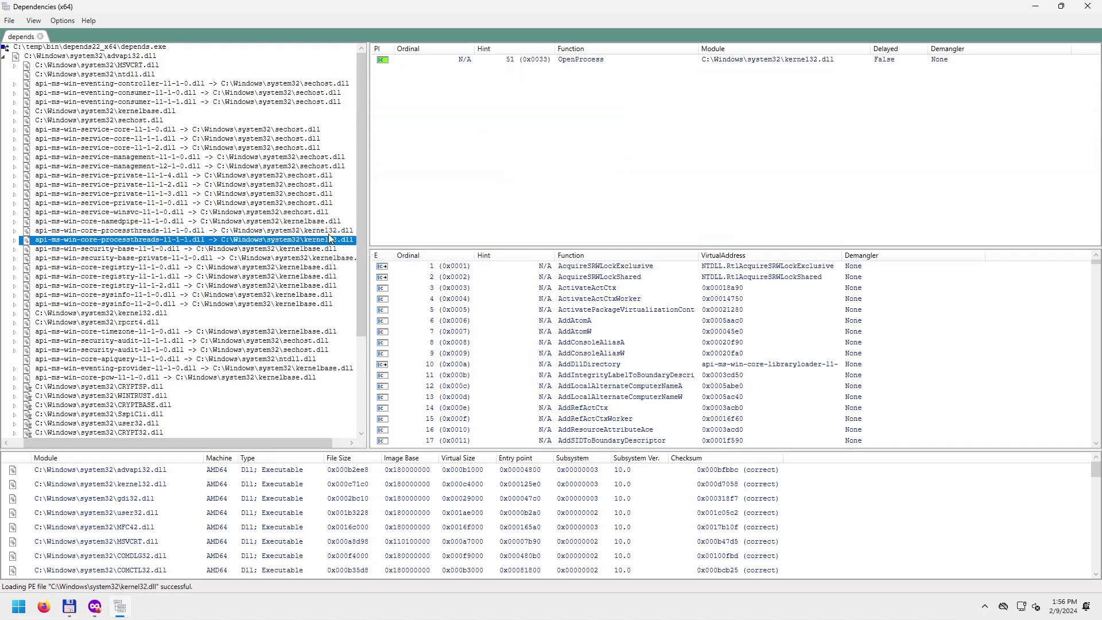
{"action": "key", "text": "Up"}
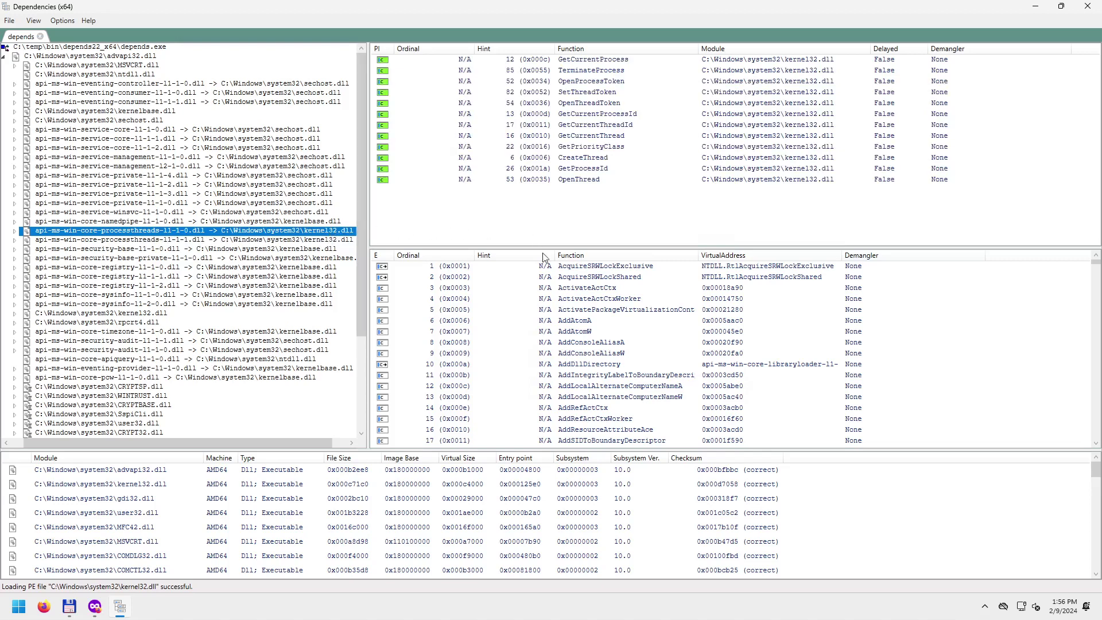
Collapse advapi32.dll and show SHELL32.dll's functions, shrinking the imports list to give the exports list more height.
{"action": "left_click_drag", "start_coordinate": [574, 245], "coordinate": [573, 200]}
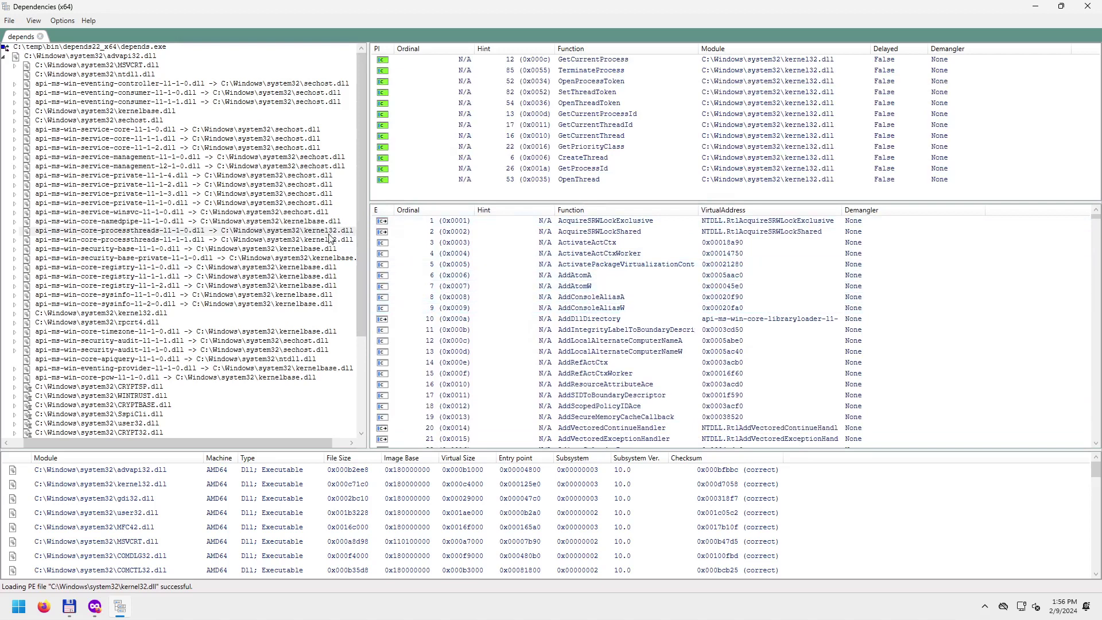
{"action": "left_click", "coordinate": [5, 57]}
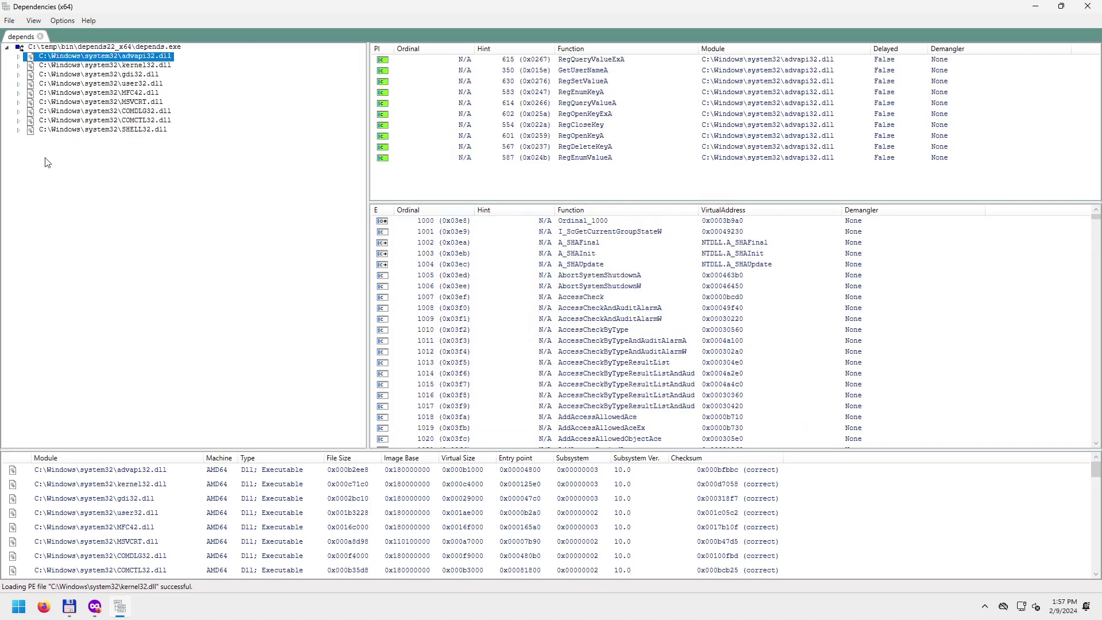
{"action": "left_click", "coordinate": [105, 131]}
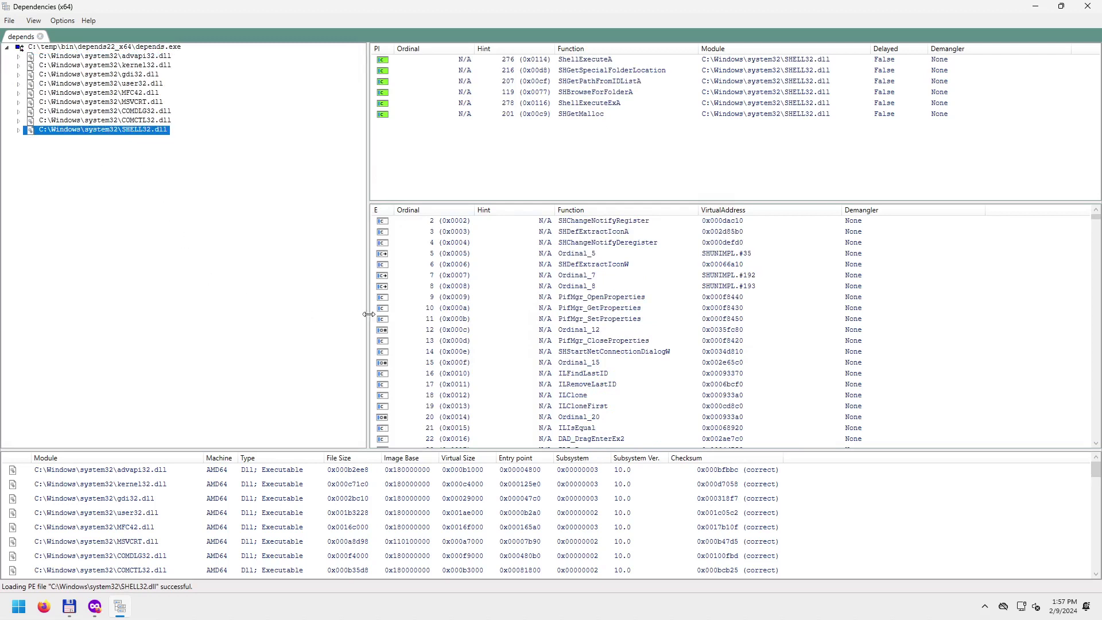
{"action": "left_click_drag", "start_coordinate": [471, 201], "coordinate": [471, 149]}
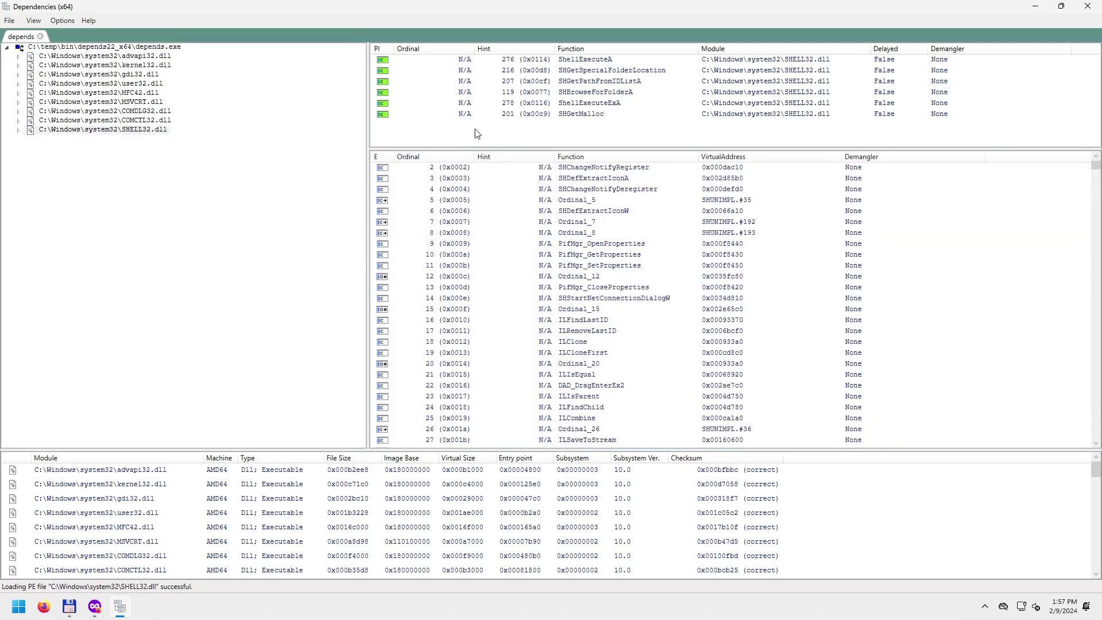
View the About information of Dependencies, close it, and narrow the module tree to widen the function lists.
{"action": "left_click", "coordinate": [87, 21]}
{"action": "left_click", "coordinate": [149, 39]}
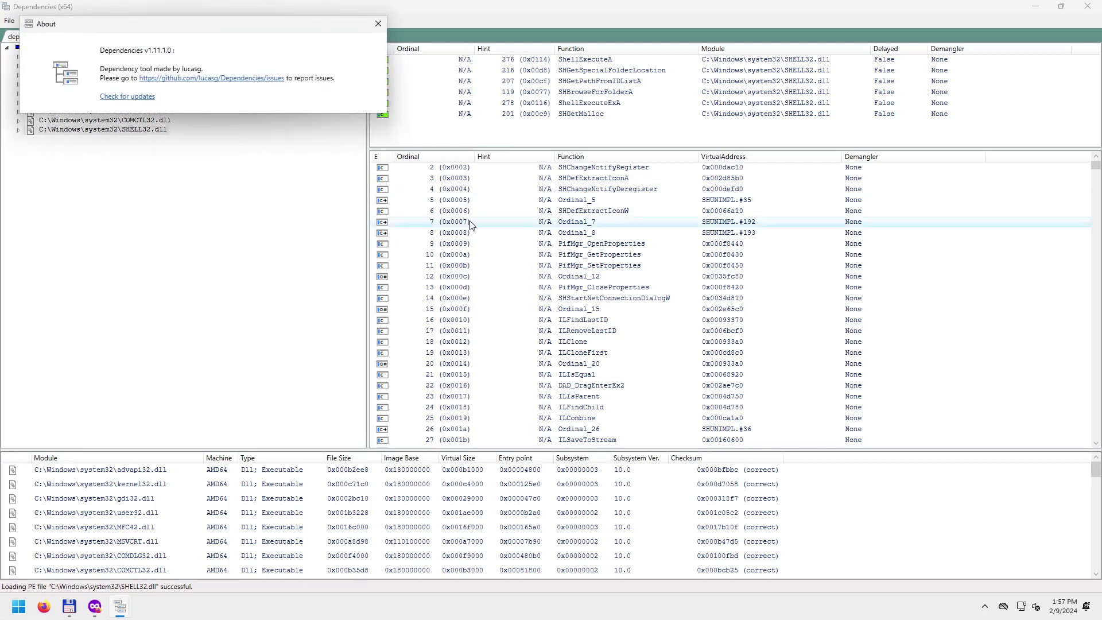
{"action": "left_click", "coordinate": [377, 25]}
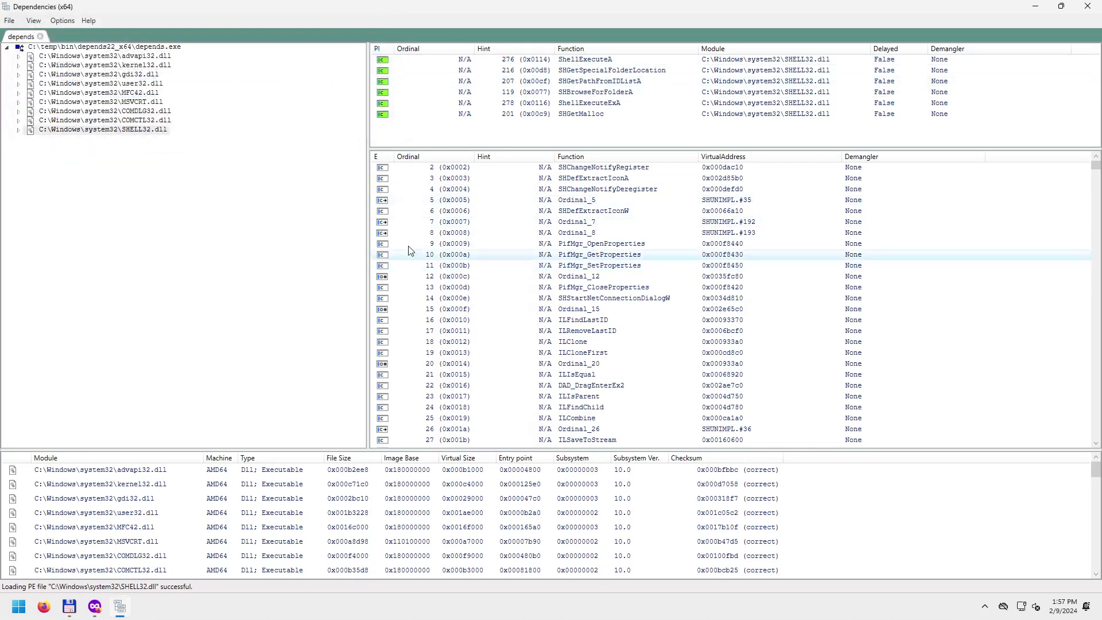
{"action": "left_click_drag", "start_coordinate": [366, 246], "coordinate": [237, 228]}
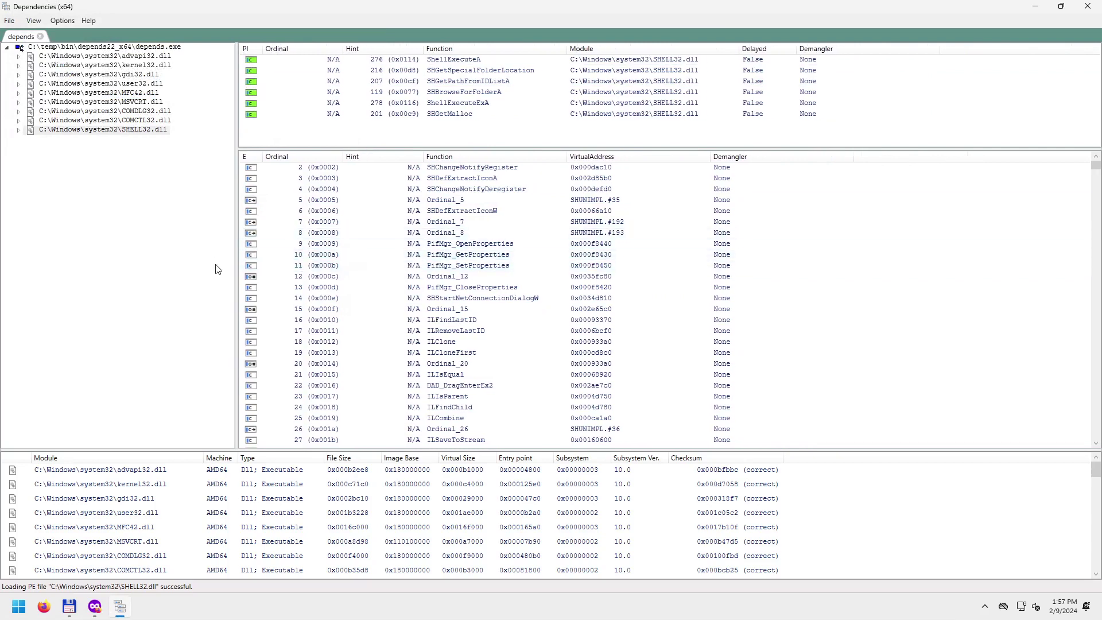
Enlarge the list of loaded modules and look through it to the end.
{"action": "left_click_drag", "start_coordinate": [311, 449], "coordinate": [159, 137]}
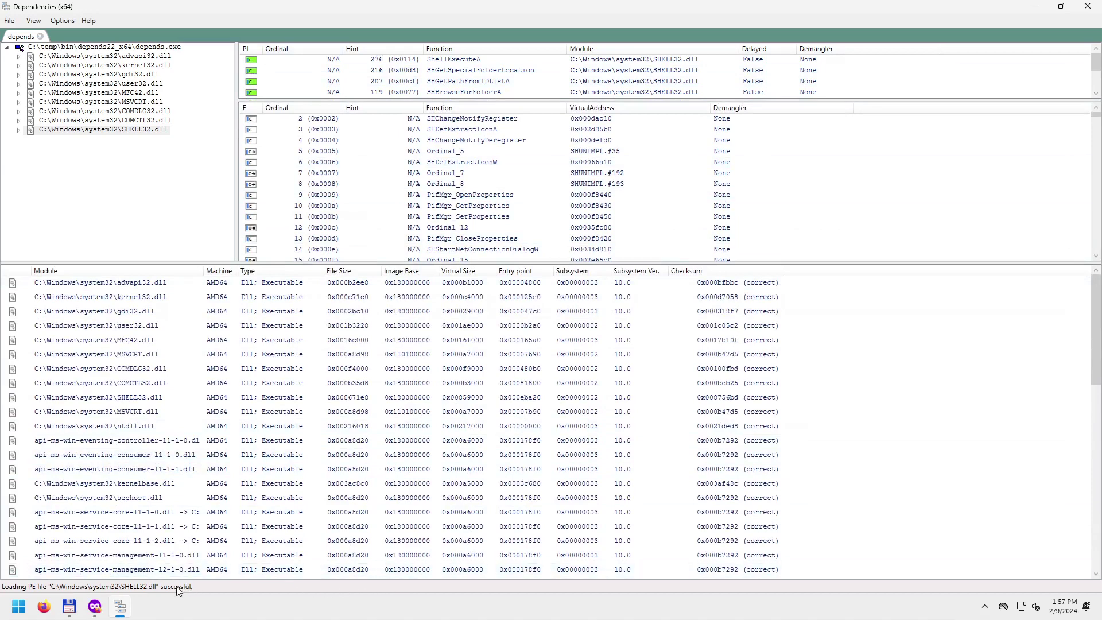
{"action": "scroll", "coordinate": [177, 422], "scroll_direction": "down", "scroll_amount": 10}
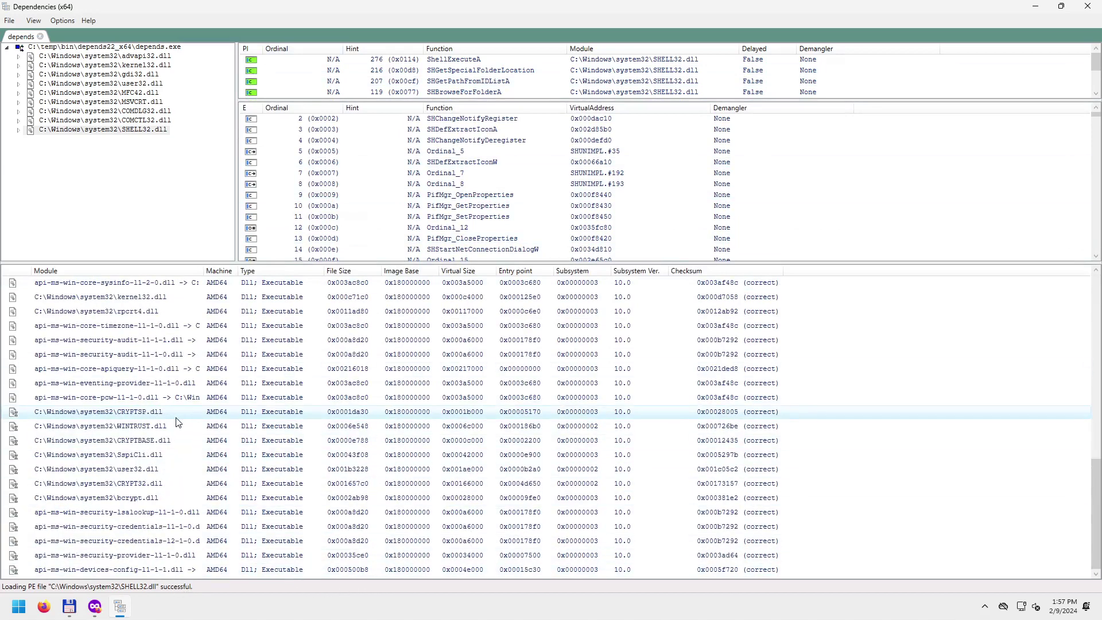
{"action": "left_click", "coordinate": [61, 22]}
{"action": "mouse_move", "coordinate": [34, 24]}
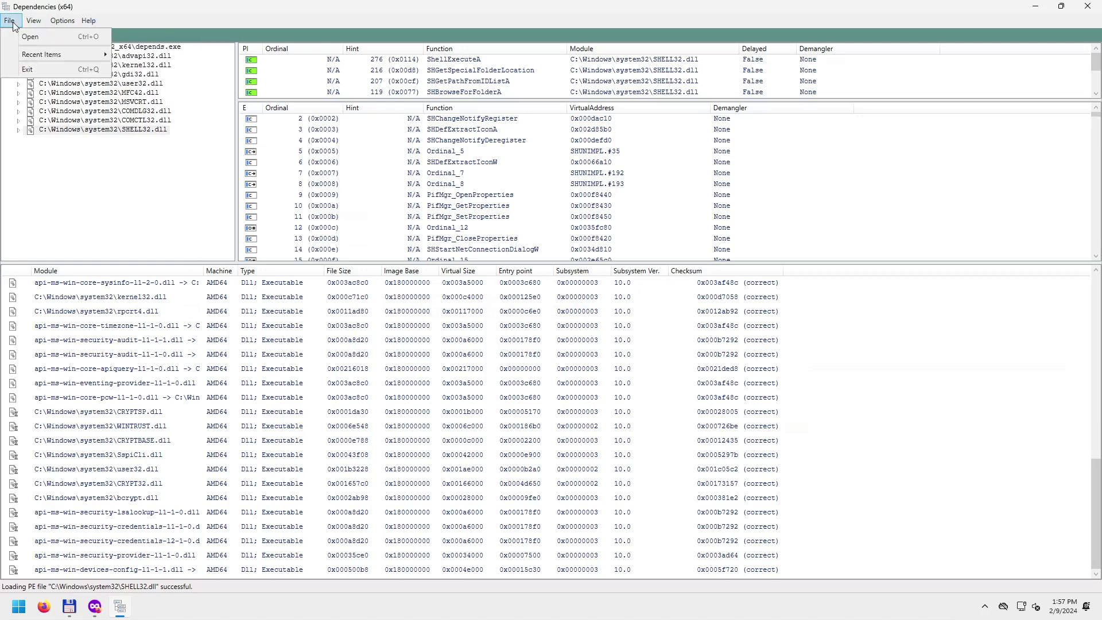
{"action": "mouse_move", "coordinate": [39, 57]}
{"action": "left_click", "coordinate": [159, 54]}
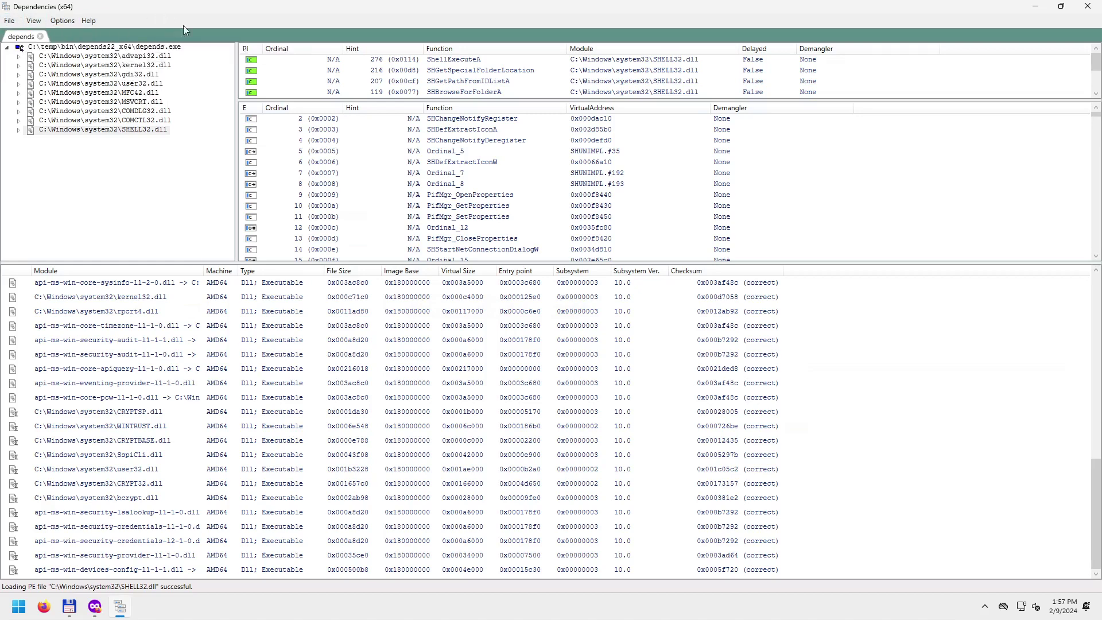
Select the api-ms-win-core-timezone-l1-1-0.dll entry and widen the Module column to show the full redirected DLL paths.
{"action": "left_click", "coordinate": [280, 330]}
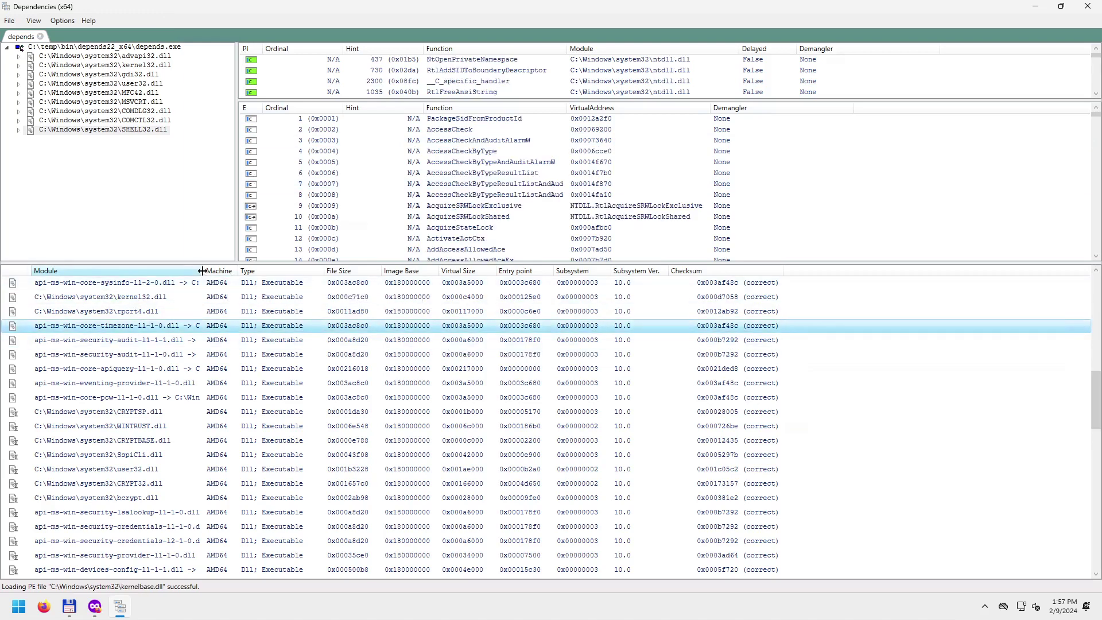
{"action": "left_click_drag", "start_coordinate": [204, 270], "coordinate": [385, 270]}
Turn the Full Paths display of the modules off and back on, twice.
{"action": "right_click", "coordinate": [296, 304]}
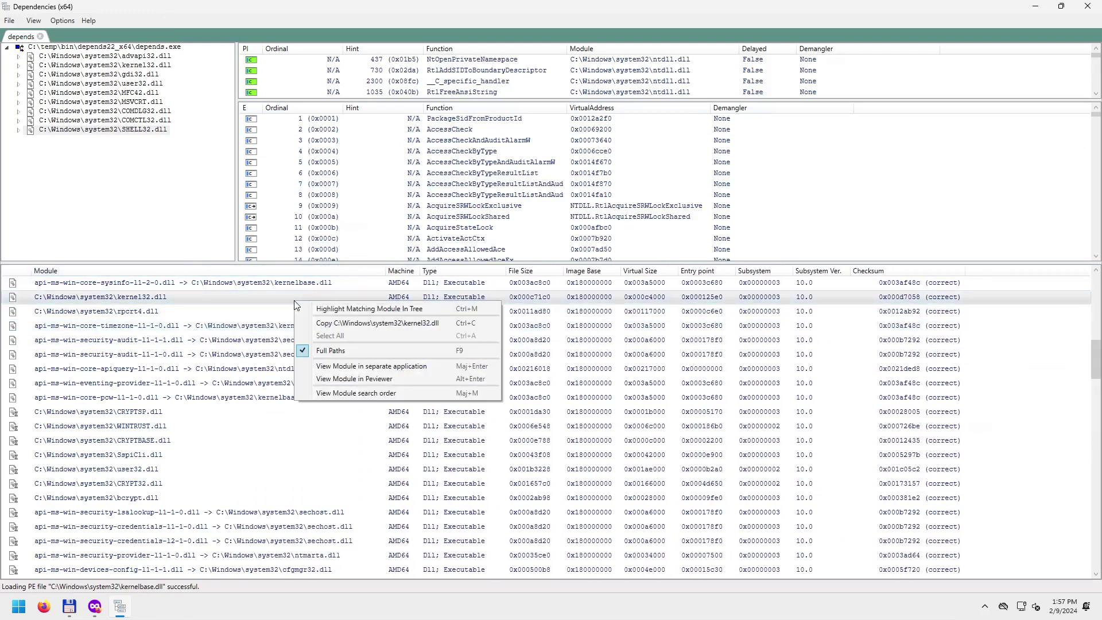
{"action": "left_click", "coordinate": [333, 350]}
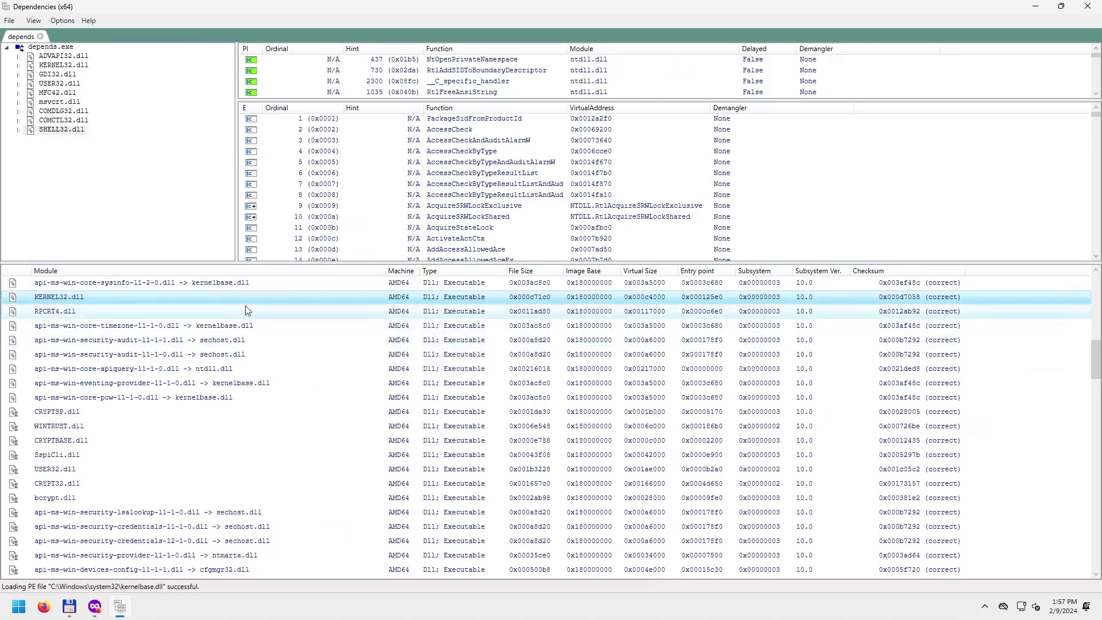
{"action": "right_click", "coordinate": [248, 304]}
{"action": "left_click", "coordinate": [295, 352]}
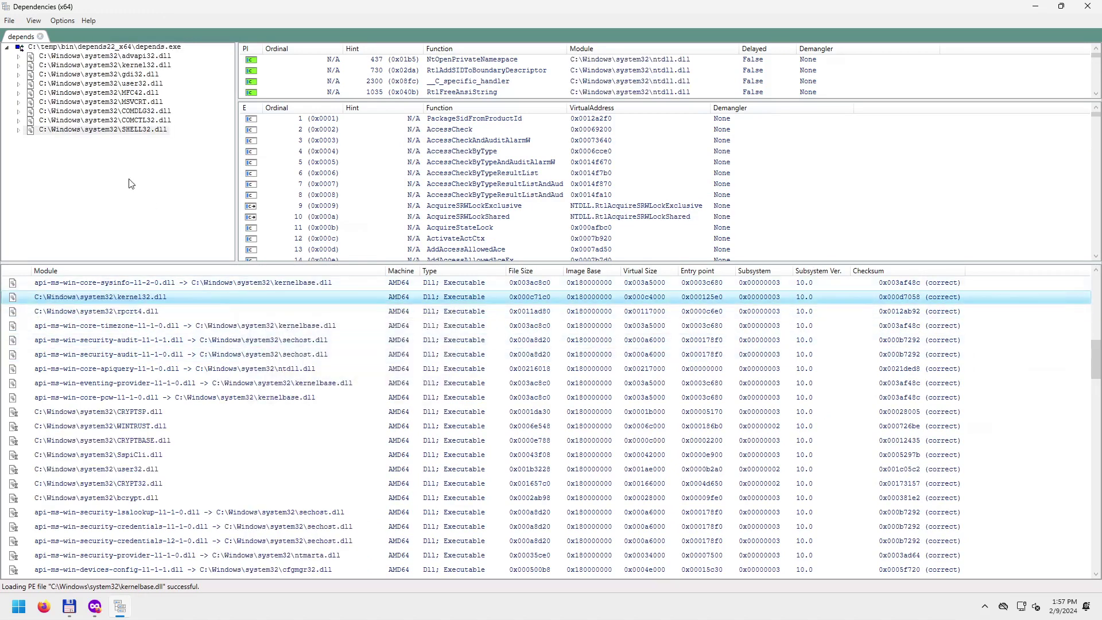
{"action": "left_click", "coordinate": [34, 21]}
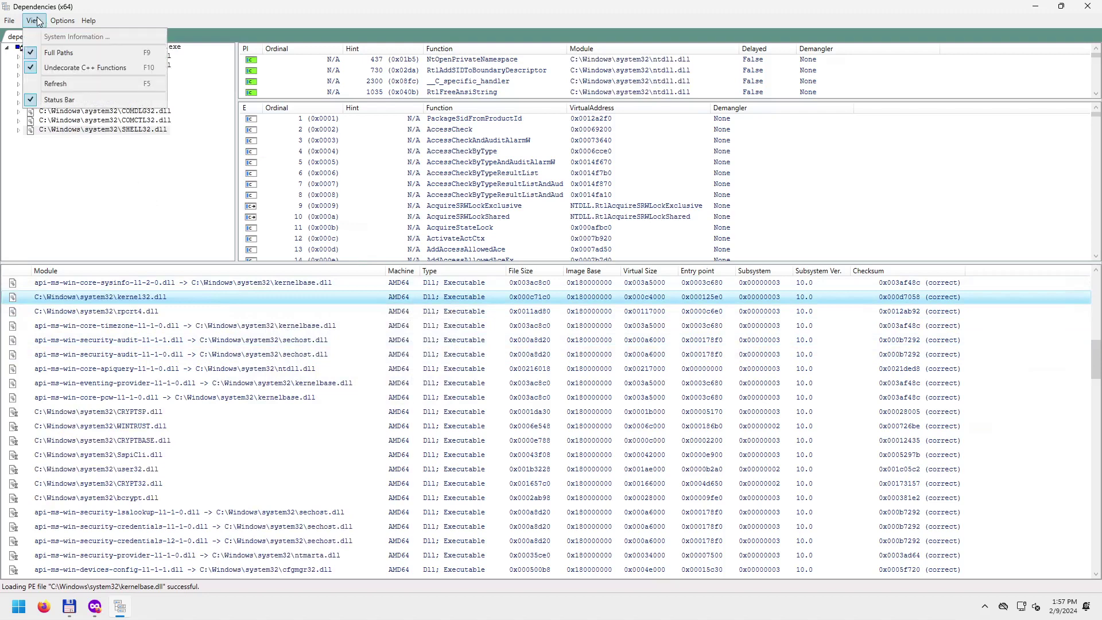
{"action": "left_click", "coordinate": [51, 57]}
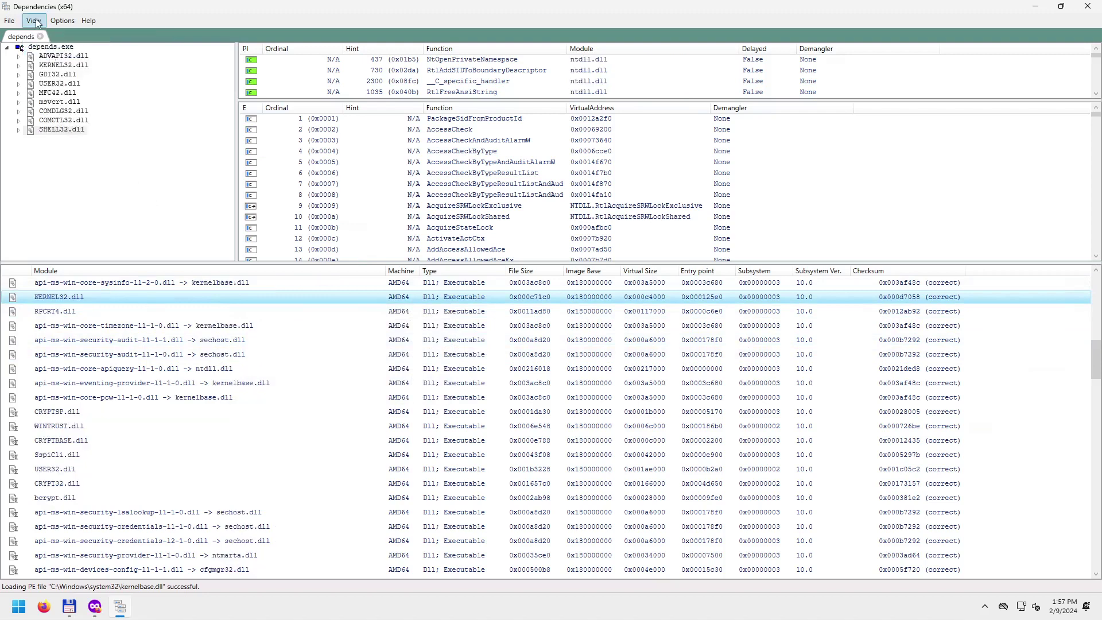
{"action": "left_click", "coordinate": [34, 21]}
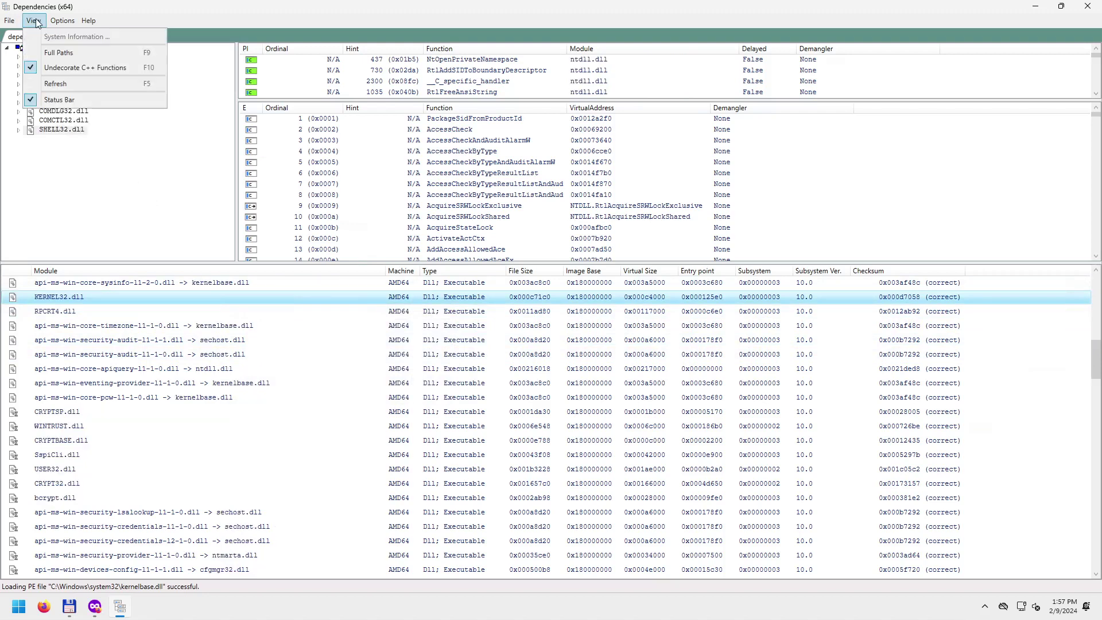
{"action": "left_click", "coordinate": [48, 56]}
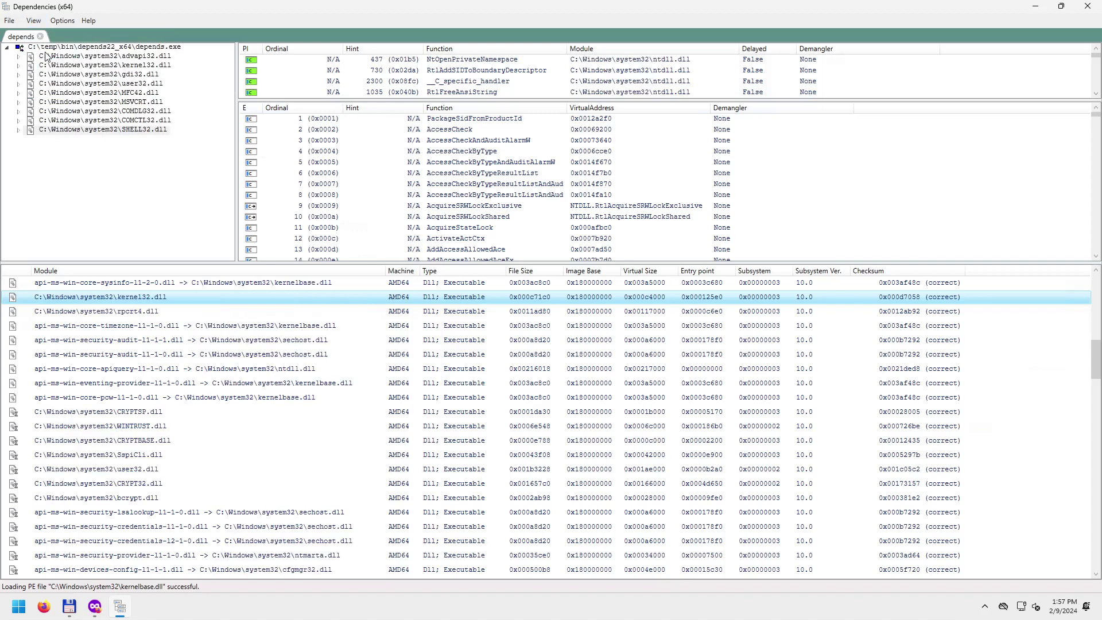
Show MFC42.dll's functions, sort its exports by function name, and look through the sorted list.
{"action": "left_click", "coordinate": [33, 21]}
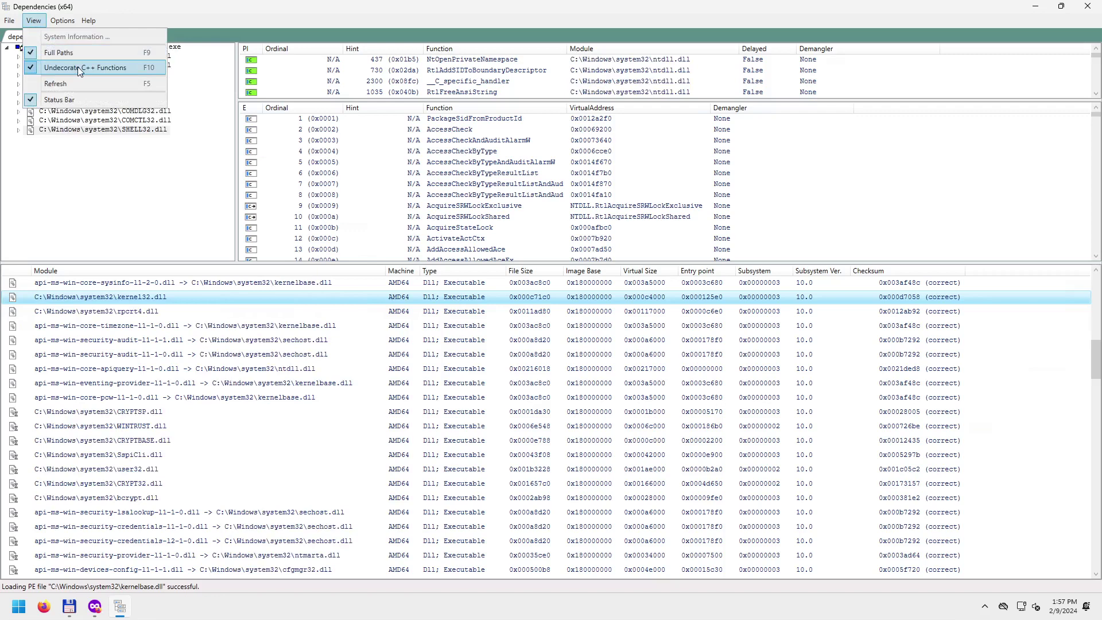
{"action": "left_click", "coordinate": [237, 342]}
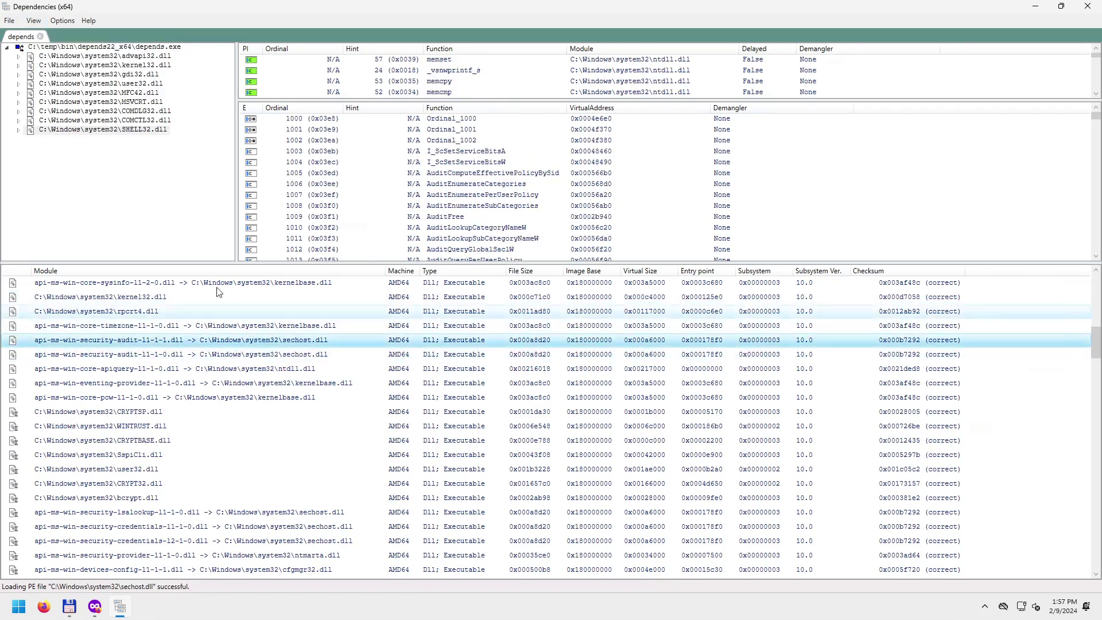
{"action": "left_click", "coordinate": [129, 93]}
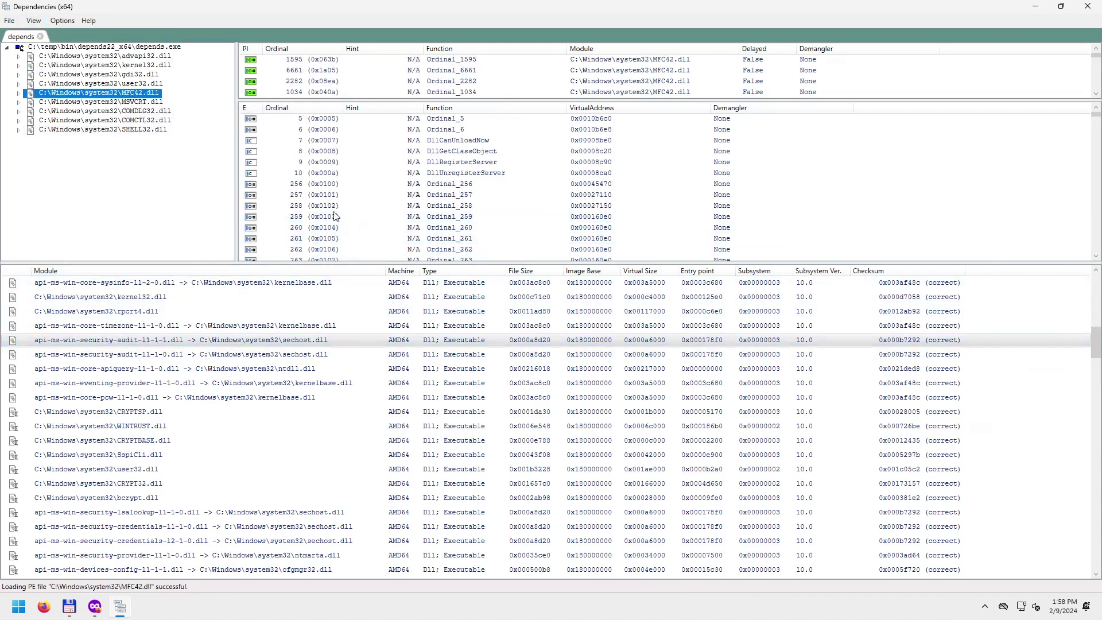
{"action": "left_click", "coordinate": [473, 107]}
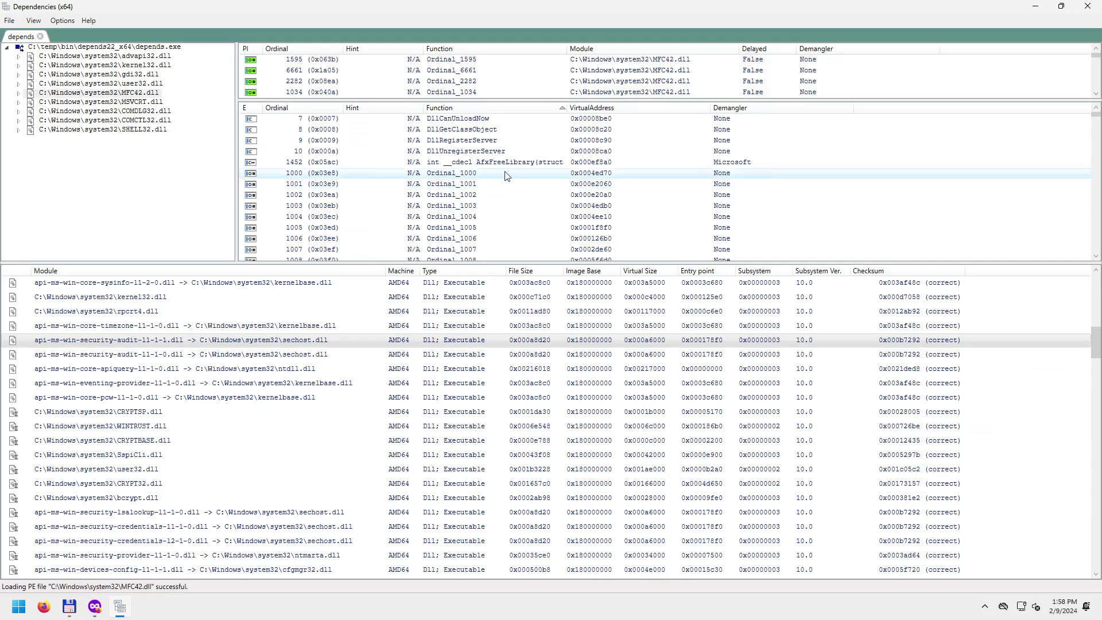
{"action": "scroll", "coordinate": [493, 164], "scroll_direction": "down", "scroll_amount": 20}
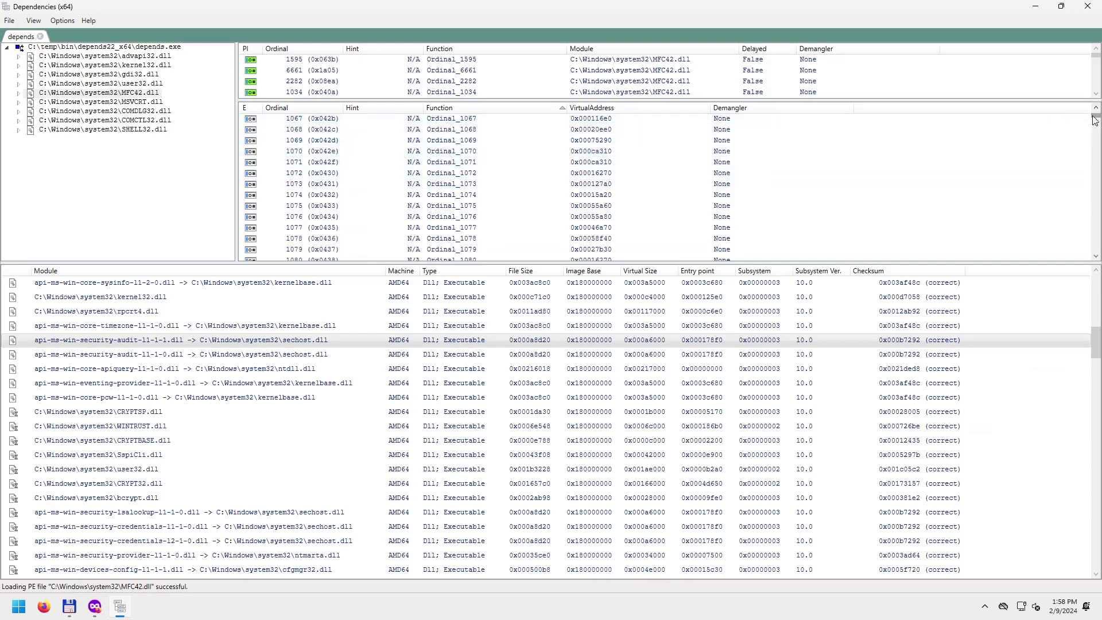
{"action": "left_click_drag", "start_coordinate": [1096, 115], "coordinate": [1095, 210]}
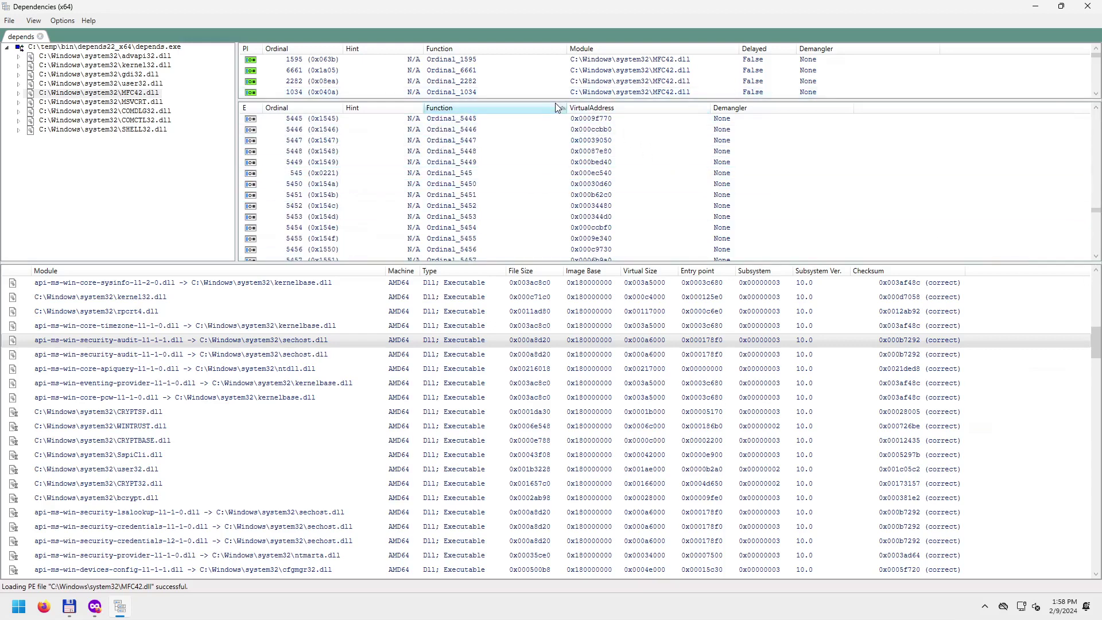
Enlarge the imports list, examine the ordinals imported from MFC42.dll to the end, and return some height to the exports list.
{"action": "left_click_drag", "start_coordinate": [544, 101], "coordinate": [546, 216]}
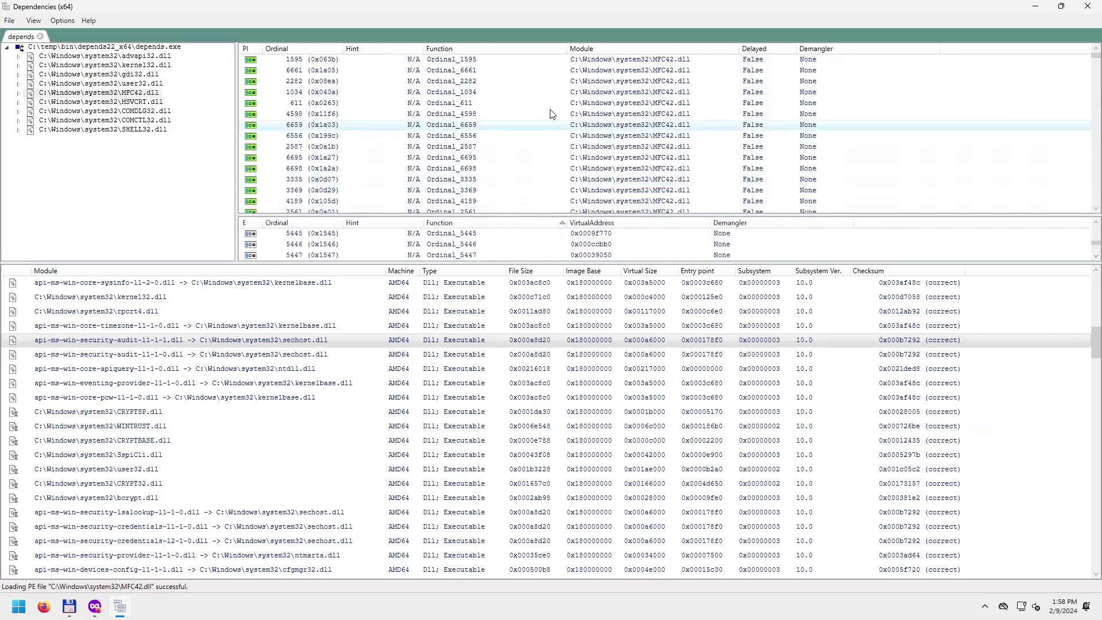
{"action": "scroll", "coordinate": [516, 98], "scroll_direction": "down", "scroll_amount": 1}
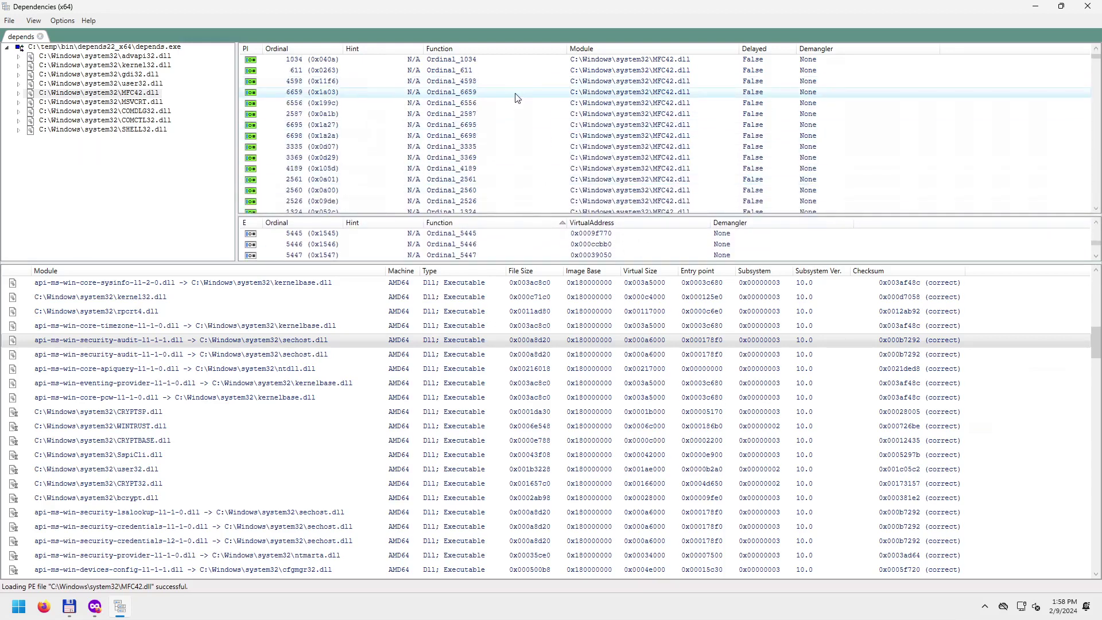
{"action": "left_click_drag", "start_coordinate": [1096, 57], "coordinate": [1096, 201]}
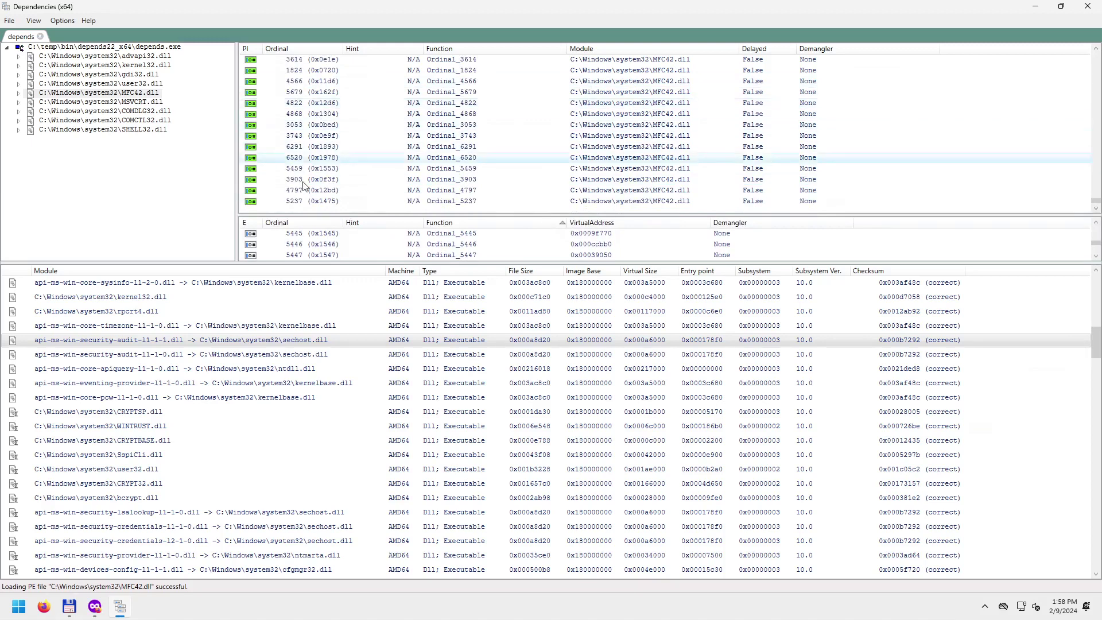
{"action": "left_click_drag", "start_coordinate": [368, 217], "coordinate": [367, 165]}
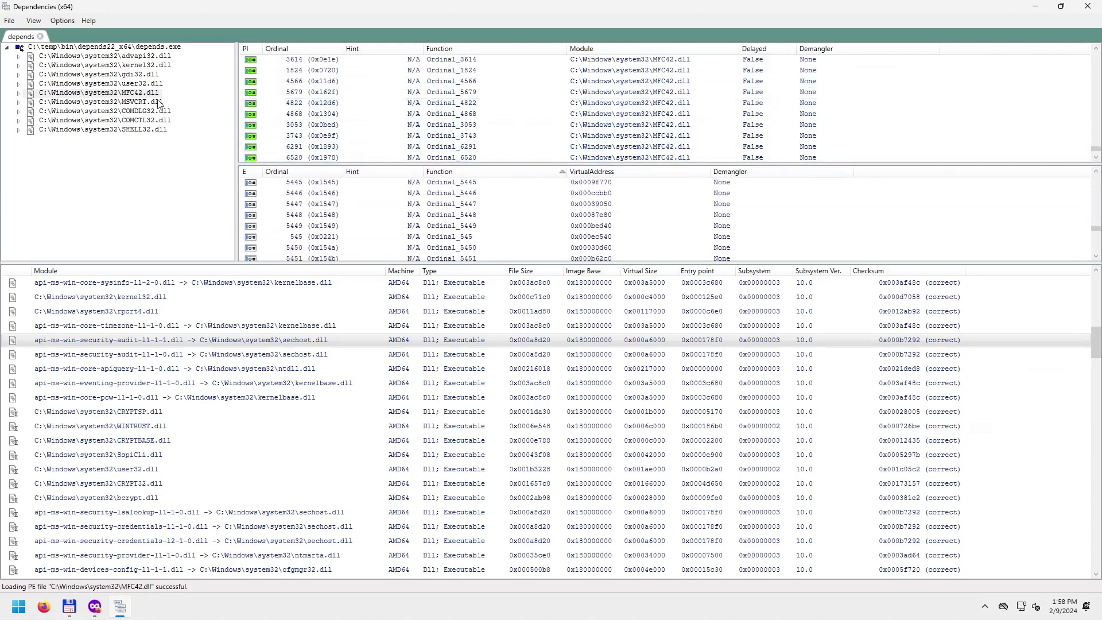
Show MSVCRT.dll's functions and shrink the loaded-module list, giving most of the gained height to the exports list.
{"action": "left_click", "coordinate": [140, 102]}
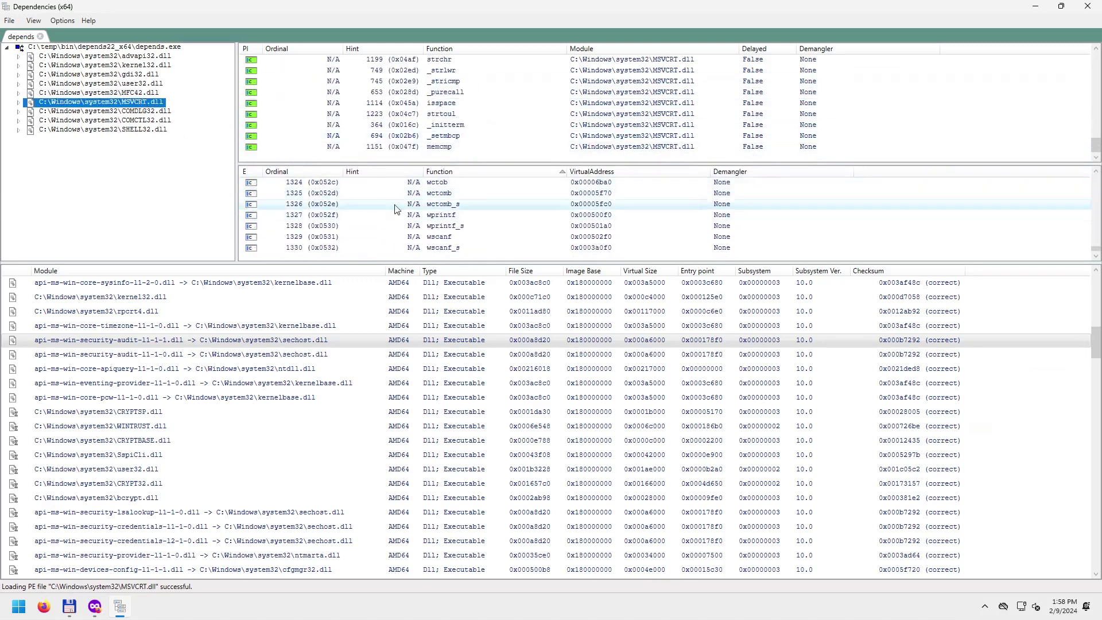
{"action": "left_click_drag", "start_coordinate": [402, 263], "coordinate": [402, 497]}
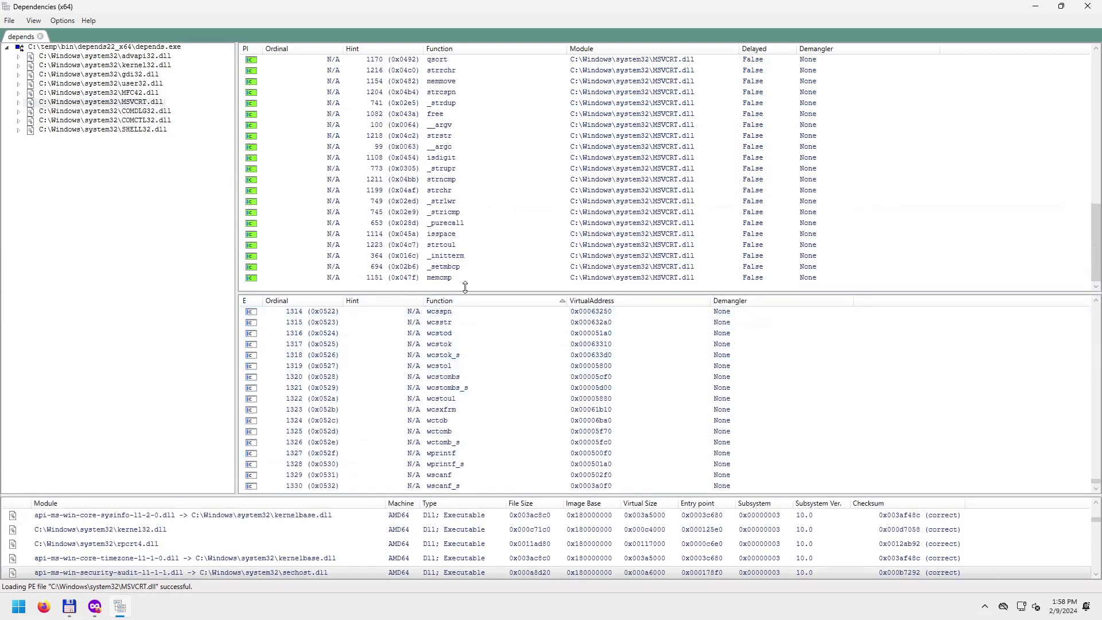
{"action": "left_click_drag", "start_coordinate": [465, 287], "coordinate": [465, 231]}
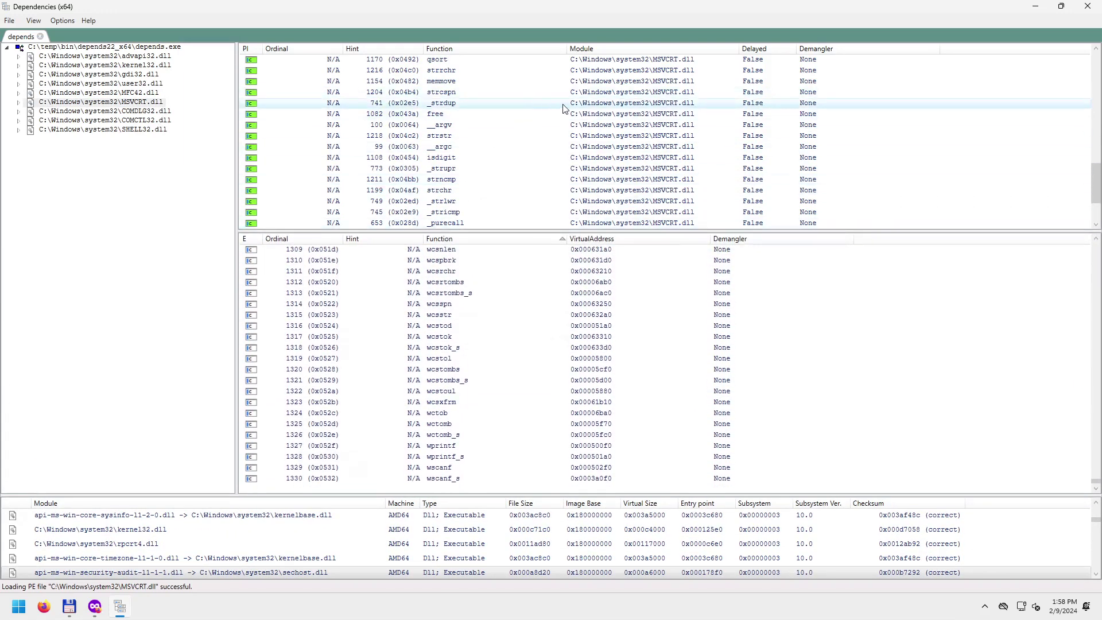
Examine the functions imported from MSVCRT.dll up to the first entries, check the actions offered for _ismbblead, and select _XcptFilter.
{"action": "scroll", "coordinate": [563, 108], "scroll_direction": "up", "scroll_amount": 9}
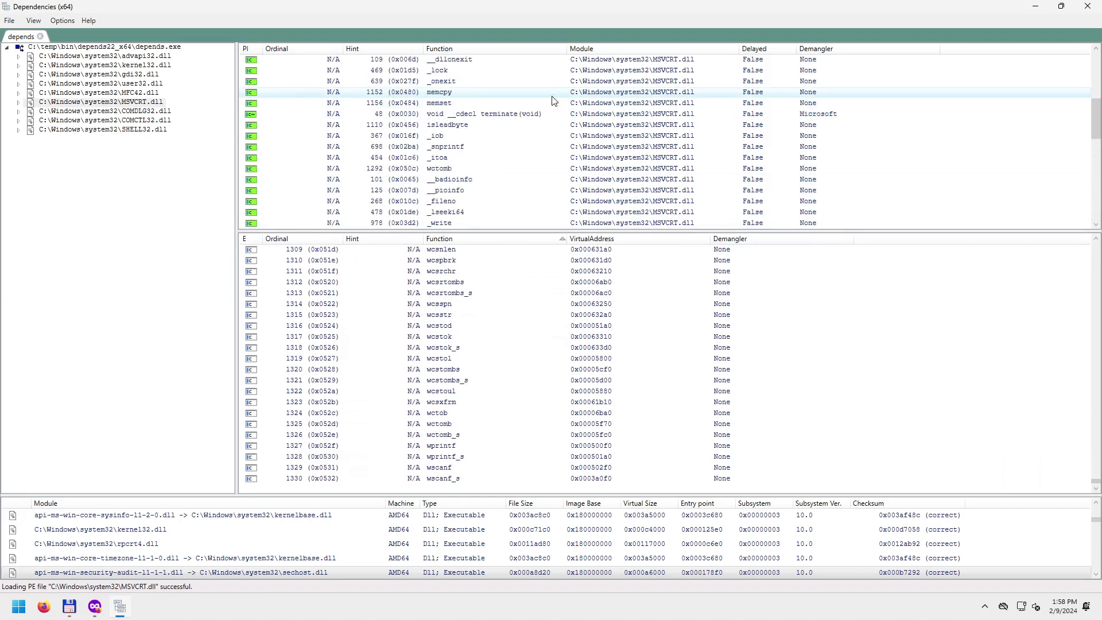
{"action": "scroll", "coordinate": [553, 101], "scroll_direction": "up", "scroll_amount": 5}
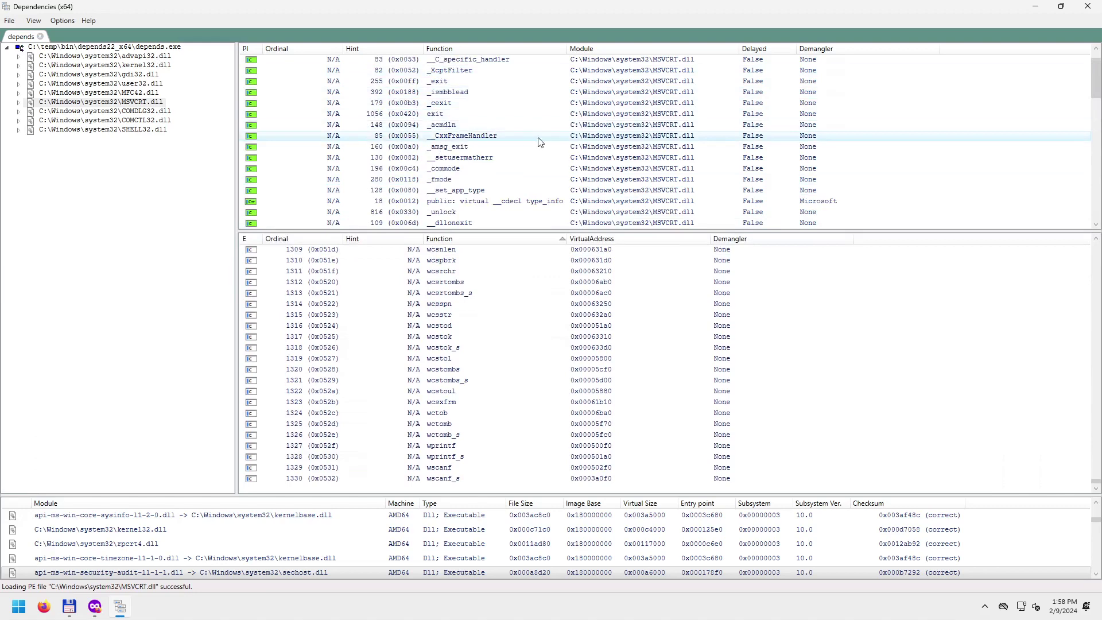
{"action": "right_click", "coordinate": [481, 97]}
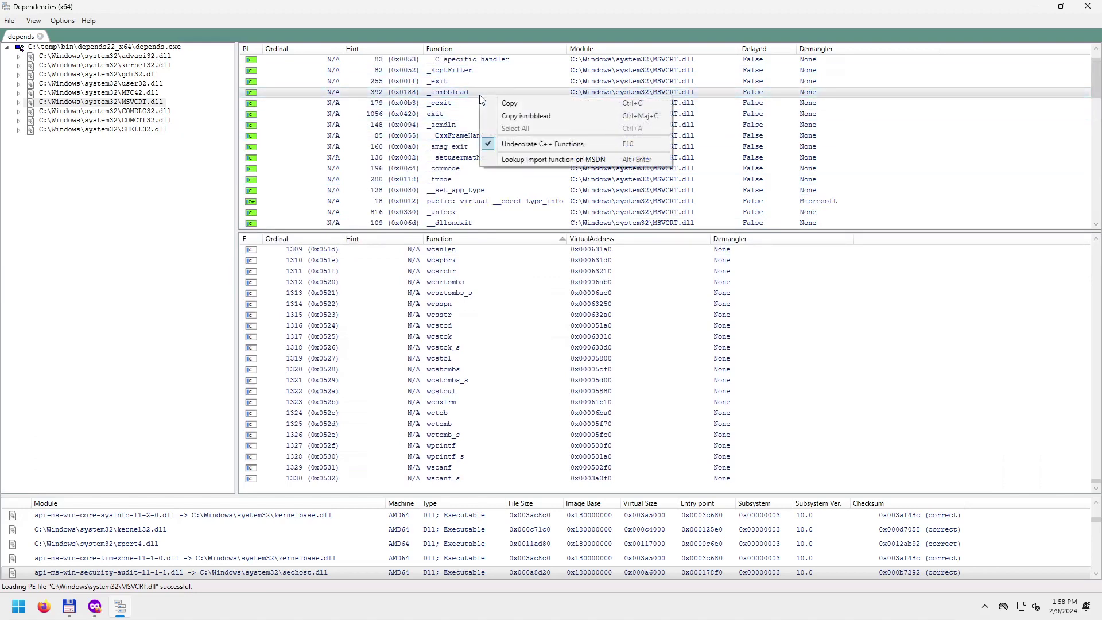
{"action": "left_click", "coordinate": [515, 71]}
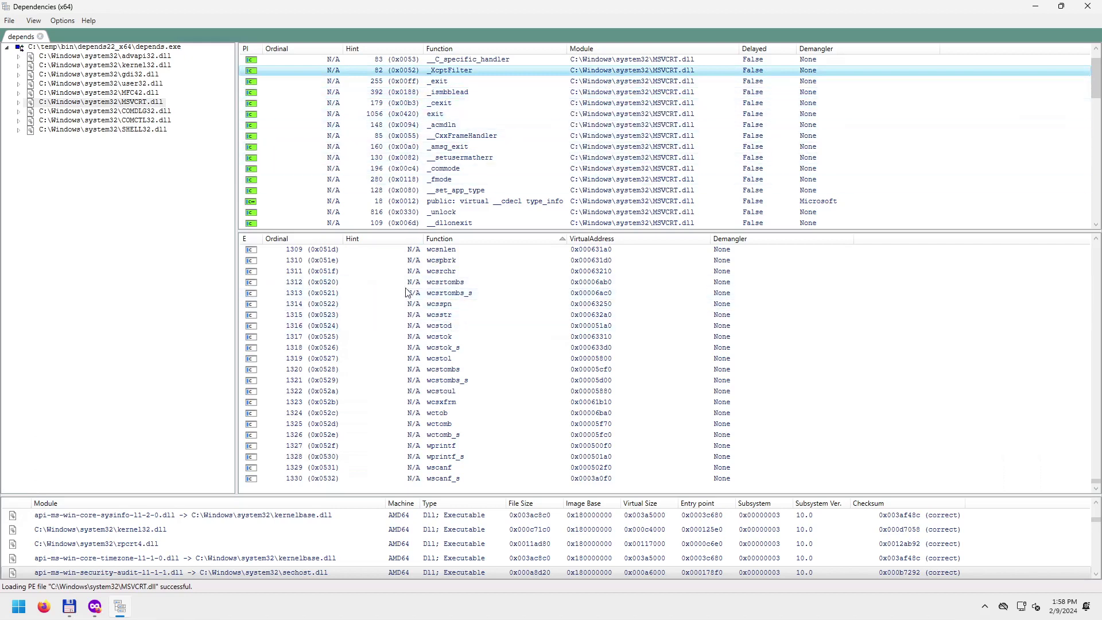
Sort MSVCRT.dll's exports by function name in descending and back in ascending order, and look through them from the beginning.
{"action": "left_click", "coordinate": [511, 239]}
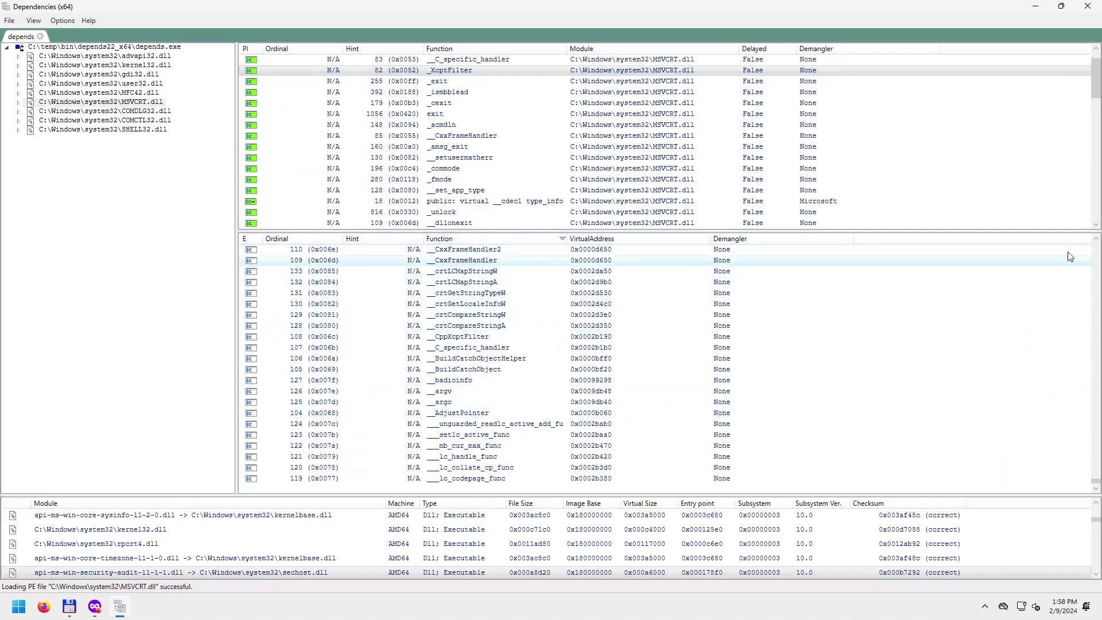
{"action": "right_click", "coordinate": [1095, 242]}
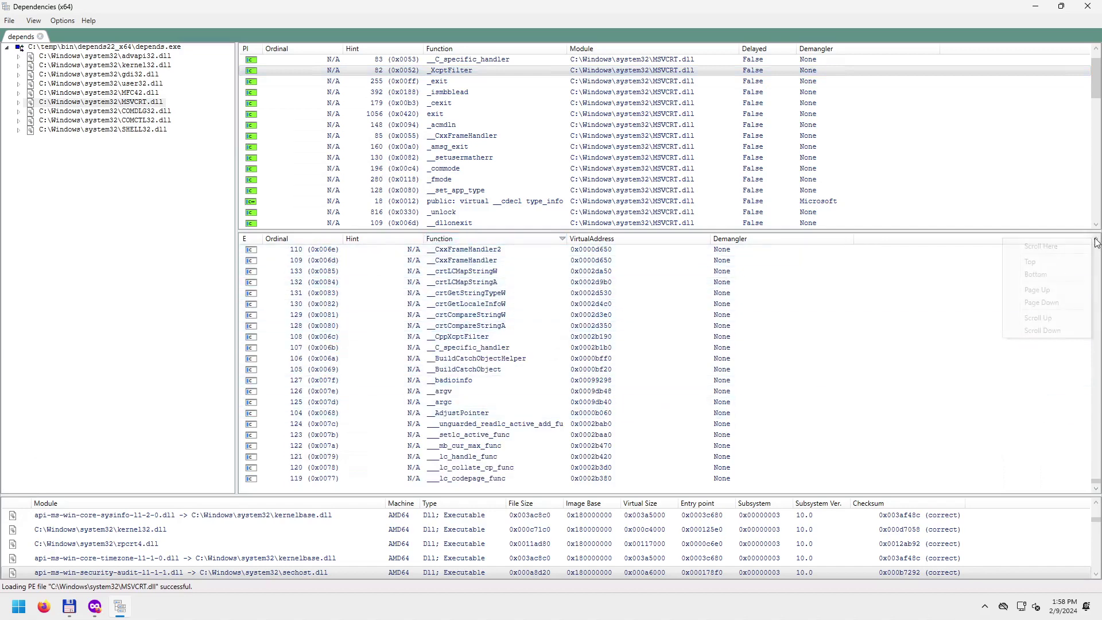
{"action": "left_click", "coordinate": [1059, 242]}
{"action": "left_click", "coordinate": [471, 239]}
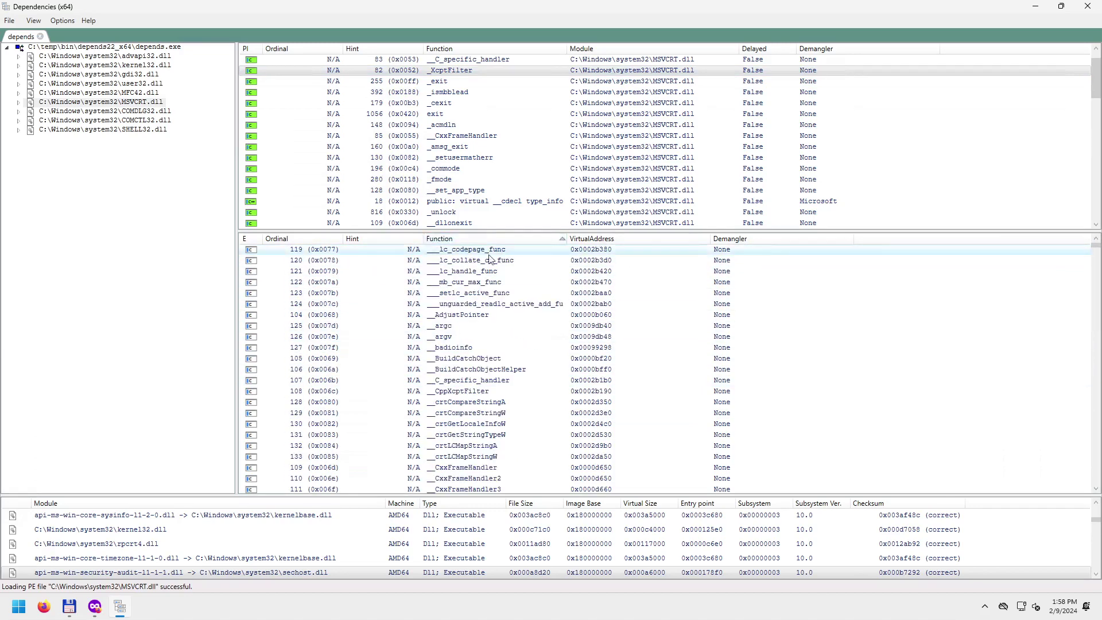
{"action": "scroll", "coordinate": [499, 281], "scroll_direction": "down", "scroll_amount": 10}
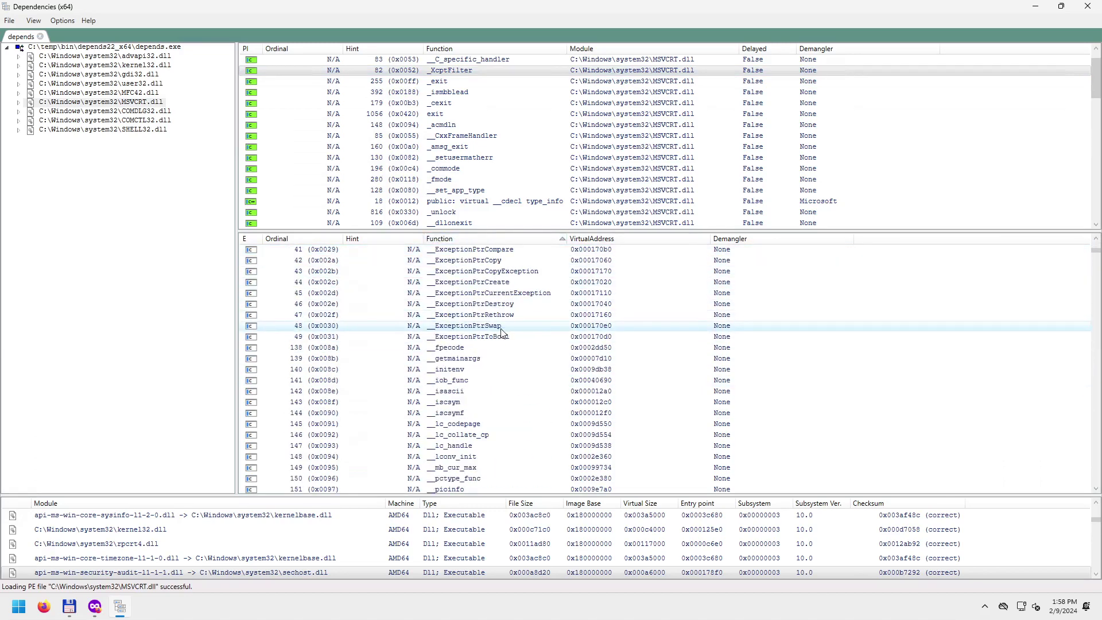
{"action": "scroll", "coordinate": [500, 339], "scroll_direction": "down", "scroll_amount": 20}
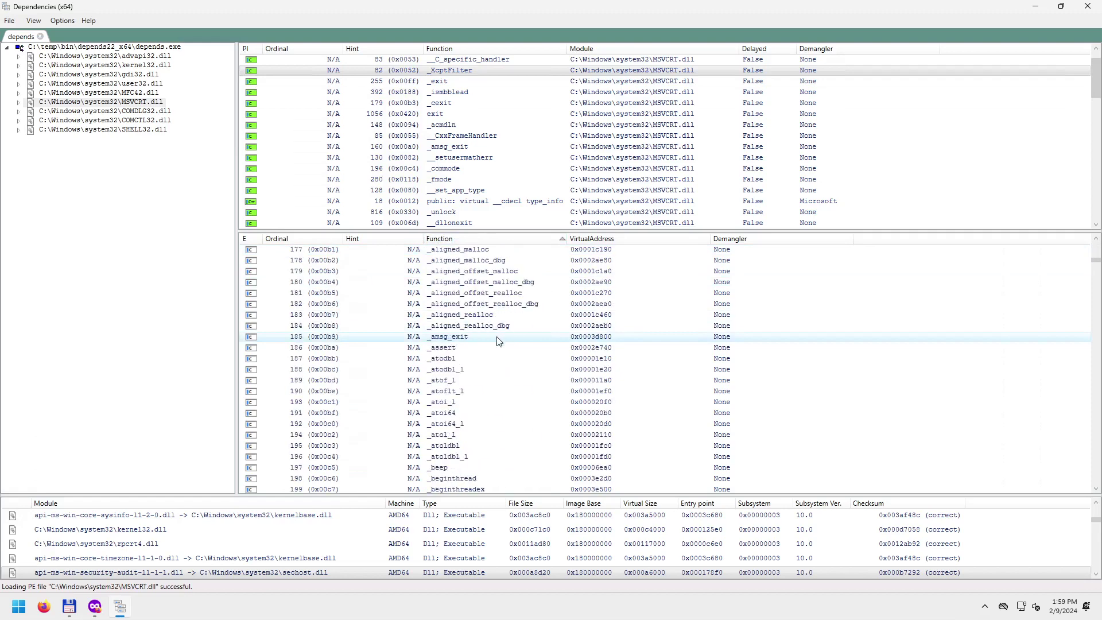
{"action": "scroll", "coordinate": [498, 343], "scroll_direction": "down", "scroll_amount": 10}
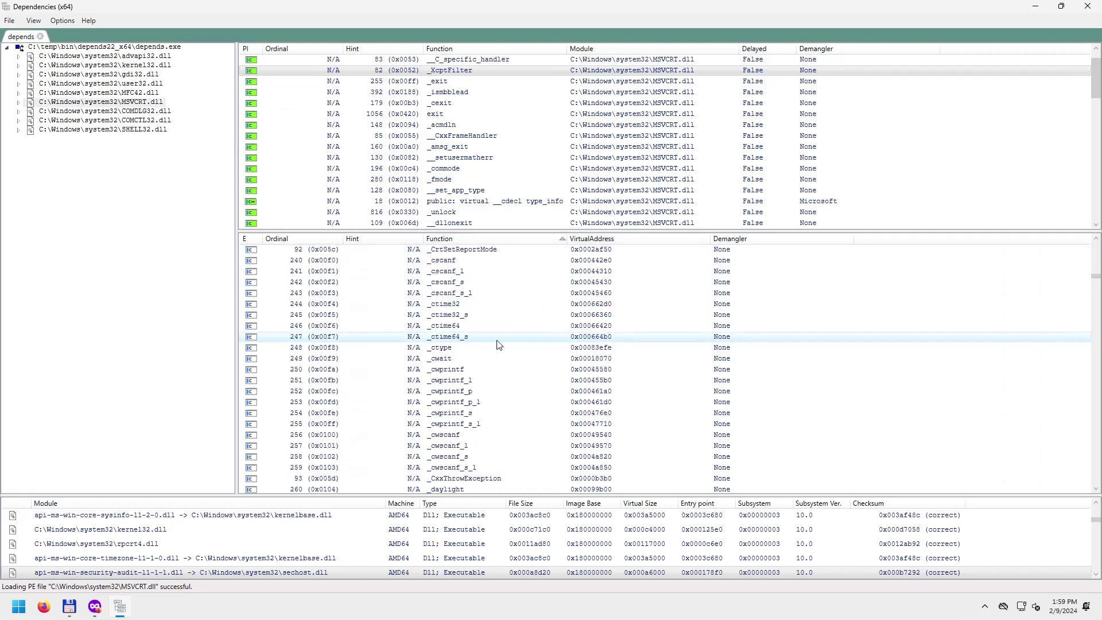
Look through MSVCRT.dll's exports from the _ctime functions on to the names without a leading underscore.
{"action": "scroll", "coordinate": [482, 345], "scroll_direction": "down", "scroll_amount": 20}
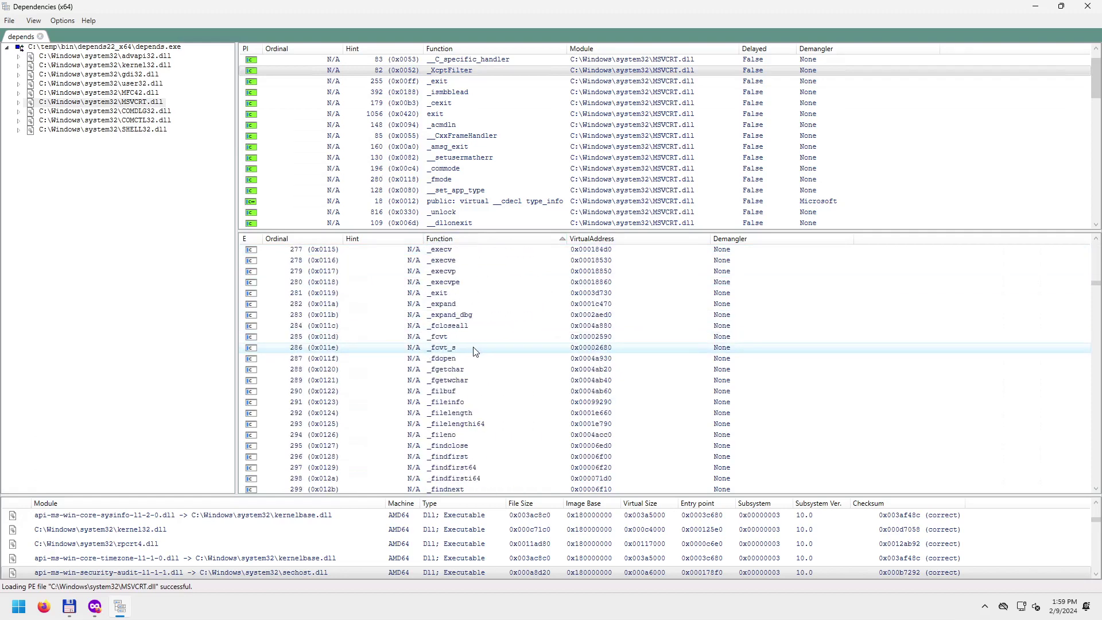
{"action": "scroll", "coordinate": [471, 351], "scroll_direction": "down", "scroll_amount": 16}
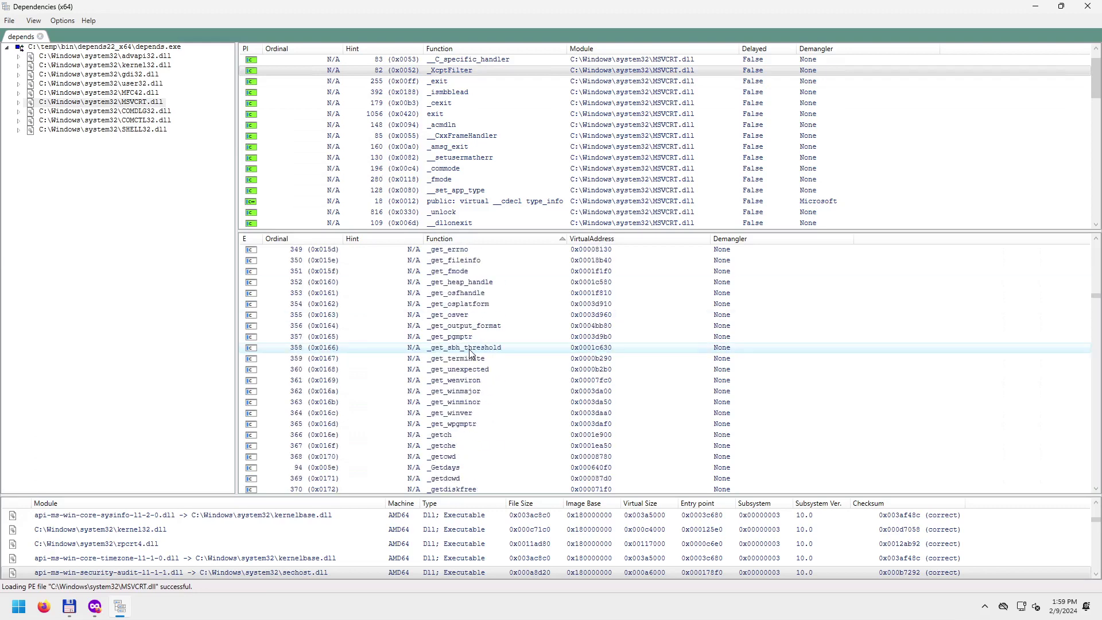
{"action": "scroll", "coordinate": [448, 350], "scroll_direction": "down", "scroll_amount": 4}
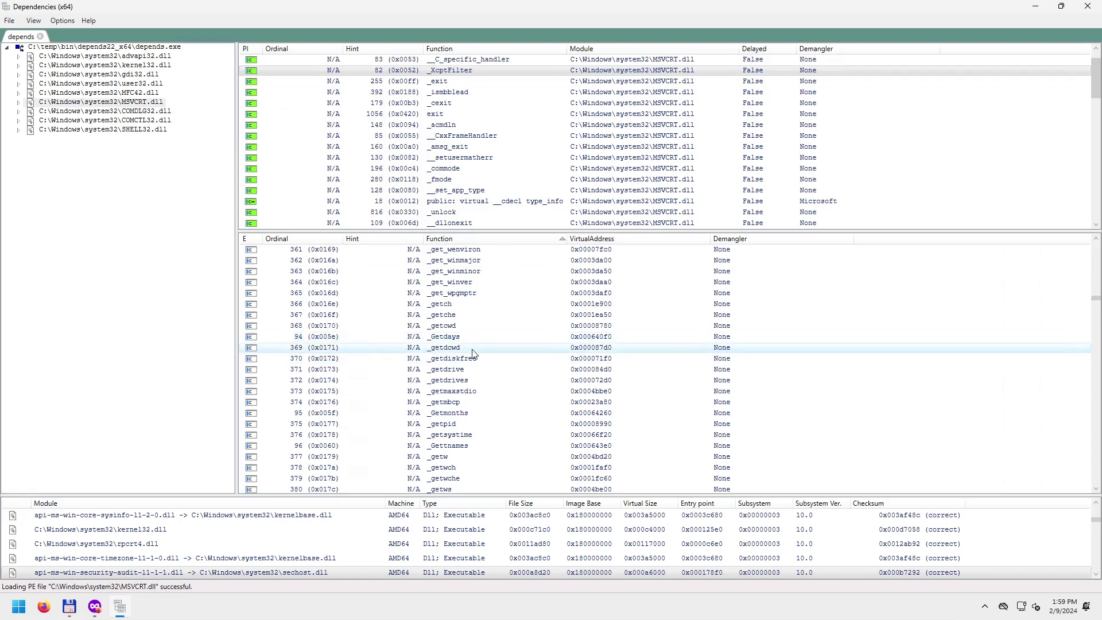
{"action": "scroll", "coordinate": [453, 351], "scroll_direction": "down", "scroll_amount": 10}
{"action": "scroll", "coordinate": [467, 362], "scroll_direction": "down", "scroll_amount": 20}
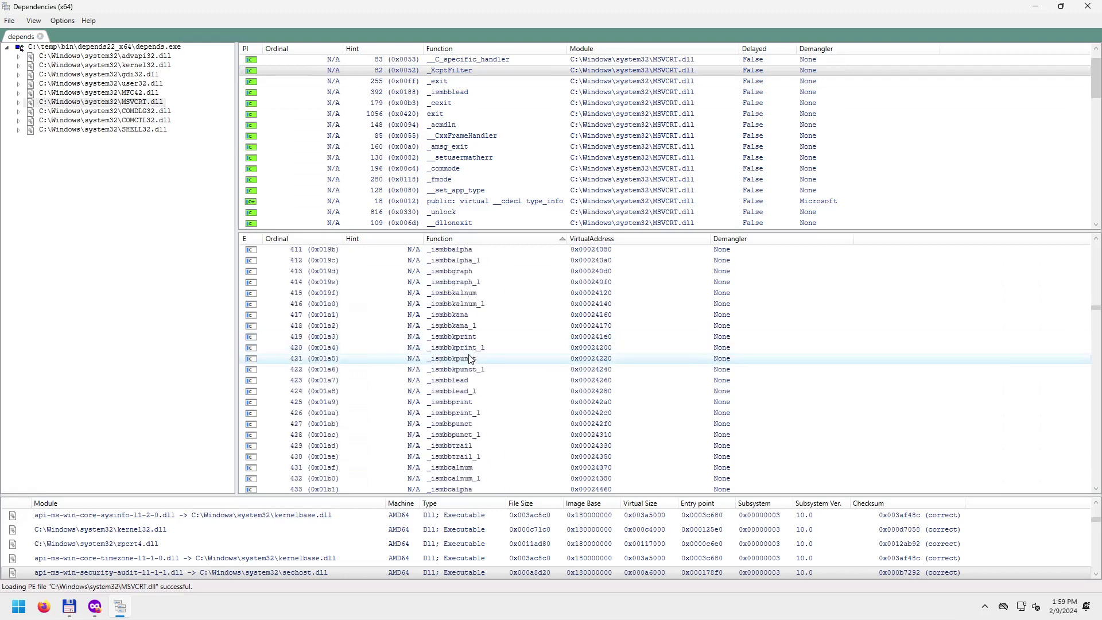
{"action": "scroll", "coordinate": [462, 369], "scroll_direction": "down", "scroll_amount": 20}
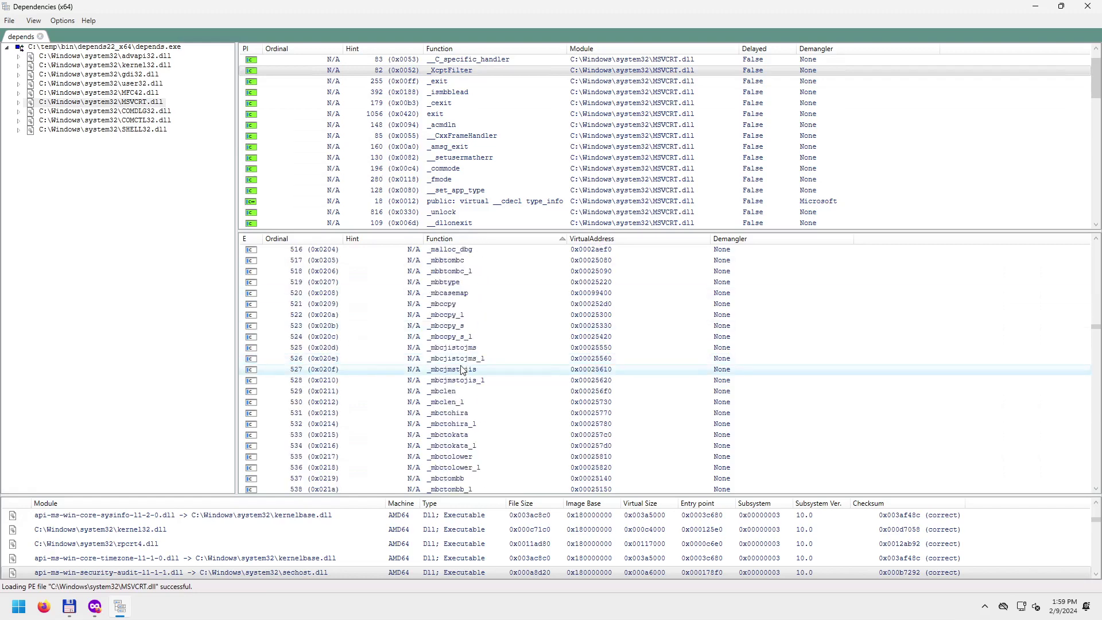
{"action": "scroll", "coordinate": [457, 373], "scroll_direction": "down", "scroll_amount": 18}
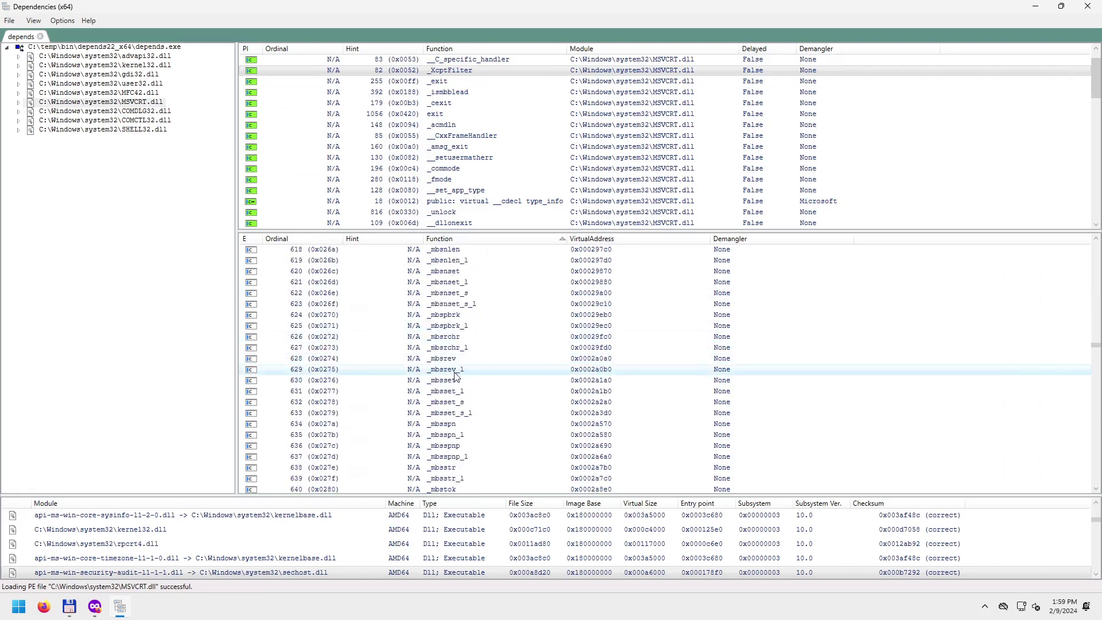
{"action": "left_click", "coordinate": [1096, 399]}
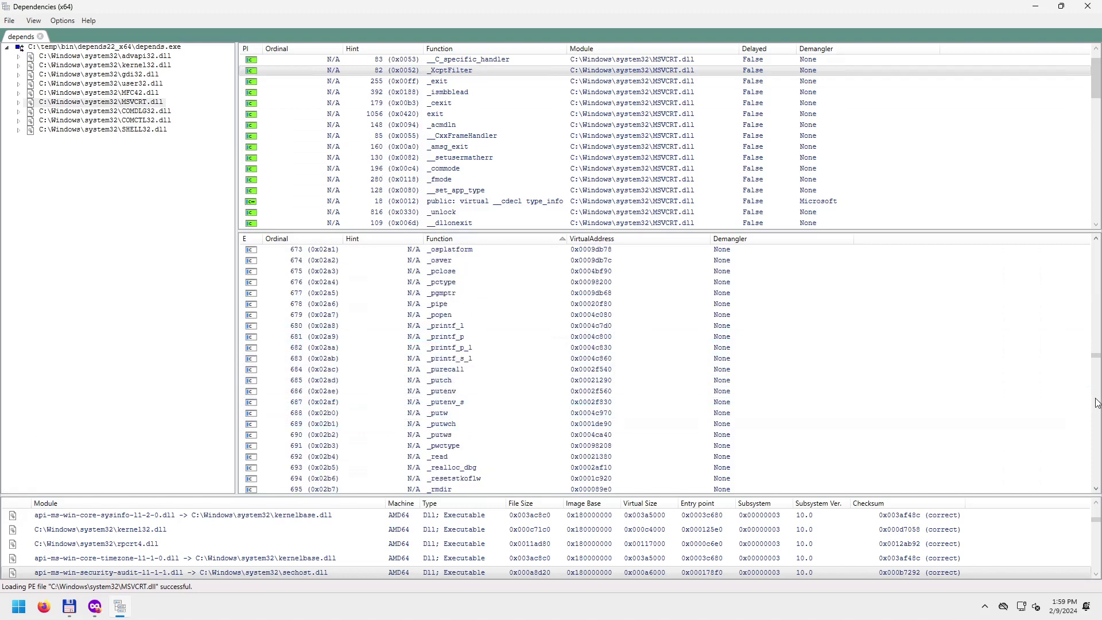
{"action": "left_click", "coordinate": [1096, 401]}
{"action": "left_click", "coordinate": [1096, 402]}
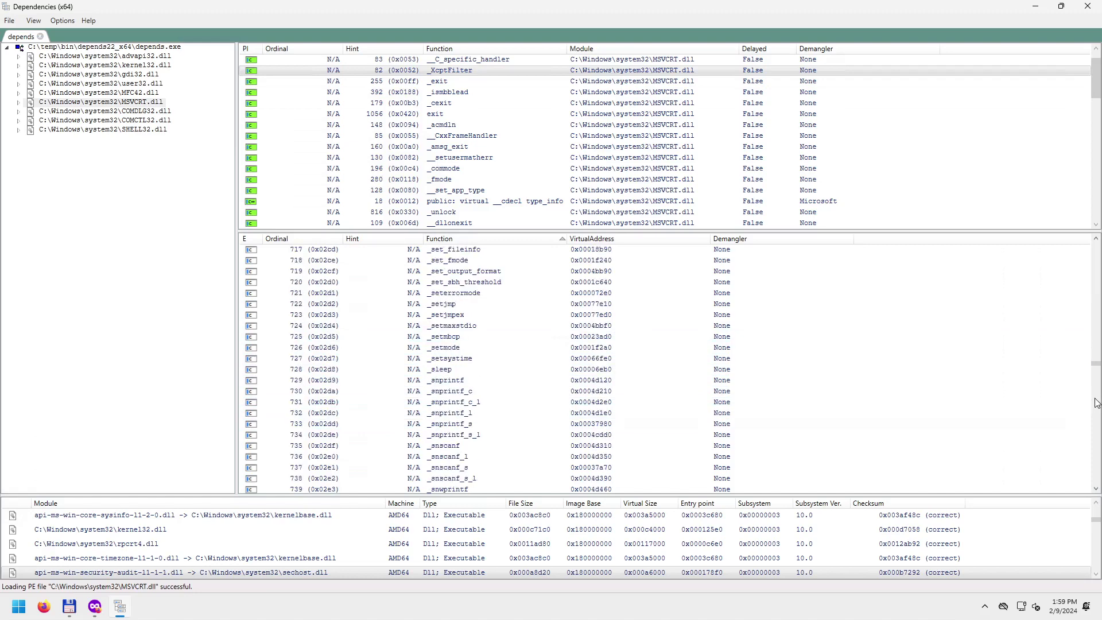
{"action": "left_click", "coordinate": [1096, 401]}
{"action": "left_click", "coordinate": [1096, 401]}
{"action": "left_click", "coordinate": [1096, 401]}
{"action": "left_click", "coordinate": [1096, 401]}
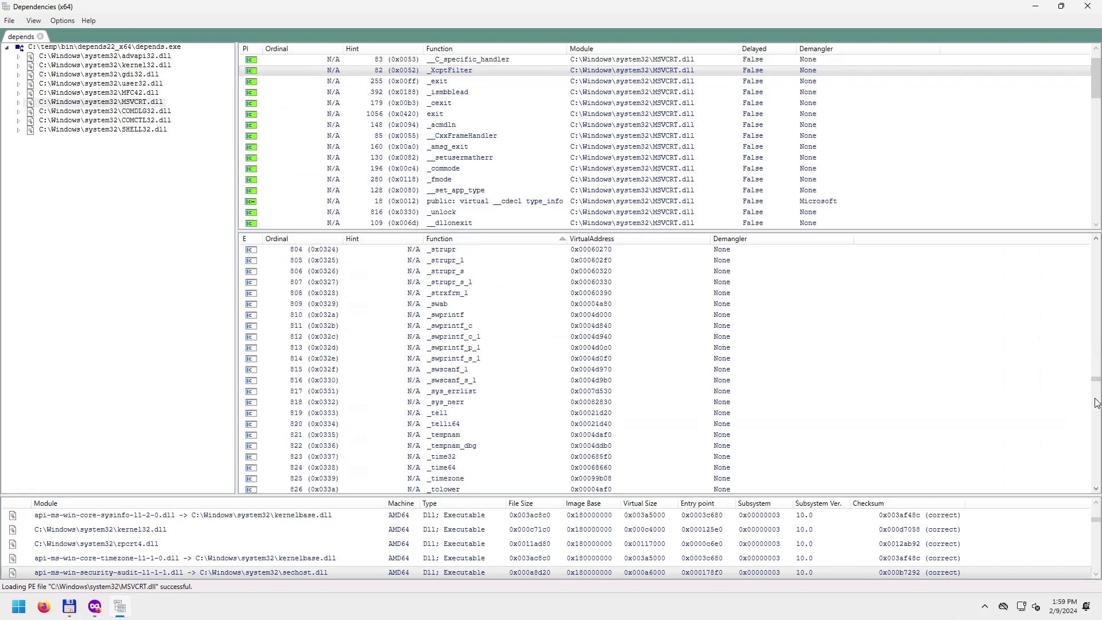
{"action": "left_click", "coordinate": [1096, 402]}
{"action": "left_click", "coordinate": [1096, 402]}
{"action": "left_click", "coordinate": [1095, 402]}
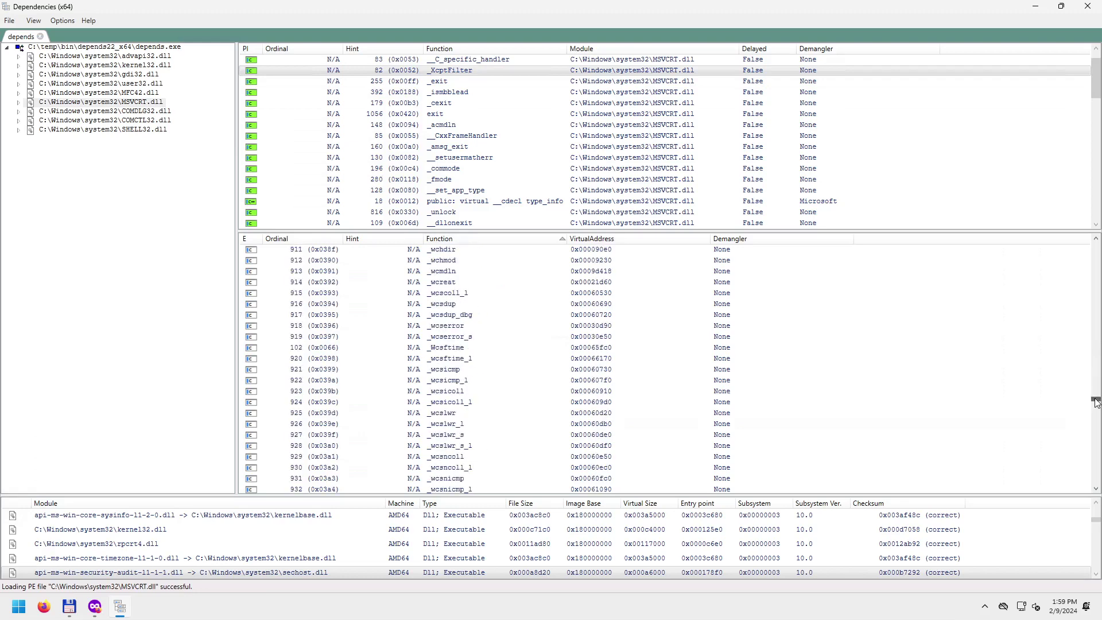
{"action": "left_click", "coordinate": [1096, 427]}
{"action": "left_click", "coordinate": [1096, 428]}
{"action": "left_click", "coordinate": [1096, 428]}
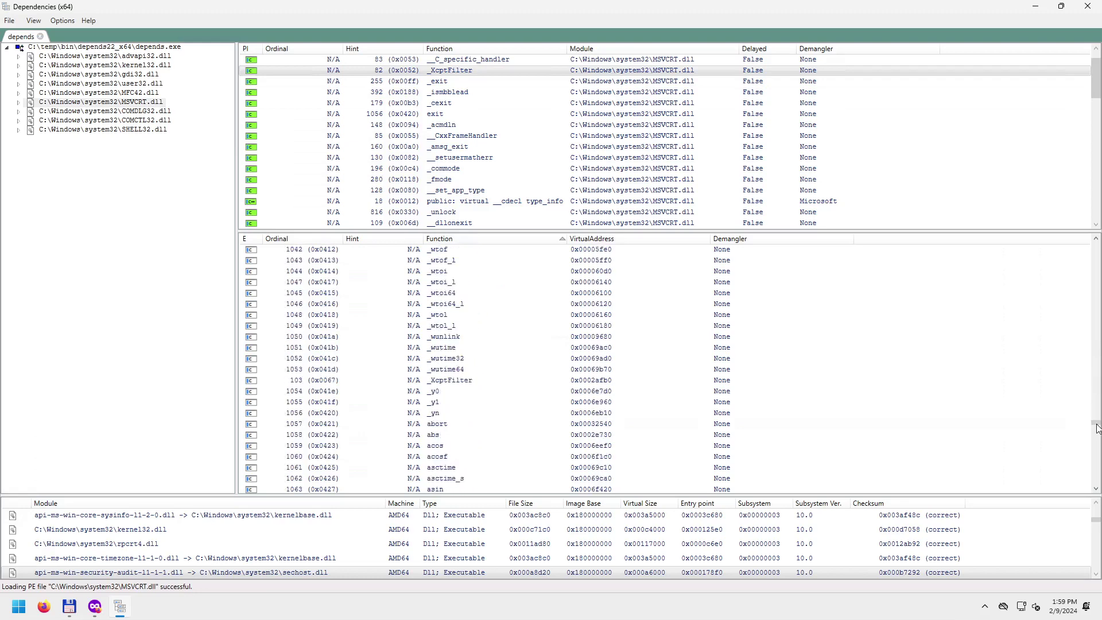
Examine MSVCRT.dll's standard C exports from abort to clock, and select acos.
{"action": "left_click", "coordinate": [642, 424]}
{"action": "scroll", "coordinate": [470, 381], "scroll_direction": "down", "scroll_amount": 3}
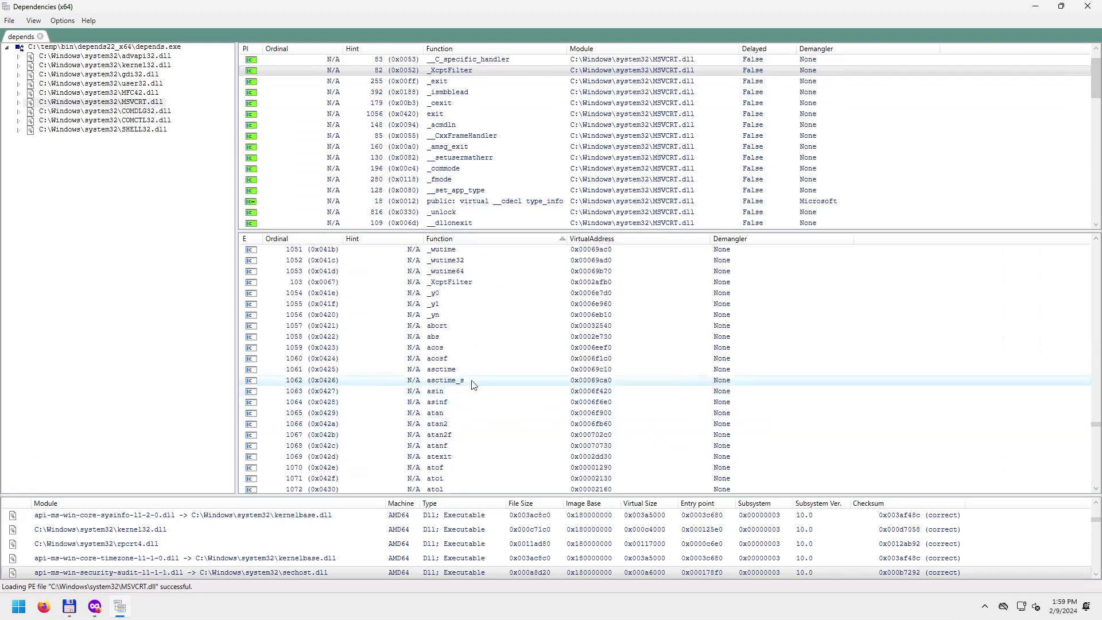
{"action": "left_click", "coordinate": [449, 338]}
{"action": "left_click", "coordinate": [453, 348]}
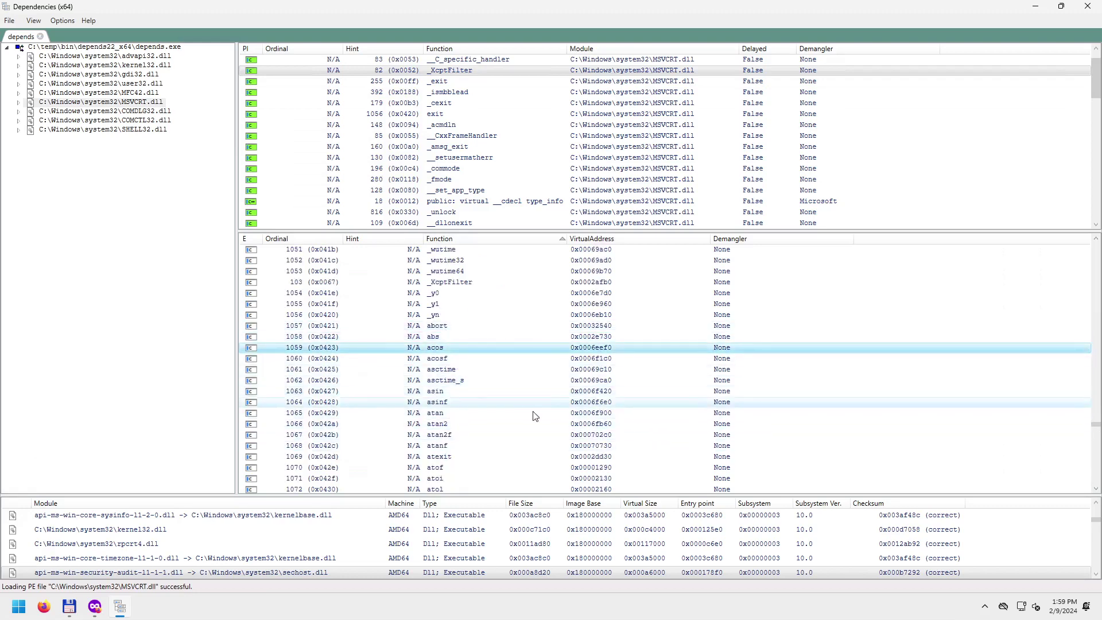
{"action": "scroll", "coordinate": [531, 410], "scroll_direction": "down", "scroll_amount": 5}
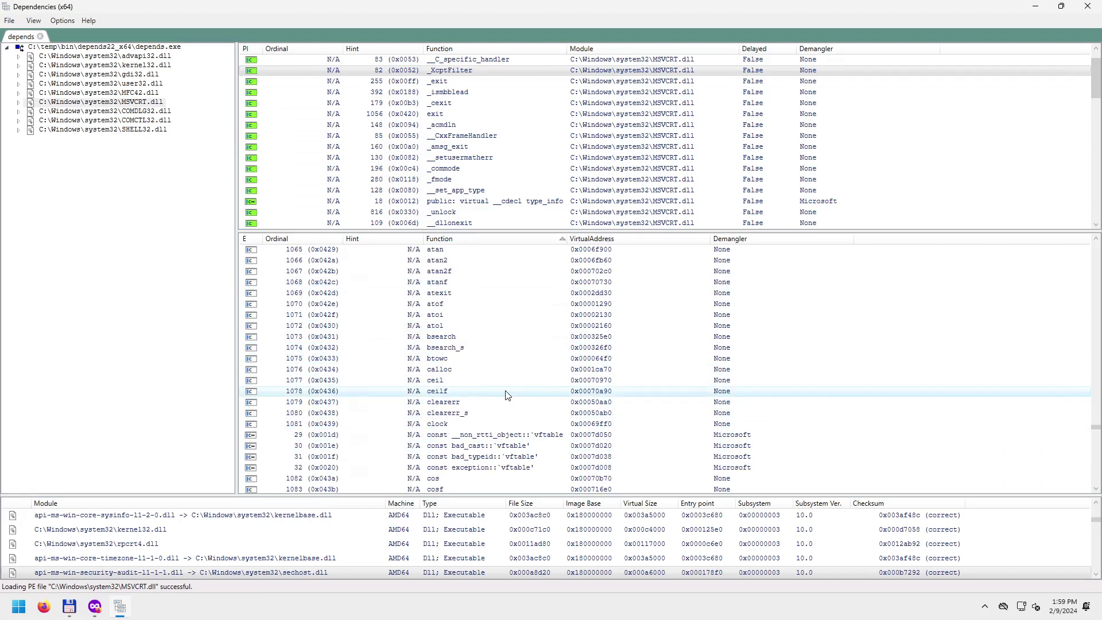
{"action": "scroll", "coordinate": [494, 384], "scroll_direction": "up", "scroll_amount": 3}
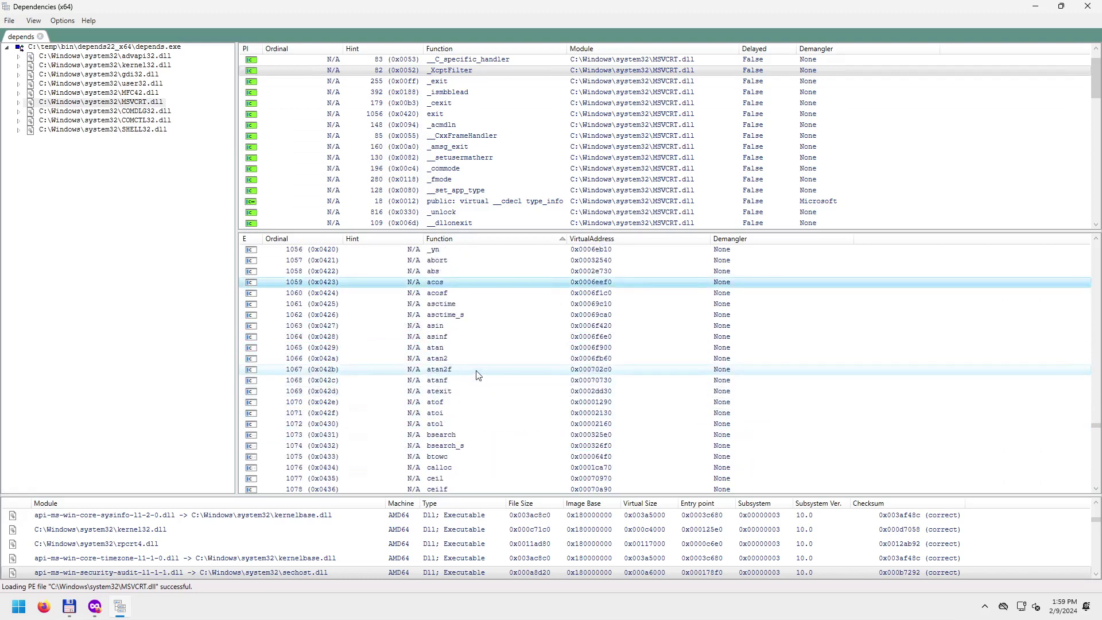
{"action": "scroll", "coordinate": [479, 385], "scroll_direction": "down", "scroll_amount": 4}
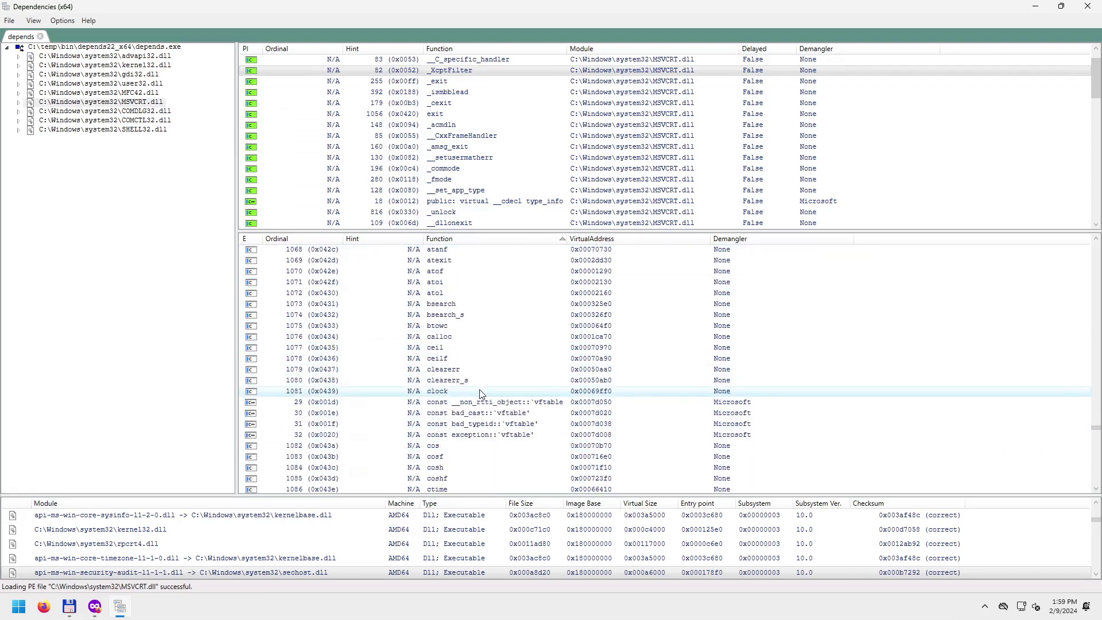
Widen the exports' Function column to fit the const __non_rtti_object vftable entry and check the actions offered for it.
{"action": "left_click", "coordinate": [488, 403]}
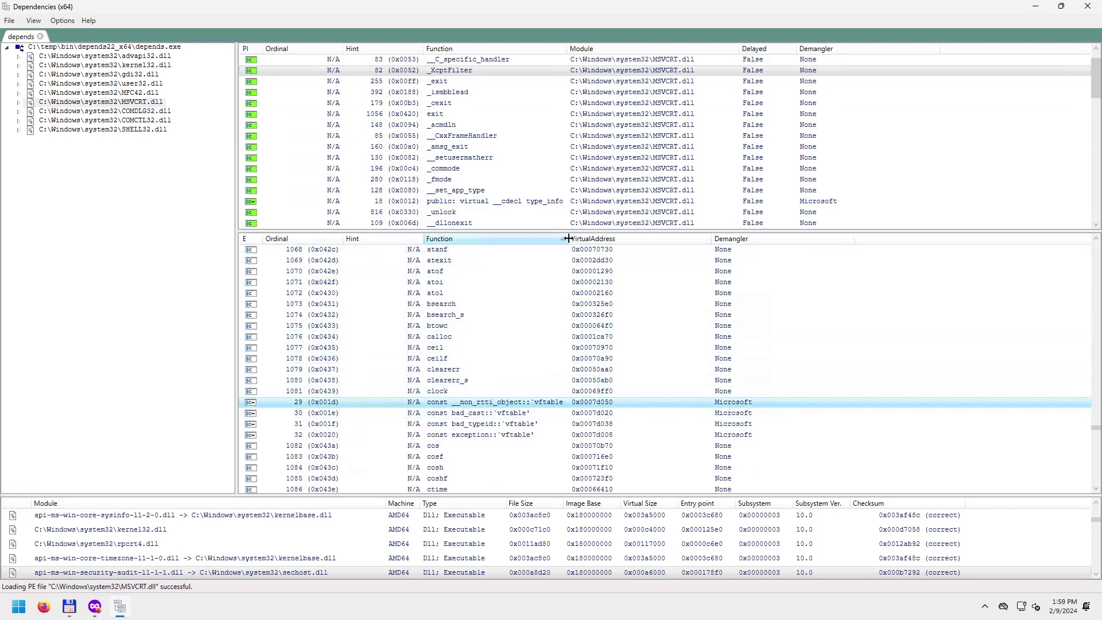
{"action": "left_click_drag", "start_coordinate": [565, 238], "coordinate": [605, 238]}
{"action": "scroll", "coordinate": [327, 407], "scroll_direction": "down", "scroll_amount": 3}
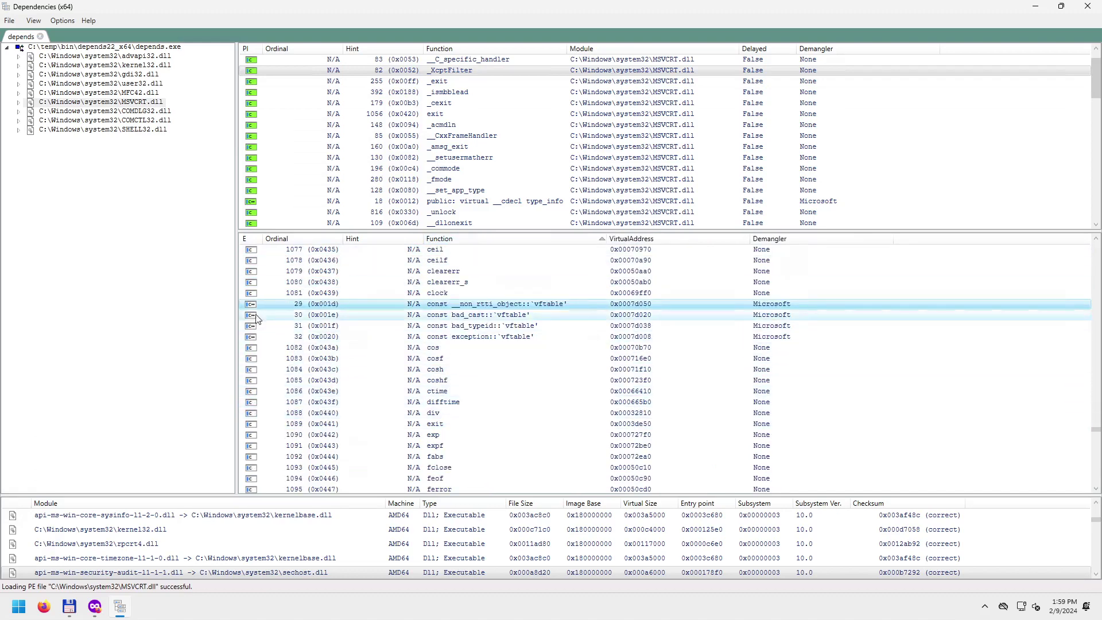
{"action": "right_click", "coordinate": [468, 309]}
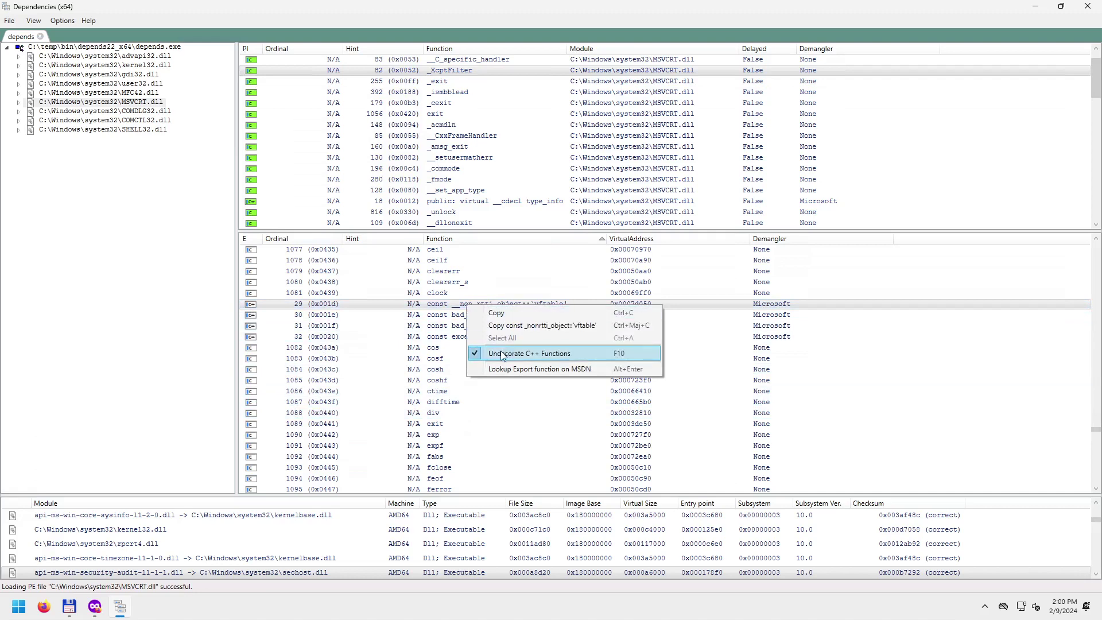
{"action": "left_click", "coordinate": [445, 317]}
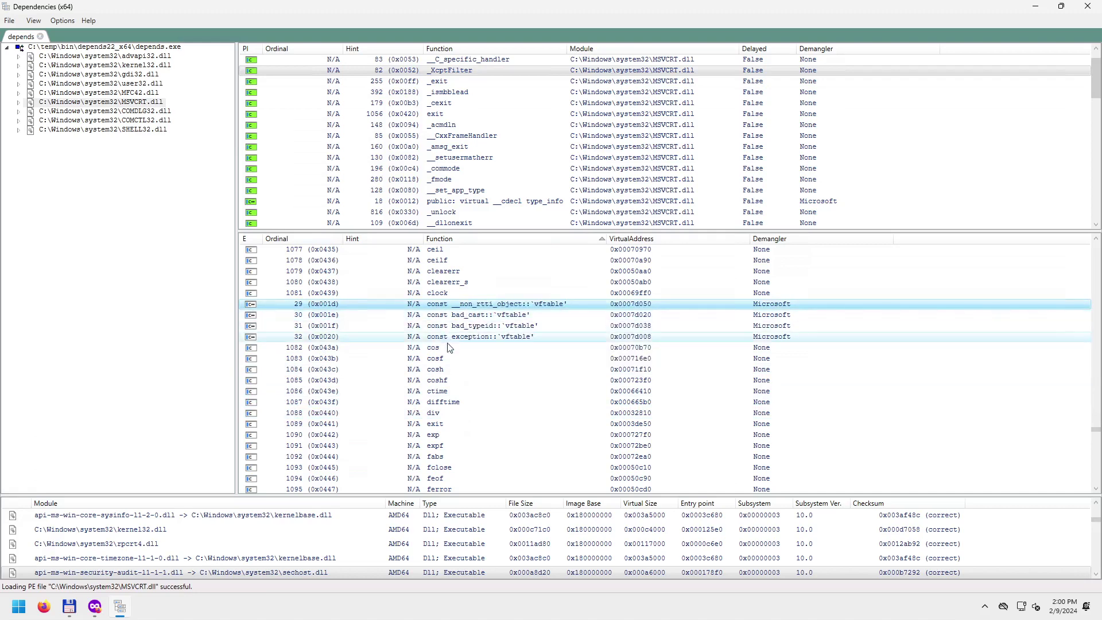
Find the exported private bad_cast constructors and widen the exports' Function column to show their full signatures.
{"action": "scroll", "coordinate": [459, 365], "scroll_direction": "down", "scroll_amount": 5}
{"action": "scroll", "coordinate": [459, 364], "scroll_direction": "down", "scroll_amount": 14}
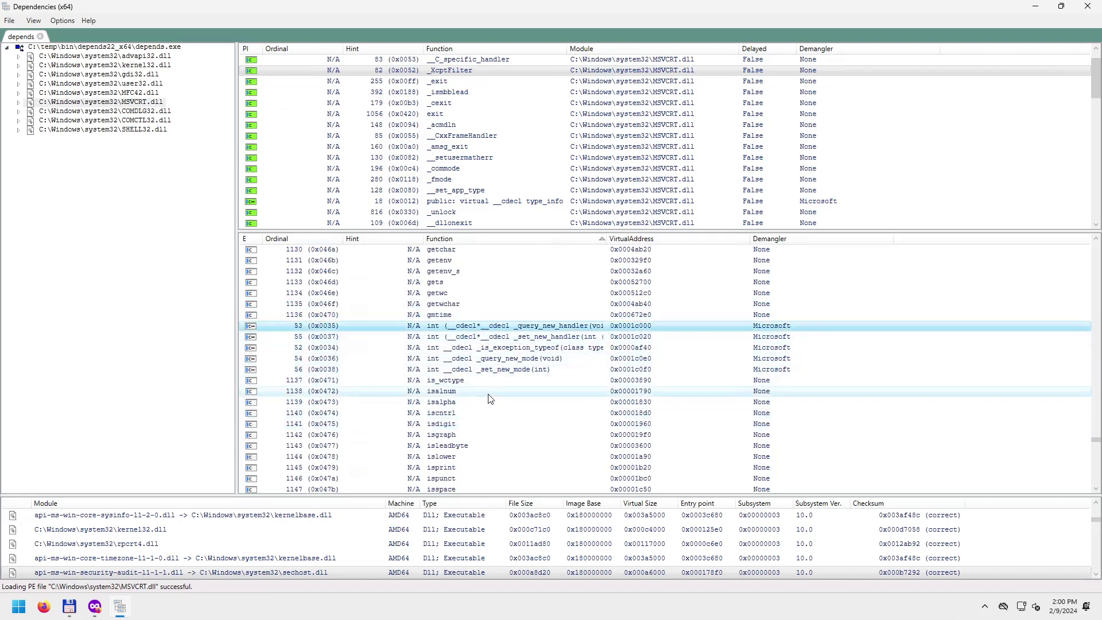
{"action": "scroll", "coordinate": [472, 396], "scroll_direction": "down", "scroll_amount": 5}
{"action": "scroll", "coordinate": [470, 397], "scroll_direction": "down", "scroll_amount": 18}
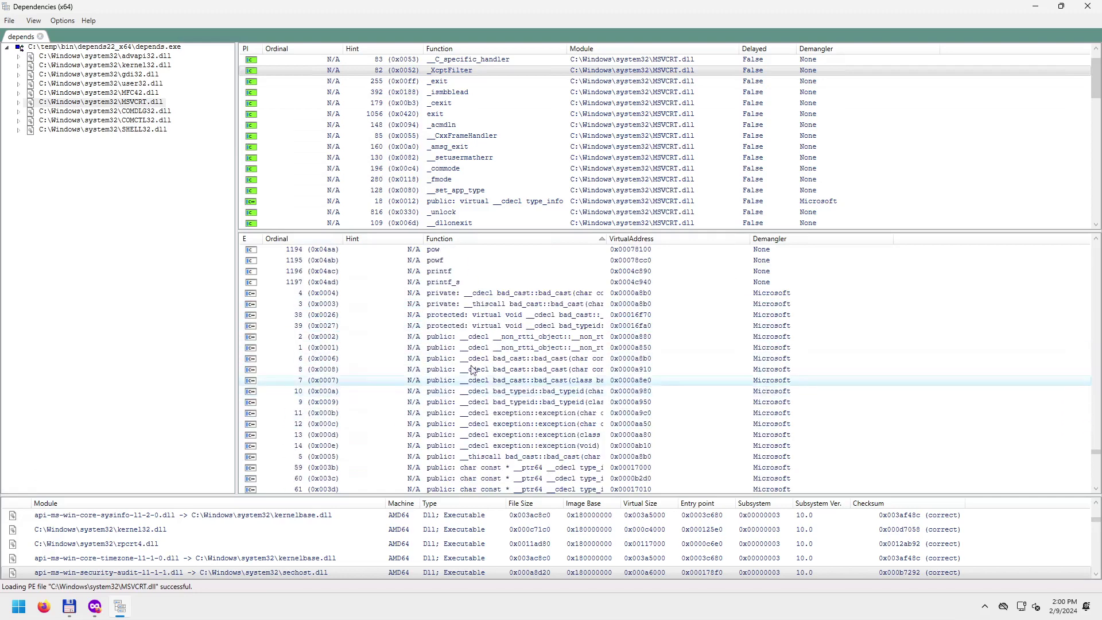
{"action": "left_click", "coordinate": [477, 293]}
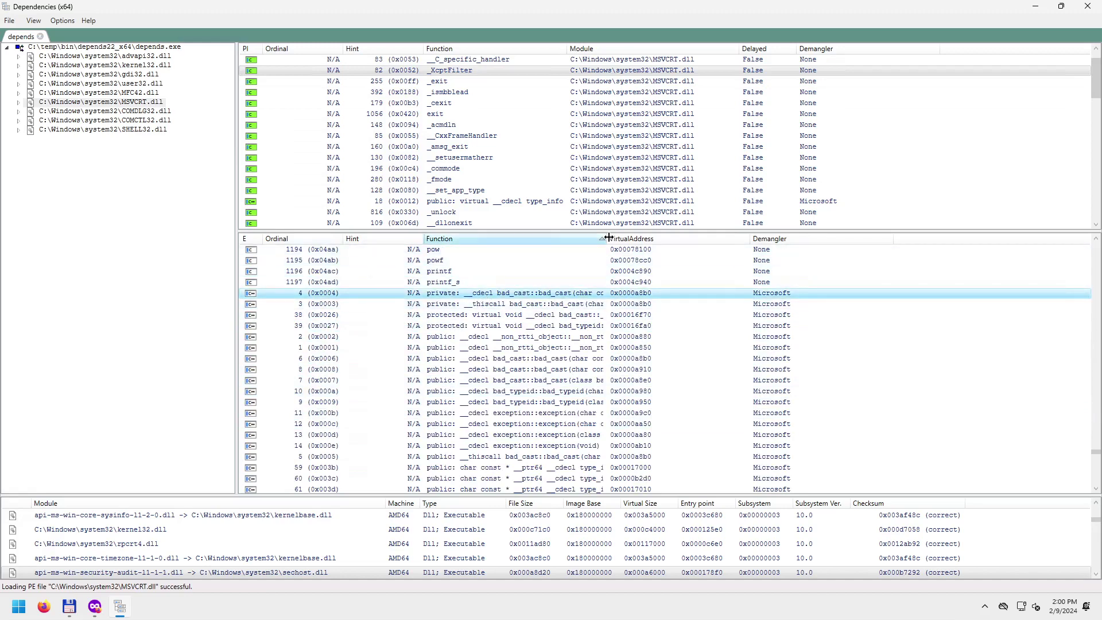
{"action": "left_click_drag", "start_coordinate": [607, 232], "coordinate": [810, 232]}
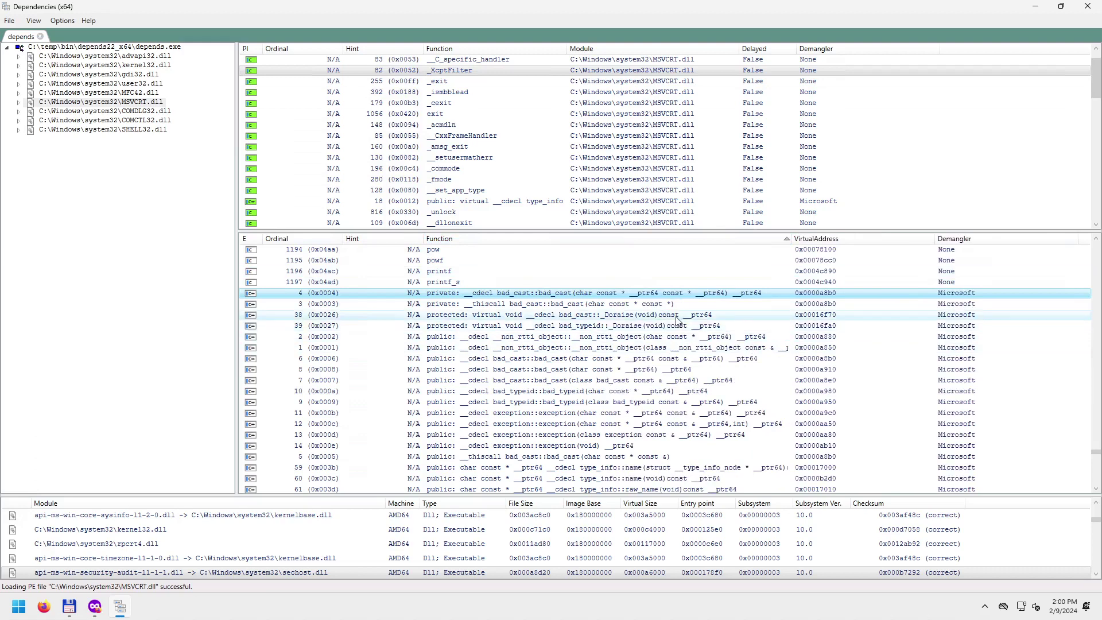
Compare the __cdecl and __thiscall private bad_cast constructors and look over the C++ exports following them.
{"action": "left_click", "coordinate": [481, 306]}
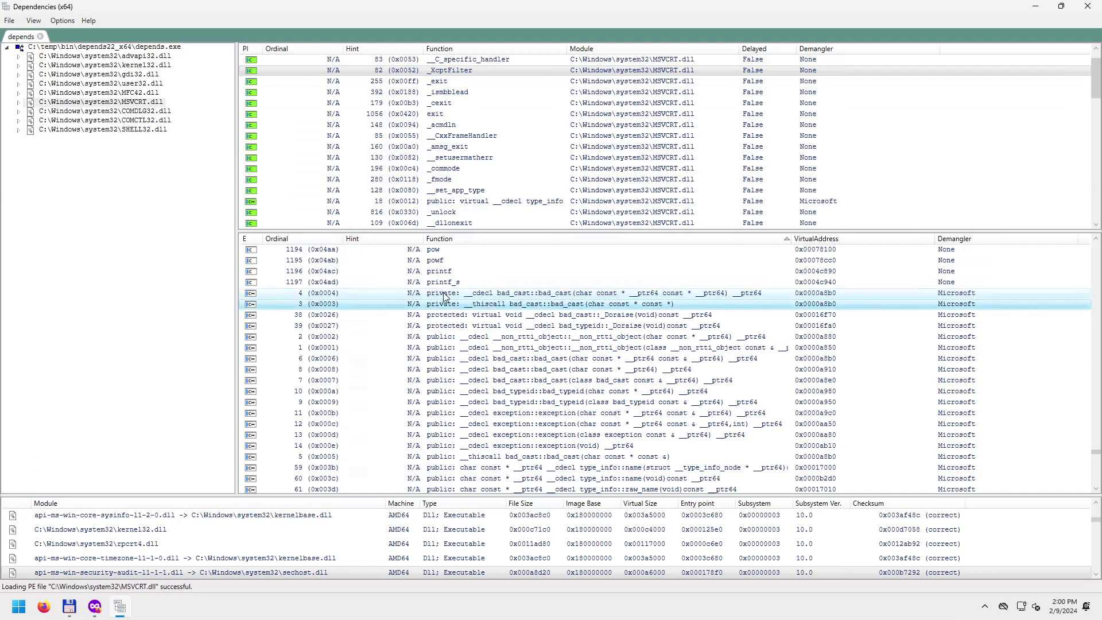
{"action": "left_click", "coordinate": [463, 296]}
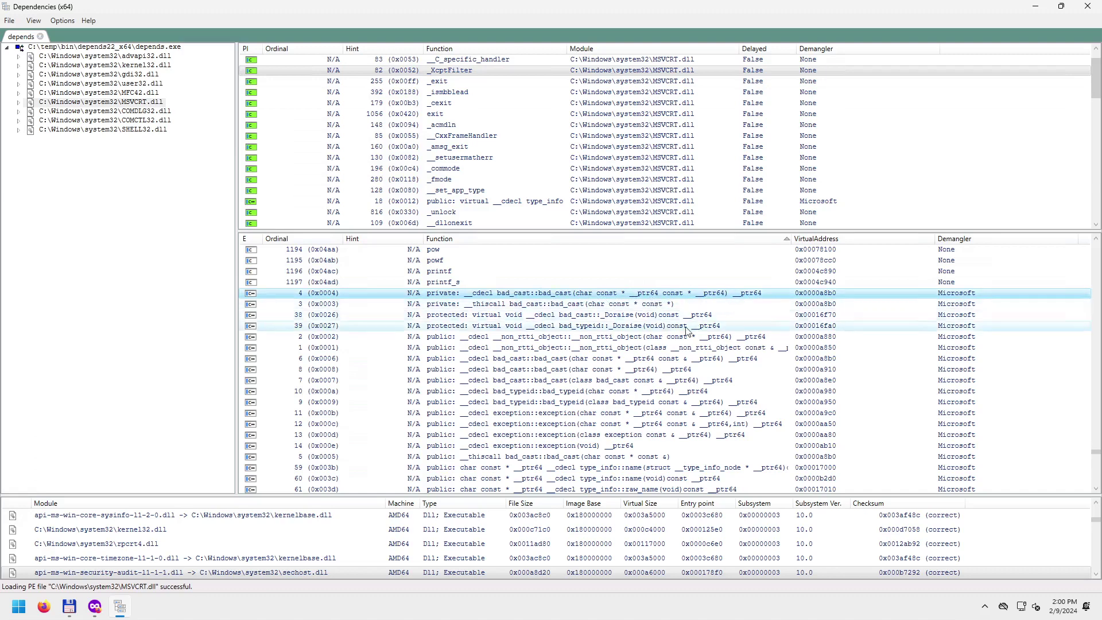
{"action": "scroll", "coordinate": [633, 346], "scroll_direction": "down", "scroll_amount": 3}
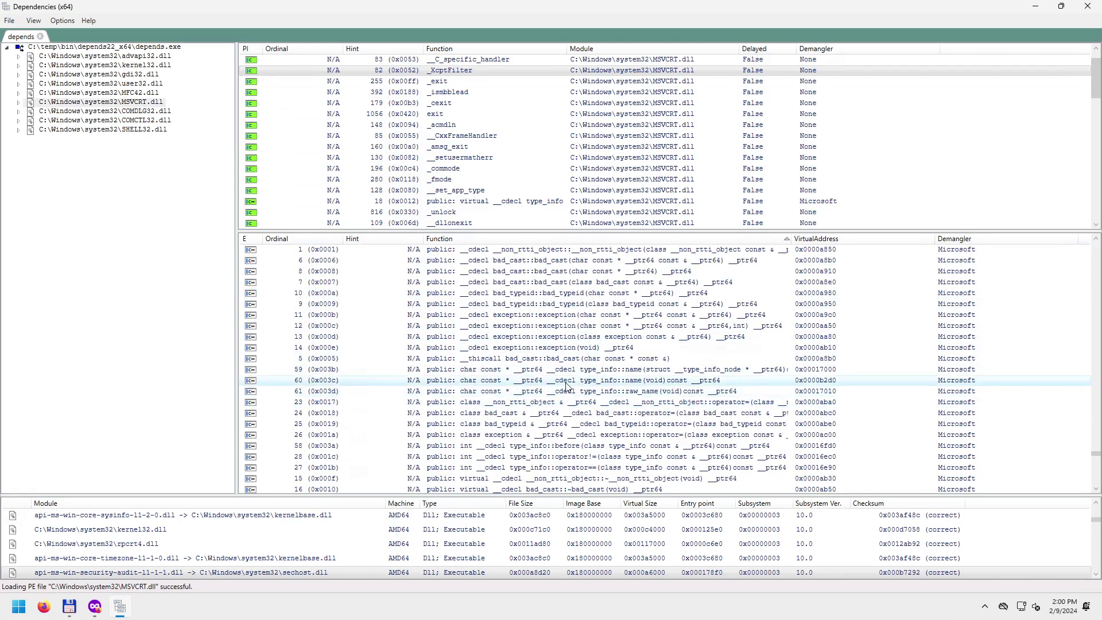
{"action": "scroll", "coordinate": [566, 385], "scroll_direction": "up", "scroll_amount": 3}
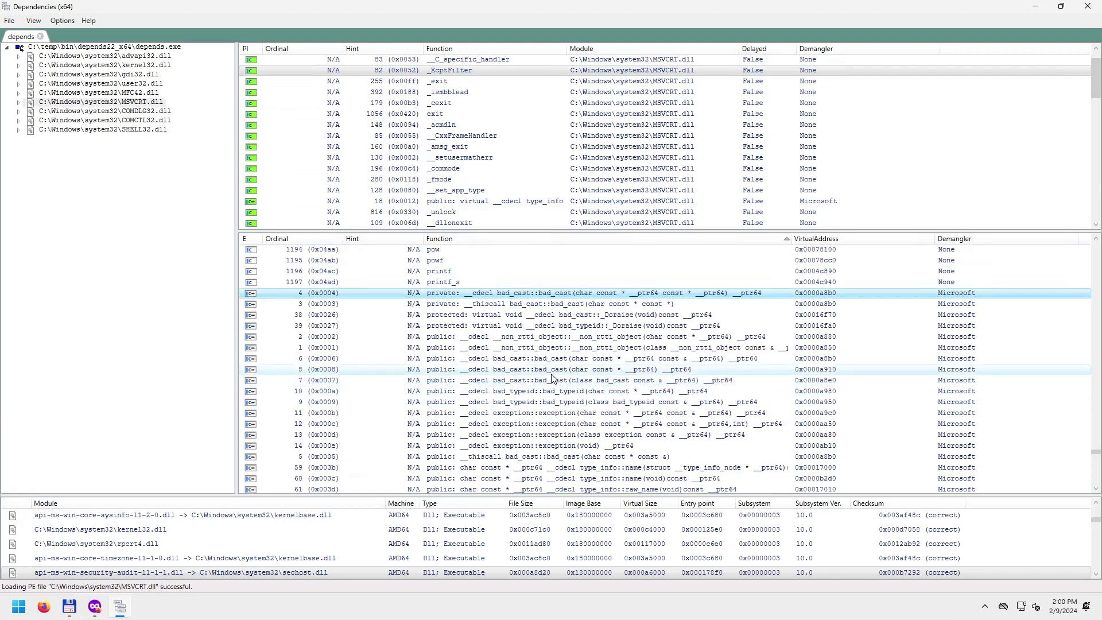
Examine the remaining C++ exports among the C functions, up to operator new, operator delete, terminate and unexpected.
{"action": "scroll", "coordinate": [555, 379], "scroll_direction": "down", "scroll_amount": 8}
{"action": "scroll", "coordinate": [550, 367], "scroll_direction": "down", "scroll_amount": 2}
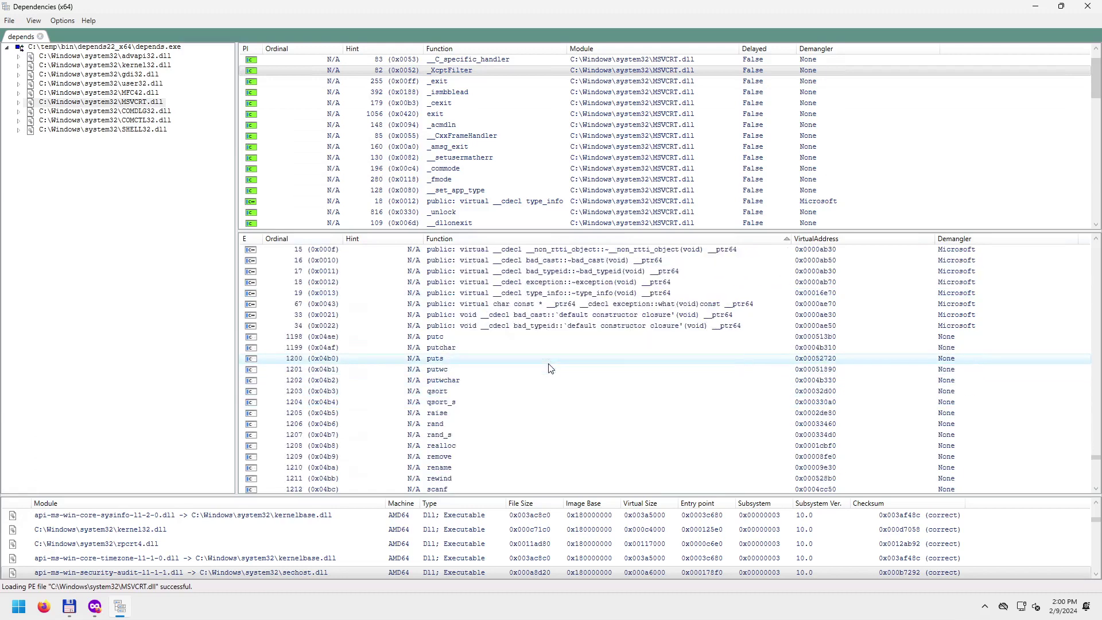
{"action": "scroll", "coordinate": [545, 368], "scroll_direction": "down", "scroll_amount": 2}
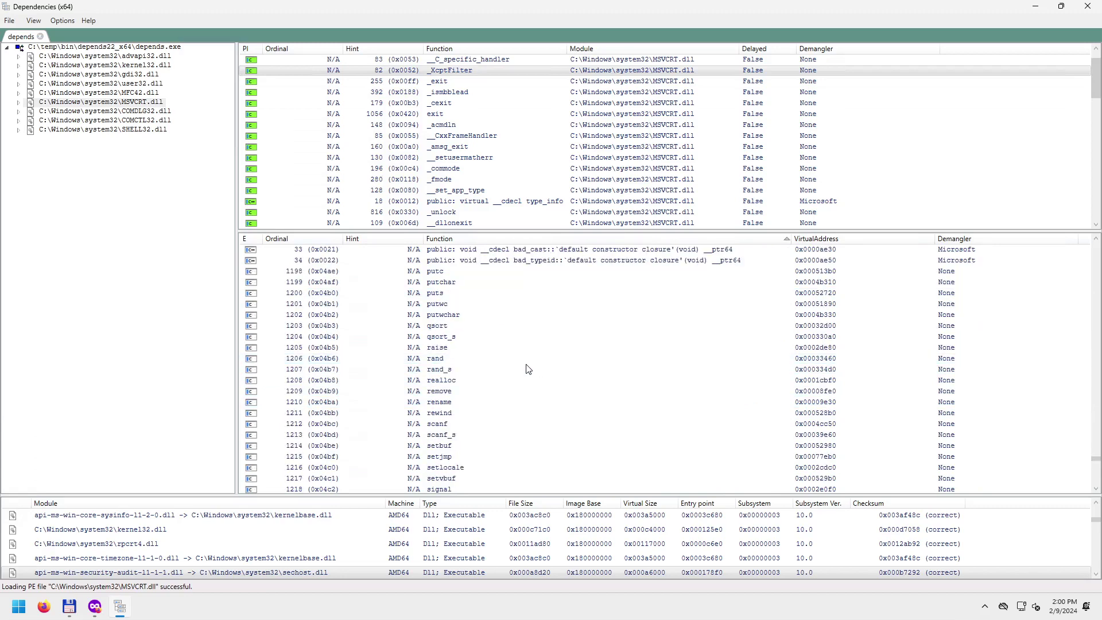
{"action": "scroll", "coordinate": [522, 369], "scroll_direction": "up", "scroll_amount": 7}
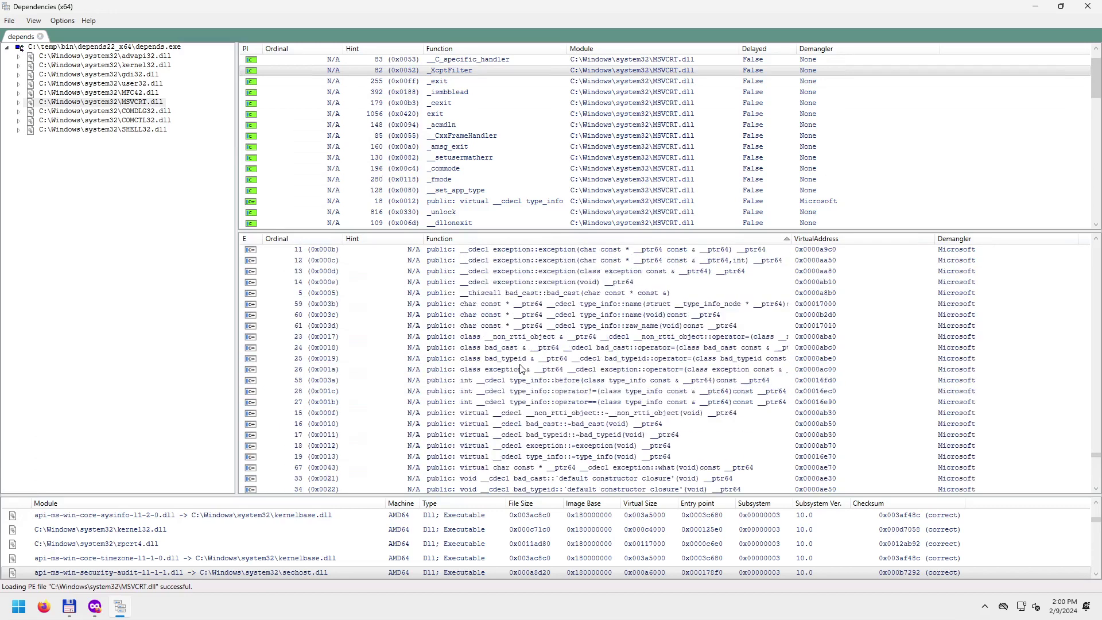
{"action": "scroll", "coordinate": [614, 377], "scroll_direction": "down", "scroll_amount": 20}
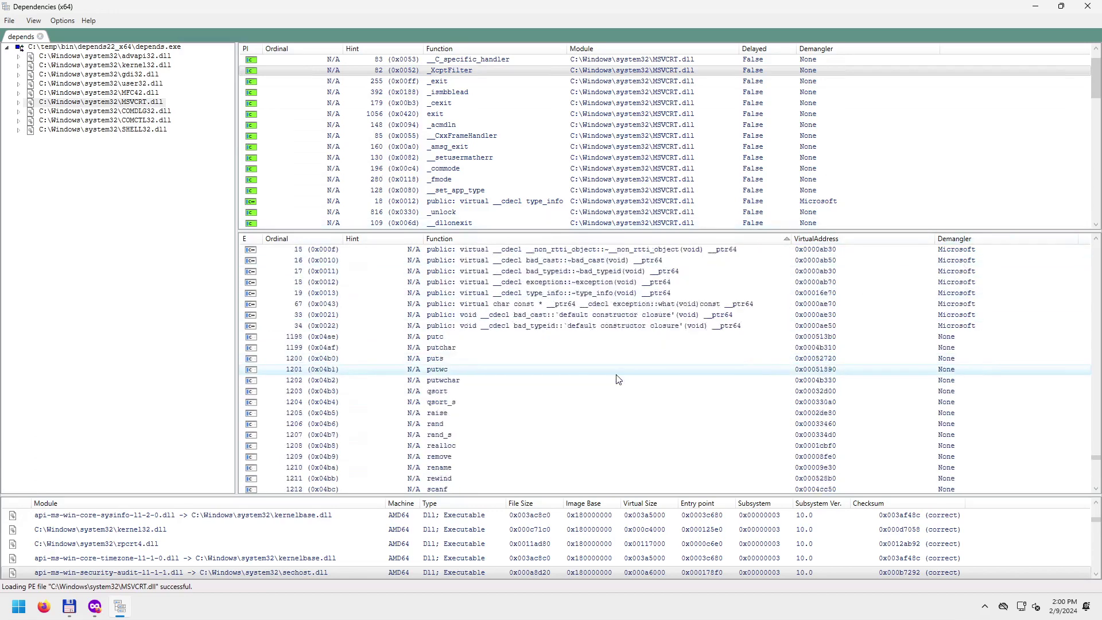
{"action": "scroll", "coordinate": [612, 383], "scroll_direction": "down", "scroll_amount": 13}
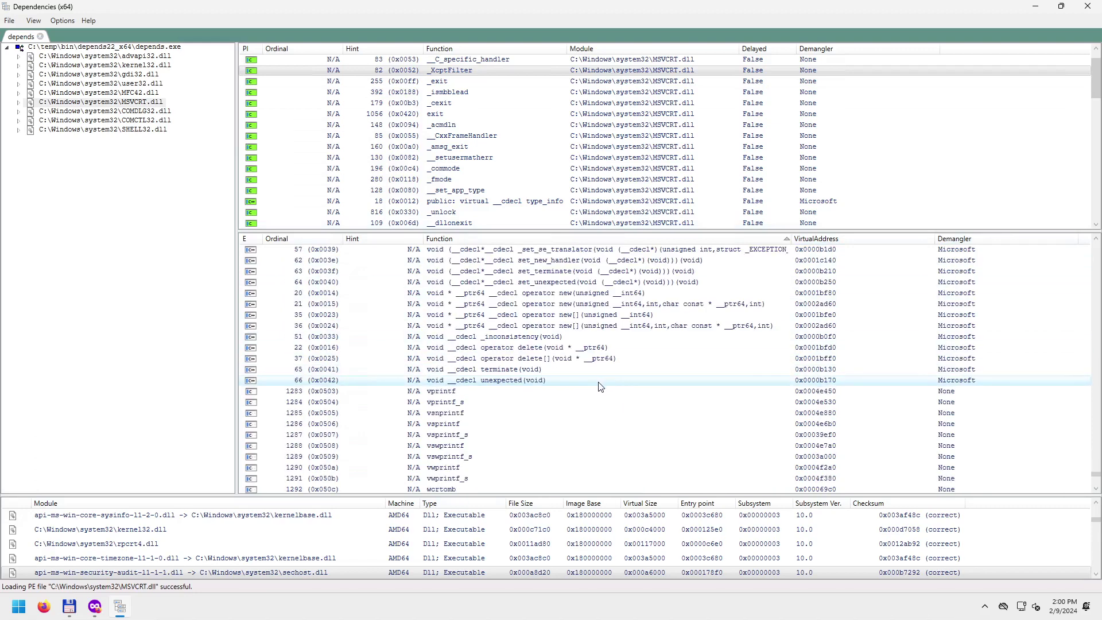
{"action": "scroll", "coordinate": [599, 385], "scroll_direction": "up", "scroll_amount": 2}
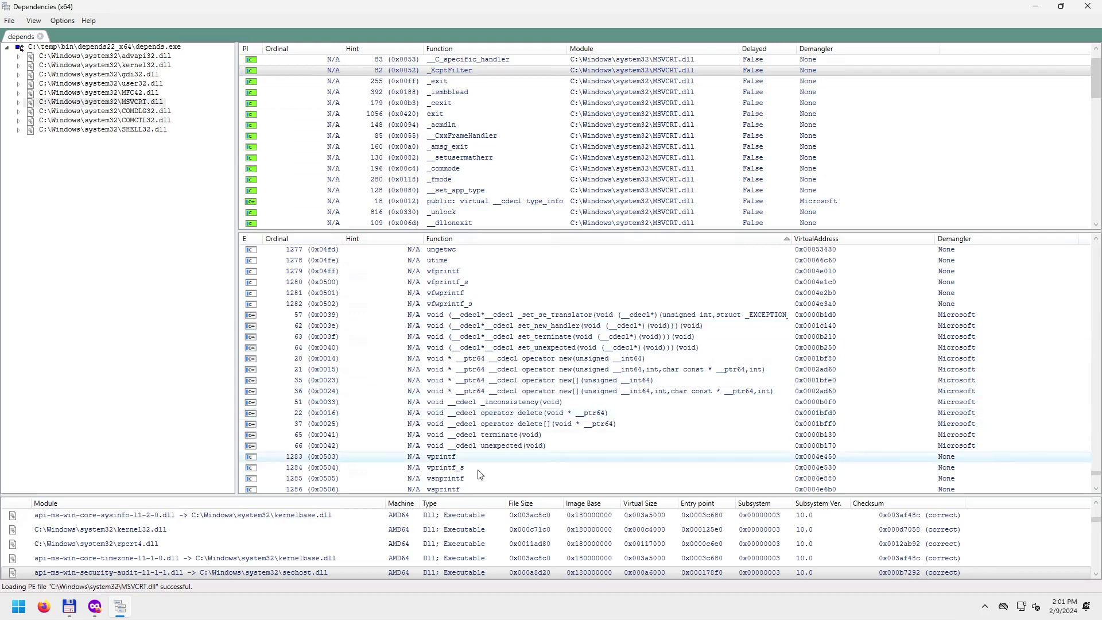
Enlarge the loaded-module list to about half the window height, shrinking the imports and exports lists.
{"action": "left_click", "coordinate": [408, 489]}
{"action": "left_click_drag", "start_coordinate": [409, 495], "coordinate": [412, 251]}
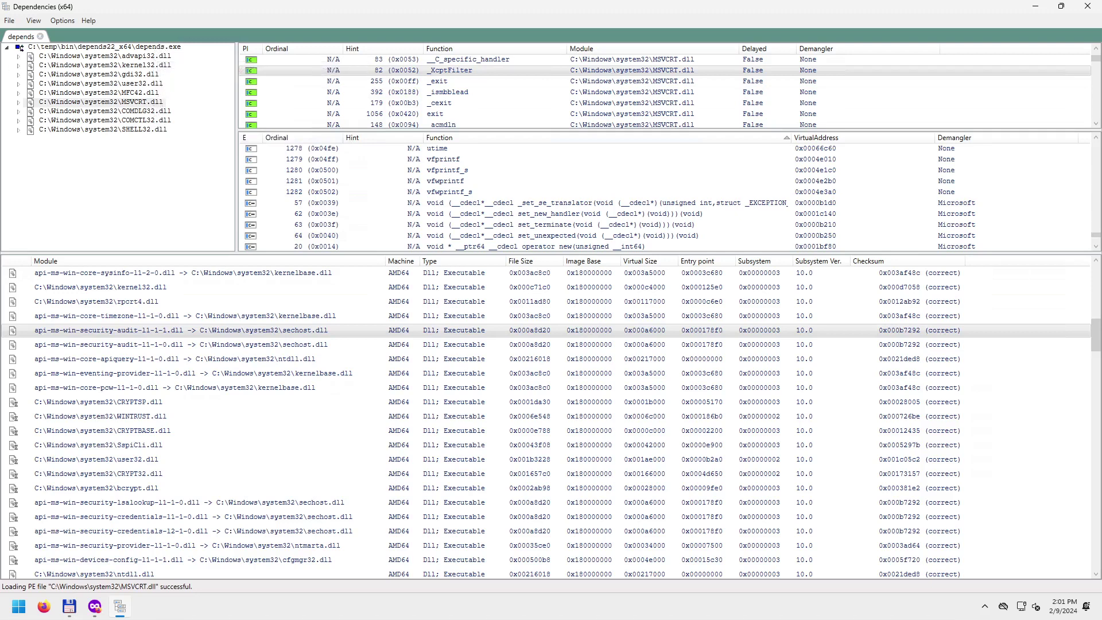
{"action": "left_click", "coordinate": [69, 606]}
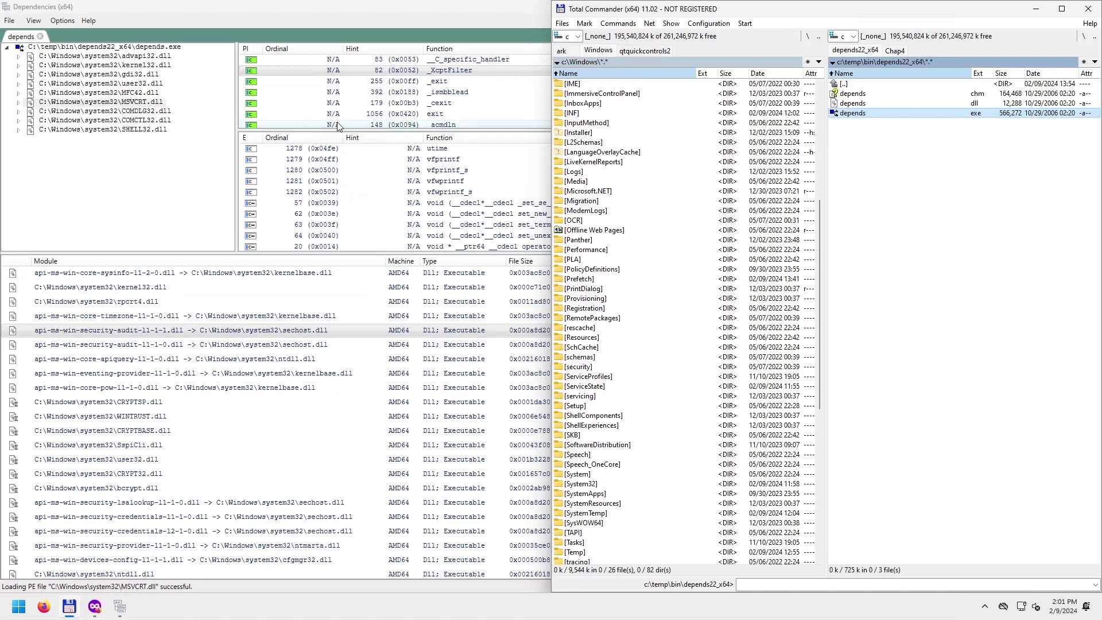
{"action": "left_click", "coordinate": [59, 23]}
{"action": "mouse_move", "coordinate": [35, 24]}
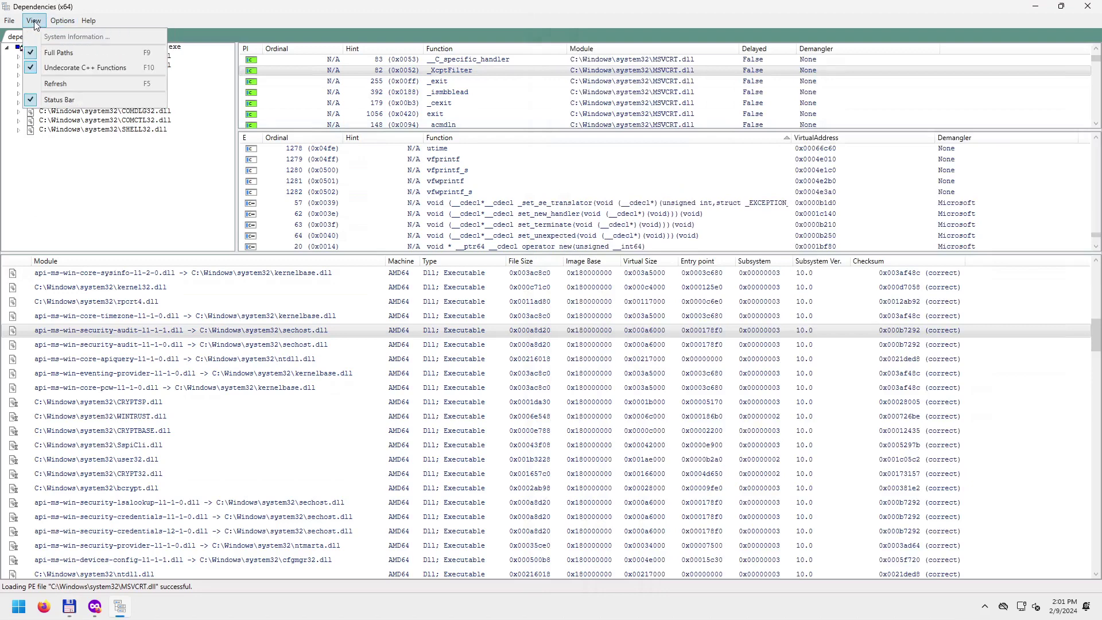
{"action": "left_click", "coordinate": [120, 229]}
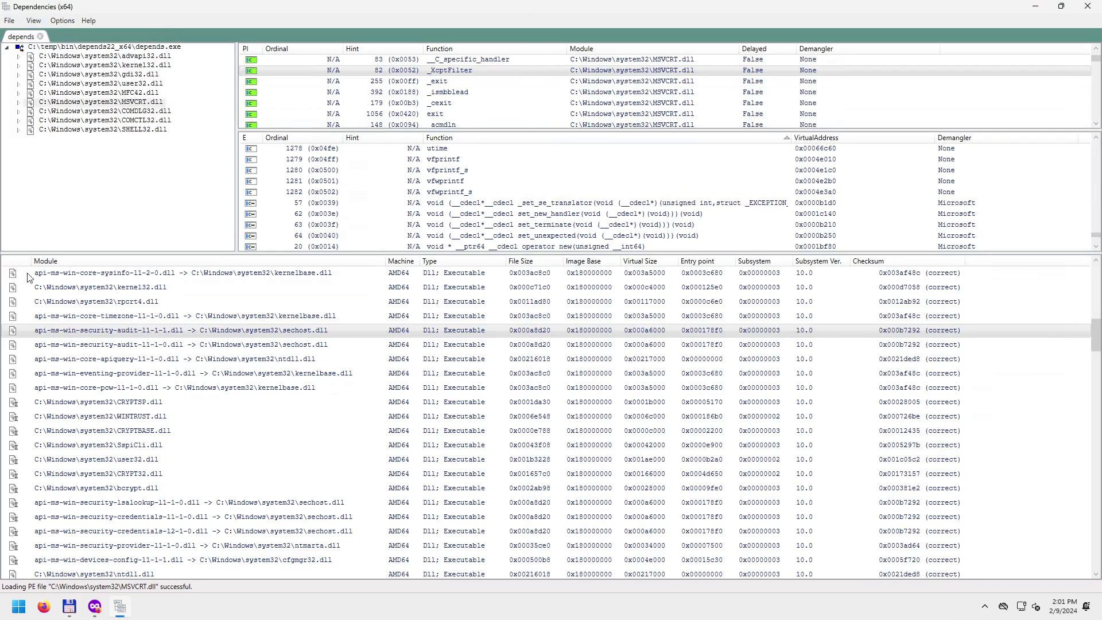
Switch to Total Commander and rename depends.dll in the depends22_x64 folder to depends.dll_.
{"action": "left_click", "coordinate": [64, 613]}
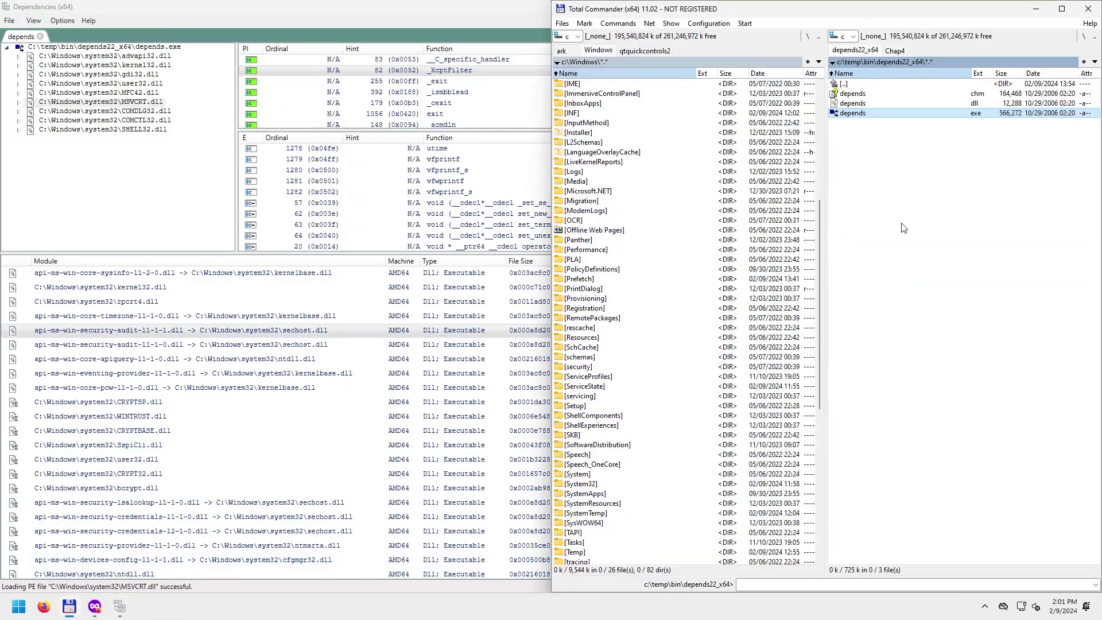
{"action": "left_click", "coordinate": [851, 106]}
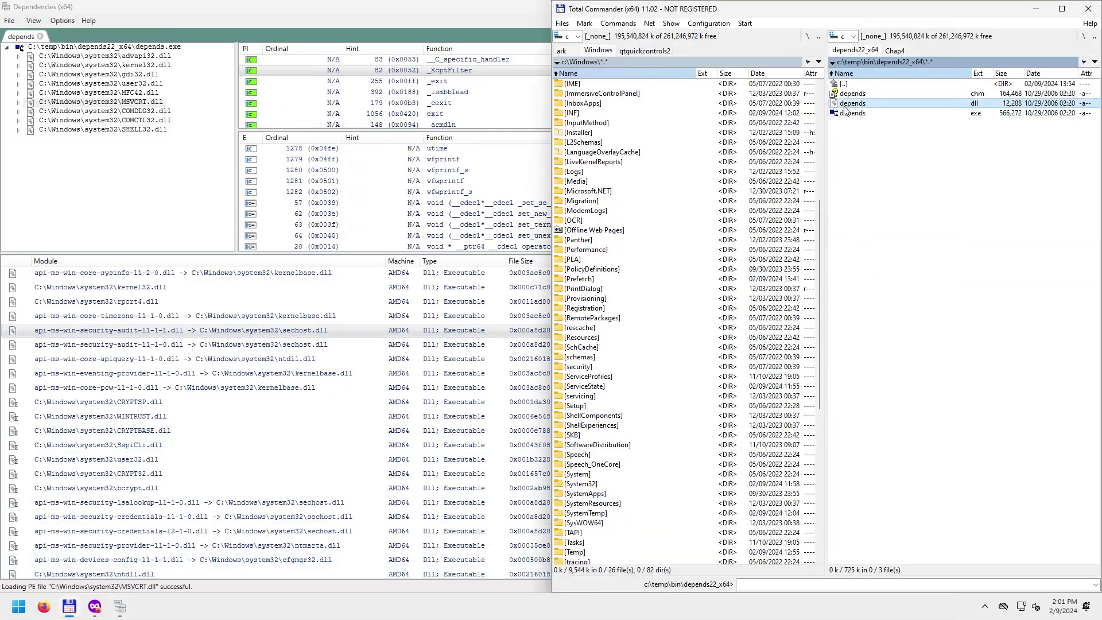
{"action": "left_click", "coordinate": [844, 104]}
{"action": "type", "text": "_"}
{"action": "key", "text": "Return"}
Refresh the depends.exe analysis in Dependencies and snap its window to half the screen beside Total Commander.
{"action": "left_click", "coordinate": [9, 21]}
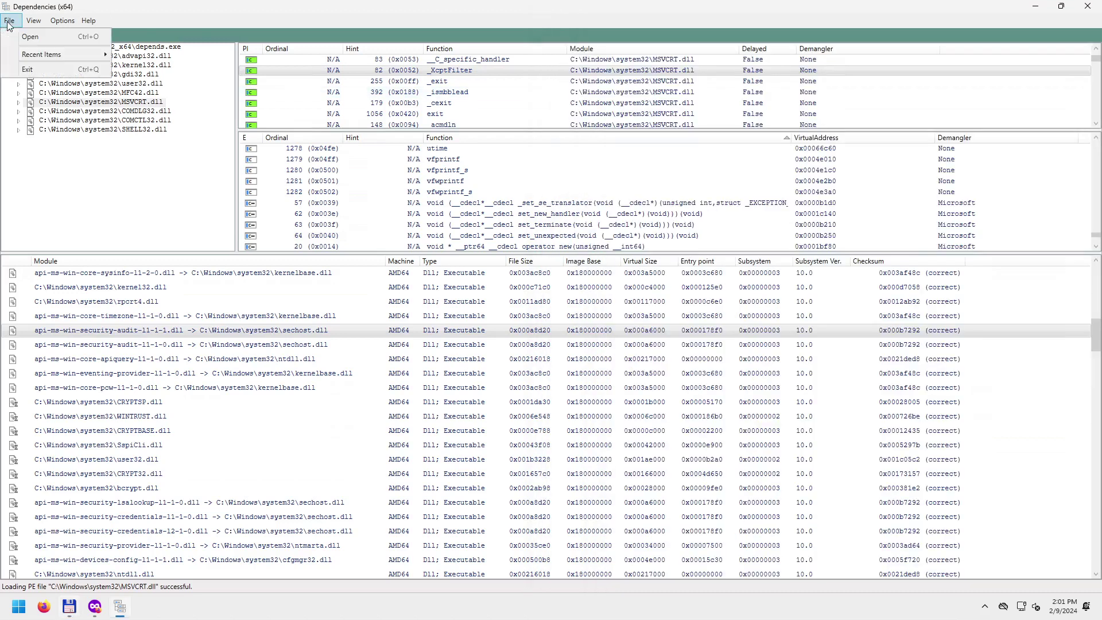
{"action": "left_click", "coordinate": [34, 20]}
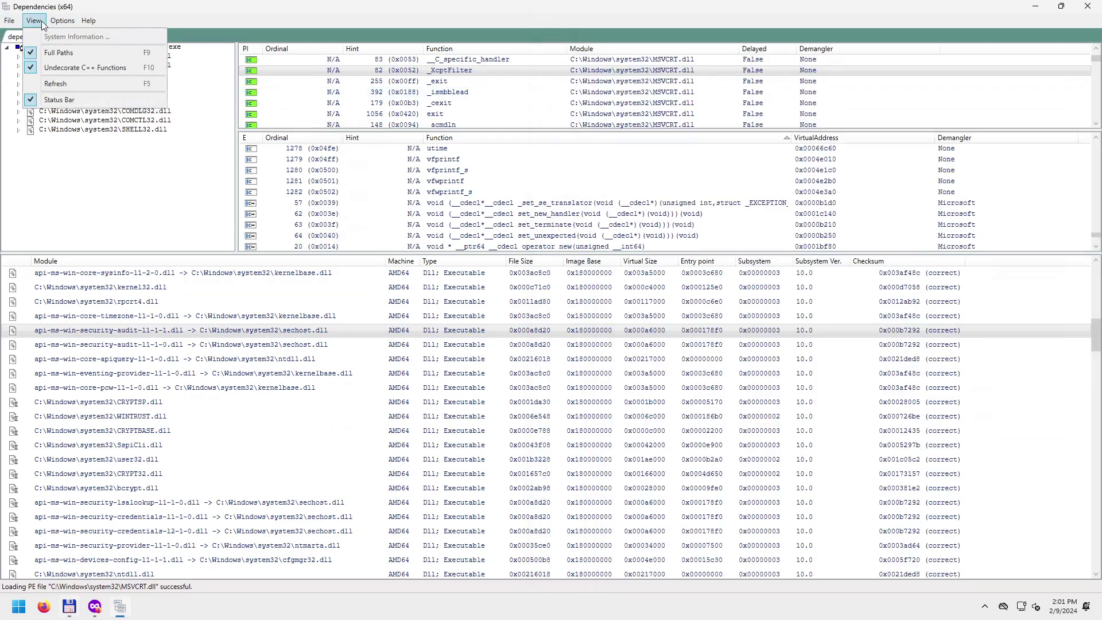
{"action": "left_click", "coordinate": [59, 85]}
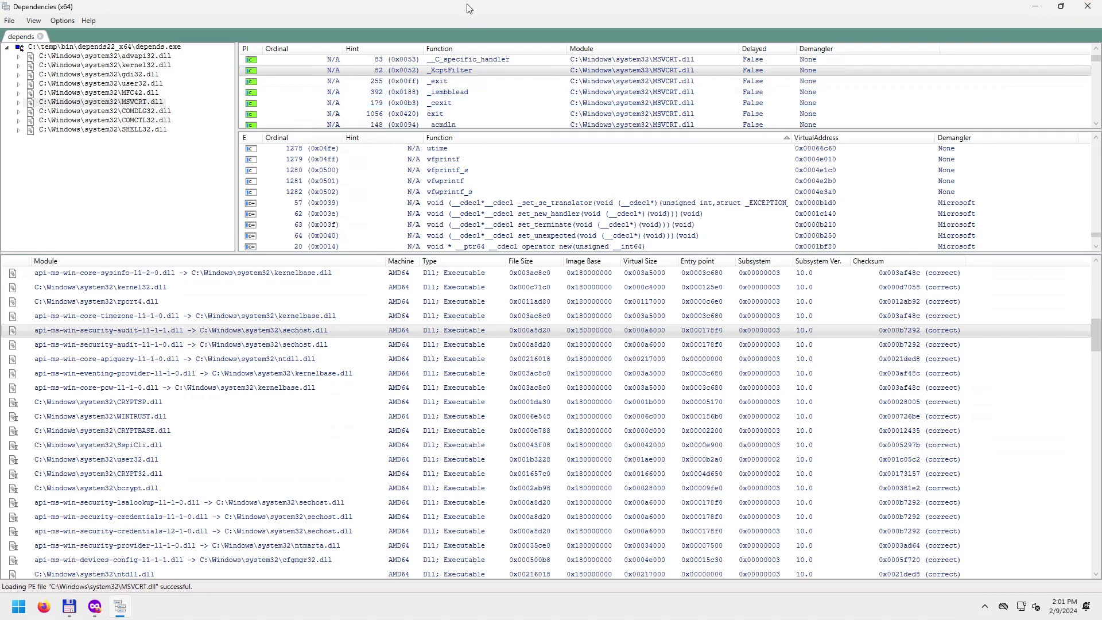
{"action": "left_click_drag", "start_coordinate": [469, 8], "coordinate": [1, 69]}
{"action": "left_click", "coordinate": [850, 196]}
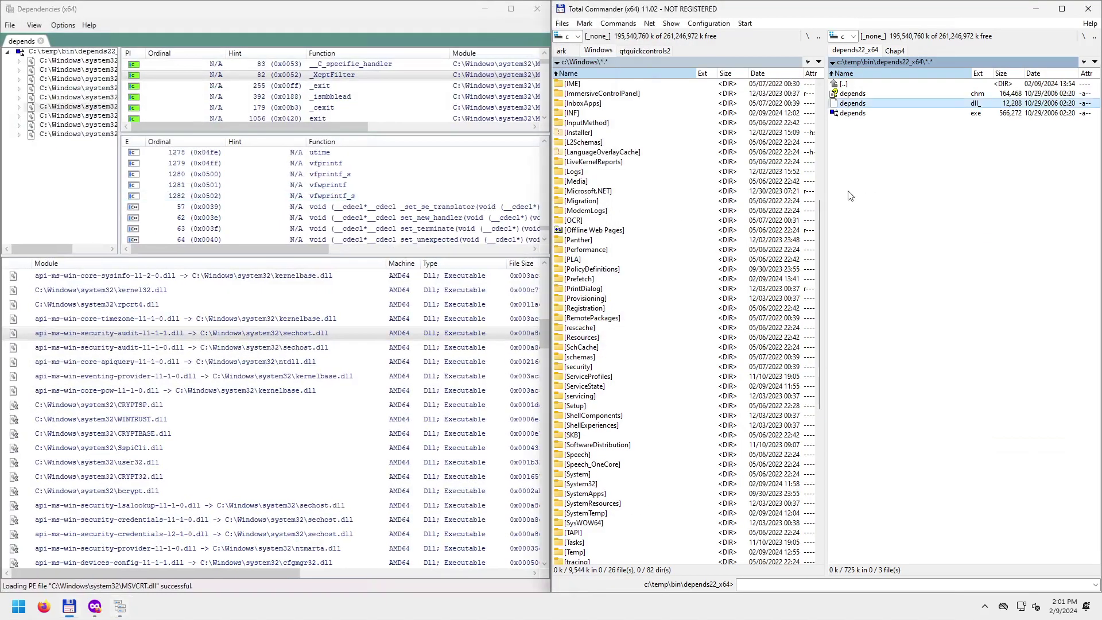
Go to the bin folder of kate-23.08.3-2235-windows-cl-msvc2019-x86_64 in Total Commander and load kate.exe into Dependencies.
{"action": "double_click", "coordinate": [847, 87]}
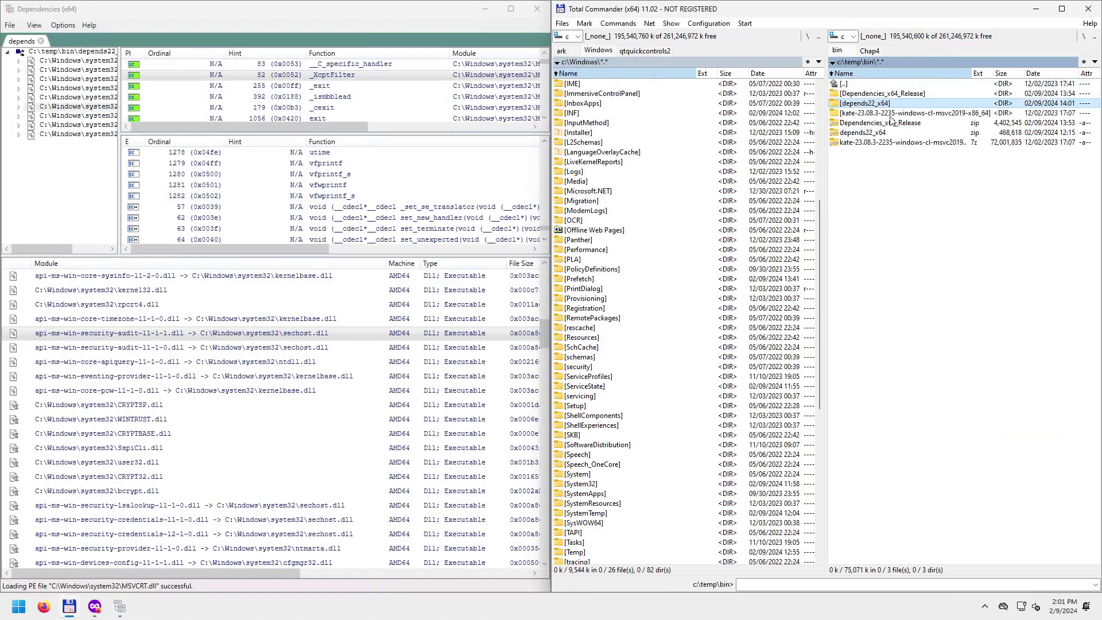
{"action": "double_click", "coordinate": [886, 114]}
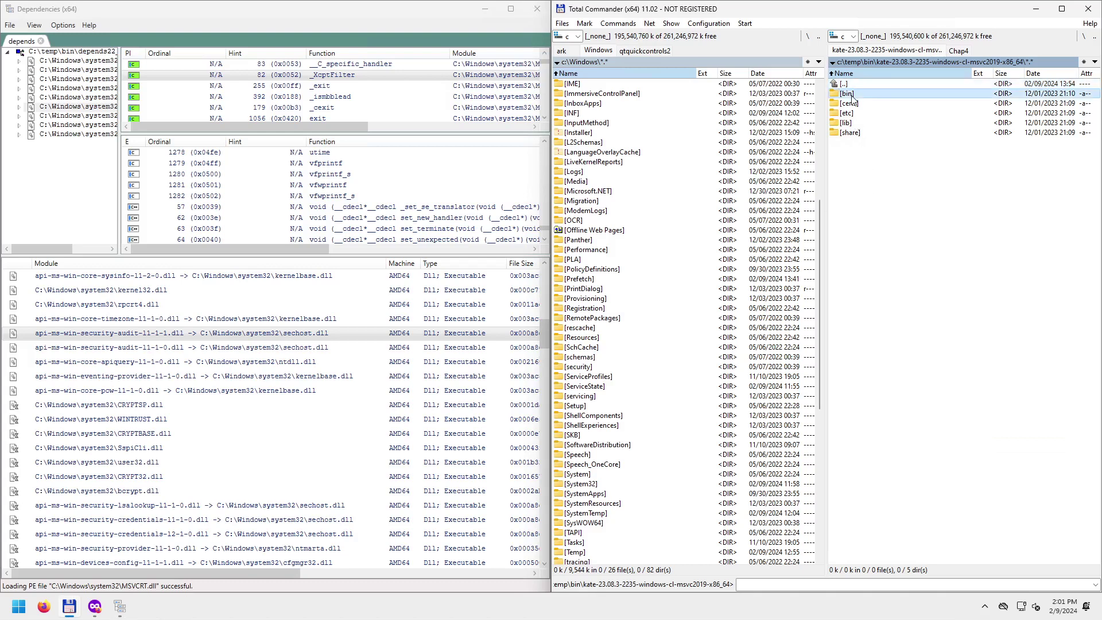
{"action": "double_click", "coordinate": [850, 94]}
{"action": "type", "text": "kate"}
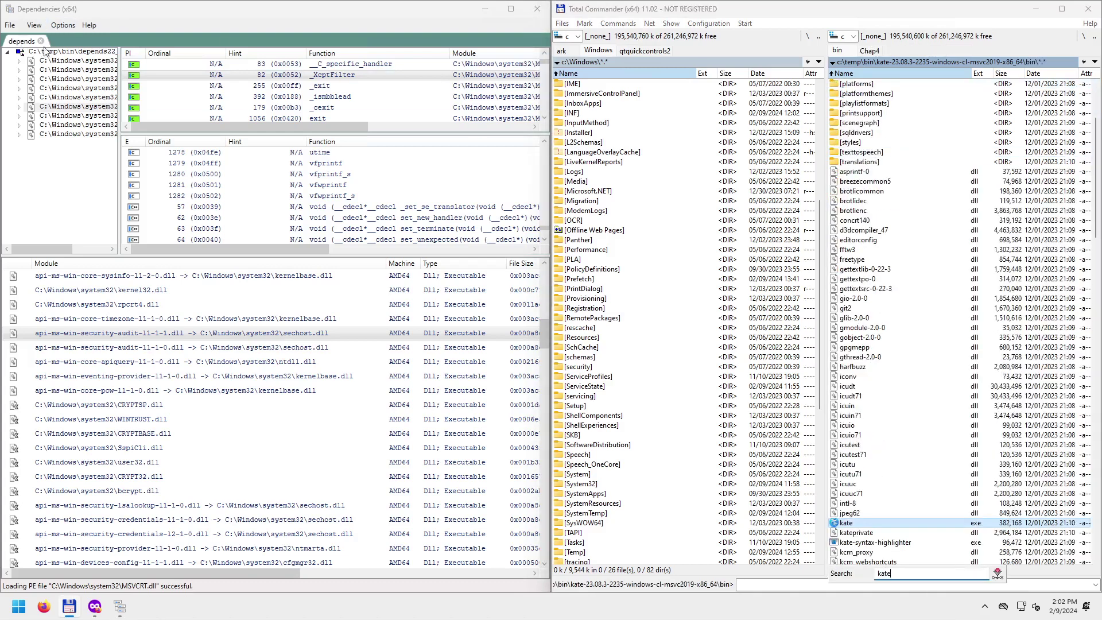
{"action": "left_click", "coordinate": [839, 524]}
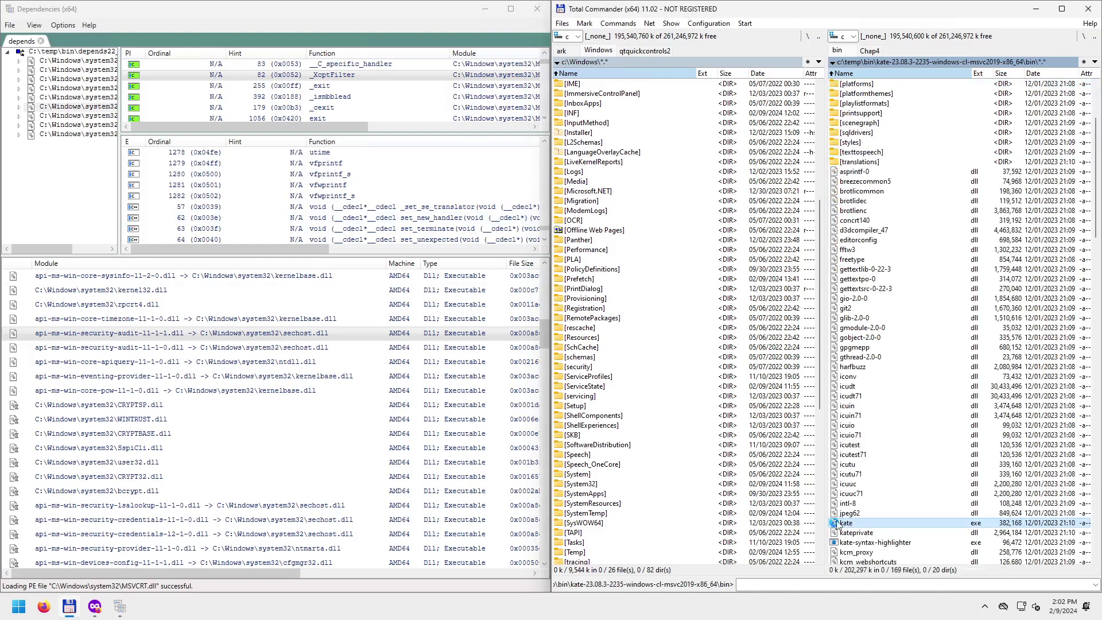
{"action": "left_click_drag", "start_coordinate": [839, 524], "coordinate": [173, 39]}
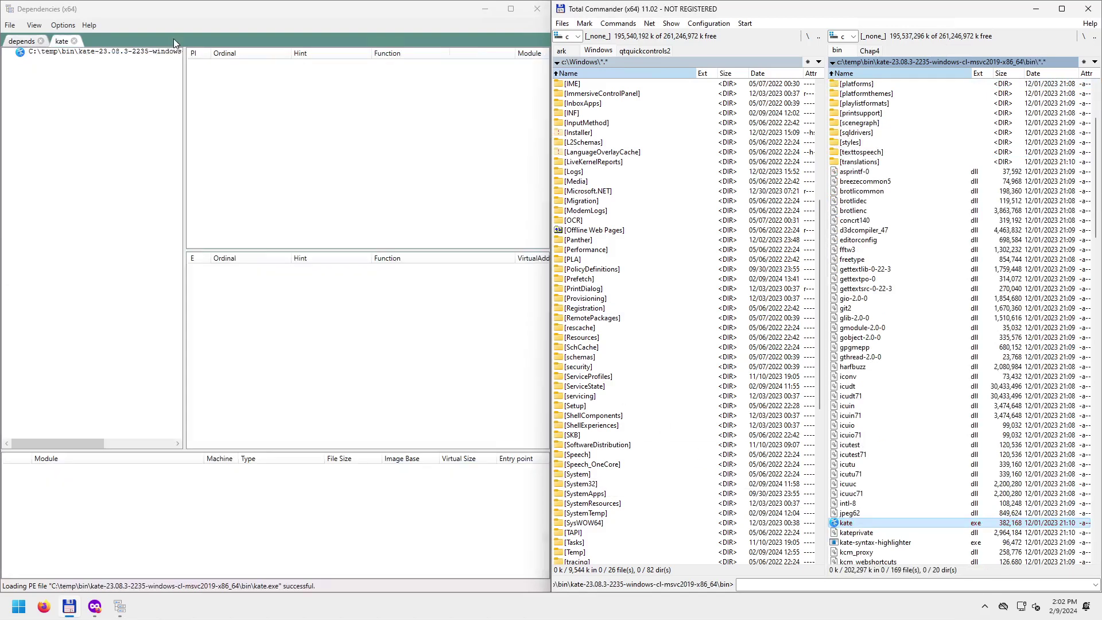
Close the depends analysis and resize kate's panes to show the tree's full paths and more rows of the loaded-module list.
{"action": "left_click", "coordinate": [21, 44]}
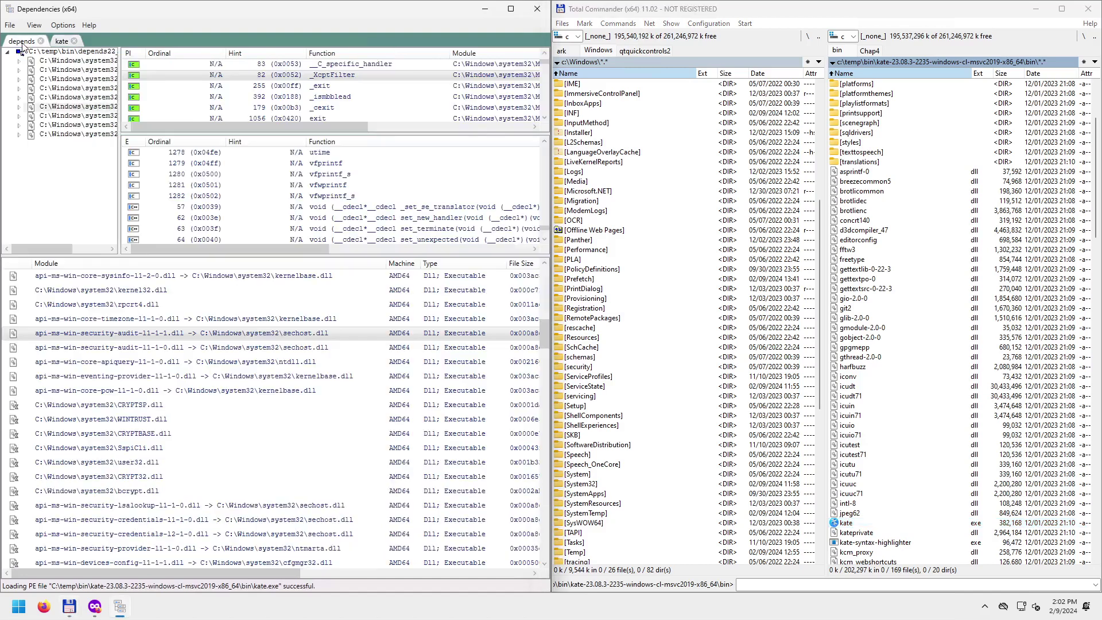
{"action": "left_click", "coordinate": [62, 41]}
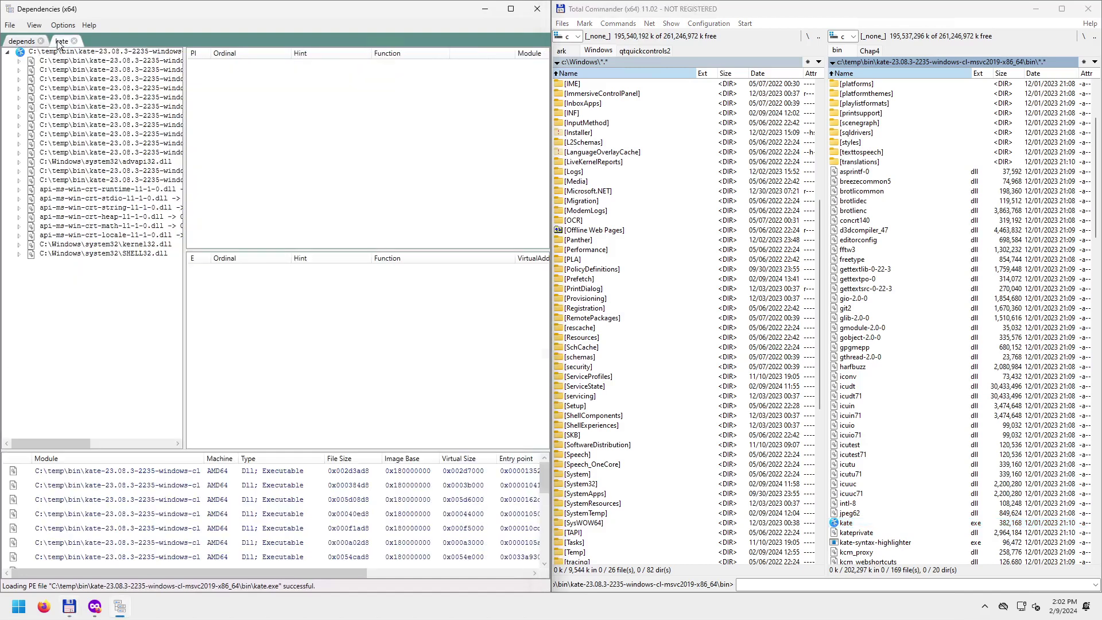
{"action": "left_click", "coordinate": [41, 41]}
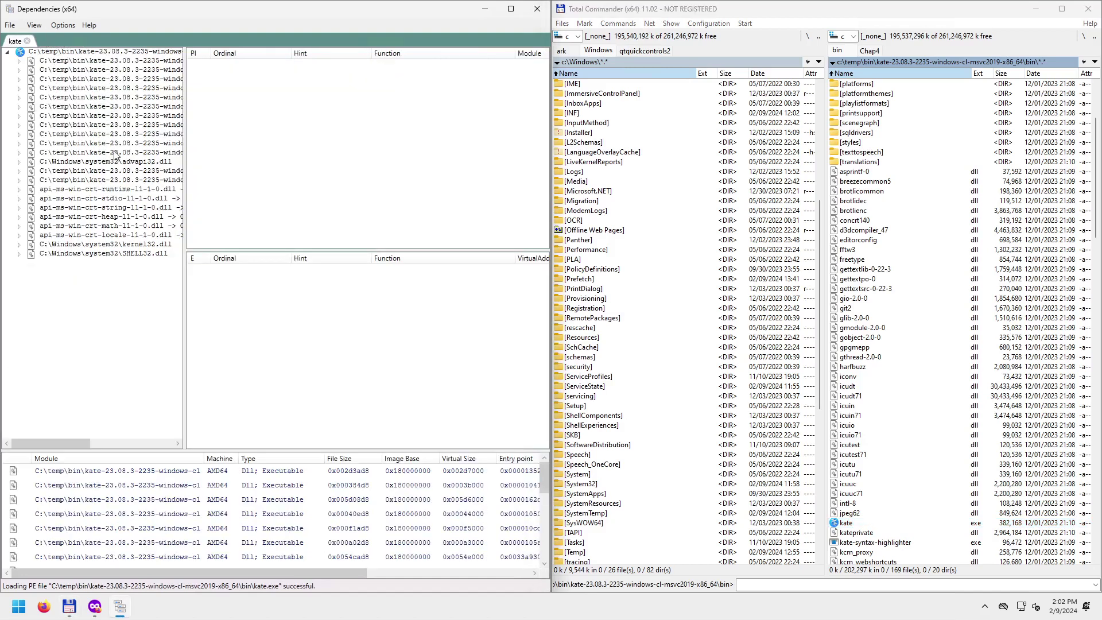
{"action": "left_click_drag", "start_coordinate": [184, 124], "coordinate": [368, 148]}
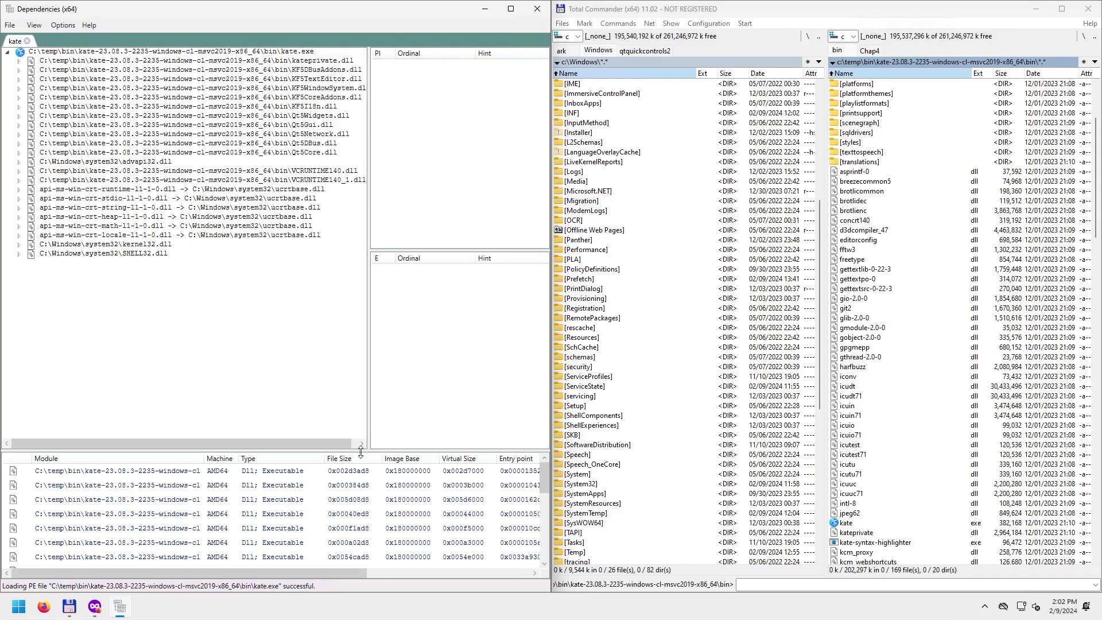
{"action": "left_click_drag", "start_coordinate": [361, 451], "coordinate": [289, 301]}
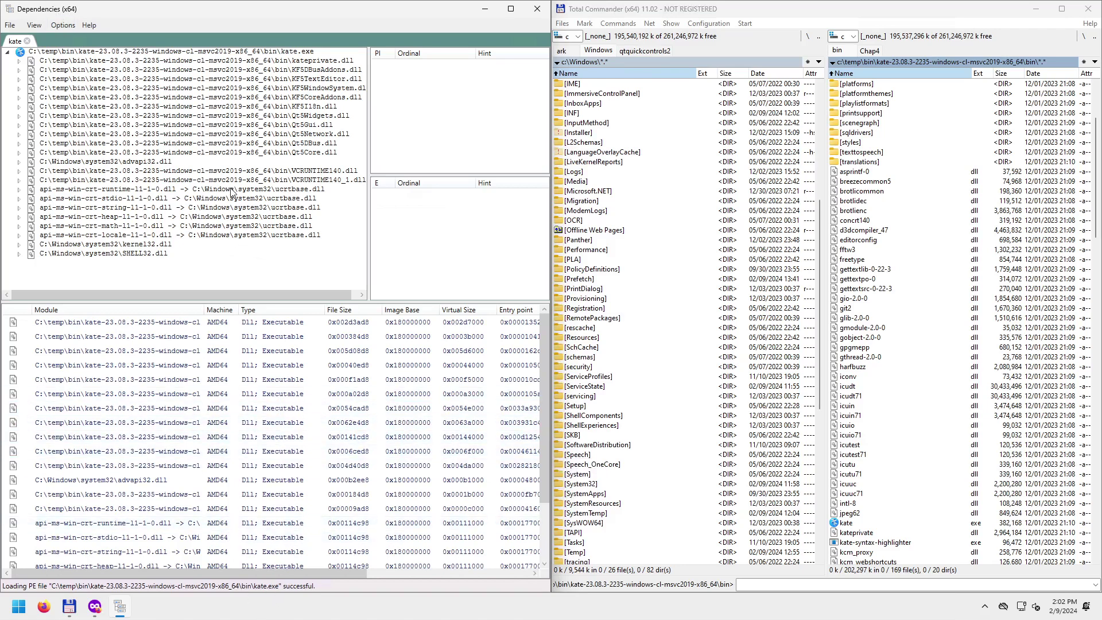
Try to view kateprivate.dll from kate.exe's dependency tree in Peviewer.
{"action": "left_click", "coordinate": [296, 61]}
{"action": "right_click", "coordinate": [295, 63]}
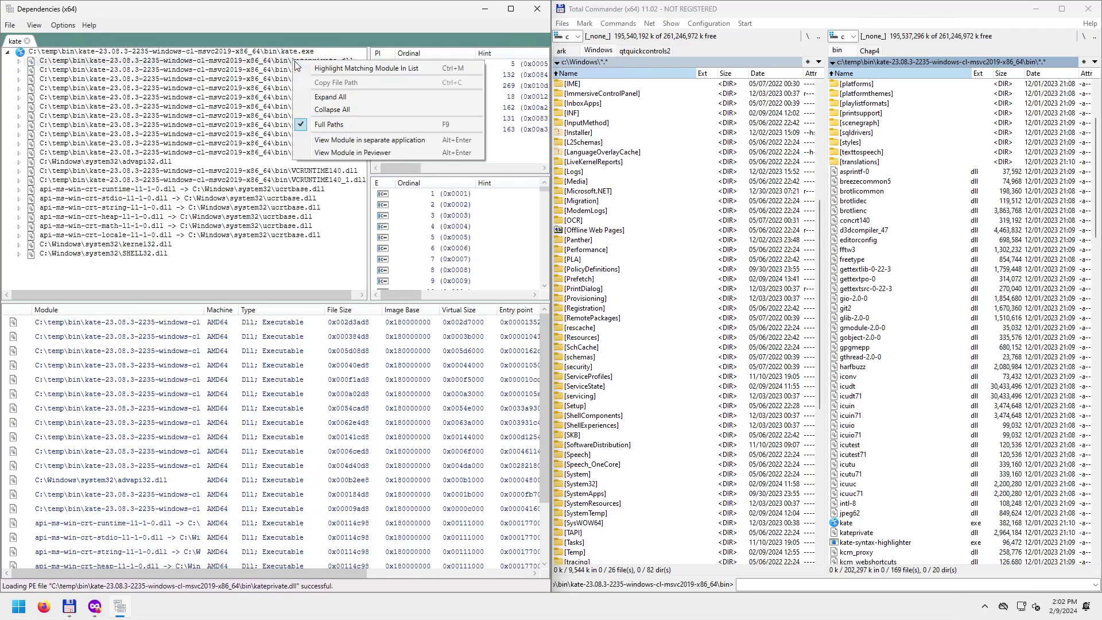
{"action": "left_click", "coordinate": [350, 153]}
{"action": "left_click", "coordinate": [591, 339]}
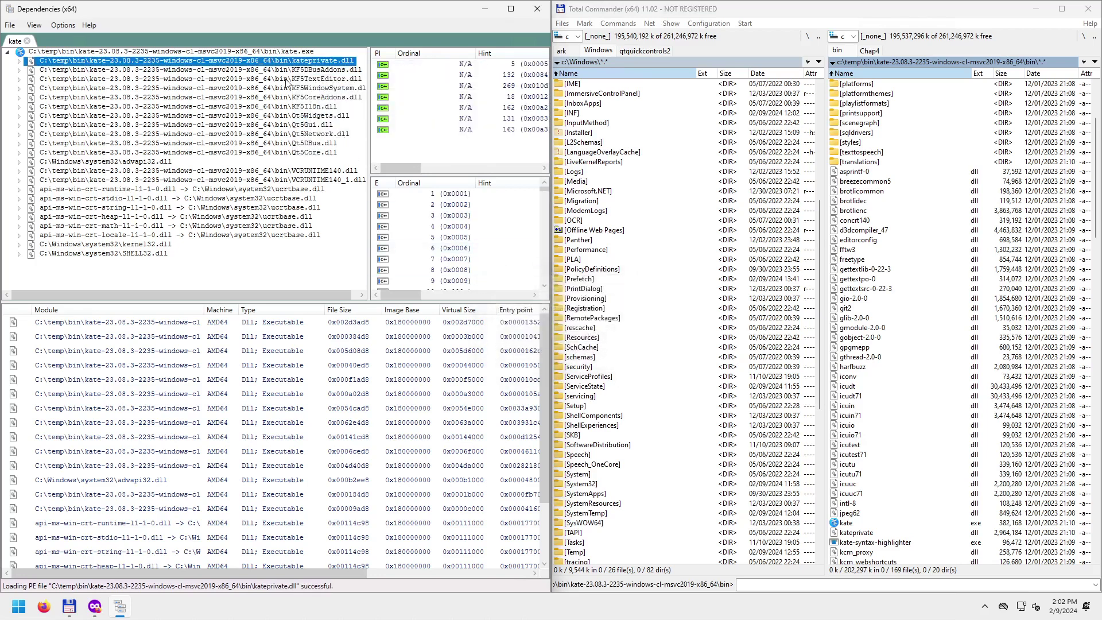
View kateprivate.dll in a separate instance of Dependencies and close that instance.
{"action": "right_click", "coordinate": [295, 63]}
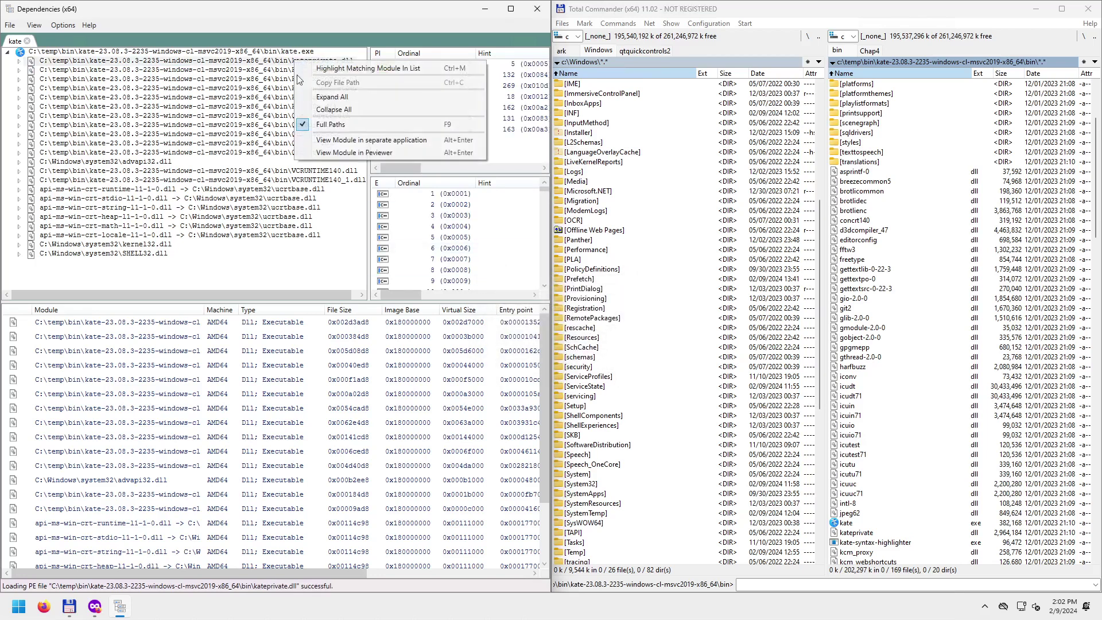
{"action": "left_click", "coordinate": [337, 140]}
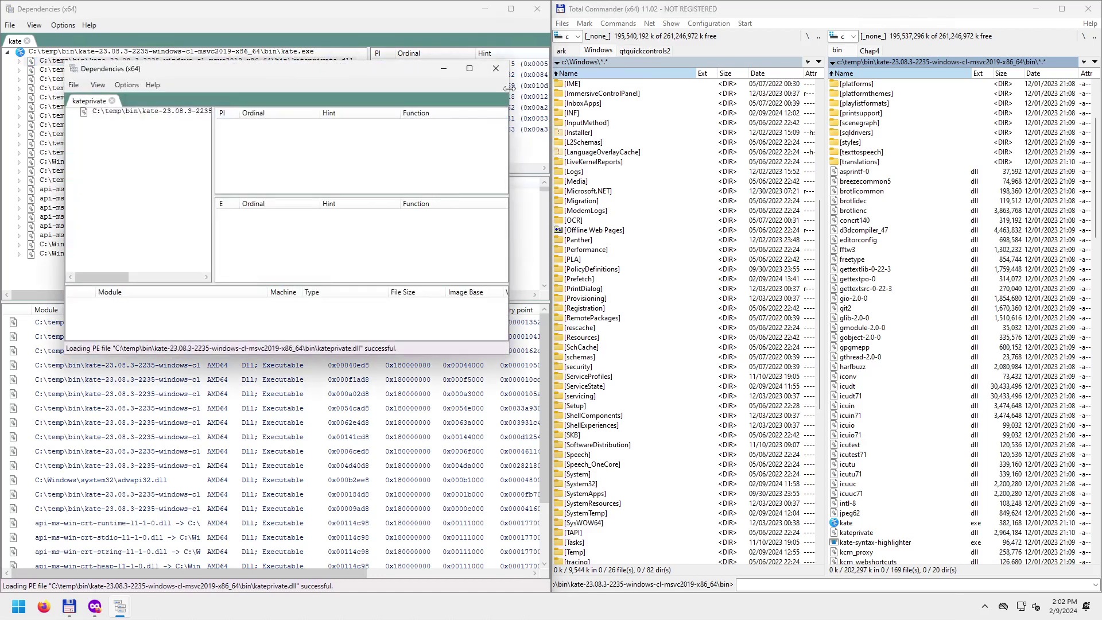
{"action": "left_click", "coordinate": [495, 68]}
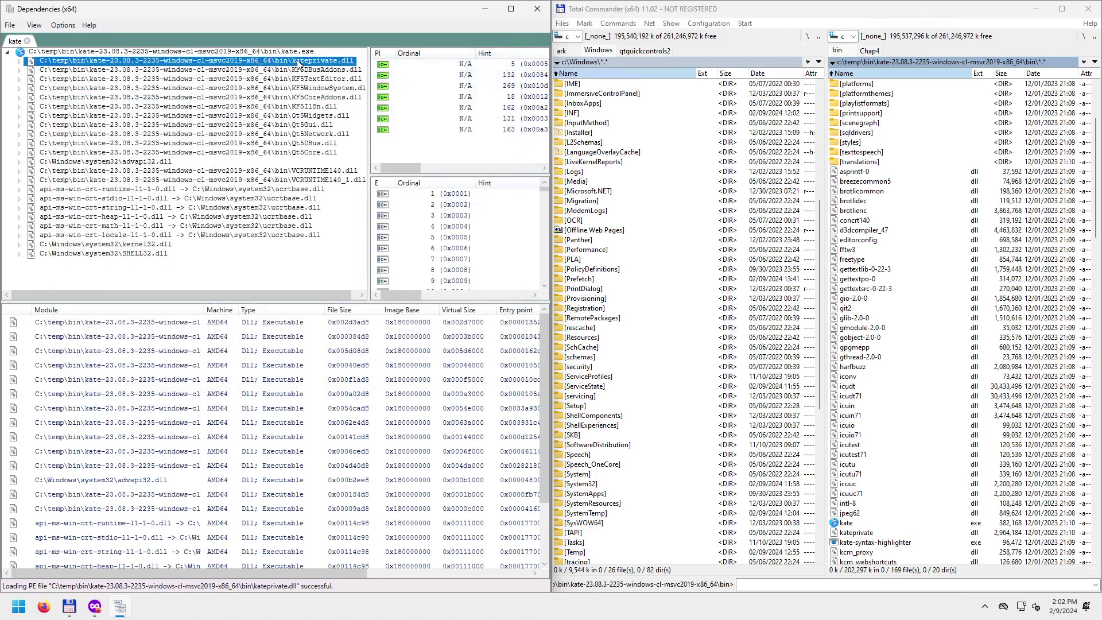
{"action": "right_click", "coordinate": [299, 65]}
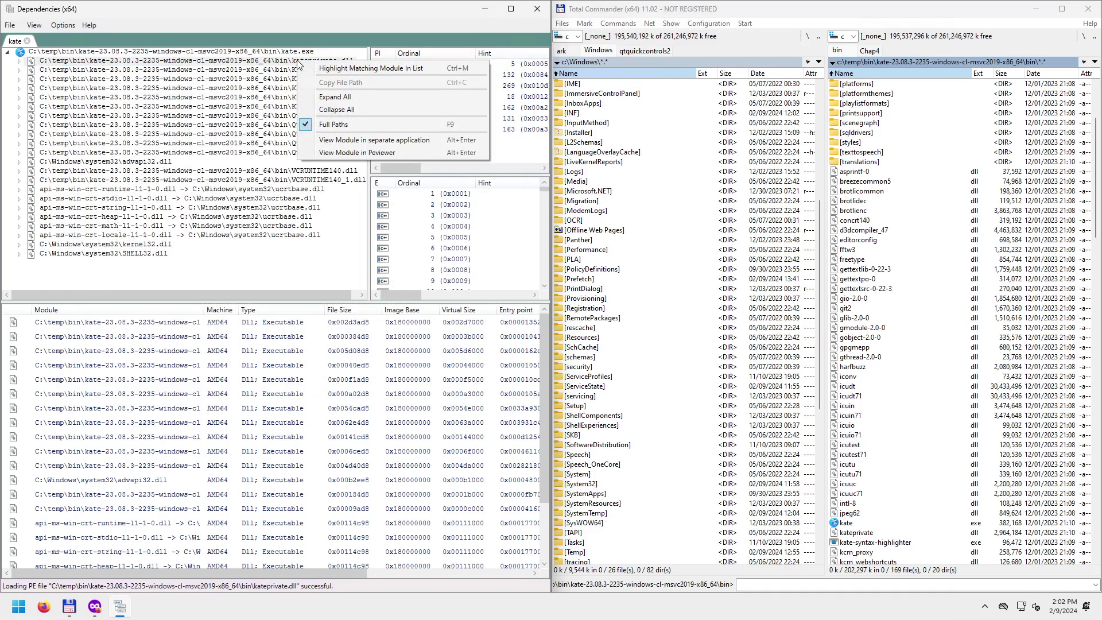
{"action": "left_click", "coordinate": [335, 39]}
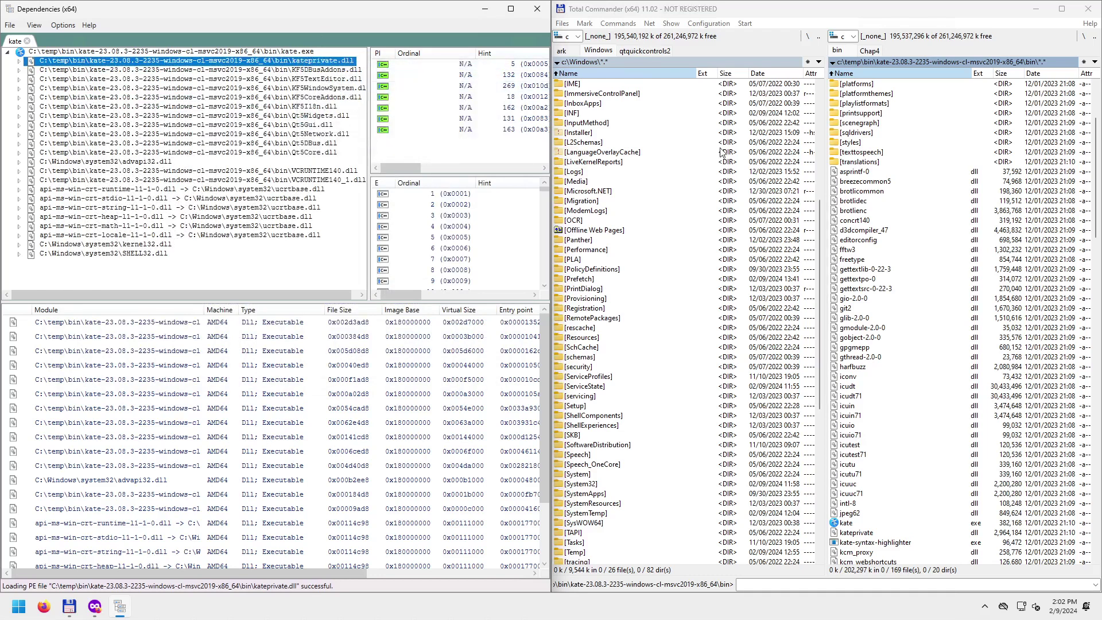
{"action": "right_click", "coordinate": [316, 64]}
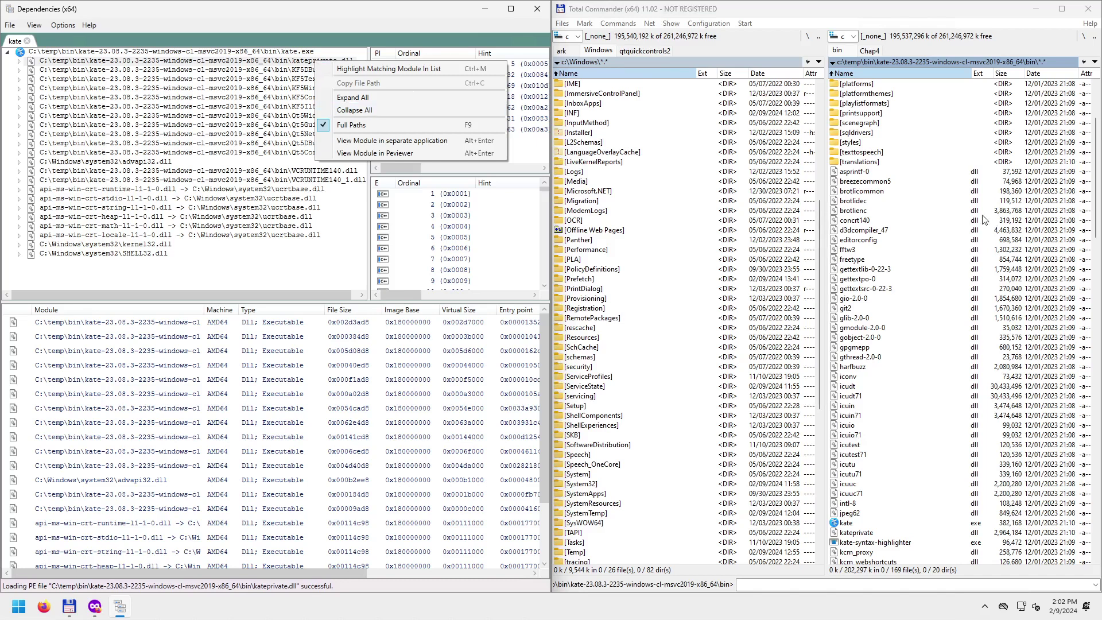
Switch to Total Commander and rename kateprivate.dll in Kate's bin folder to kateprivate.dll_.
{"action": "left_click", "coordinate": [915, 194]}
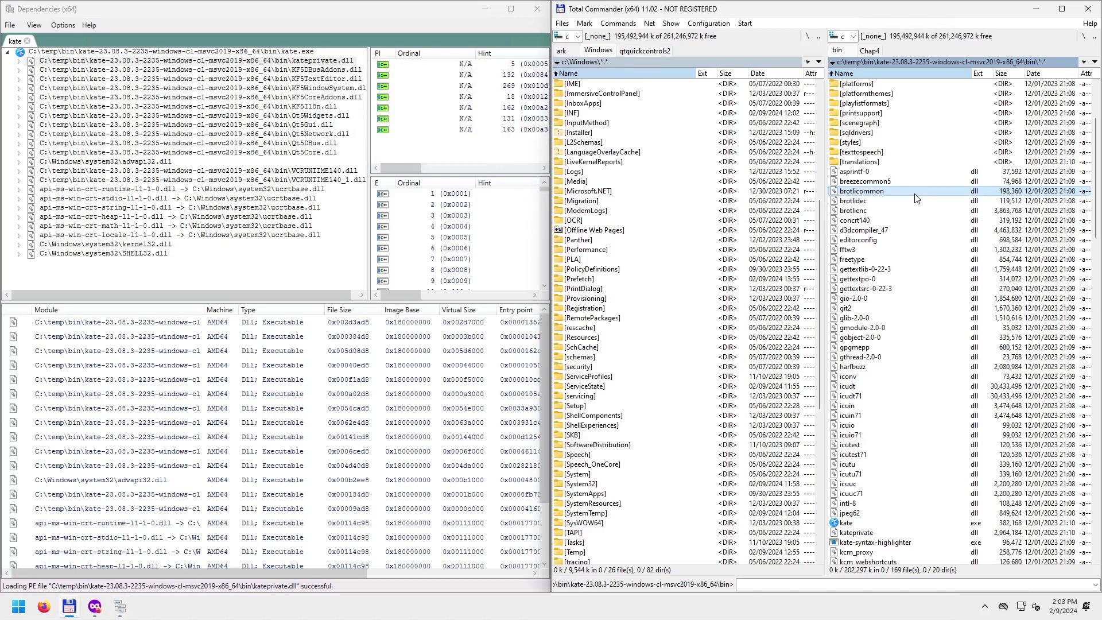
{"action": "type", "text": "kate"}
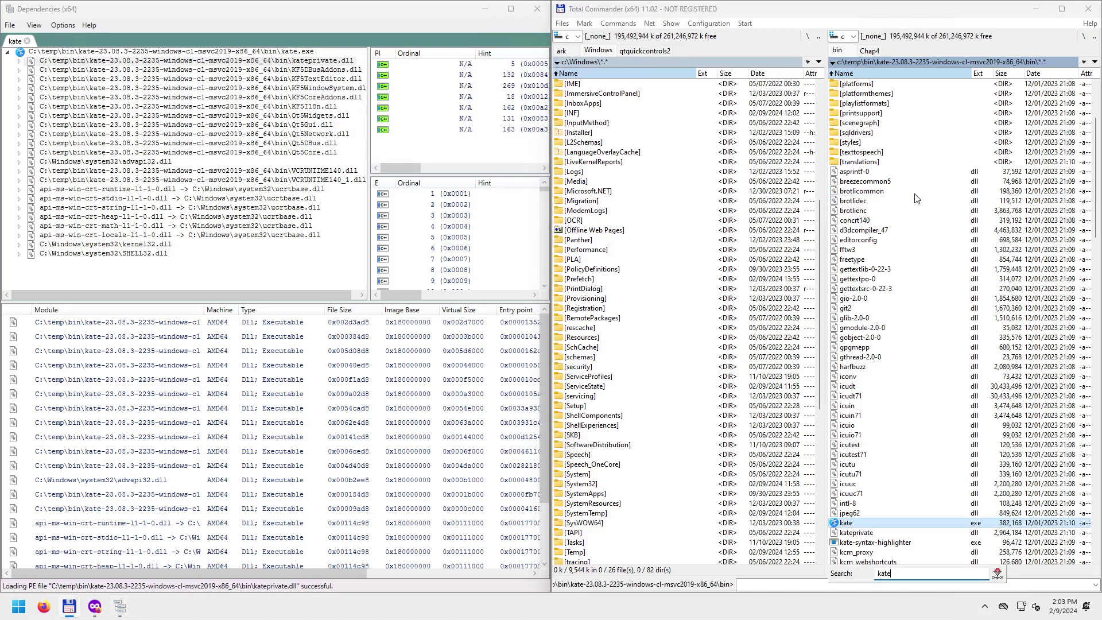
{"action": "key", "text": "Down"}
{"action": "key", "text": "shift+F6"}
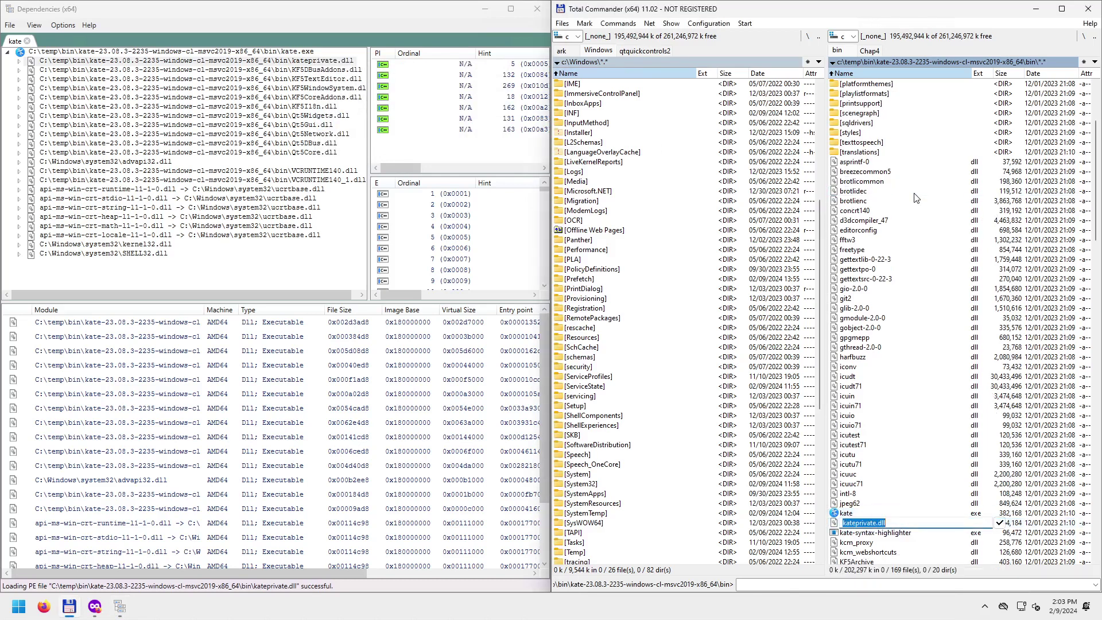
{"action": "key", "text": "End"}
{"action": "type", "text": "_"}
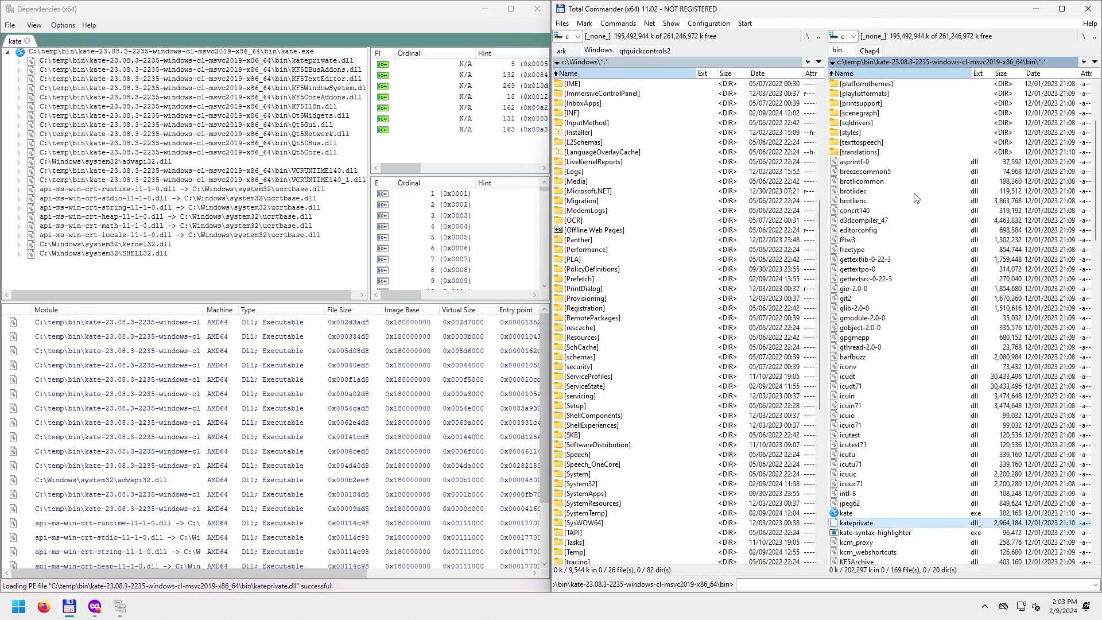
Close the kate analysis in Dependencies and load kate.exe again from Total Commander.
{"action": "left_click", "coordinate": [53, 27]}
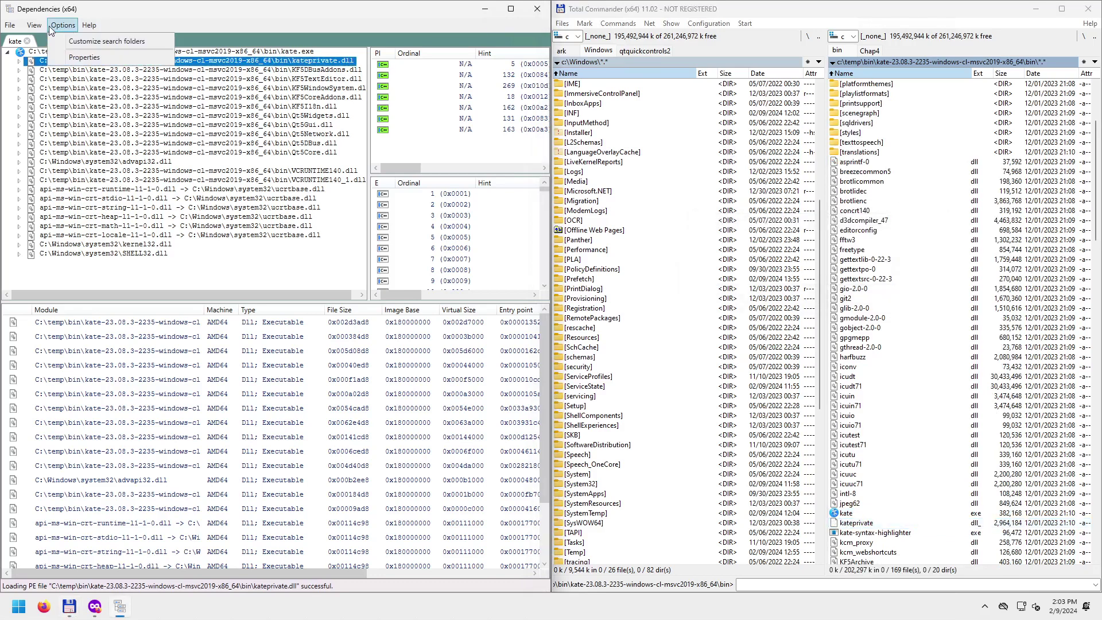
{"action": "left_click", "coordinate": [46, 87]}
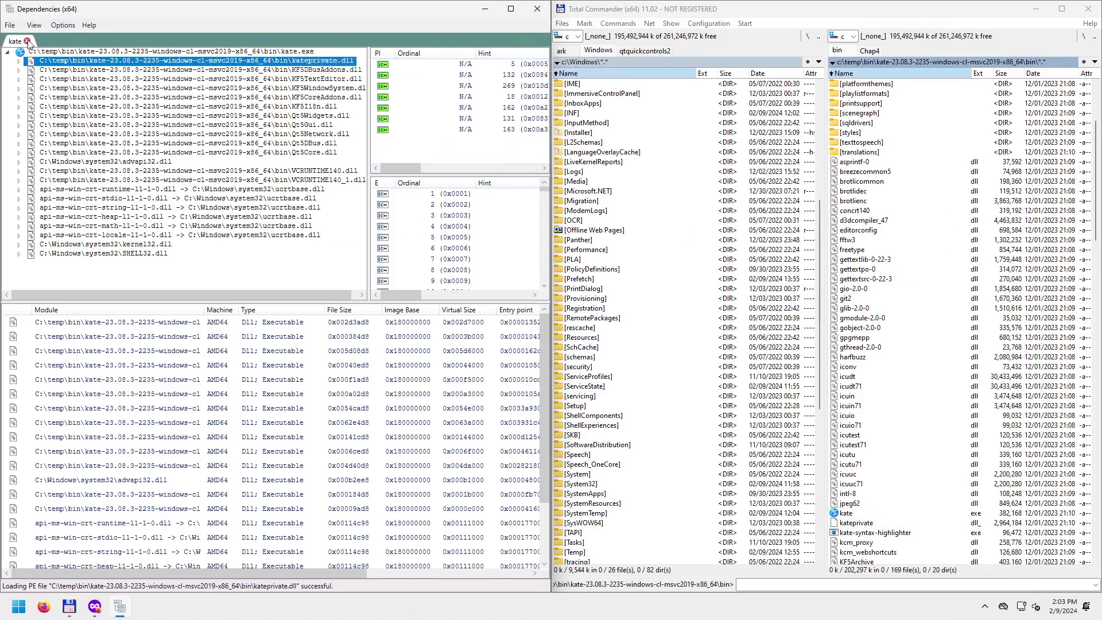
{"action": "left_click", "coordinate": [27, 40]}
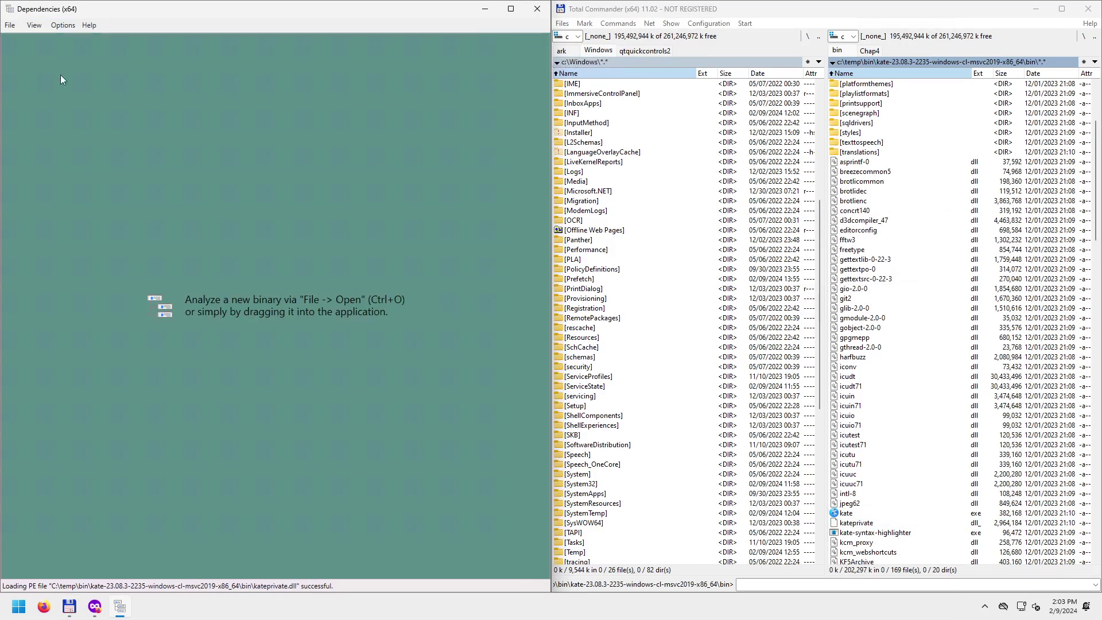
{"action": "left_click", "coordinate": [844, 517]}
{"action": "left_click_drag", "start_coordinate": [821, 510], "coordinate": [280, 237]}
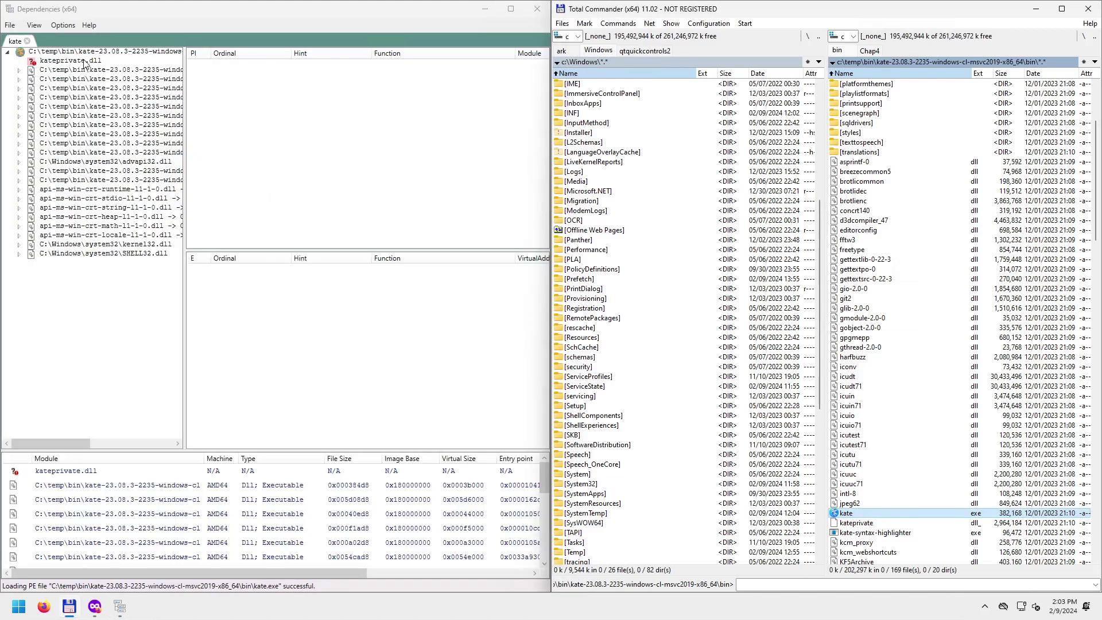
Refresh the kate.exe analysis and select the missing kateprivate.dll in the dependency tree to list its imported functions.
{"action": "left_click", "coordinate": [34, 25]}
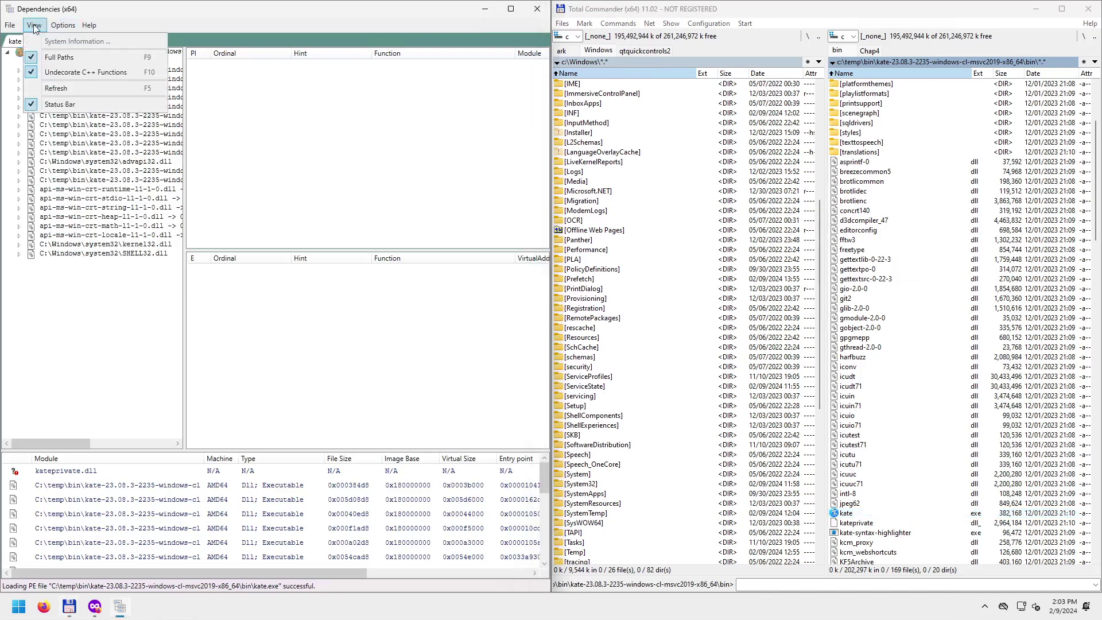
{"action": "left_click", "coordinate": [108, 87]}
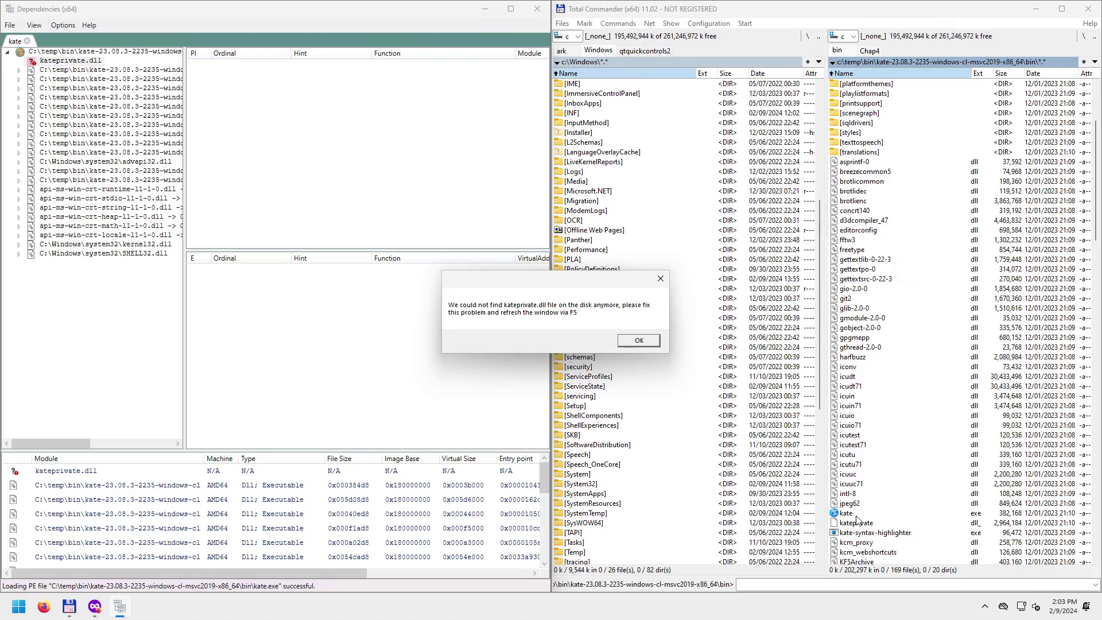
{"action": "left_click", "coordinate": [638, 341]}
{"action": "left_click", "coordinate": [465, 70]}
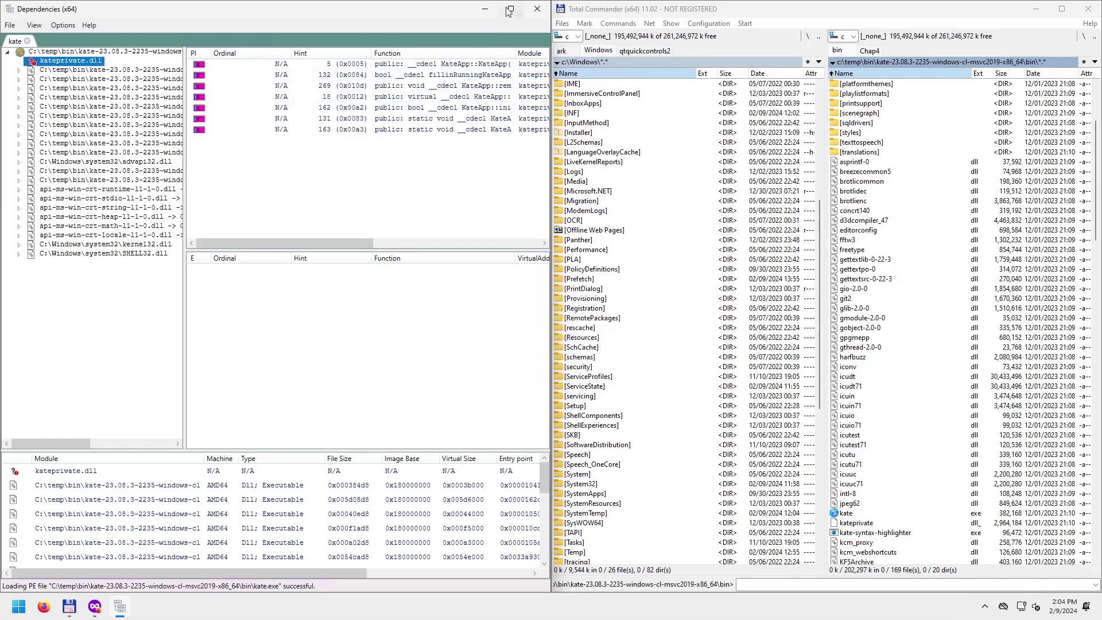
Maximize the Dependencies window, narrow the dependency tree pane, widen the import list's Function column and narrow its Ordinal column.
{"action": "key", "text": "super+Up"}
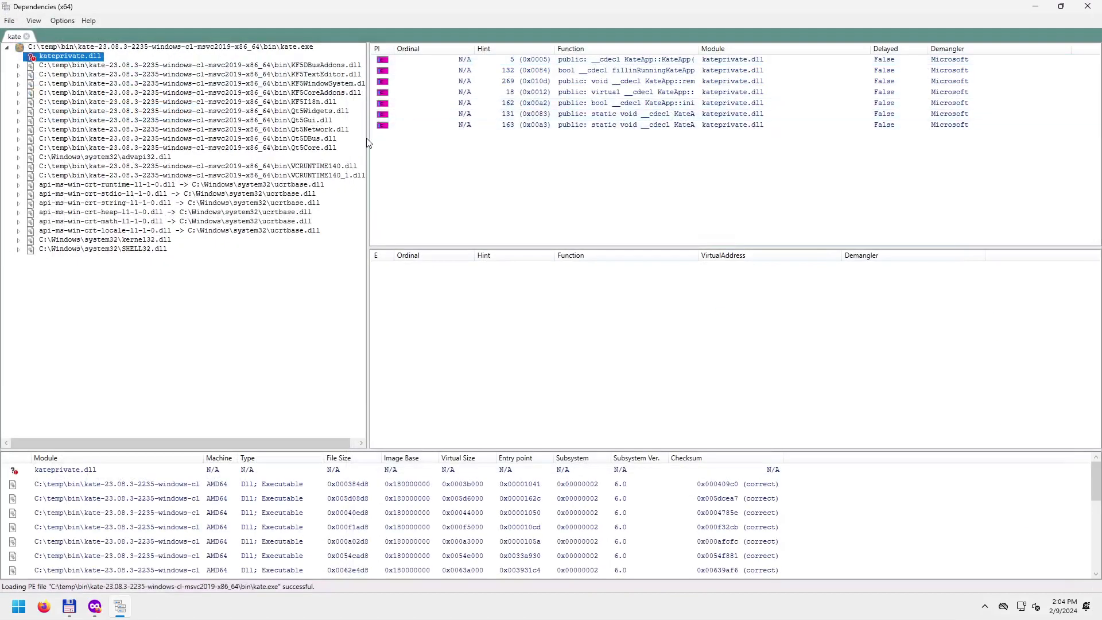
{"action": "left_click_drag", "start_coordinate": [370, 146], "coordinate": [315, 146]}
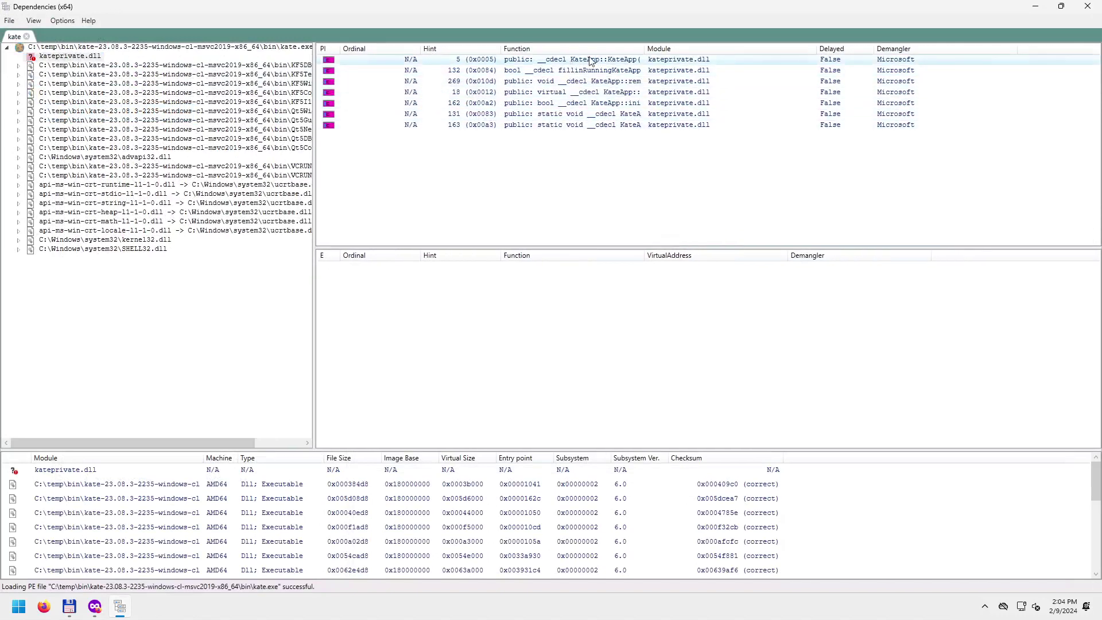
{"action": "left_click_drag", "start_coordinate": [646, 48], "coordinate": [767, 46]}
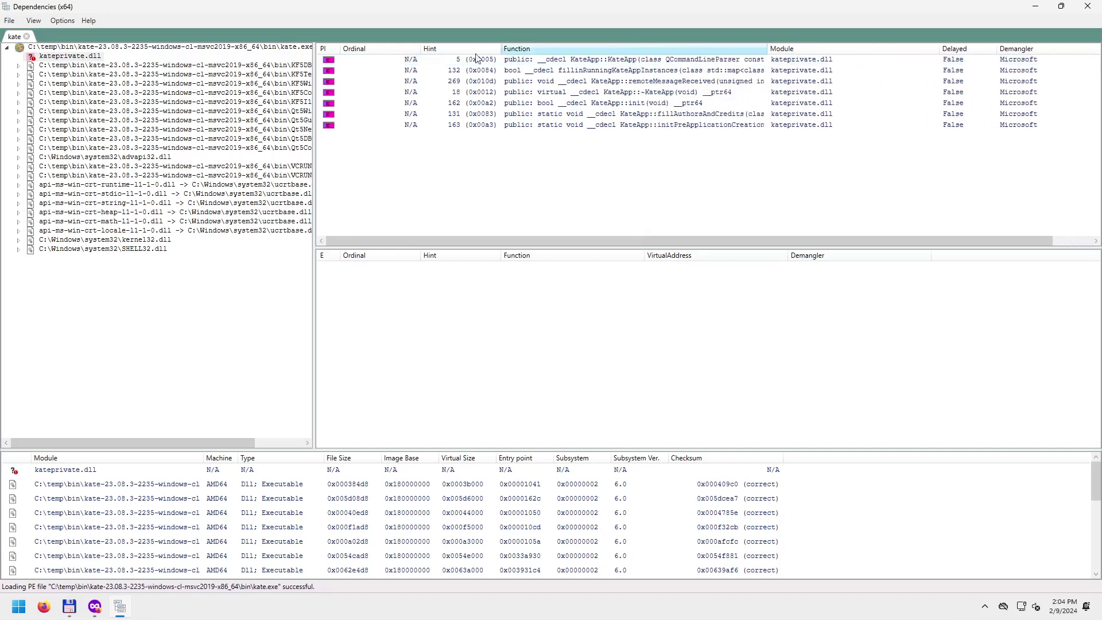
{"action": "left_click_drag", "start_coordinate": [419, 45], "coordinate": [369, 46]}
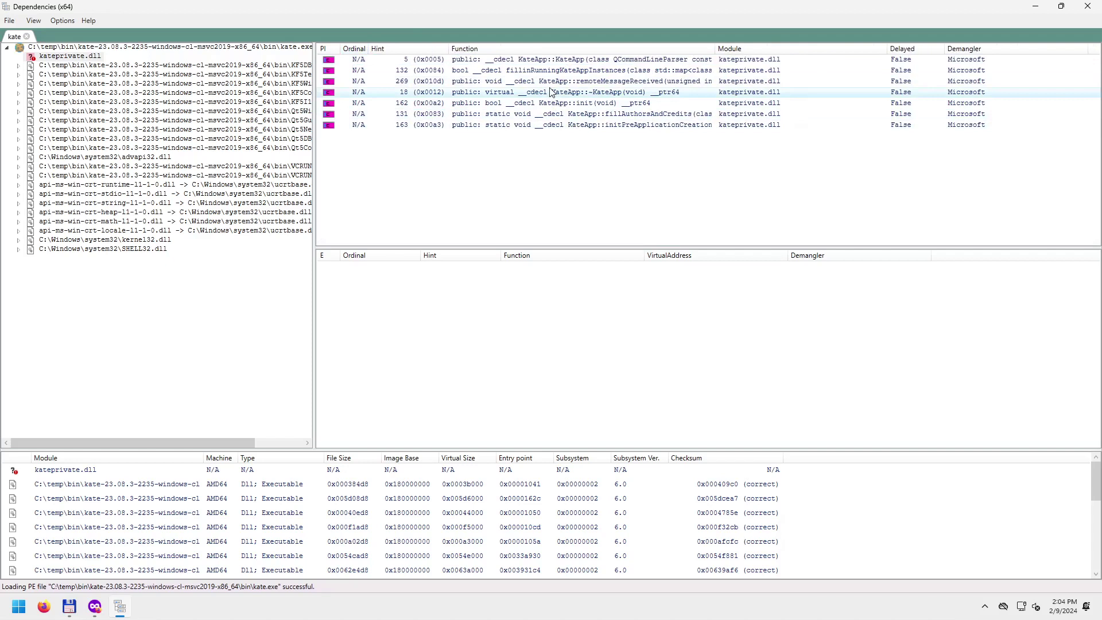
Show the imported functions' decorated C++ names, switch back to undecorated names, and widen the Function column slightly.
{"action": "right_click", "coordinate": [331, 74]}
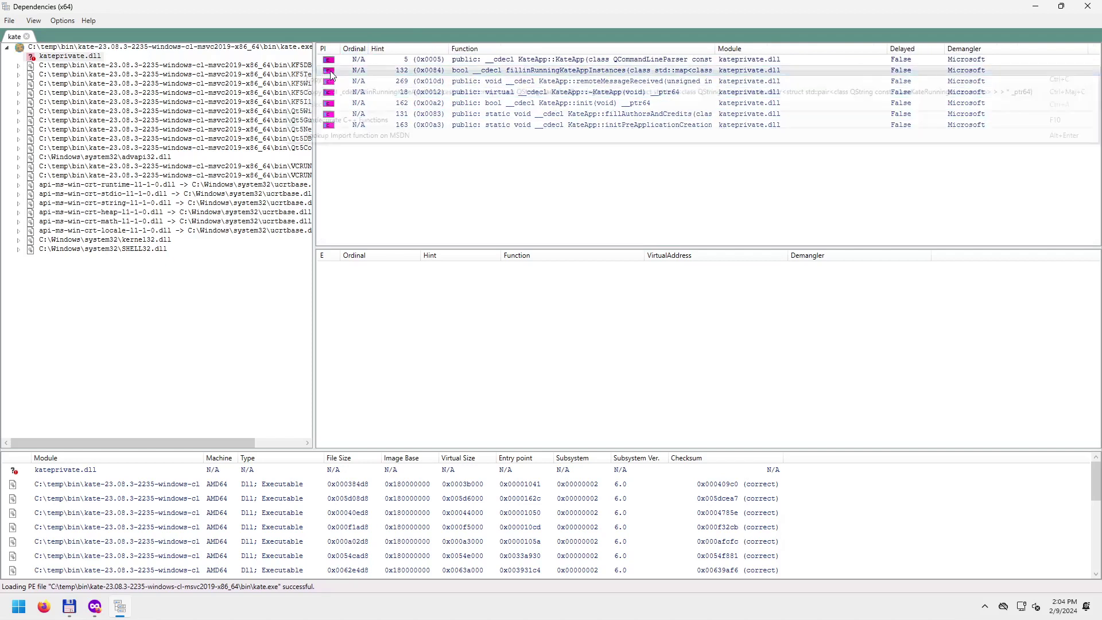
{"action": "left_click", "coordinate": [340, 119]}
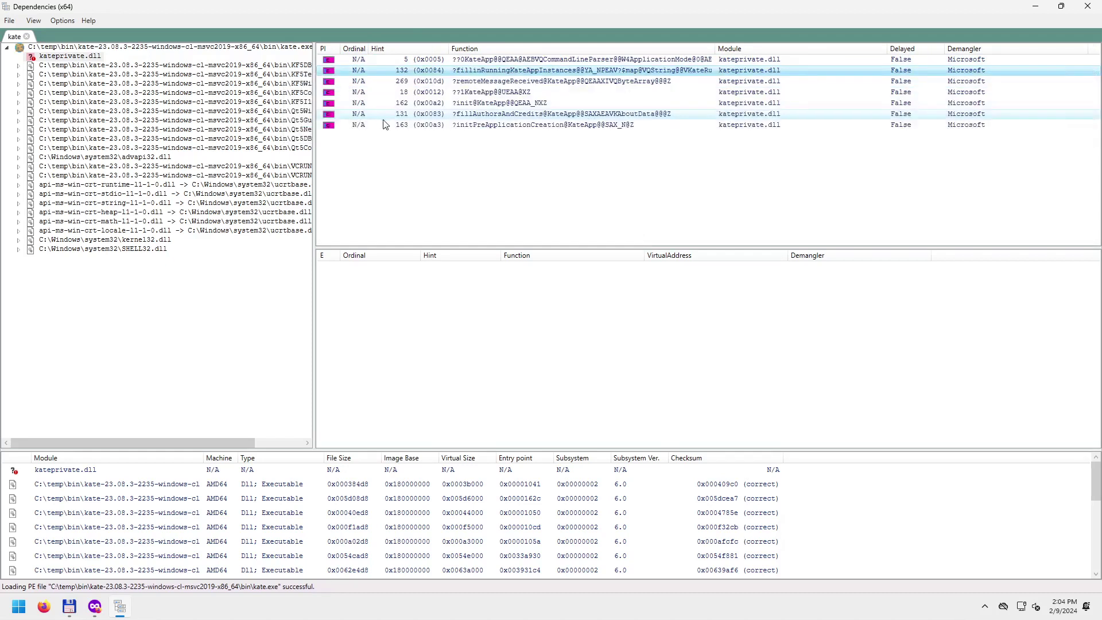
{"action": "right_click", "coordinate": [332, 74]}
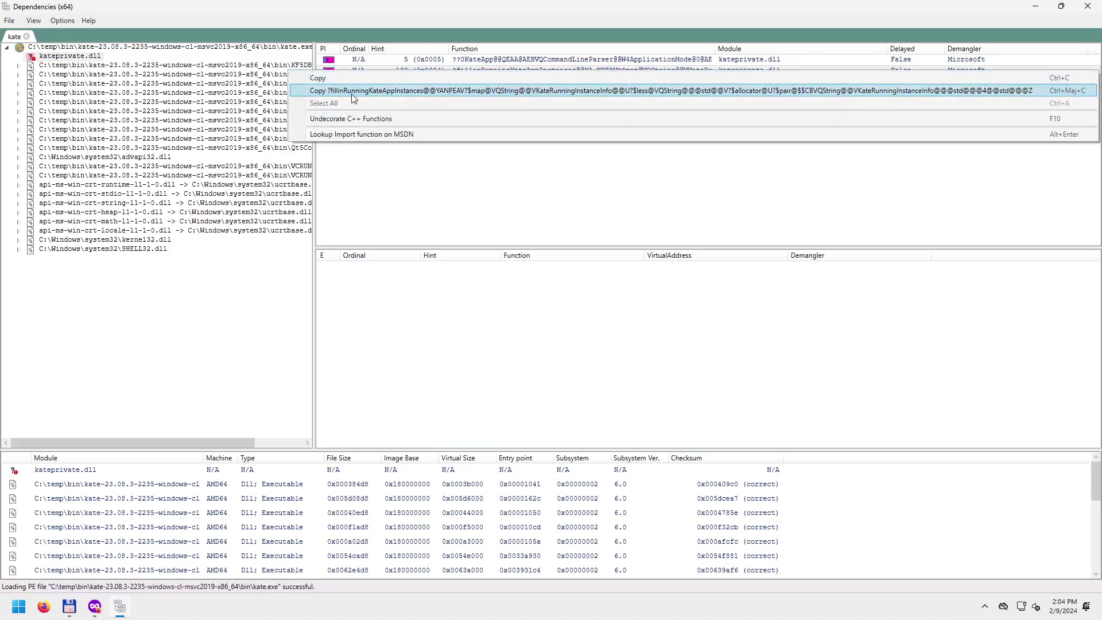
{"action": "left_click", "coordinate": [352, 119]}
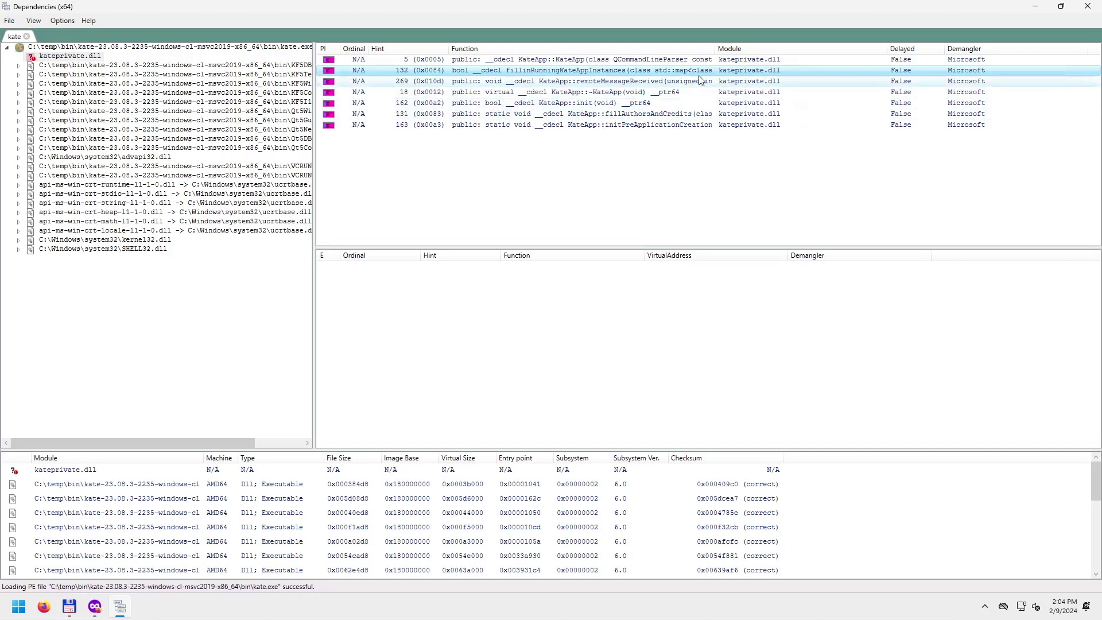
{"action": "mouse_move", "coordinate": [715, 48]}
{"action": "left_mouse_down"}
{"action": "mouse_move", "coordinate": [1003, 51]}
{"action": "mouse_move", "coordinate": [735, 49]}
{"action": "left_mouse_up"}
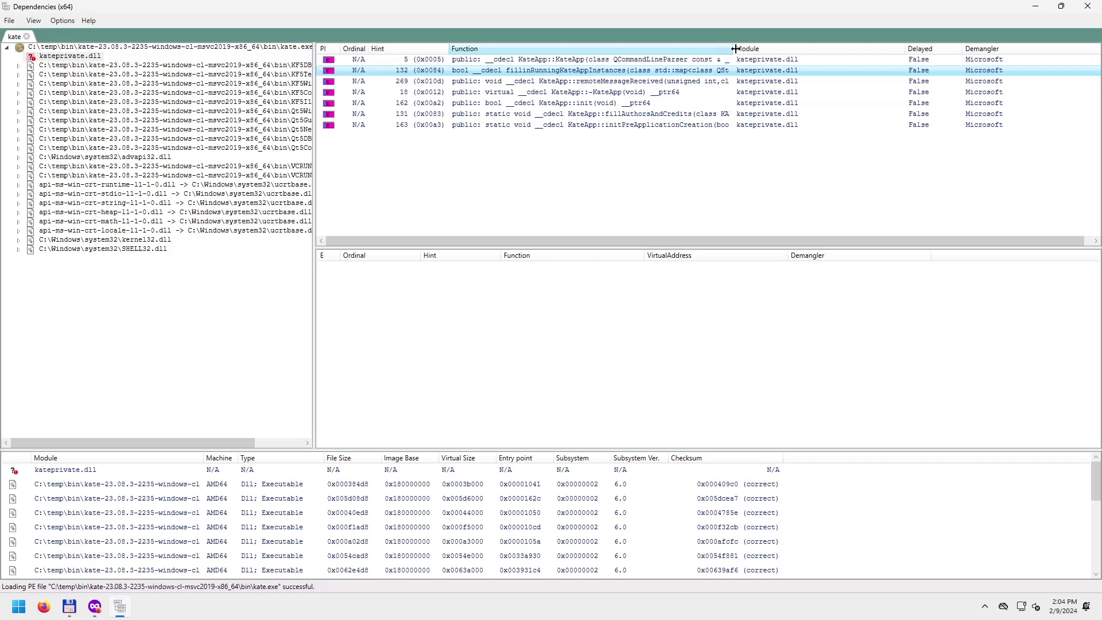
{"action": "mouse_move", "coordinate": [735, 48]}
{"action": "left_mouse_down"}
{"action": "mouse_move", "coordinate": [687, 55]}
{"action": "mouse_move", "coordinate": [730, 52]}
{"action": "left_mouse_up"}
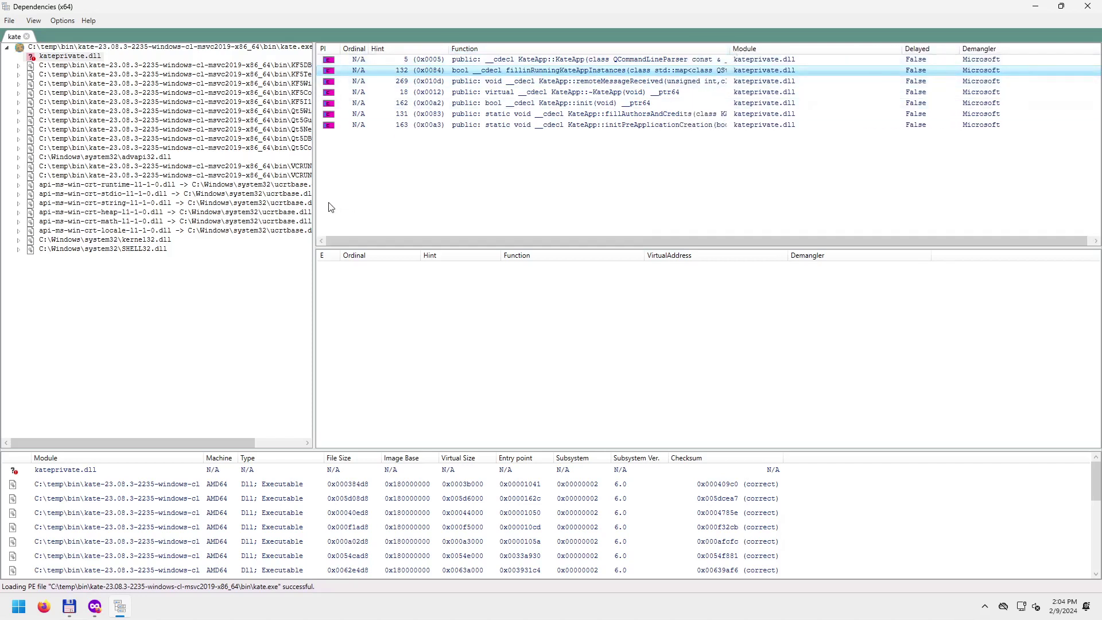
Select kateprivate.dll in the module list, enlarge that list, and examine the load status of kate.exe's modules.
{"action": "left_click", "coordinate": [115, 469]}
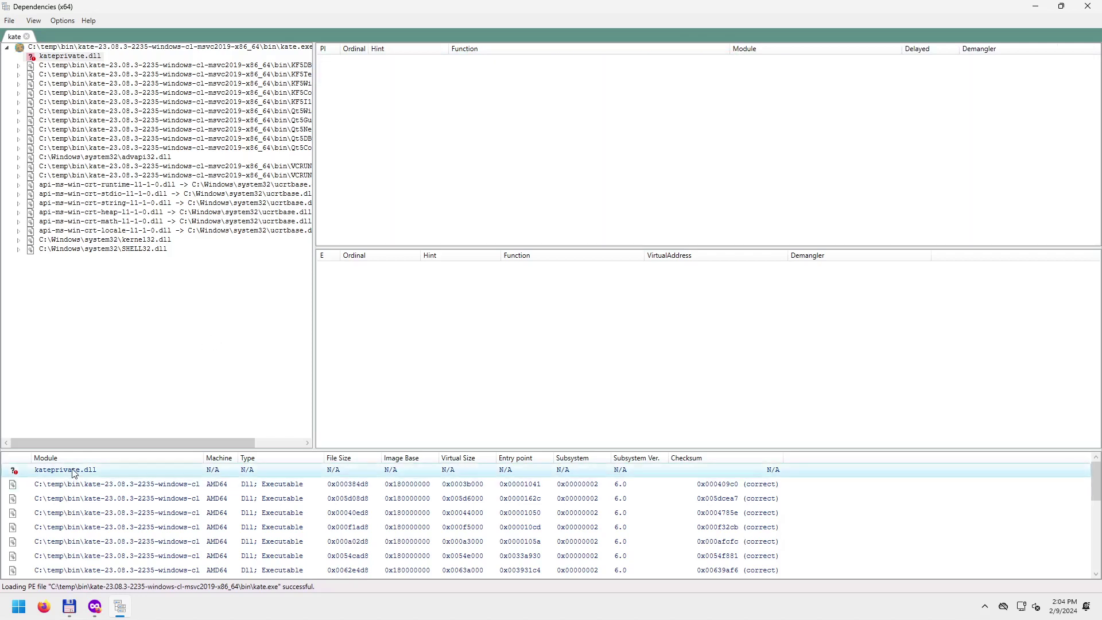
{"action": "left_click_drag", "start_coordinate": [125, 449], "coordinate": [122, 369]}
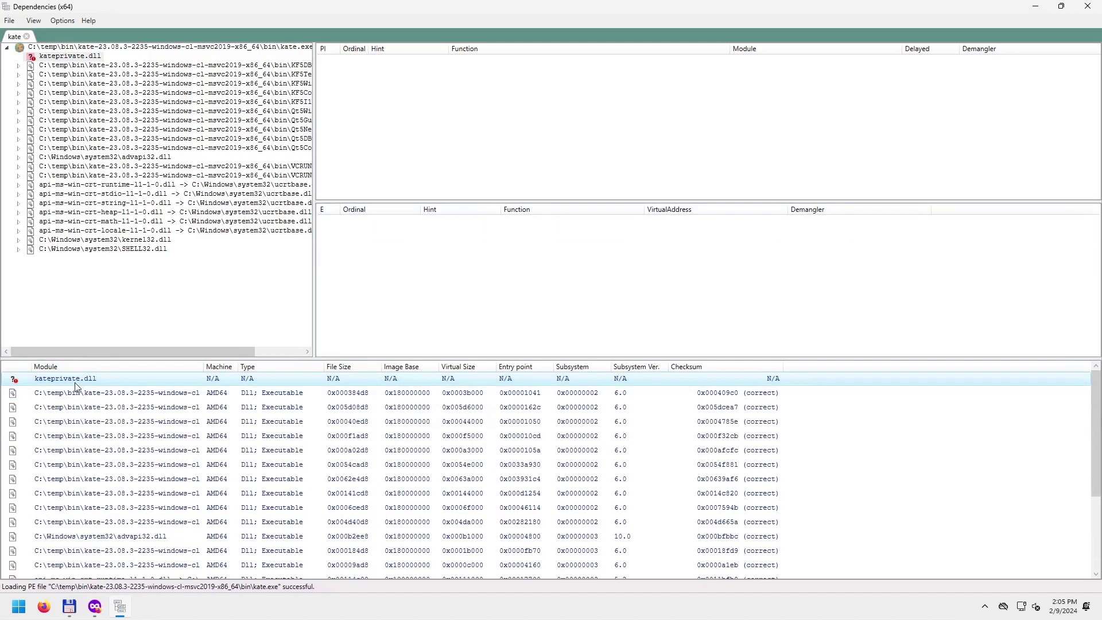
{"action": "mouse_move", "coordinate": [74, 381]}
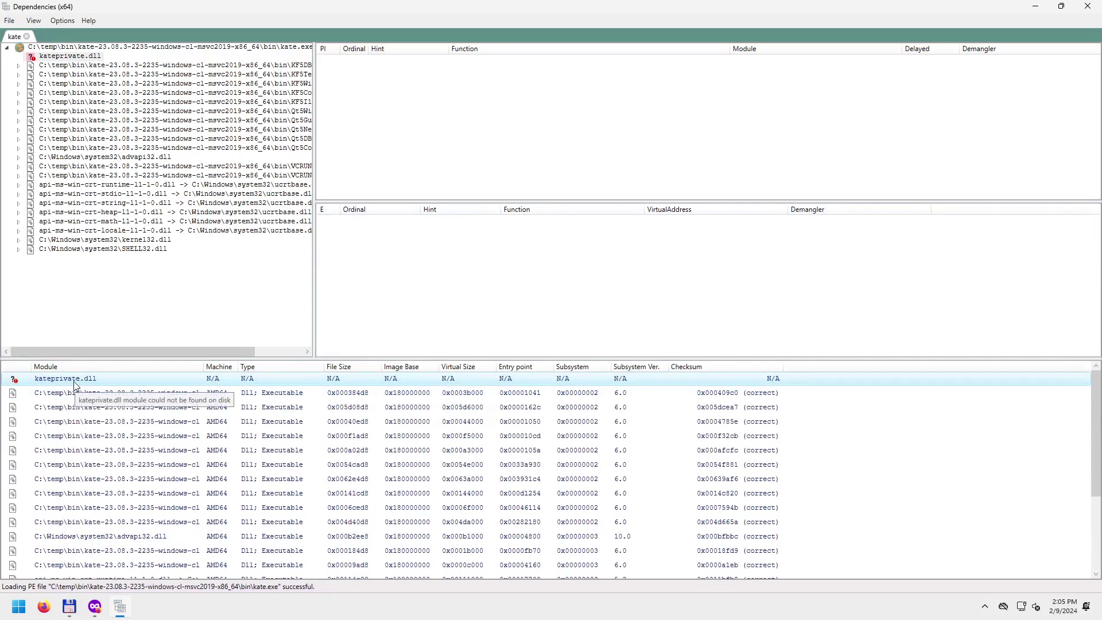
{"action": "scroll", "coordinate": [147, 490], "scroll_direction": "down", "scroll_amount": 3}
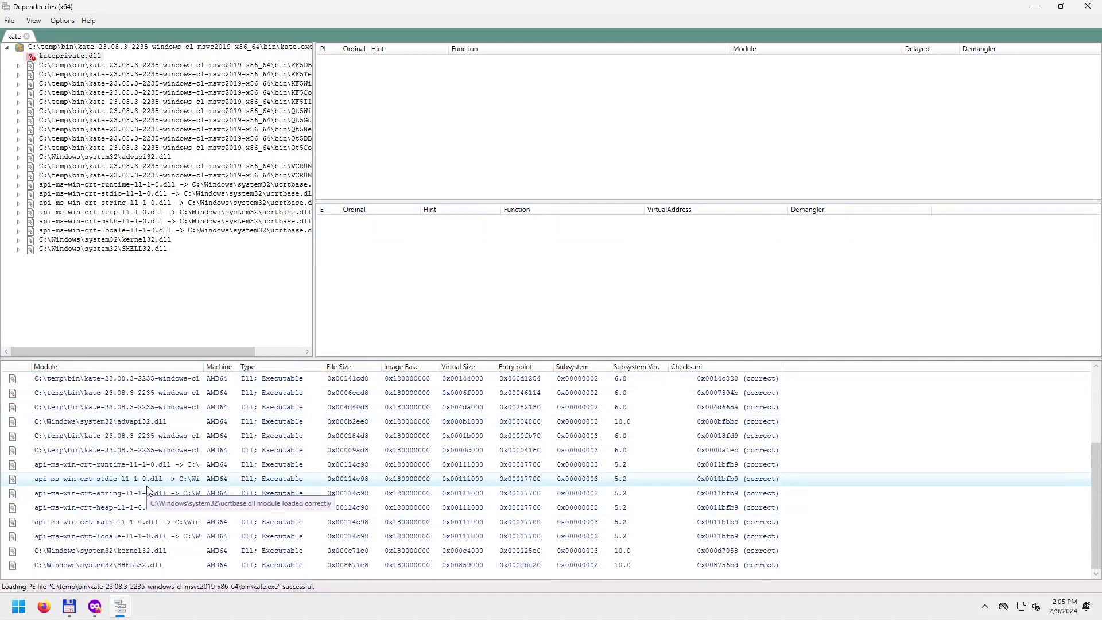
{"action": "scroll", "coordinate": [148, 489], "scroll_direction": "up", "scroll_amount": 3}
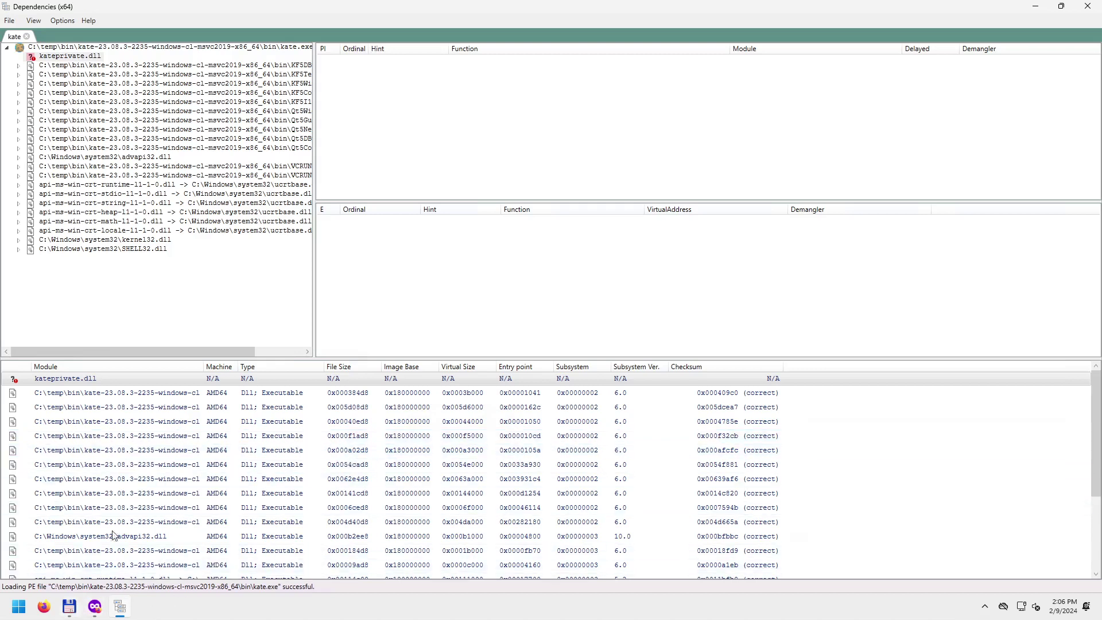
Switch to Total Commander, browse to c:\temp\bin\depends22_x64 and launch depends.exe.
{"action": "left_click", "coordinate": [35, 22]}
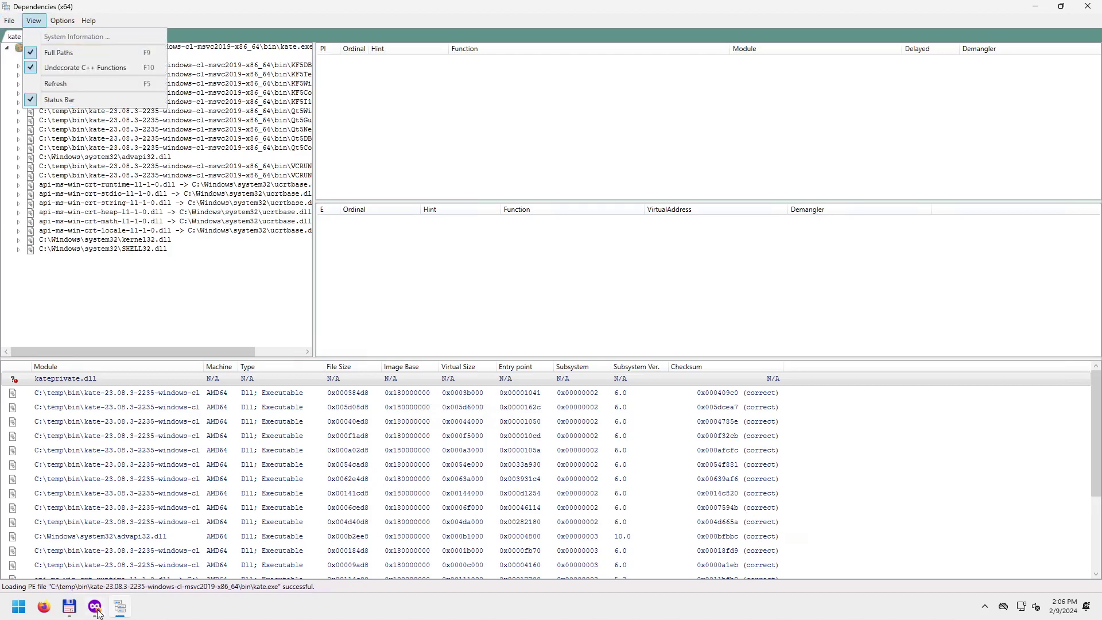
{"action": "left_click", "coordinate": [69, 612]}
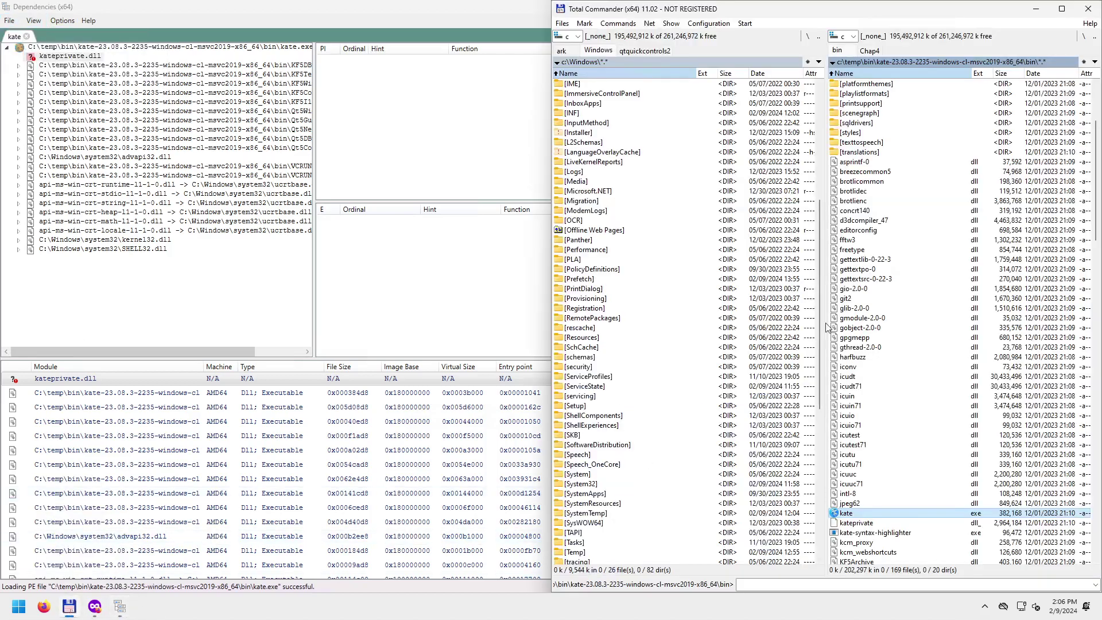
{"action": "left_click", "coordinate": [851, 270]}
{"action": "key", "text": "BackSpace"}
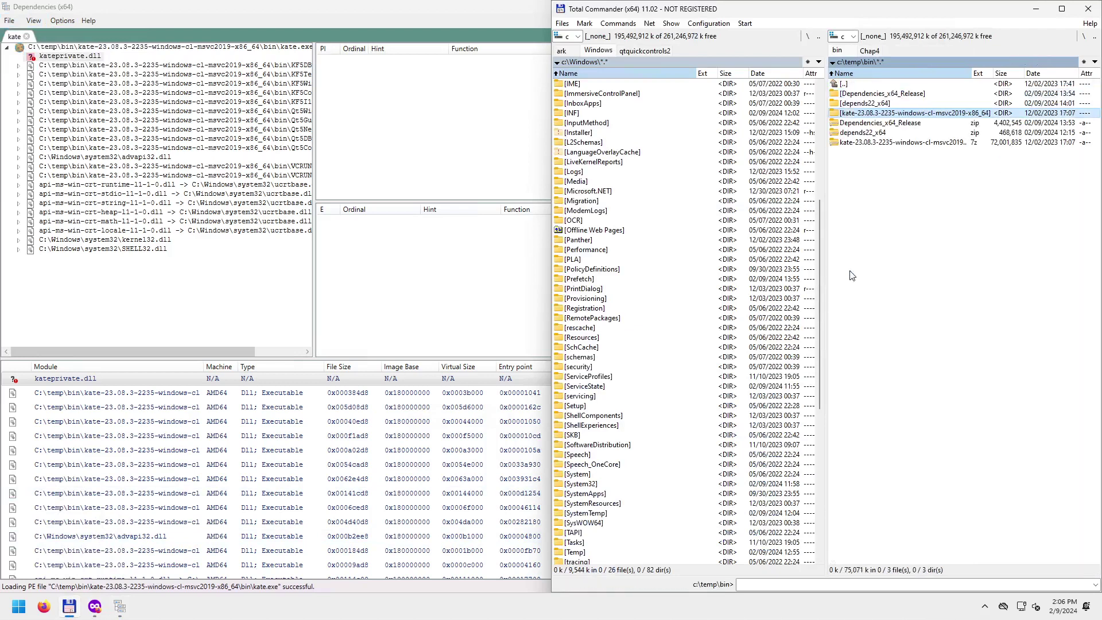
{"action": "key", "text": "Up"}
{"action": "key", "text": "Return"}
{"action": "key", "text": "Down"}
{"action": "key", "text": "Down"}
{"action": "key", "text": "Down"}
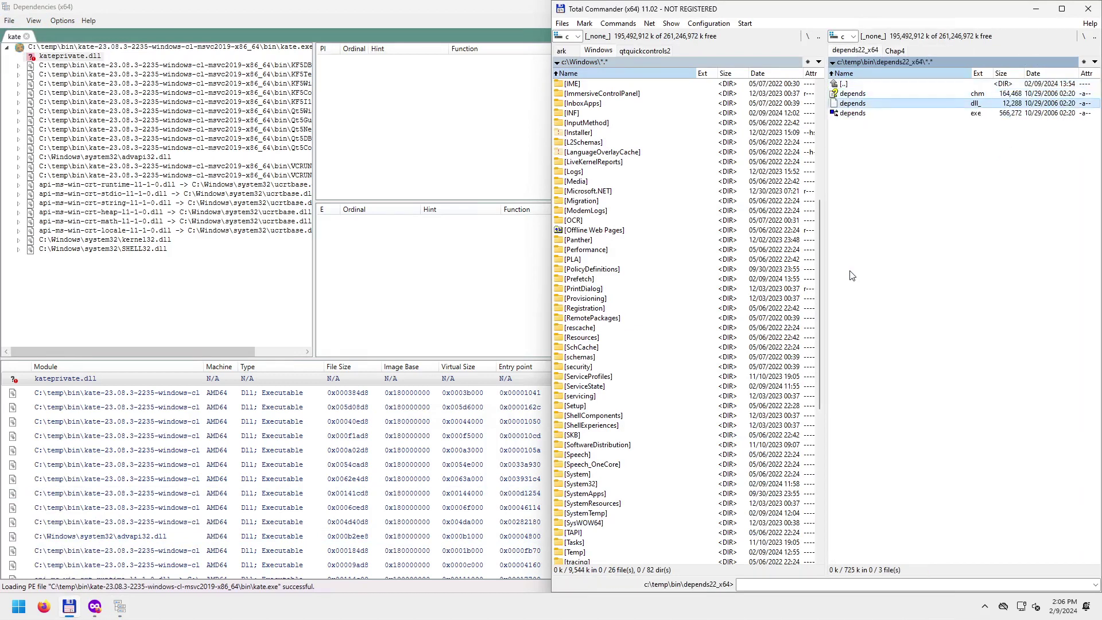
{"action": "key", "text": "Return"}
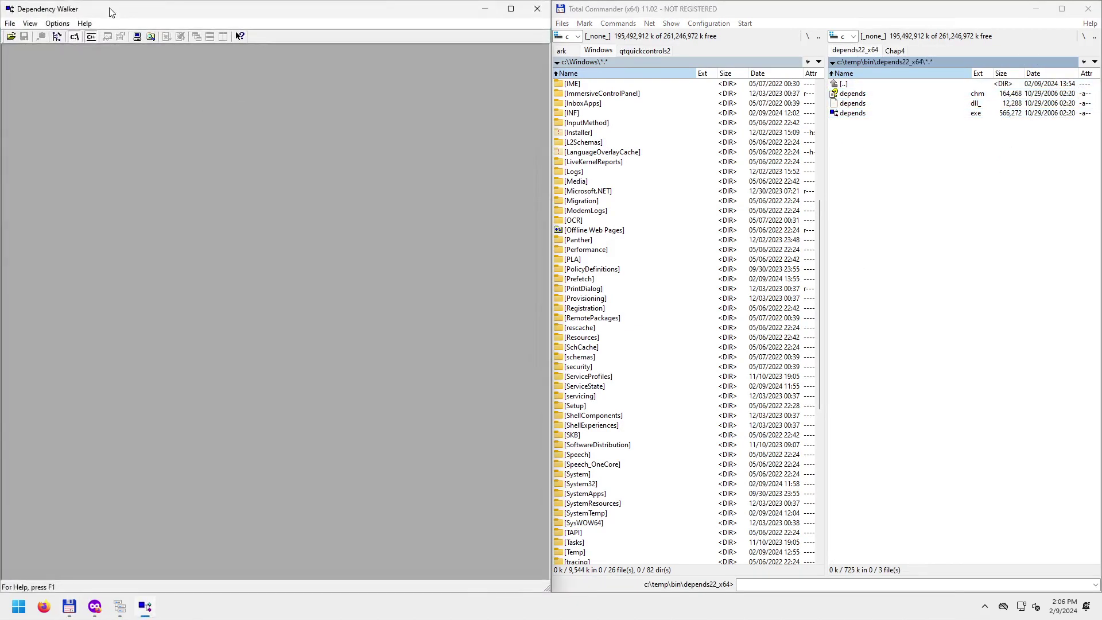
{"action": "left_click", "coordinate": [56, 28]}
{"action": "left_click", "coordinate": [30, 22]}
{"action": "left_click", "coordinate": [30, 22]}
{"action": "mouse_move", "coordinate": [57, 23]}
{"action": "left_click", "coordinate": [155, 144]}
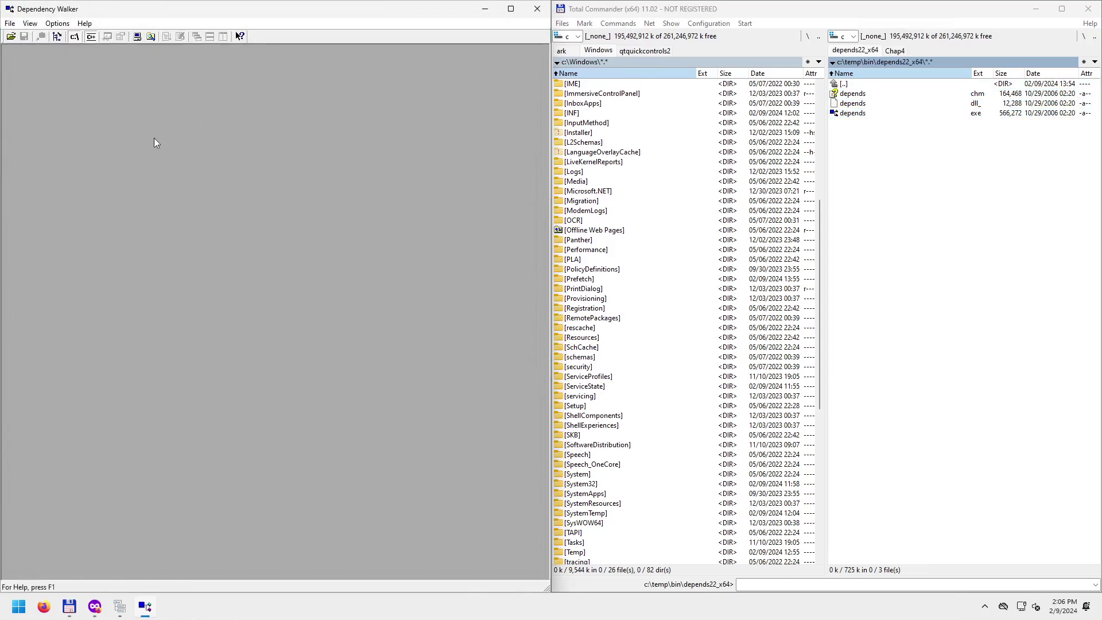
Load depends.exe from the depends22_x64 folder and start profiling it with the offered options and starting directory.
{"action": "left_click", "coordinate": [10, 23]}
{"action": "left_click", "coordinate": [37, 55]}
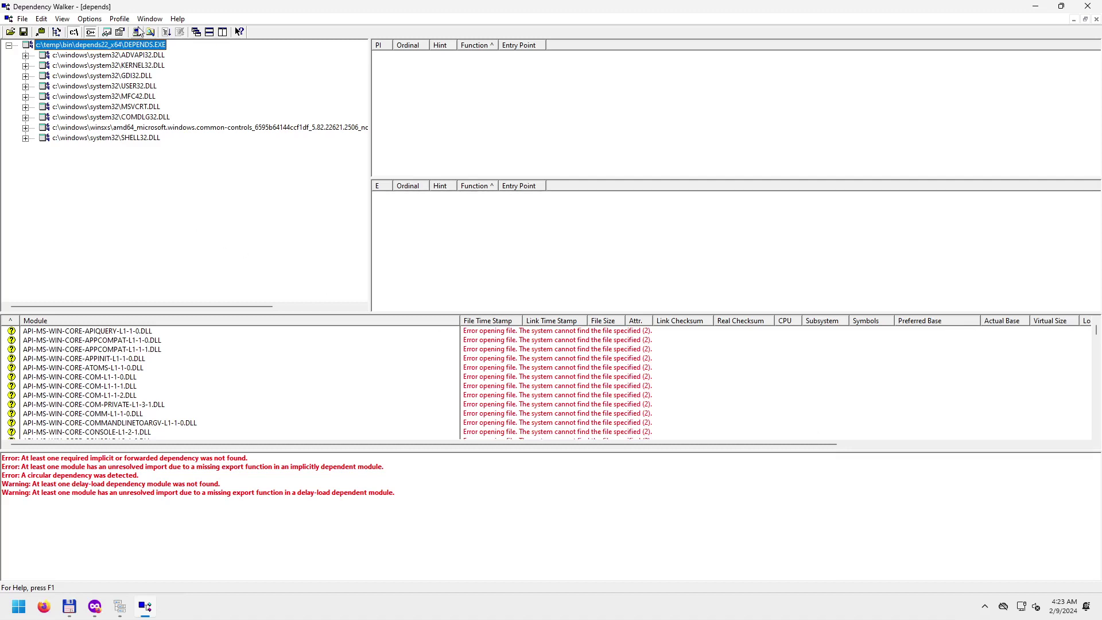
{"action": "left_click", "coordinate": [120, 19]}
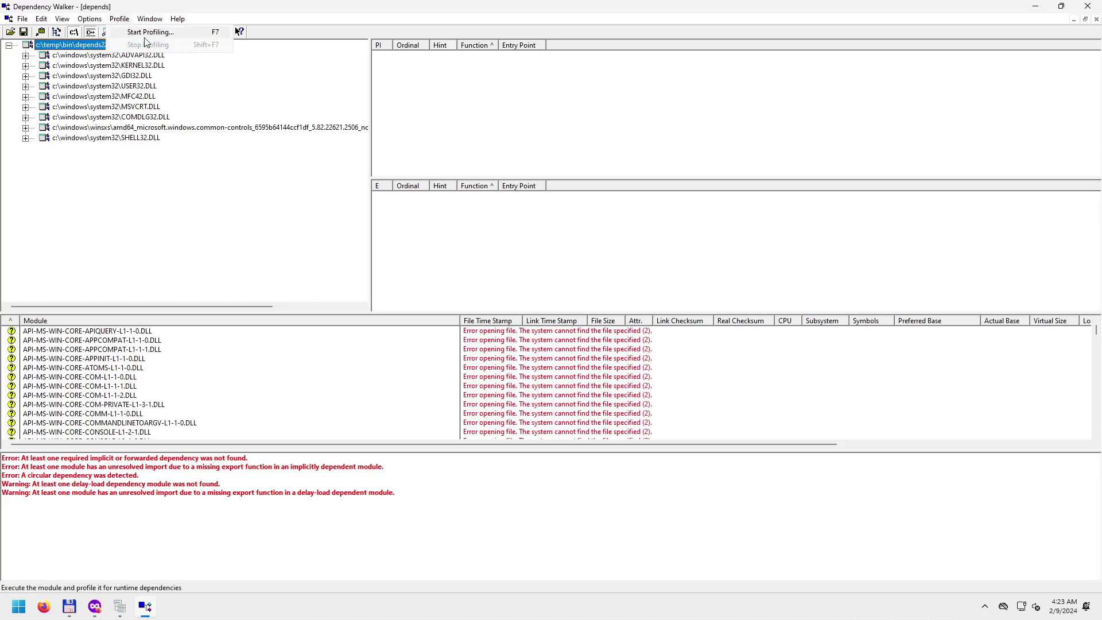
{"action": "left_click", "coordinate": [145, 32]}
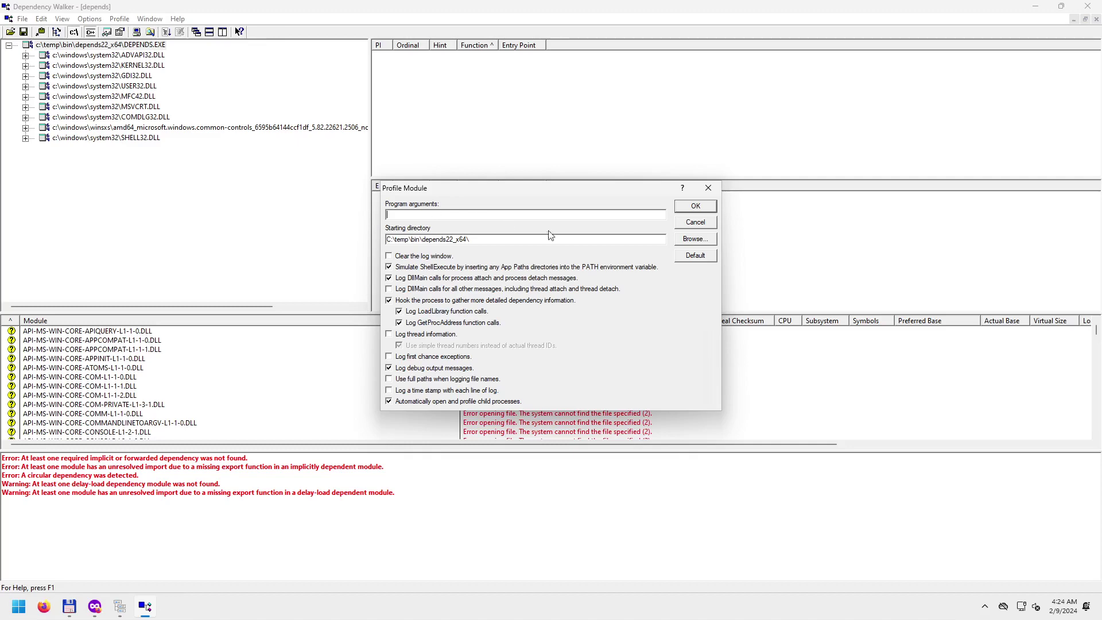
{"action": "left_click", "coordinate": [683, 209]}
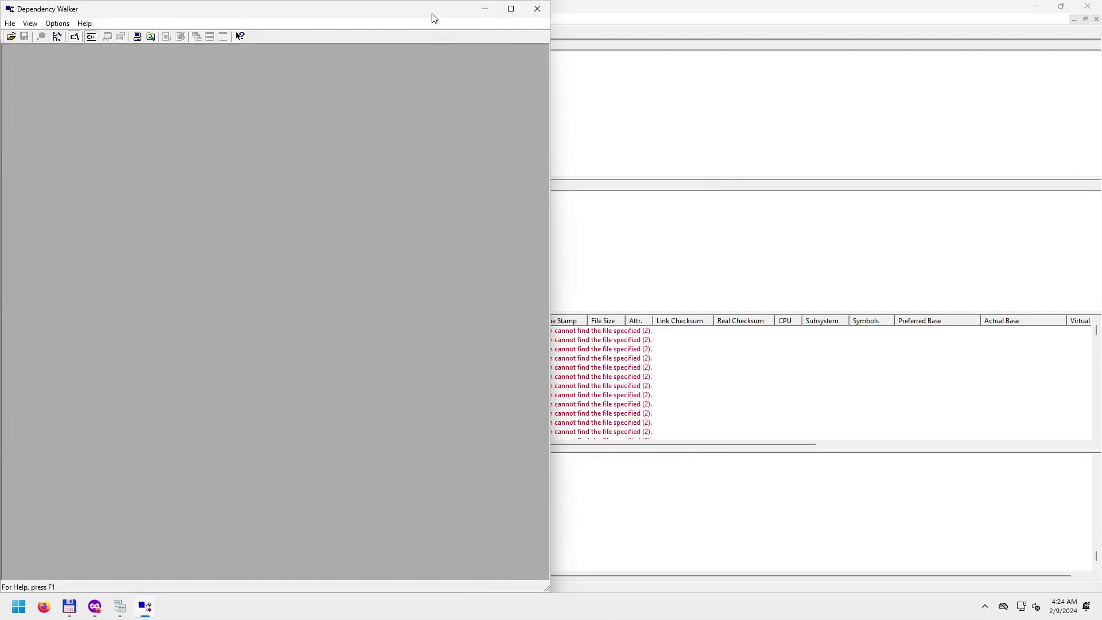
Arrange the profiled Dependency Walker instance and the profiling instance side by side, with the dependency tree shown from its root.
{"action": "left_click_drag", "start_coordinate": [434, 18], "coordinate": [1098, 86]}
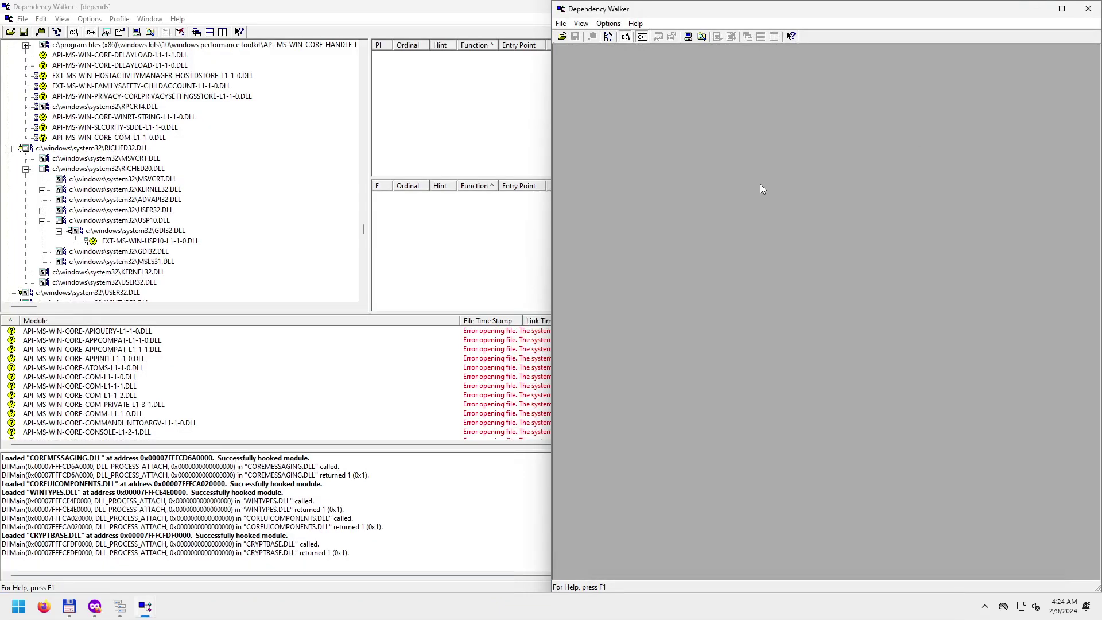
{"action": "scroll", "coordinate": [137, 146], "scroll_direction": "up", "scroll_amount": 4}
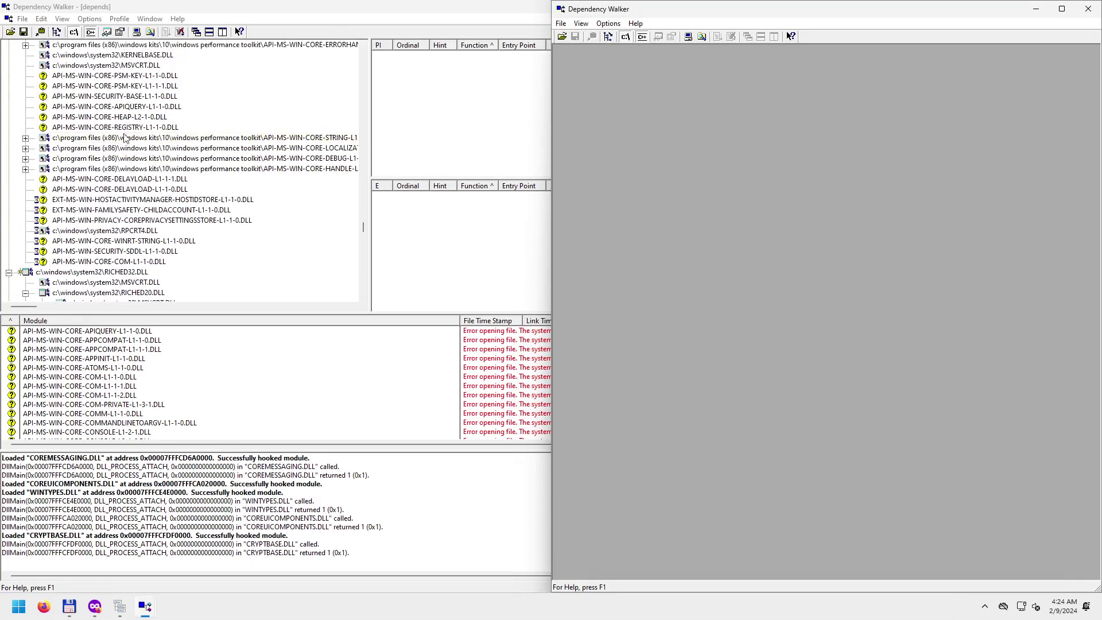
{"action": "left_click_drag", "start_coordinate": [361, 233], "coordinate": [360, 54]}
{"action": "left_click_drag", "start_coordinate": [277, 8], "coordinate": [2, 2]}
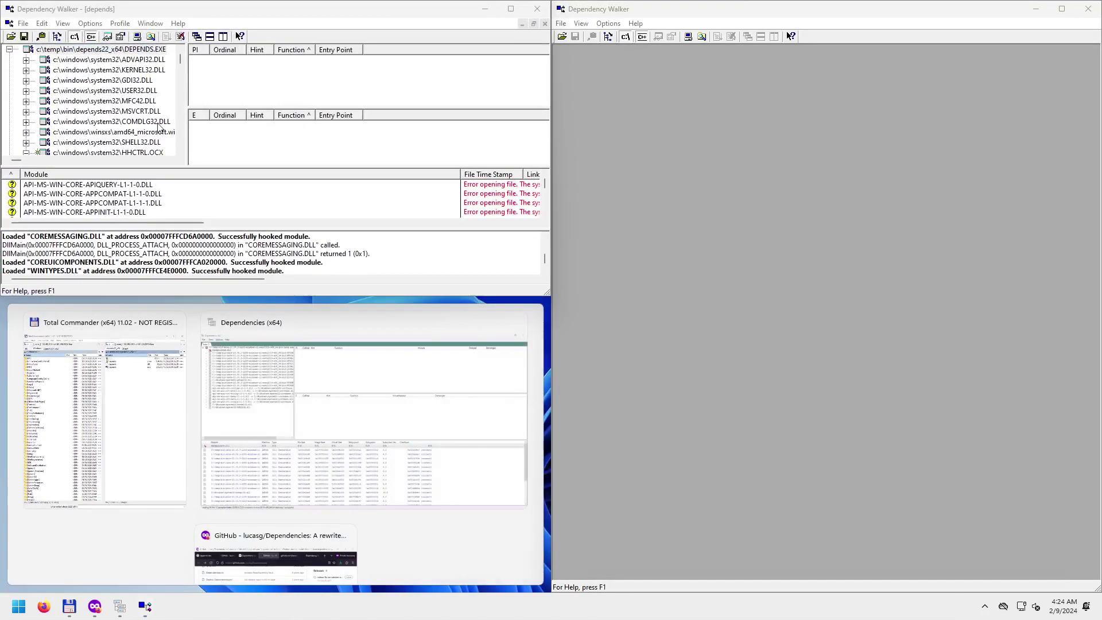
{"action": "key", "text": "super+Down"}
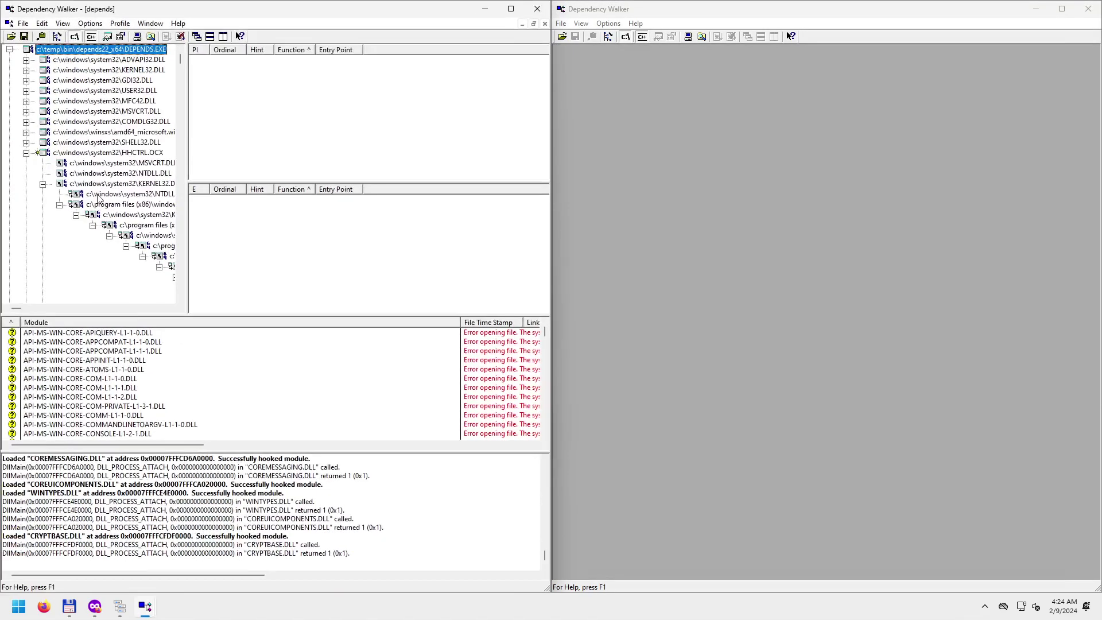
View the context help on the Module Dependency Tree View and close the help window.
{"action": "left_click", "coordinate": [239, 36]}
{"action": "left_click", "coordinate": [146, 60]}
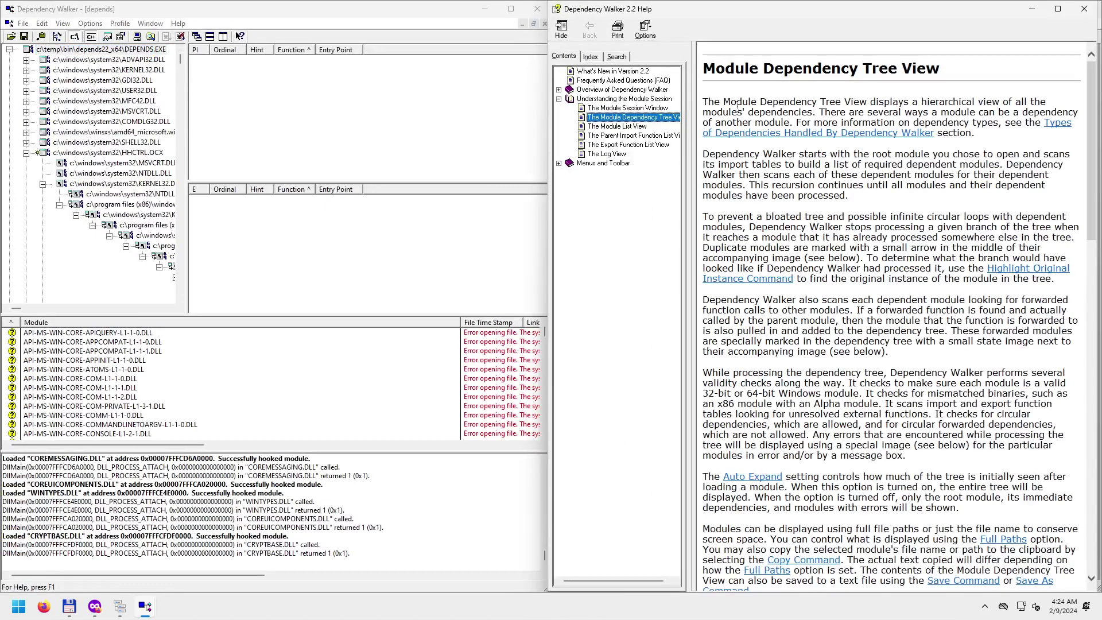
{"action": "left_click", "coordinate": [1084, 9]}
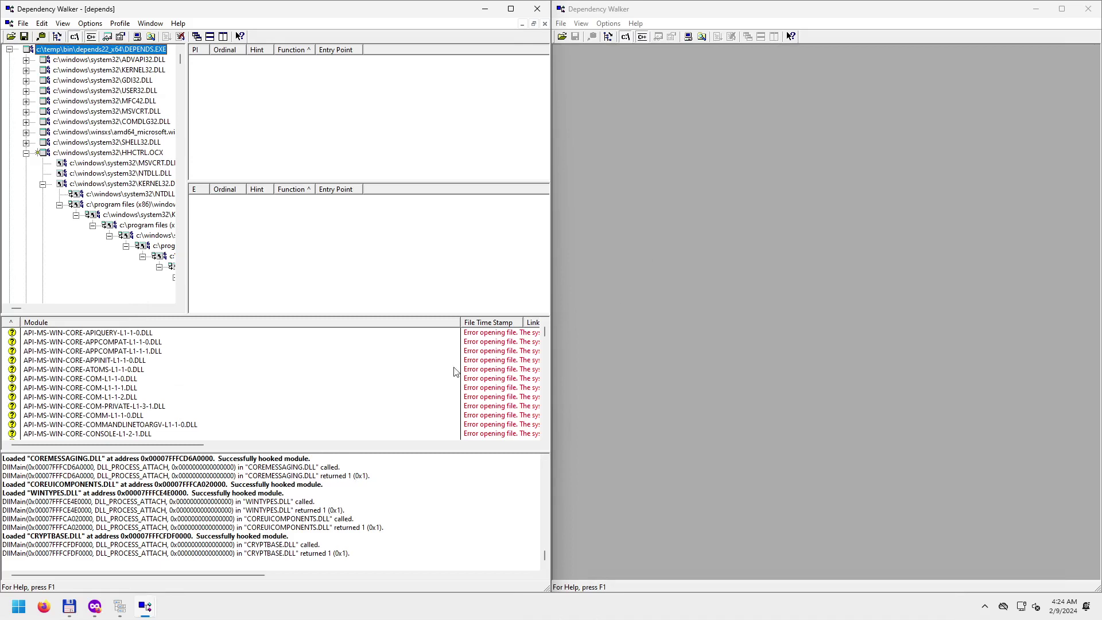
Enlarge the profiling log pane by shrinking the dependency tree and module list panes above it.
{"action": "left_click_drag", "start_coordinate": [300, 315], "coordinate": [302, 234]}
{"action": "left_click_drag", "start_coordinate": [294, 409], "coordinate": [283, 310]}
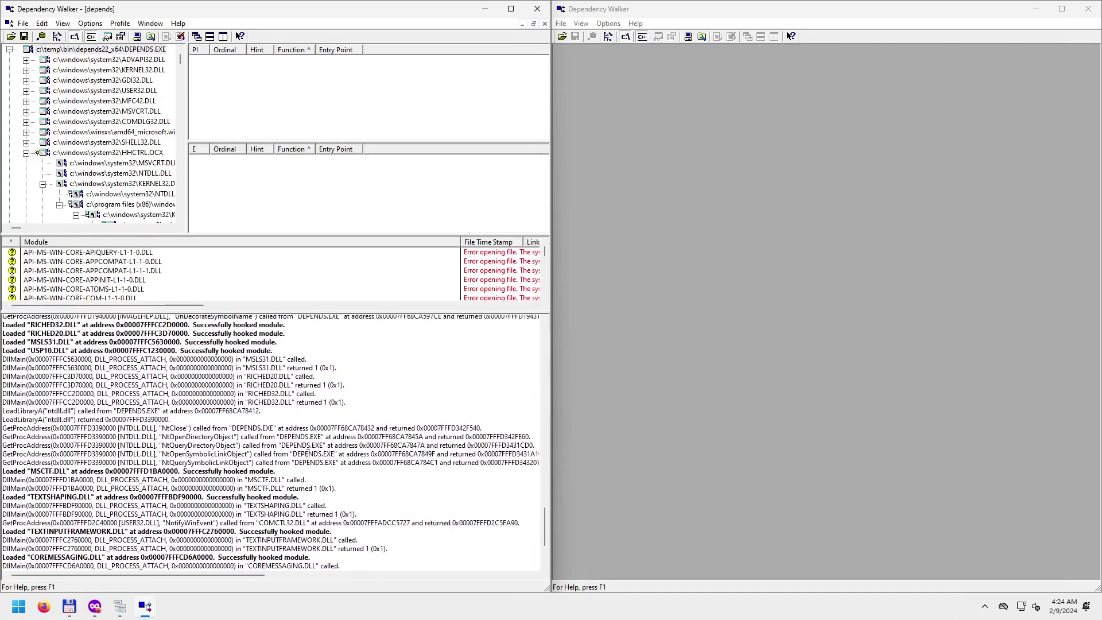
Examine the start of the profiling log, highlighting the initial module loads, the DllMain calls and the DEPENDS.DLL injection line.
{"action": "scroll", "coordinate": [308, 454], "scroll_direction": "up", "scroll_amount": 20}
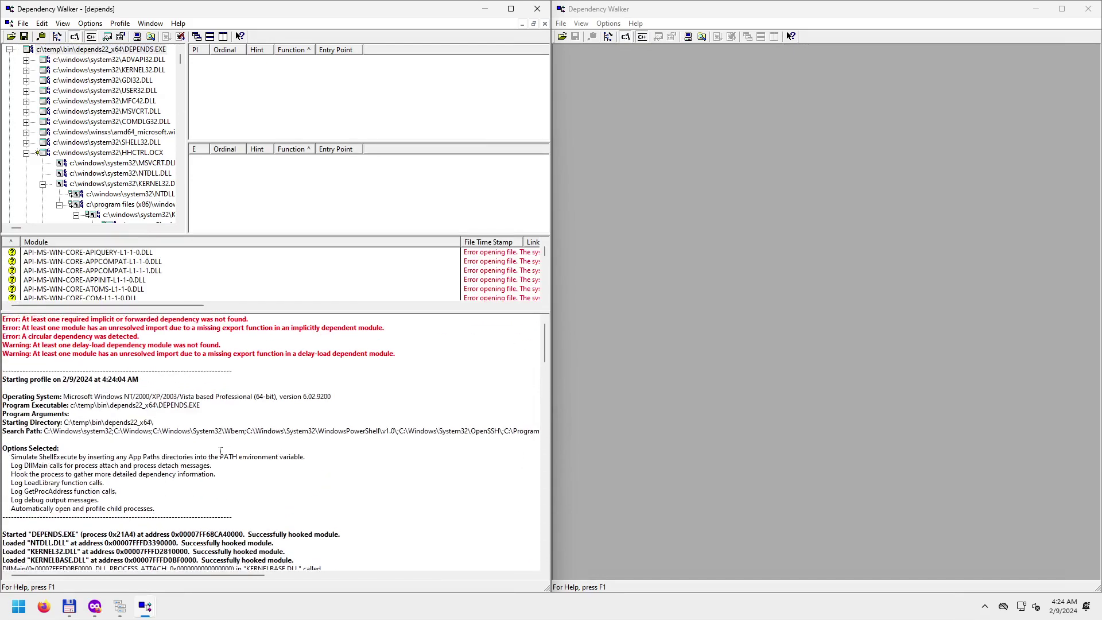
{"action": "scroll", "coordinate": [159, 418], "scroll_direction": "down", "scroll_amount": 4}
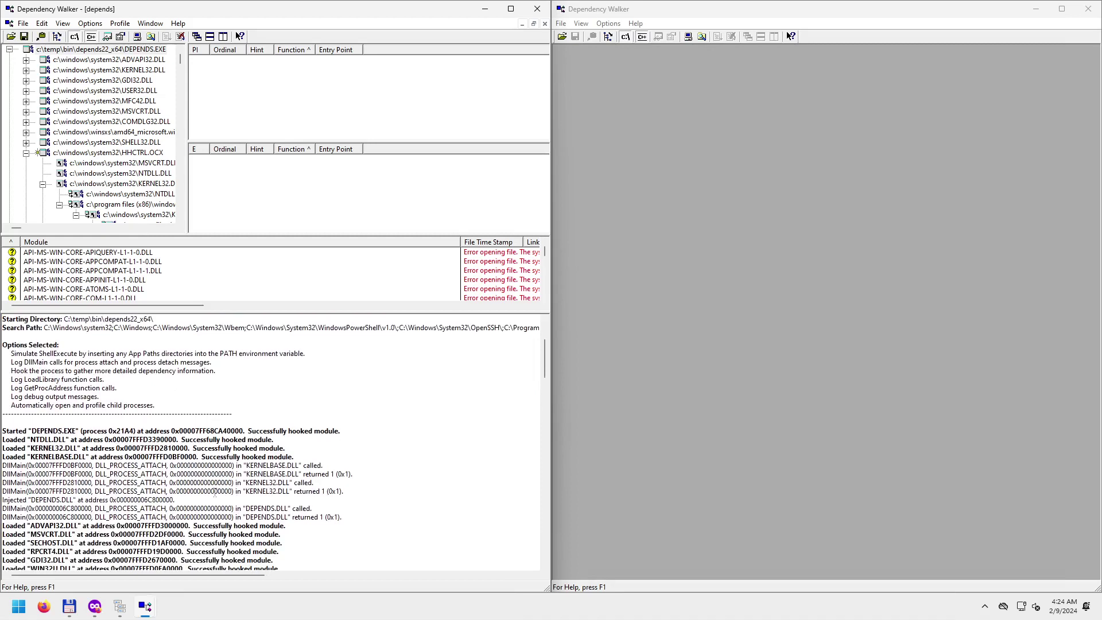
{"action": "scroll", "coordinate": [199, 498], "scroll_direction": "down", "scroll_amount": 3}
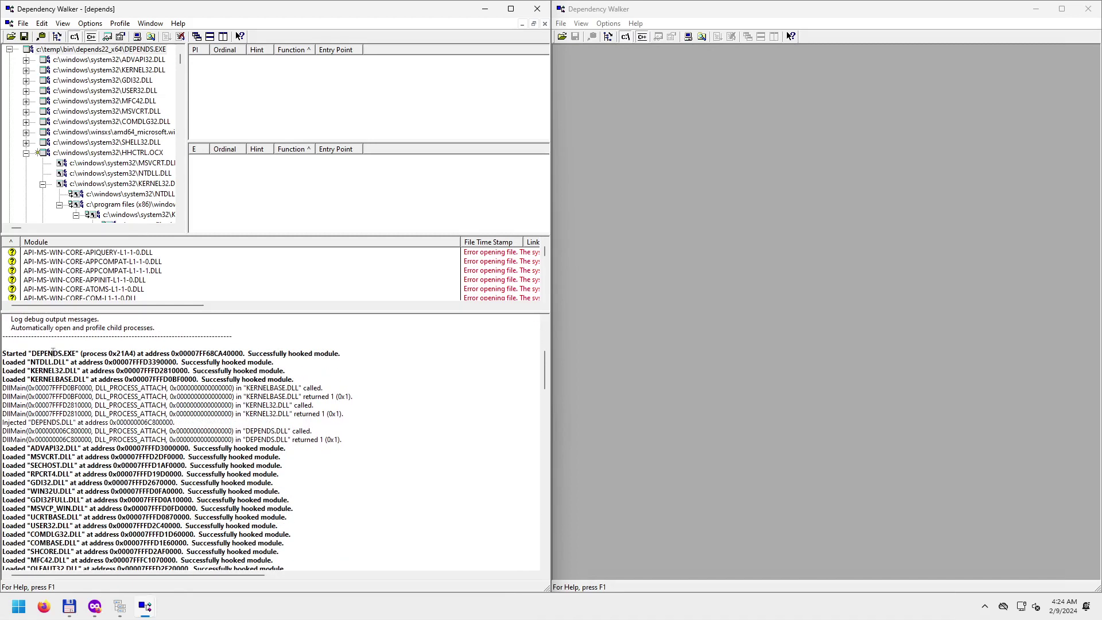
{"action": "left_click_drag", "start_coordinate": [48, 353], "coordinate": [343, 377]}
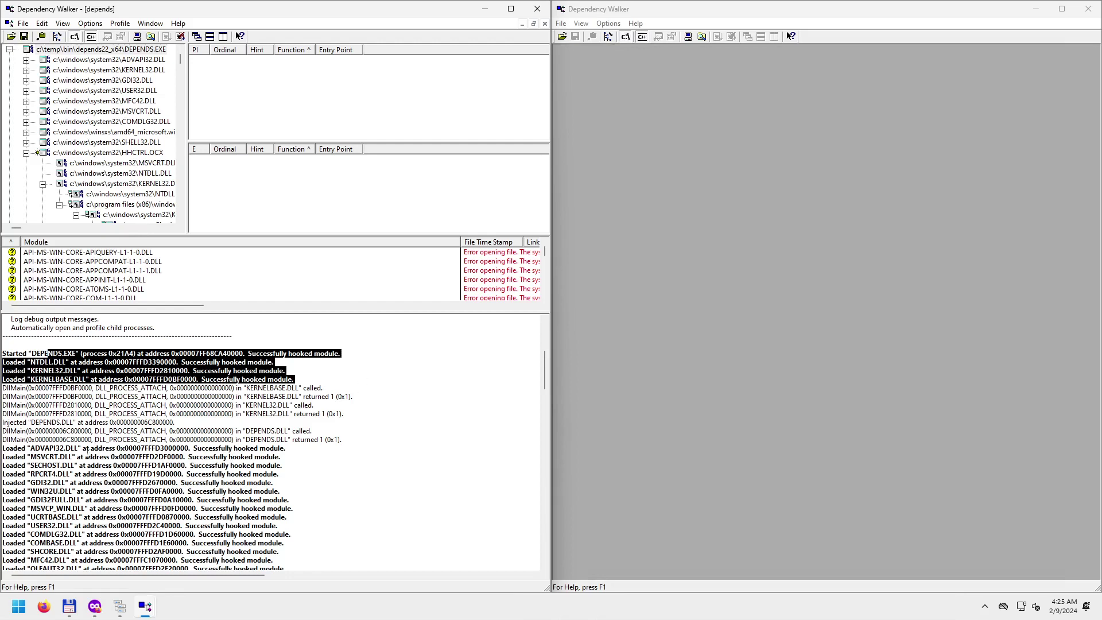
{"action": "left_click_drag", "start_coordinate": [39, 388], "coordinate": [337, 439]}
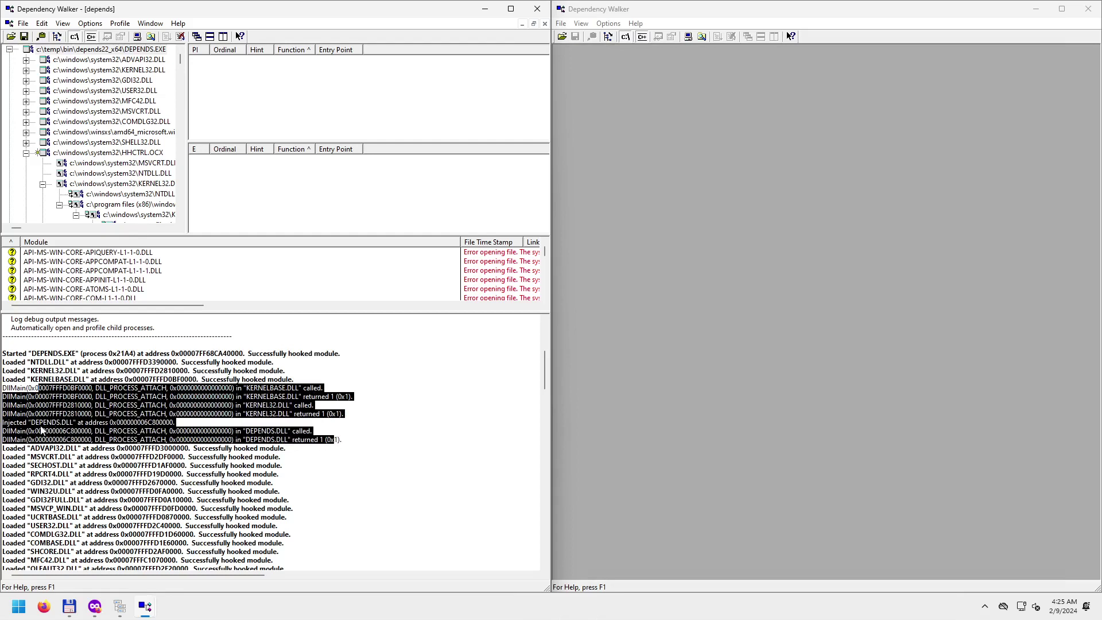
{"action": "left_click_drag", "start_coordinate": [9, 422], "coordinate": [117, 422]}
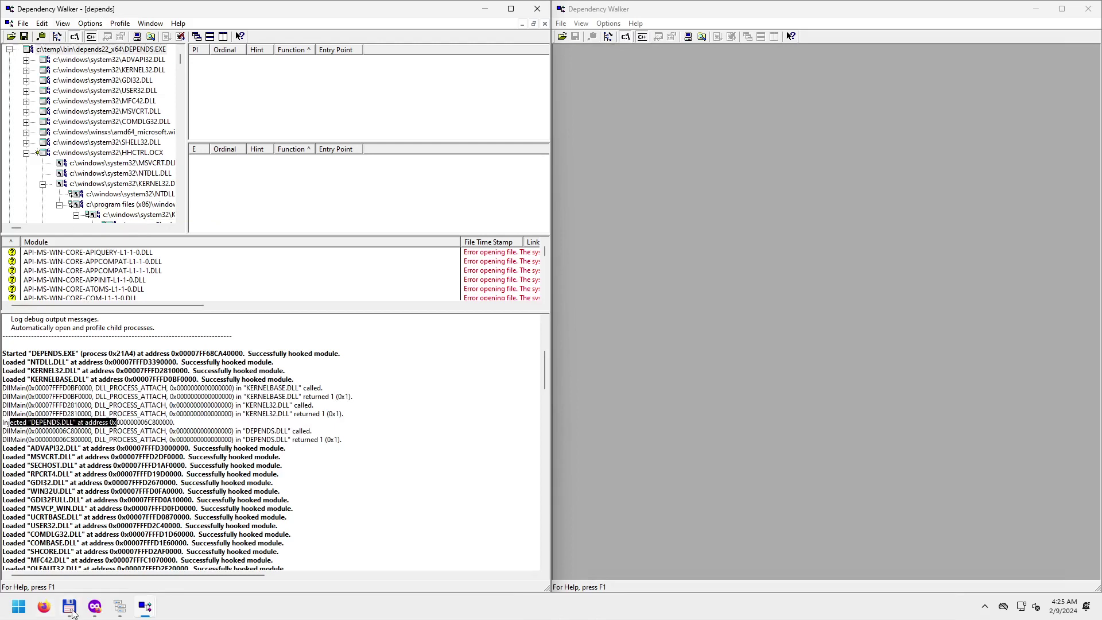
Switch to Total Commander and locate depends.dll beside depends.exe in the depends22_x64 folder.
{"action": "left_click", "coordinate": [72, 611]}
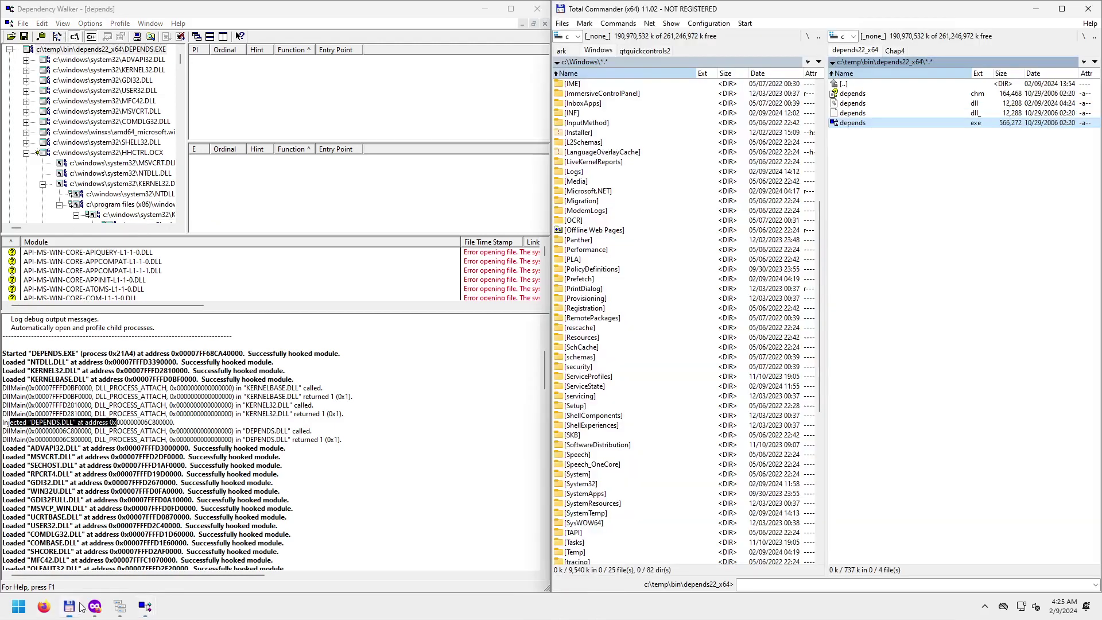
{"action": "left_click", "coordinate": [862, 103]}
{"action": "left_click", "coordinate": [858, 123]}
{"action": "left_click", "coordinate": [861, 105]}
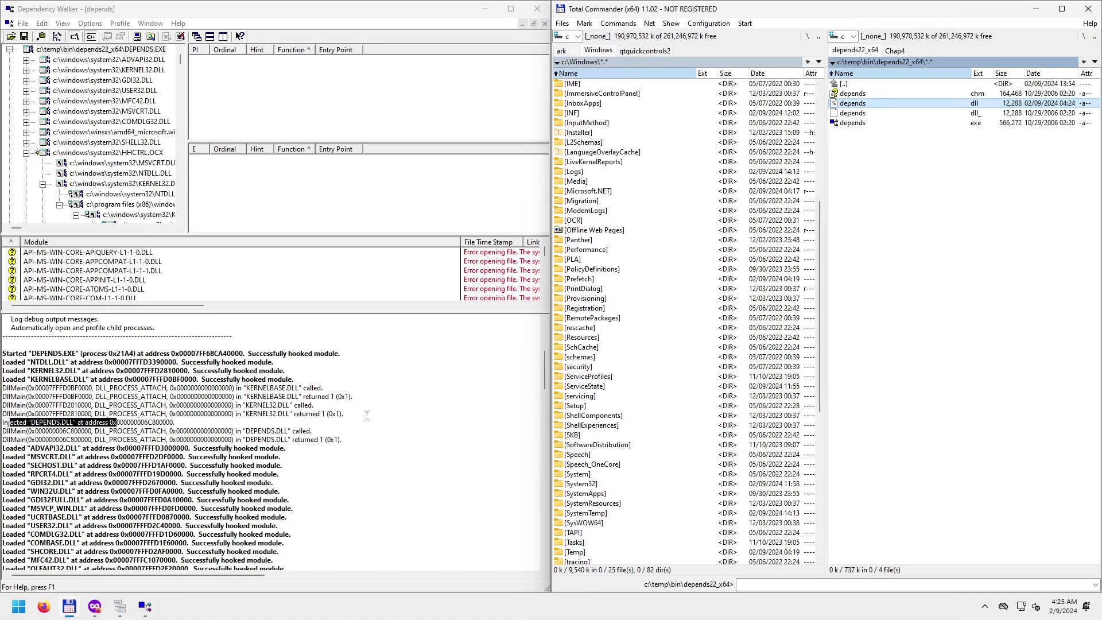
In Dependency Walker, collapse the HHCTRL.OCX, GDI32FULL.DLL, KERNEL.APPCORE.DLL, RICHED32.DLL and WINTYPES.DLL branches, keeping only DEPENDS.EXE's direct dependencies expanded.
{"action": "left_click", "coordinate": [153, 415]}
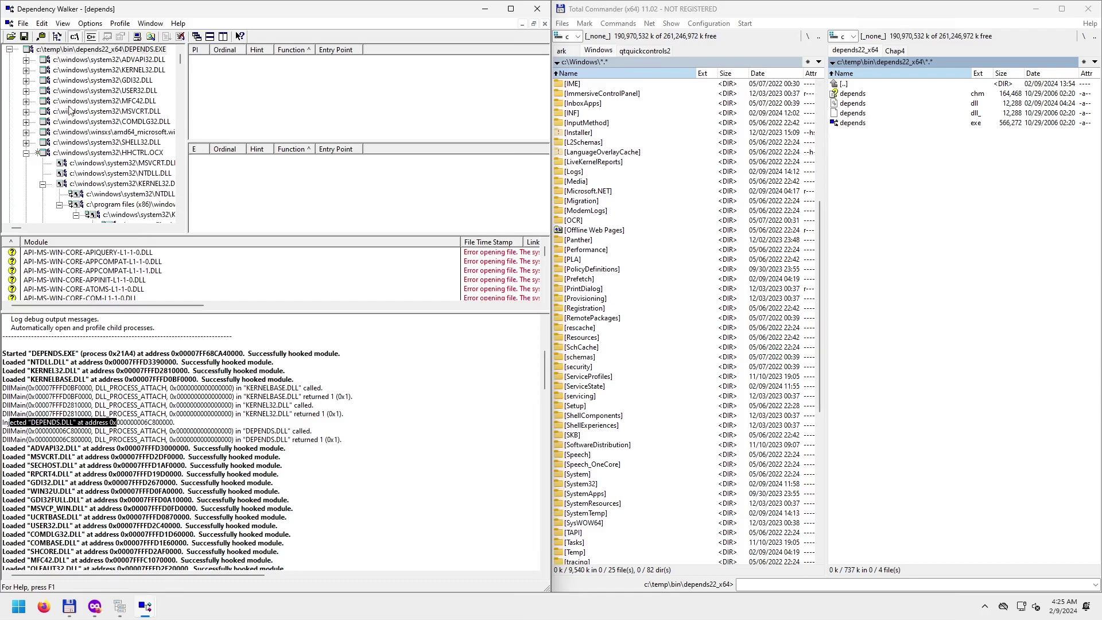
{"action": "left_click", "coordinate": [26, 153]}
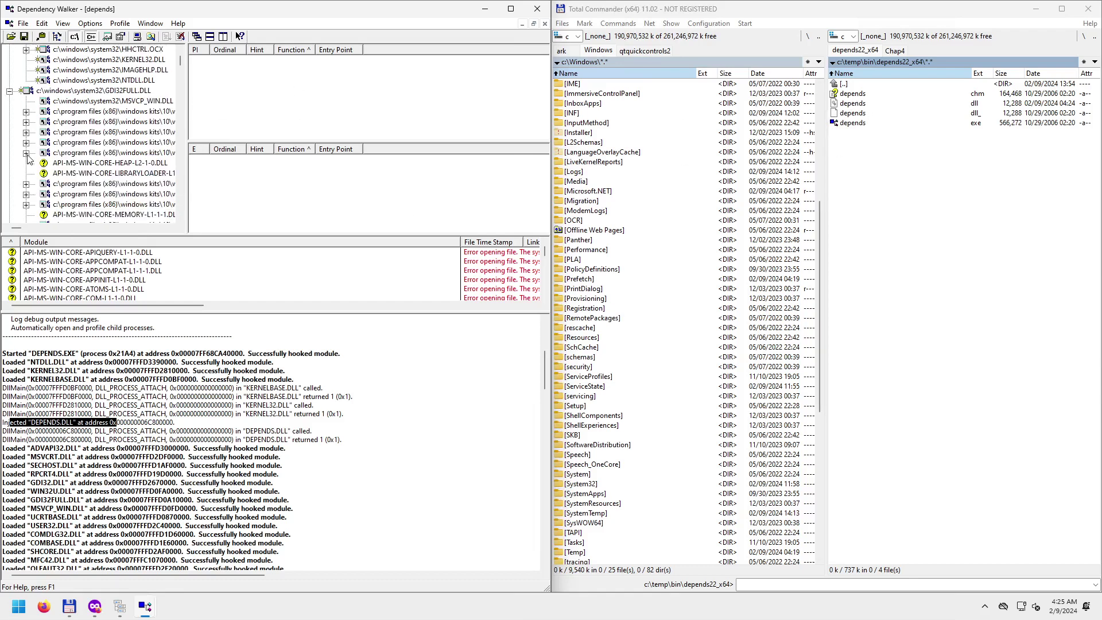
{"action": "left_click", "coordinate": [10, 90]}
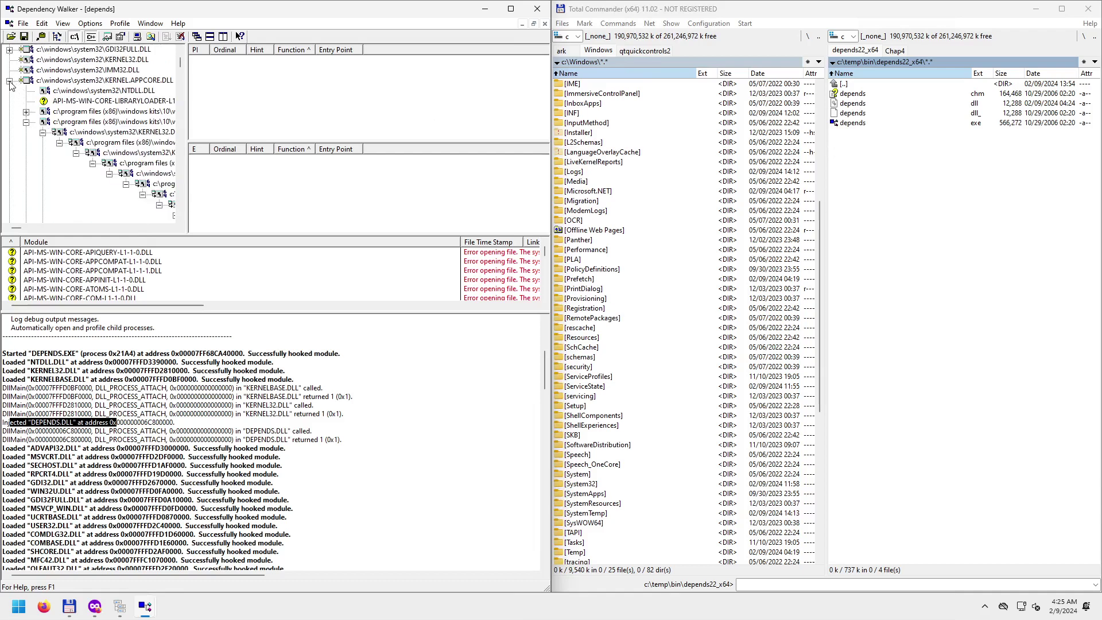
{"action": "left_click", "coordinate": [10, 81]}
{"action": "left_click", "coordinate": [9, 81]}
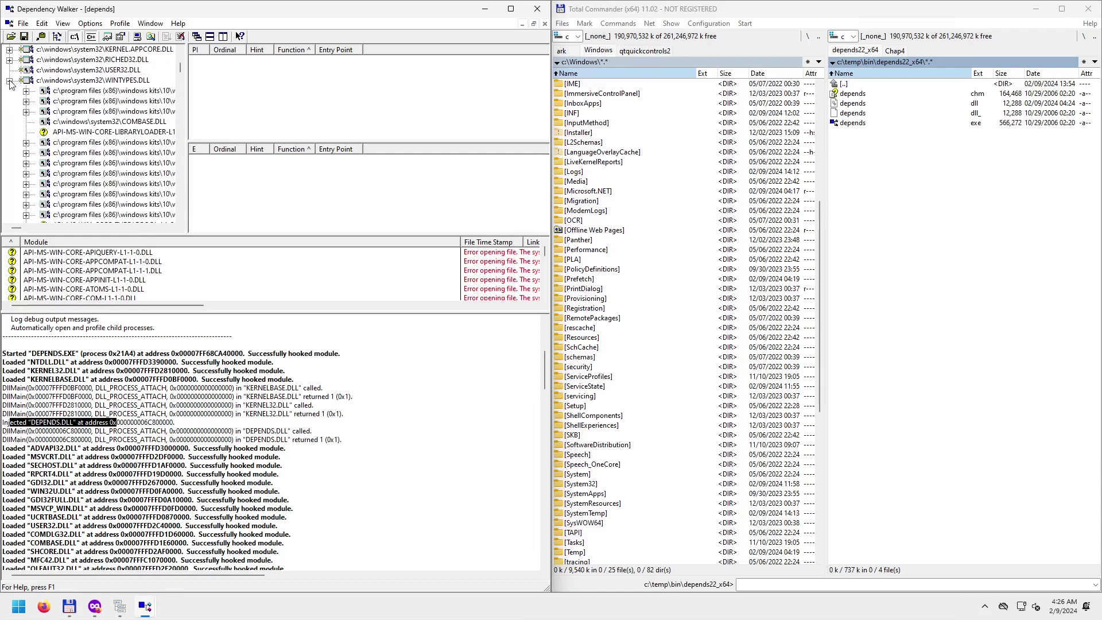
{"action": "left_click", "coordinate": [10, 81]}
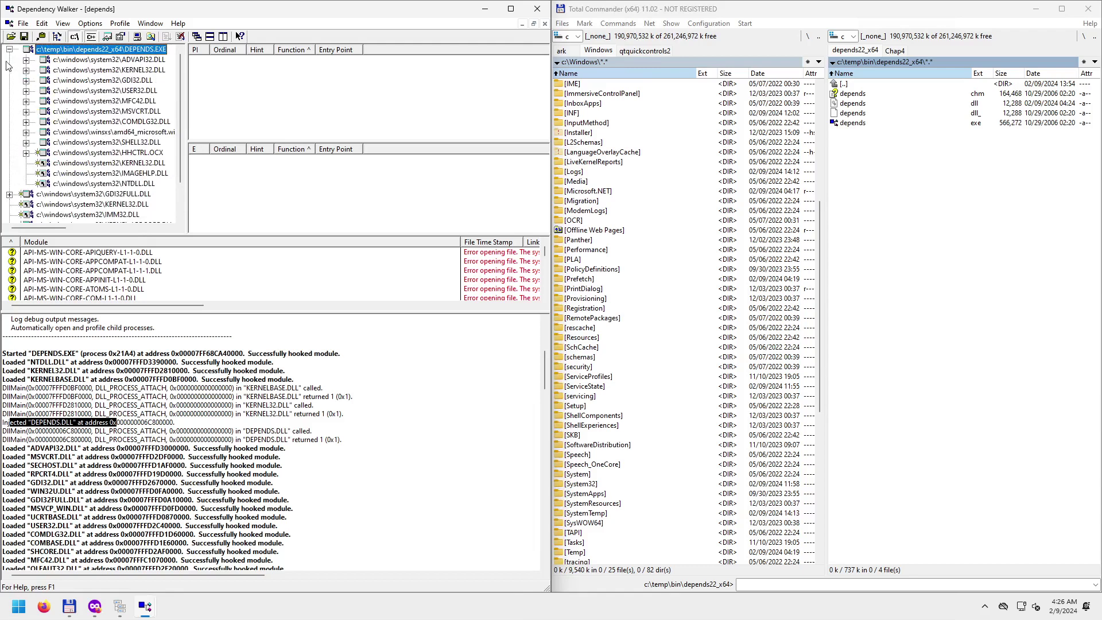
{"action": "left_click", "coordinate": [9, 50]}
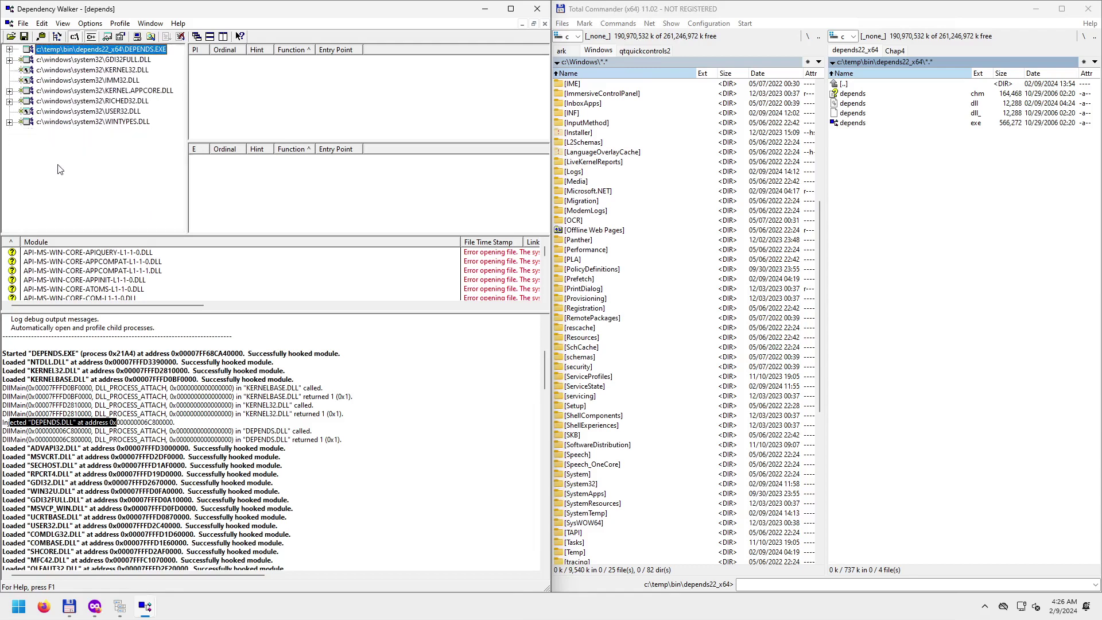
{"action": "left_click", "coordinate": [9, 50]}
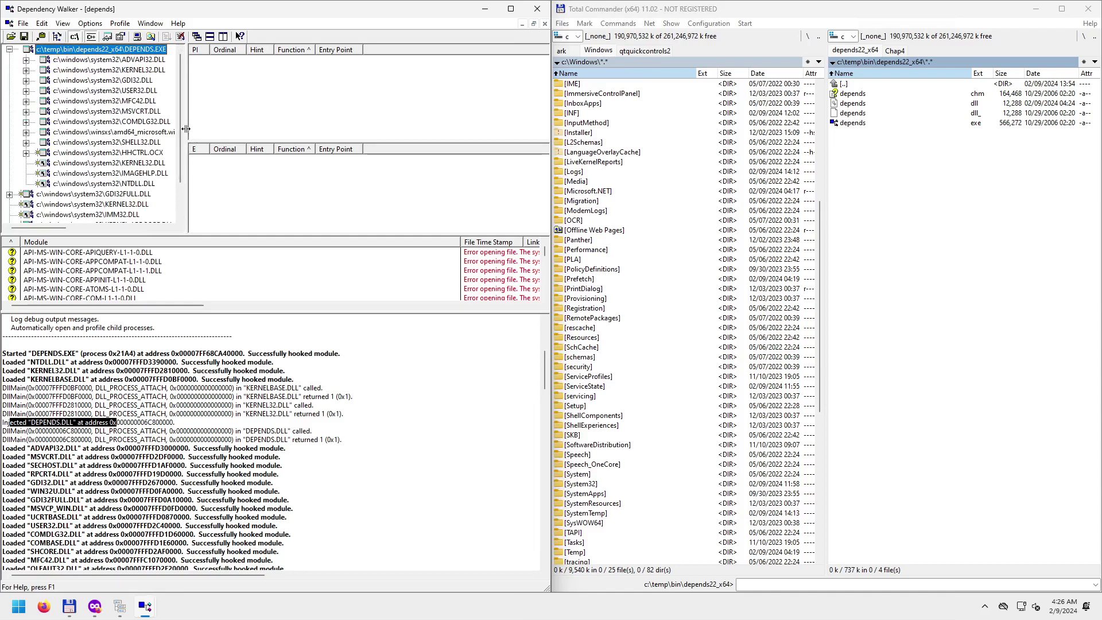
Widen the dependency tree pane and show the imported and exported functions of HHCTRL.OCX.
{"action": "left_click_drag", "start_coordinate": [185, 128], "coordinate": [242, 128]}
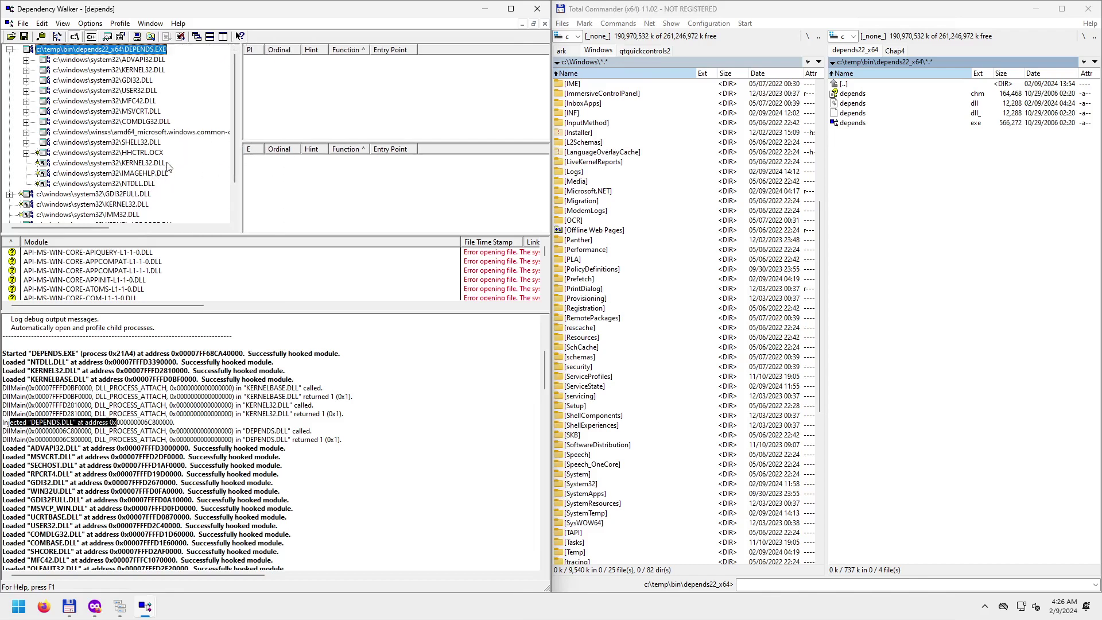
{"action": "left_click", "coordinate": [136, 153]}
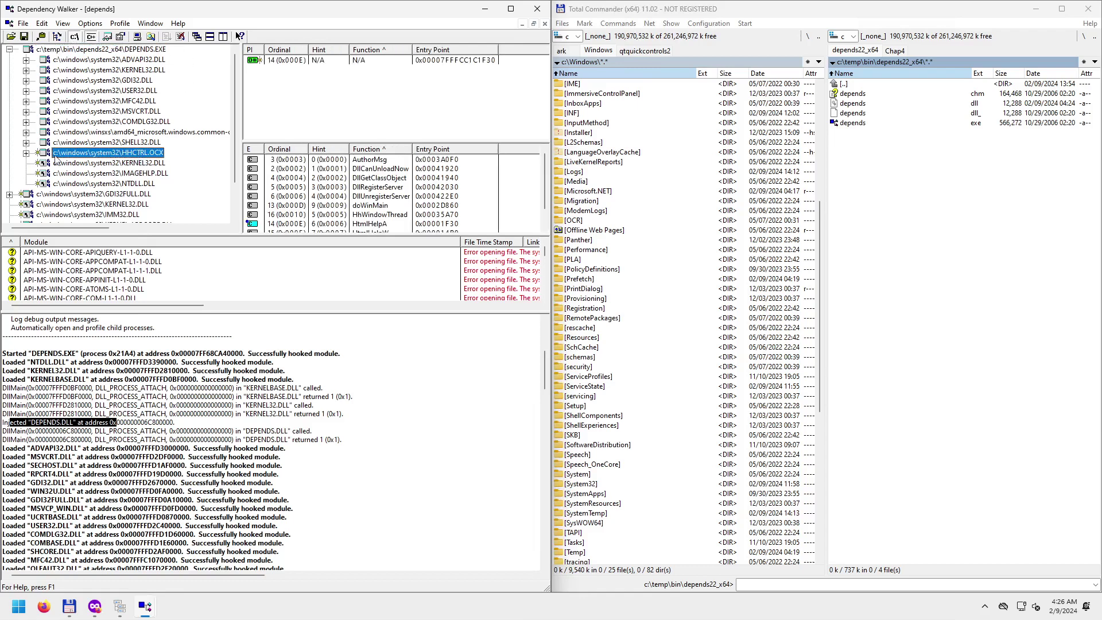
Switch to Dependencies, place it beside Dependency Walker, close the kate analysis and reopen the recent depends22_x64\depends.exe.
{"action": "left_click", "coordinate": [120, 607]}
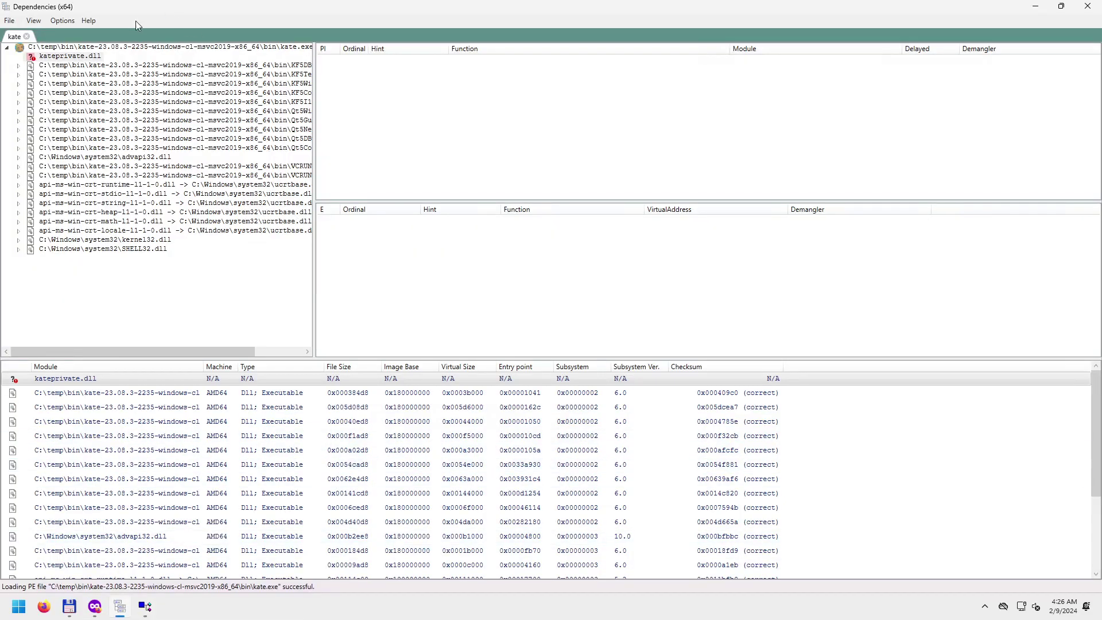
{"action": "left_click_drag", "start_coordinate": [200, 9], "coordinate": [549, 54]}
{"action": "left_click", "coordinate": [578, 40]}
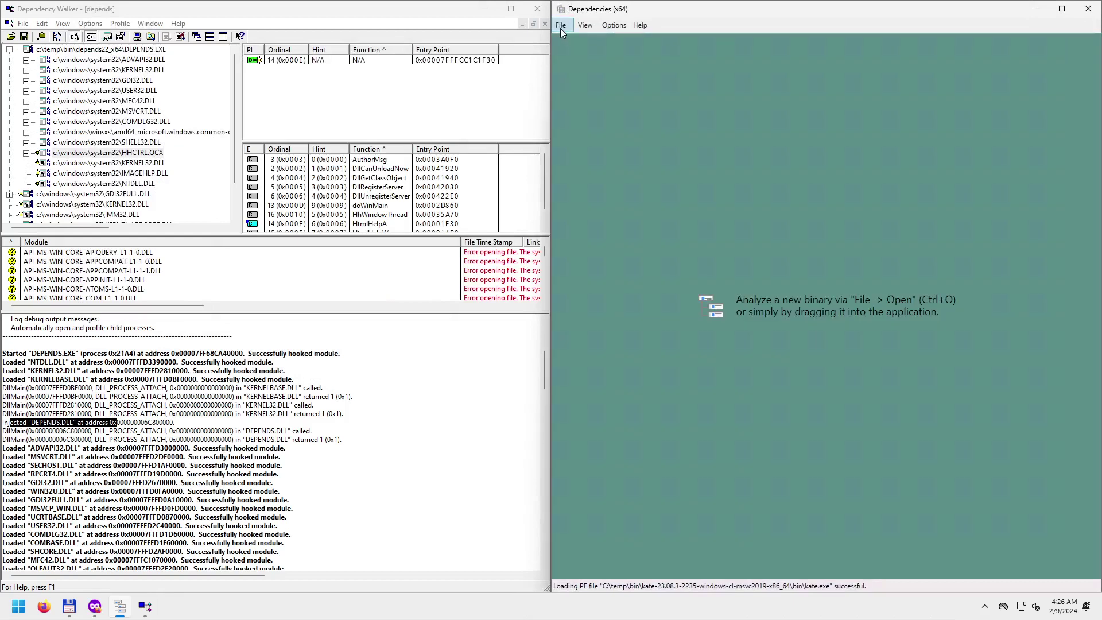
{"action": "left_click", "coordinate": [560, 25]}
{"action": "mouse_move", "coordinate": [581, 60]}
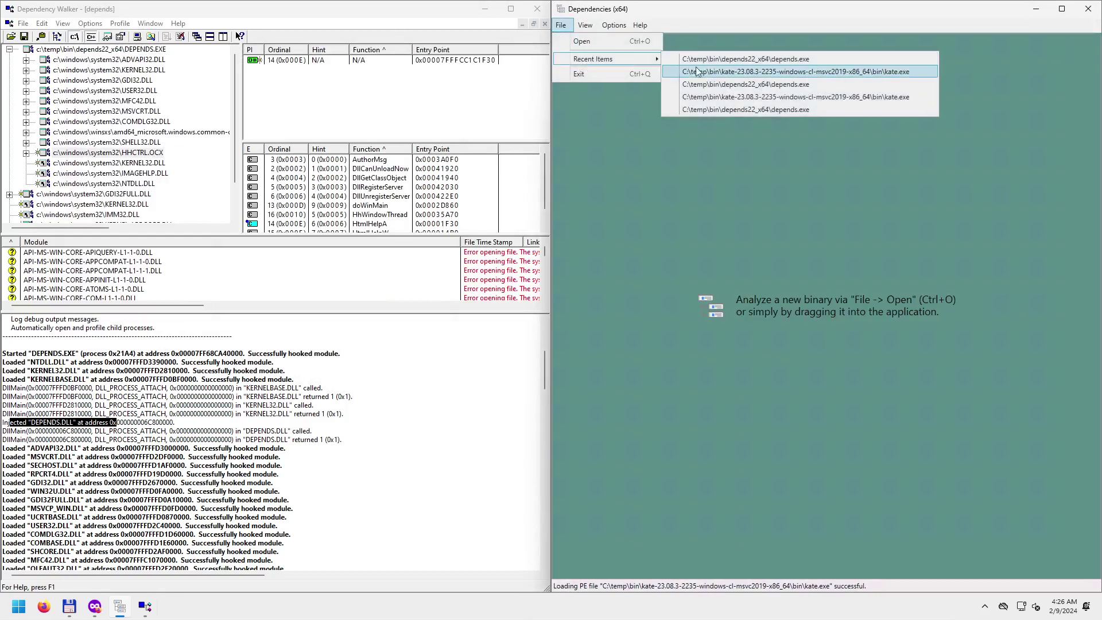
{"action": "left_click", "coordinate": [722, 85]}
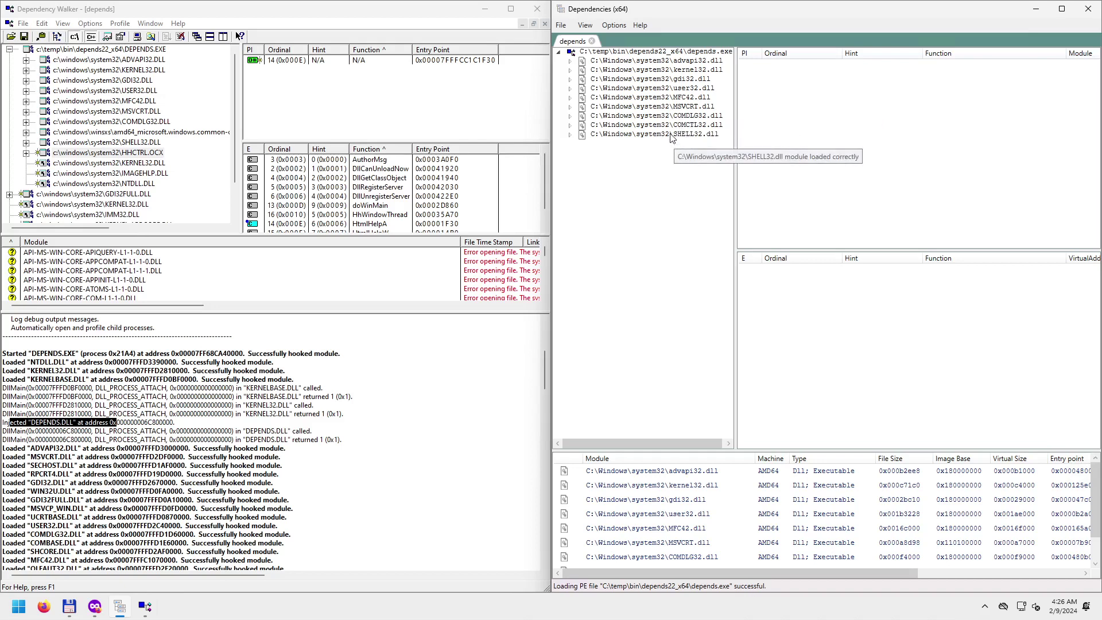
Return to HHCTRL.OCX in Dependency Walker, view the Dependency Walker help contents and close the help window.
{"action": "left_click", "coordinate": [148, 155]}
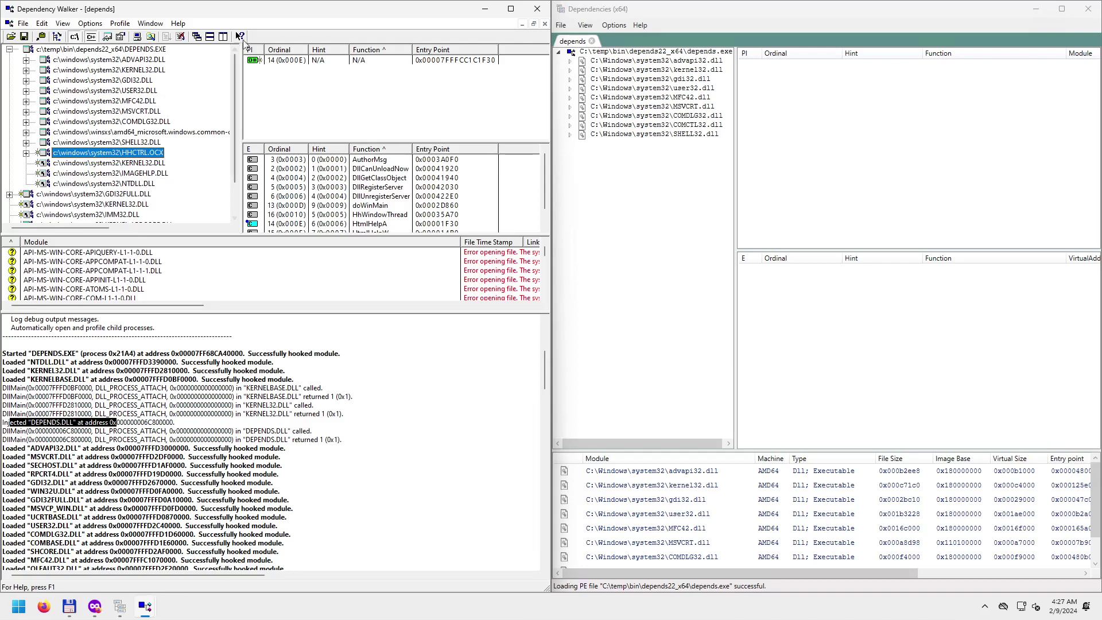
{"action": "left_click", "coordinate": [183, 26]}
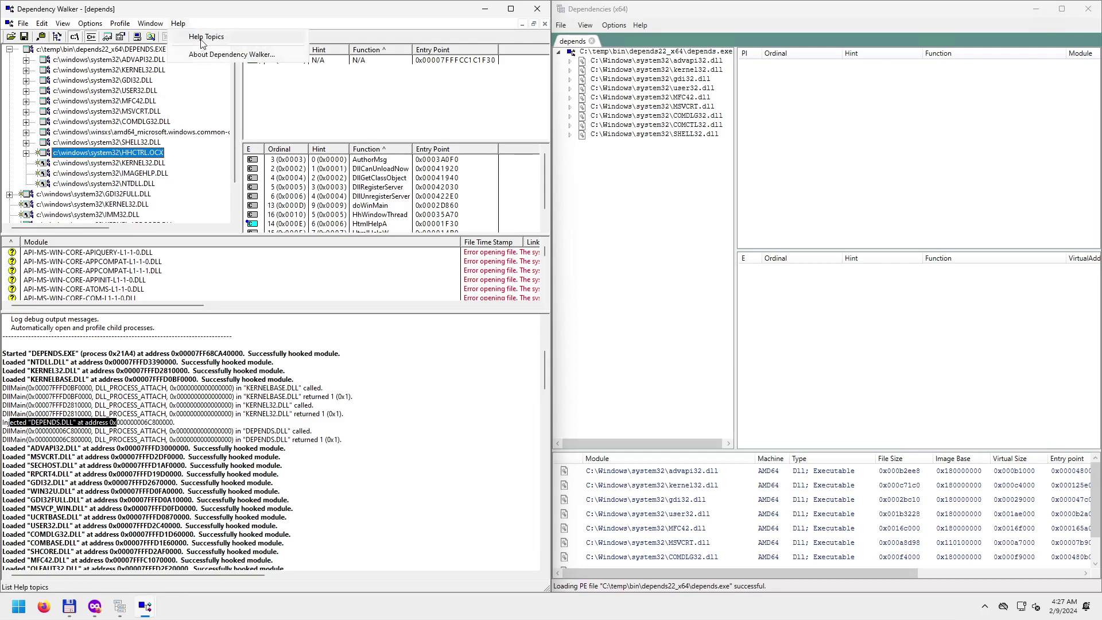
{"action": "left_click", "coordinate": [199, 39]}
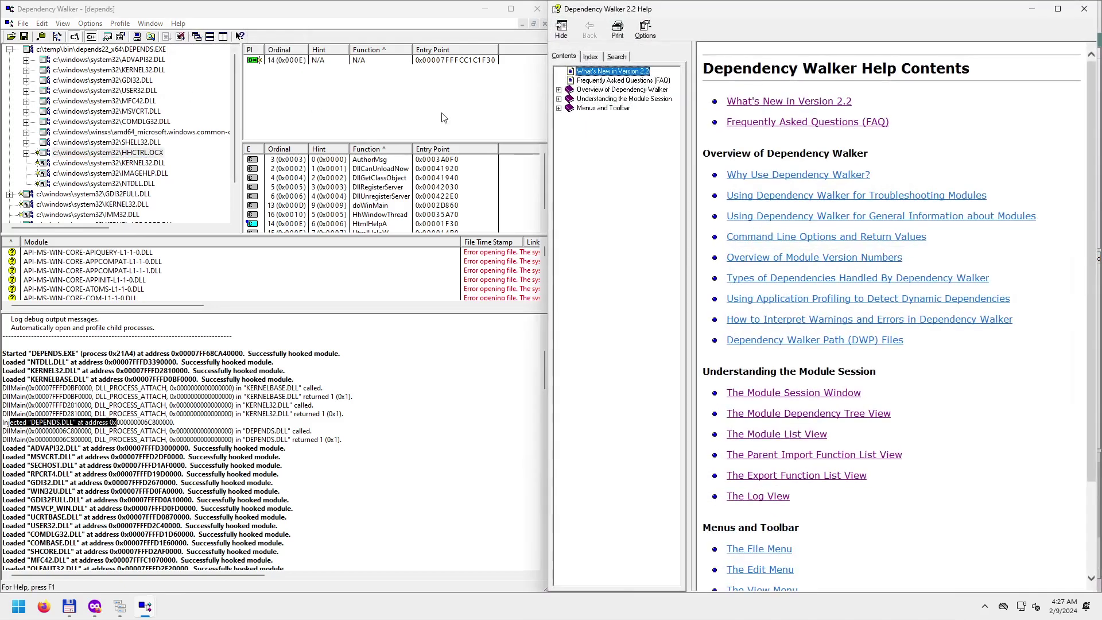
{"action": "left_click", "coordinate": [1084, 9]}
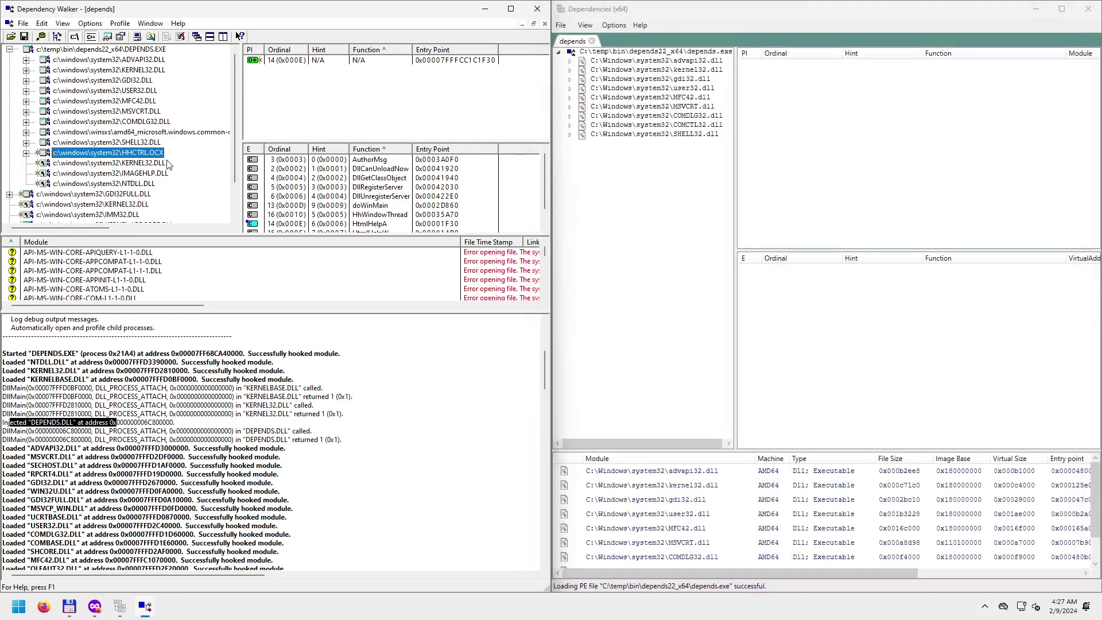
Inspect the functions DEPENDS.EXE imports dynamically from IMAGEHLP.DLL and NTDLL.DLL.
{"action": "left_click", "coordinate": [159, 174]}
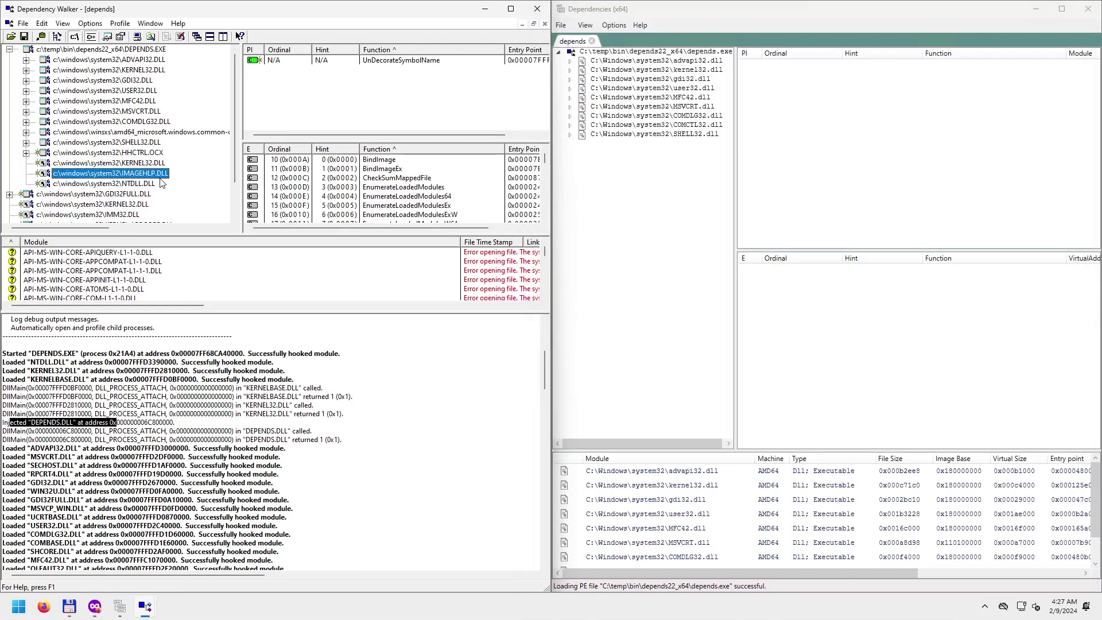
{"action": "left_click", "coordinate": [140, 185]}
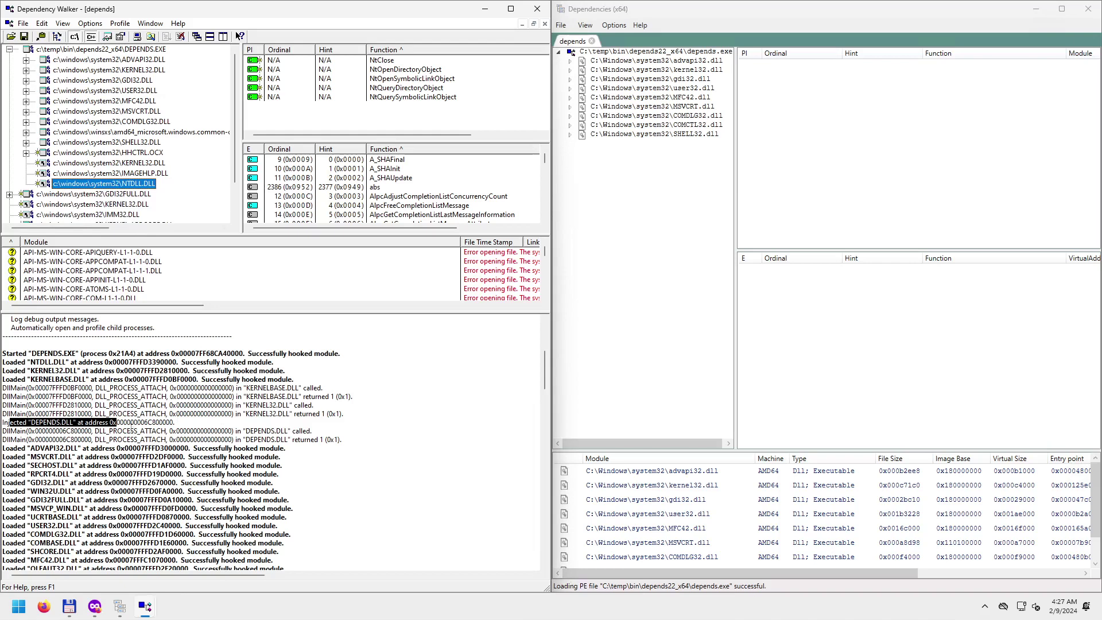
Examine the profiling log from process start through the hooked module loads to the DllMain, LoadLibrary and GetProcAddress calls.
{"action": "scroll", "coordinate": [112, 456], "scroll_direction": "down", "scroll_amount": 1}
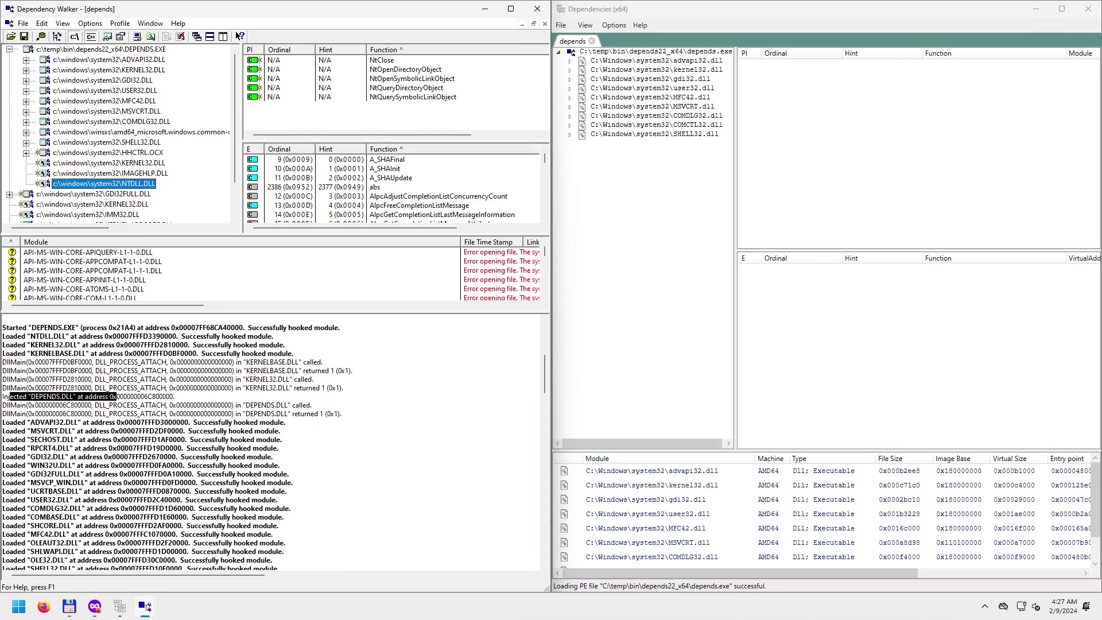
{"action": "scroll", "coordinate": [125, 449], "scroll_direction": "down", "scroll_amount": 10}
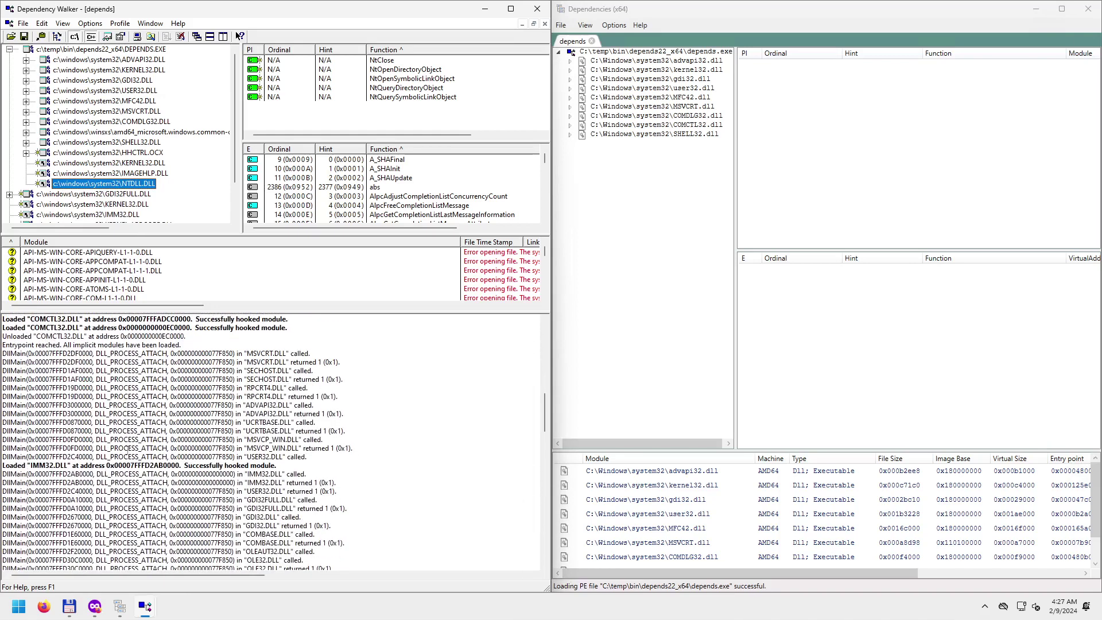
{"action": "scroll", "coordinate": [126, 449], "scroll_direction": "down", "scroll_amount": 9}
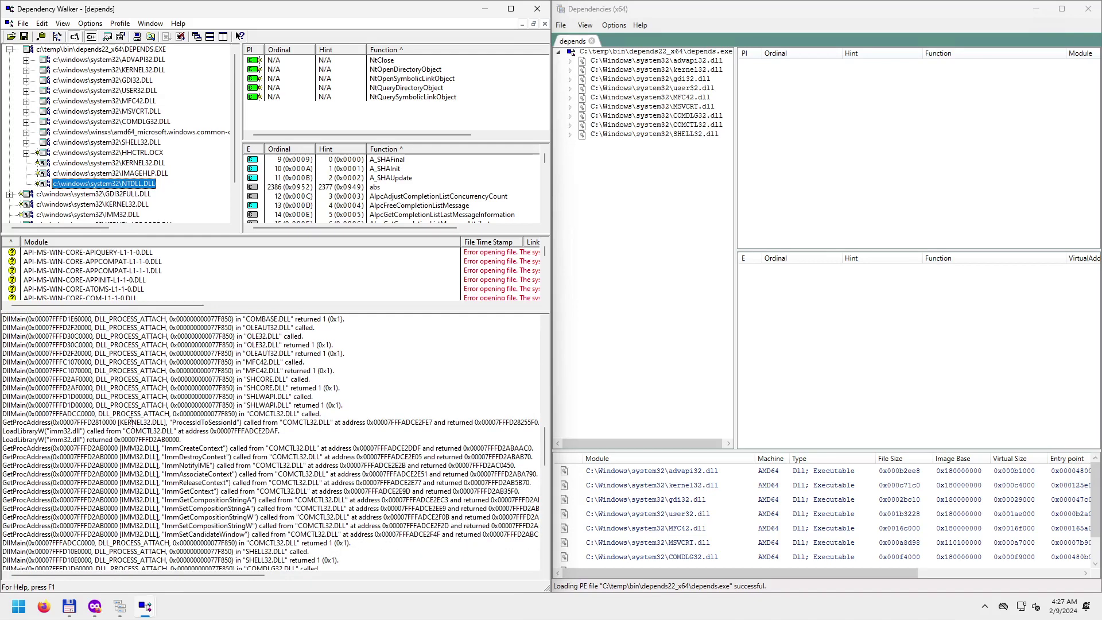
{"action": "scroll", "coordinate": [17, 424], "scroll_direction": "up", "scroll_amount": 12}
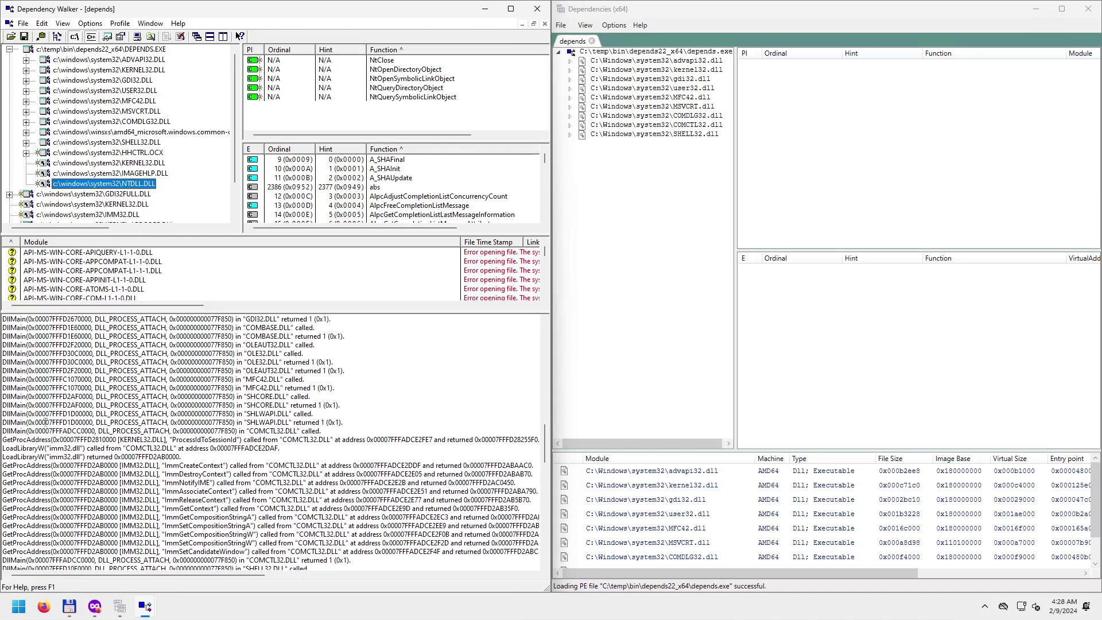
{"action": "scroll", "coordinate": [43, 420], "scroll_direction": "up", "scroll_amount": 9}
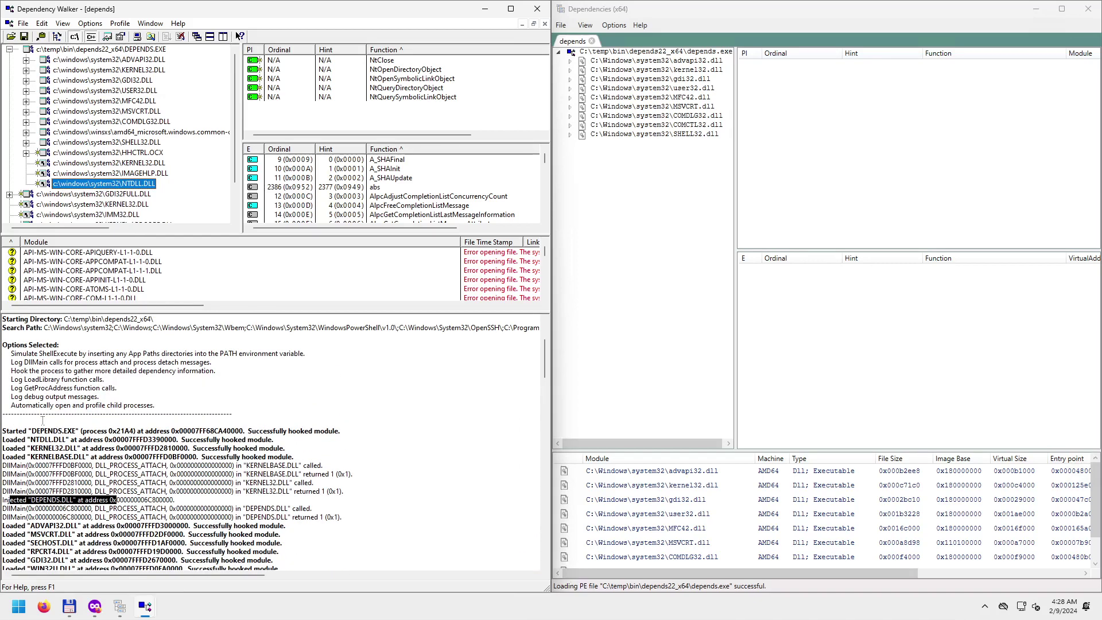
{"action": "scroll", "coordinate": [42, 420], "scroll_direction": "down", "scroll_amount": 10}
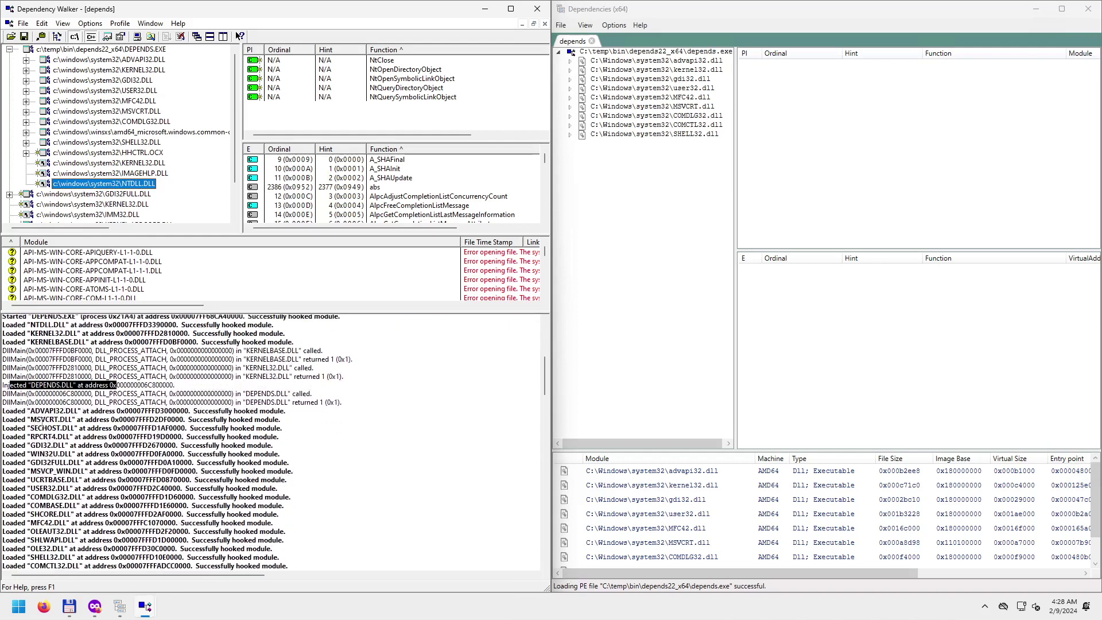
{"action": "scroll", "coordinate": [41, 426], "scroll_direction": "down", "scroll_amount": 2}
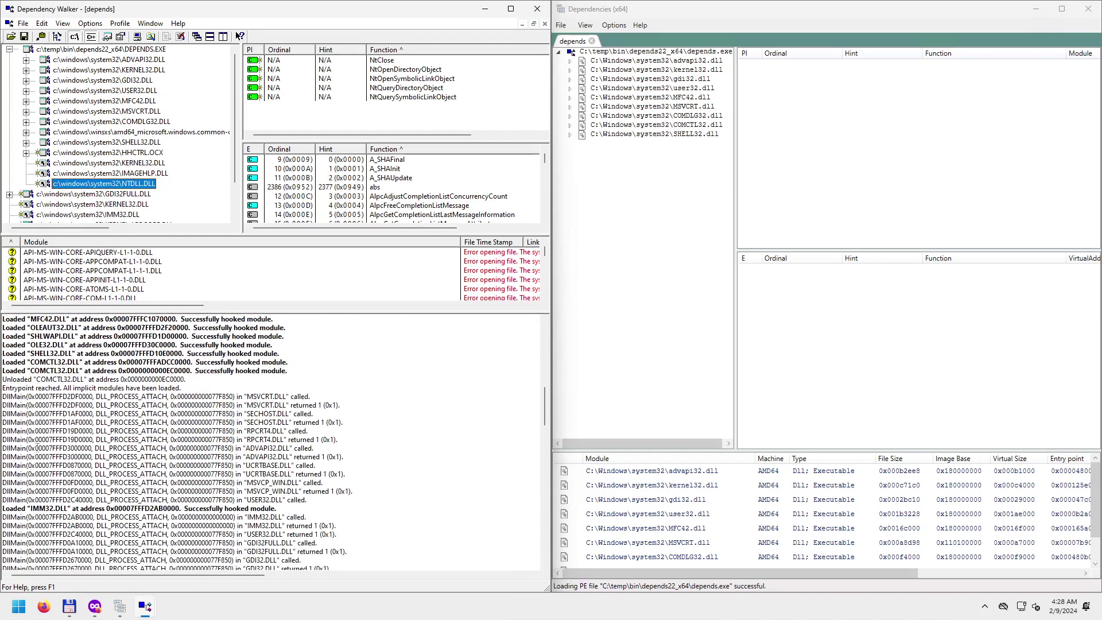
{"action": "scroll", "coordinate": [37, 448], "scroll_direction": "down", "scroll_amount": 4}
{"action": "scroll", "coordinate": [38, 447], "scroll_direction": "down", "scroll_amount": 4}
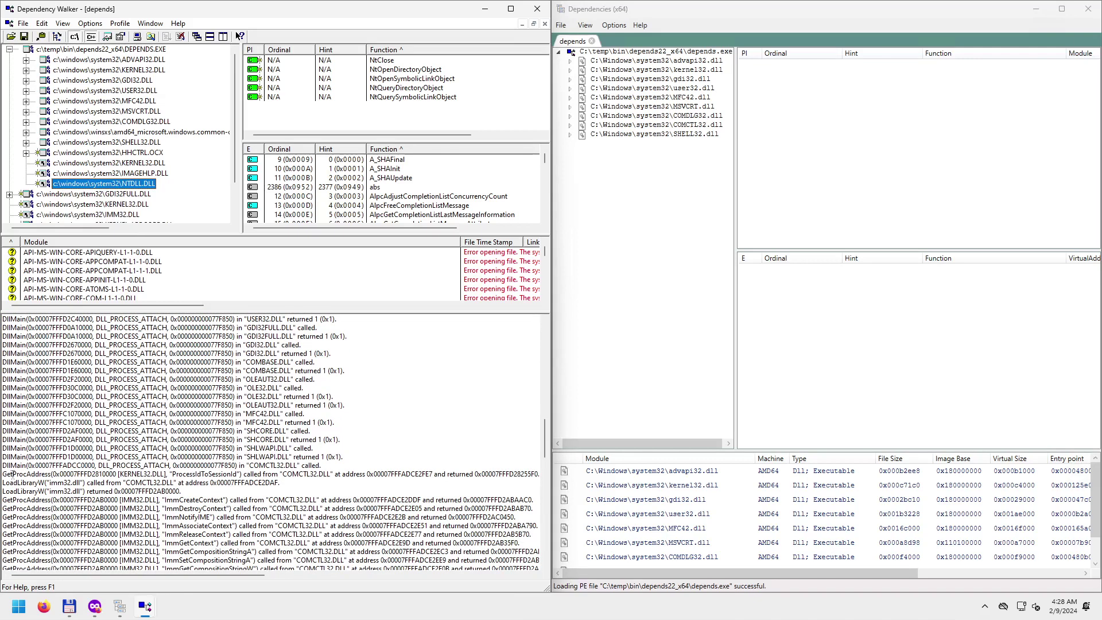
Examine the logged GetProcAddress call for ProcessIdToSessionId in KERNEL32.DLL and select its calling common controls module in the dependency tree.
{"action": "double_click", "coordinate": [17, 474]}
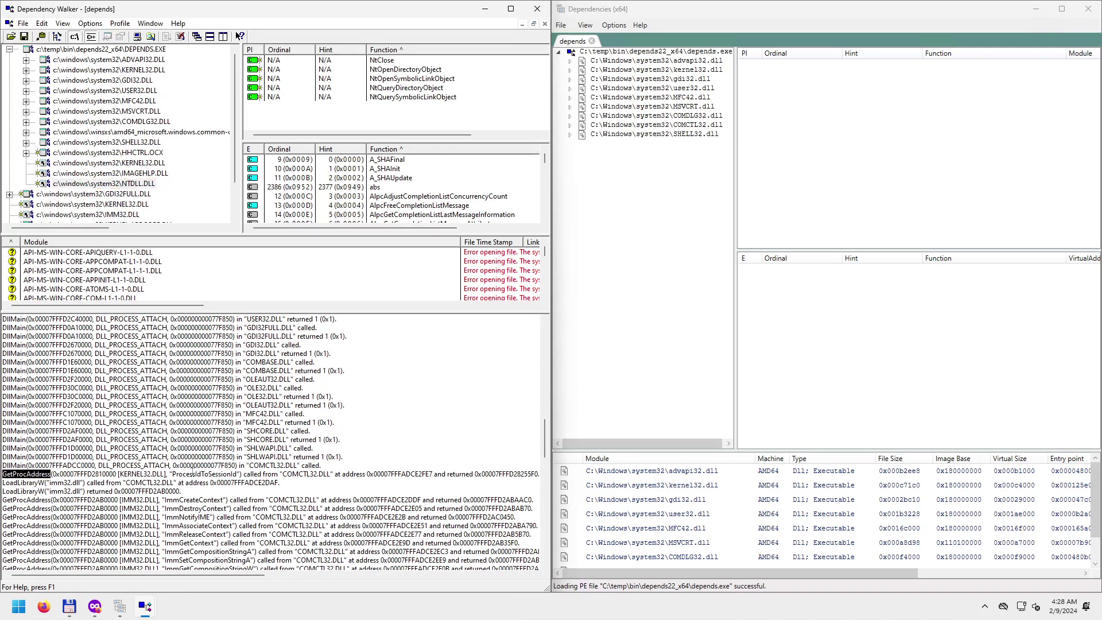
{"action": "double_click", "coordinate": [191, 473]}
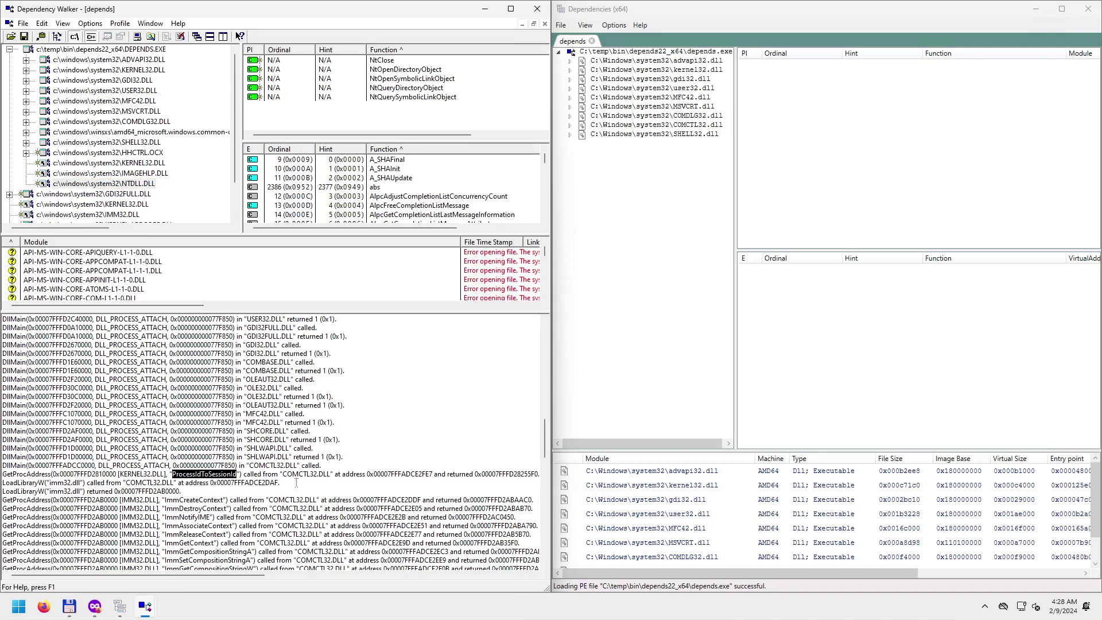
{"action": "left_click", "coordinate": [294, 474]}
{"action": "double_click", "coordinate": [294, 474]}
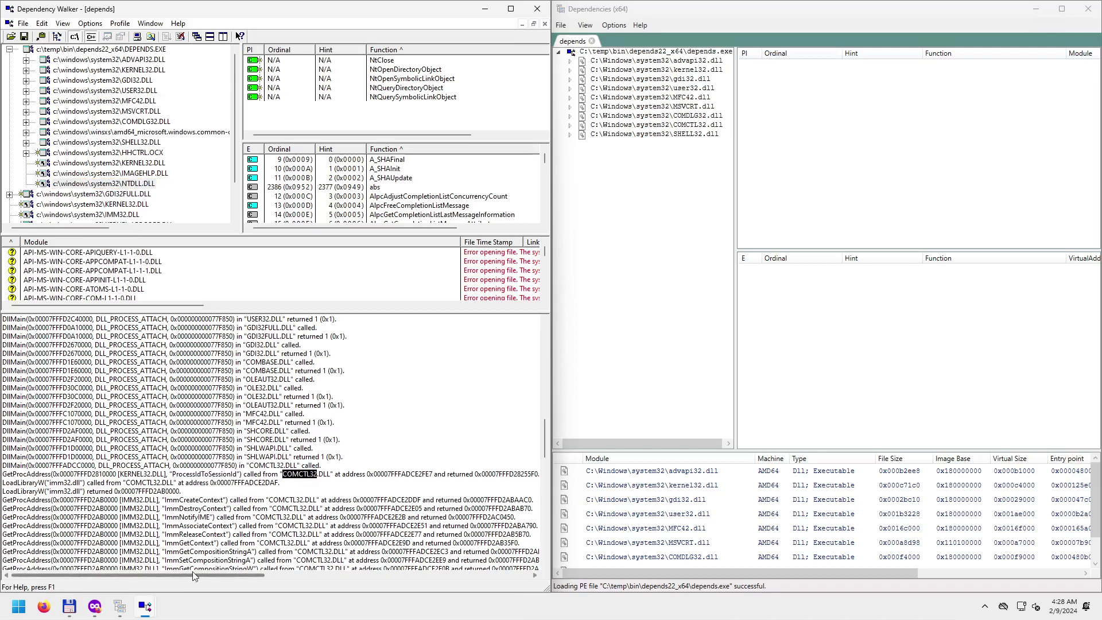
{"action": "mouse_move", "coordinate": [185, 571]}
{"action": "left_mouse_down"}
{"action": "mouse_move", "coordinate": [230, 571]}
{"action": "mouse_move", "coordinate": [172, 571]}
{"action": "left_mouse_up"}
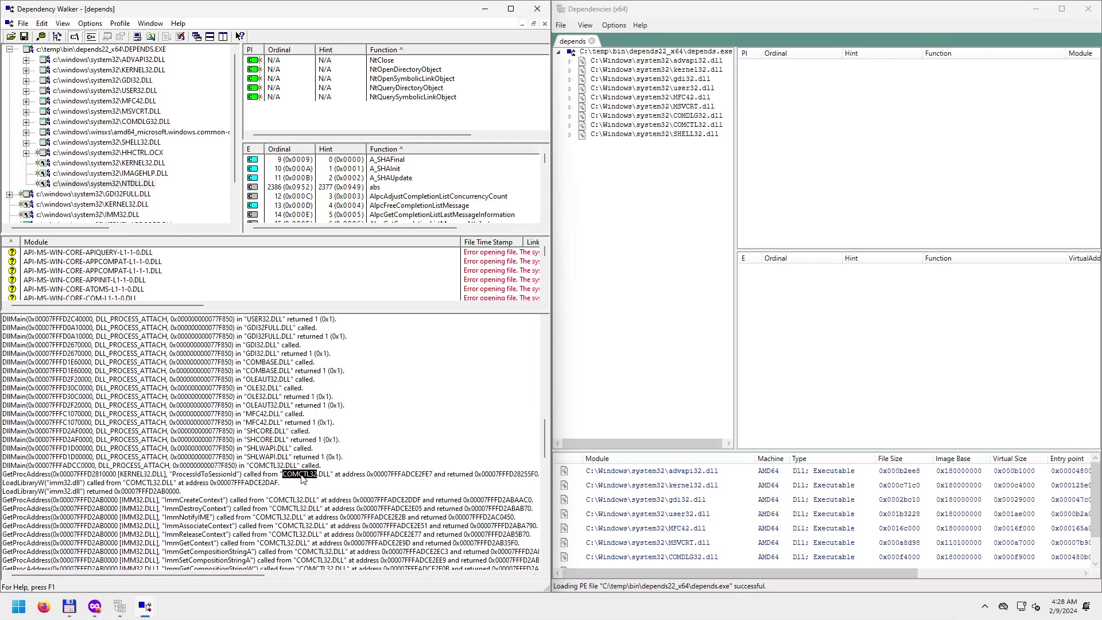
{"action": "left_click", "coordinate": [163, 133]}
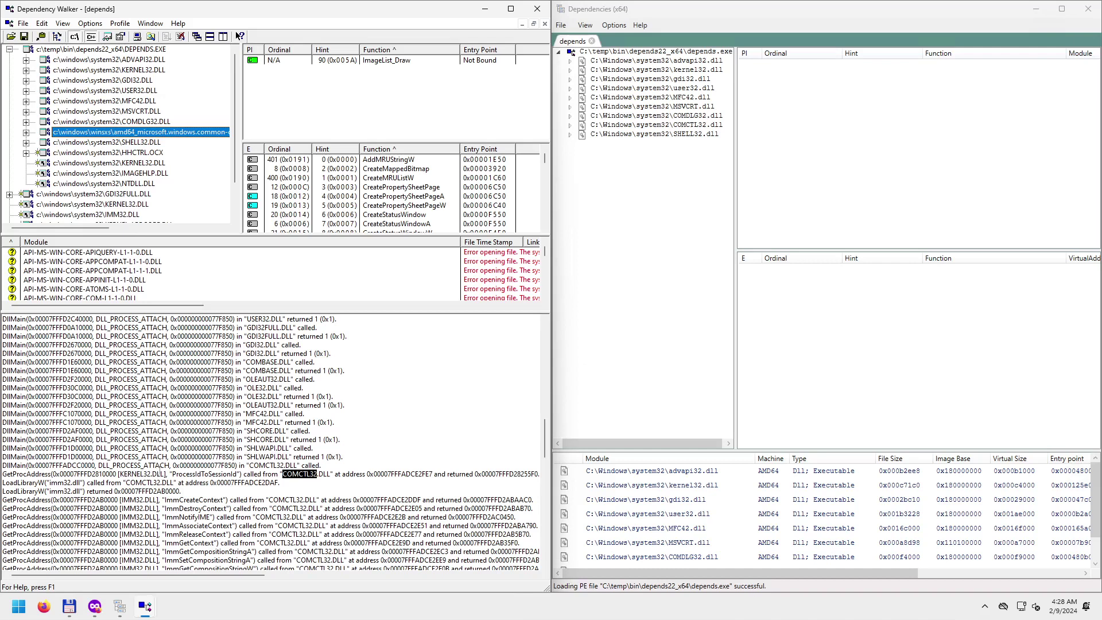
{"action": "left_click_drag", "start_coordinate": [119, 474], "coordinate": [165, 480]}
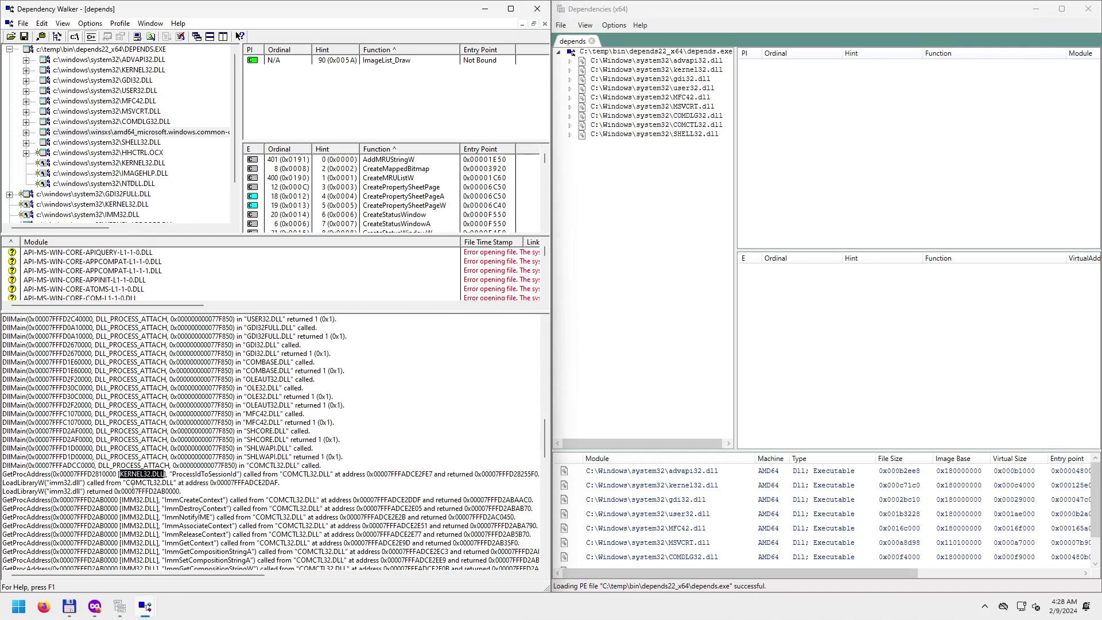
{"action": "left_click", "coordinate": [13, 474]}
{"action": "double_click", "coordinate": [190, 474]}
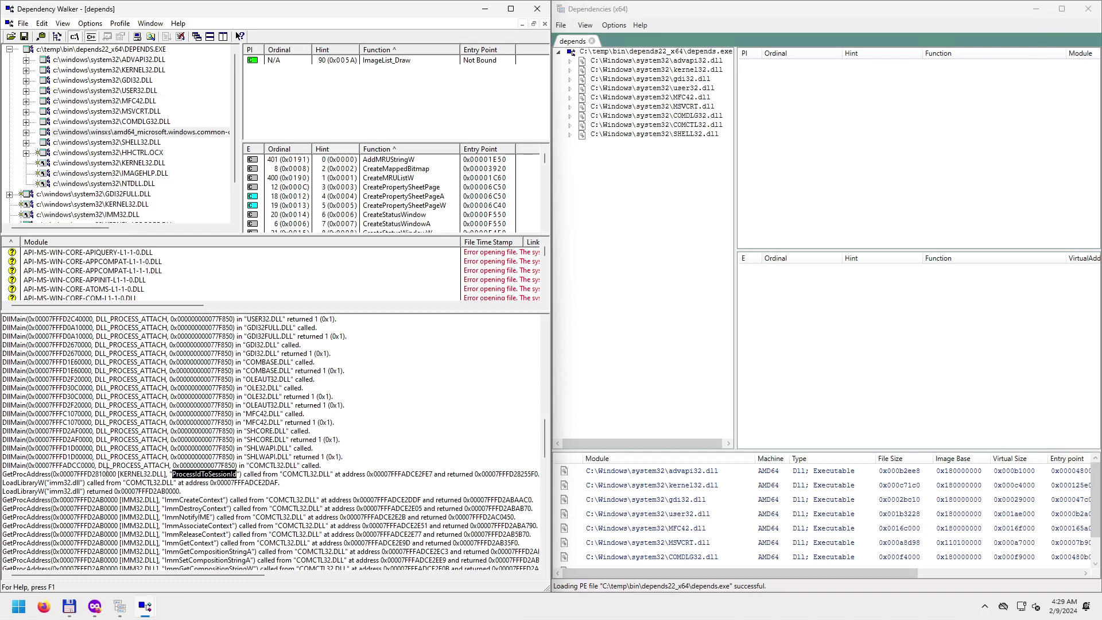
Examine the log's LoadLibraryW call for imm32.dll and the GetProcAddress calls COMCTL32.DLL makes for the Imm functions.
{"action": "scroll", "coordinate": [140, 499], "scroll_direction": "down", "scroll_amount": 1}
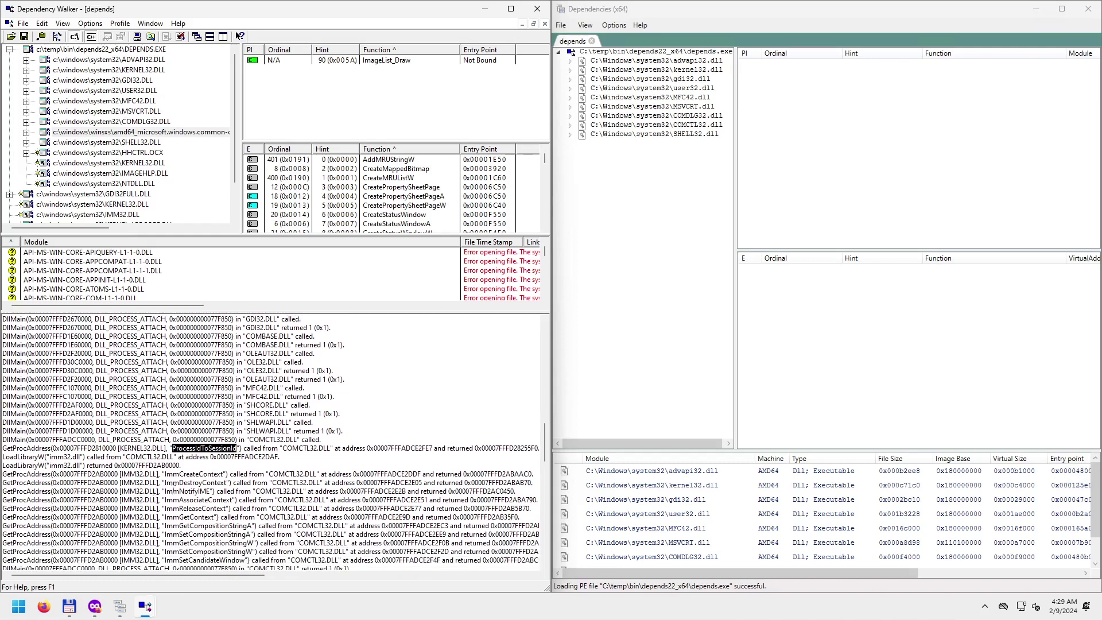
{"action": "left_click_drag", "start_coordinate": [256, 471], "coordinate": [315, 474]}
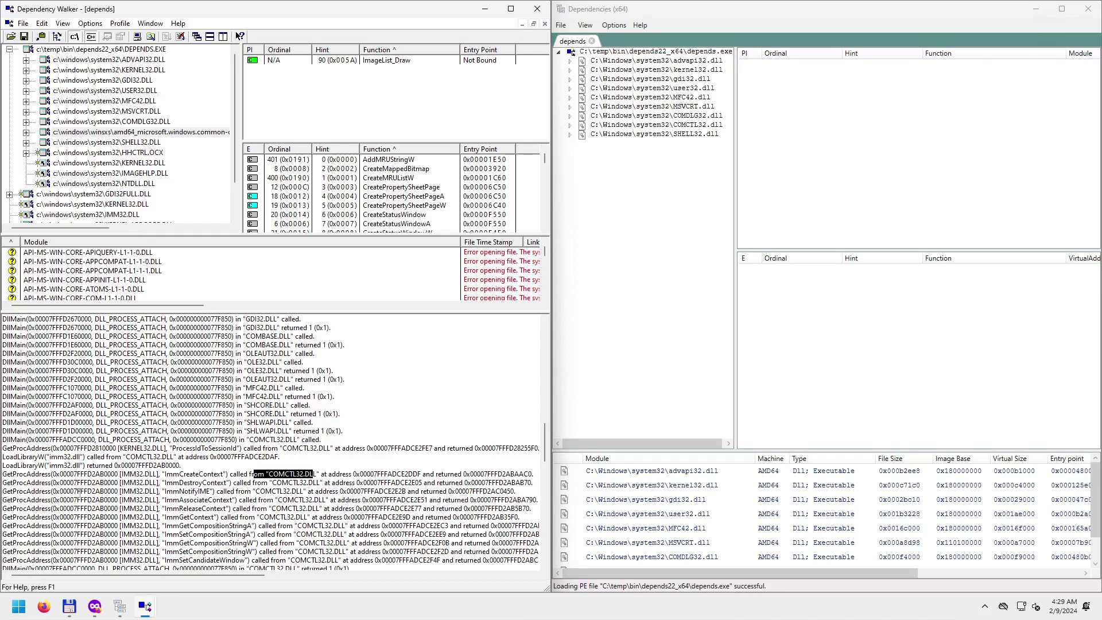
{"action": "left_click_drag", "start_coordinate": [50, 456], "coordinate": [81, 456]}
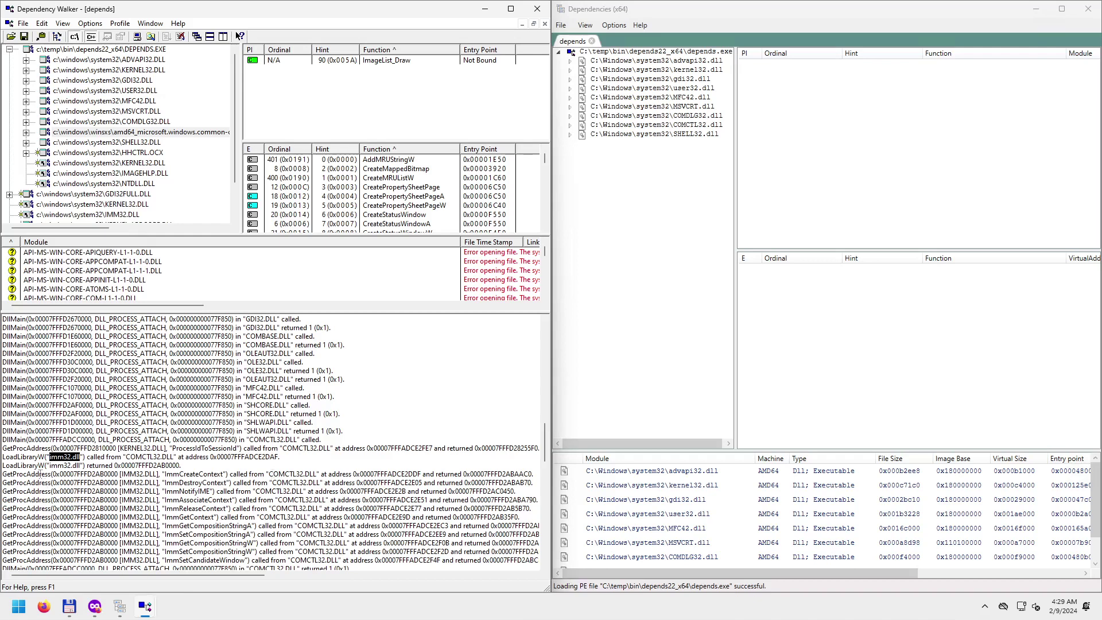
{"action": "left_click_drag", "start_coordinate": [39, 474], "coordinate": [226, 560]}
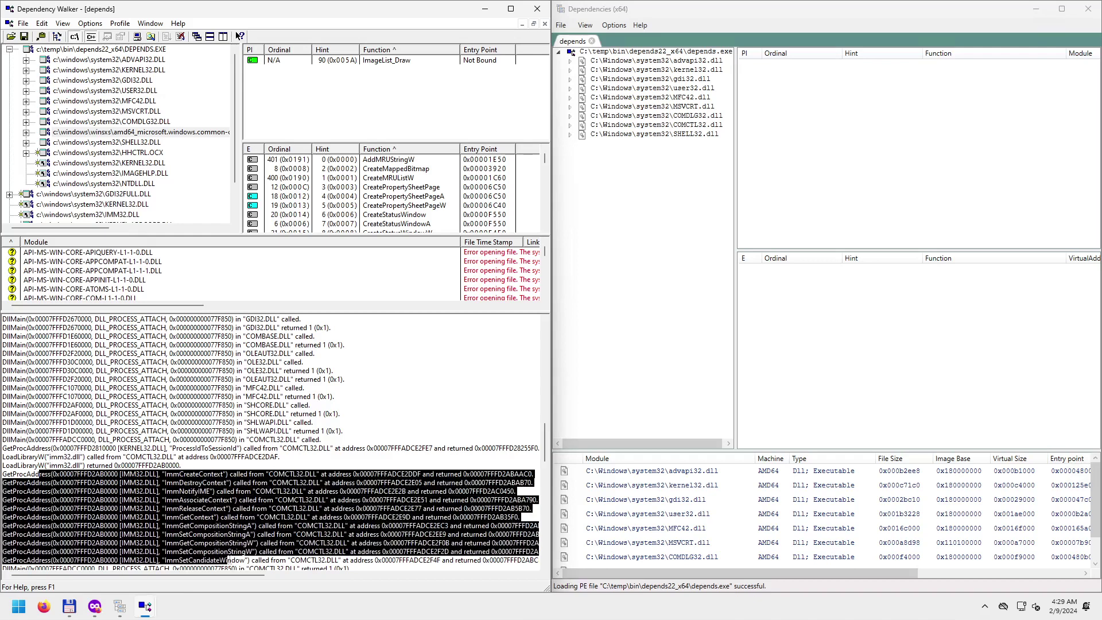
{"action": "scroll", "coordinate": [252, 551], "scroll_direction": "down", "scroll_amount": 2}
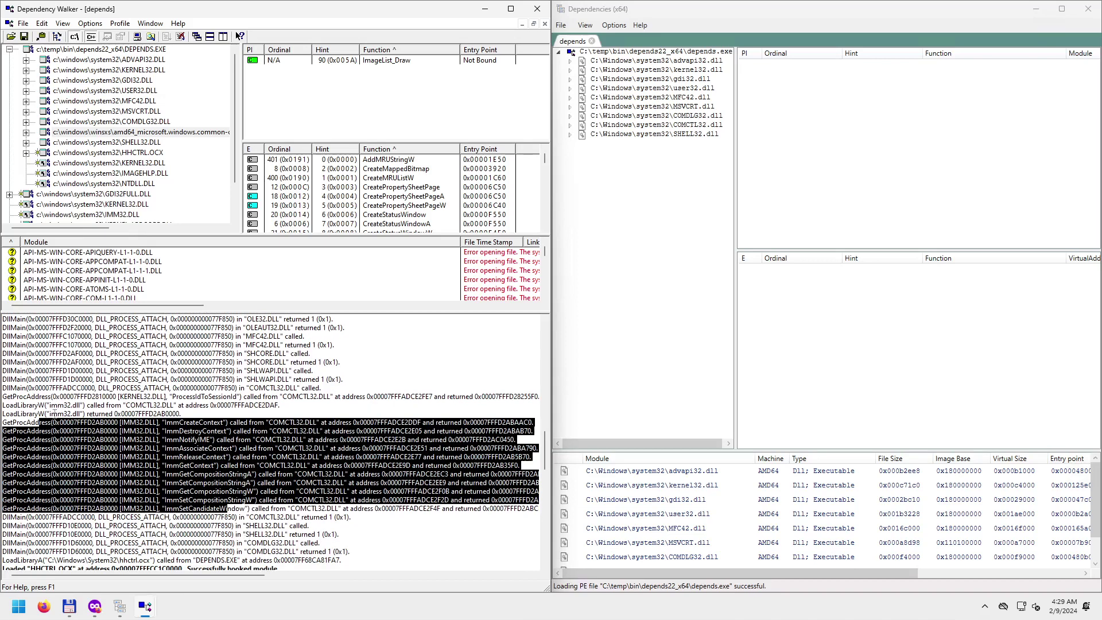
{"action": "left_click", "coordinate": [50, 413]}
{"action": "left_click_drag", "start_coordinate": [50, 413], "coordinate": [79, 413]}
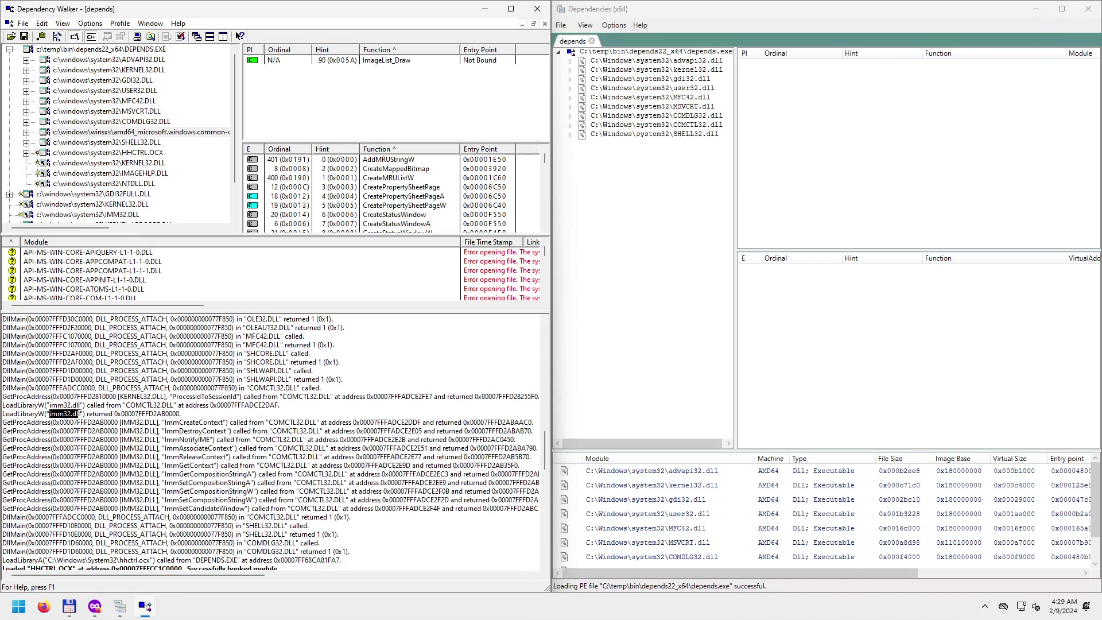
{"action": "double_click", "coordinate": [37, 423]}
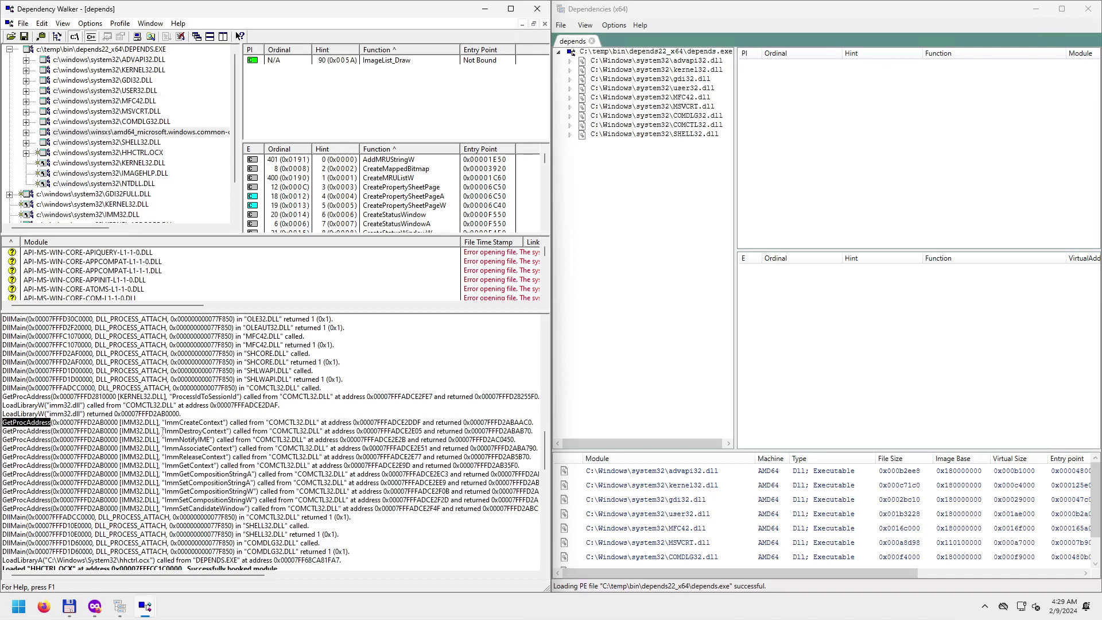
{"action": "left_click_drag", "start_coordinate": [162, 423], "coordinate": [201, 508]}
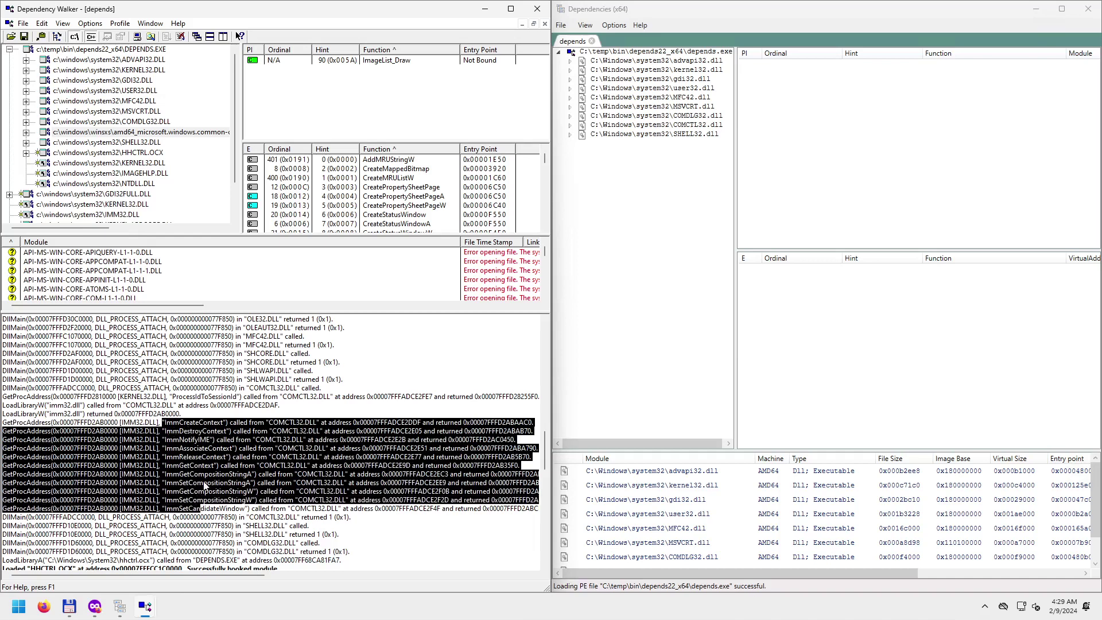
{"action": "scroll", "coordinate": [211, 508], "scroll_direction": "down", "scroll_amount": 1}
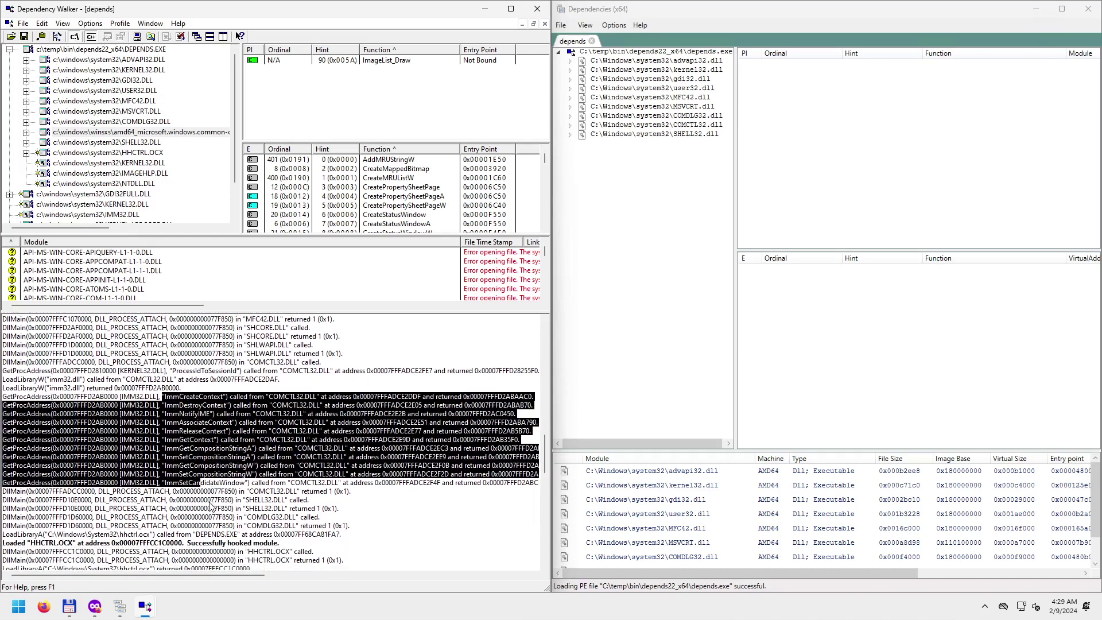
Highlight the log entries where DEPENDS.EXE loads hhctrl.ocx, from the LoadLibraryA call through the hooking line to its return.
{"action": "scroll", "coordinate": [198, 497], "scroll_direction": "down", "scroll_amount": 1}
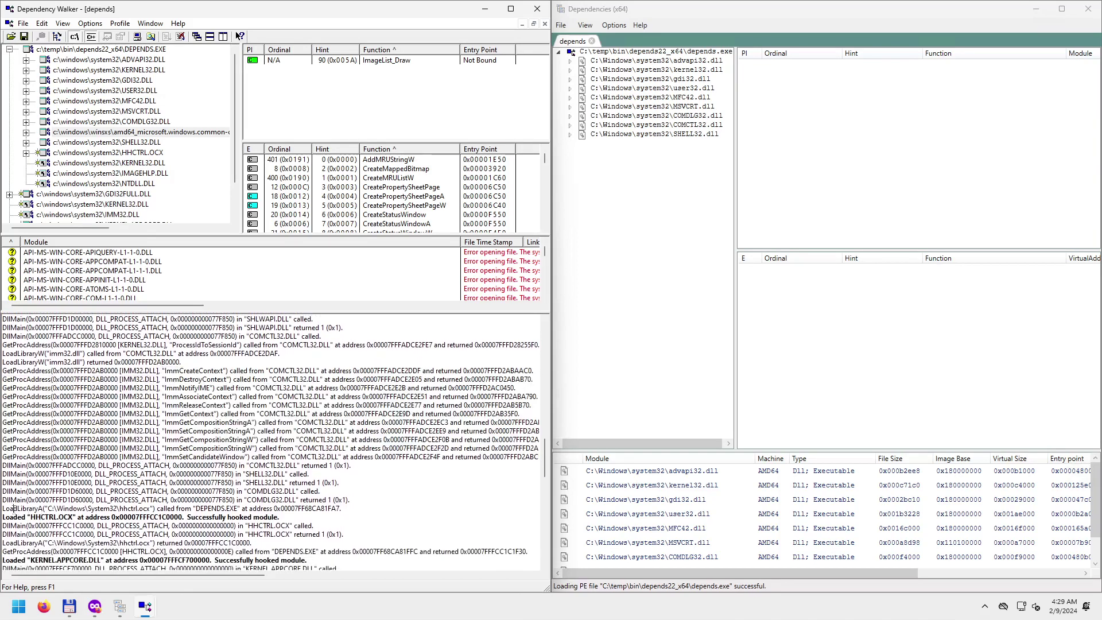
{"action": "double_click", "coordinate": [18, 508]}
{"action": "left_click_drag", "start_coordinate": [50, 509], "coordinate": [151, 508]}
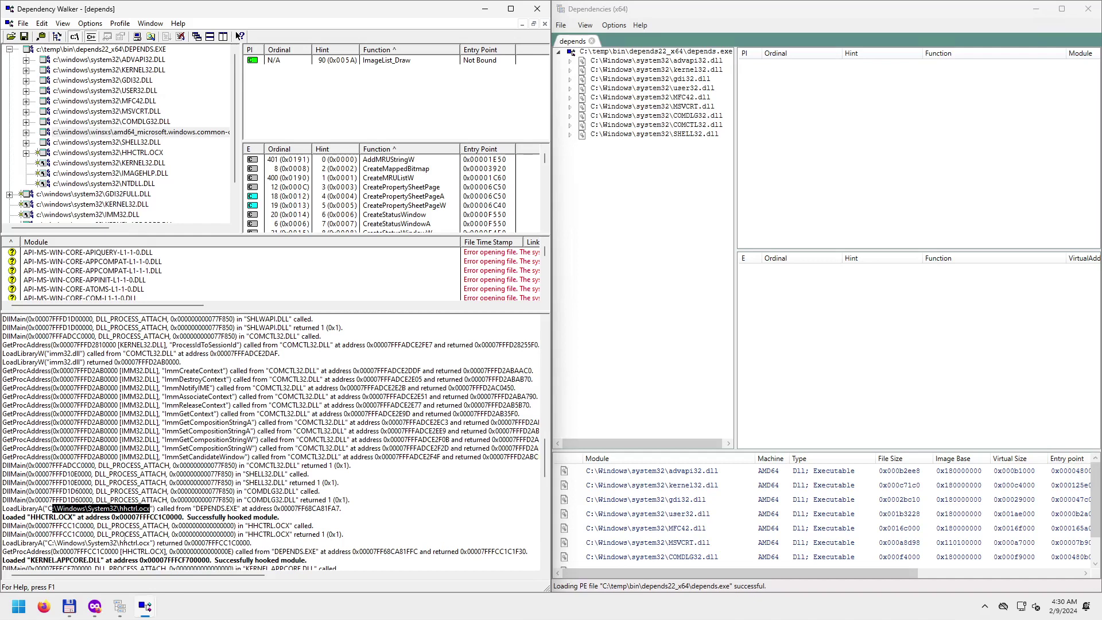
{"action": "scroll", "coordinate": [114, 527], "scroll_direction": "down", "scroll_amount": 1}
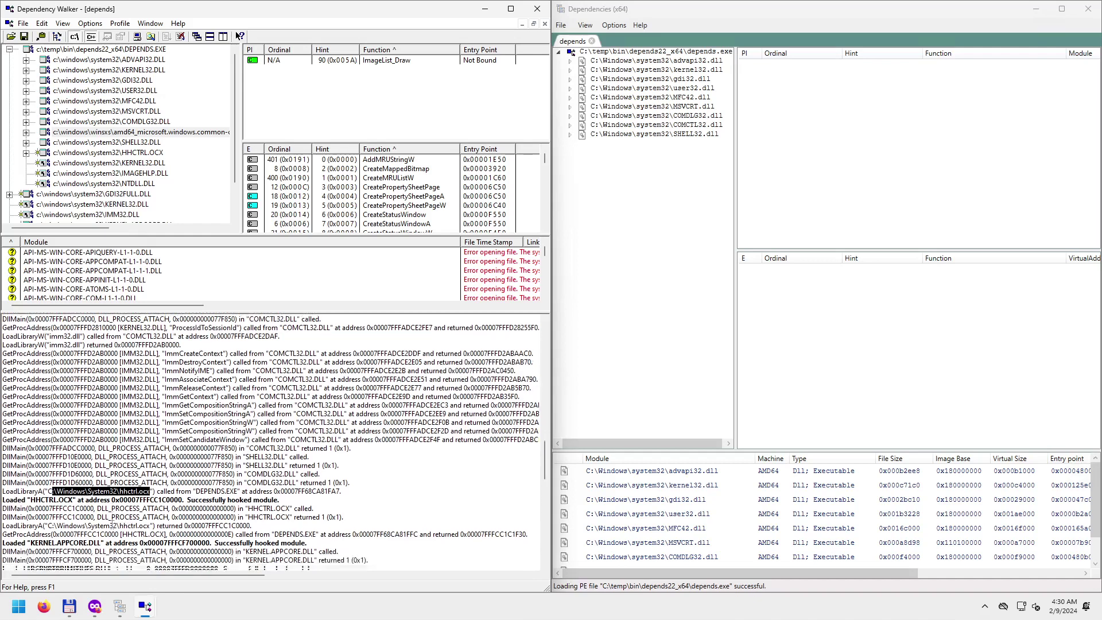
{"action": "scroll", "coordinate": [79, 518], "scroll_direction": "down", "scroll_amount": 1}
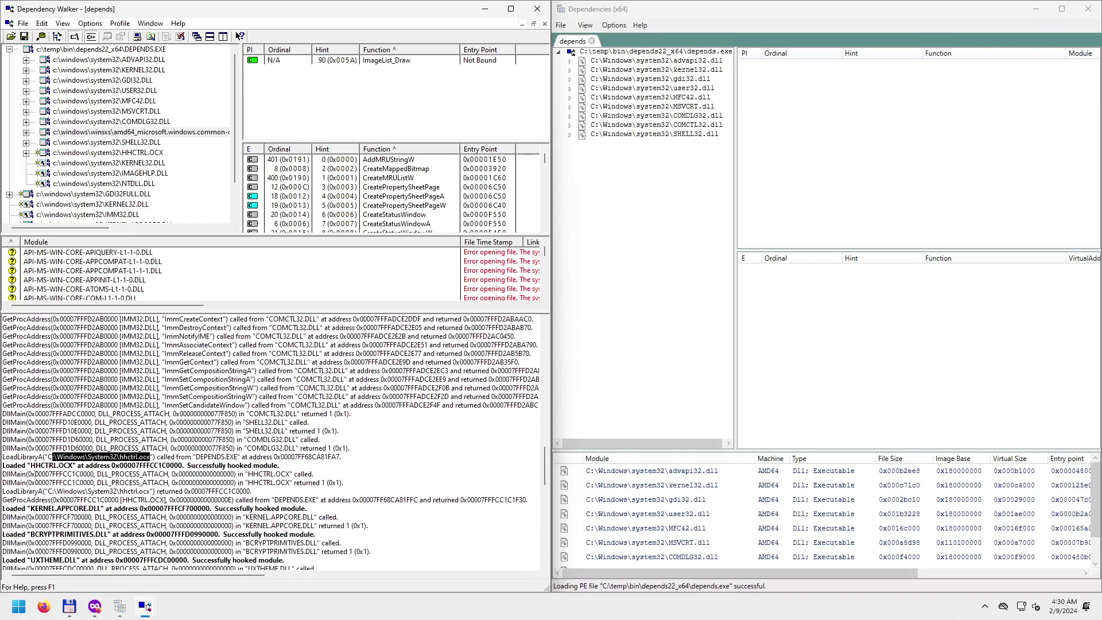
{"action": "left_click_drag", "start_coordinate": [11, 464], "coordinate": [86, 466]}
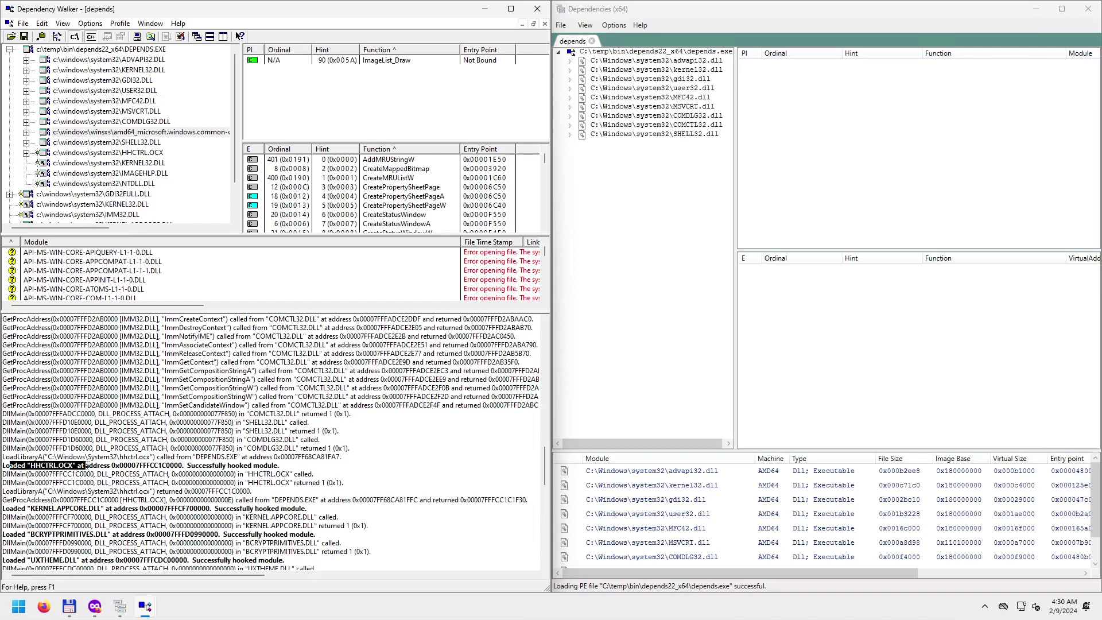
{"action": "left_click_drag", "start_coordinate": [86, 466], "coordinate": [286, 466]}
{"action": "scroll", "coordinate": [205, 491], "scroll_direction": "down", "scroll_amount": 2}
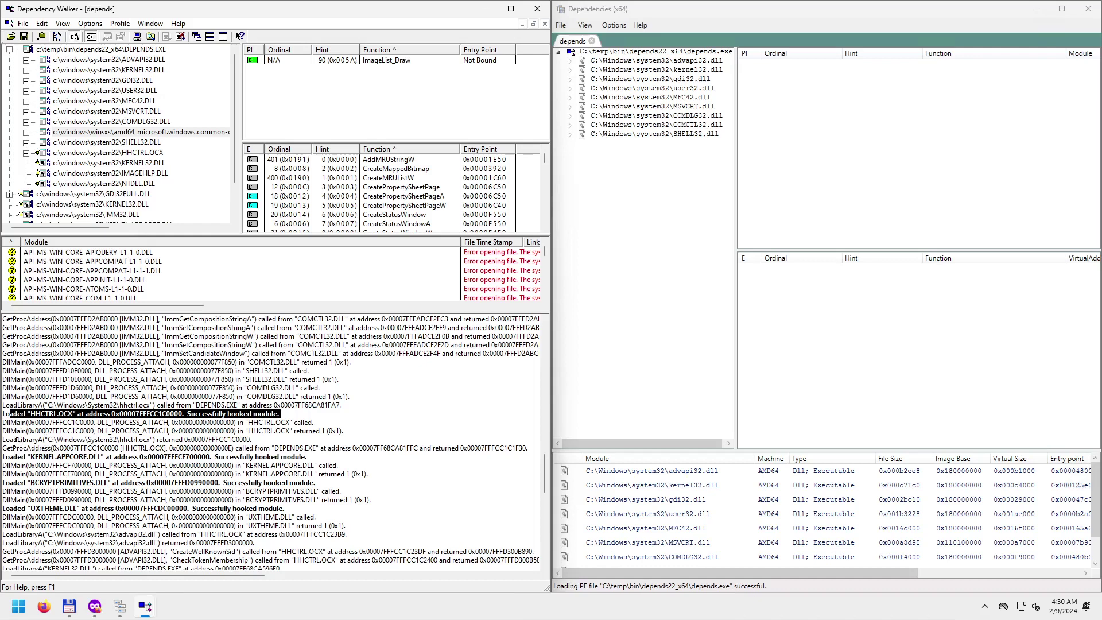
{"action": "left_click_drag", "start_coordinate": [13, 440], "coordinate": [208, 440]}
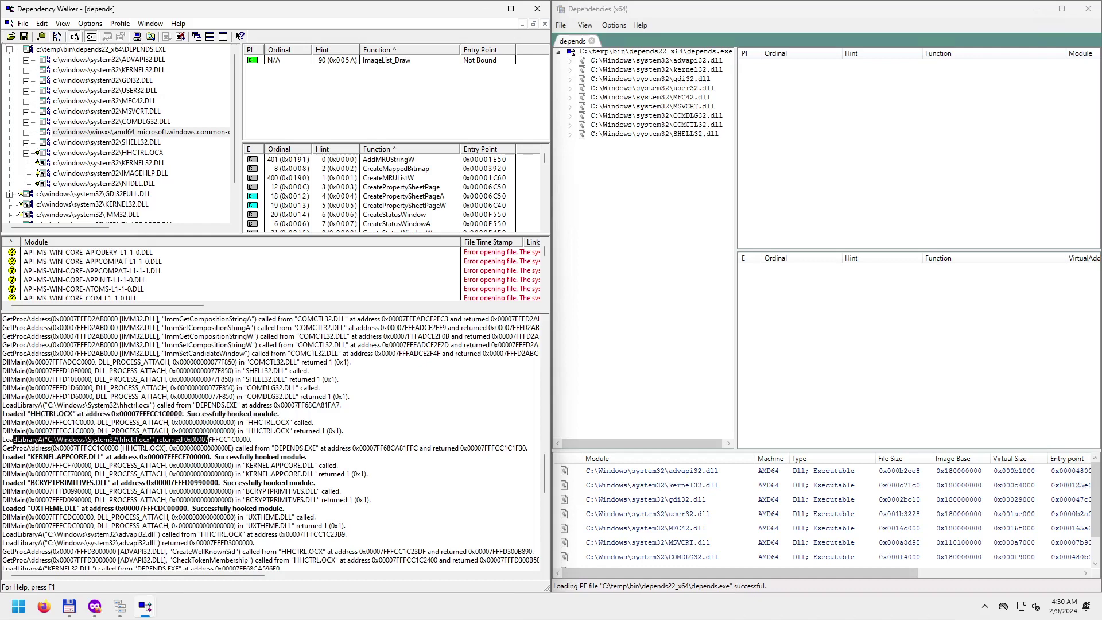
Highlight the ordinal in the HHCTRL.OCX GetProcAddress call and locate the matching HtmlHelpA function in that module's exports.
{"action": "double_click", "coordinate": [25, 448]}
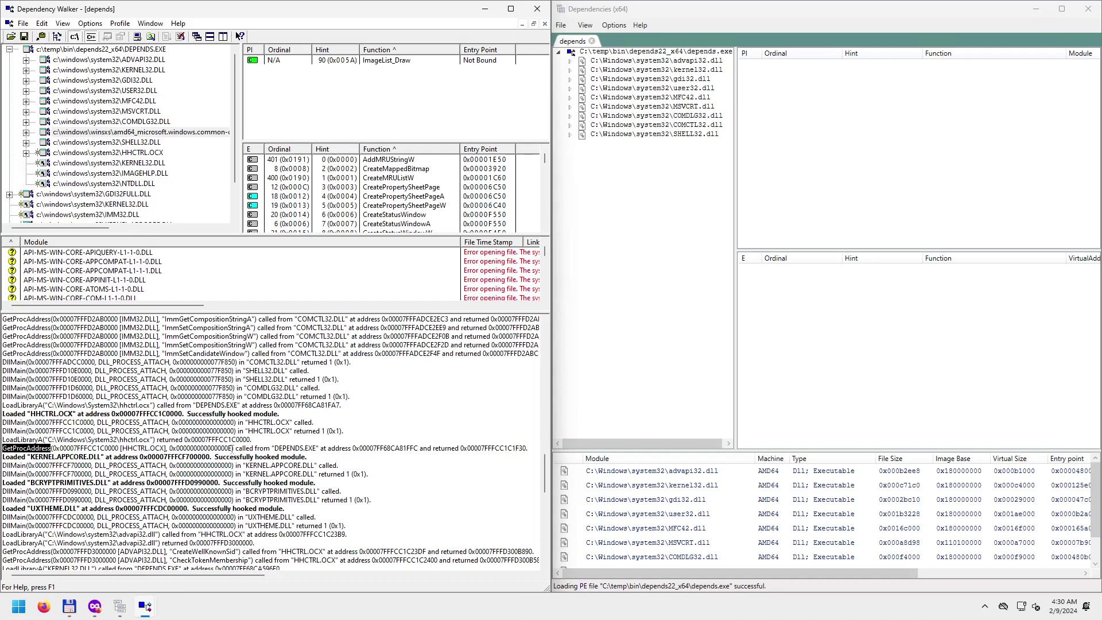
{"action": "left_click_drag", "start_coordinate": [231, 448], "coordinate": [169, 448]}
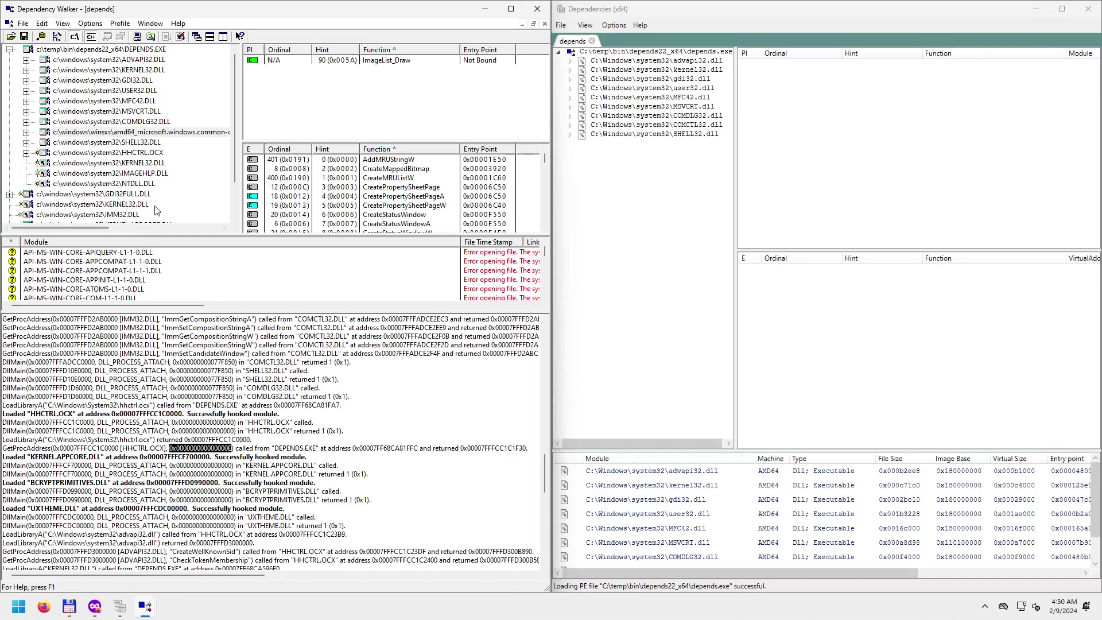
{"action": "left_click", "coordinate": [140, 154]}
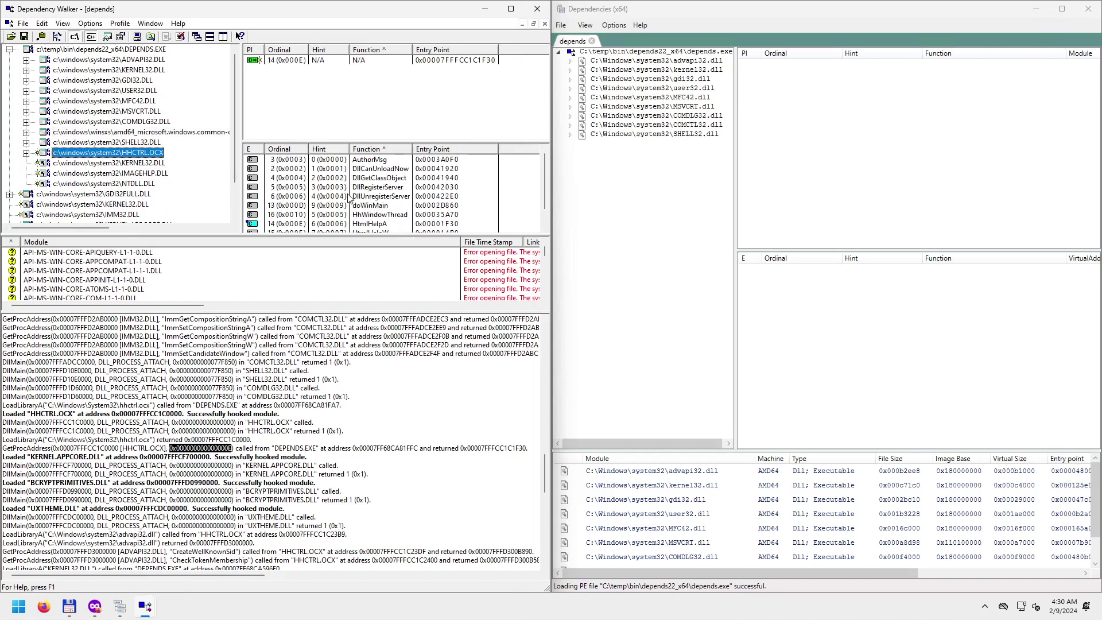
{"action": "left_click", "coordinate": [296, 224]}
{"action": "scroll", "coordinate": [384, 221], "scroll_direction": "down", "scroll_amount": 1}
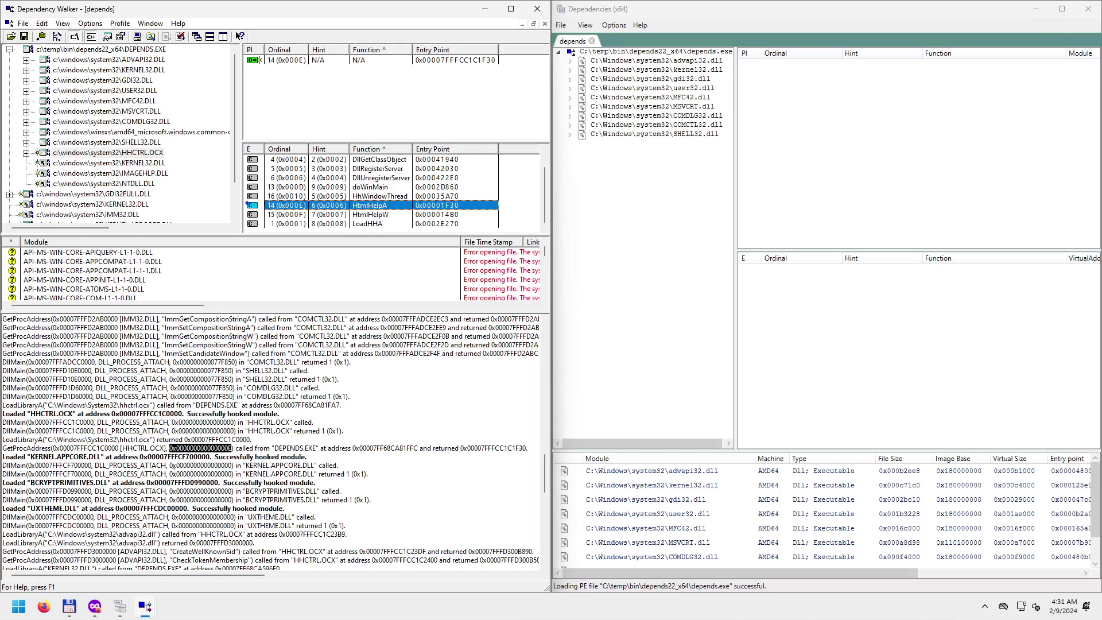
Highlight HHCTRL.OCX's GetProcAddress calls for CreateWellKnownSid and CheckTokenMembership, plus the DEPENDS.EXE caller of CreateActCtxA in the log.
{"action": "scroll", "coordinate": [145, 474], "scroll_direction": "down", "scroll_amount": 2}
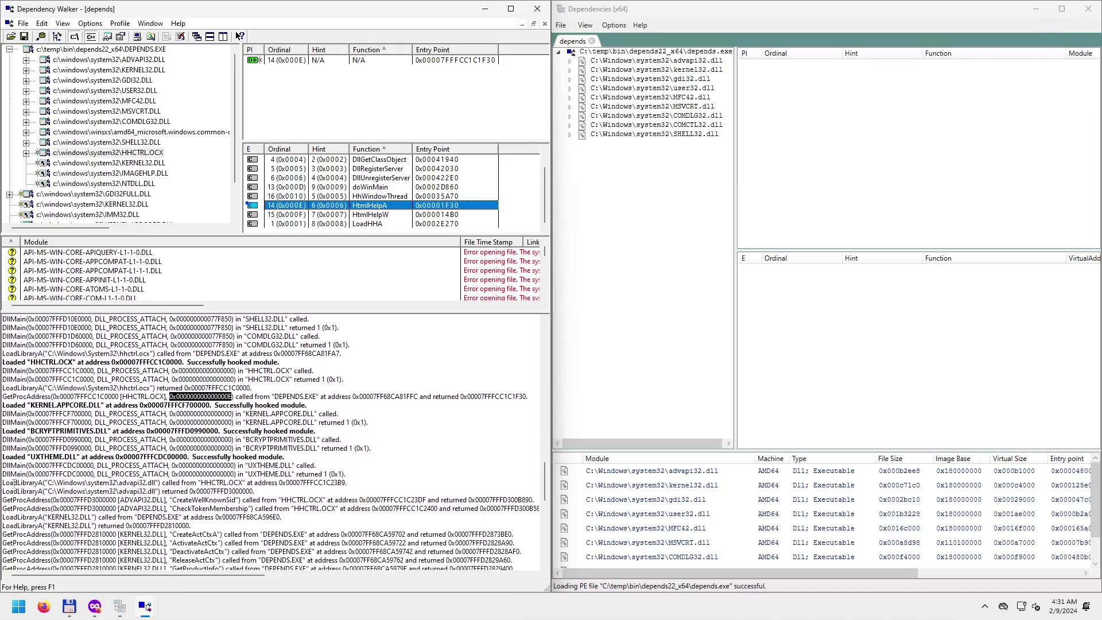
{"action": "left_click_drag", "start_coordinate": [10, 500], "coordinate": [252, 501]}
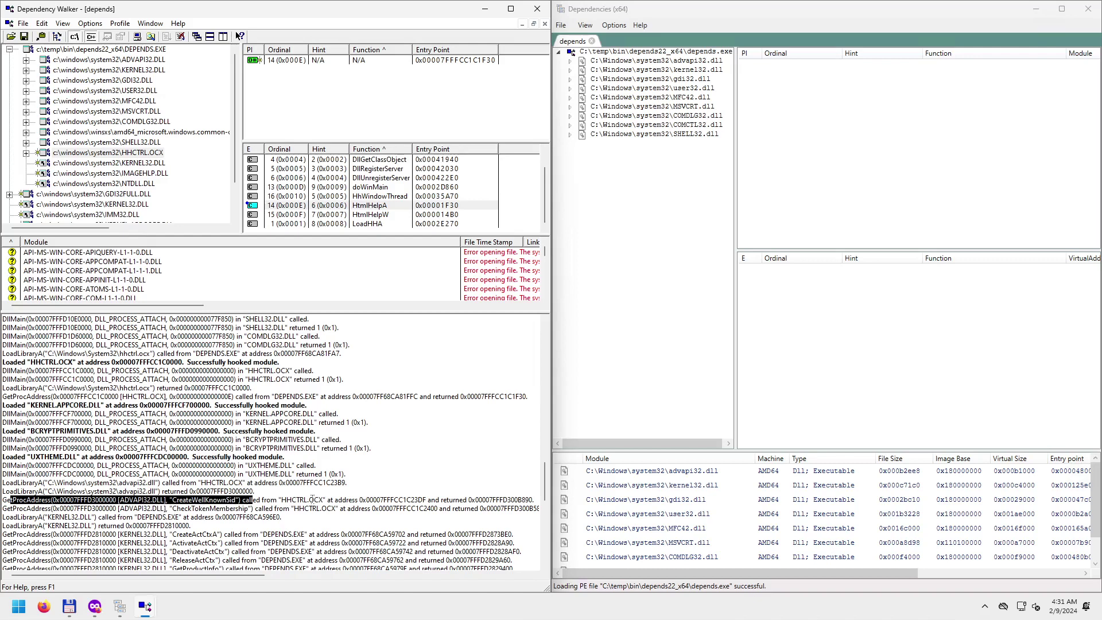
{"action": "left_click_drag", "start_coordinate": [180, 508], "coordinate": [243, 509]}
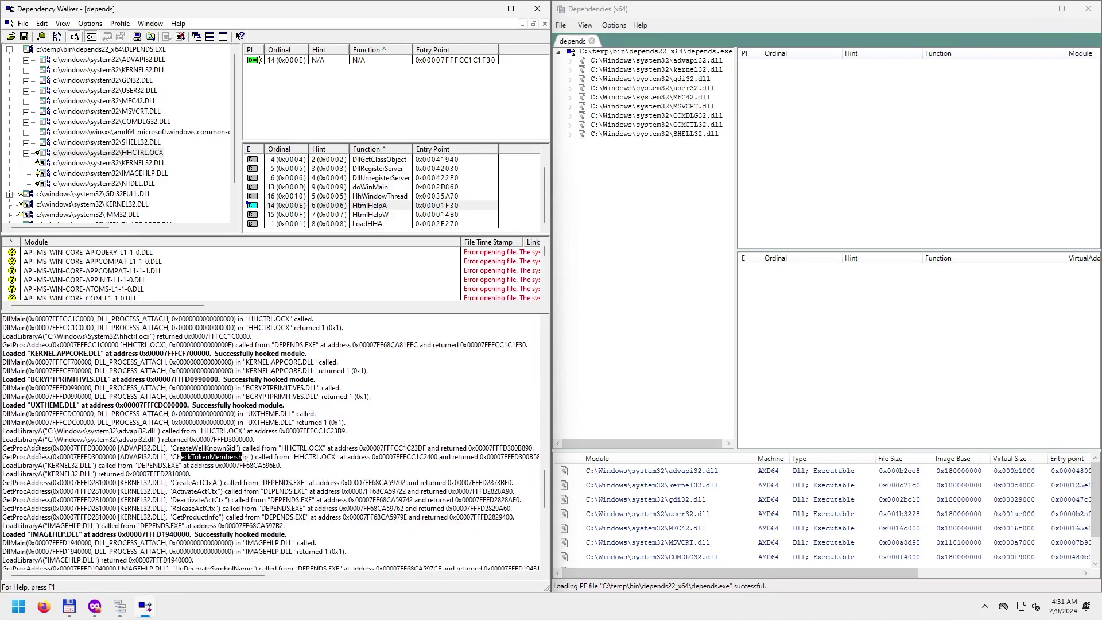
{"action": "left_click_drag", "start_coordinate": [39, 449], "coordinate": [221, 457]}
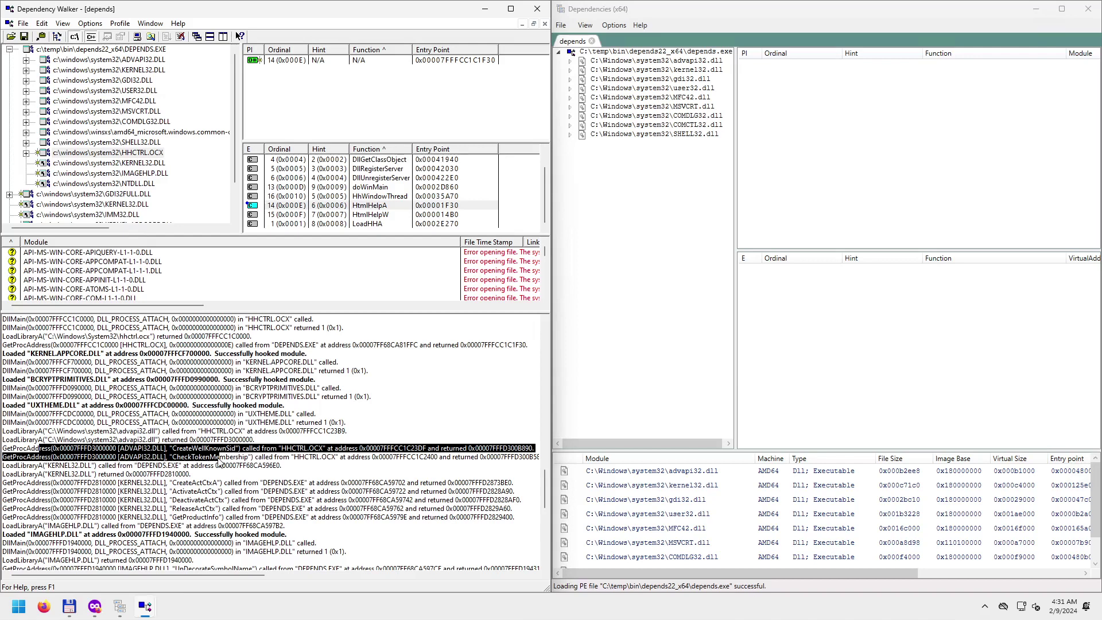
{"action": "left_click", "coordinate": [241, 457]}
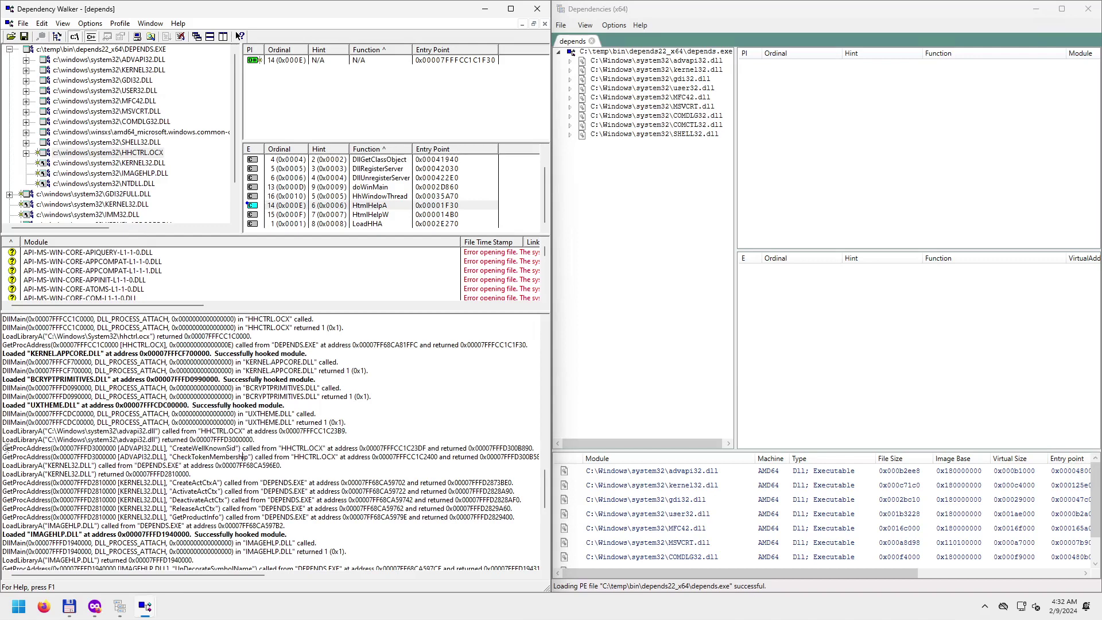
{"action": "left_click_drag", "start_coordinate": [3, 448], "coordinate": [274, 460]}
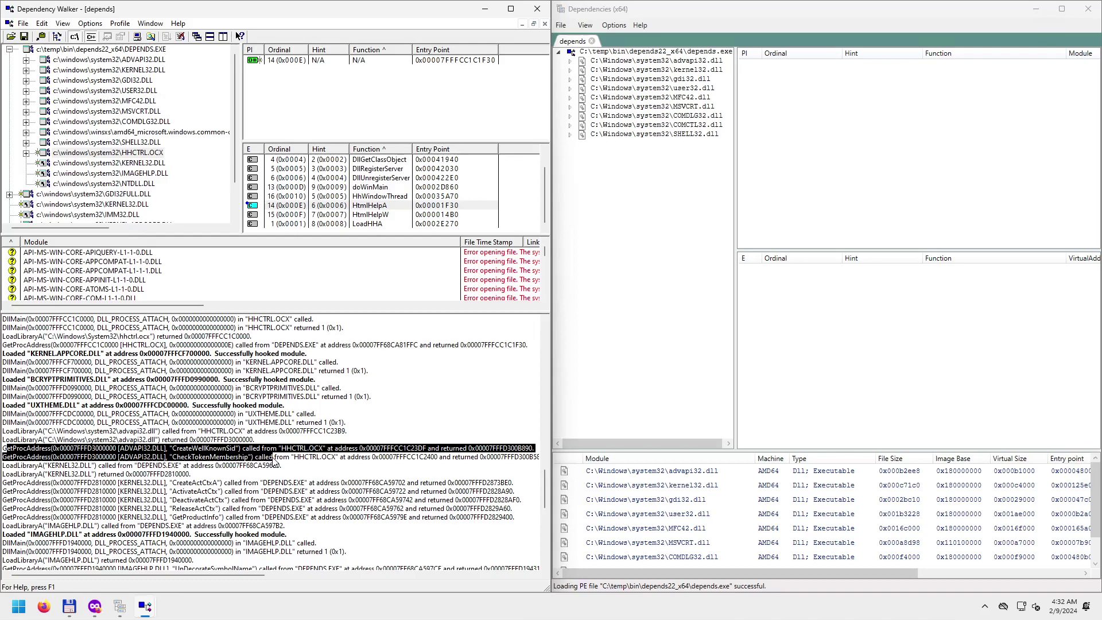
{"action": "scroll", "coordinate": [143, 482], "scroll_direction": "down", "scroll_amount": 1}
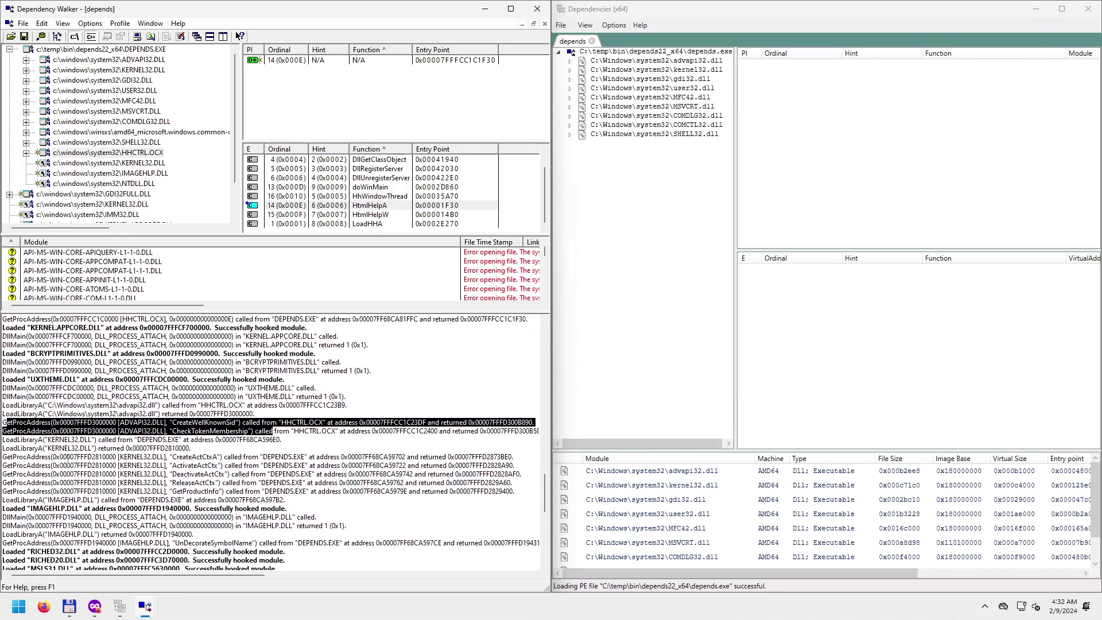
{"action": "left_click_drag", "start_coordinate": [261, 461], "coordinate": [293, 459]}
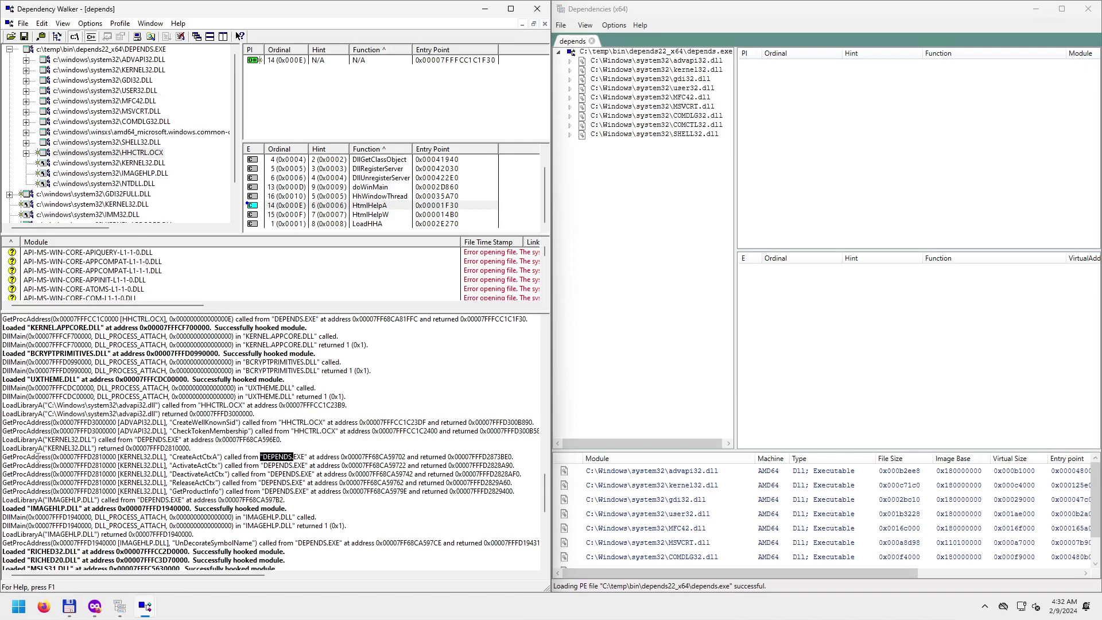
Highlight the GetProductInfo function in the last of DEPENDS.EXE's KERNEL32.DLL GetProcAddress calls in the log.
{"action": "left_click", "coordinate": [33, 457]}
{"action": "left_click_drag", "start_coordinate": [166, 456], "coordinate": [209, 493]}
{"action": "scroll", "coordinate": [168, 510], "scroll_direction": "down", "scroll_amount": 1}
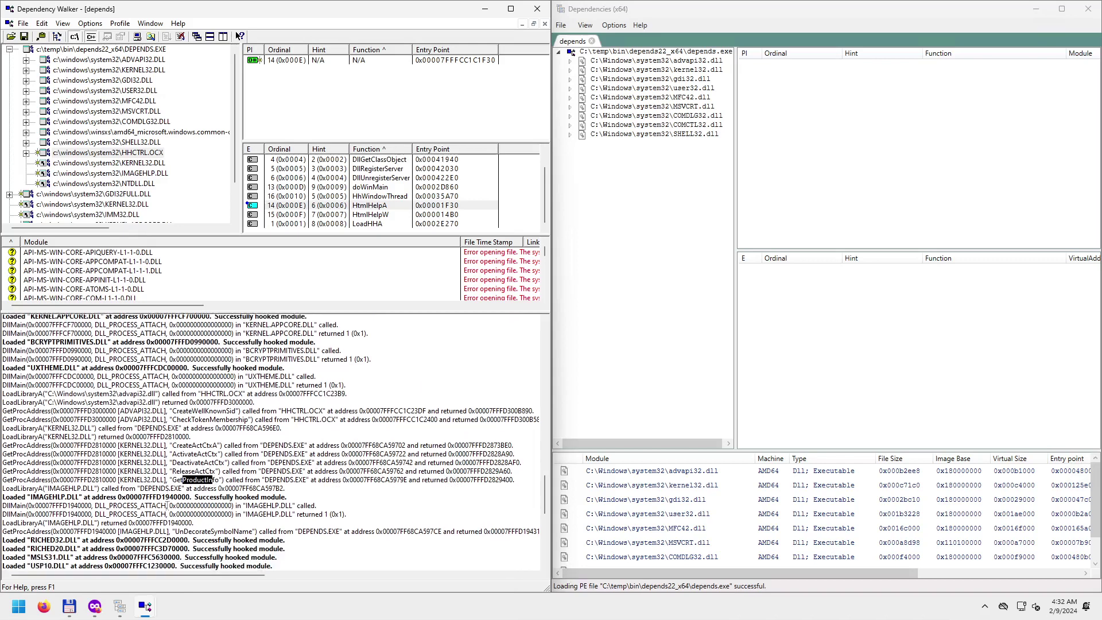
Highlight the log entries that load IMAGEHLP.DLL and the UnDecorateSymbolName function DEPENDS.EXE requests from it.
{"action": "scroll", "coordinate": [110, 499], "scroll_direction": "down", "scroll_amount": 3}
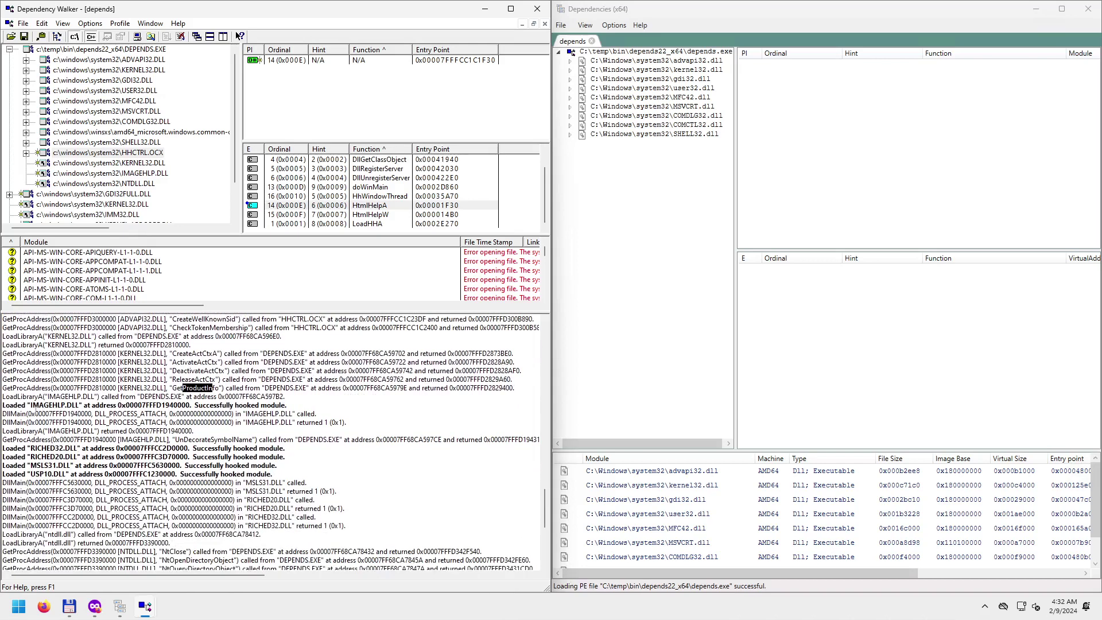
{"action": "left_click", "coordinate": [23, 405]}
{"action": "left_click_drag", "start_coordinate": [23, 405], "coordinate": [96, 431]}
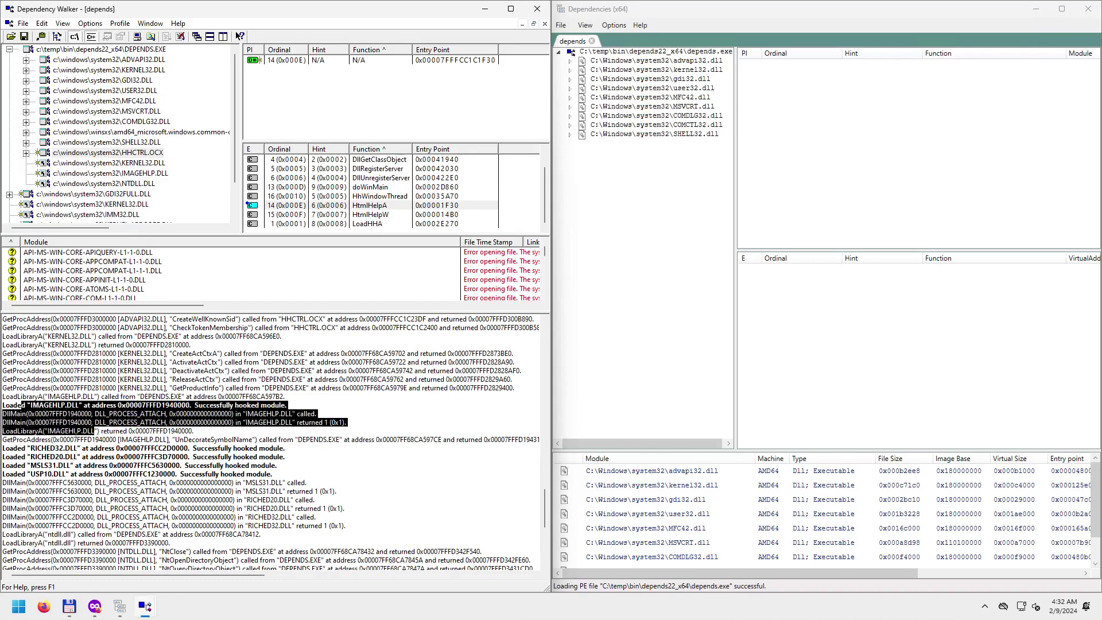
{"action": "double_click", "coordinate": [186, 440]}
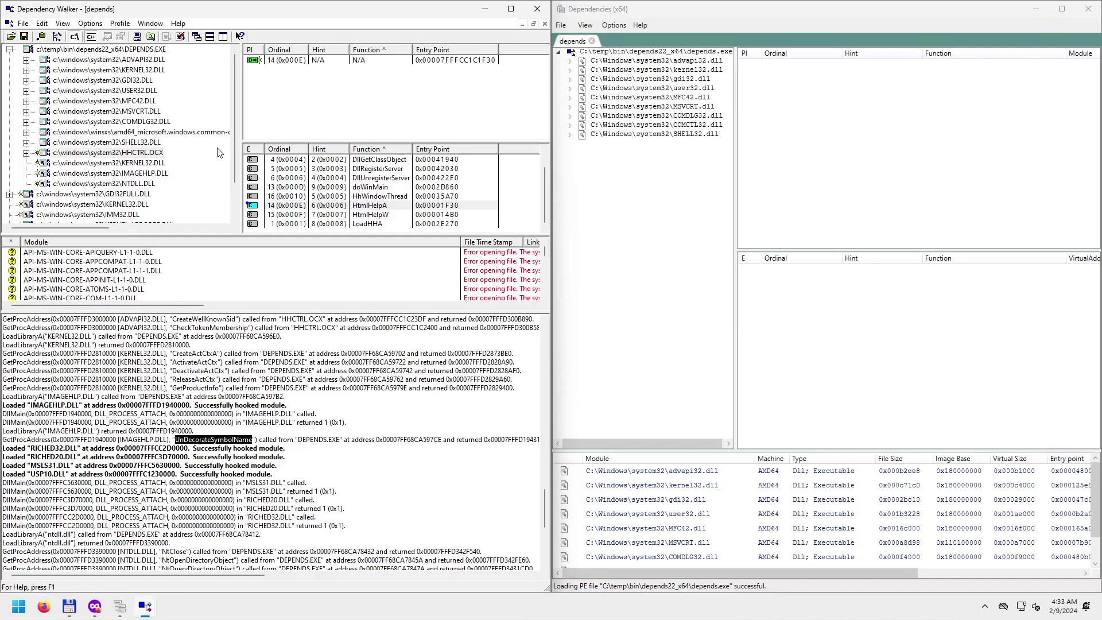
Compare IMAGEHLP.DLL's imported UnDecorateSymbolName in the module tree view with the matching GetProcAddress call, highlighting the module name in the log.
{"action": "left_click_drag", "start_coordinate": [234, 136], "coordinate": [237, 169]}
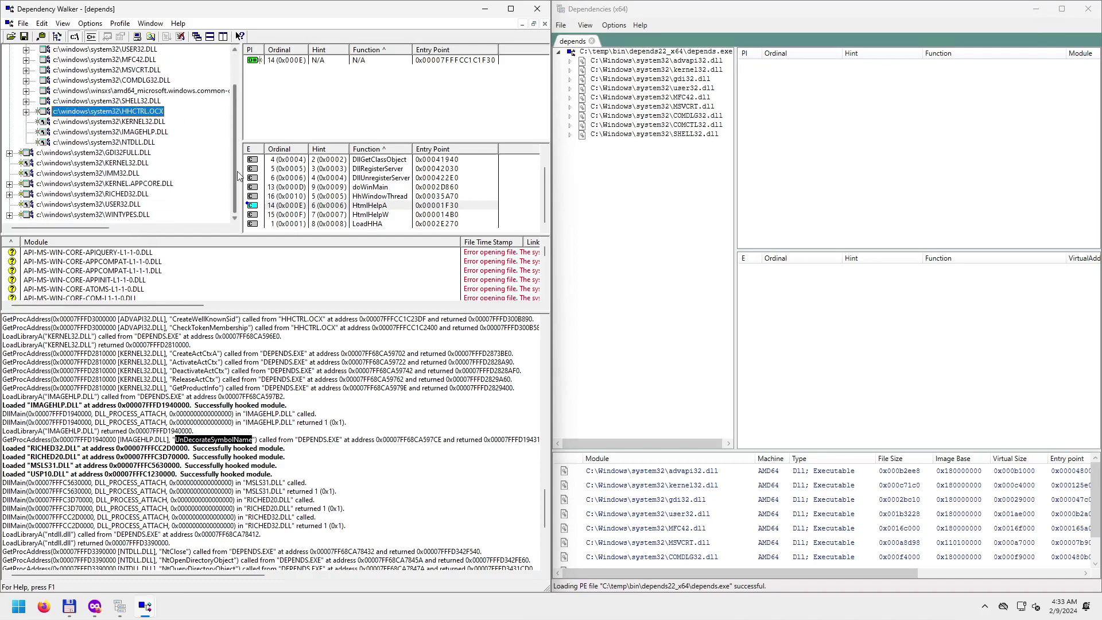
{"action": "left_click", "coordinate": [152, 132]}
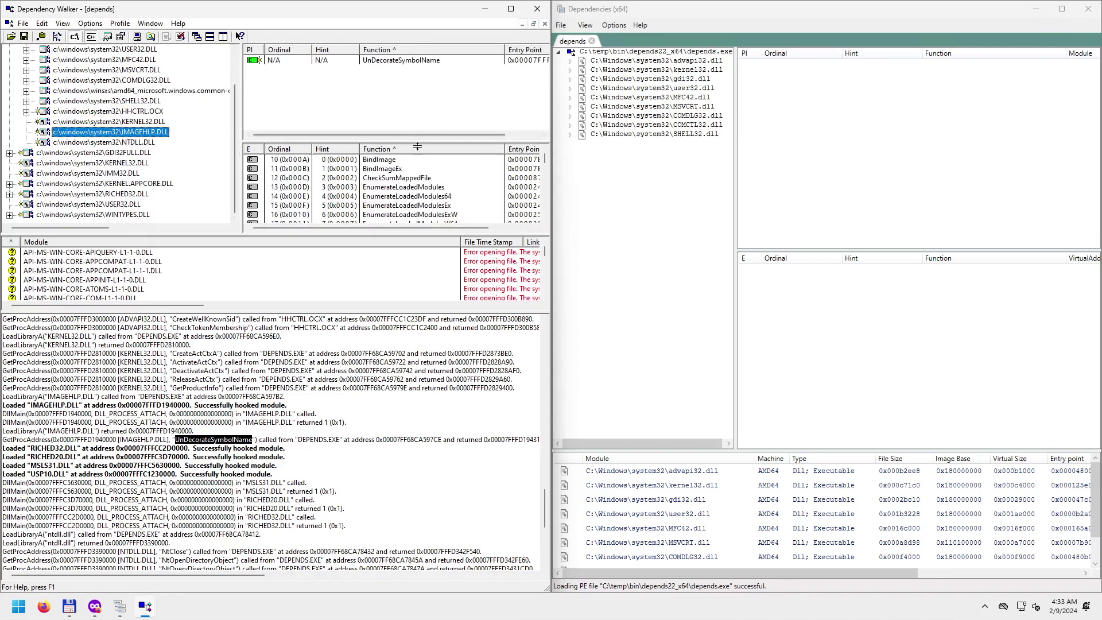
{"action": "left_click_drag", "start_coordinate": [414, 140], "coordinate": [412, 101]}
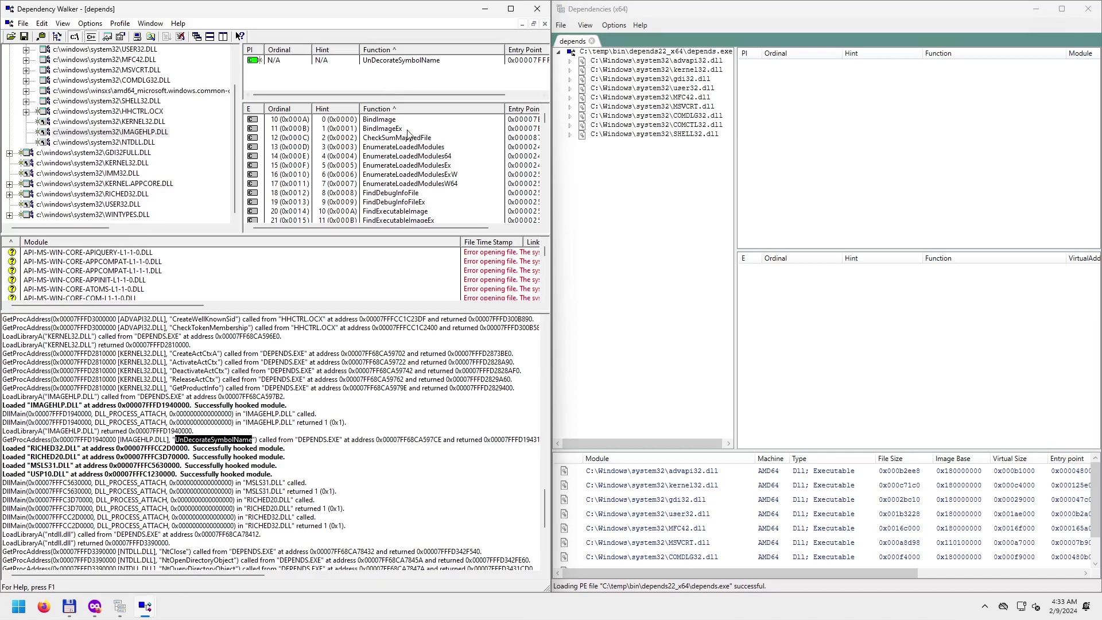
{"action": "left_click", "coordinate": [402, 61]}
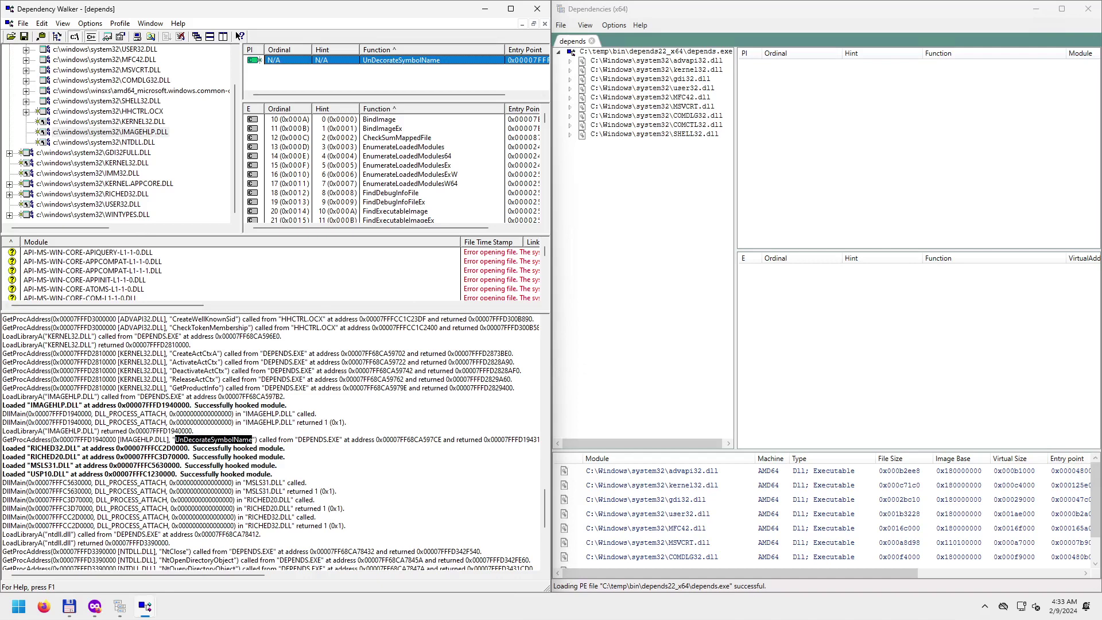
{"action": "scroll", "coordinate": [247, 442], "scroll_direction": "down", "scroll_amount": 1}
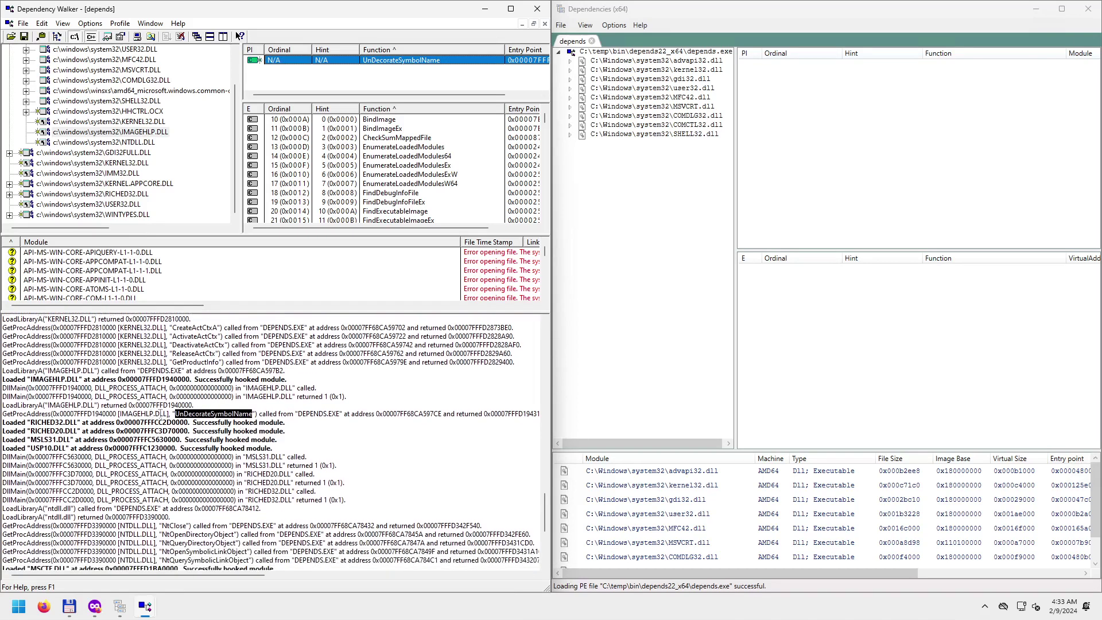
{"action": "scroll", "coordinate": [161, 413], "scroll_direction": "down", "scroll_amount": 2}
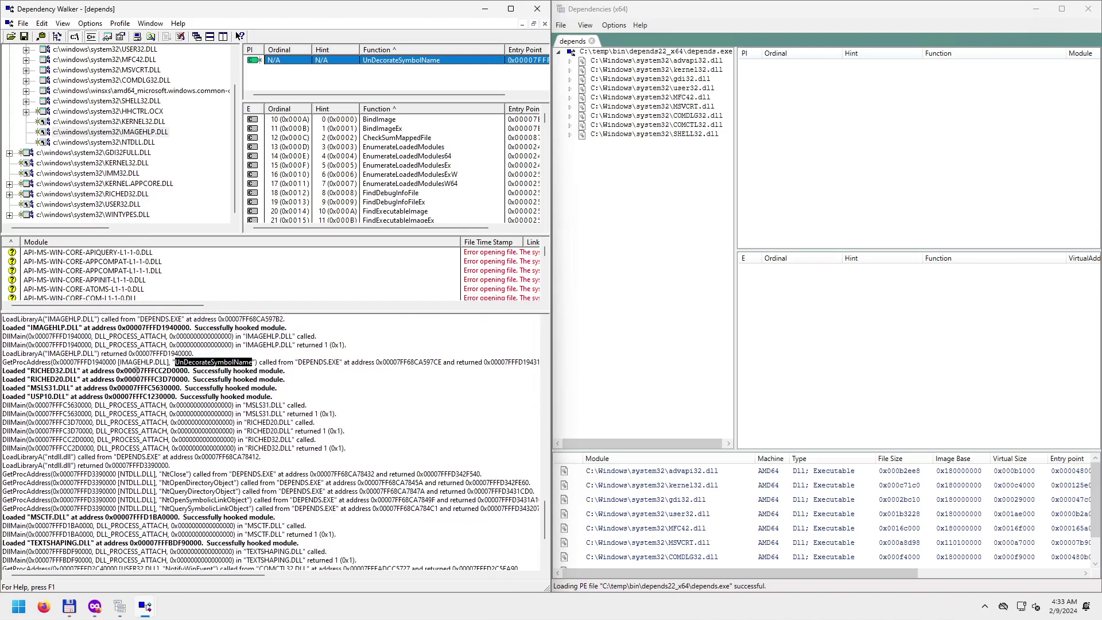
{"action": "left_click_drag", "start_coordinate": [119, 363], "coordinate": [150, 360]}
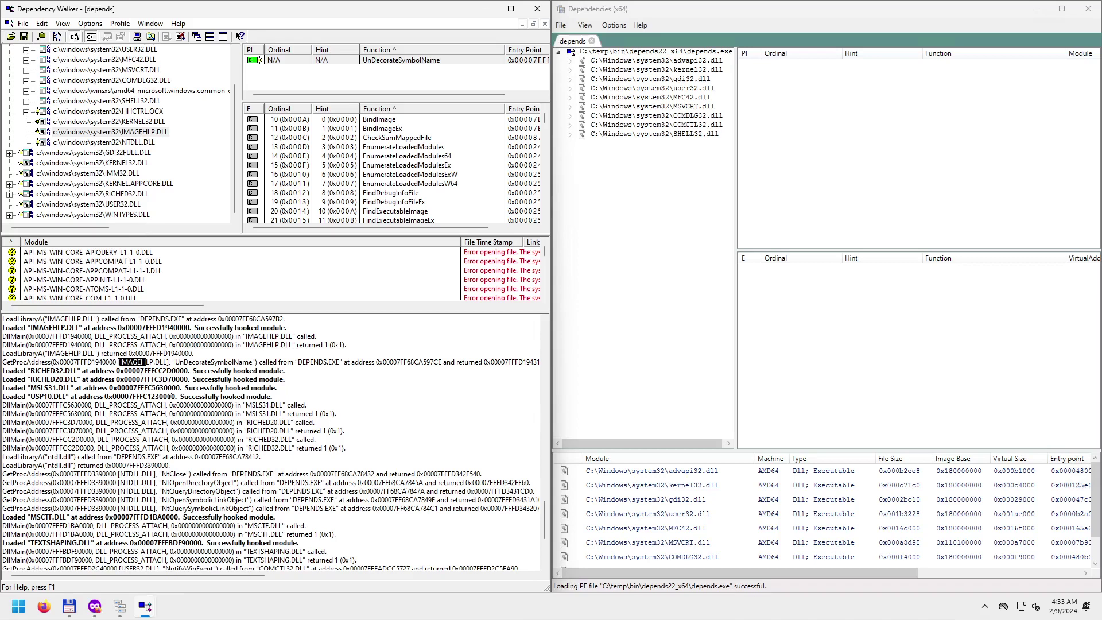
Highlight NTDLL.DLL in the log's NtClose call, select that module under DEPENDS.EXE, and enlarge its imported functions list.
{"action": "scroll", "coordinate": [183, 448], "scroll_direction": "down", "scroll_amount": 1}
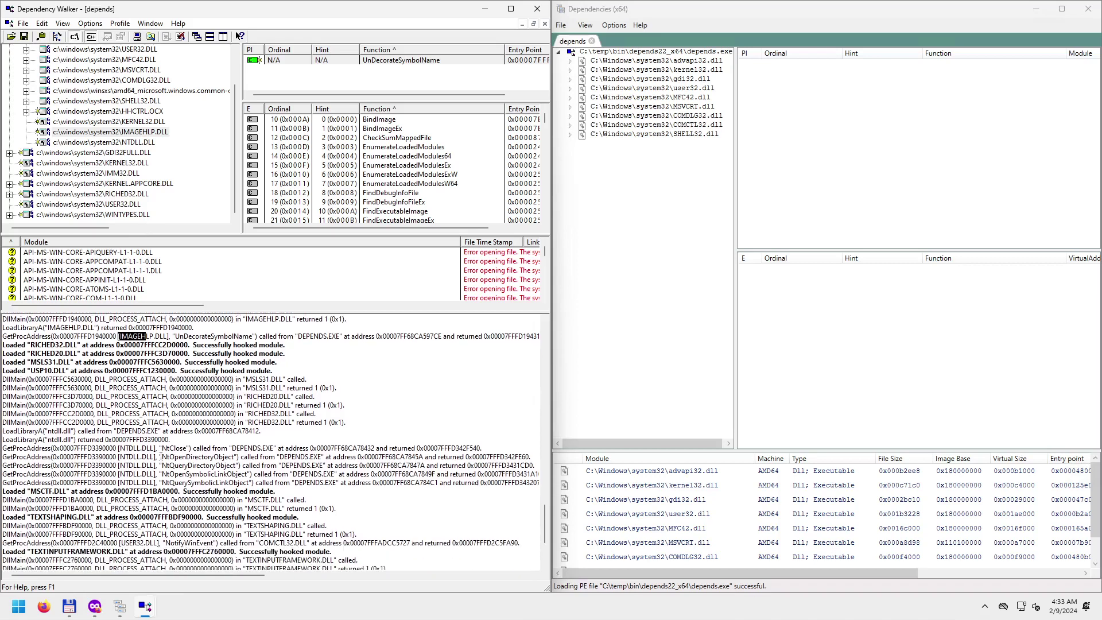
{"action": "scroll", "coordinate": [161, 457], "scroll_direction": "down", "scroll_amount": 1}
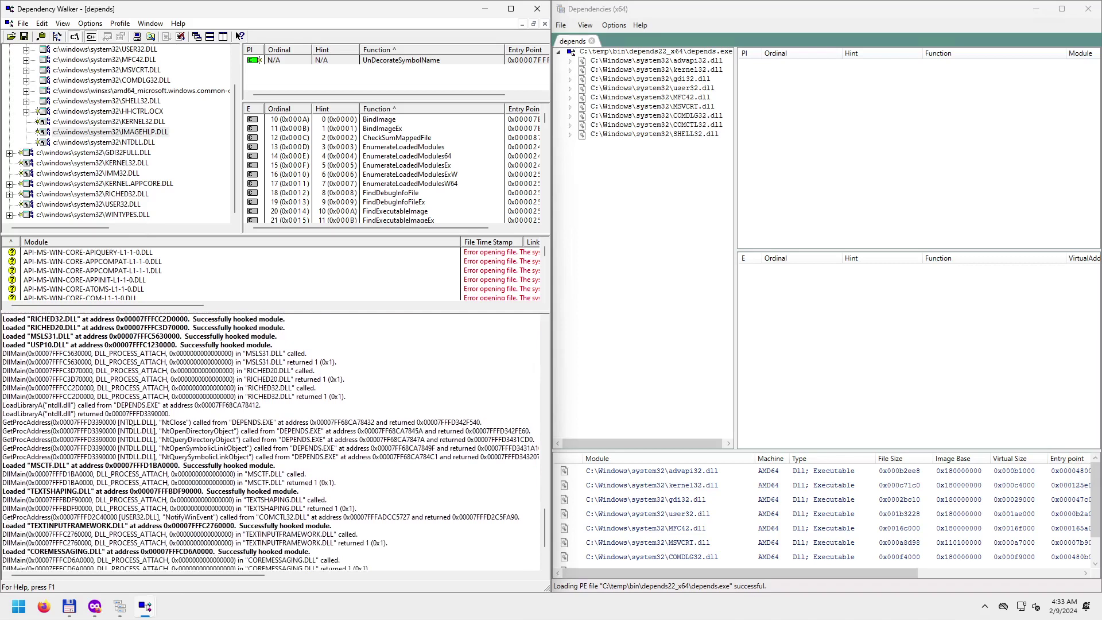
{"action": "left_click_drag", "start_coordinate": [120, 423], "coordinate": [152, 423]}
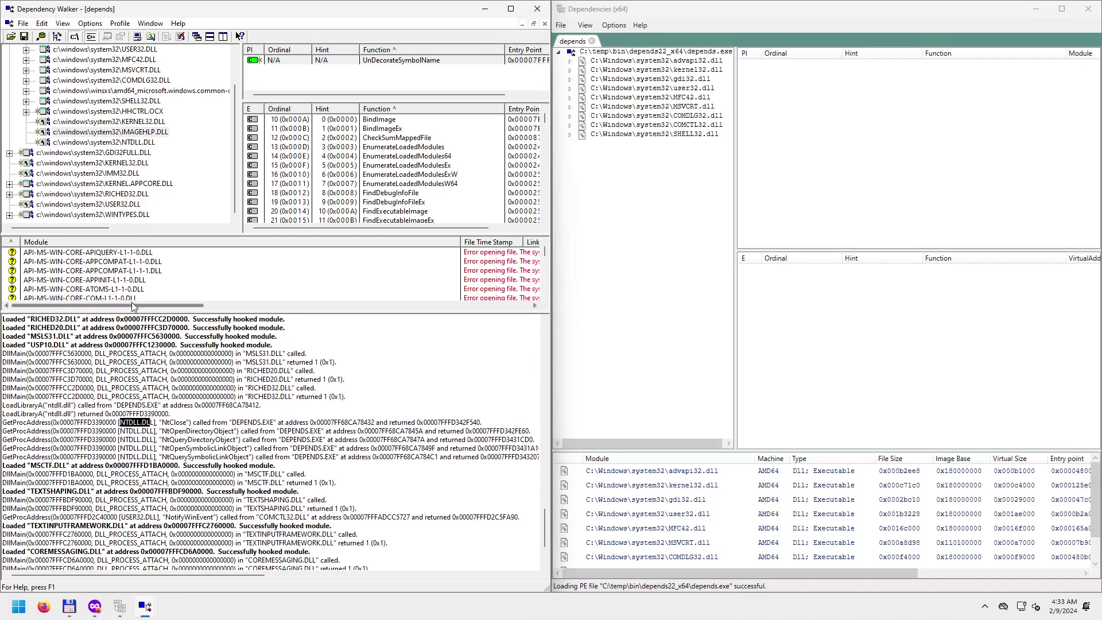
{"action": "left_click", "coordinate": [125, 142]}
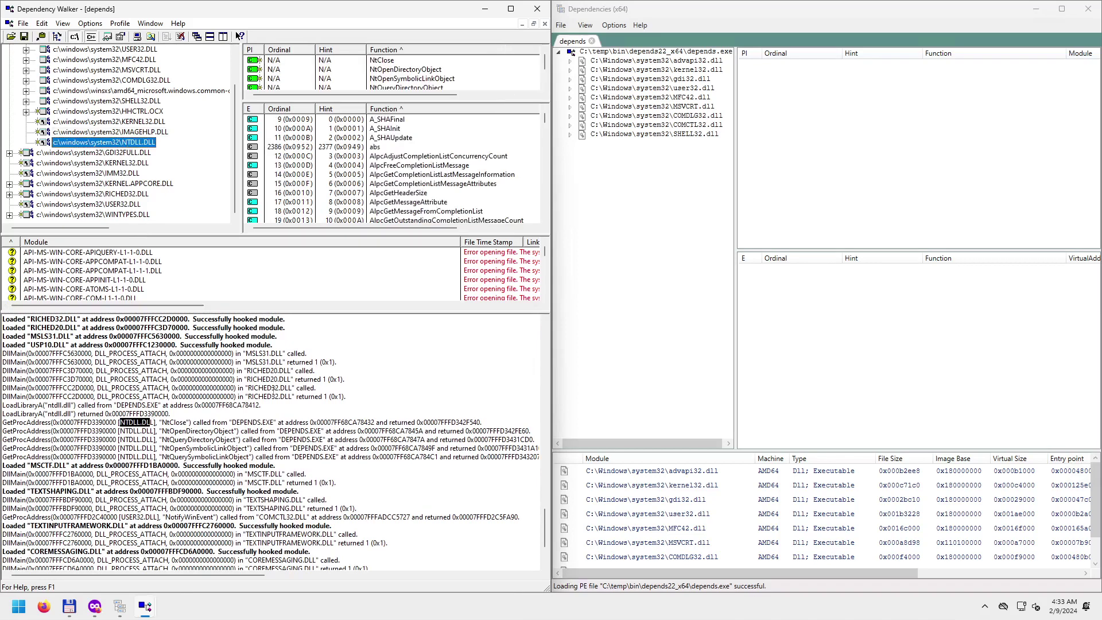
{"action": "left_click_drag", "start_coordinate": [389, 99], "coordinate": [392, 152]}
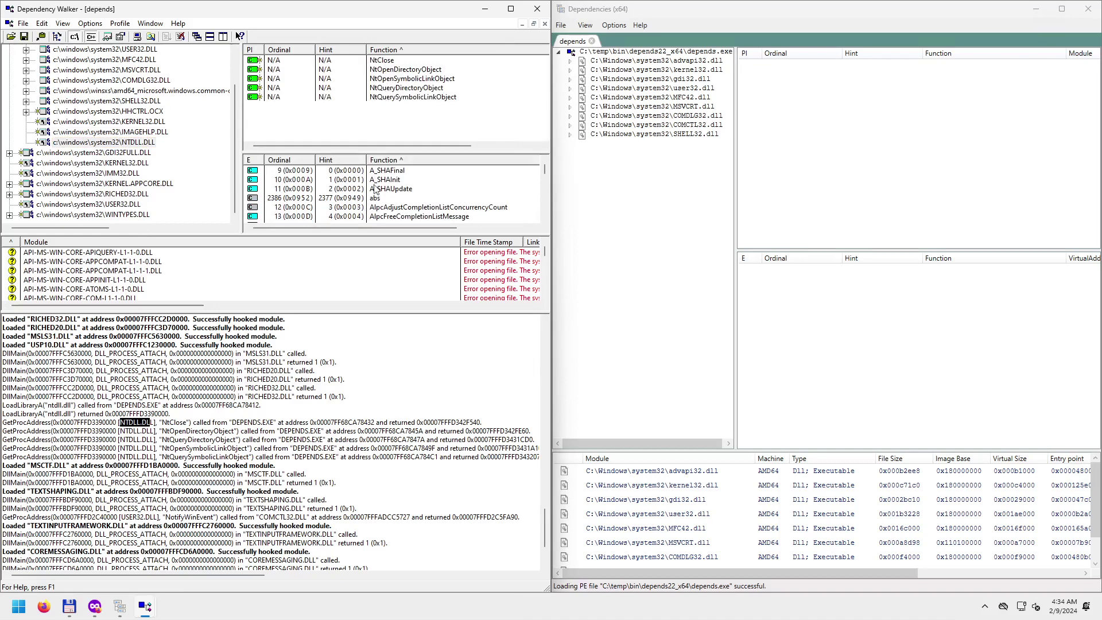
Highlight the log's NTDLL.DLL GetProcAddress calls for the Nt functions and view the entries through the end of the log.
{"action": "left_click_drag", "start_coordinate": [181, 447], "coordinate": [170, 414]}
{"action": "scroll", "coordinate": [248, 494], "scroll_direction": "down", "scroll_amount": 3}
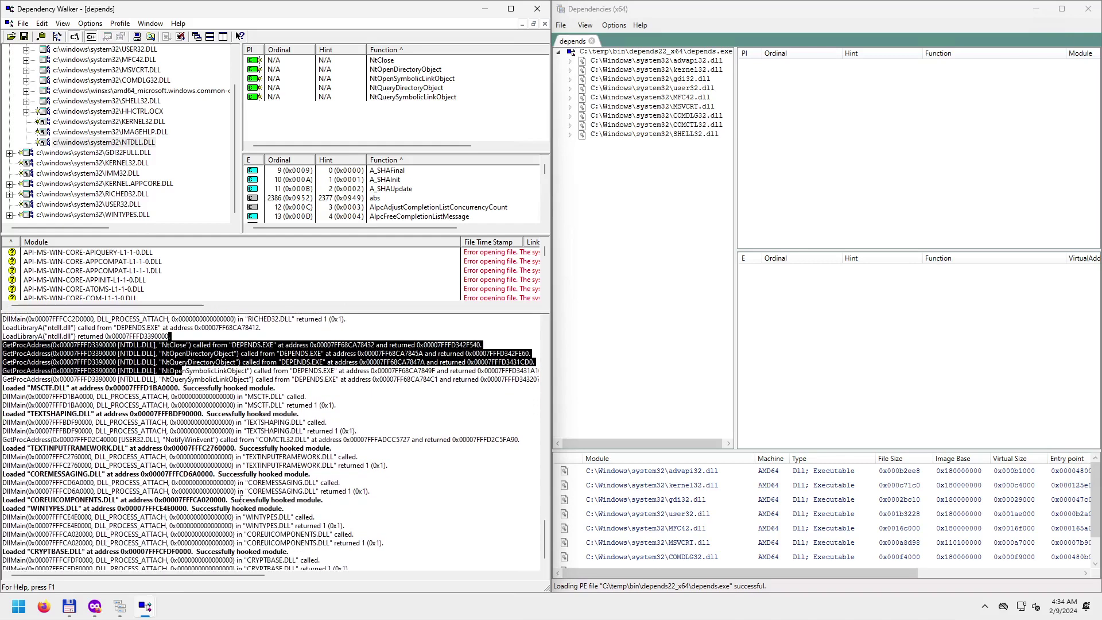
{"action": "scroll", "coordinate": [224, 470], "scroll_direction": "down", "scroll_amount": 1}
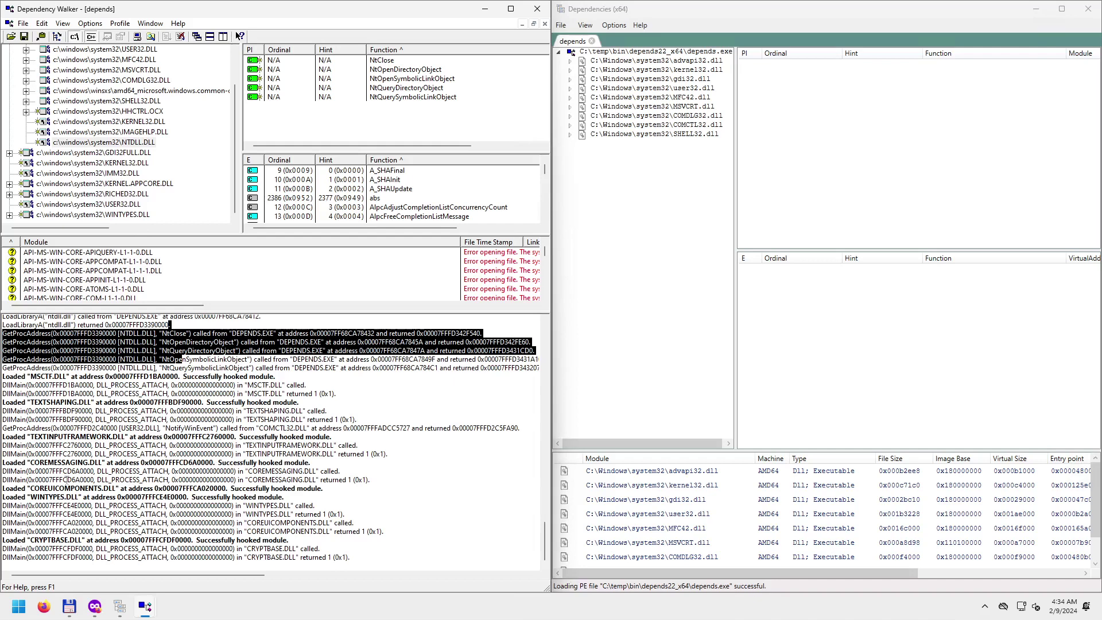
Review the profiling log backwards from its final entries to the start of the DEPENDS.EXE process.
{"action": "scroll", "coordinate": [122, 455], "scroll_direction": "up", "scroll_amount": 2}
{"action": "scroll", "coordinate": [193, 424], "scroll_direction": "up", "scroll_amount": 6}
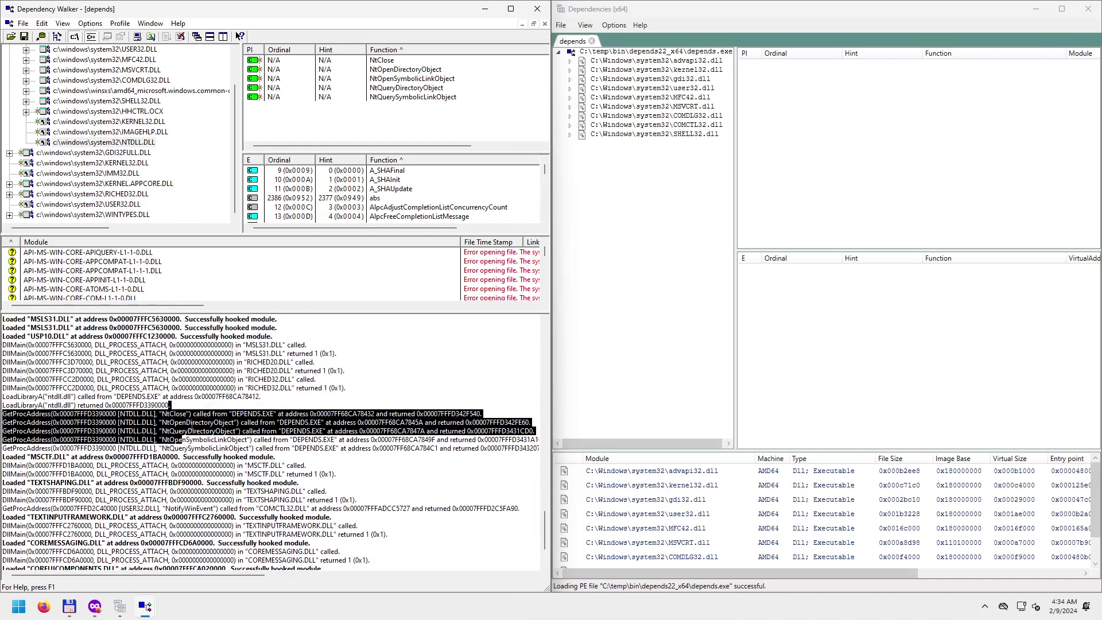
{"action": "scroll", "coordinate": [192, 424], "scroll_direction": "up", "scroll_amount": 1}
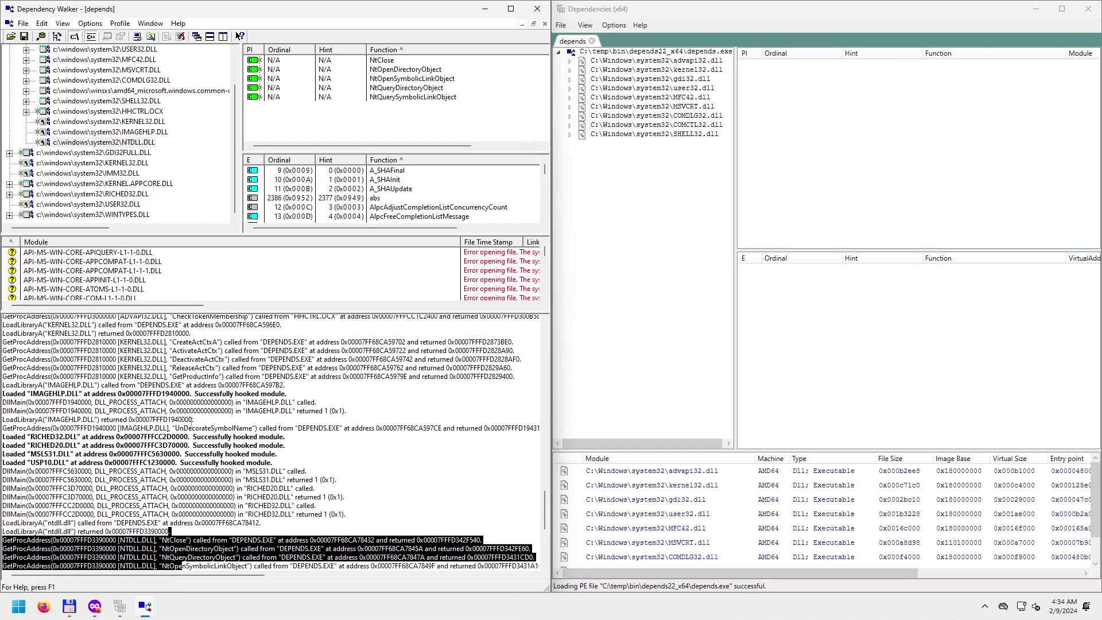
{"action": "scroll", "coordinate": [191, 422], "scroll_direction": "up", "scroll_amount": 2}
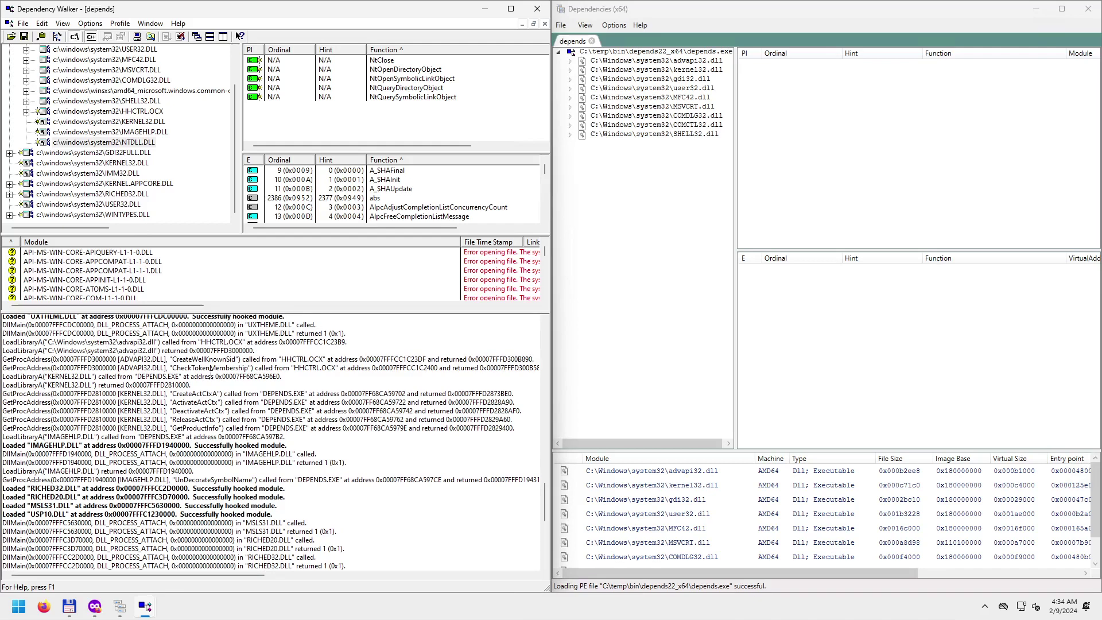
{"action": "scroll", "coordinate": [211, 370], "scroll_direction": "up", "scroll_amount": 10}
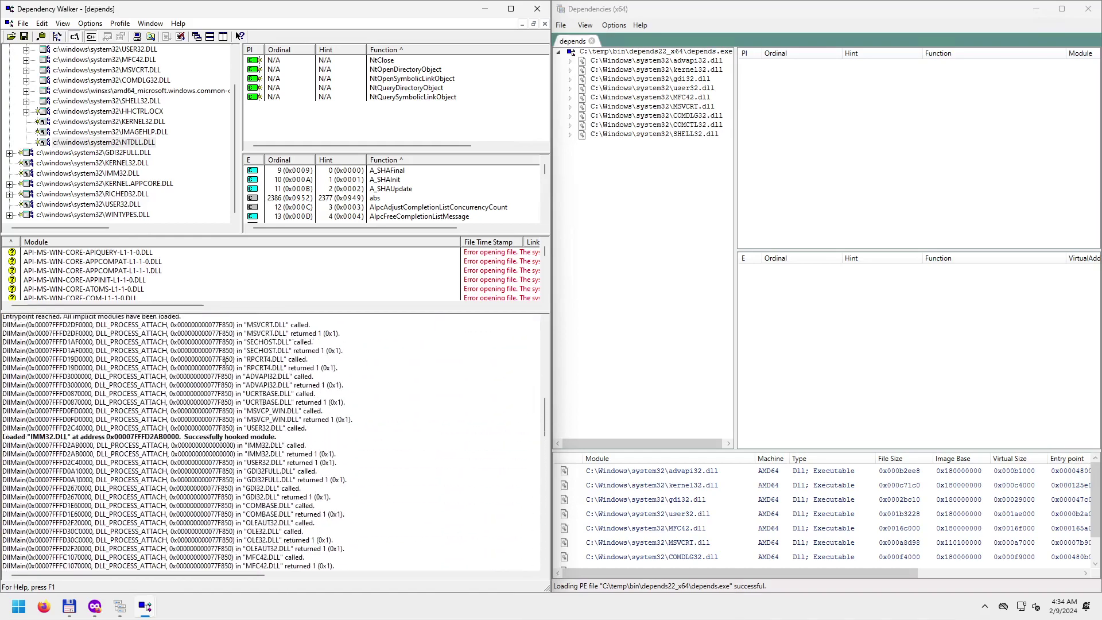
{"action": "scroll", "coordinate": [226, 359], "scroll_direction": "up", "scroll_amount": 10}
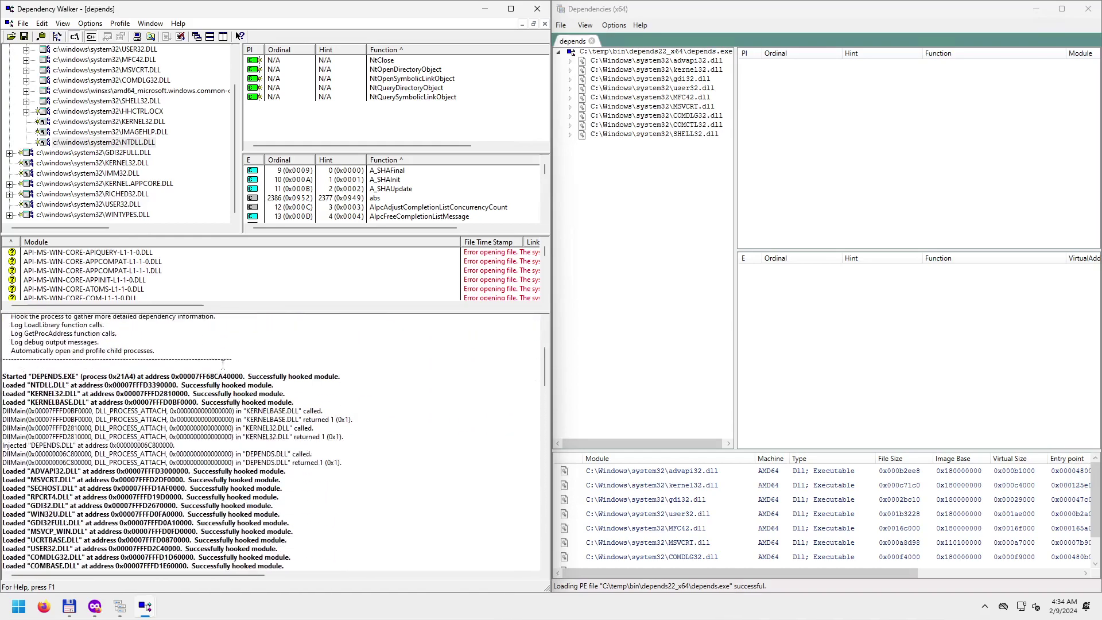
Highlight COMCTL32.DLL's GetProcAddress calls for the IMM32.DLL functions and an entry just above them in the log.
{"action": "scroll", "coordinate": [222, 364], "scroll_direction": "down", "scroll_amount": 10}
{"action": "scroll", "coordinate": [223, 365], "scroll_direction": "down", "scroll_amount": 10}
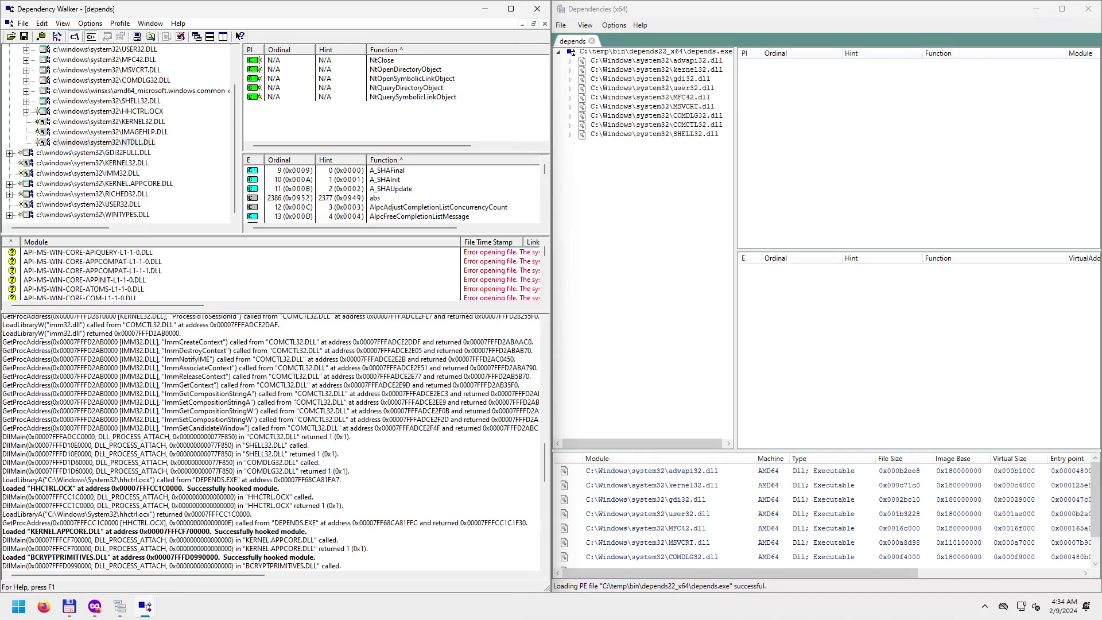
{"action": "left_click_drag", "start_coordinate": [27, 342], "coordinate": [263, 428]}
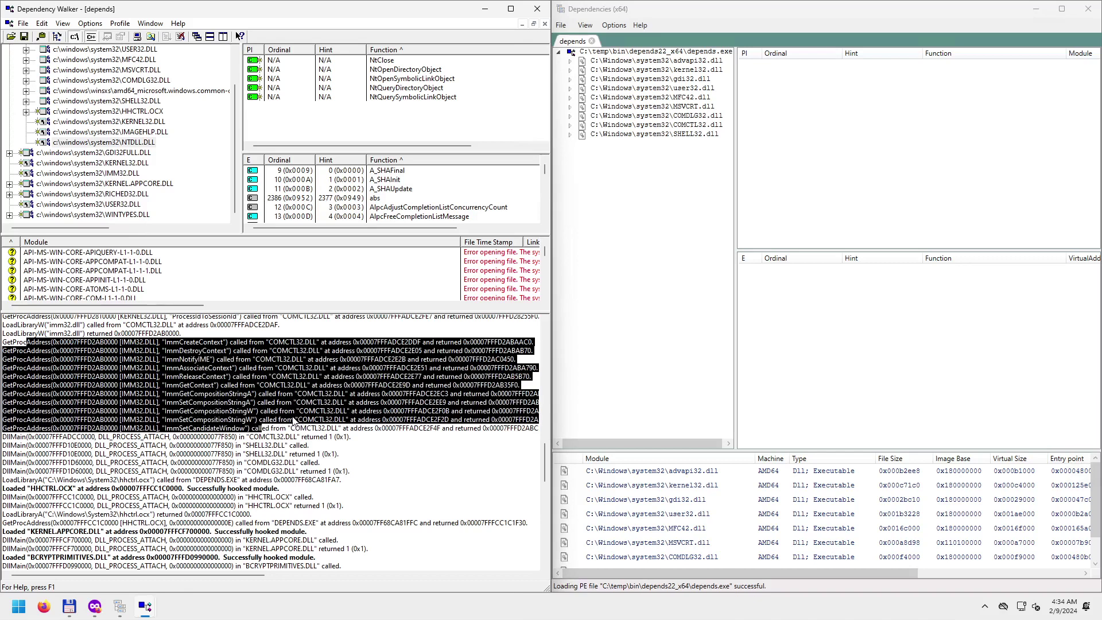
{"action": "scroll", "coordinate": [293, 421], "scroll_direction": "up", "scroll_amount": 2}
{"action": "left_click_drag", "start_coordinate": [68, 367], "coordinate": [266, 368]}
{"action": "scroll", "coordinate": [230, 418], "scroll_direction": "down", "scroll_amount": 2}
{"action": "scroll", "coordinate": [229, 414], "scroll_direction": "down", "scroll_amount": 7}
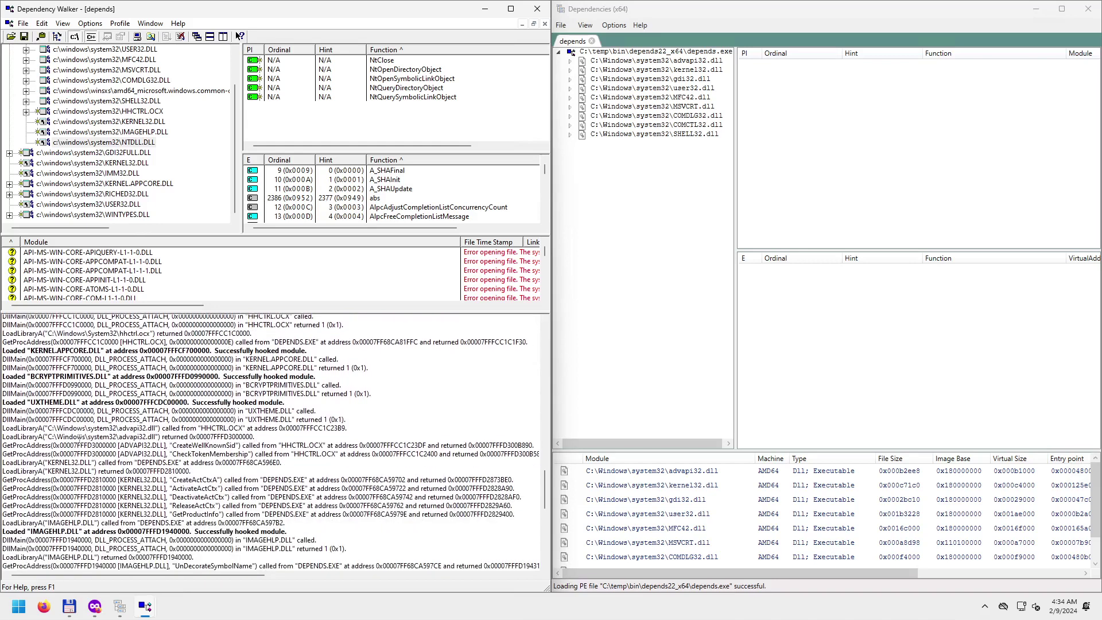
Highlight in turn the log's GetProcAddress calls into ADVAPI32.DLL, KERNEL32.DLL from CreateActCtxA to GetProductInfo, and NTDLL.DLL.
{"action": "left_click_drag", "start_coordinate": [137, 445], "coordinate": [238, 454]}
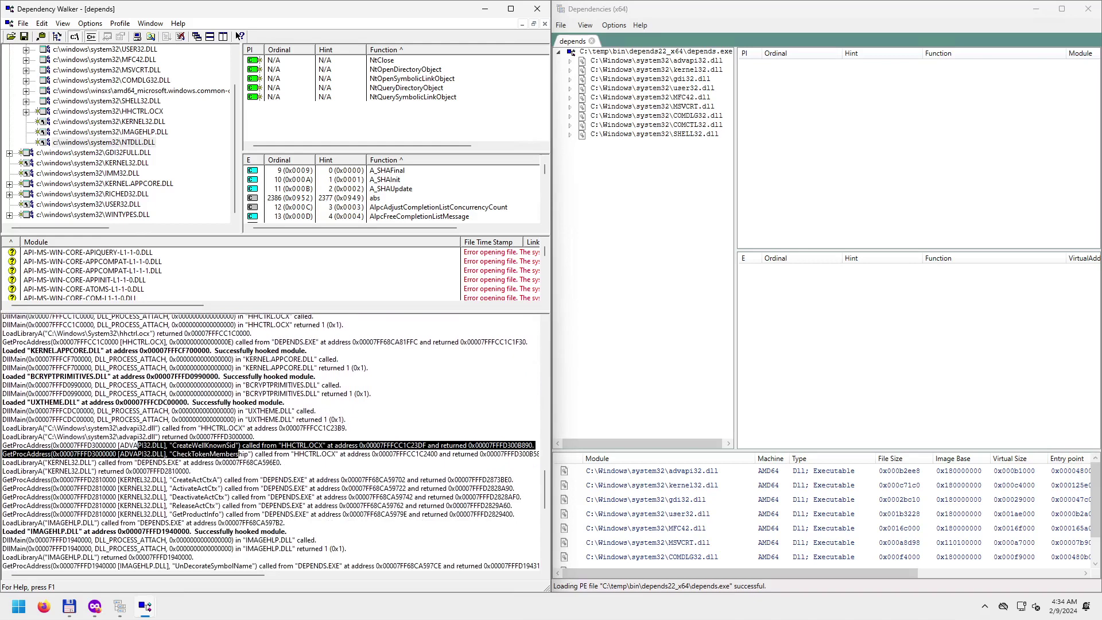
{"action": "left_click_drag", "start_coordinate": [136, 480], "coordinate": [246, 514]}
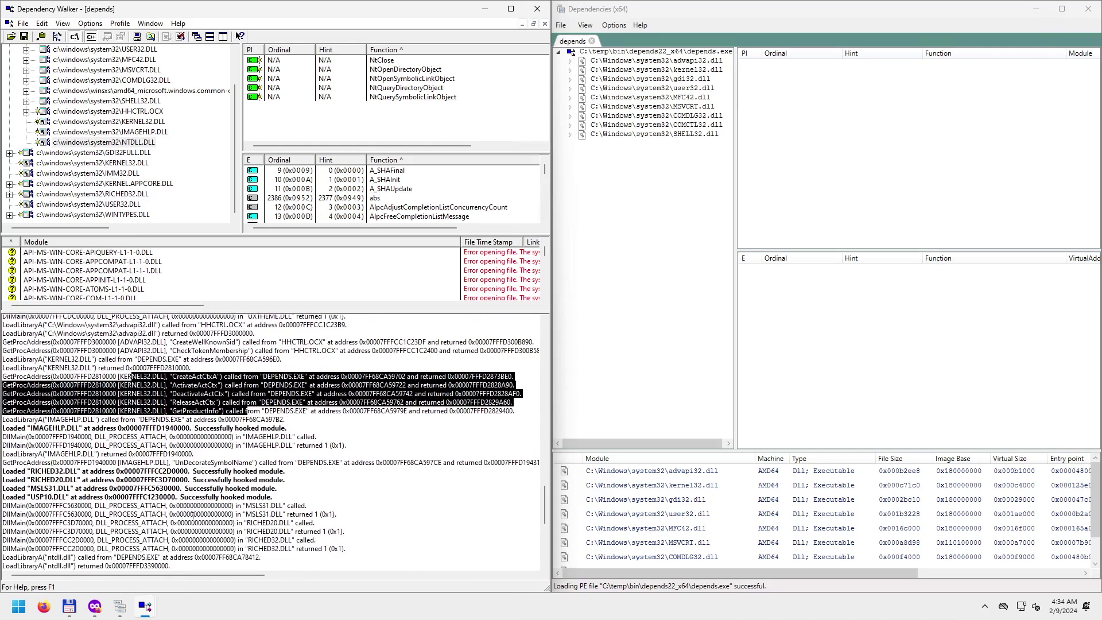
{"action": "left_click_drag", "start_coordinate": [147, 496], "coordinate": [219, 533]}
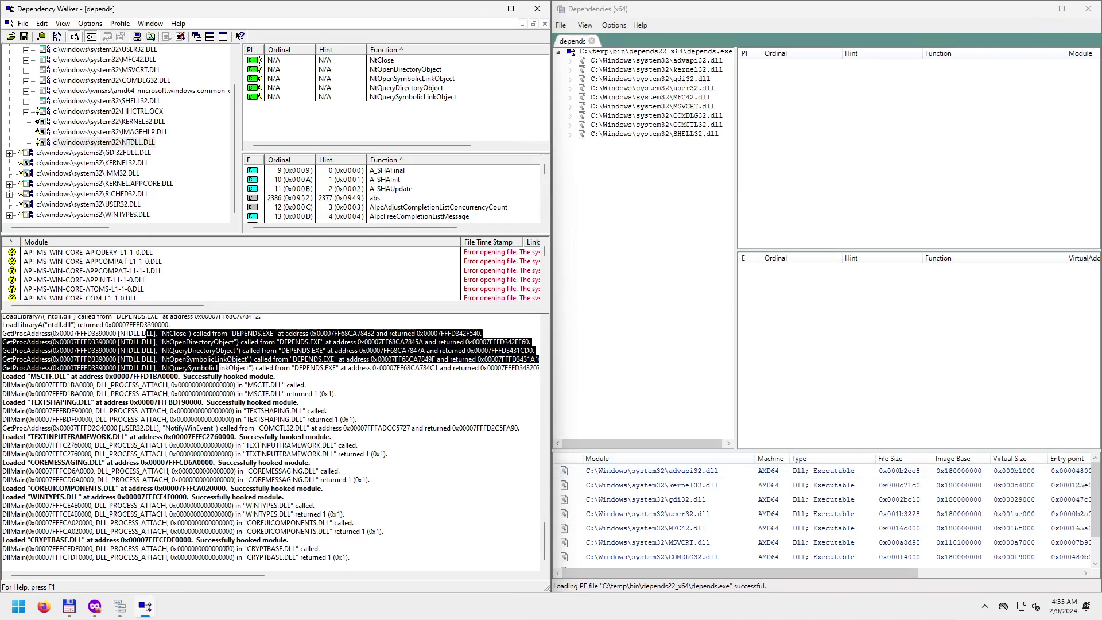
Switch to the Firefox private window and search the web for "sysinternals suite" in a new tab.
{"action": "left_click", "coordinate": [95, 606]}
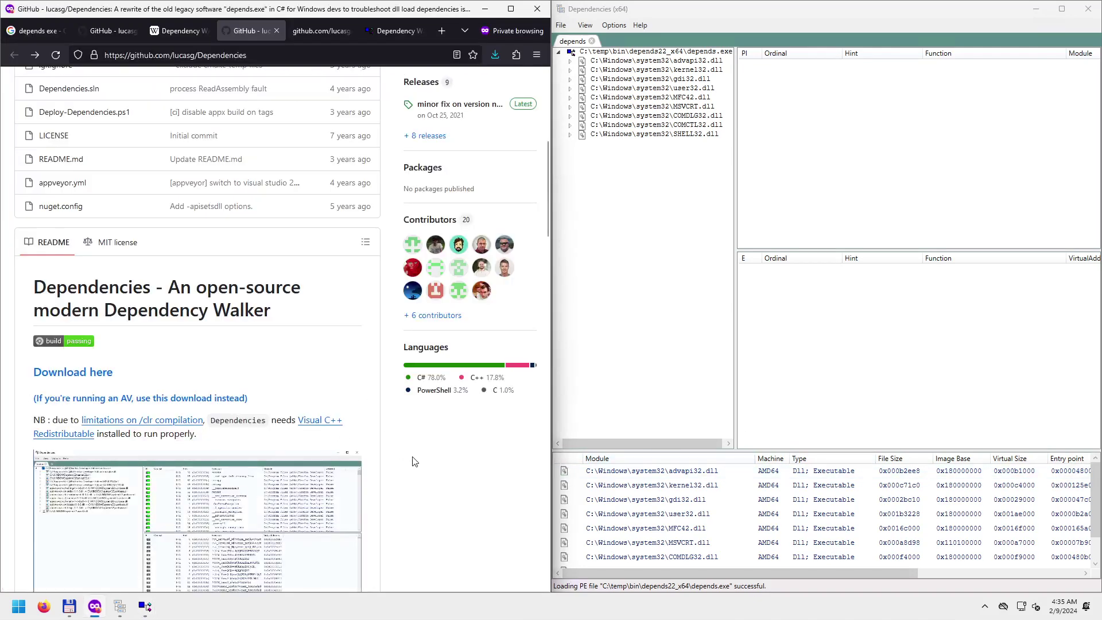
{"action": "key", "text": "ctrl+t"}
{"action": "type", "text": "says"}
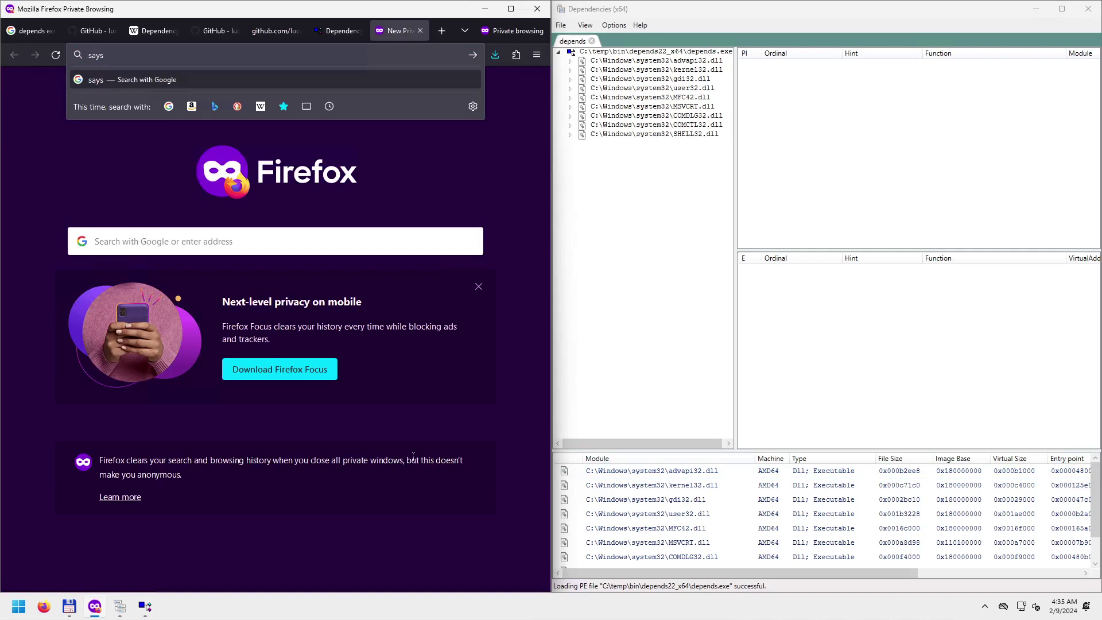
{"action": "key", "text": "BackSpace"}
{"action": "key", "text": "BackSpace"}
{"action": "key", "text": "BackSpace"}
{"action": "type", "text": "ysintern"}
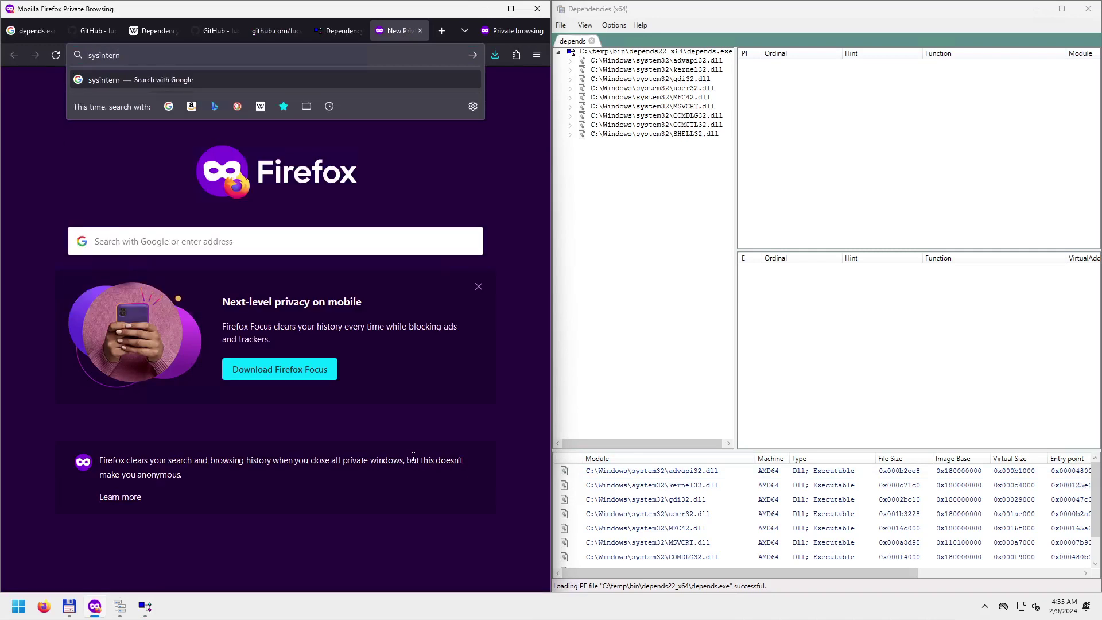
{"action": "type", "text": "als suite"}
{"action": "key", "text": "Return"}
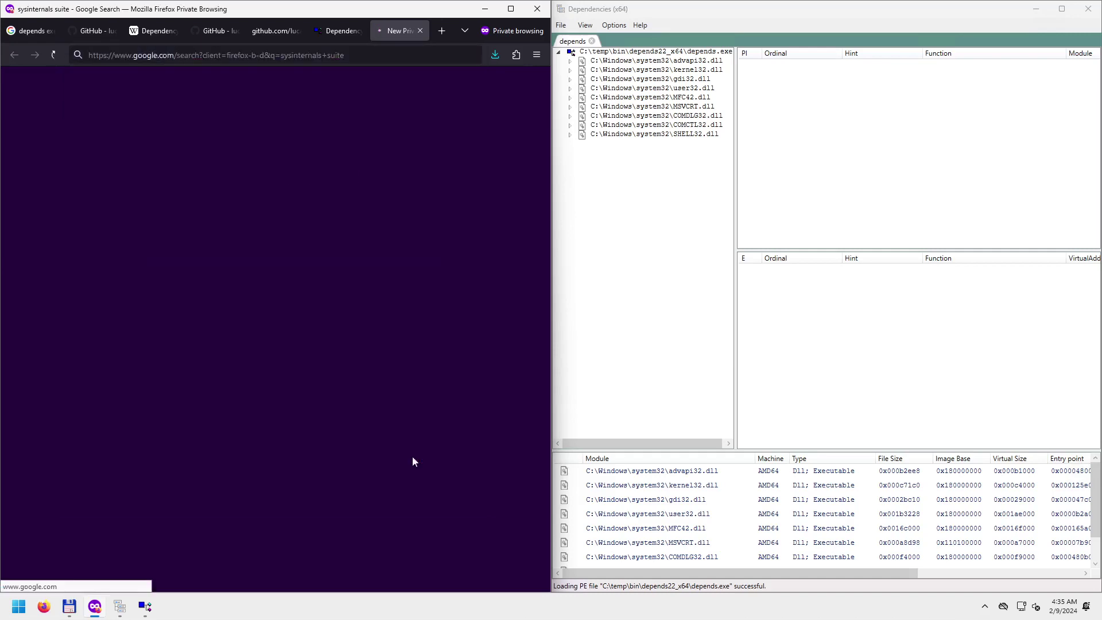
Open the Microsoft Learn Sysinternals Suite result in a new tab and switch to it.
{"action": "right_click", "coordinate": [83, 210]}
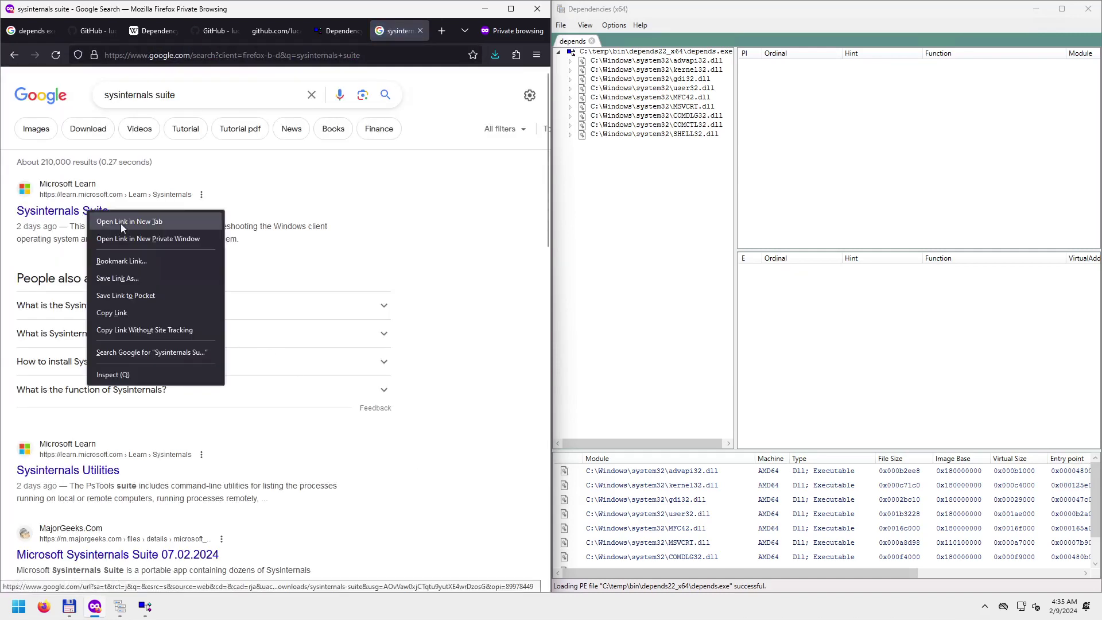
{"action": "left_click", "coordinate": [114, 217]}
{"action": "left_click", "coordinate": [400, 33]}
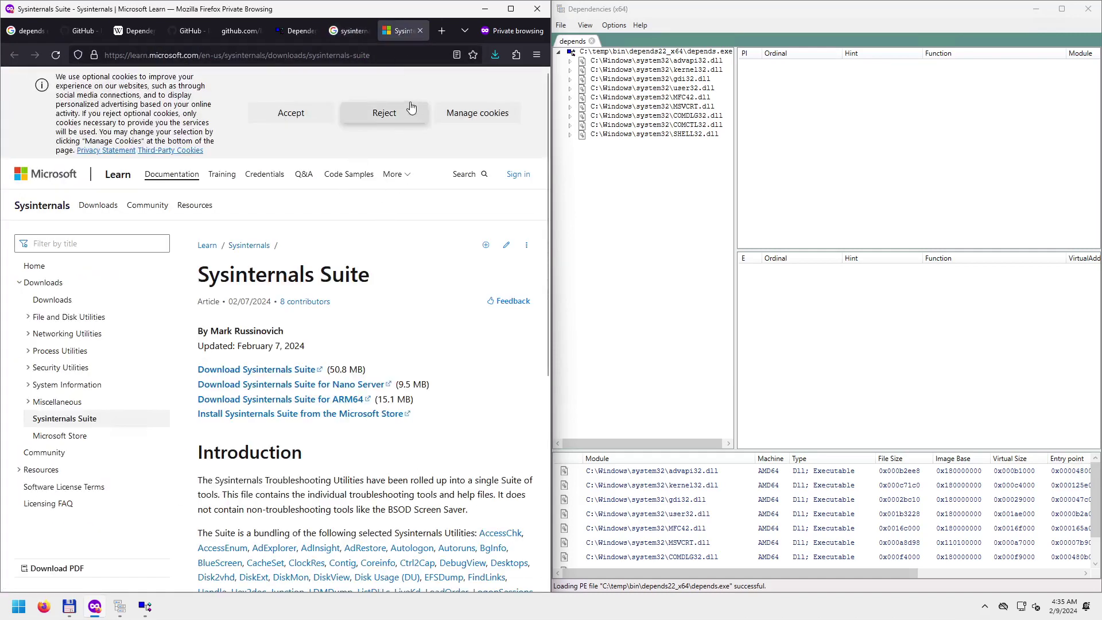
Accept the site's optional cookies and download the standard Sysinternals Suite archive to C:\temp\bin.
{"action": "left_click", "coordinate": [291, 112]}
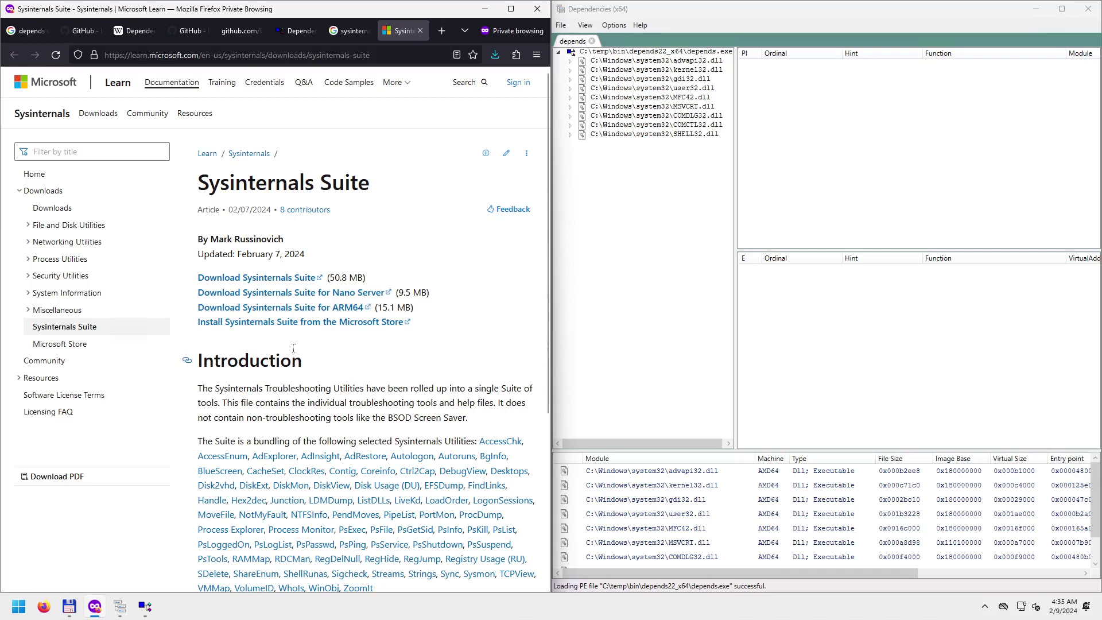
{"action": "left_click", "coordinate": [245, 280]}
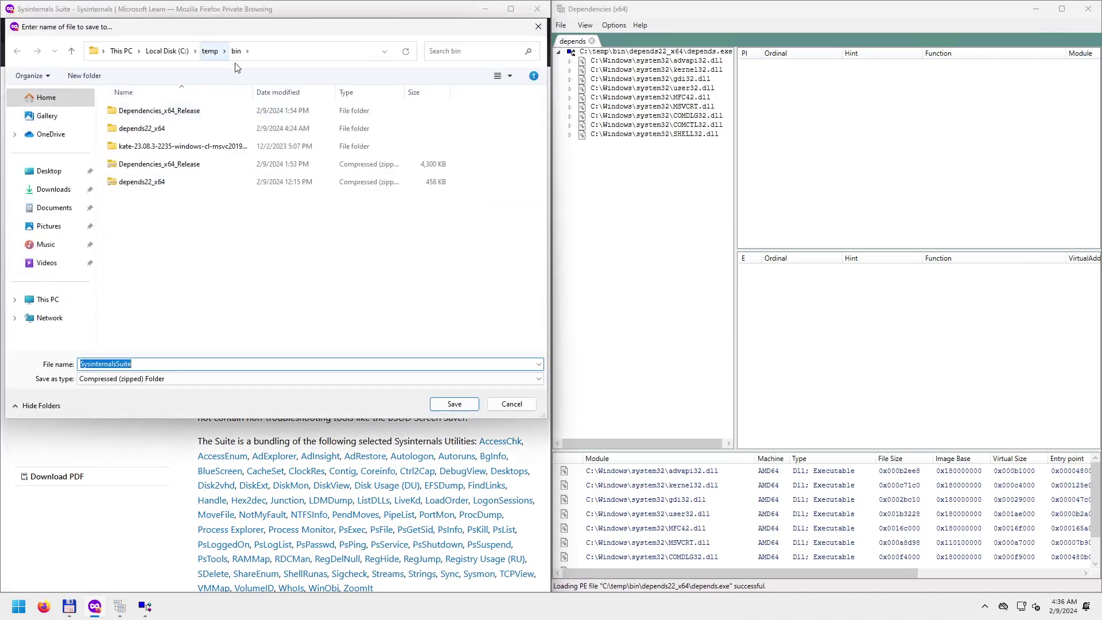
{"action": "left_click", "coordinate": [456, 404]}
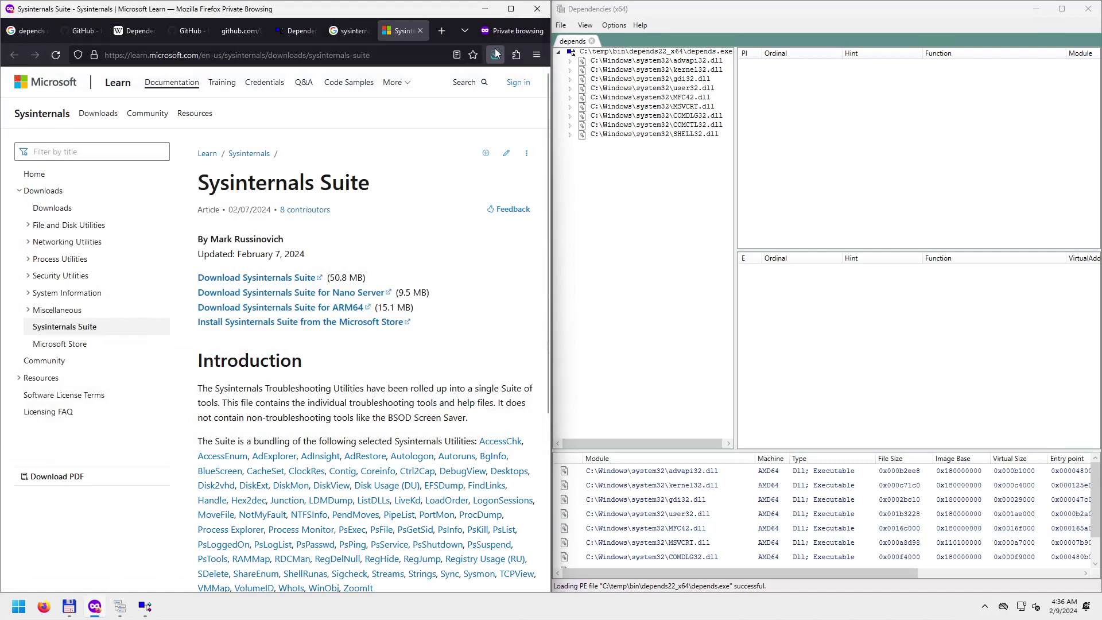
Switch to Total Commander, go up to c:\temp\bin and extract SysinternalsSuite.zip with 7-Zip into its own SysinternalsSuite folder.
{"action": "left_click", "coordinate": [70, 607]}
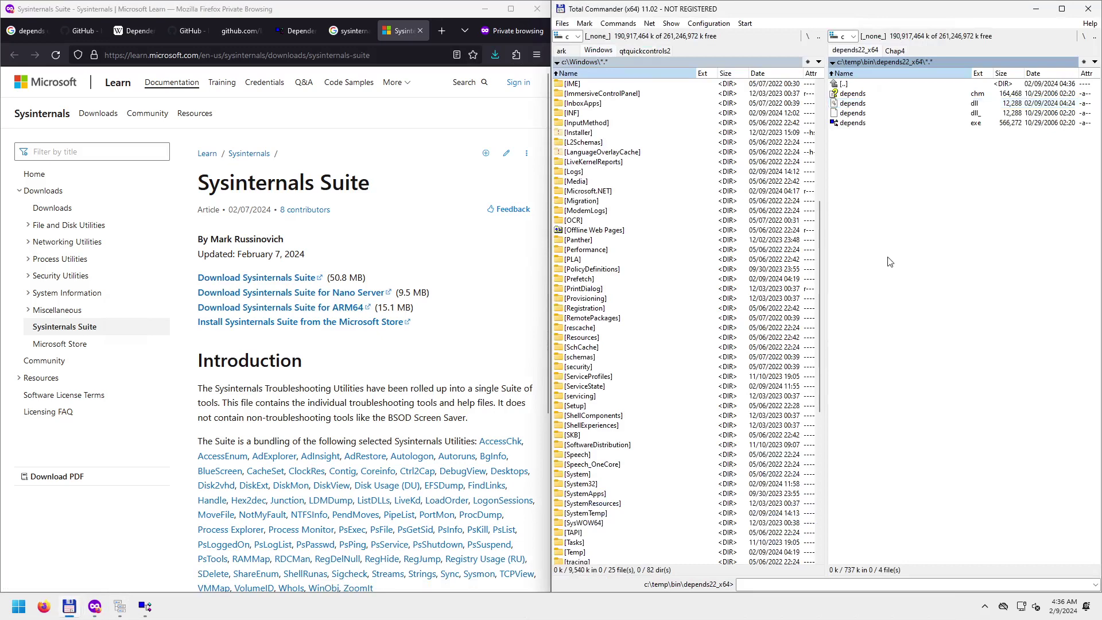
{"action": "key", "text": "BackSpace"}
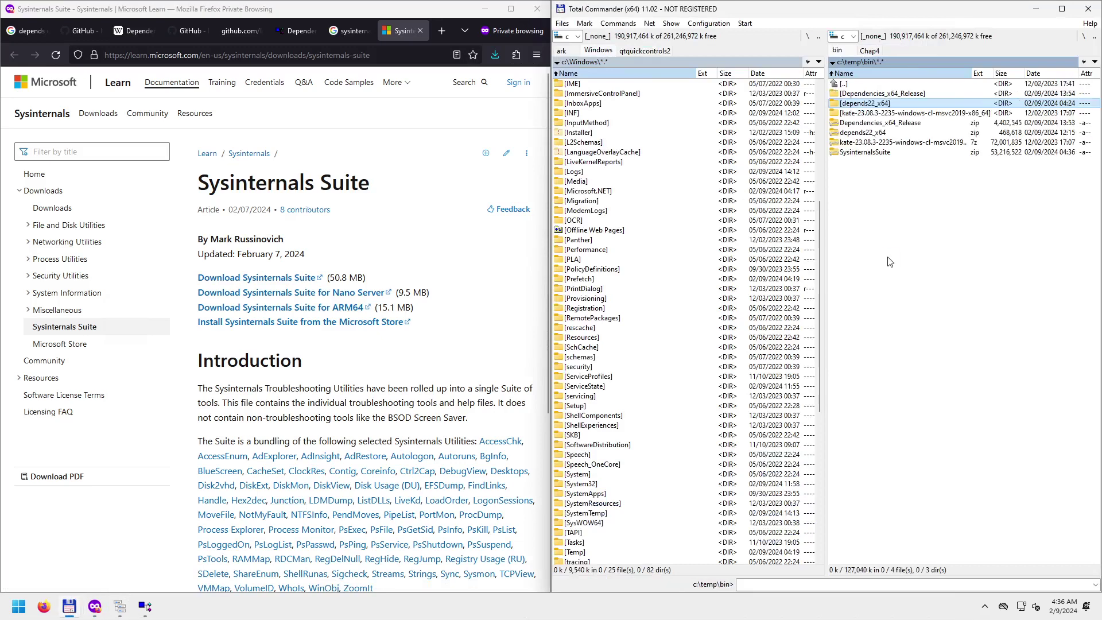
{"action": "right_click", "coordinate": [874, 154]}
{"action": "mouse_move", "coordinate": [918, 242]}
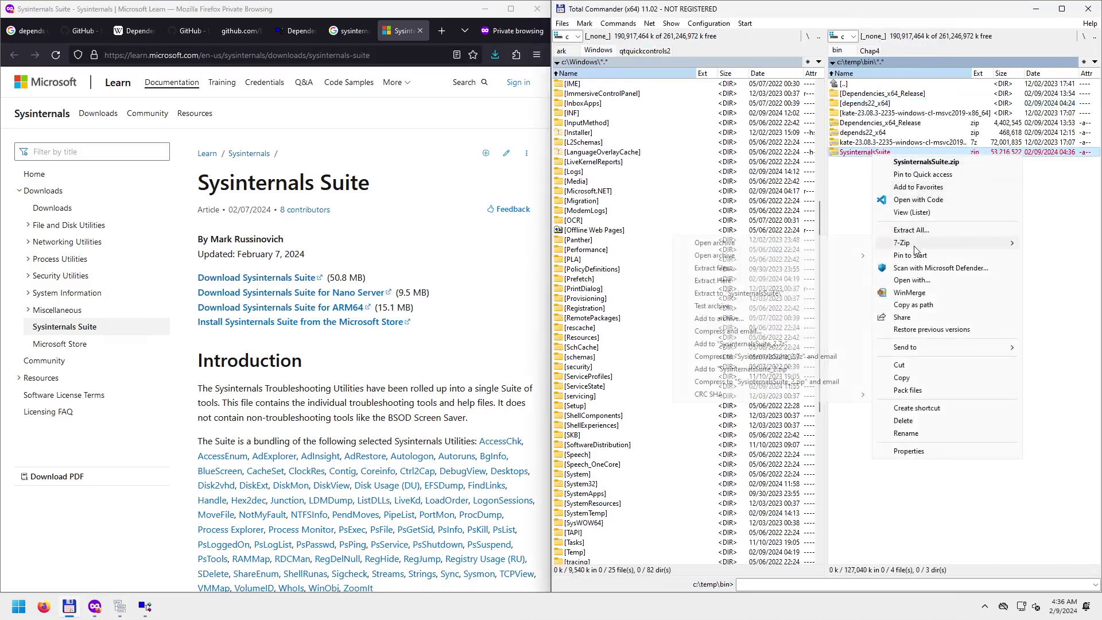
{"action": "left_click", "coordinate": [815, 296]}
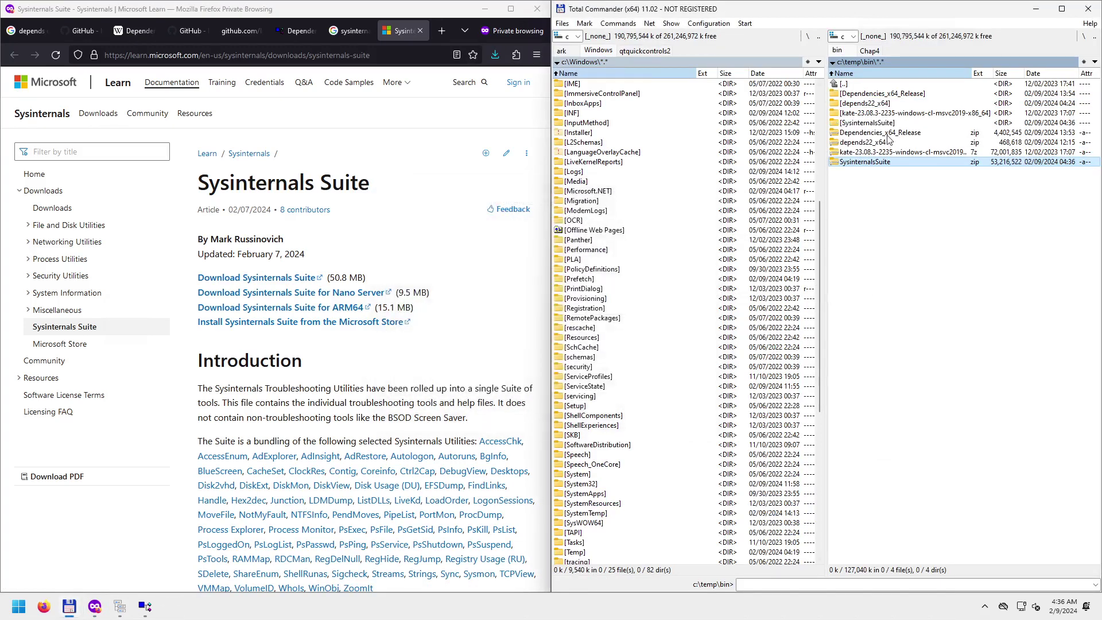
Open the extracted SysinternalsSuite folder, search its files for "procmon" and select Procmon.exe.
{"action": "double_click", "coordinate": [875, 124]}
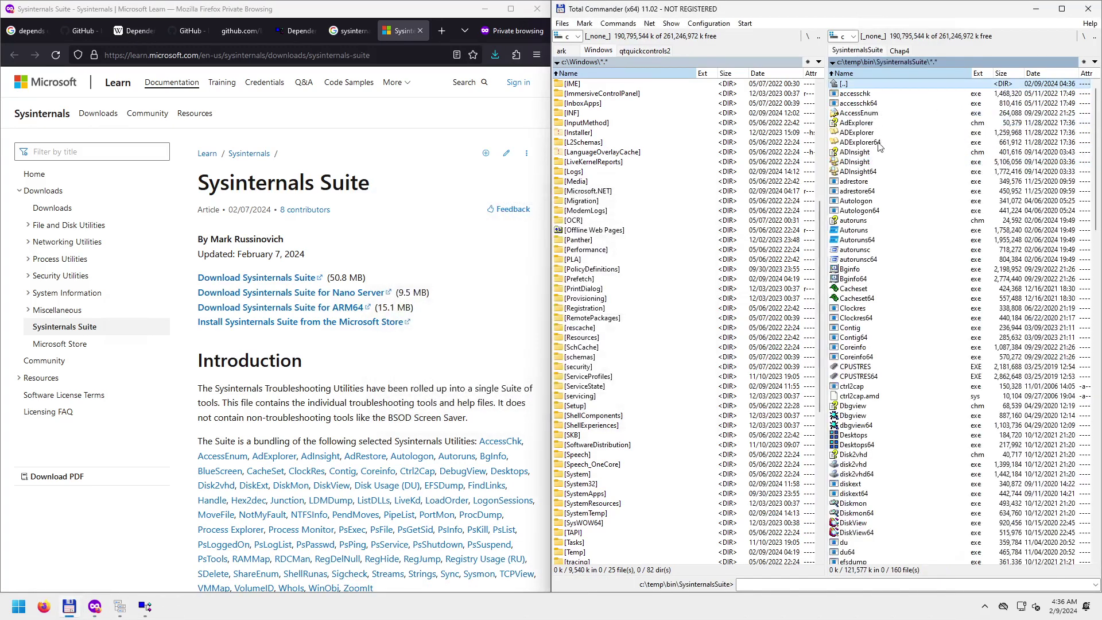
{"action": "left_click", "coordinate": [879, 142]}
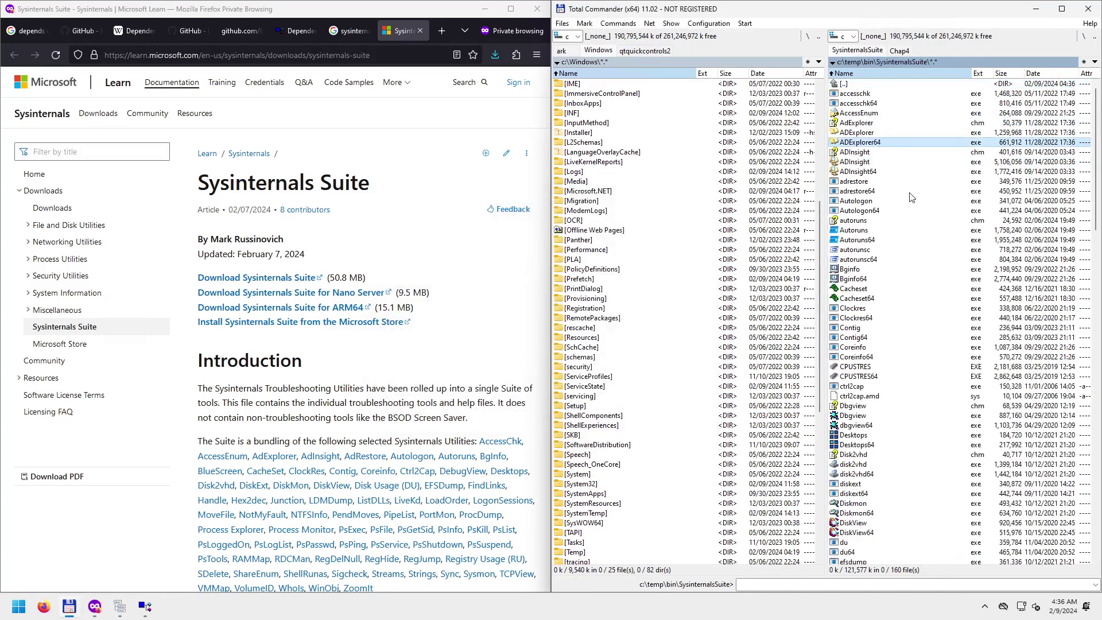
{"action": "type", "text": "pr"}
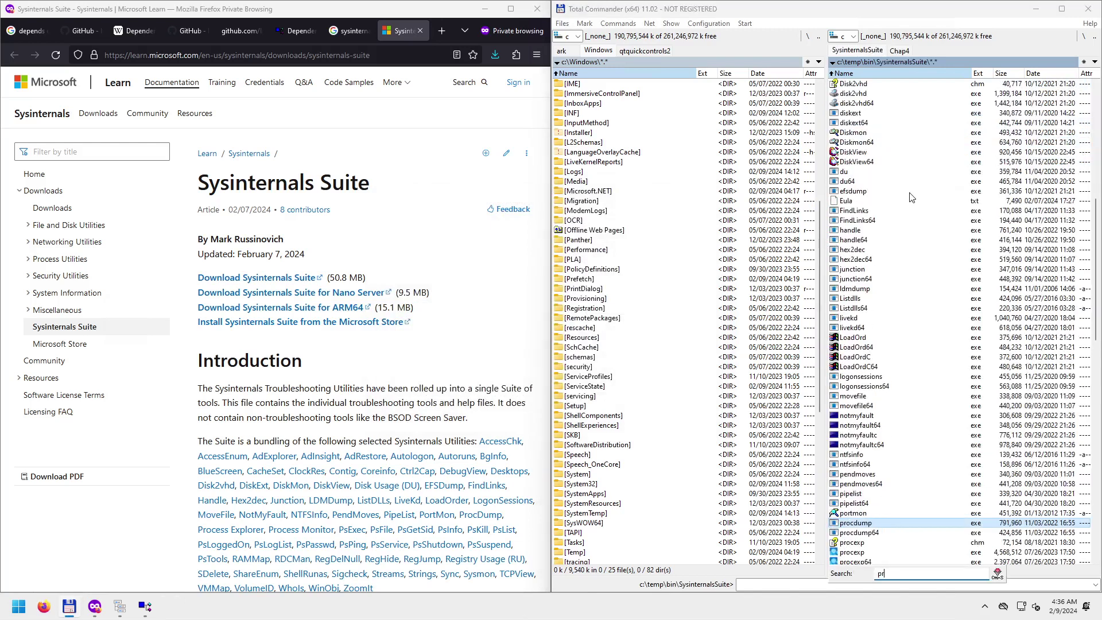
{"action": "type", "text": "ocmon"}
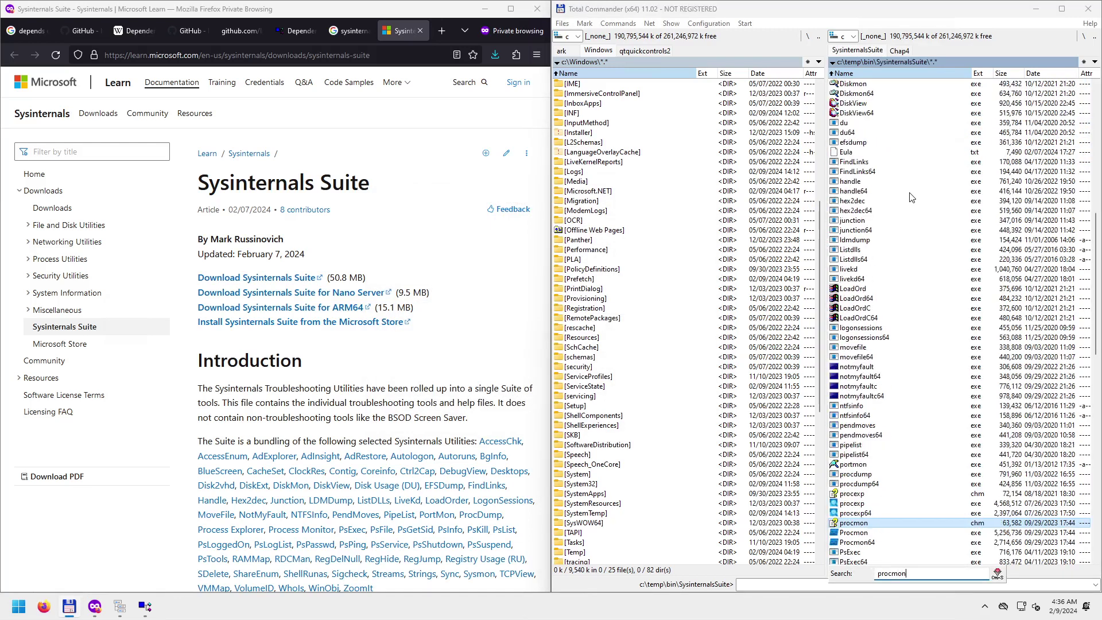
{"action": "key", "text": "Return"}
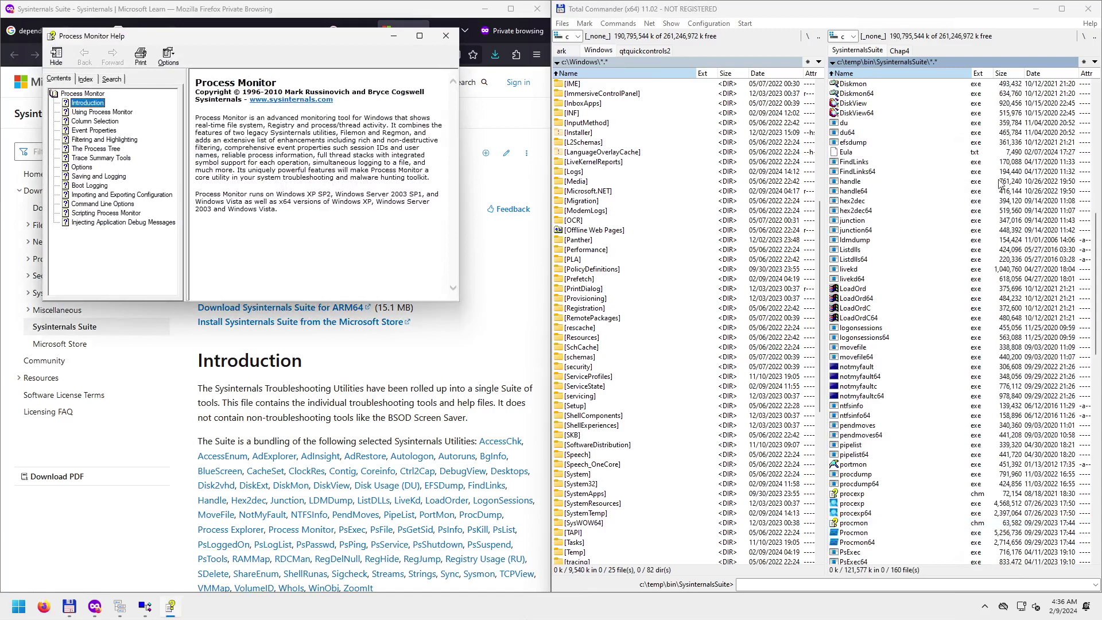
{"action": "left_click", "coordinate": [445, 35]}
{"action": "key", "text": "Down"}
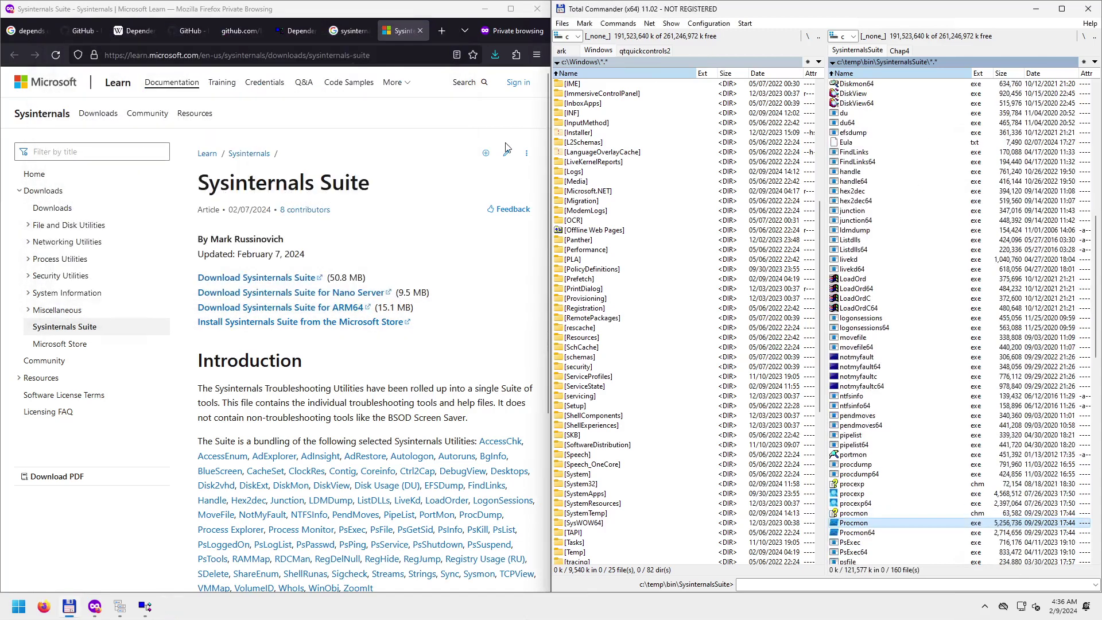
Launch Procmon.exe, agree to its license terms and allow it to make changes to the device.
{"action": "key", "text": "Return"}
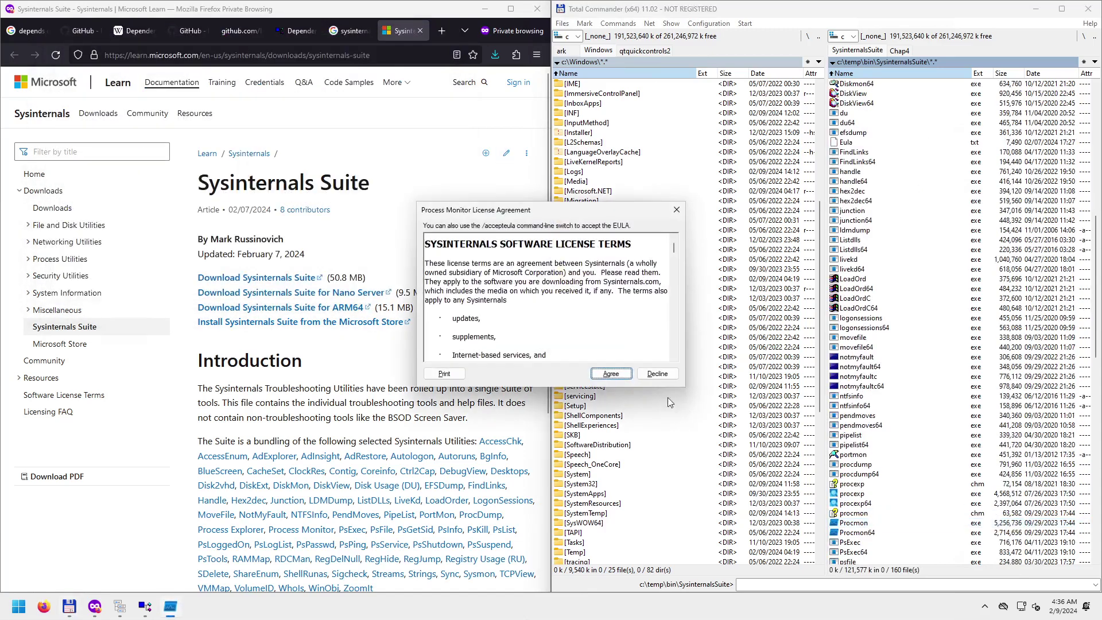
{"action": "left_click", "coordinate": [610, 378]}
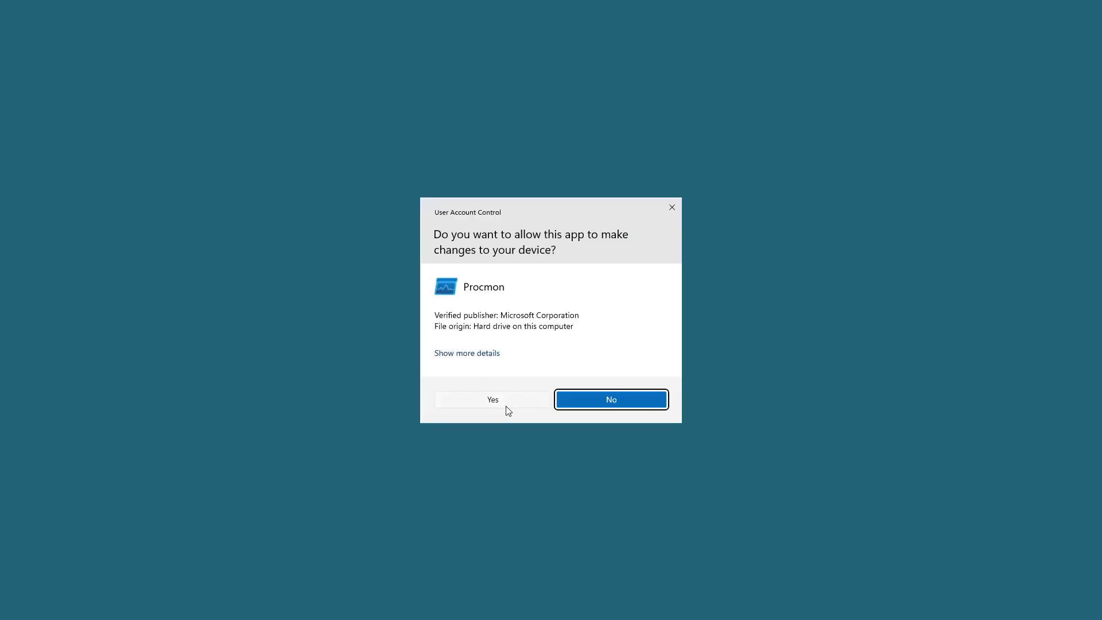
{"action": "left_click", "coordinate": [505, 401]}
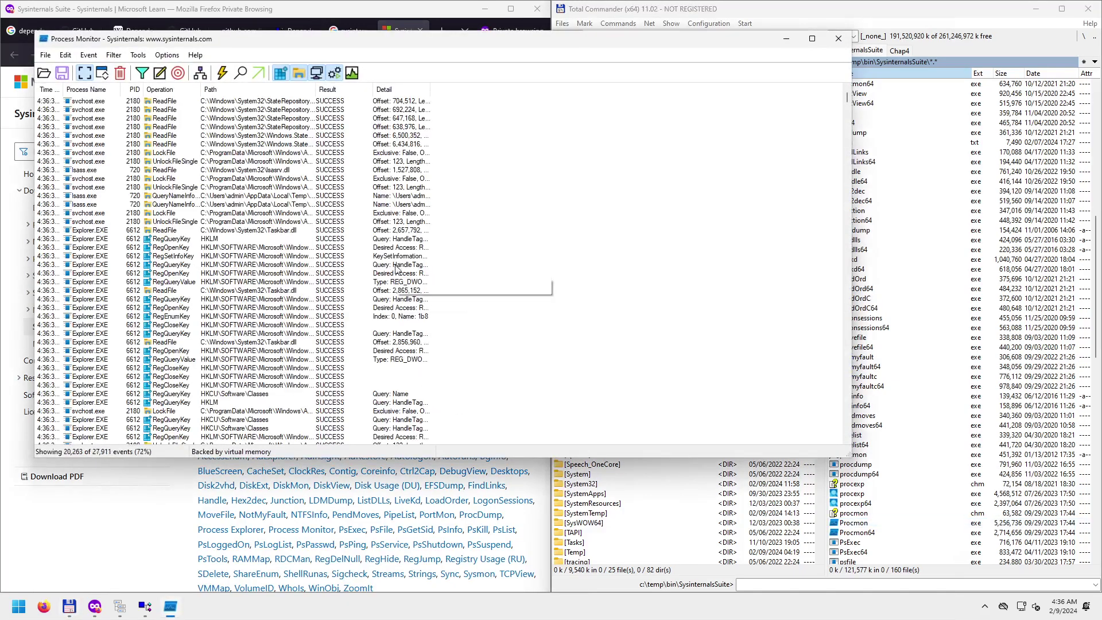